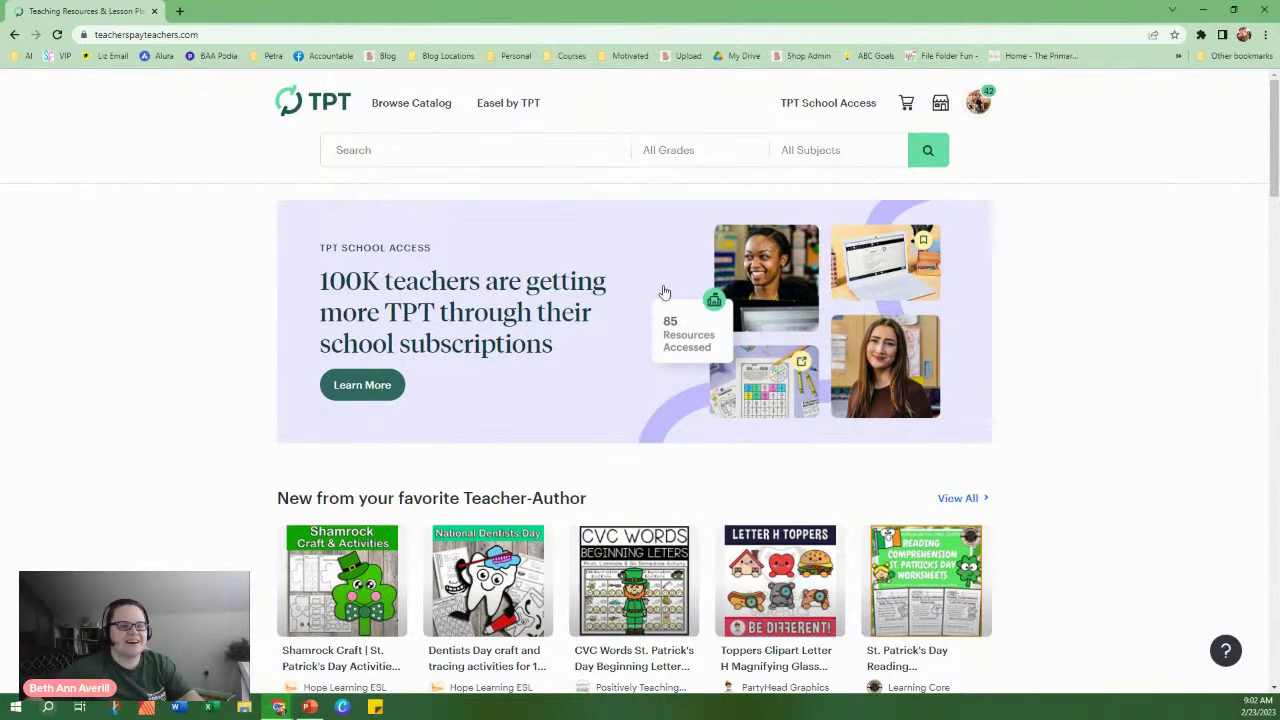
# Start a catalog search with "st. pat", choose the suggestion "st patricks day" and browse the results and filters.
pyautogui.click(357, 155)
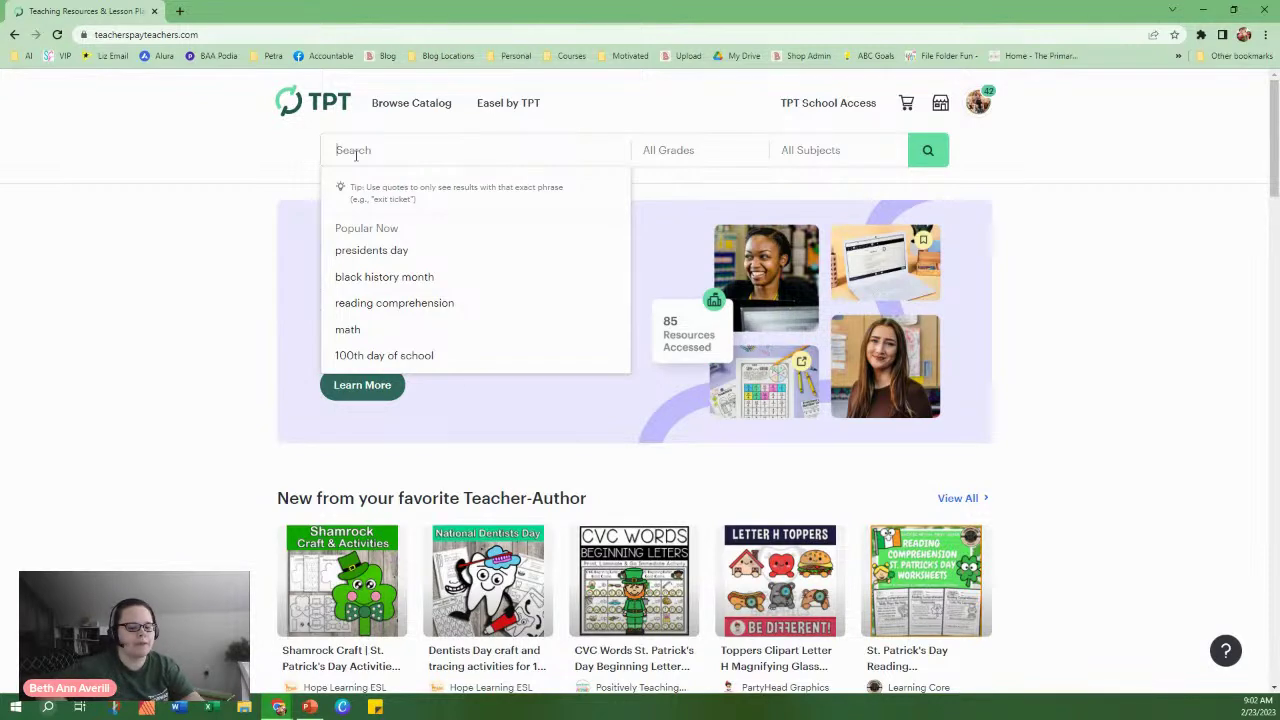
pyautogui.write('st. pa')
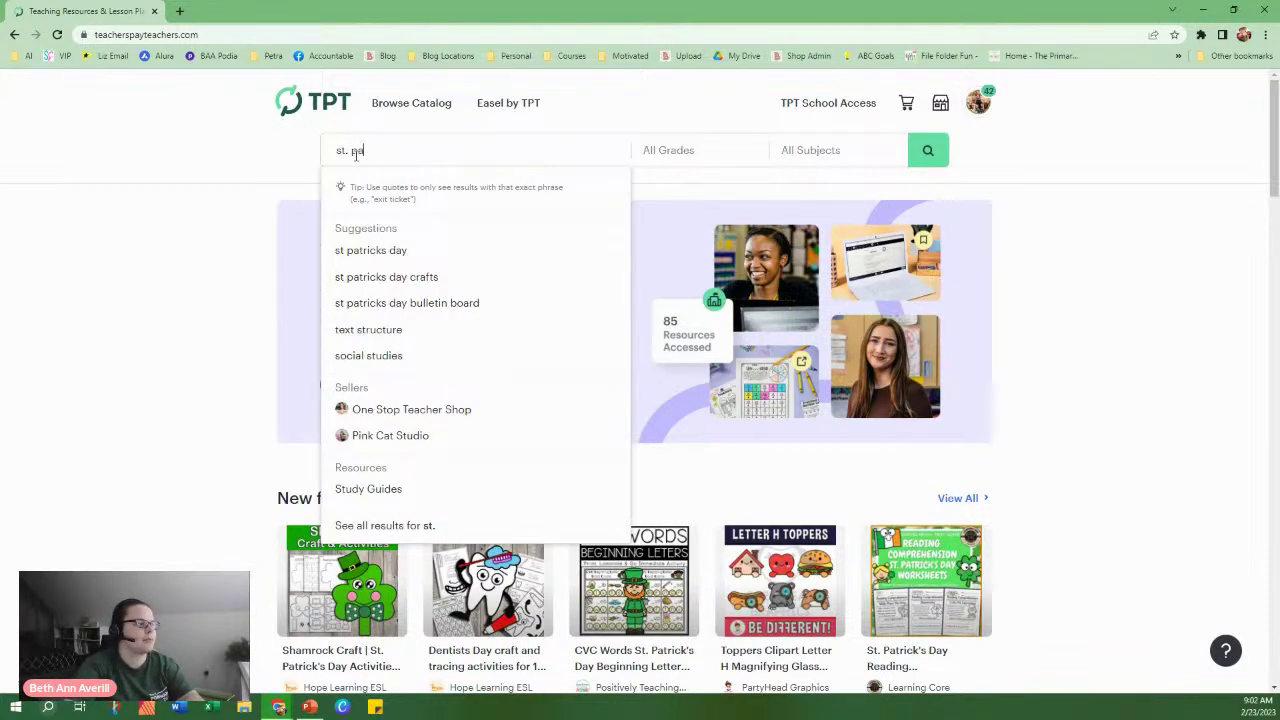
pyautogui.write('t')
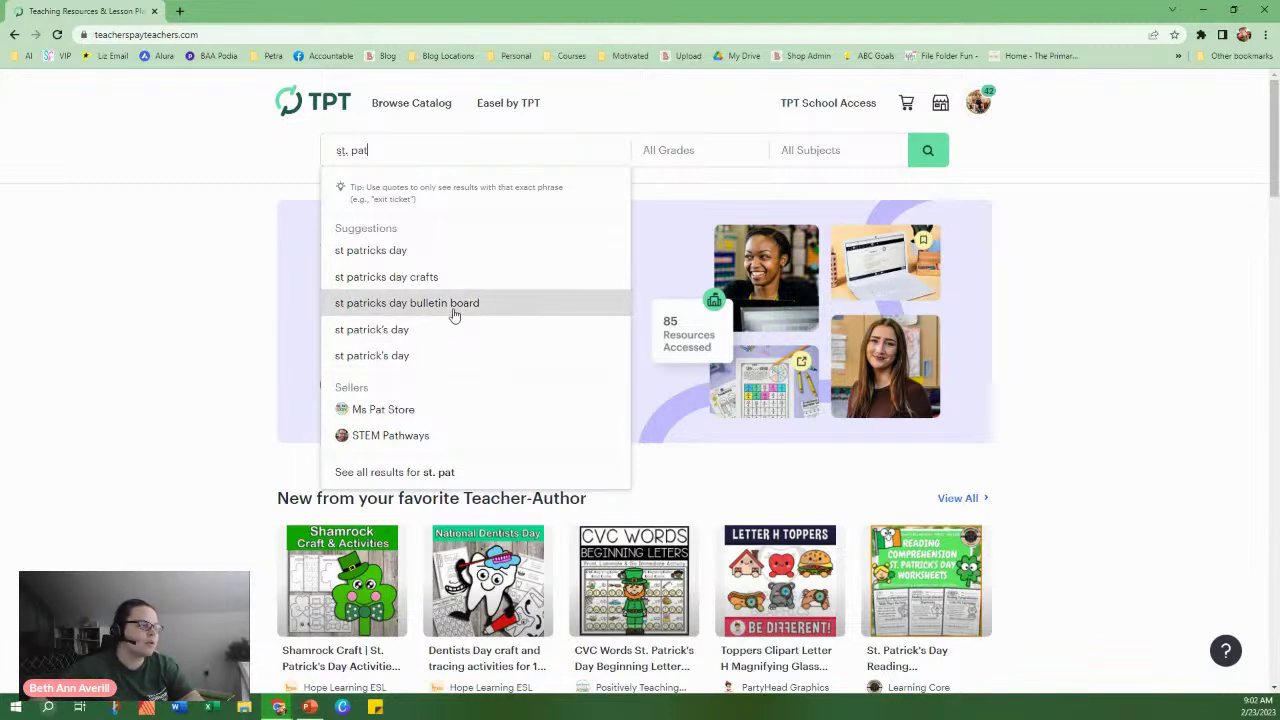
pyautogui.click(394, 254)
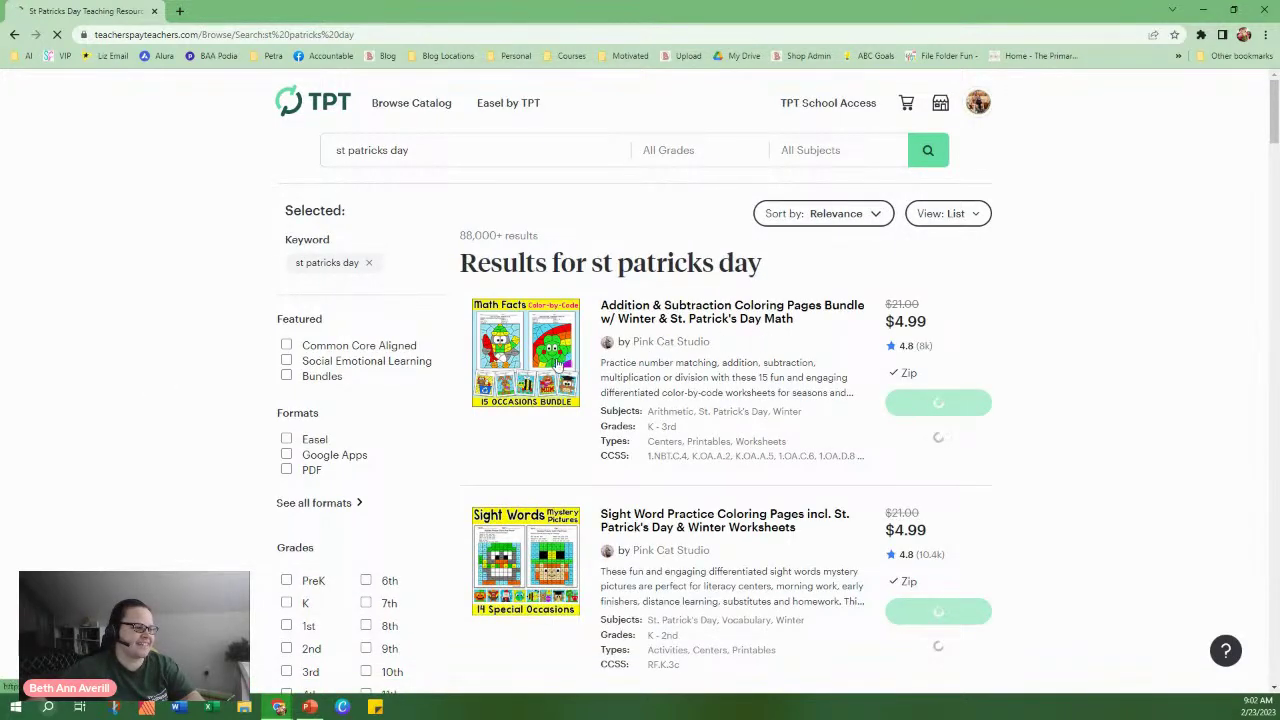
pyautogui.scroll(-2, 543, 374)
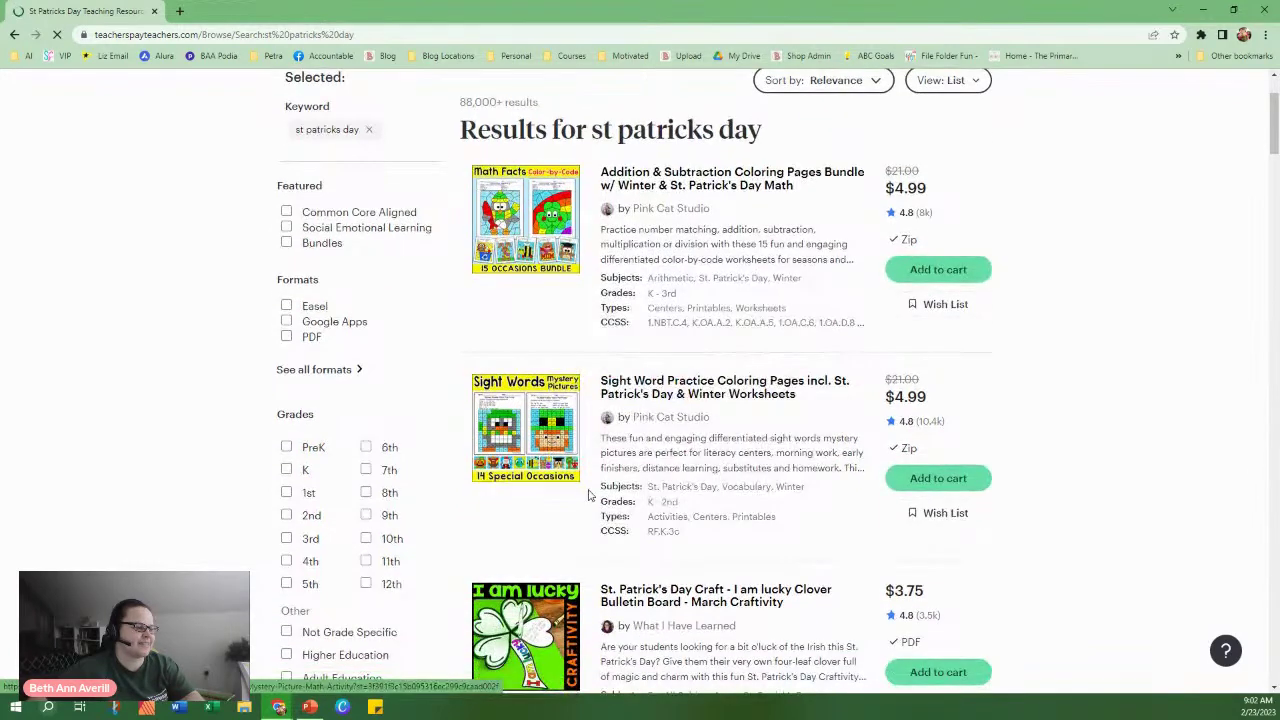
pyautogui.scroll(-2, 588, 494)
pyautogui.scroll(2, 640, 450)
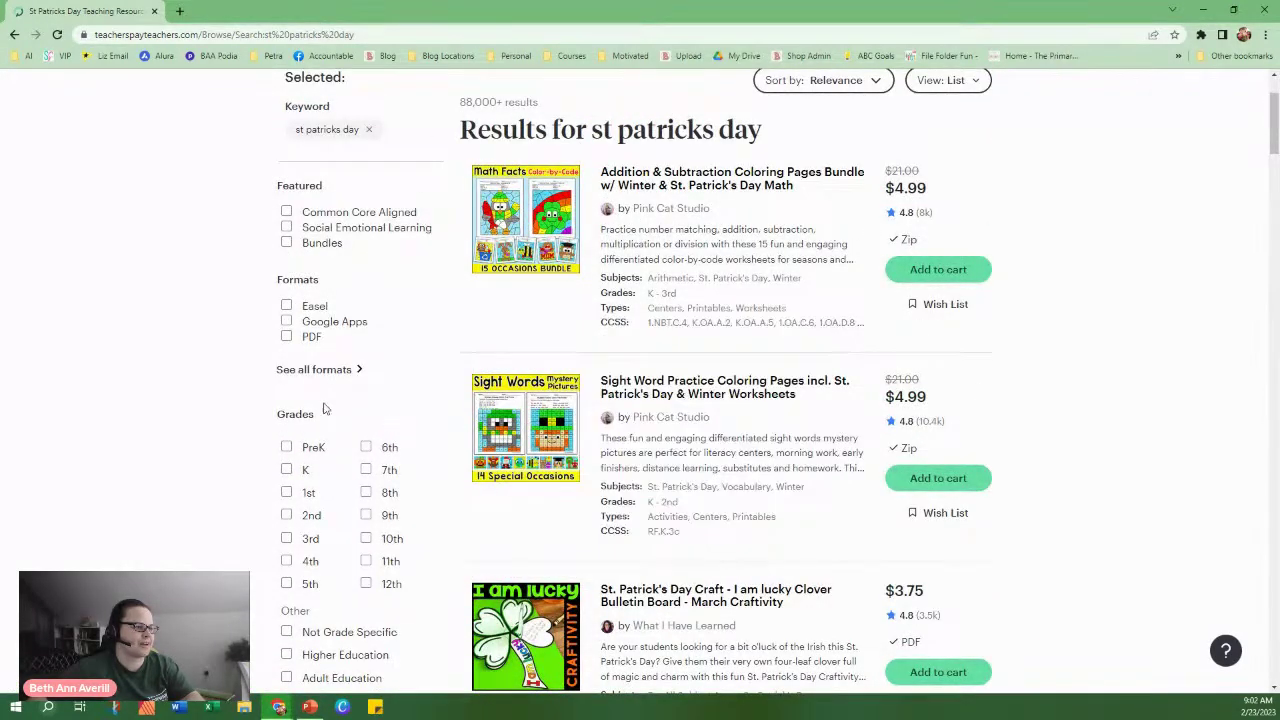
pyautogui.click(318, 369)
pyautogui.scroll(2, 440, 300)
# Narrow the search to the suggested phrase "st patricks day crafts" and look through the matching products.
pyautogui.click(430, 145)
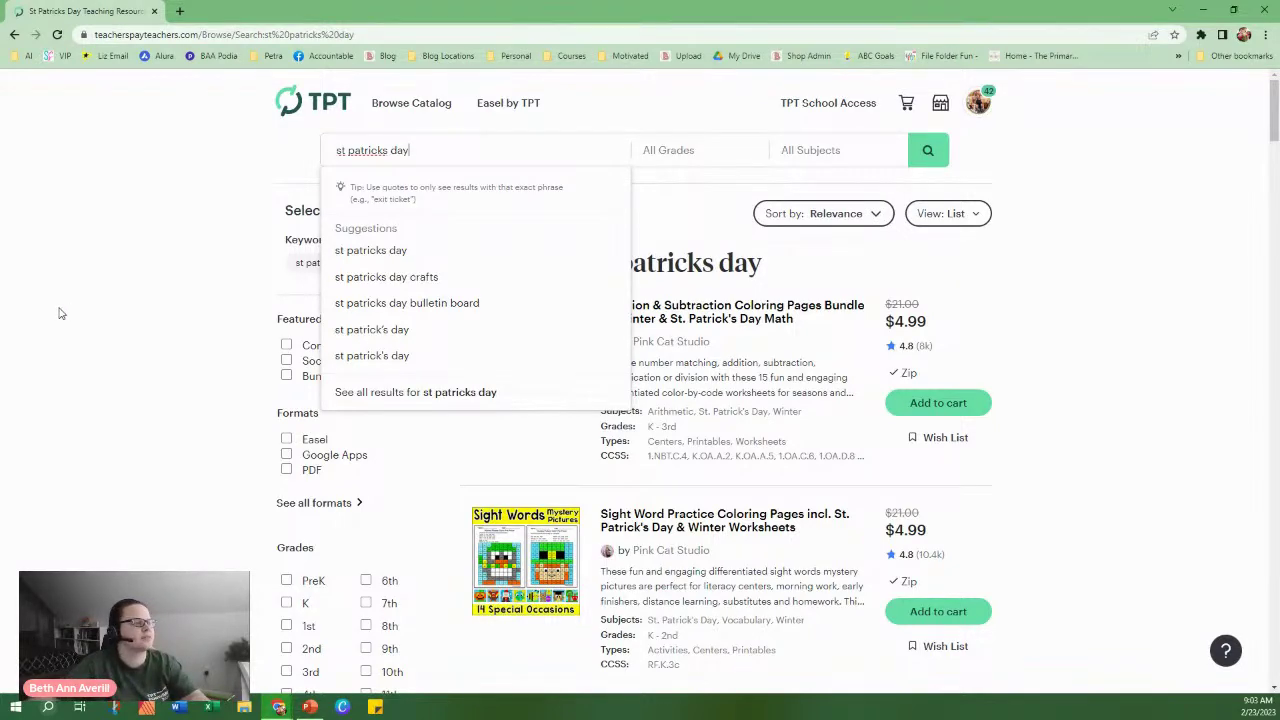
pyautogui.click(450, 287)
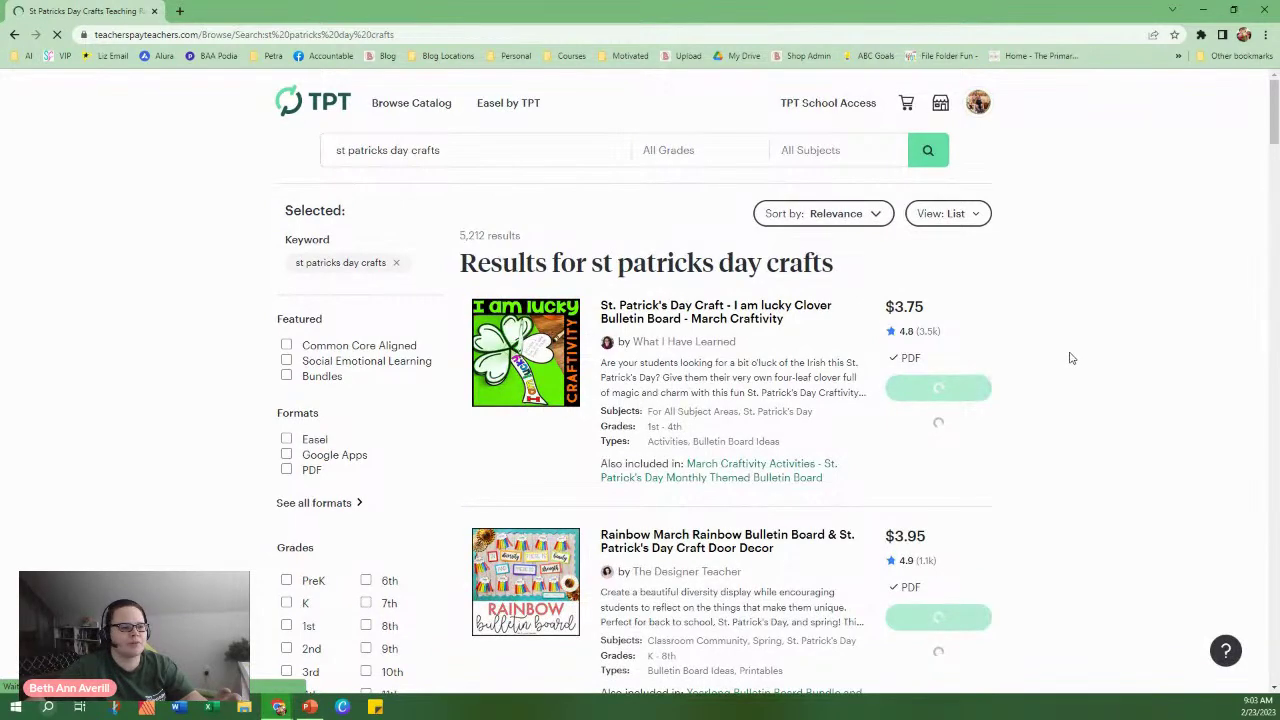
pyautogui.scroll(-2, 1070, 358)
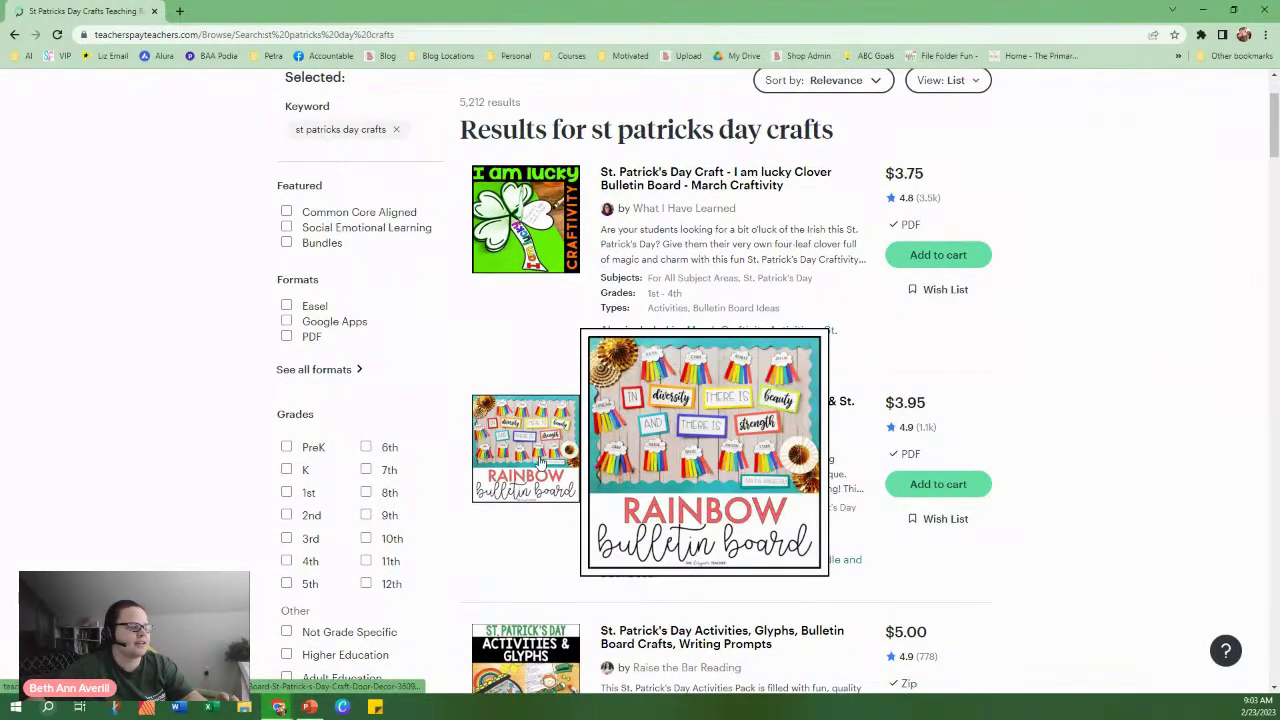
pyautogui.scroll(-2, 540, 457)
pyautogui.scroll(-8, 327, 540)
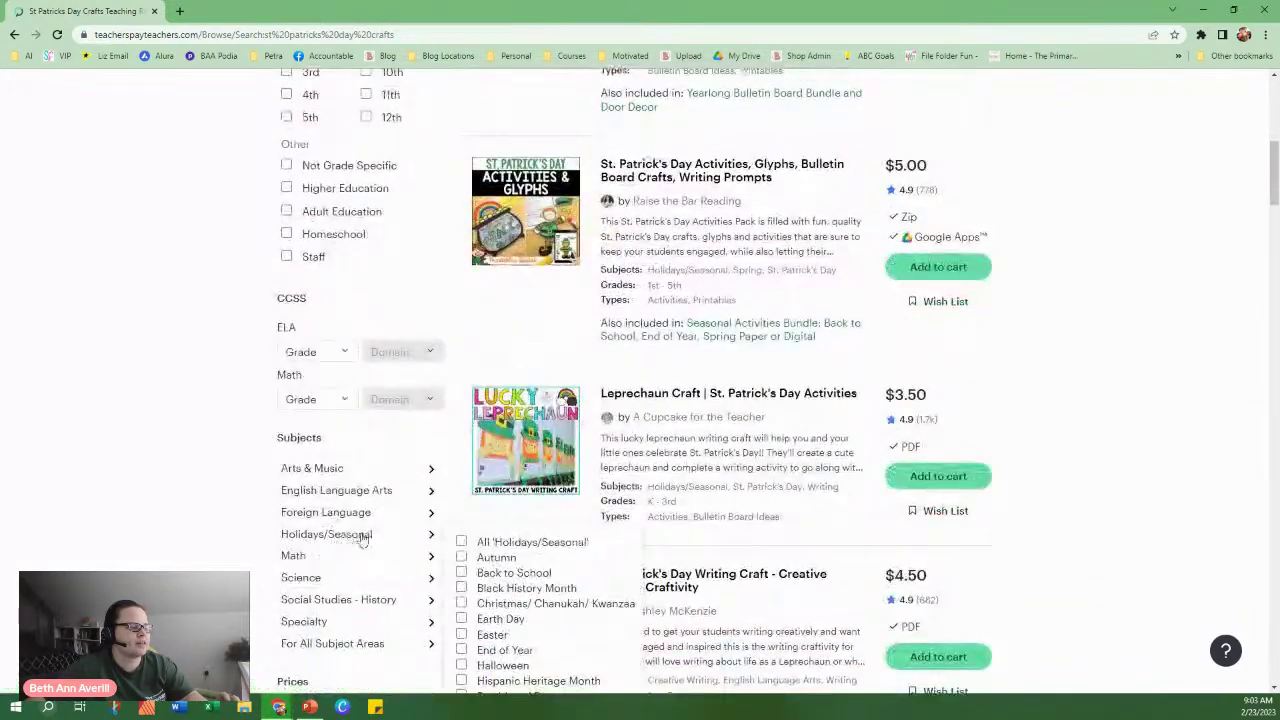
pyautogui.scroll(-3, 217, 543)
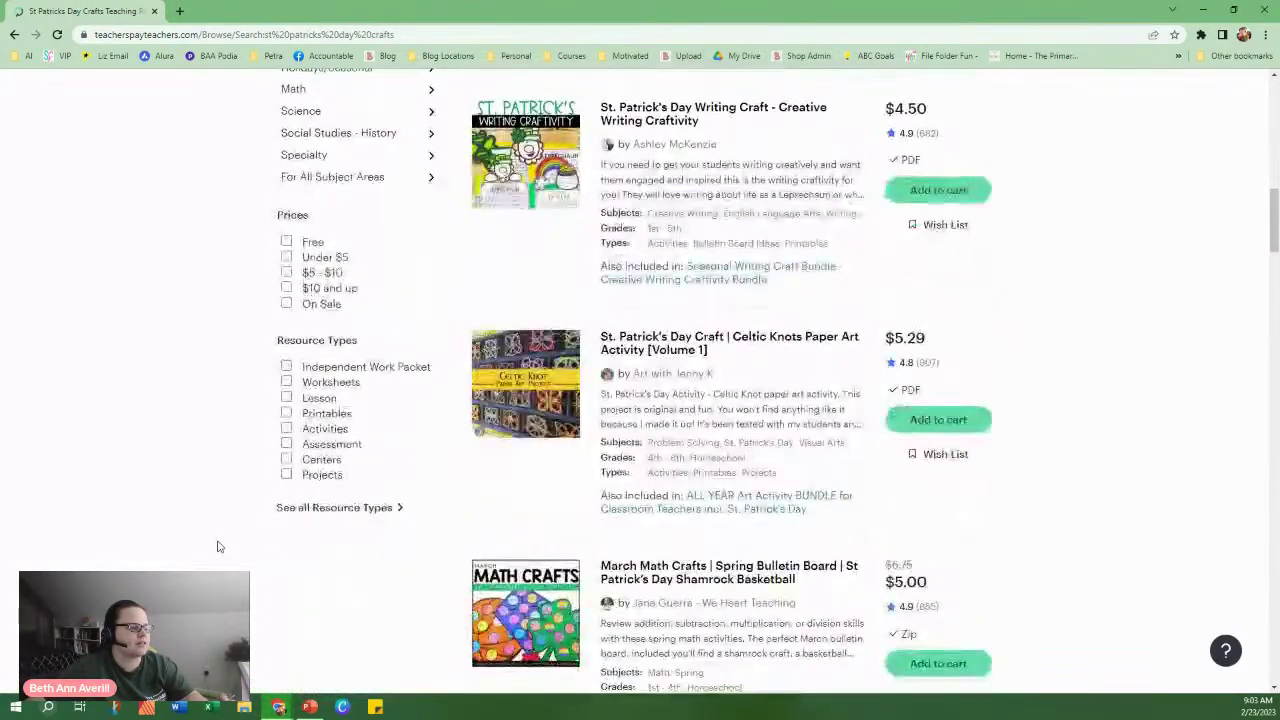
pyautogui.scroll(-5, 217, 548)
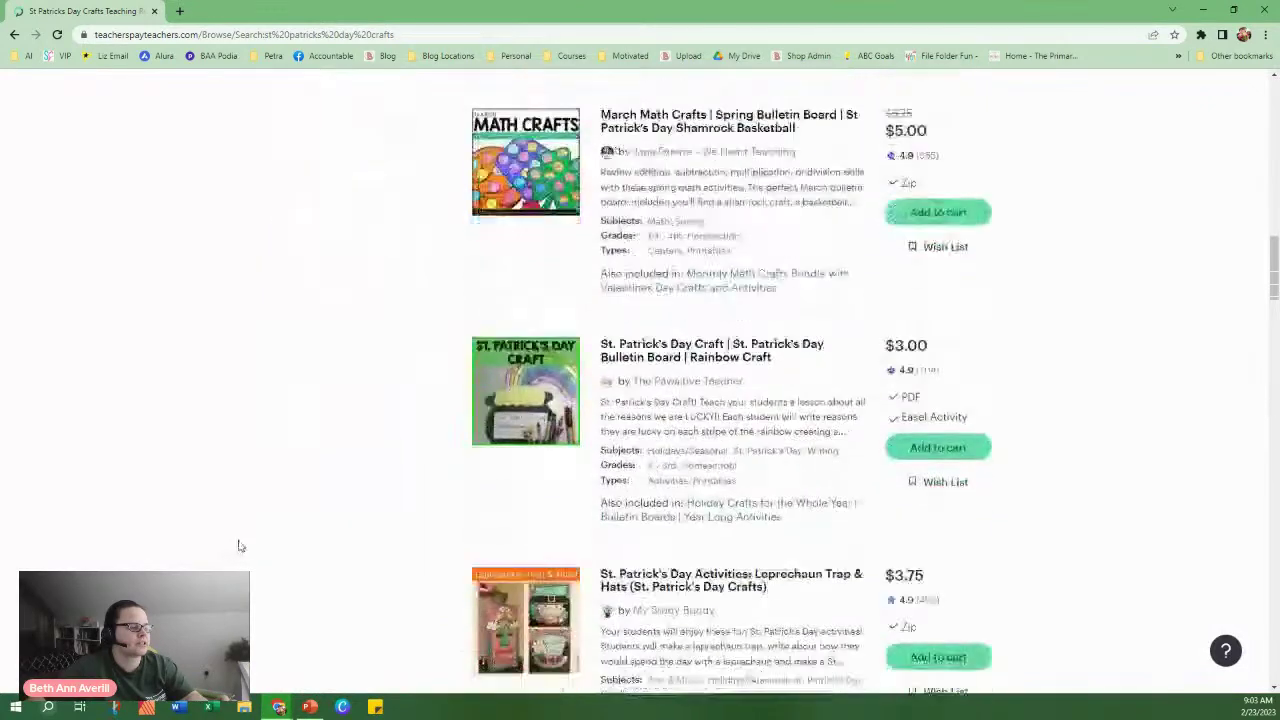
pyautogui.moveTo(517, 388)
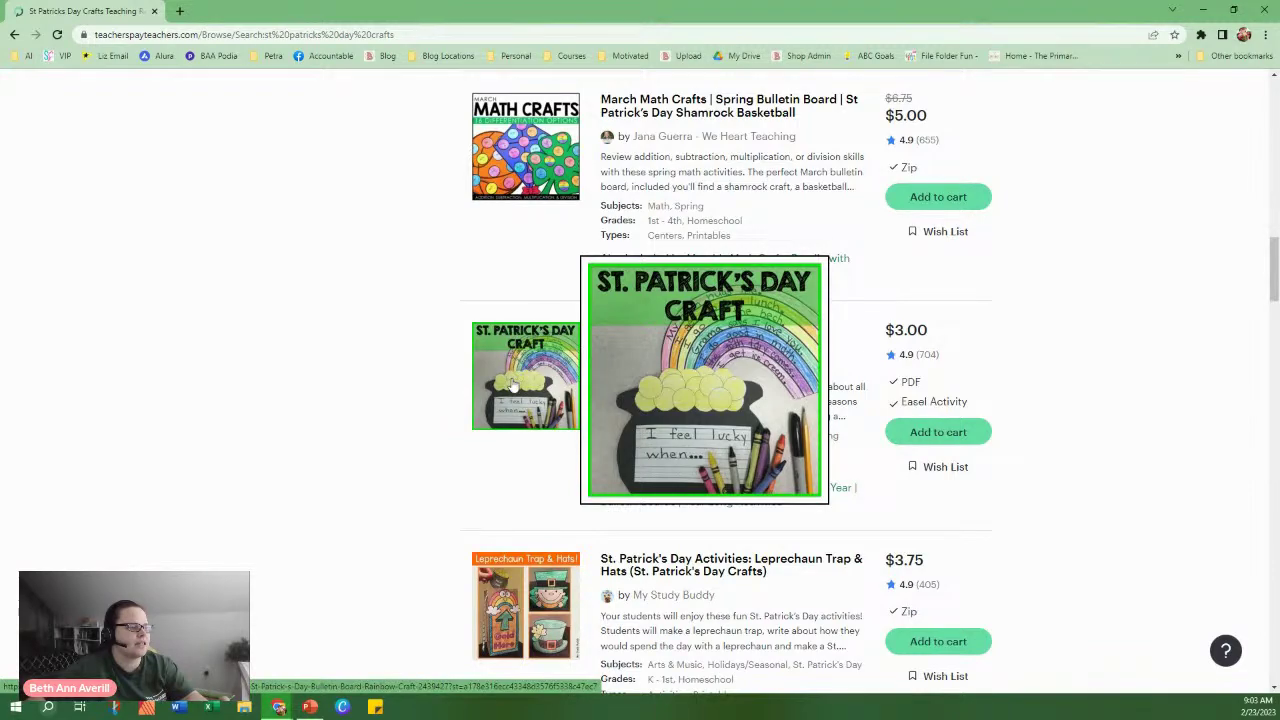
pyautogui.scroll(-5, 307, 473)
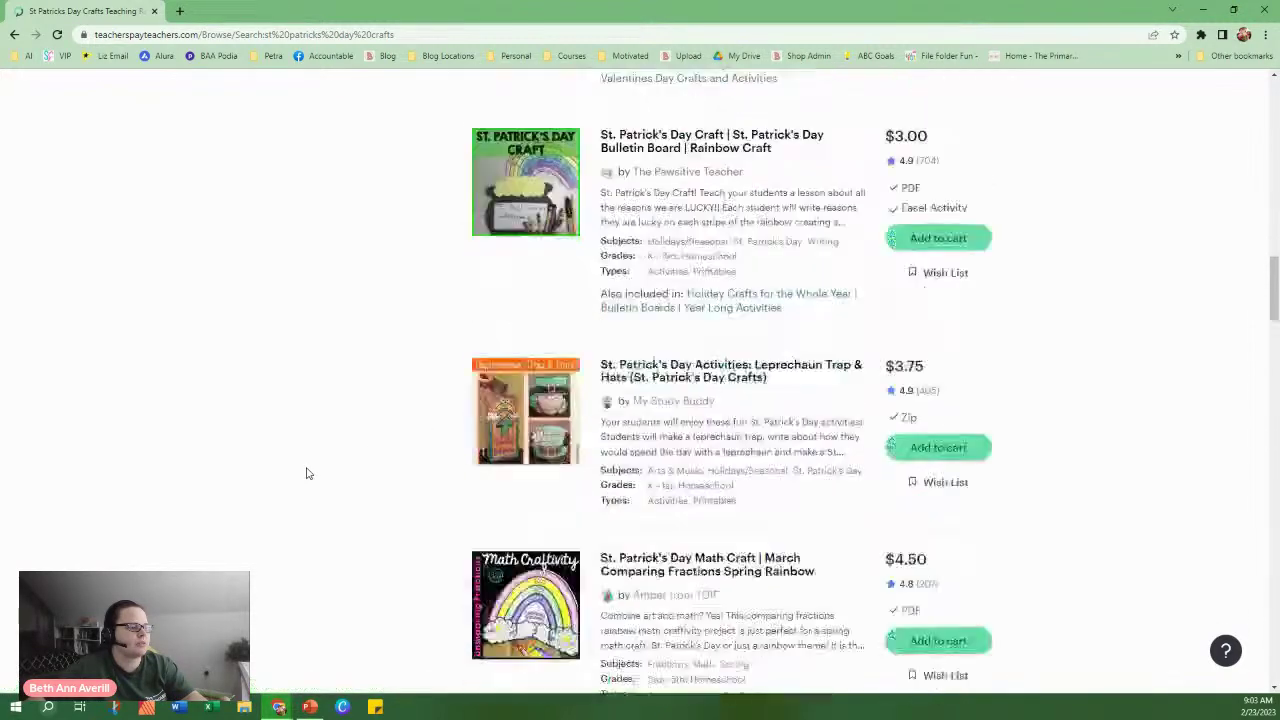
pyautogui.scroll(20, 307, 473)
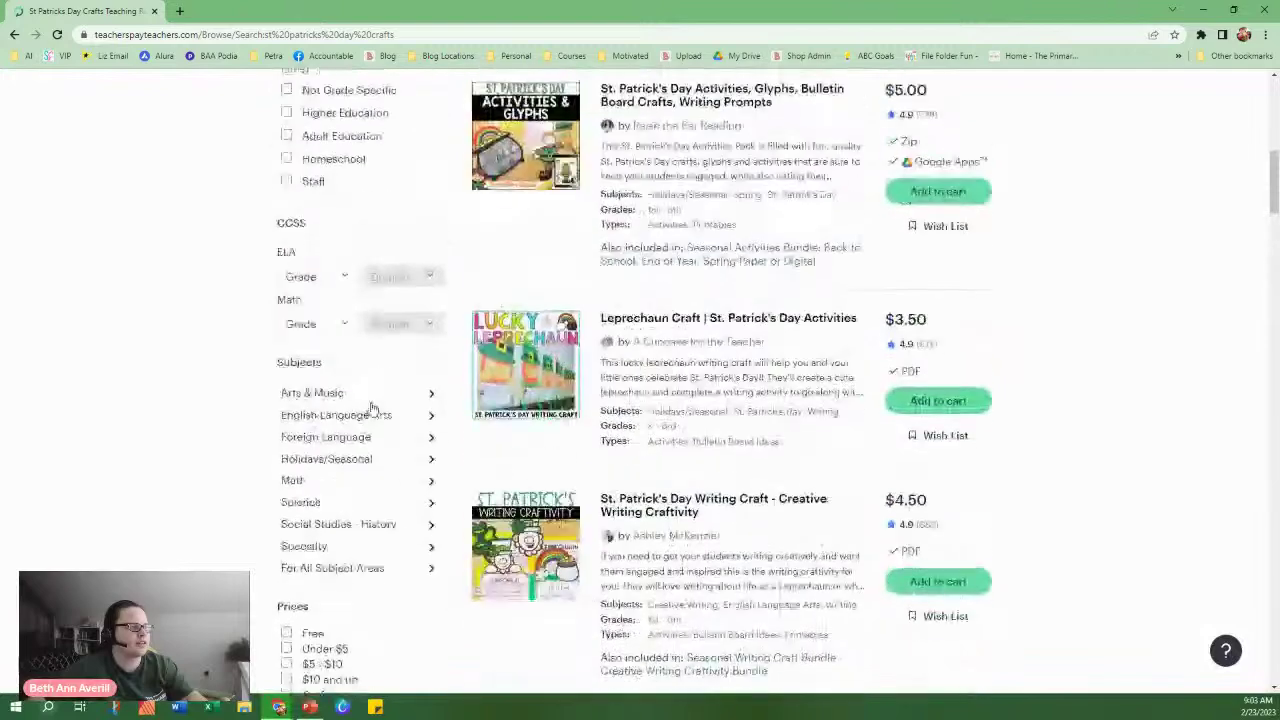
# Replace the search text with "name cra" and run the suggested search "construction name craft".
pyautogui.click(470, 143)
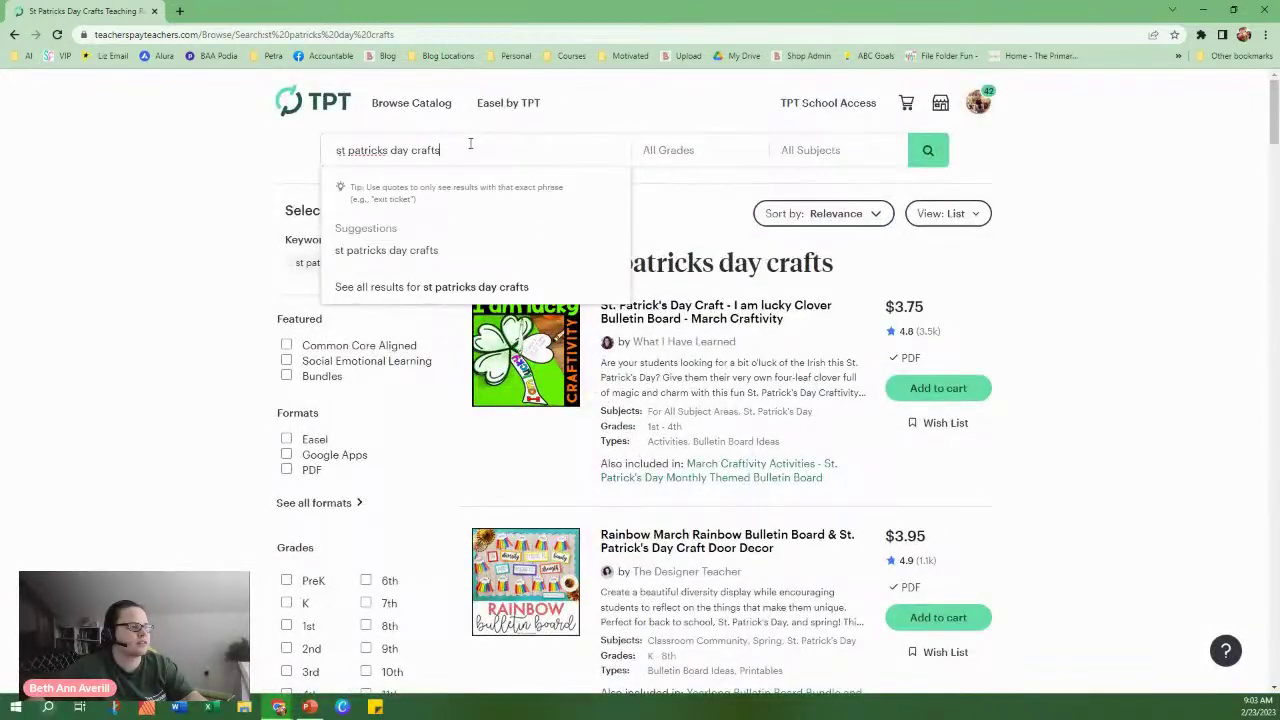
pyautogui.hotkey('ctrl', 'shift', 'Left')
pyautogui.hotkey('ctrl', 'shift', 'Left')
pyautogui.hotkey('ctrl', 'shift', 'Left')
pyautogui.hotkey('ctrl', 'shift', 'Left')
pyautogui.write('nae')
pyautogui.press('BackSpace')
pyautogui.write('me')
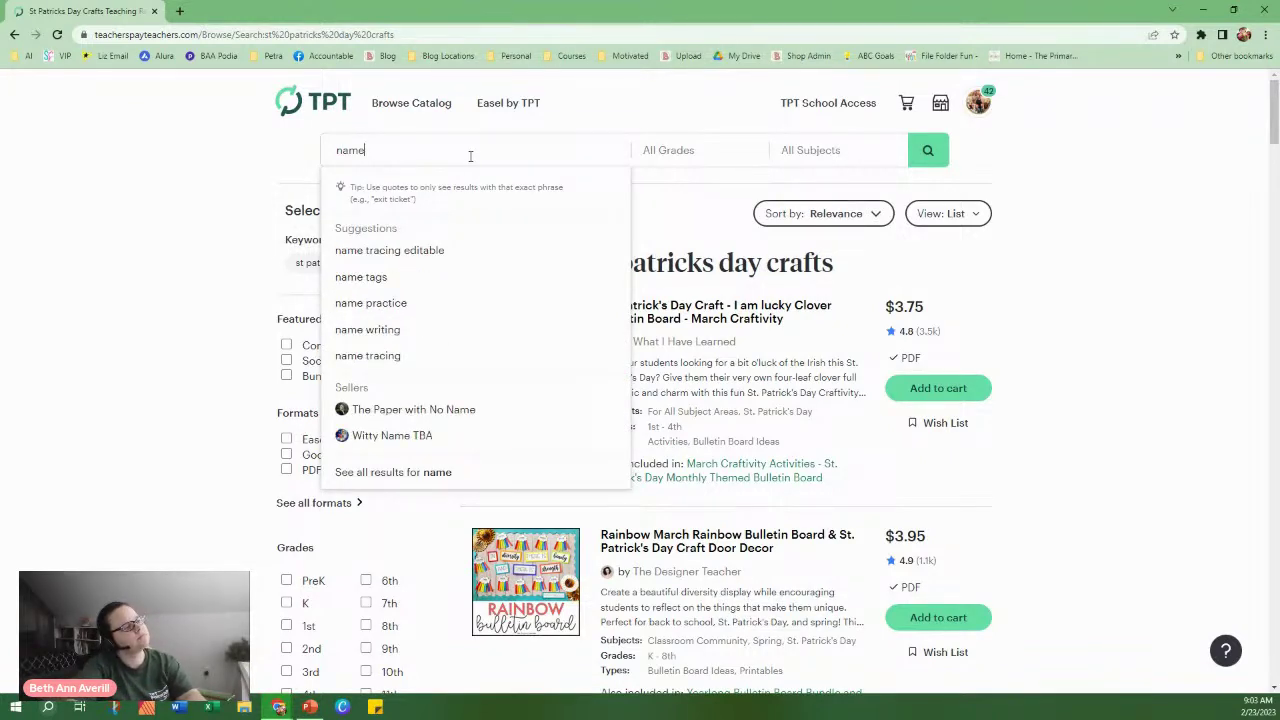
pyautogui.write(' cra')
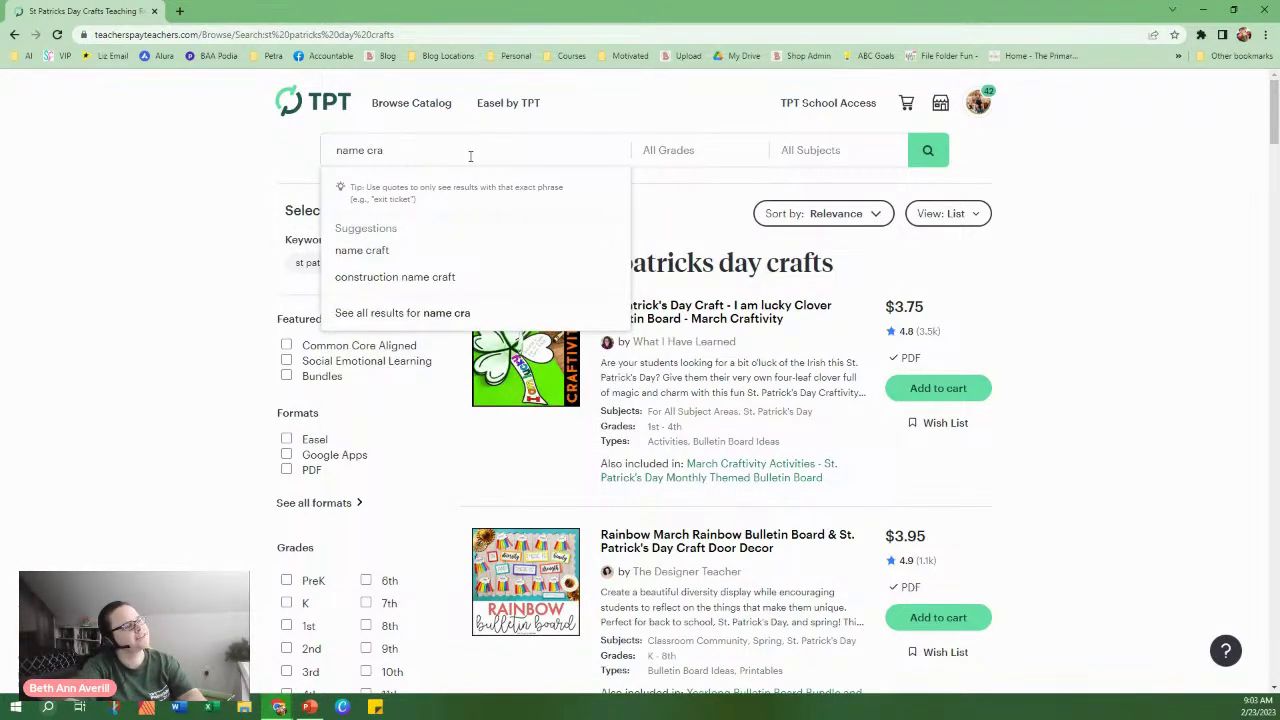
pyautogui.click(443, 277)
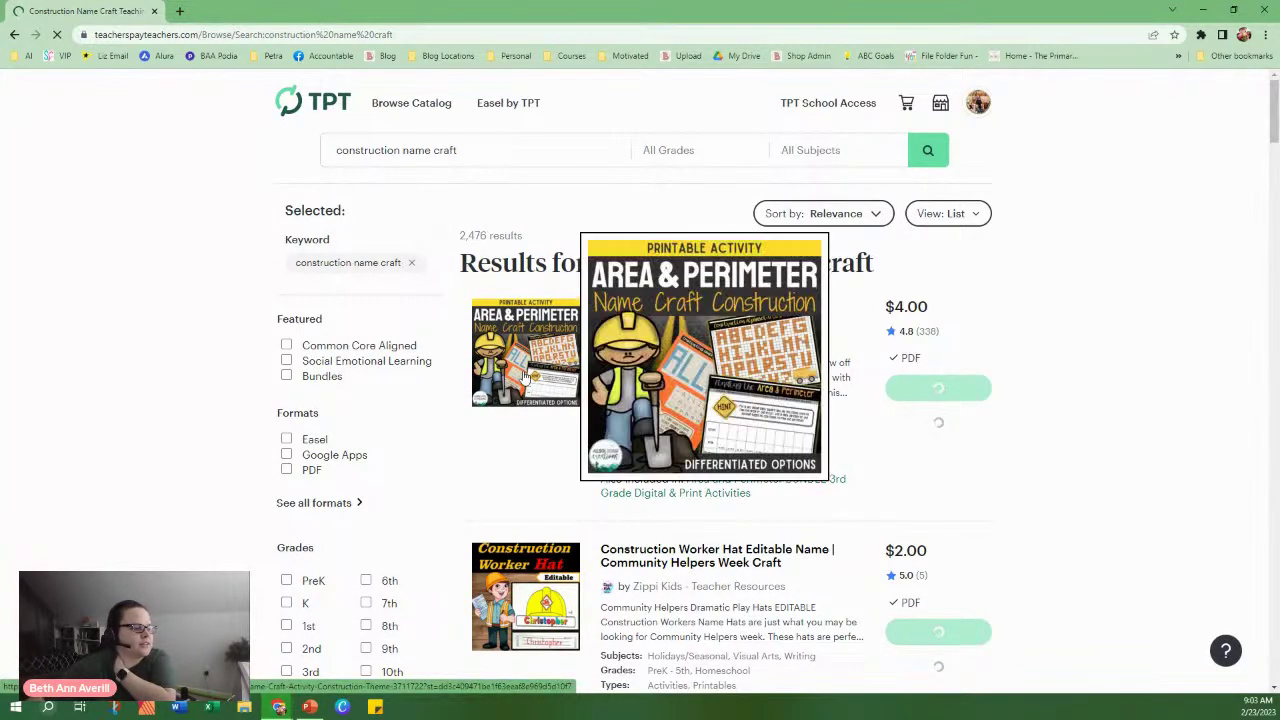
# Look through the product listings for "construction name craft" and return to the start of the results.
pyautogui.scroll(-5, 523, 370)
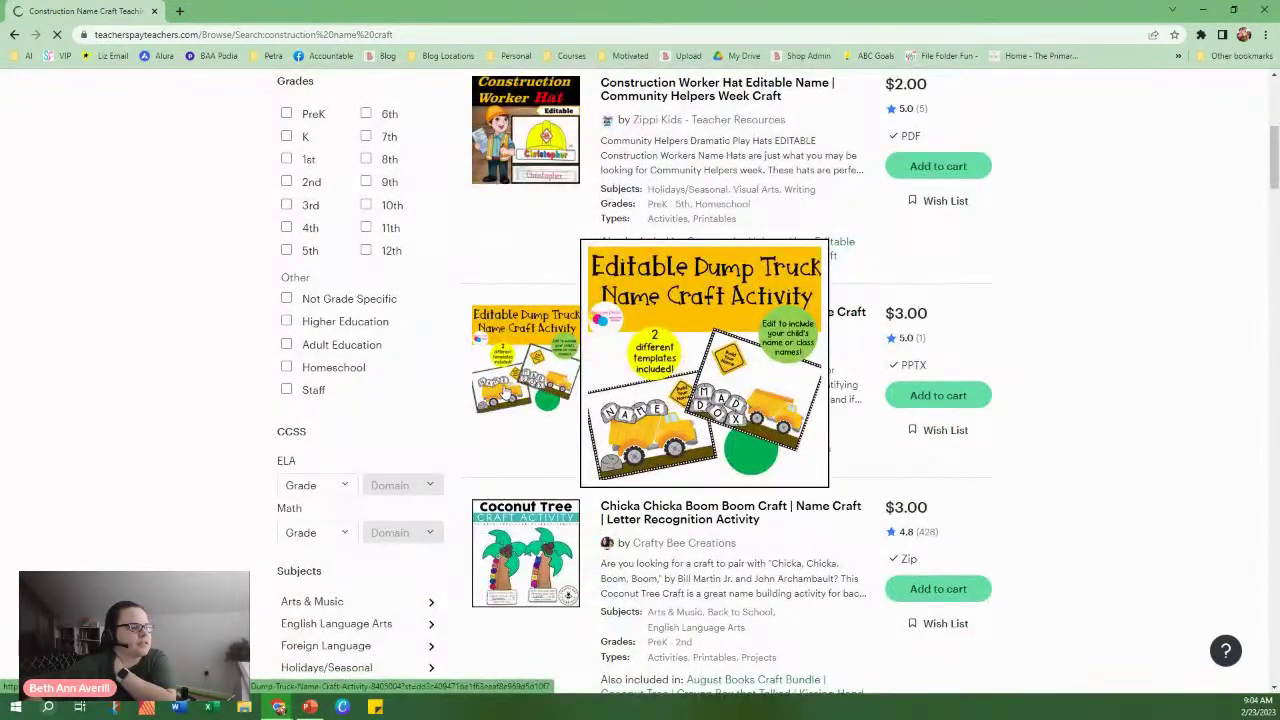
pyautogui.scroll(-5, 520, 395)
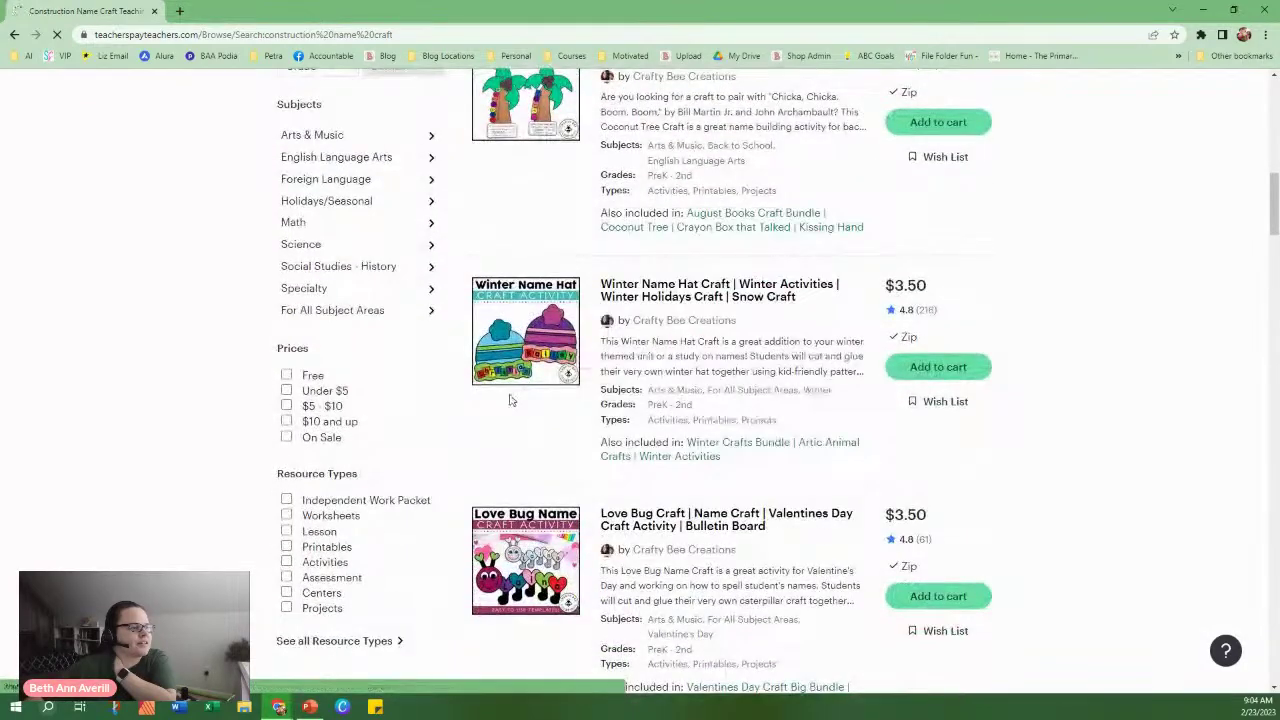
pyautogui.scroll(-4, 529, 370)
pyautogui.scroll(-6, 530, 368)
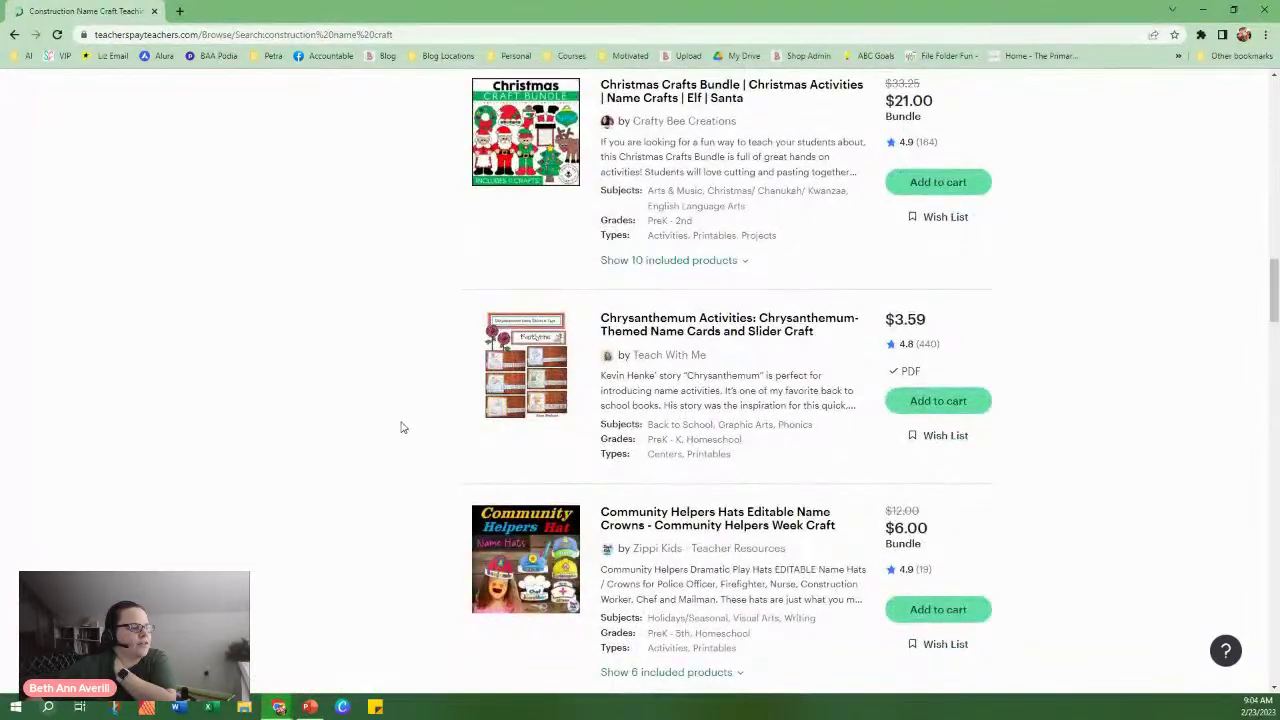
pyautogui.scroll(12, 401, 427)
pyautogui.scroll(6, 418, 349)
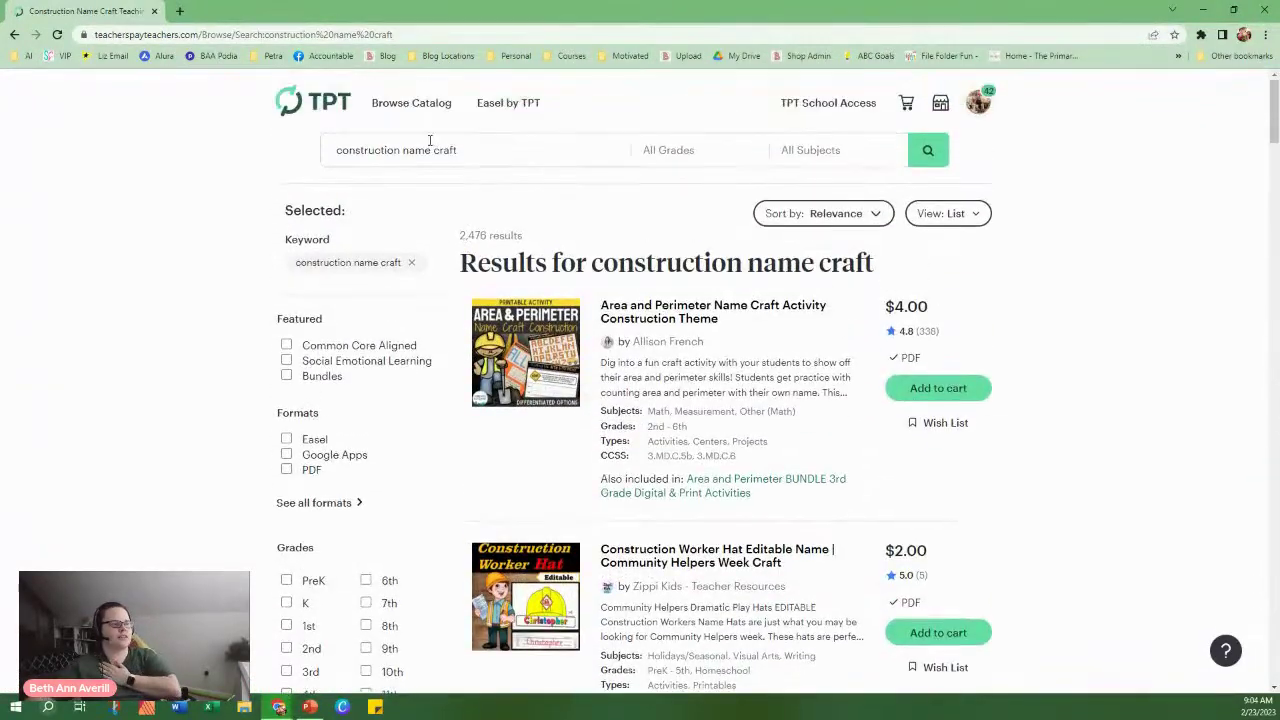
# Return to the TPT home page, enter "construction" as a search term and reload the page to clear it.
pyautogui.click(326, 101)
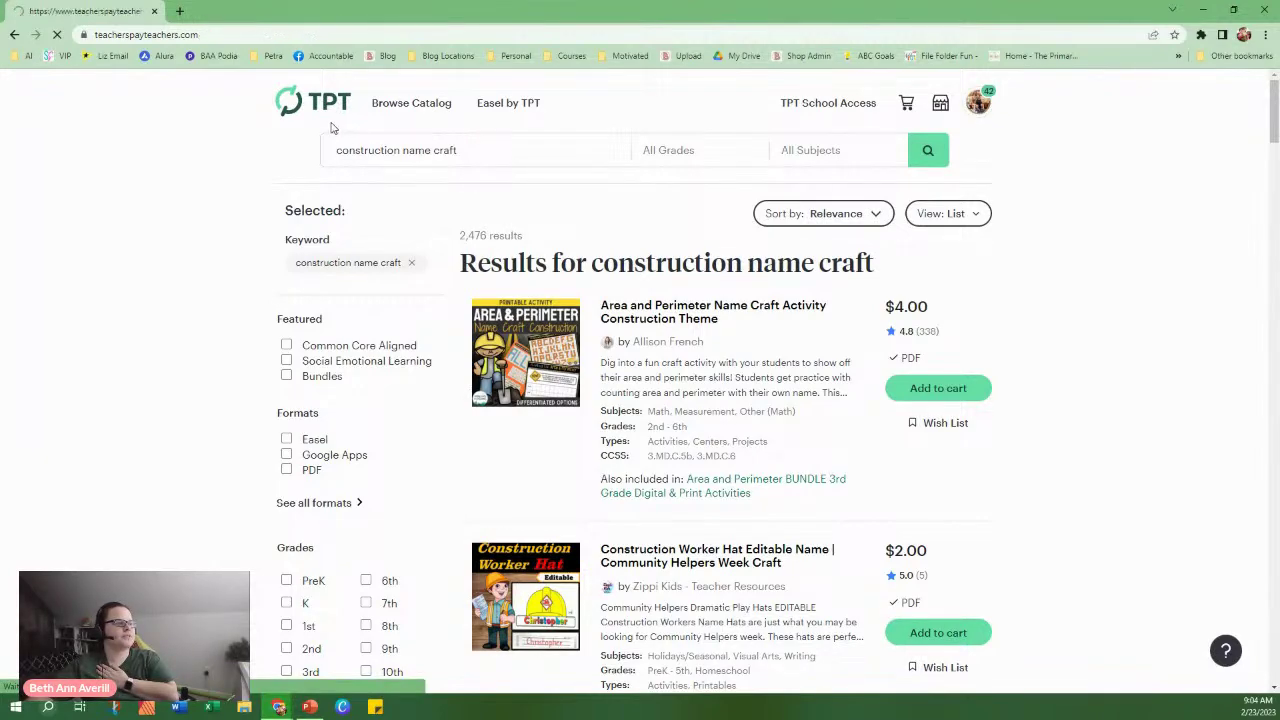
pyautogui.click(425, 147)
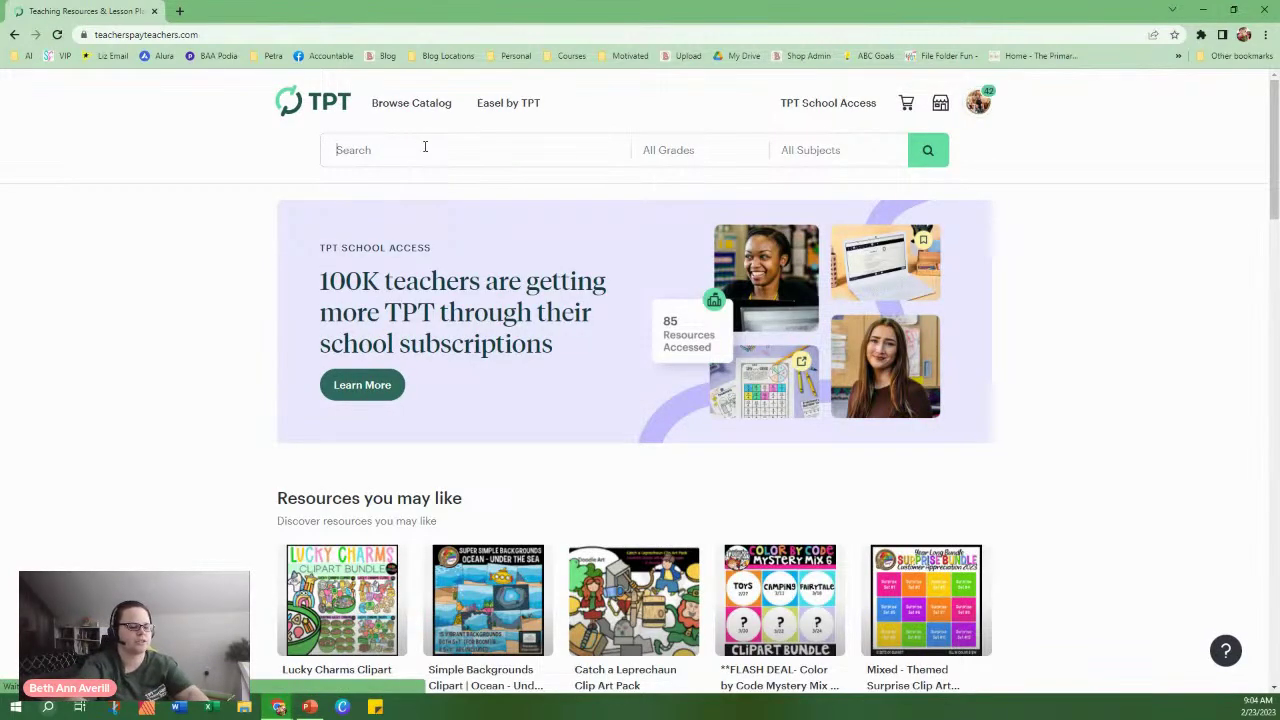
pyautogui.write('construction')
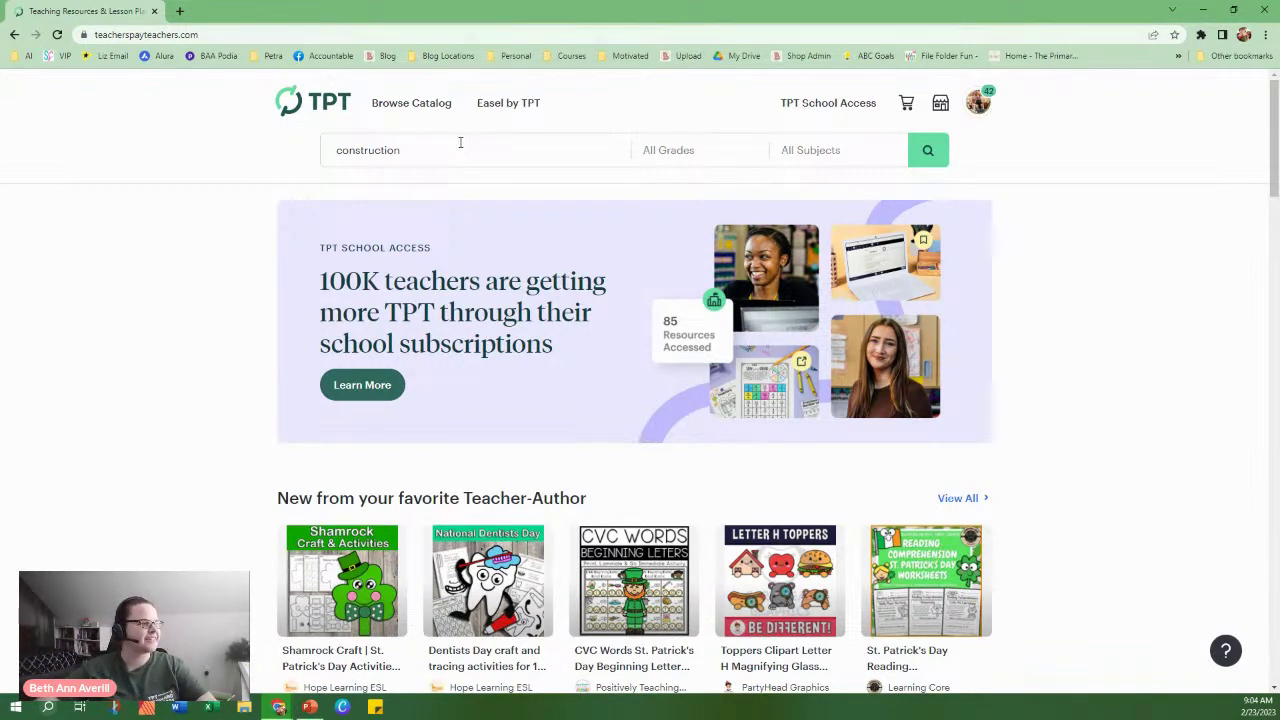
pyautogui.click(205, 36)
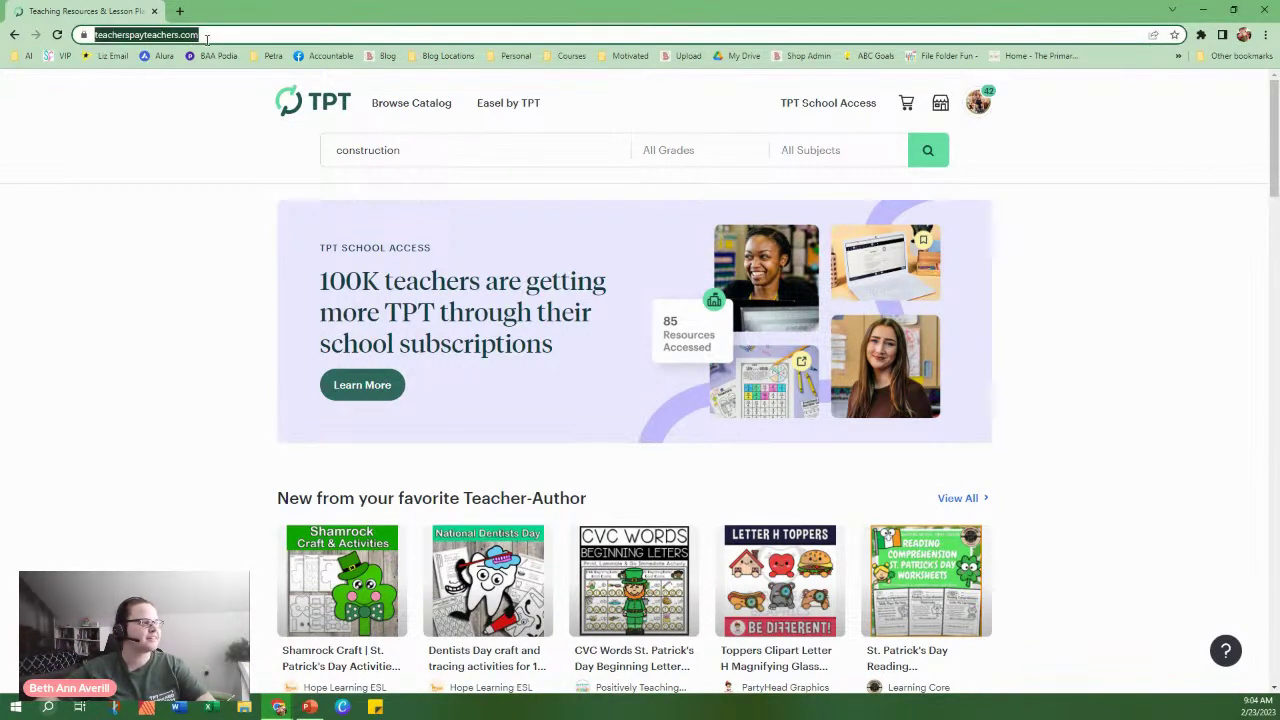
pyautogui.press('Return')
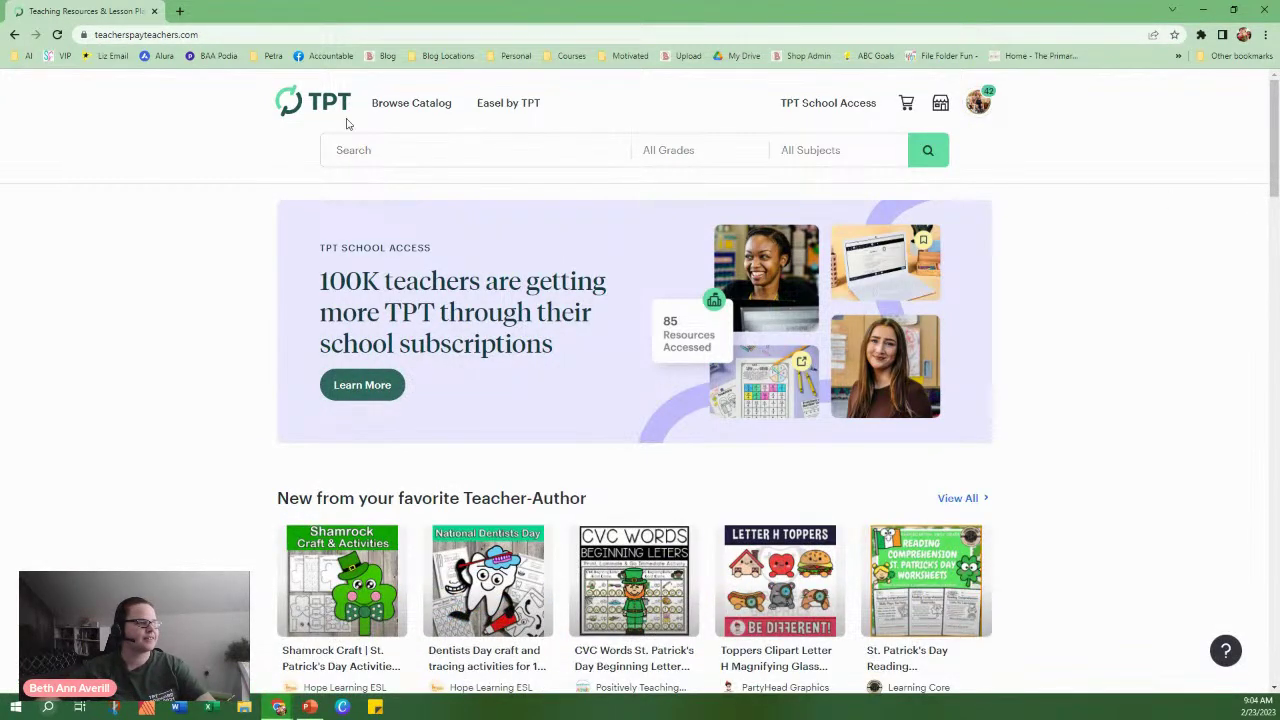
# Enter "construction" in the catalog search and run the suggested search "construction theme".
pyautogui.click(380, 145)
pyautogui.write('const')
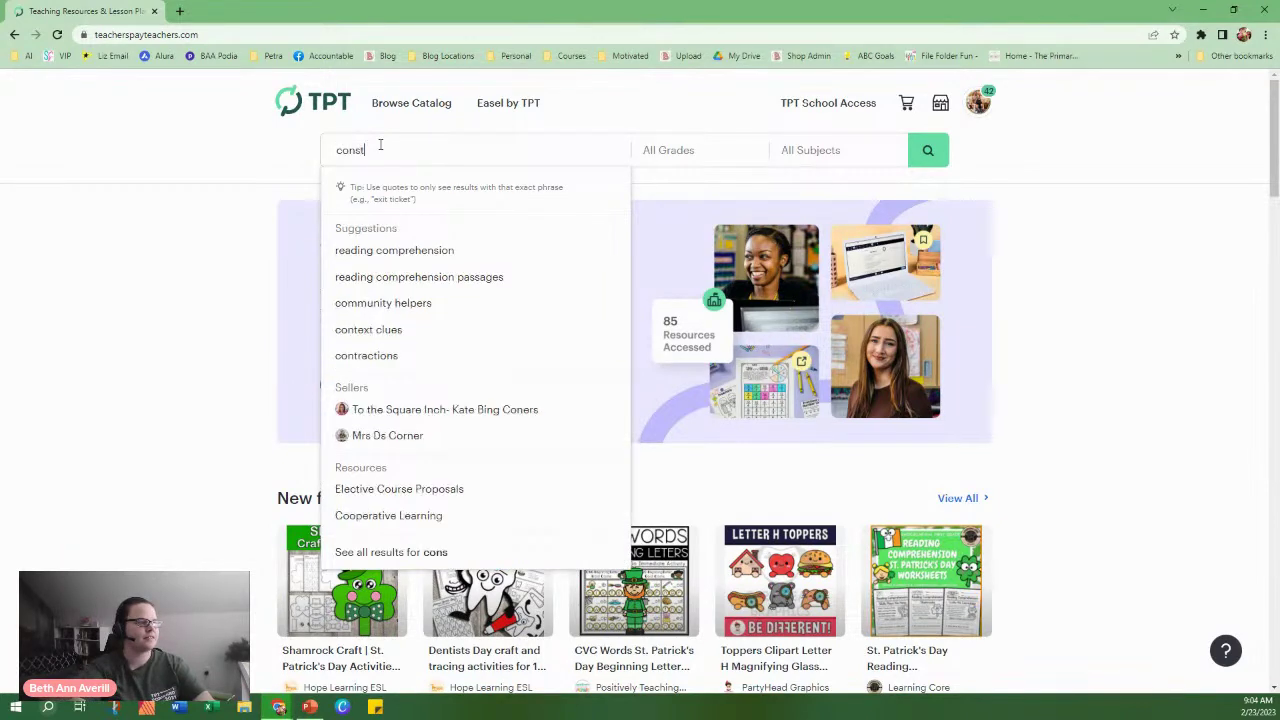
pyautogui.write('ruction')
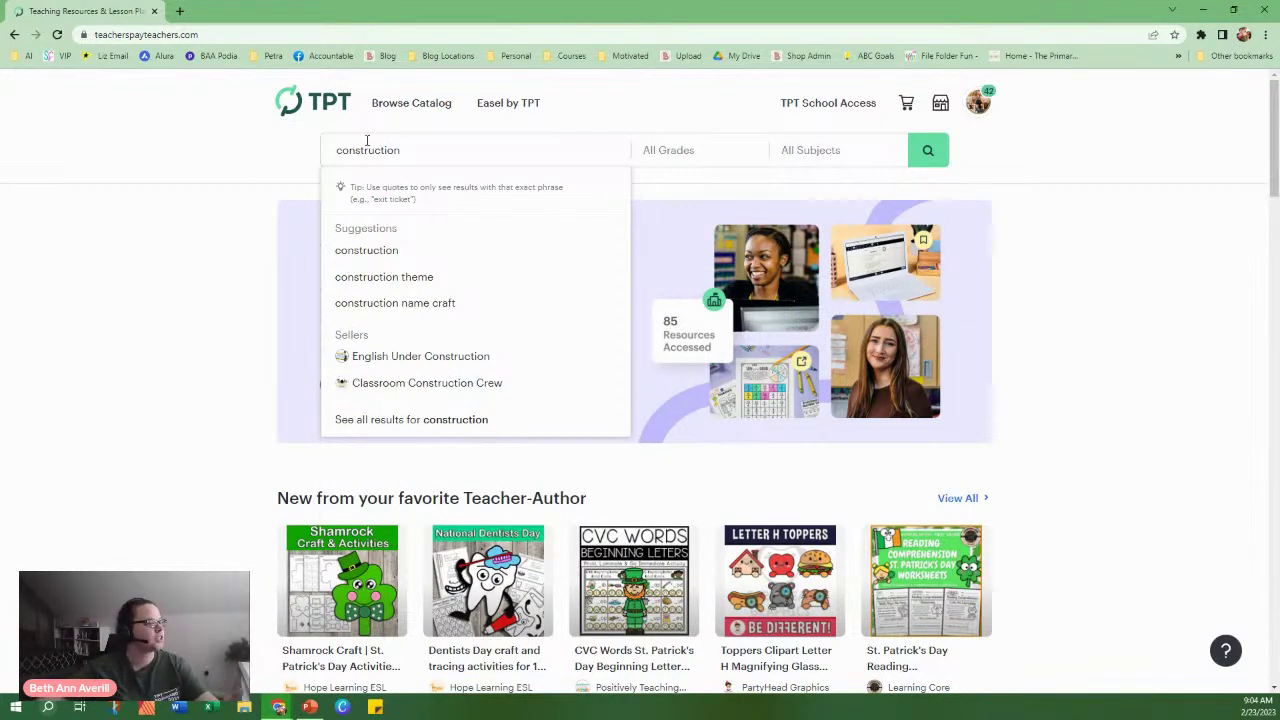
pyautogui.click(418, 277)
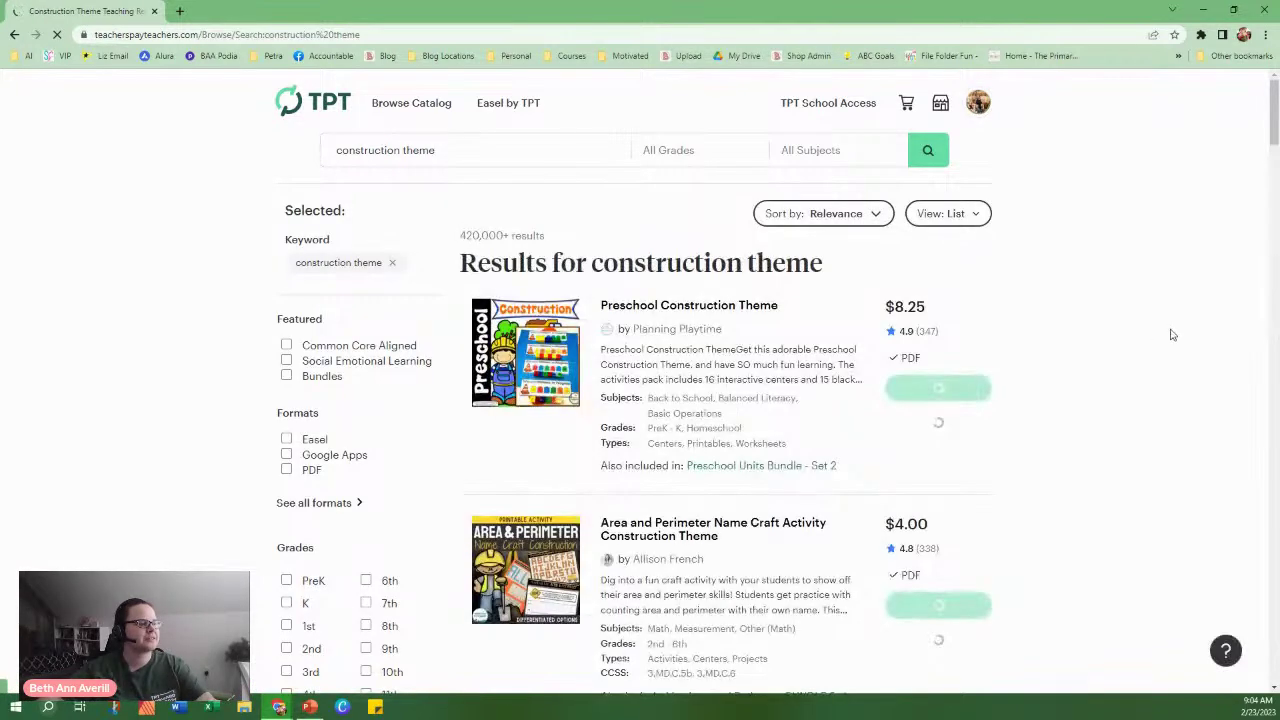
# Browse the "construction theme" results, examining the cover images of the classroom decor bundle and editable labels.
pyautogui.scroll(-4, 1168, 335)
pyautogui.scroll(-10, 1170, 335)
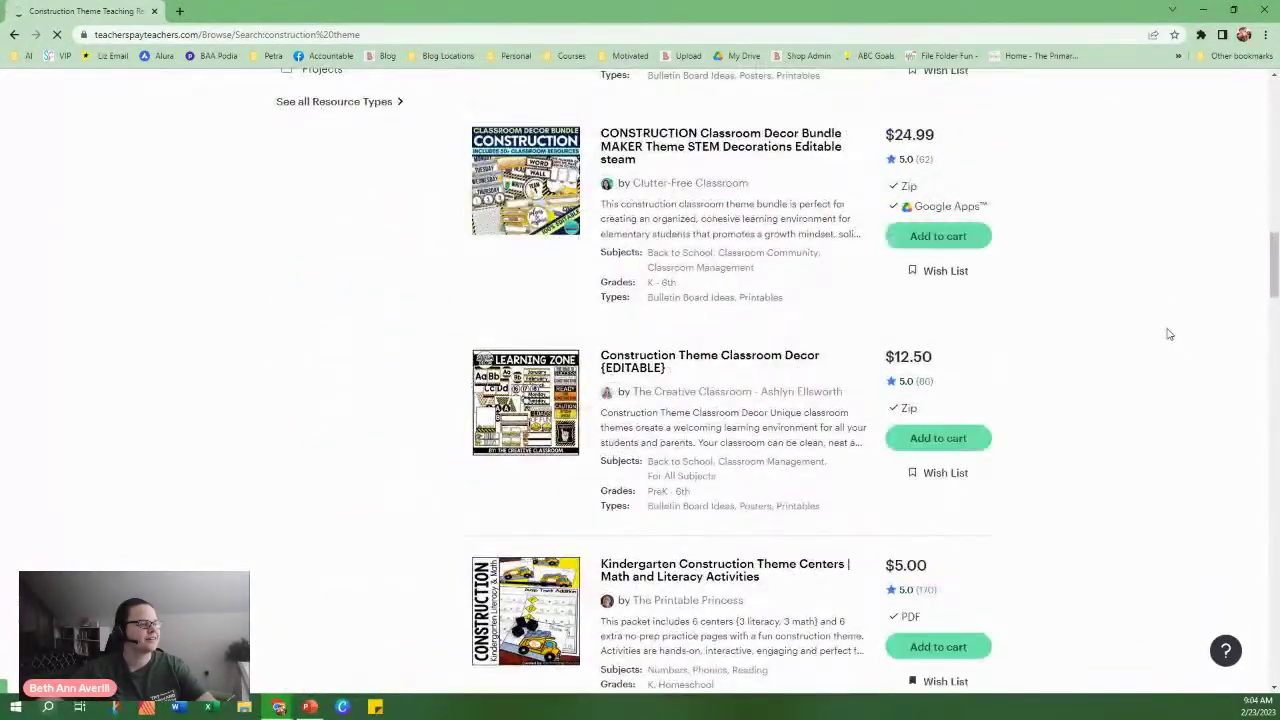
pyautogui.scroll(4, 1168, 334)
pyautogui.scroll(-2, 1168, 334)
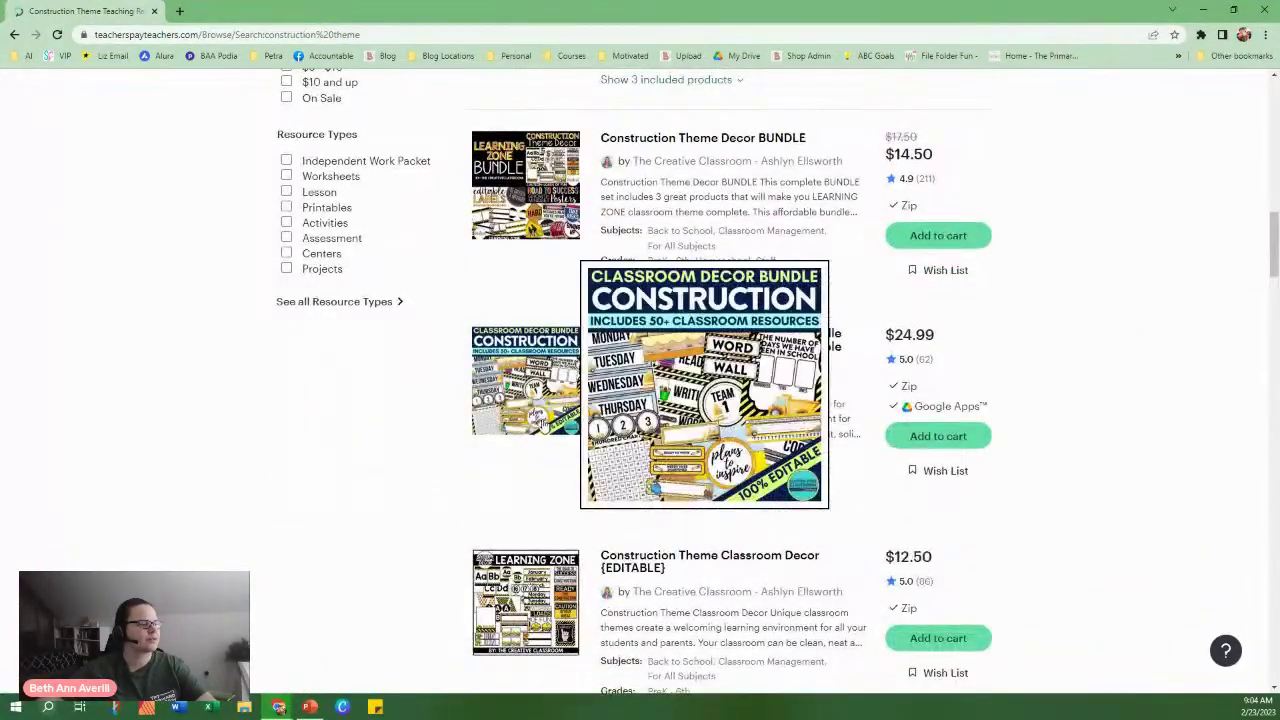
pyautogui.scroll(-2, 528, 400)
pyautogui.scroll(-10, 375, 461)
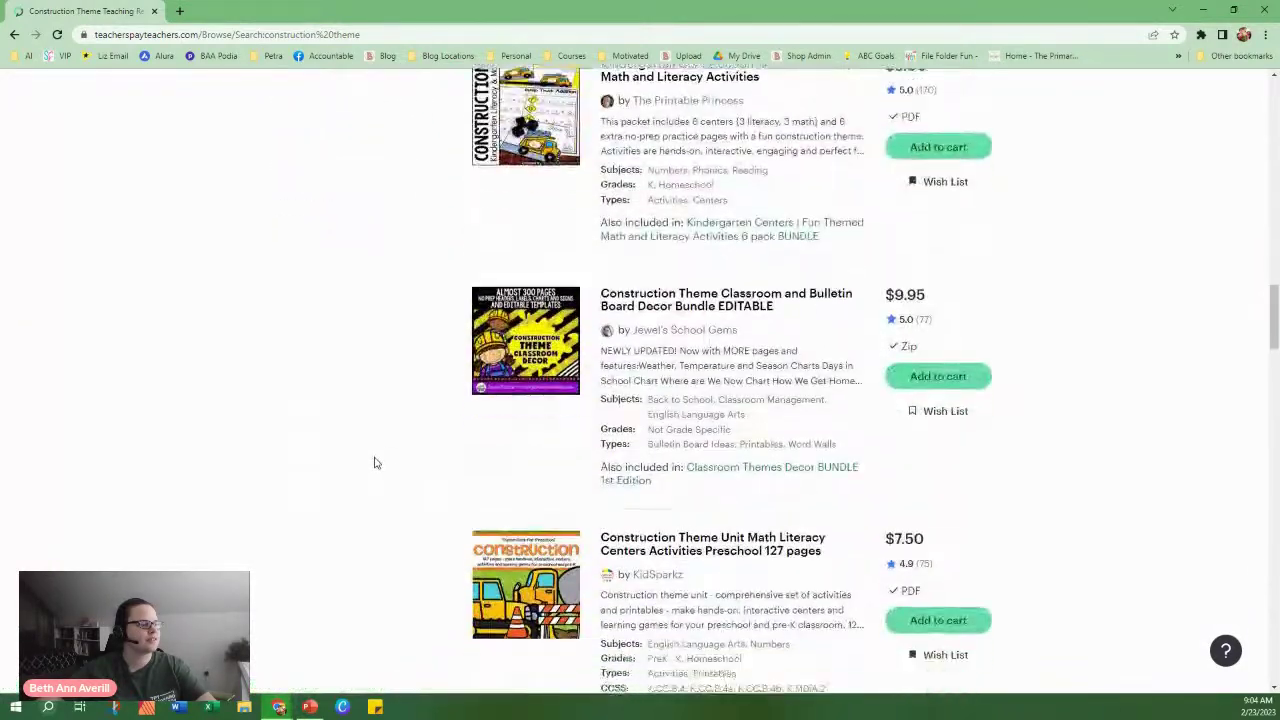
pyautogui.scroll(-3, 376, 458)
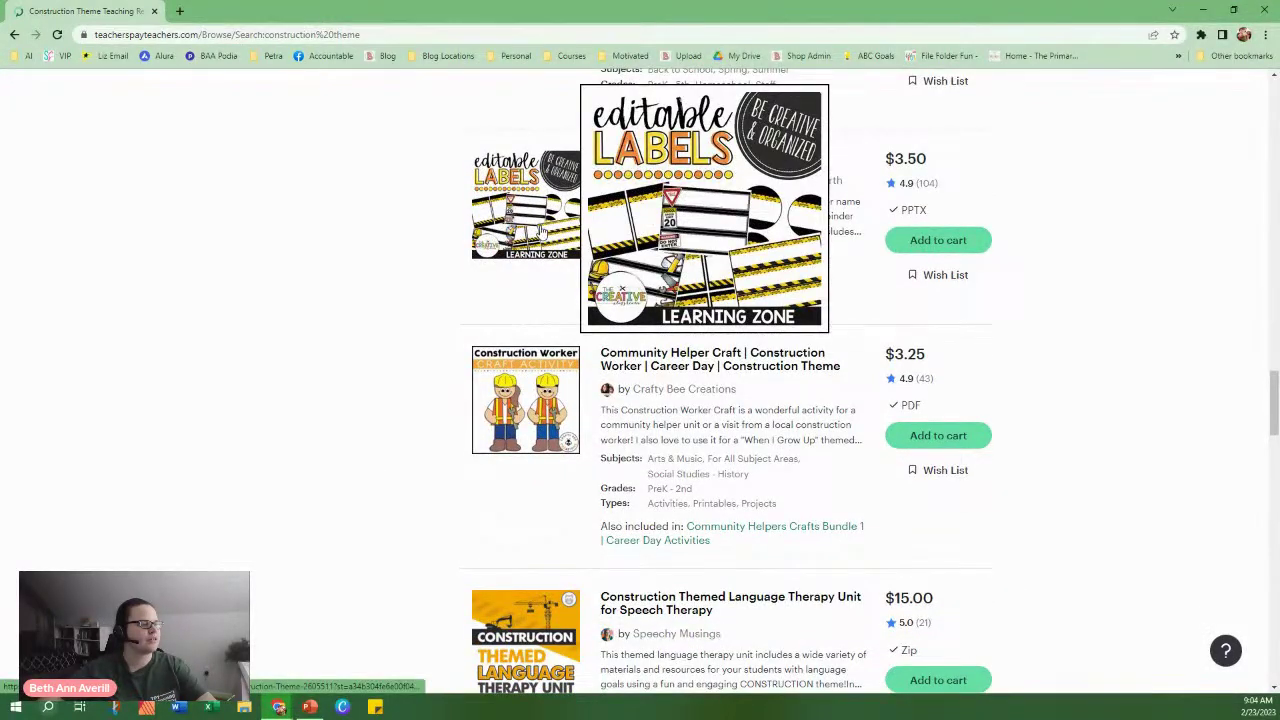
# Look through the remaining "construction theme" listings on the first page and open page 2 of the results.
pyautogui.scroll(-10, 419, 343)
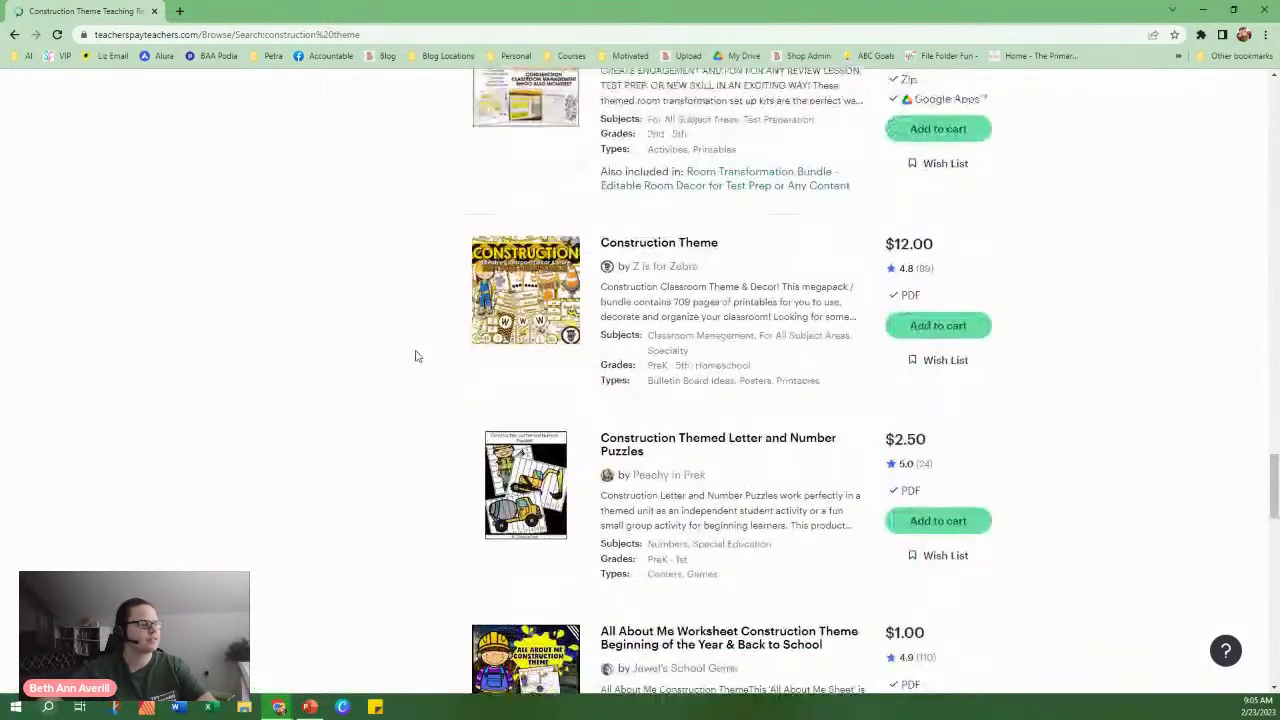
pyautogui.scroll(-8, 417, 356)
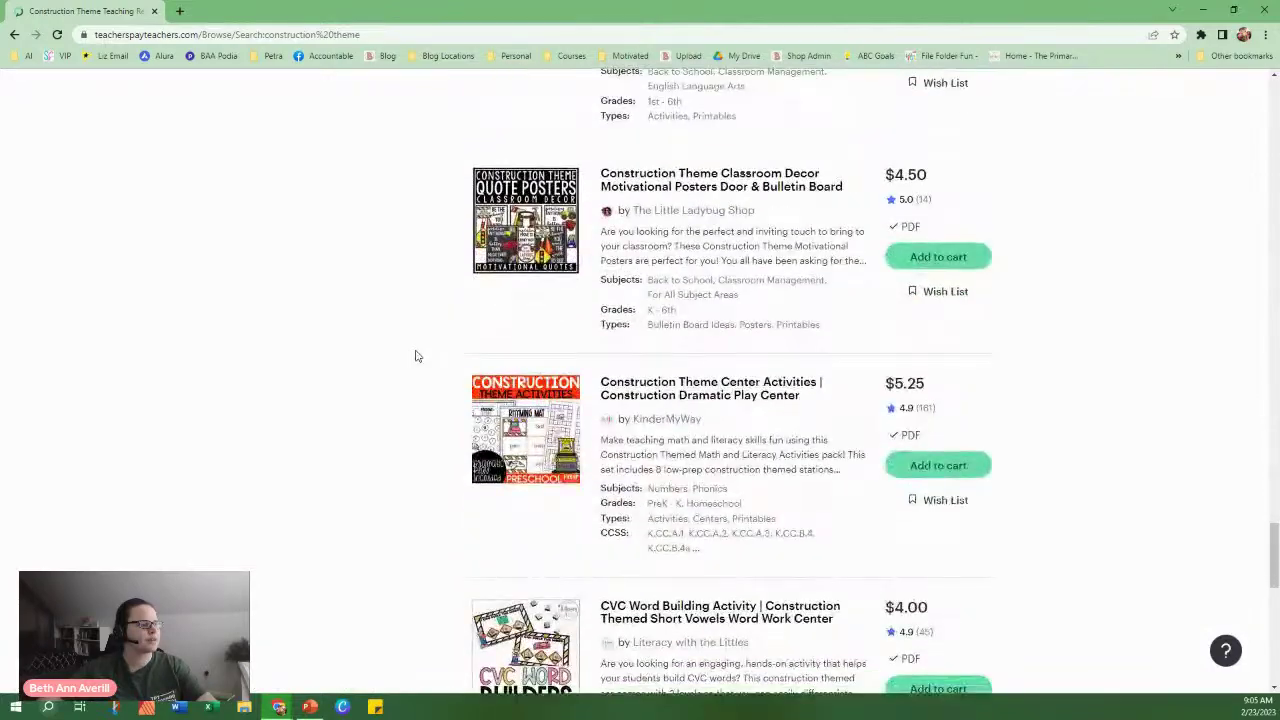
pyautogui.scroll(-1, 417, 356)
pyautogui.scroll(-3, 417, 356)
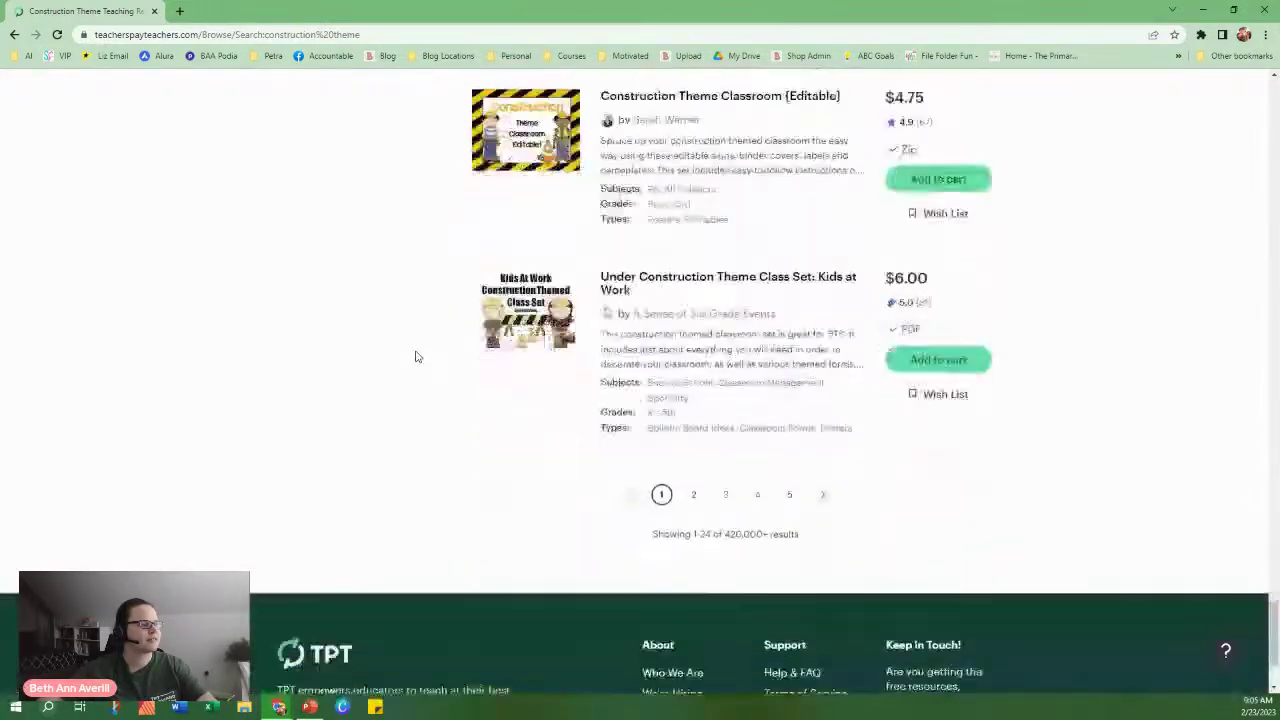
pyautogui.click(694, 450)
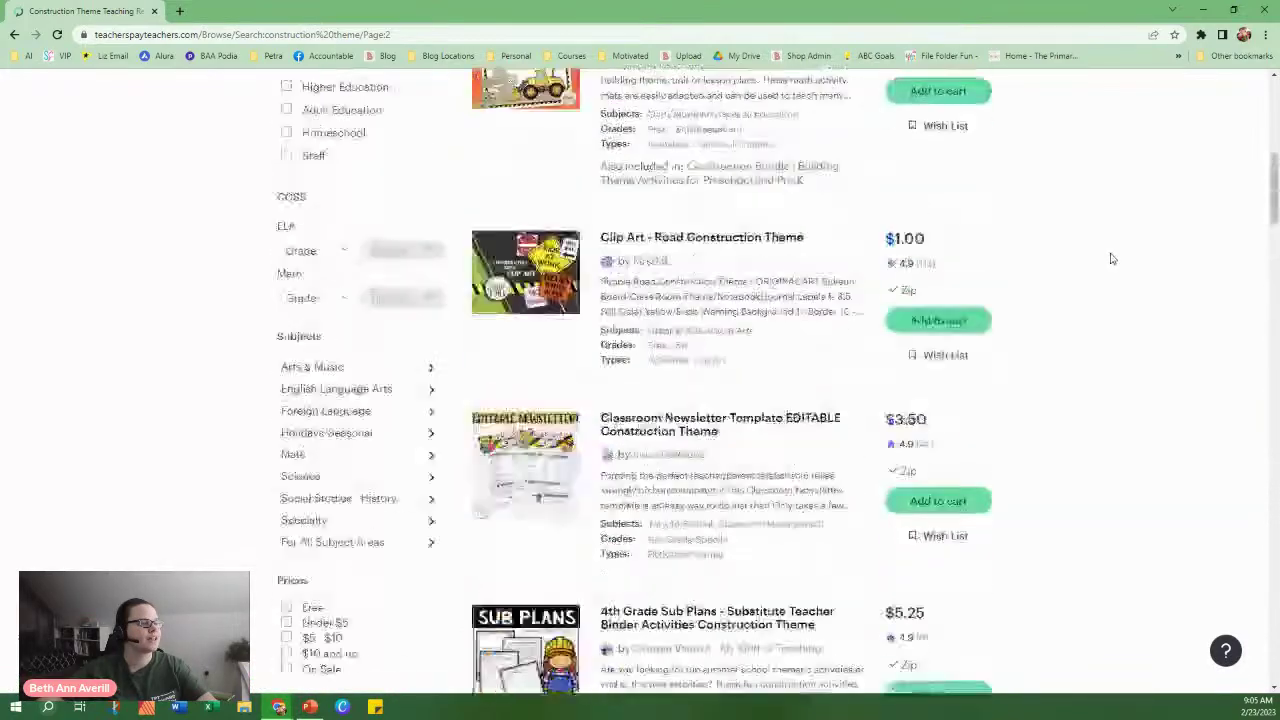
# Examine the product listings on page 2 of the "construction theme" results and return to the start of the page.
pyautogui.scroll(-3, 1110, 259)
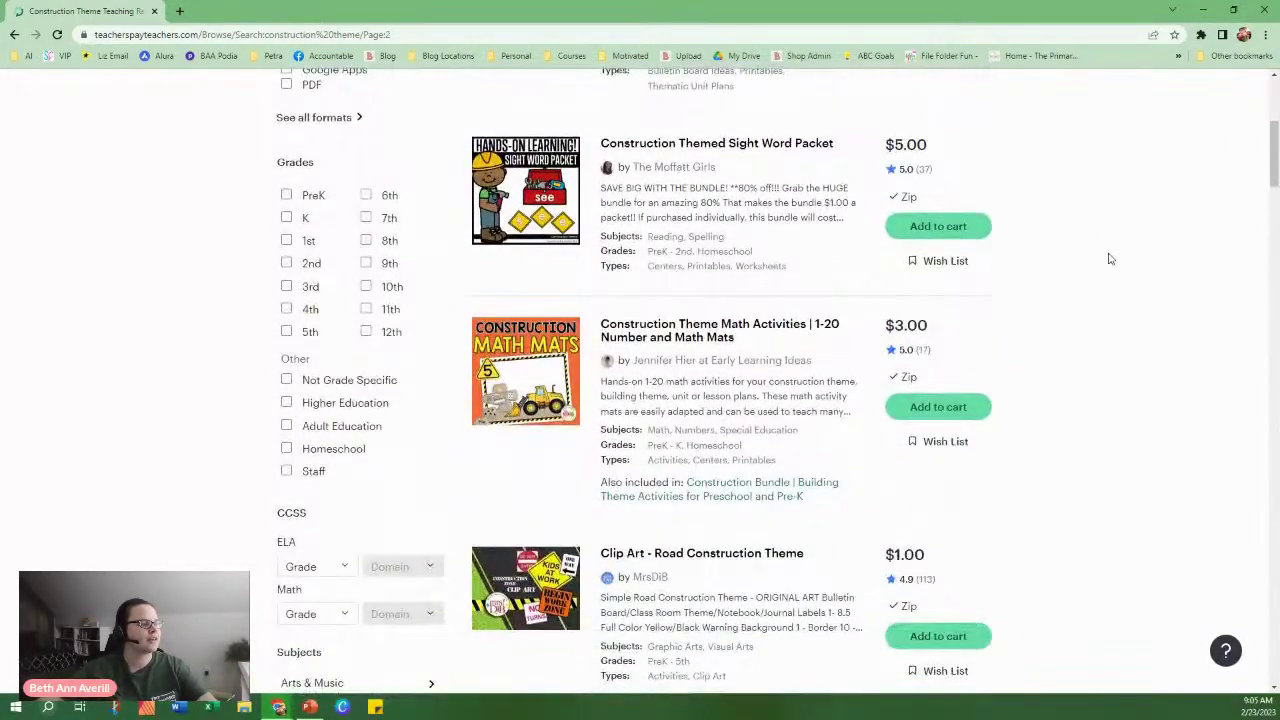
pyautogui.scroll(-8, 1108, 259)
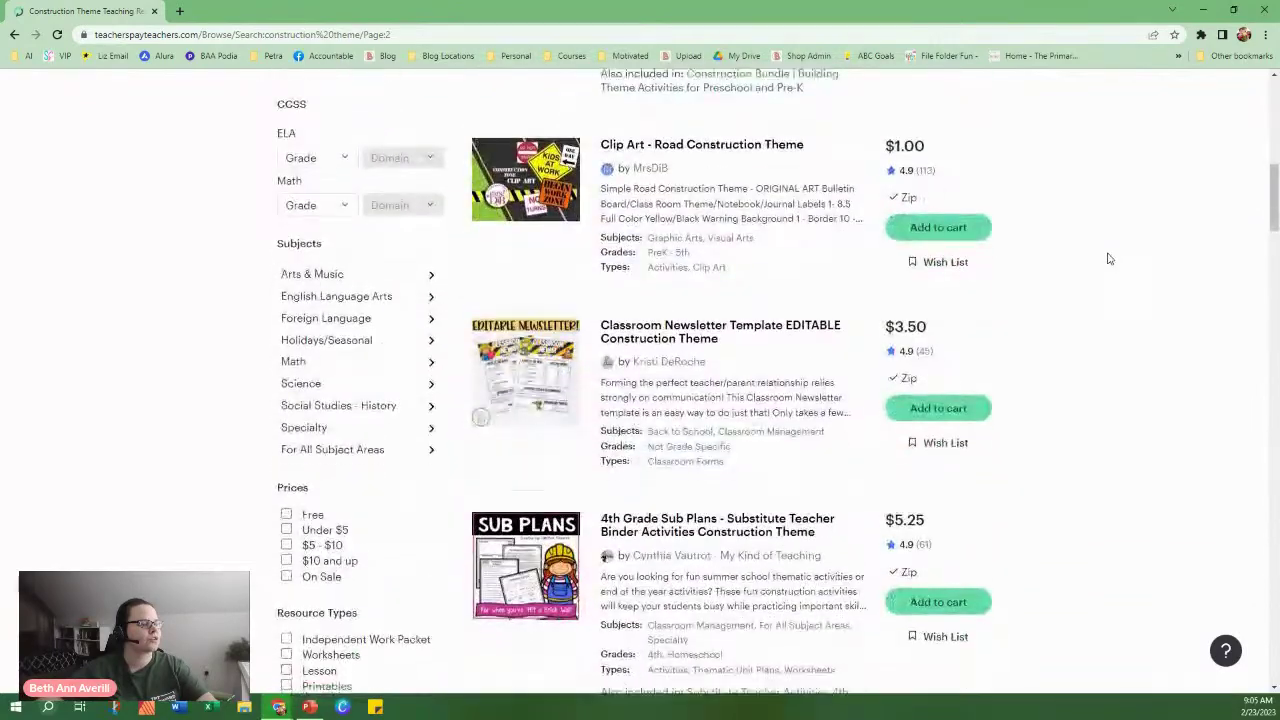
pyautogui.scroll(-3, 1108, 258)
pyautogui.scroll(-7, 1108, 258)
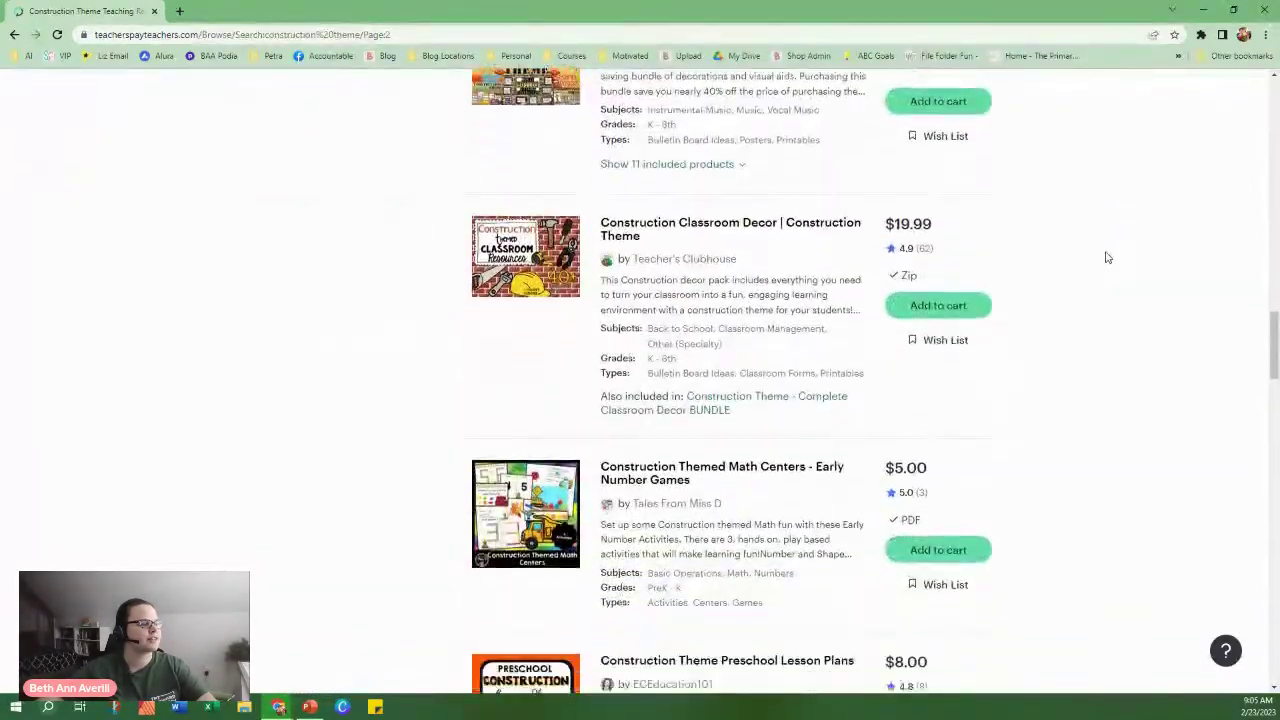
pyautogui.scroll(1, 1108, 258)
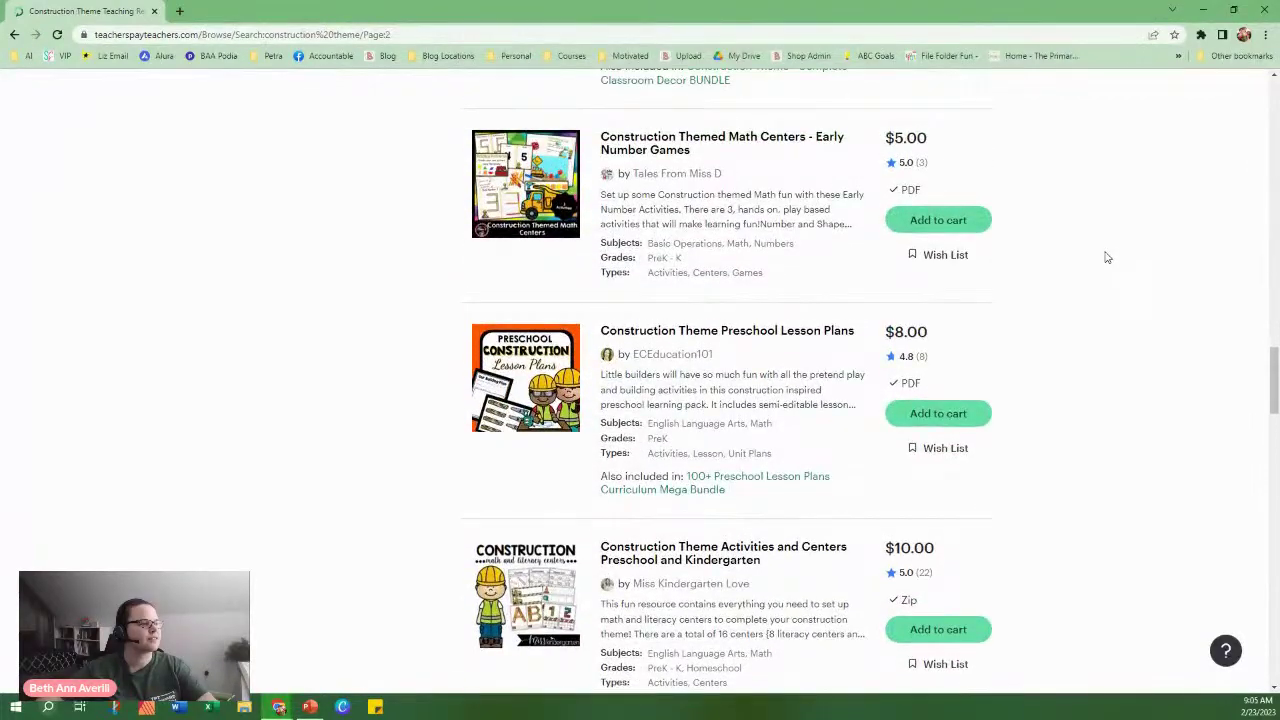
pyautogui.scroll(-3, 1100, 258)
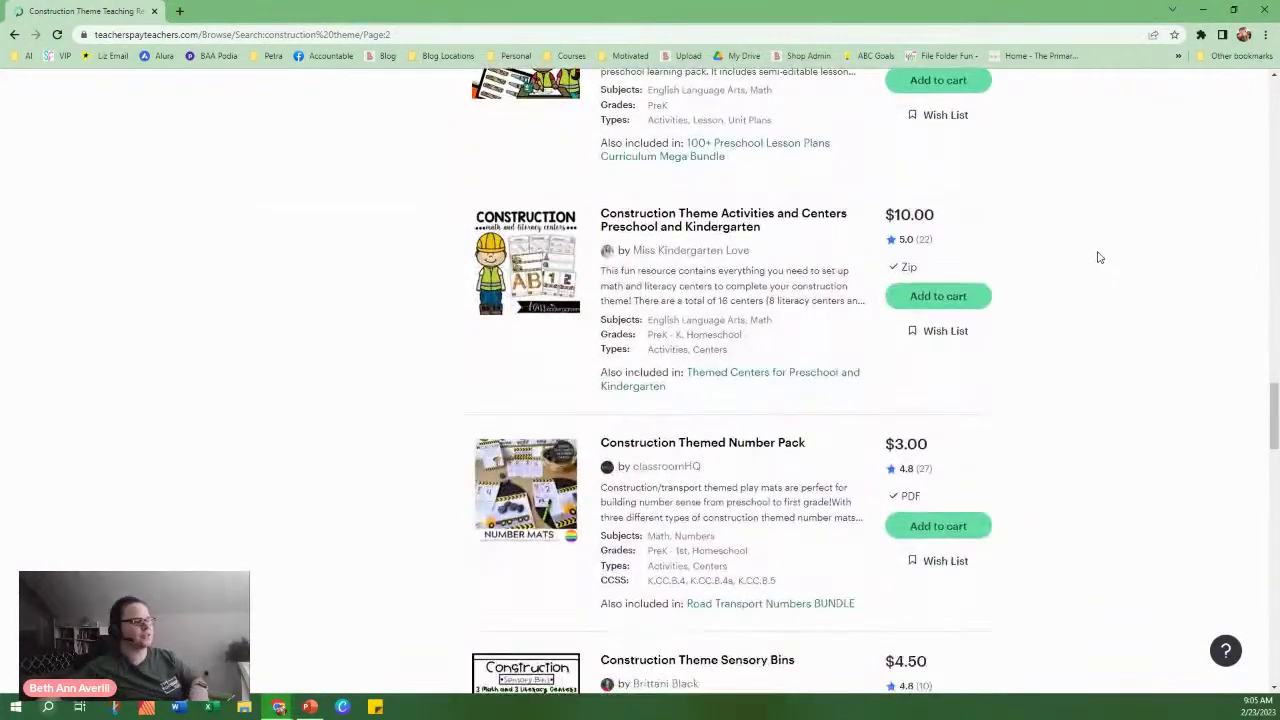
pyautogui.scroll(-8, 1003, 431)
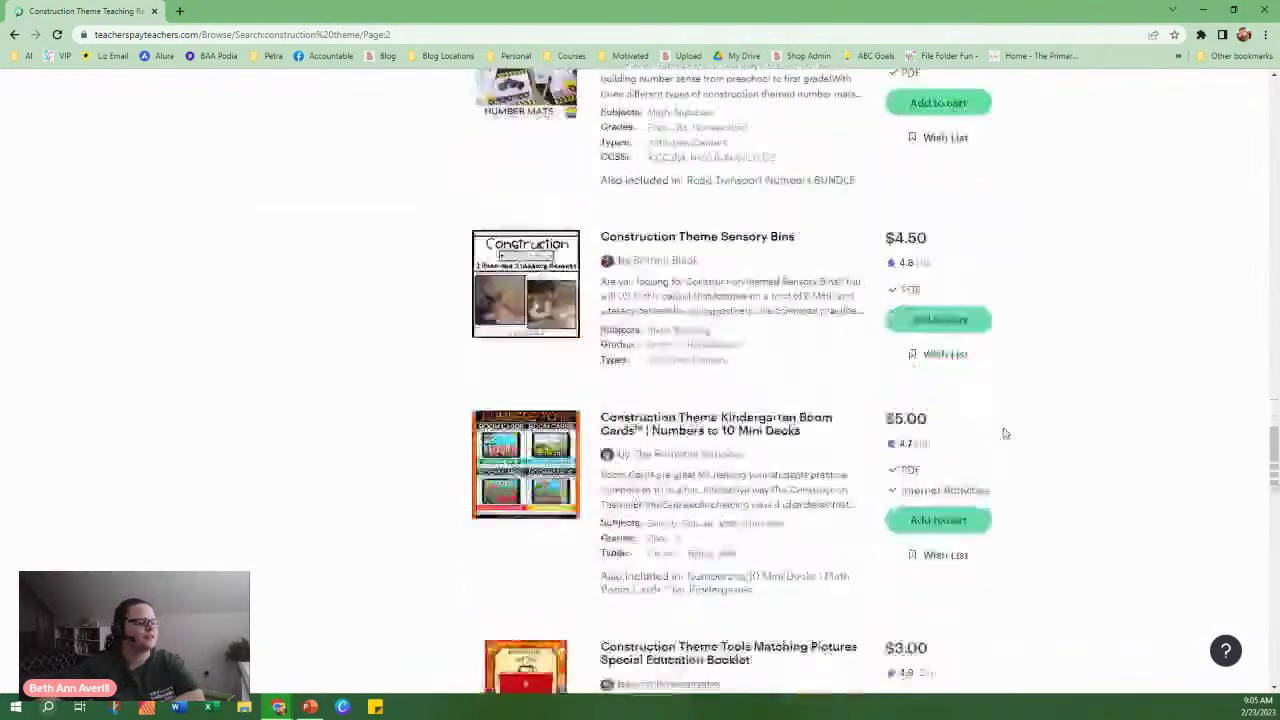
pyautogui.scroll(-5, 856, 374)
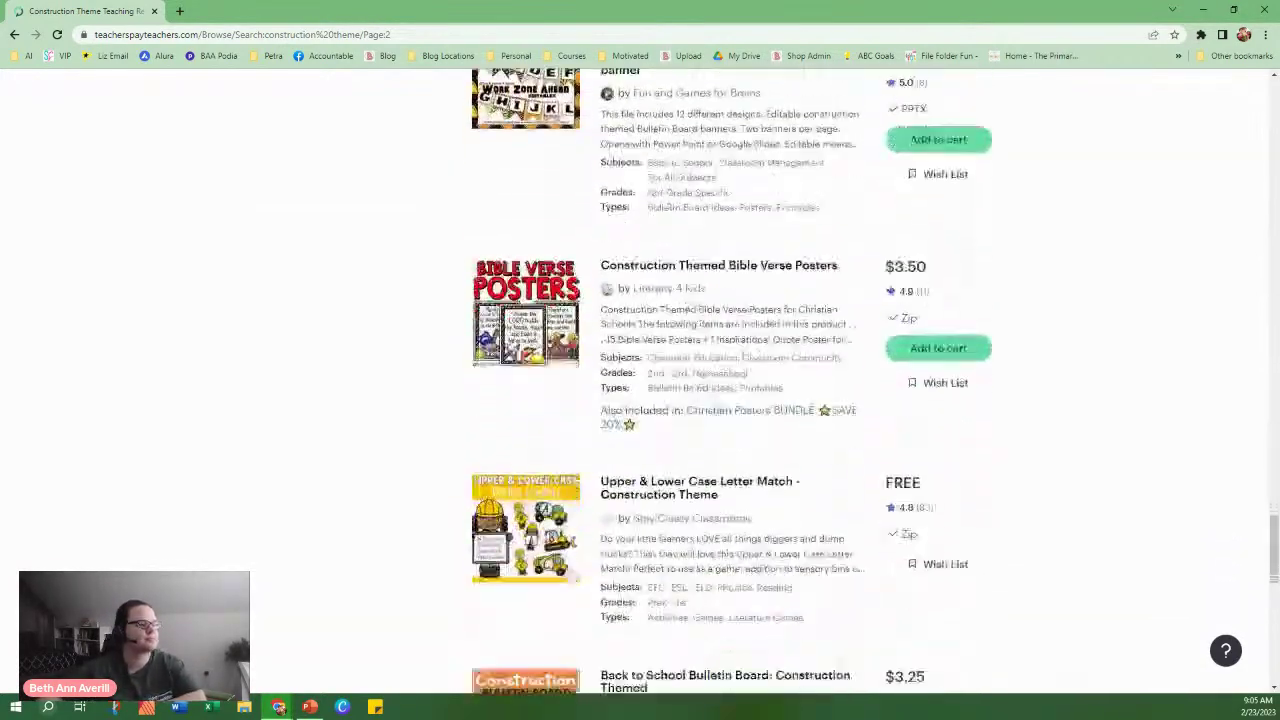
pyautogui.scroll(-1, 739, 358)
pyautogui.scroll(-5, 739, 358)
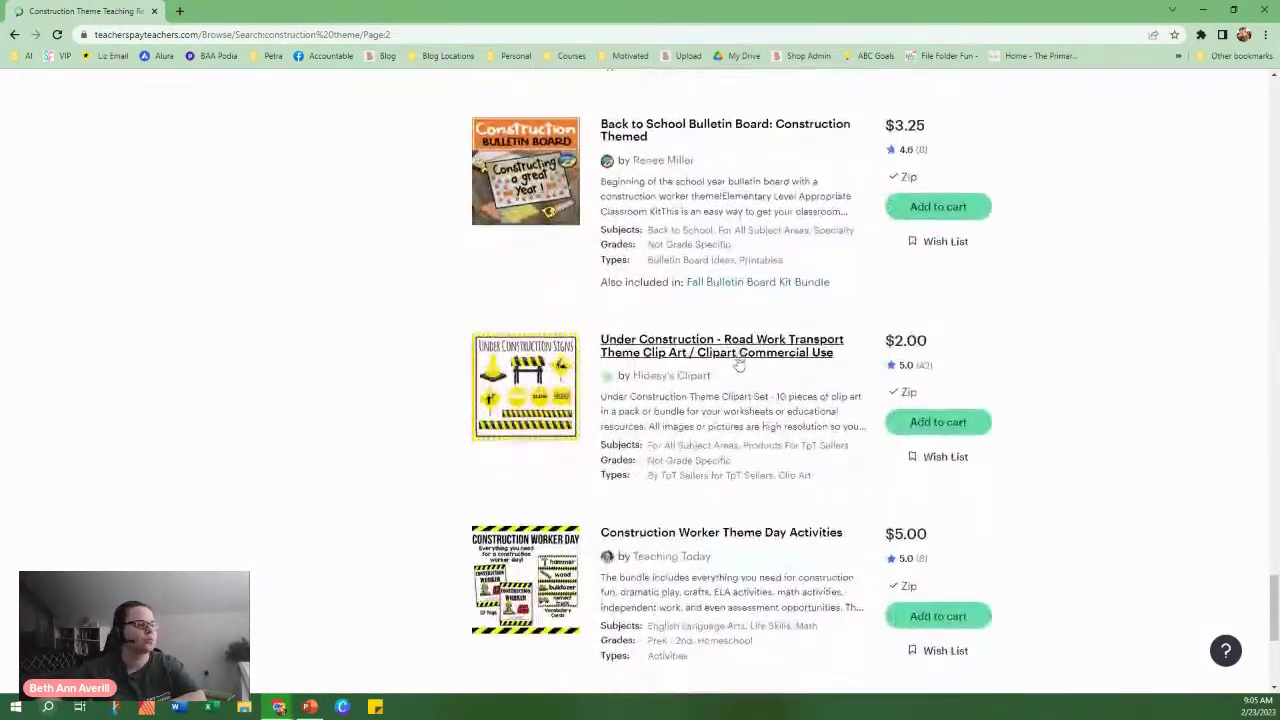
pyautogui.scroll(4, 1228, 548)
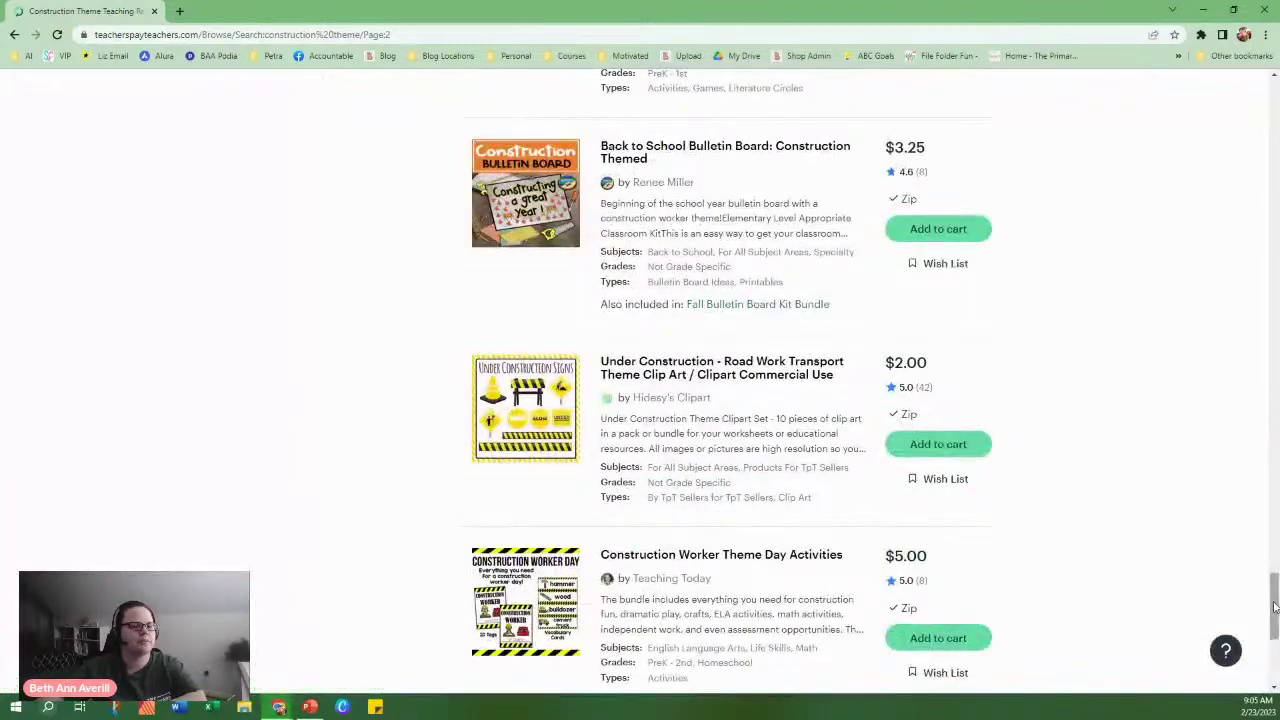
pyautogui.scroll(15, 1228, 548)
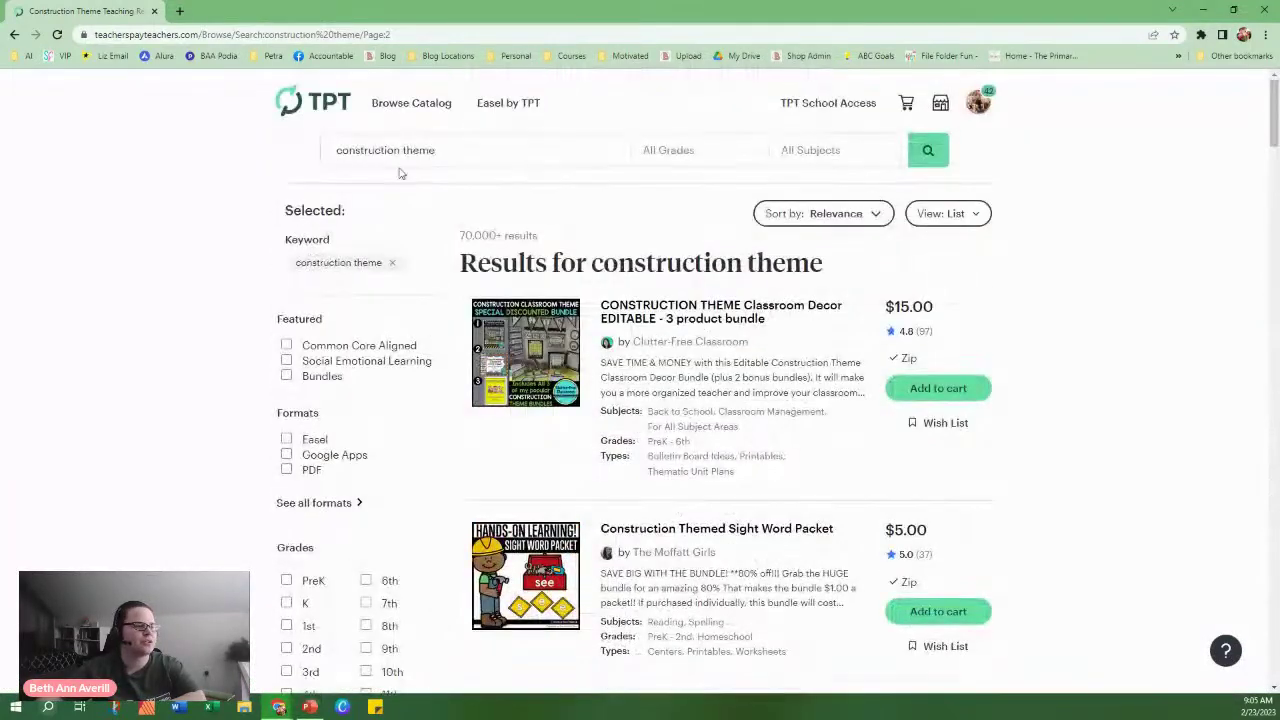
# Return to the TPT home page and run the popular search "math".
pyautogui.click(318, 110)
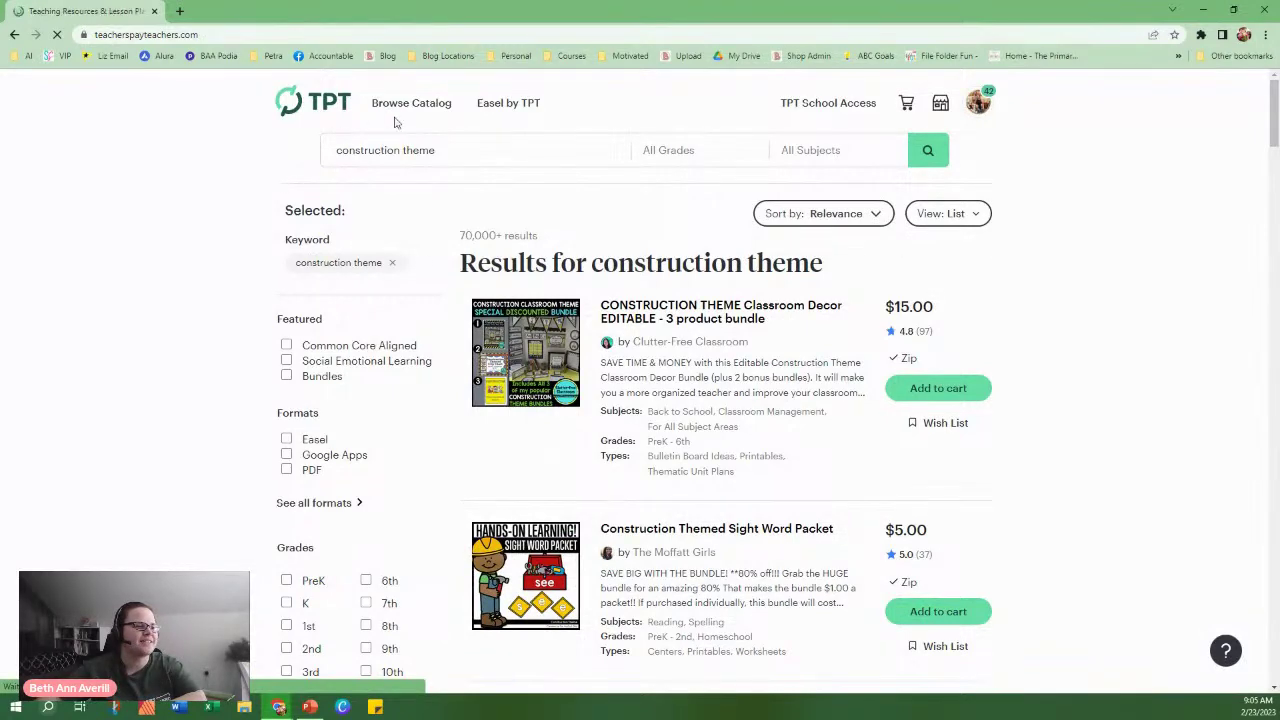
pyautogui.click(398, 158)
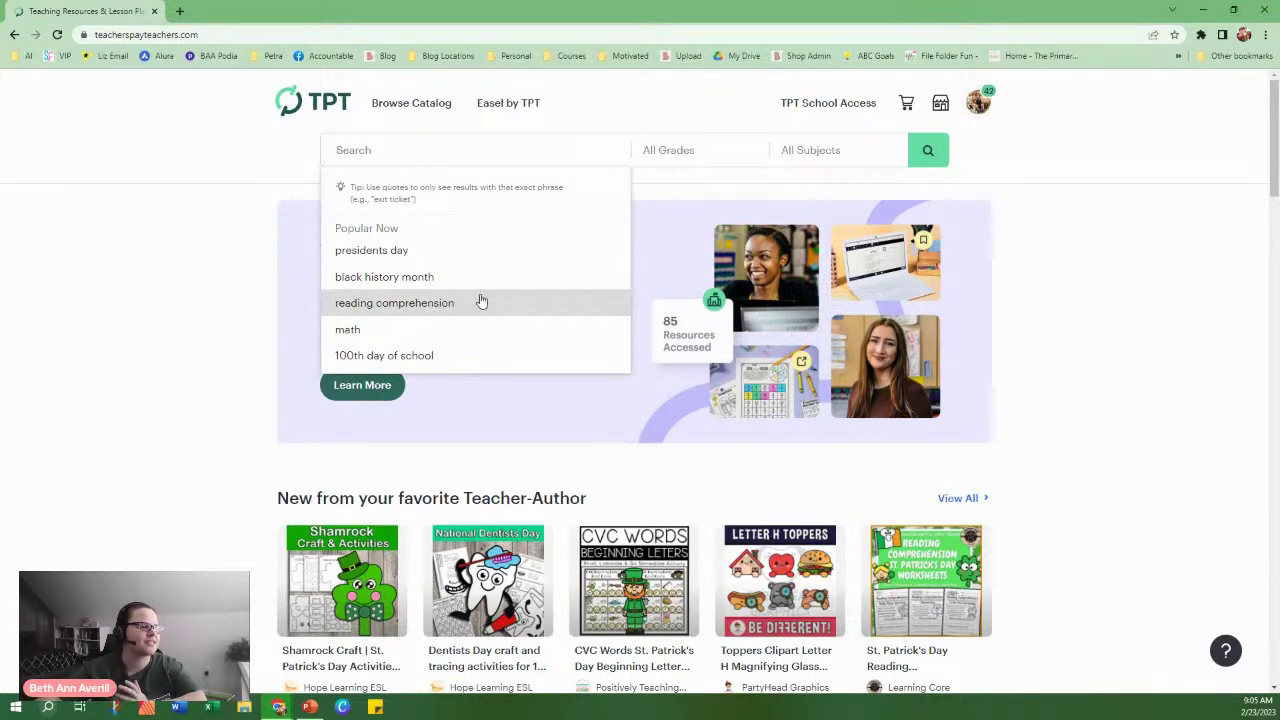
pyautogui.click(424, 332)
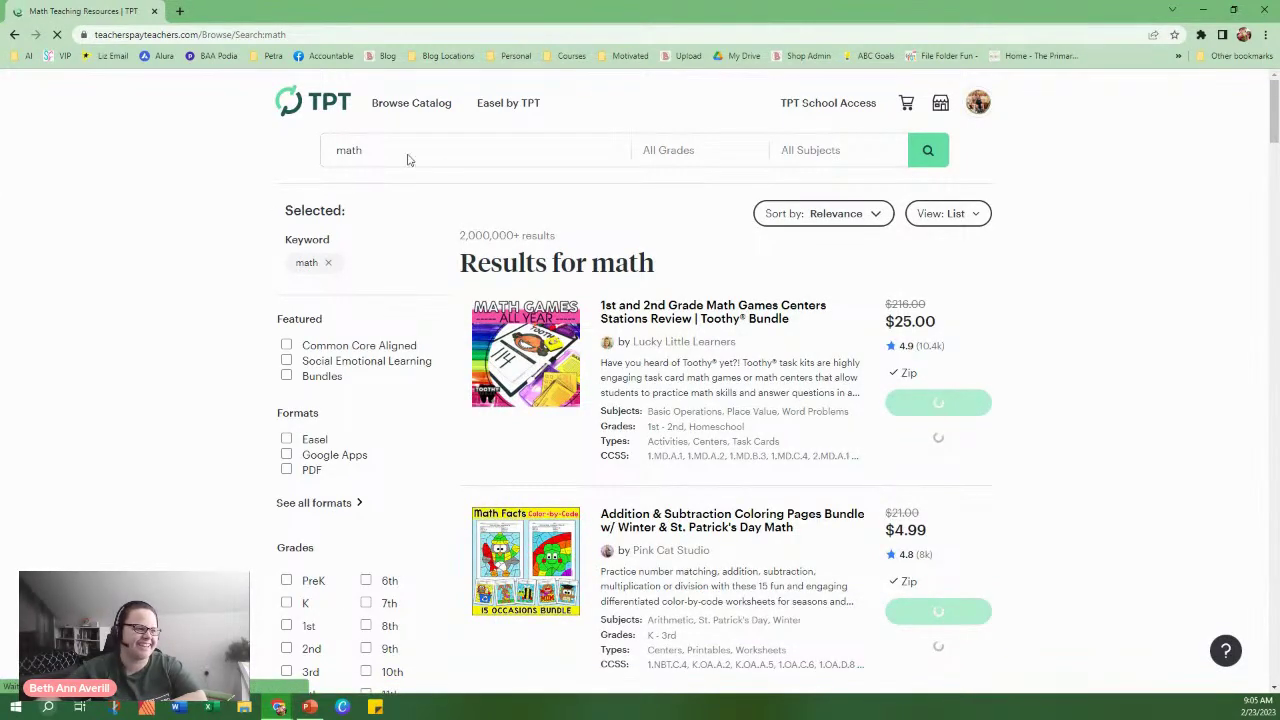
# Check the catalog search suggestions for "math a", "math" and "bul".
pyautogui.click(469, 152)
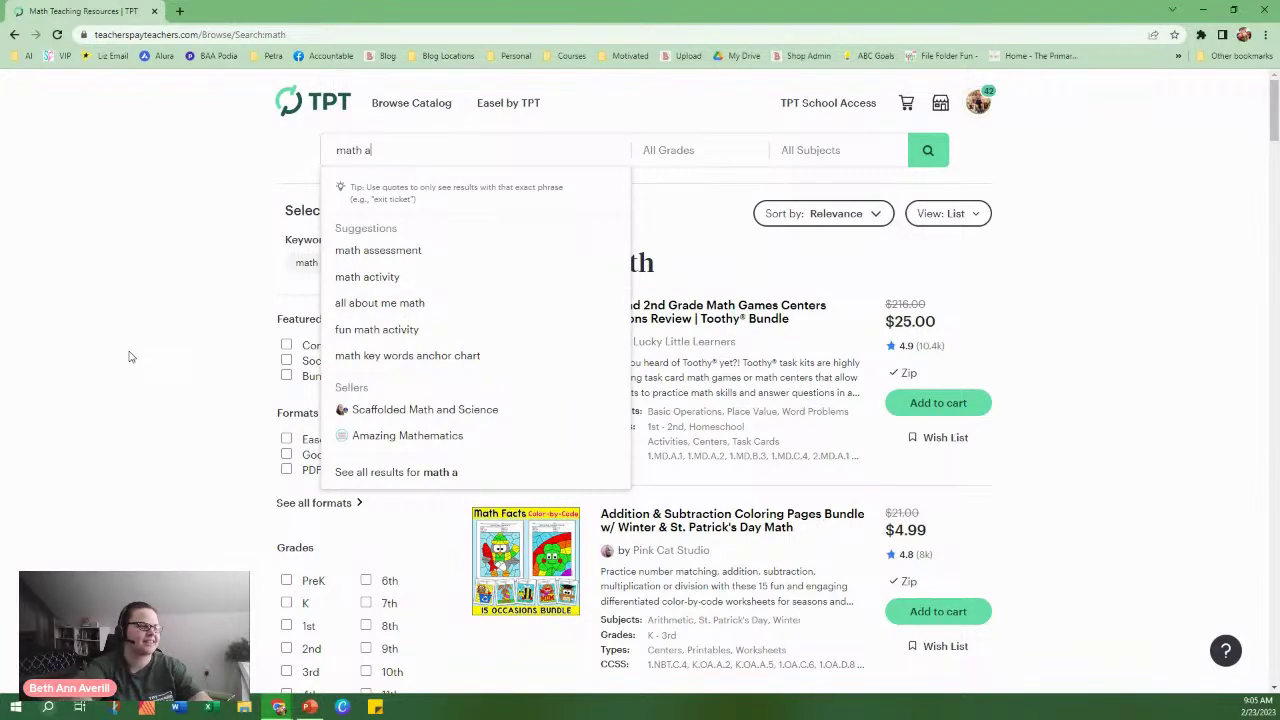
pyautogui.press('BackSpace')
pyautogui.press('BackSpace')
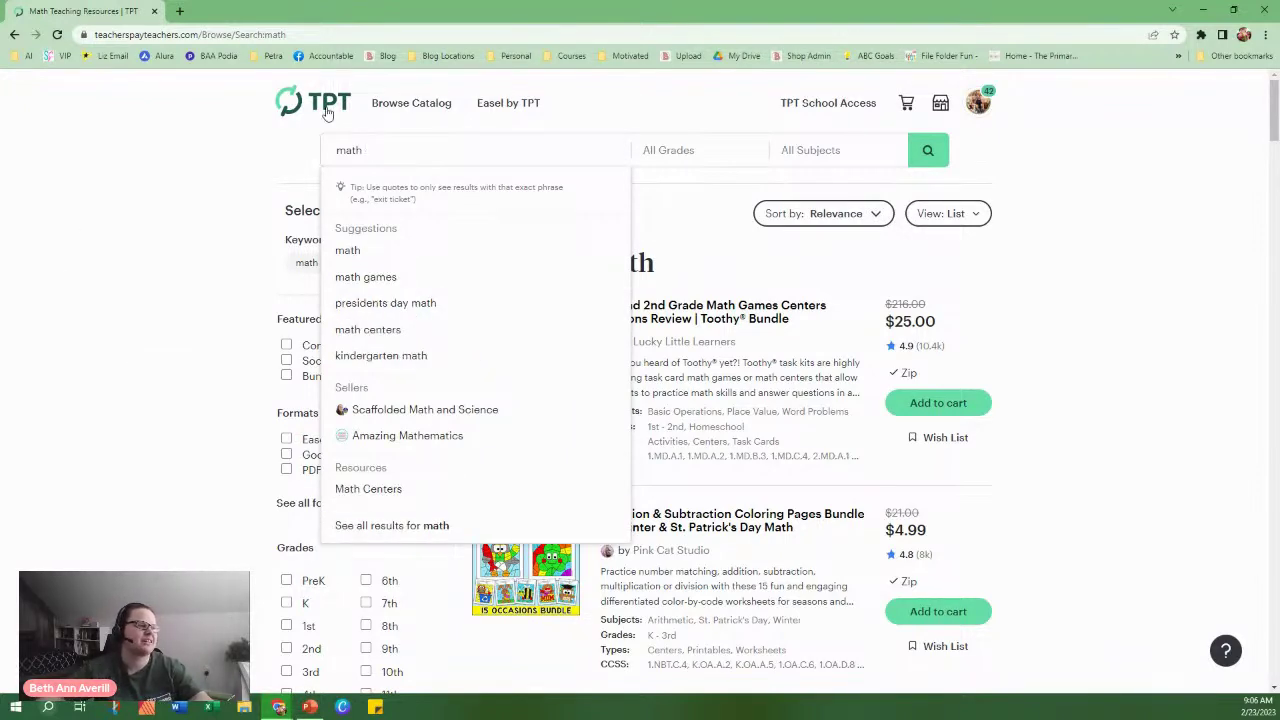
pyautogui.doubleClick(356, 149)
pyautogui.write('bull')
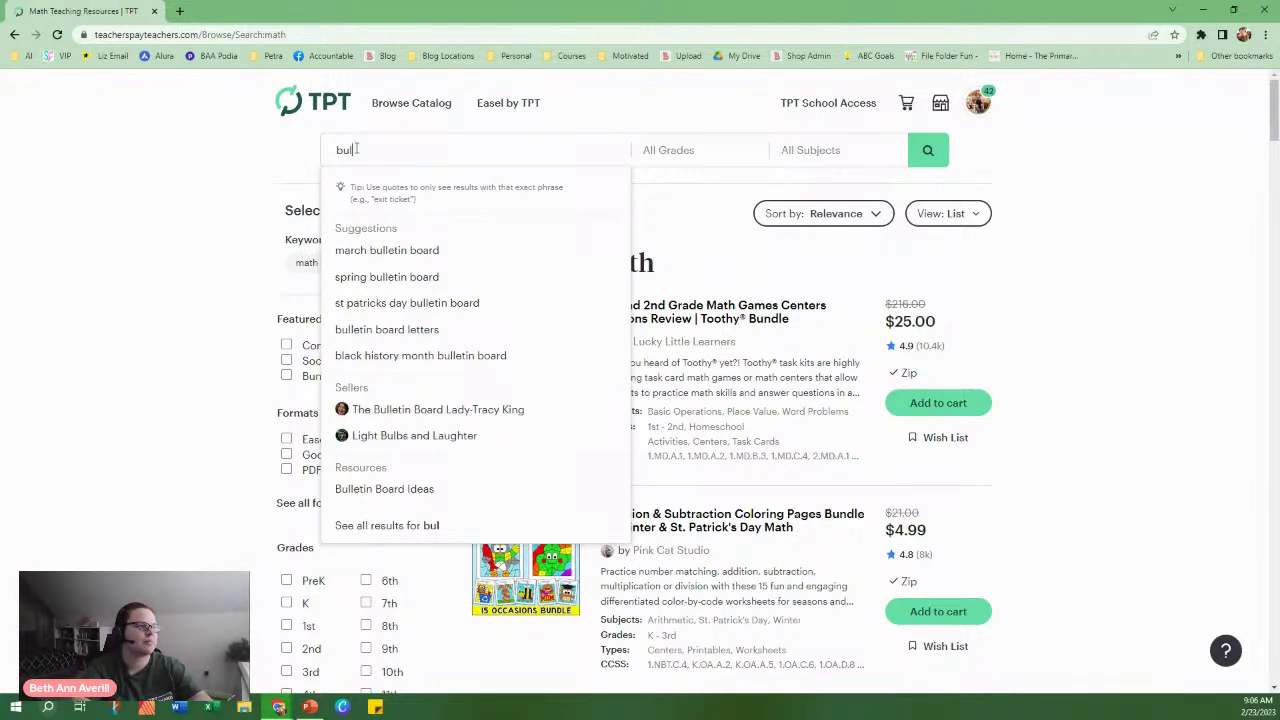
# Replace the search term with "march" and run the suggested search "march morning work".
pyautogui.doubleClick(357, 149)
pyautogui.write('march')
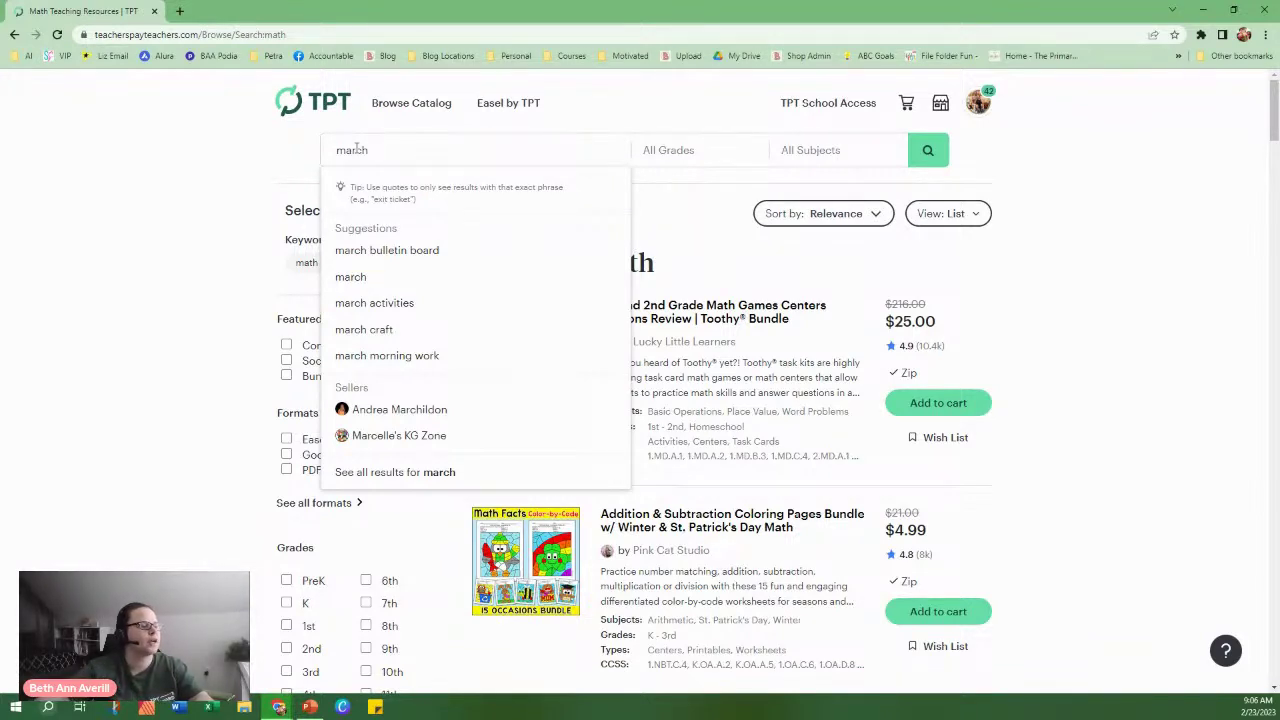
pyautogui.click(420, 357)
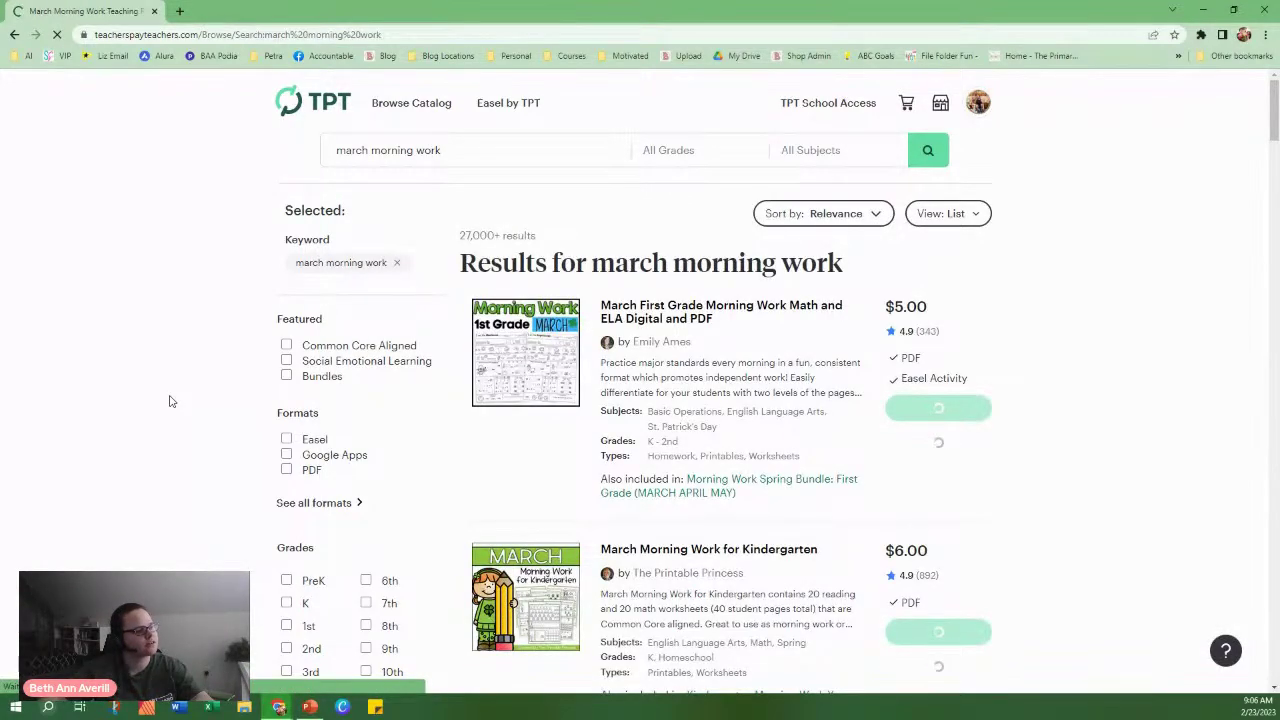
# Look through the "march morning work" listings and return to the start of the results.
pyautogui.scroll(-9, 170, 401)
pyautogui.scroll(-5, 171, 401)
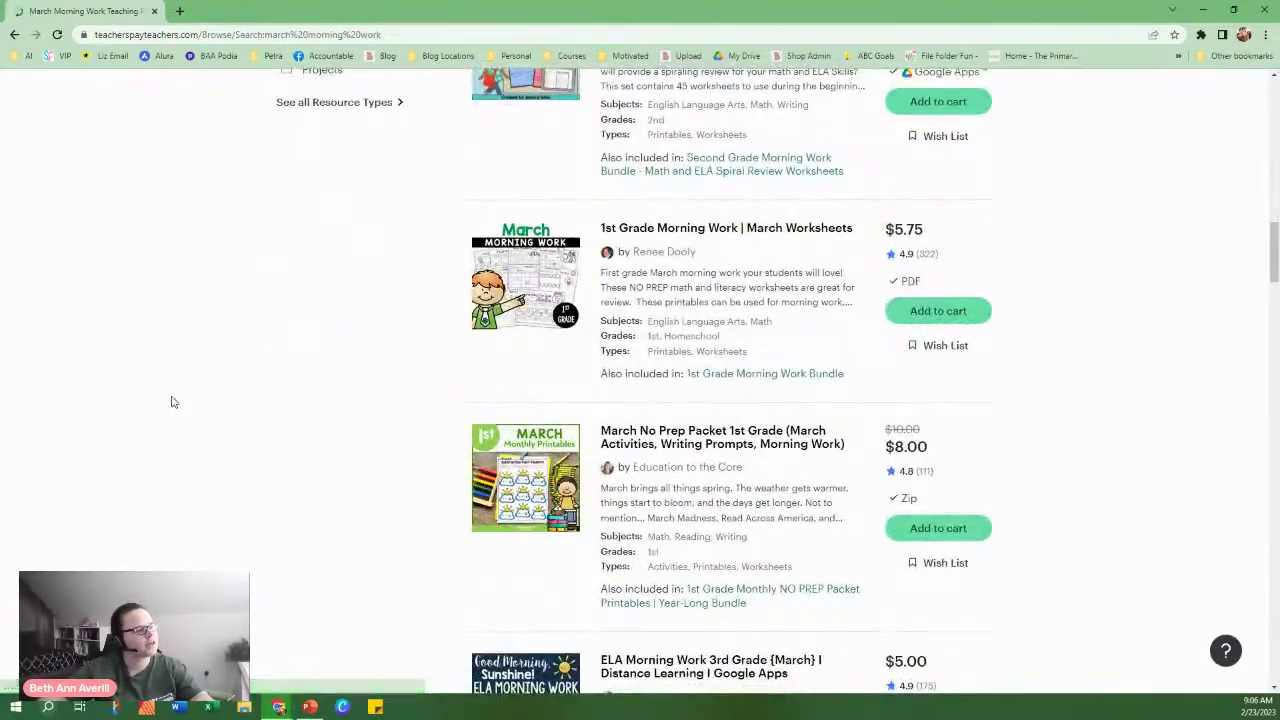
pyautogui.scroll(15, 171, 401)
# Change the search term to "march ce" to check its suggestions.
pyautogui.click(450, 150)
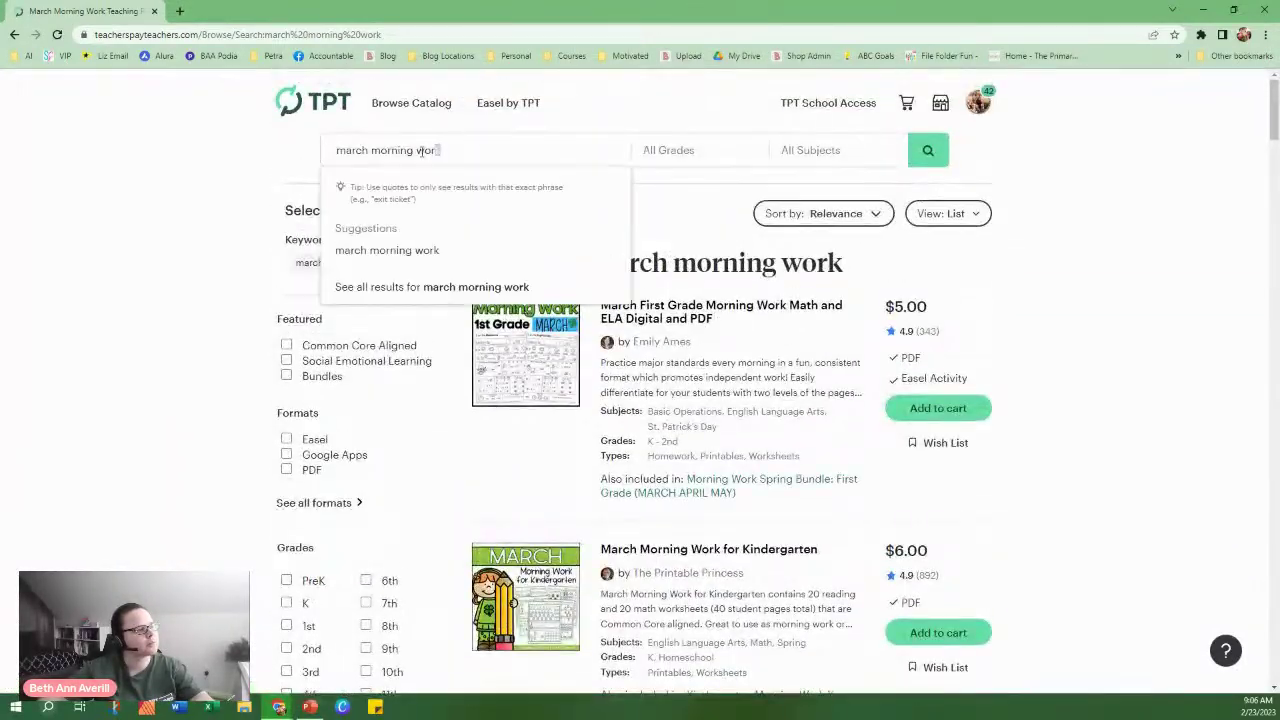
pyautogui.moveTo(450, 150); pyautogui.dragTo(371, 155)
pyautogui.press('BackSpace')
pyautogui.write('ce')
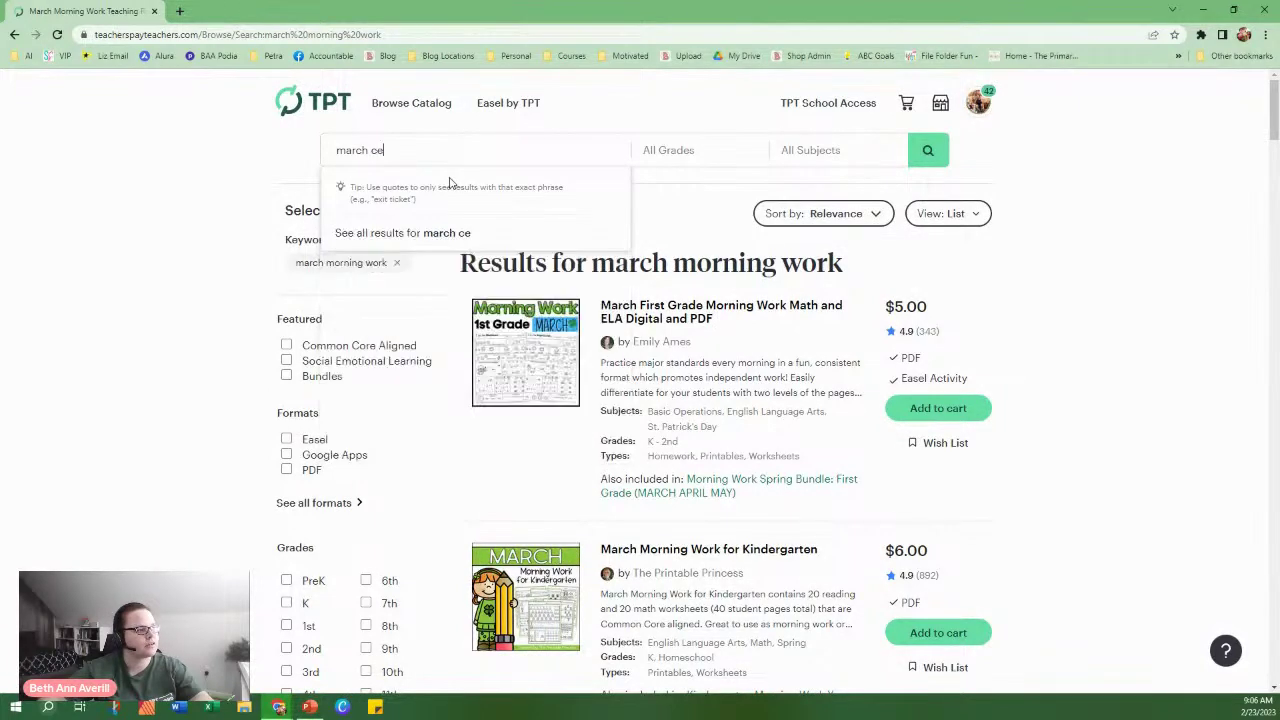
# Replace the search term with "center" and run the suggested search "literacy centers".
pyautogui.hotkey('shift', 'Left')
pyautogui.hotkey('shift', 'Left')
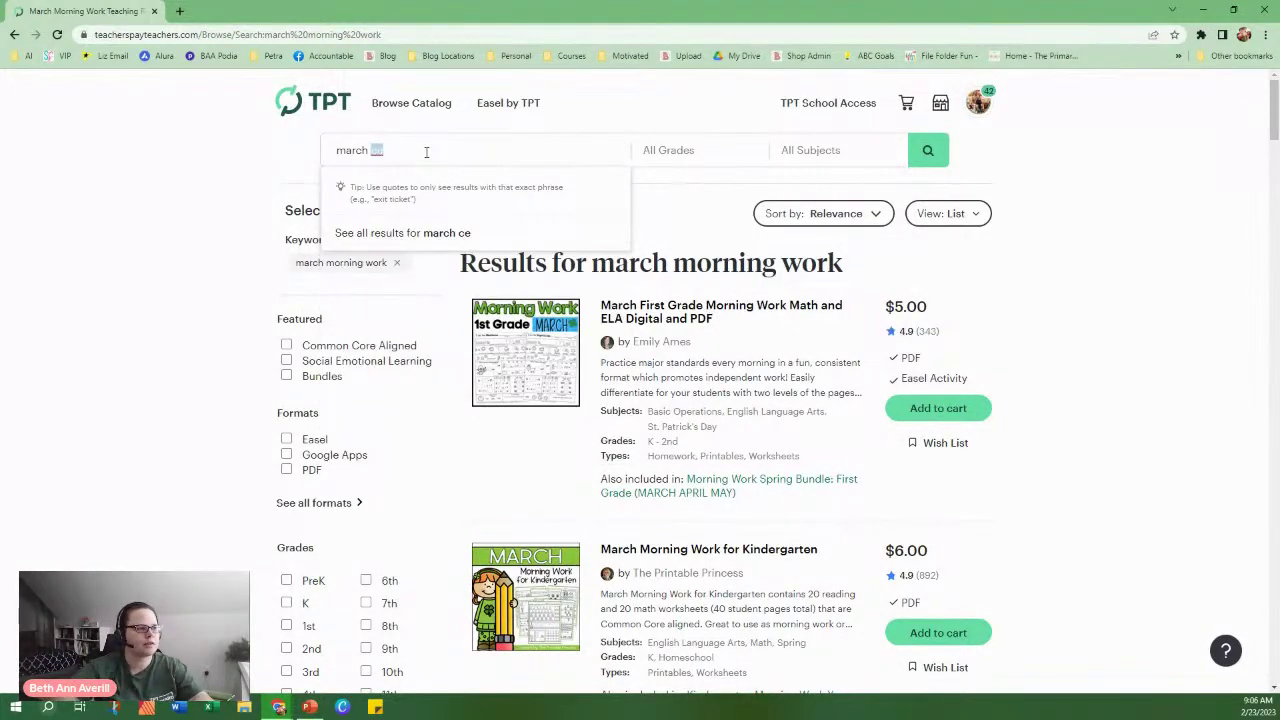
pyautogui.press('BackSpace')
pyautogui.press('BackSpace')
pyautogui.press('BackSpace')
pyautogui.press('BackSpace')
pyautogui.press('BackSpace')
pyautogui.press('BackSpace')
pyautogui.press('BackSpace')
pyautogui.write('center')
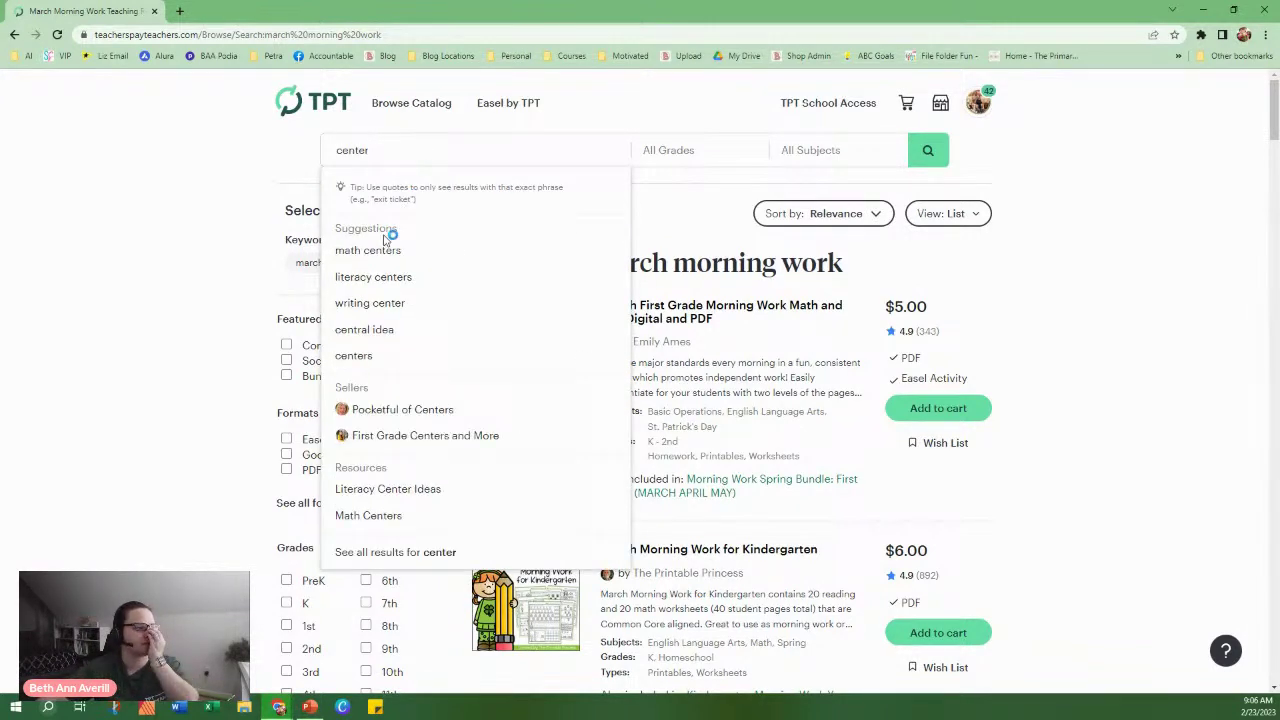
pyautogui.click(414, 277)
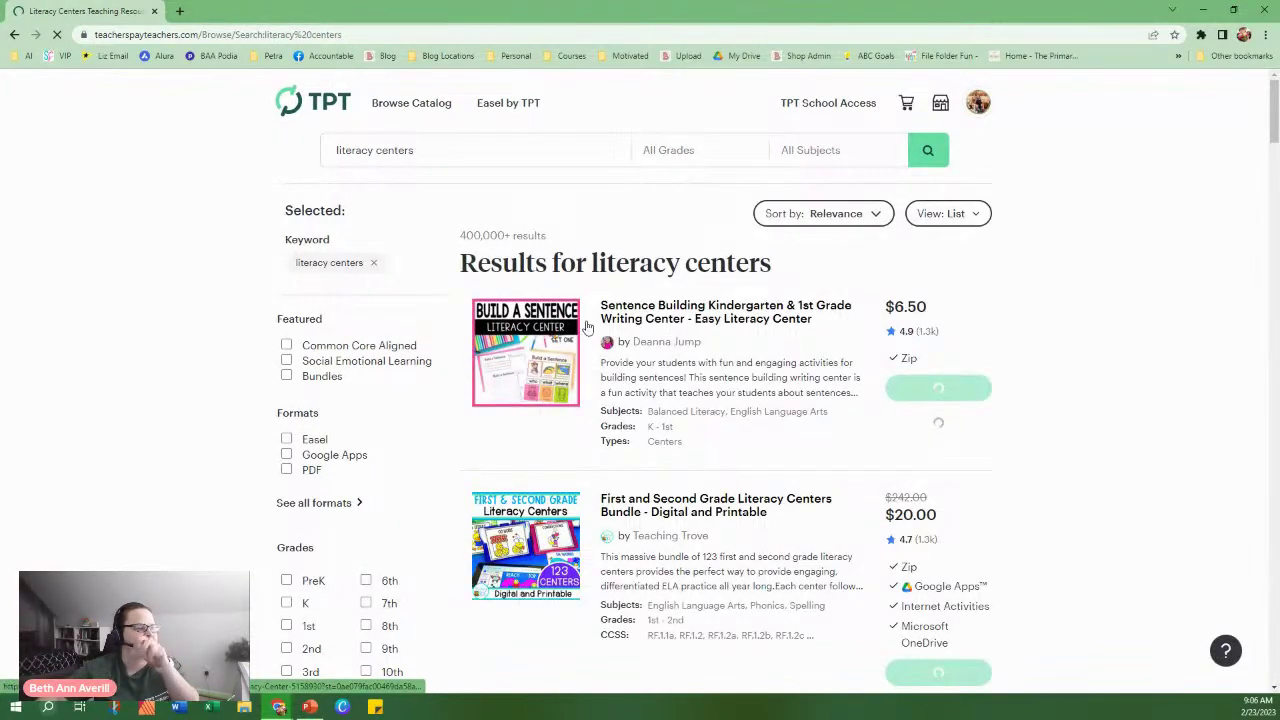
# Browse the "literacy centers" listings, examining the cover image of the spring math and literacy centers, and return to the start of the results.
pyautogui.scroll(-5, 515, 336)
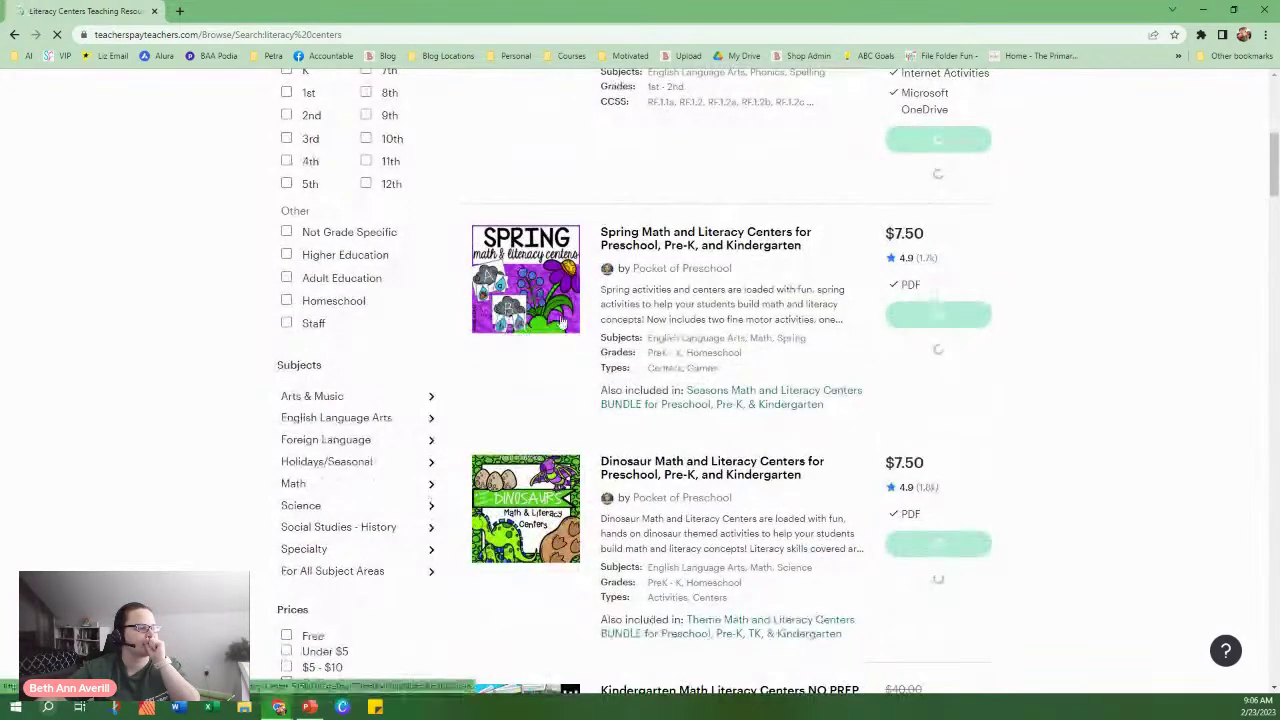
pyautogui.scroll(-1, 524, 333)
pyautogui.moveTo(497, 228)
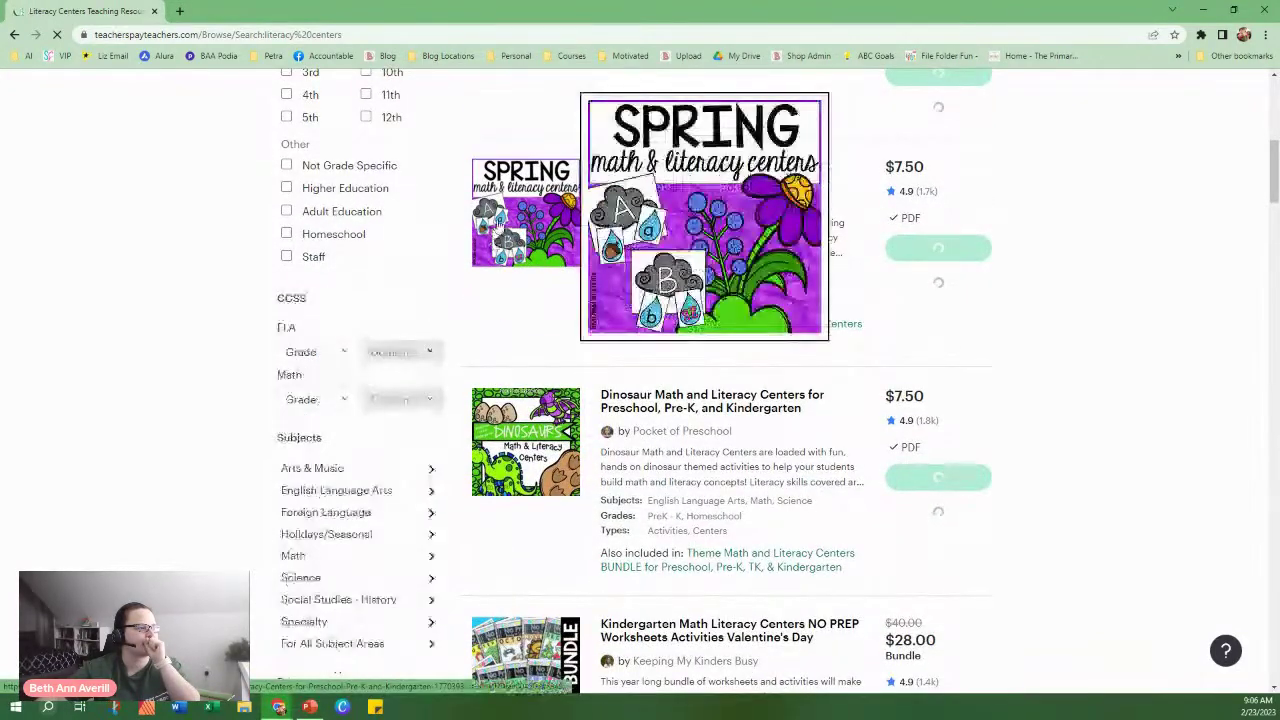
pyautogui.scroll(-9, 497, 228)
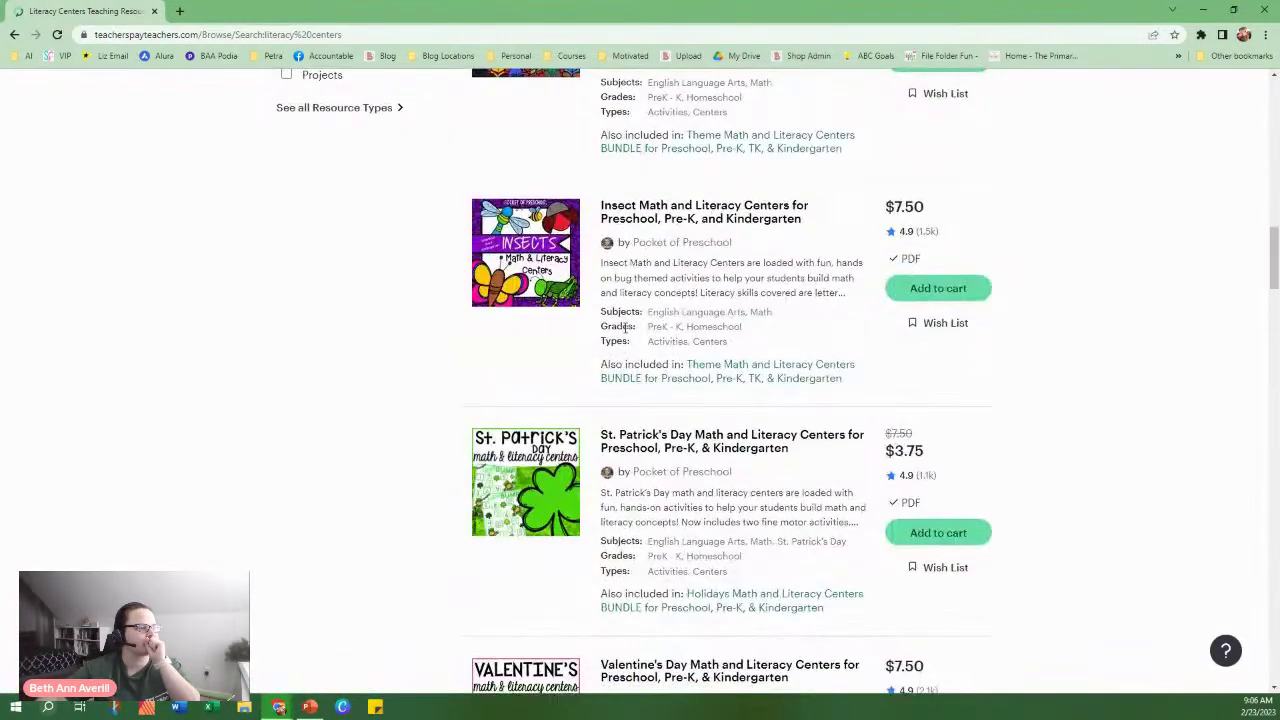
pyautogui.scroll(20, 623, 325)
pyautogui.scroll(-5, 623, 310)
pyautogui.scroll(-1, 623, 306)
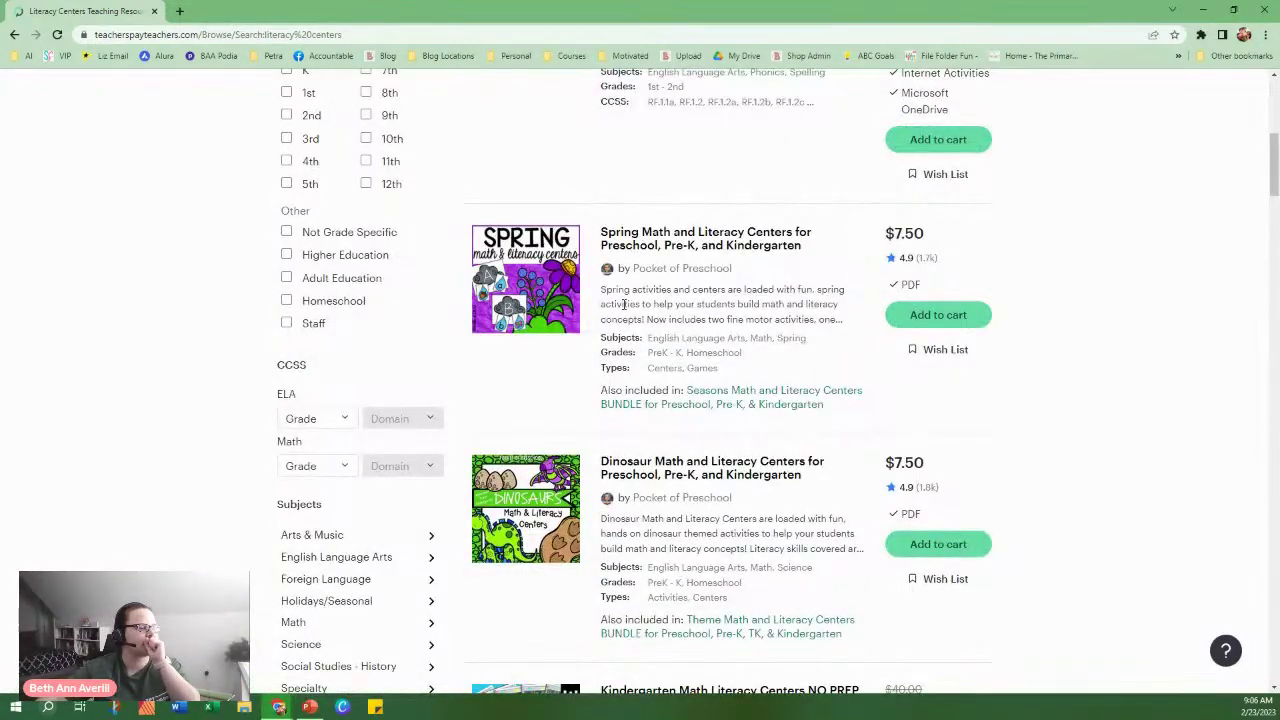
pyautogui.scroll(7, 623, 304)
# Return to the TPT home page and run the popular search "presidents day".
pyautogui.click(320, 107)
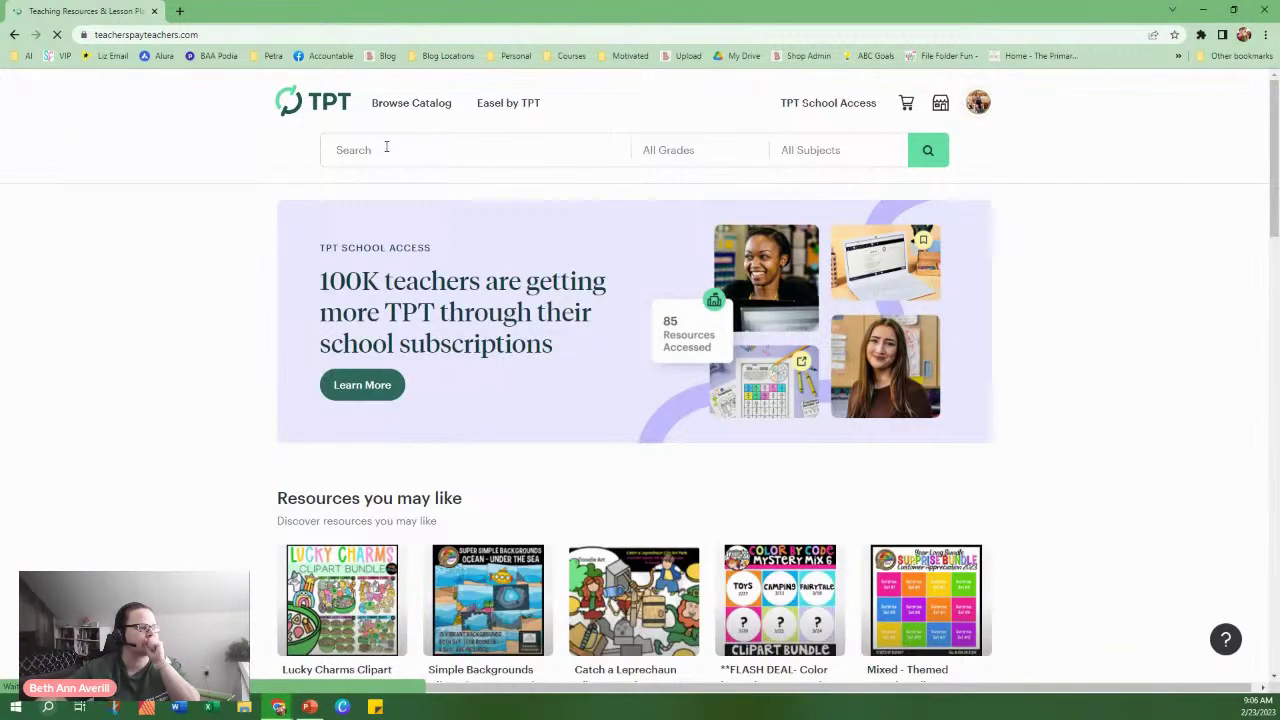
pyautogui.click(383, 151)
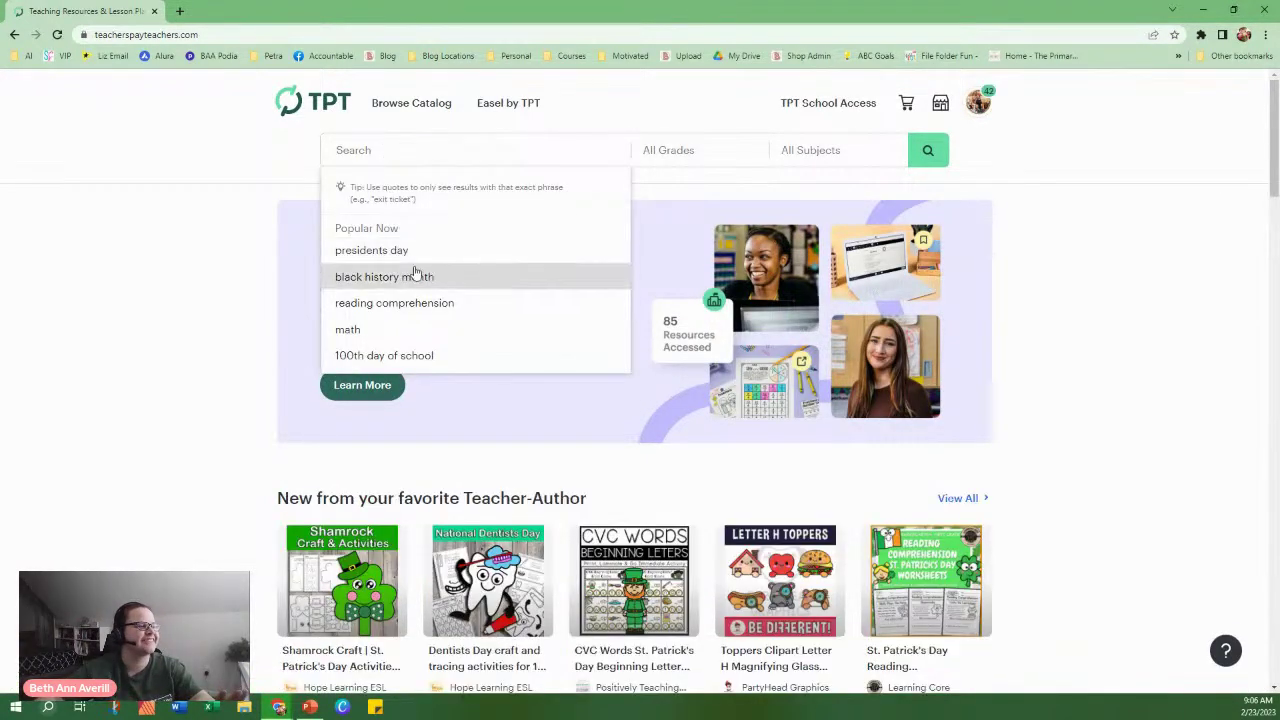
pyautogui.click(453, 256)
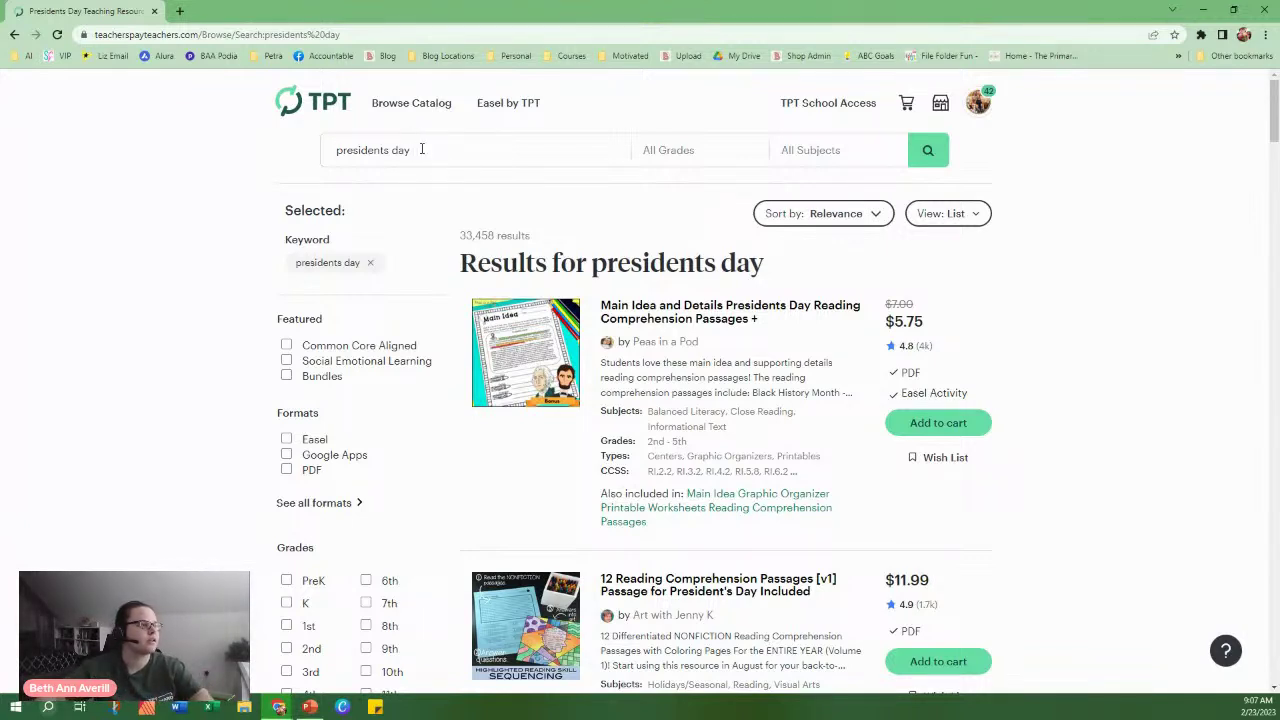
# Return to the TPT home page, enter "spring" as the search term and run the suggested search "spring".
pyautogui.click(422, 149)
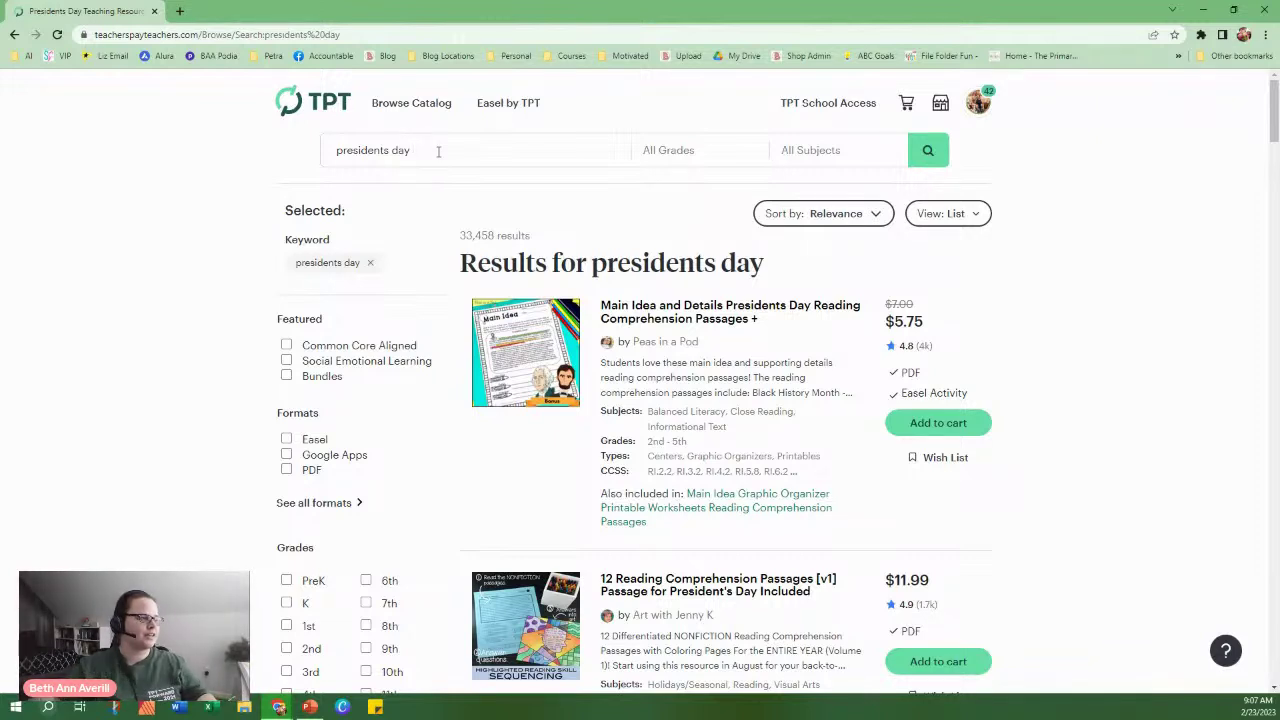
pyautogui.click(308, 108)
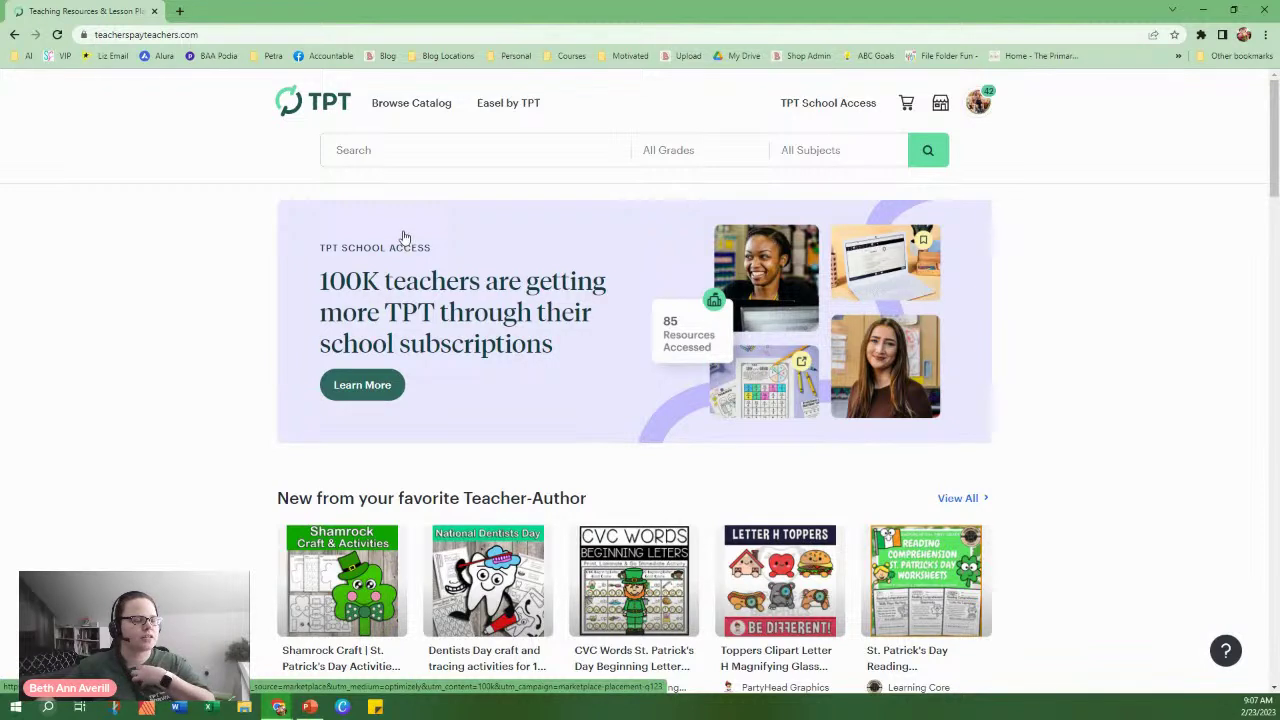
pyautogui.click(368, 152)
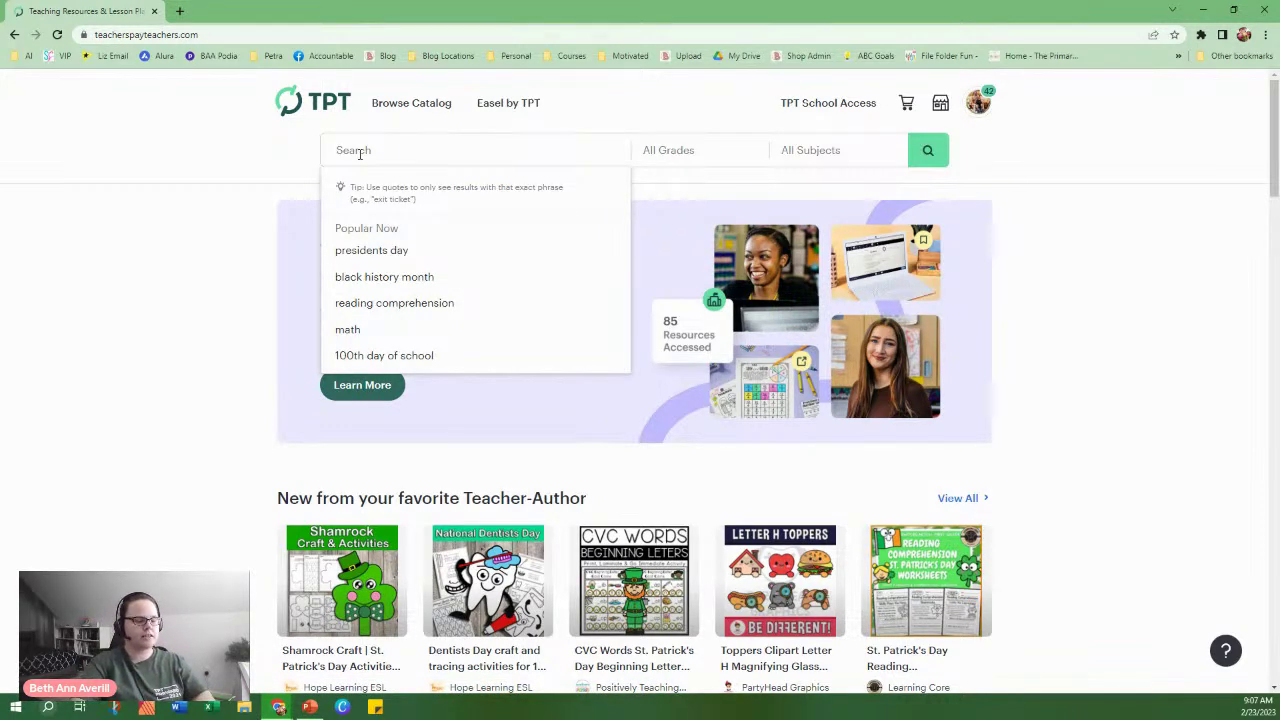
pyautogui.write('spring')
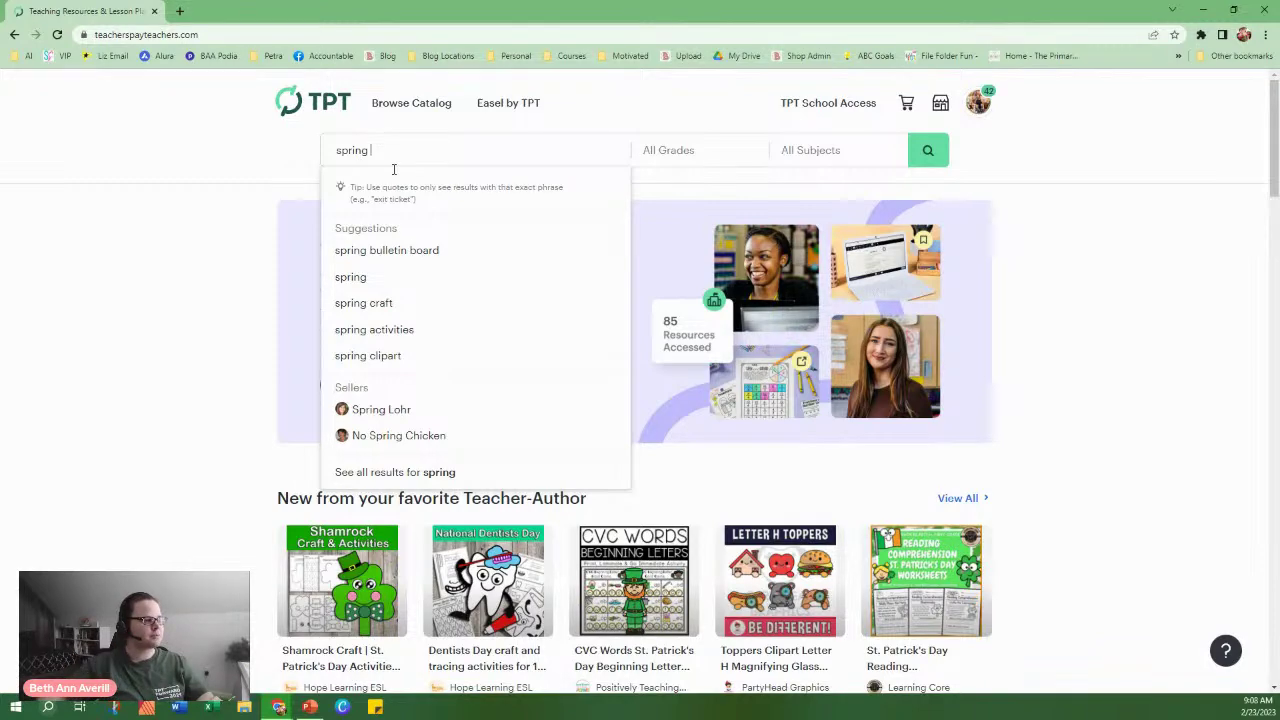
pyautogui.click(373, 282)
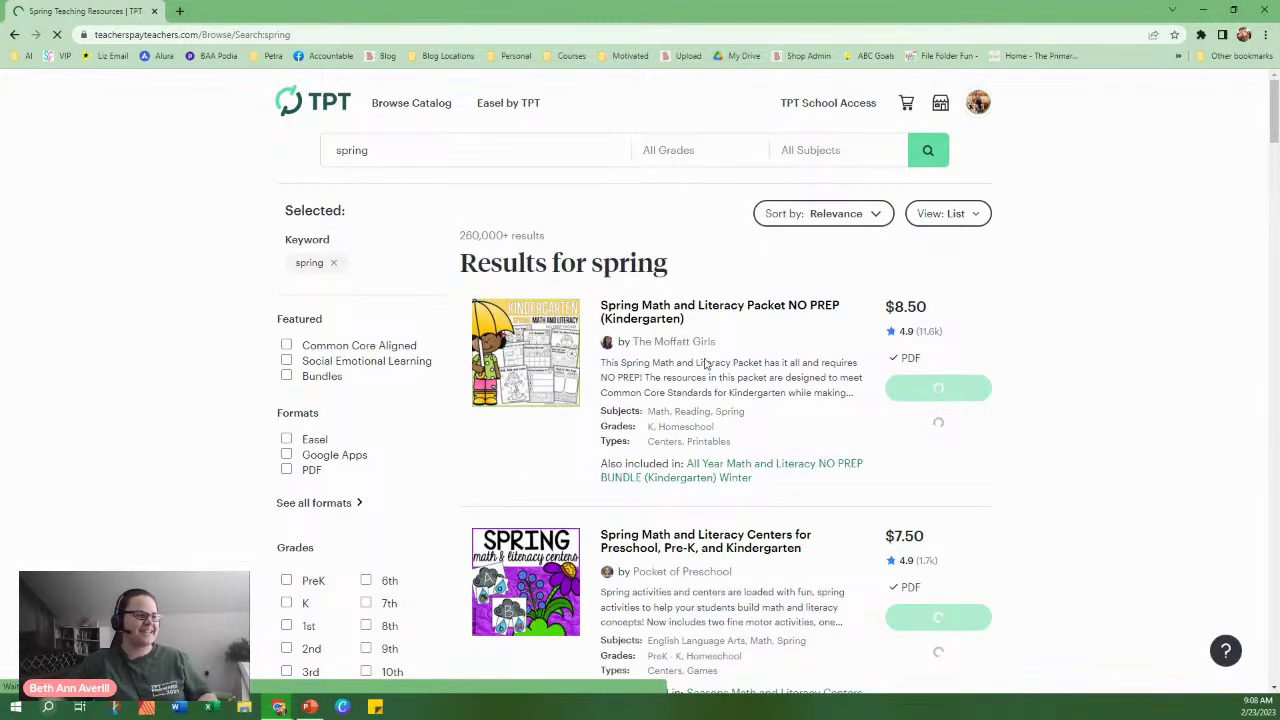
# Extend the search term to "spring ma" to check its suggestions, and shorten it back to "spring".
pyautogui.click(472, 160)
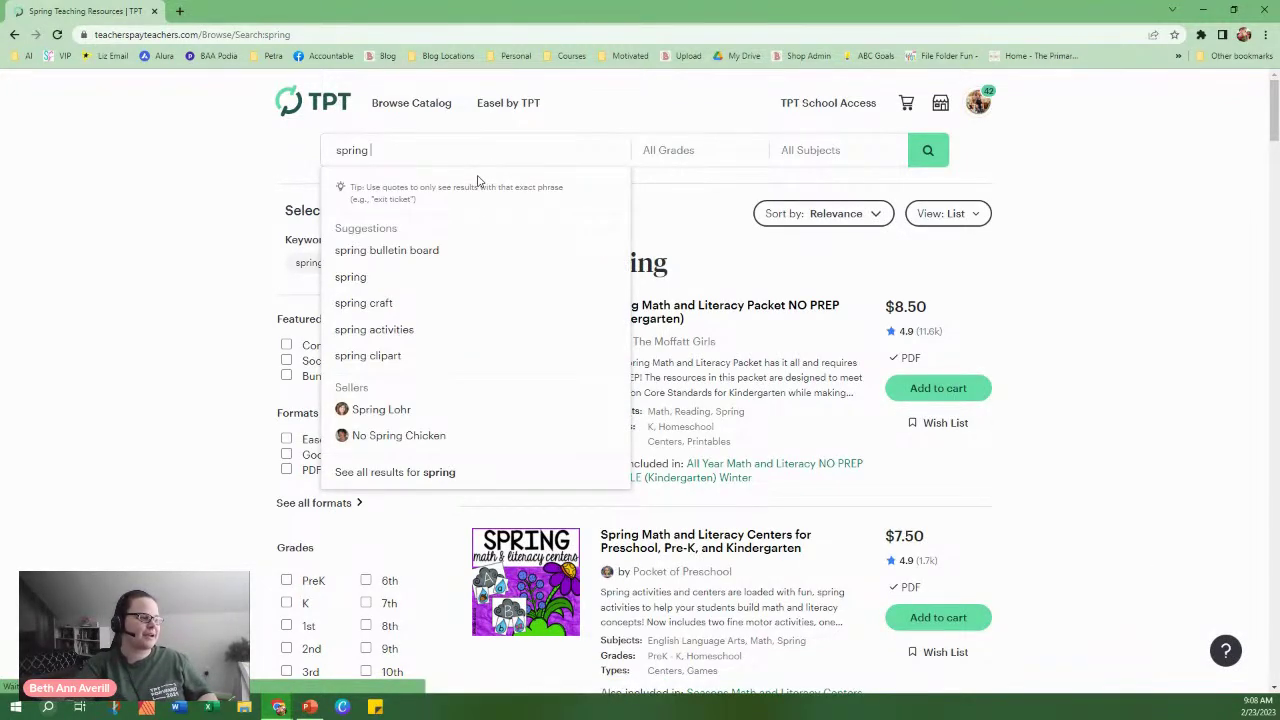
pyautogui.write('ma')
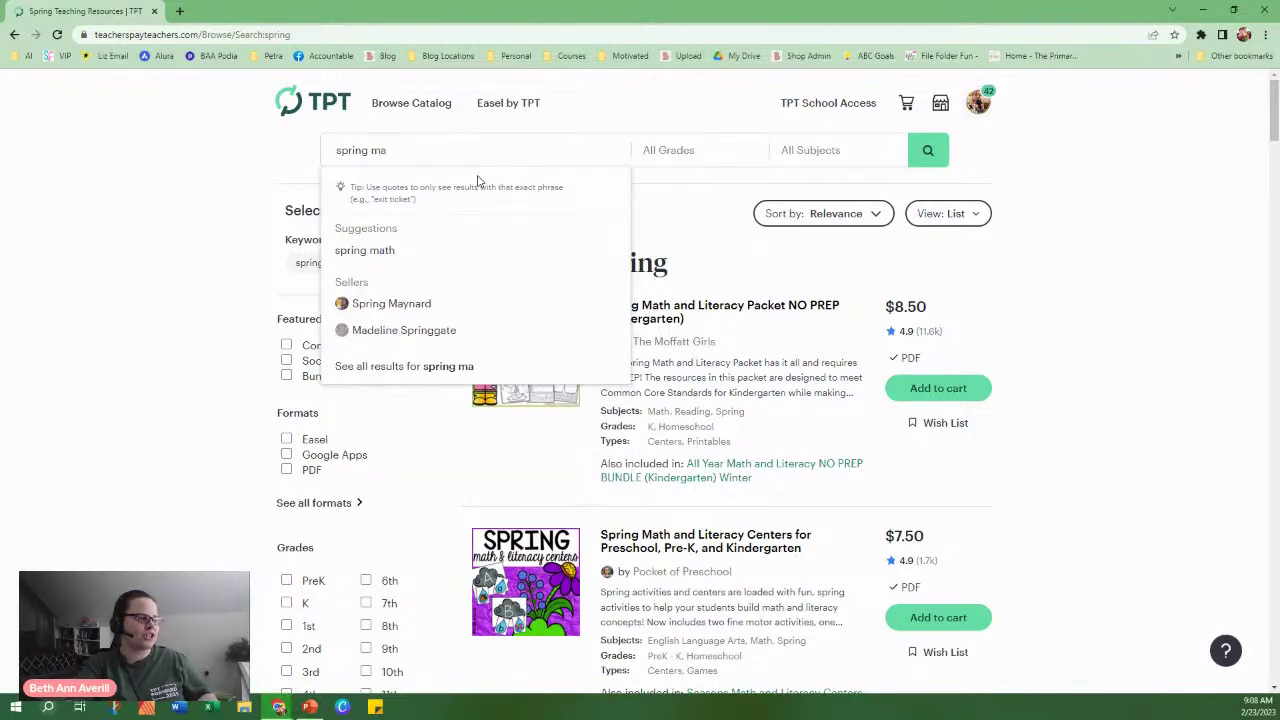
pyautogui.press('BackSpace')
pyautogui.press('BackSpace')
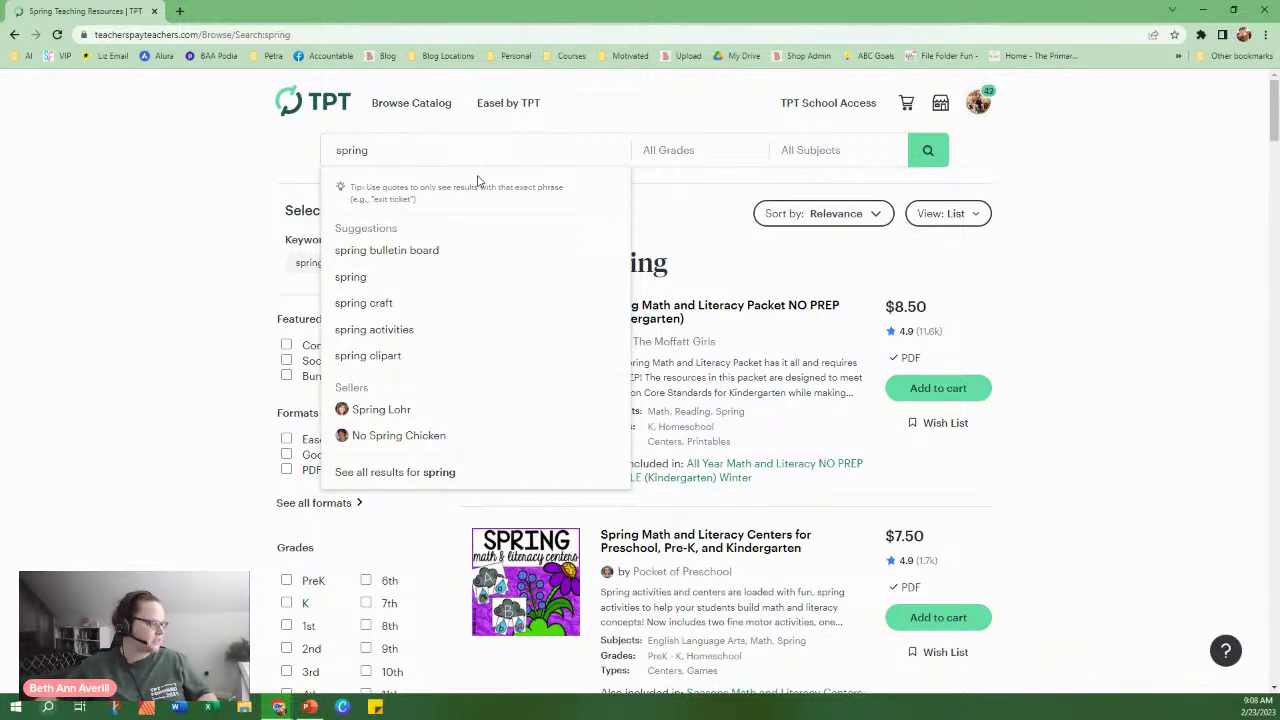
# Replace the search term with "matching" and run the suggested search "matching letters".
pyautogui.hotkey('ctrl', 'a')
pyautogui.write('matching')
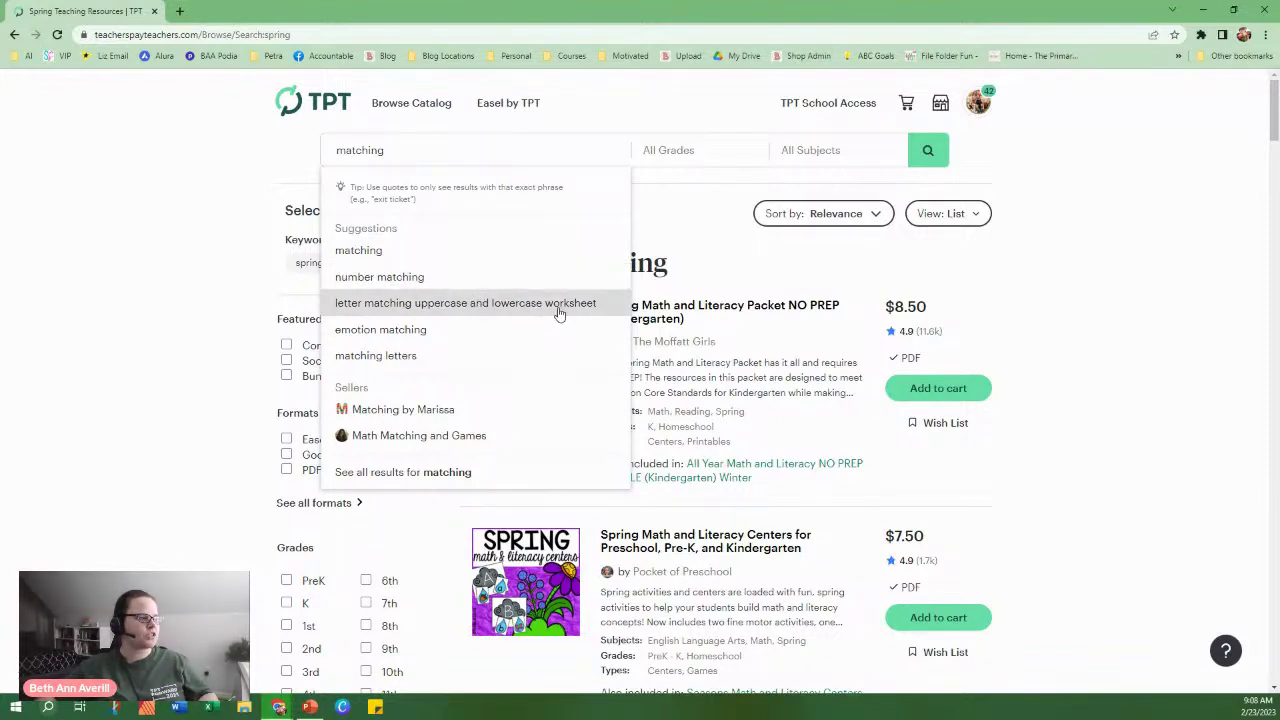
pyautogui.click(451, 355)
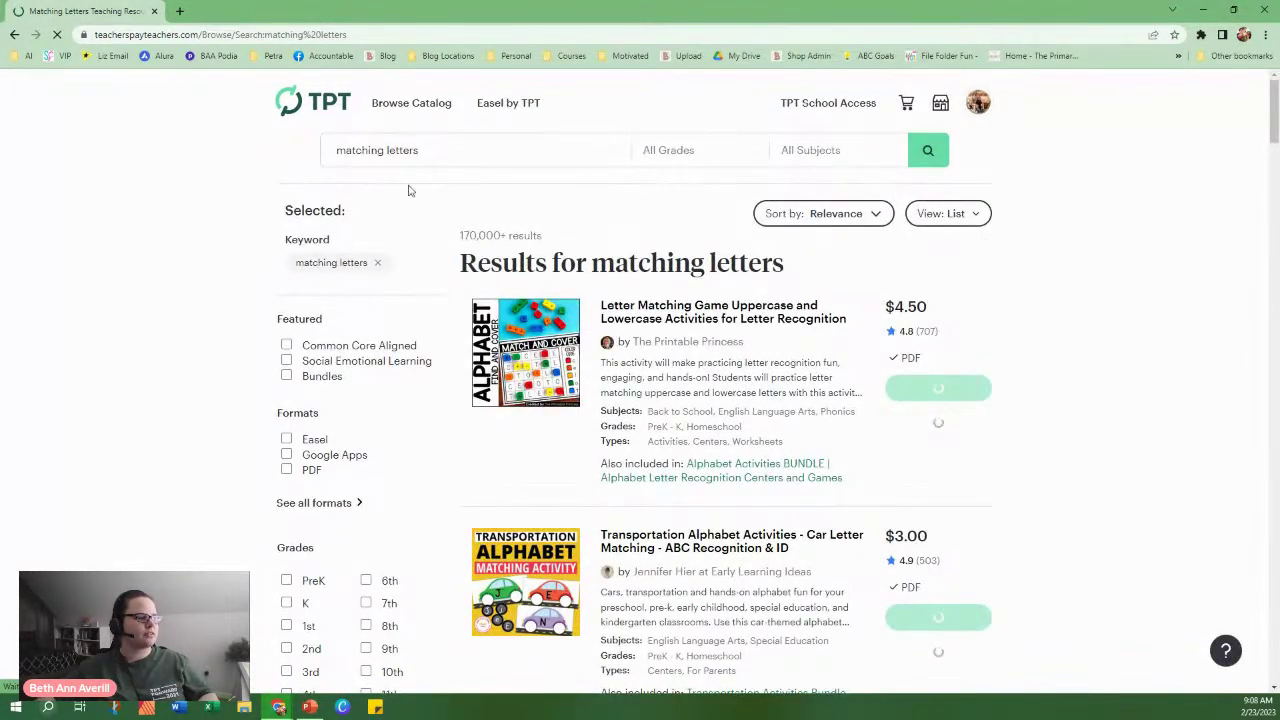
pyautogui.click(444, 151)
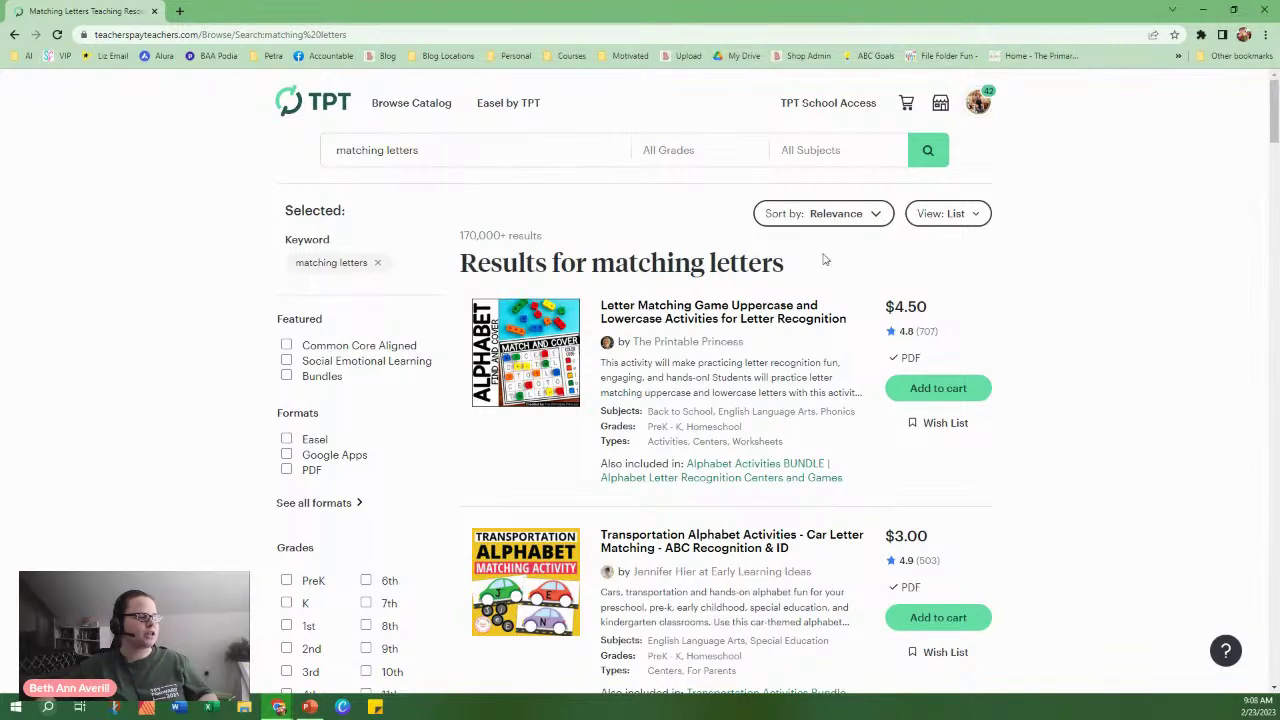
# Browse the "matching letters" listings, examining the covers of the transportation alphabet, letter sorts, alphabet match game and beginning sound clip cards.
pyautogui.scroll(-3, 789, 250)
pyautogui.moveTo(520, 255)
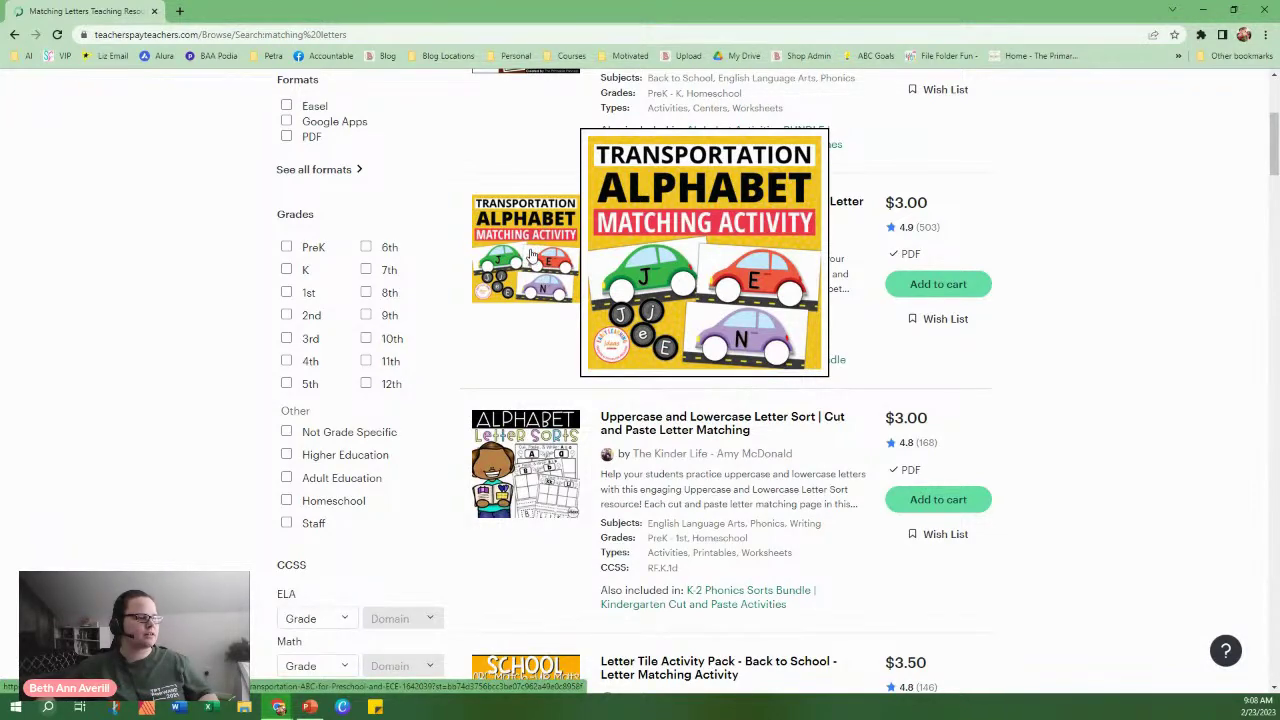
pyautogui.scroll(-5, 520, 338)
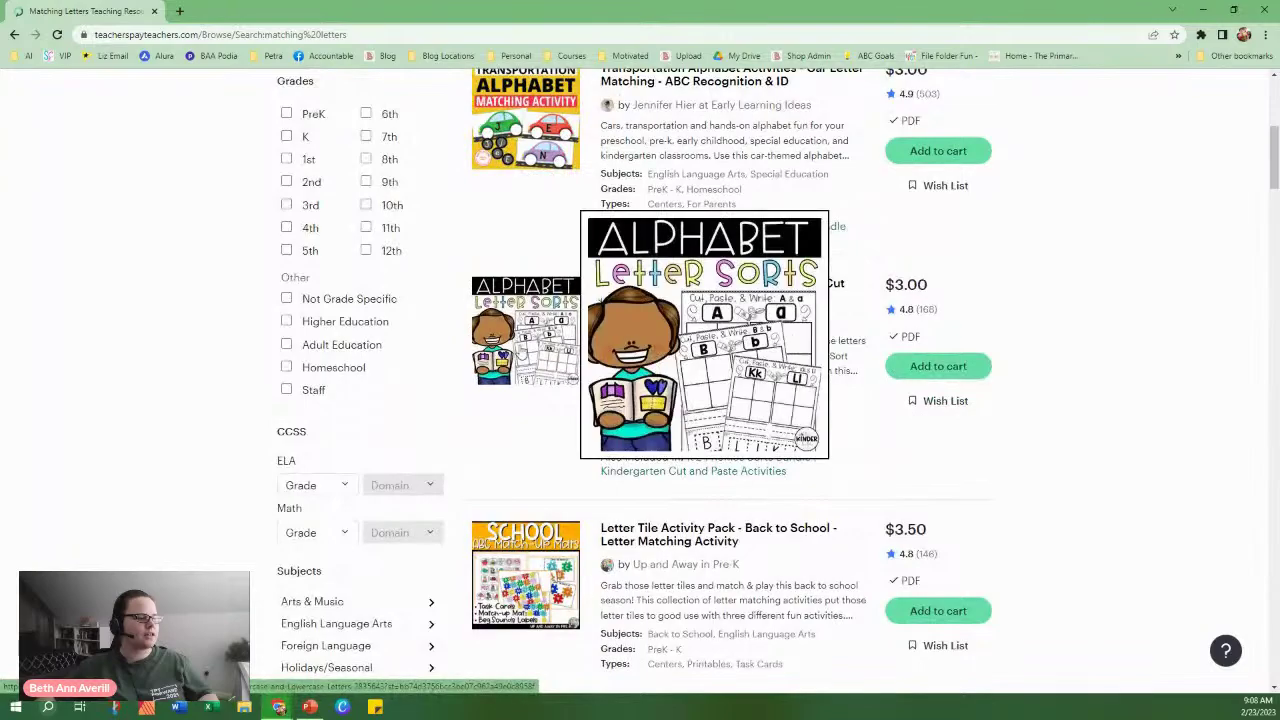
pyautogui.scroll(-2, 491, 331)
pyautogui.scroll(-7, 537, 290)
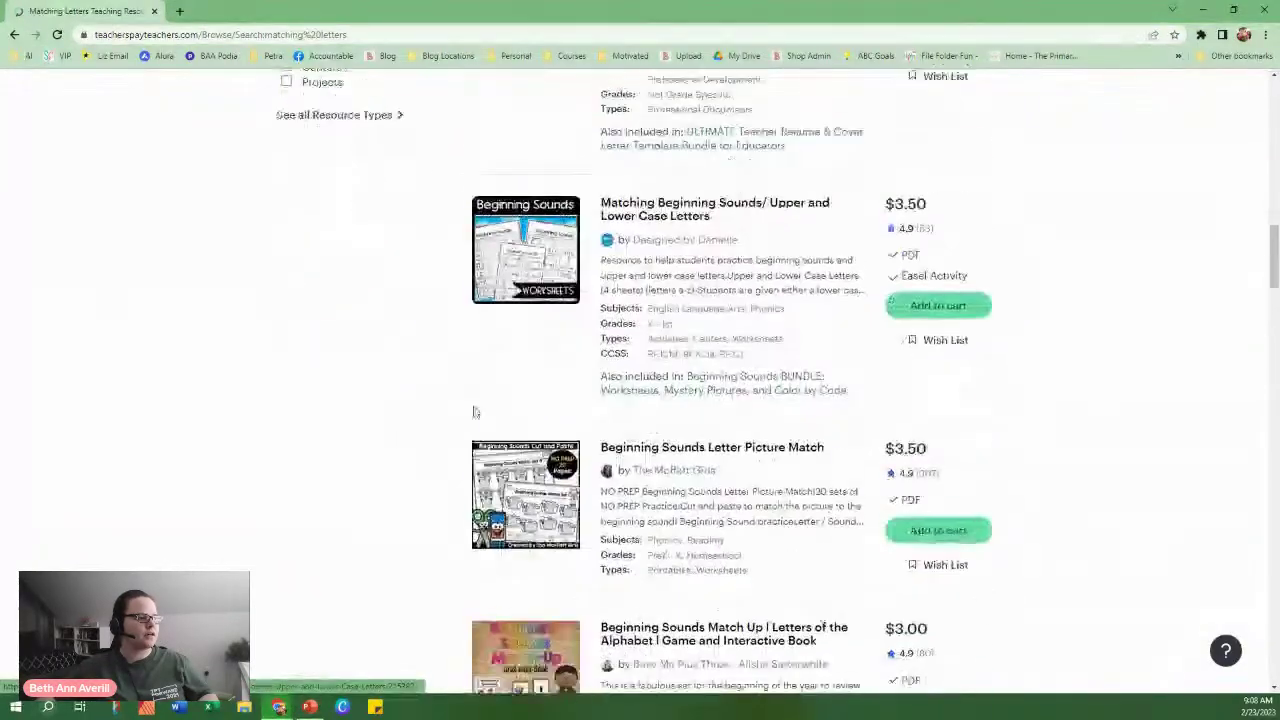
pyautogui.scroll(-6, 397, 439)
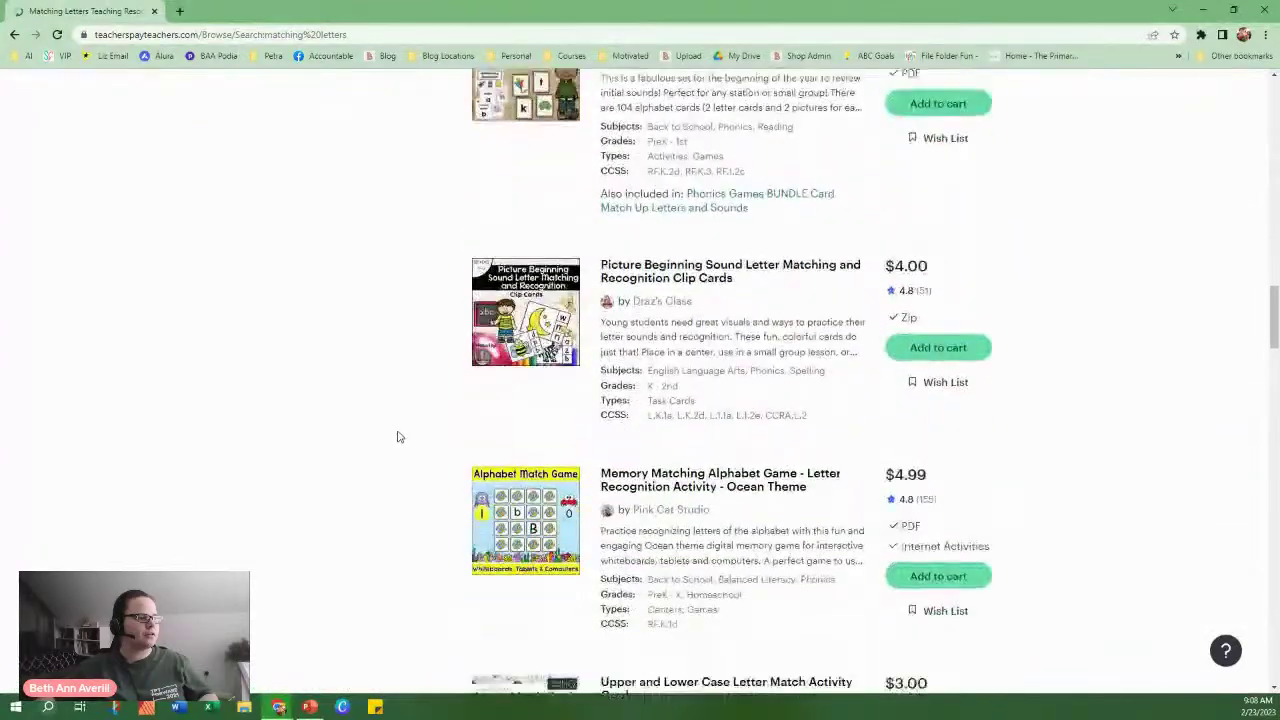
pyautogui.scroll(-5, 398, 429)
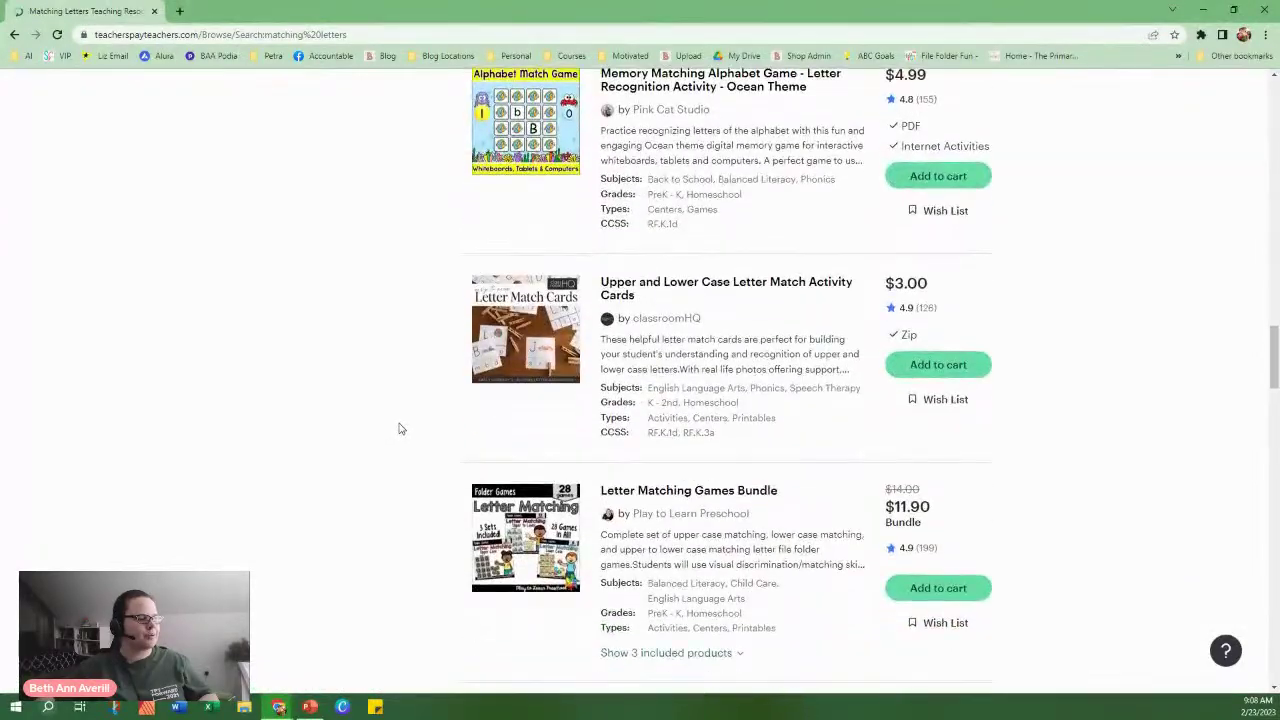
pyautogui.scroll(-9, 400, 428)
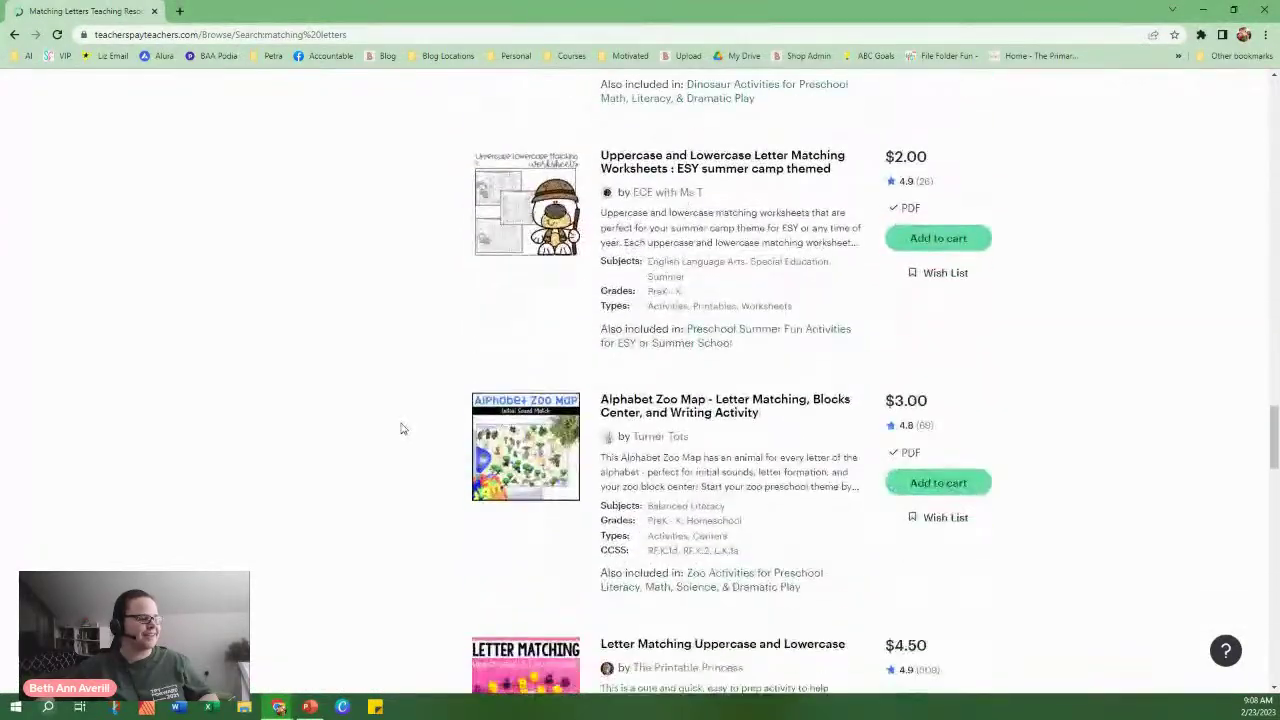
pyautogui.scroll(14, 402, 428)
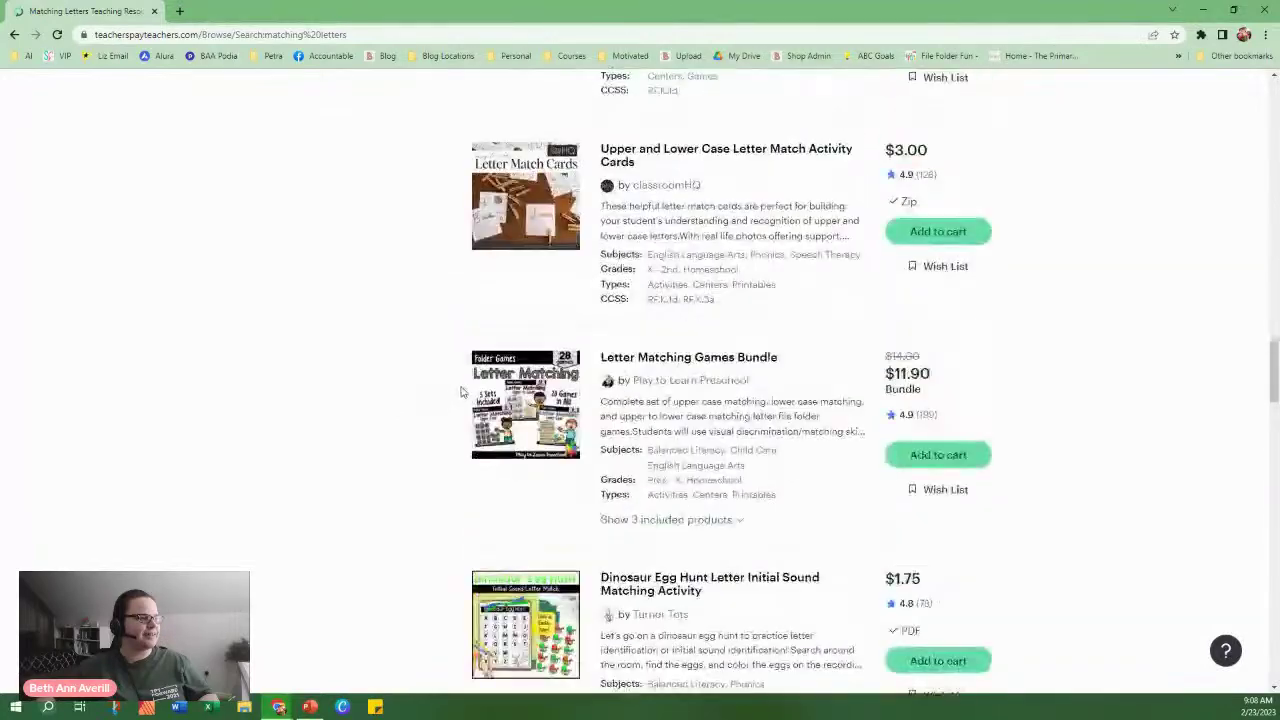
pyautogui.moveTo(470, 388)
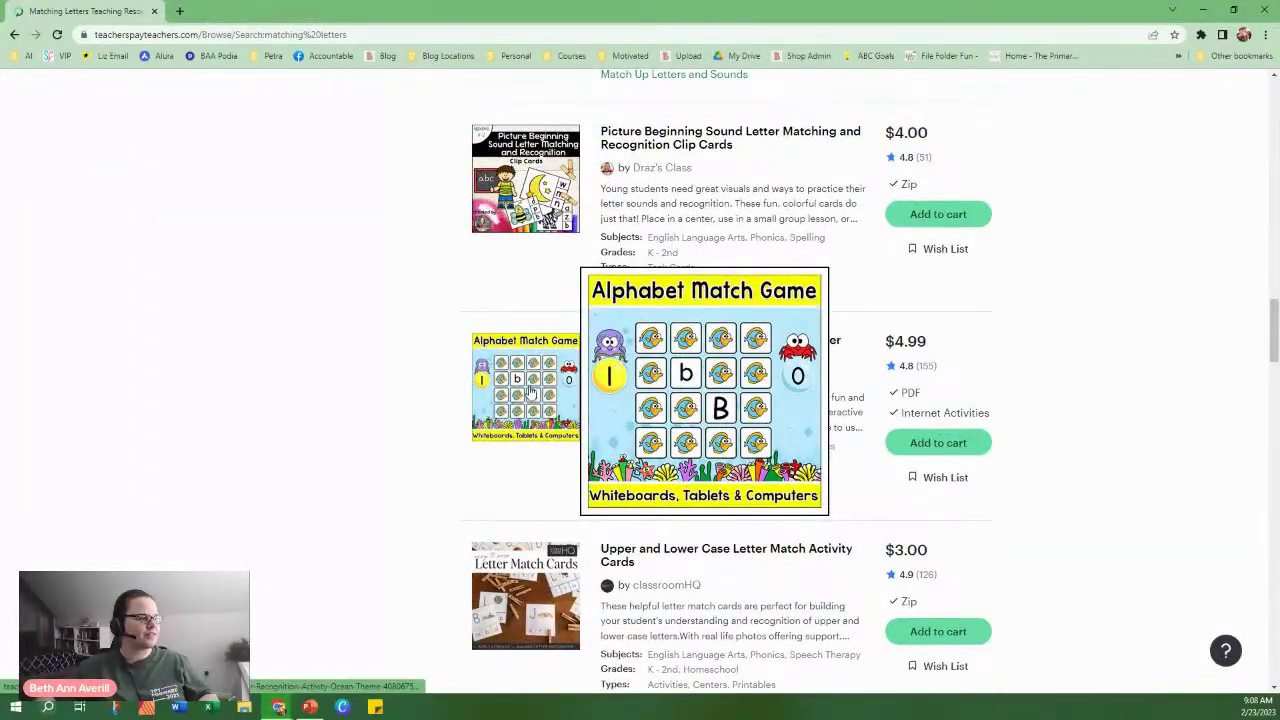
pyautogui.scroll(1, 540, 380)
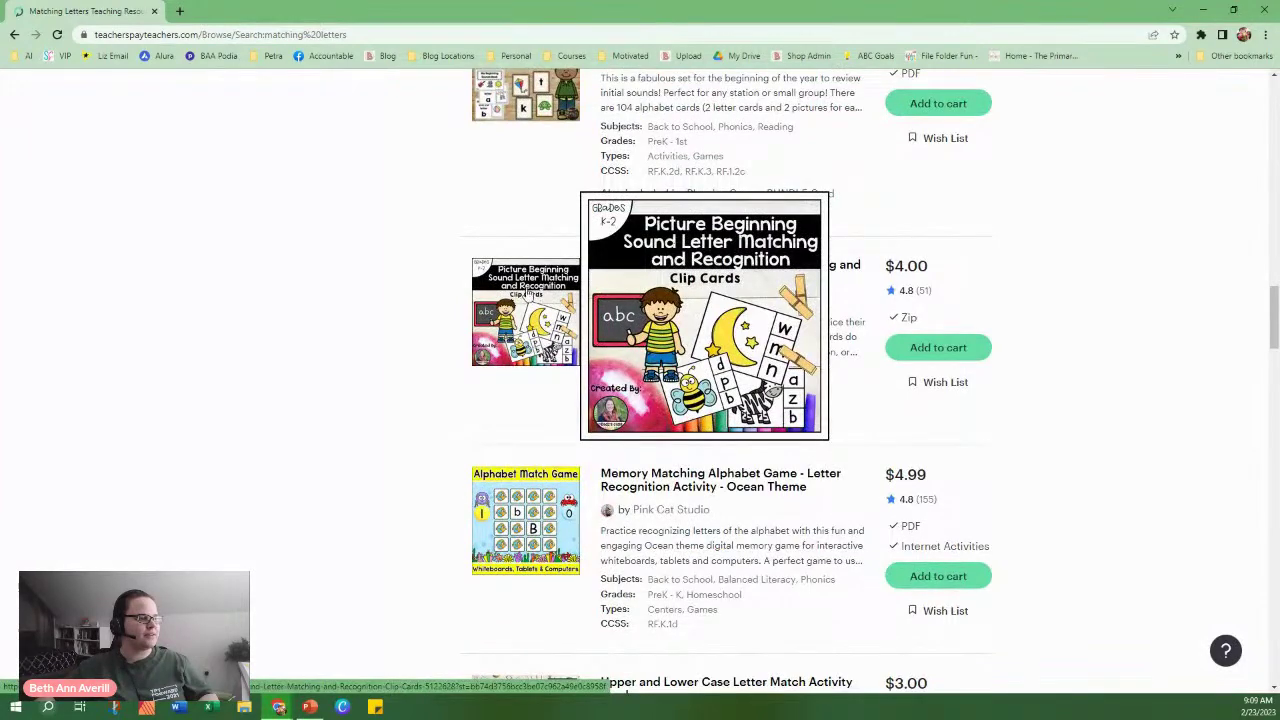
pyautogui.scroll(4, 893, 189)
pyautogui.scroll(12, 893, 189)
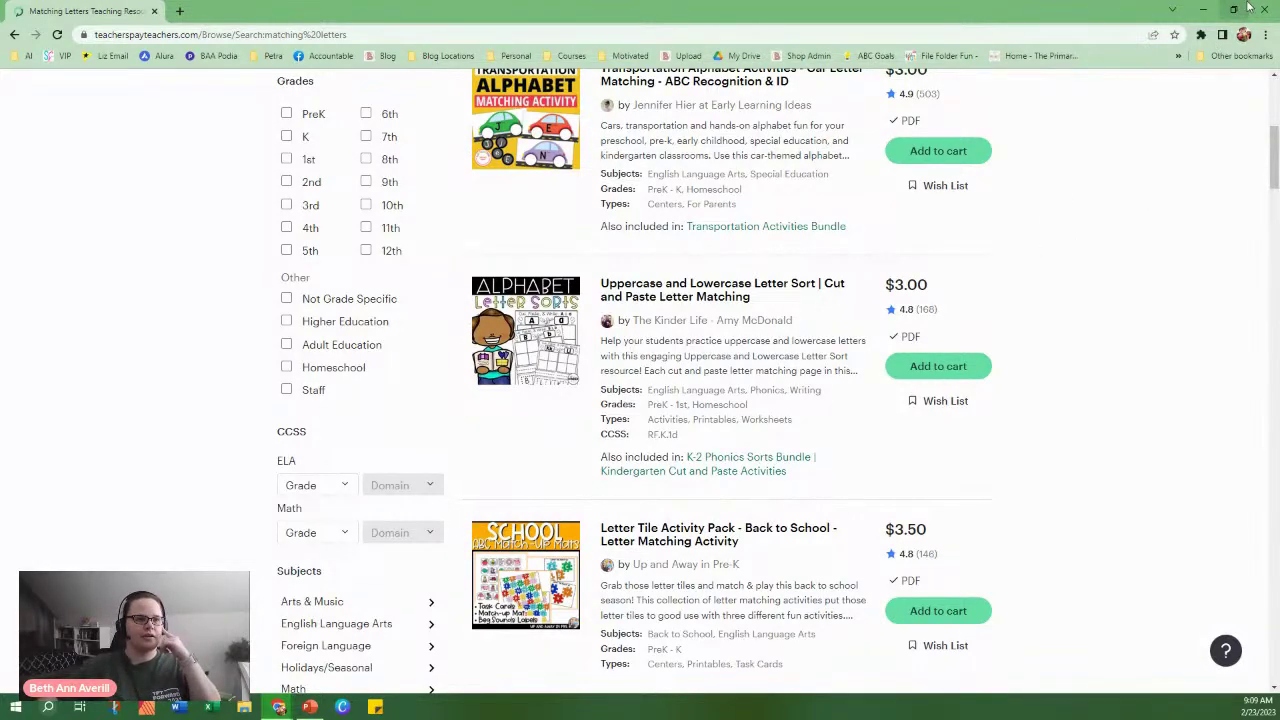
# Switch to ChatGPT by opening chat.openai.com in the current browser tab.
pyautogui.click(436, 33)
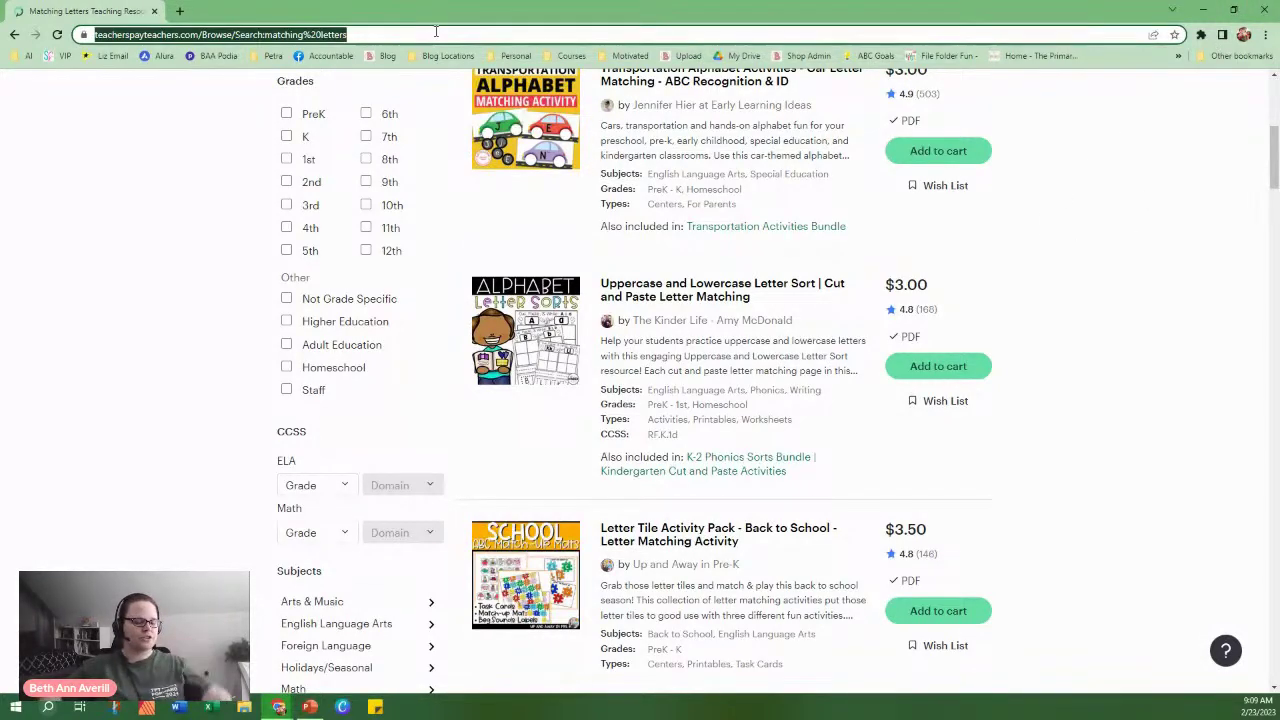
pyautogui.write('chat.openai.com')
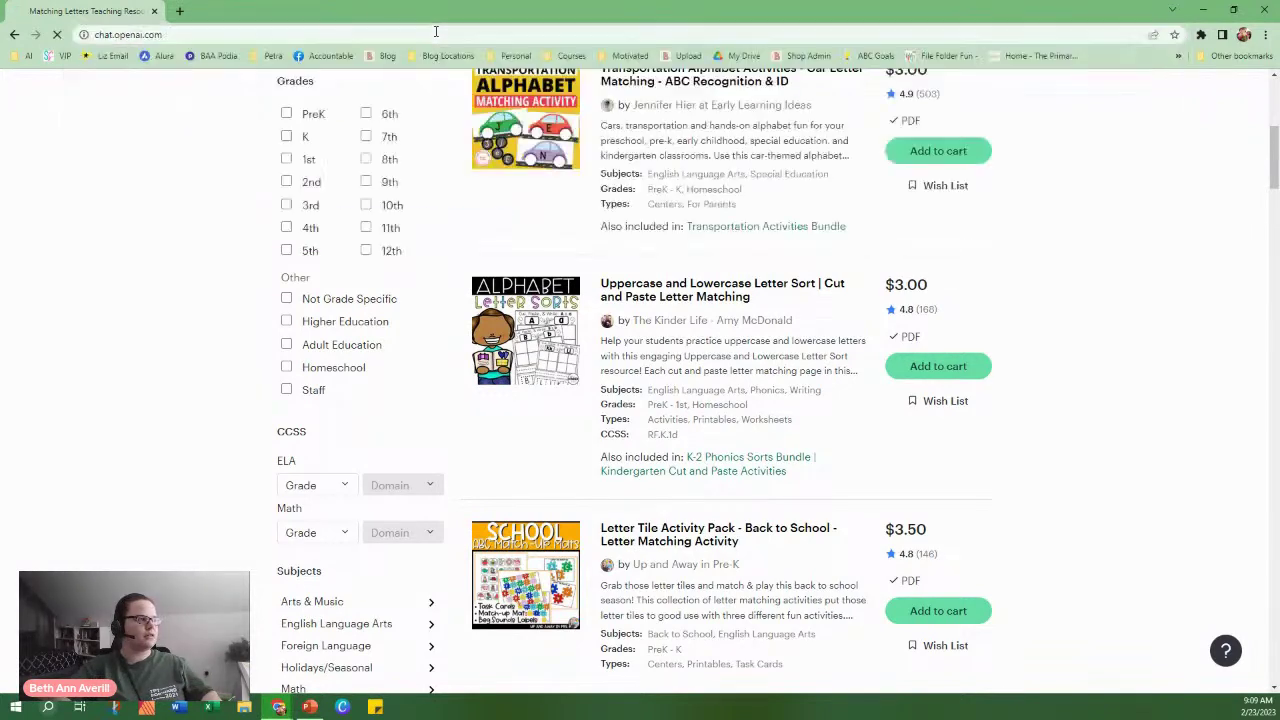
pyautogui.press('Return')
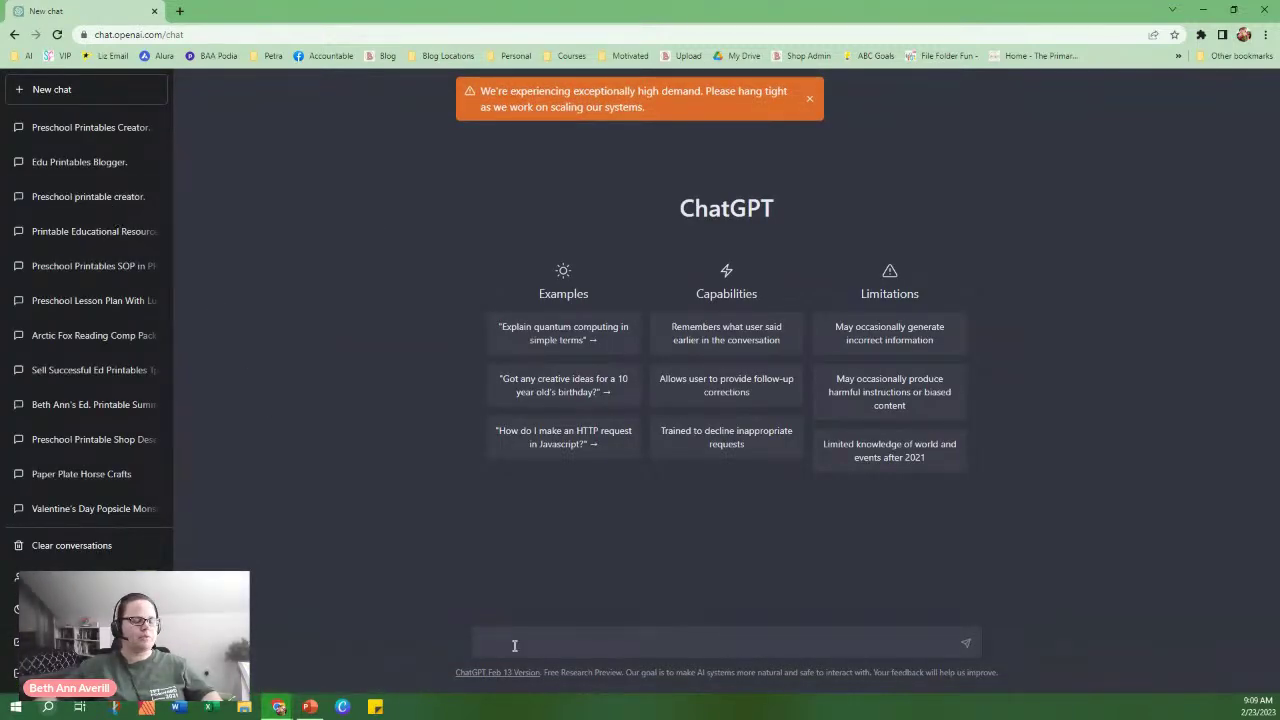
# Send the message "hey! I am a preschool printables creator, and I want to make seasonal letter matching worksheets, do you understand?".
pyautogui.write('ey')
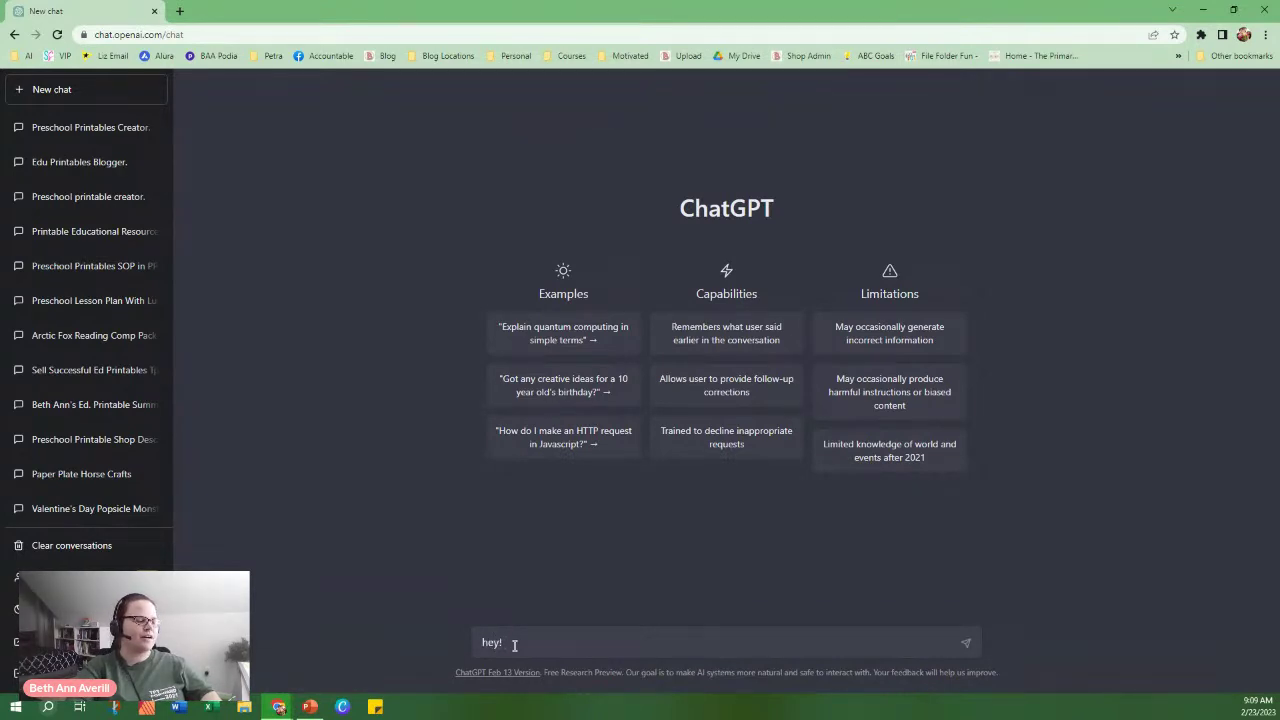
pyautogui.write('! I am a pre')
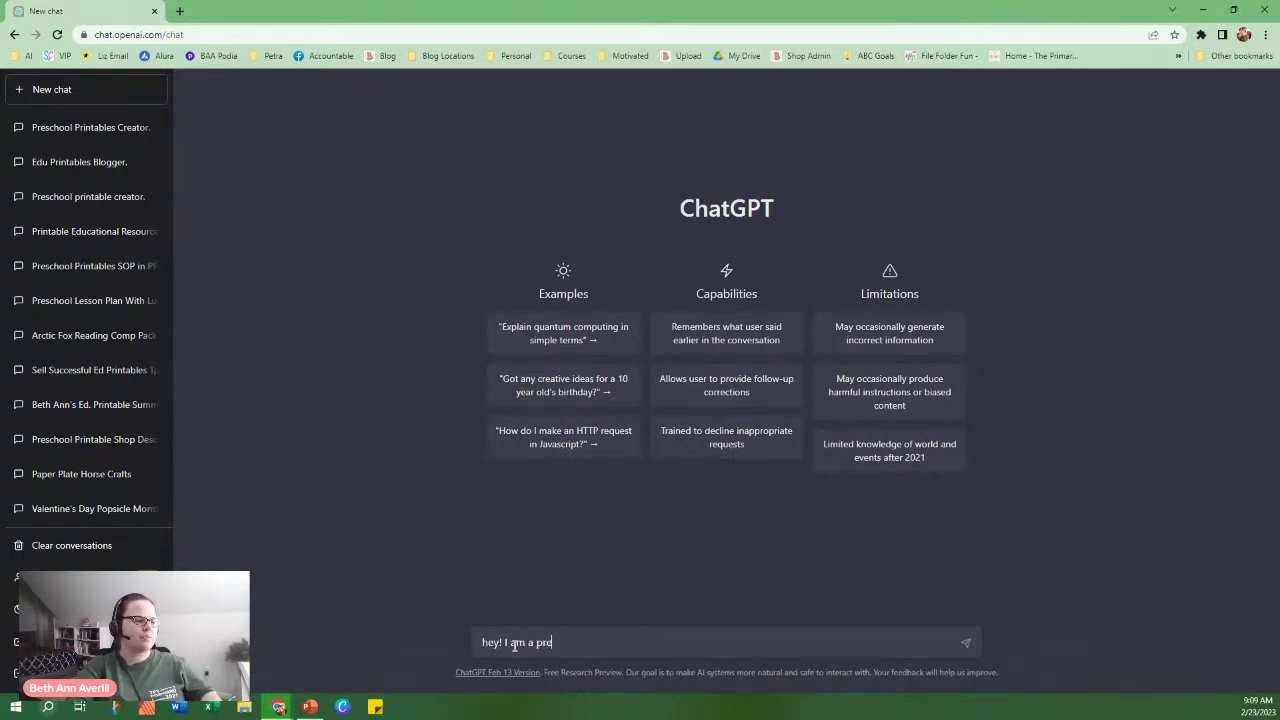
pyautogui.write('school printabl')
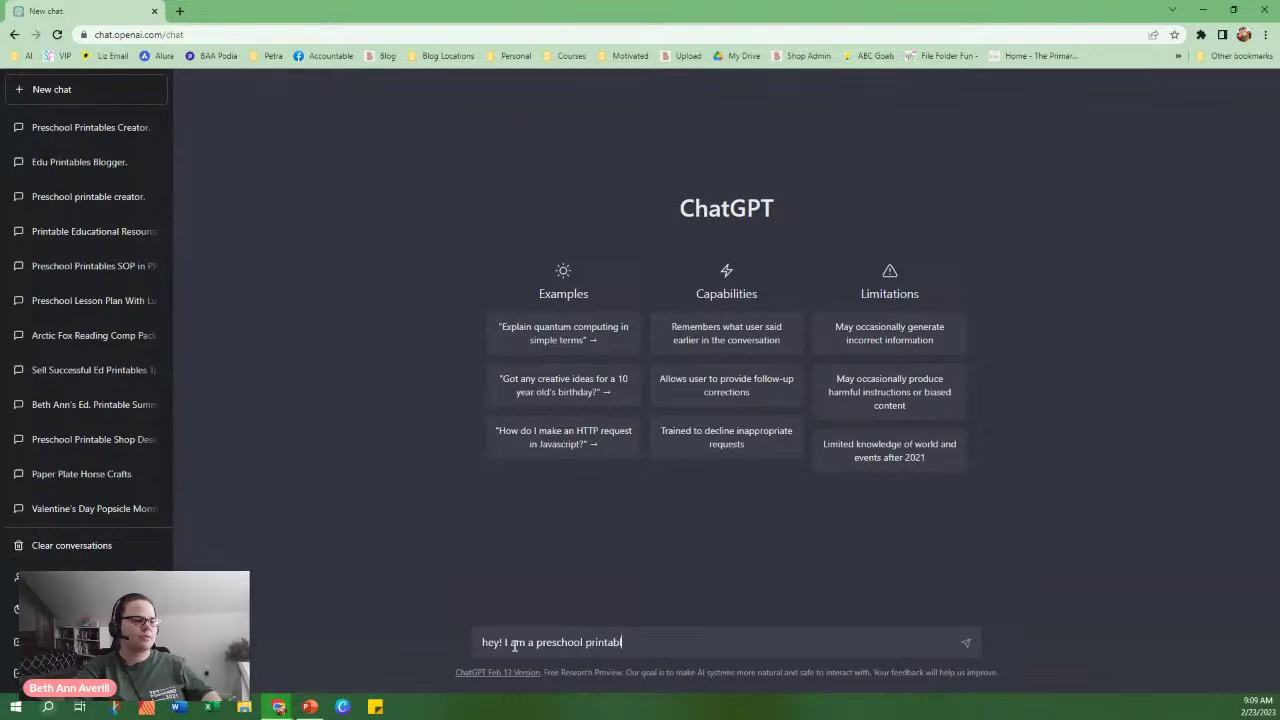
pyautogui.write('es creator, and ')
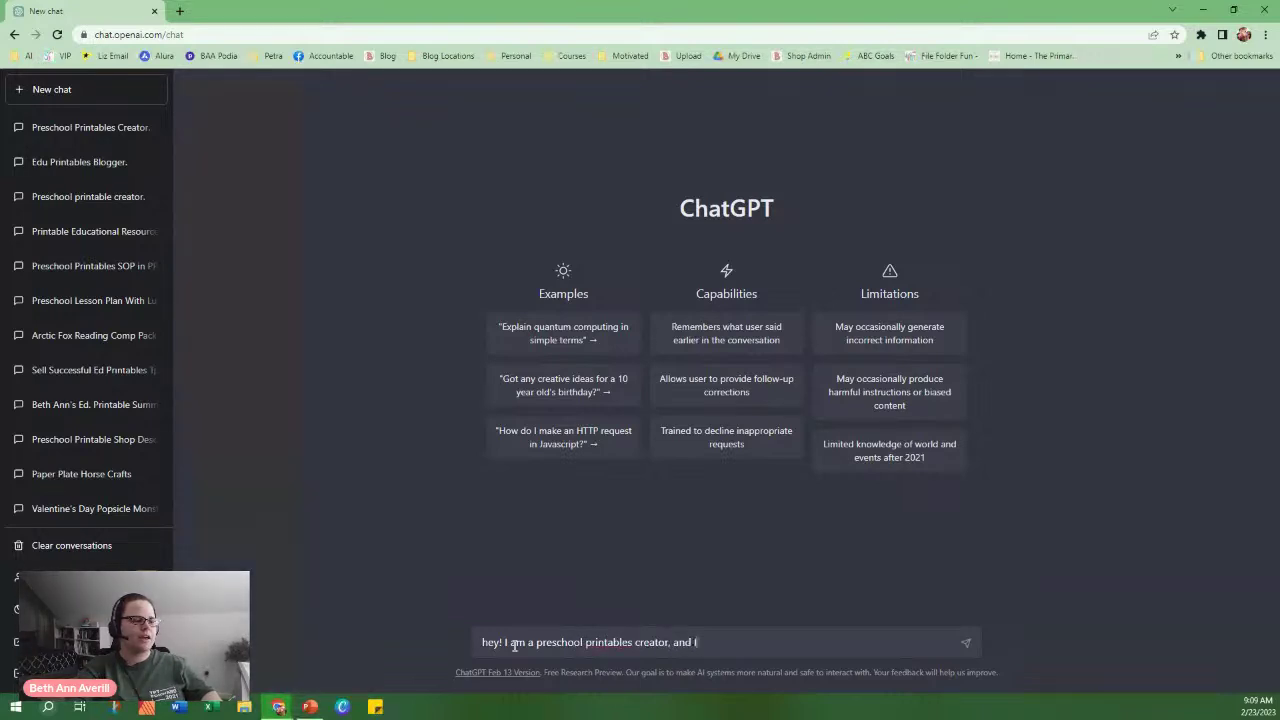
pyautogui.write('I wante')
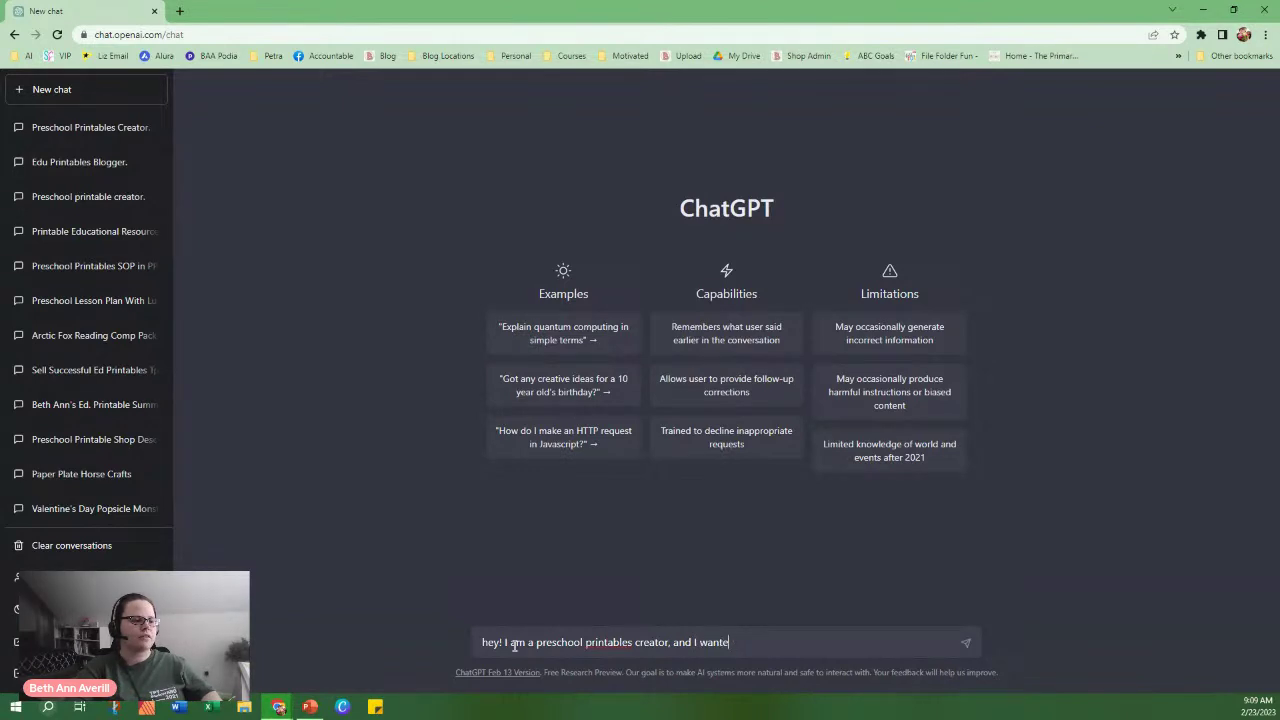
pyautogui.write('dto make season')
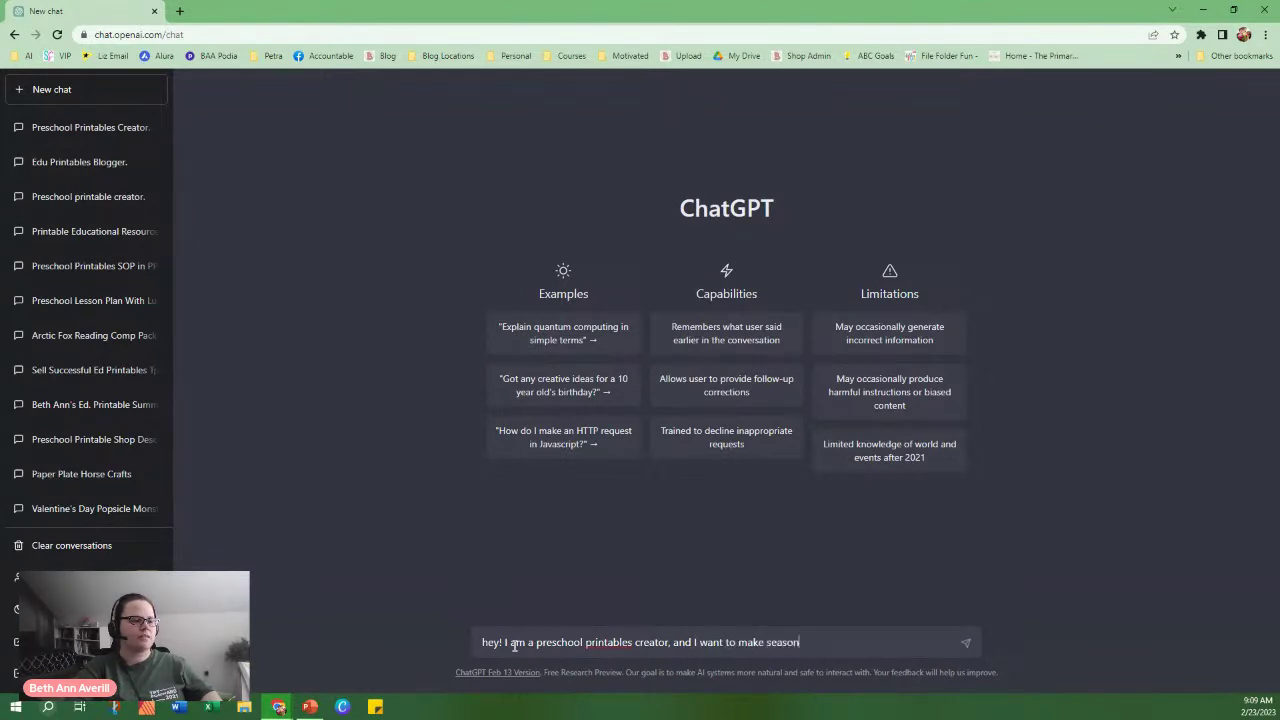
pyautogui.write('al letter matching ')
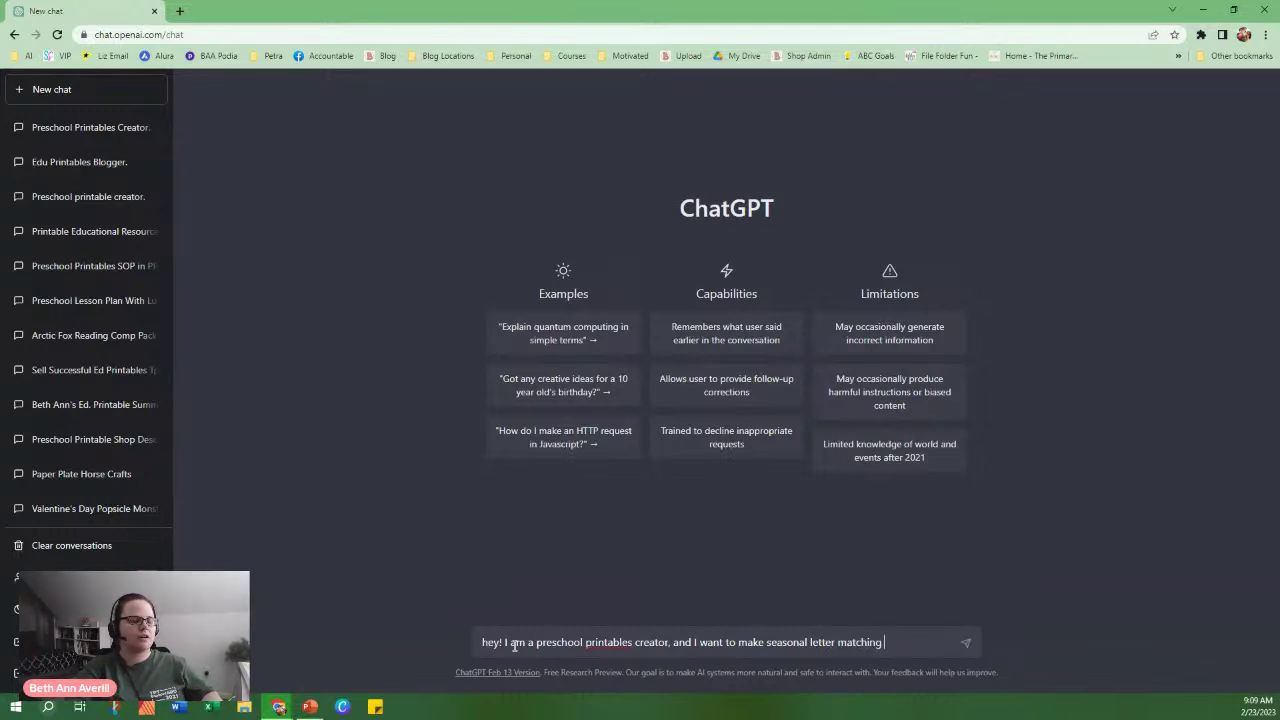
pyautogui.write('worksheets, do you understand?')
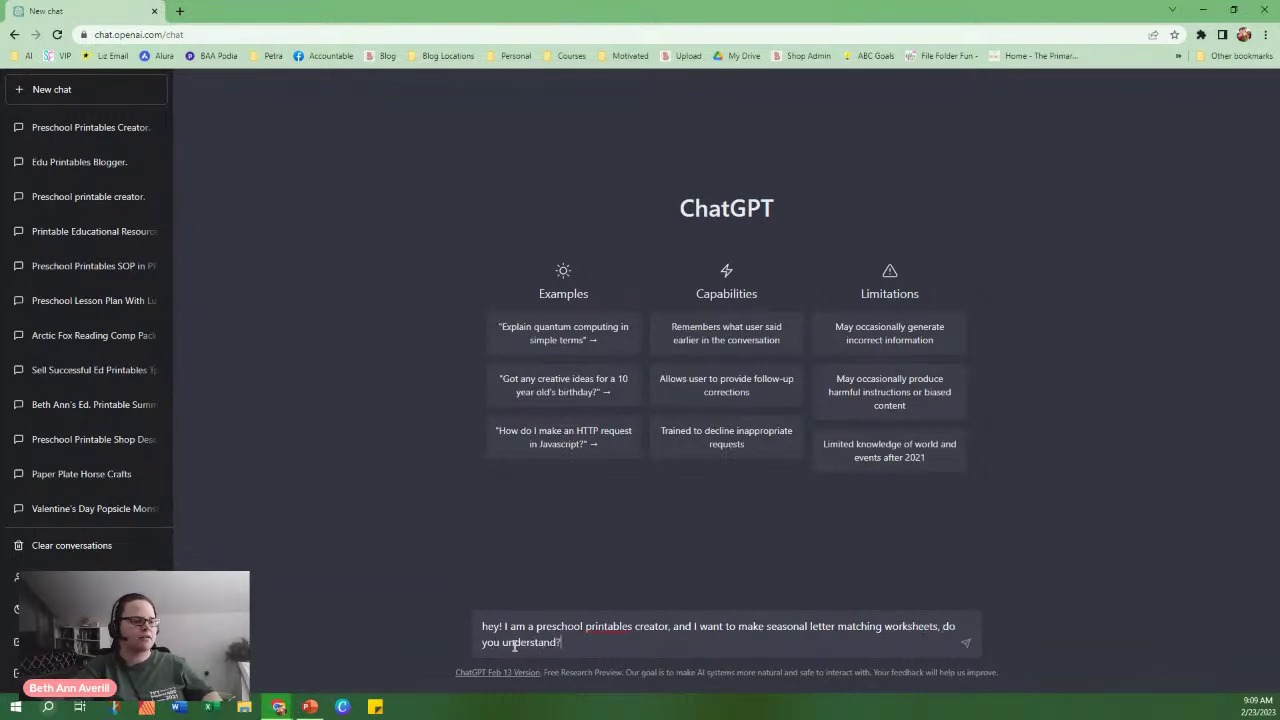
pyautogui.press('Return')
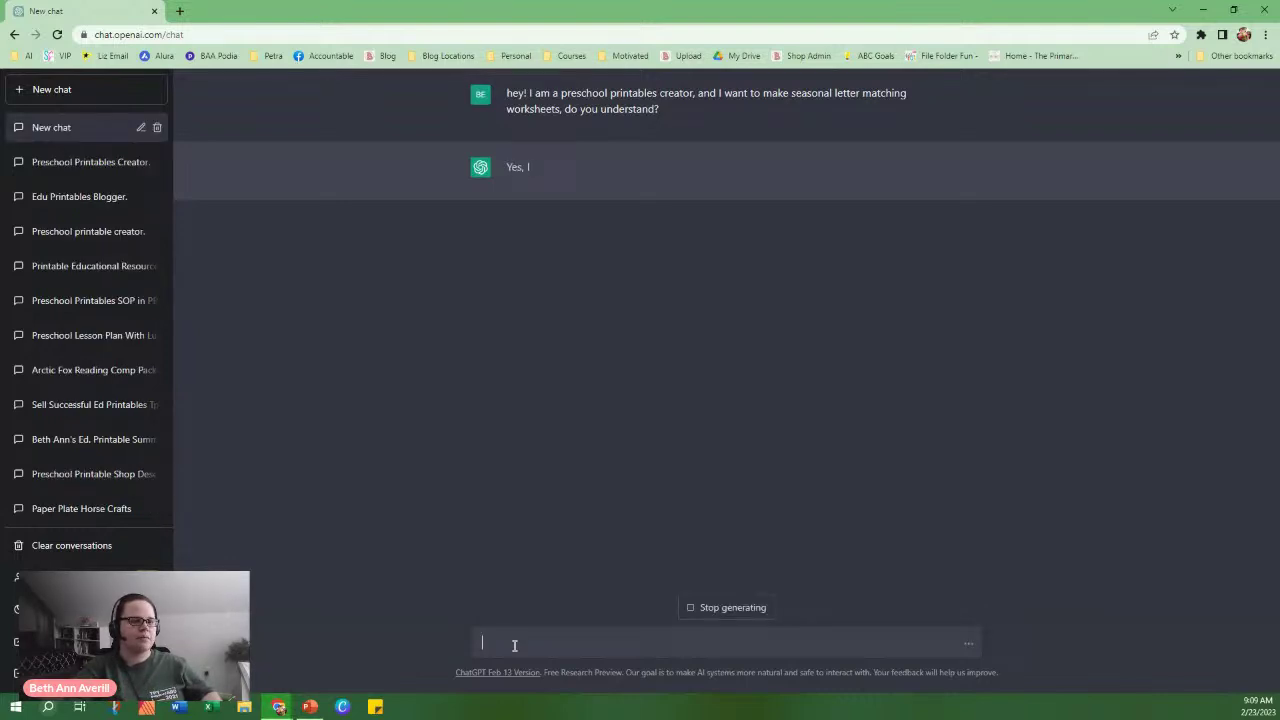
# Send the message "can you provide me a list of spring seasonal themes or topics I can use for these worksheets?".
pyautogui.write('can you pr')
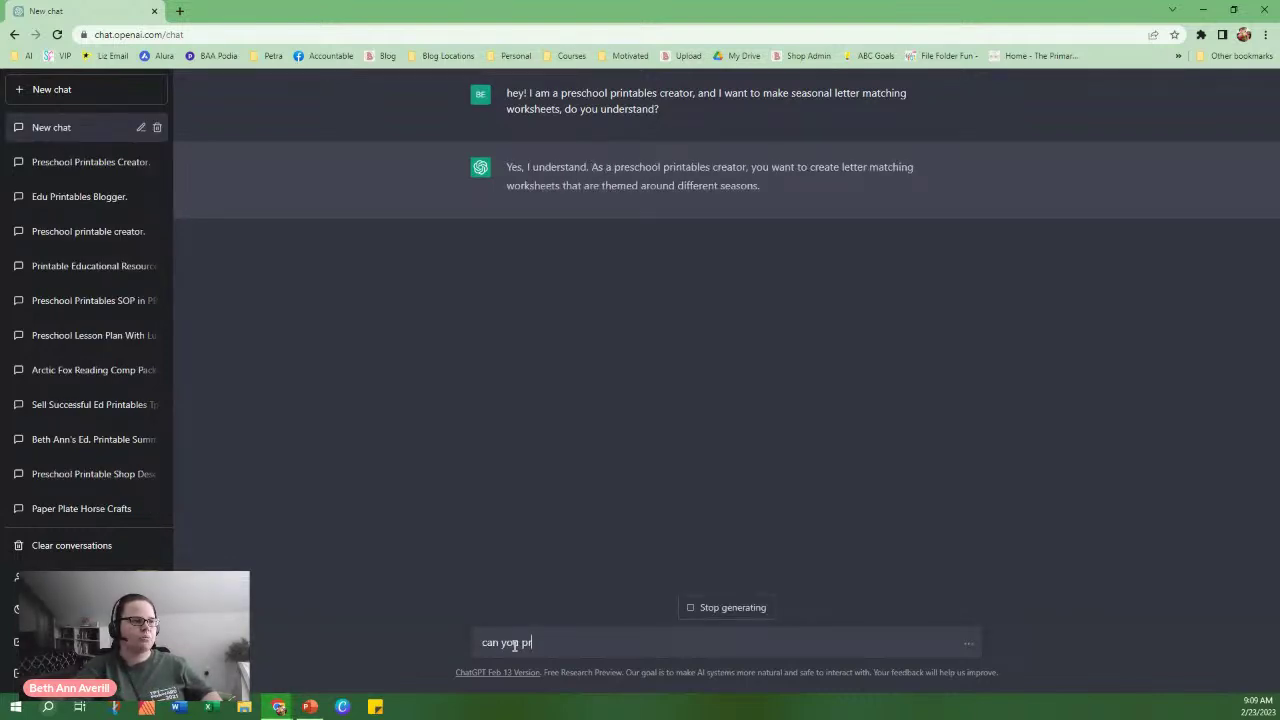
pyautogui.write('ovide me a list of')
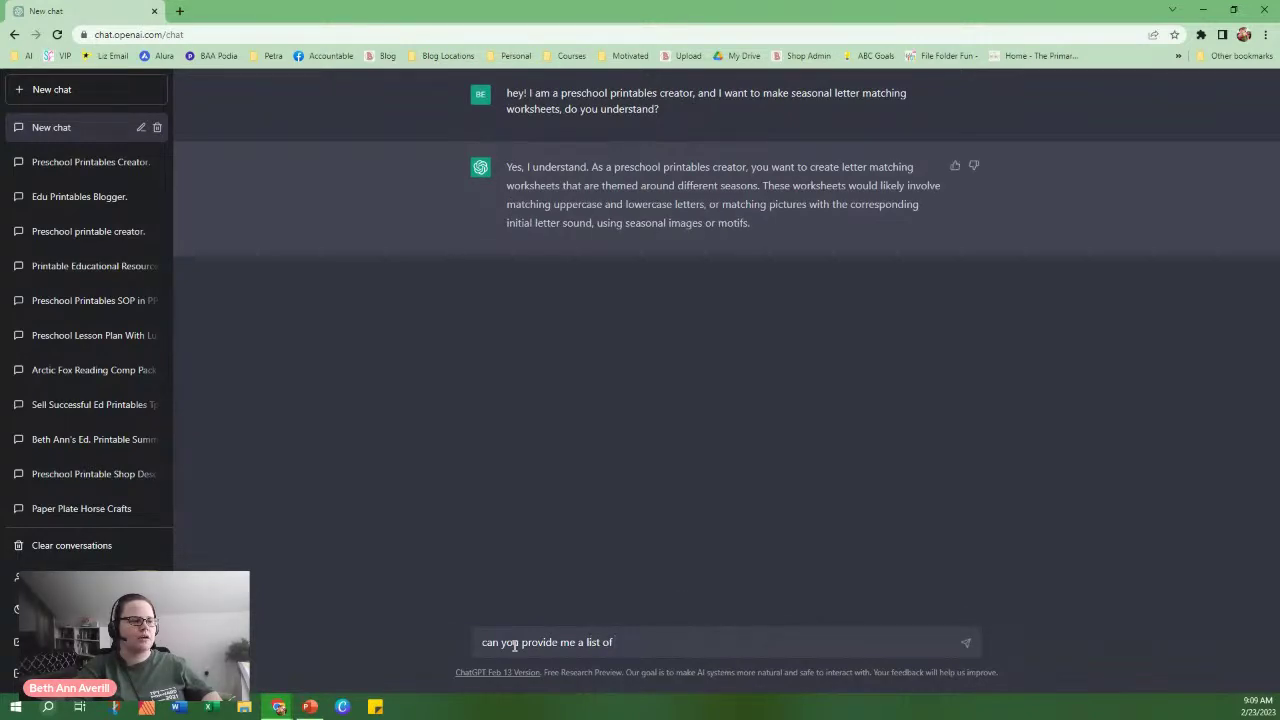
pyautogui.write(' spring')
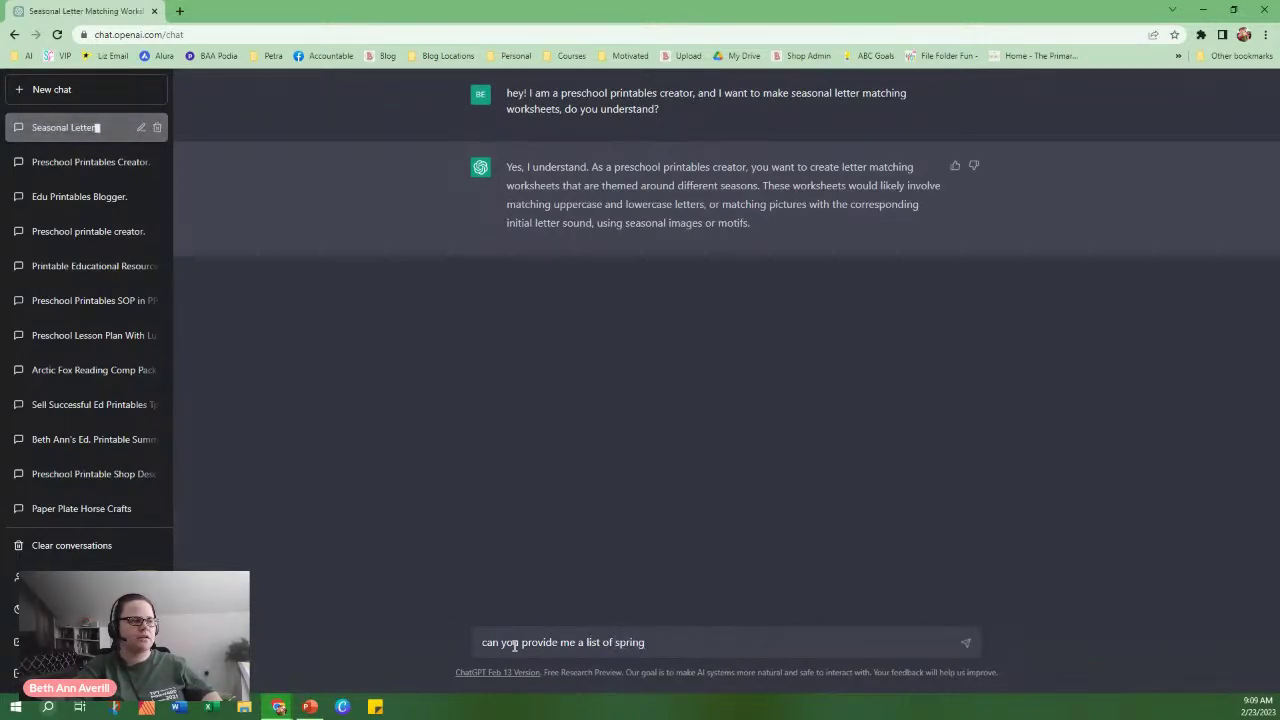
pyautogui.write(' seasonal')
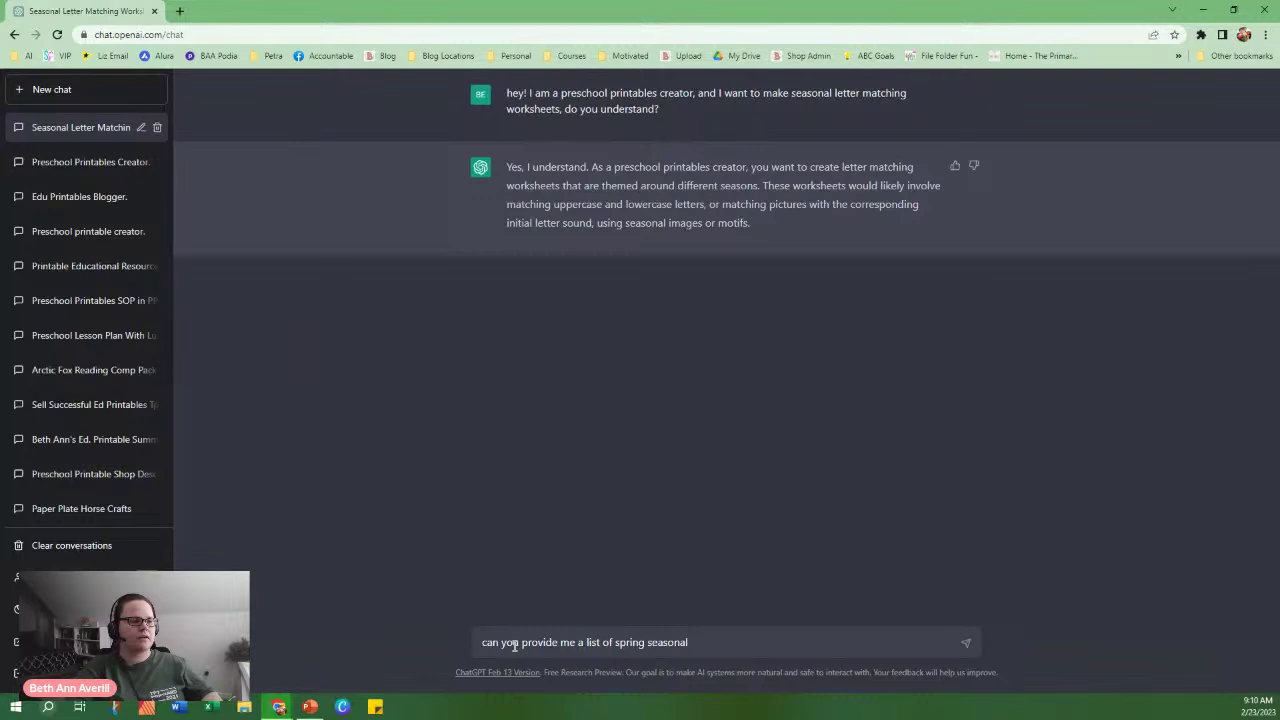
pyautogui.write('themes or')
pyautogui.write(' topics I can use ')
pyautogui.write('i')
pyautogui.write('or these')
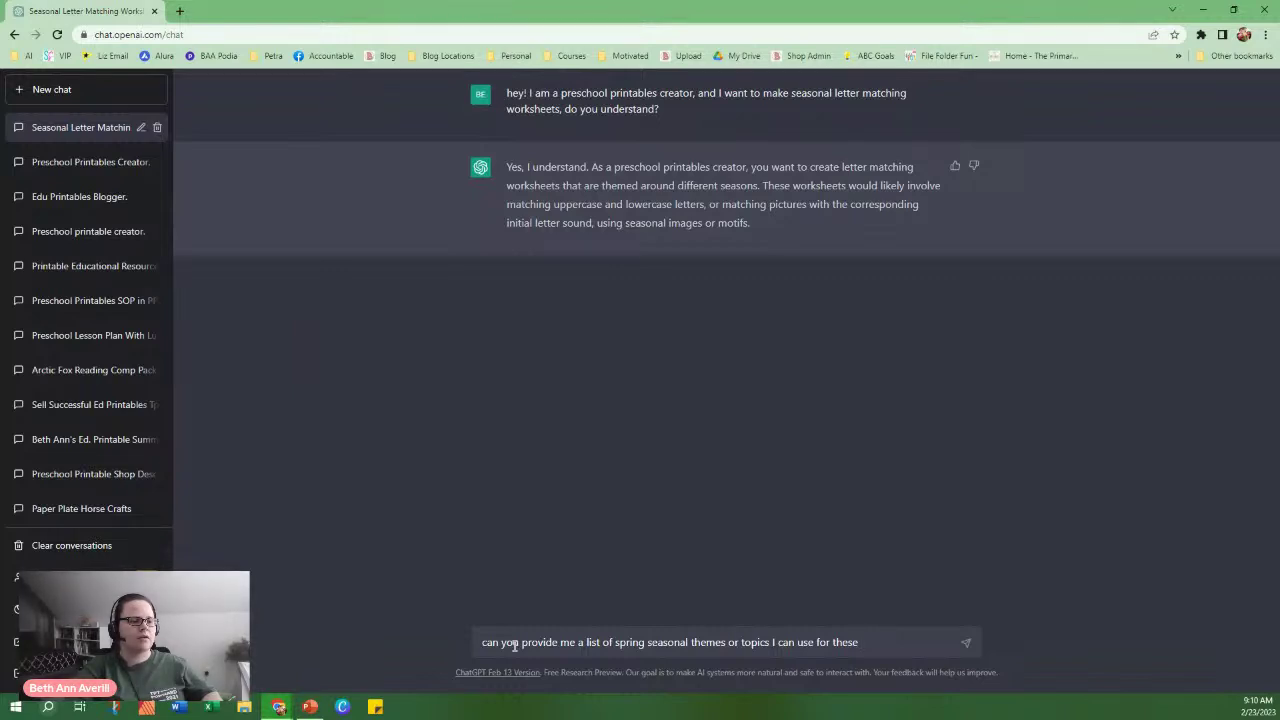
pyautogui.write(' worksheets?')
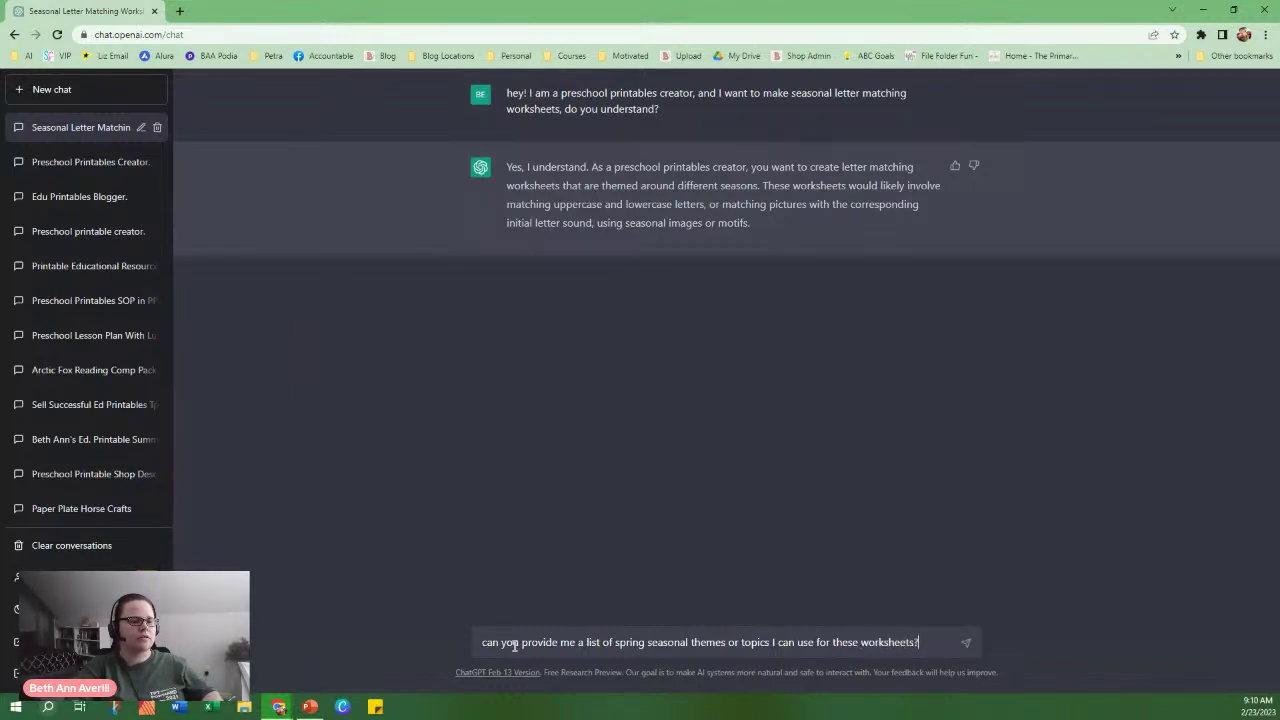
pyautogui.press('Return')
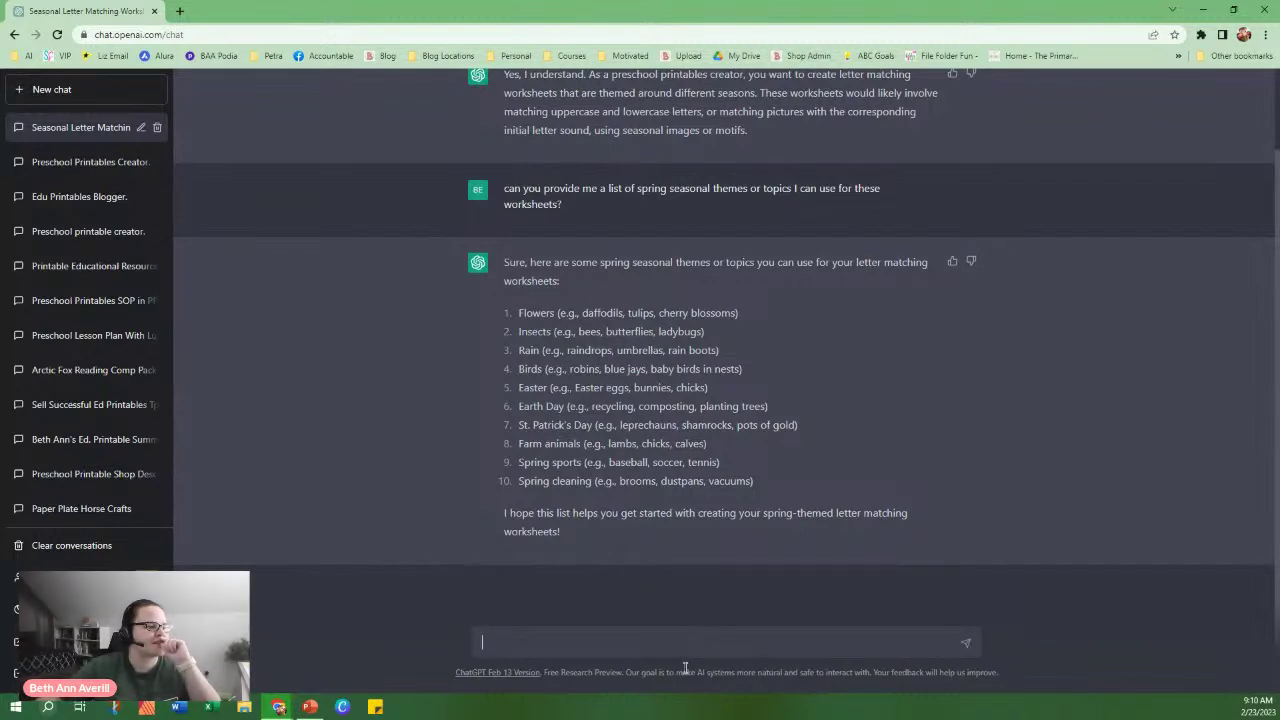
# Send the message "Thank you! Can you provide me with two items I can match together for preschoolers from each of these themes?".
pyautogui.write('Thank you! Can yo')
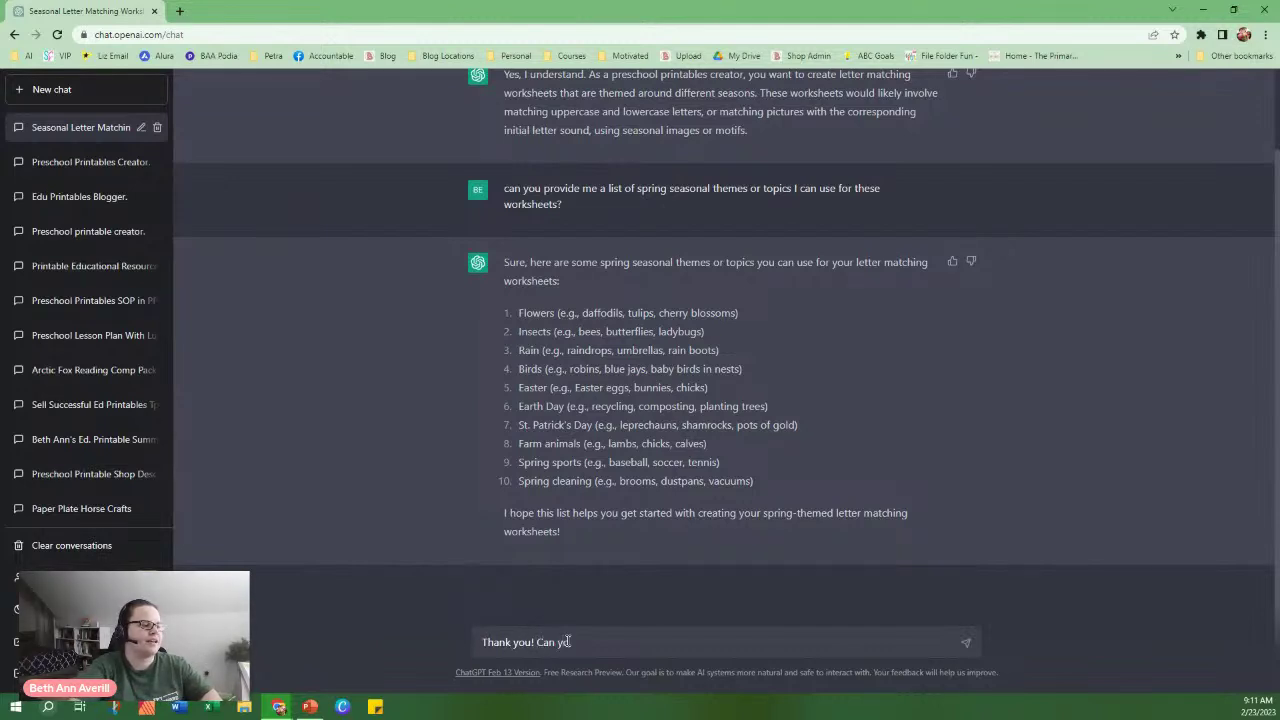
pyautogui.write('u provide me with')
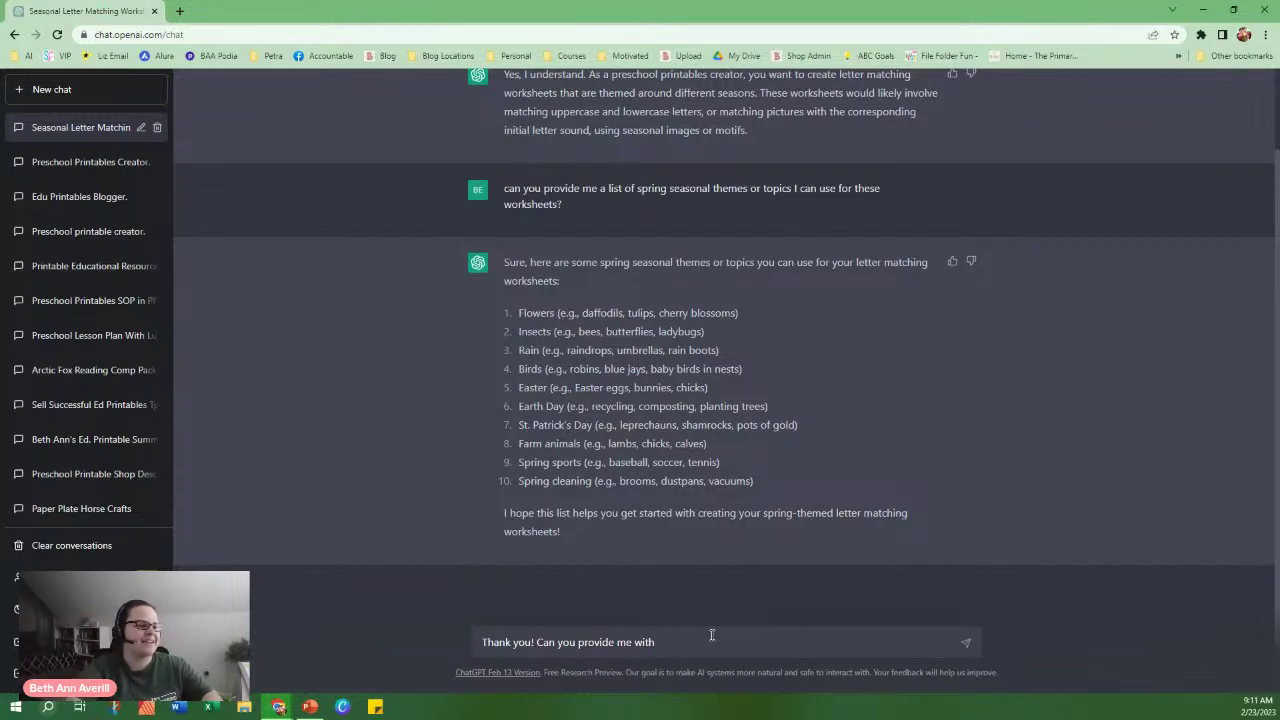
pyautogui.write('two items (')
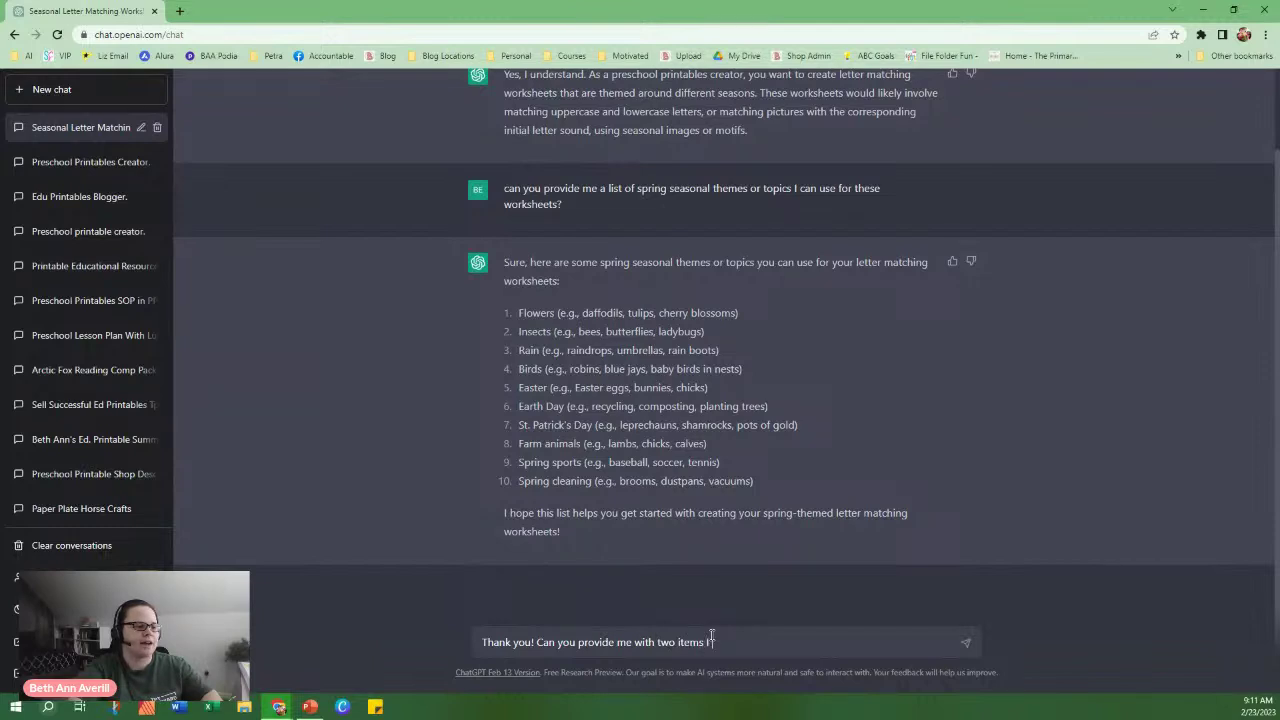
pyautogui.write(' can match together for preschoolers')
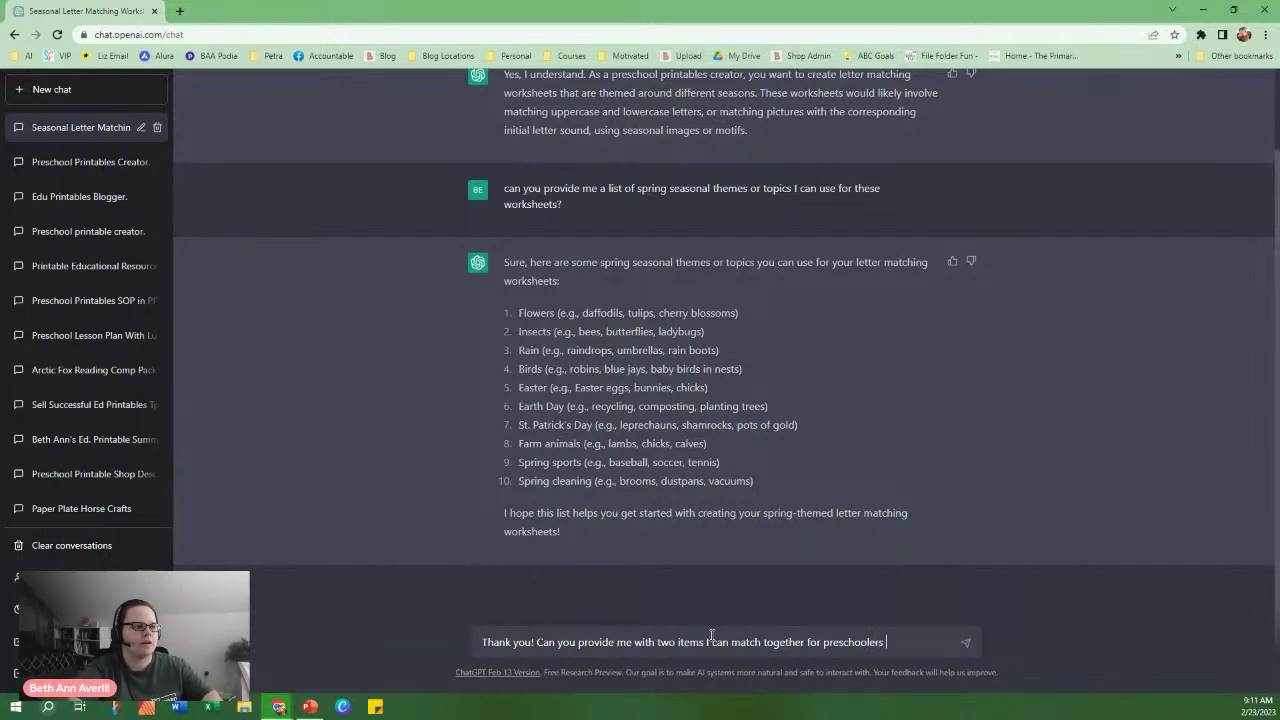
pyautogui.write('from each of these themes?')
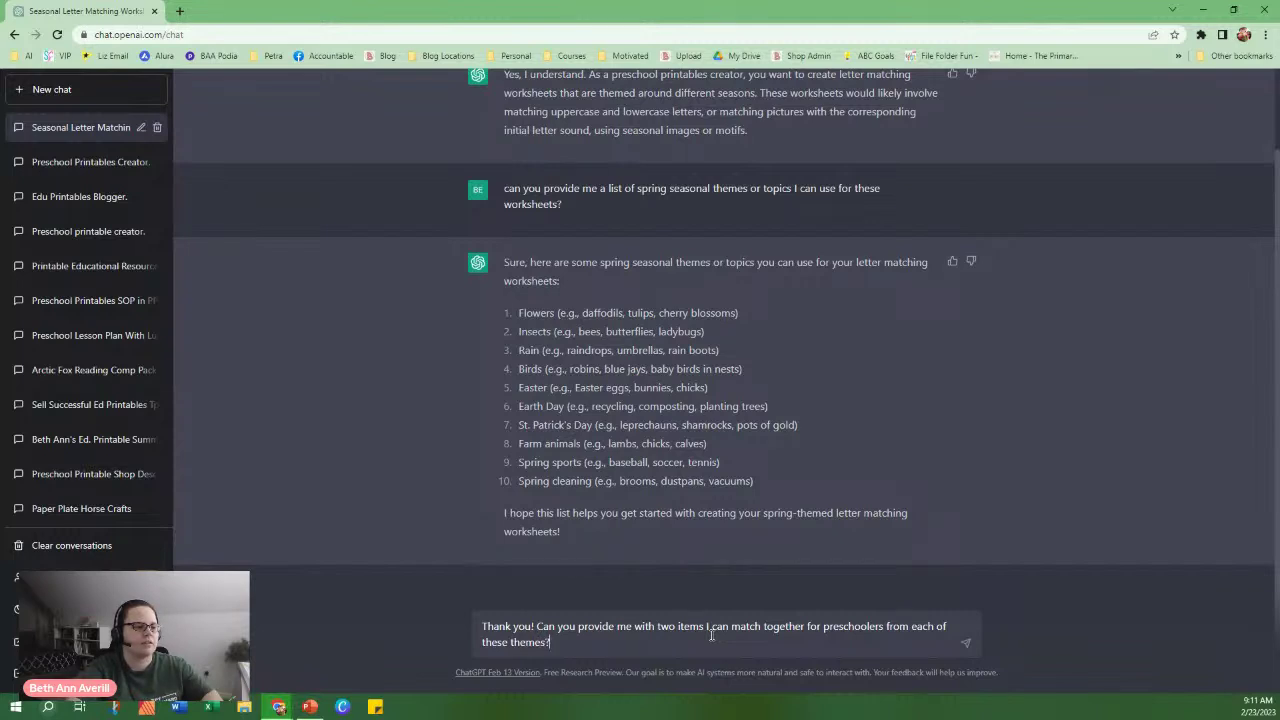
pyautogui.press('Return')
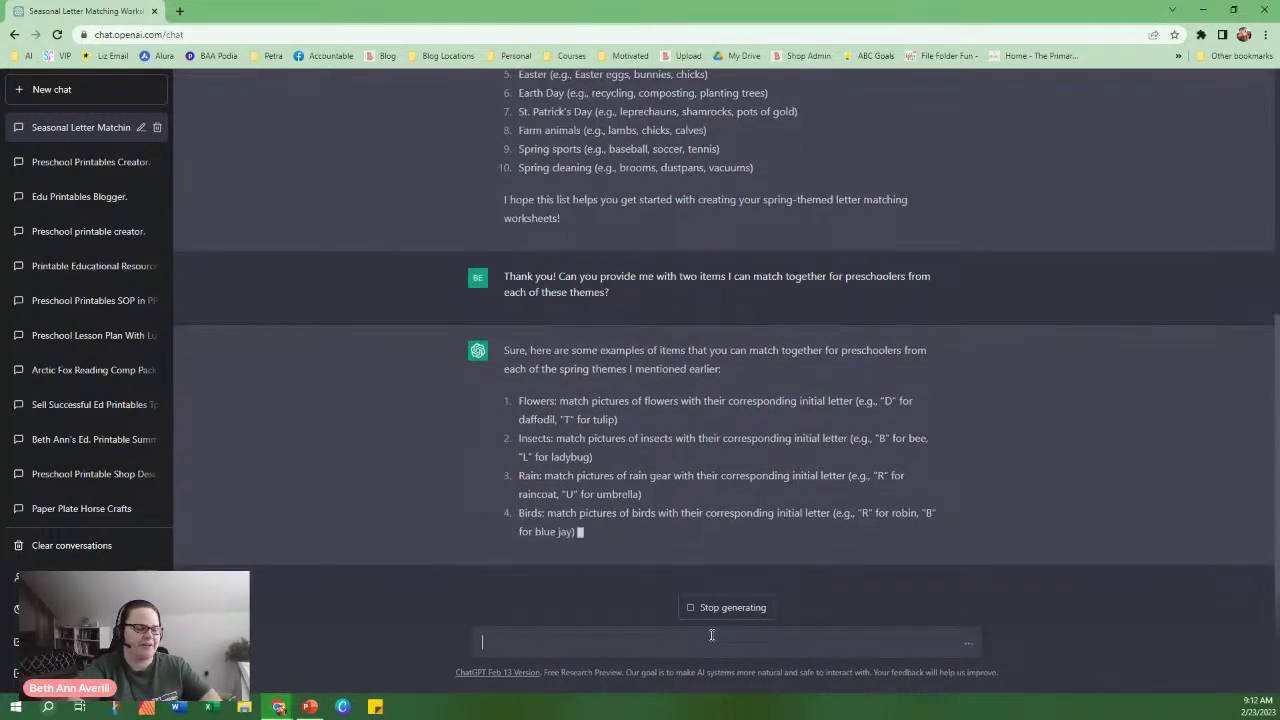
# Send "Okay, that's great, thank you! But I was thinking something like matching rain drops to umbrellas, can you rewrite this list to contain matches like that?".
pyautogui.write("Okay, that's great, thank you! But I was thinking something like matching rain drops to umbrellas, ca")
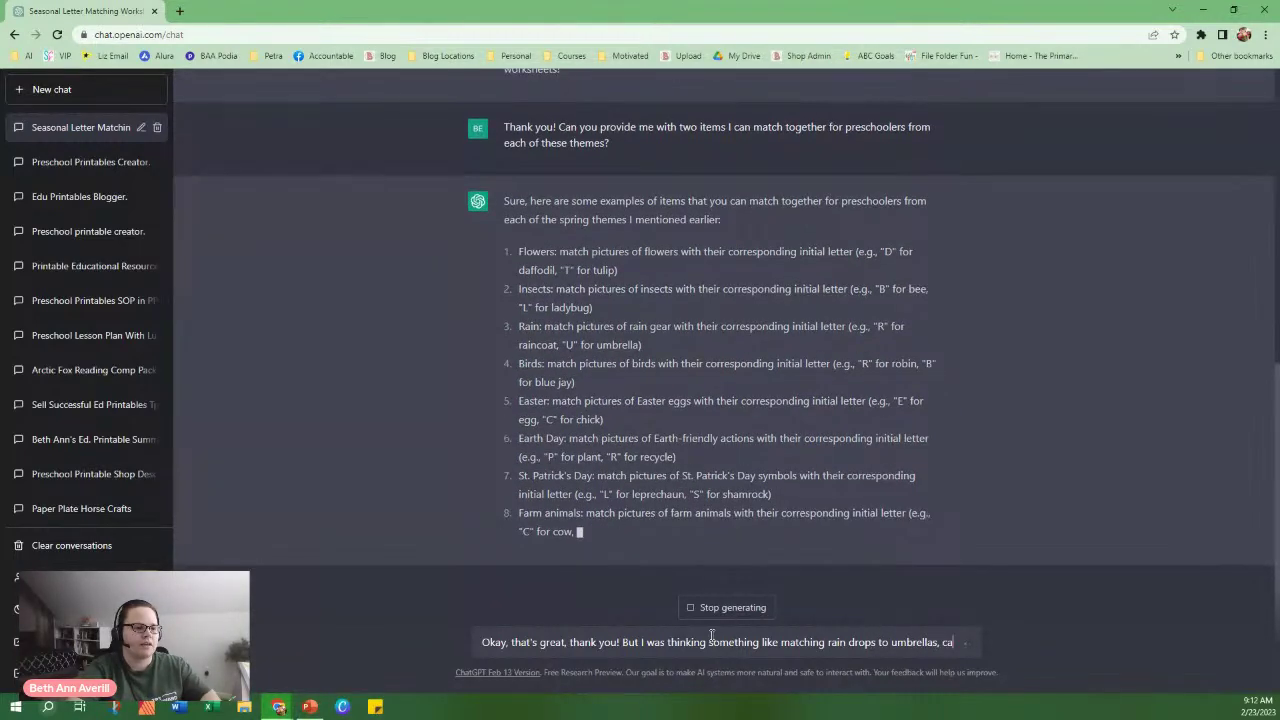
pyautogui.write('n you rew')
pyautogui.write('rite this list to ')
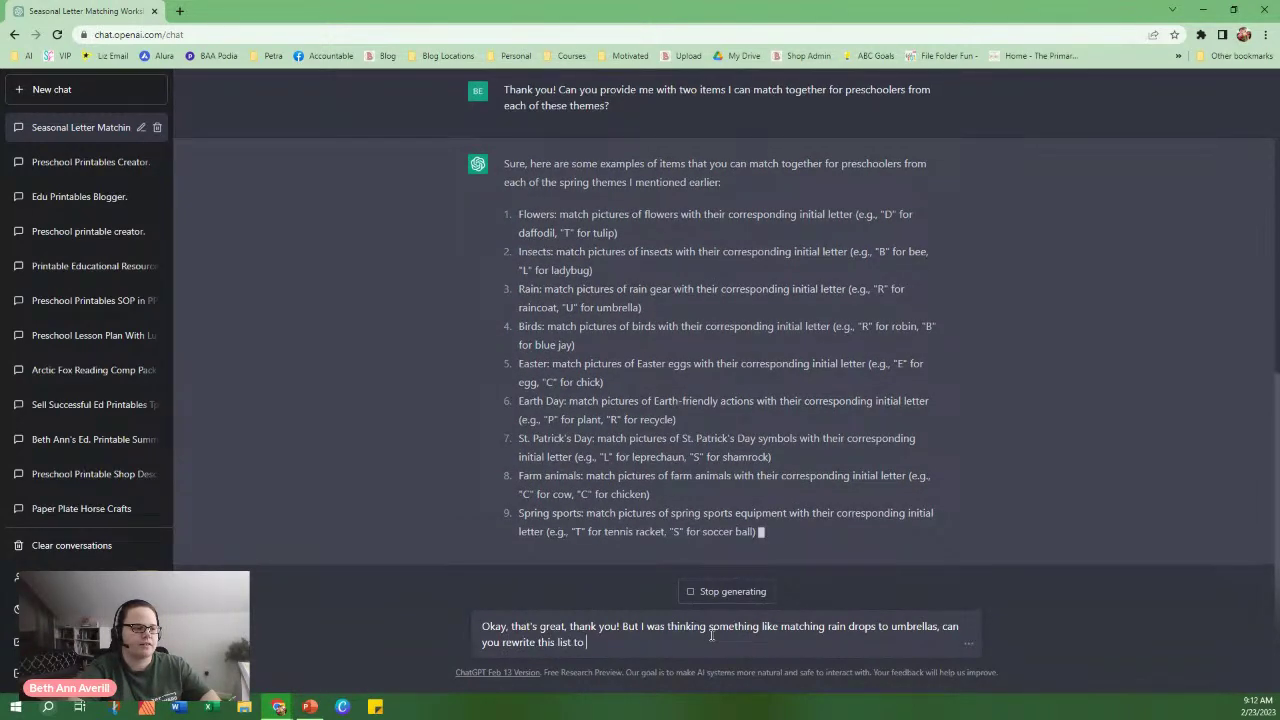
pyautogui.write('contain')
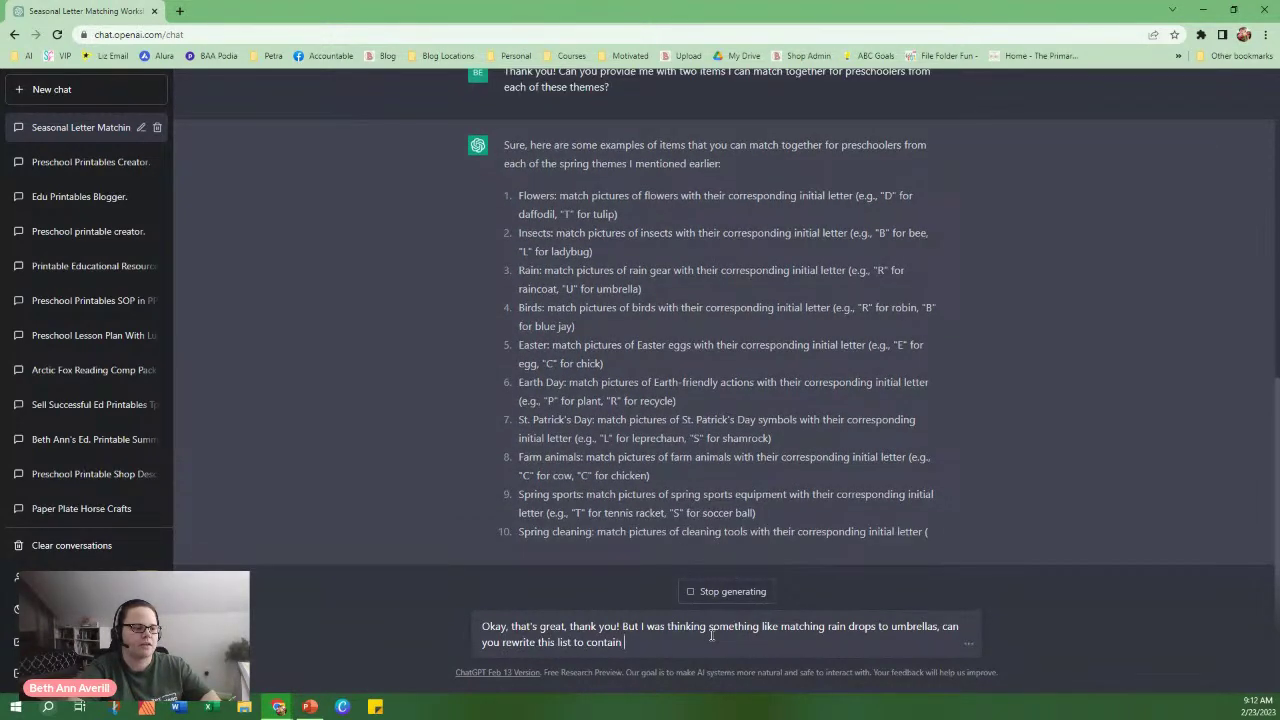
pyautogui.write(' matches like that?')
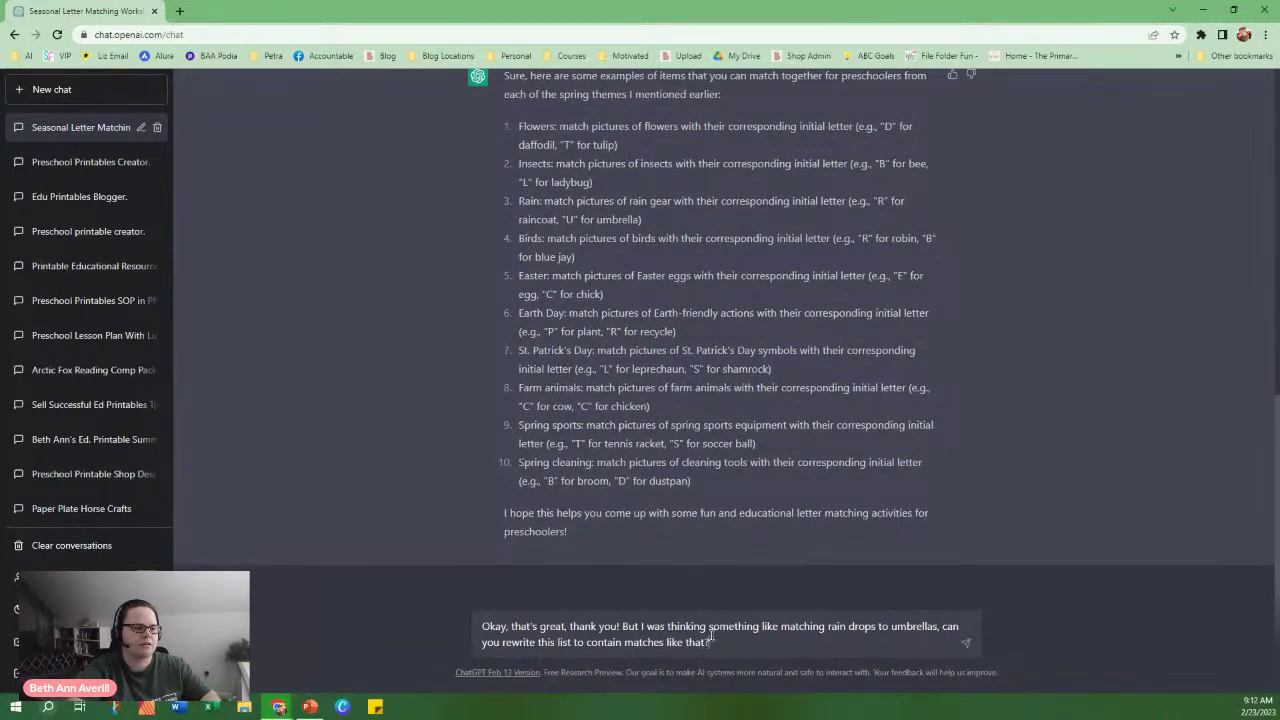
pyautogui.press('Return')
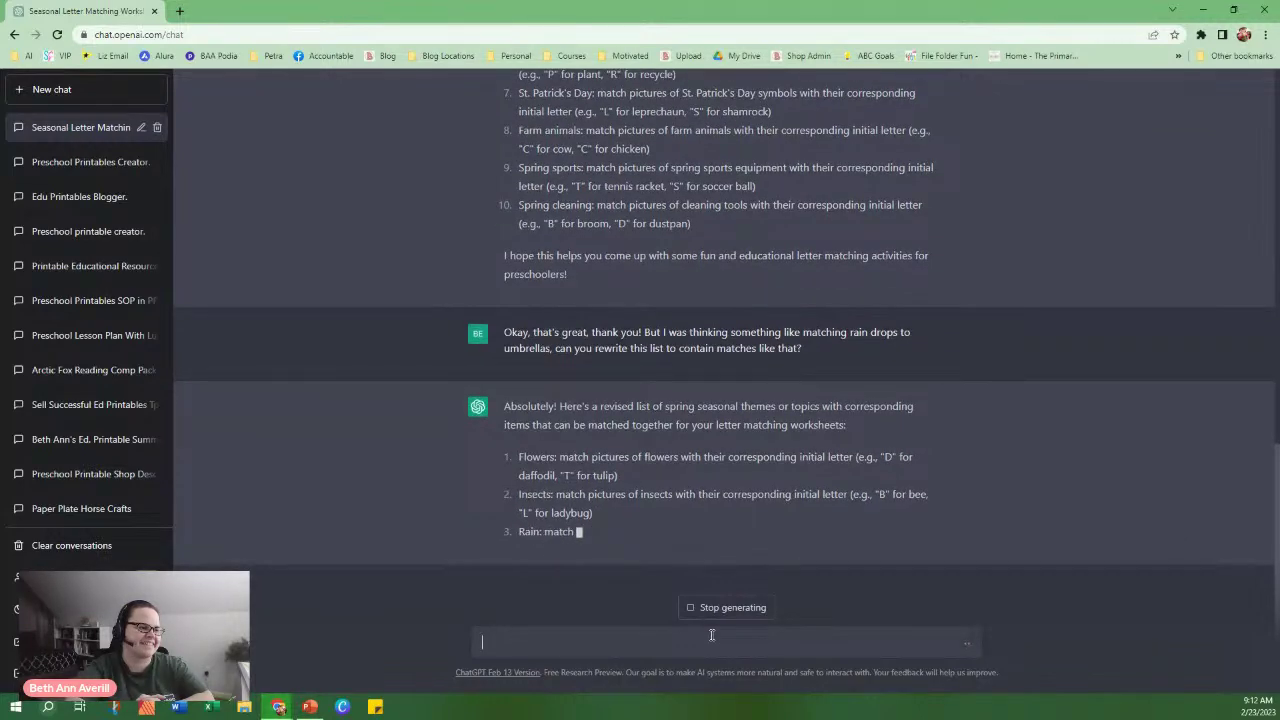
pyautogui.scroll(5, 731, 400)
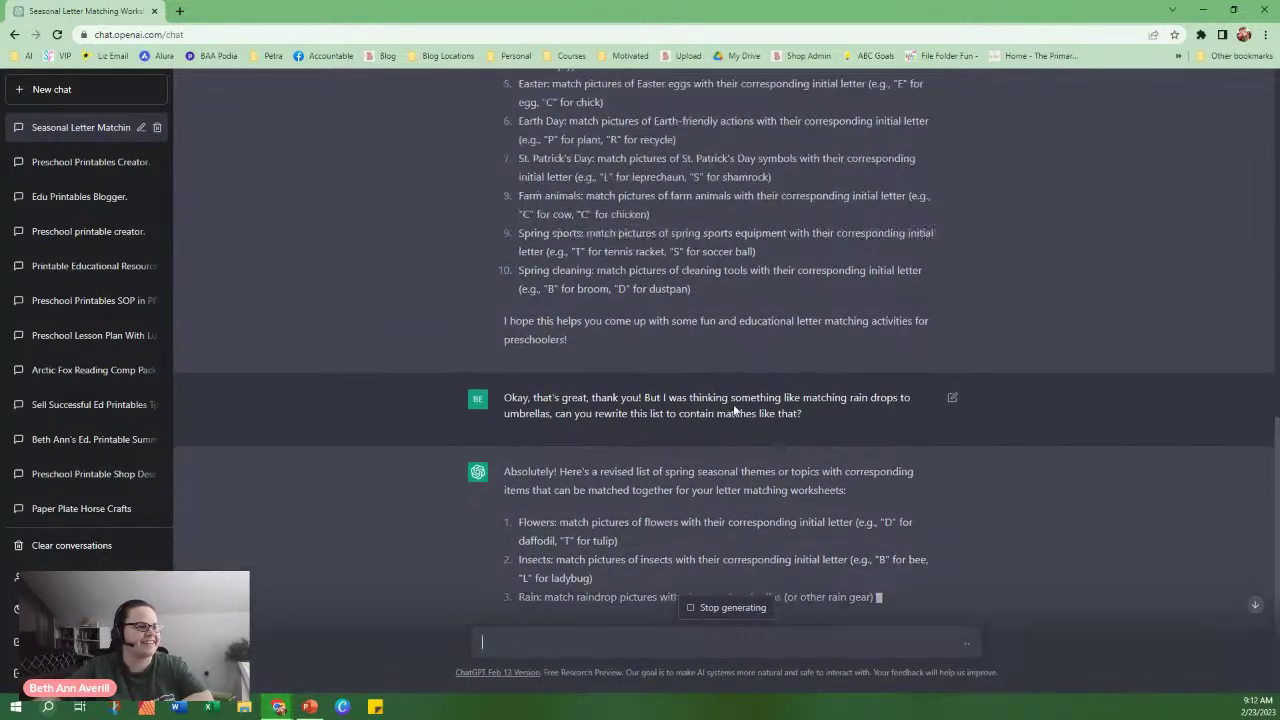
pyautogui.scroll(2, 813, 426)
pyautogui.scroll(-5, 790, 455)
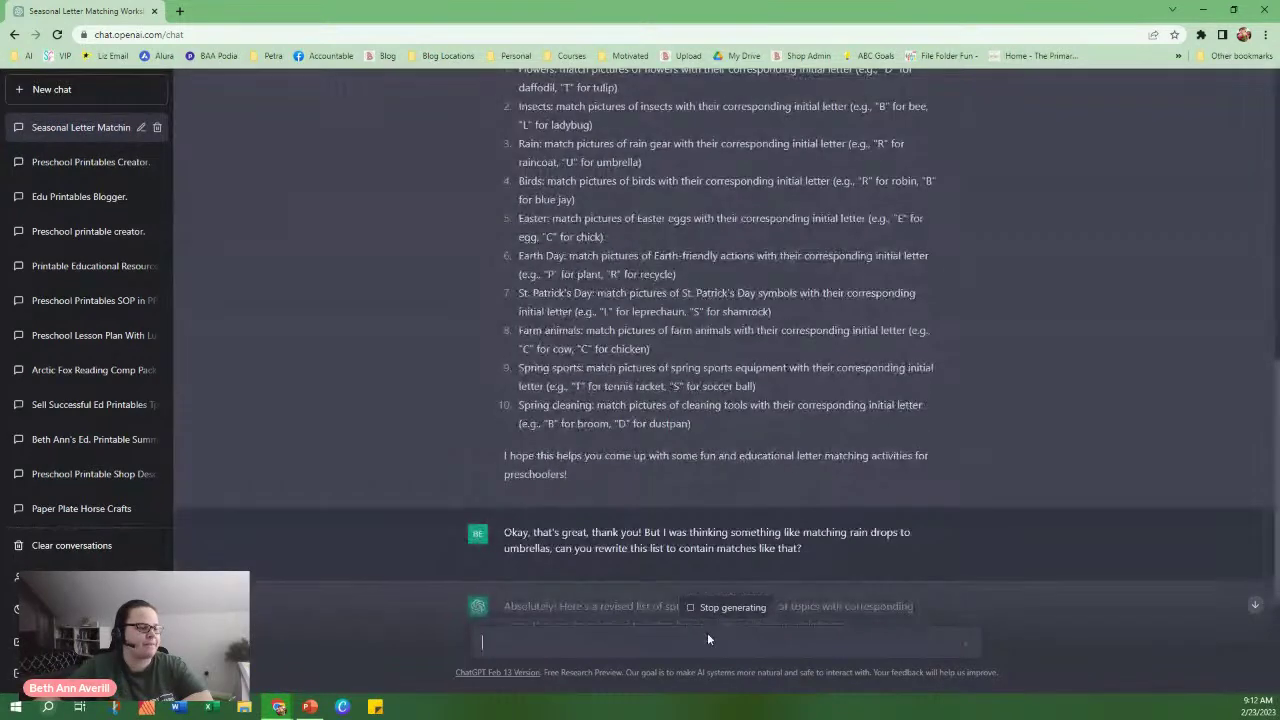
pyautogui.write('Alright,')
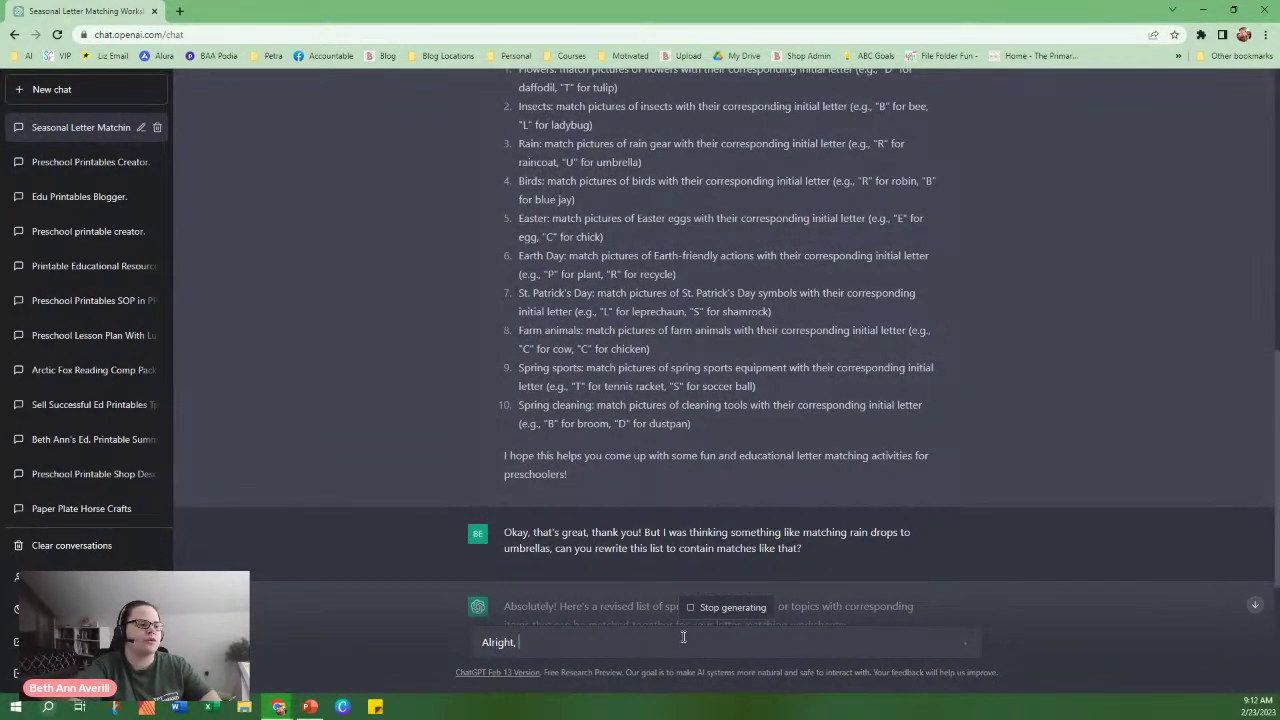
pyautogui.press('BackSpace')
pyautogui.press('BackSpace')
pyautogui.press('BackSpace')
pyautogui.press('BackSpace')
pyautogui.press('BackSpace')
pyautogui.press('BackSpace')
# Begin a reply, "Thank you! I was thinking more like I can create two flashcards students can match together", one with the capital letter, the other lowercase.
pyautogui.write('Thank you! I was th')
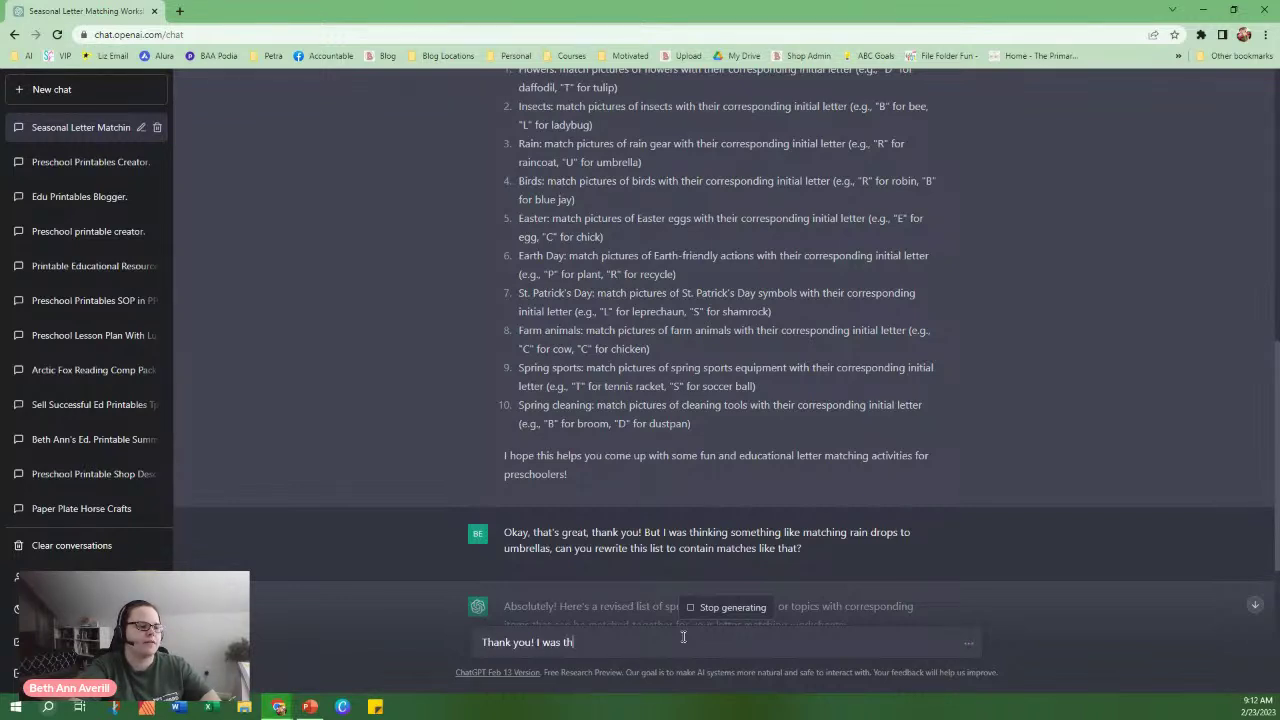
pyautogui.write('inking more like I can create')
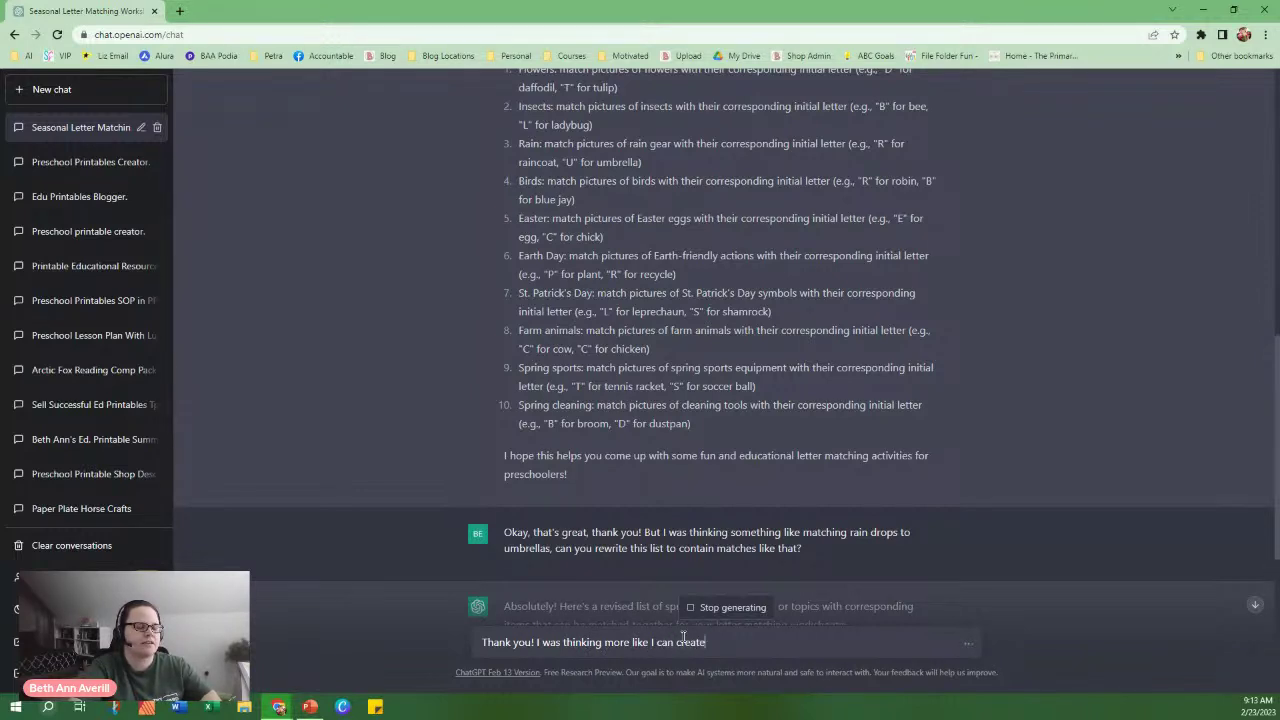
pyautogui.write(' two flashcards students can mat')
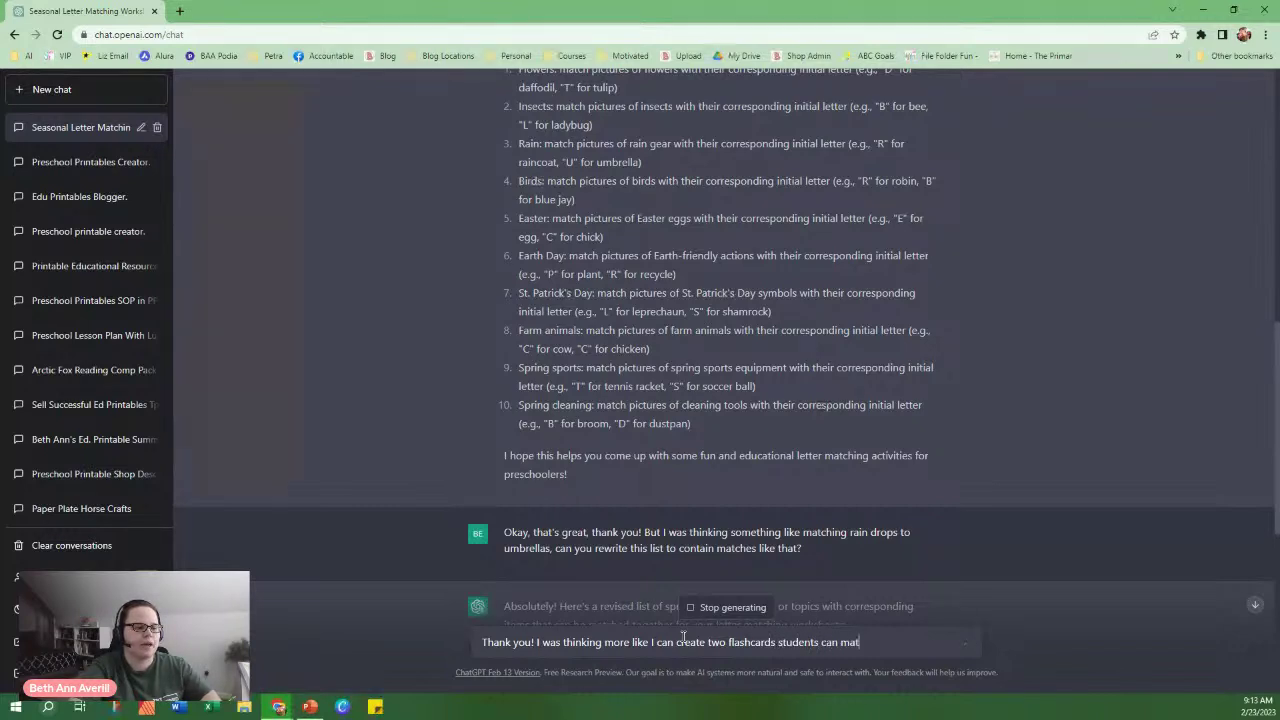
pyautogui.write('ch together . One flas')
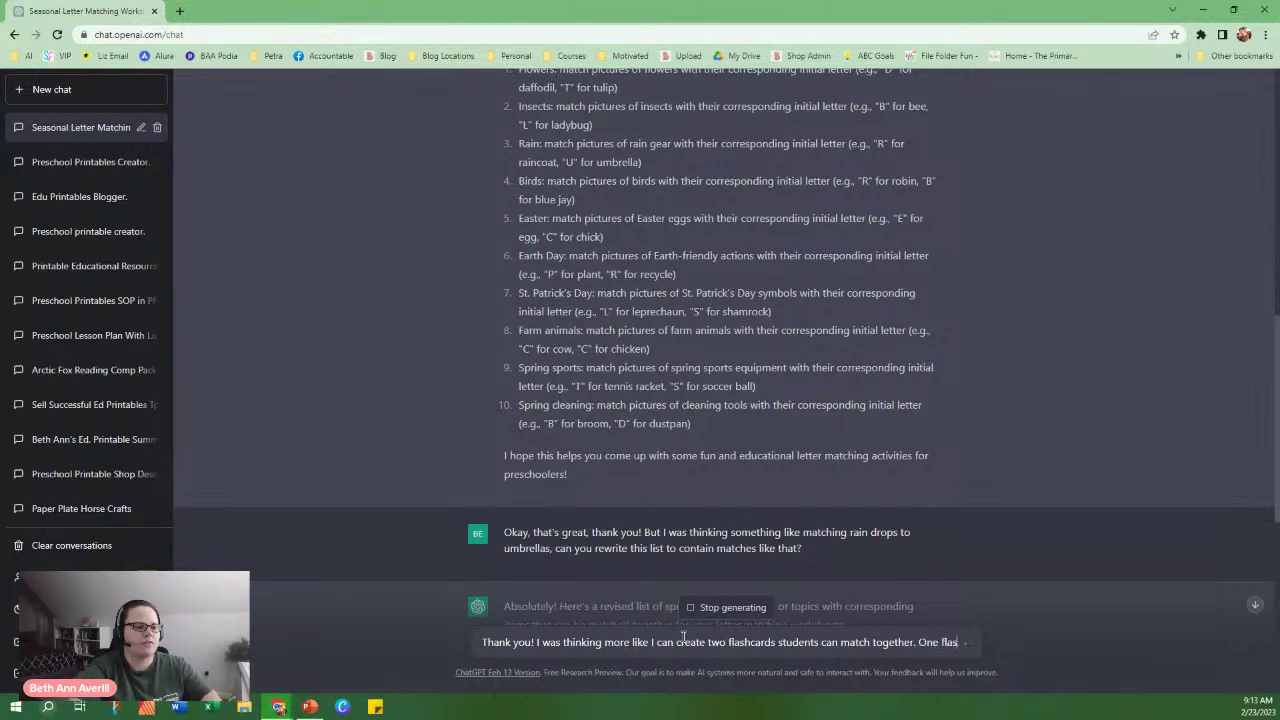
pyautogui.write('hcard would have the')
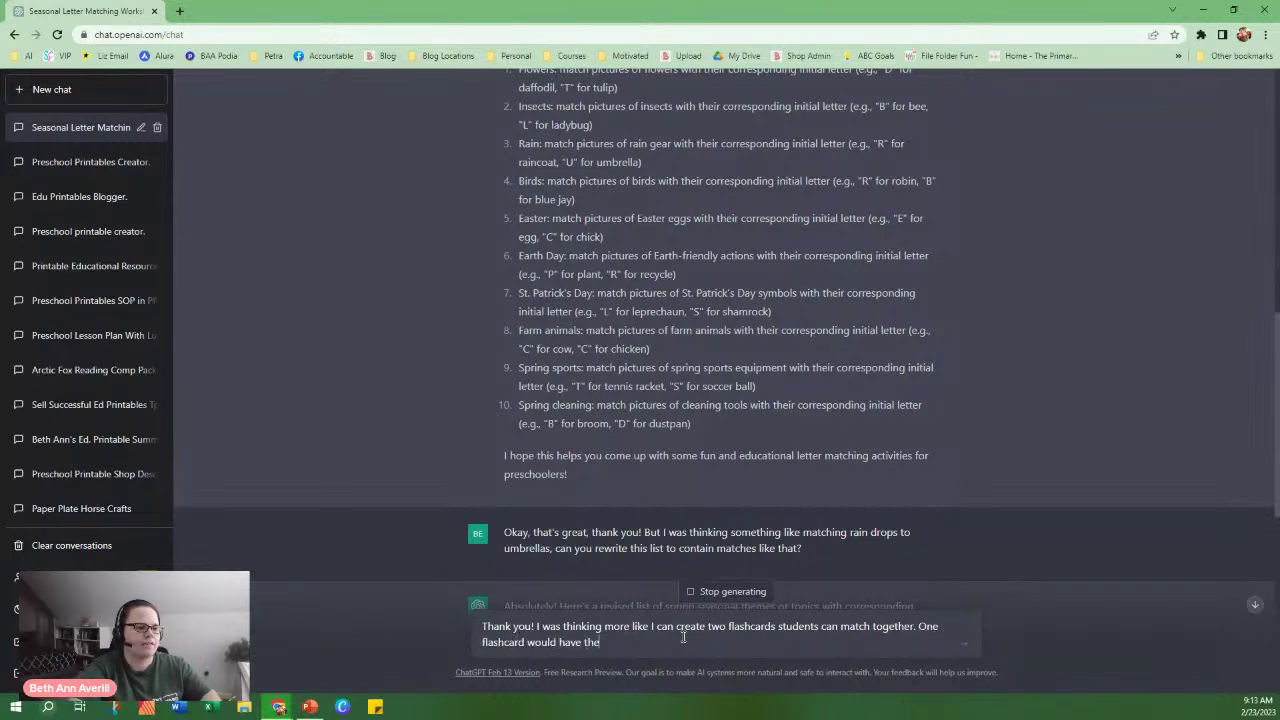
pyautogui.write(' capital letter, the other would have a lowercase letter. Eac')
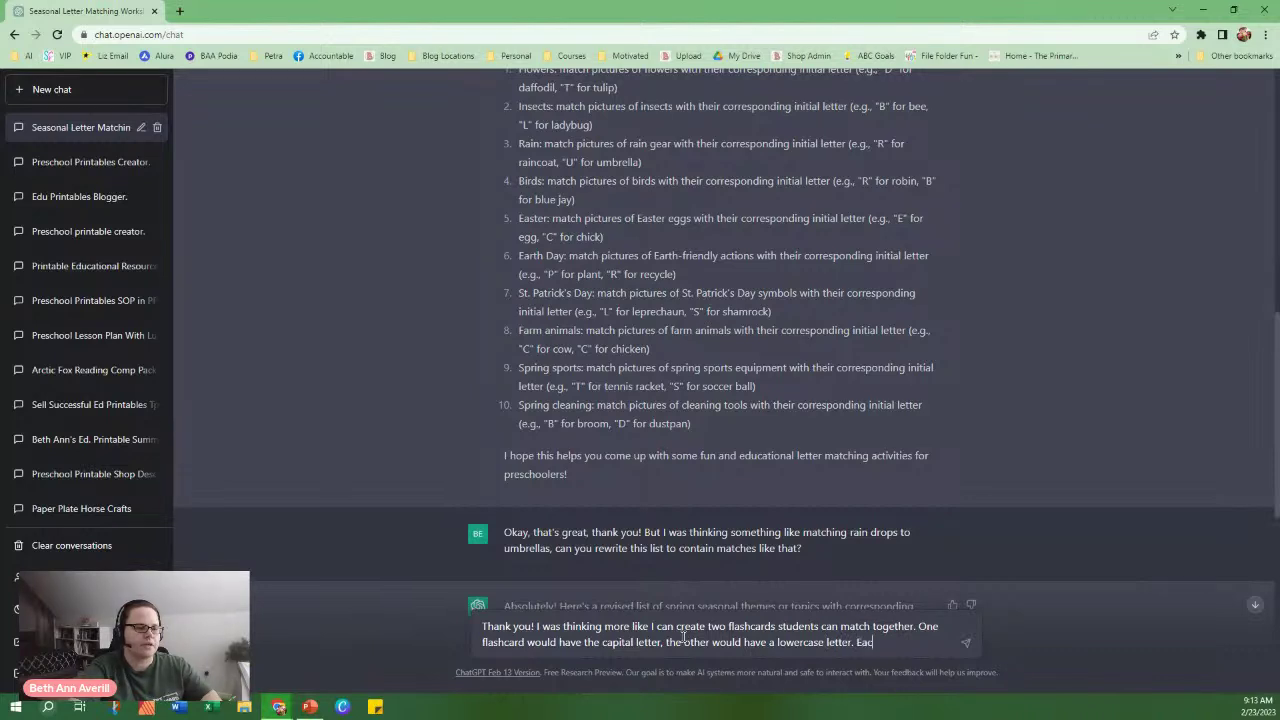
pyautogui.write('h flash')
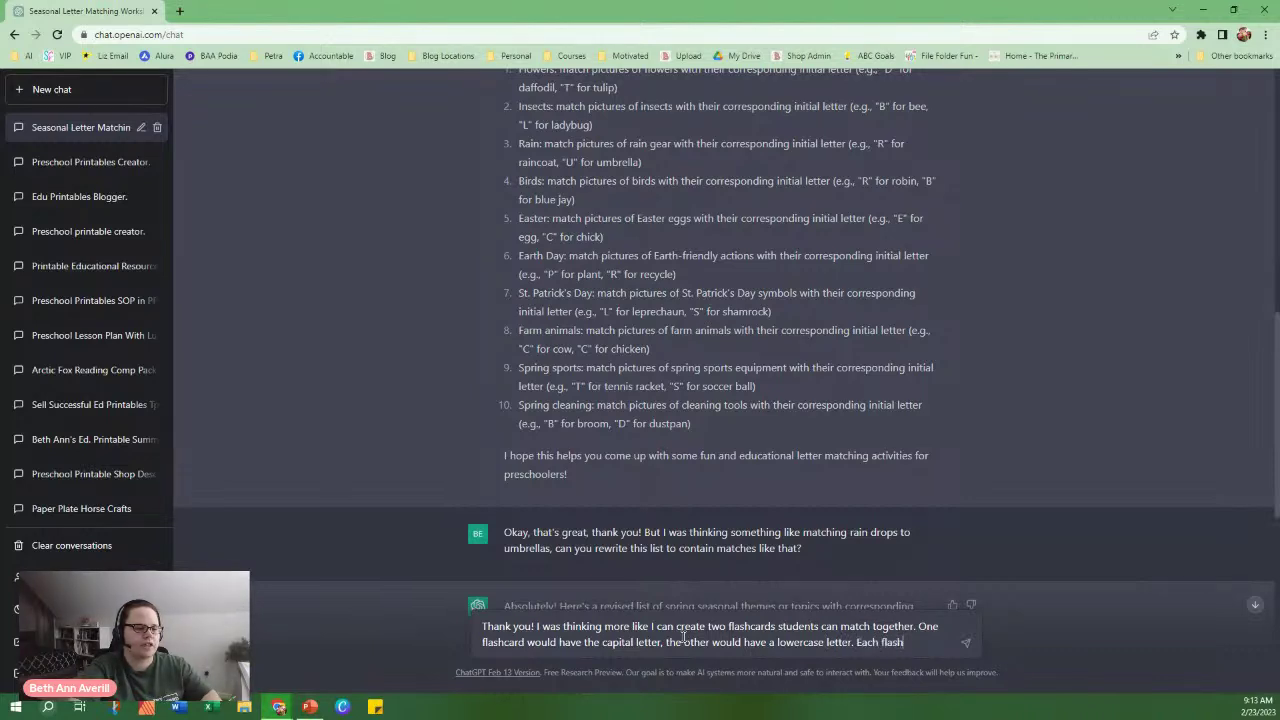
pyautogui.write('card would have a di')
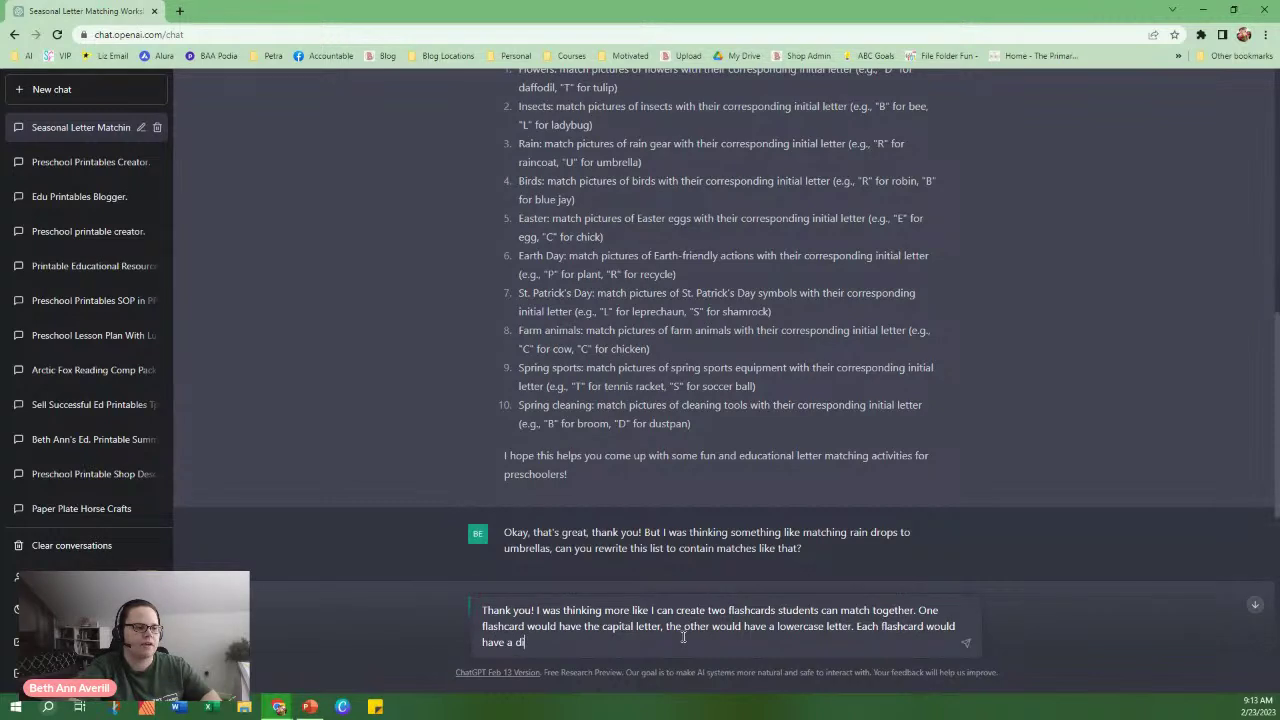
pyautogui.write('fferent picture')
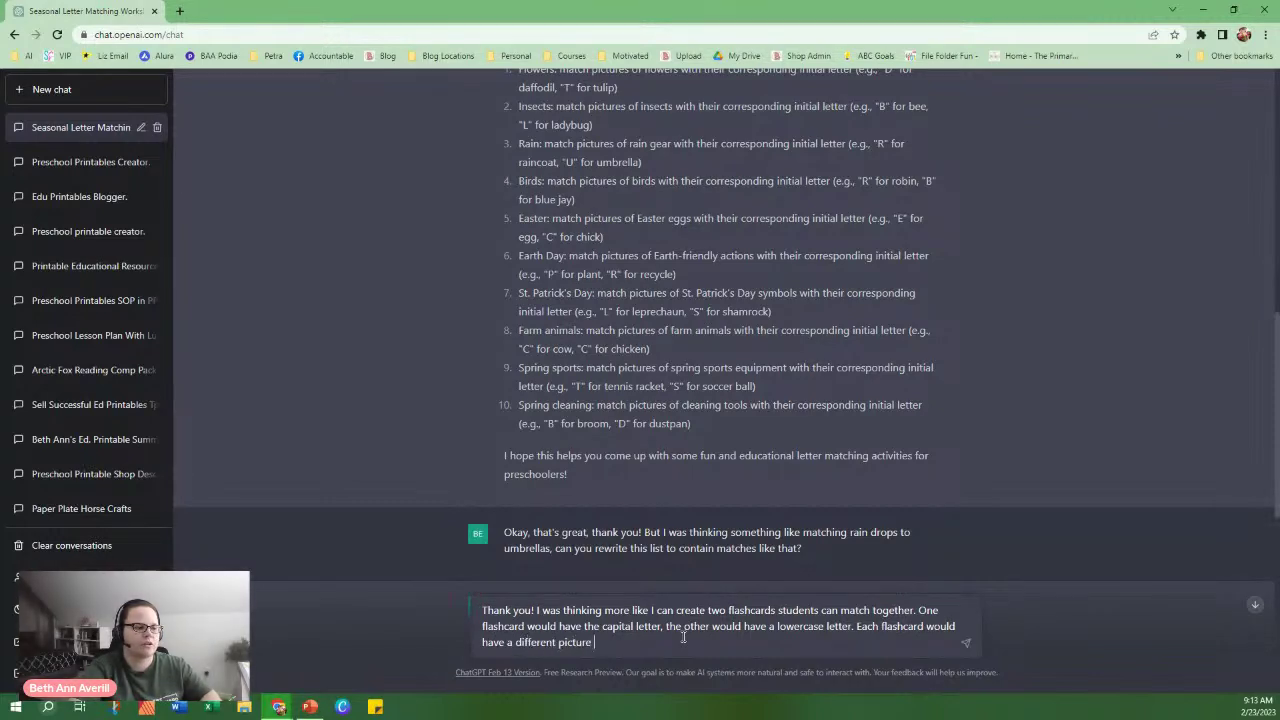
pyautogui.press('BackSpace')
pyautogui.press('BackSpace')
pyautogui.press('BackSpace')
pyautogui.press('BackSpace')
pyautogui.press('BackSpace')
pyautogui.press('BackSpace')
pyautogui.press('BackSpace')
pyautogui.press('BackSpace')
pyautogui.press('BackSpace')
pyautogui.press('BackSpace')
pyautogui.press('BackSpace')
pyautogui.press('BackSpace')
pyautogui.press('BackSpace')
pyautogui.press('BackSpace')
pyautogui.press('BackSpace')
pyautogui.press('BackSpace')
pyautogui.press('BackSpace')
pyautogui.press('BackSpace')
pyautogui.press('BackSpace')
pyautogui.press('BackSpace')
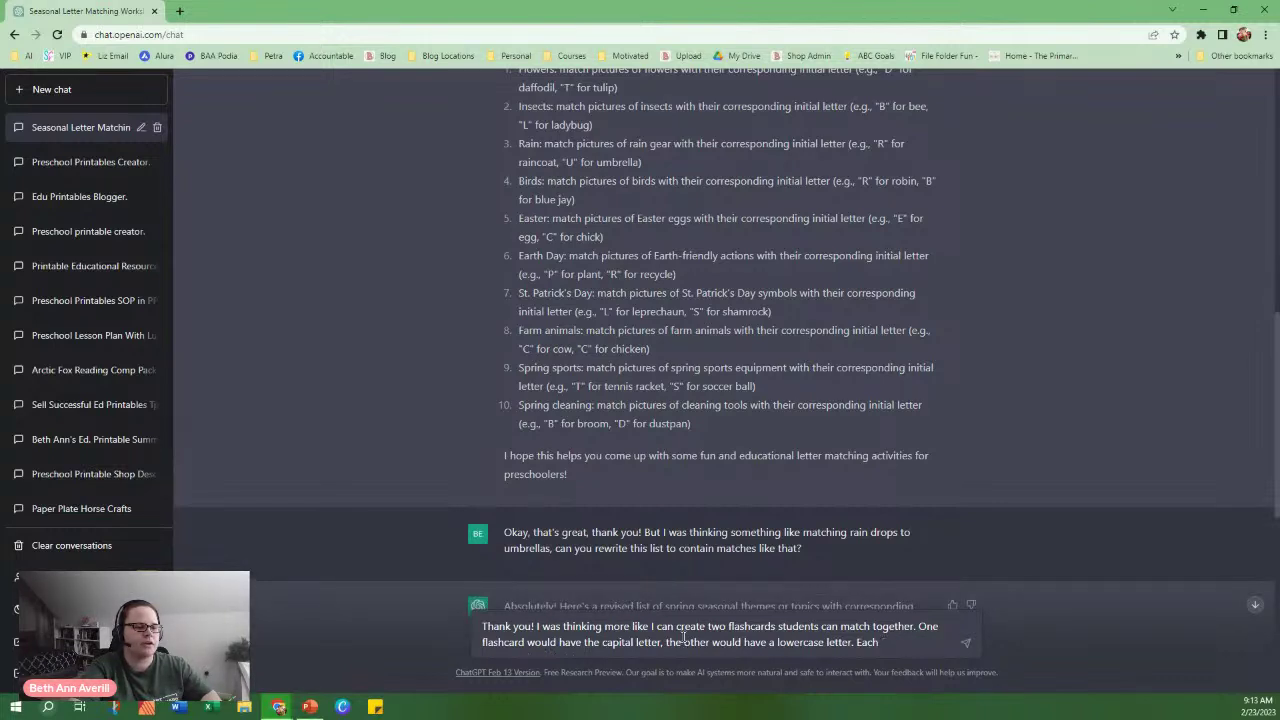
pyautogui.press('BackSpace')
pyautogui.press('BackSpace')
pyautogui.press('BackSpace')
# Finish and send the reply: capital letters as one image, for example rainboots, lowercase letters as another, like raindrops, ending with "Do you understand?".
pyautogui.write("I'd like the")
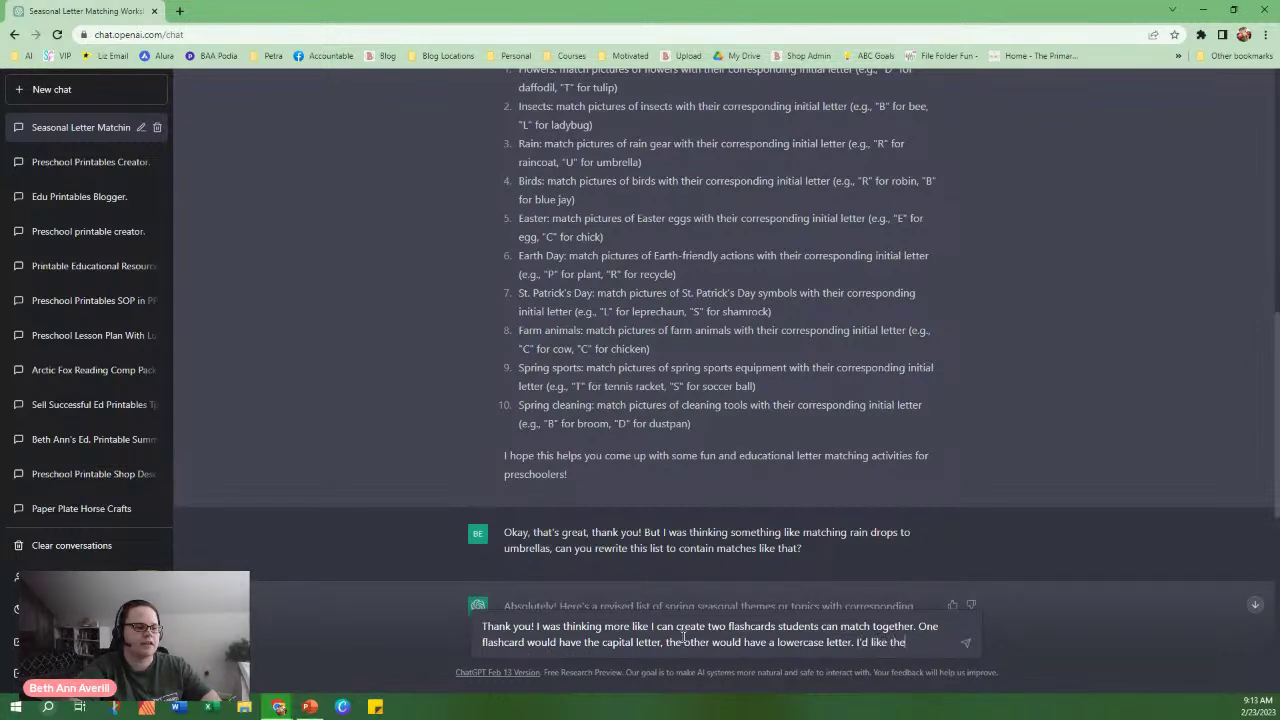
pyautogui.write(' capital lette')
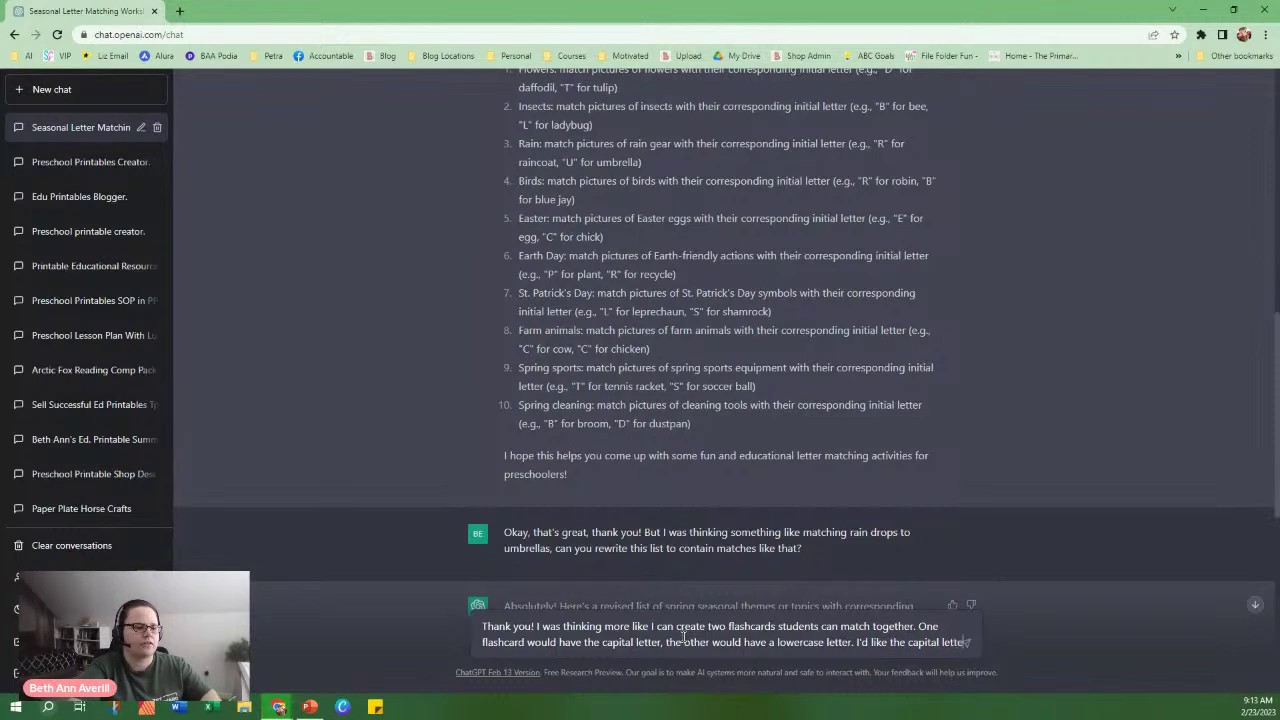
pyautogui.write('rs io be one image, for example rain')
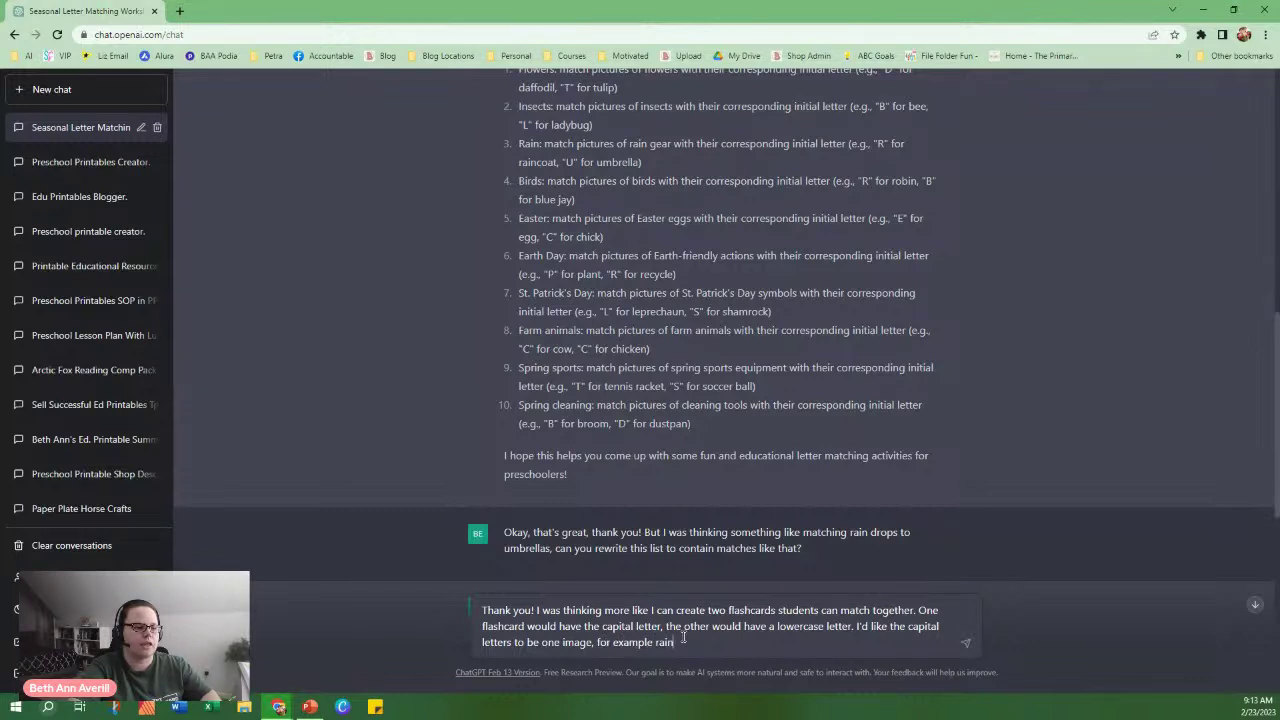
pyautogui.write(' rainboots')
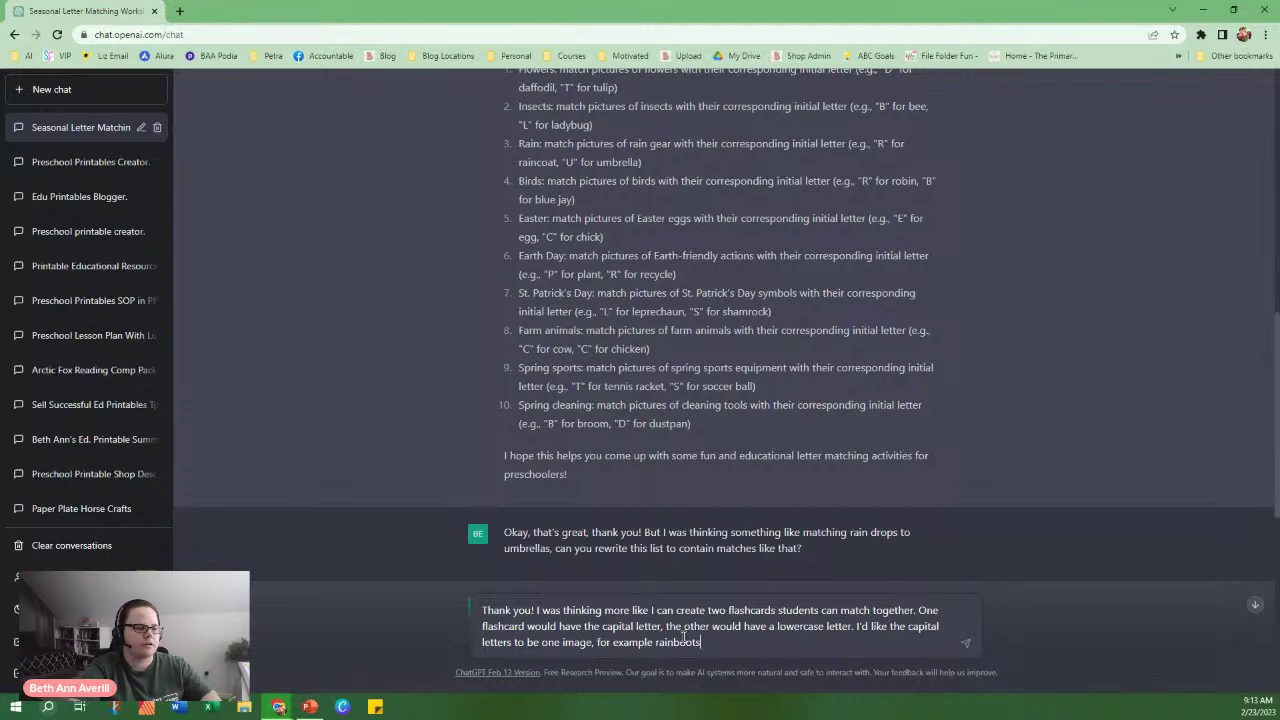
pyautogui.write(', and the other lowercase lett')
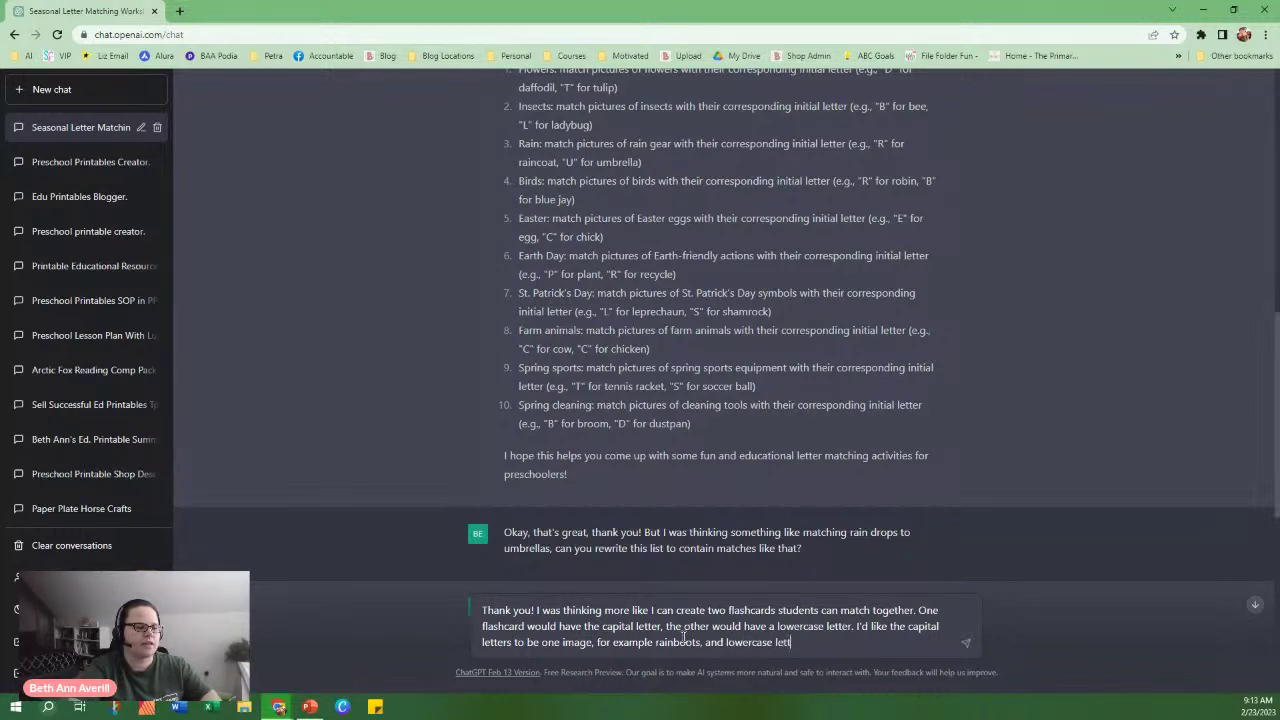
pyautogui.write('ers would have an o')
pyautogui.press('BackSpace')
pyautogui.write('other image, like')
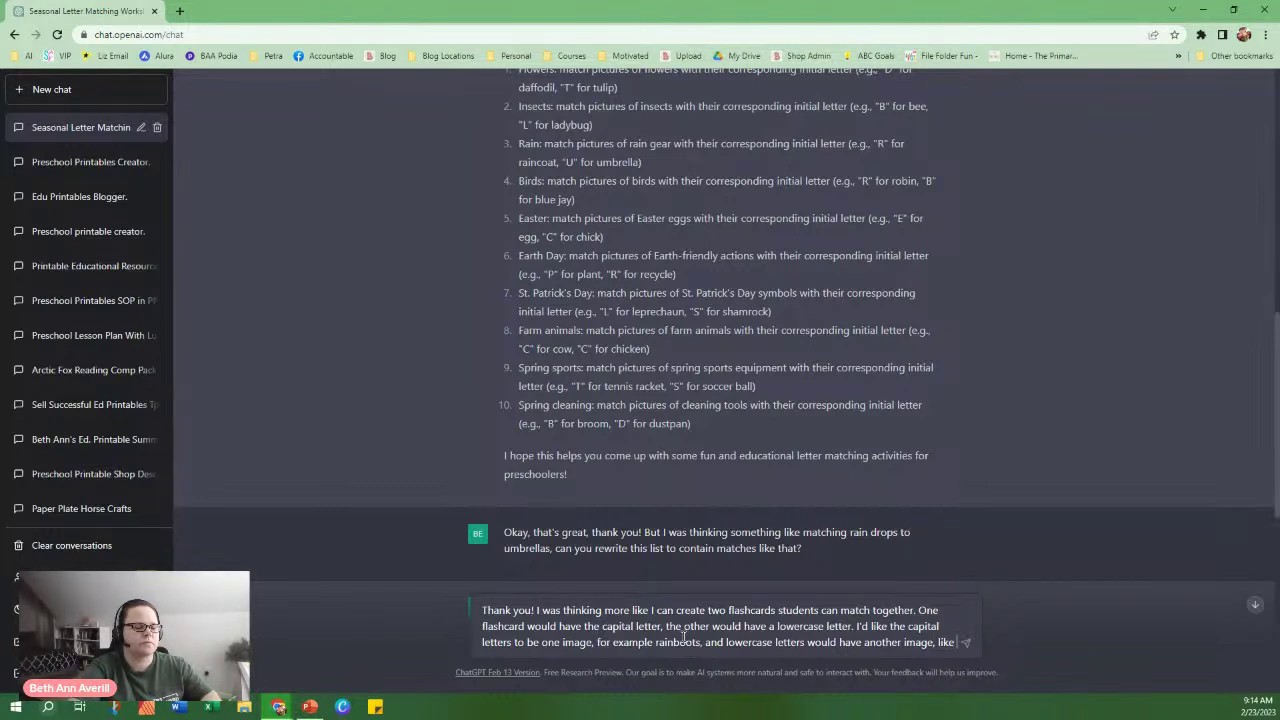
pyautogui.write(' raind')
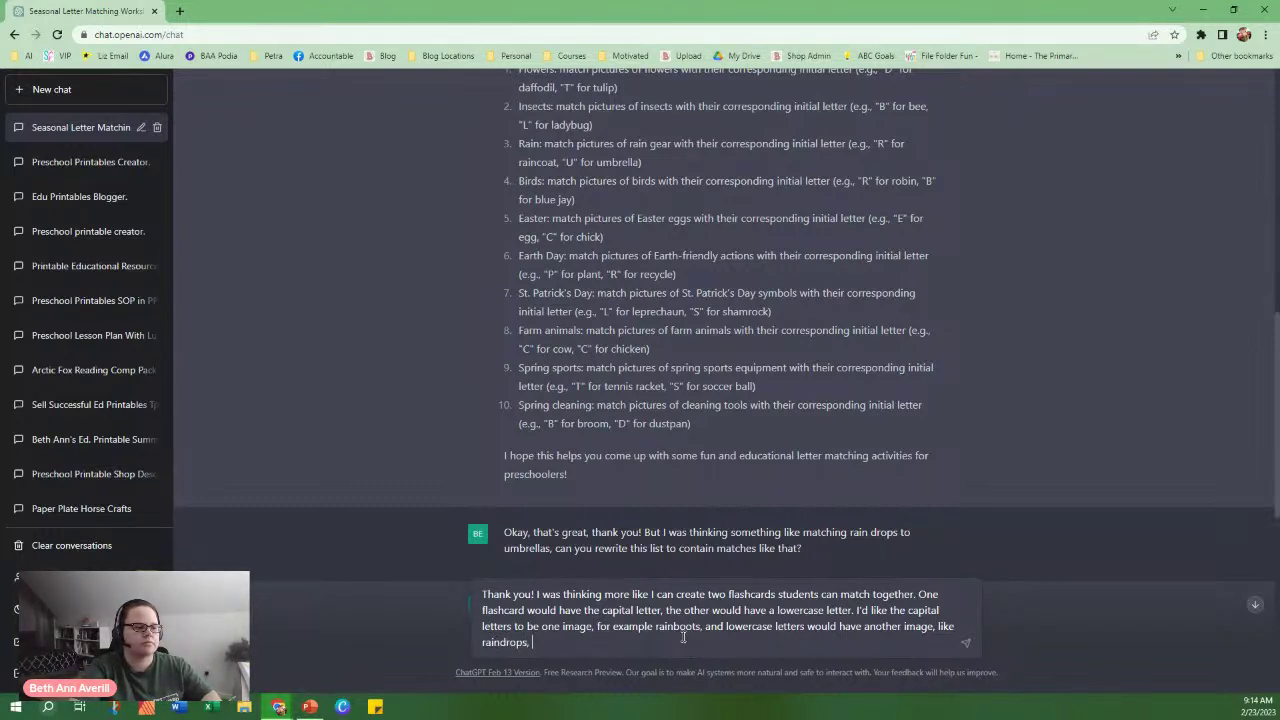
pyautogui.write('rops. Do you understand?')
pyautogui.press('Return')
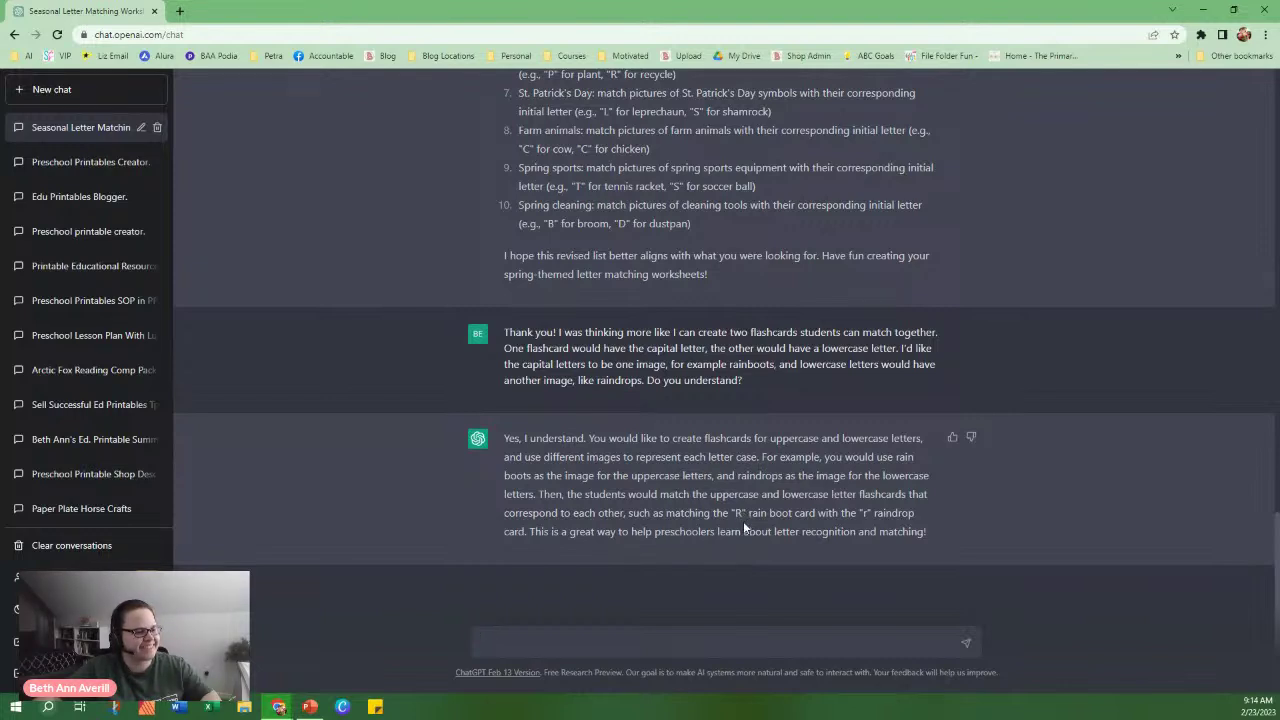
pyautogui.moveTo(604, 494); pyautogui.dragTo(873, 531)
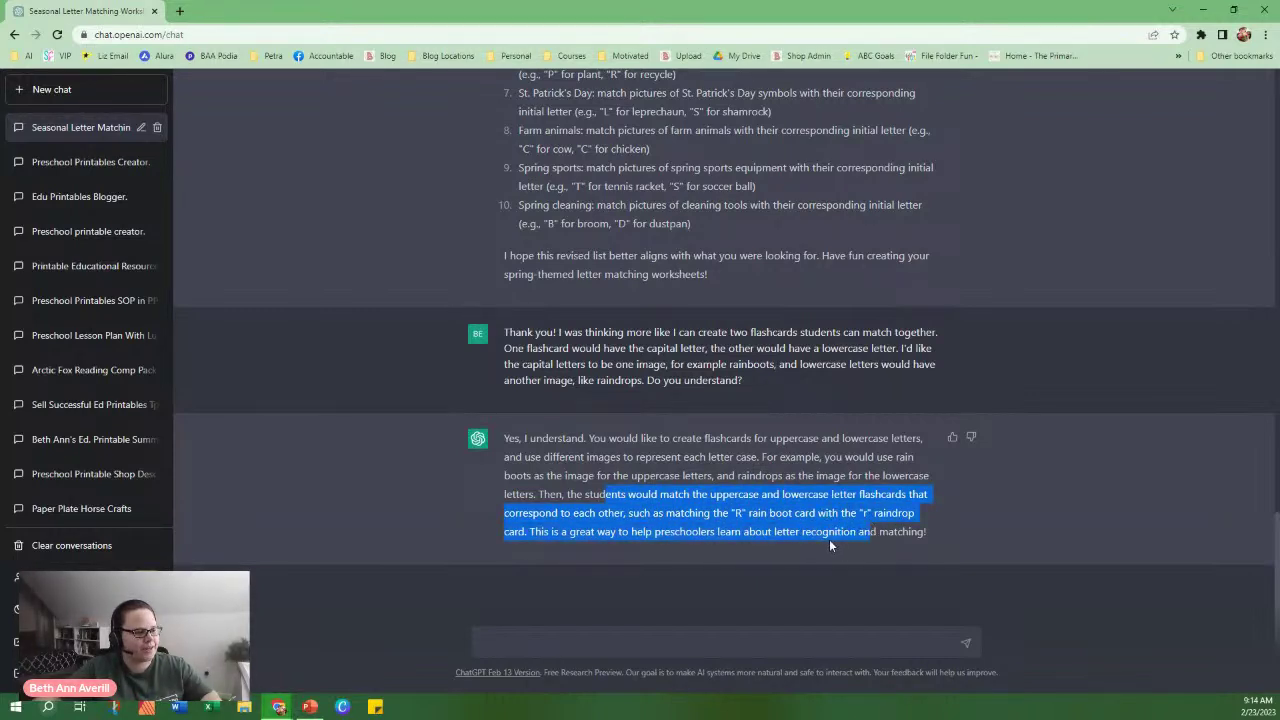
pyautogui.click(720, 532)
pyautogui.moveTo(570, 532); pyautogui.dragTo(890, 532)
# Send "Thanks! Just to be clear, they would also match the 'Y' rain boot with the 'y' raindrop, do you understand?".
pyautogui.click(643, 599)
pyautogui.write('Thanks!')
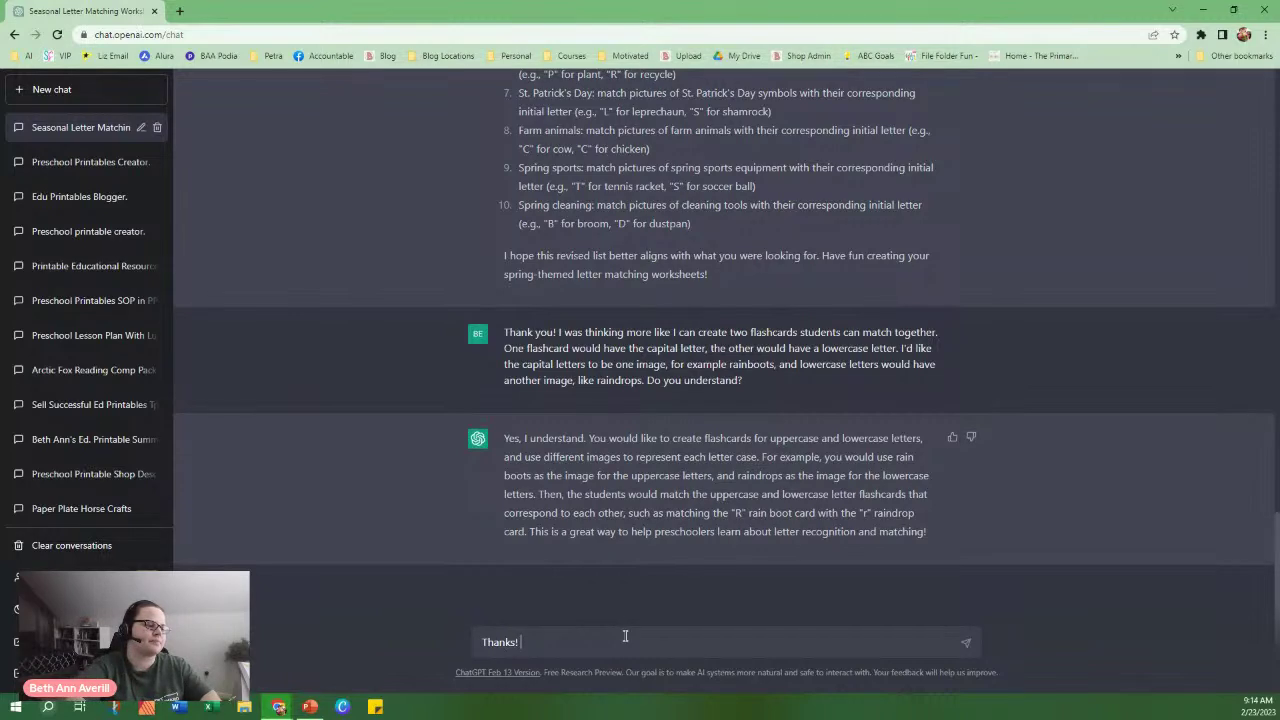
pyautogui.write(' Just to be clear, they would also match')
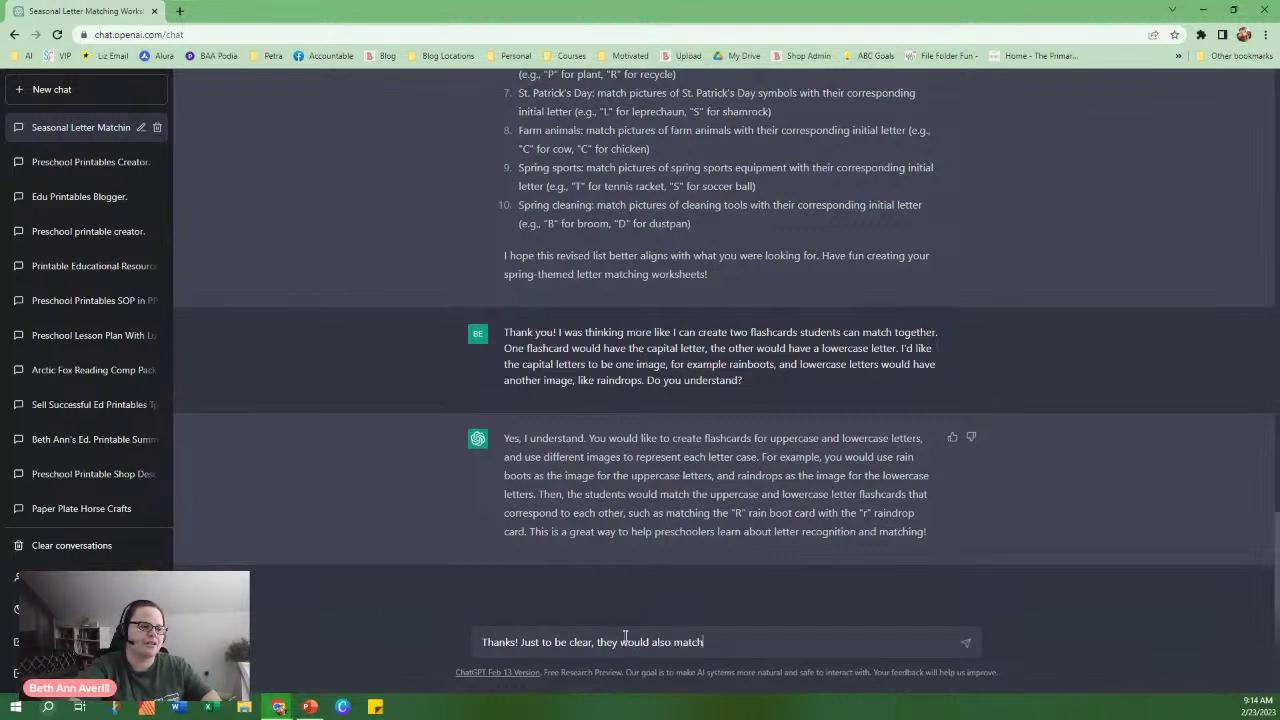
pyautogui.write(' the "')
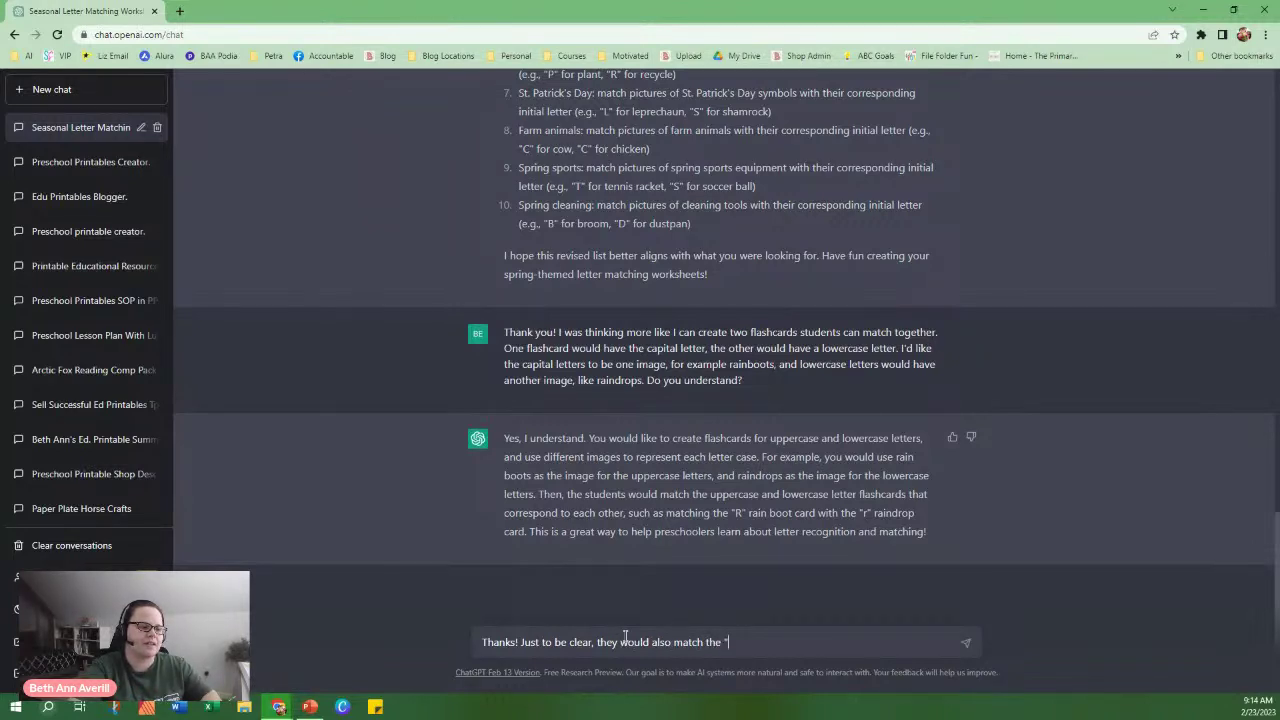
pyautogui.write('B" rai')
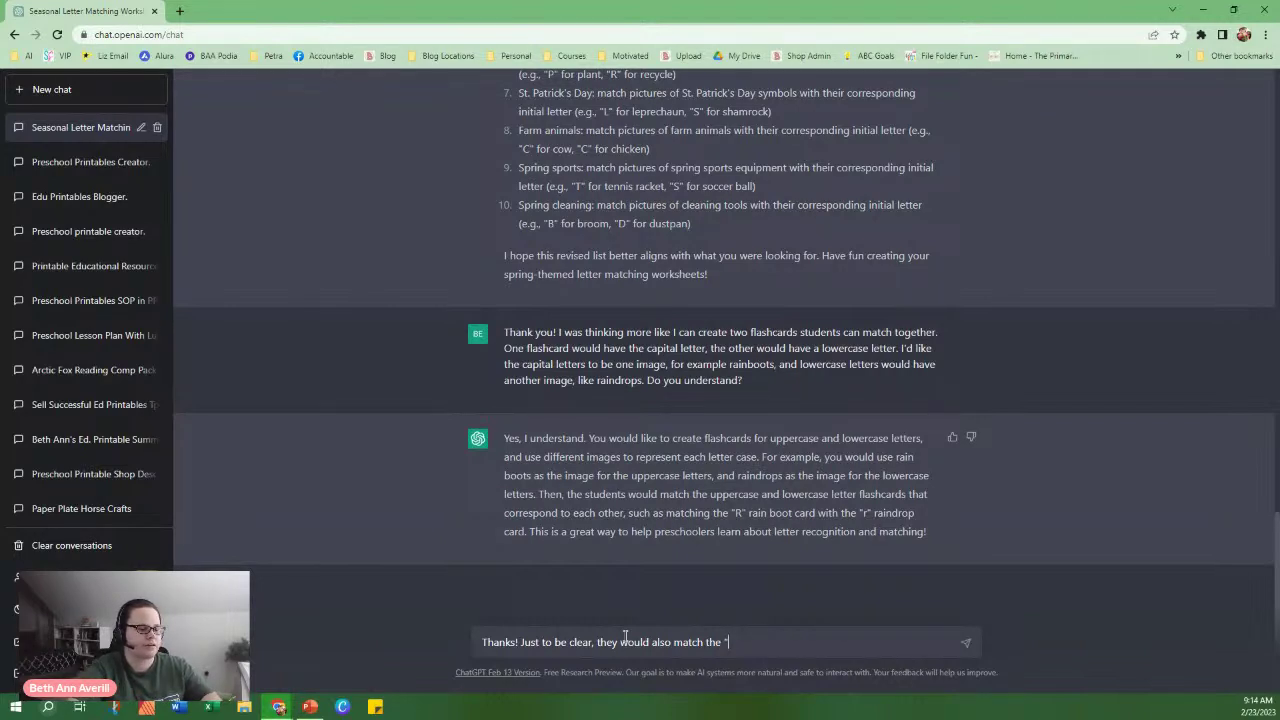
pyautogui.write('ra')
pyautogui.write('in boot with the ')
pyautogui.write('"Y')
pyautogui.write('" raindrop, do yo')
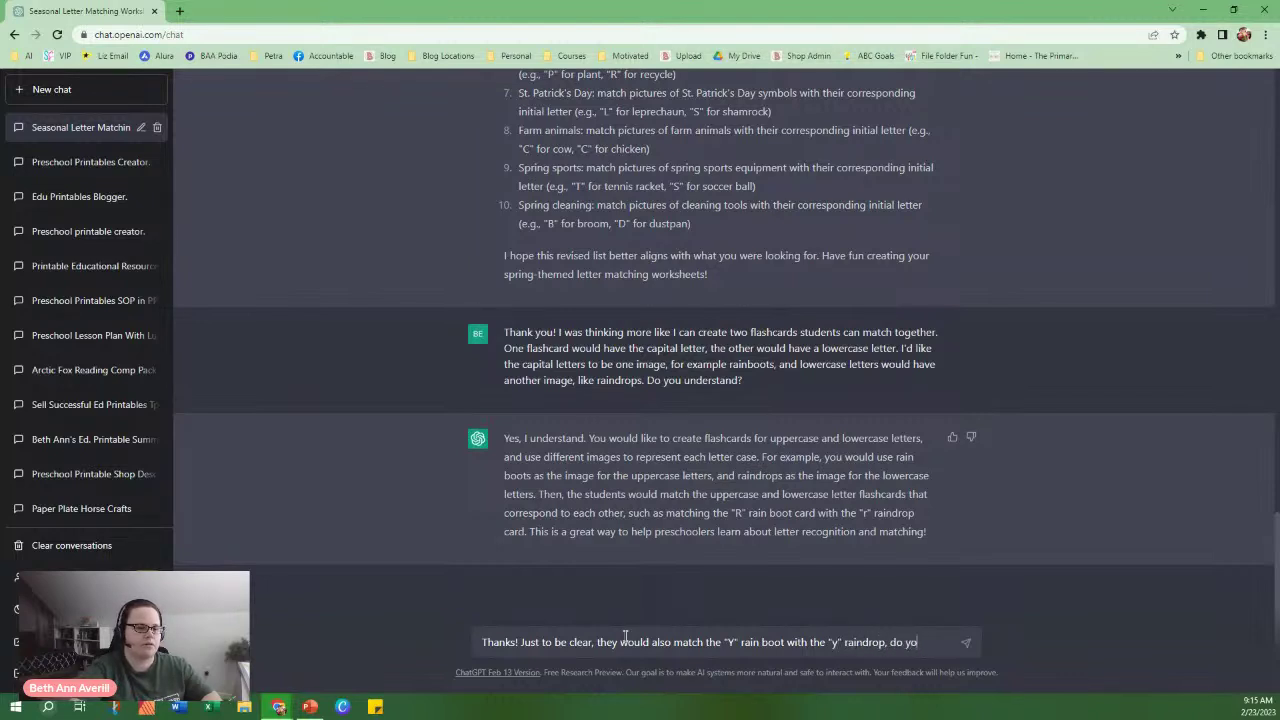
pyautogui.write('u understand?')
pyautogui.press('Return')
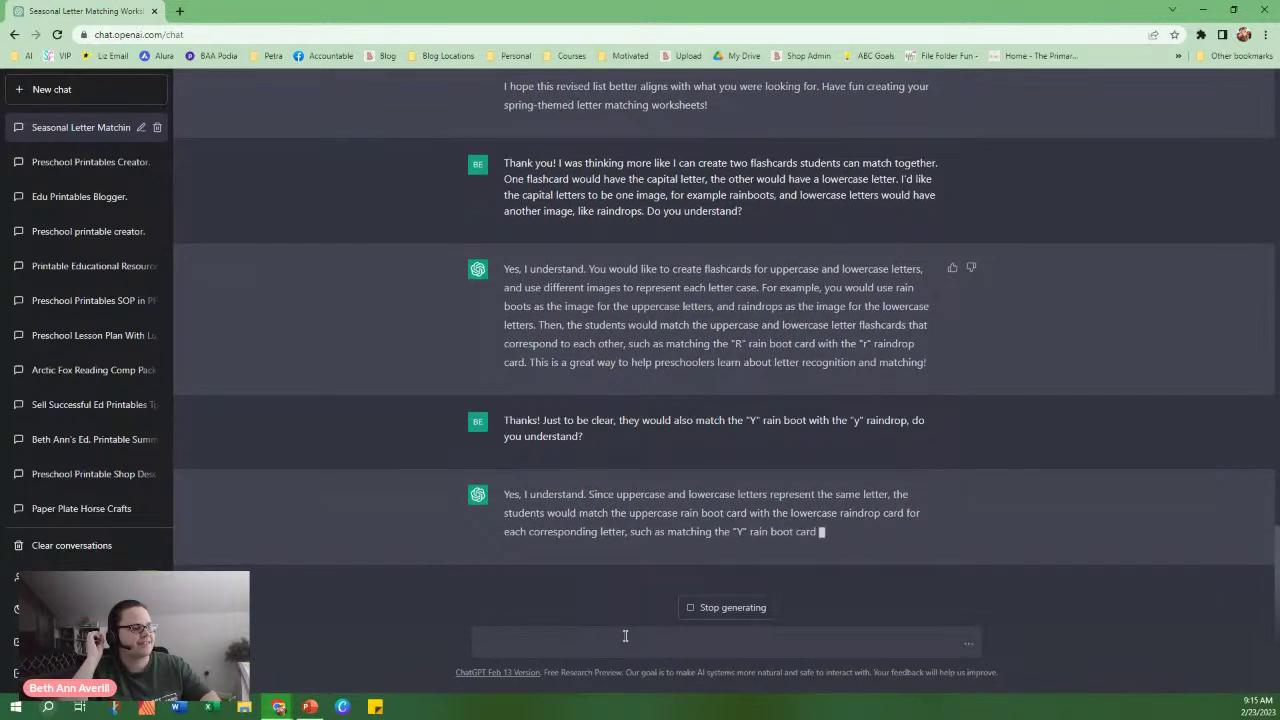
# Send a message asking for ten ideas for spring themed images for the capital letters and something that goes with them for the lowercase letters.
pyautogui.write('Okay, great! So now, ')
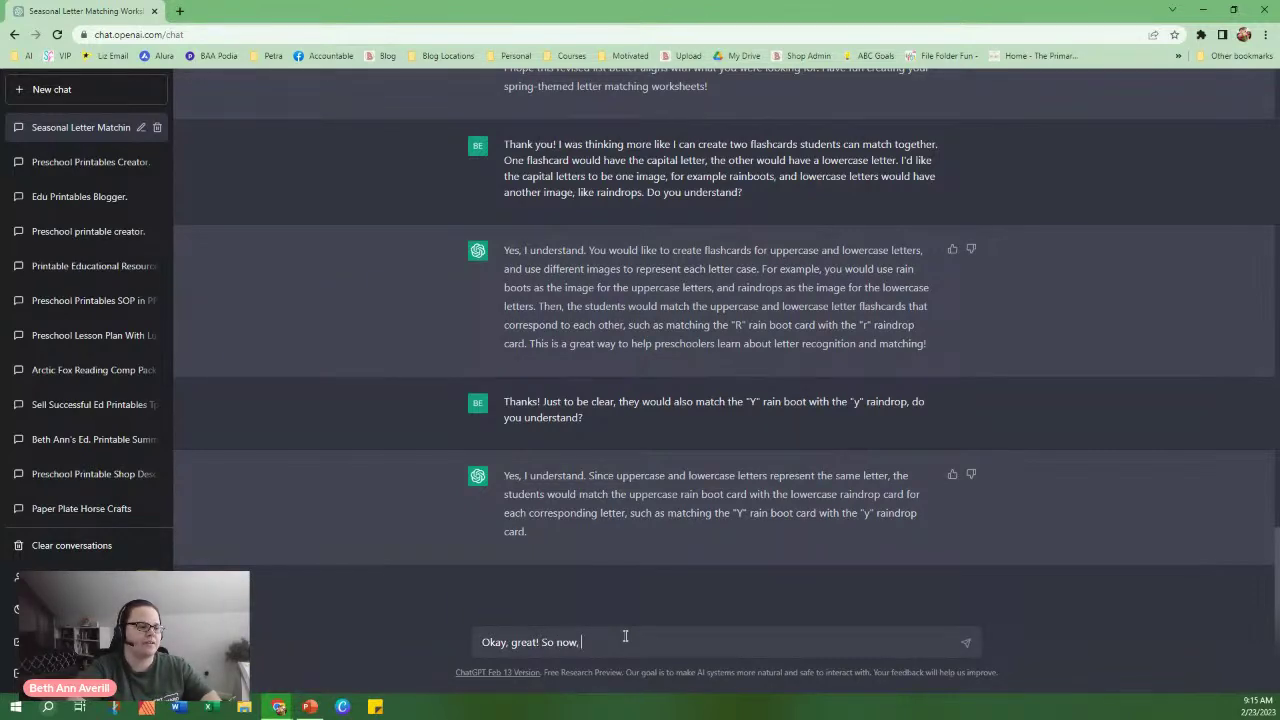
pyautogui.write('can you please give me ten')
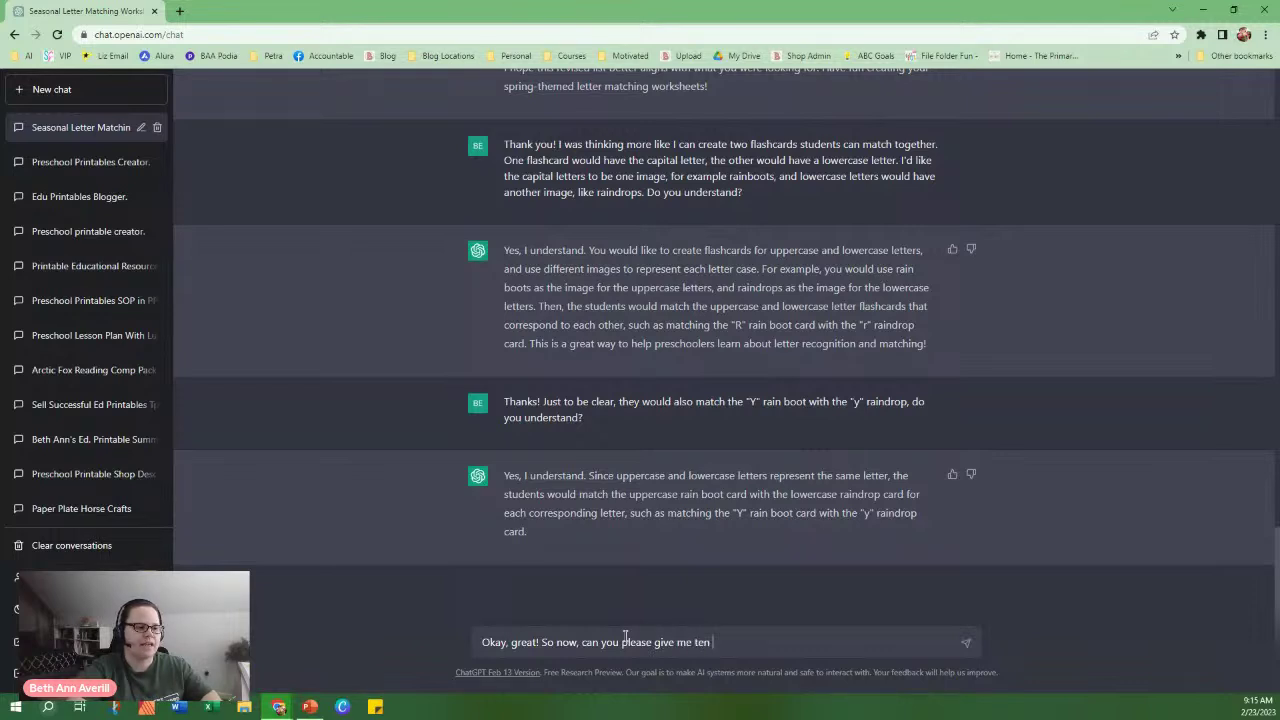
pyautogui.write(' ideas for spring themed images I can use for my up')
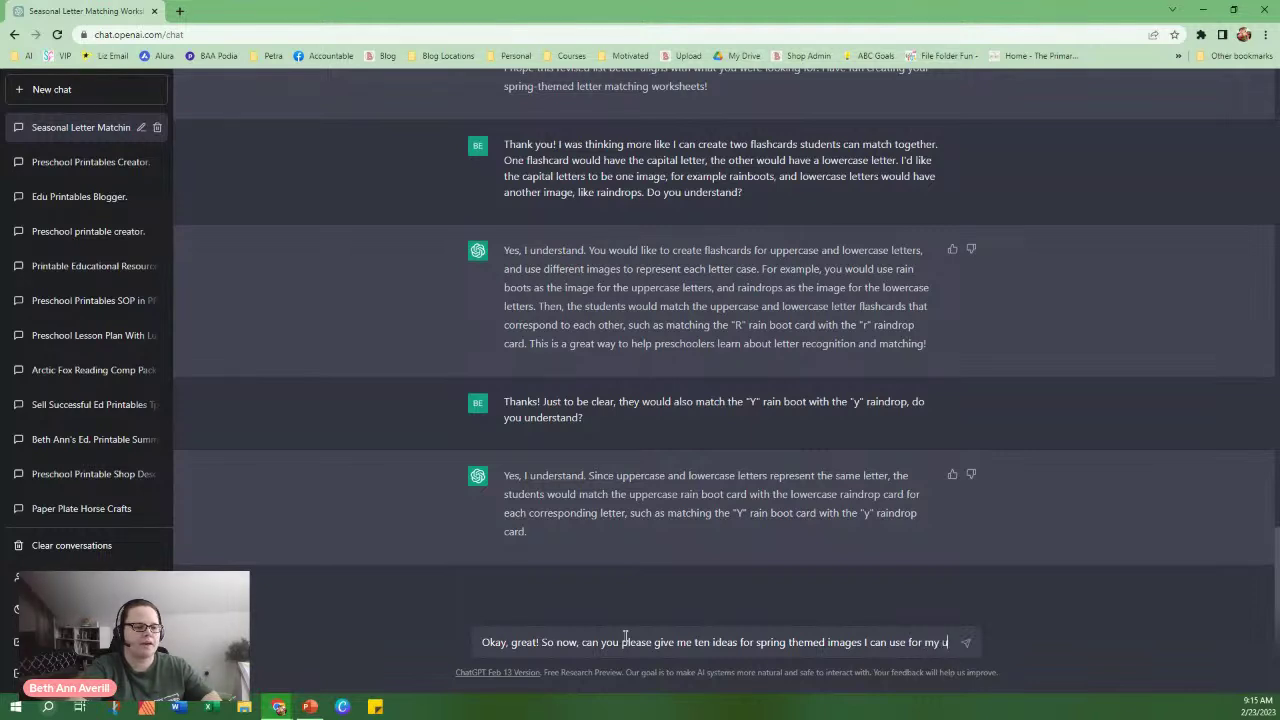
pyautogui.press('BackSpace')
pyautogui.press('BackSpace')
pyautogui.write('capital letts')
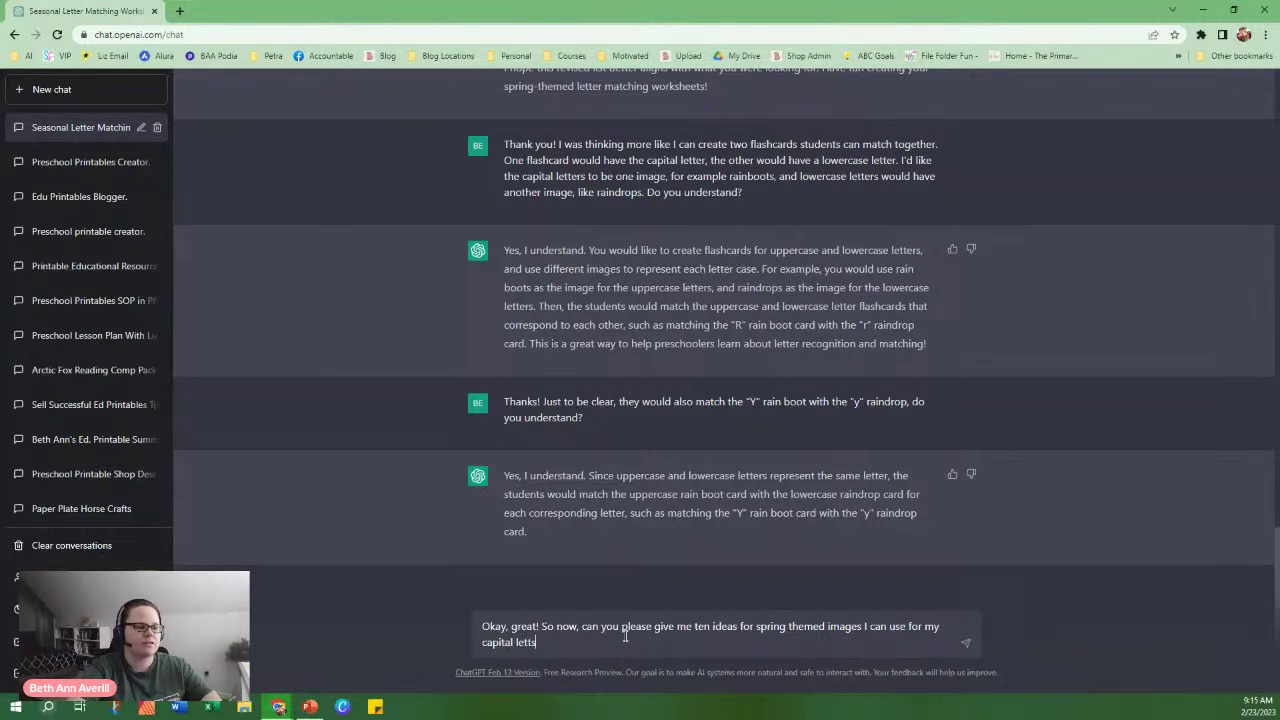
pyautogui.press('BackSpace')
pyautogui.write('ers and ')
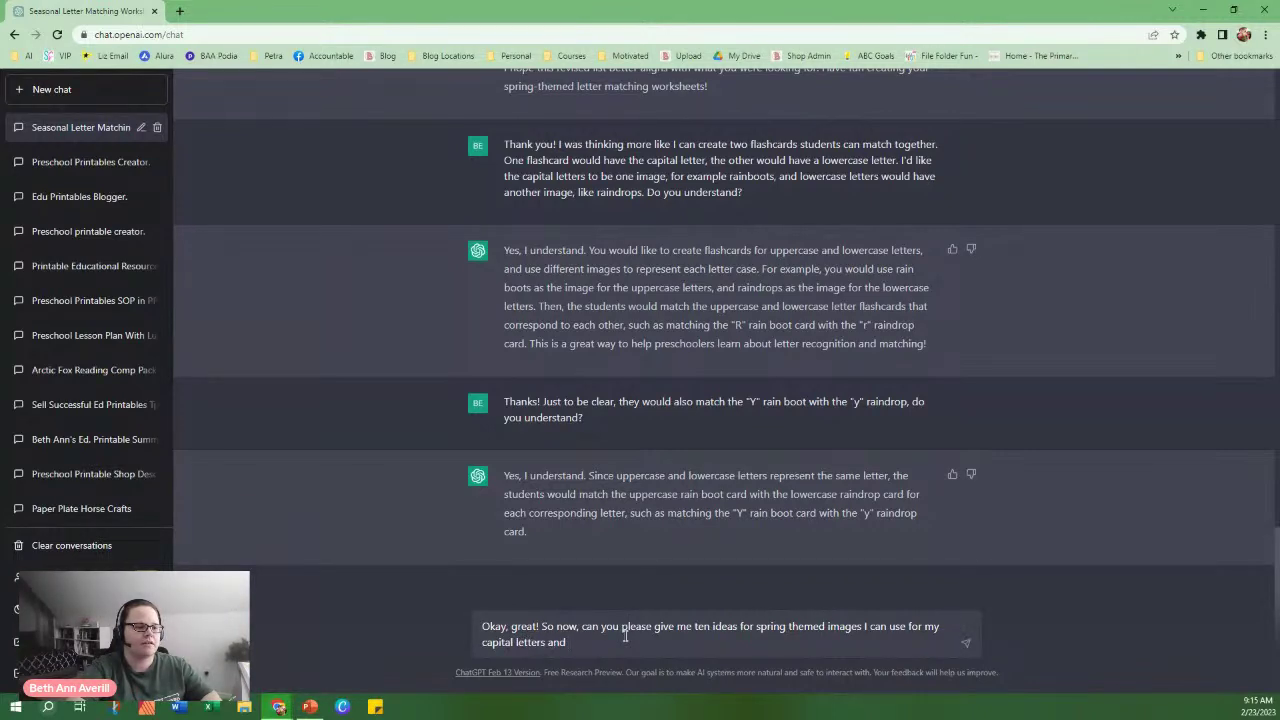
pyautogui.write('somet')
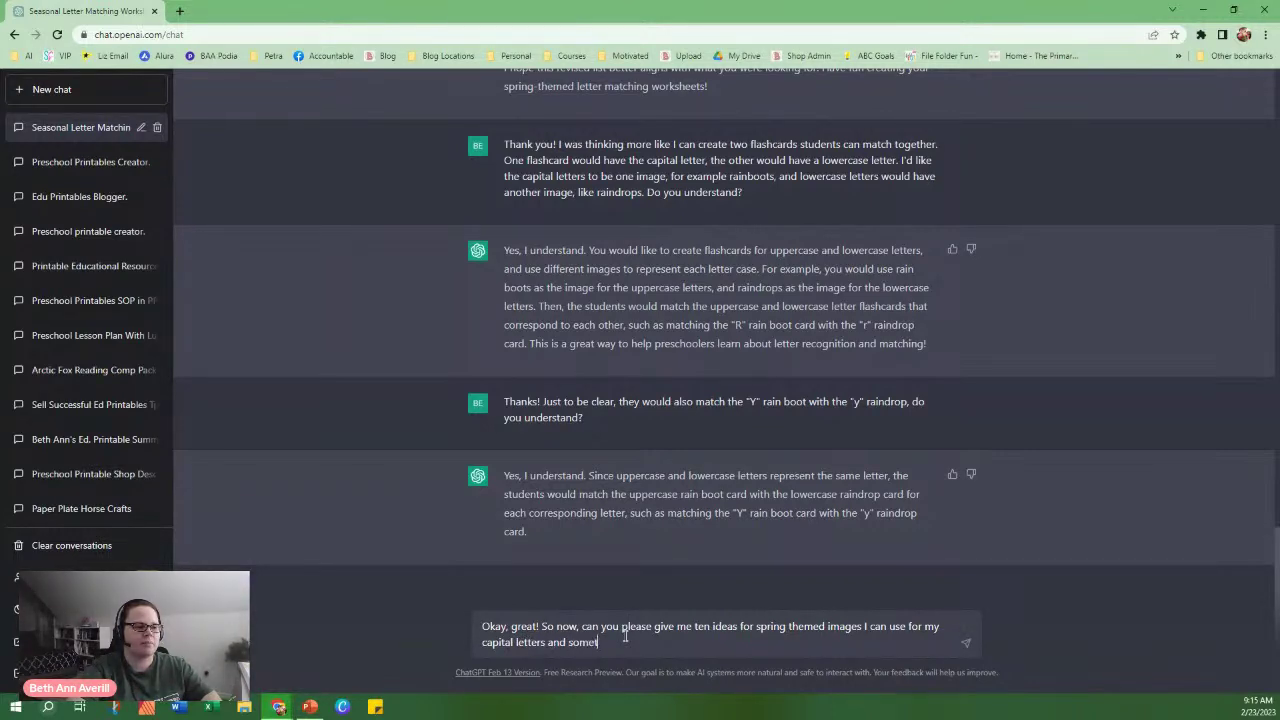
pyautogui.write('hing that goes wi')
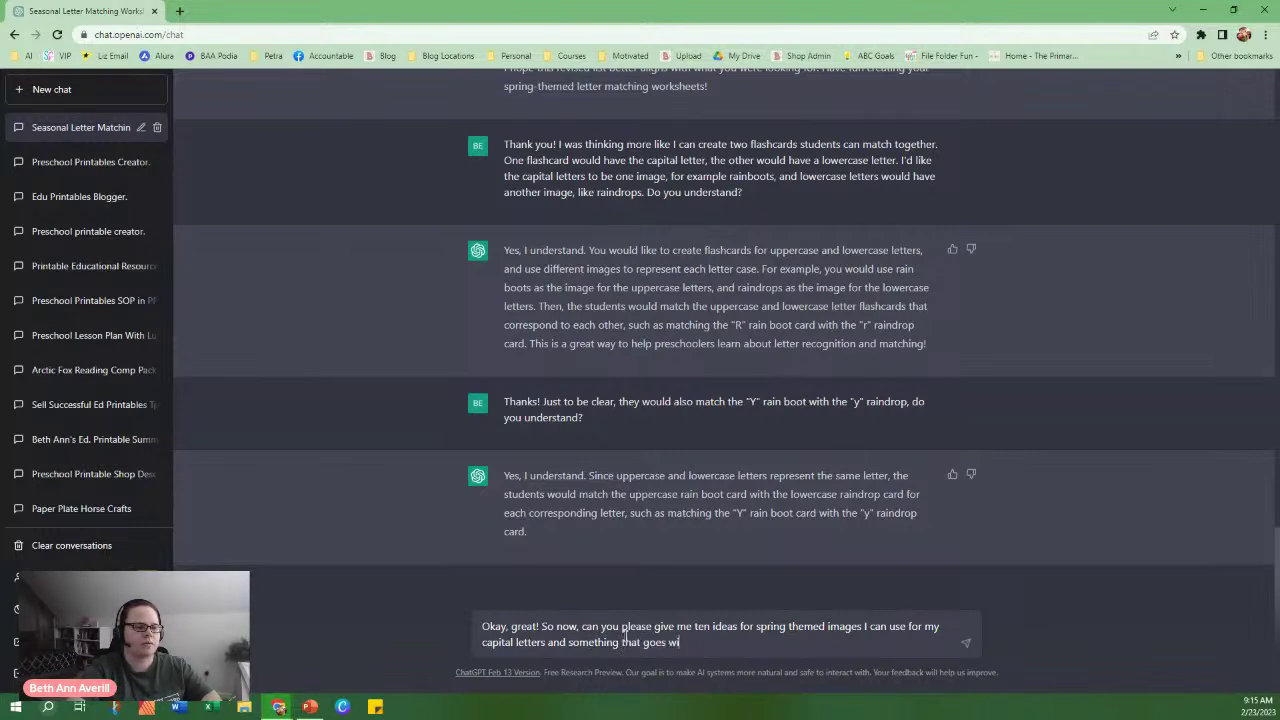
pyautogui.write('th them for the lowercase letters.')
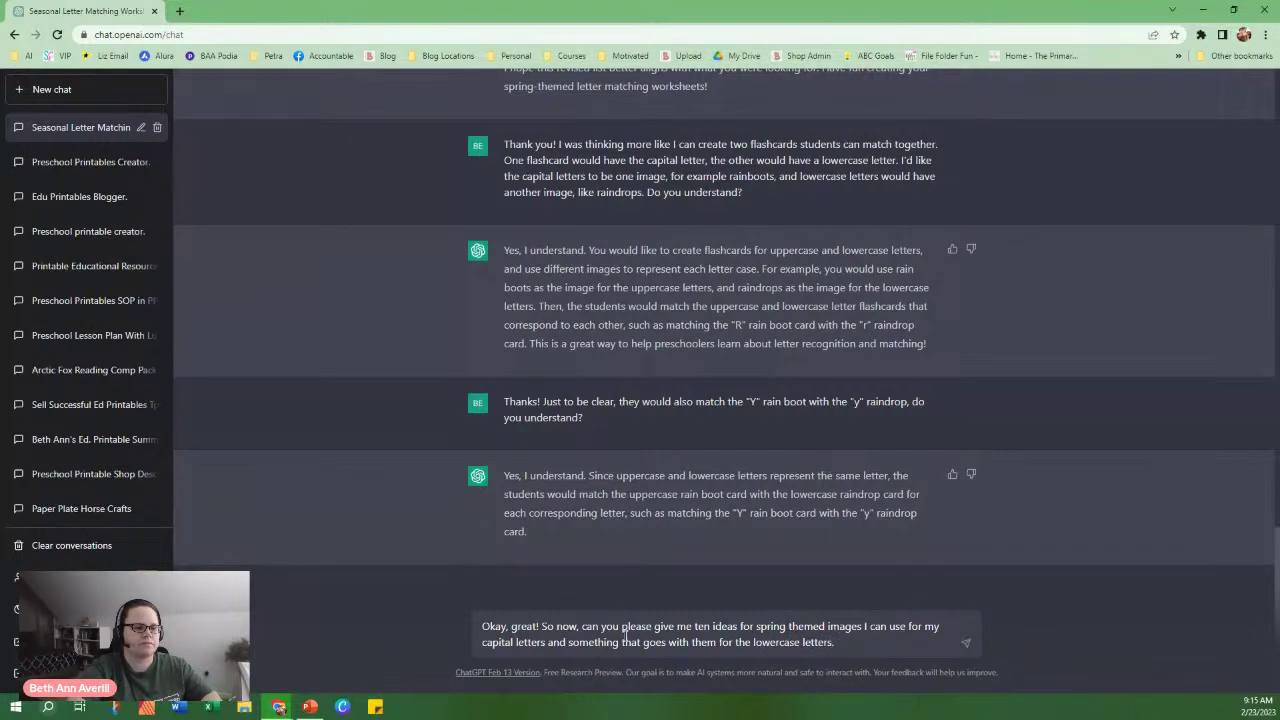
pyautogui.press('Return')
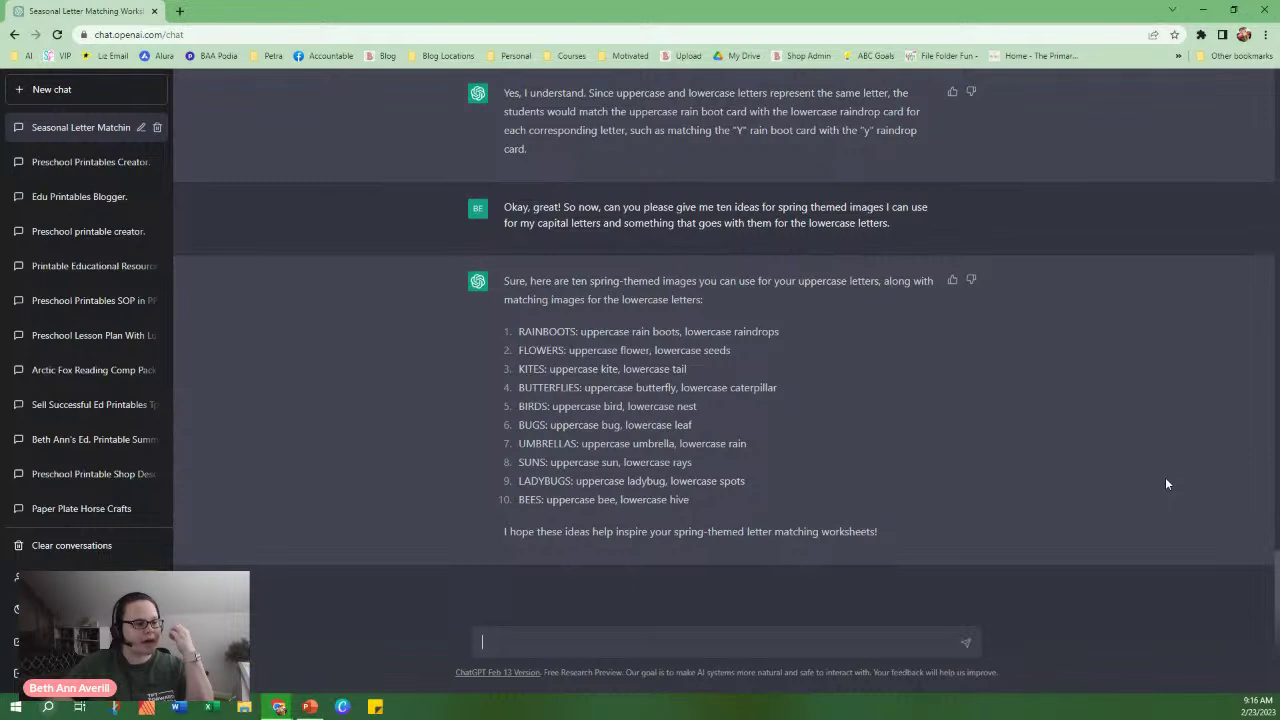
# Send the message "Thank you! Can you give me 10 more ideas? These are great!".
pyautogui.write('Tha')
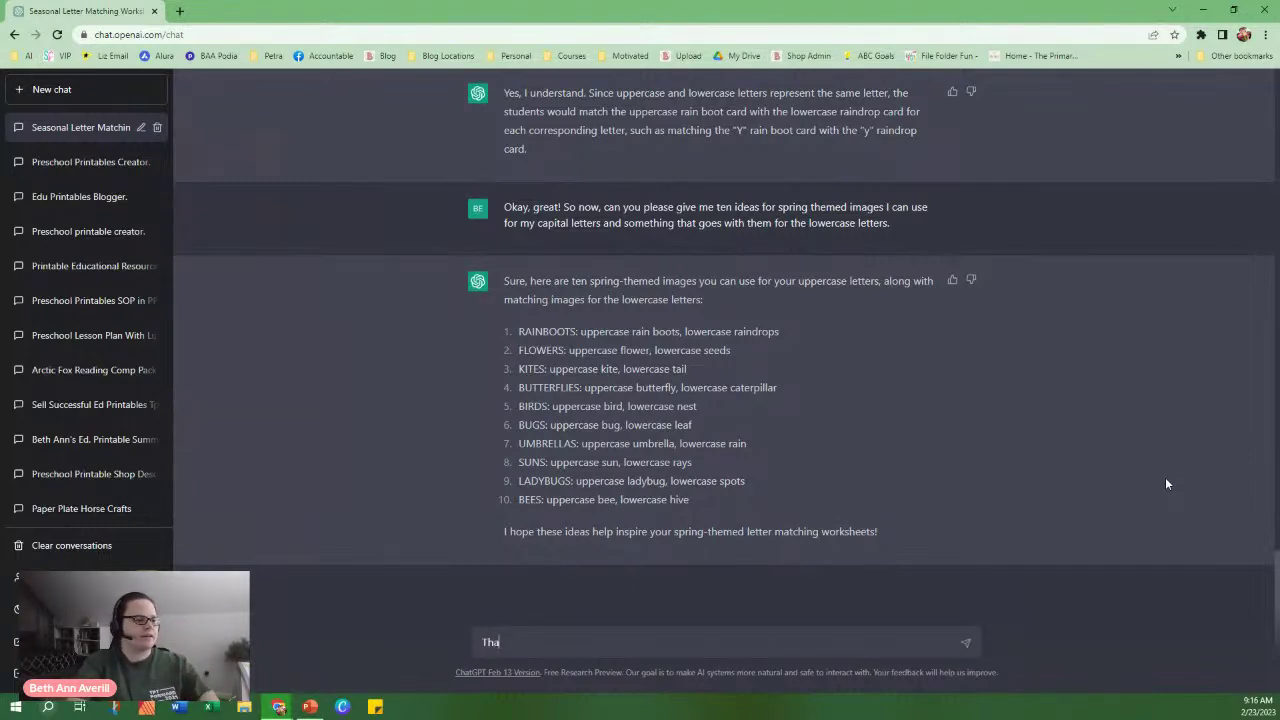
pyautogui.write('nk you! Can ')
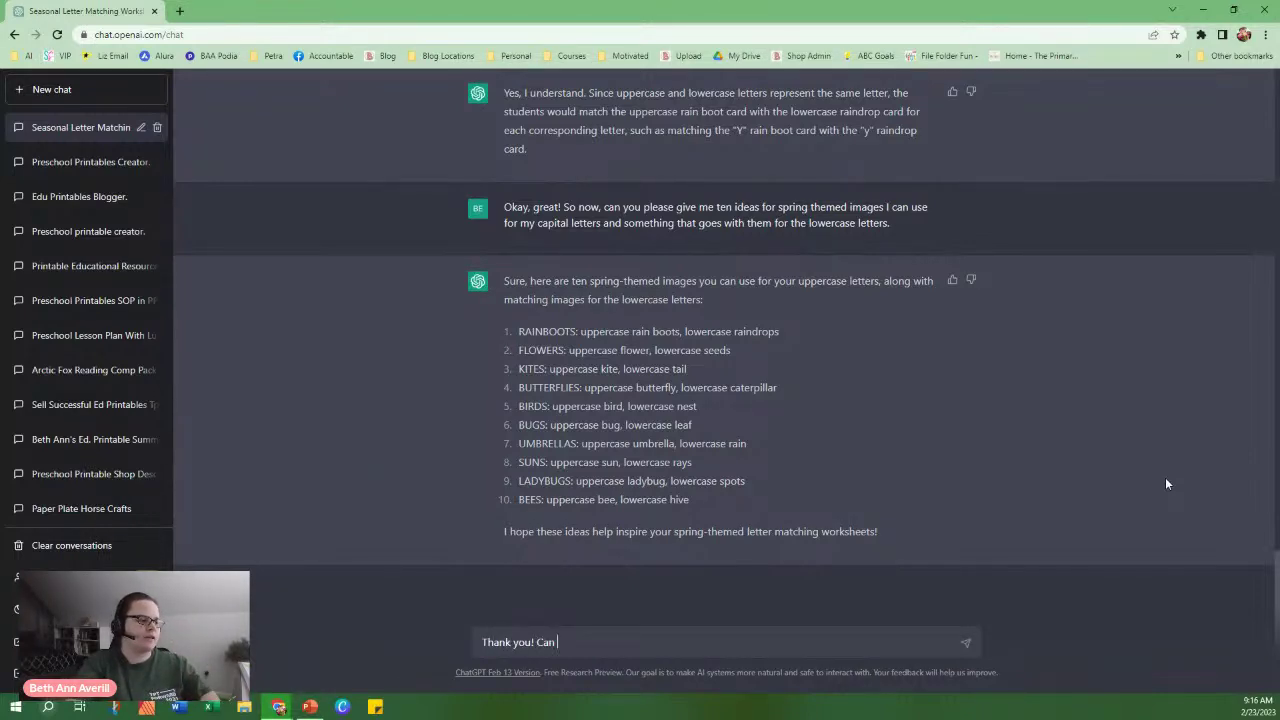
pyautogui.write('you give me 10')
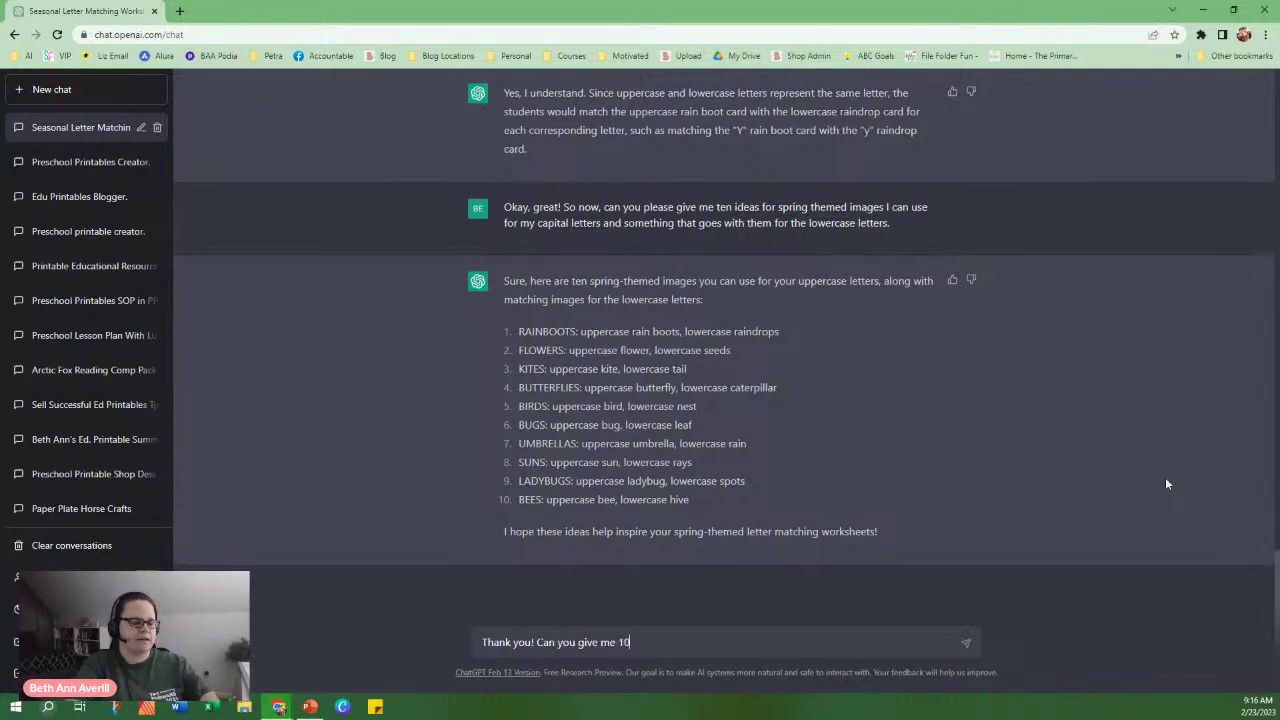
pyautogui.write(' more ideas? These are great!')
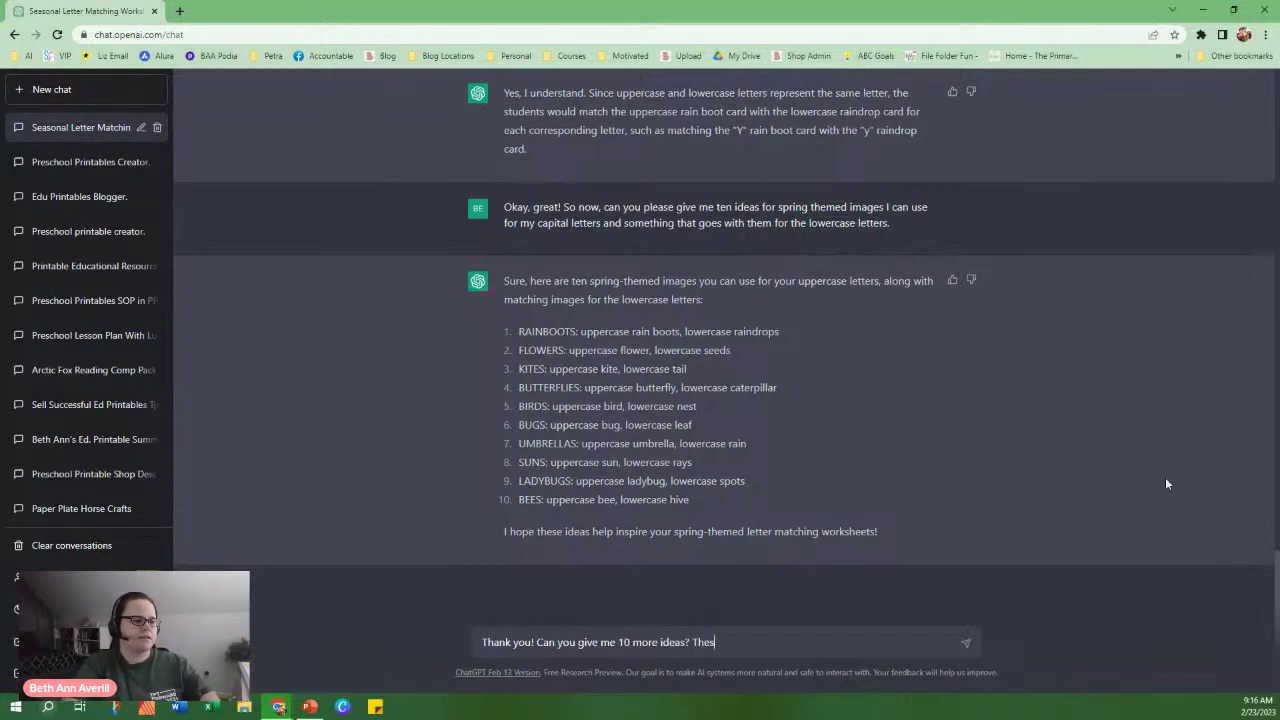
pyautogui.press('Return')
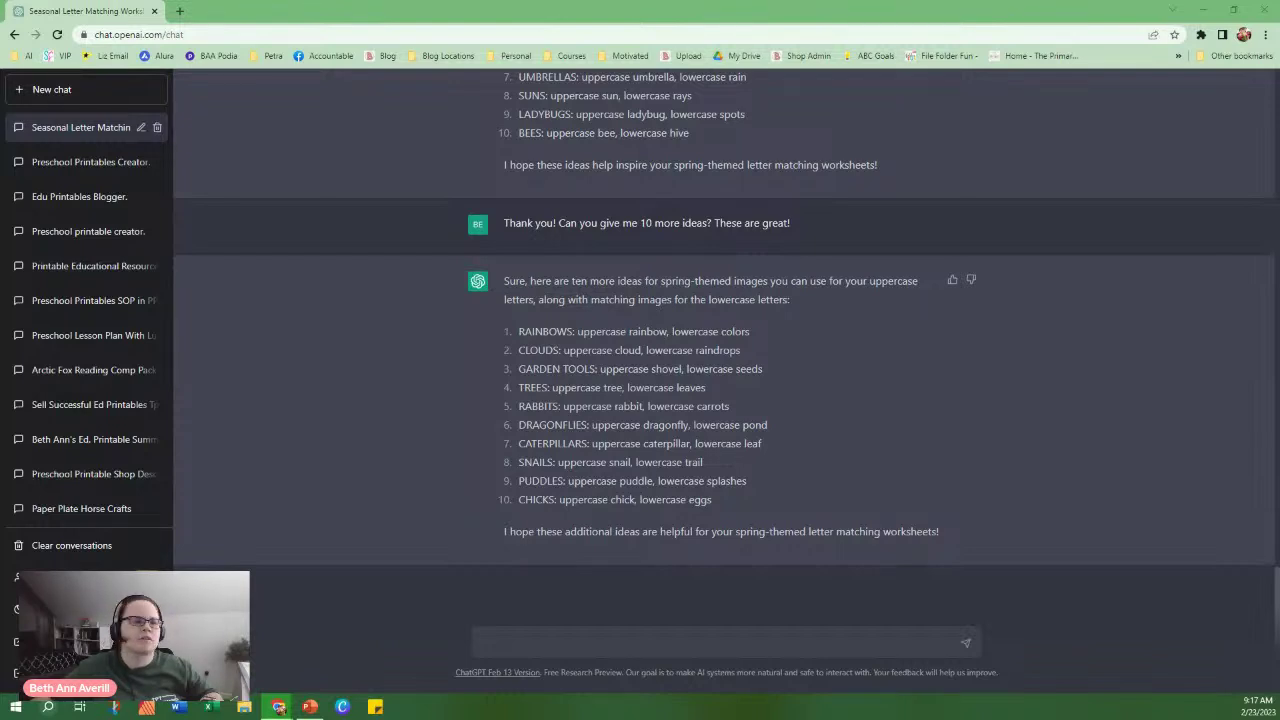
# Switch to the Teachers Pay Teachers purchases and place that page in the same browser window as the ChatGPT conversation.
pyautogui.click(278, 707)
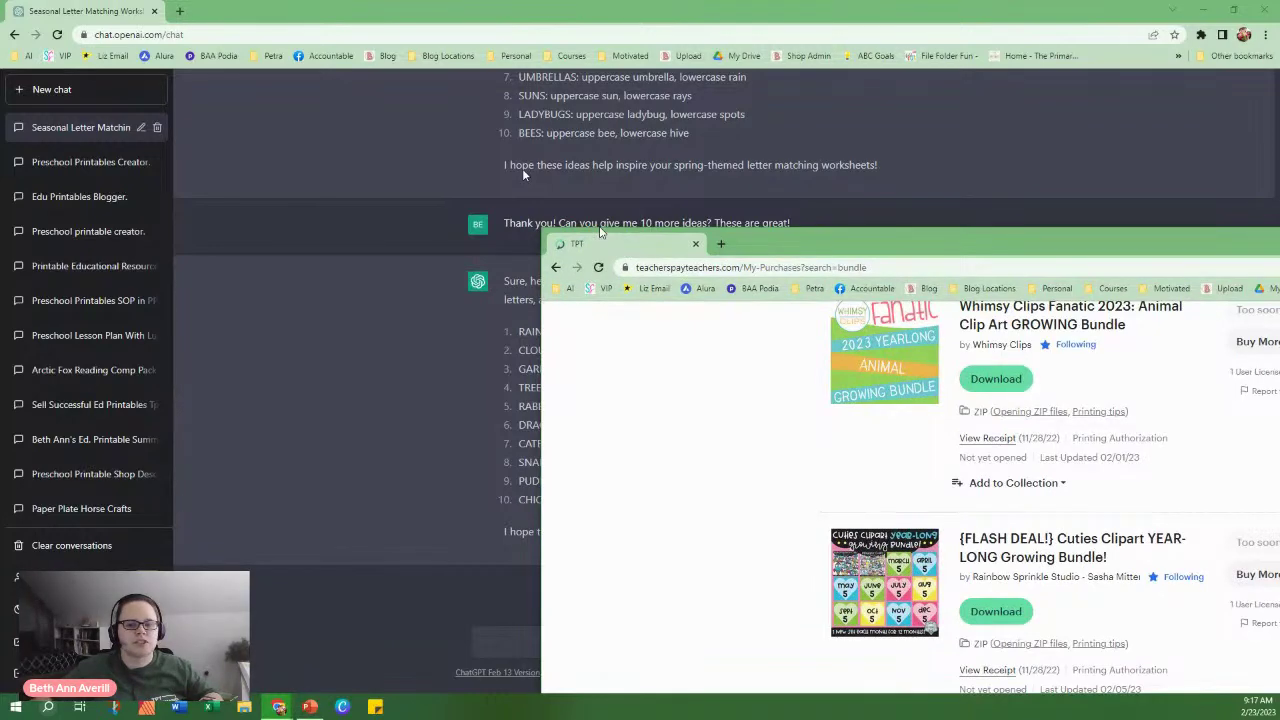
pyautogui.press('super+Up')
# Look through the purchased bundles and download the St Patrick's Day Cookies Clipart from the Holiday Cookies bundle.
pyautogui.moveTo(341, 525)
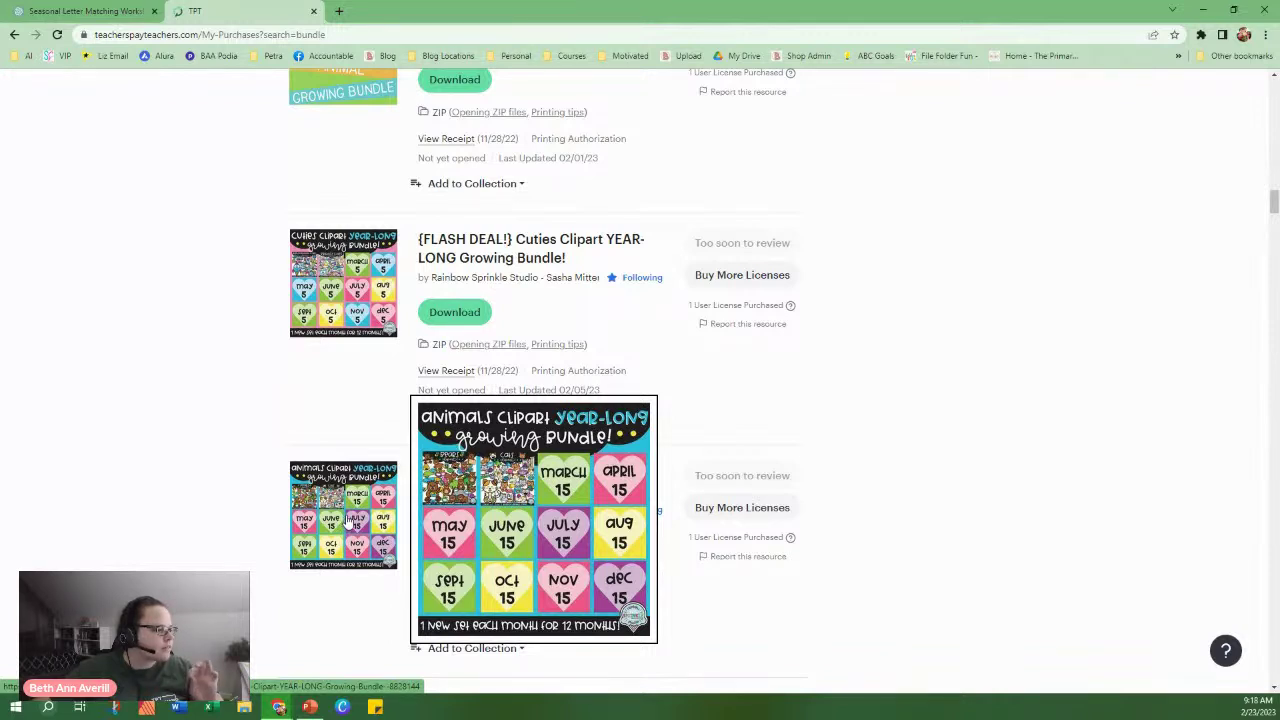
pyautogui.scroll(-3, 345, 520)
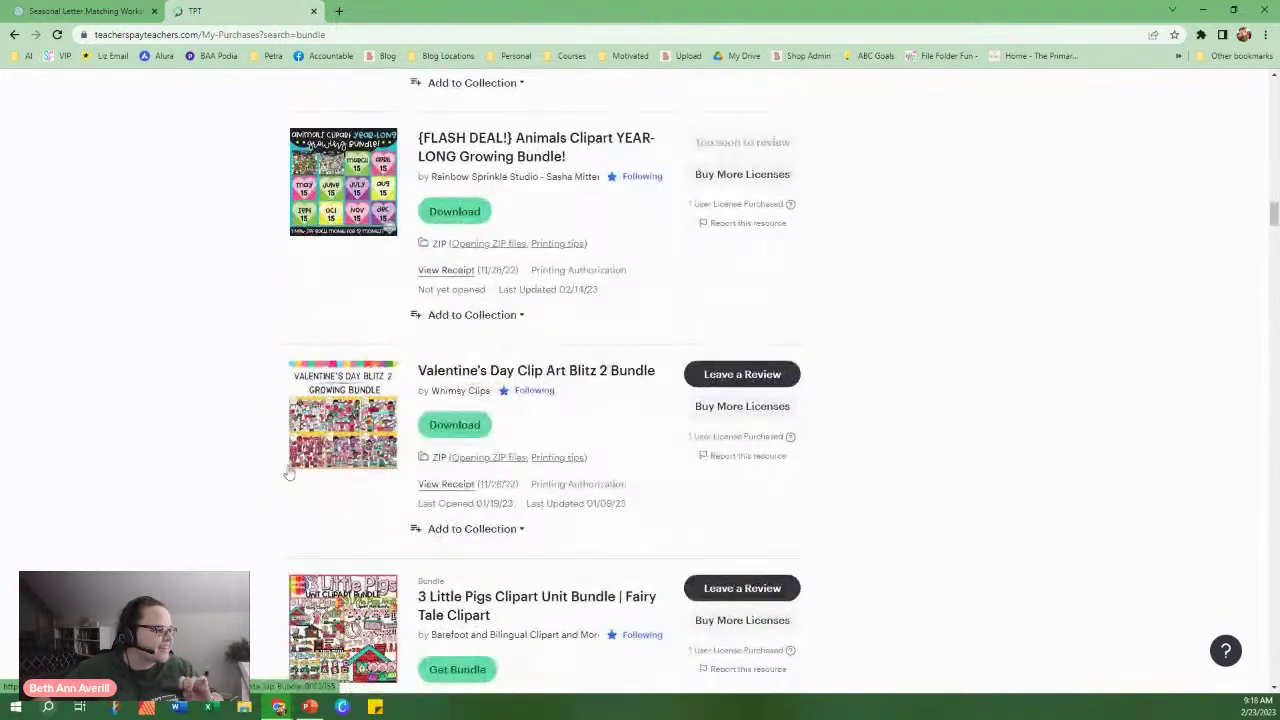
pyautogui.scroll(-7, 286, 485)
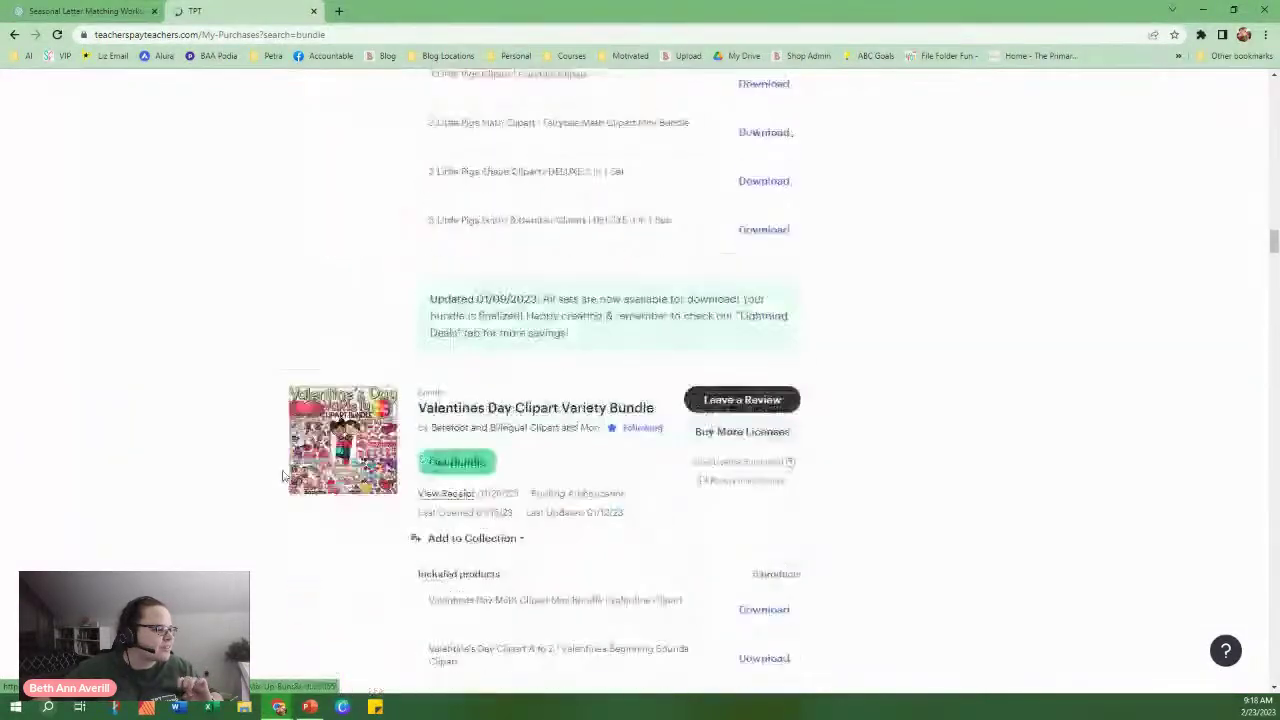
pyautogui.scroll(-5, 297, 472)
pyautogui.scroll(-7, 300, 479)
pyautogui.scroll(-3, 335, 490)
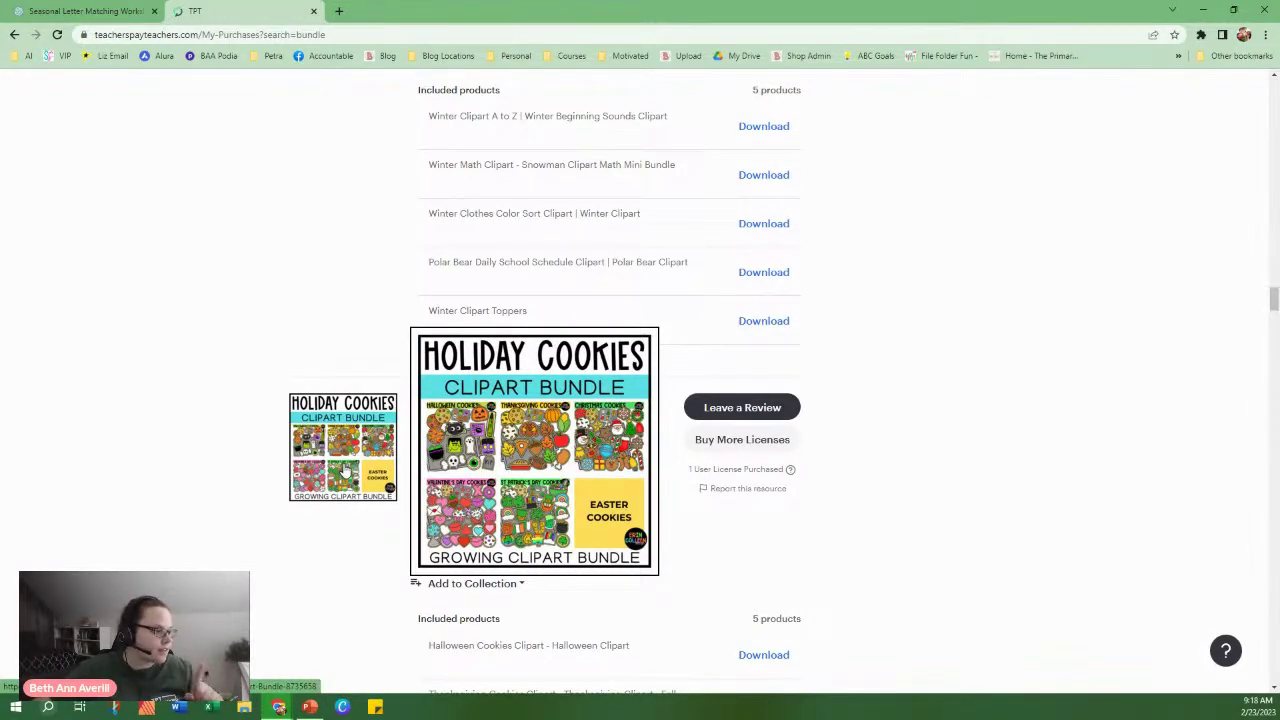
pyautogui.scroll(-3, 345, 465)
pyautogui.scroll(-1, 345, 463)
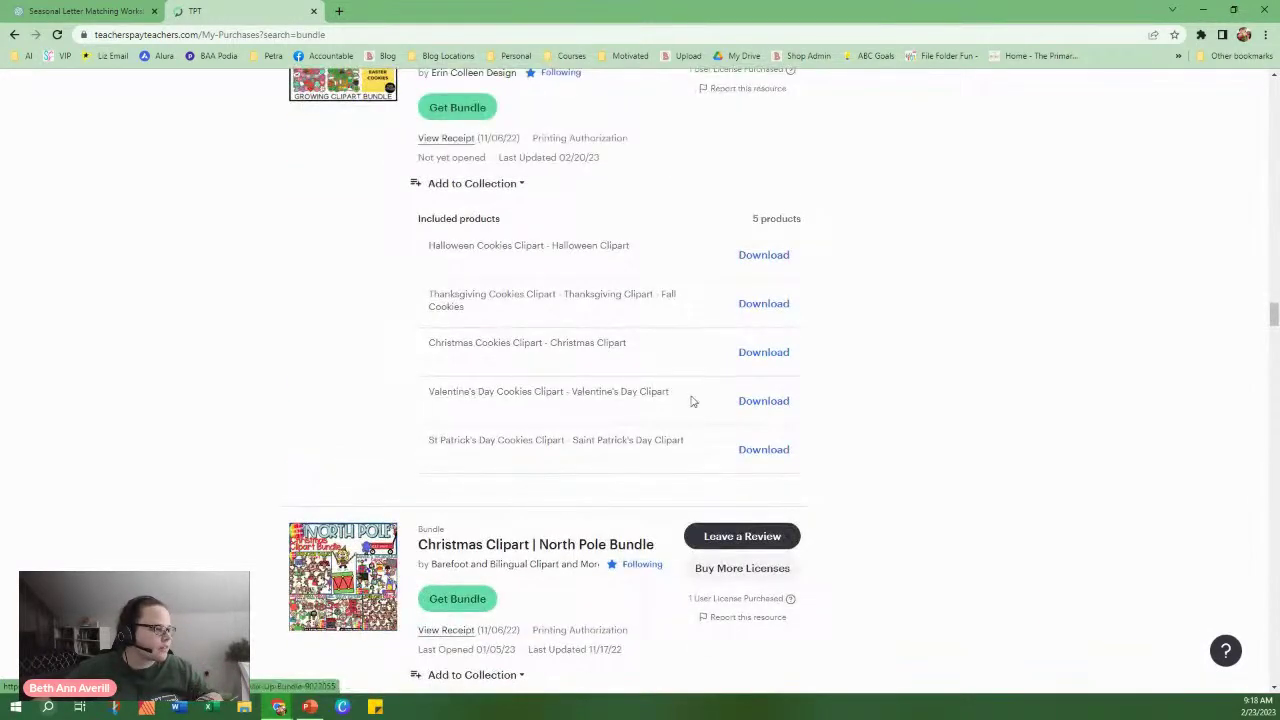
pyautogui.click(762, 449)
# Examine the remaining bundles on the first page of purchases, previewing their covers for spring-themed clip art.
pyautogui.scroll(-2, 300, 460)
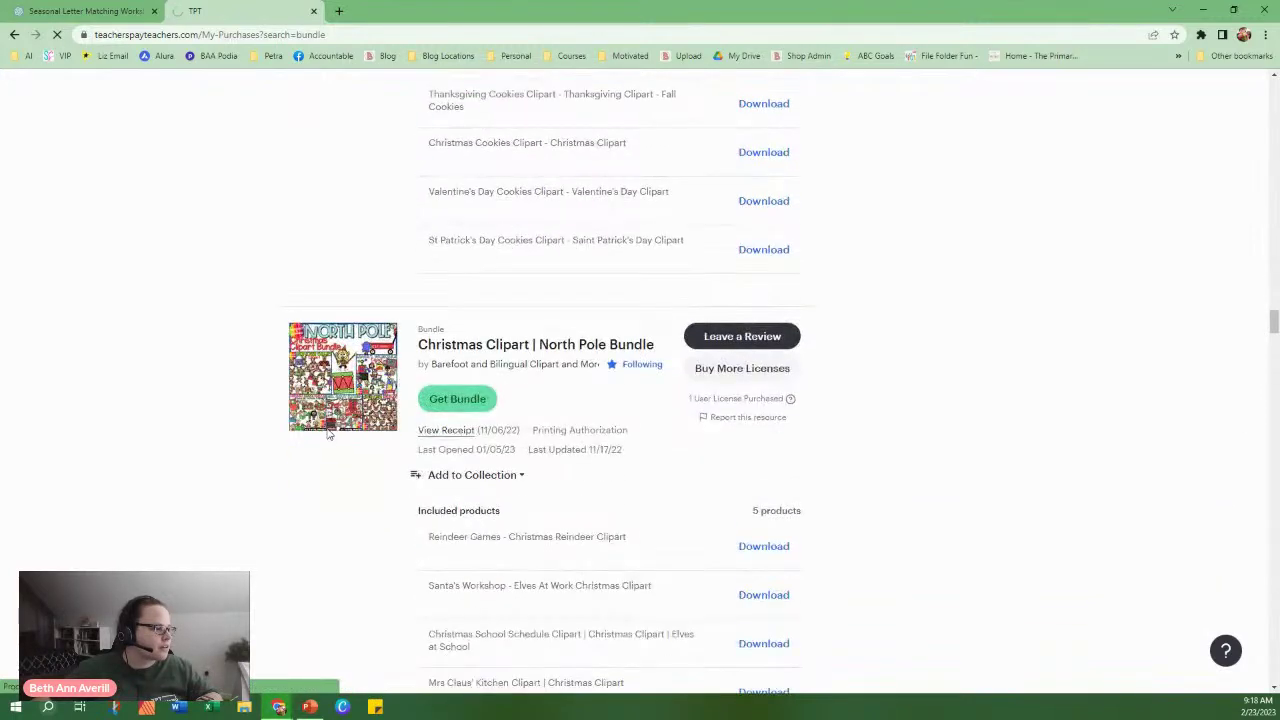
pyautogui.moveTo(360, 410)
pyautogui.scroll(-5, 360, 410)
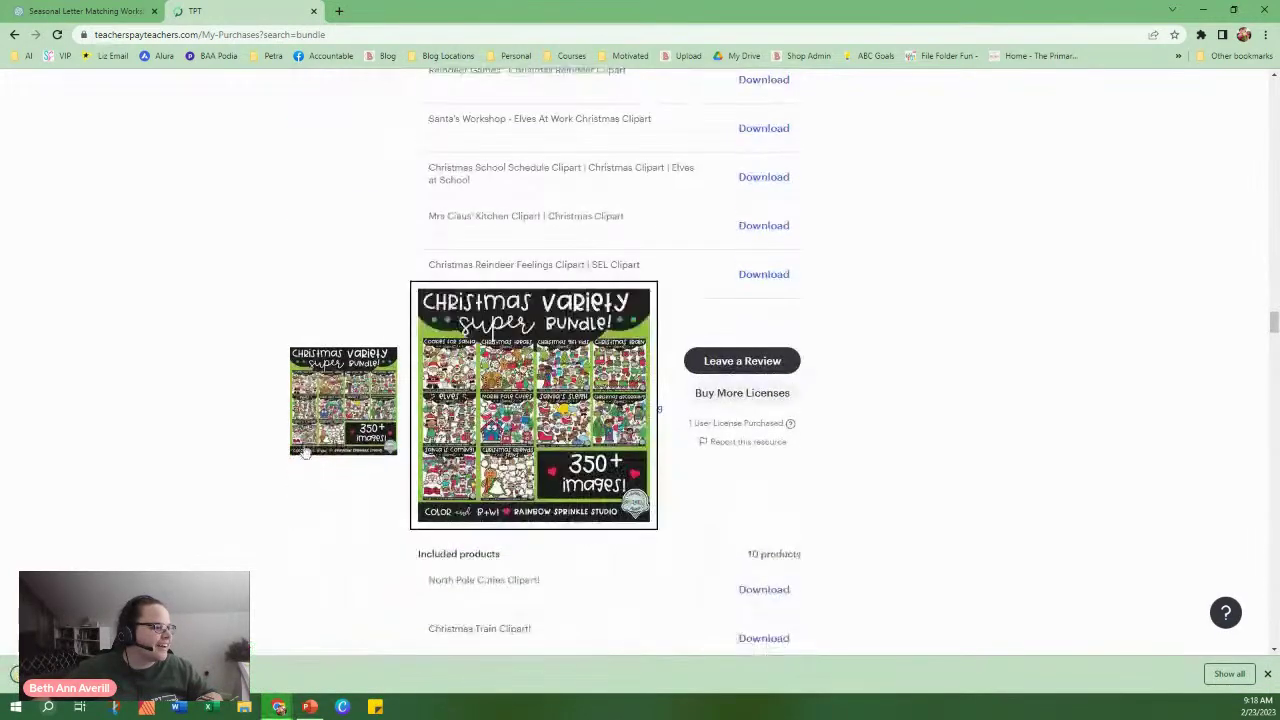
pyautogui.scroll(-10, 340, 395)
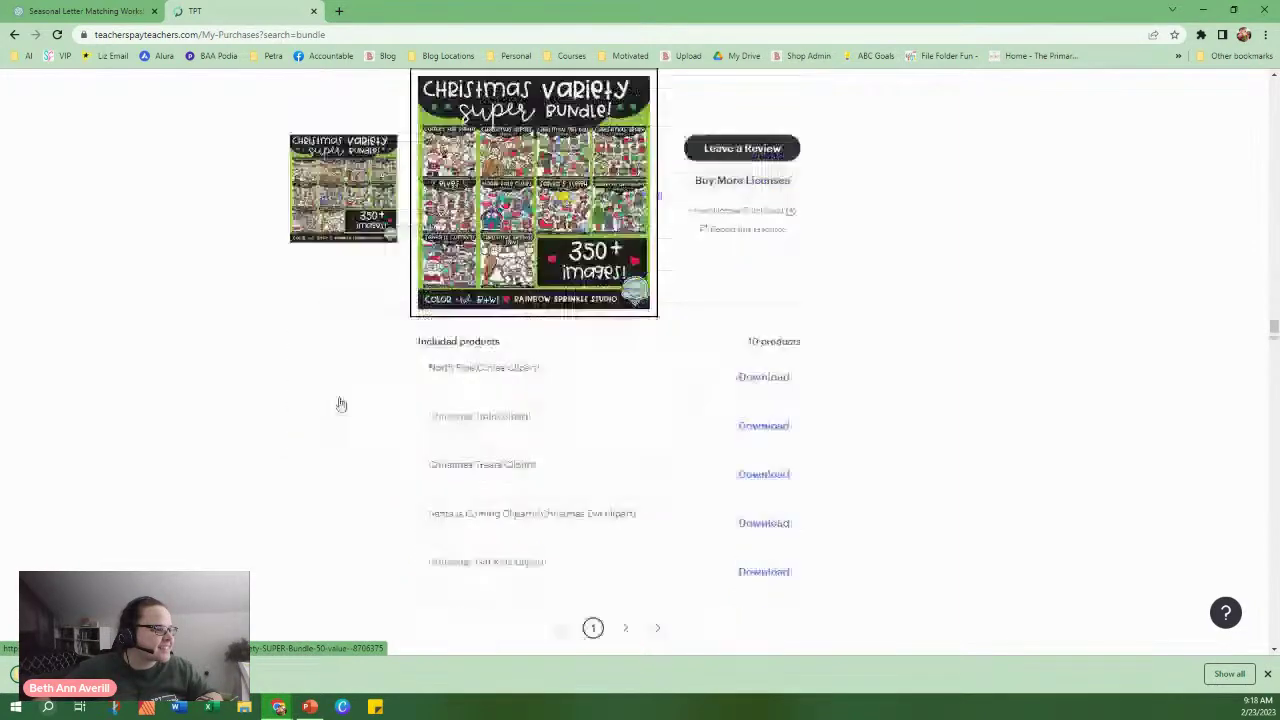
pyautogui.scroll(-9, 330, 390)
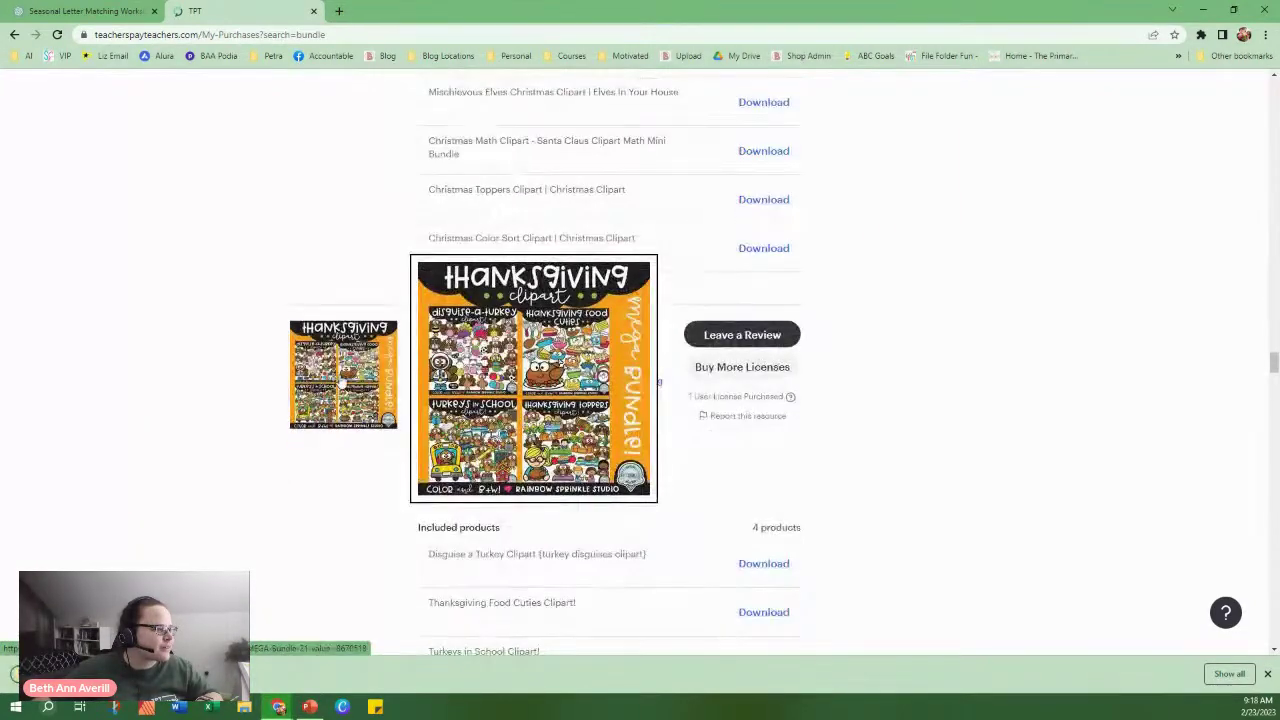
pyautogui.scroll(-11, 335, 370)
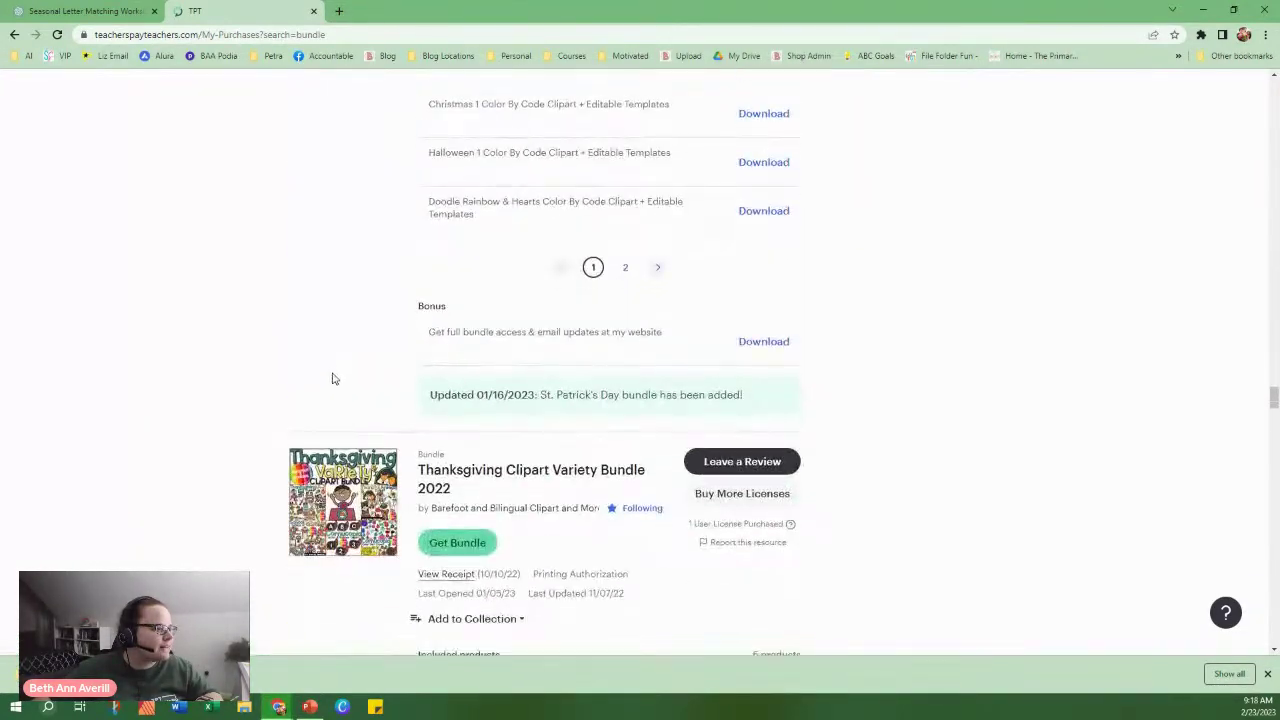
pyautogui.scroll(-11, 324, 392)
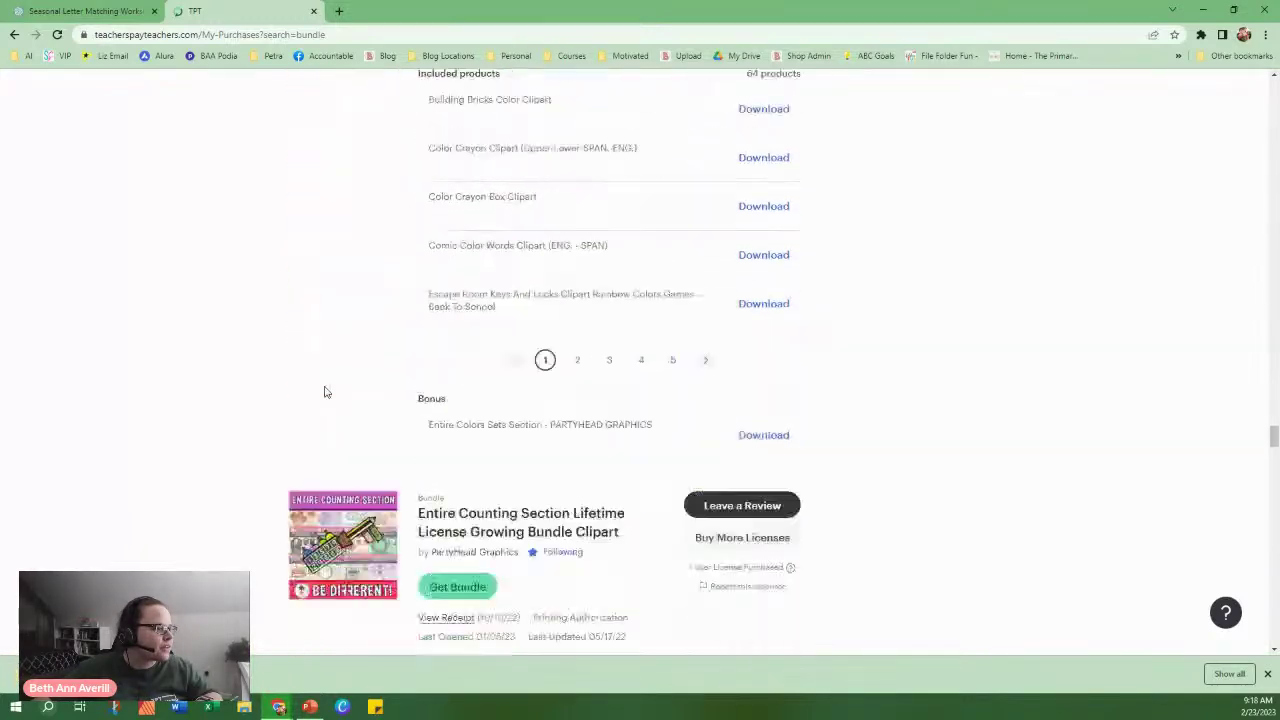
pyautogui.scroll(-1, 325, 392)
pyautogui.moveTo(365, 298)
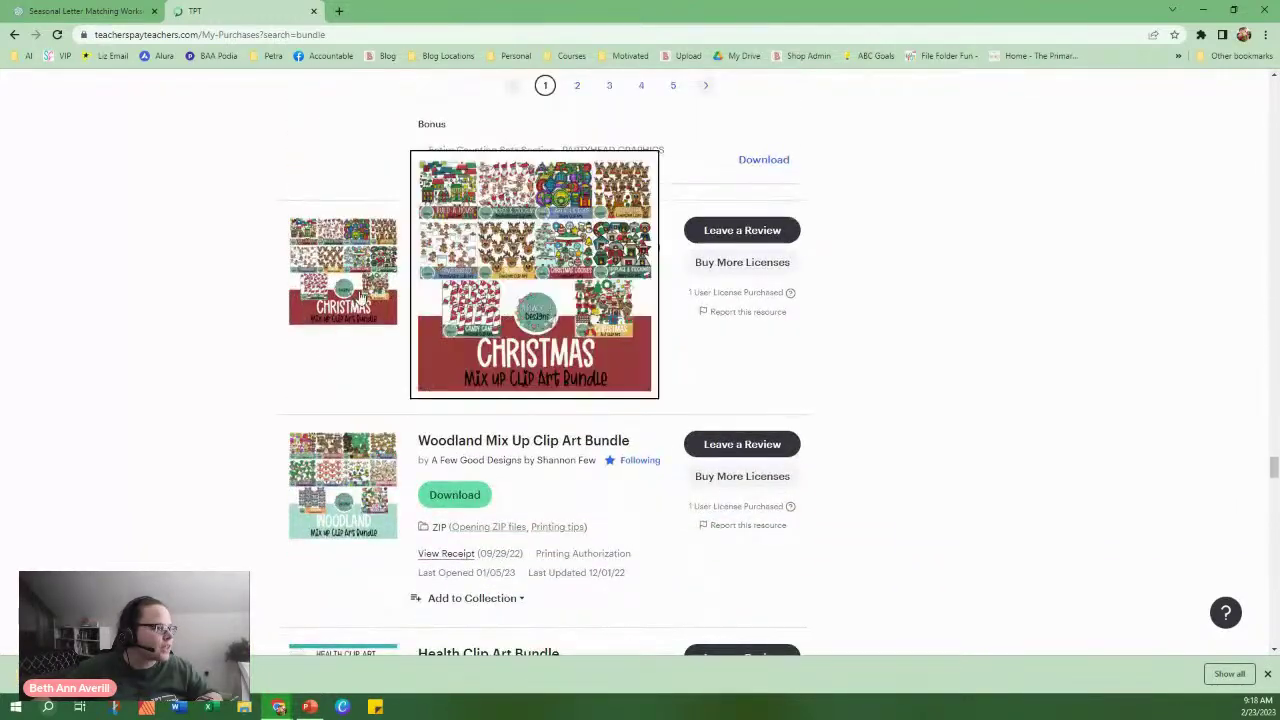
pyautogui.scroll(-2, 365, 298)
pyautogui.moveTo(331, 334)
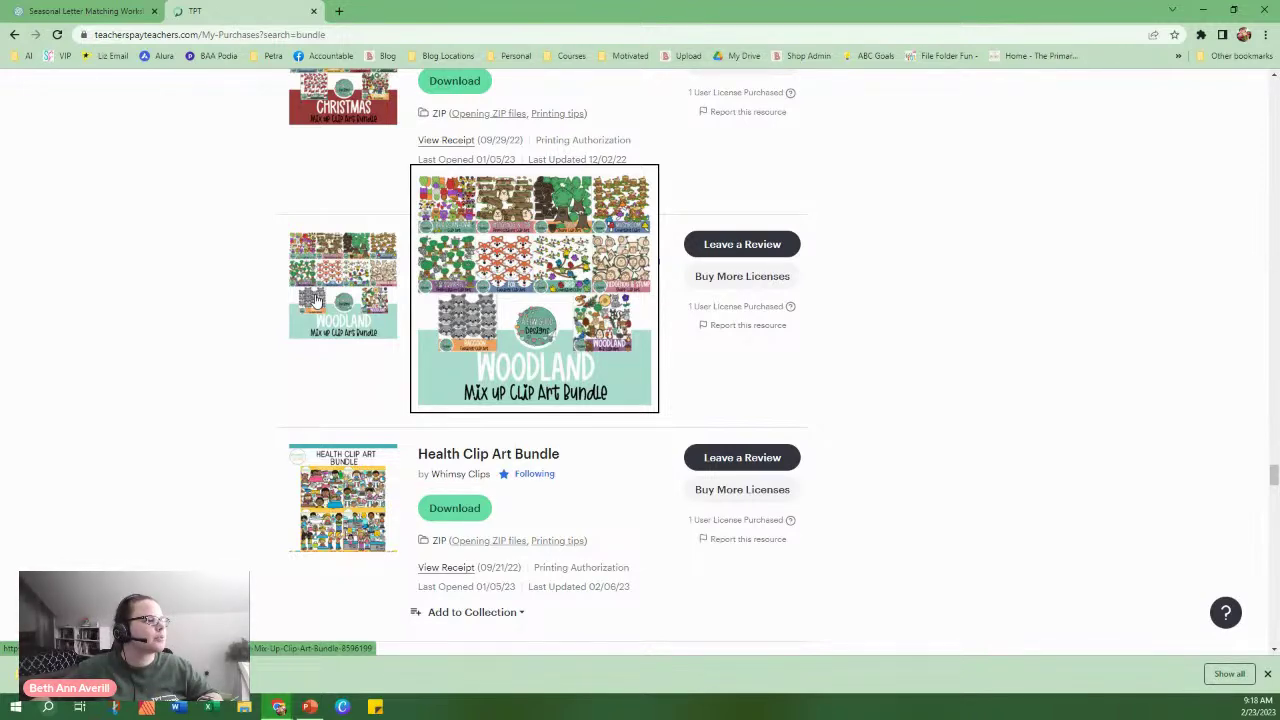
pyautogui.scroll(-2, 283, 346)
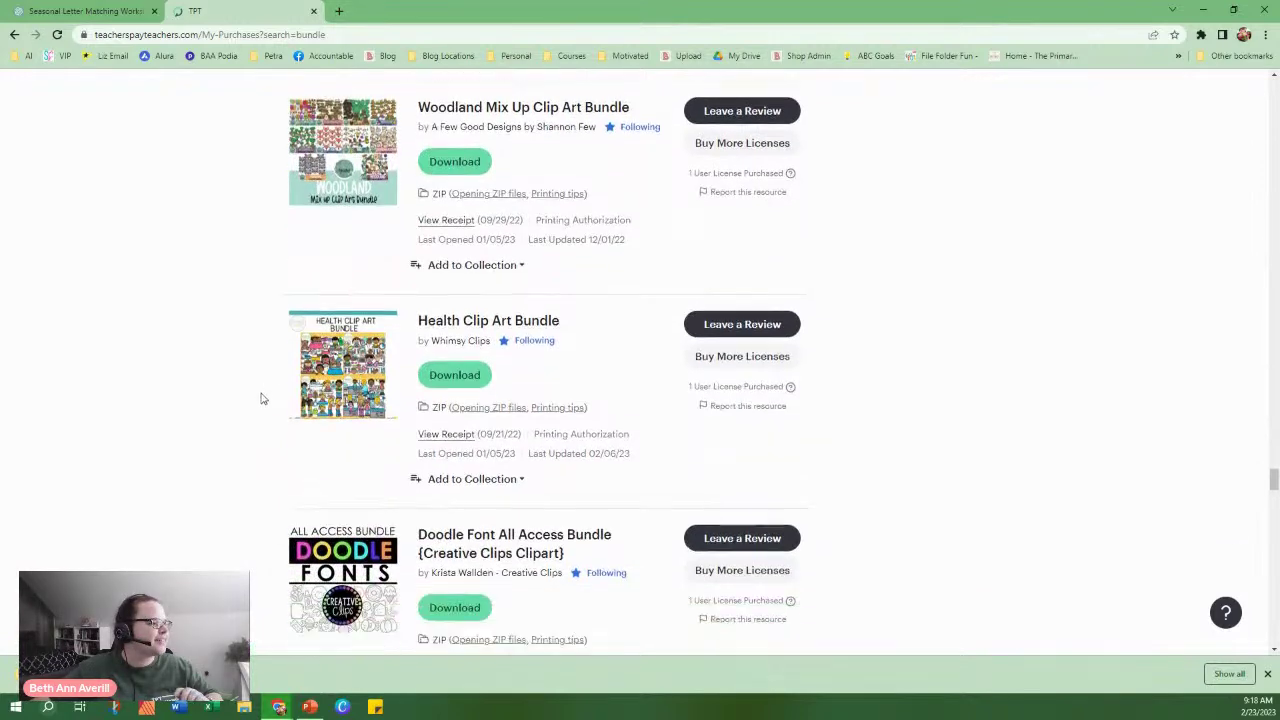
pyautogui.scroll(-6, 219, 438)
pyautogui.scroll(-3, 219, 438)
pyautogui.scroll(-12, 246, 406)
pyautogui.scroll(-10, 260, 402)
pyautogui.scroll(-1, 330, 420)
pyautogui.moveTo(362, 342)
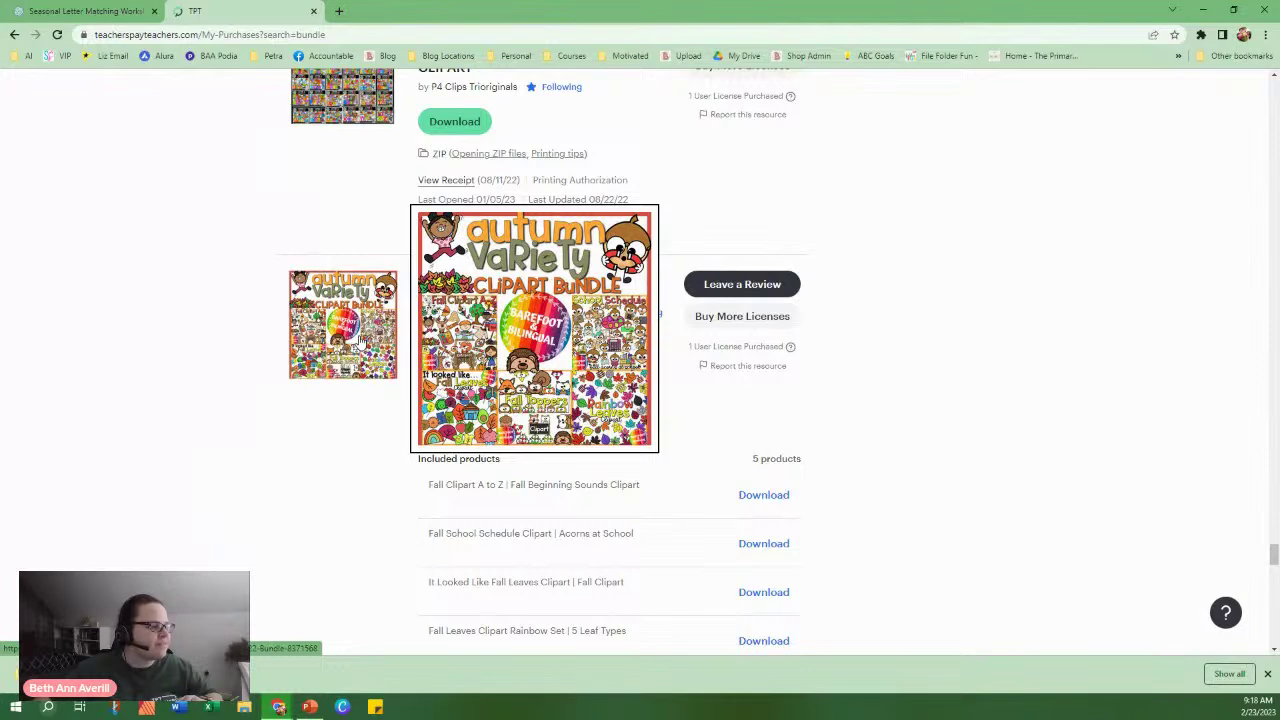
pyautogui.scroll(-8, 362, 342)
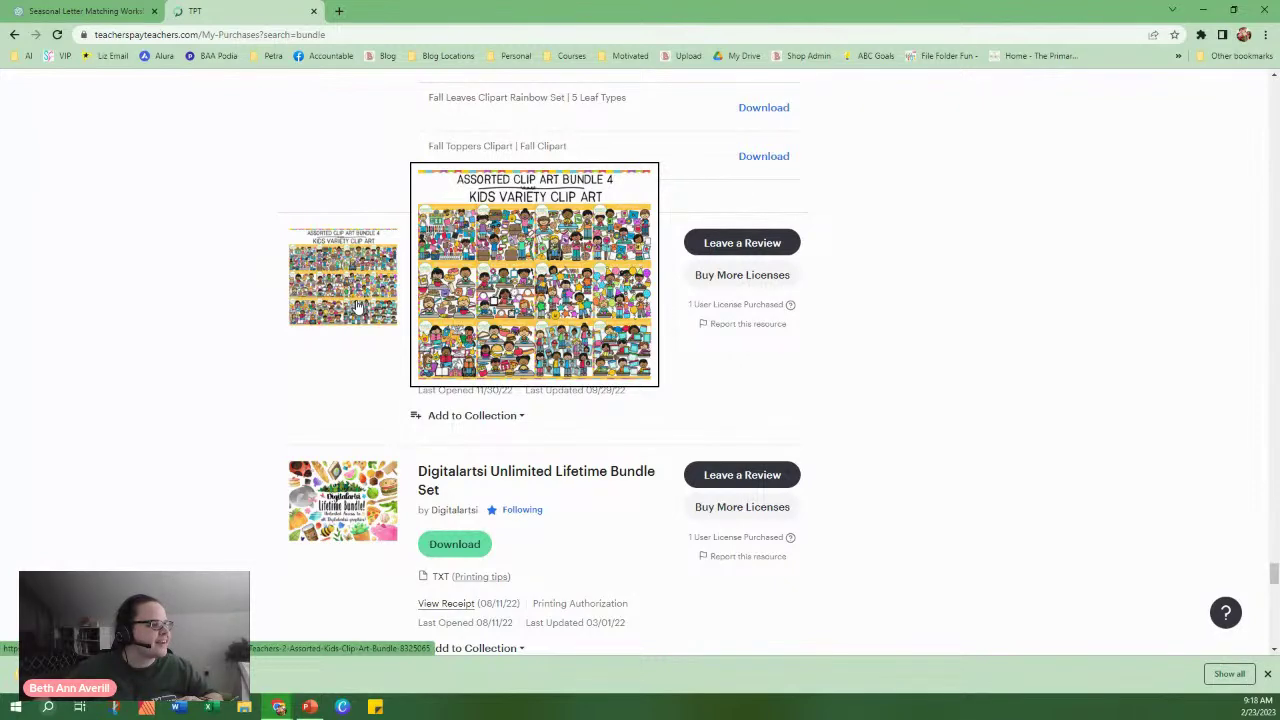
pyautogui.scroll(-13, 357, 305)
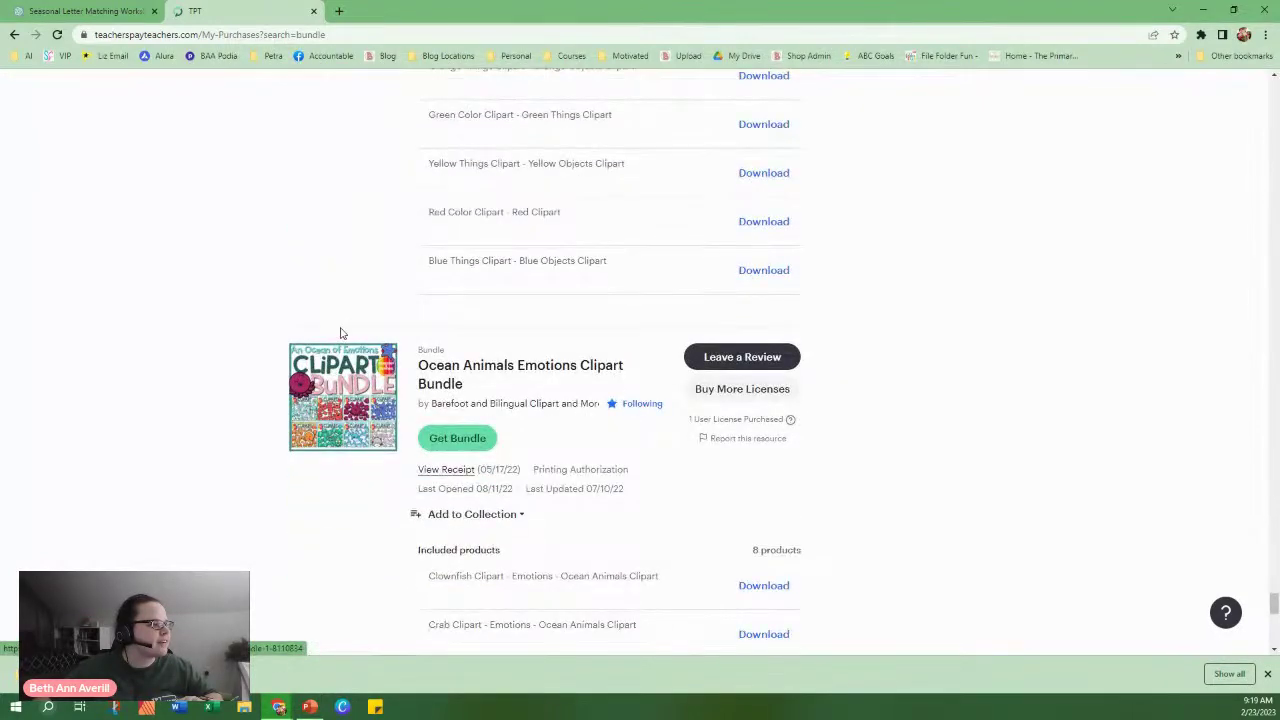
pyautogui.scroll(-7, 340, 331)
pyautogui.scroll(6, 340, 331)
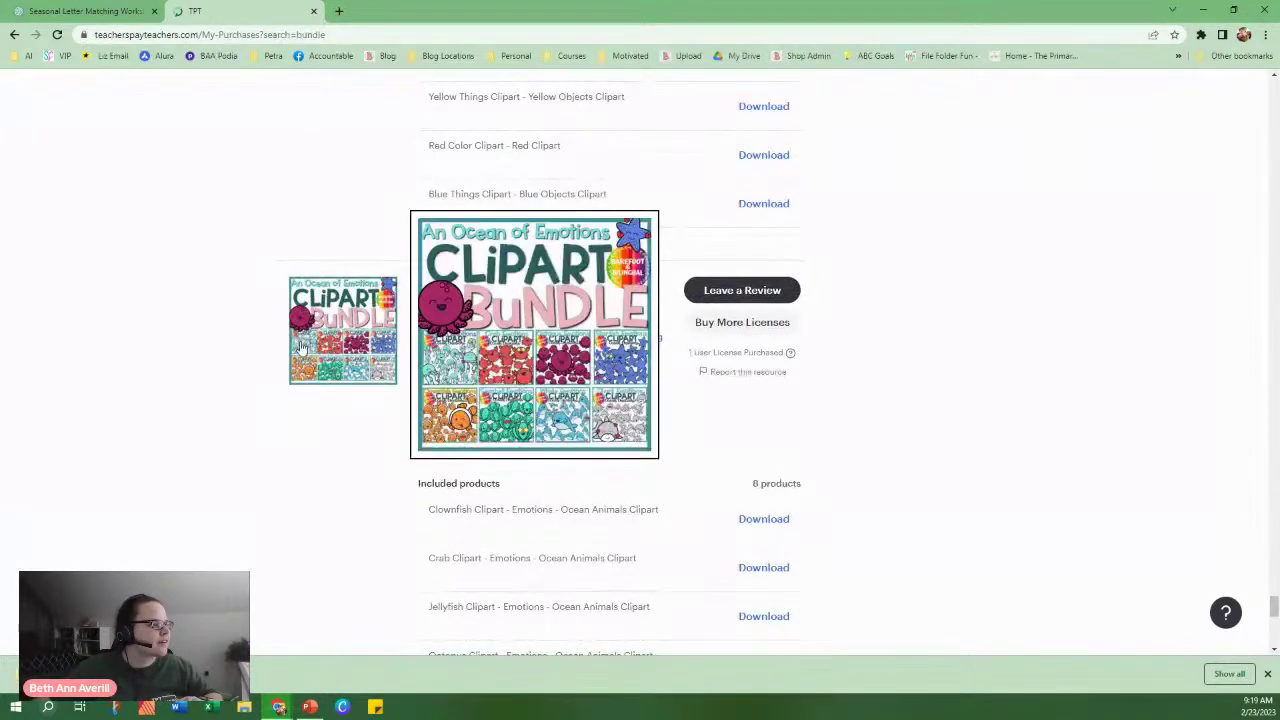
pyautogui.scroll(-8, 340, 331)
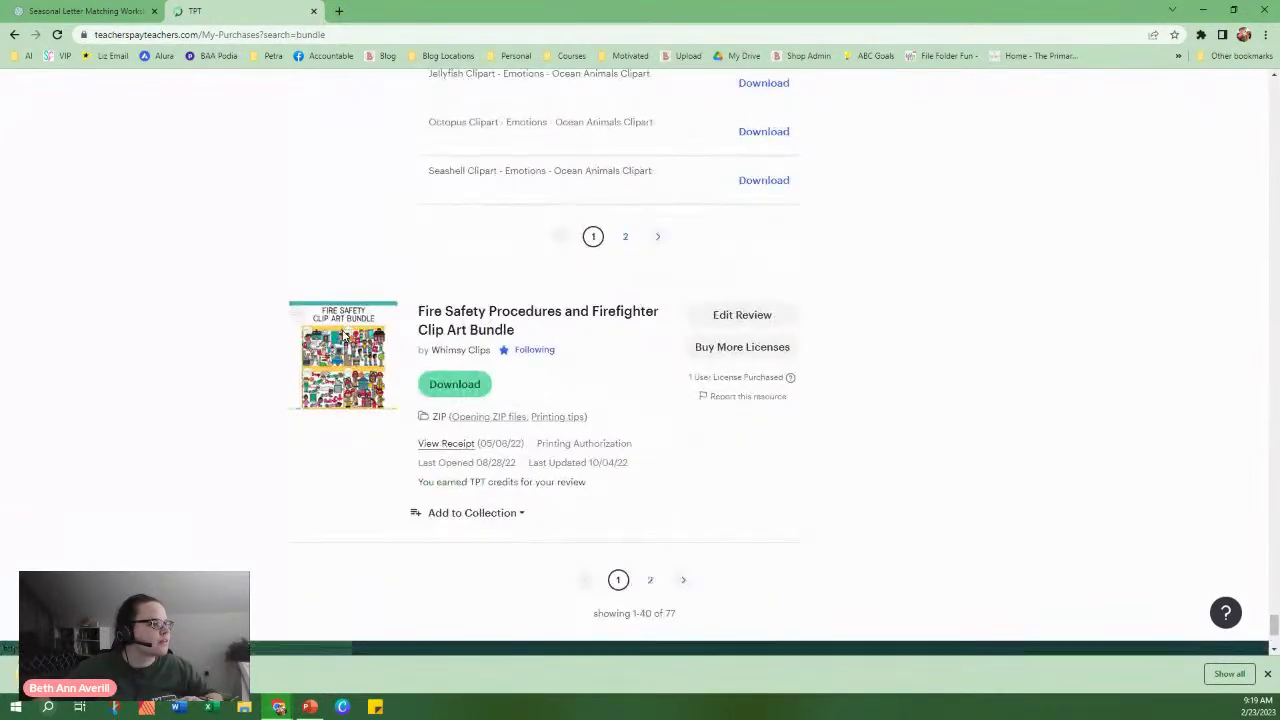
# Go to page 2 of the bundle purchases and check the cover previews for clip art that suits the spring ideas.
pyautogui.click(650, 581)
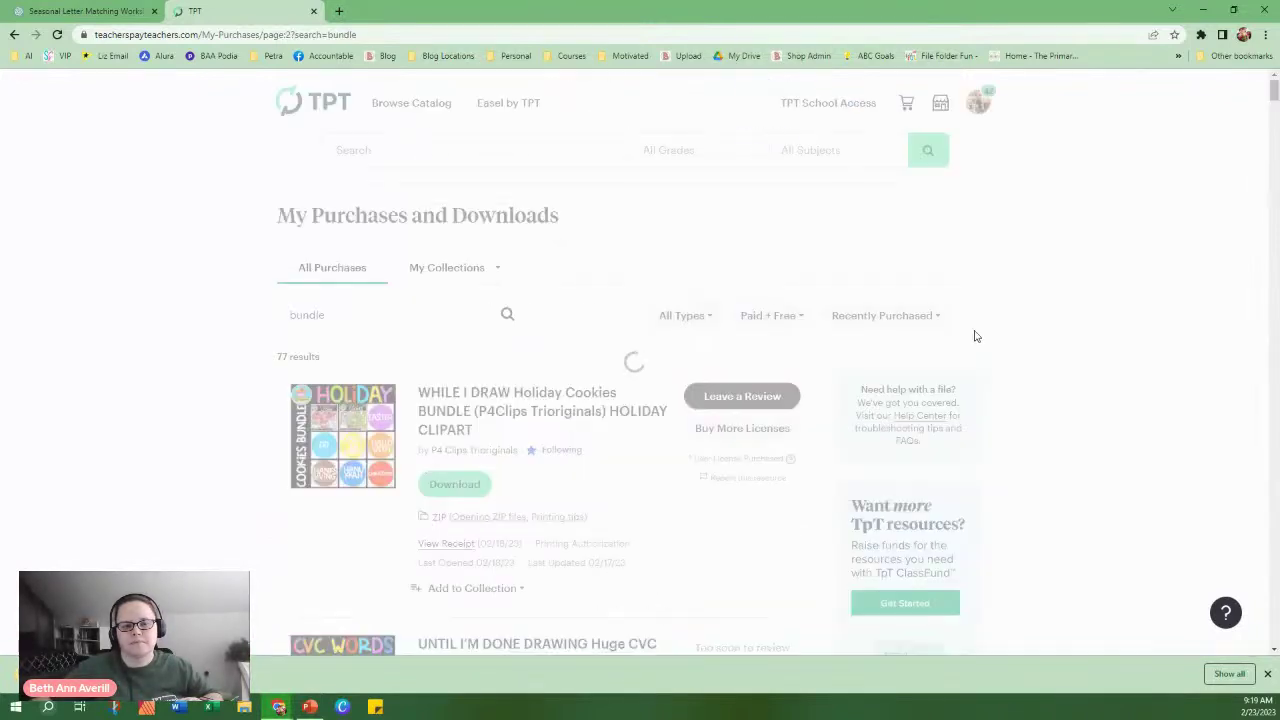
pyautogui.scroll(-1, 630, 357)
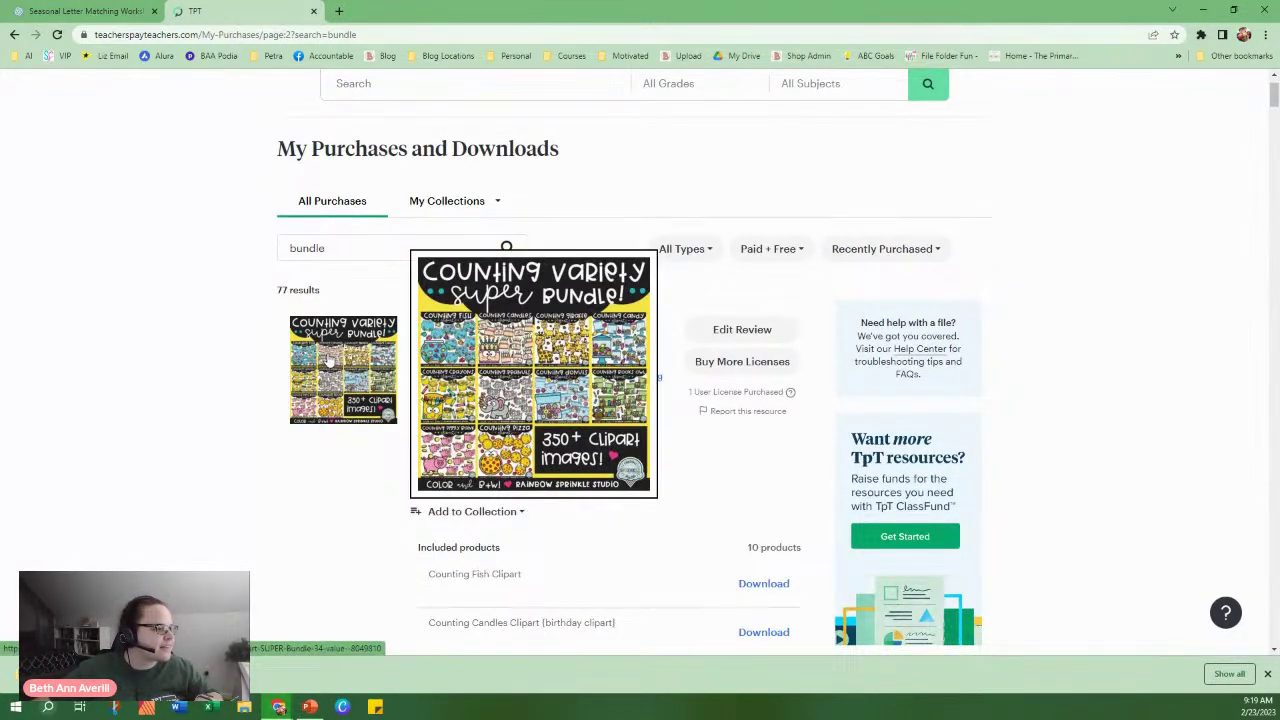
pyautogui.scroll(-5, 328, 362)
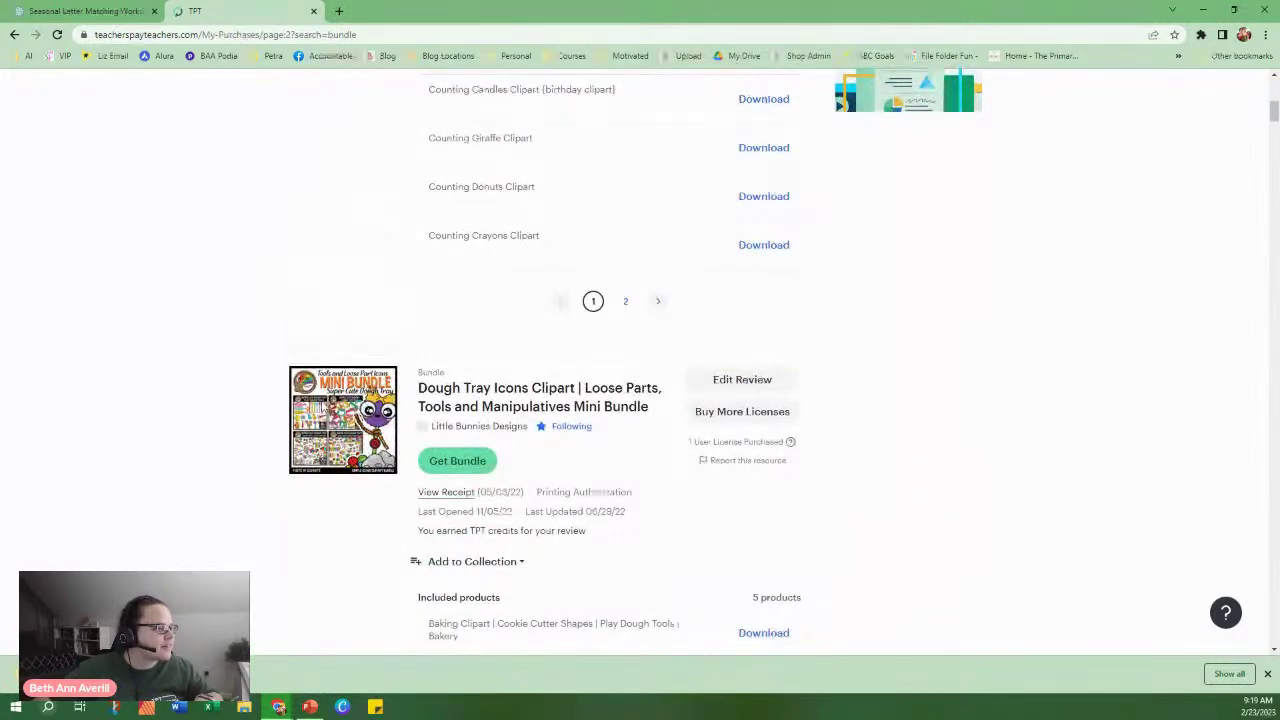
pyautogui.moveTo(305, 408)
pyautogui.scroll(-4, 291, 414)
pyautogui.scroll(-4, 280, 400)
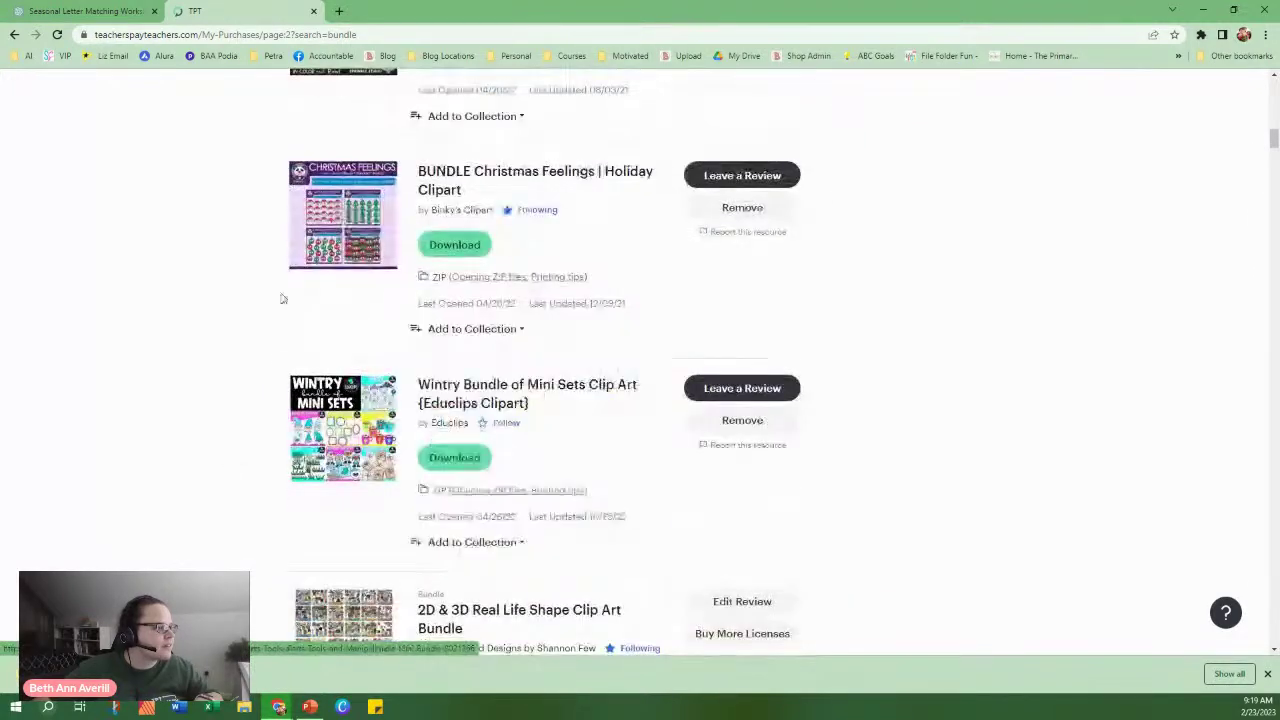
pyautogui.scroll(-4, 310, 350)
pyautogui.moveTo(285, 290)
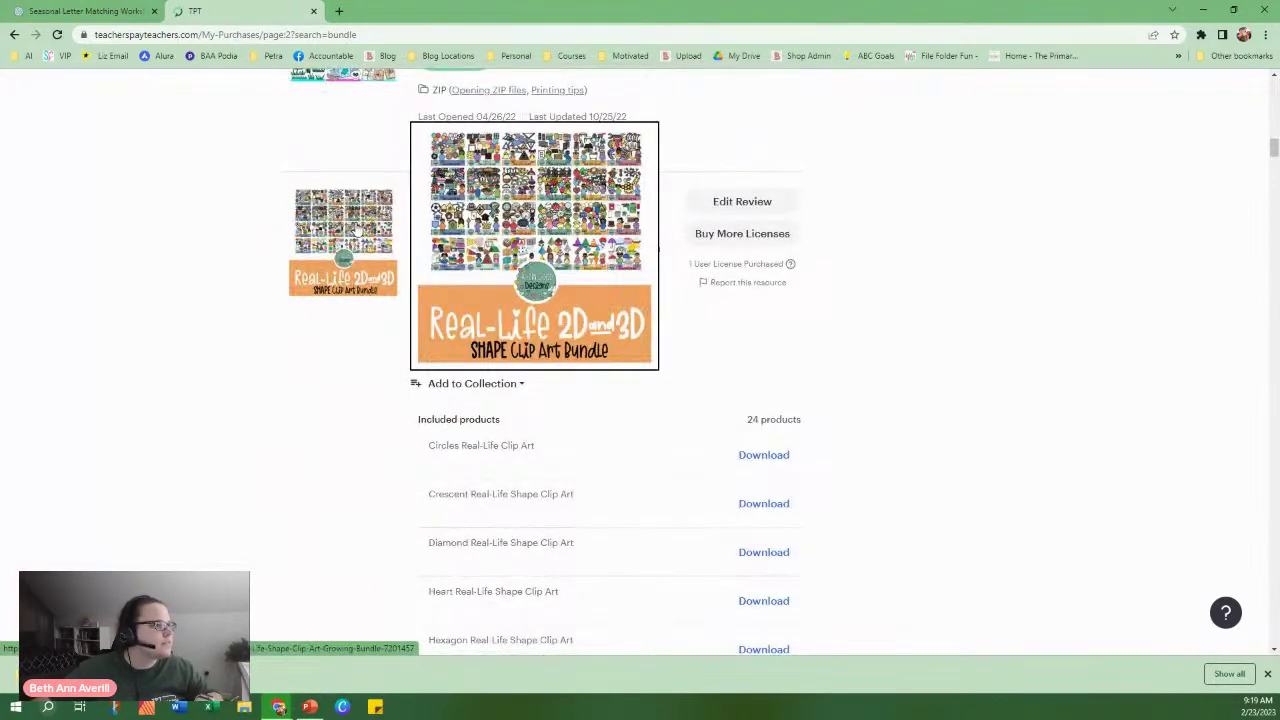
pyautogui.scroll(-10, 279, 300)
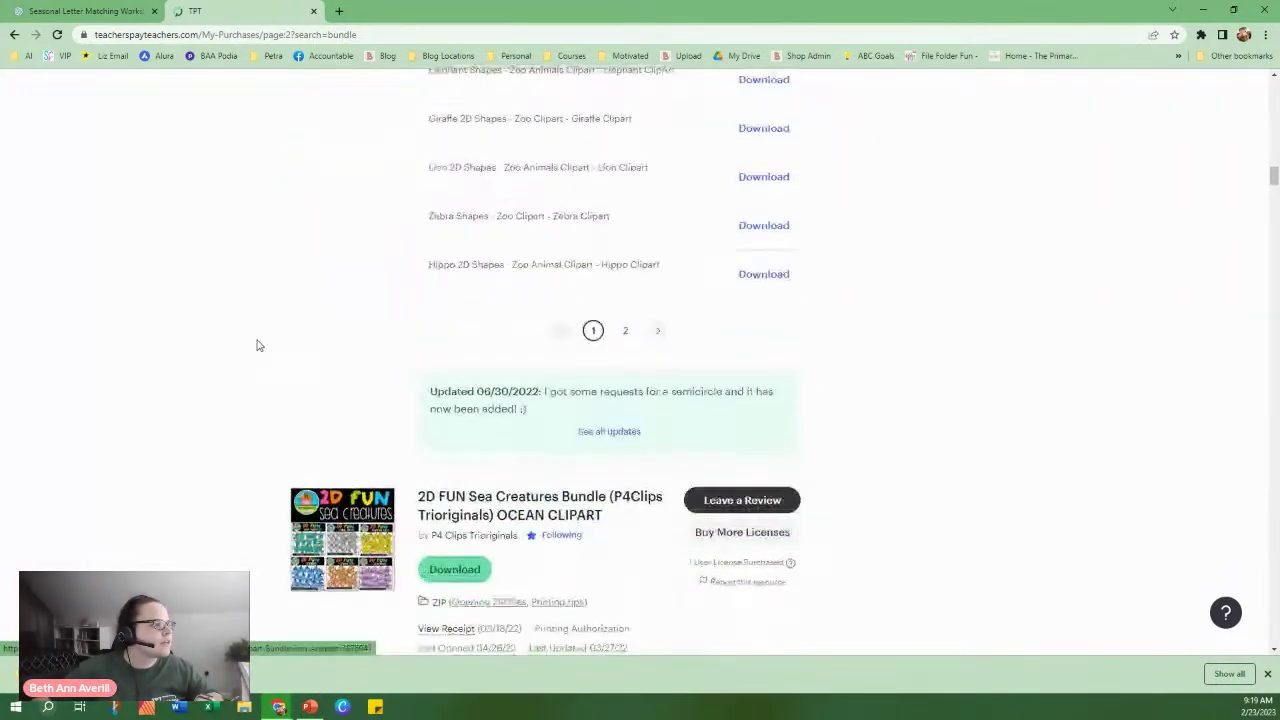
pyautogui.scroll(-1, 285, 340)
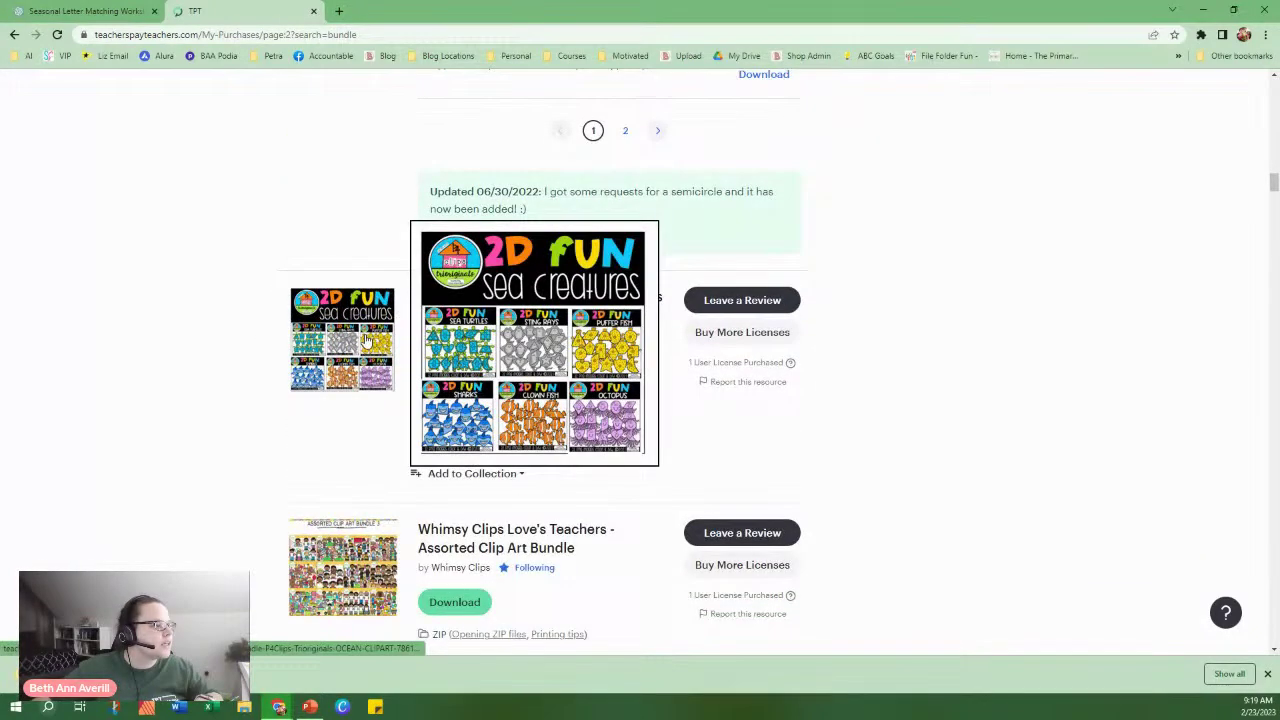
pyautogui.scroll(-1, 367, 342)
pyautogui.scroll(-5, 367, 342)
pyautogui.moveTo(353, 247)
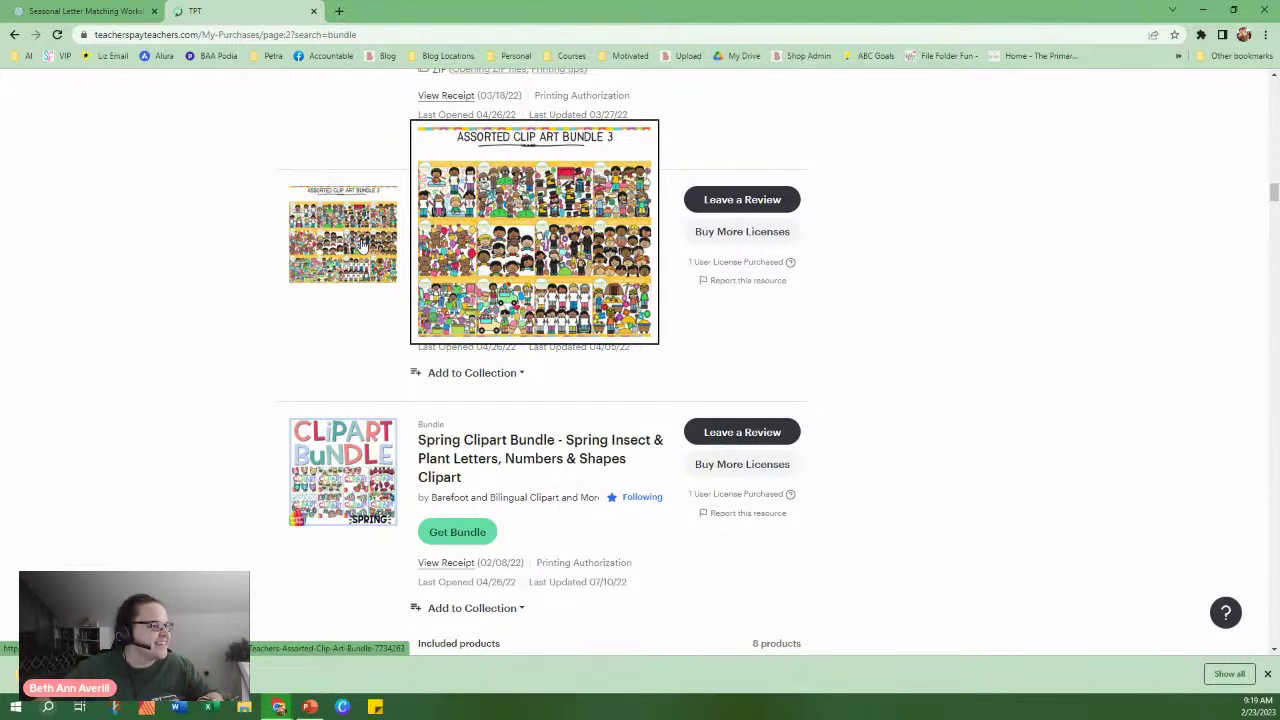
# Preview the Spring Clipart Bundle with insect and plant letters, numbers and shapes, and open its product page in a new tab.
pyautogui.scroll(-2, 362, 245)
pyautogui.moveTo(310, 338)
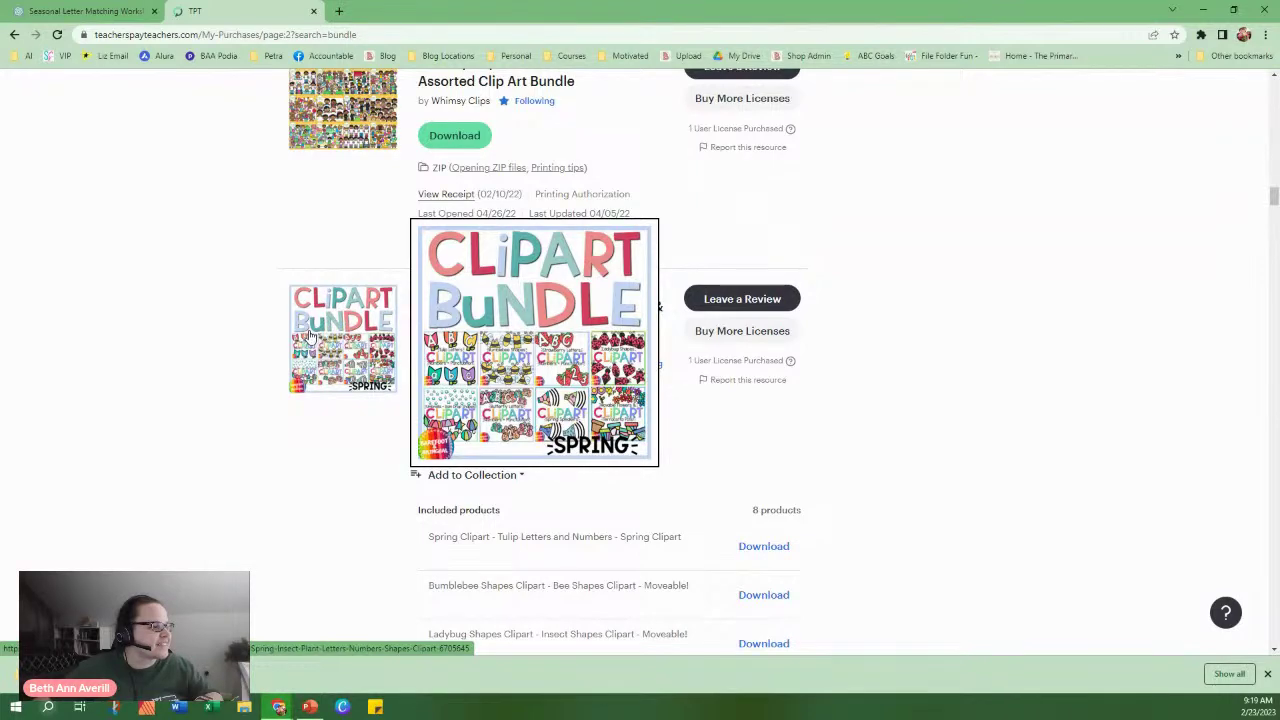
pyautogui.middleClick(310, 338)
# Preview the next bundle covers on page 2 and open the St. Patrick's Day Blitz Clip Art Bundle product page in a new tab.
pyautogui.scroll(-5, 306, 383)
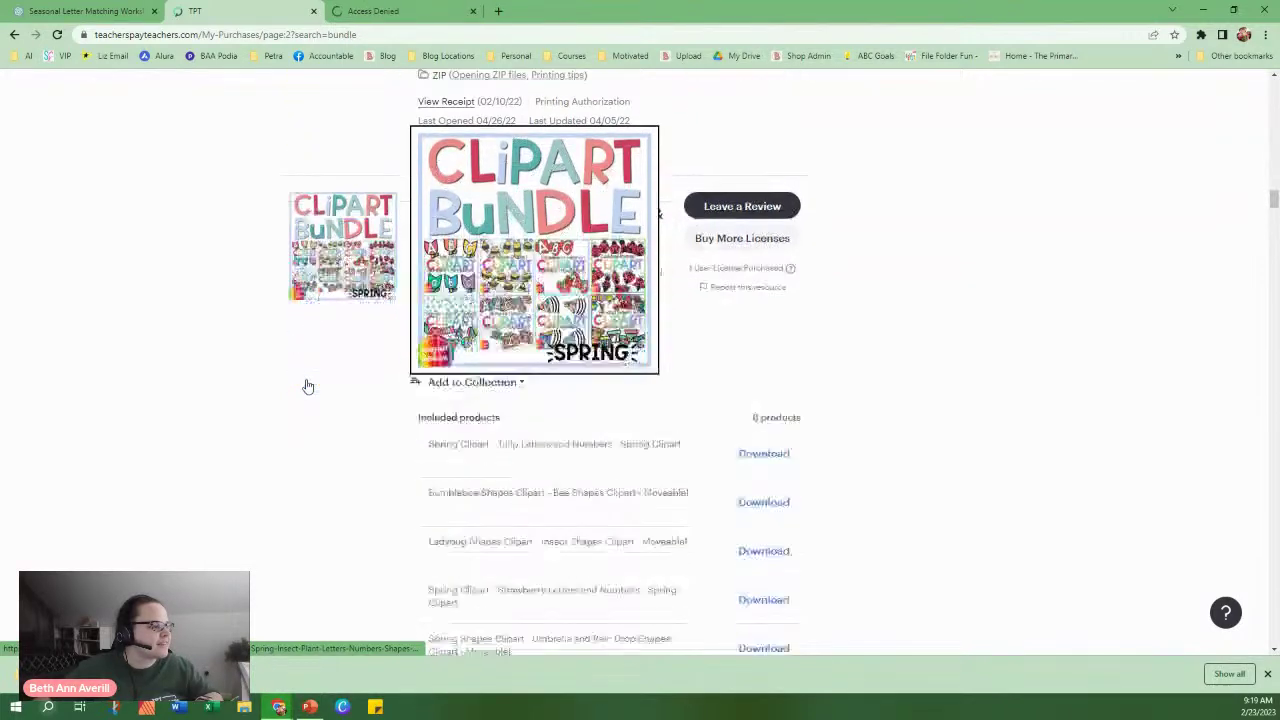
pyautogui.scroll(-3, 300, 375)
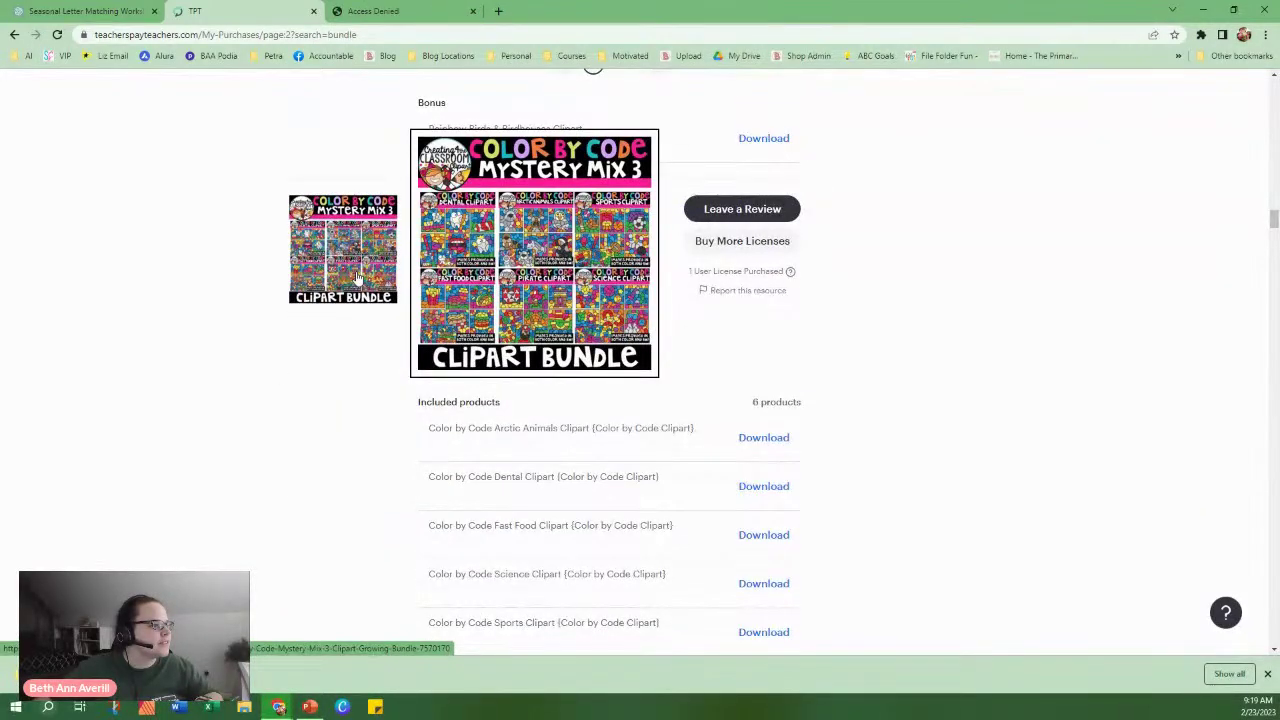
pyautogui.scroll(-4, 288, 360)
pyautogui.moveTo(362, 312)
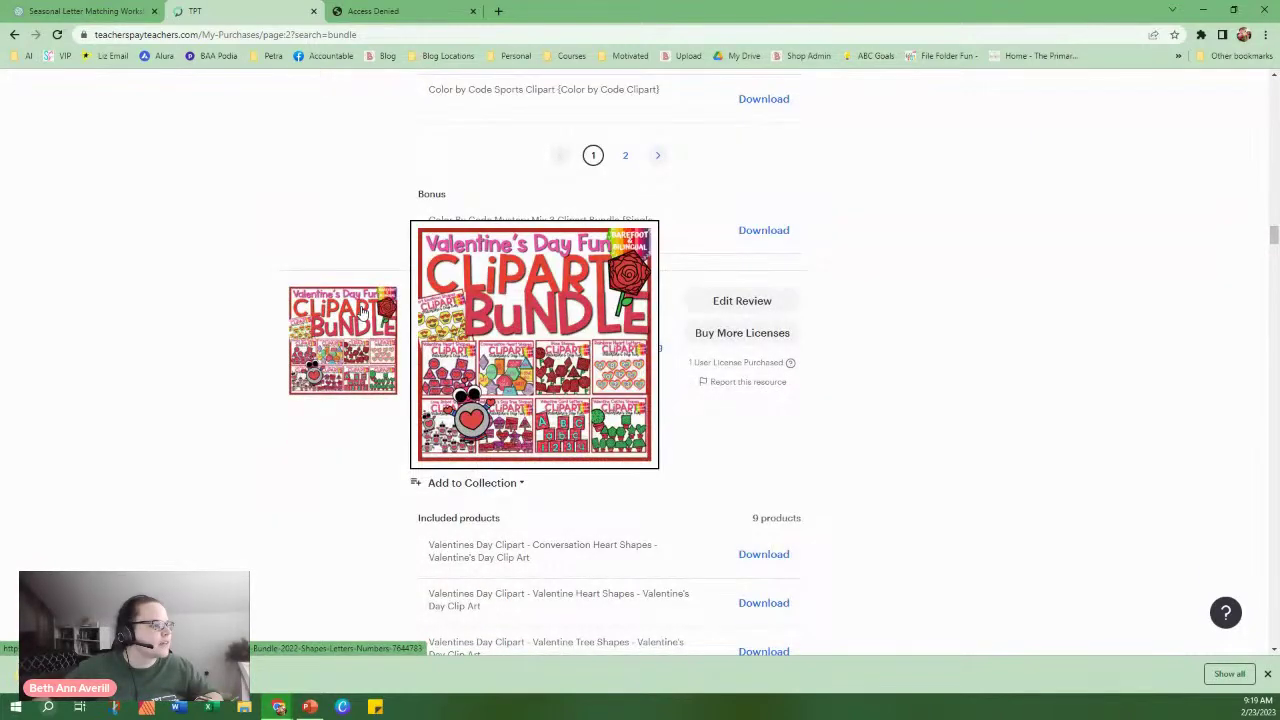
pyautogui.scroll(-5, 346, 337)
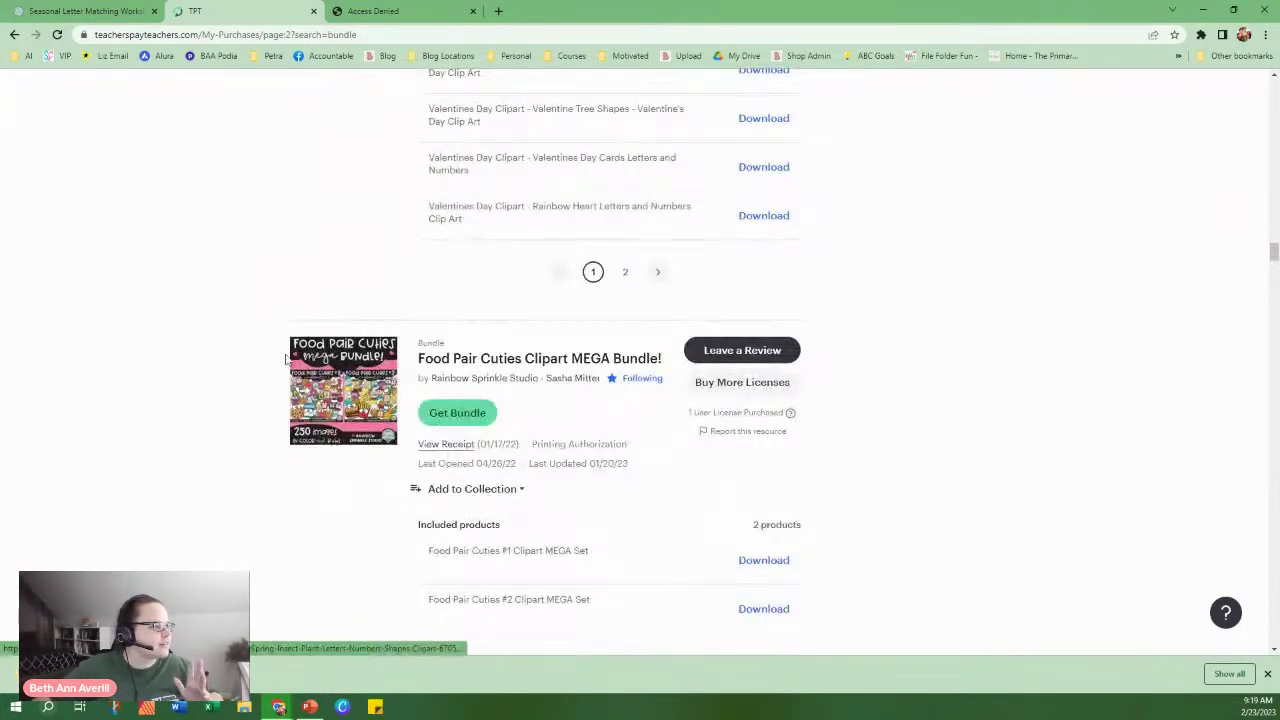
pyautogui.scroll(-9, 340, 357)
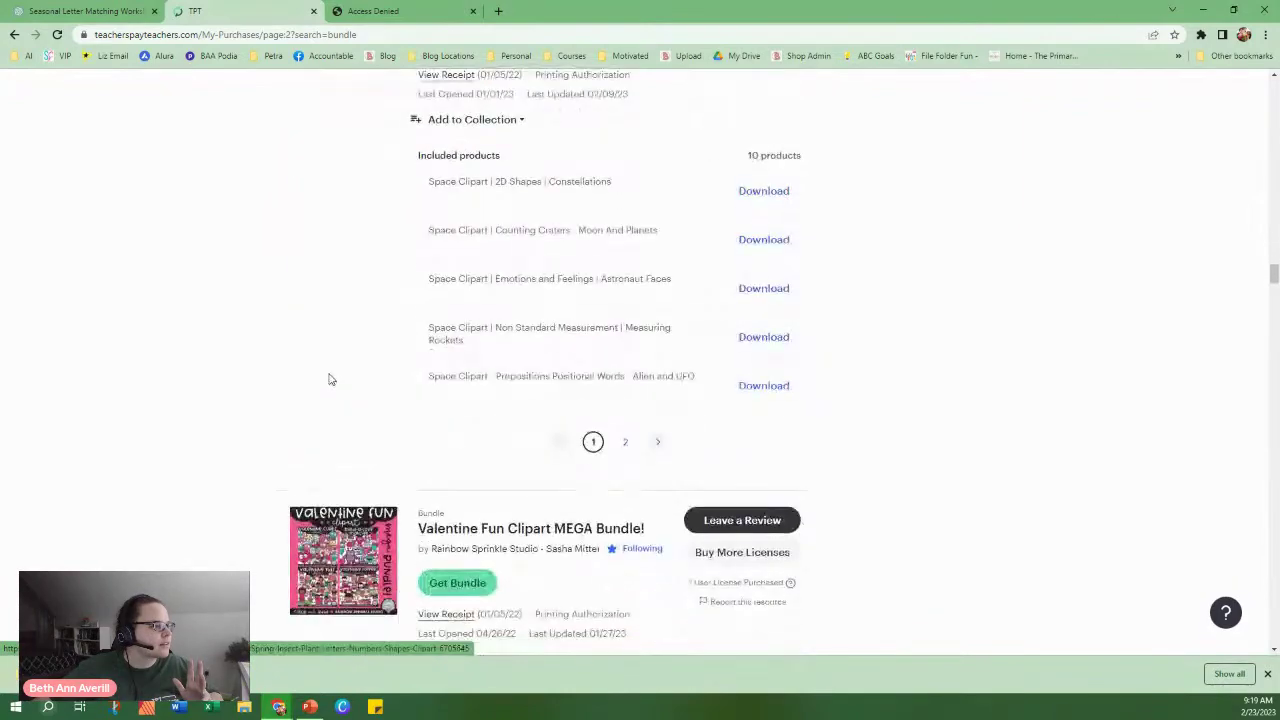
pyautogui.scroll(-5, 330, 390)
pyautogui.moveTo(340, 397)
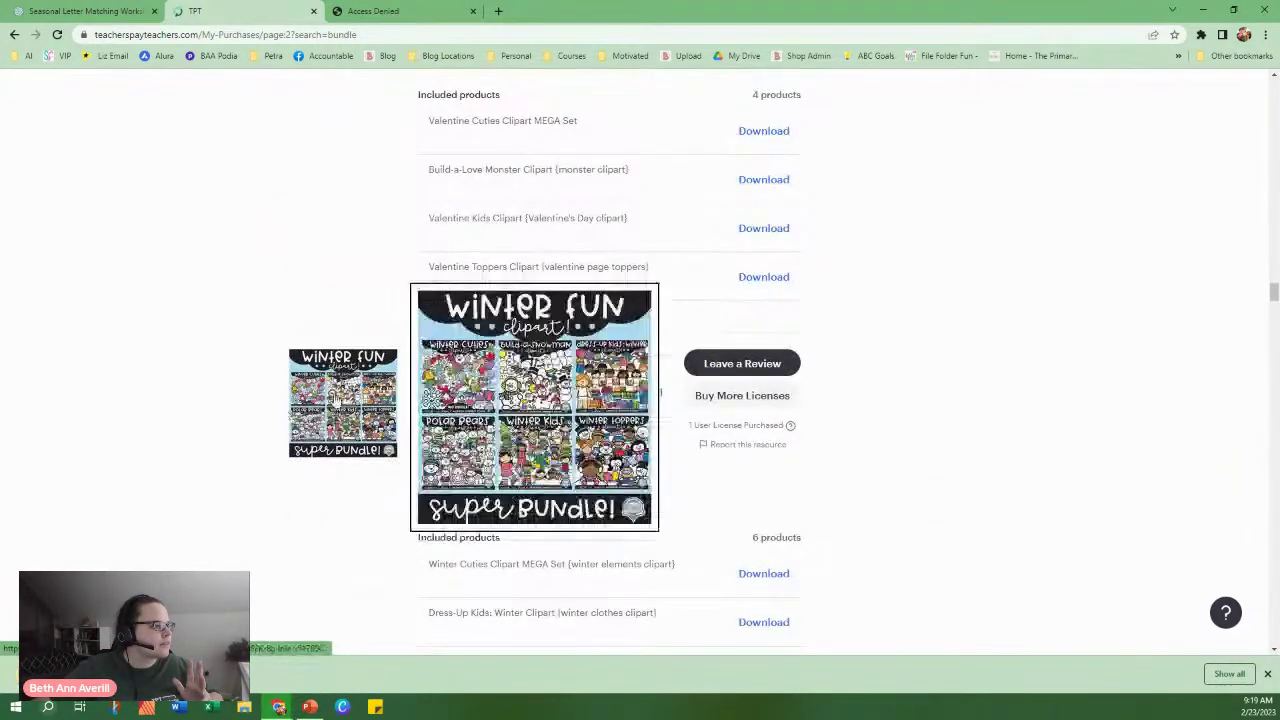
pyautogui.scroll(-5, 340, 397)
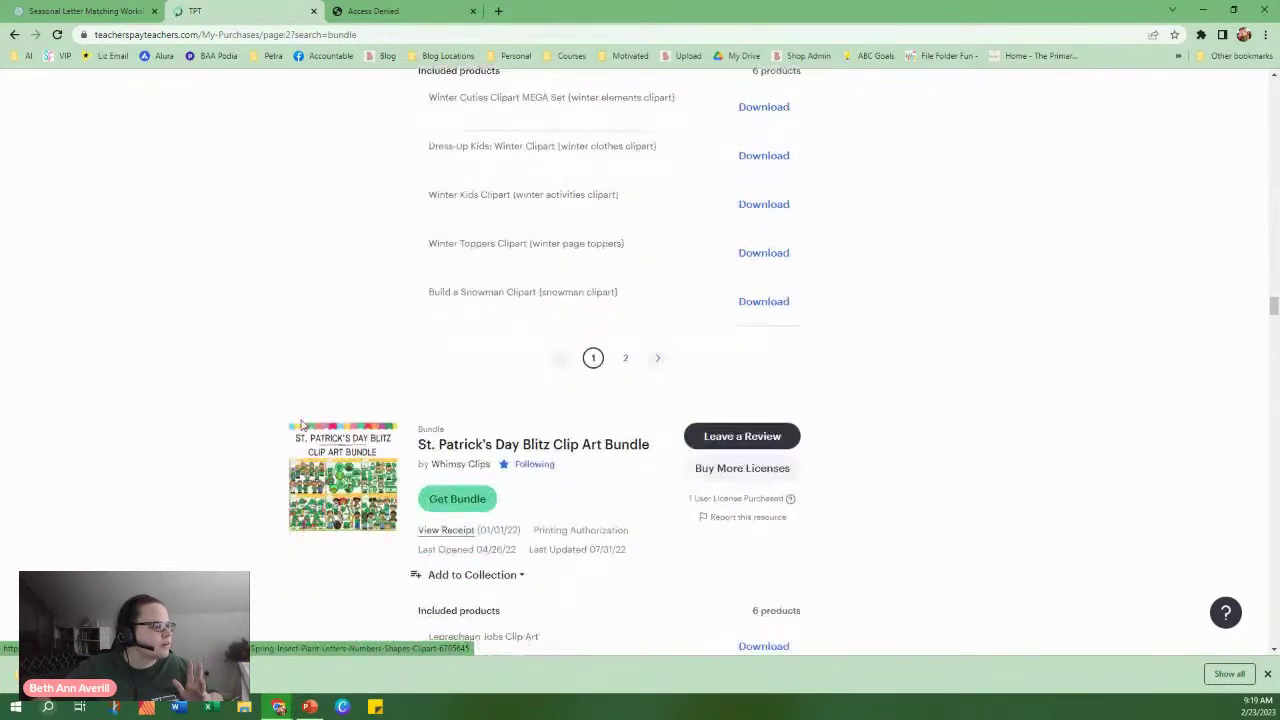
pyautogui.moveTo(357, 480)
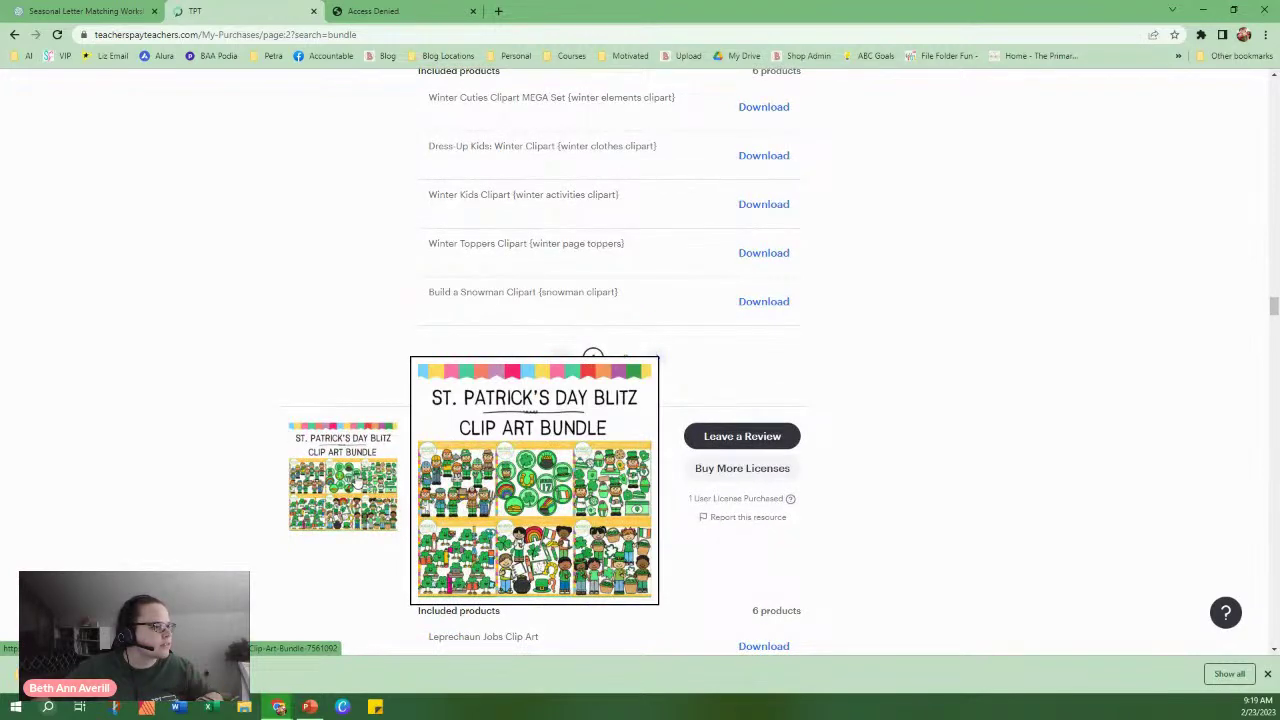
# Check the winter, dental, build-a and holiday bundle covers and open the Sprinkles Collection #1 bundle's product page in a new tab.
pyautogui.scroll(-10, 266, 534)
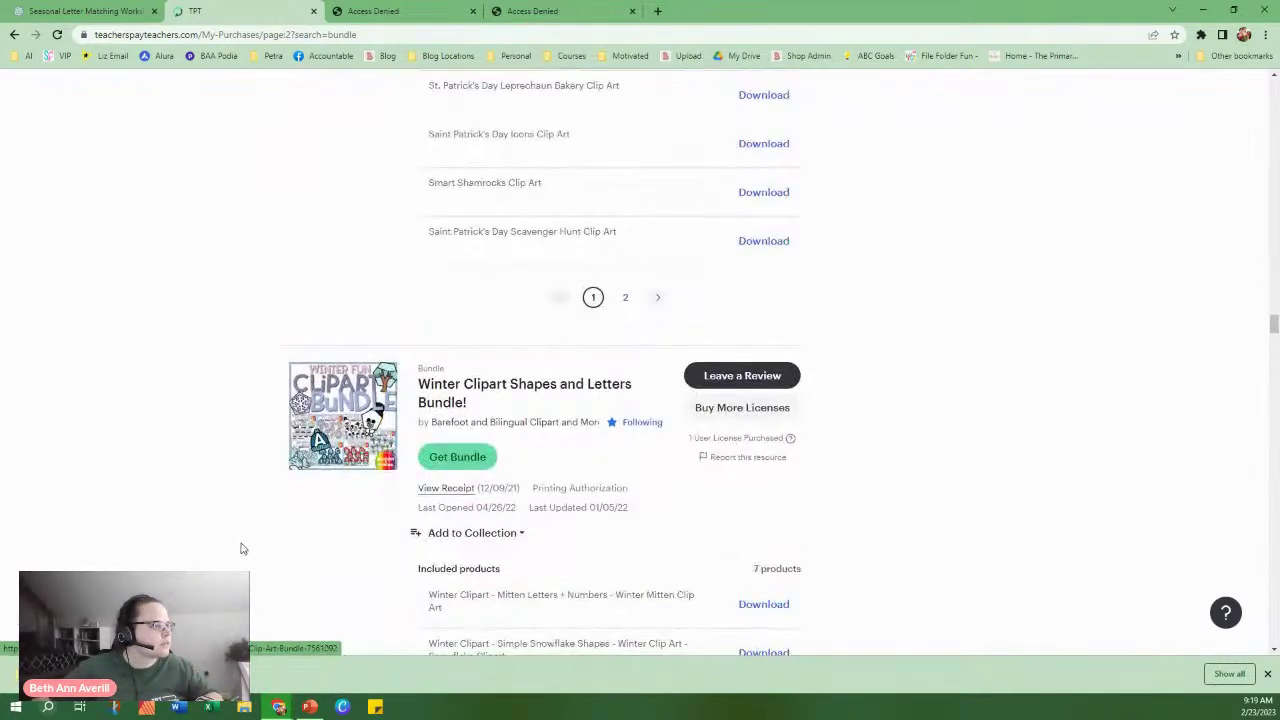
pyautogui.scroll(-2, 320, 505)
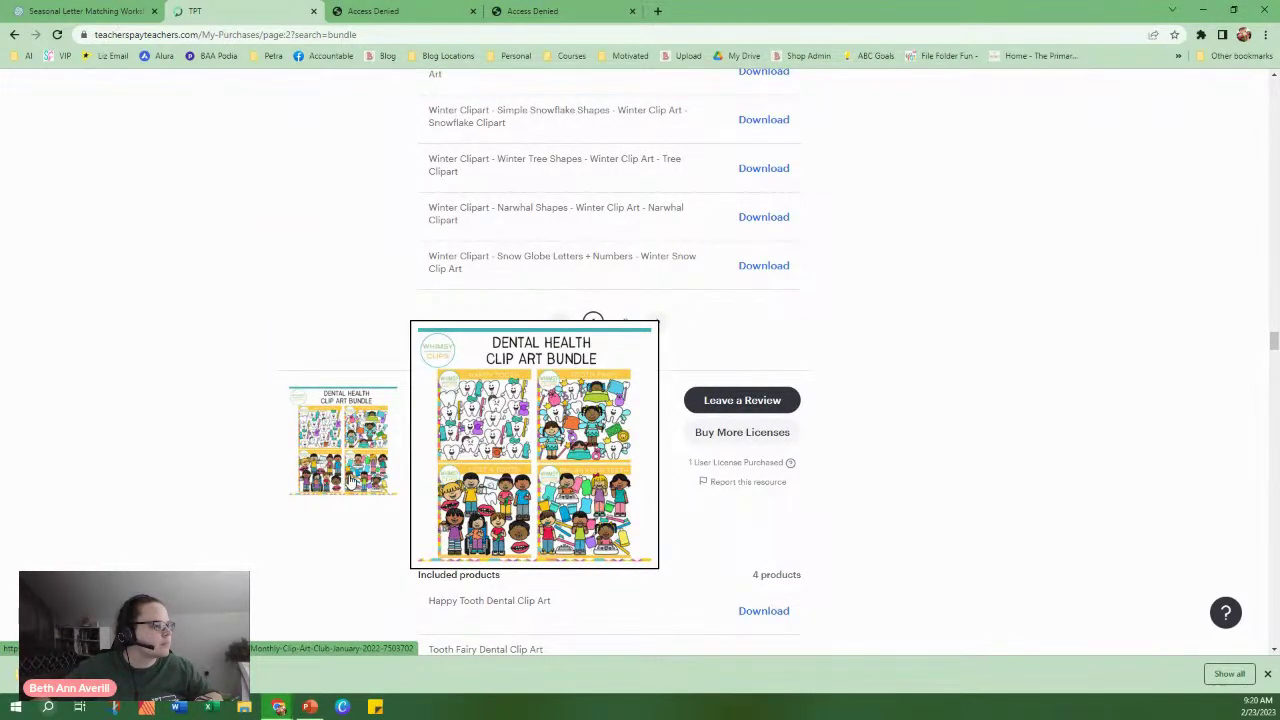
pyautogui.scroll(-4, 350, 480)
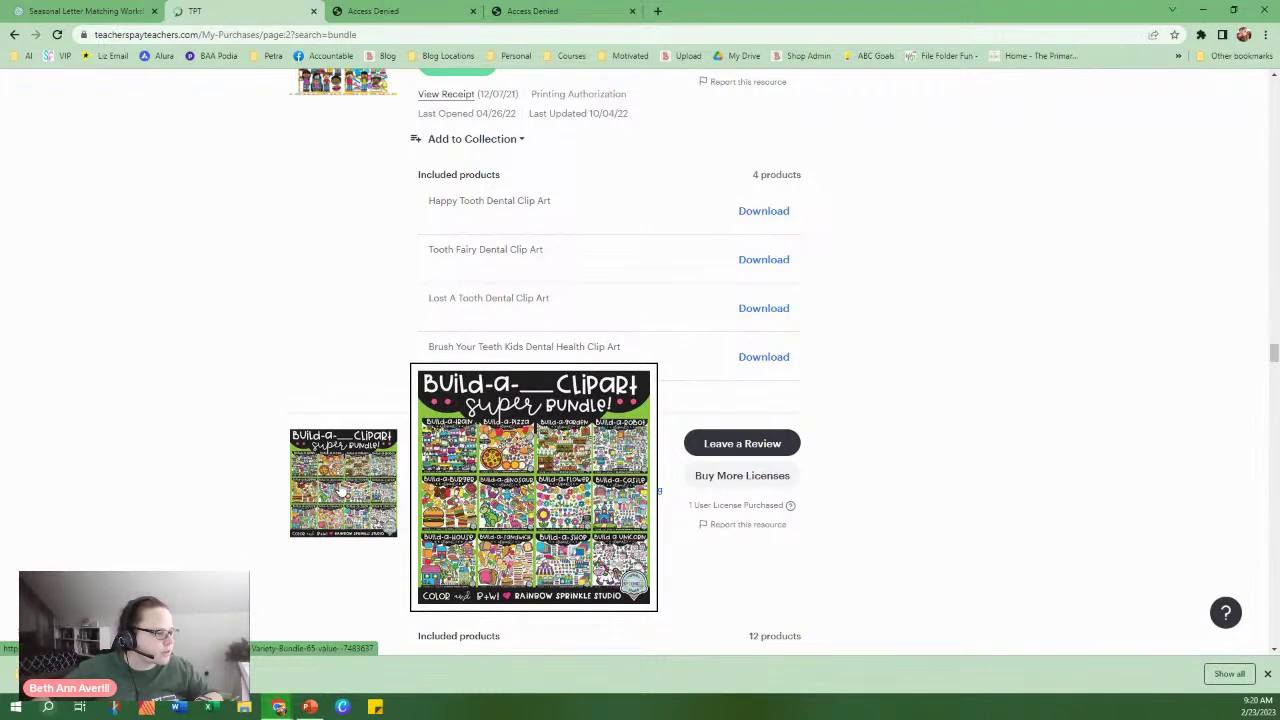
pyautogui.scroll(-10, 340, 490)
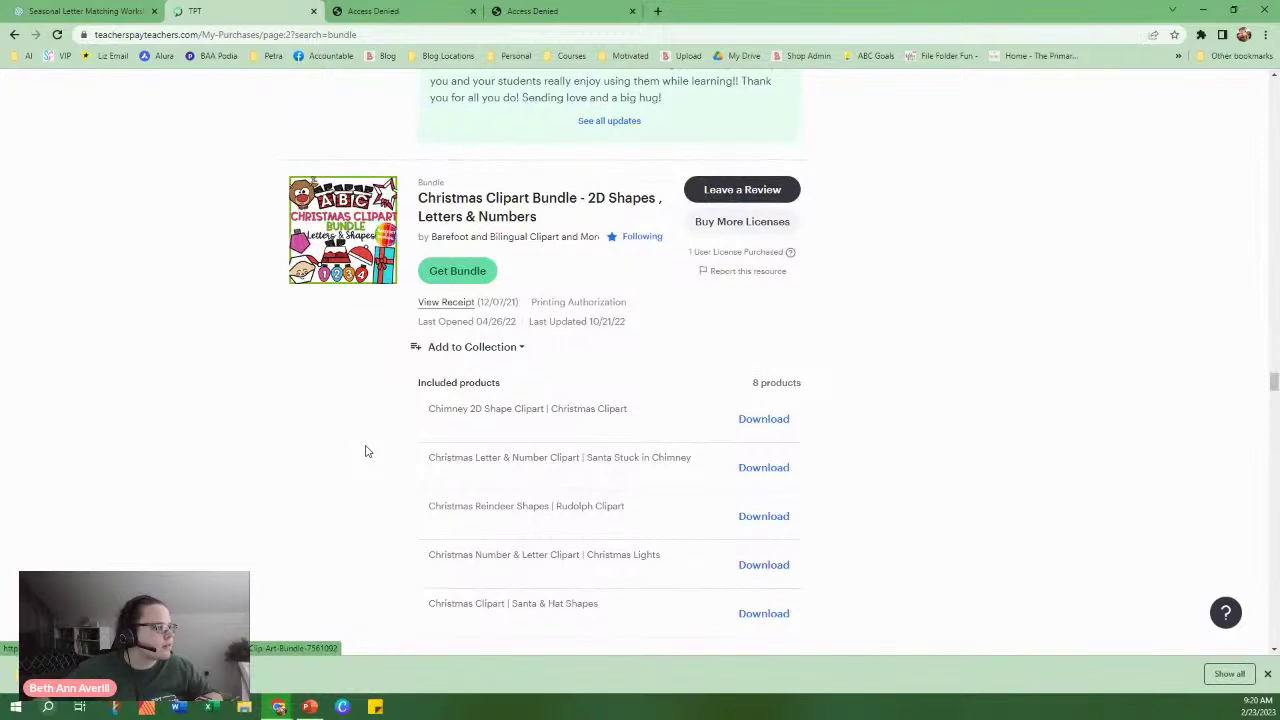
pyautogui.scroll(-10, 358, 454)
pyautogui.scroll(-12, 340, 475)
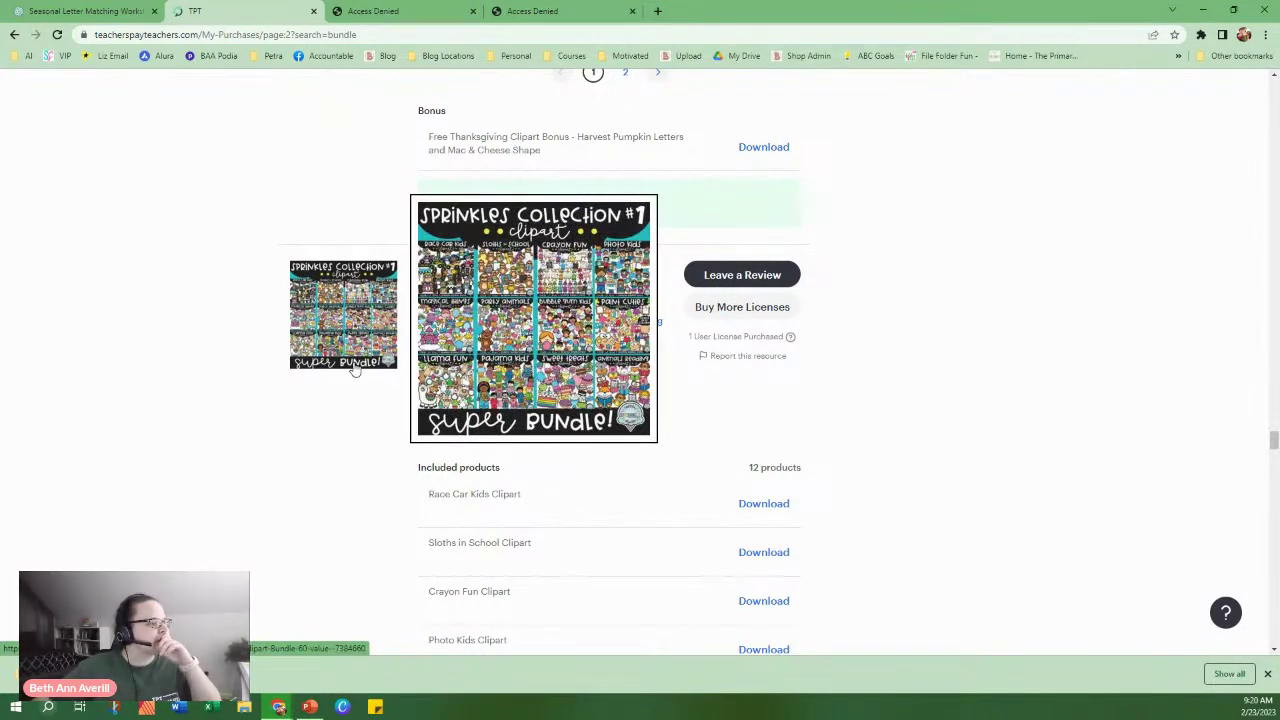
# Preview the snowman, costume, Christmas and fall counting bundles and open the Lifetime Clip Art Growing Bundle by LiMish Creations in a new tab.
pyautogui.scroll(-5, 358, 356)
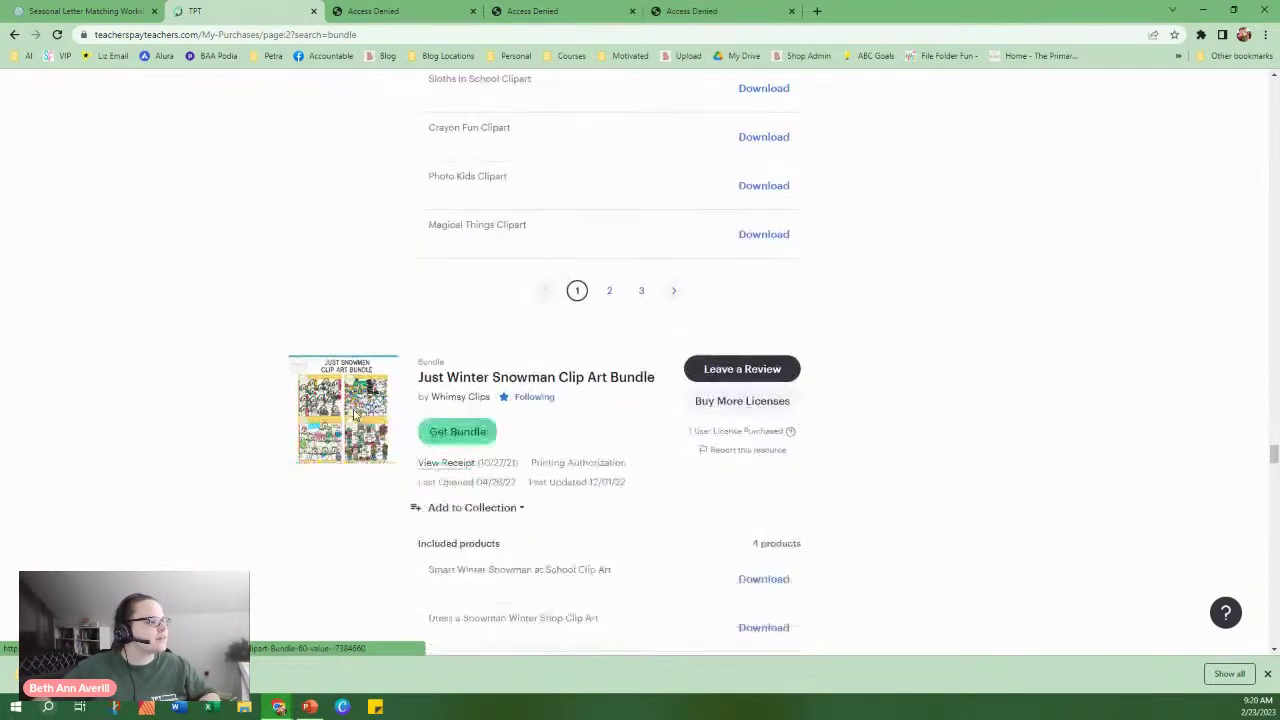
pyautogui.scroll(-5, 354, 374)
pyautogui.moveTo(345, 270)
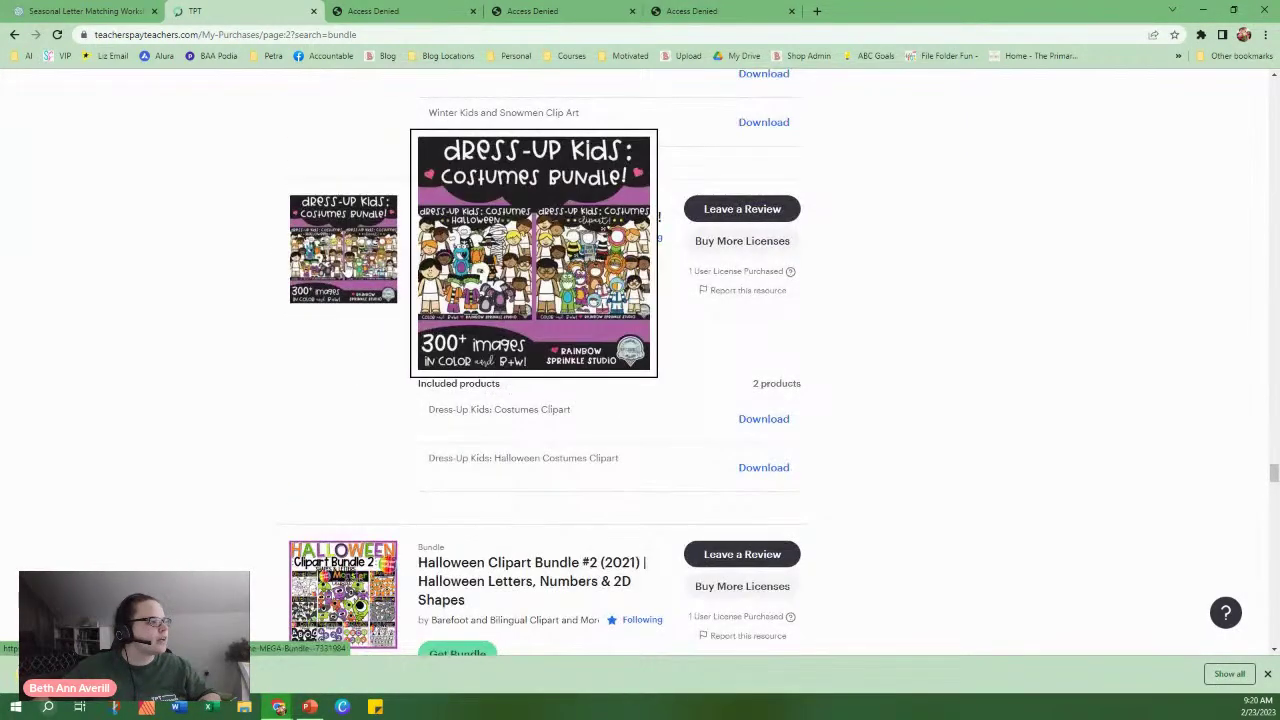
pyautogui.scroll(-10, 340, 330)
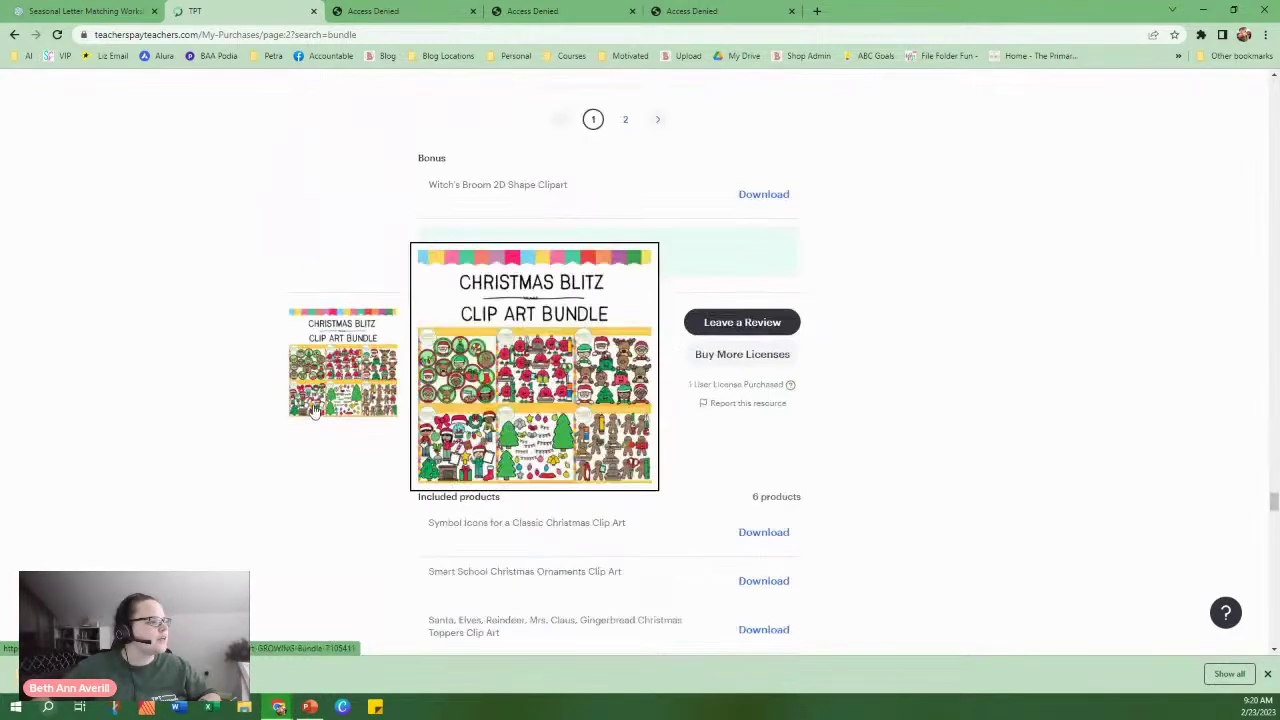
pyautogui.scroll(-15, 314, 418)
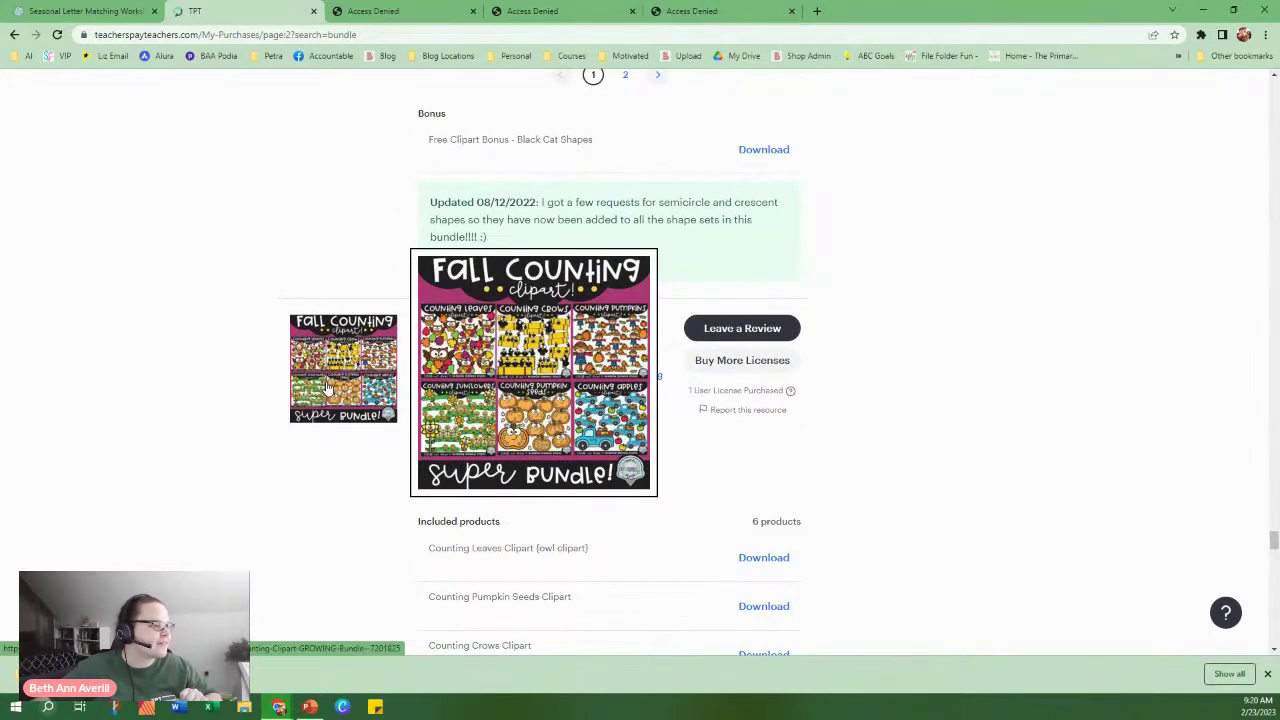
pyautogui.scroll(-5, 328, 388)
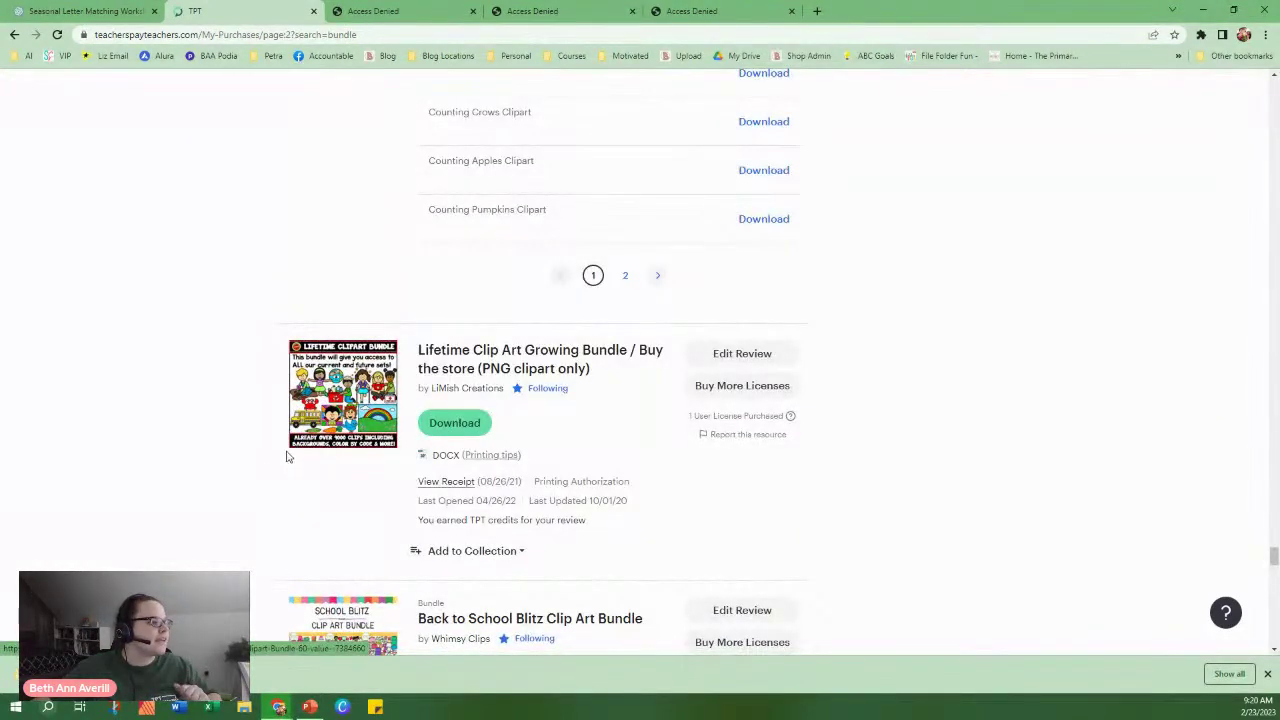
pyautogui.middleClick(466, 389)
pyautogui.scroll(-1, 214, 458)
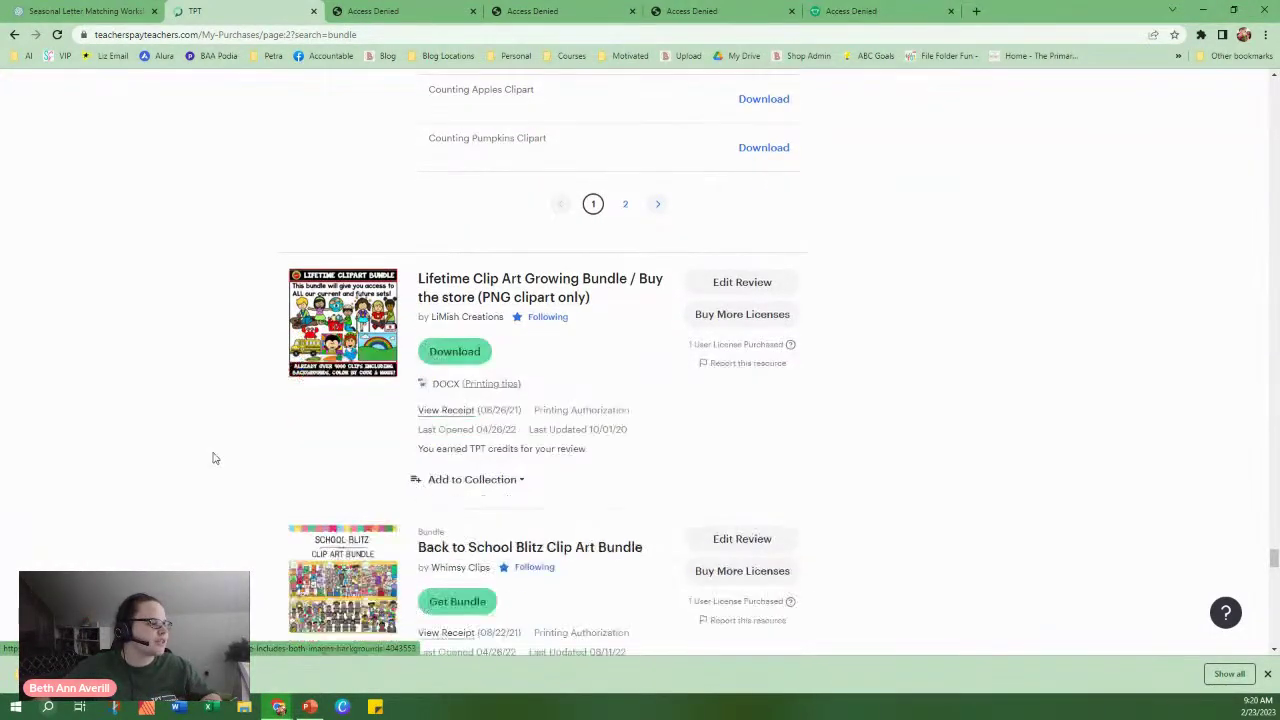
# Examine the remaining purchased bundles through the end of page 2, previewing covers for clip art that suits the spring ideas.
pyautogui.scroll(-4, 214, 458)
pyautogui.moveTo(350, 195)
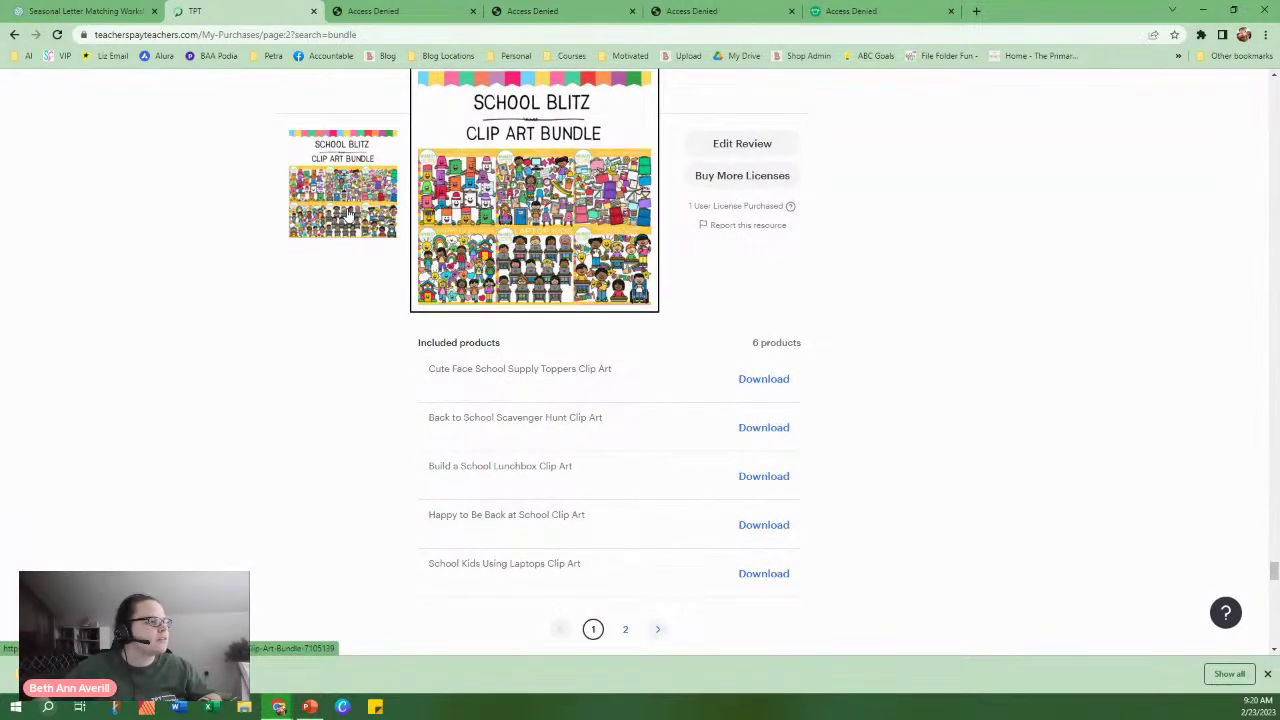
pyautogui.scroll(-5, 350, 200)
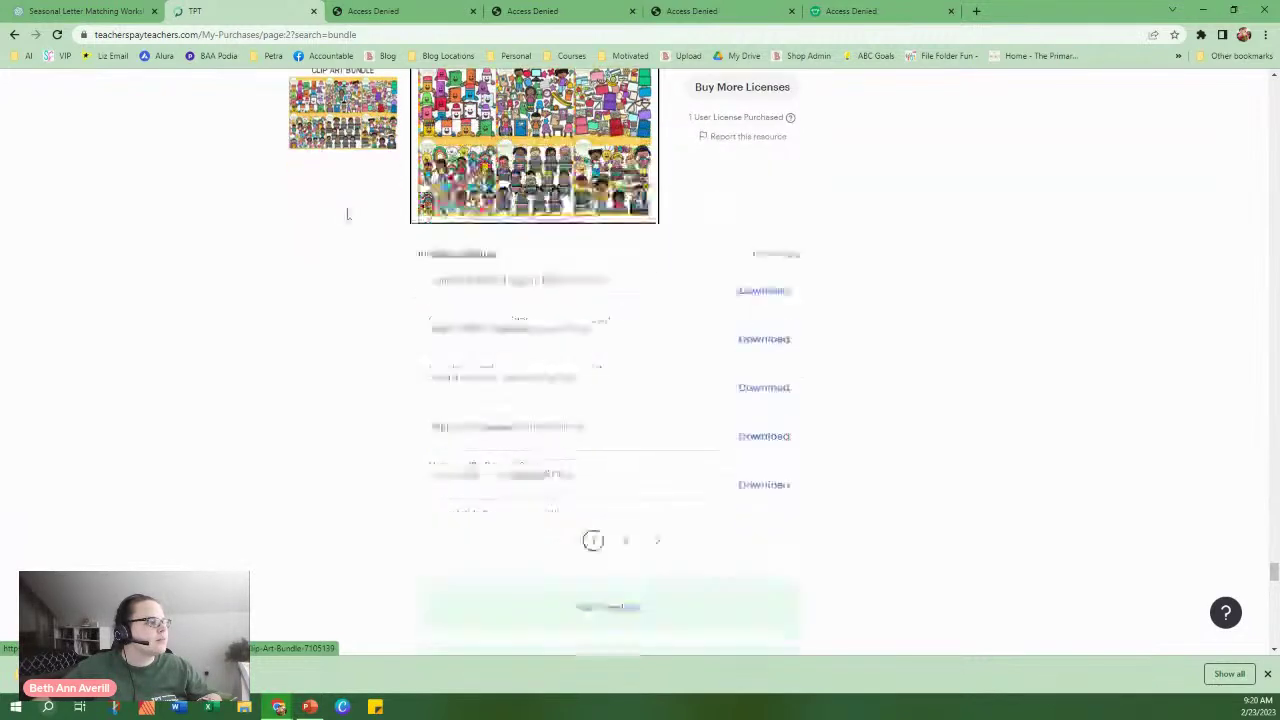
pyautogui.scroll(-3, 350, 347)
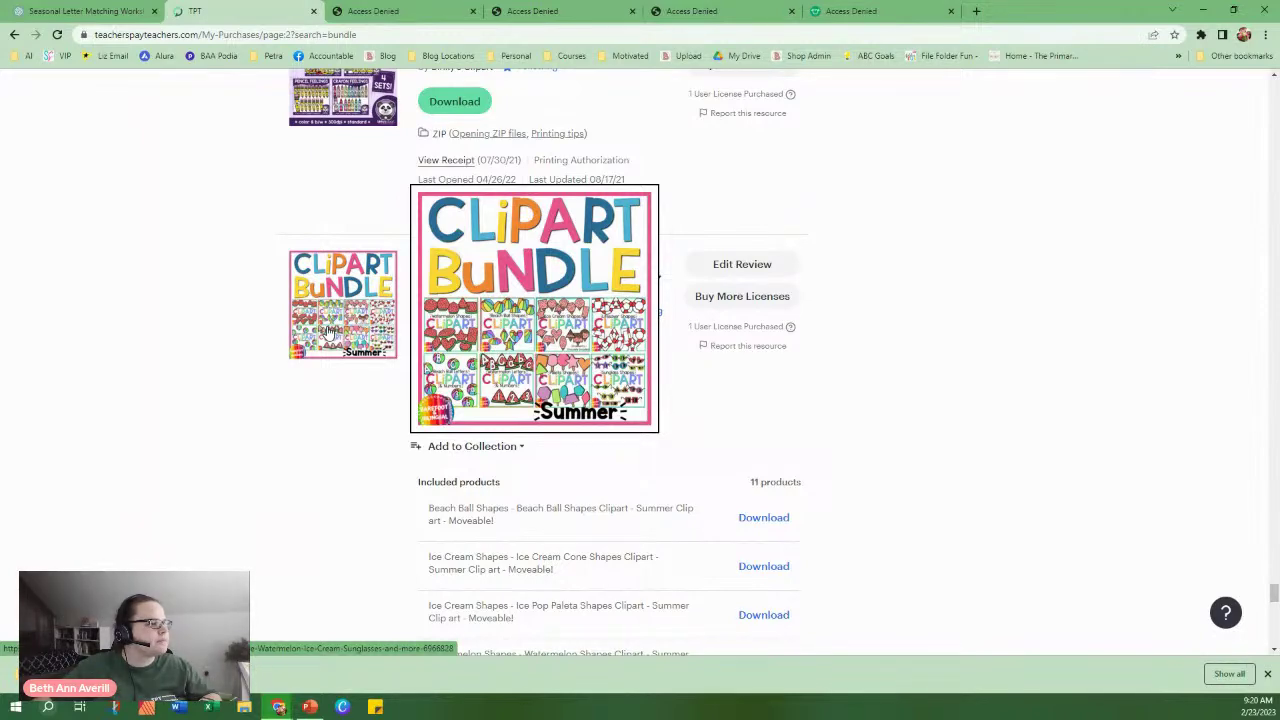
pyautogui.scroll(-5, 330, 335)
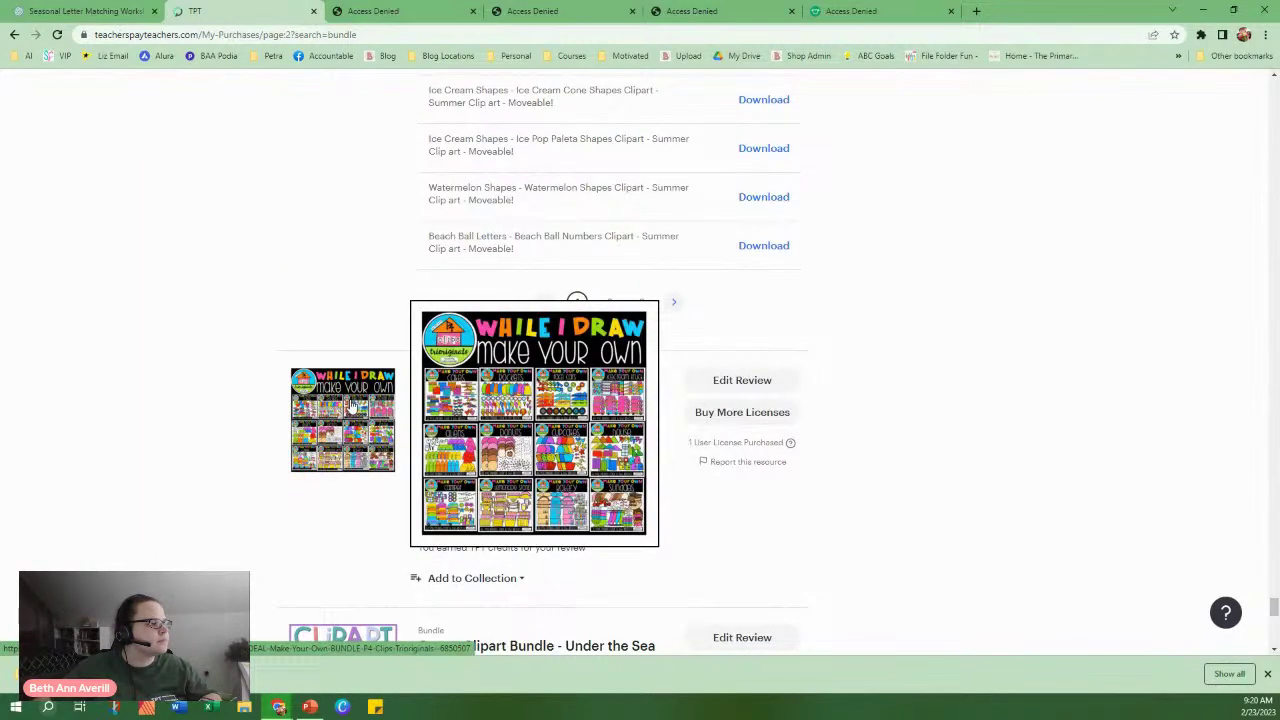
pyautogui.scroll(-5, 350, 405)
pyautogui.moveTo(340, 245)
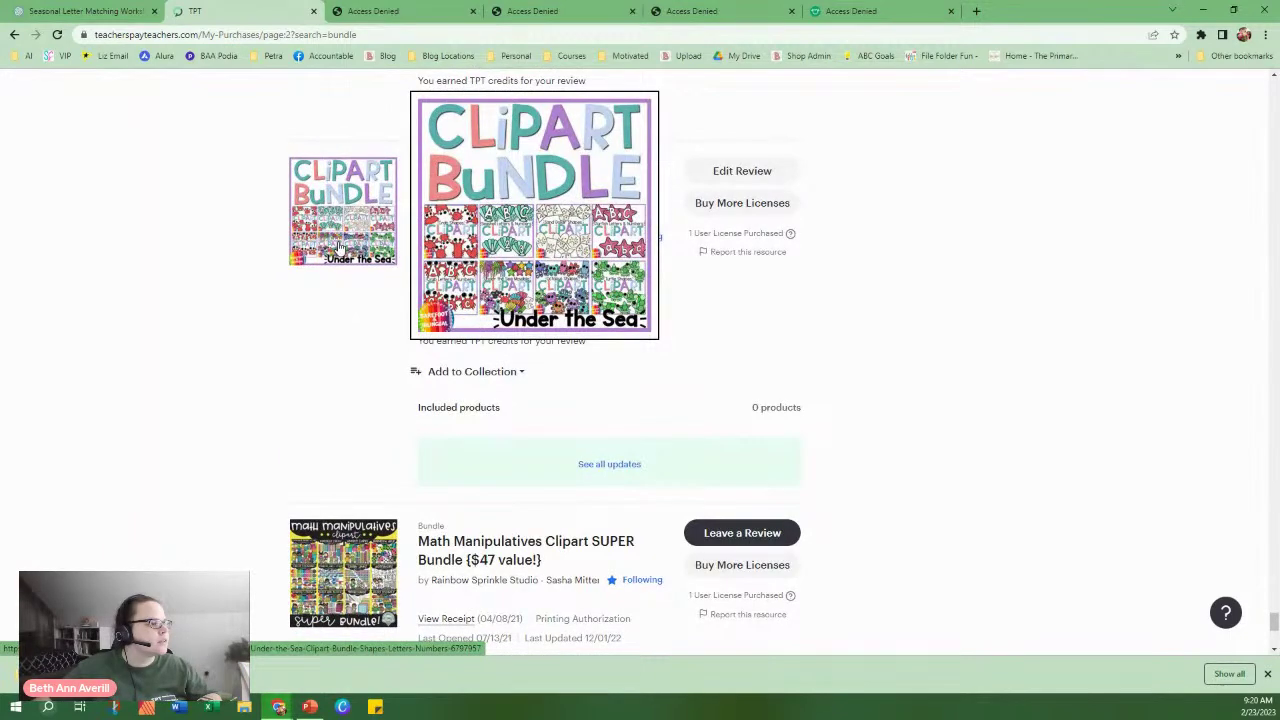
pyautogui.scroll(-3, 340, 245)
pyautogui.moveTo(352, 310)
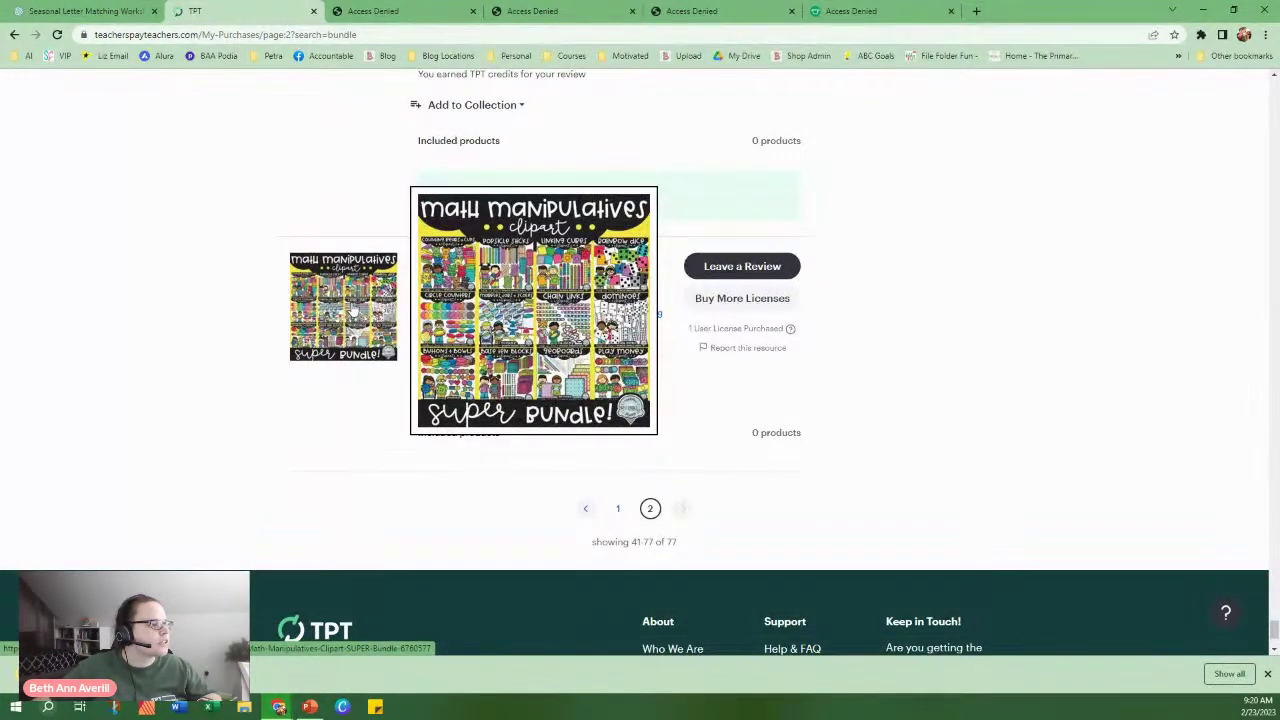
pyautogui.scroll(3, 843, 357)
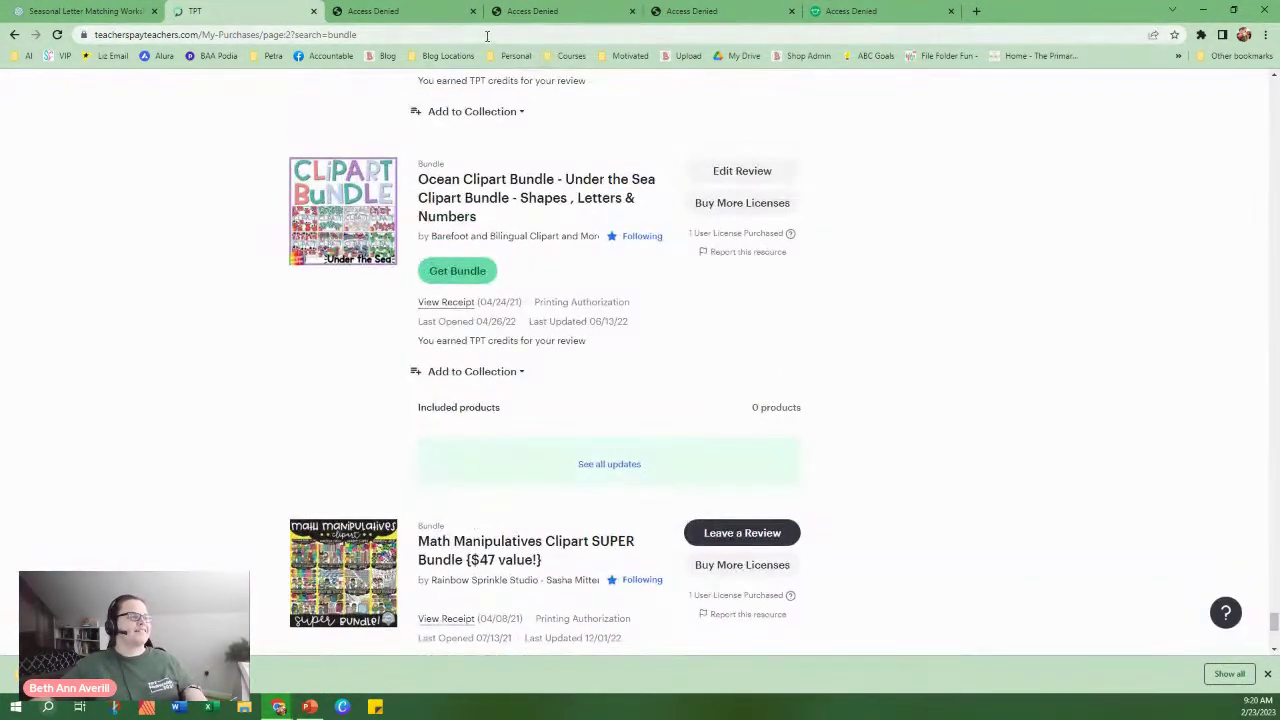
# Reload the Spring Clipart Bundle product page and check the other product pages opened in separate tabs.
pyautogui.click(436, 11)
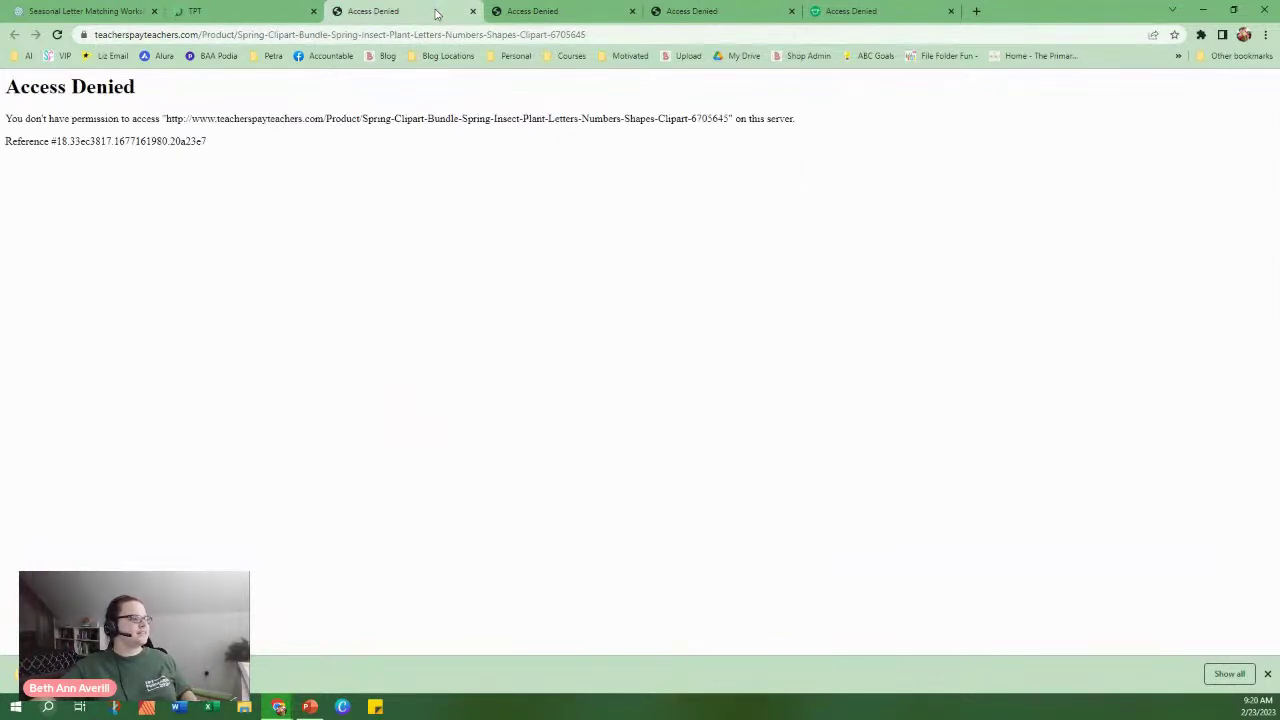
pyautogui.click(303, 38)
pyautogui.press('Return')
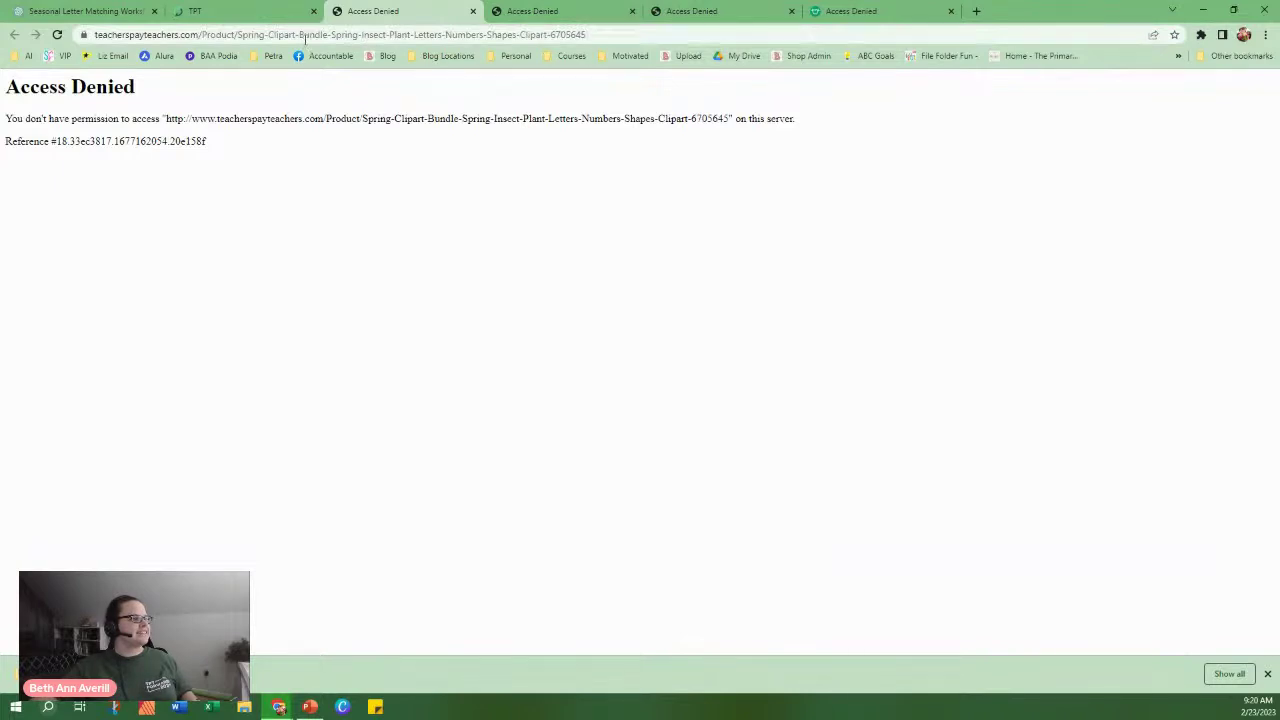
pyautogui.click(560, 11)
pyautogui.click(711, 13)
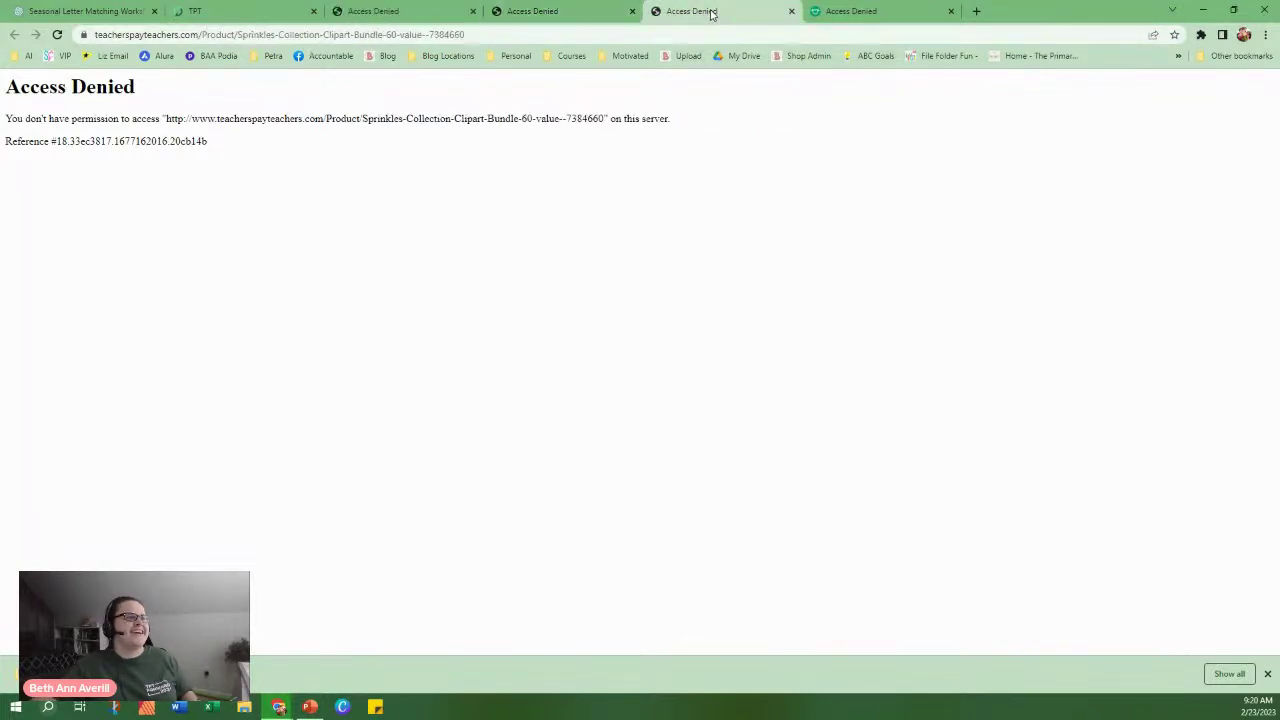
pyautogui.click(850, 11)
# Return to the purchases list and look back over the bundles near the end of page 2.
pyautogui.click(193, 13)
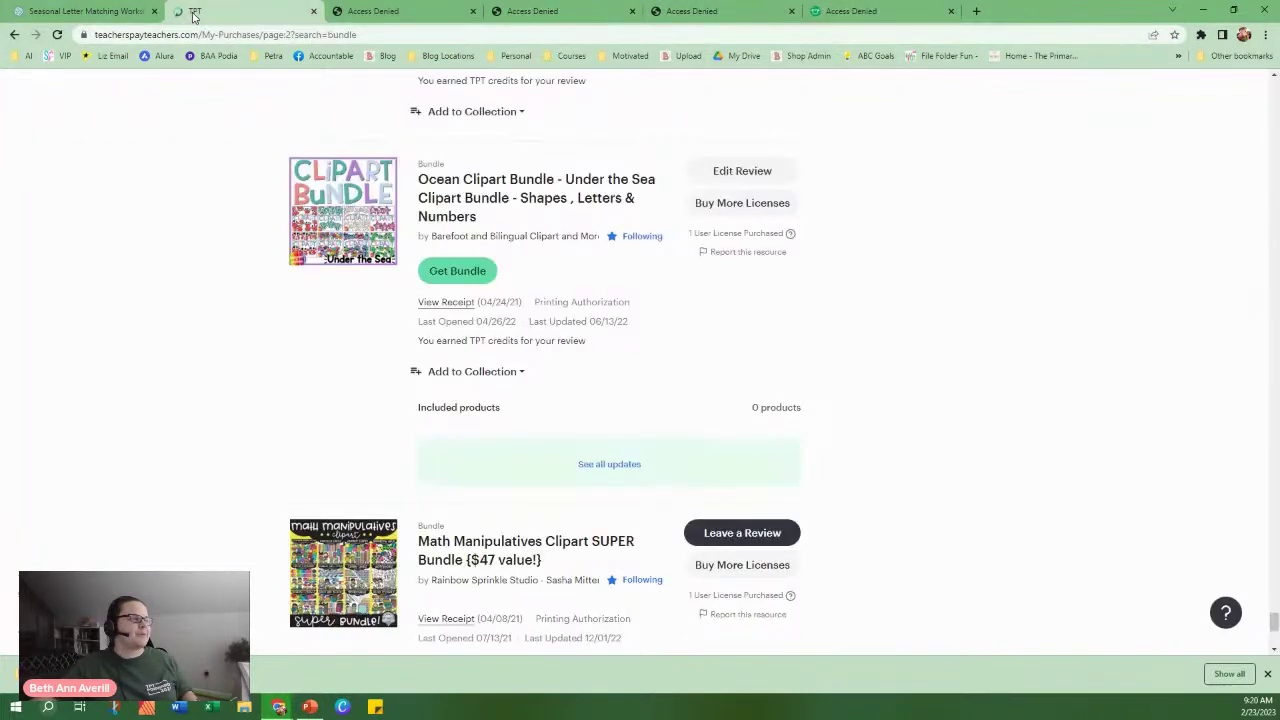
pyautogui.scroll(-5, 340, 451)
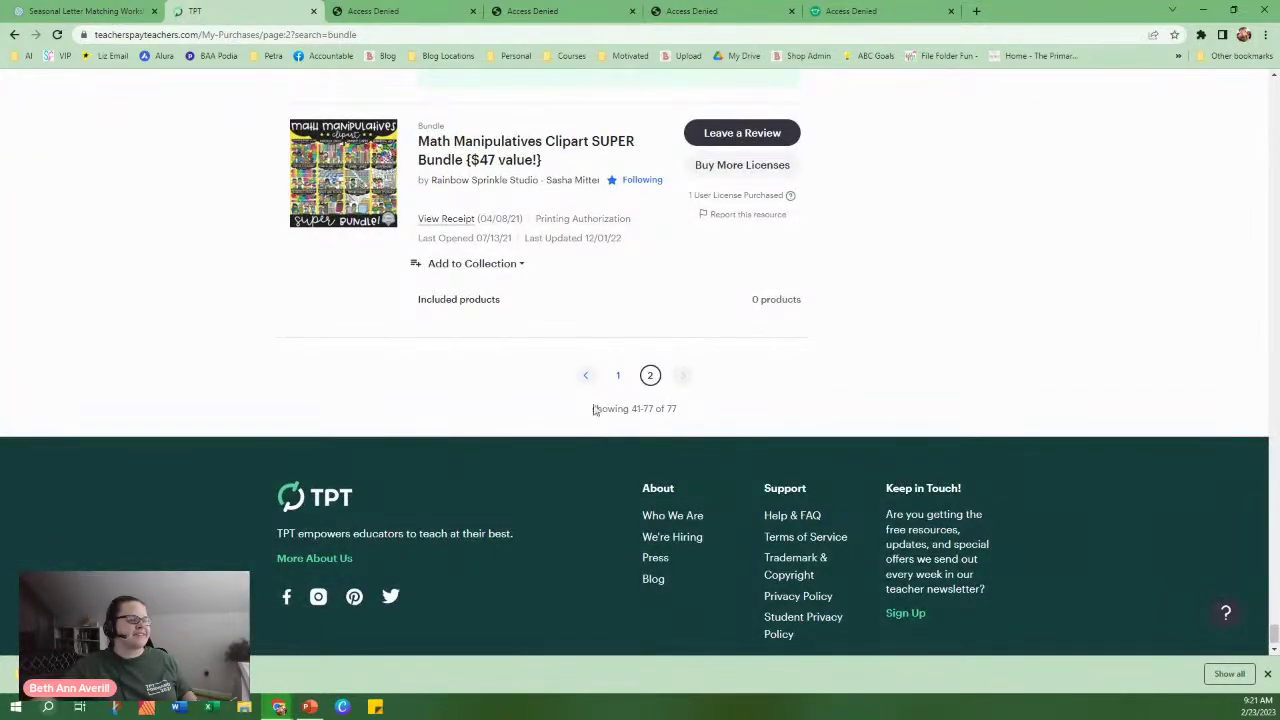
pyautogui.scroll(15, 463, 397)
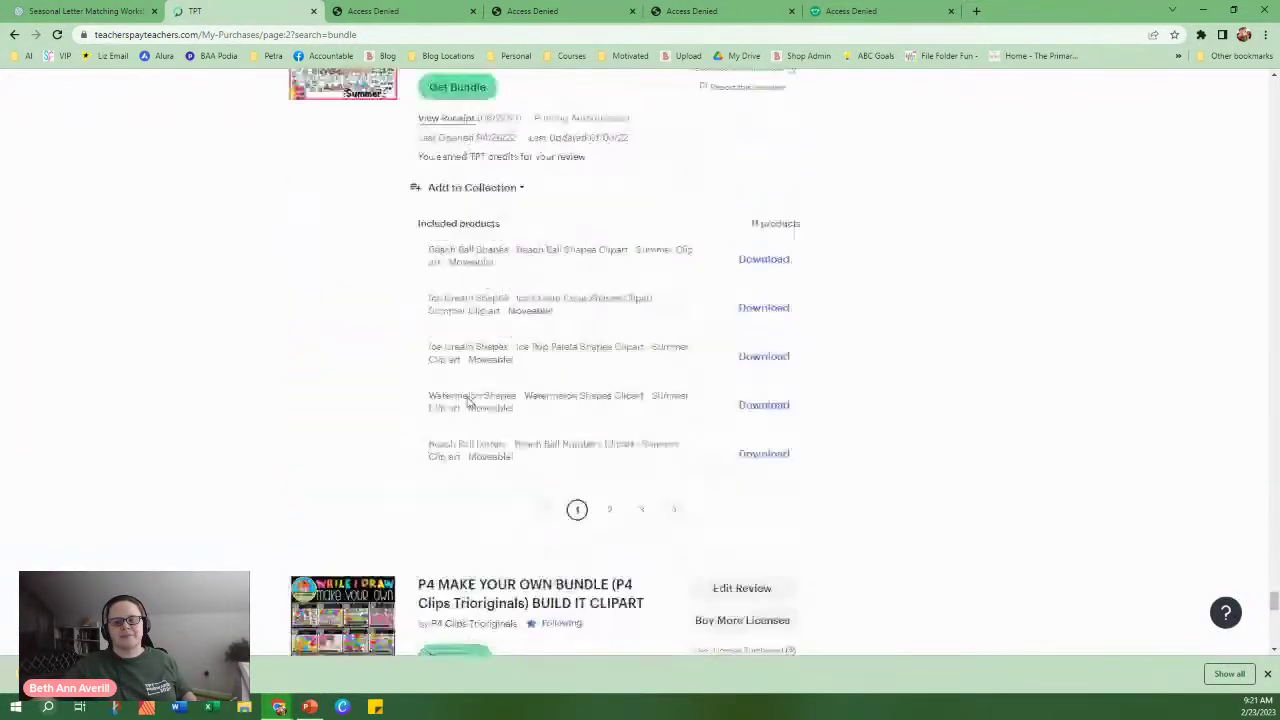
pyautogui.scroll(12, 467, 400)
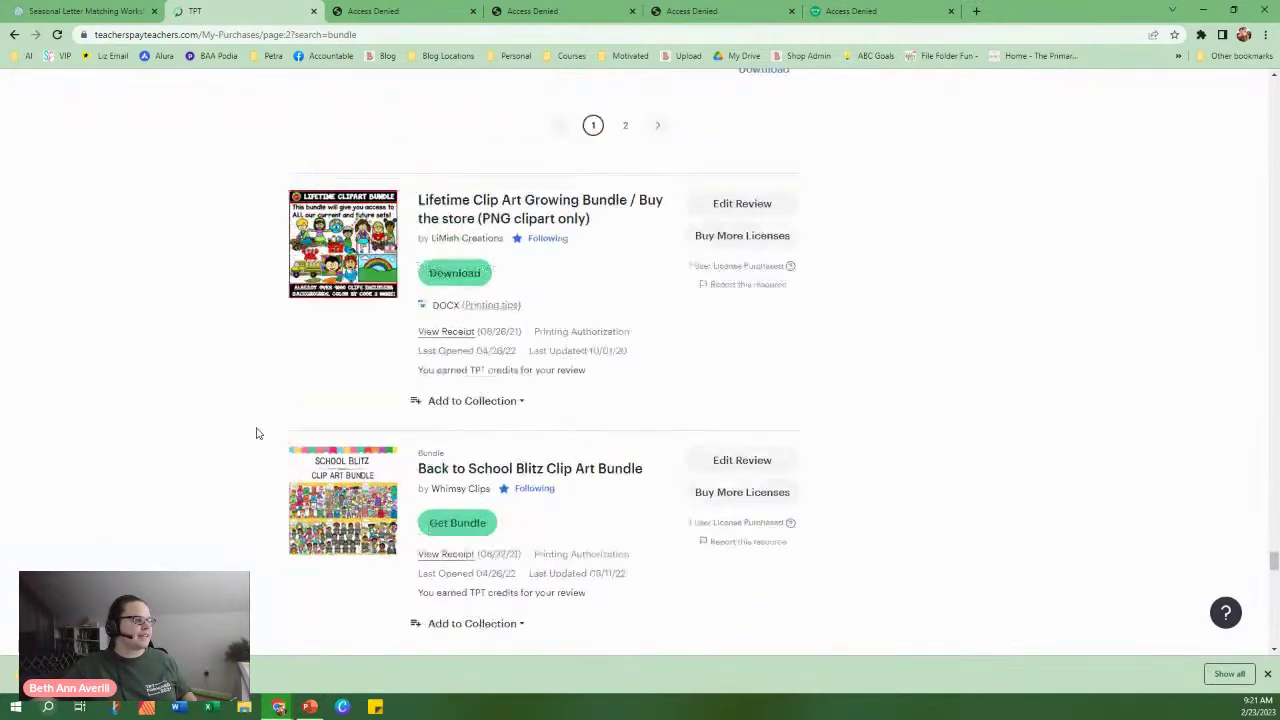
pyautogui.scroll(4, 258, 431)
pyautogui.scroll(-16, 258, 431)
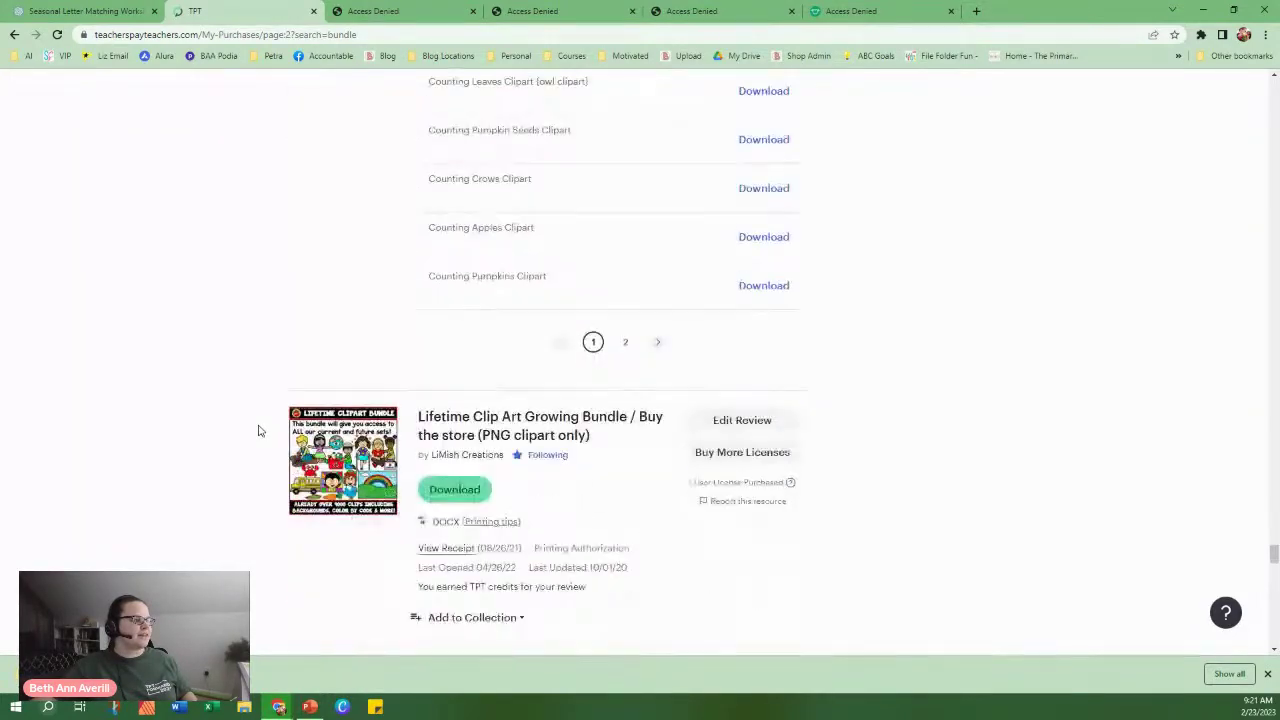
pyautogui.scroll(-5, 258, 431)
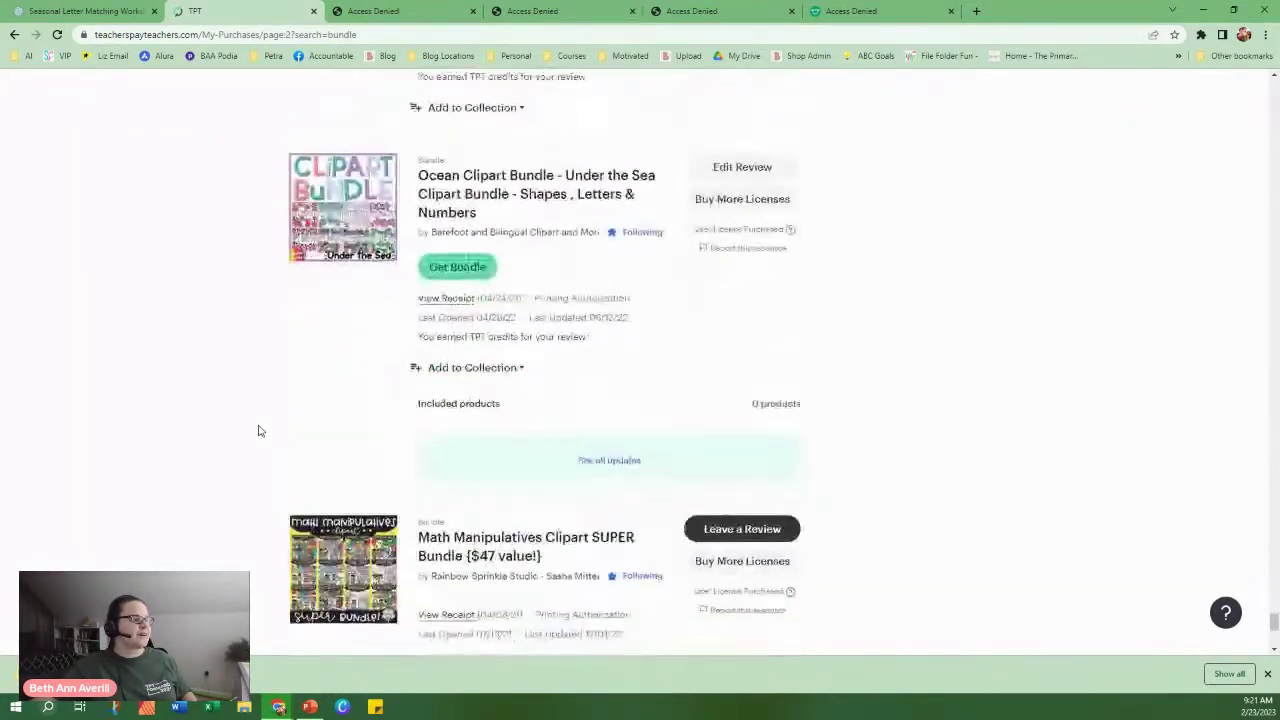
# Look back over the purchased bundles on page 2 and try reloading the Spring Clipart Bundle product page.
pyautogui.scroll(5, 258, 431)
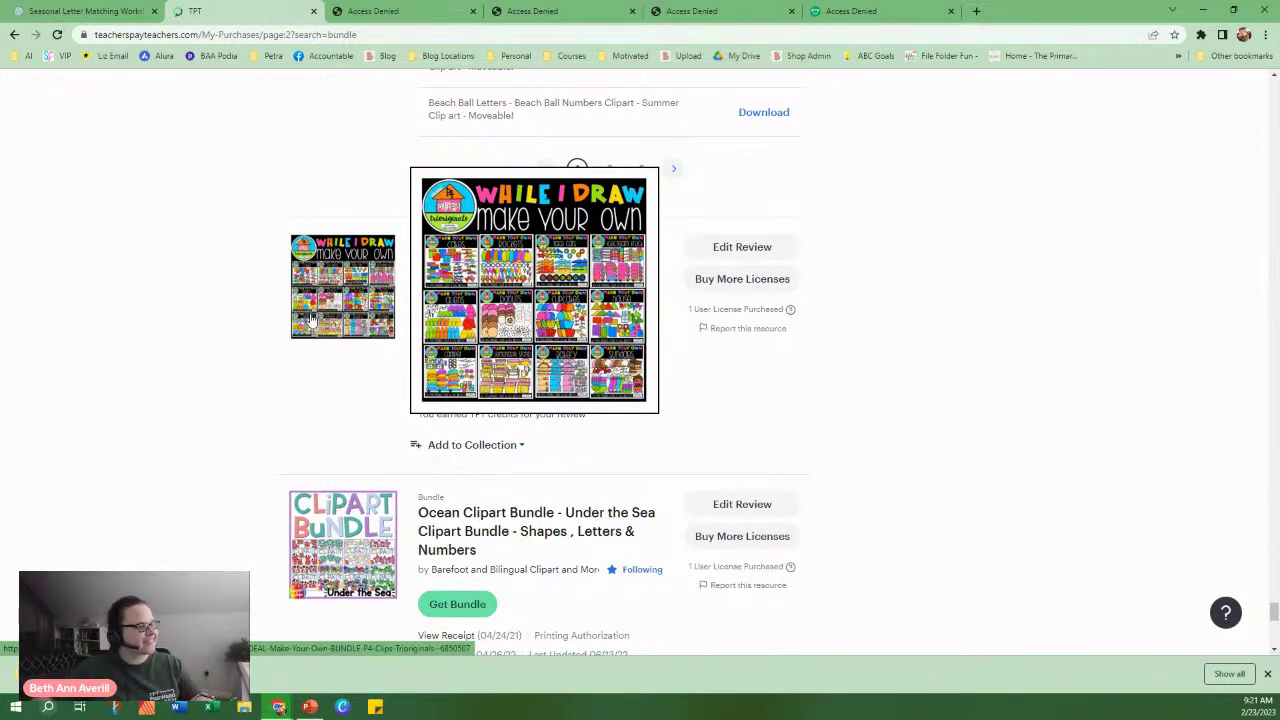
pyautogui.click(395, 14)
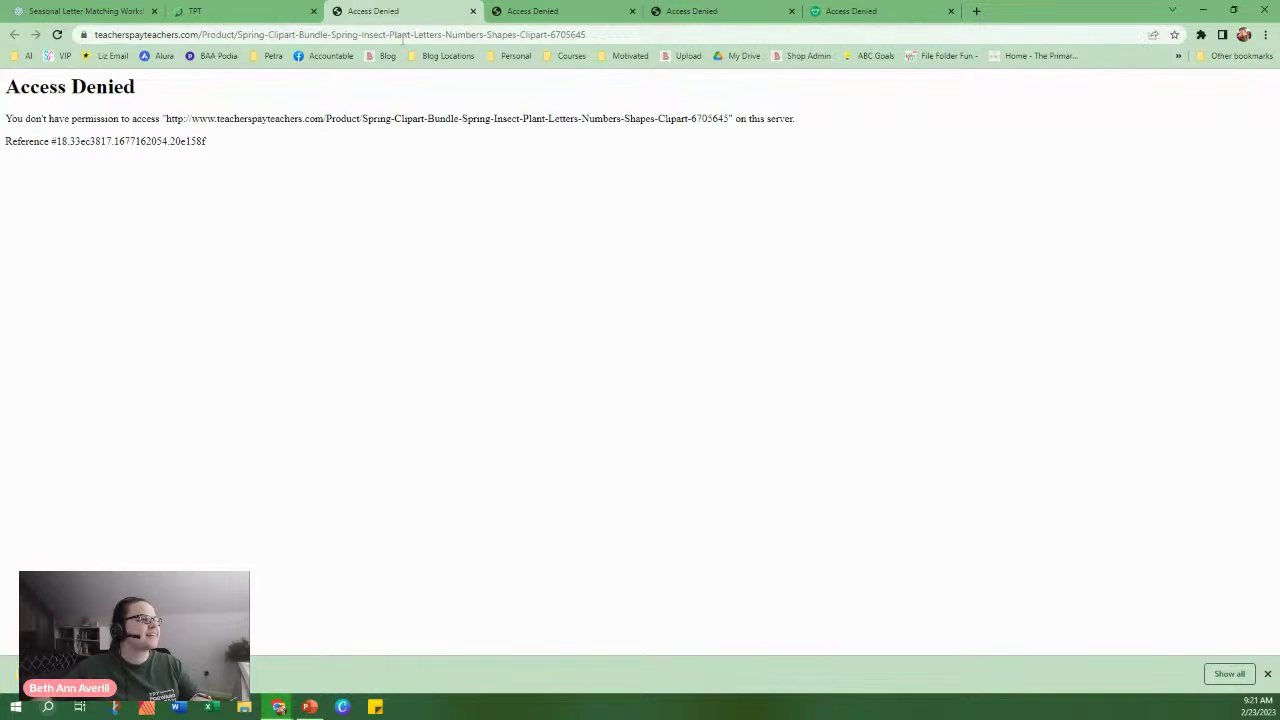
pyautogui.click(403, 35)
pyautogui.press('Return')
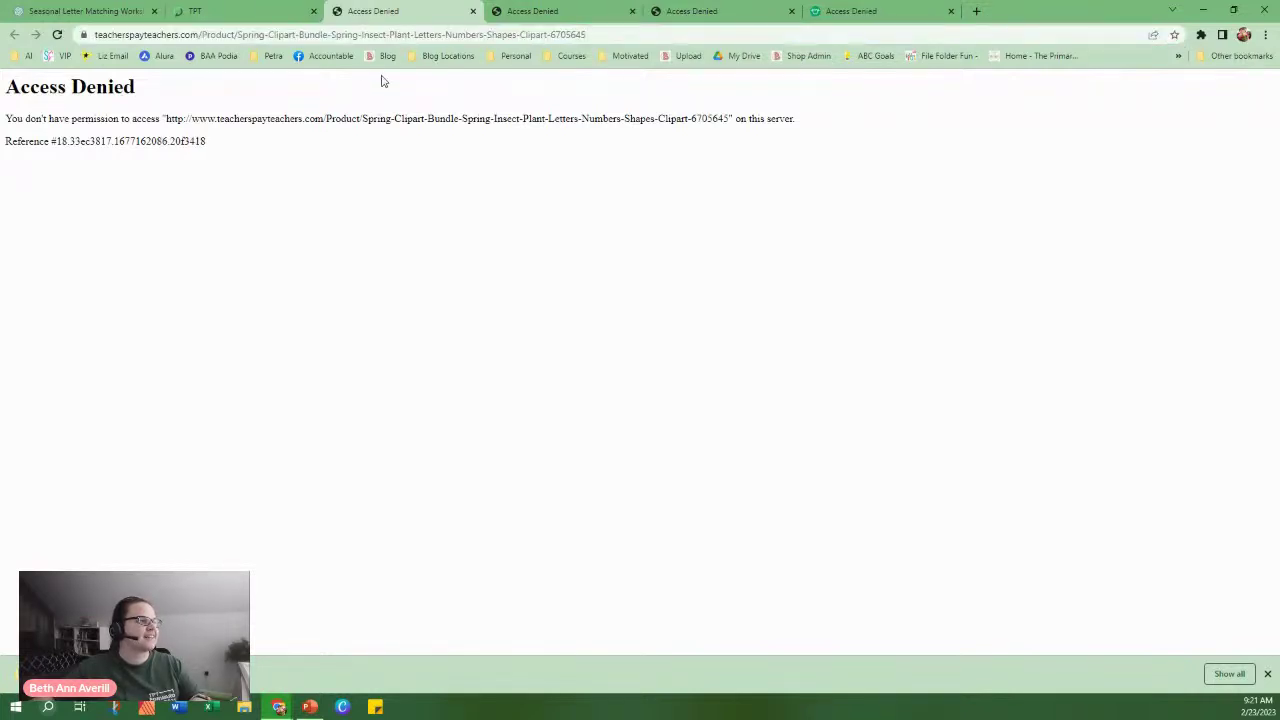
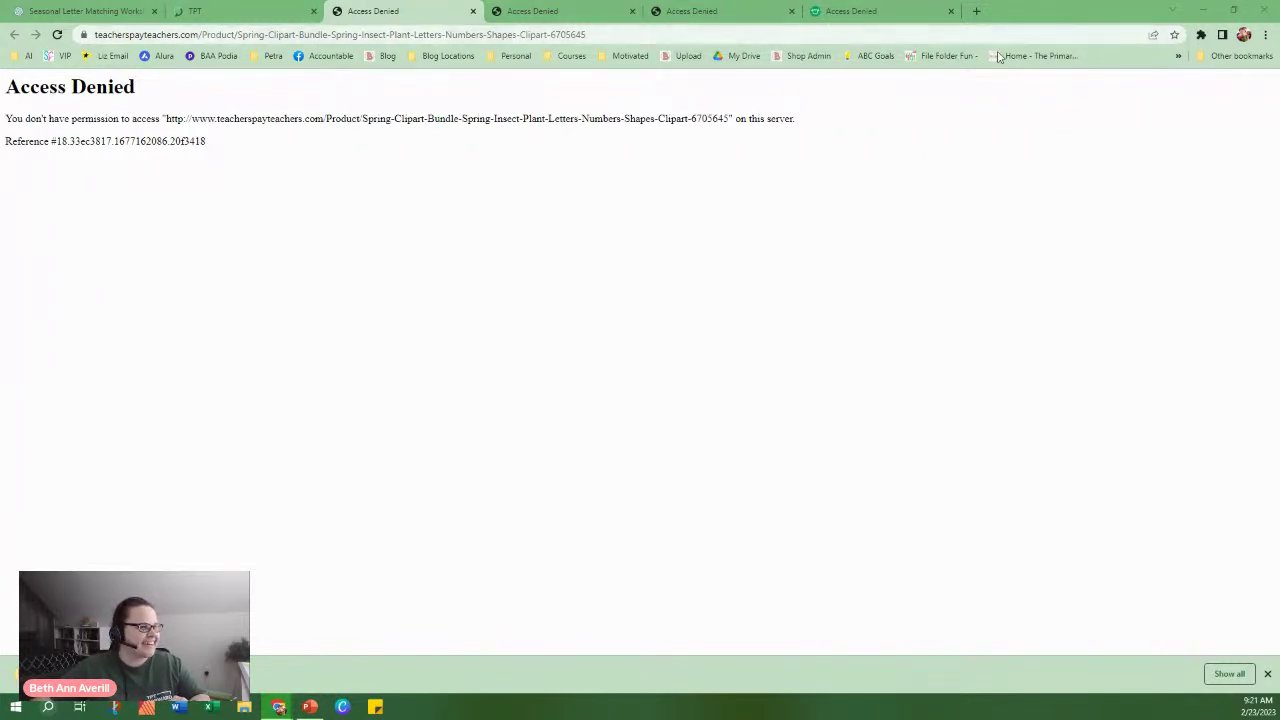
# Return to the ChatGPT conversation and, in File Explorer, open the LiMish folder inside Pictures > Clip Art.
pyautogui.click(124, 12)
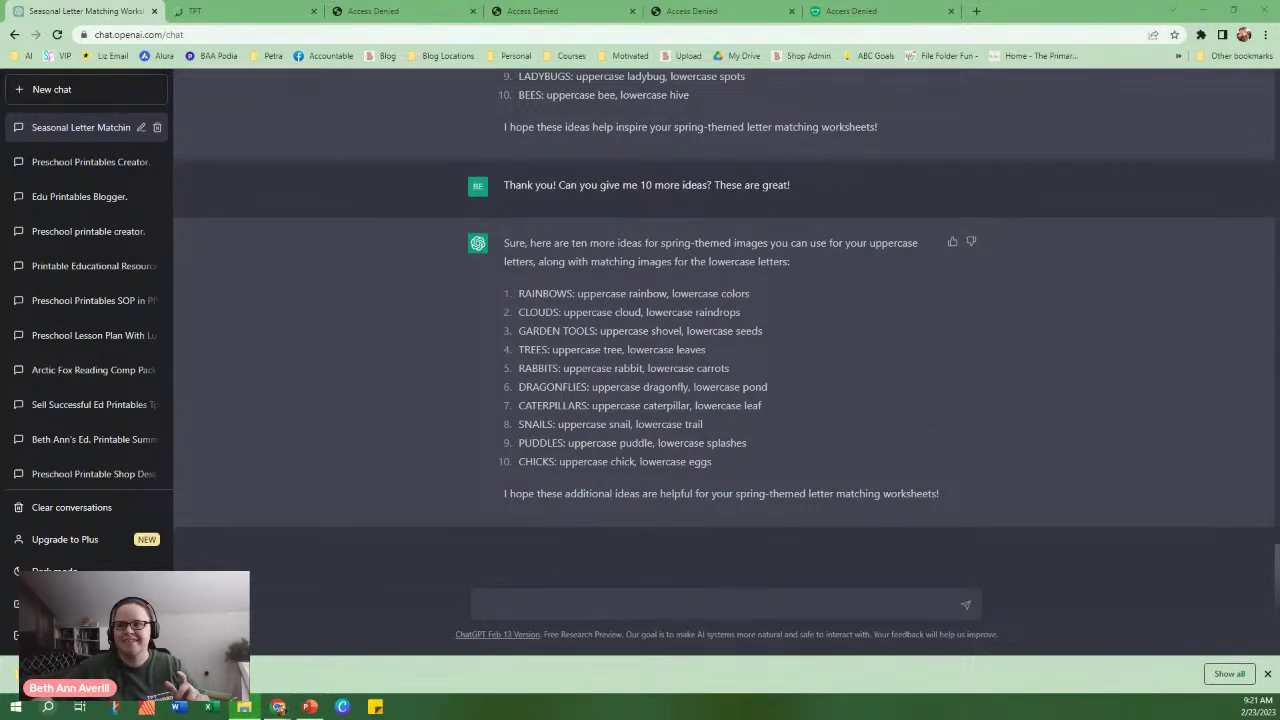
pyautogui.moveTo(930, 502); pyautogui.dragTo(524, 40)
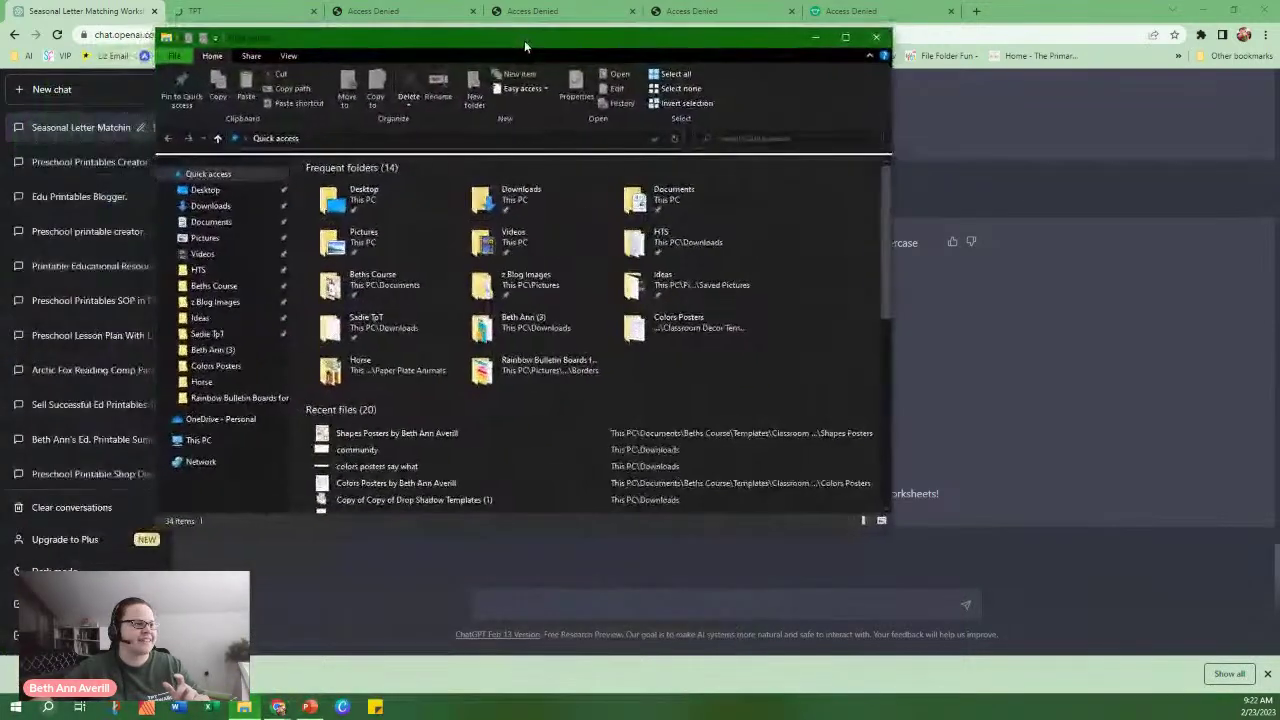
pyautogui.click(212, 207)
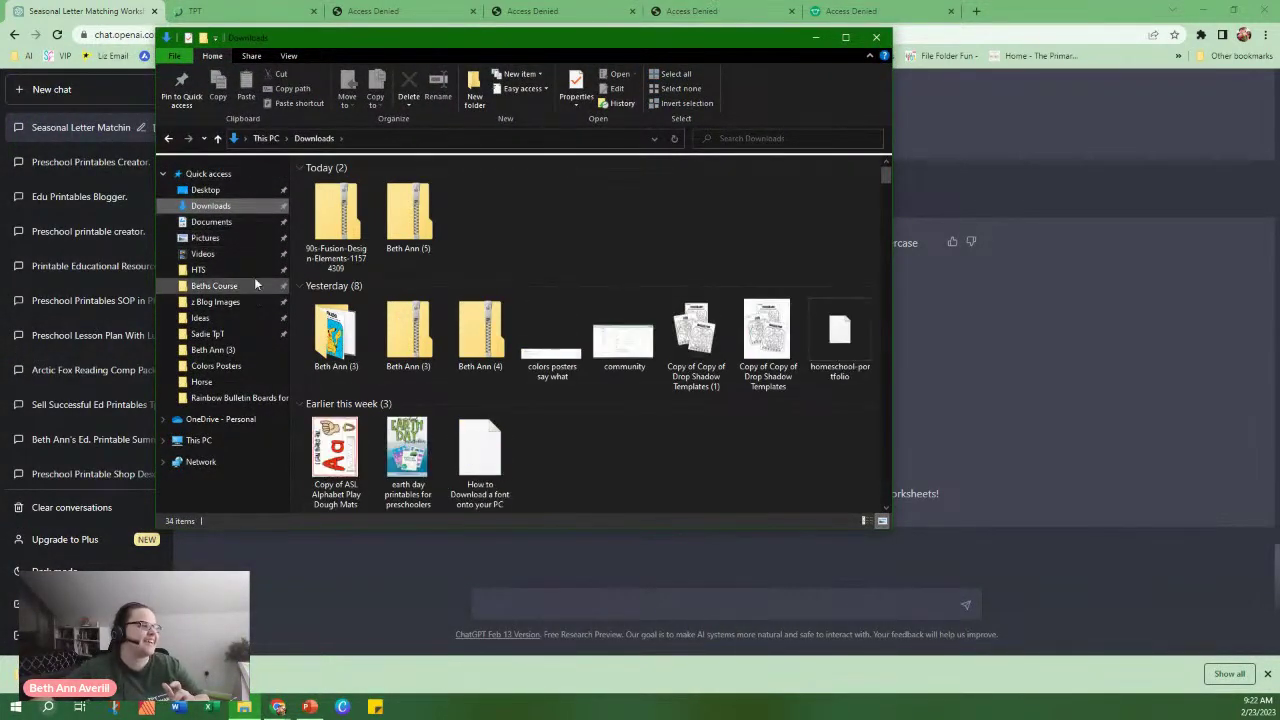
pyautogui.click(204, 238)
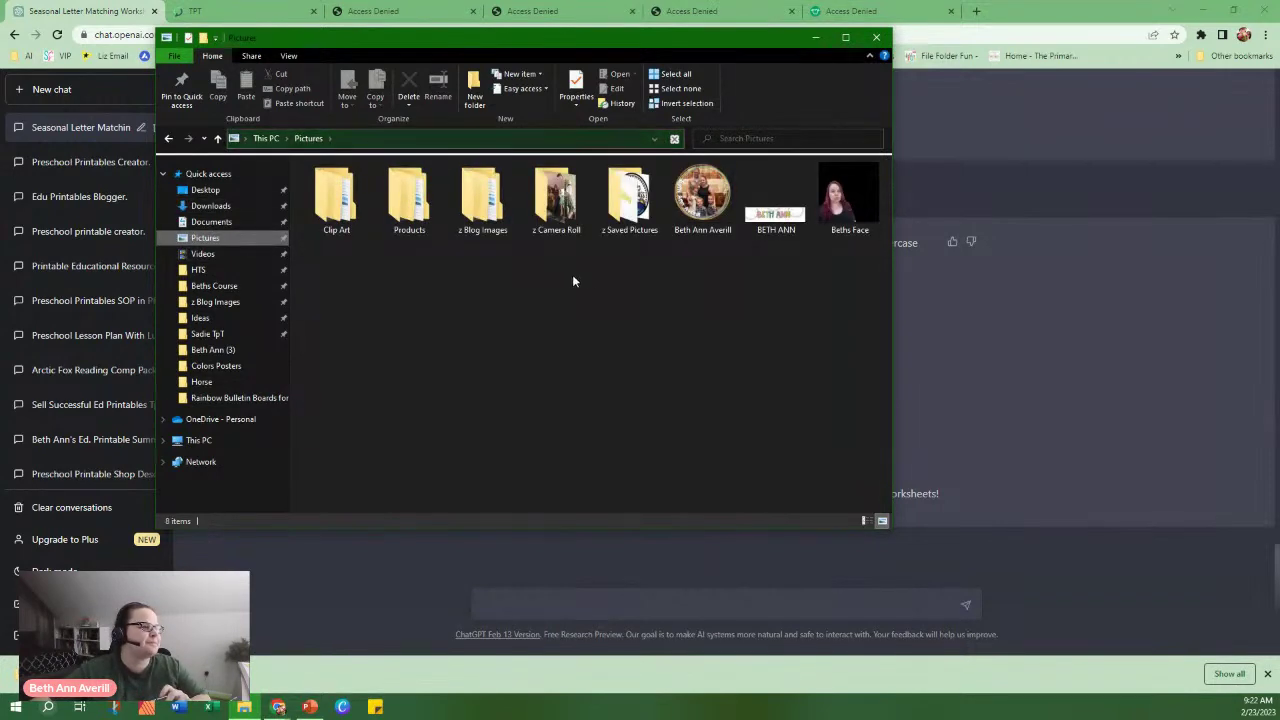
pyautogui.doubleClick(362, 207)
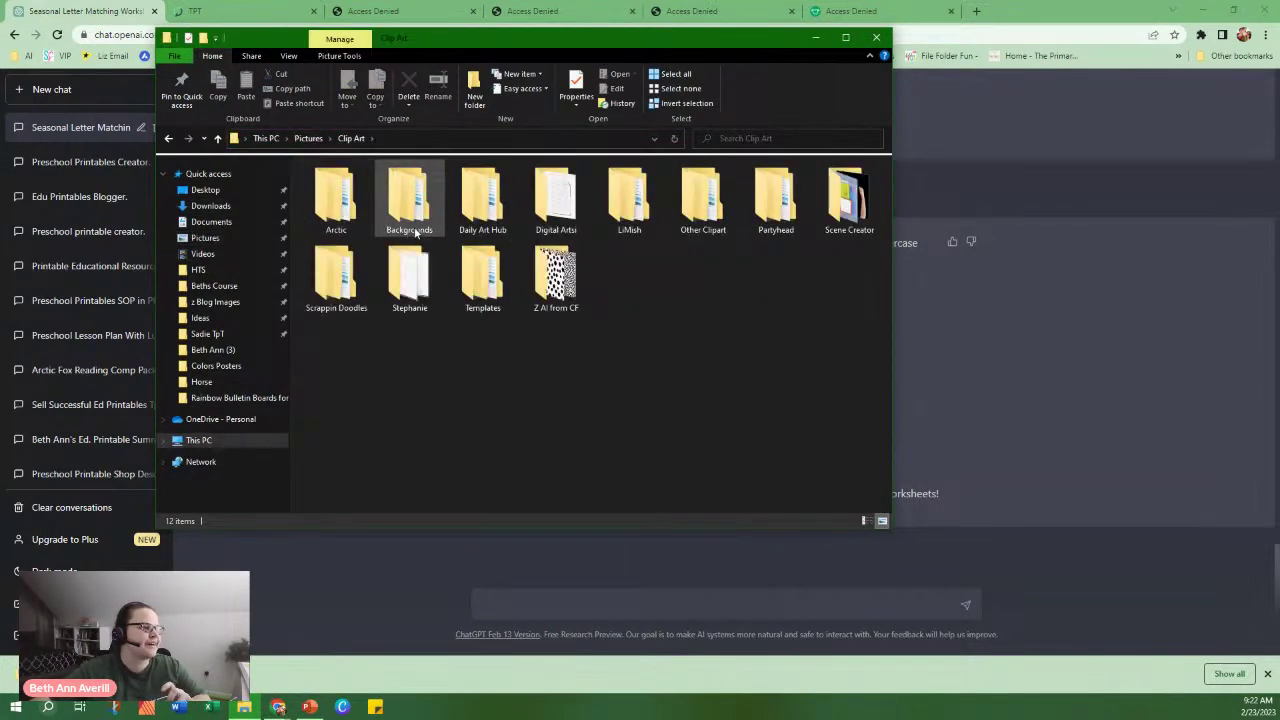
pyautogui.doubleClick(628, 205)
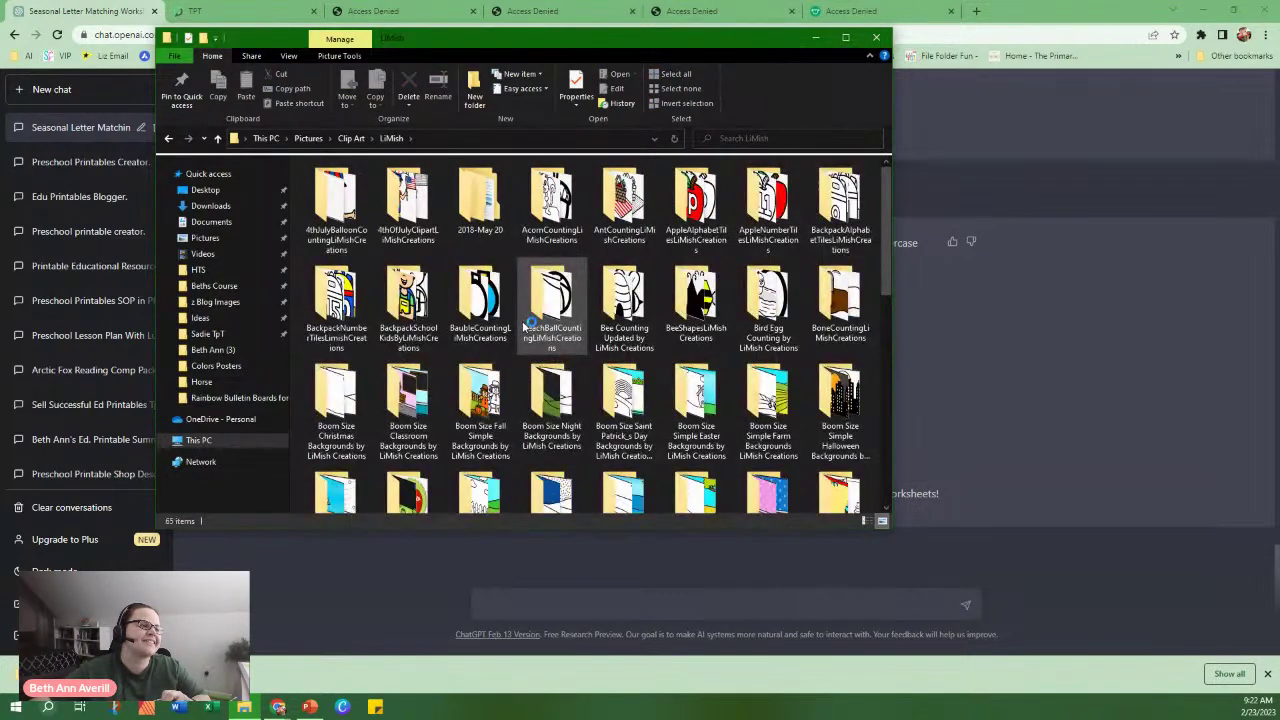
# Check the AntCountingLiMishCreations folder and open the Bee Counting Updated by LiMish Creations folder instead.
pyautogui.doubleClick(624, 200)
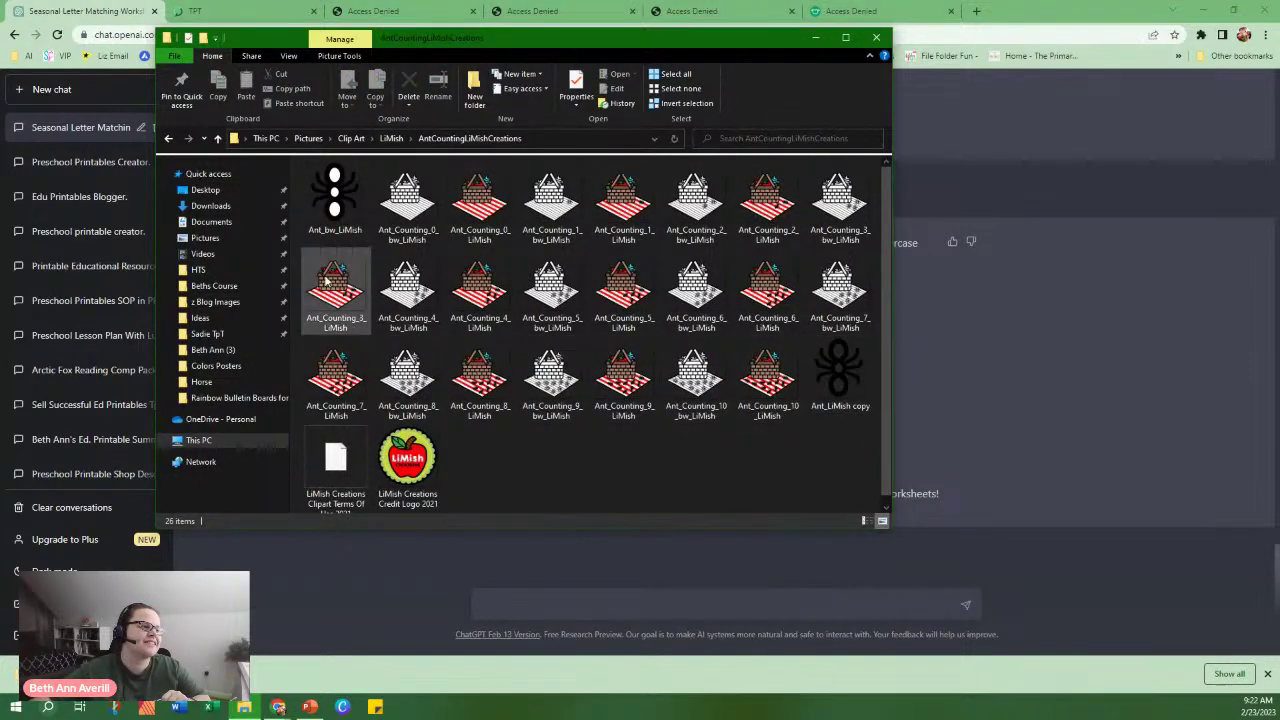
pyautogui.click(391, 139)
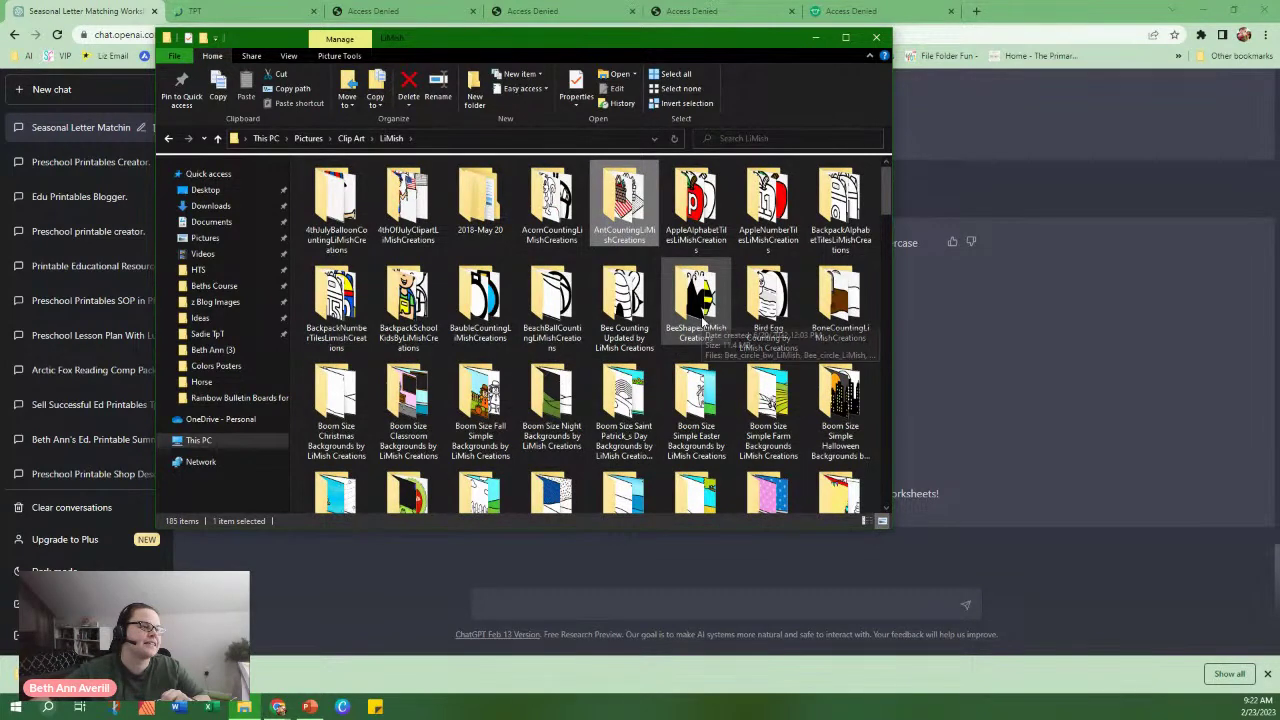
pyautogui.doubleClick(620, 305)
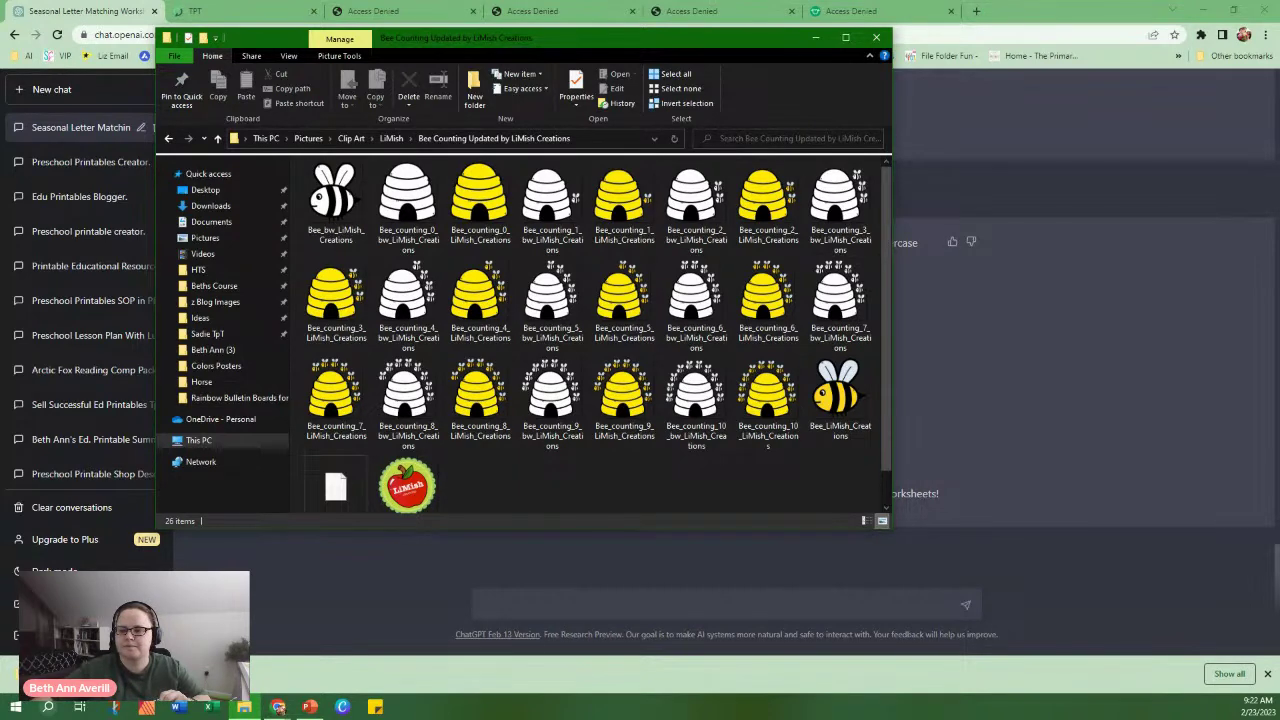
# Switch to PowerPoint, maximize it with the clip art folder moved out of the way, and create a portrait presentation from a saved theme.
pyautogui.hotkey('alt', 'Tab')
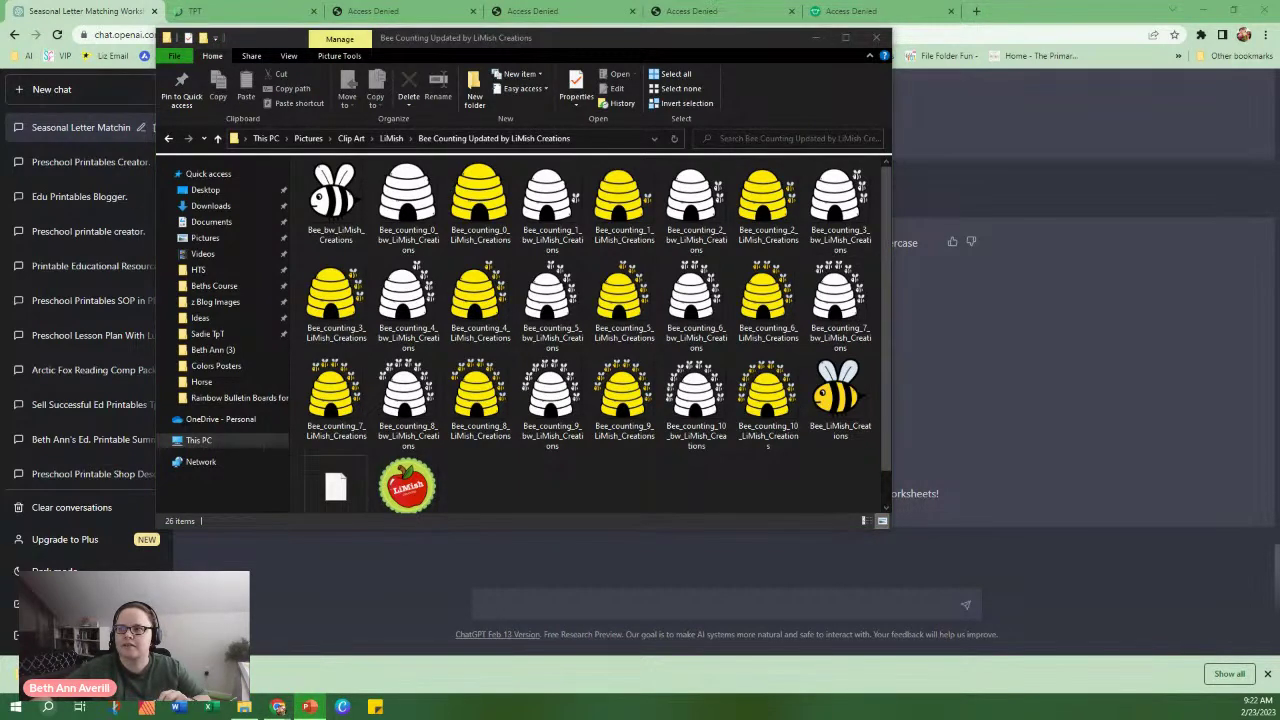
pyautogui.moveTo(1279, 60); pyautogui.dragTo(2, 222)
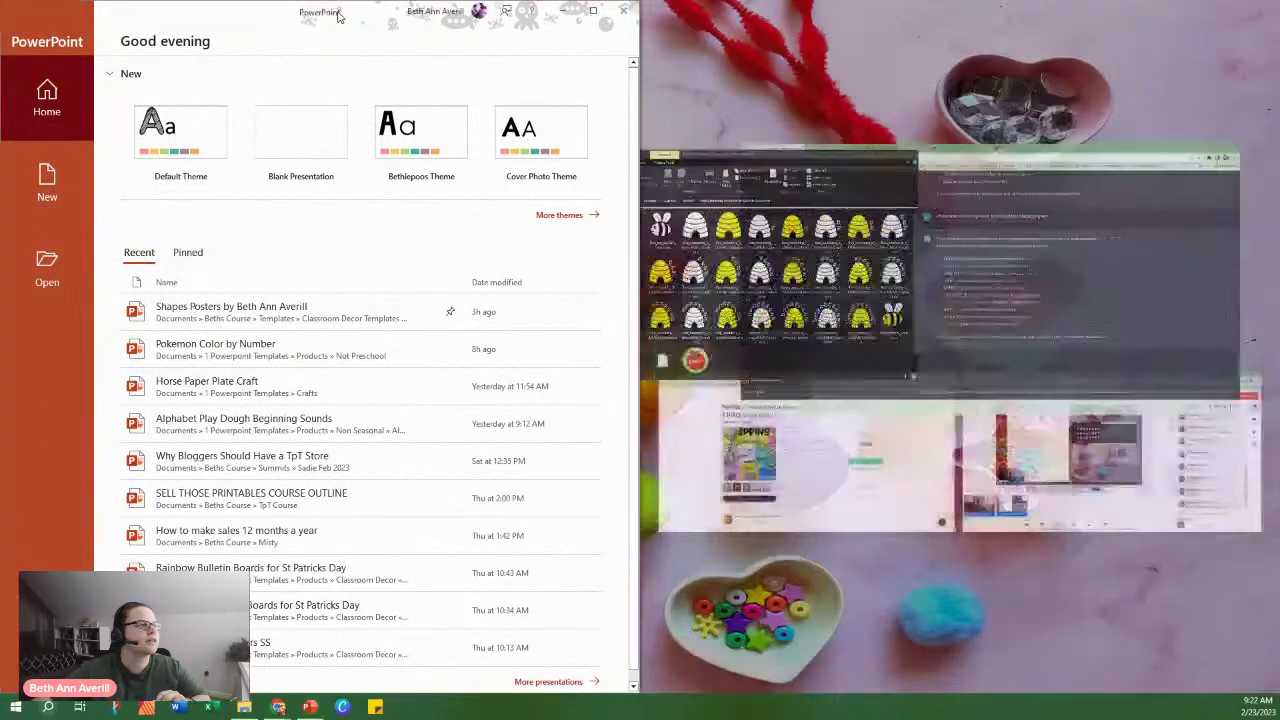
pyautogui.moveTo(340, 14); pyautogui.dragTo(726, 0)
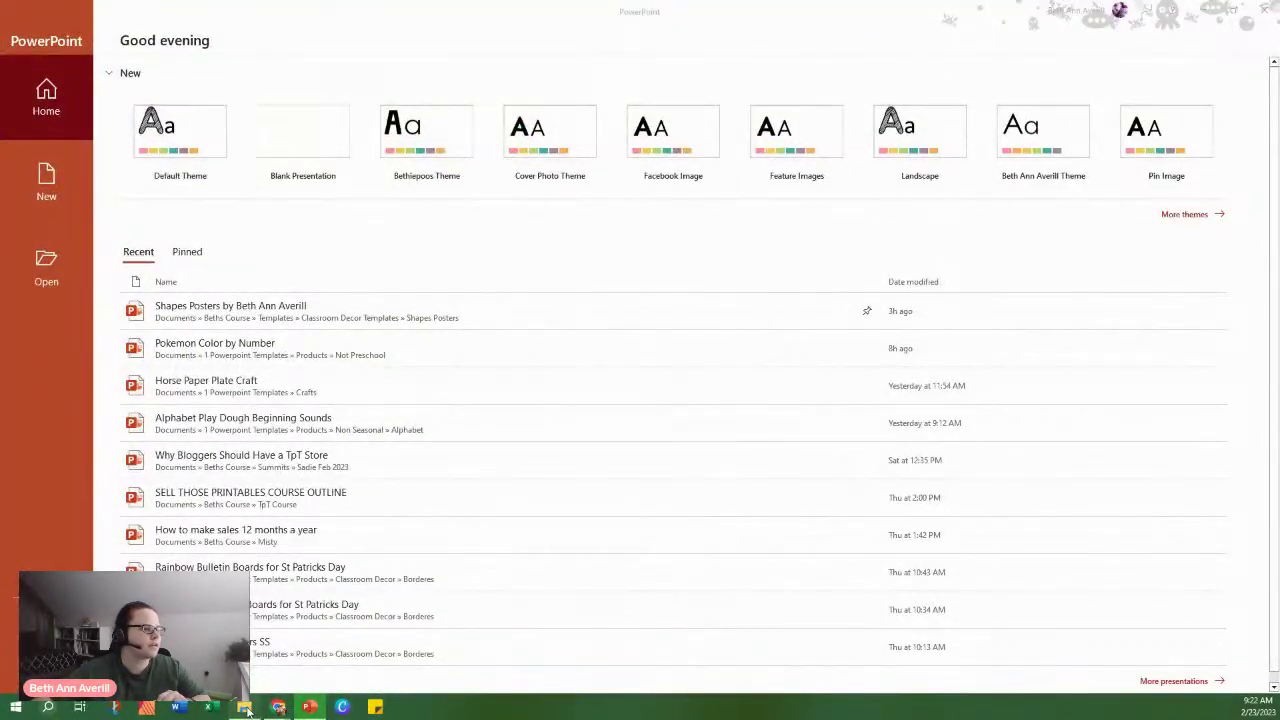
pyautogui.click(244, 707)
pyautogui.moveTo(489, 28); pyautogui.dragTo(1279, 260)
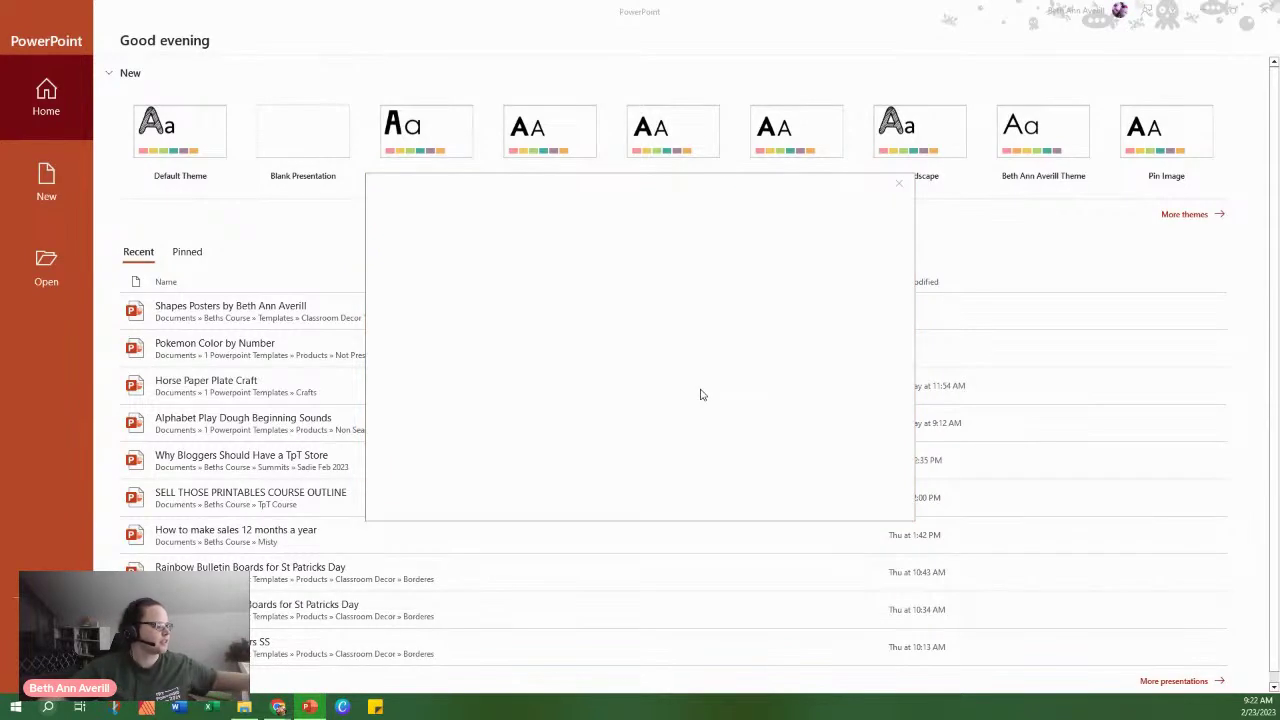
pyautogui.click(745, 300)
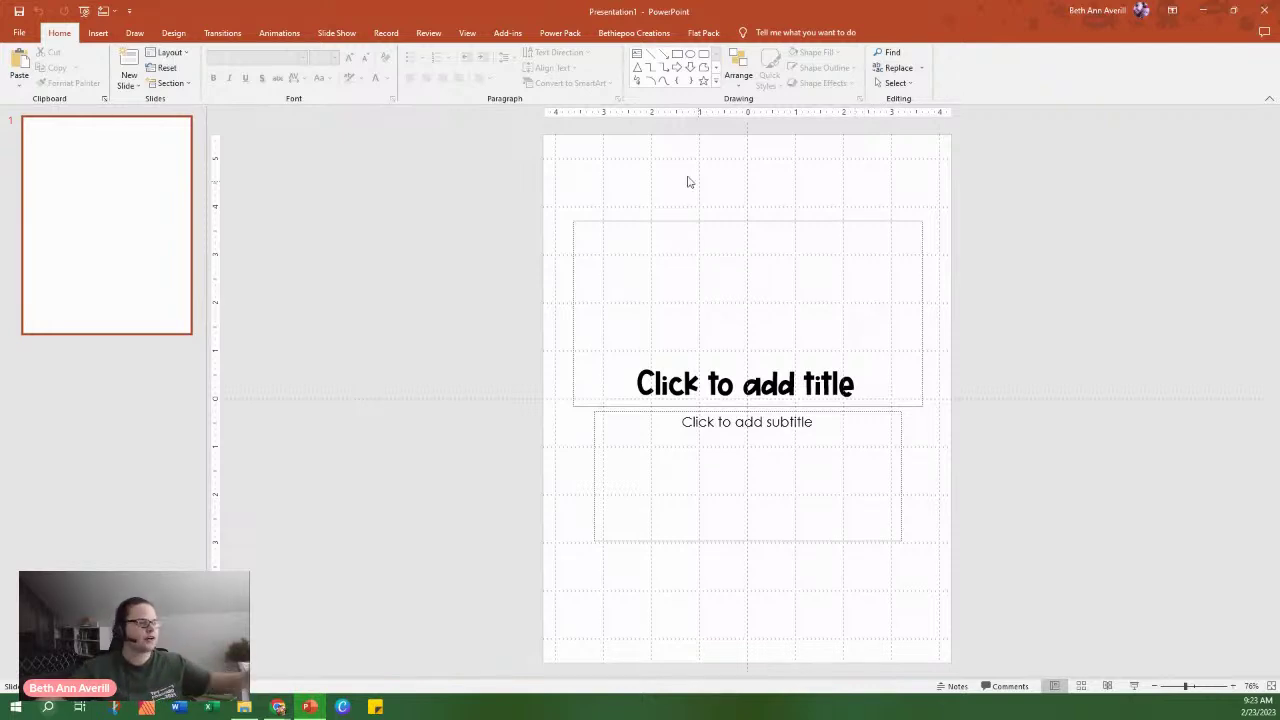
# Delete the title and subtitle placeholders and paste the colored bee and plain yellow beehive clip art onto the slide.
pyautogui.moveTo(503, 211); pyautogui.dragTo(1138, 582)
pyautogui.press('Delete')
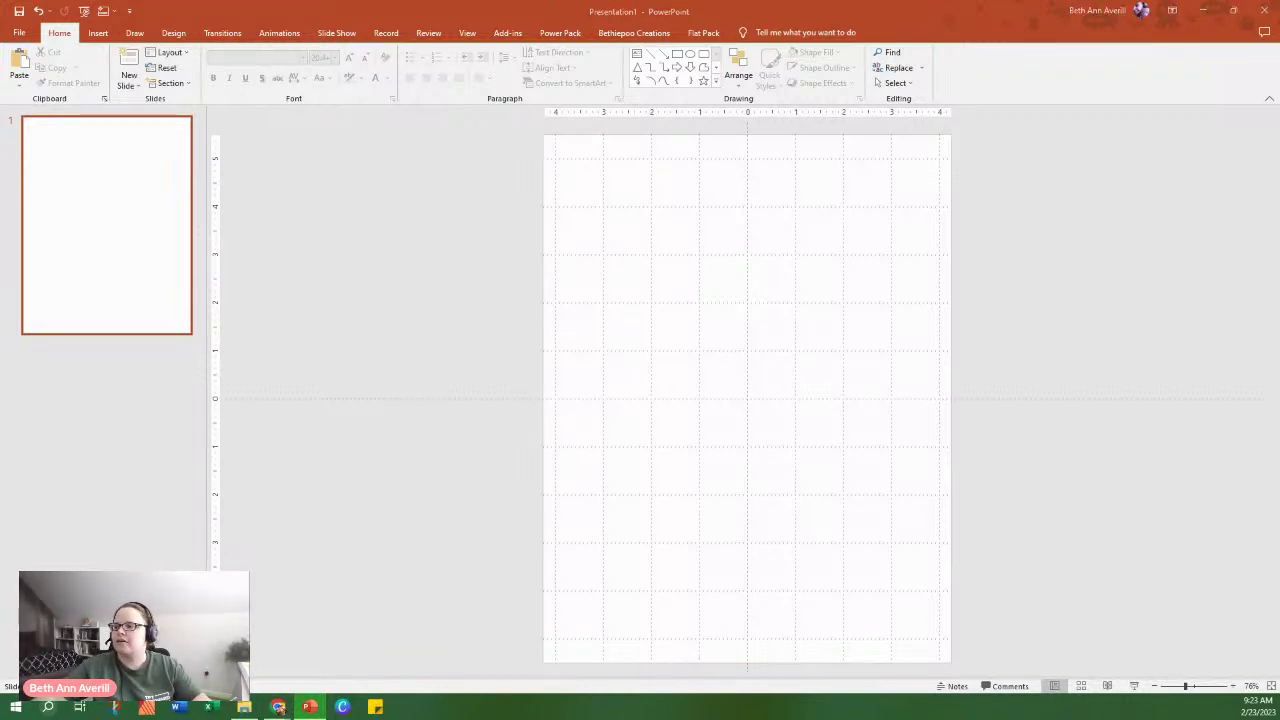
pyautogui.hotkey('ctrl', 'v')
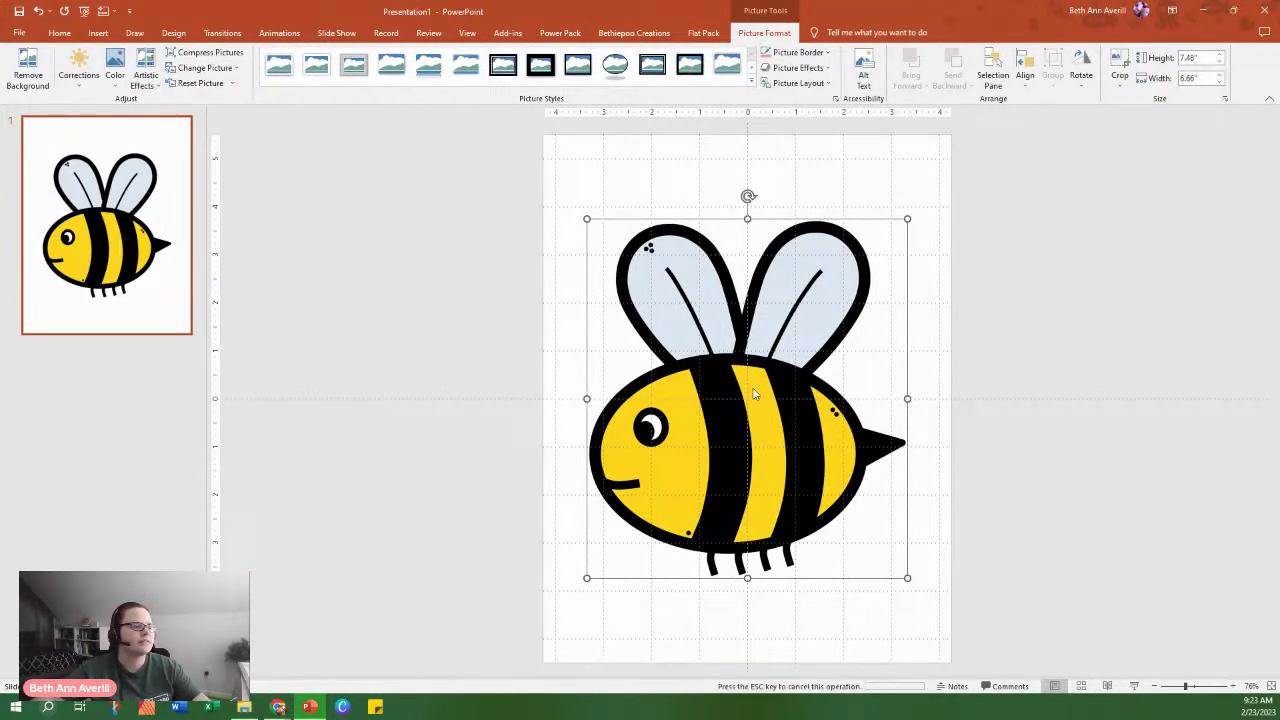
pyautogui.hotkey('ctrl', 'v')
# Shrink the bee and the beehive, making the hive about 2.81" by 2.75", and place both in the page's upper-left quarter.
pyautogui.moveTo(754, 420); pyautogui.dragTo(814, 423)
pyautogui.moveTo(632, 315); pyautogui.dragTo(491, 290)
pyautogui.moveTo(763, 556); pyautogui.dragTo(553, 320)
pyautogui.moveTo(483, 287); pyautogui.dragTo(634, 248)
pyautogui.click(913, 276)
pyautogui.moveTo(1010, 212); pyautogui.dragTo(786, 434)
pyautogui.moveTo(717, 500); pyautogui.dragTo(653, 323)
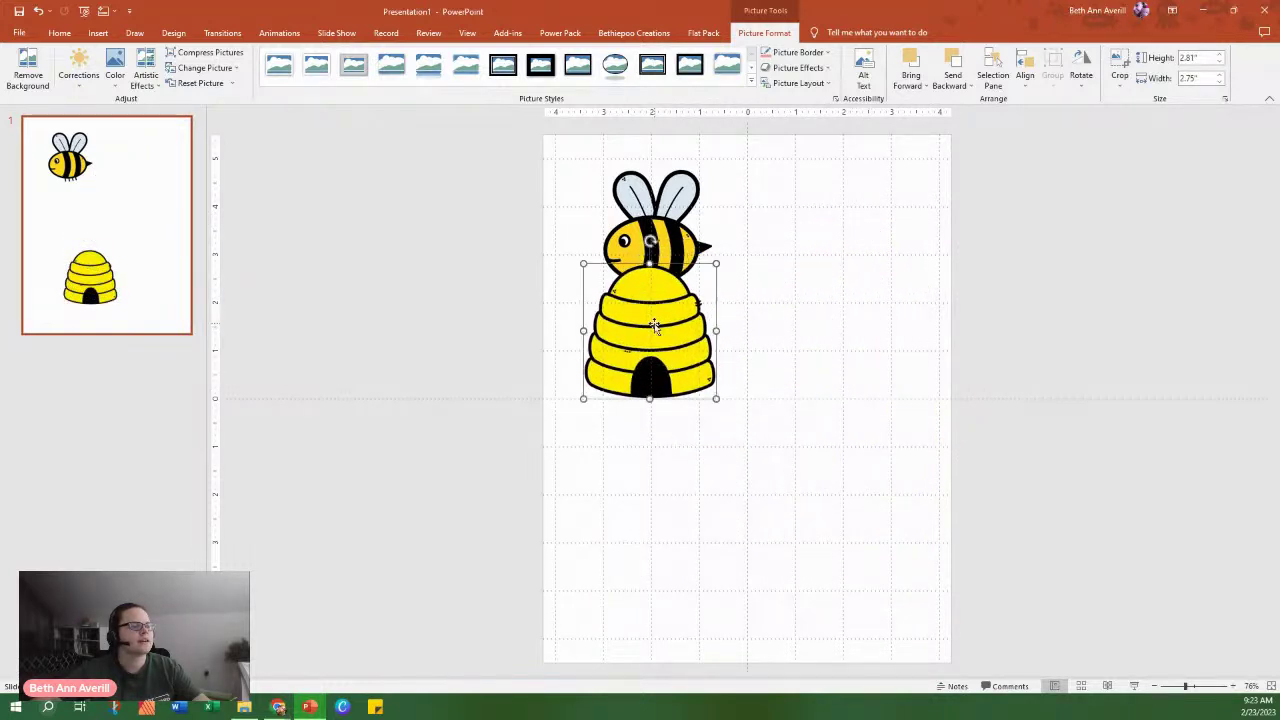
# Shrink the bee further and position it above the beehive, slightly to the hive's right.
pyautogui.click(667, 231)
pyautogui.moveTo(600, 291); pyautogui.dragTo(692, 199)
pyautogui.moveTo(645, 326); pyautogui.dragTo(653, 306)
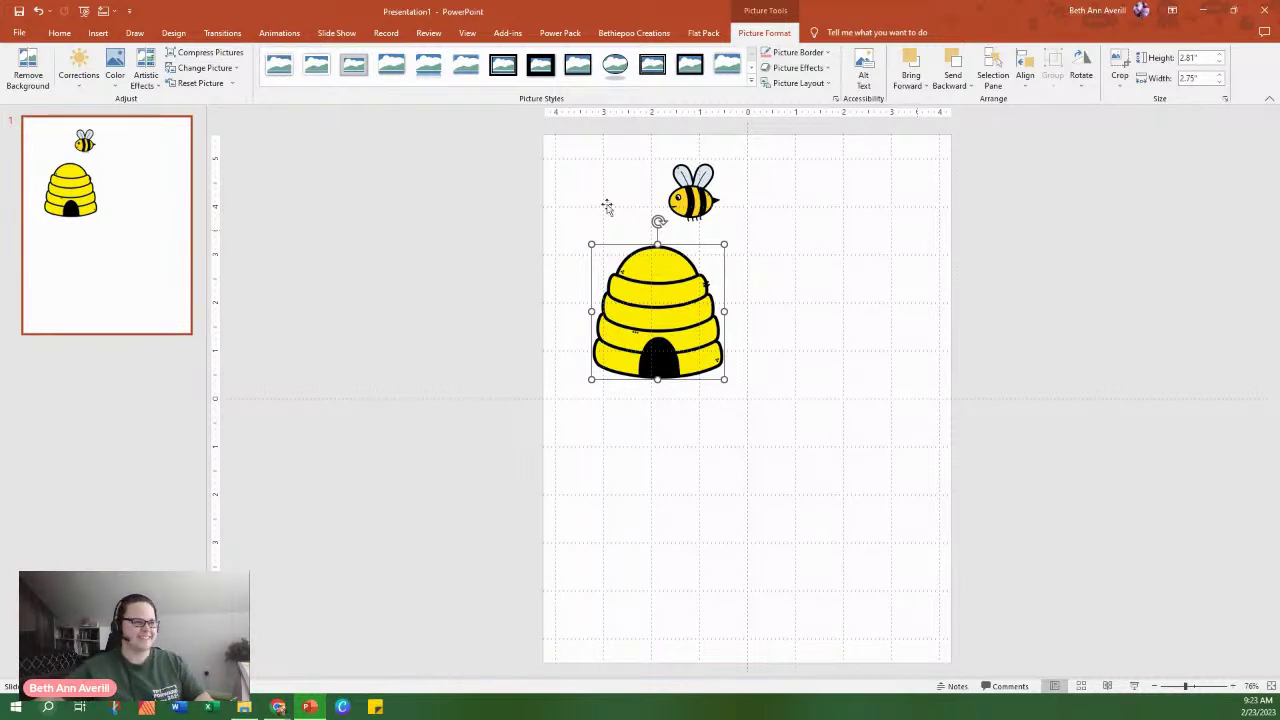
pyautogui.click(484, 289)
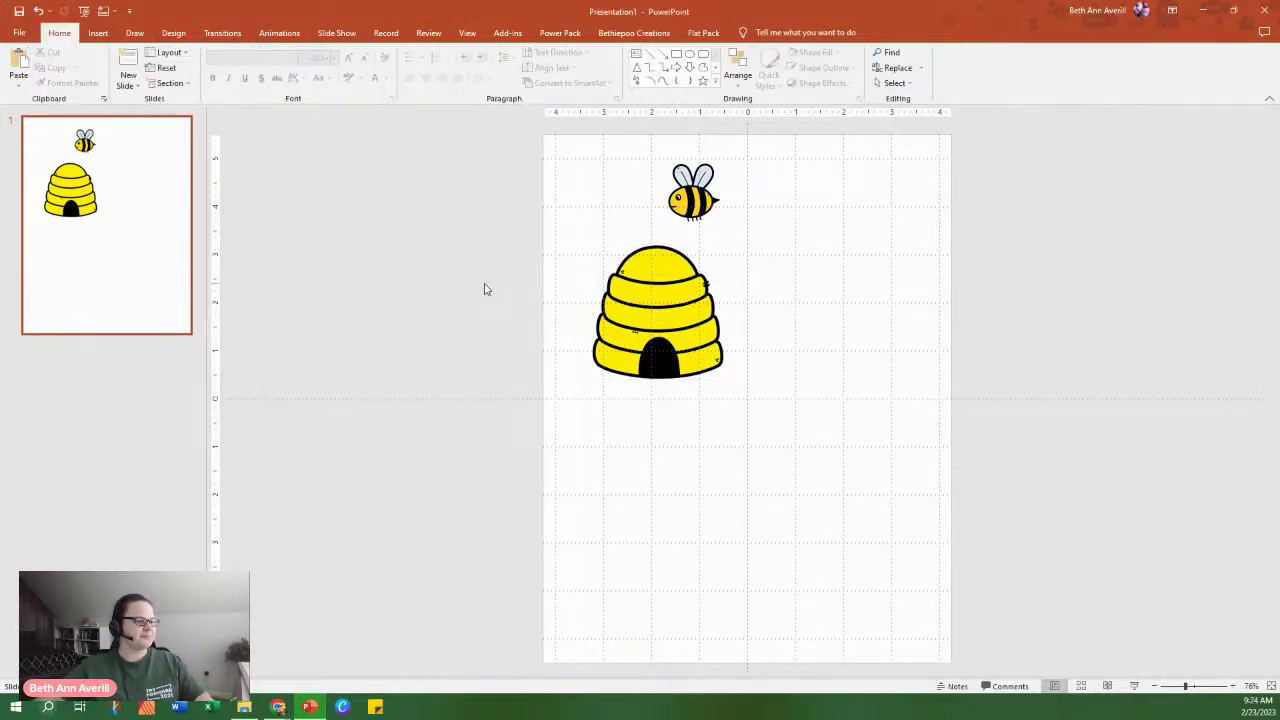
# Insert a table with two columns and two rows and enlarge it to about 8.14" wide by 10.46" high, nearly filling the page.
pyautogui.click(714, 86)
pyautogui.click(312, 164)
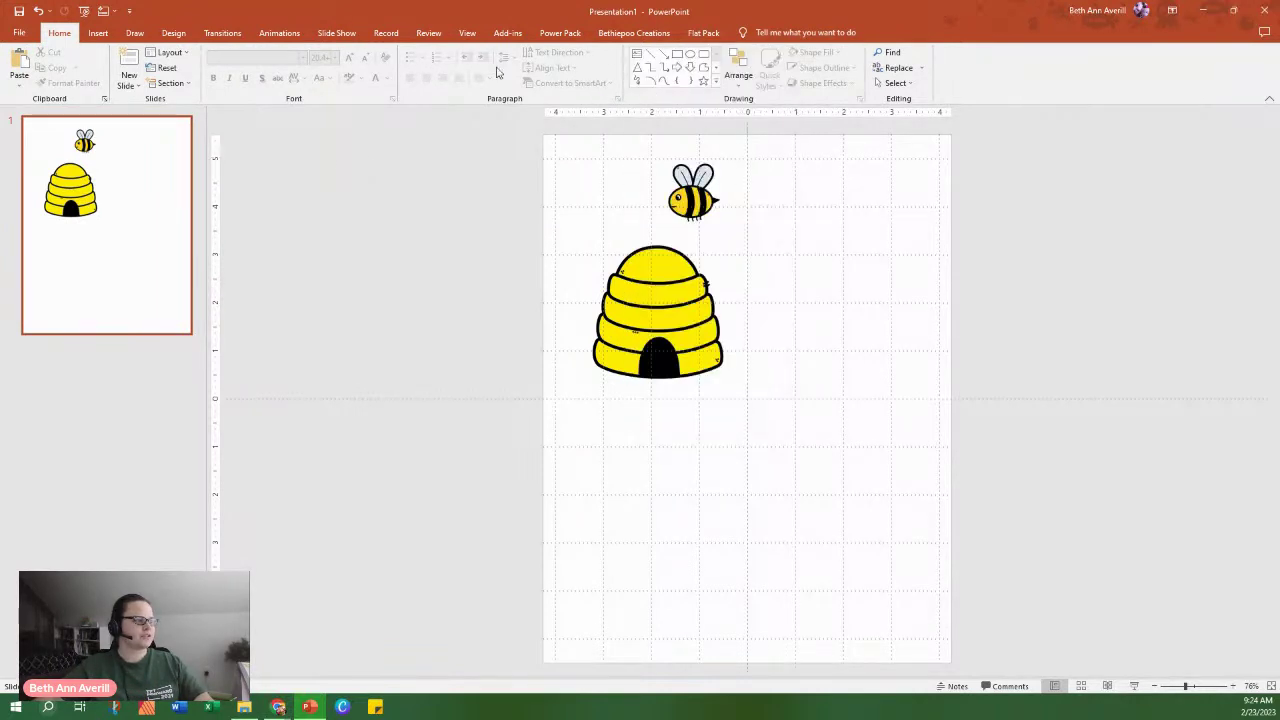
pyautogui.click(99, 34)
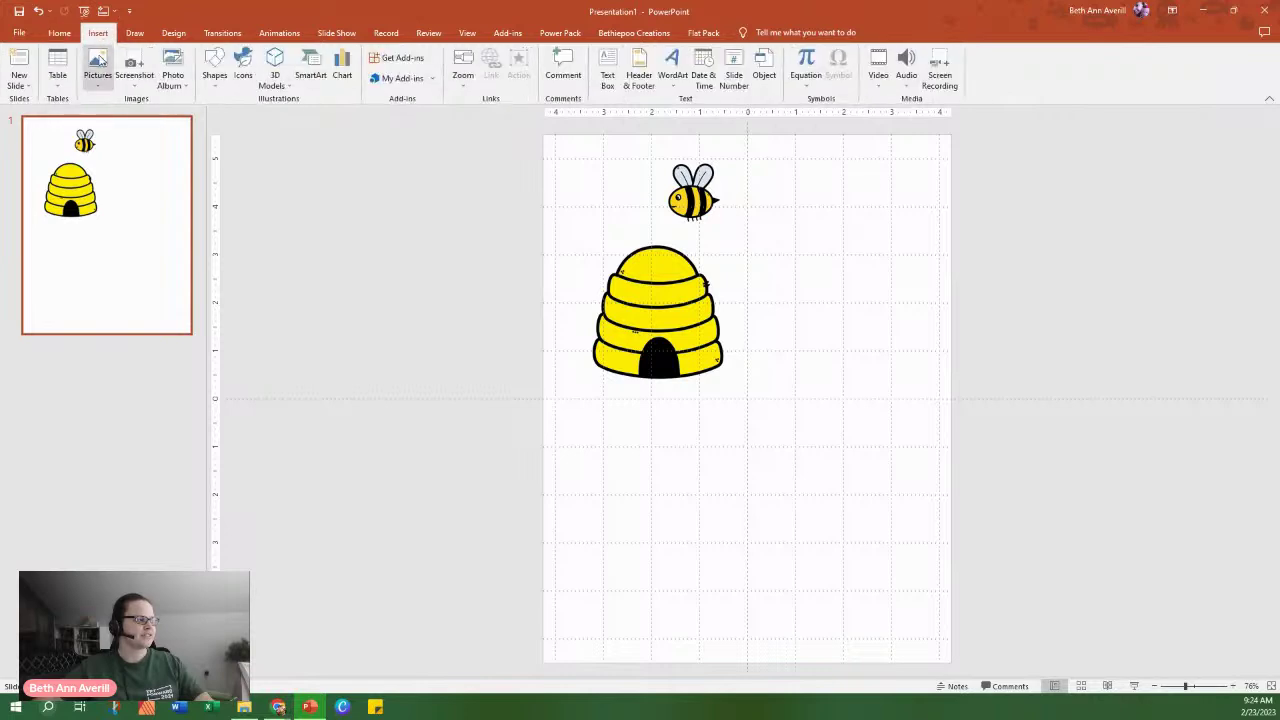
pyautogui.click(56, 80)
pyautogui.click(68, 121)
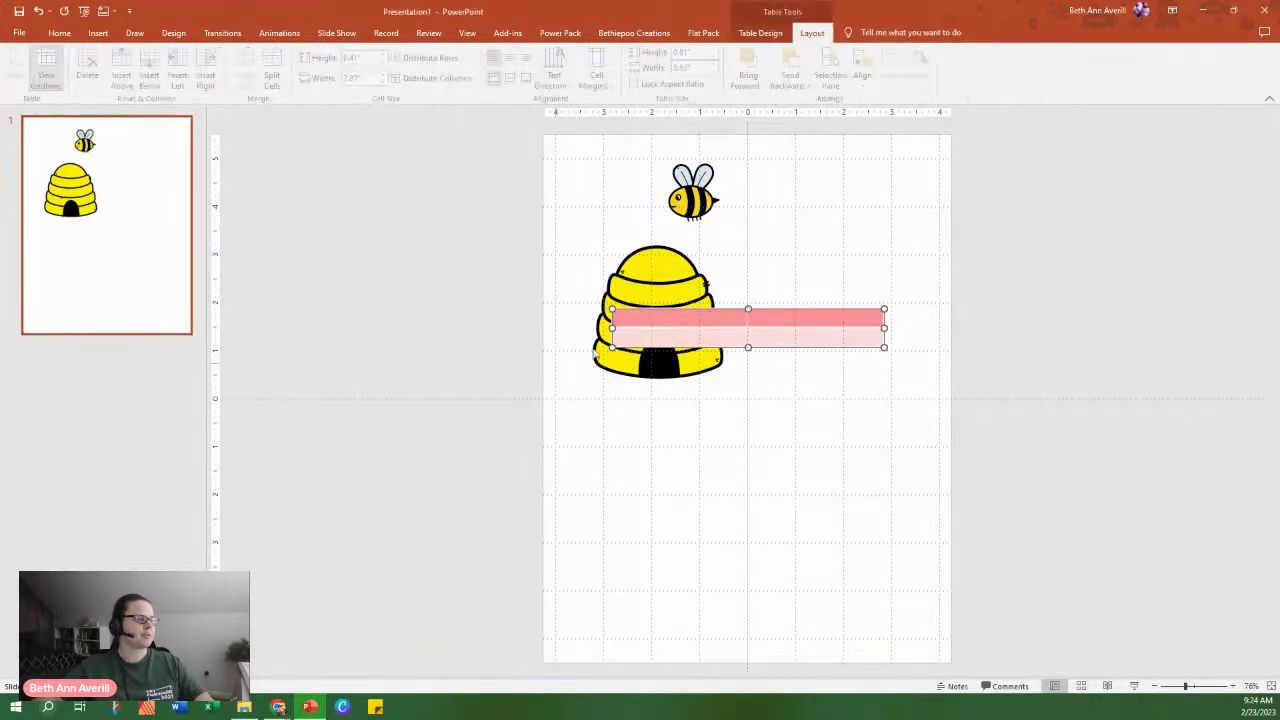
pyautogui.moveTo(613, 310); pyautogui.dragTo(553, 147)
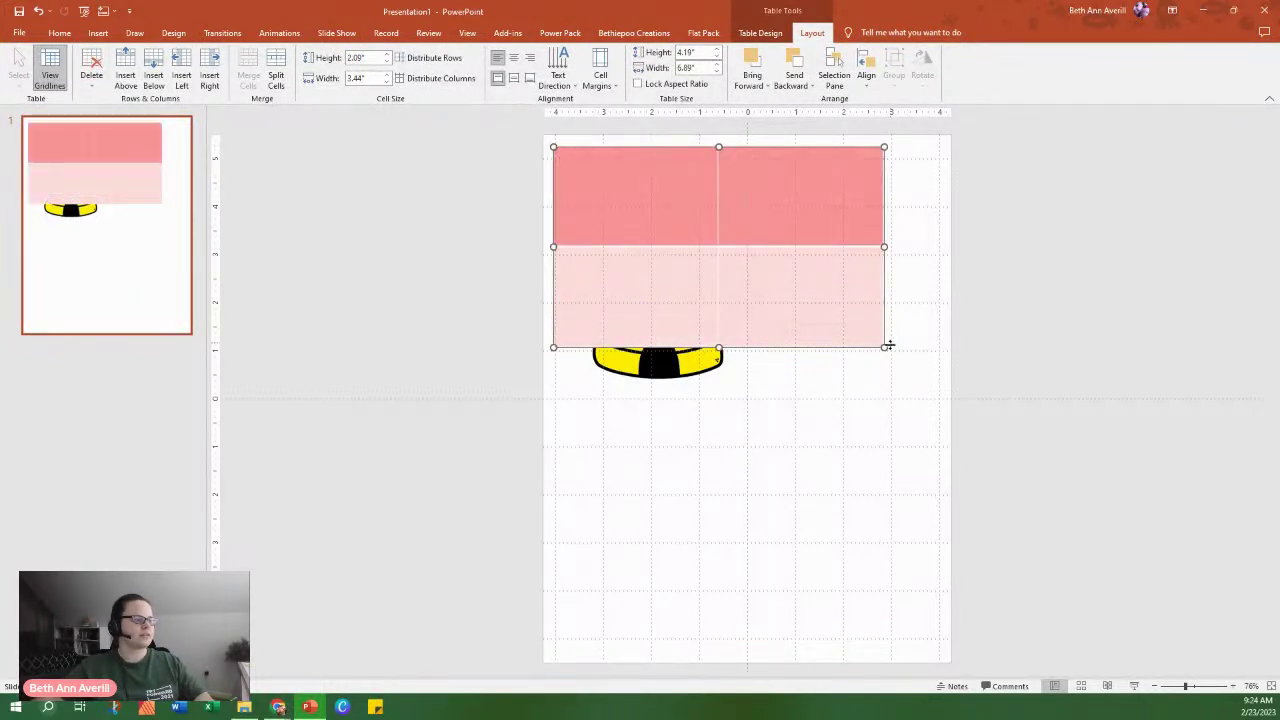
pyautogui.moveTo(884, 347); pyautogui.dragTo(943, 649)
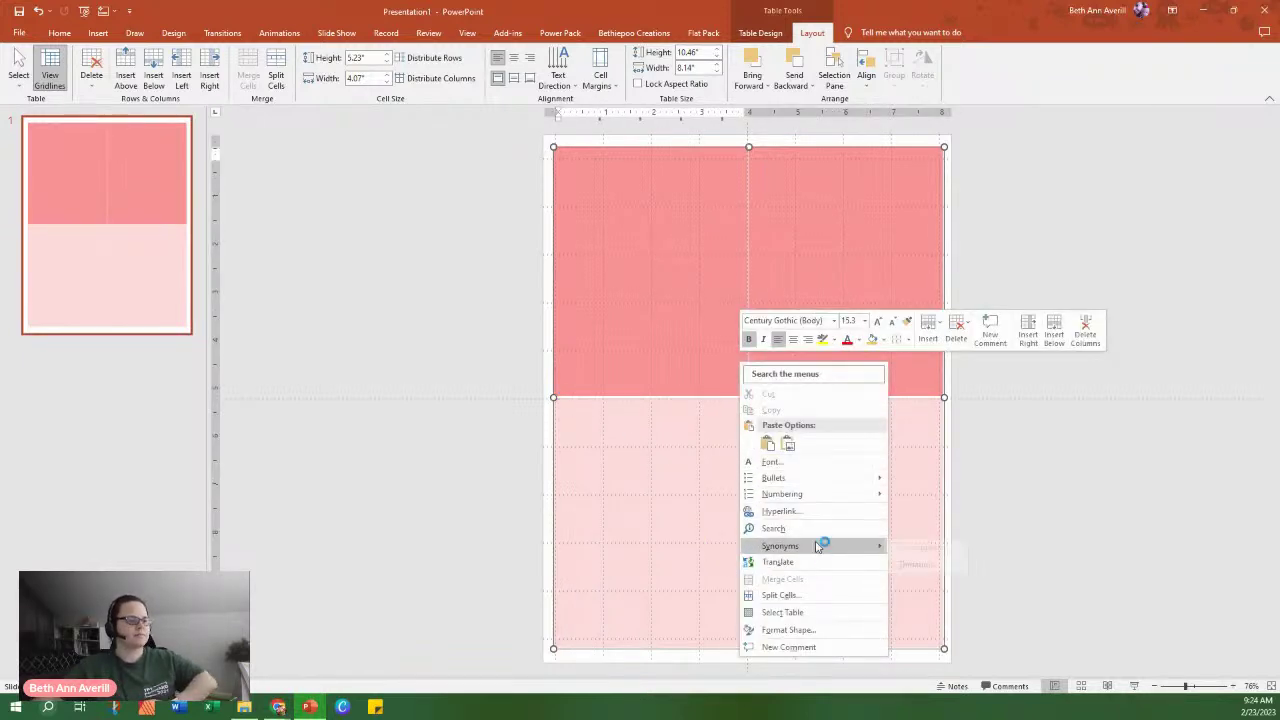
# Send the whole table to the back, behind the bee and beehive pictures.
pyautogui.press('Escape')
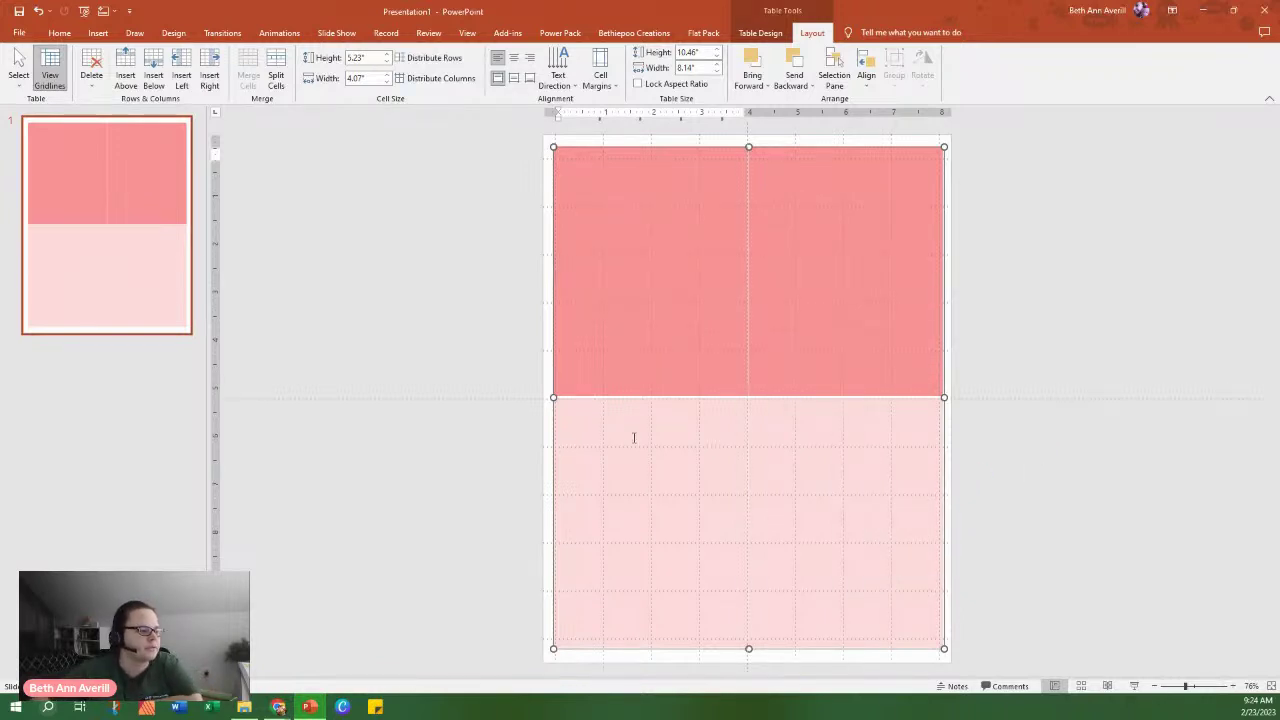
pyautogui.click(551, 415)
pyautogui.rightClick(551, 413)
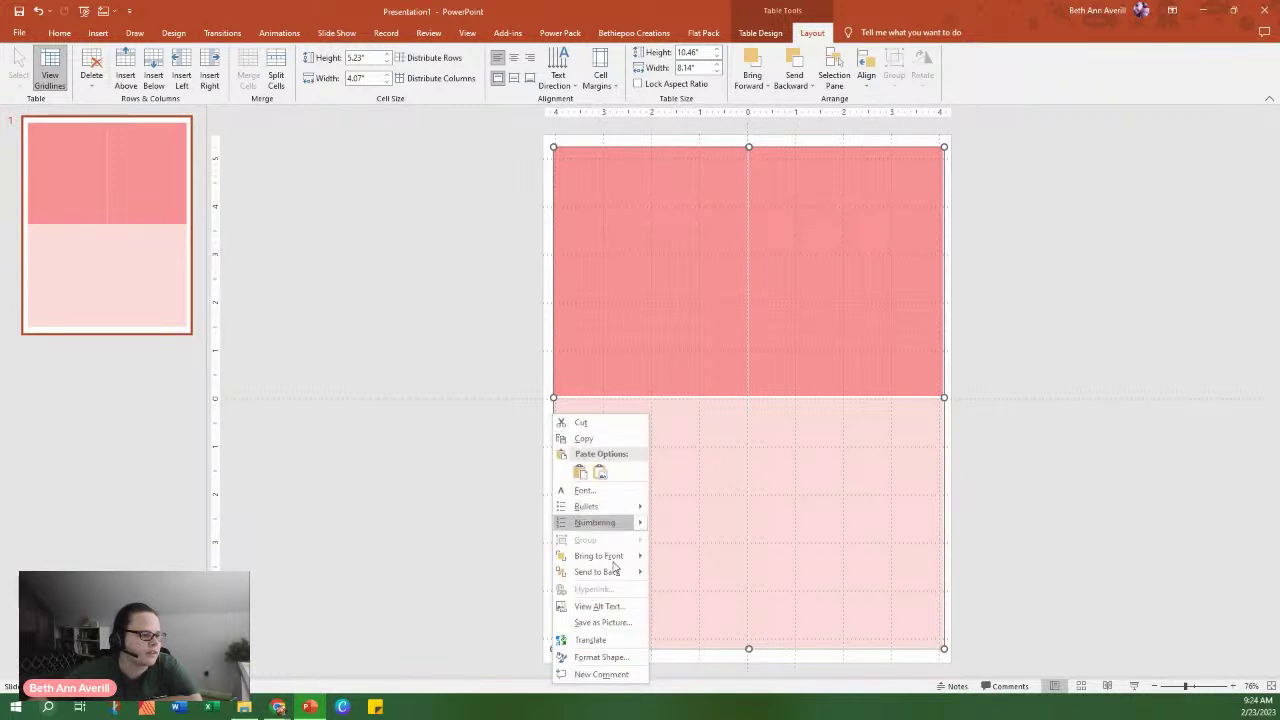
pyautogui.click(618, 568)
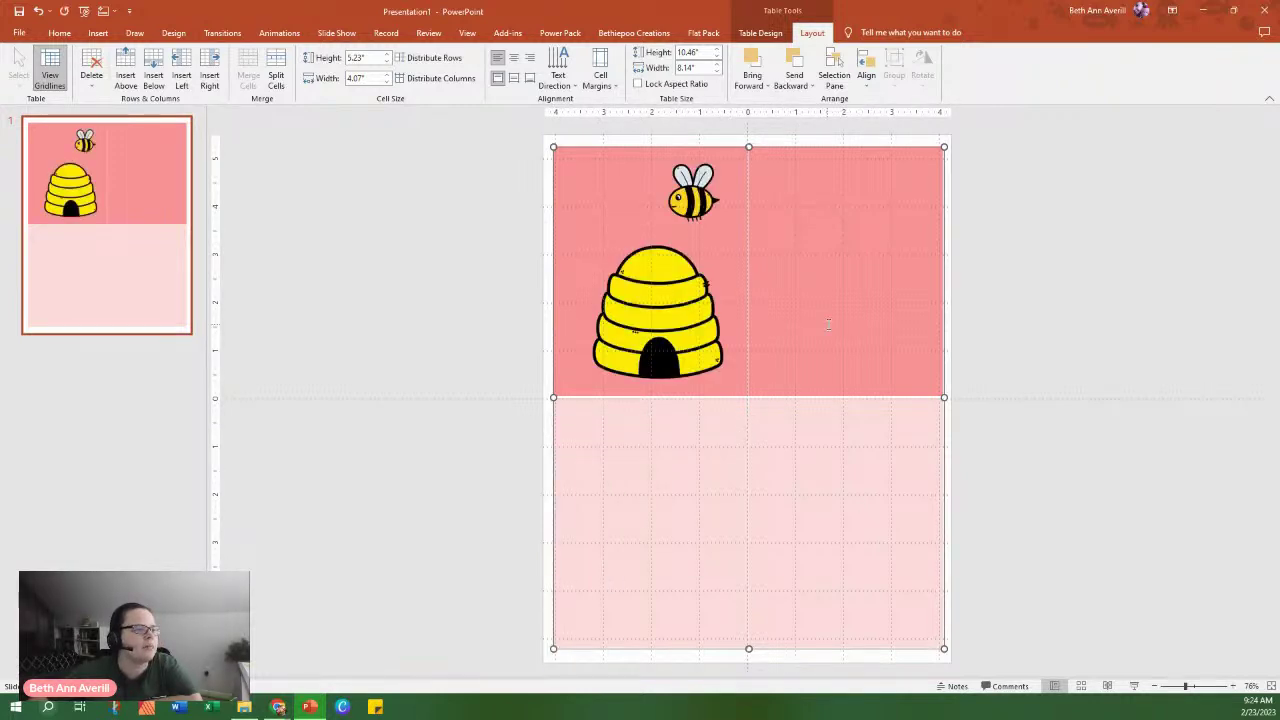
# Apply black 3 pt borders to all cells of the table.
pyautogui.click(762, 33)
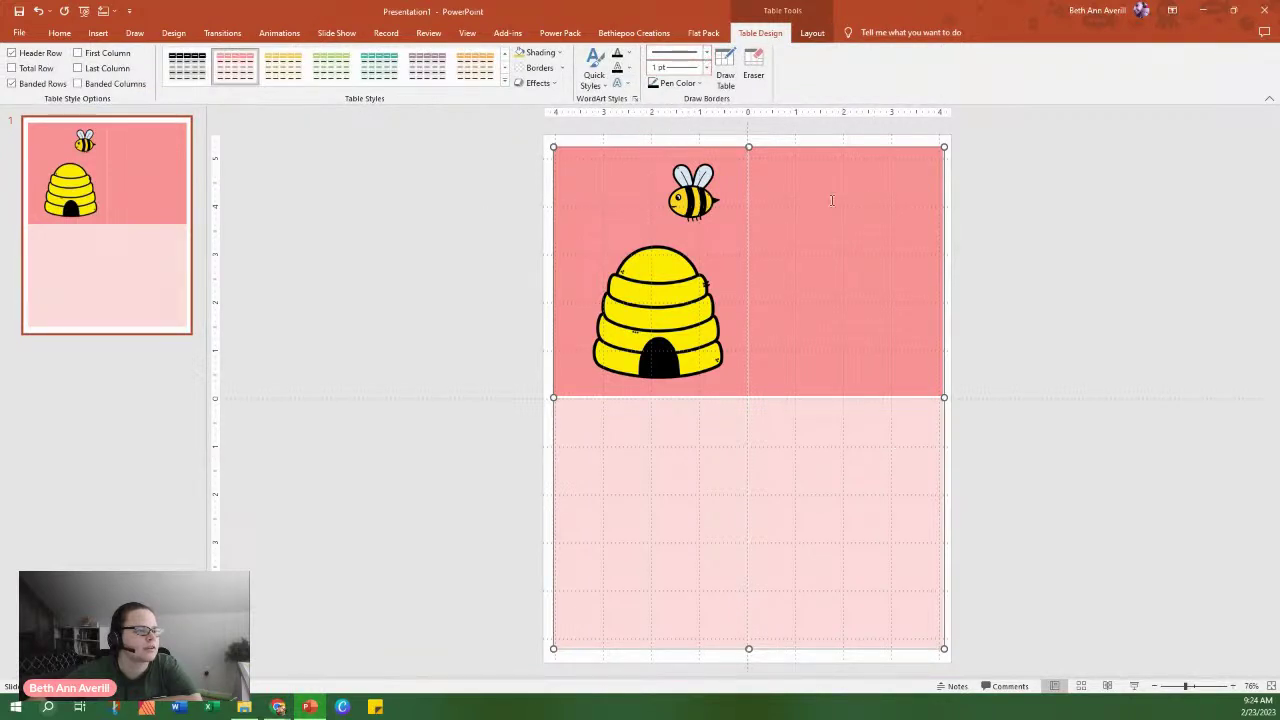
pyautogui.click(706, 68)
pyautogui.click(688, 190)
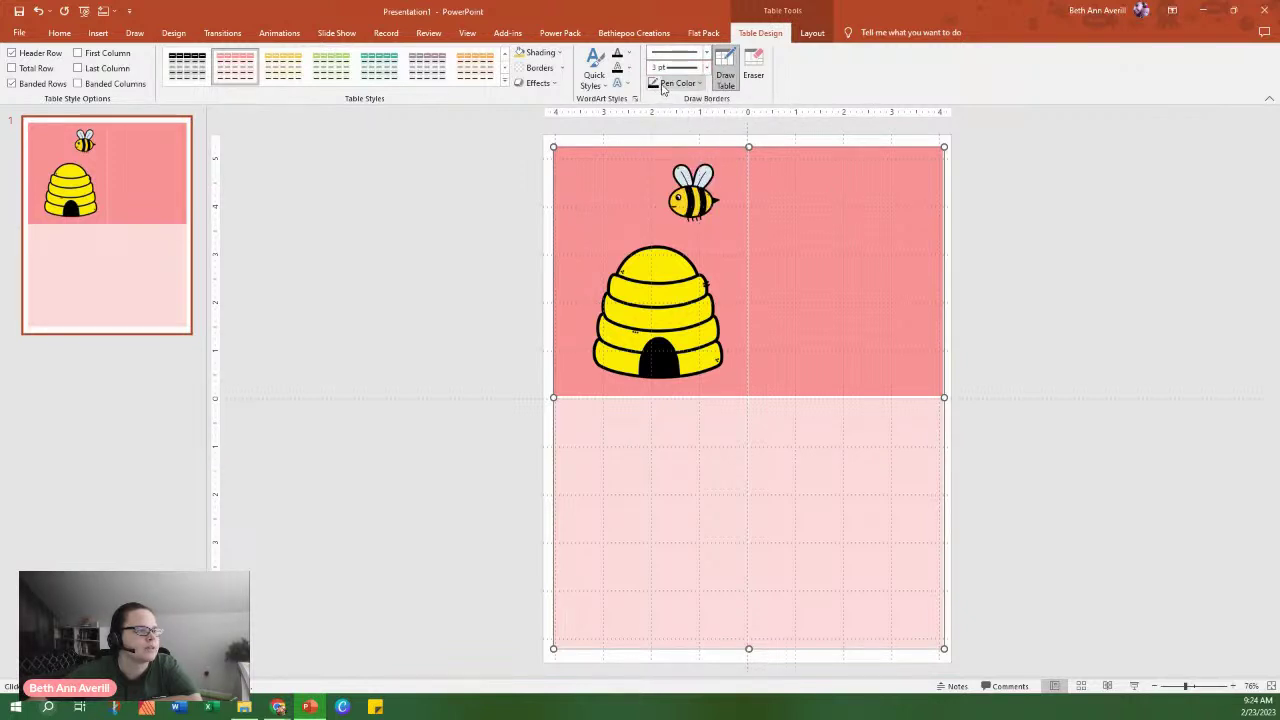
pyautogui.click(561, 70)
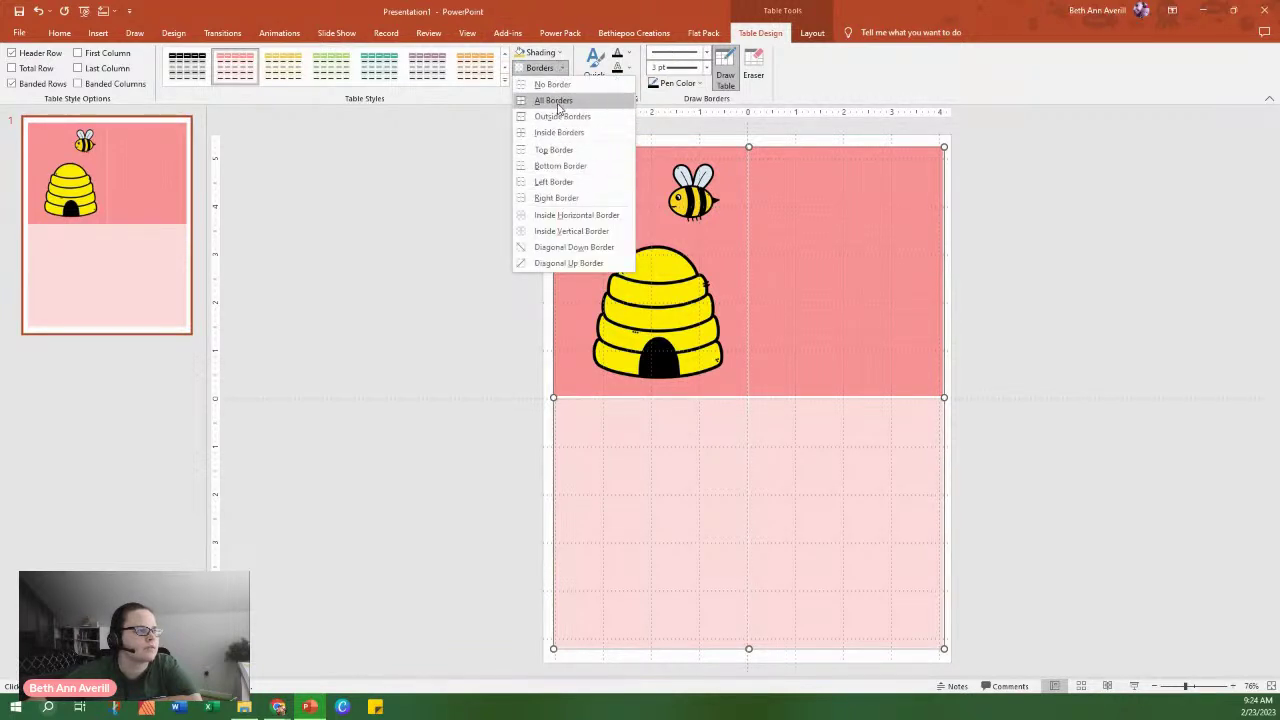
pyautogui.click(553, 101)
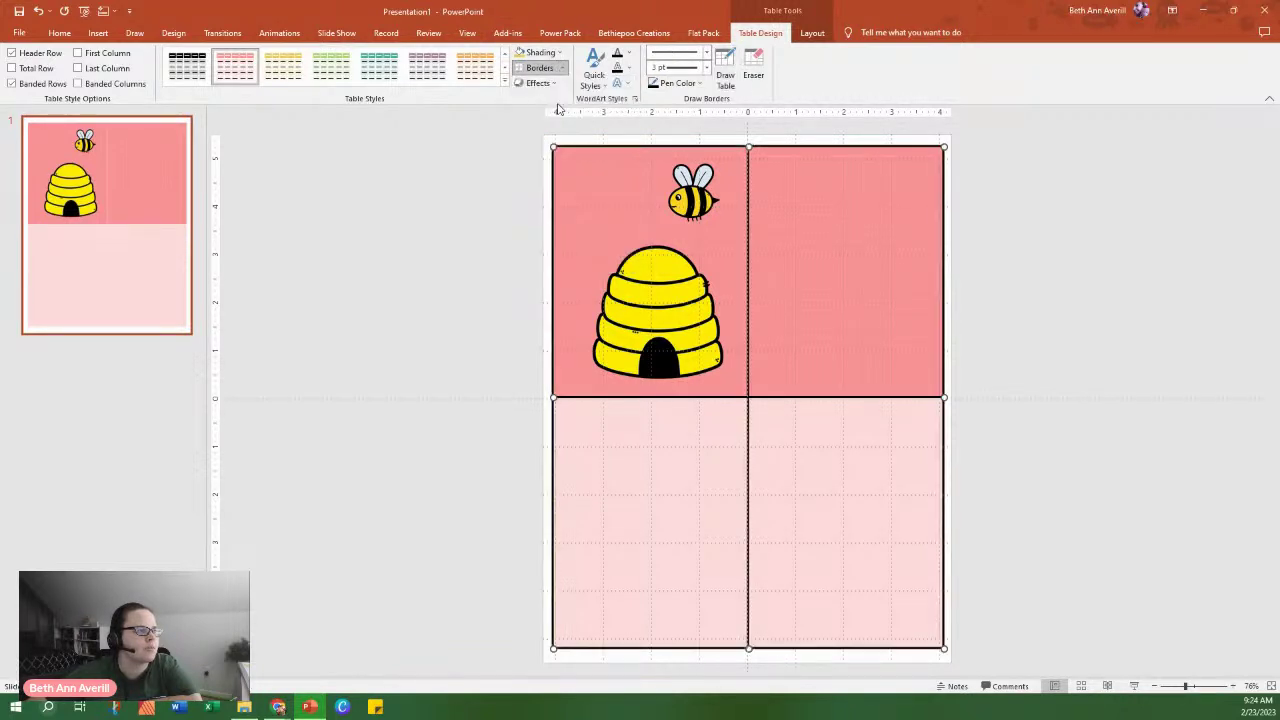
# Change the shading of all table cells to white.
pyautogui.click(559, 52)
pyautogui.click(521, 83)
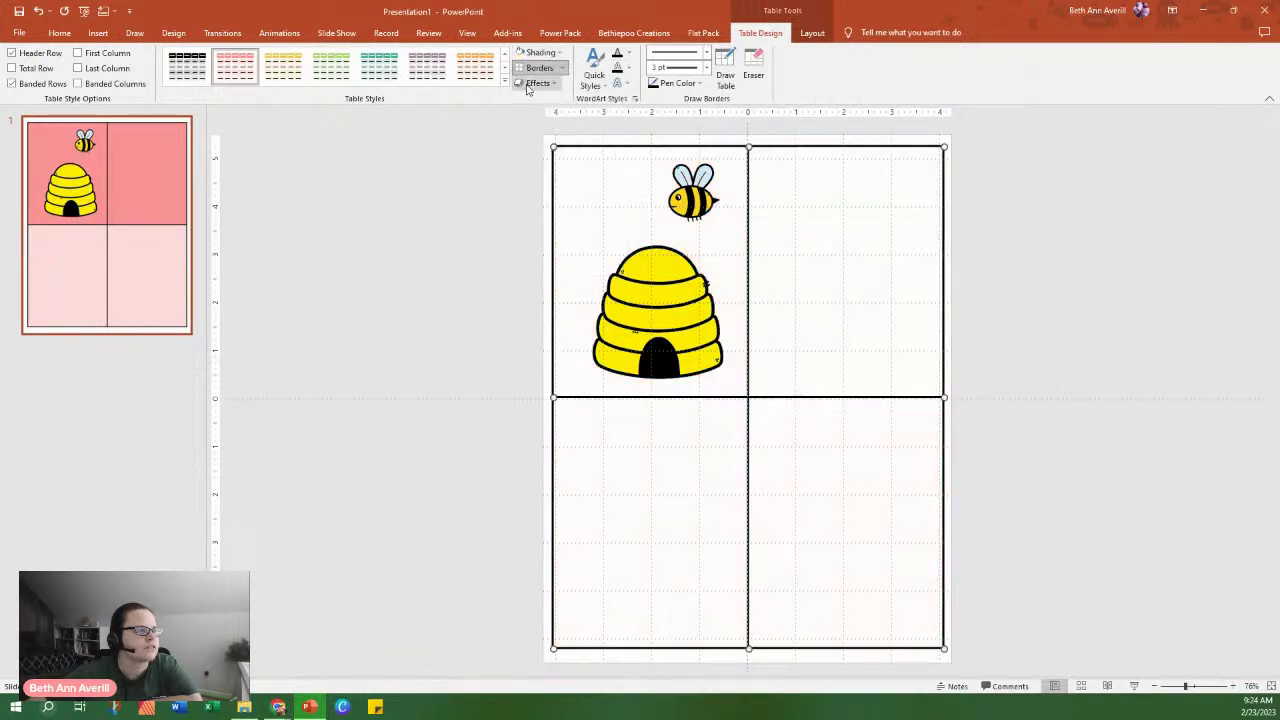
pyautogui.click(1054, 263)
# Move the bee into the upper-right table cell and center the beehive in the lower part of the upper-left cell.
pyautogui.click(657, 291)
pyautogui.moveTo(657, 291); pyautogui.dragTo(631, 300)
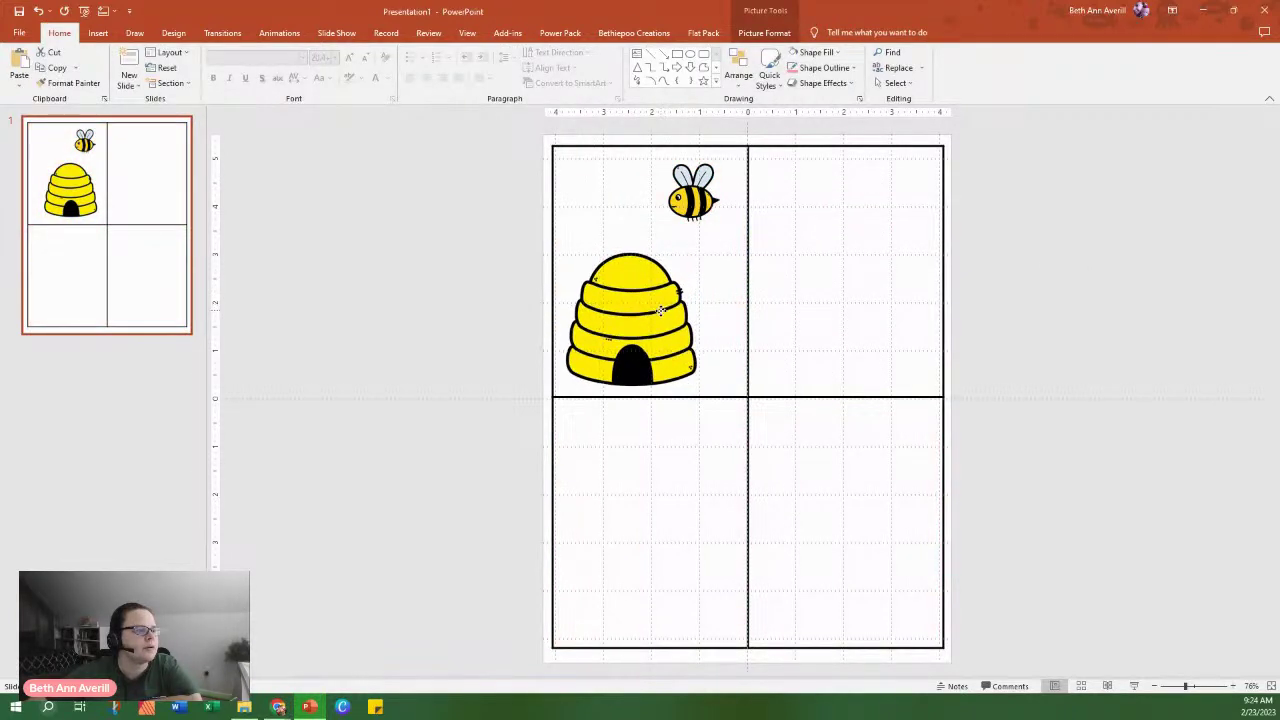
pyautogui.moveTo(703, 207); pyautogui.dragTo(867, 266)
pyautogui.click(660, 333)
pyautogui.moveTo(660, 333); pyautogui.dragTo(686, 320)
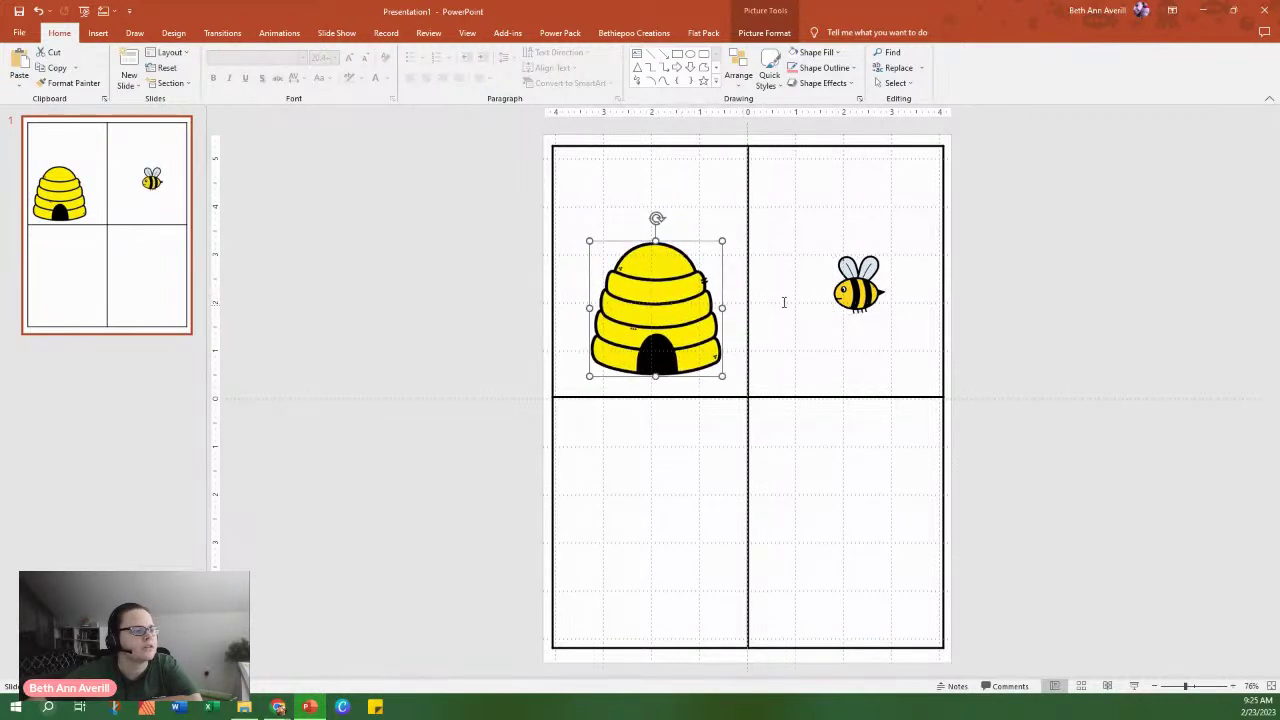
# Enlarge the bee and position it in the upper part of the upper-right cell, leaving room below for a letter.
pyautogui.moveTo(860, 296); pyautogui.dragTo(771, 282)
pyautogui.moveTo(804, 234); pyautogui.dragTo(834, 229)
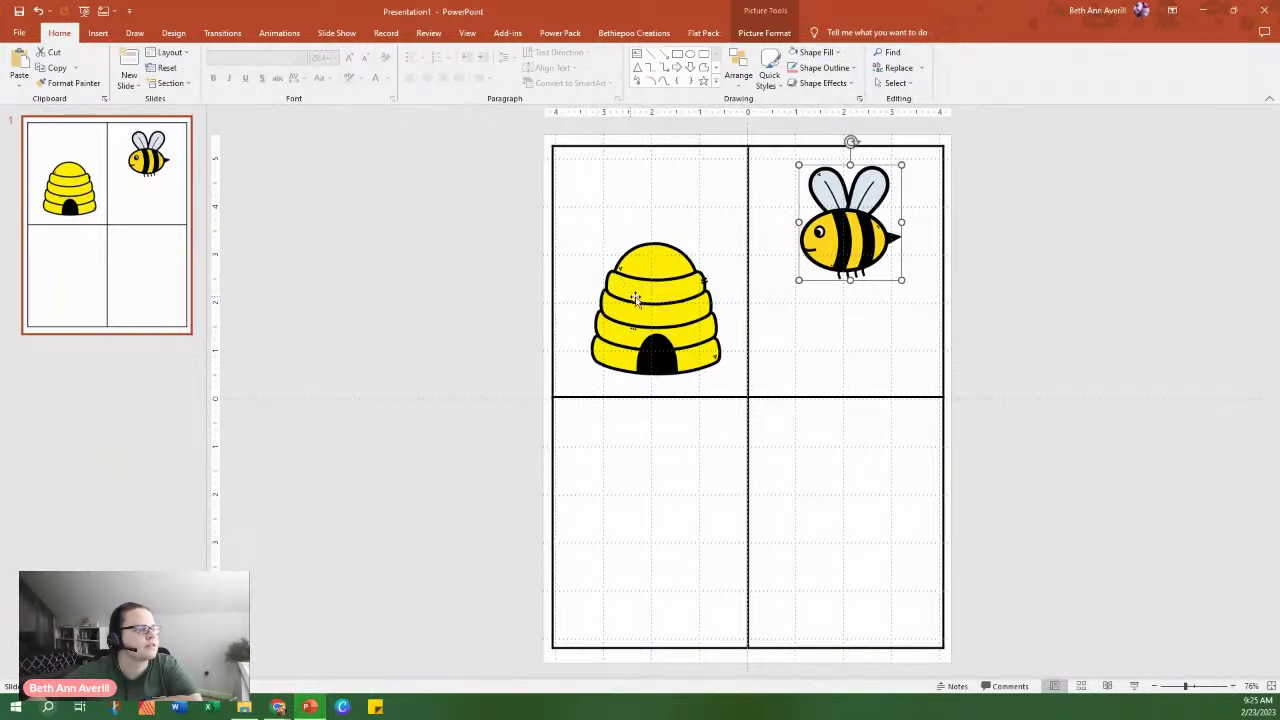
pyautogui.moveTo(843, 208); pyautogui.dragTo(835, 224)
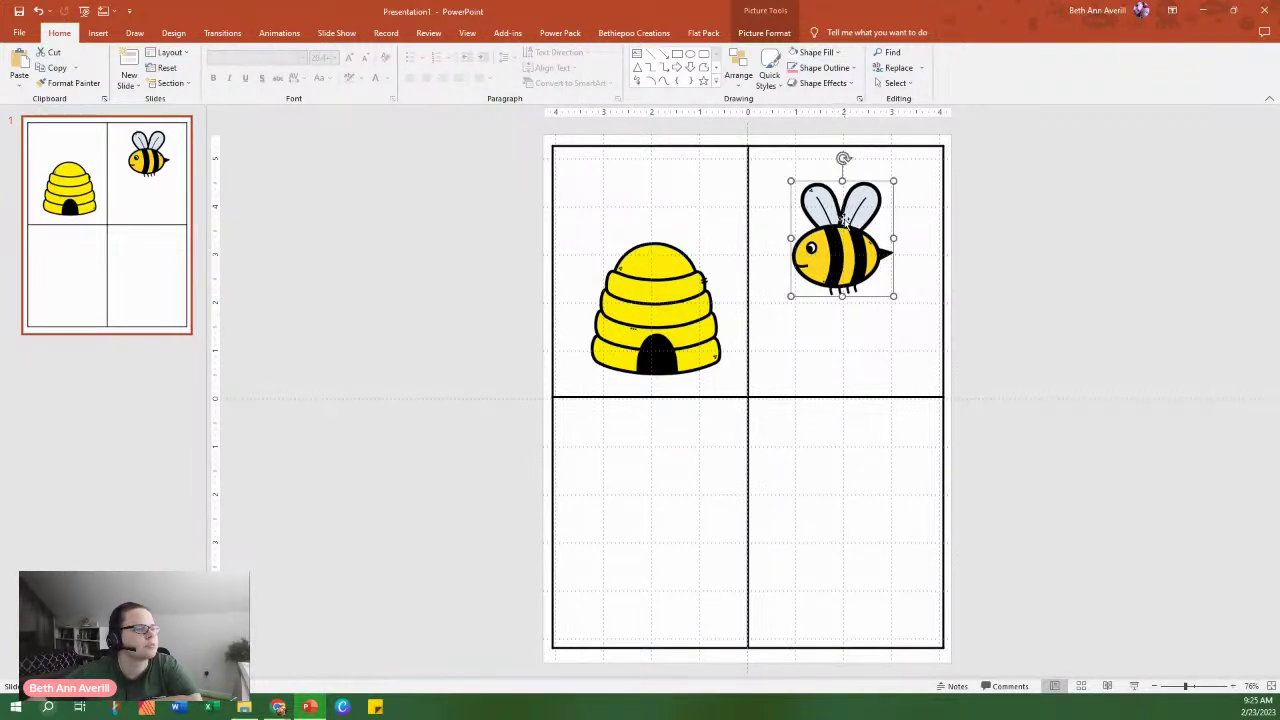
pyautogui.moveTo(895, 177); pyautogui.dragTo(911, 158)
pyautogui.moveTo(857, 219); pyautogui.dragTo(843, 216)
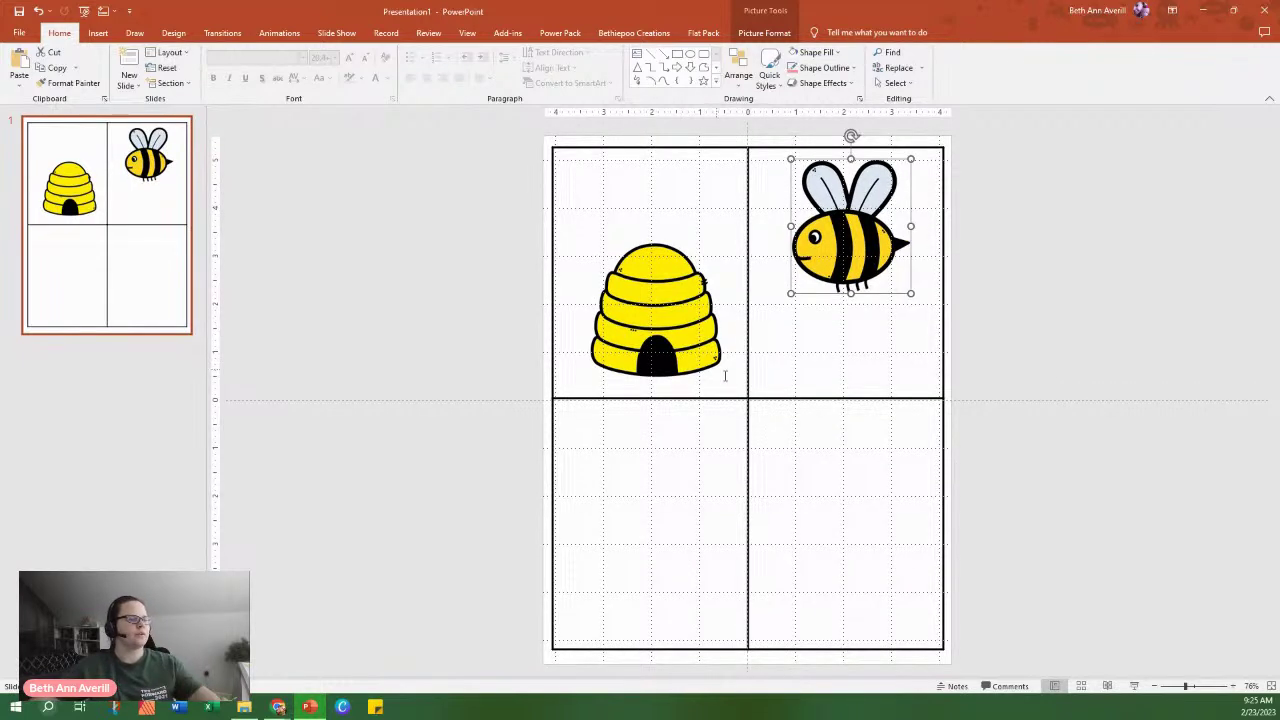
# Center the whole table on the slide both horizontally and vertically.
pyautogui.click(551, 381)
pyautogui.click(553, 412)
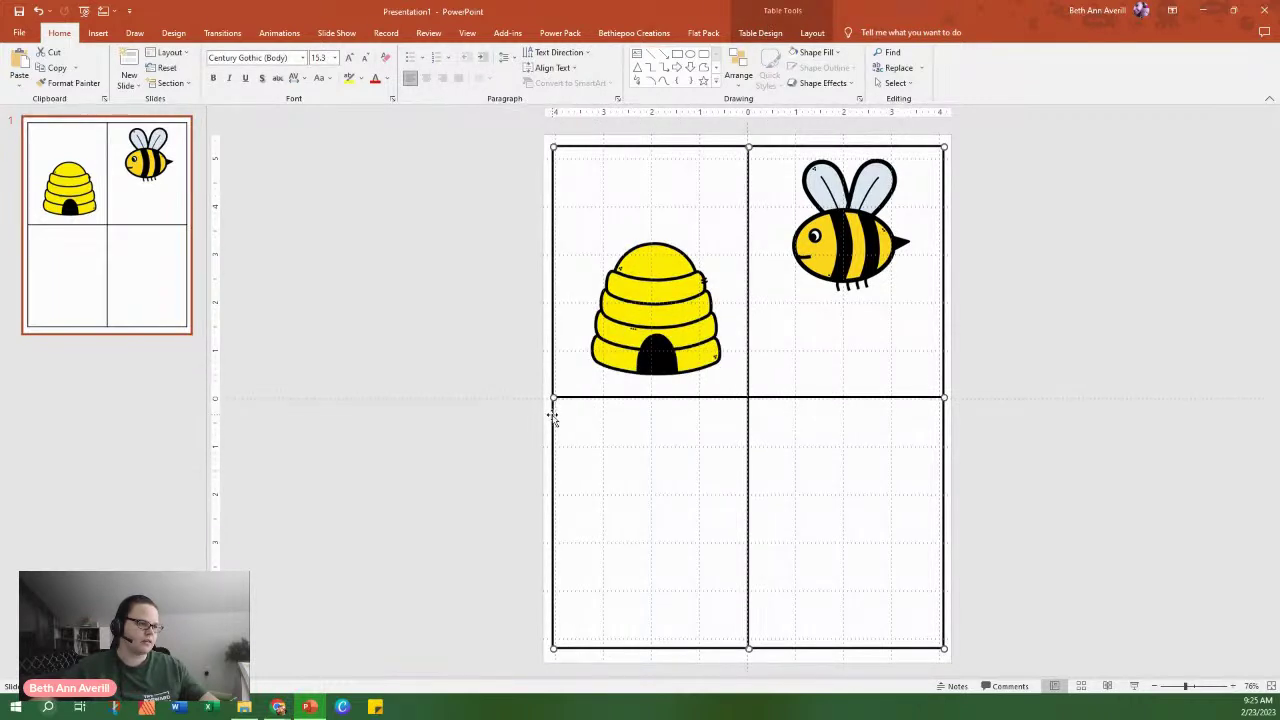
pyautogui.click(738, 68)
pyautogui.moveTo(805, 264)
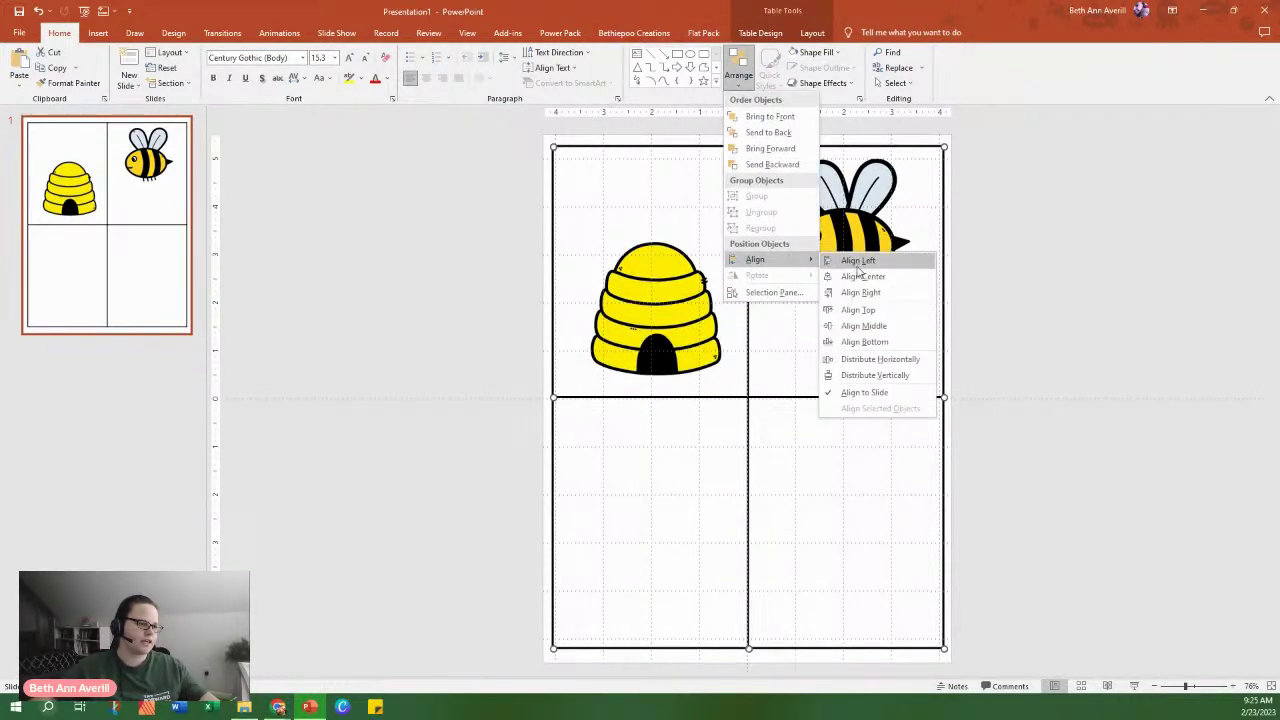
pyautogui.click(863, 277)
pyautogui.click(743, 73)
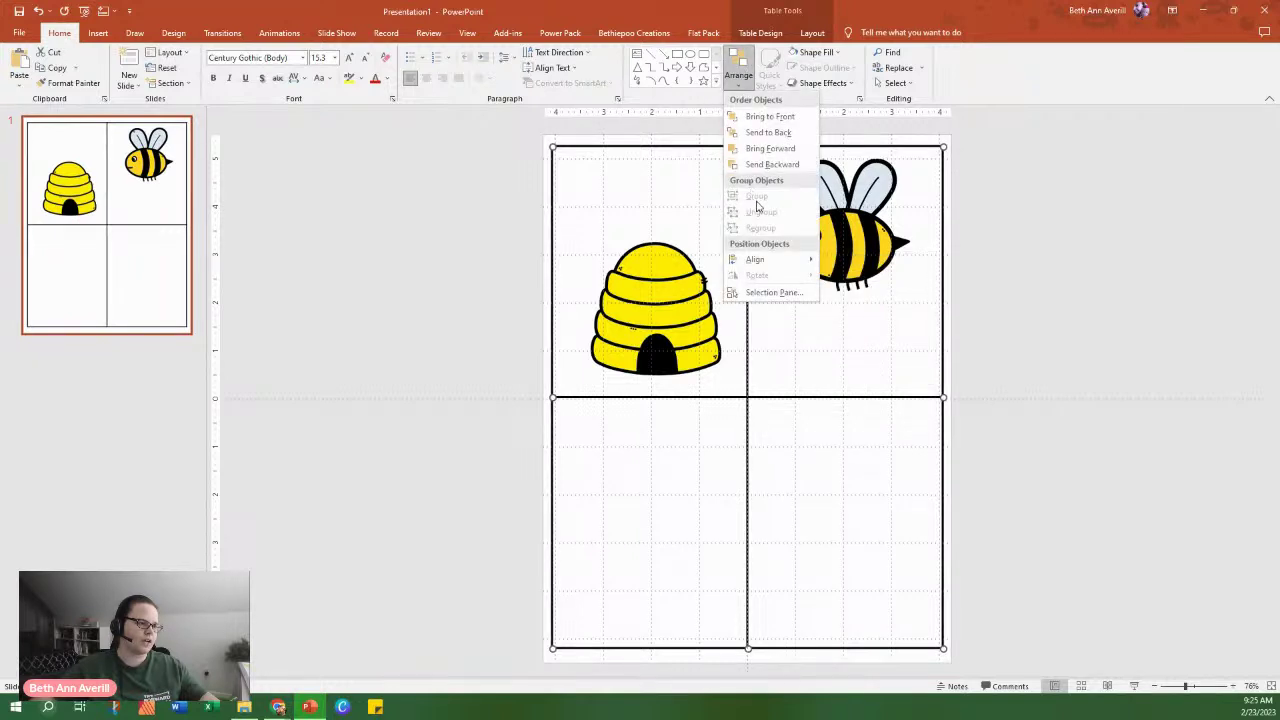
pyautogui.moveTo(790, 259)
pyautogui.click(887, 327)
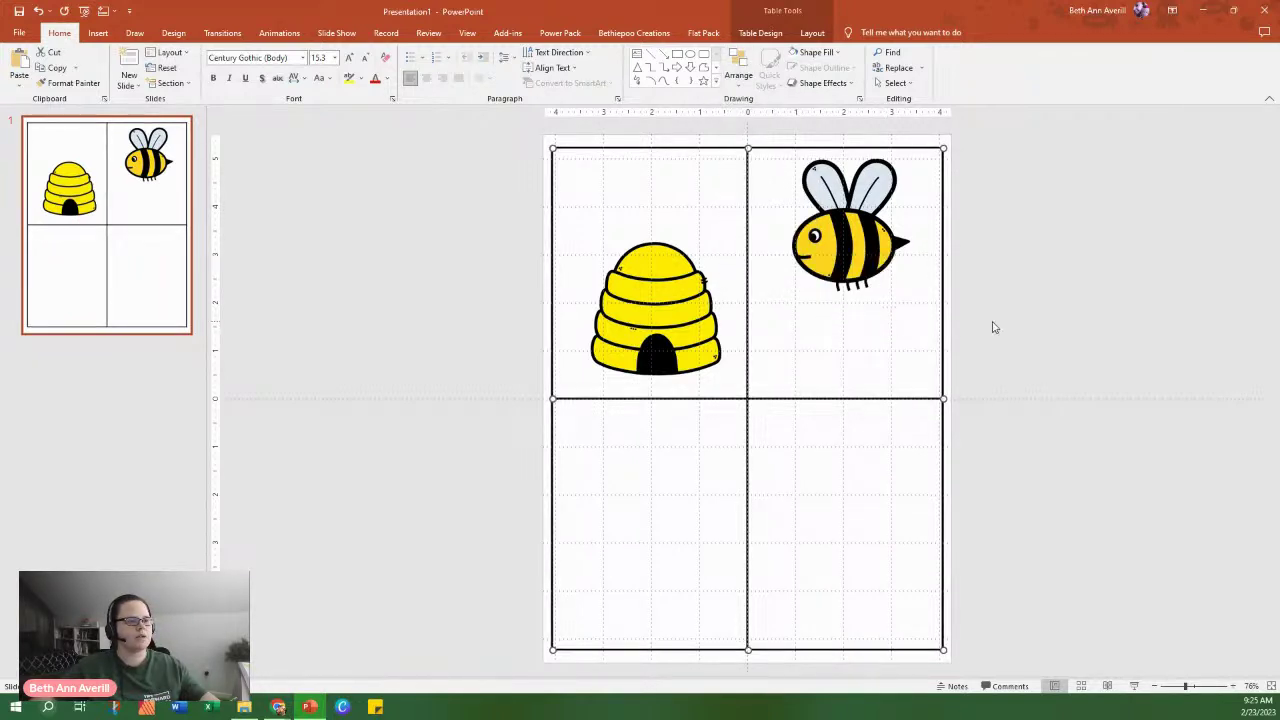
pyautogui.click(990, 320)
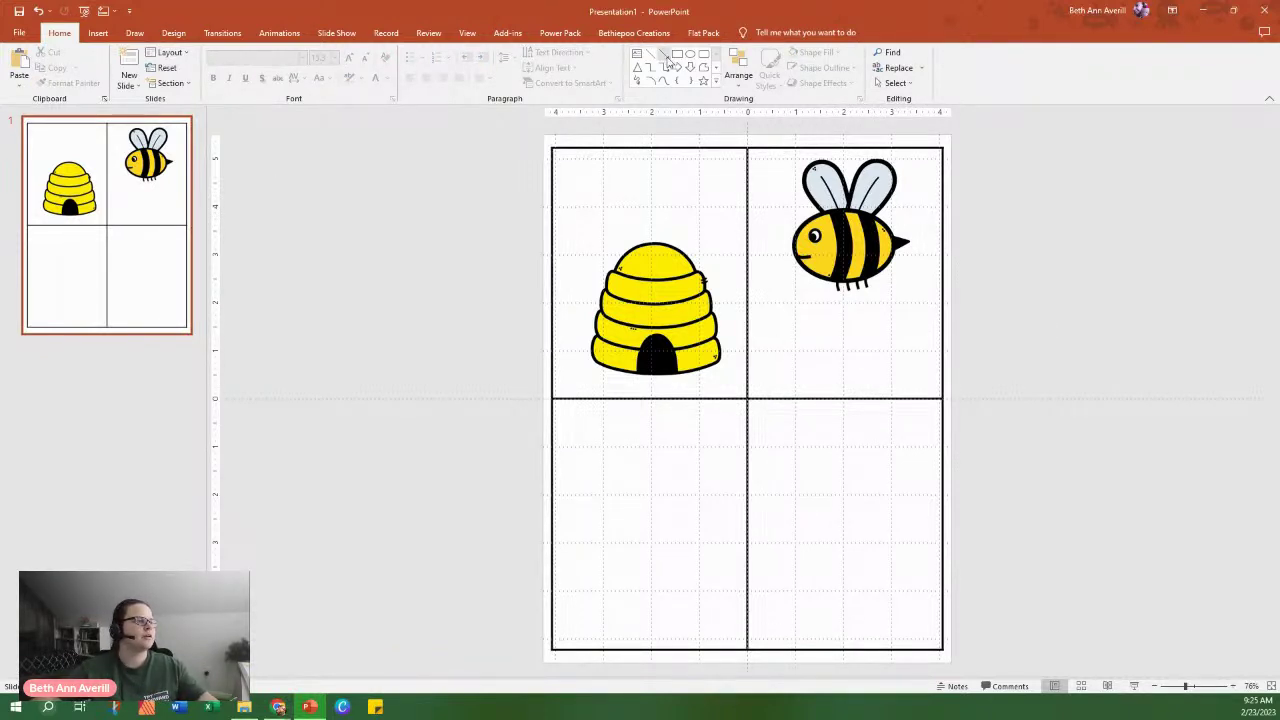
# Add a cell-wide text box above the beehive containing a capital A, with its text centered horizontally and aligned to the middle.
pyautogui.moveTo(612, 150); pyautogui.dragTo(747, 229)
pyautogui.moveTo(609, 196); pyautogui.dragTo(551, 197)
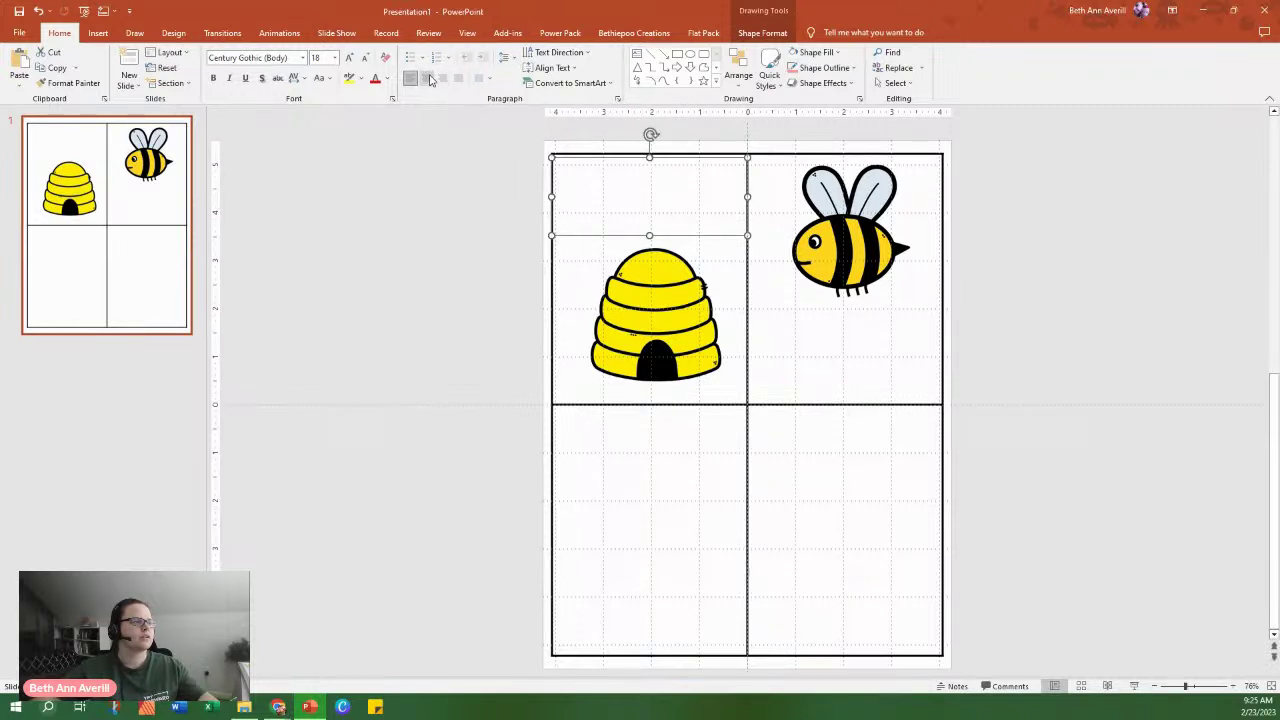
pyautogui.click(432, 78)
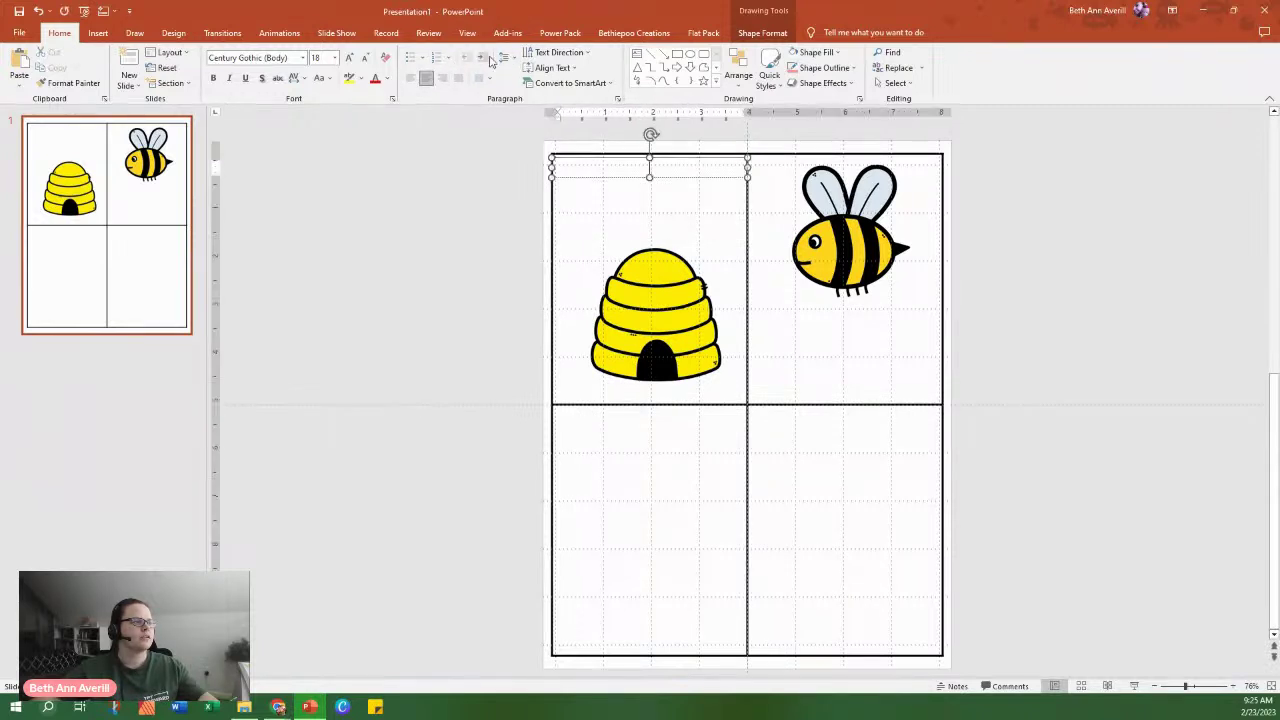
pyautogui.click(552, 67)
pyautogui.click(576, 143)
pyautogui.moveTo(649, 178); pyautogui.dragTo(653, 233)
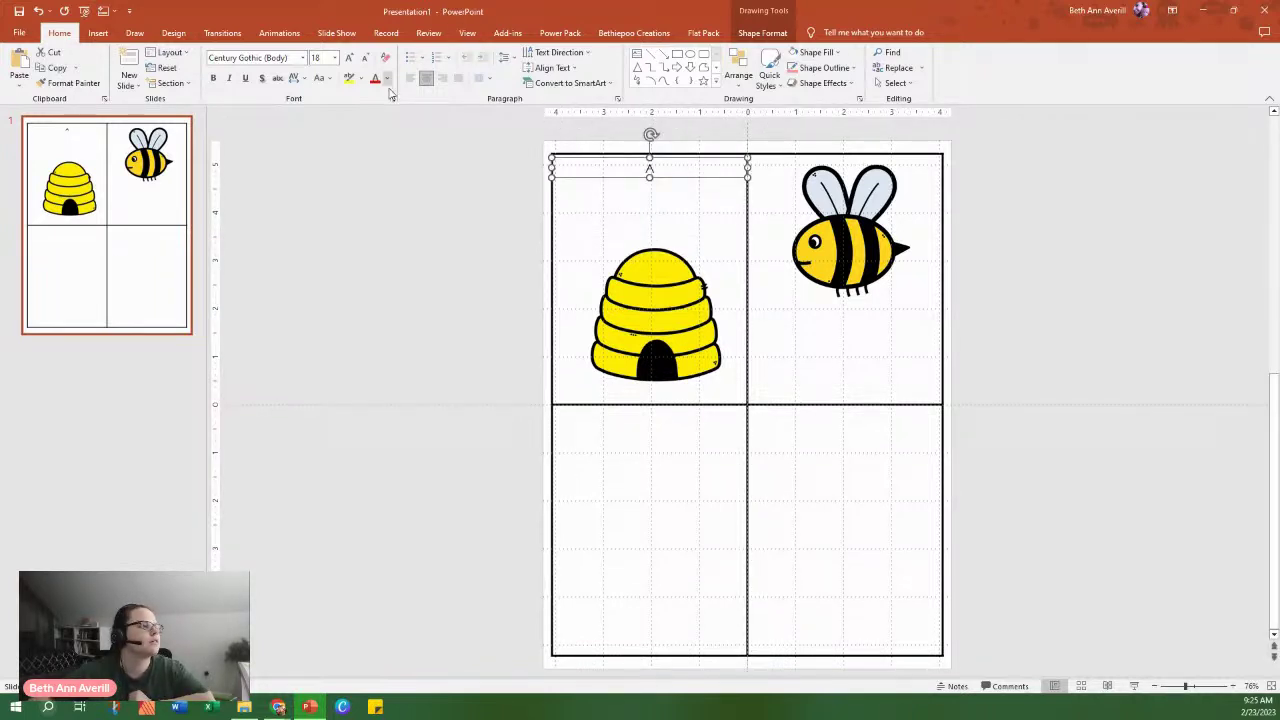
# Increase the capital A to 138 pt and move its text box down to sit just above the beehive.
pyautogui.click(349, 58)
pyautogui.click(349, 58)
pyautogui.click(349, 58)
pyautogui.click(349, 58)
pyautogui.click(349, 58)
pyautogui.click(349, 58)
pyautogui.click(349, 58)
pyautogui.click(349, 58)
pyautogui.click(349, 58)
pyautogui.click(349, 58)
pyautogui.click(349, 58)
pyautogui.click(349, 58)
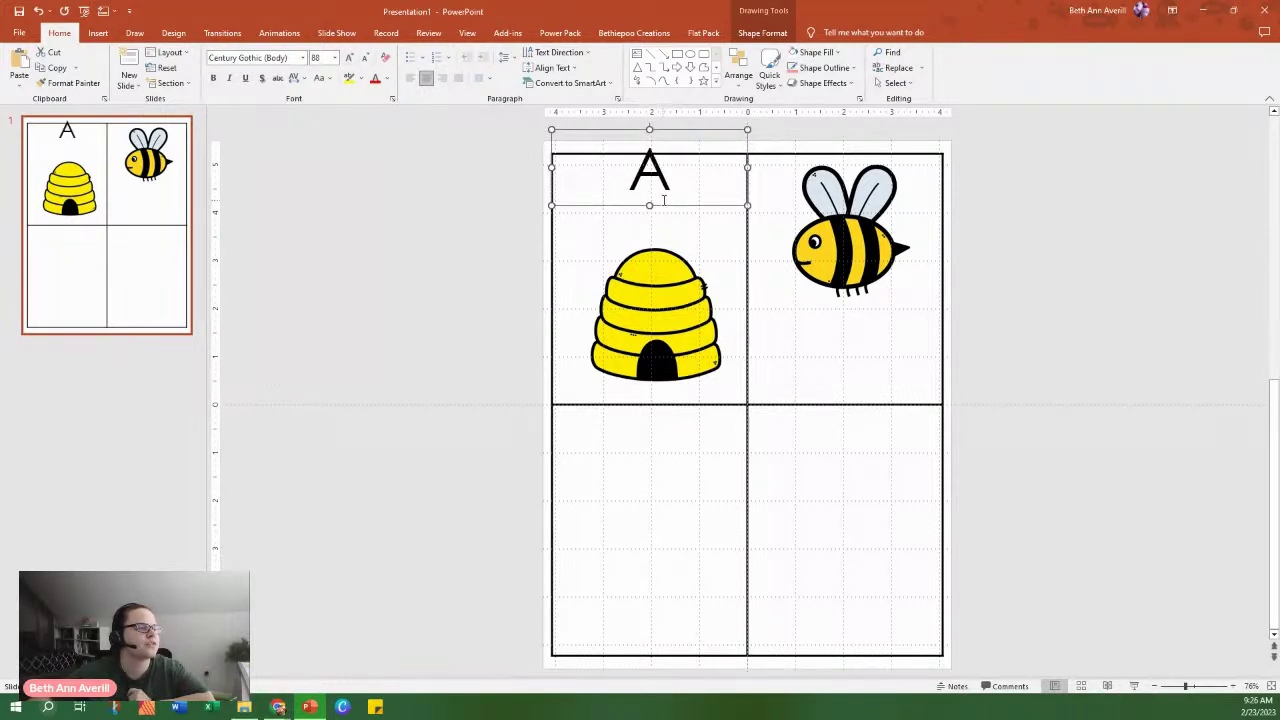
pyautogui.moveTo(666, 206); pyautogui.dragTo(664, 235)
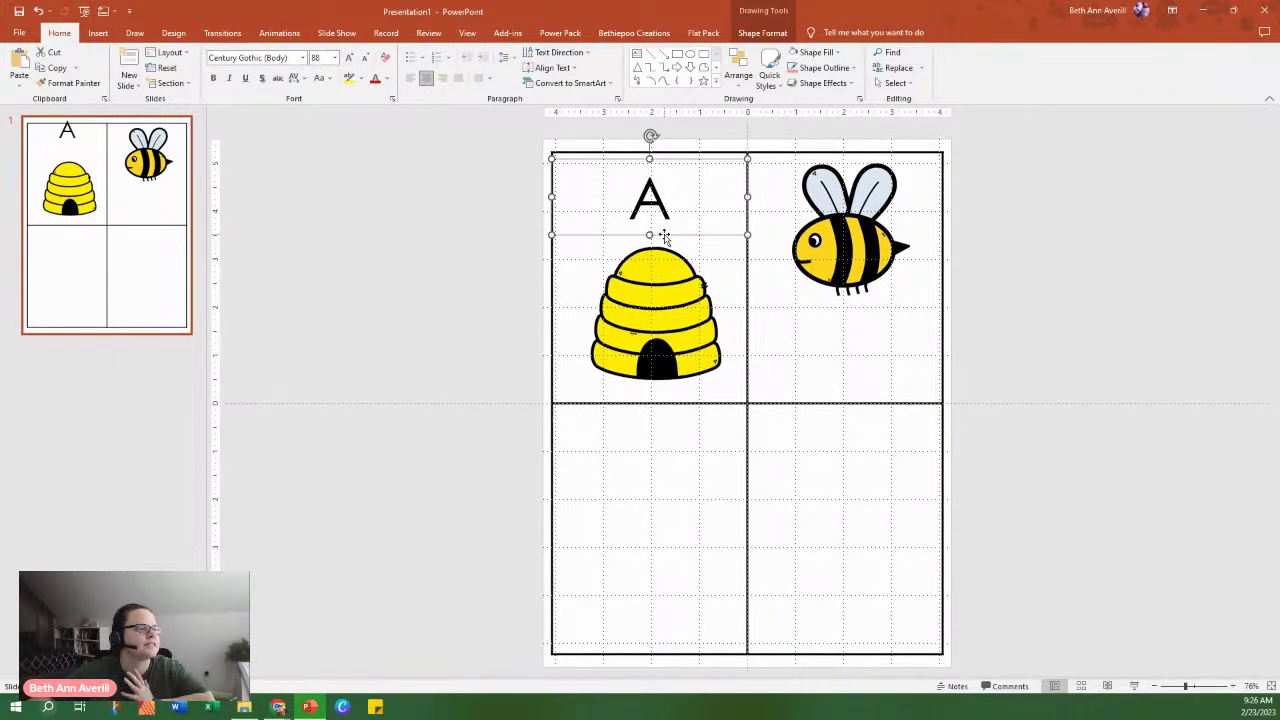
pyautogui.click(349, 58)
pyautogui.click(349, 58)
pyautogui.click(349, 58)
pyautogui.click(349, 58)
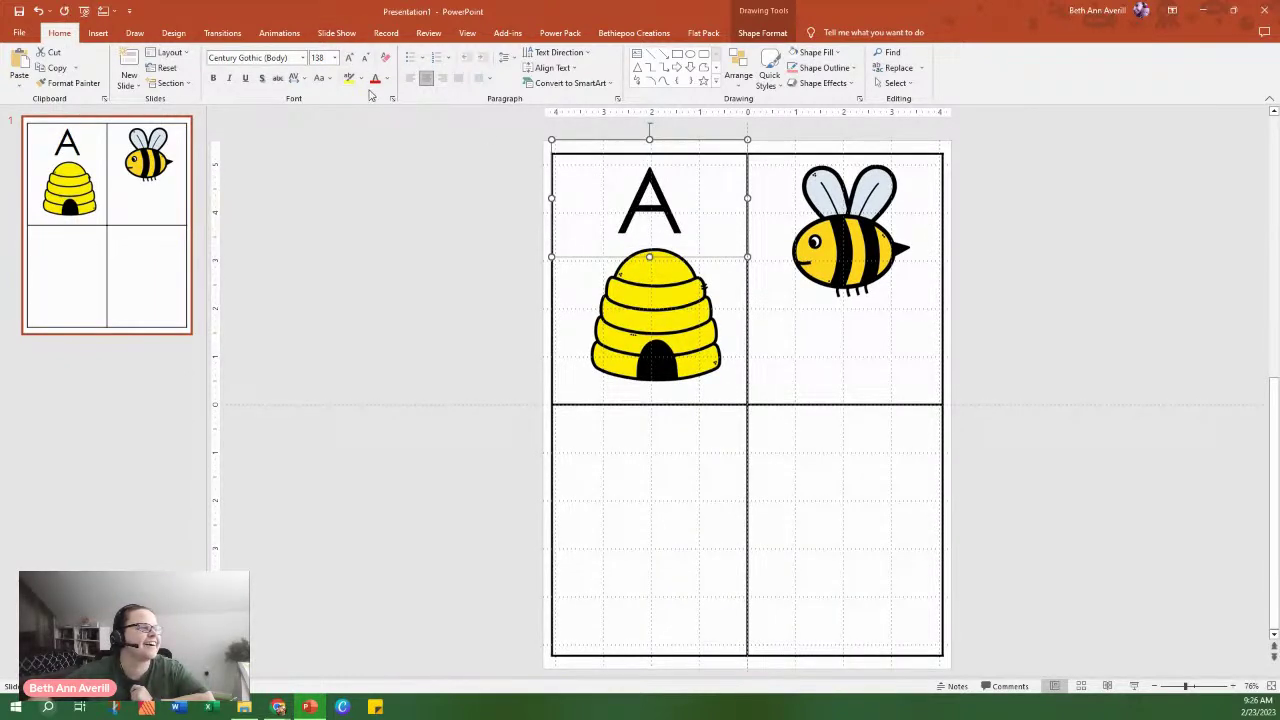
# Change the font of the capital A to Arial Rounded MT Bold.
pyautogui.click(304, 60)
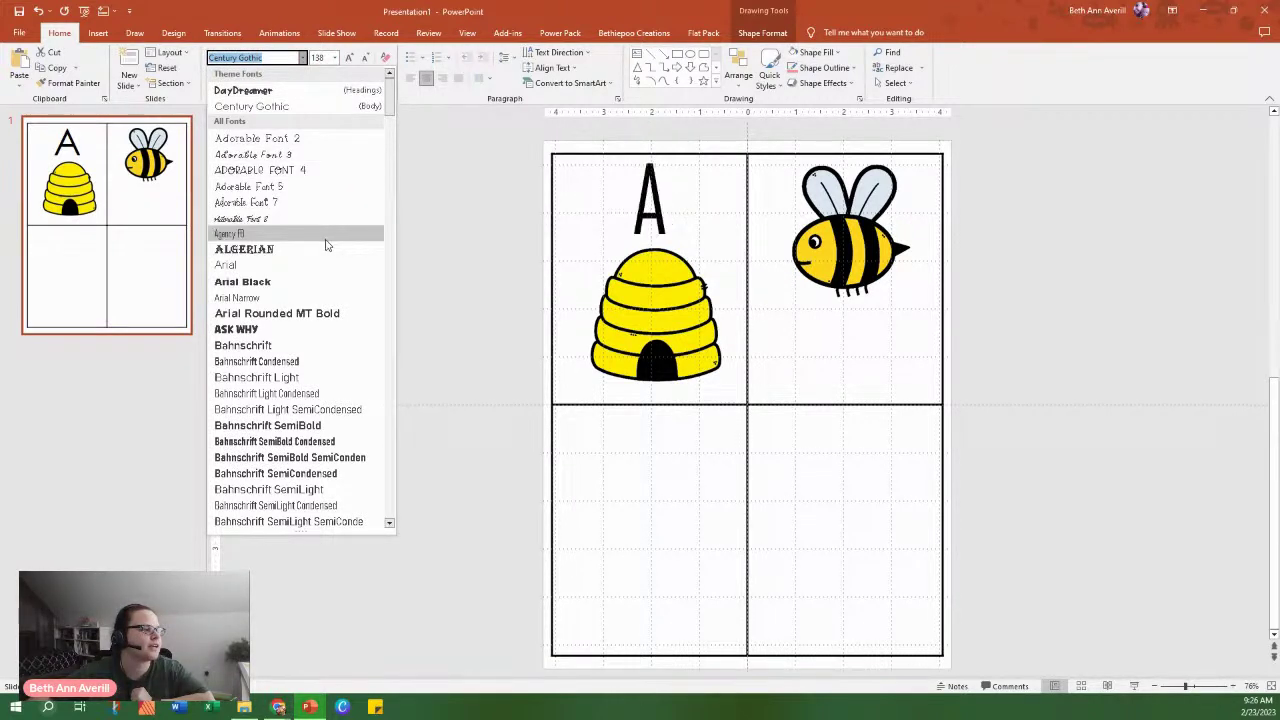
pyautogui.scroll(-1, 326, 245)
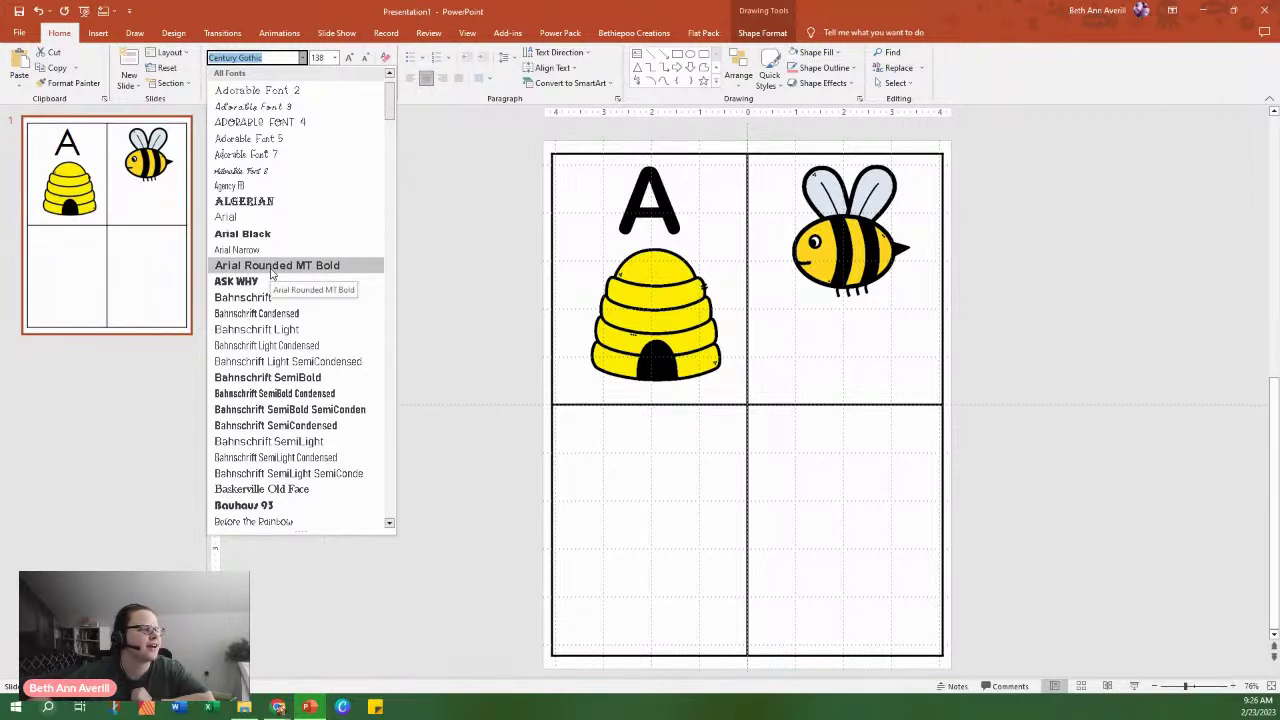
pyautogui.click(272, 266)
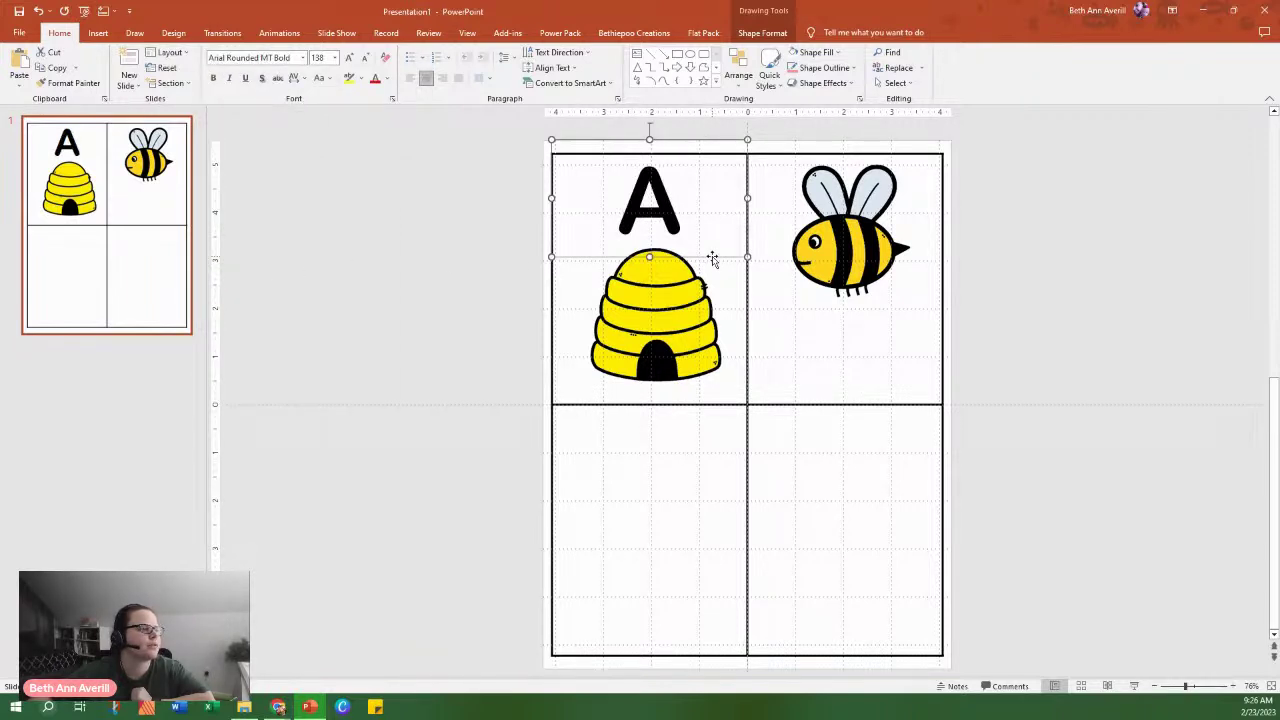
# Duplicate the capital A text box, change the copy to a lowercase a, and place it beneath the bee in the upper-right cell.
pyautogui.hotkey('ctrl', 'b')
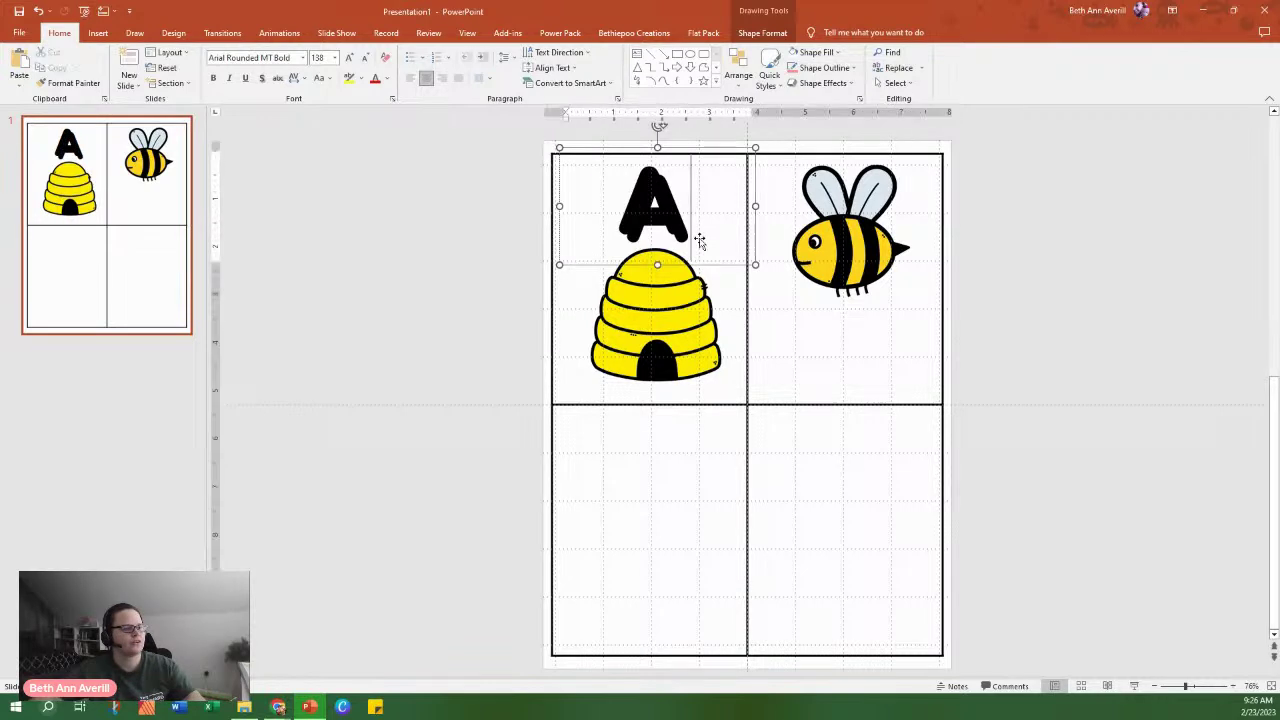
pyautogui.doubleClick(664, 244)
pyautogui.write('Aa')
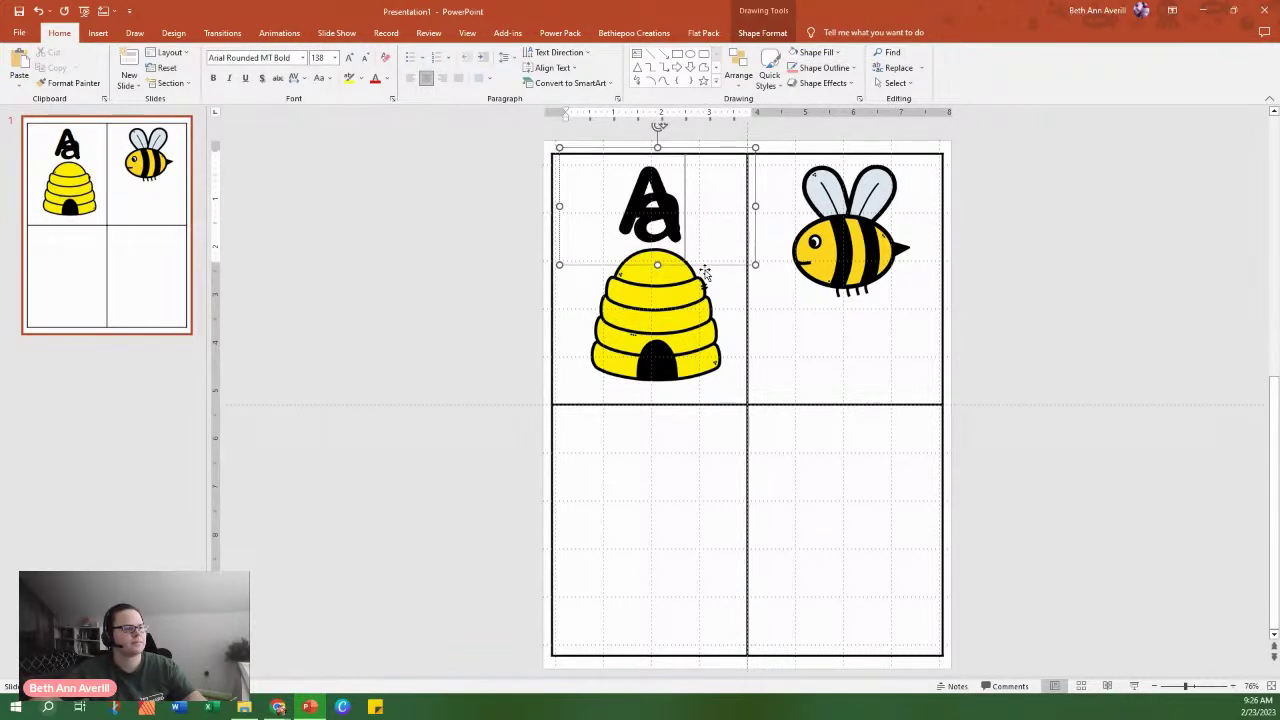
pyautogui.moveTo(704, 270); pyautogui.dragTo(780, 323)
pyautogui.hotkey('ctrl', 'z')
pyautogui.click(716, 238)
pyautogui.moveTo(755, 255); pyautogui.dragTo(945, 390)
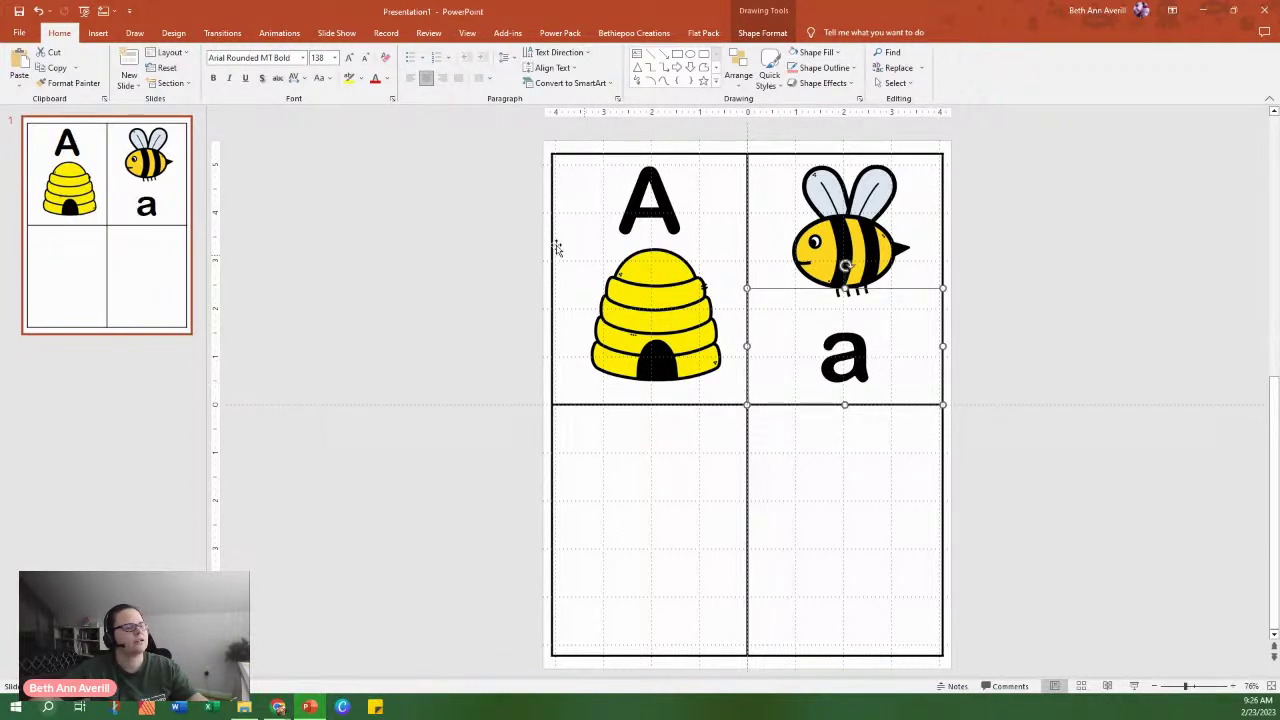
# Change the font of both the capital A and the lowercase a to KG Red Hands.
pyautogui.keyDown('shift'); pyautogui.click(622, 205); pyautogui.keyUp('shift')
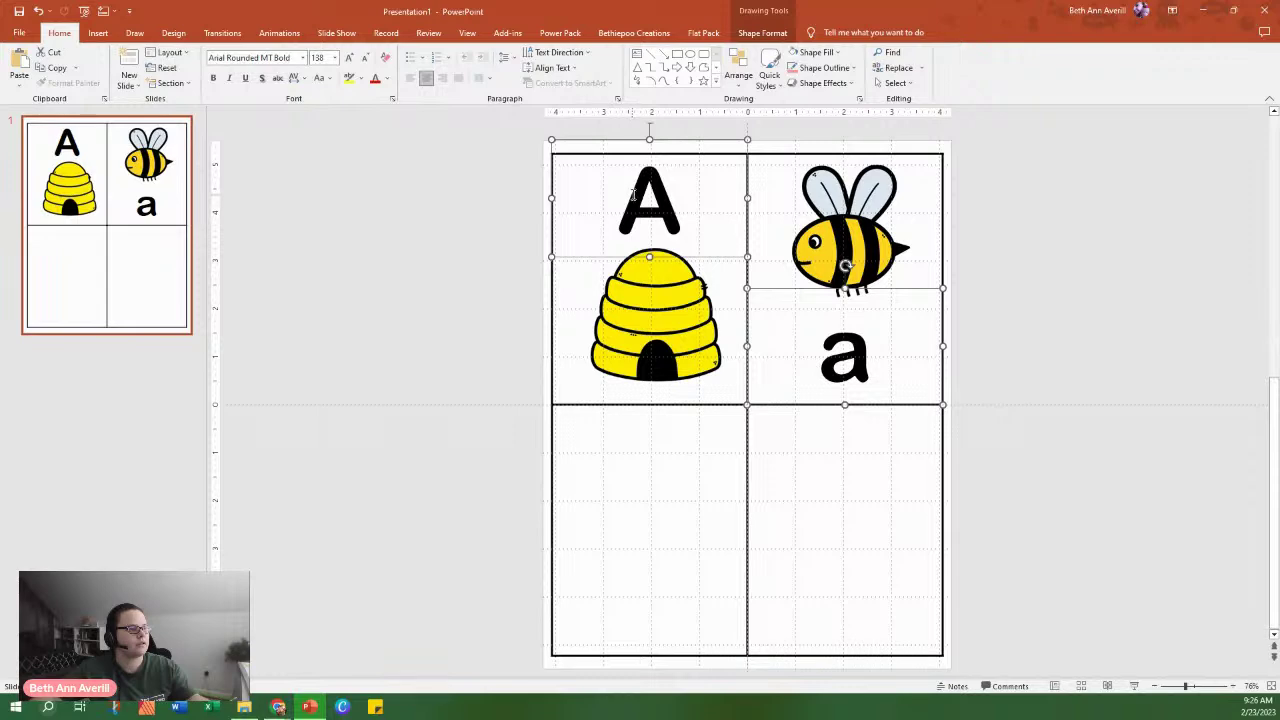
pyautogui.click(303, 57)
pyautogui.scroll(-10, 314, 300)
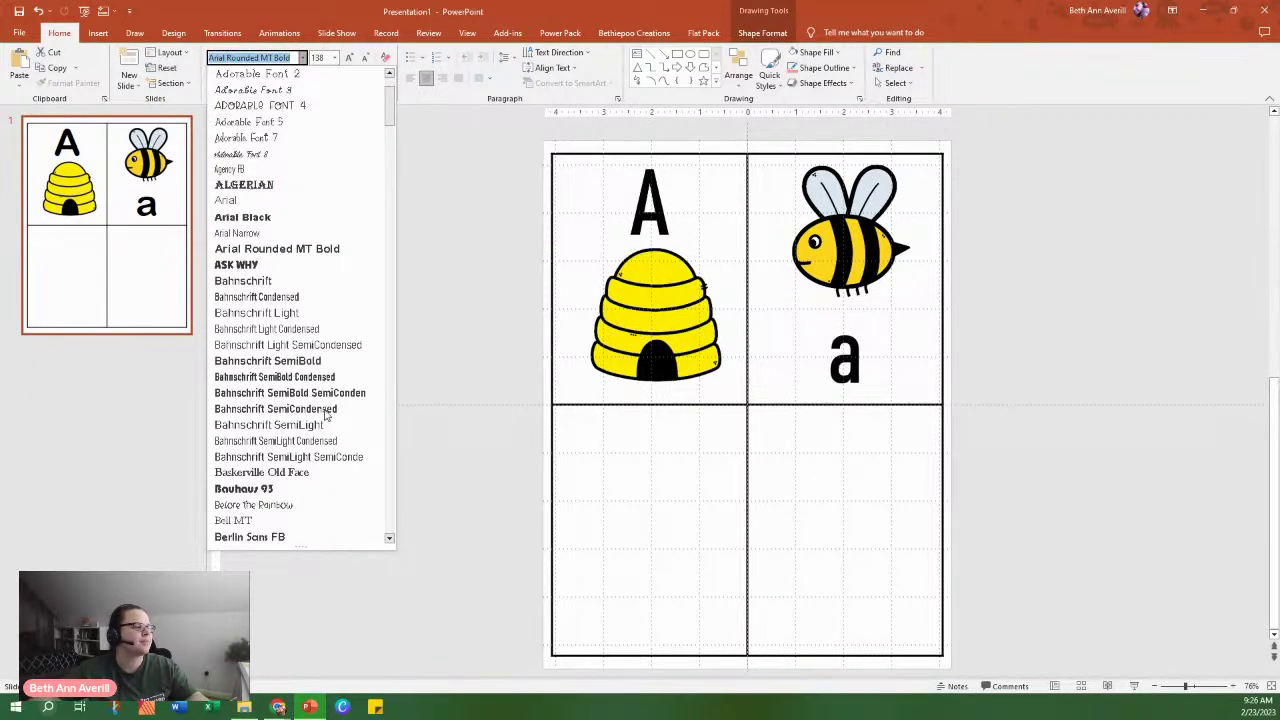
pyautogui.scroll(-20, 320, 410)
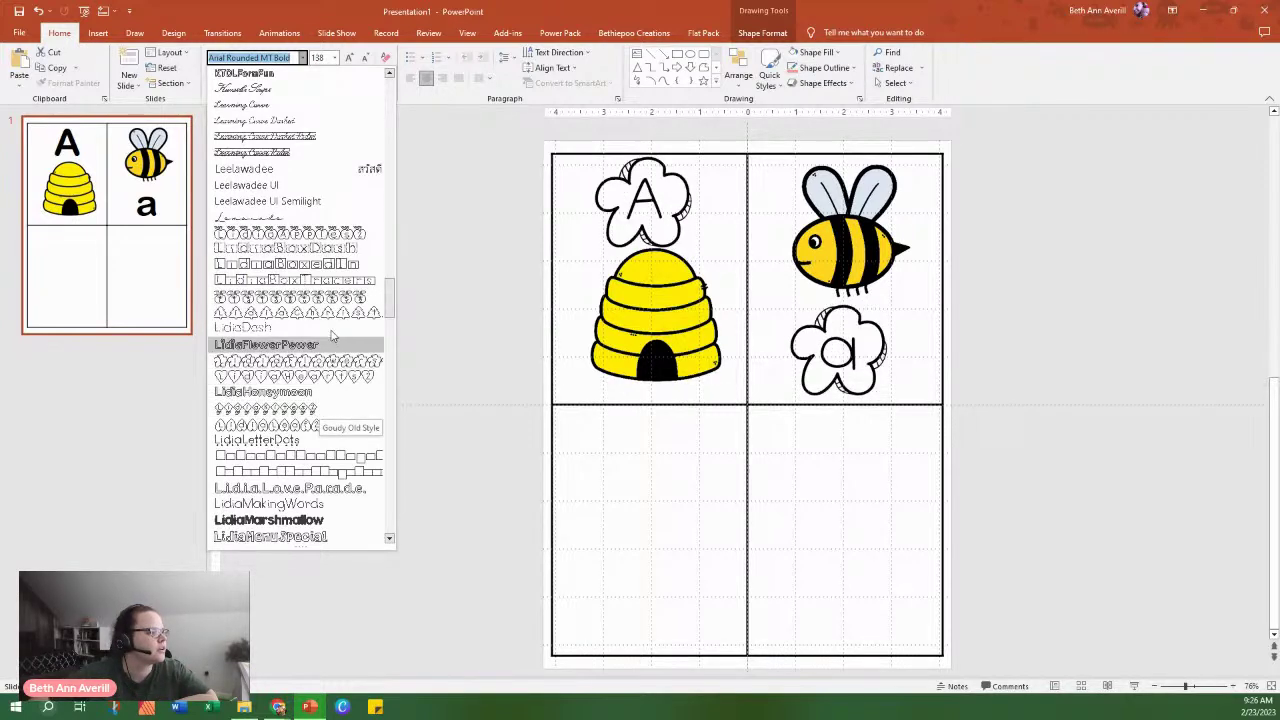
pyautogui.moveTo(390, 297); pyautogui.dragTo(392, 280)
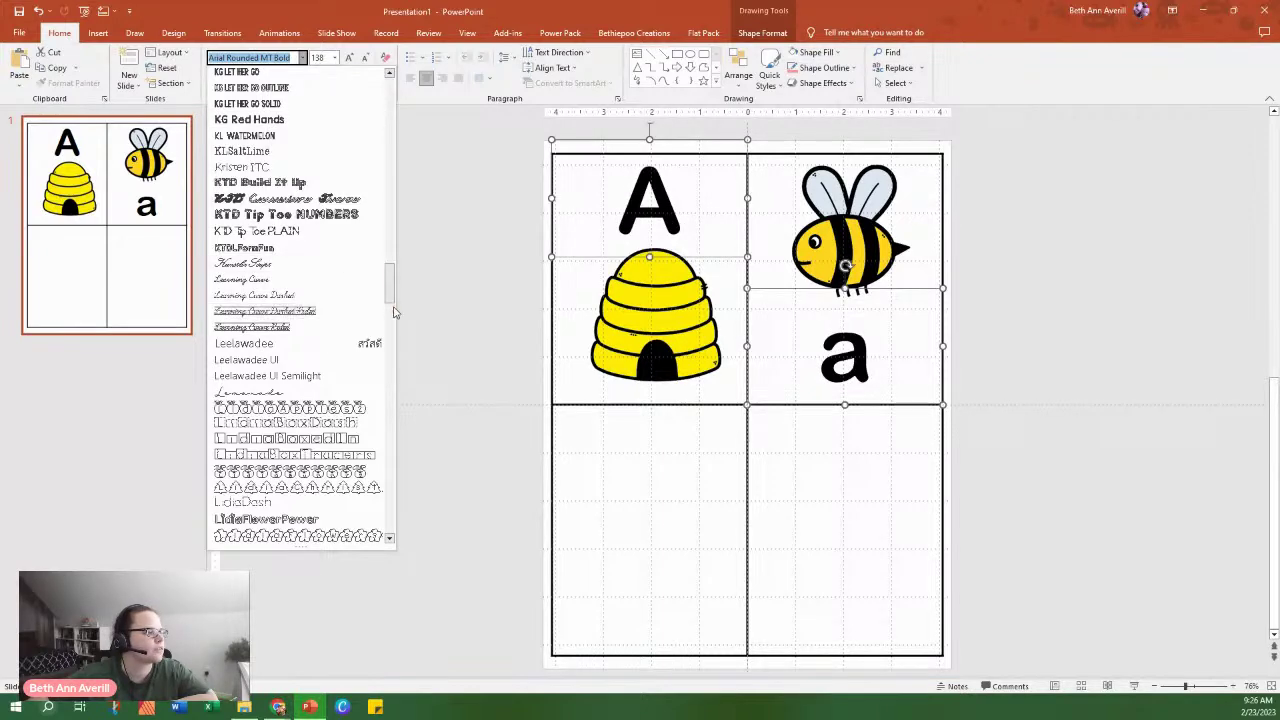
pyautogui.moveTo(393, 291); pyautogui.dragTo(392, 492)
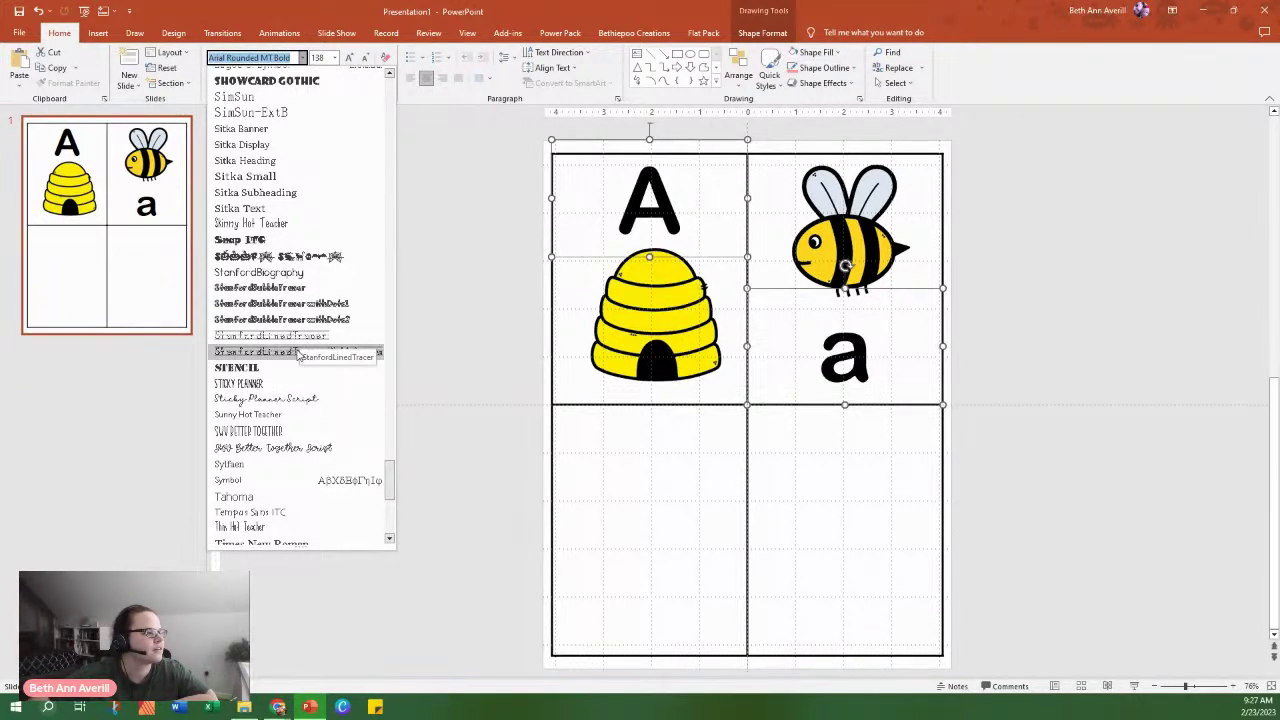
pyautogui.scroll(-1, 285, 380)
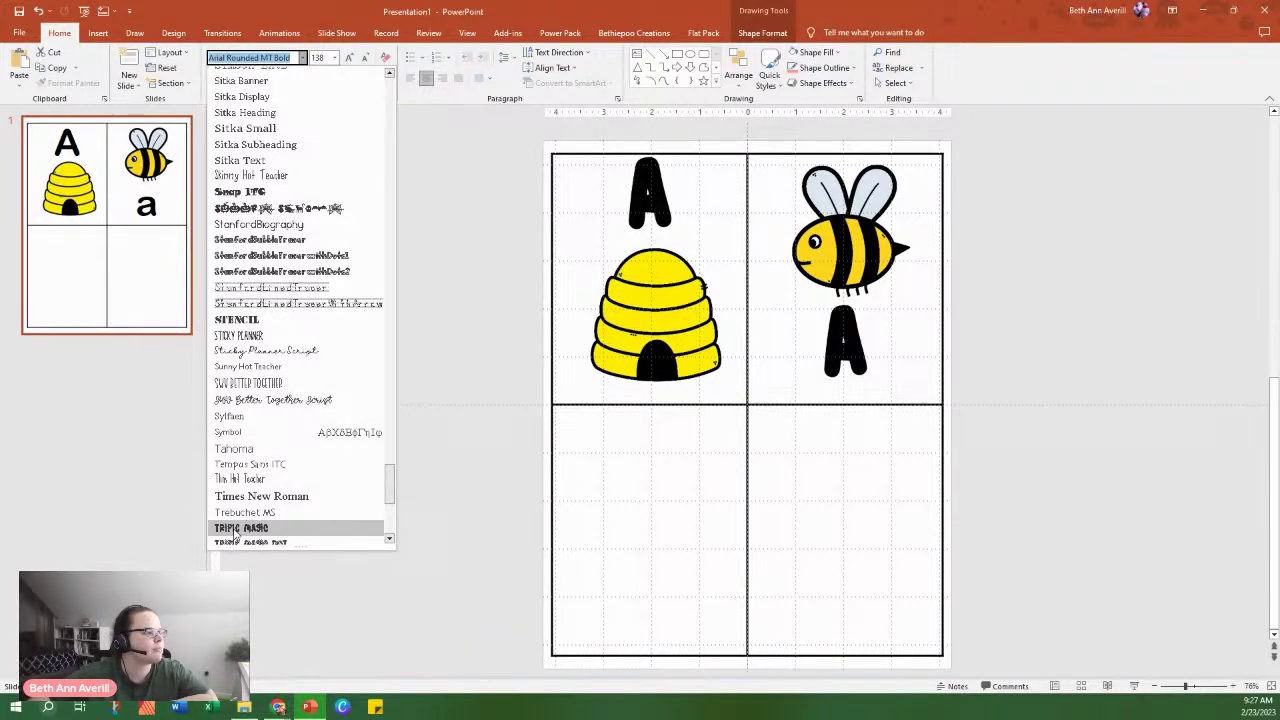
pyautogui.scroll(1, 335, 410)
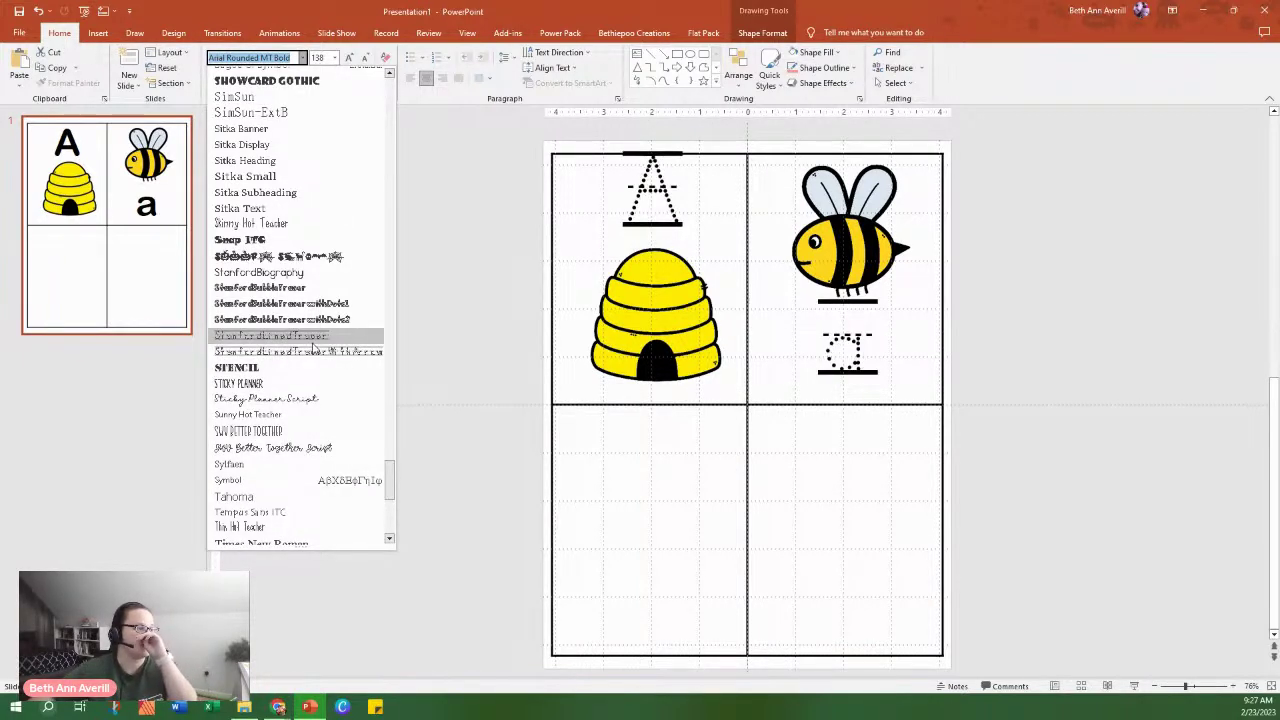
pyautogui.scroll(20, 340, 350)
pyautogui.scroll(10, 367, 400)
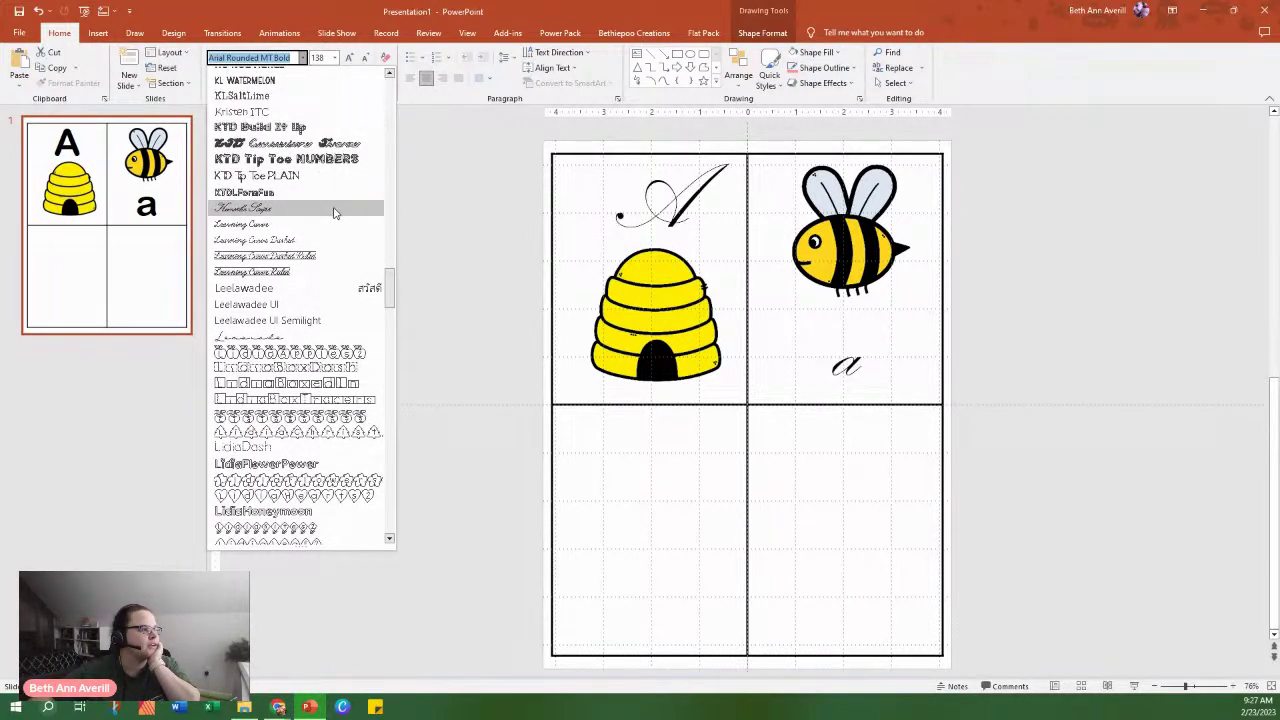
pyautogui.scroll(1, 335, 211)
pyautogui.click(290, 116)
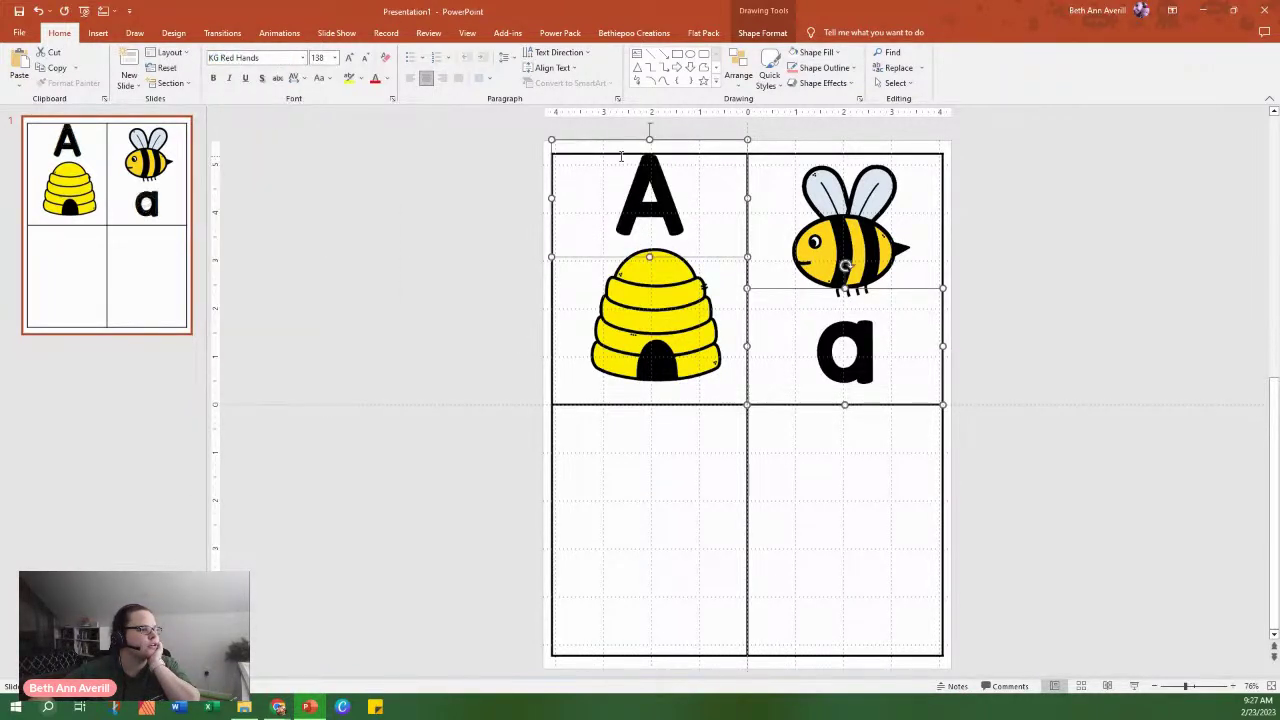
# Adjust the vertical positions of both letters and nudge the capital A down to just above the beehive.
pyautogui.press('Escape')
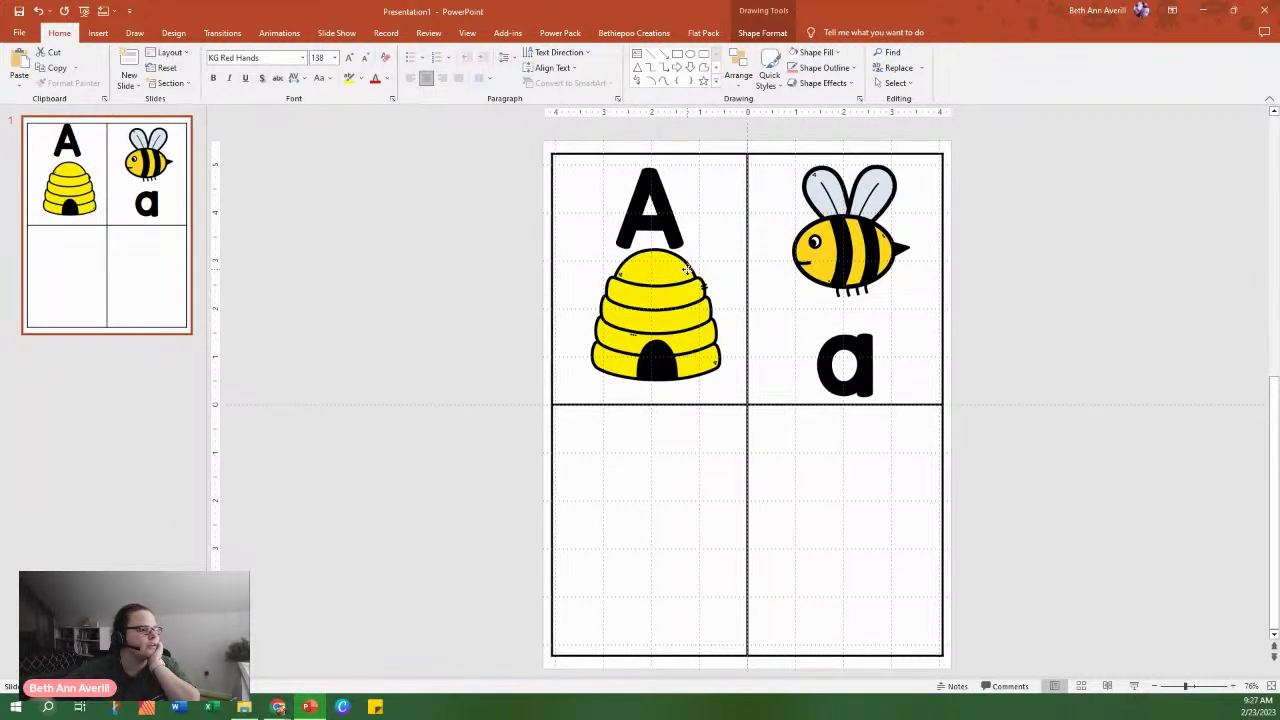
pyautogui.click(997, 331)
pyautogui.click(679, 227)
pyautogui.click(716, 262)
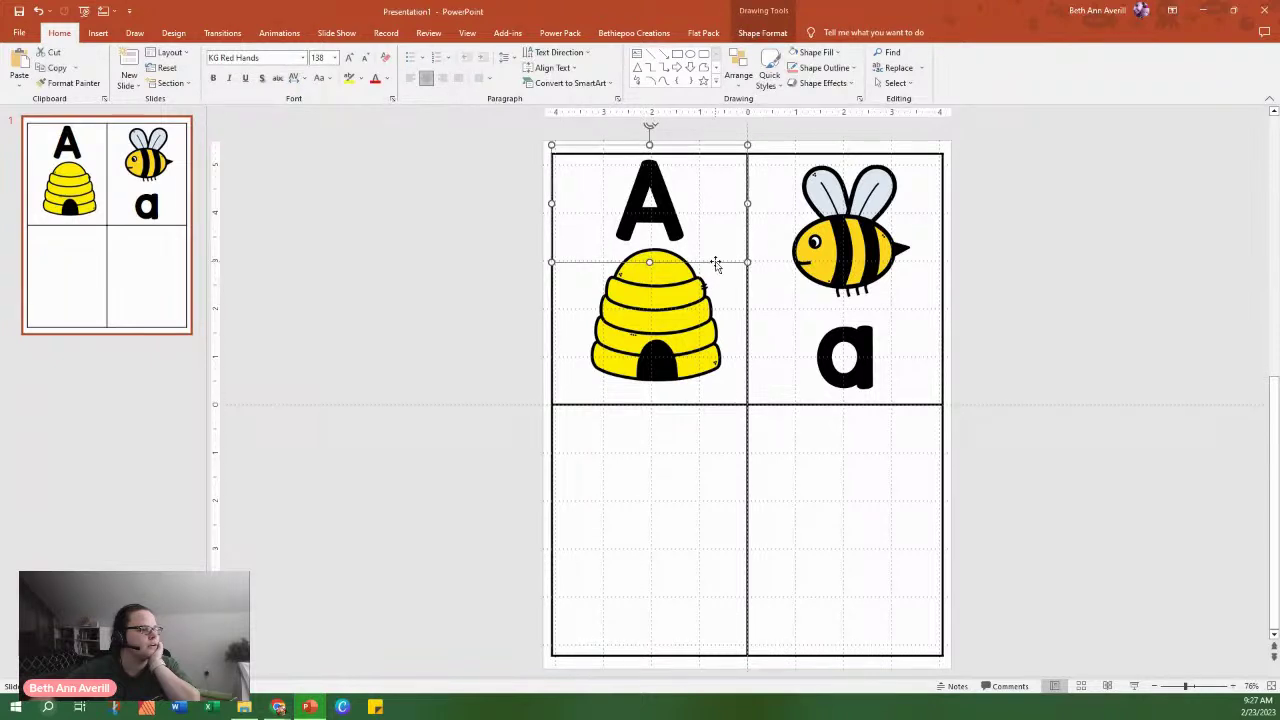
pyautogui.press('Down')
pyautogui.press('Down')
pyautogui.press('Down')
pyautogui.press('Down')
pyautogui.press('Down')
pyautogui.press('Down')
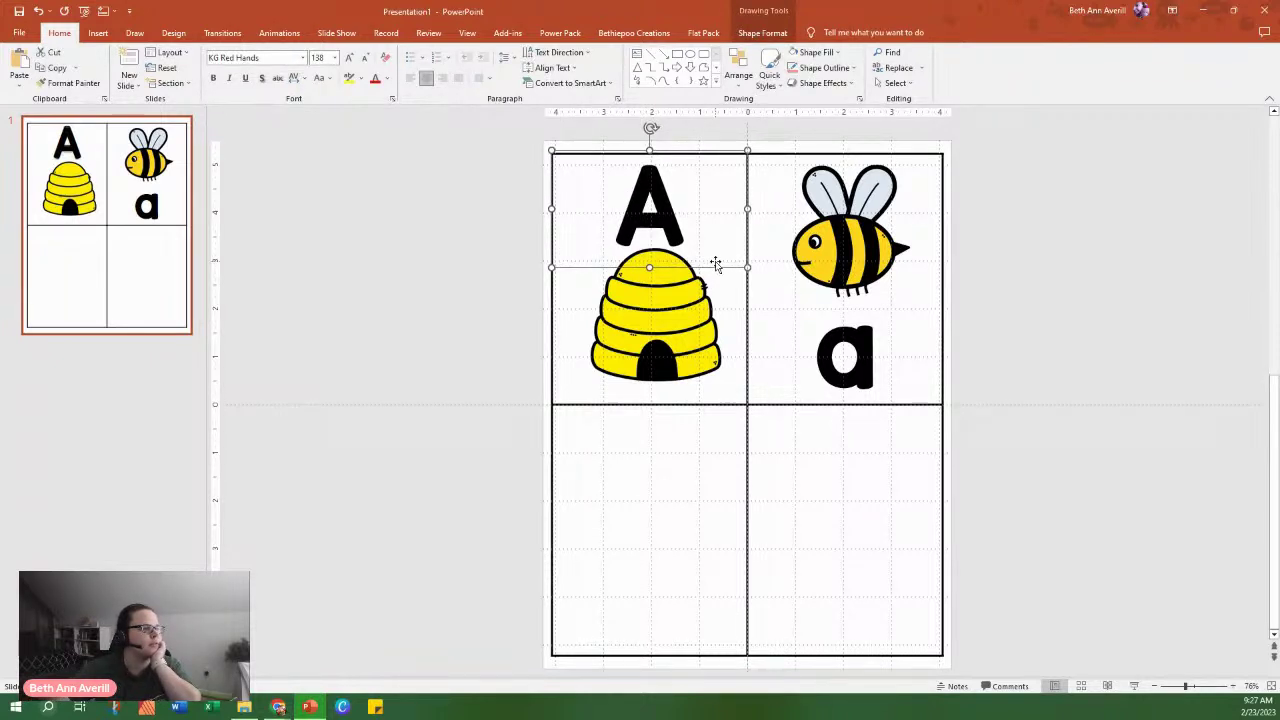
# Move the beehive lower beneath the capital A and shift the bee slightly down in the upper-right cell.
pyautogui.click(683, 306)
pyautogui.moveTo(683, 306); pyautogui.dragTo(682, 322)
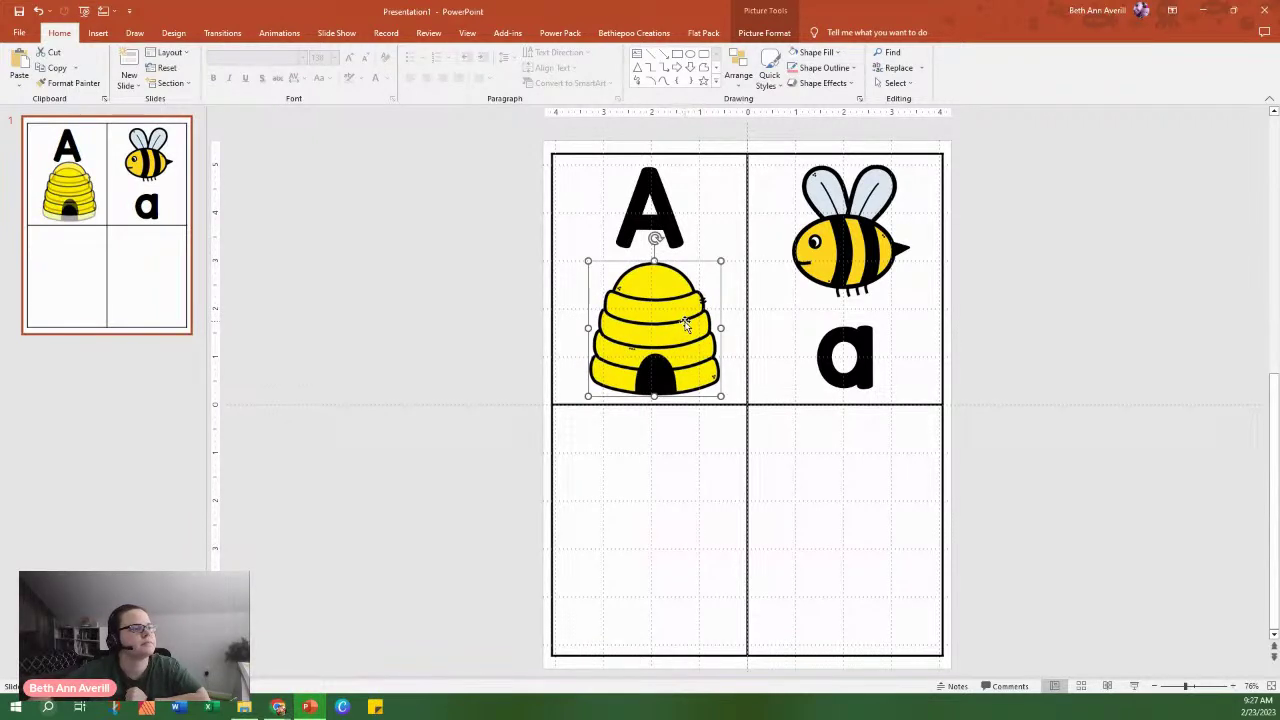
pyautogui.click(850, 358)
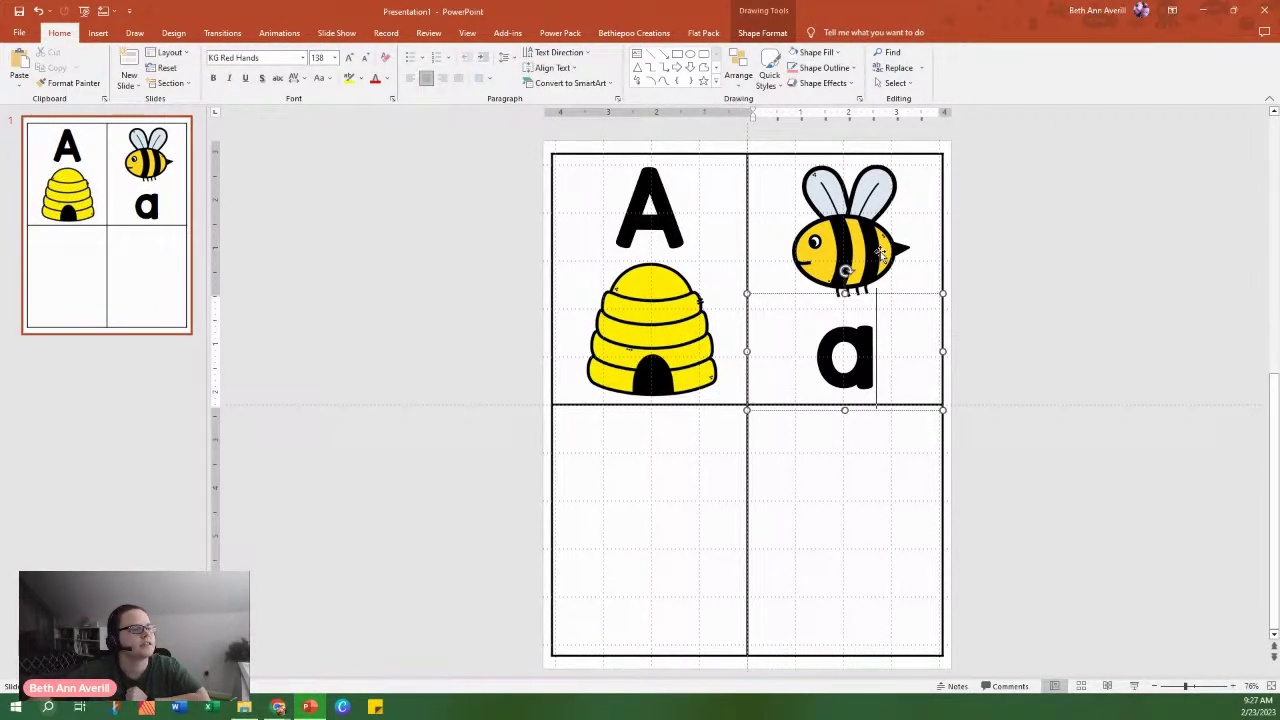
pyautogui.moveTo(880, 247); pyautogui.dragTo(877, 253)
# Duplicate both letters, the beehive and the bee together, and align the copies in the lower two cells.
pyautogui.keyDown('shift'); pyautogui.click(680, 220); pyautogui.keyUp('shift')
pyautogui.keyDown('shift'); pyautogui.click(673, 336); pyautogui.keyUp('shift')
pyautogui.keyDown('shift'); pyautogui.click(845, 340); pyautogui.keyUp('shift')
pyautogui.hotkey('ctrl', 'd')
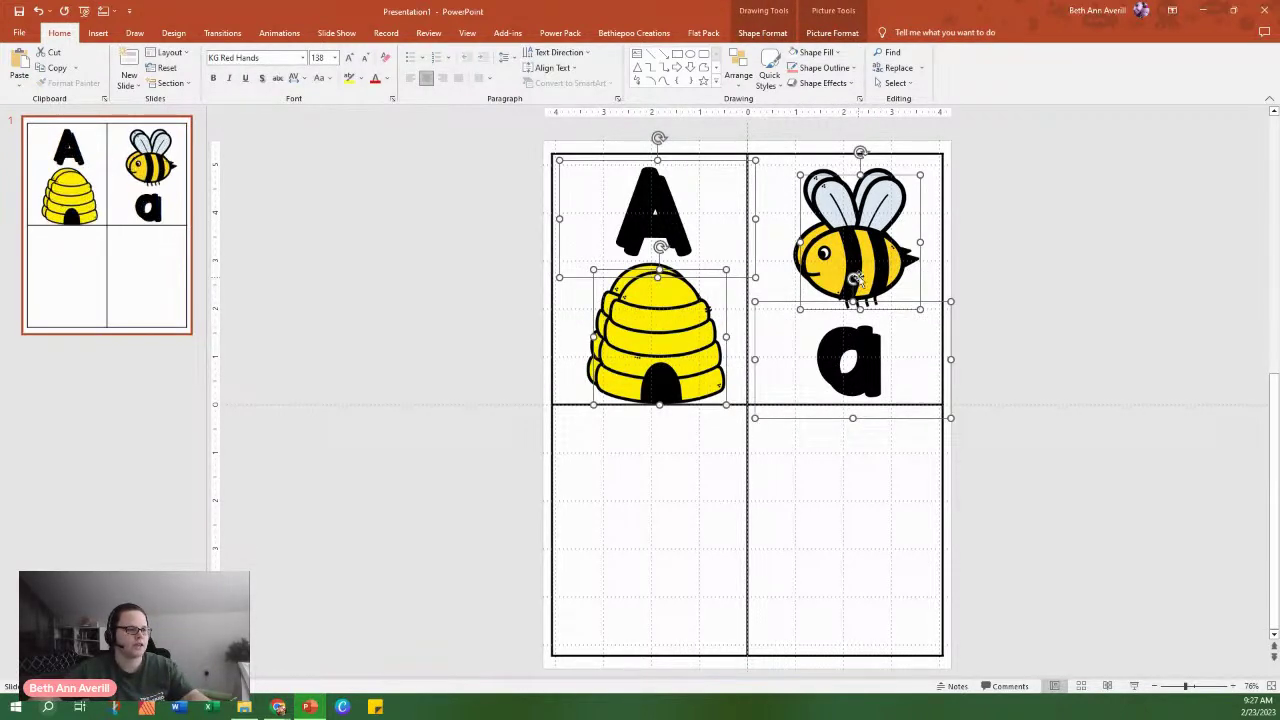
pyautogui.moveTo(869, 257); pyautogui.dragTo(860, 488)
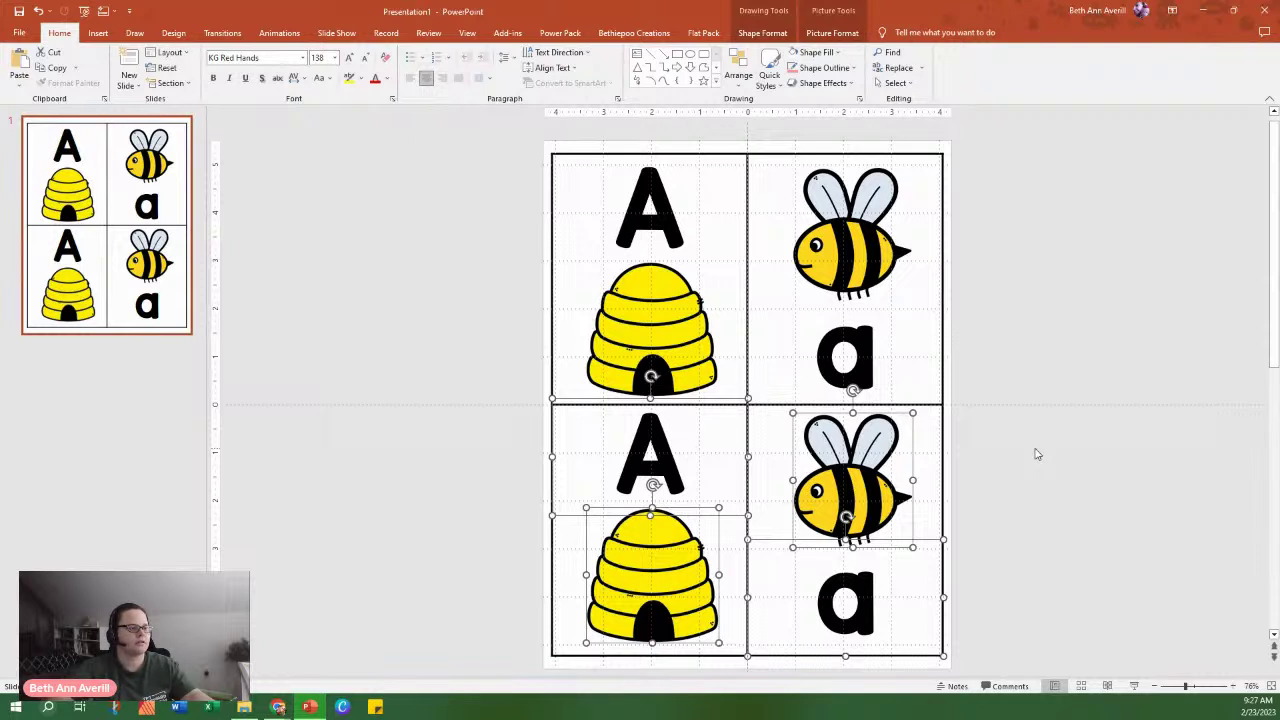
pyautogui.press('Down')
pyautogui.press('Down')
pyautogui.press('Down')
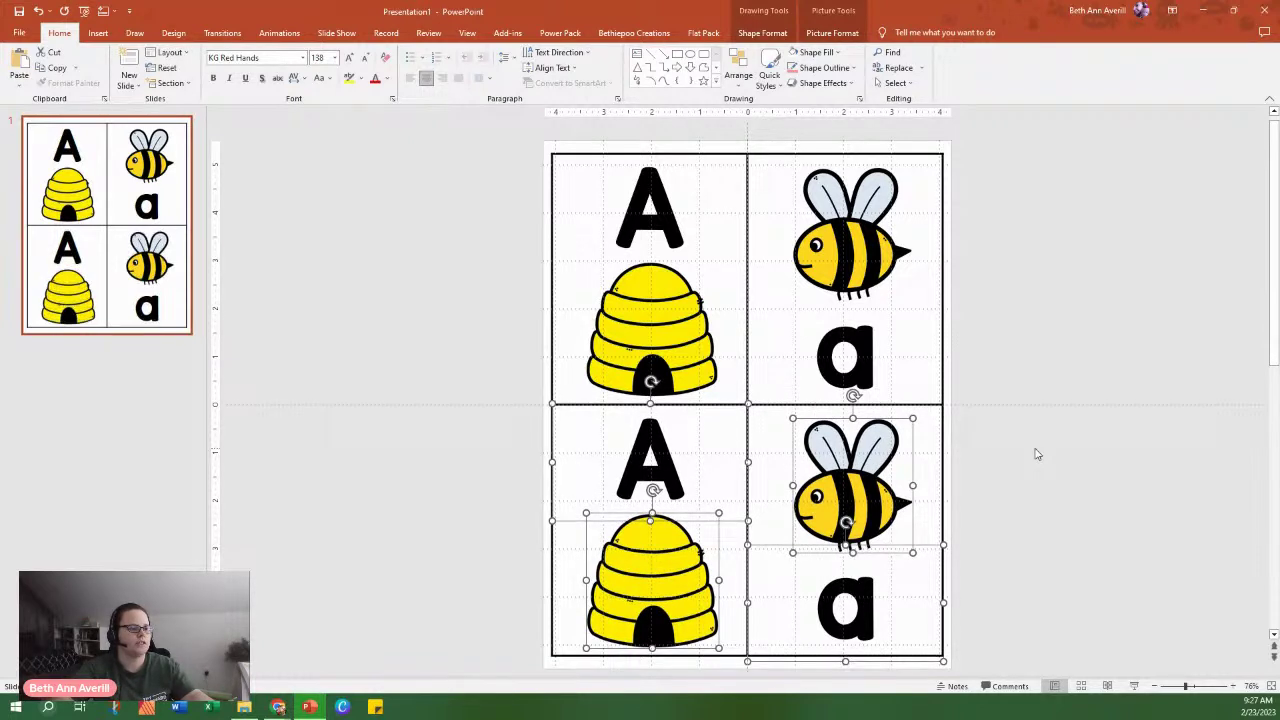
pyautogui.click(1005, 485)
# Change the lower row's letters to a capital B above the beehive and a lowercase b beneath the bee.
pyautogui.click(712, 477)
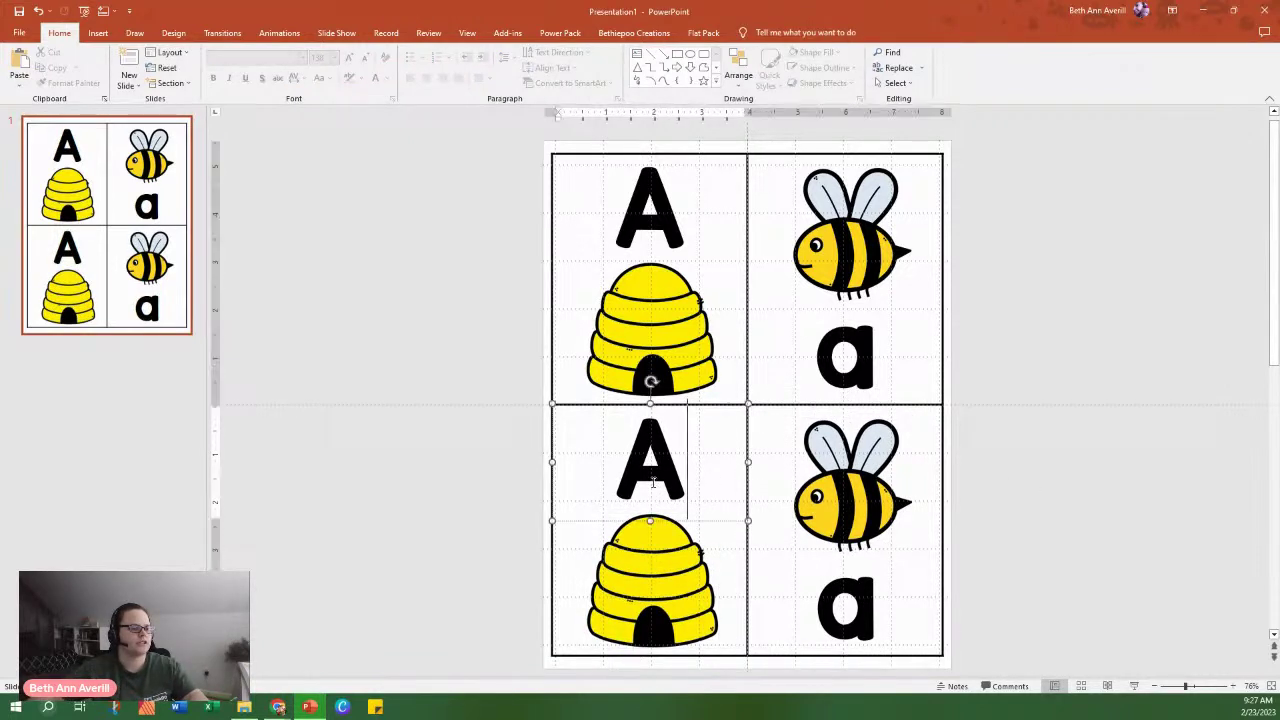
pyautogui.doubleClick(648, 485)
pyautogui.write('B')
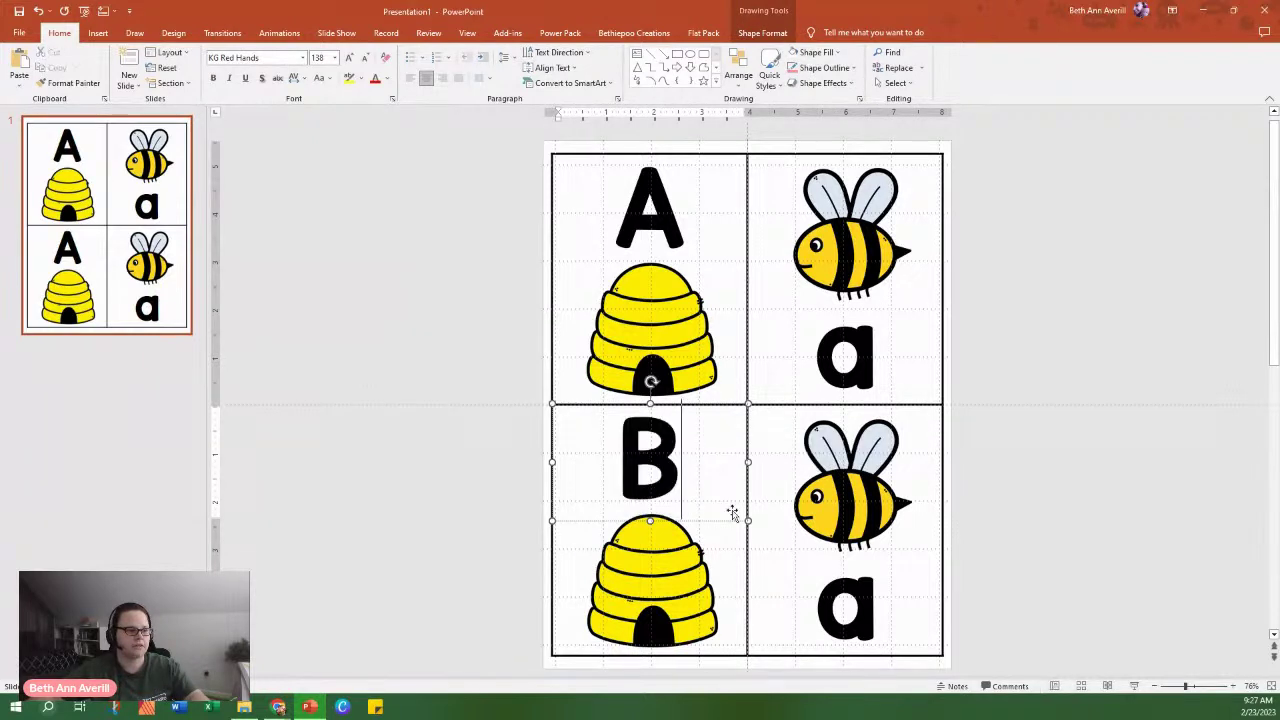
pyautogui.doubleClick(857, 608)
pyautogui.write('b')
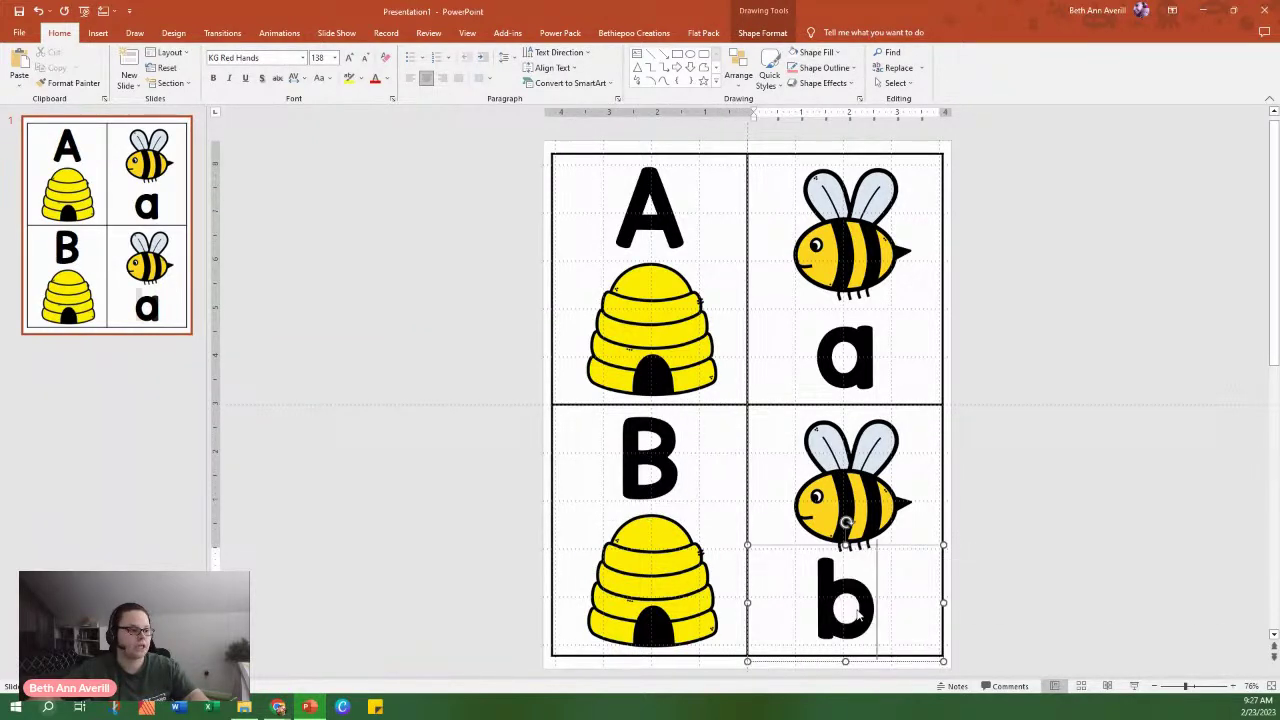
pyautogui.click(1080, 529)
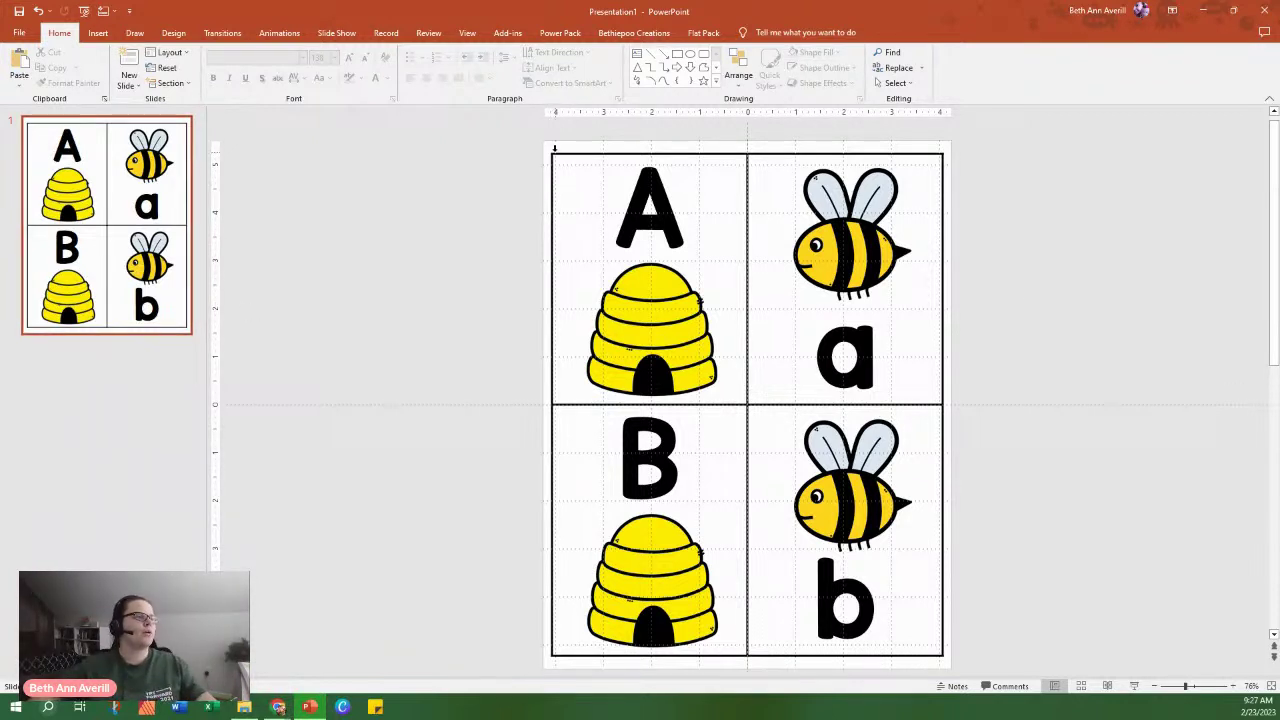
# Select the whole table and change its fill to a picture or texture fill.
pyautogui.click(553, 150)
pyautogui.click(550, 150)
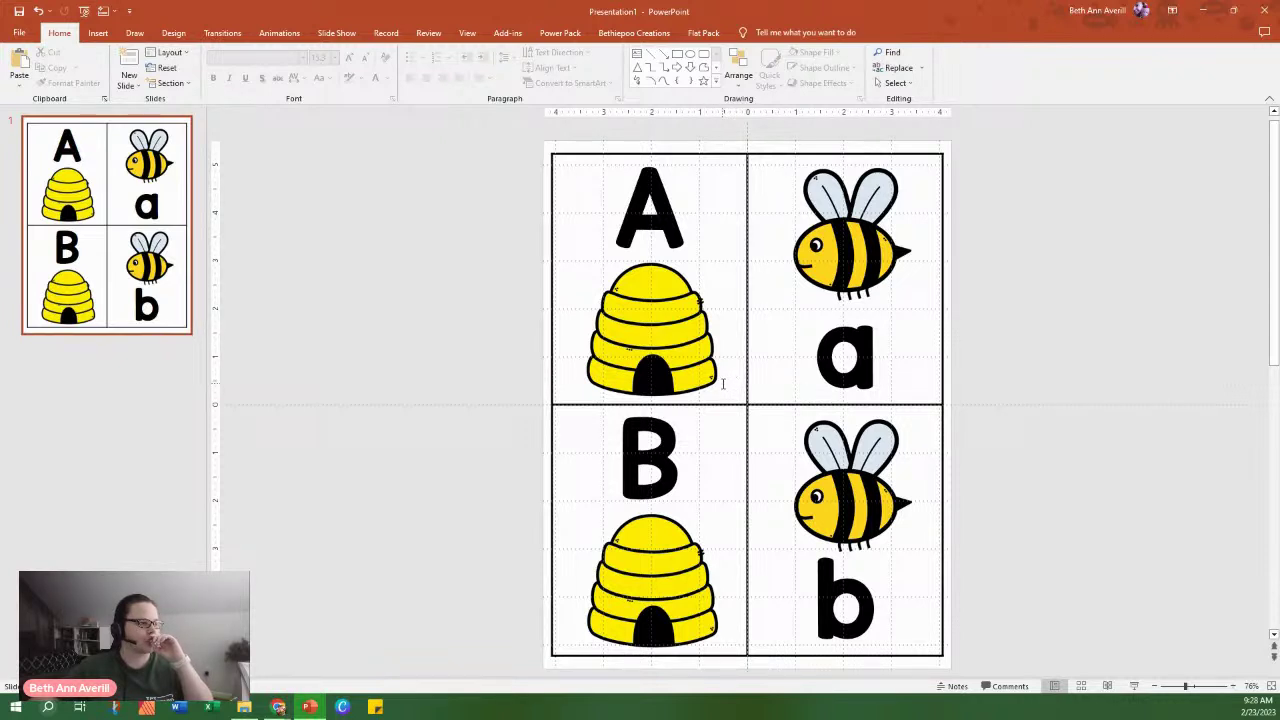
pyautogui.click(553, 407)
pyautogui.click(547, 393)
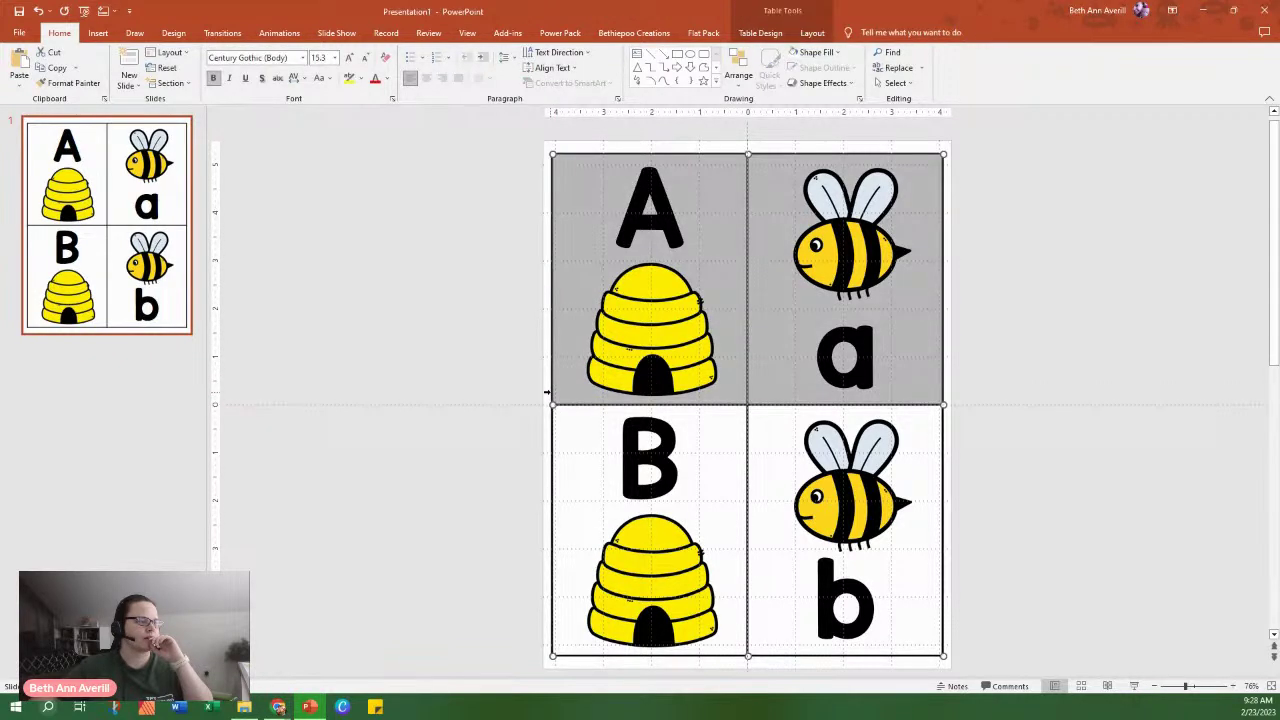
pyautogui.click(550, 404)
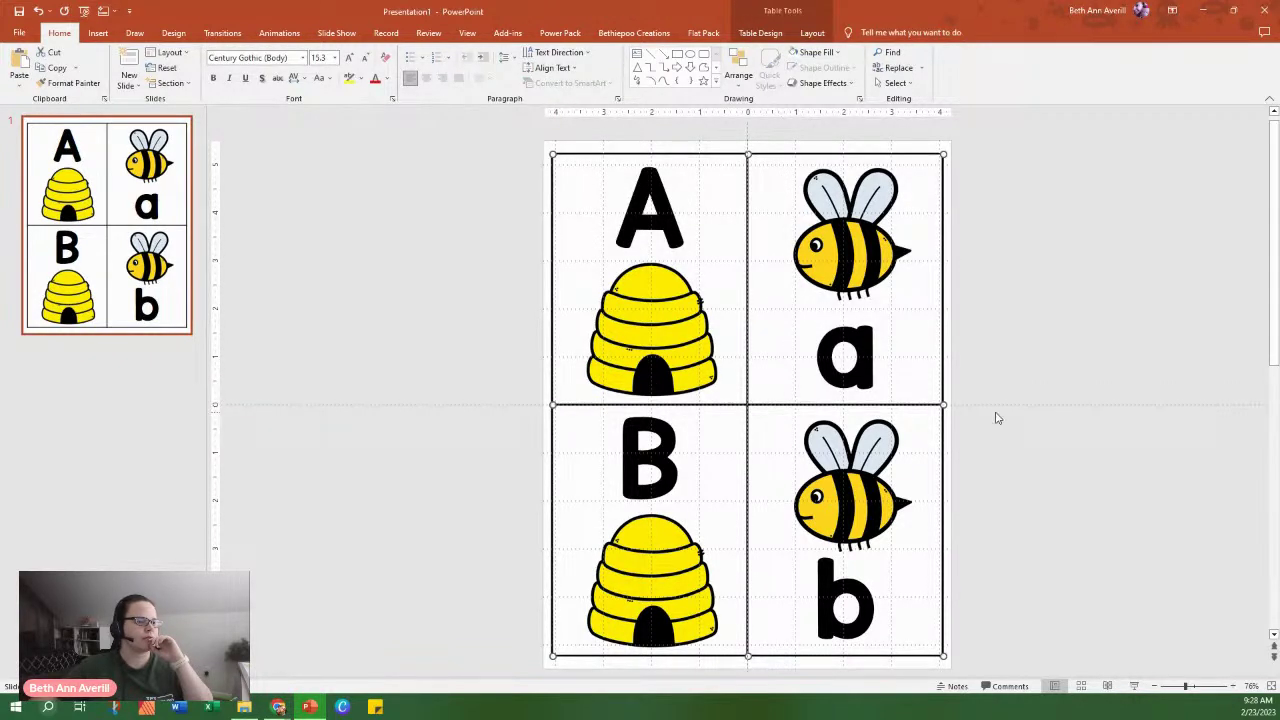
pyautogui.rightClick(553, 356)
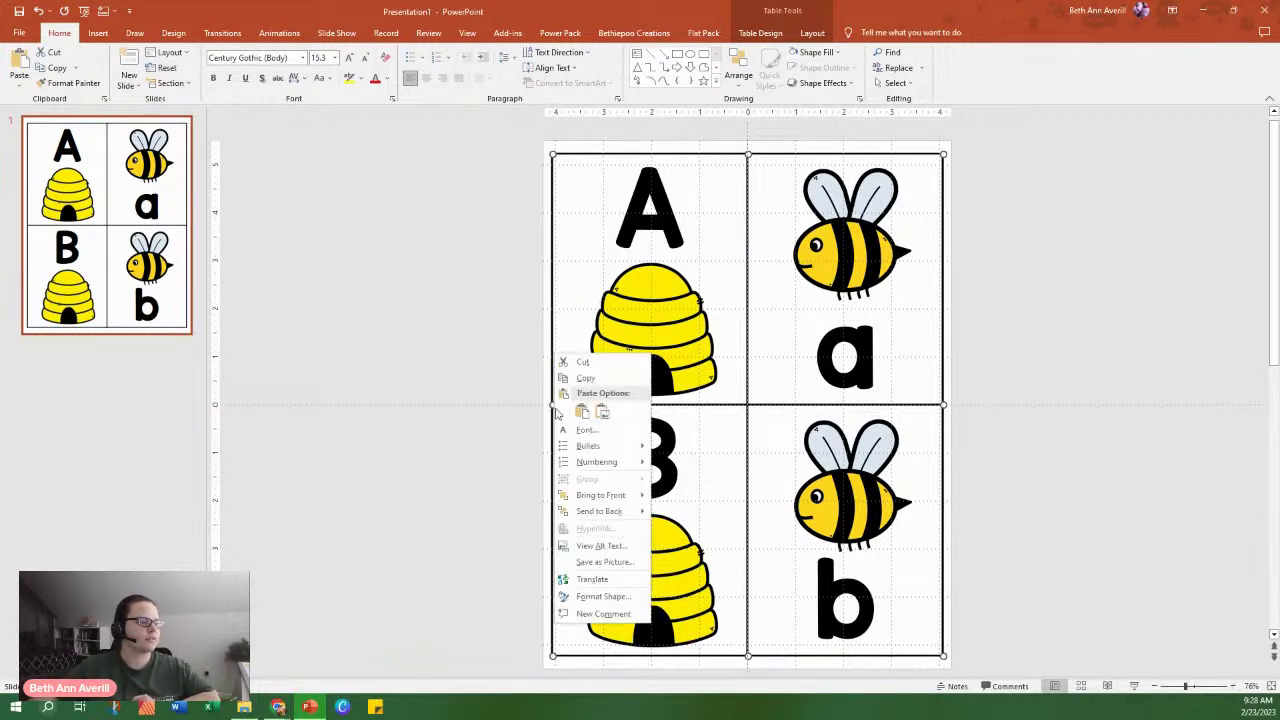
pyautogui.click(618, 597)
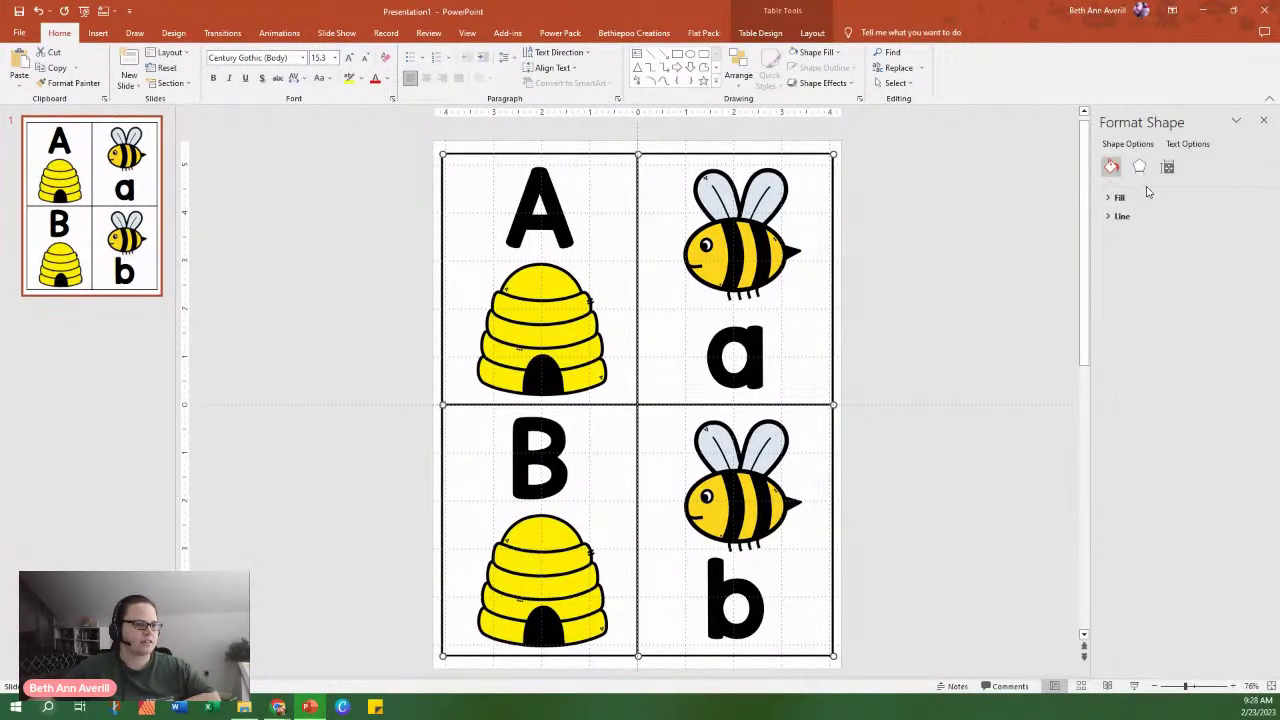
pyautogui.click(1143, 216)
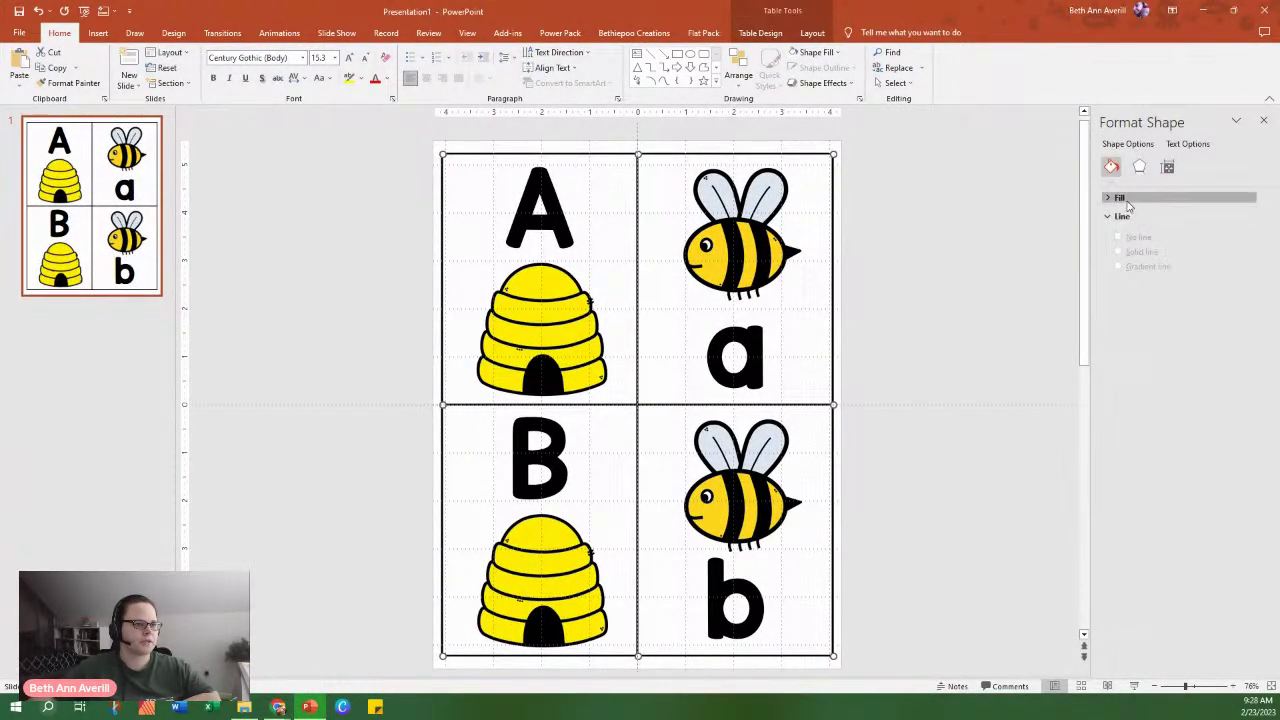
pyautogui.click(1140, 198)
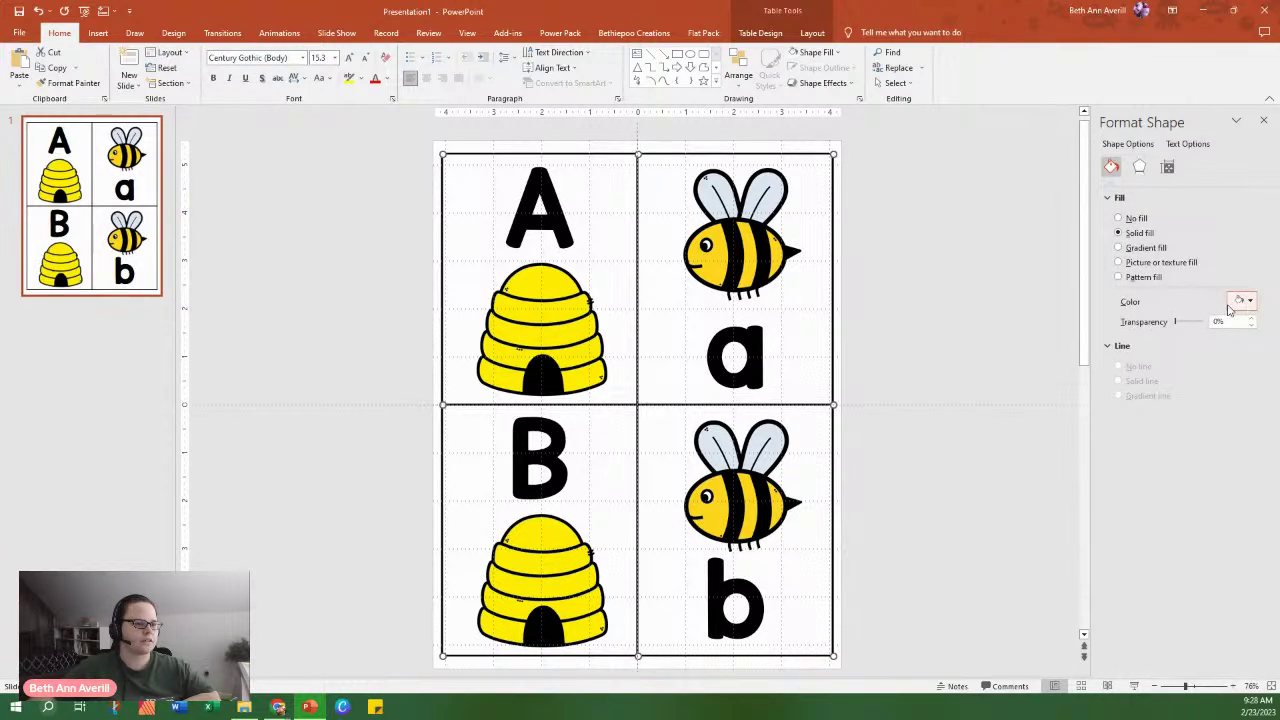
pyautogui.click(1122, 262)
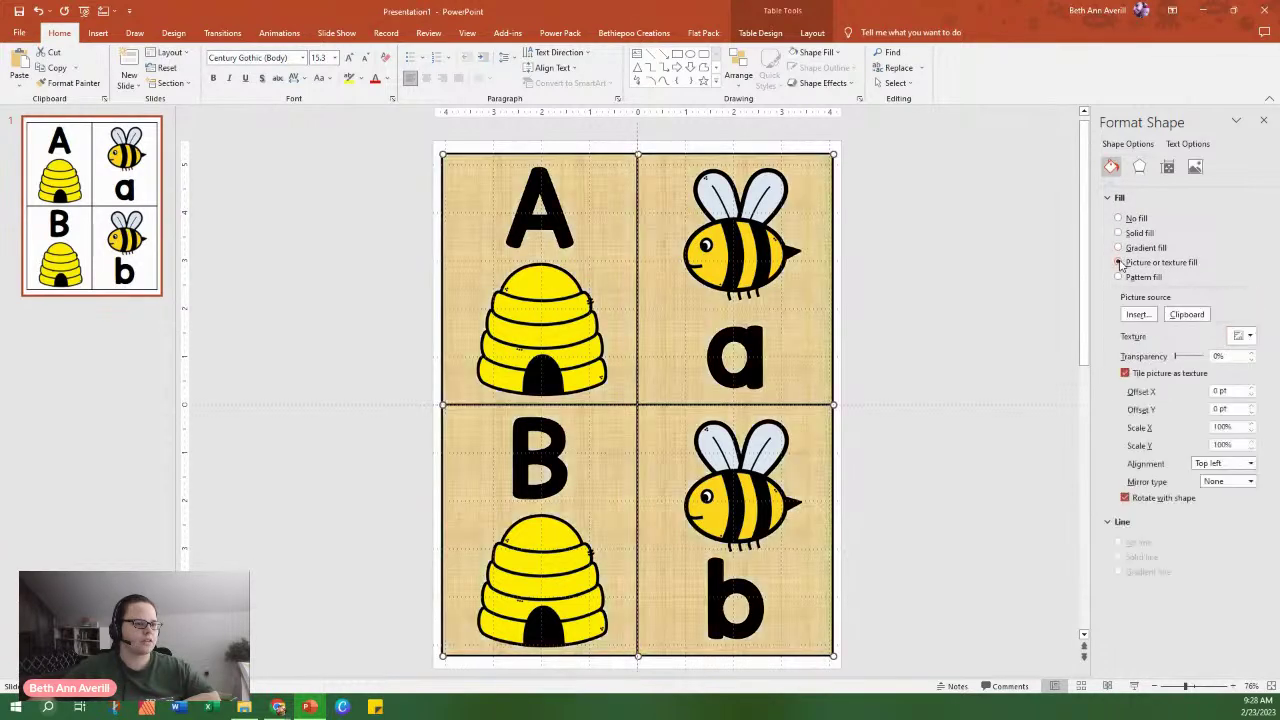
# Fill the table with teal gingham picture 8 from the Yellow Bee Sunflowers folder's 12 x 12 in JPG Files subfolder.
pyautogui.click(1135, 314)
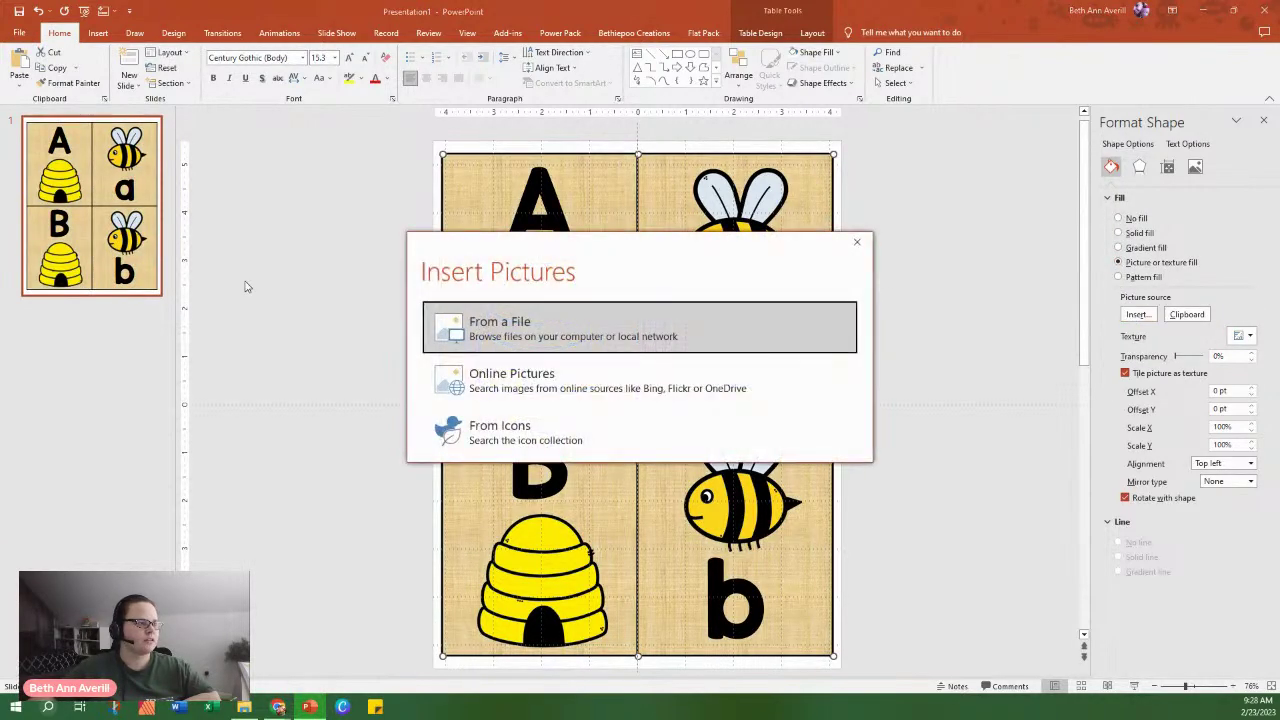
pyautogui.click(827, 333)
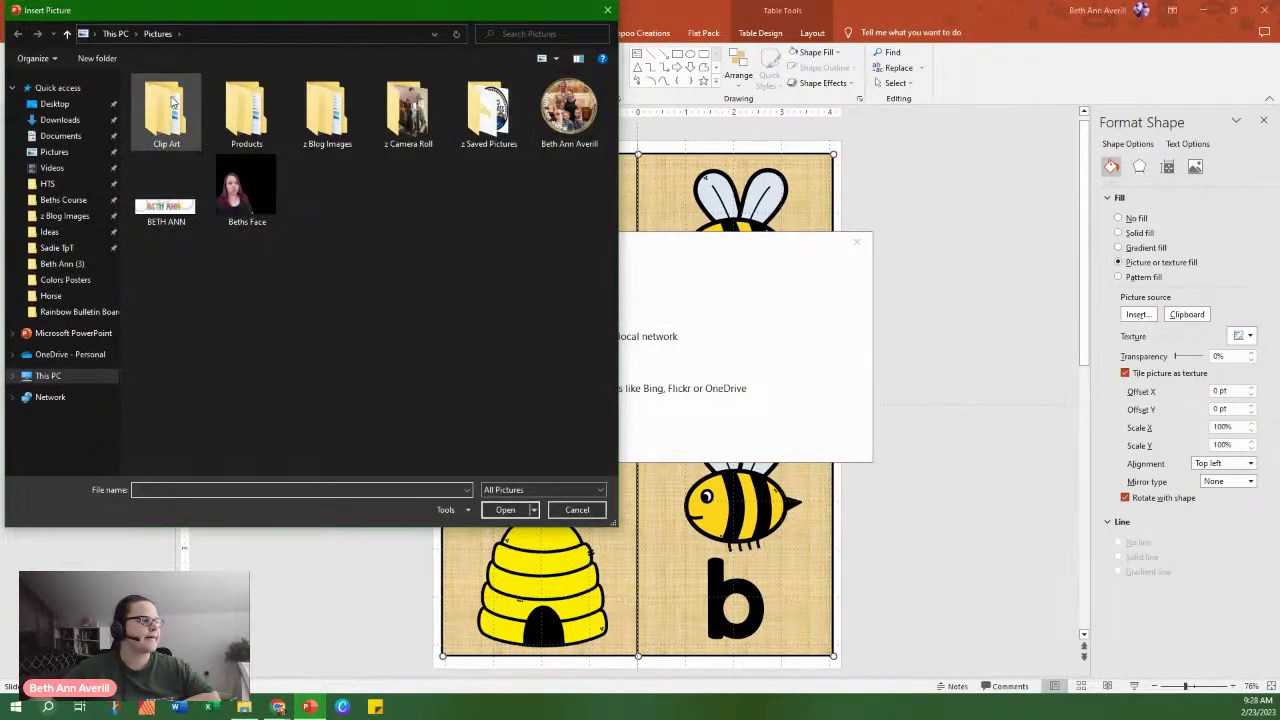
pyautogui.doubleClick(173, 103)
pyautogui.doubleClick(255, 117)
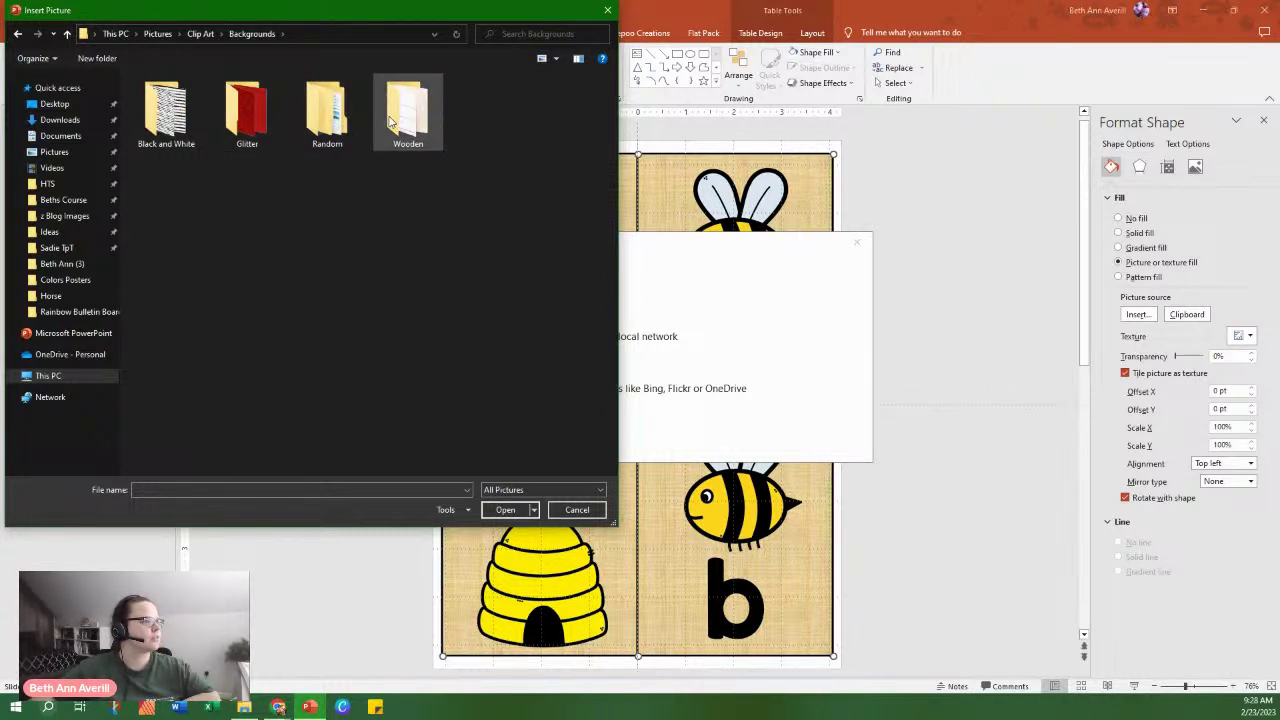
pyautogui.doubleClick(335, 122)
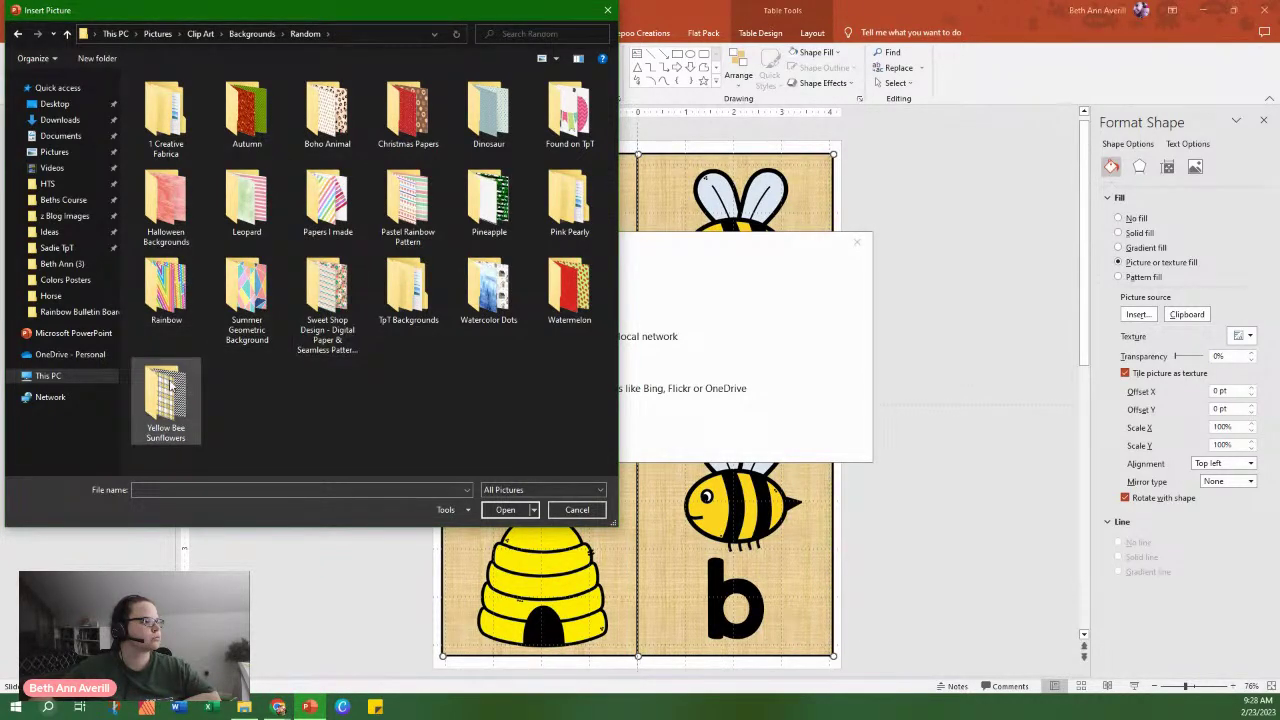
pyautogui.doubleClick(168, 390)
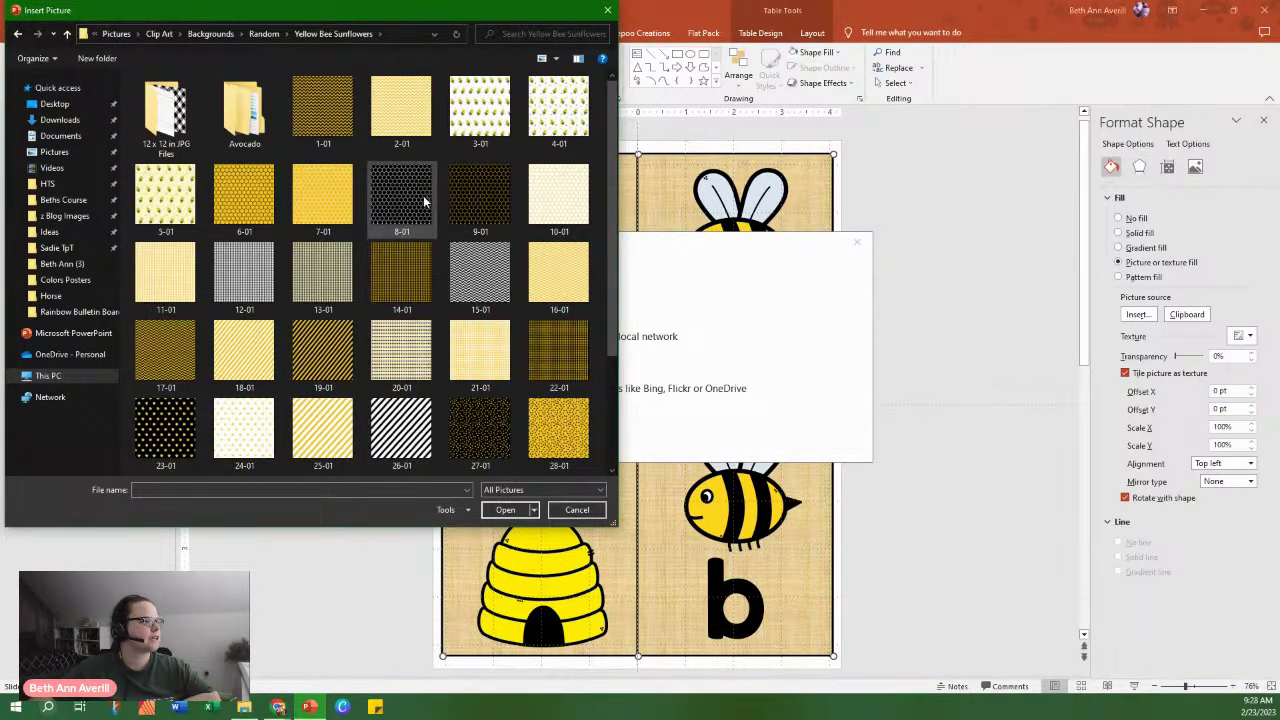
pyautogui.doubleClick(165, 110)
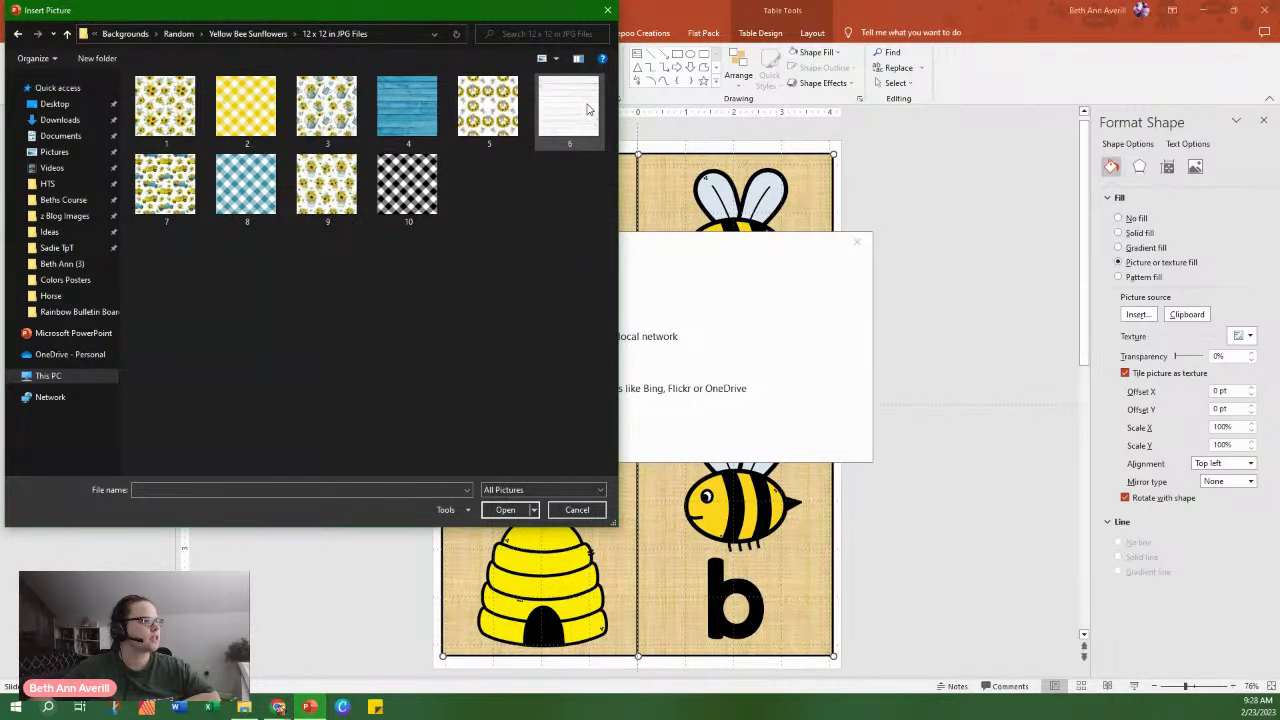
pyautogui.doubleClick(245, 195)
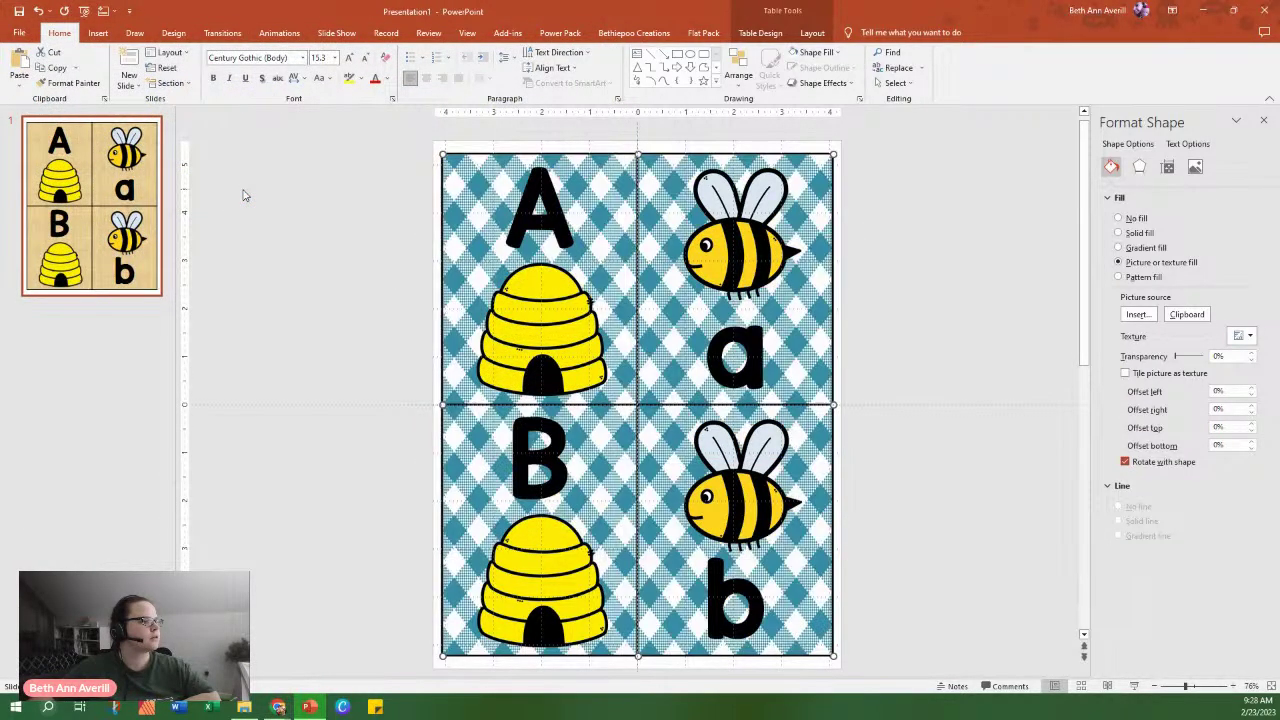
# Tile the table's picture fill as a texture and set its transparency to 53%.
pyautogui.click(1125, 373)
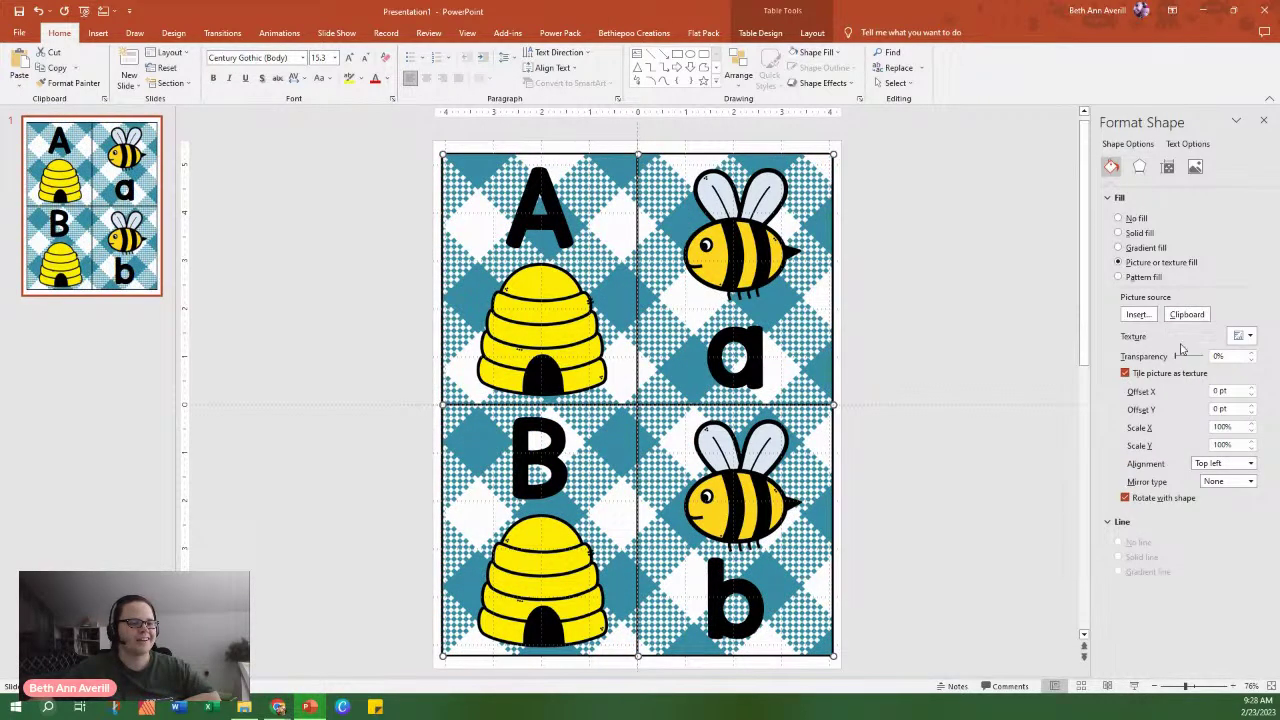
pyautogui.moveTo(1181, 359); pyautogui.dragTo(1196, 359)
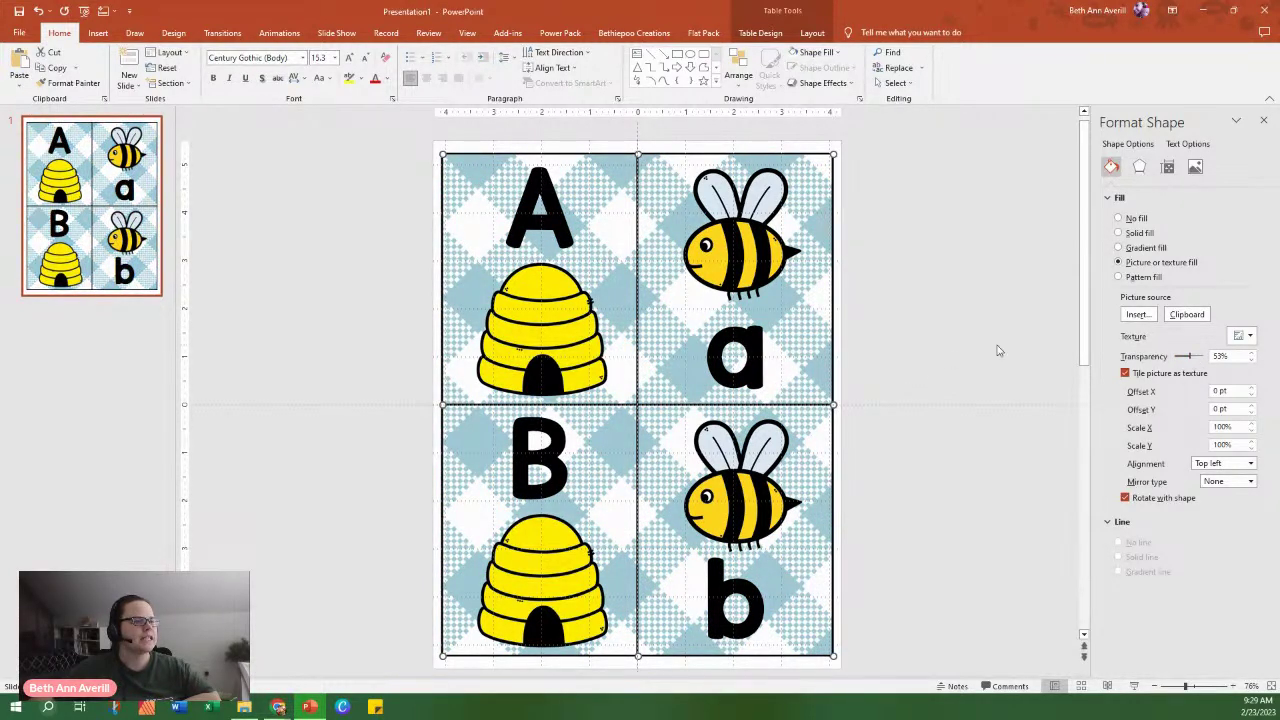
# Replace the table's fill with the wavy yellow pattern 39-01 from the Yellow Bee Sunflowers folder, tiled as a texture.
pyautogui.click(1136, 314)
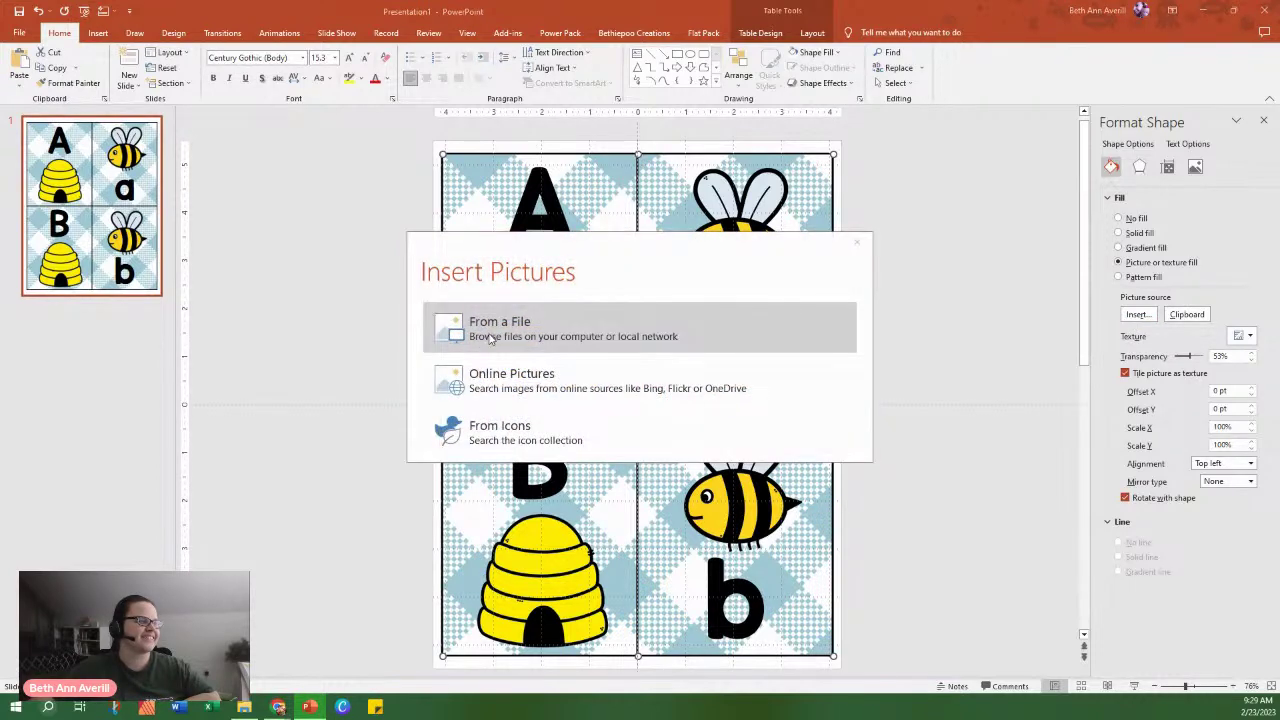
pyautogui.click(490, 338)
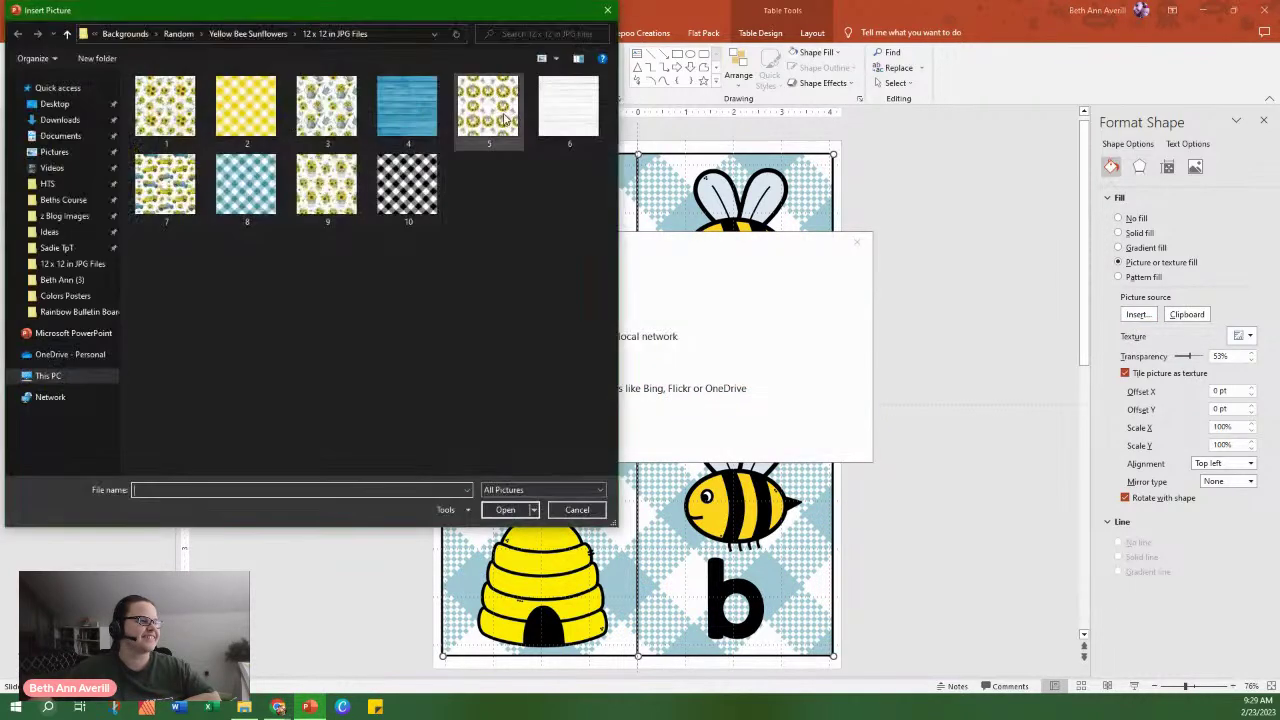
pyautogui.click(265, 36)
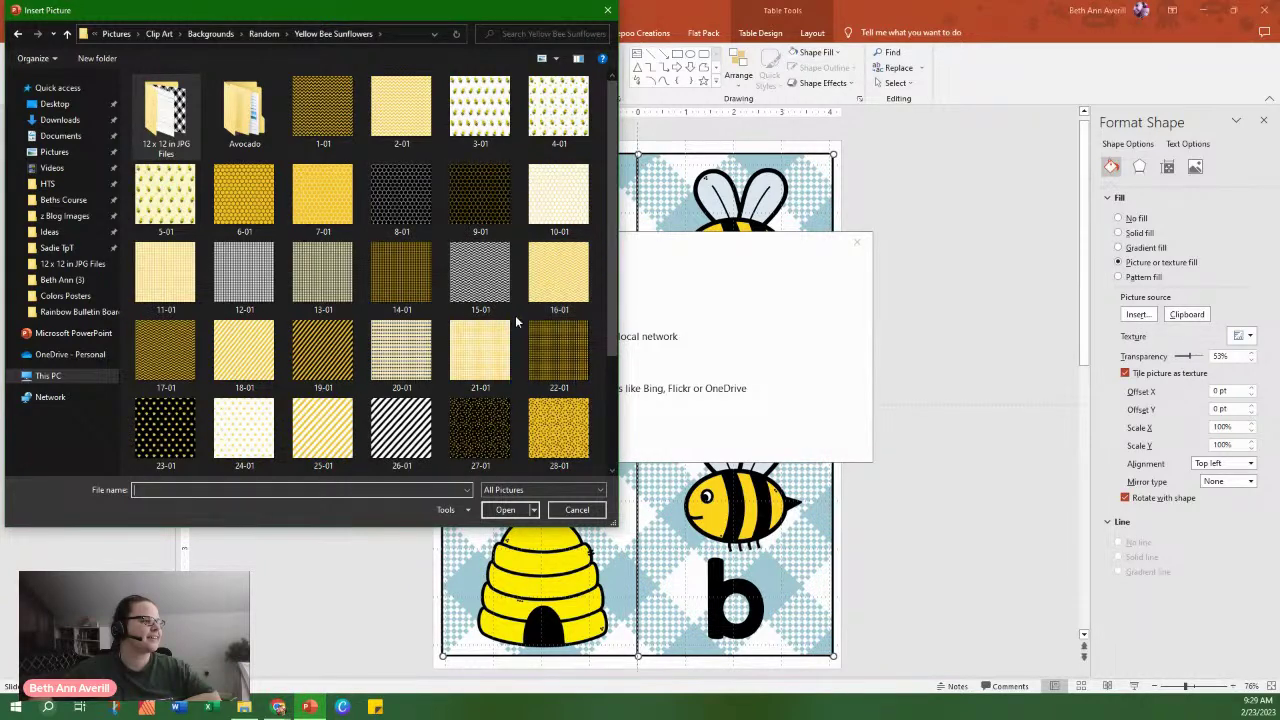
pyautogui.scroll(-2, 332, 330)
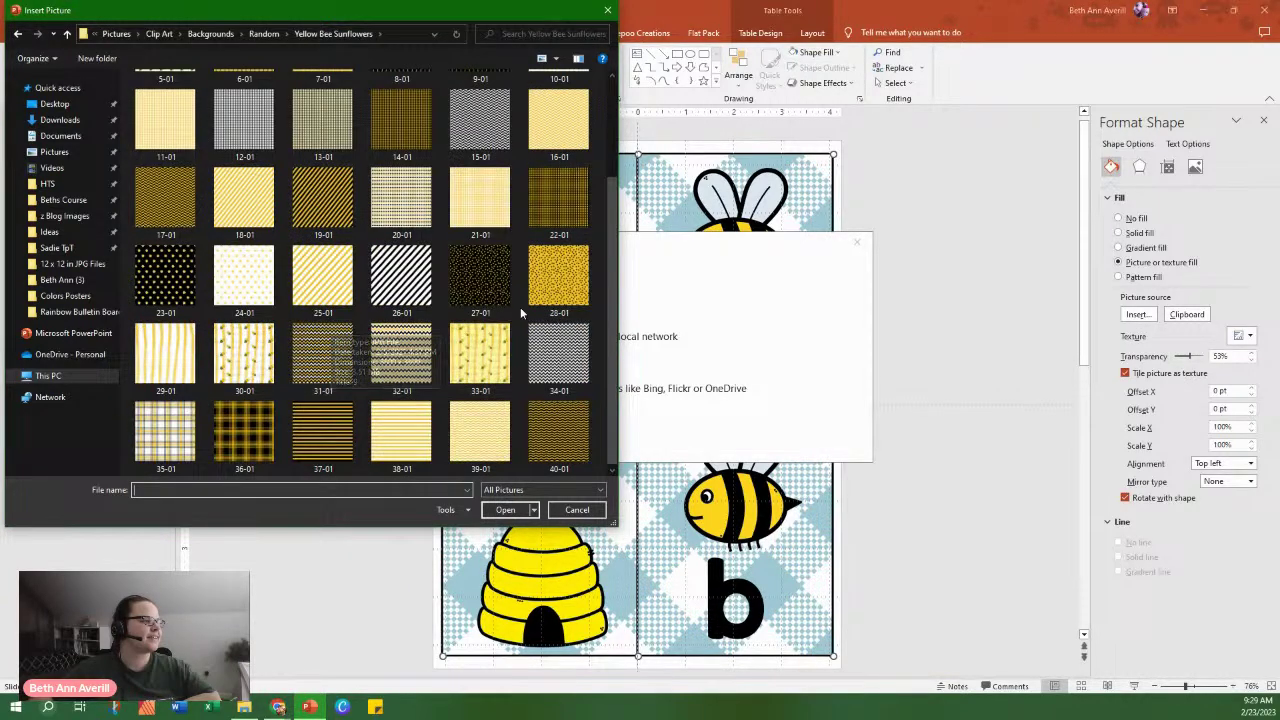
pyautogui.doubleClick(490, 436)
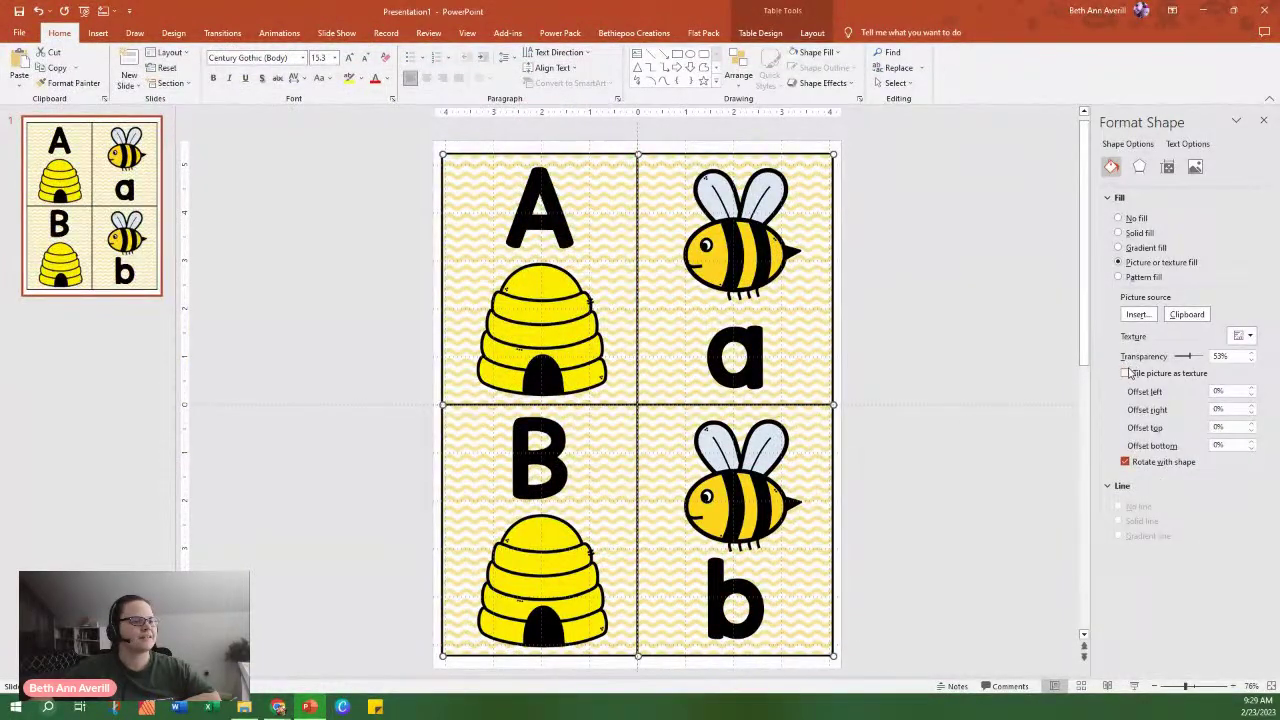
pyautogui.click(1125, 373)
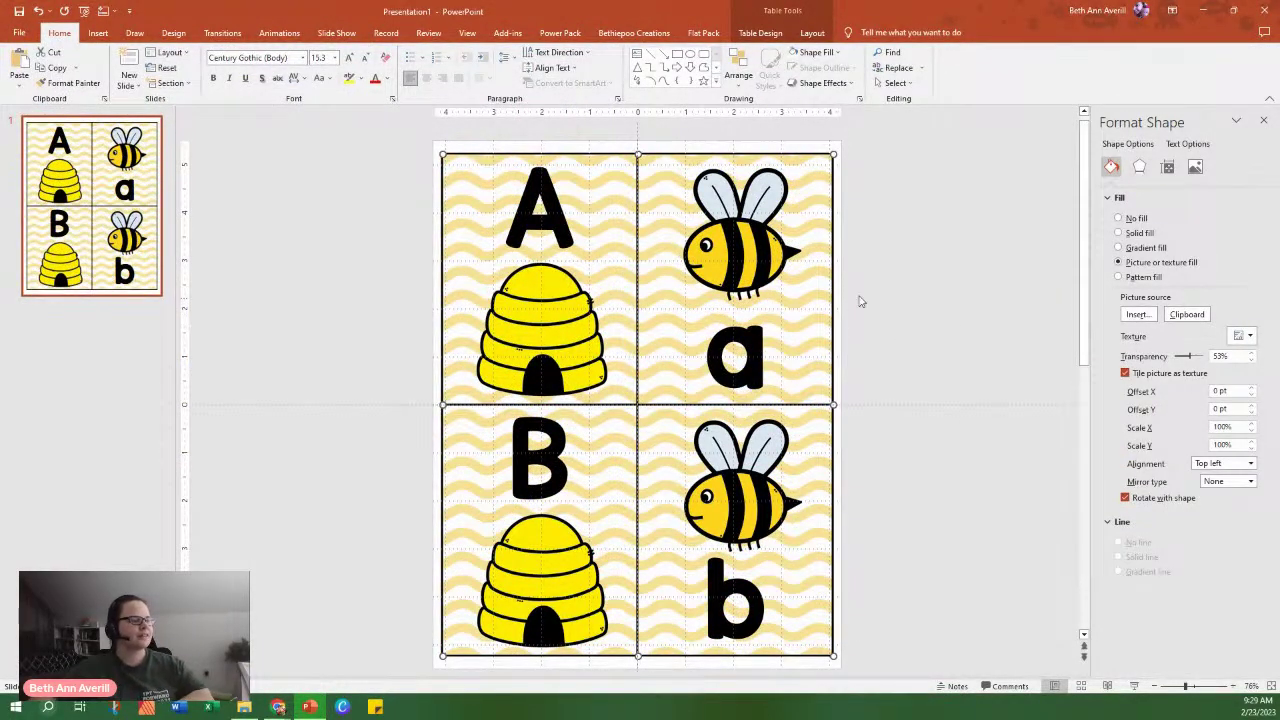
# Deselect the table and duplicate the finished A and B slide.
pyautogui.click(955, 315)
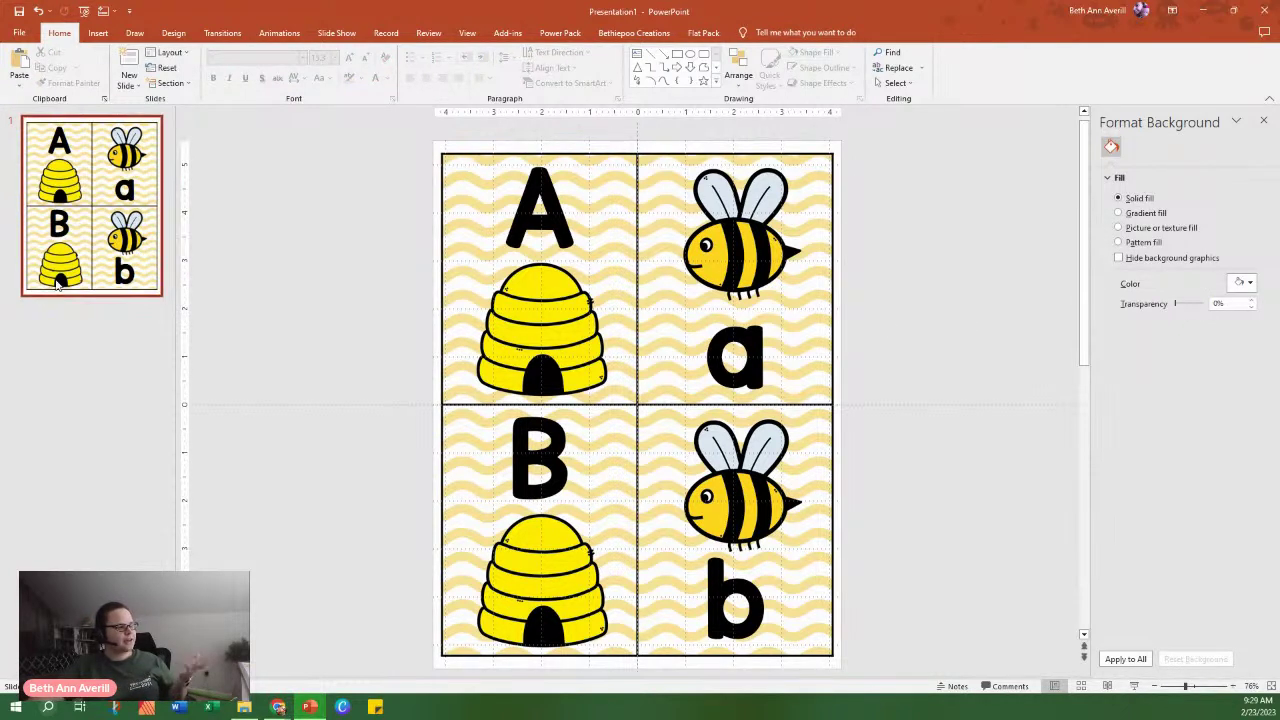
pyautogui.rightClick(99, 276)
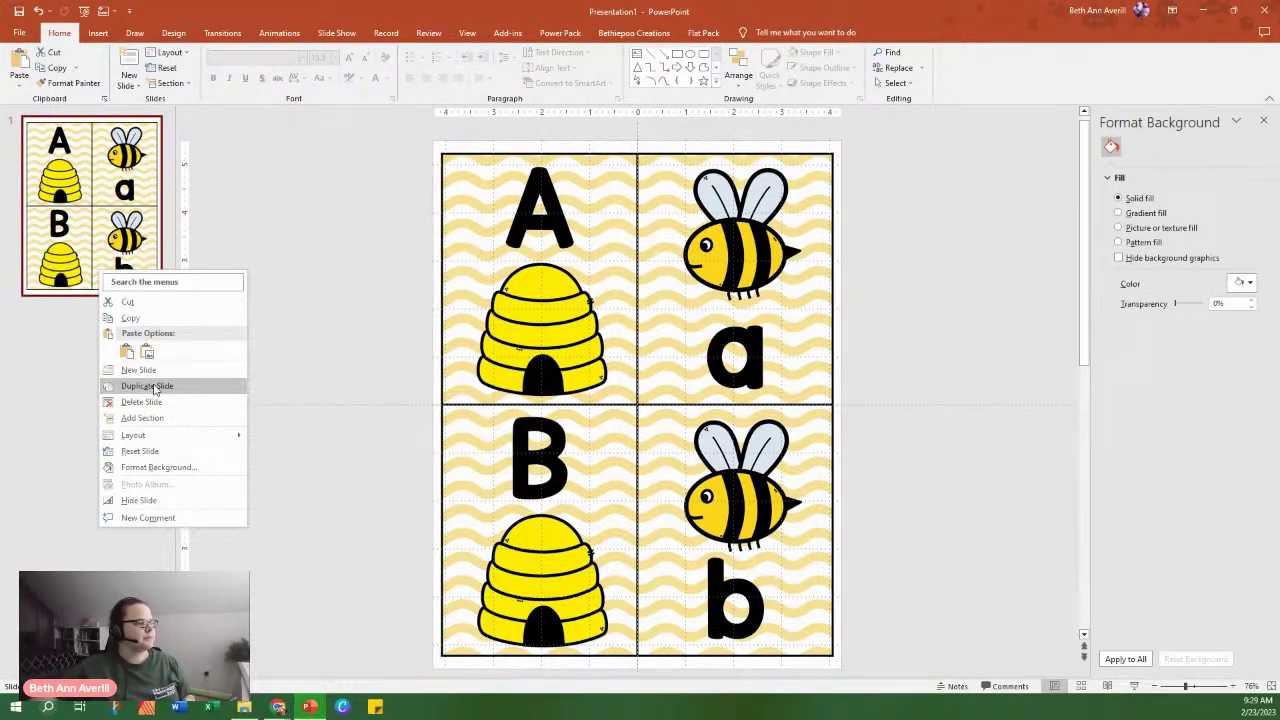
pyautogui.click(121, 347)
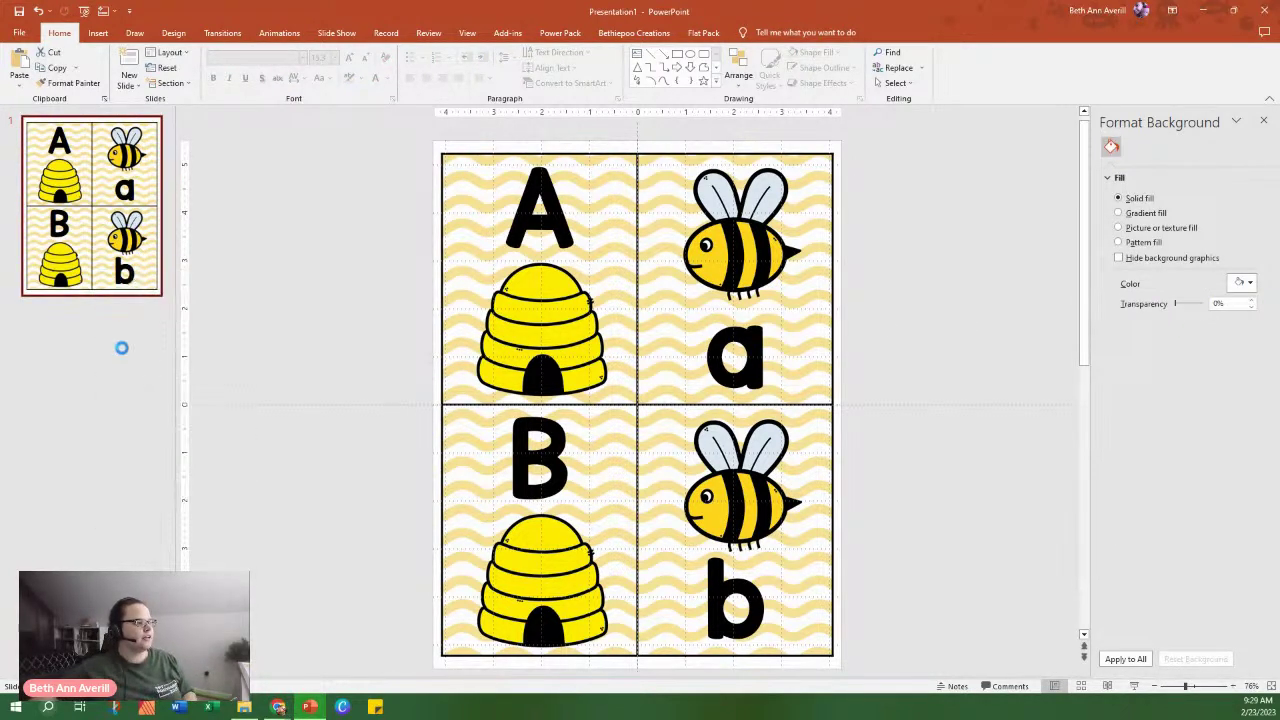
# Change the letters on the duplicated slide to C and c in the upper row and D and d in the lower row.
pyautogui.click(562, 213)
pyautogui.doubleClick(562, 215)
pyautogui.write('C')
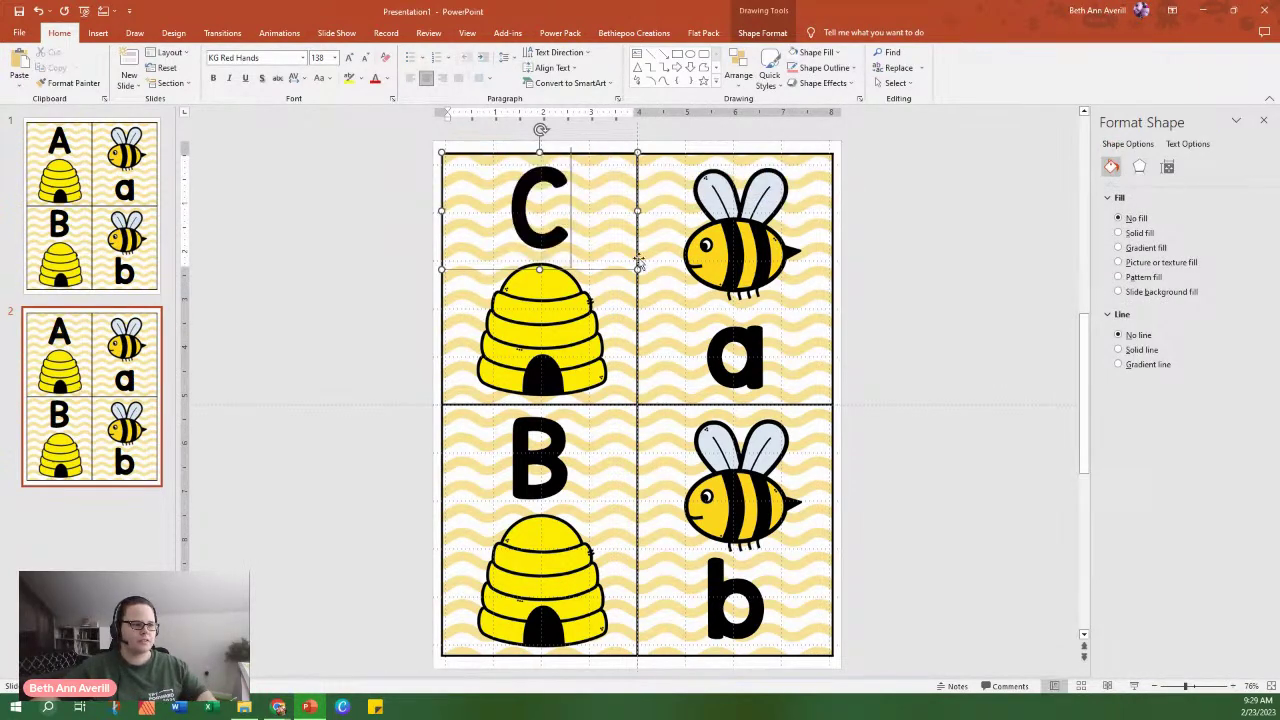
pyautogui.doubleClick(735, 345)
pyautogui.write('c')
pyautogui.doubleClick(574, 472)
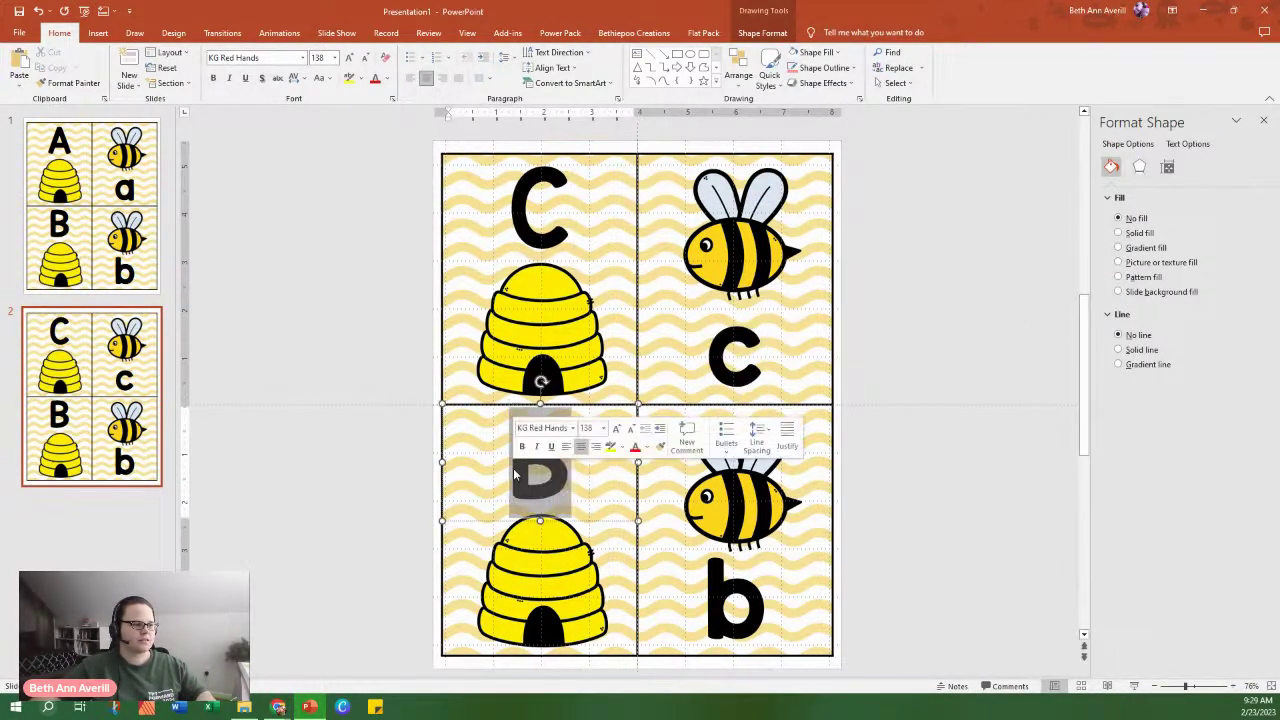
pyautogui.write('D')
pyautogui.click(721, 612)
pyautogui.doubleClick(721, 612)
pyautogui.write('d')
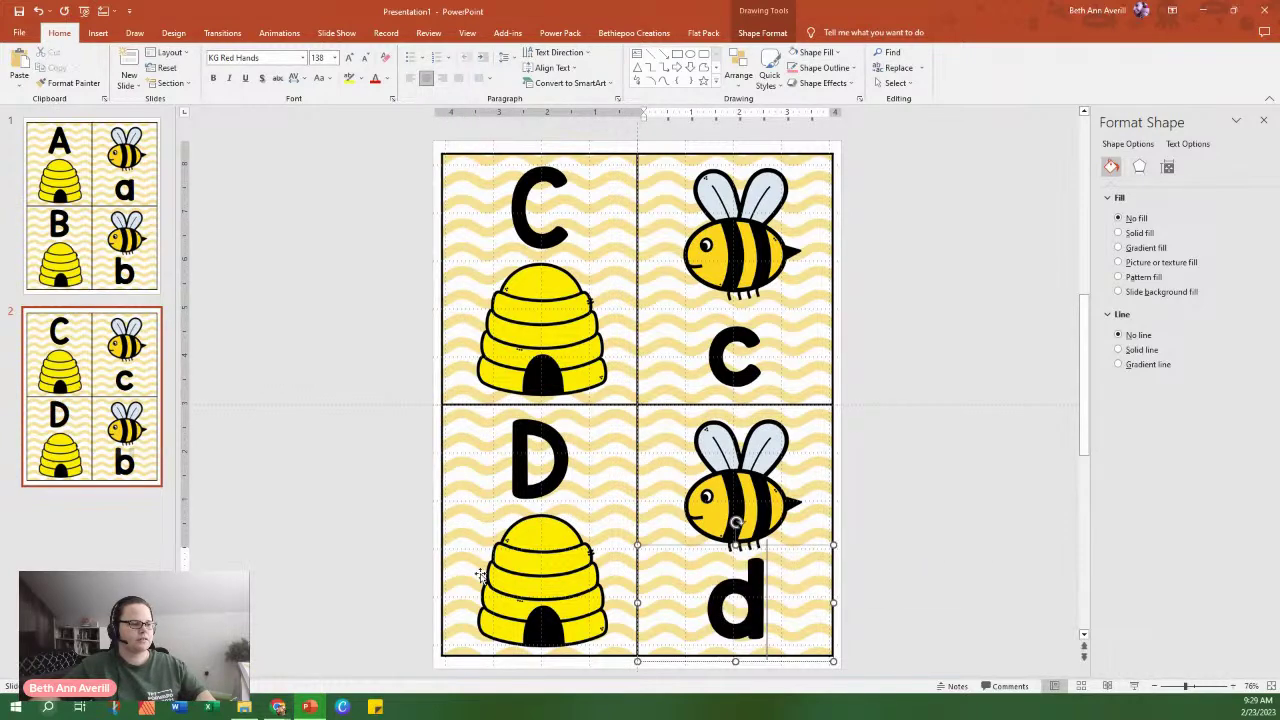
# Duplicate the C and D slide and change the copy's letters to E and e above, F and f below.
pyautogui.rightClick(120, 389)
pyautogui.click(193, 502)
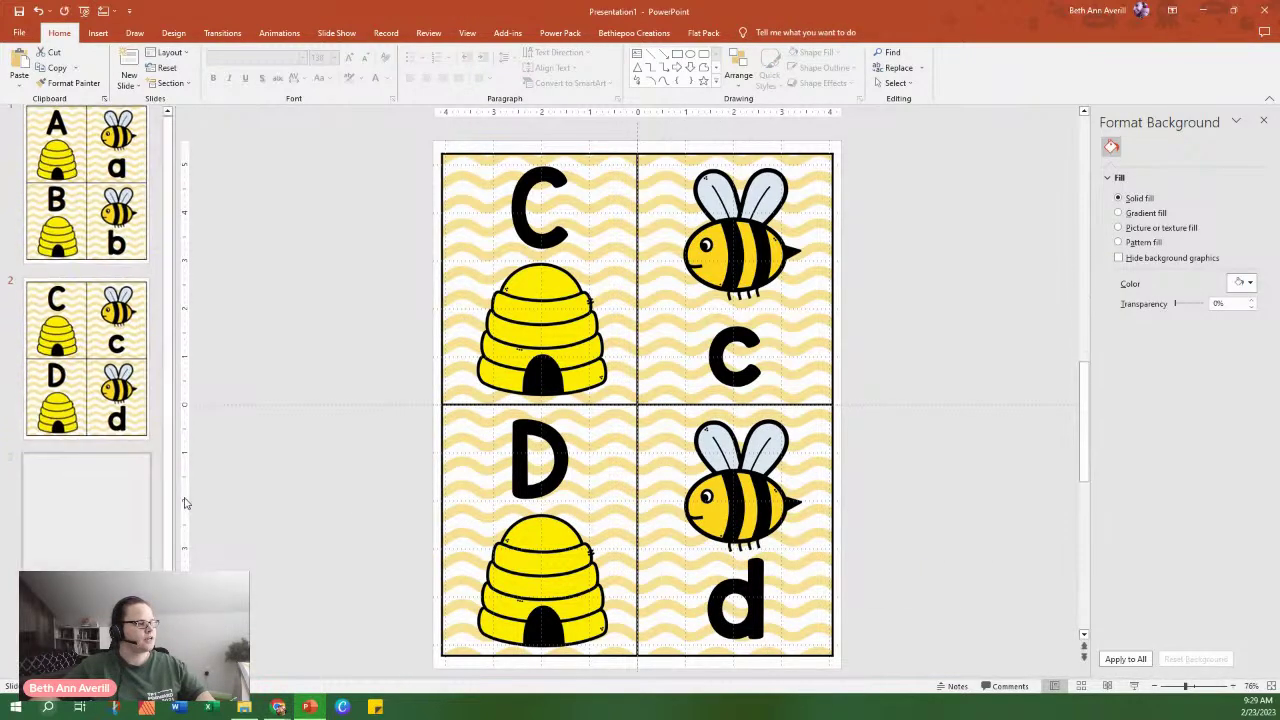
pyautogui.click(535, 224)
pyautogui.doubleClick(535, 224)
pyautogui.write('E')
pyautogui.doubleClick(735, 355)
pyautogui.write('e')
pyautogui.doubleClick(540, 458)
pyautogui.write('F')
pyautogui.doubleClick(745, 598)
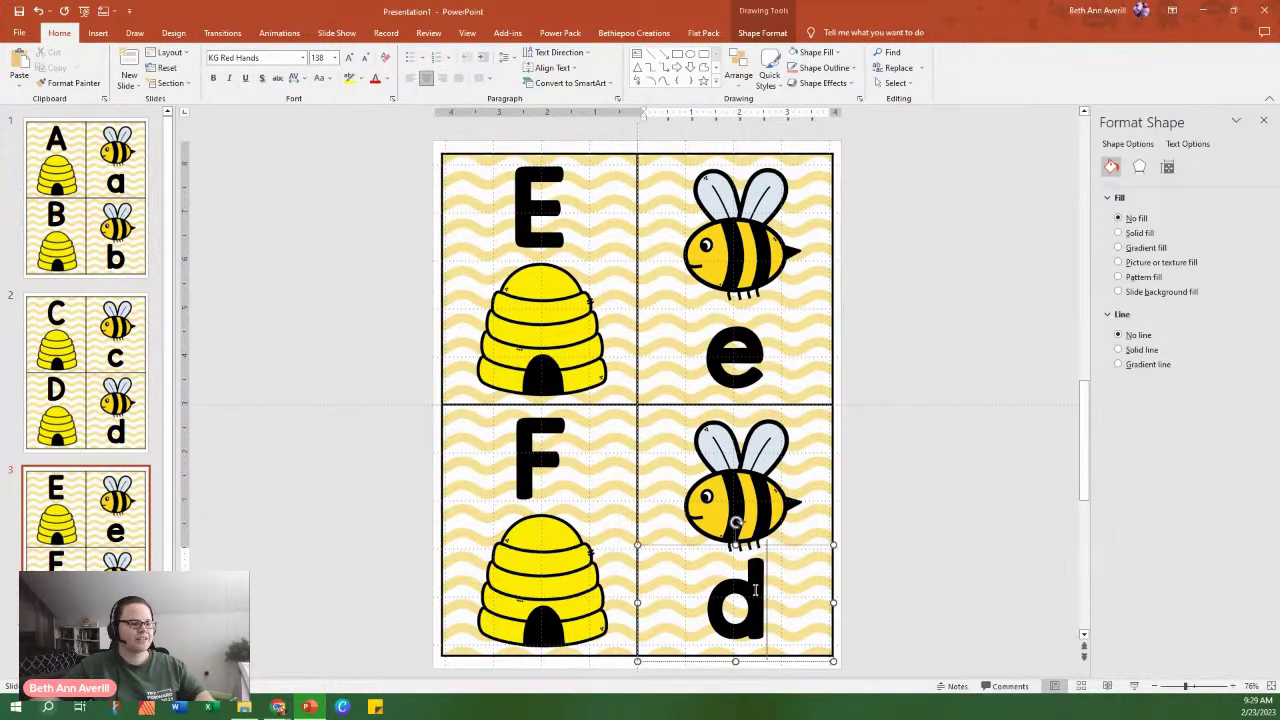
pyautogui.doubleClick(755, 590)
pyautogui.write('f')
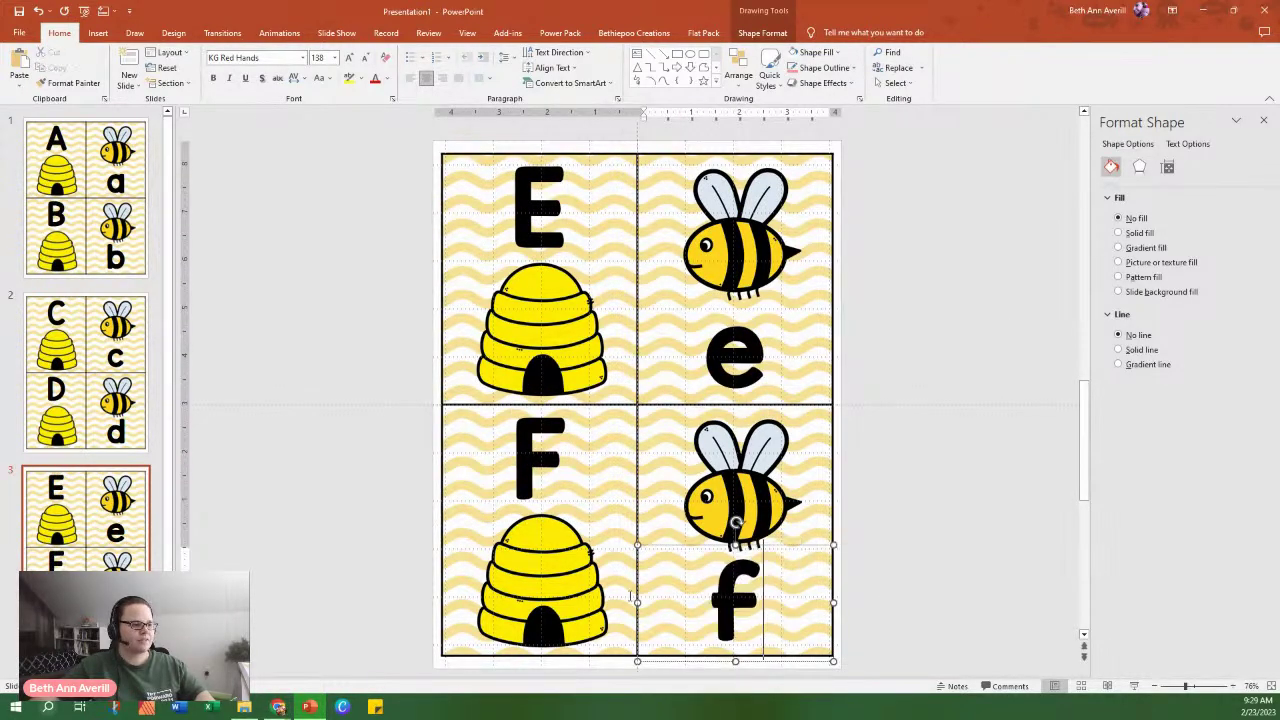
# Duplicate the E and F slide, change the copy's upper letters to G and g, and move the lowercase g slightly up within its cell.
pyautogui.rightClick(72, 533)
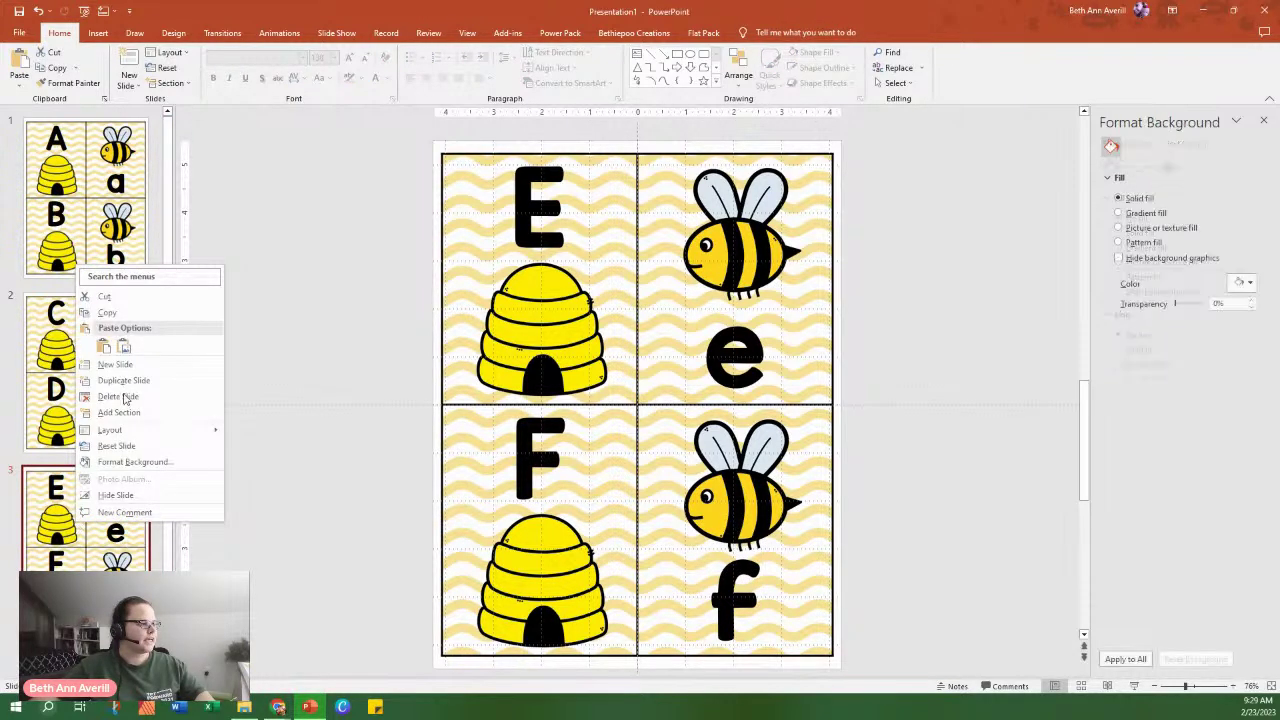
pyautogui.click(133, 381)
pyautogui.doubleClick(537, 207)
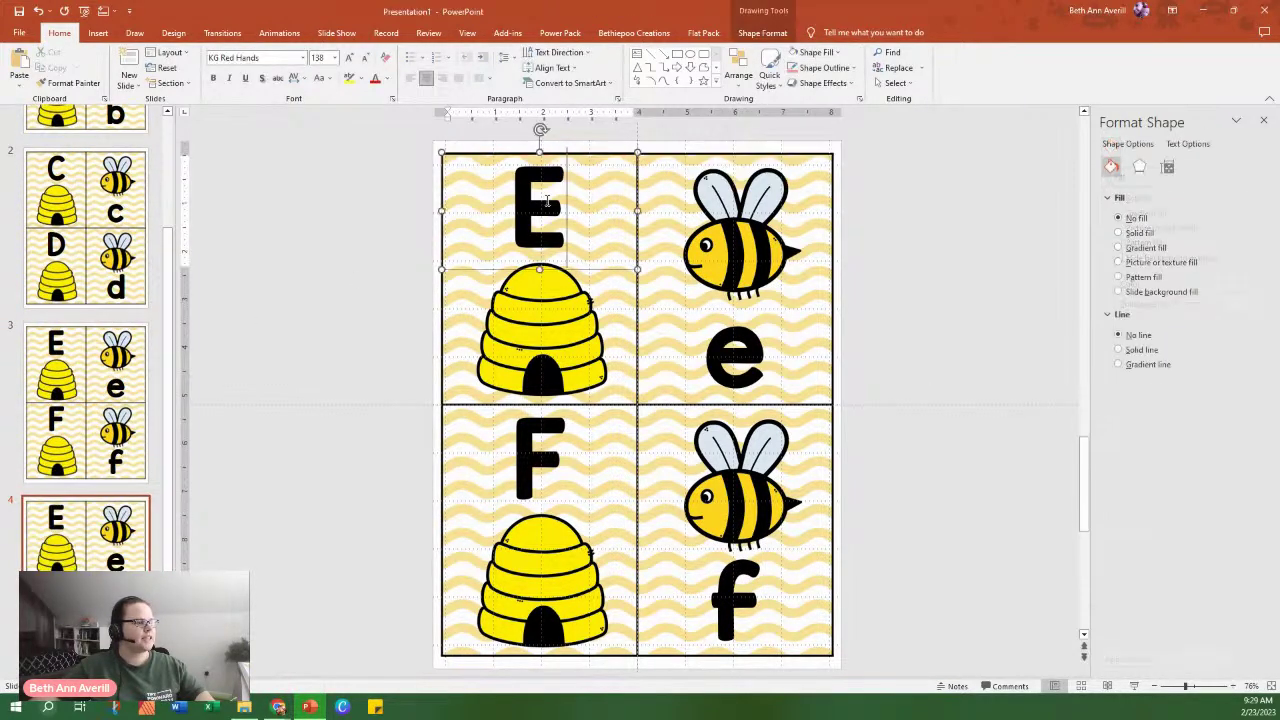
pyautogui.write('G')
pyautogui.doubleClick(744, 377)
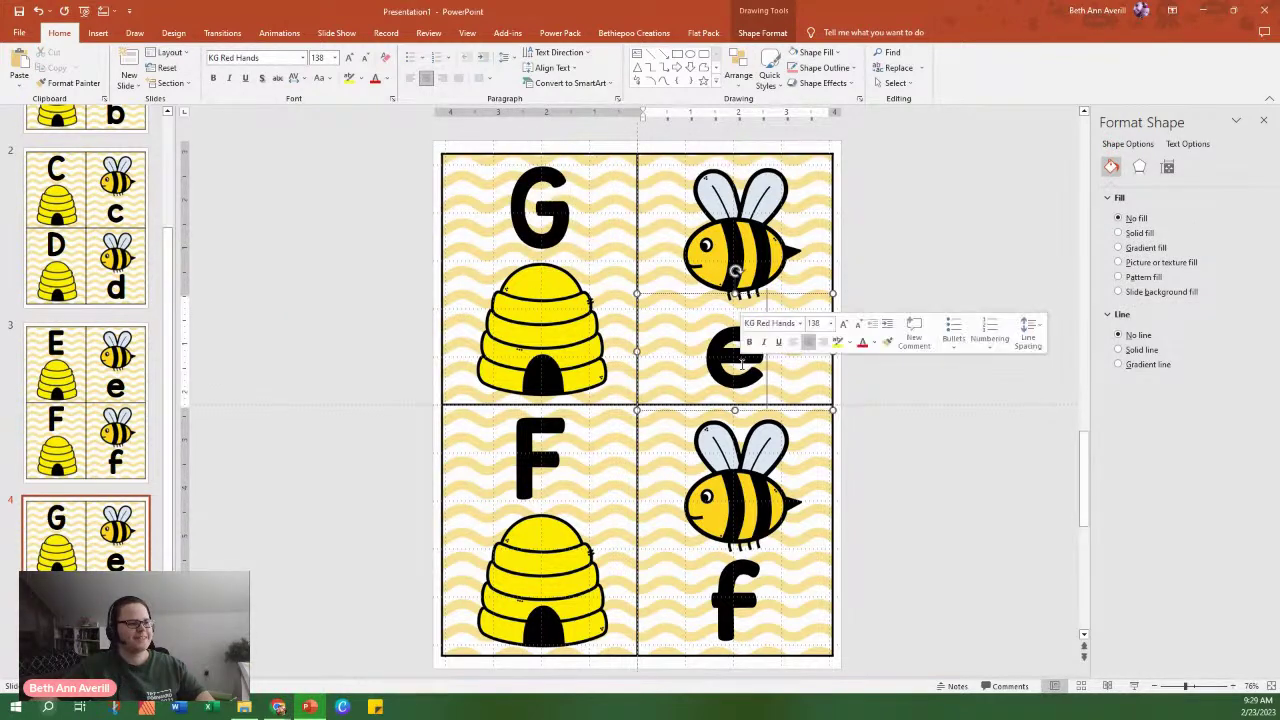
pyautogui.write('g')
pyautogui.moveTo(772, 411); pyautogui.dragTo(770, 396)
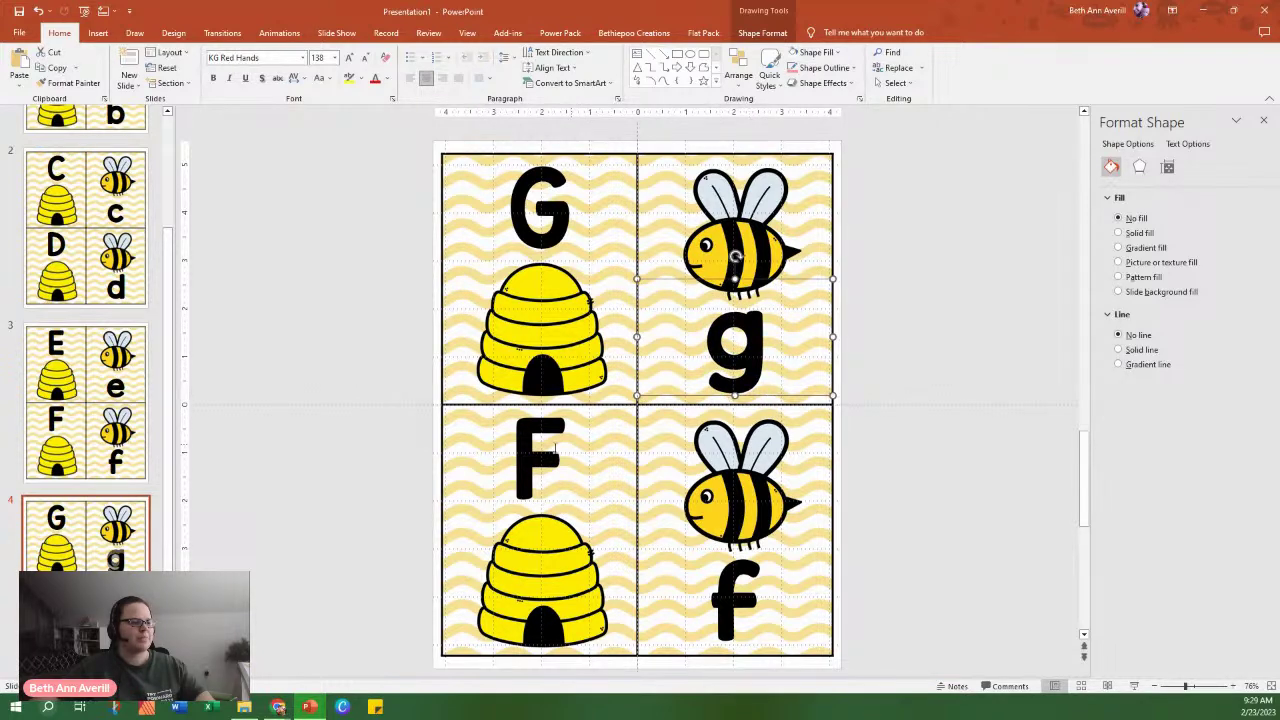
# Change the lower row's letters on the fourth slide to H and h.
pyautogui.doubleClick(550, 453)
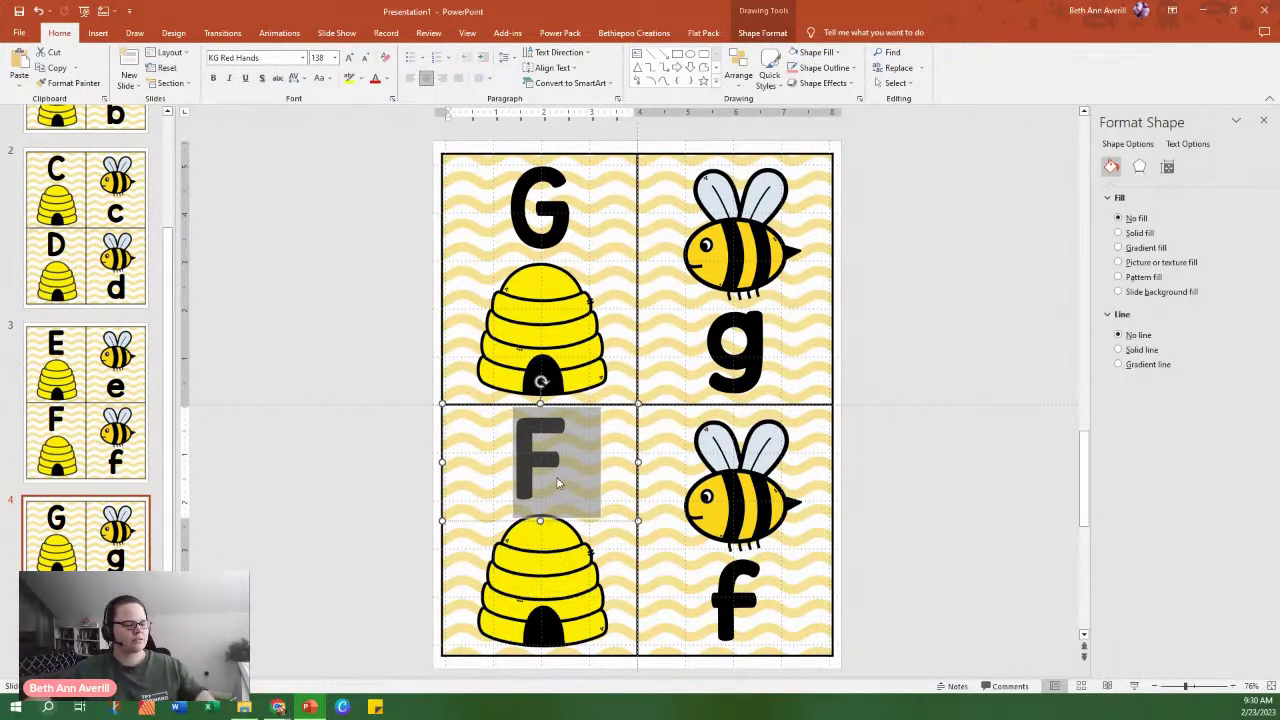
pyautogui.write('H')
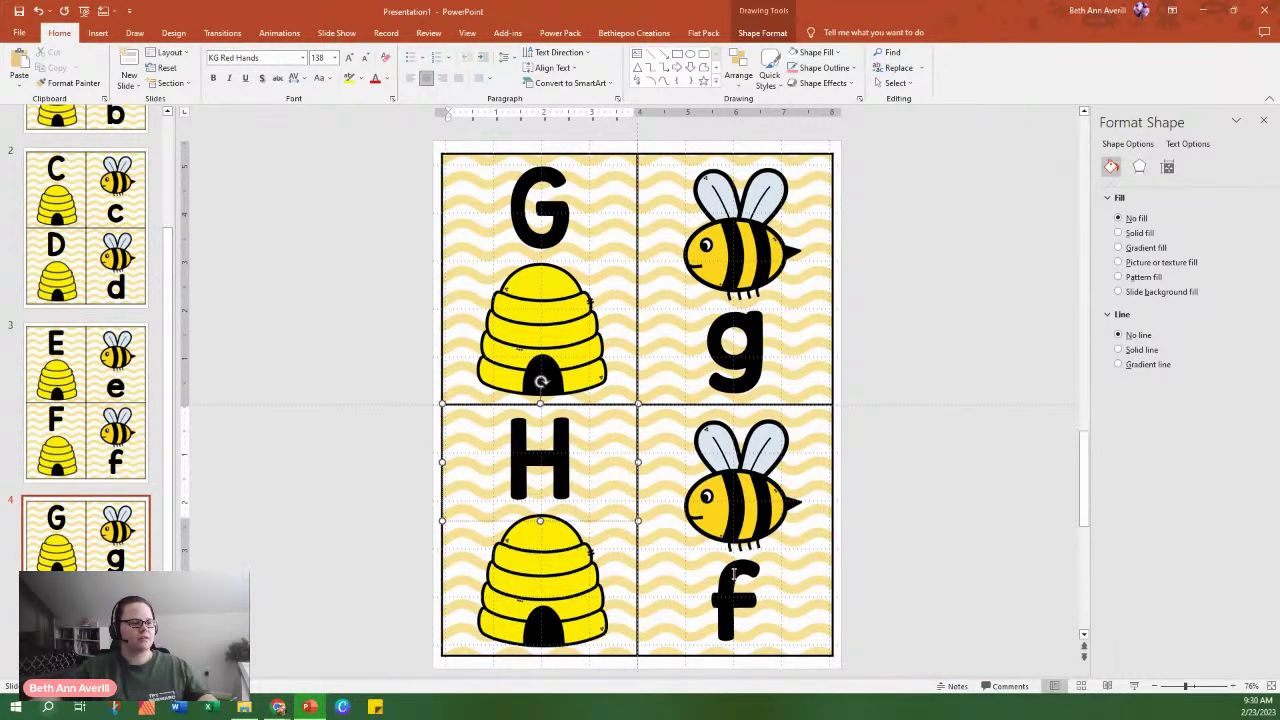
pyautogui.doubleClick(733, 580)
pyautogui.write('h')
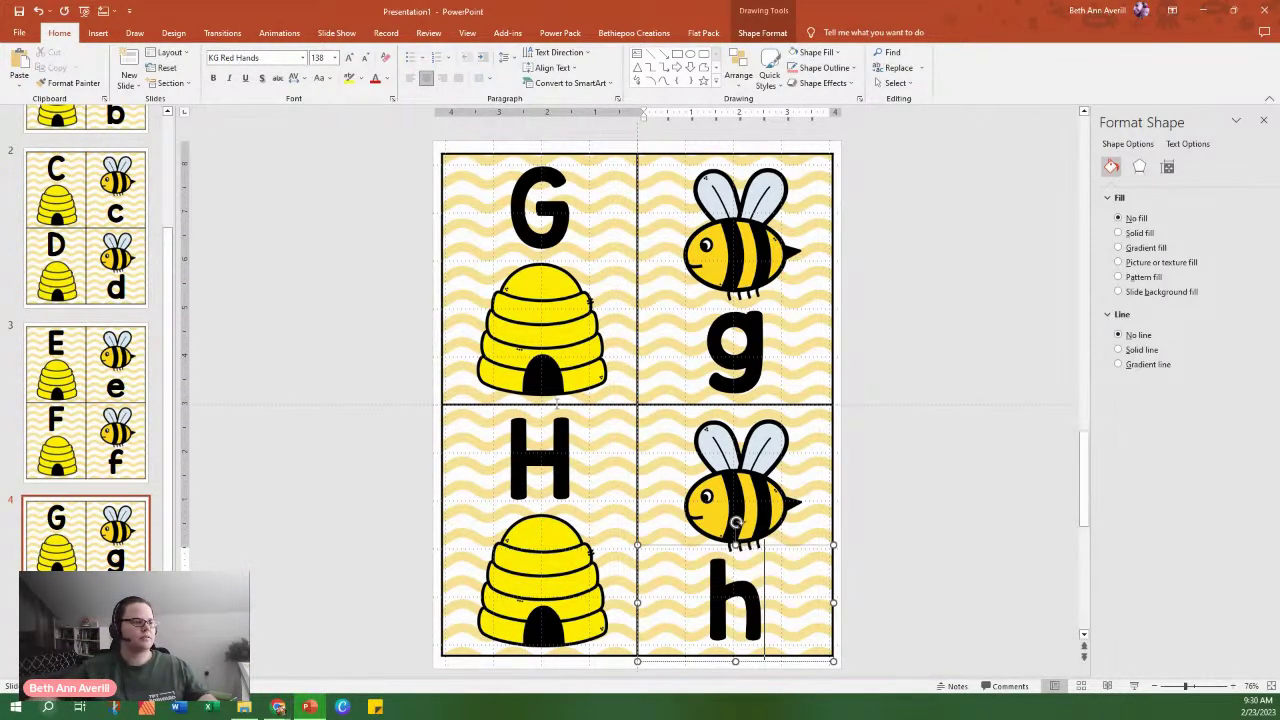
# Replace the fill of the A and B slide's whole table with honeycomb picture 10-01 from the Yellow Bee Sunflowers folder, tiled as a texture.
pyautogui.scroll(3, 118, 335)
pyautogui.click(79, 235)
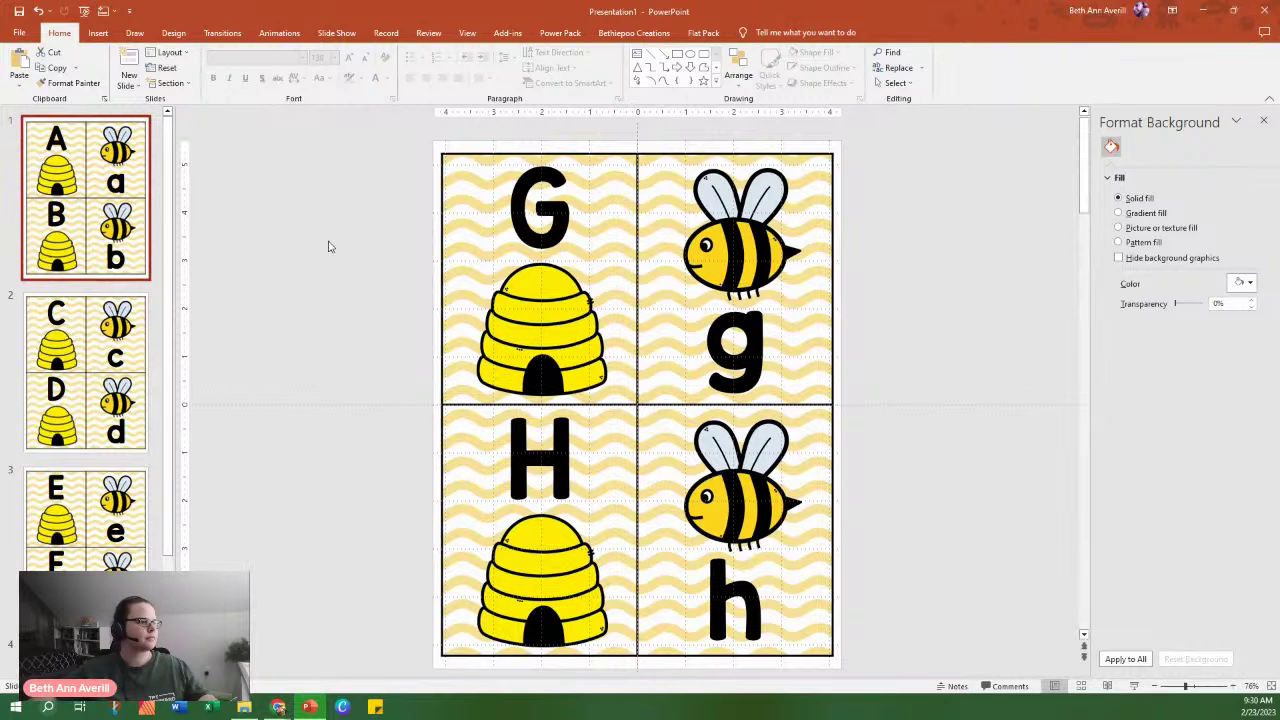
pyautogui.click(441, 152)
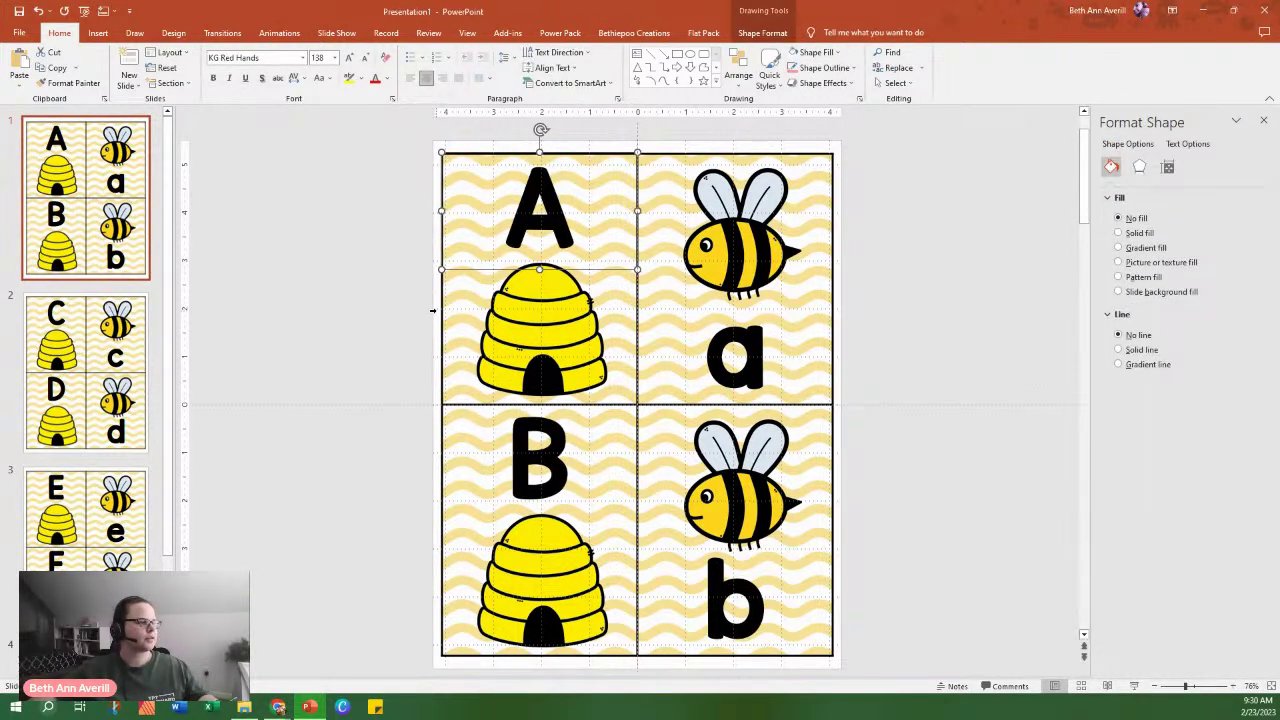
pyautogui.click(440, 312)
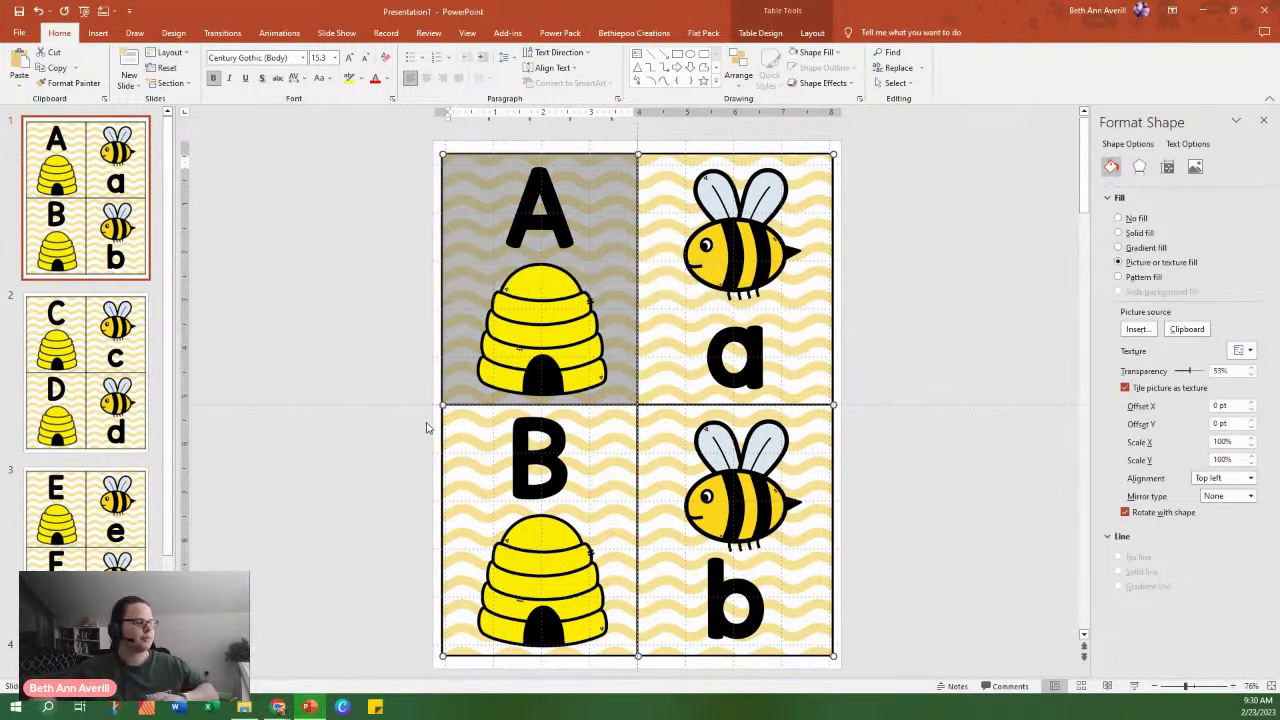
pyautogui.click(443, 408)
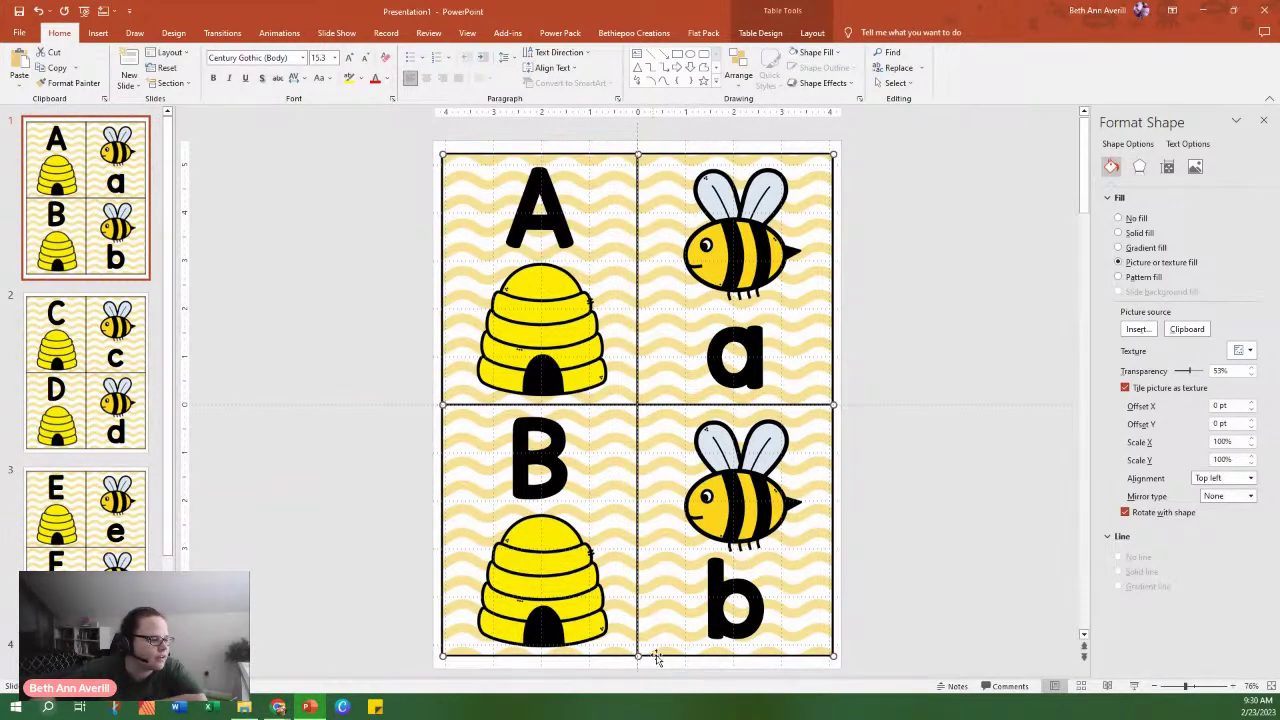
pyautogui.click(1137, 329)
pyautogui.click(530, 313)
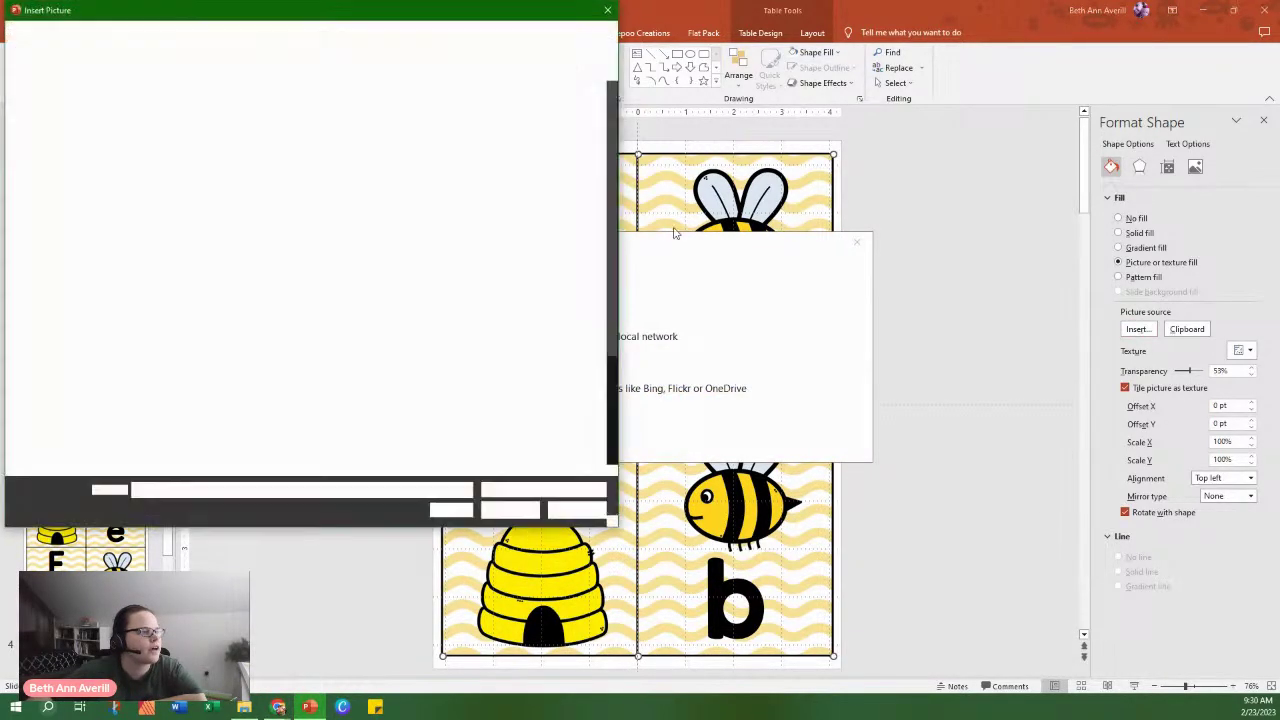
pyautogui.doubleClick(586, 207)
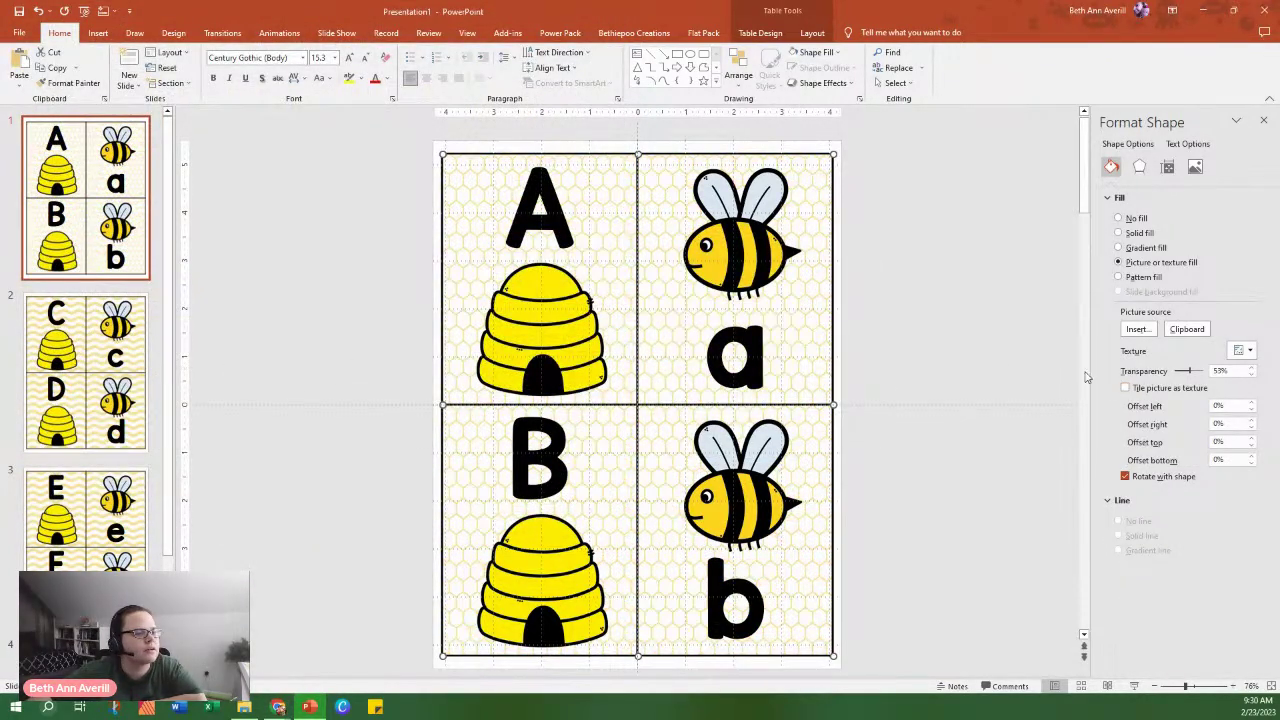
pyautogui.click(1125, 388)
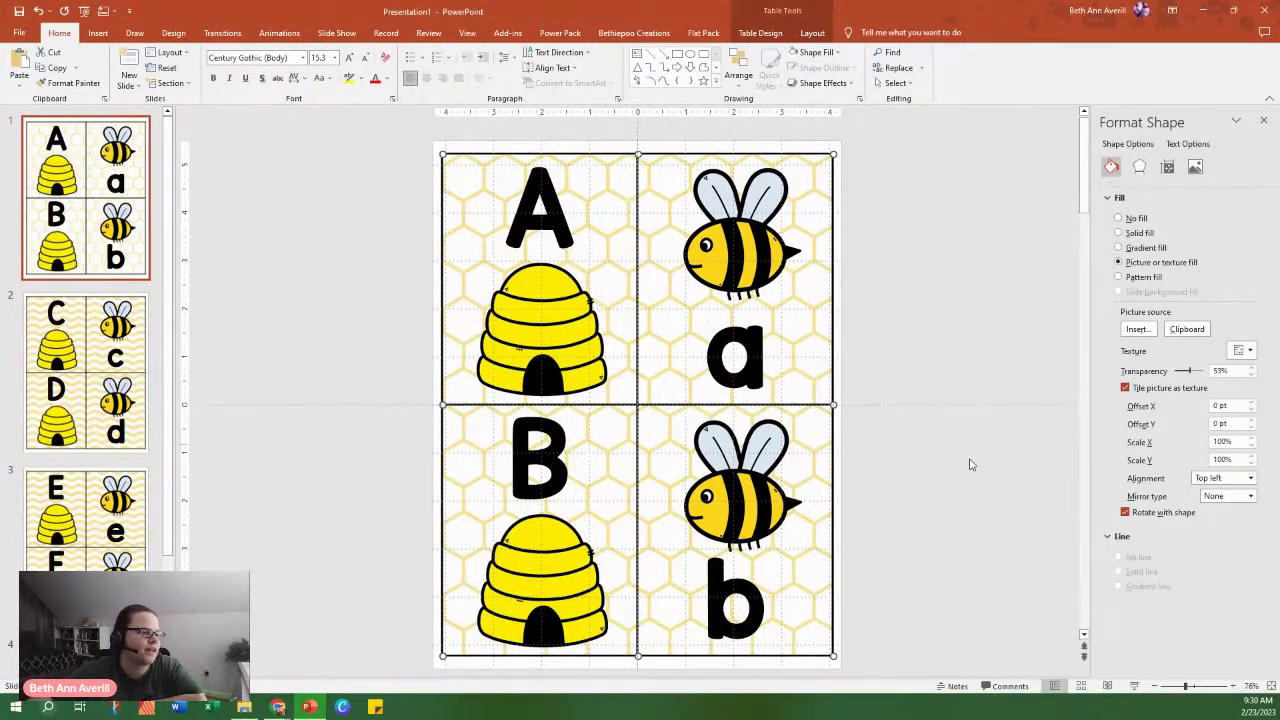
# Replace the C and D slide's table fill with honeycomb picture 10-01, tiled as a texture.
pyautogui.click(95, 424)
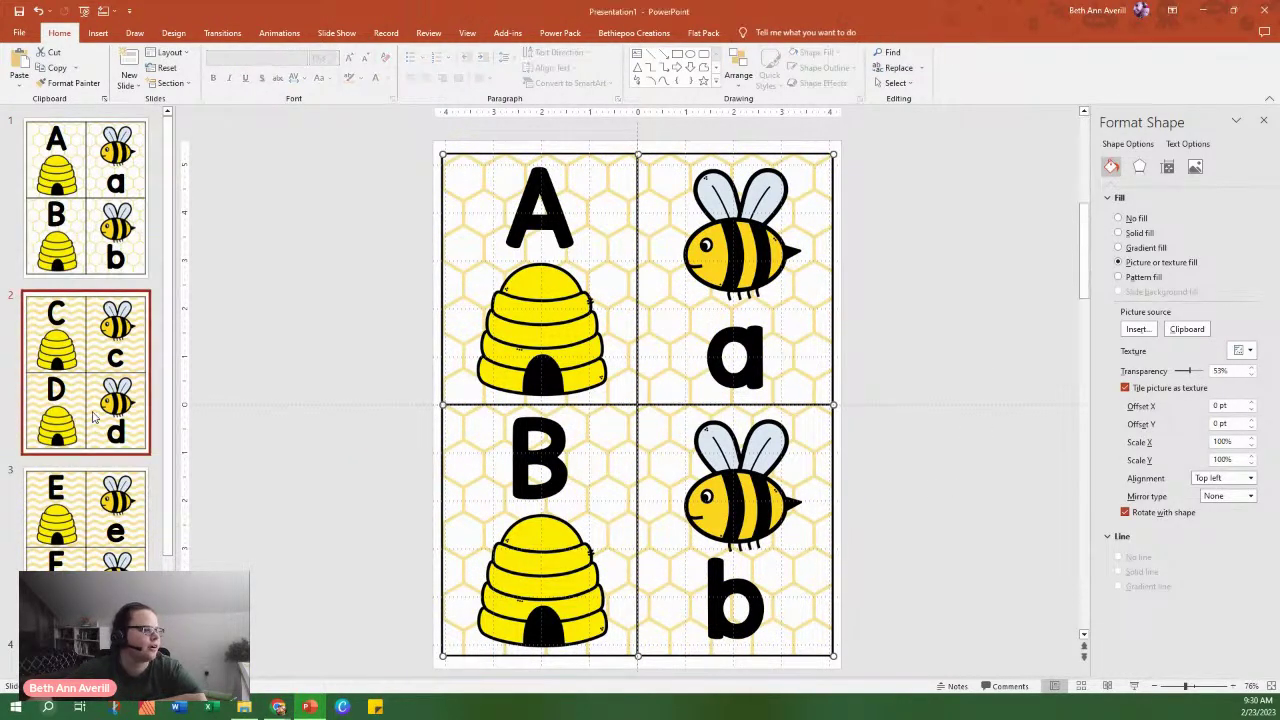
pyautogui.click(810, 656)
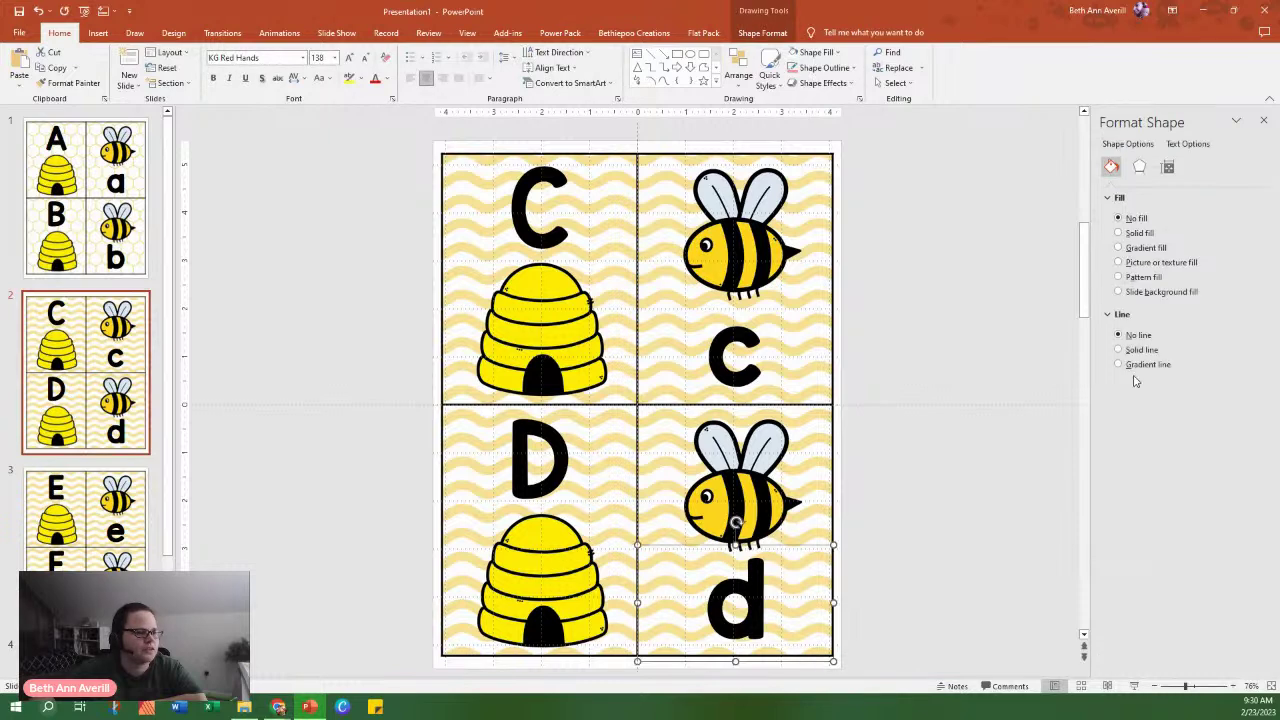
pyautogui.click(634, 524)
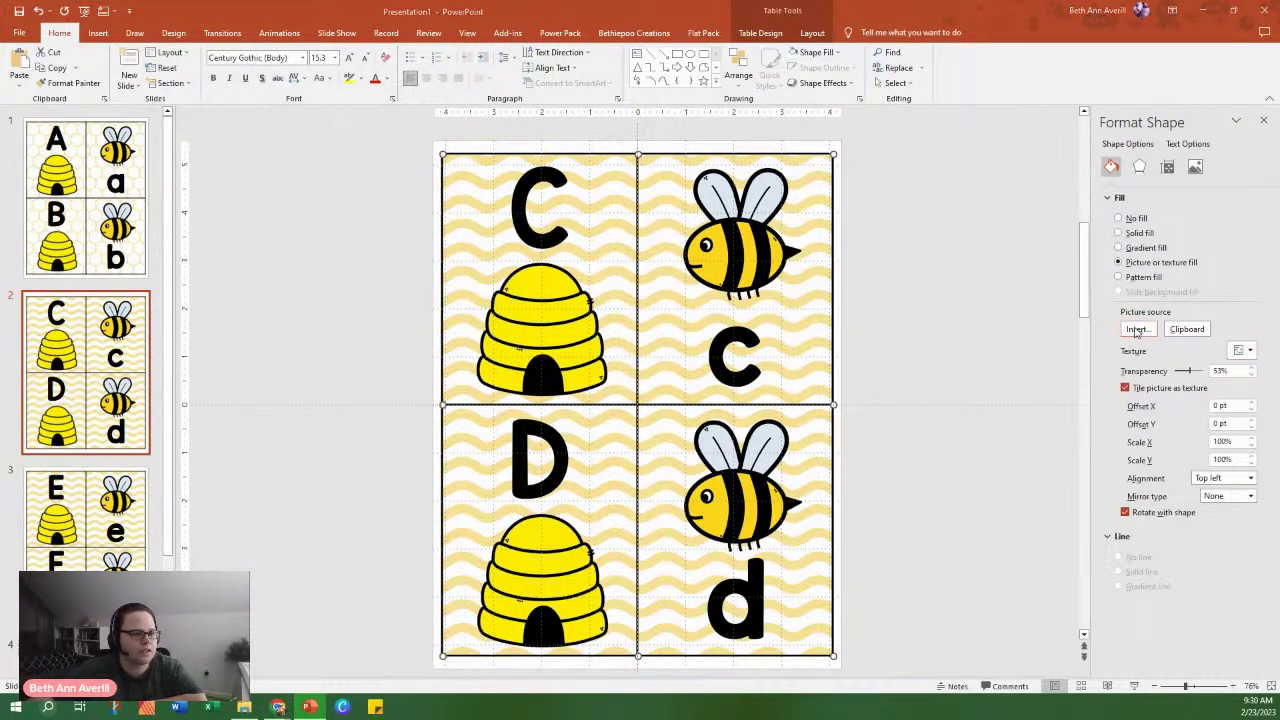
pyautogui.click(1137, 330)
pyautogui.click(544, 337)
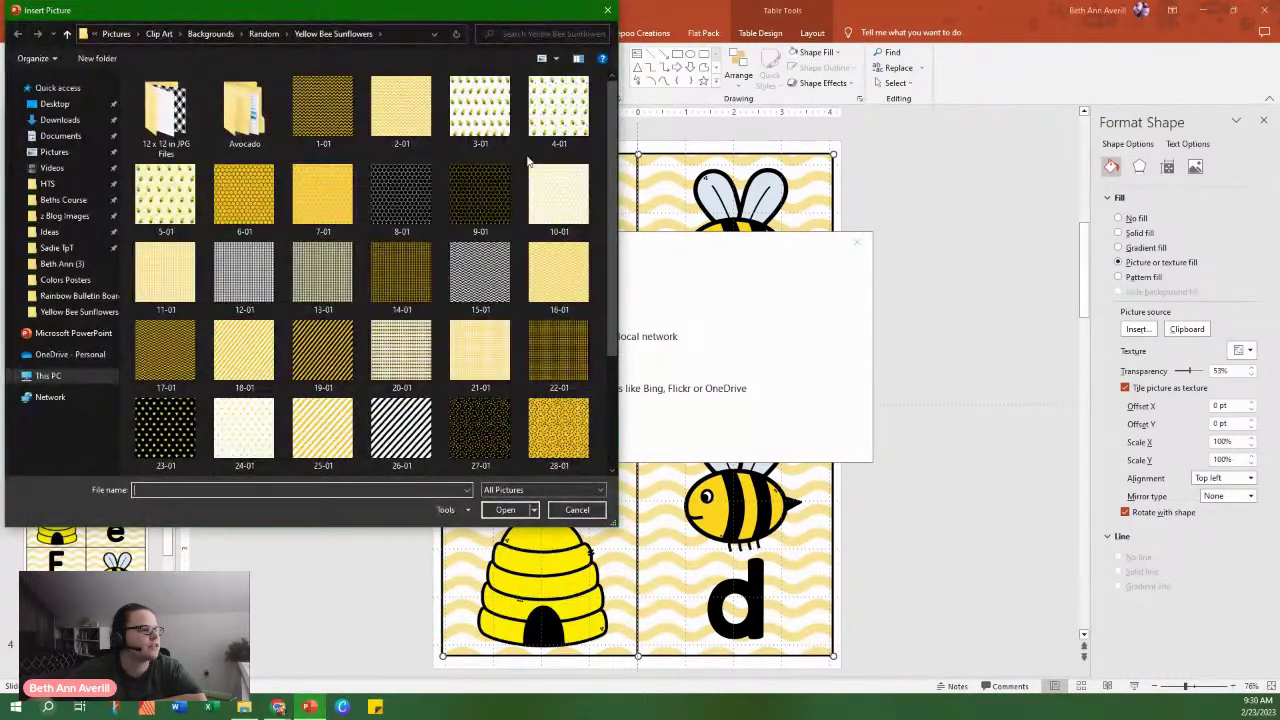
pyautogui.doubleClick(557, 180)
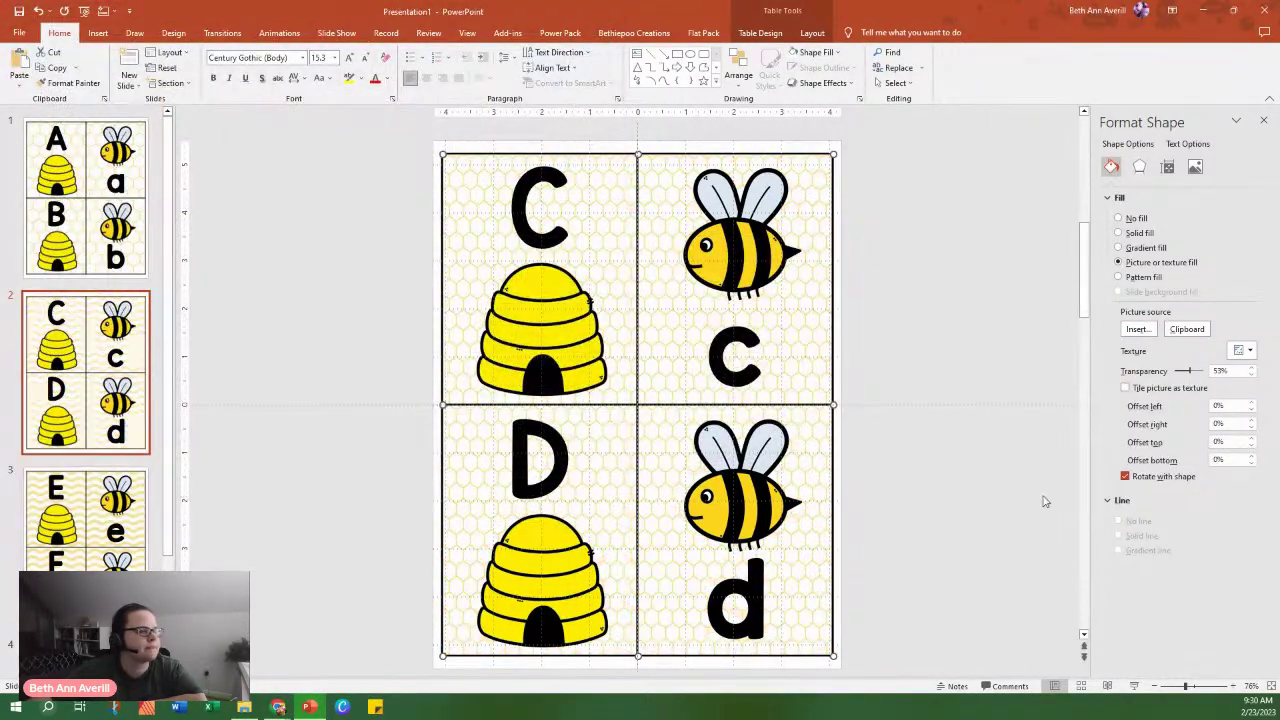
pyautogui.click(1140, 388)
# Fill the E and F slide's table with honeycomb picture 10-01, tiled as a texture.
pyautogui.click(66, 545)
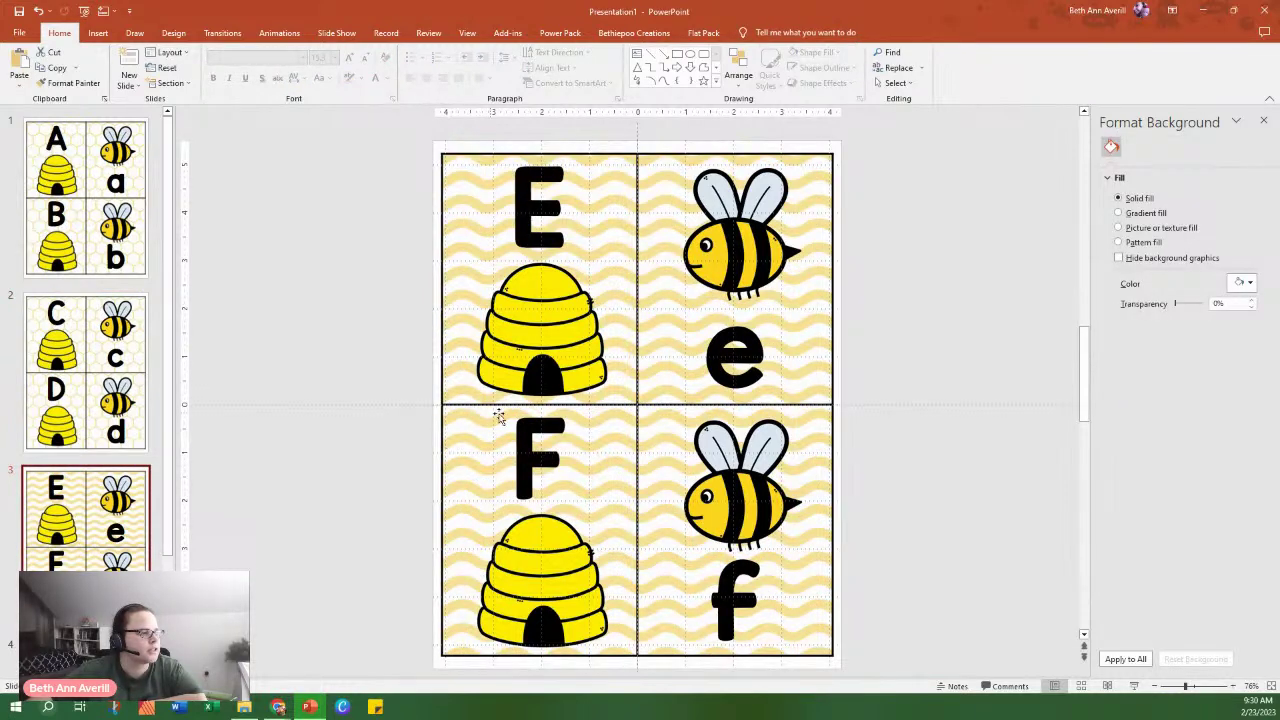
pyautogui.click(634, 541)
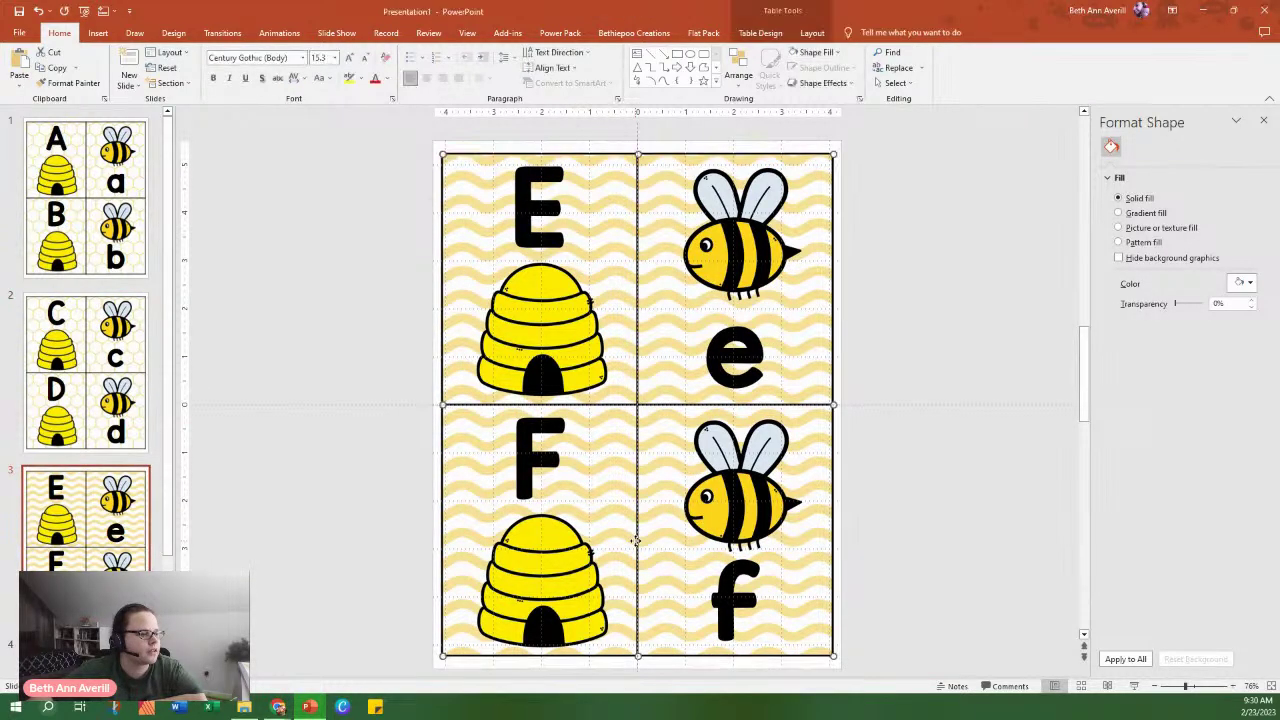
pyautogui.click(1138, 315)
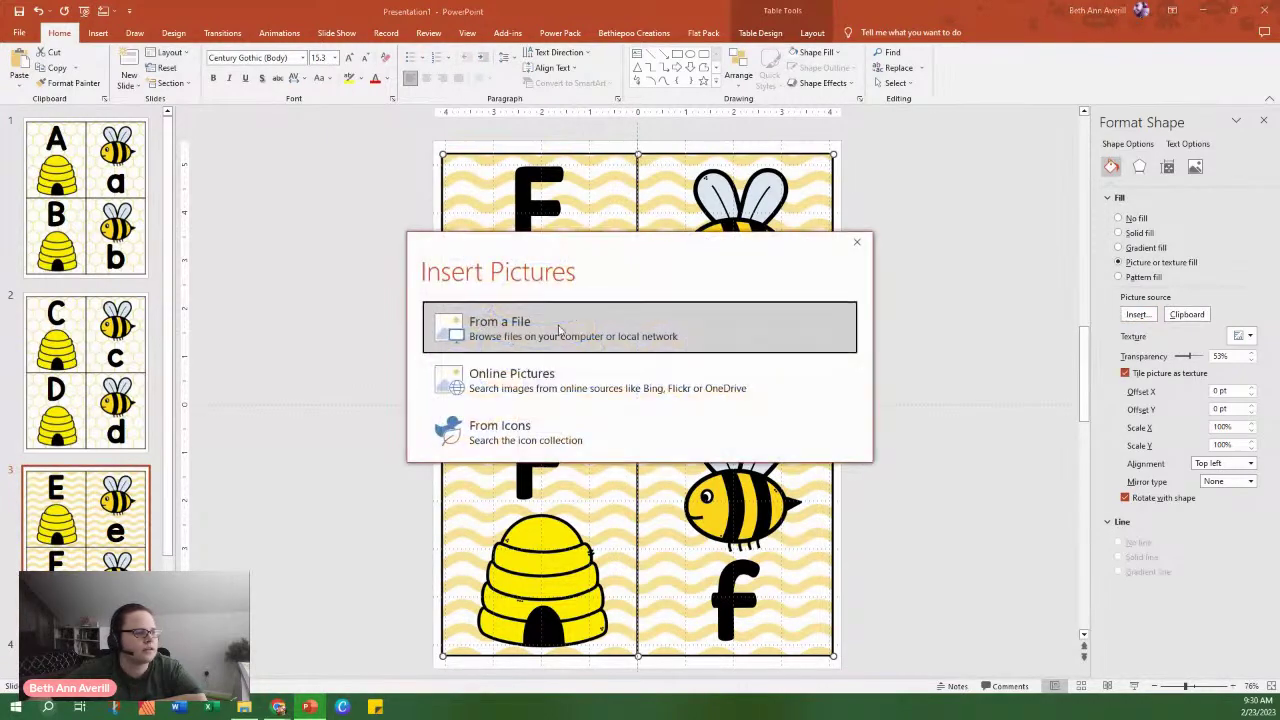
pyautogui.click(507, 334)
pyautogui.doubleClick(585, 182)
pyautogui.click(1125, 373)
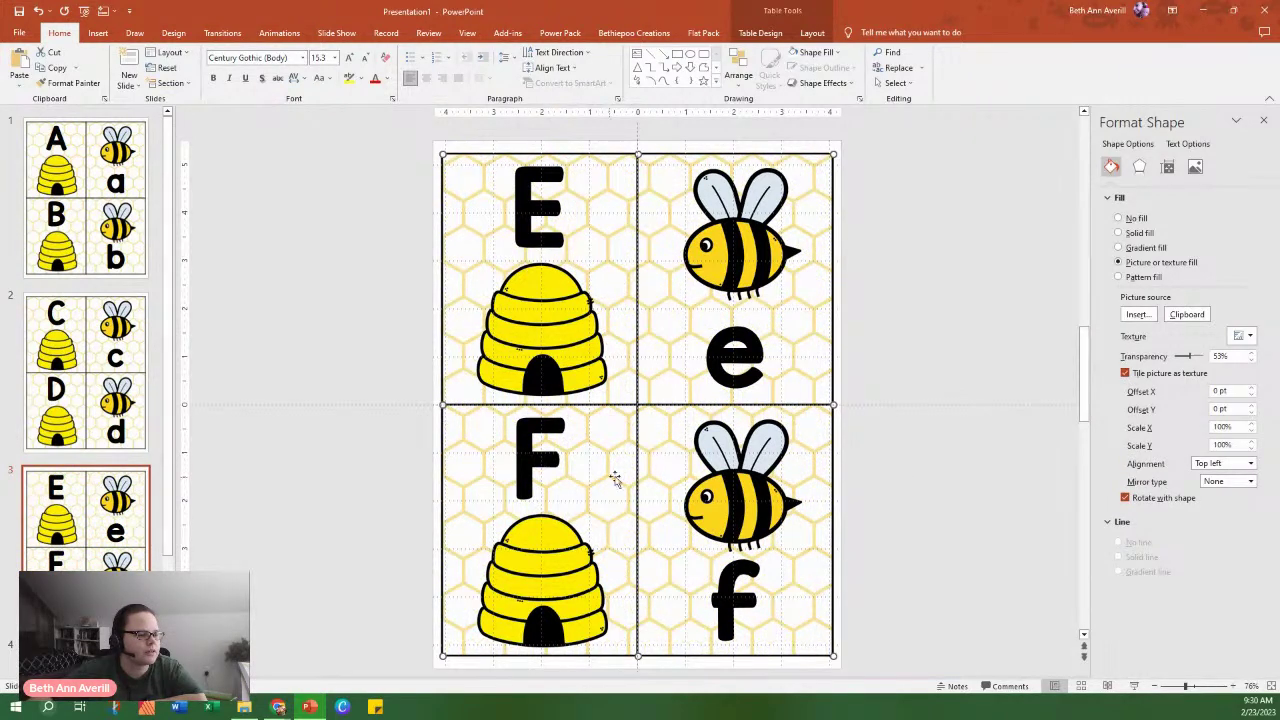
pyautogui.click(842, 429)
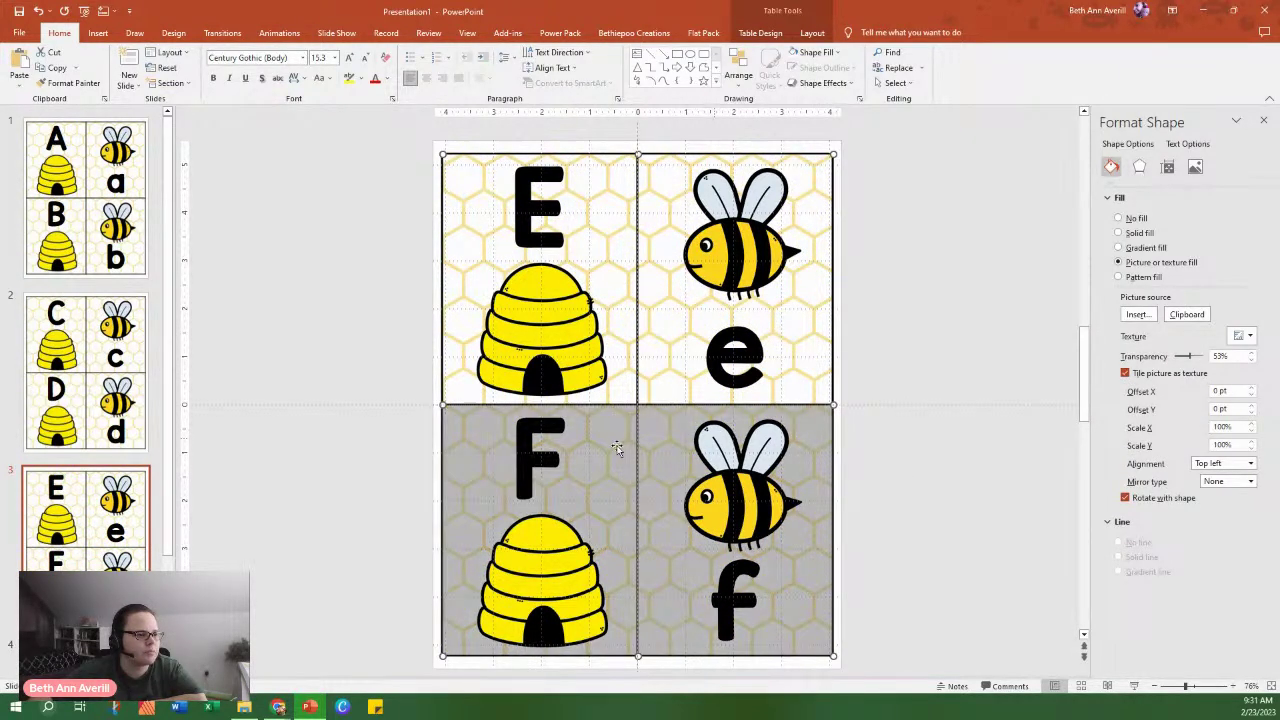
pyautogui.click(866, 457)
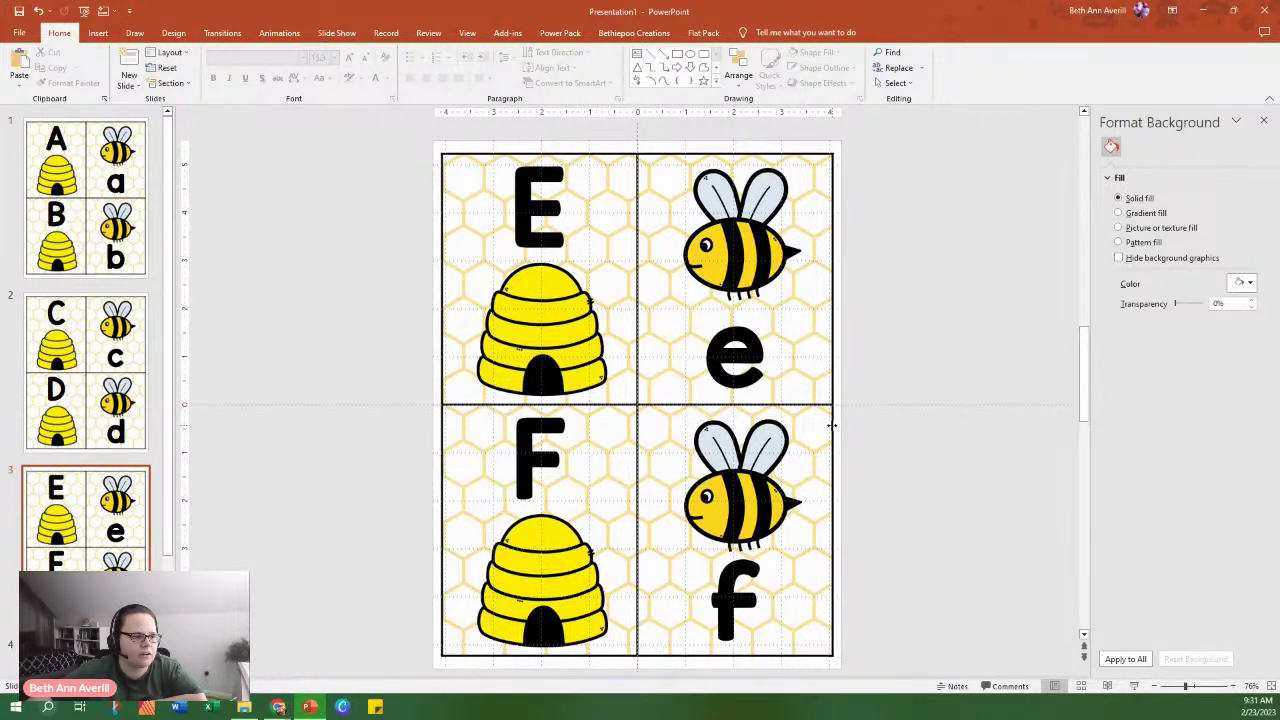
pyautogui.click(832, 426)
# Replace the G and H slide's table fill with the same honeycomb picture 10-01, tiled as a texture.
pyautogui.click(85, 520)
pyautogui.click(85, 530)
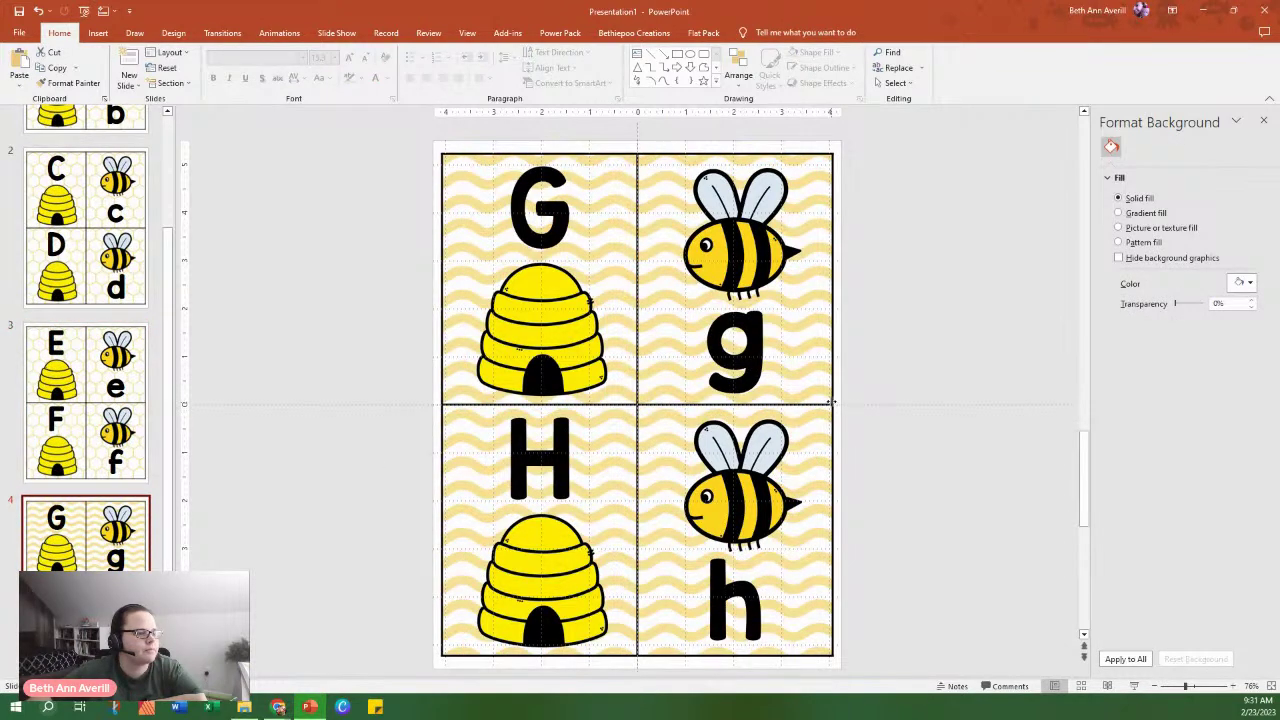
pyautogui.click(831, 403)
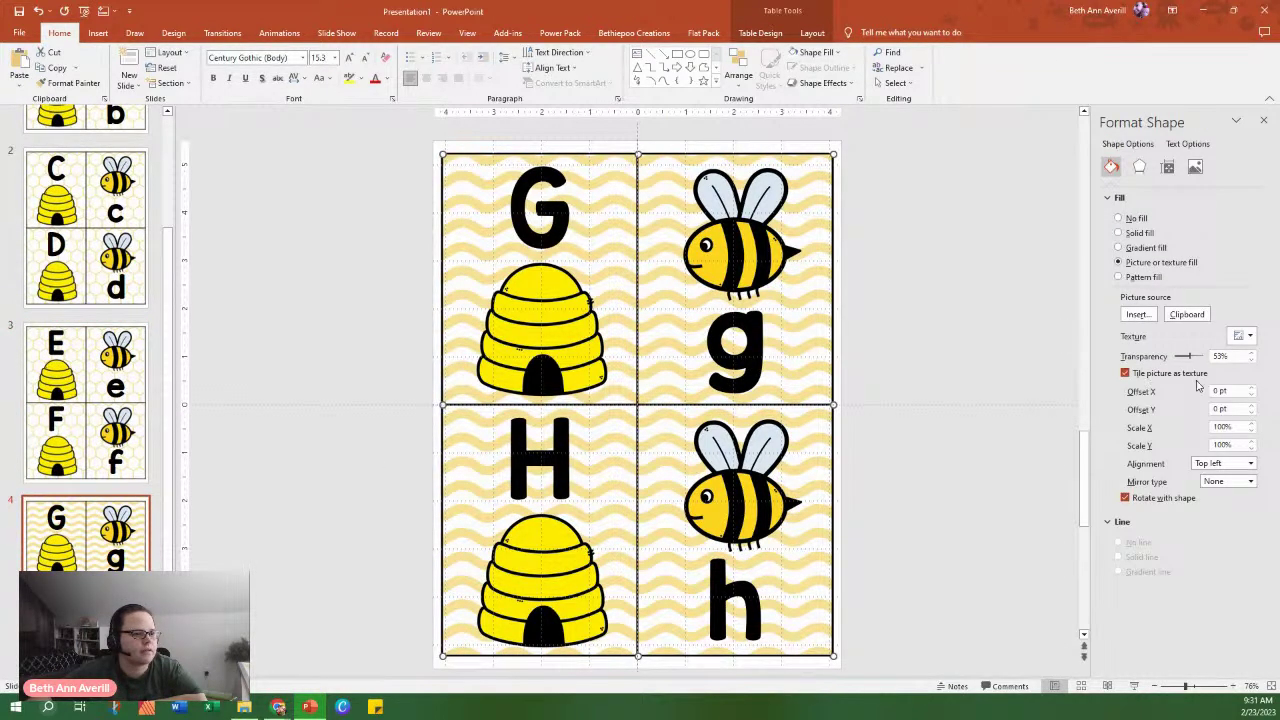
pyautogui.click(1137, 314)
pyautogui.click(490, 325)
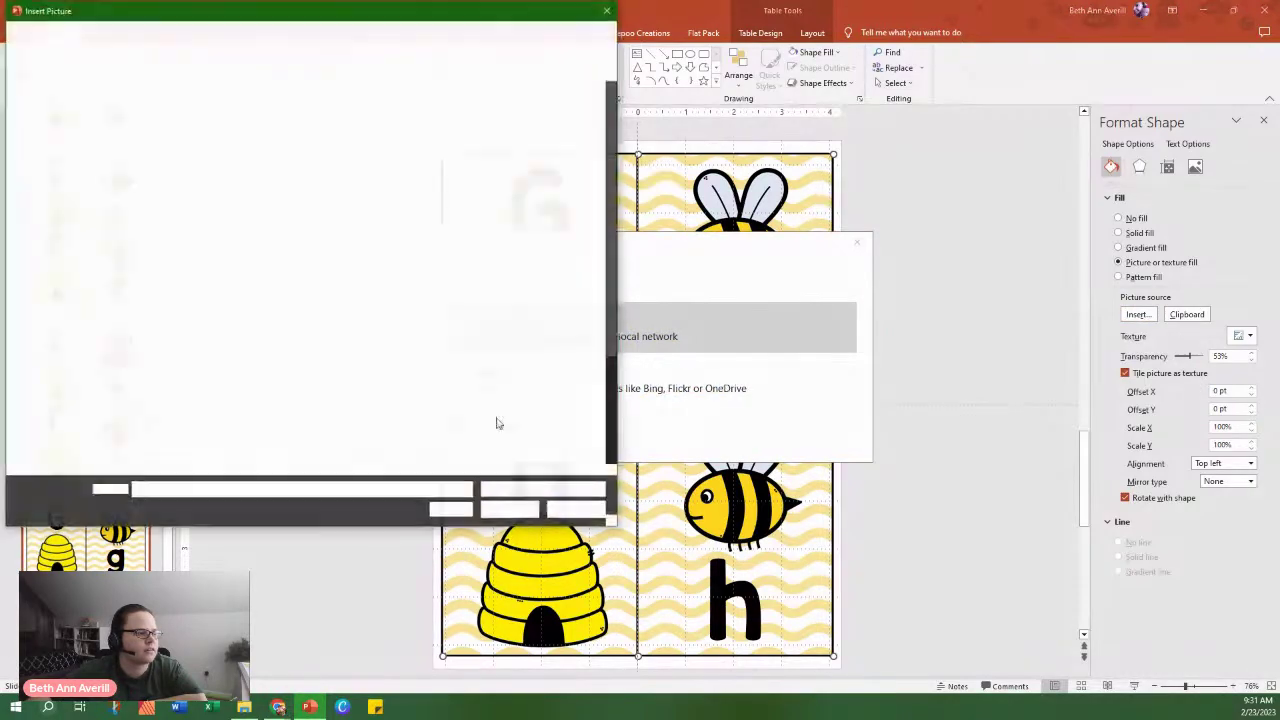
pyautogui.doubleClick(560, 200)
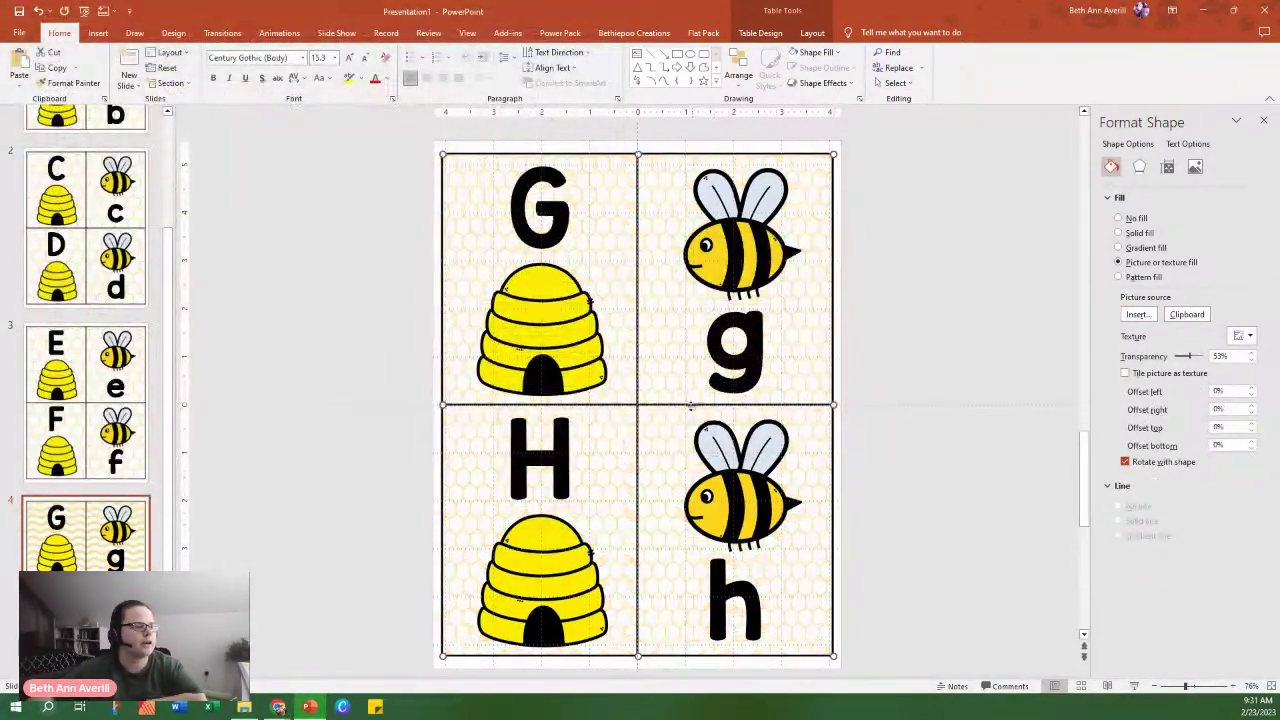
pyautogui.click(1126, 374)
# Duplicate the G and H slide and change the copy's upper row letters to I and i.
pyautogui.rightClick(86, 515)
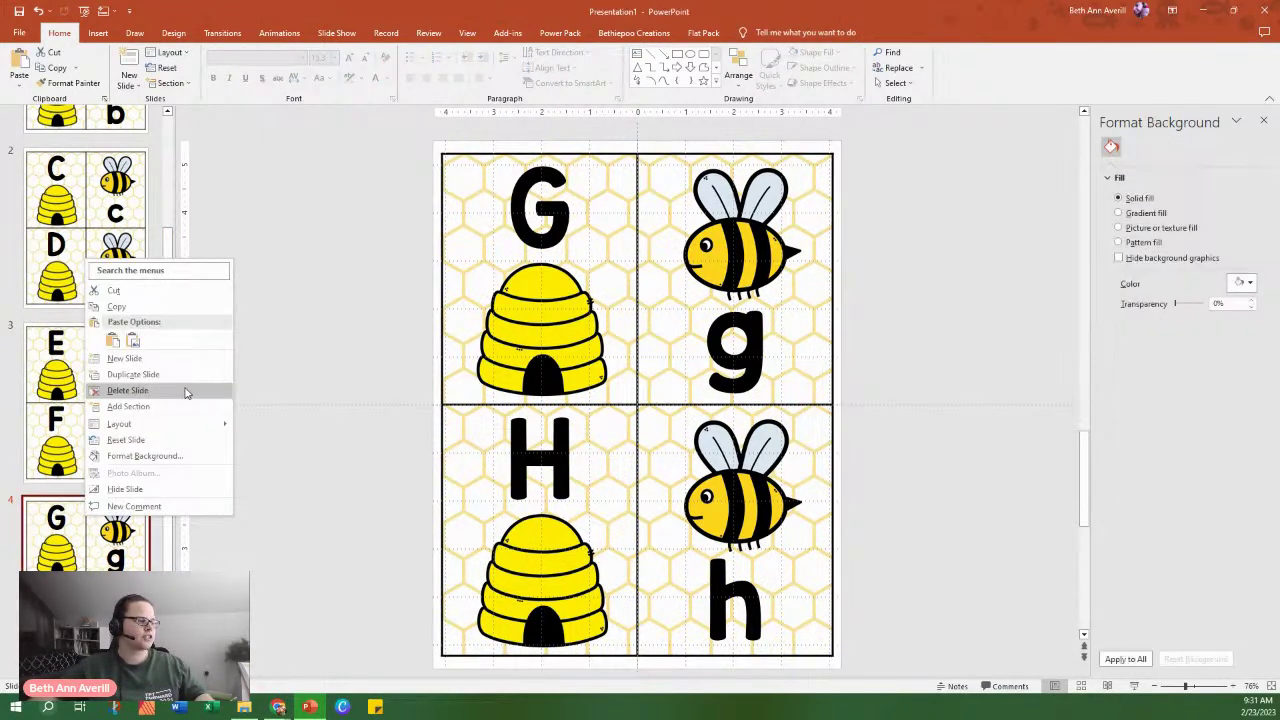
pyautogui.click(166, 374)
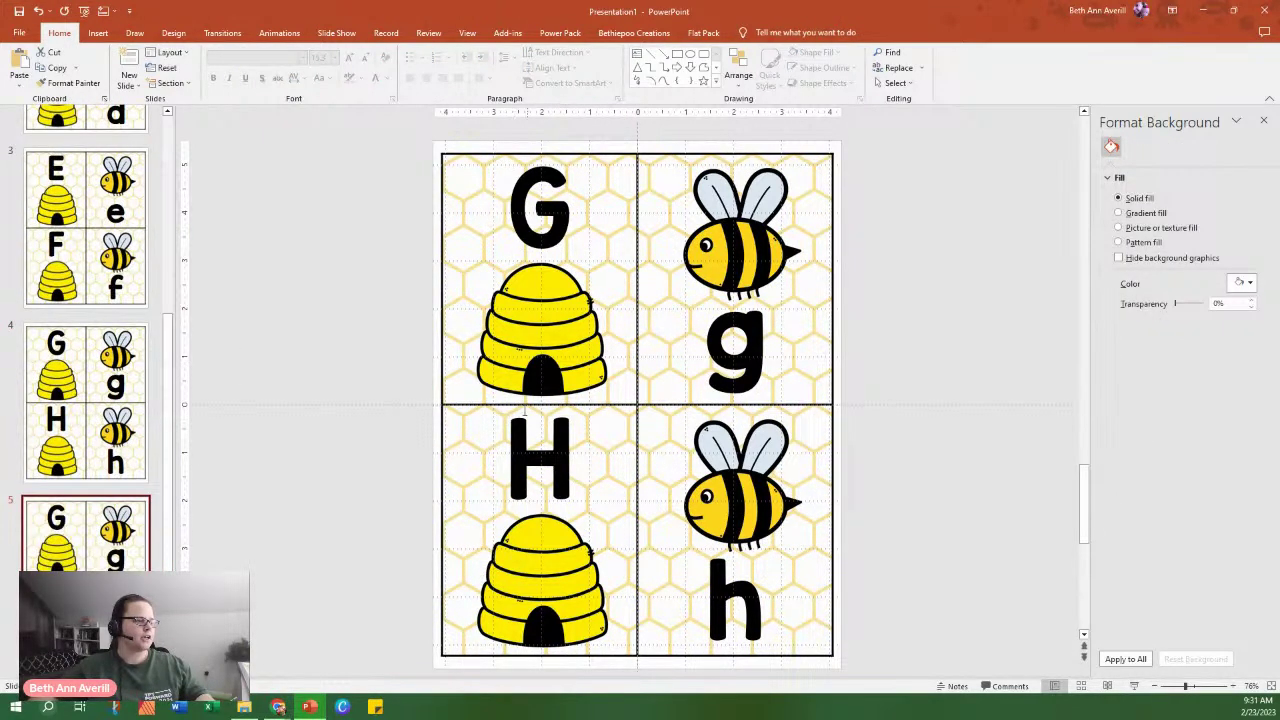
pyautogui.doubleClick(540, 230)
pyautogui.write('I')
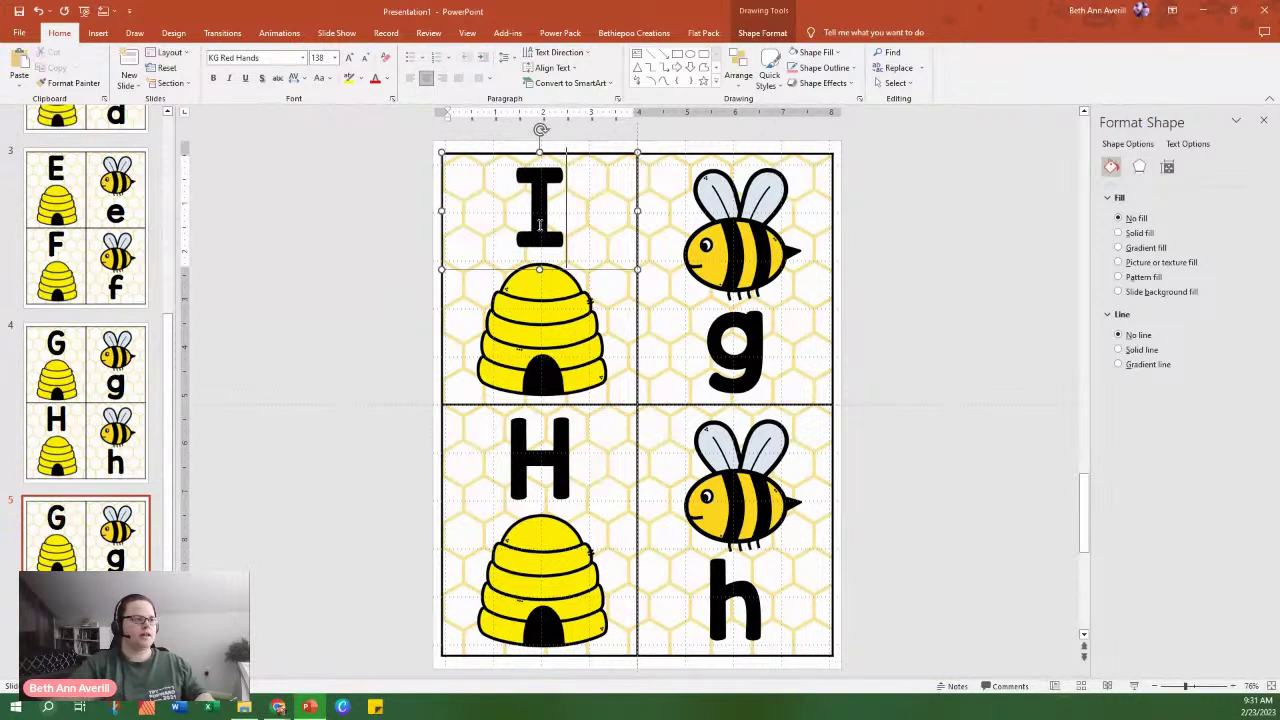
pyautogui.doubleClick(727, 364)
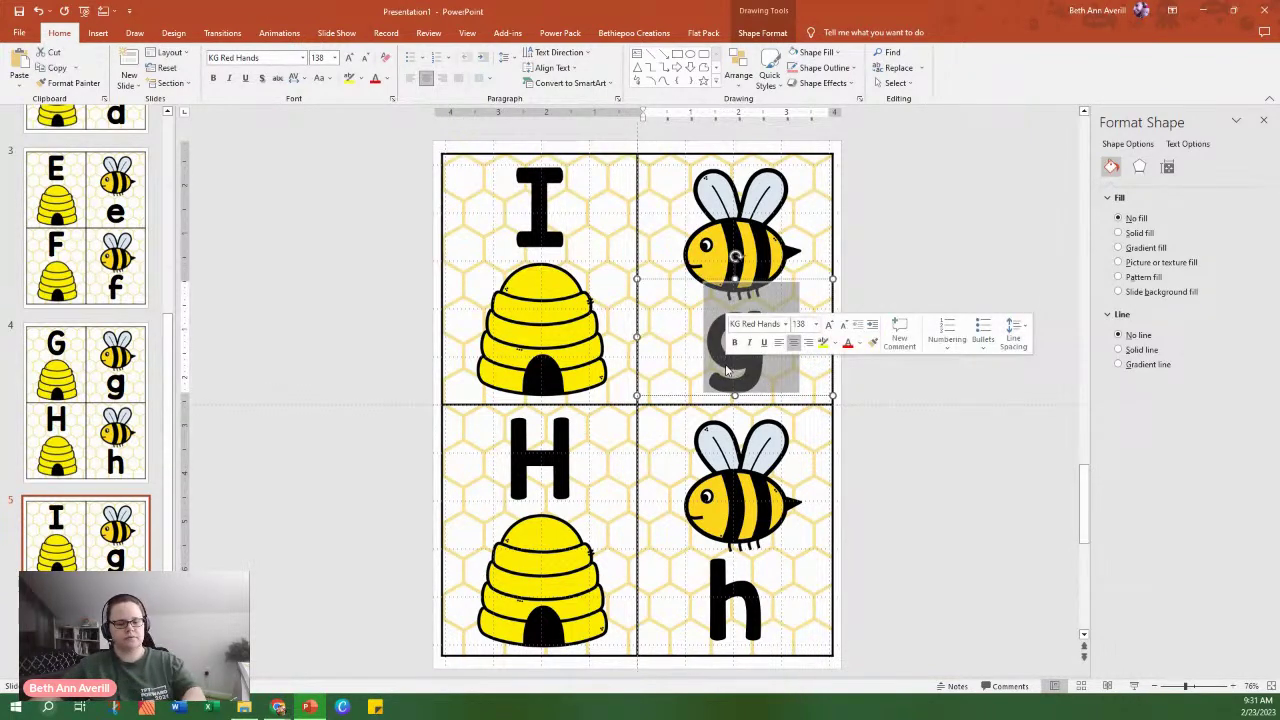
pyautogui.write('i')
# Nudge the lowercase i slightly down so it sits clear of the bee's legs.
pyautogui.click(759, 401)
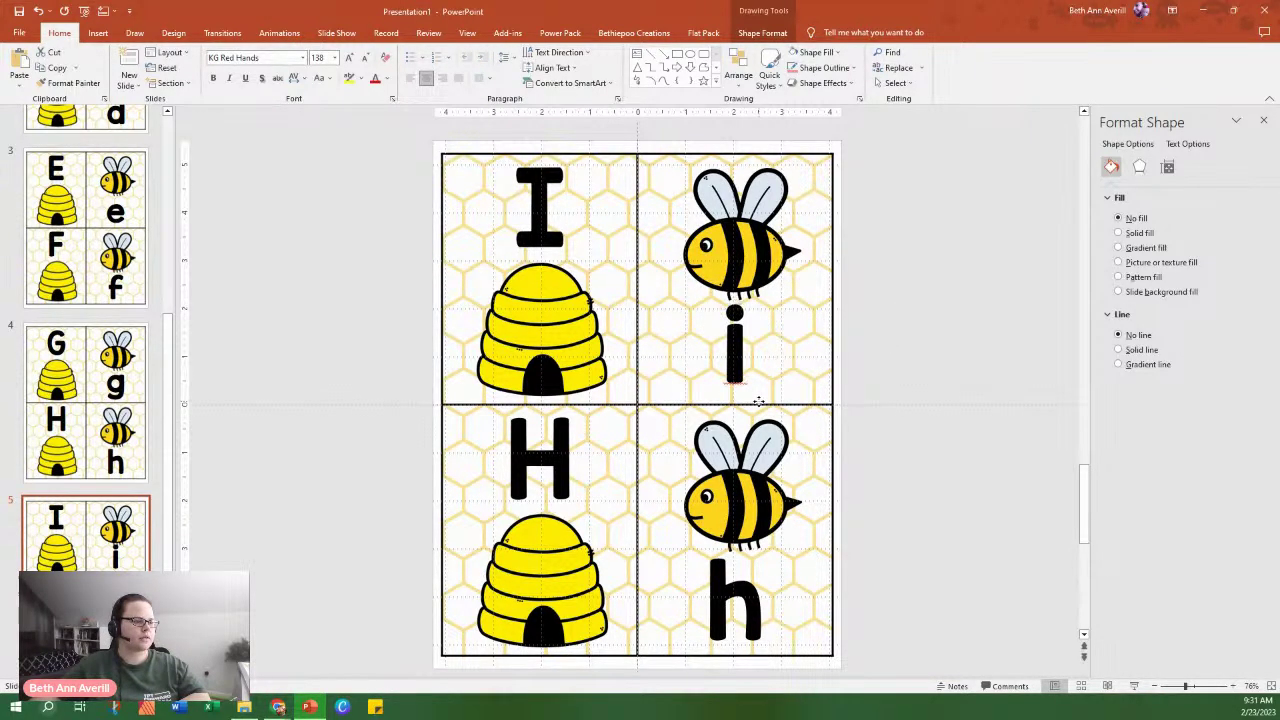
pyautogui.click(759, 406)
pyautogui.click(920, 374)
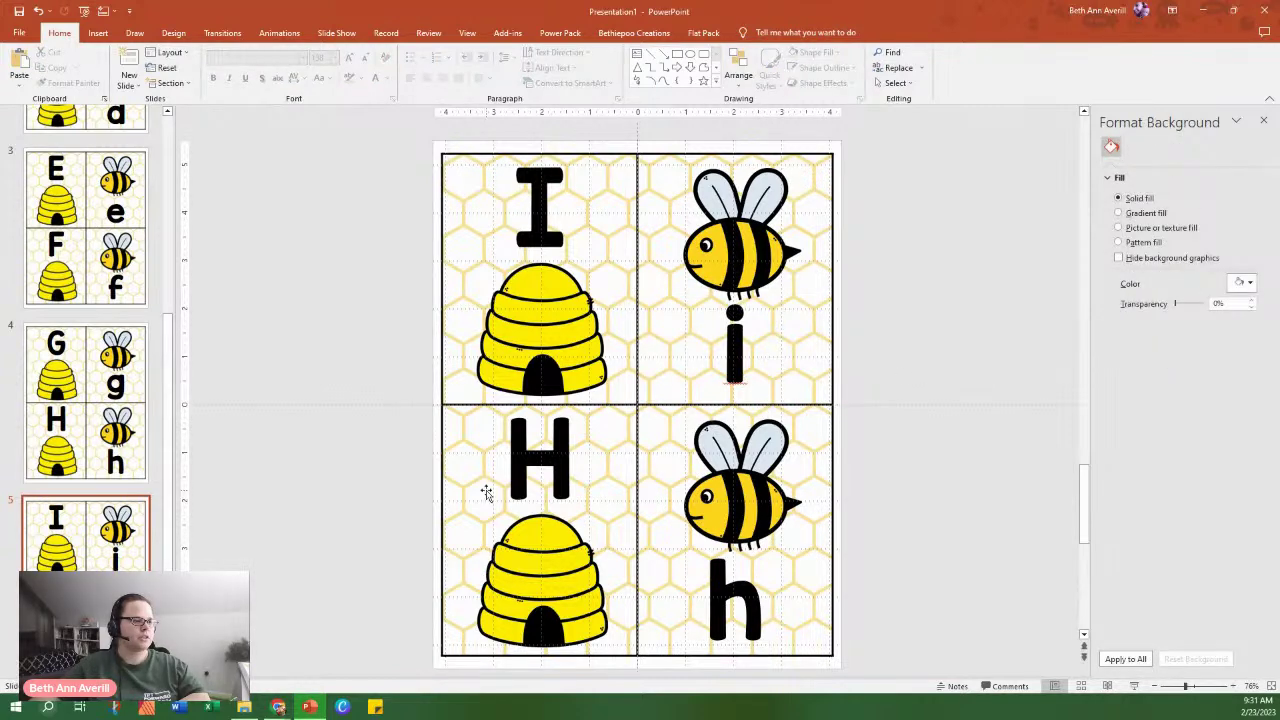
pyautogui.click(733, 378)
pyautogui.press('Down')
pyautogui.press('Down')
pyautogui.press('Down')
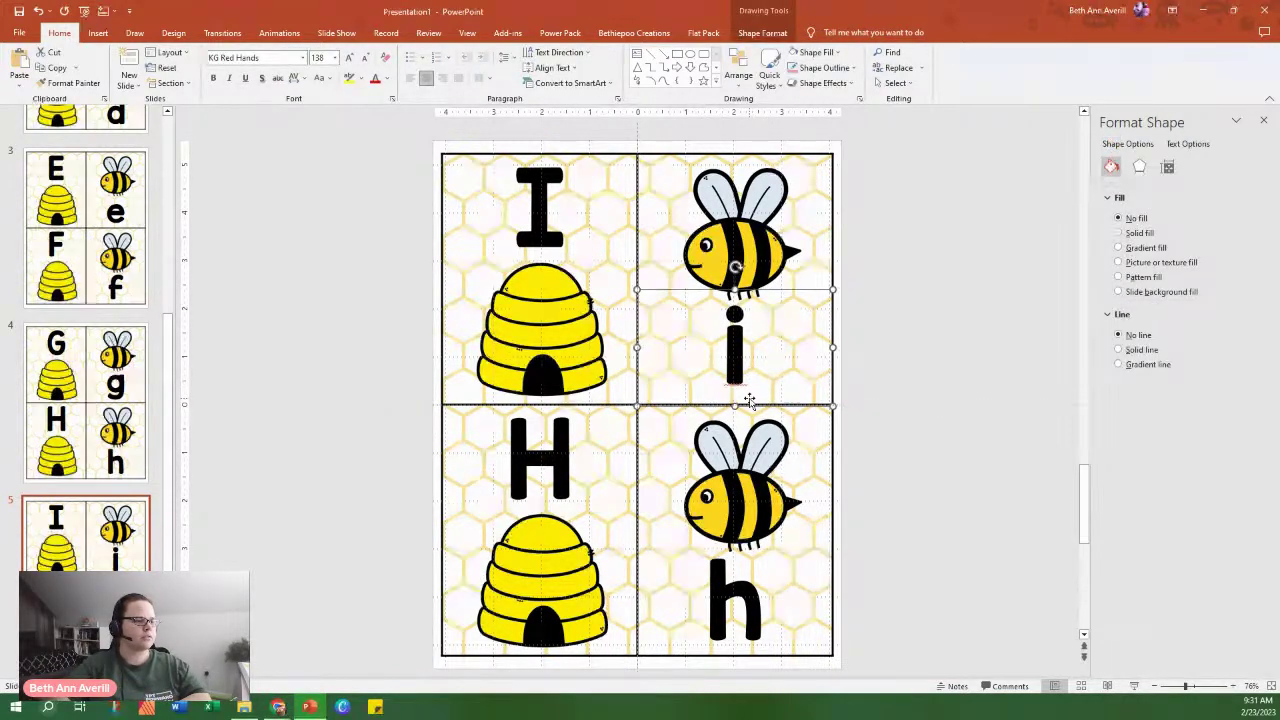
# Change the lower row's letters on the fifth slide to J and j.
pyautogui.click(588, 447)
pyautogui.doubleClick(567, 457)
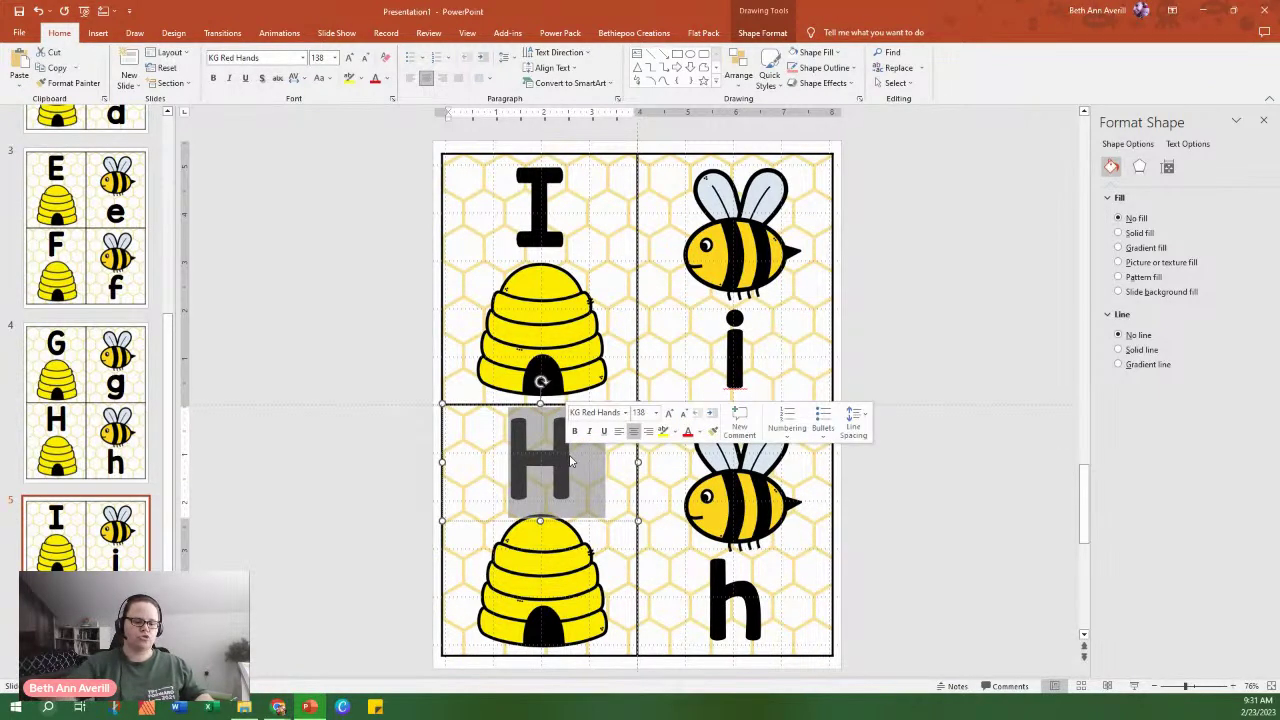
pyautogui.write('J')
pyautogui.doubleClick(735, 600)
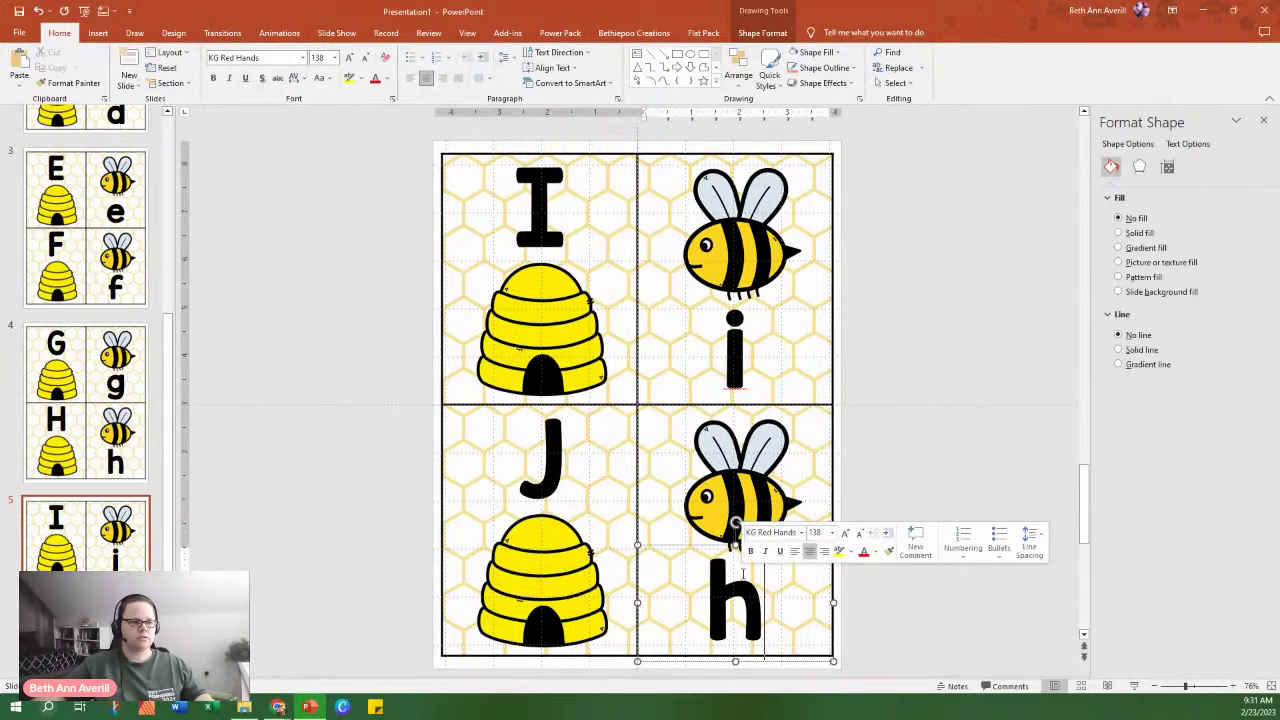
pyautogui.write('j')
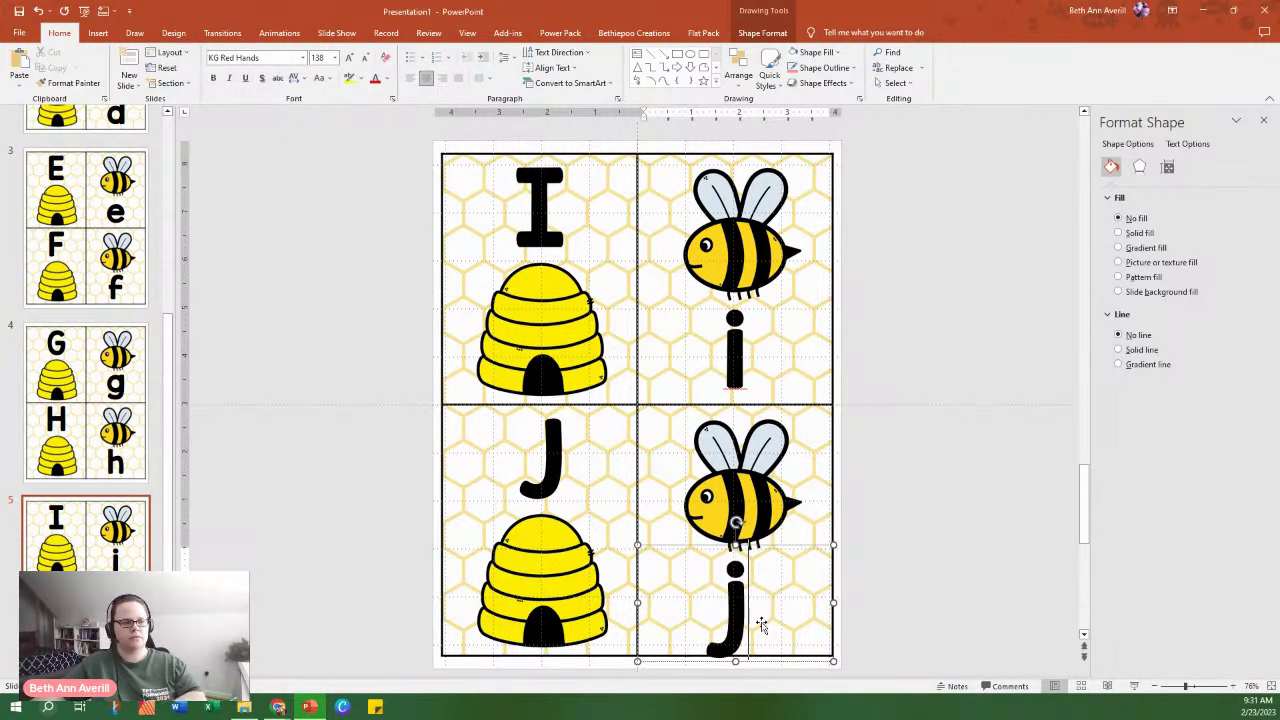
# Move the lowercase j up inside its table cell and re-centre it horizontally under the bee.
pyautogui.moveTo(760, 667); pyautogui.dragTo(765, 657)
pyautogui.press('Left')
pyautogui.press('Left')
pyautogui.press('Left')
pyautogui.press('Left')
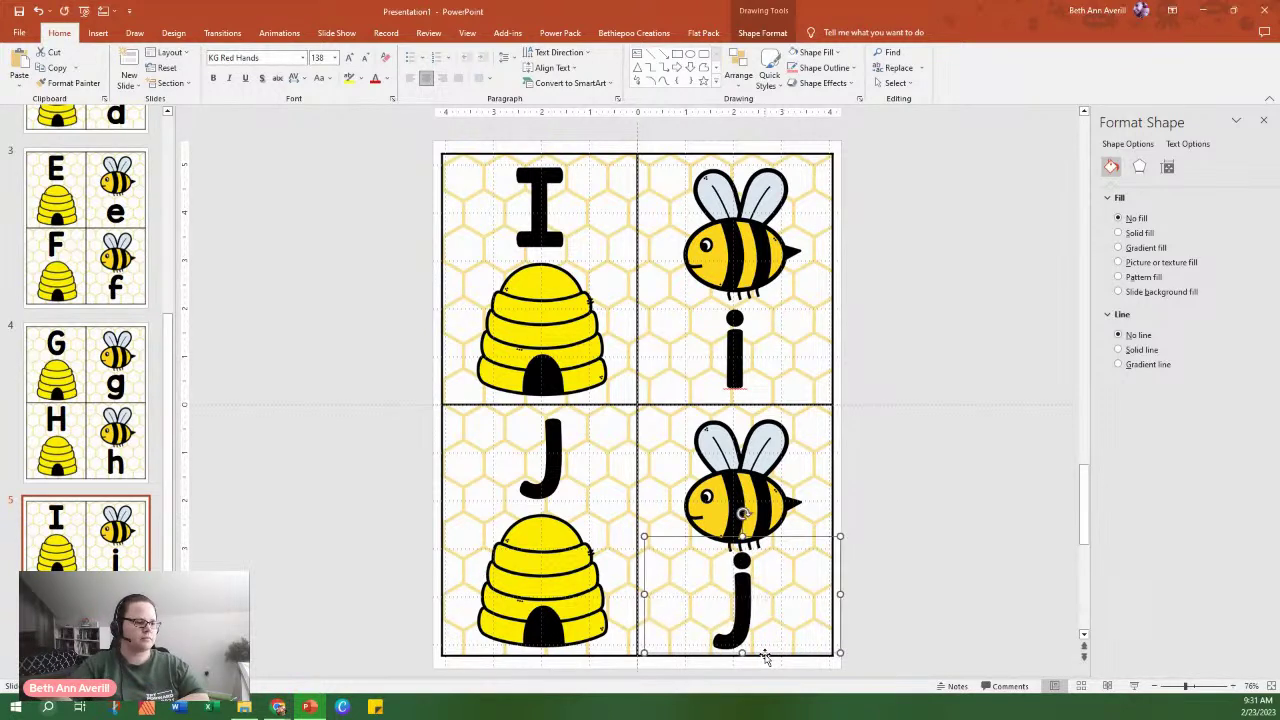
pyautogui.press('Left')
pyautogui.press('Left')
pyautogui.press('Left')
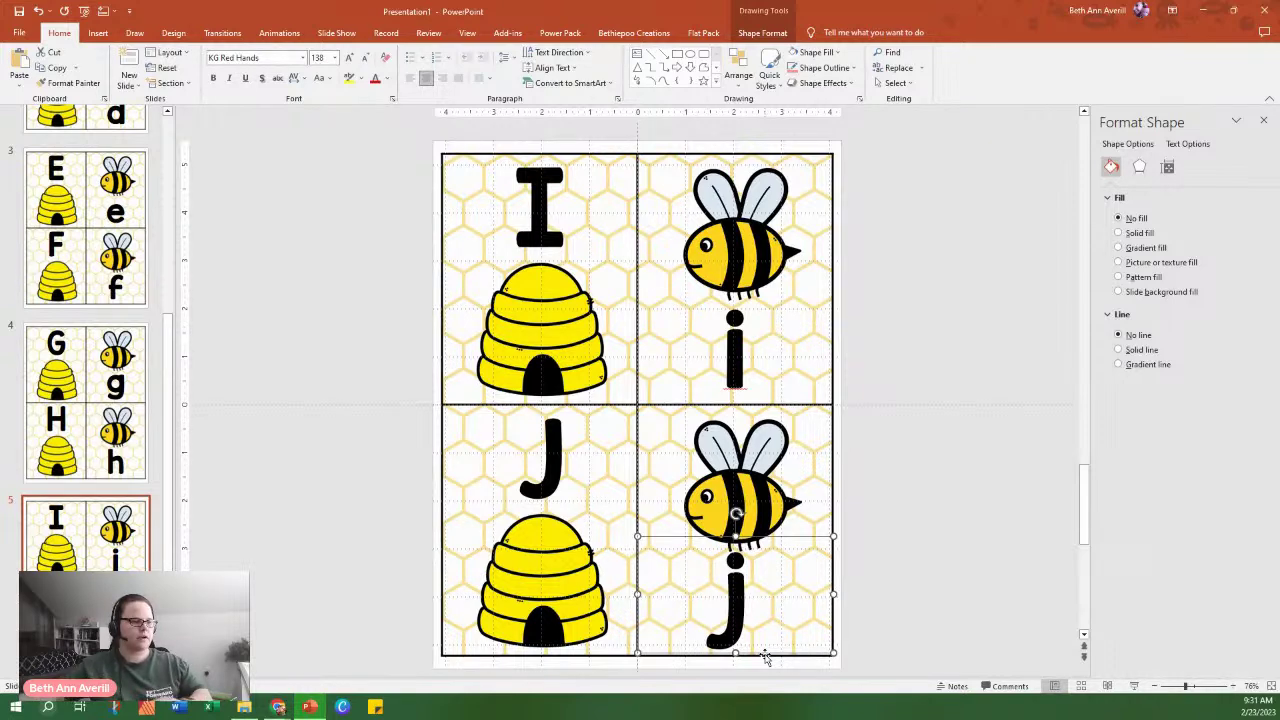
# Duplicate the I and J slide and change the copy's upper row letters to K and k.
pyautogui.rightClick(138, 548)
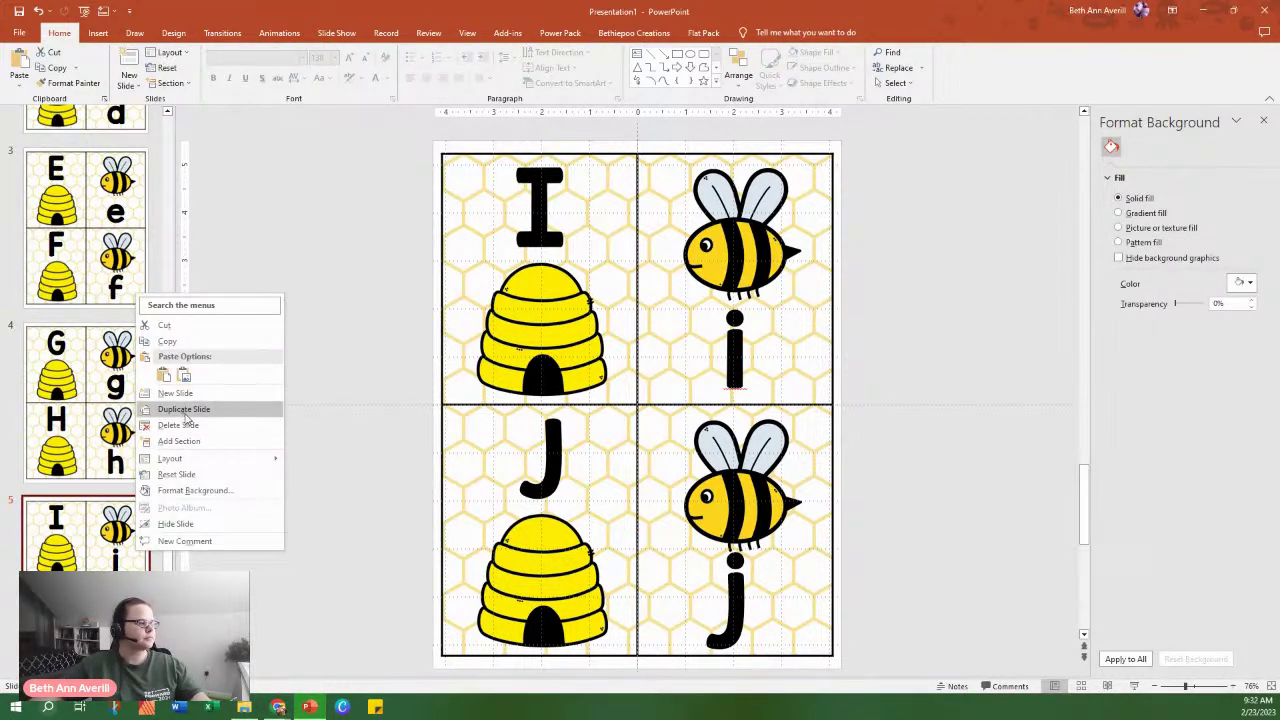
pyautogui.click(185, 409)
pyautogui.click(541, 207)
pyautogui.doubleClick(541, 207)
pyautogui.write('K')
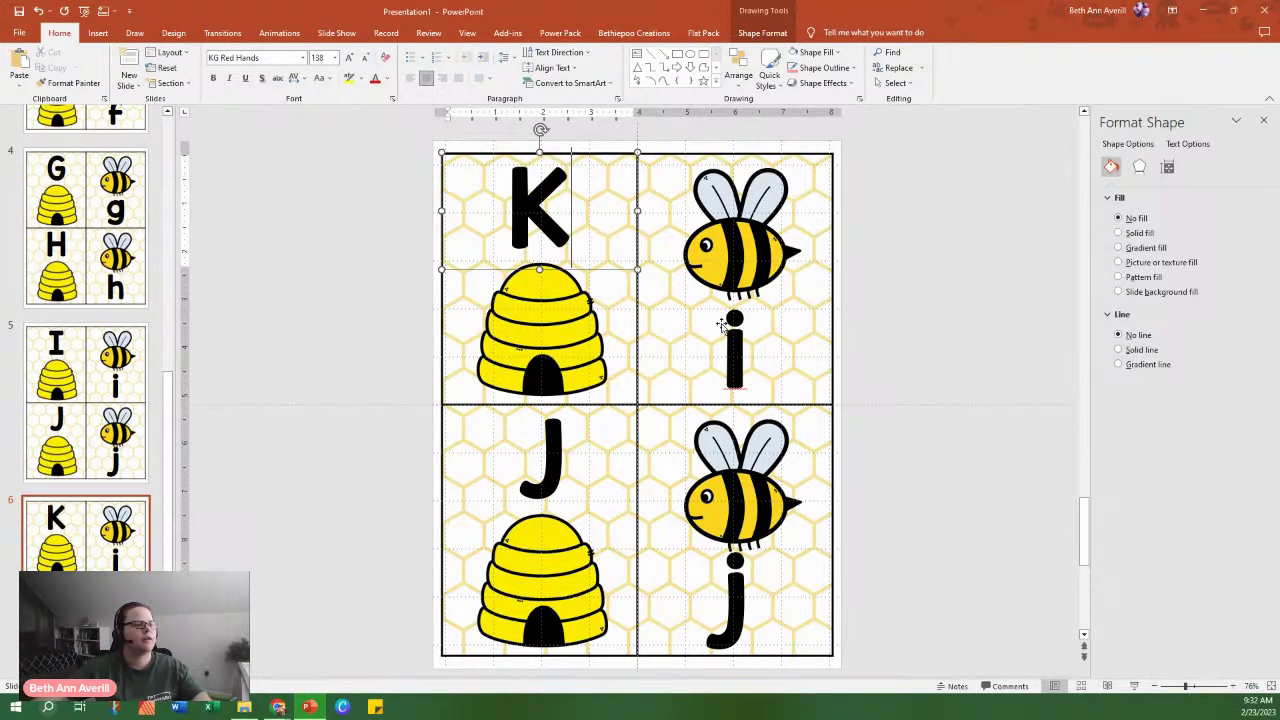
pyautogui.doubleClick(735, 355)
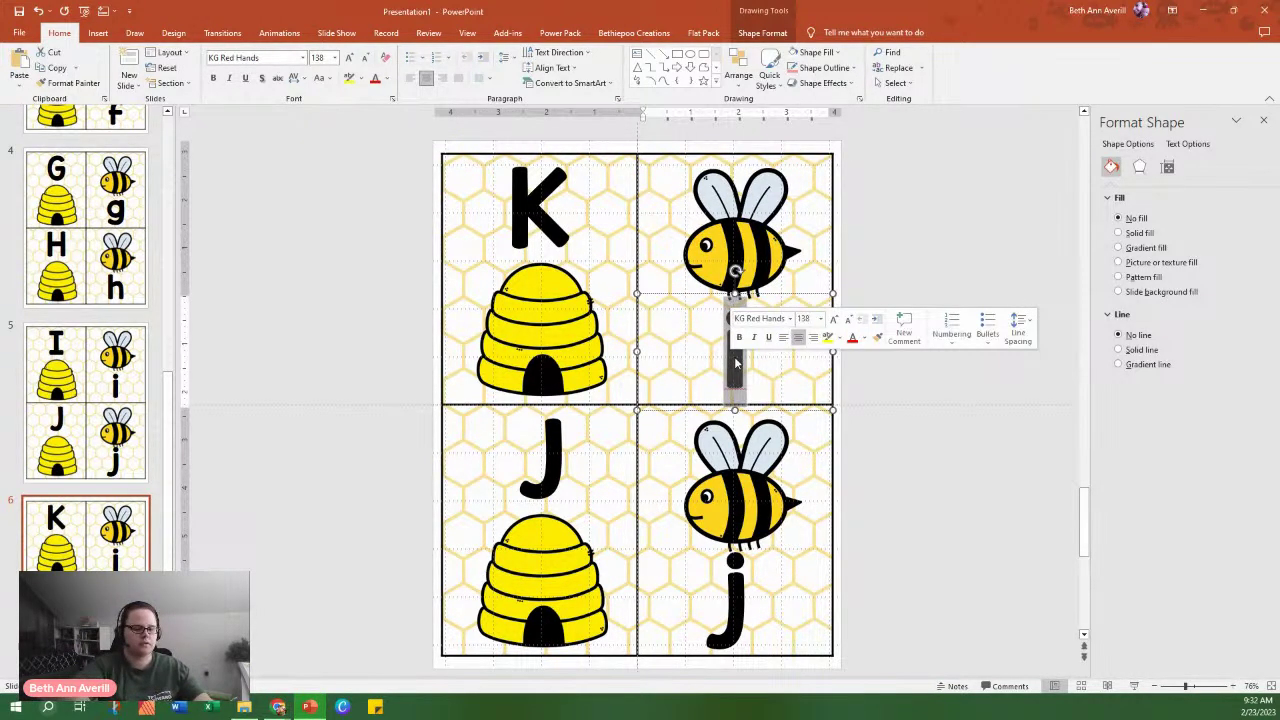
pyautogui.write('k')
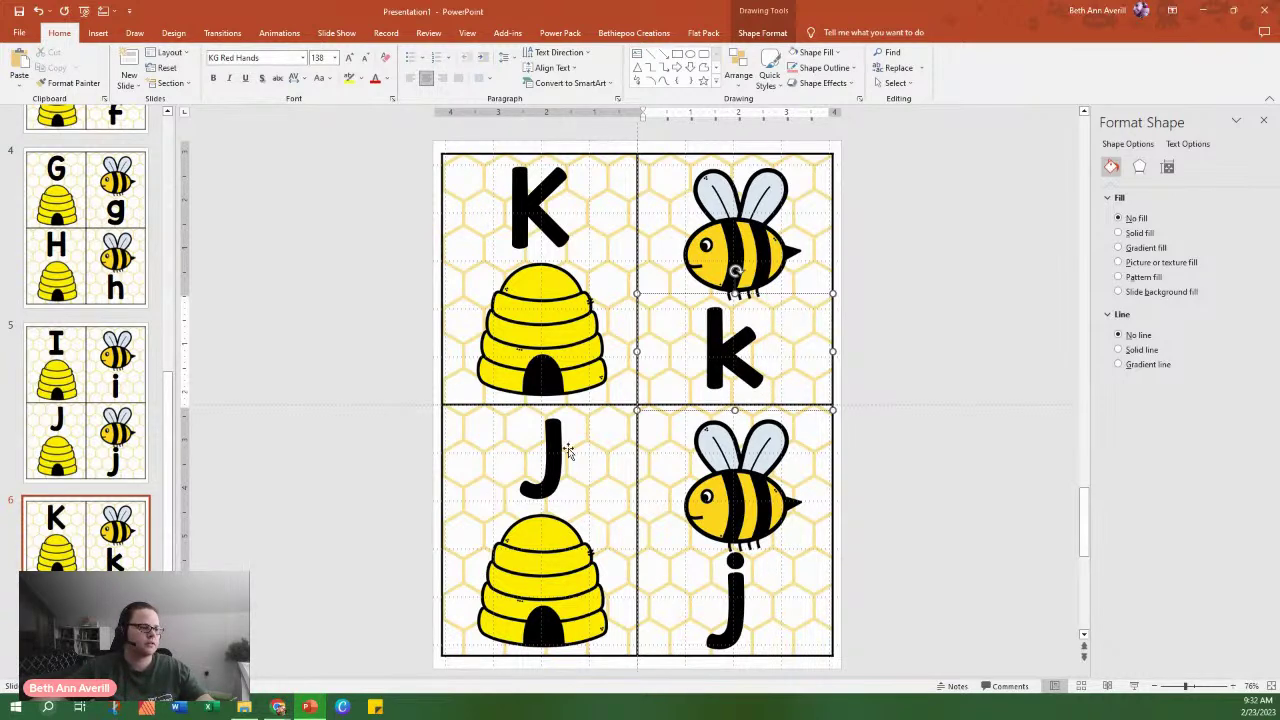
# Change the lower row's letters on the sixth slide to L and l, and nudge the lowercase l slightly down.
pyautogui.click(568, 450)
pyautogui.doubleClick(557, 449)
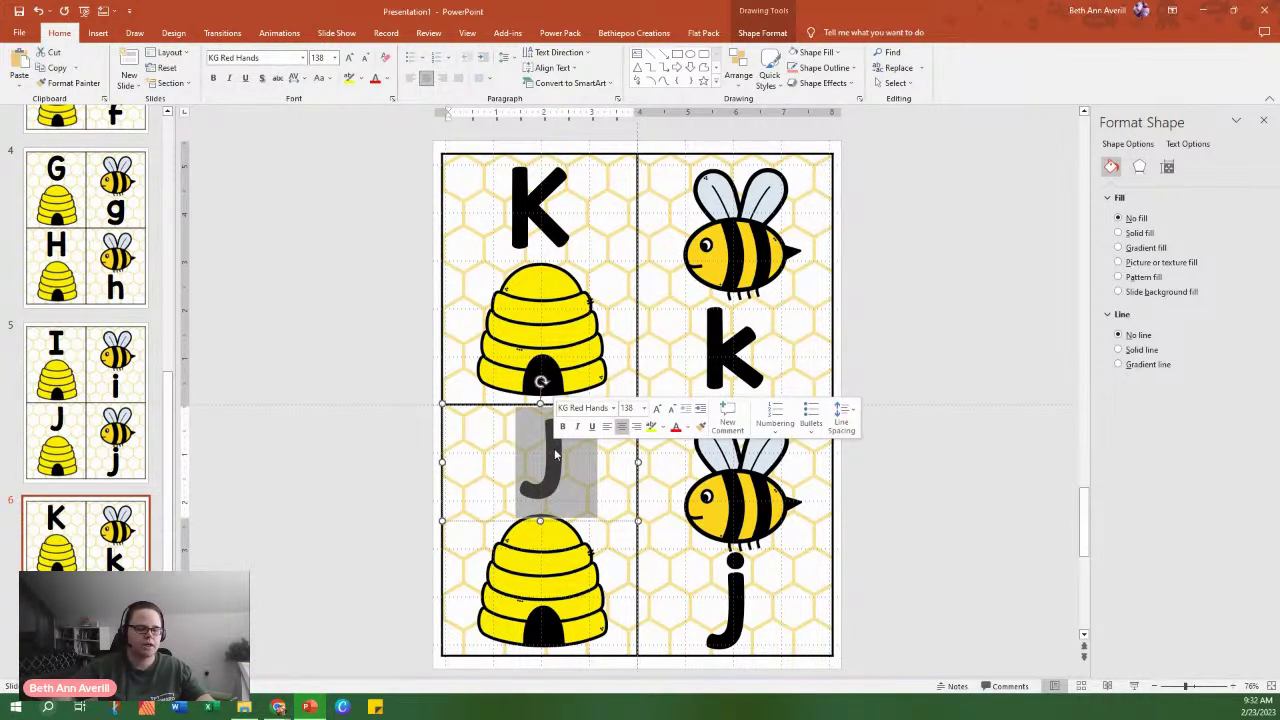
pyautogui.write('L')
pyautogui.doubleClick(729, 583)
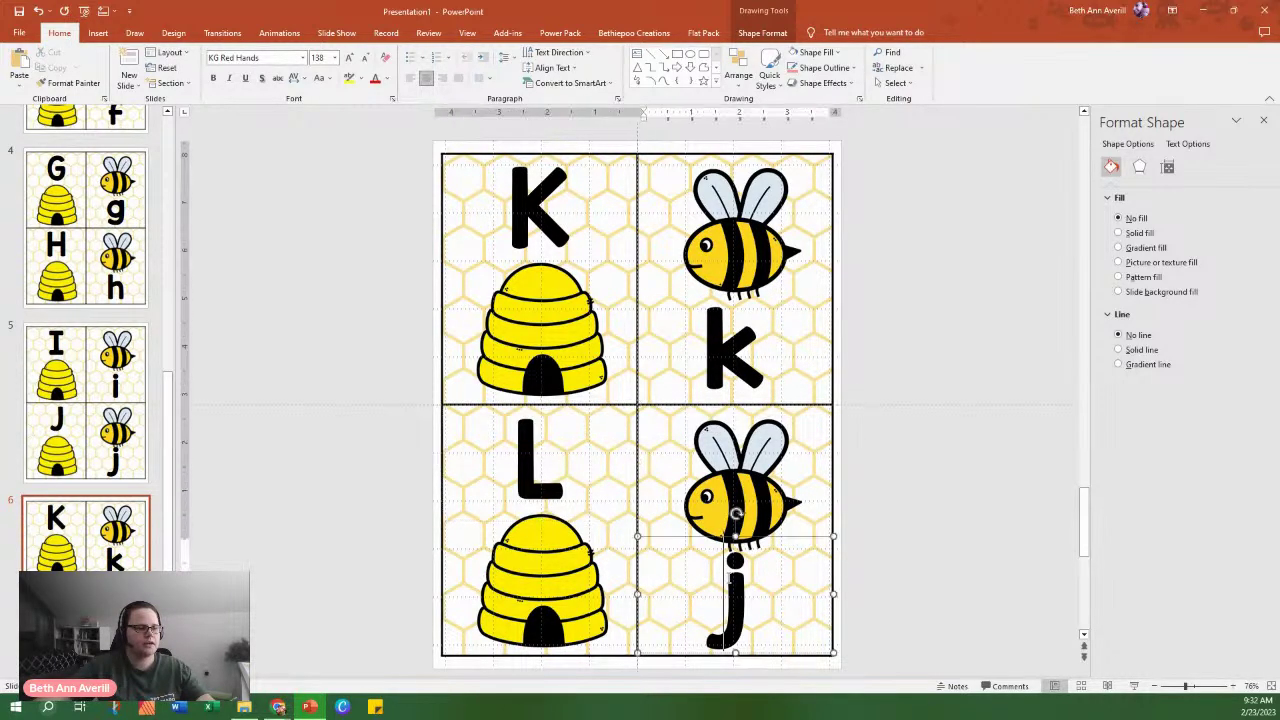
pyautogui.write('l')
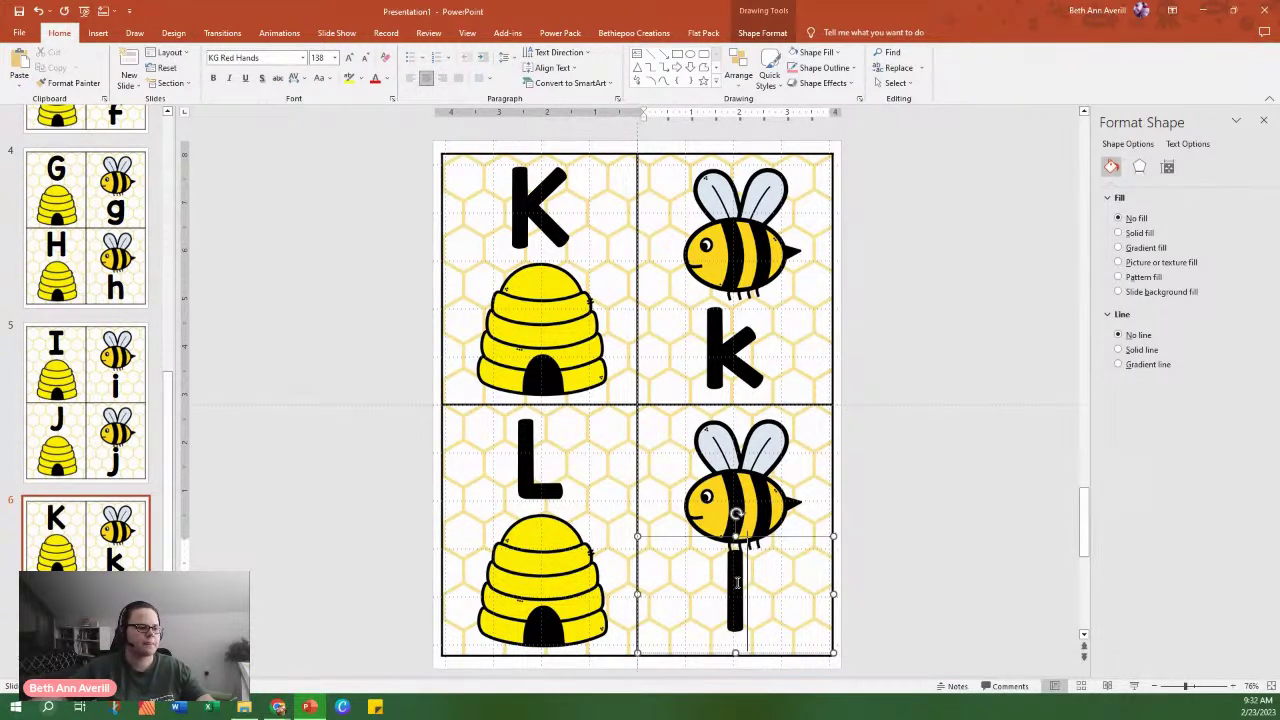
pyautogui.click(760, 540)
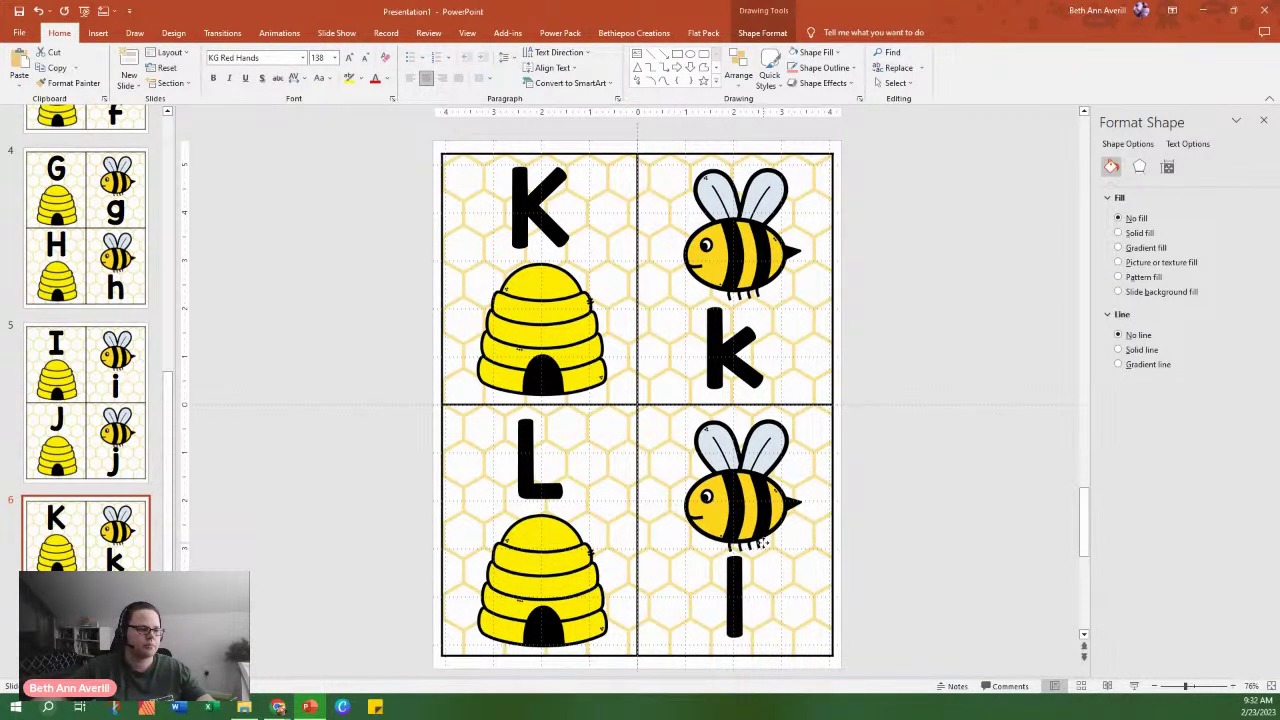
# Nudge the lowercase l slightly down below its bee, and duplicate the K and L slide.
pyautogui.click(766, 548)
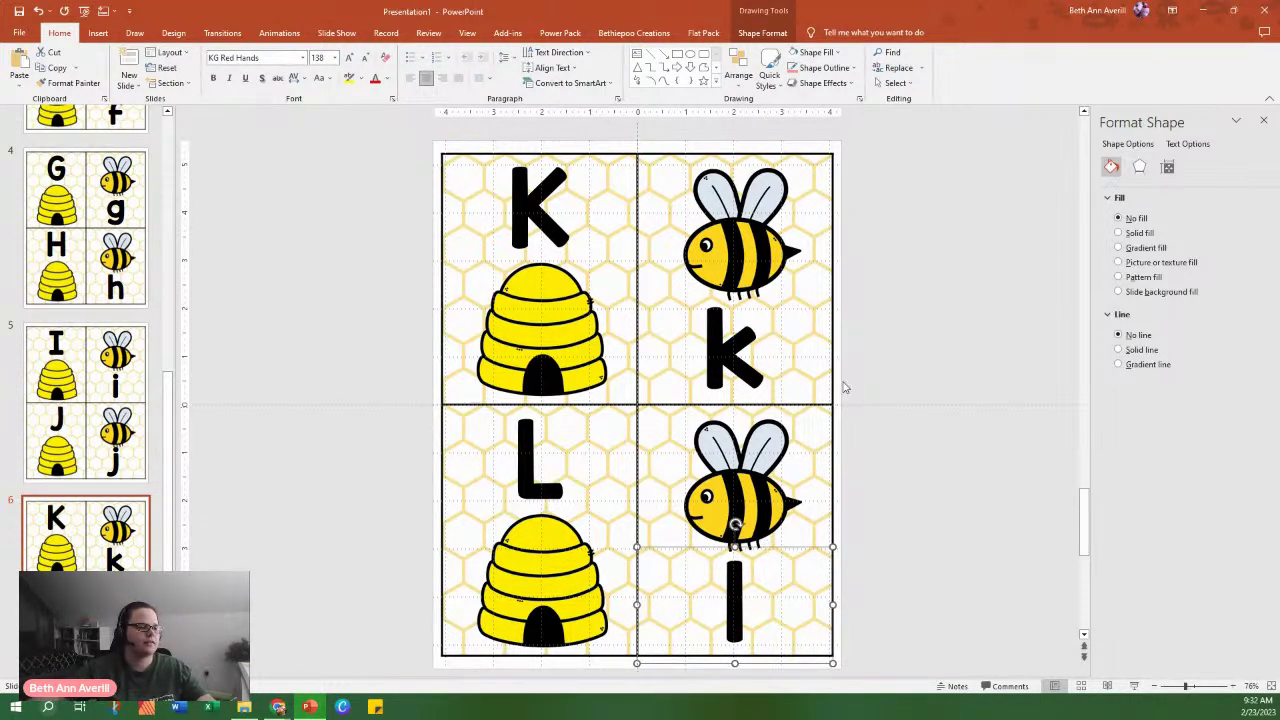
pyautogui.rightClick(112, 542)
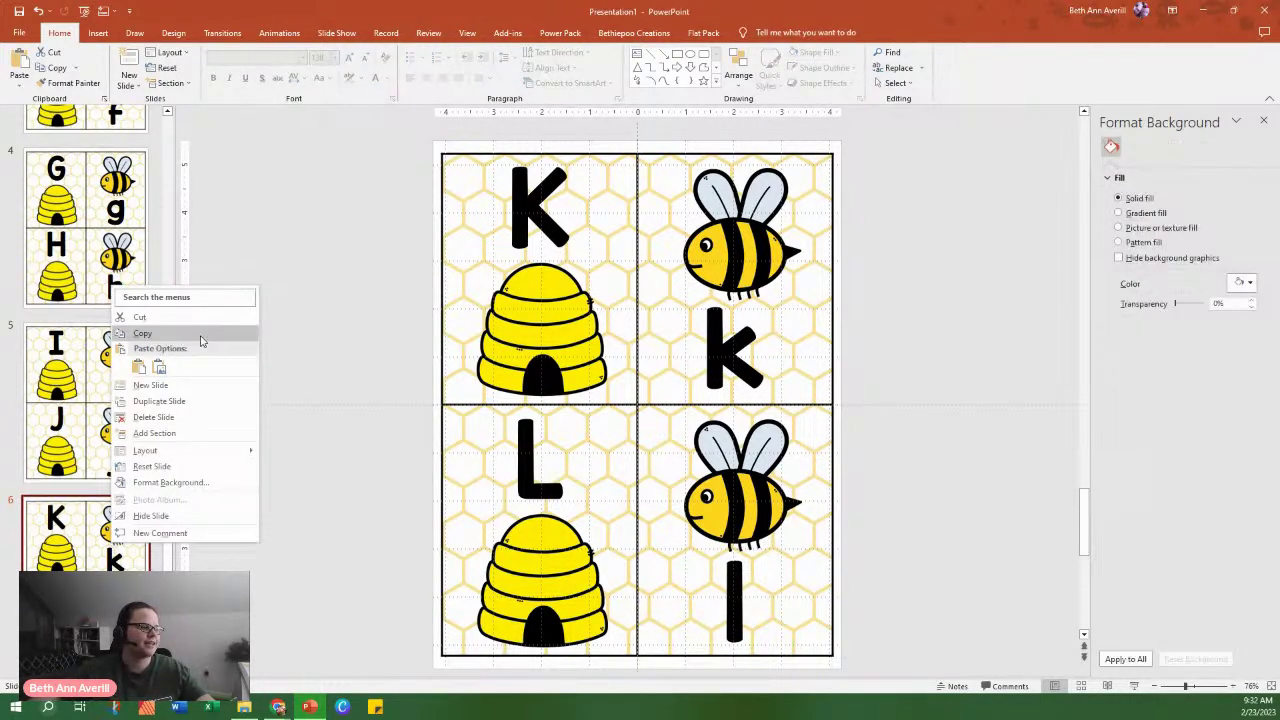
pyautogui.click(160, 401)
# On the duplicated slide, replace K and k with M and m, and L and l with N and n.
pyautogui.doubleClick(558, 195)
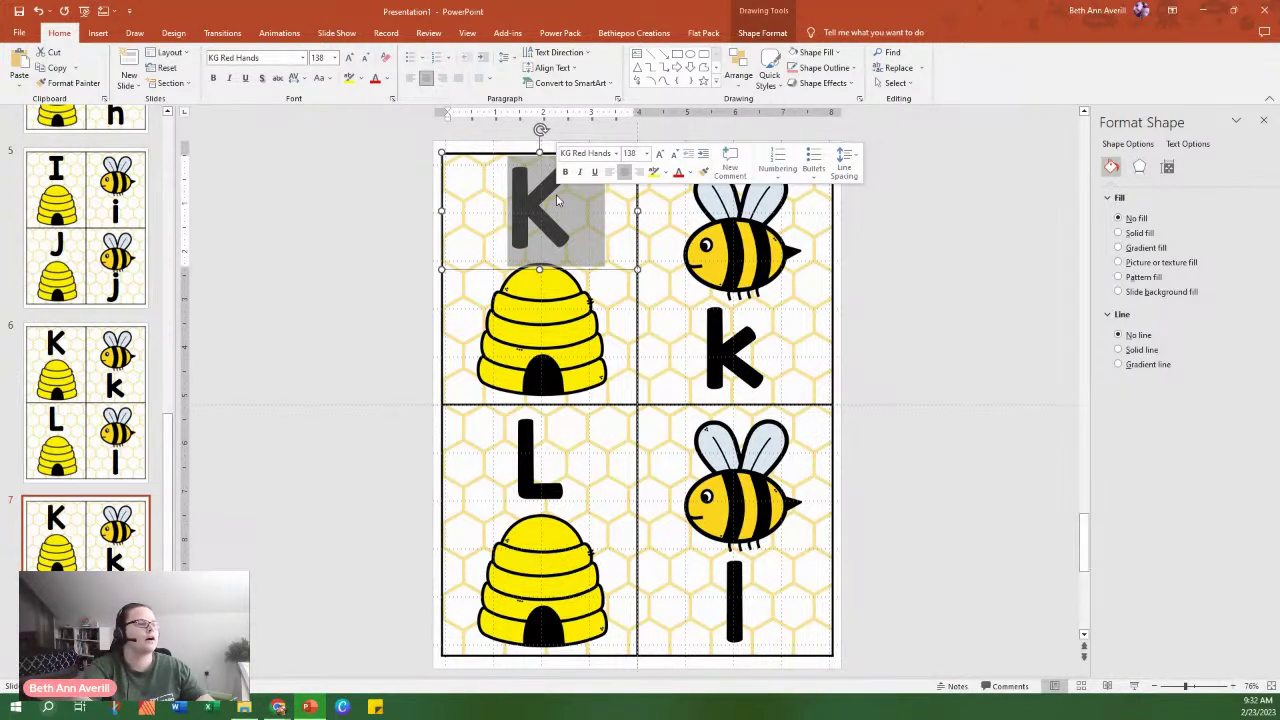
pyautogui.write('M')
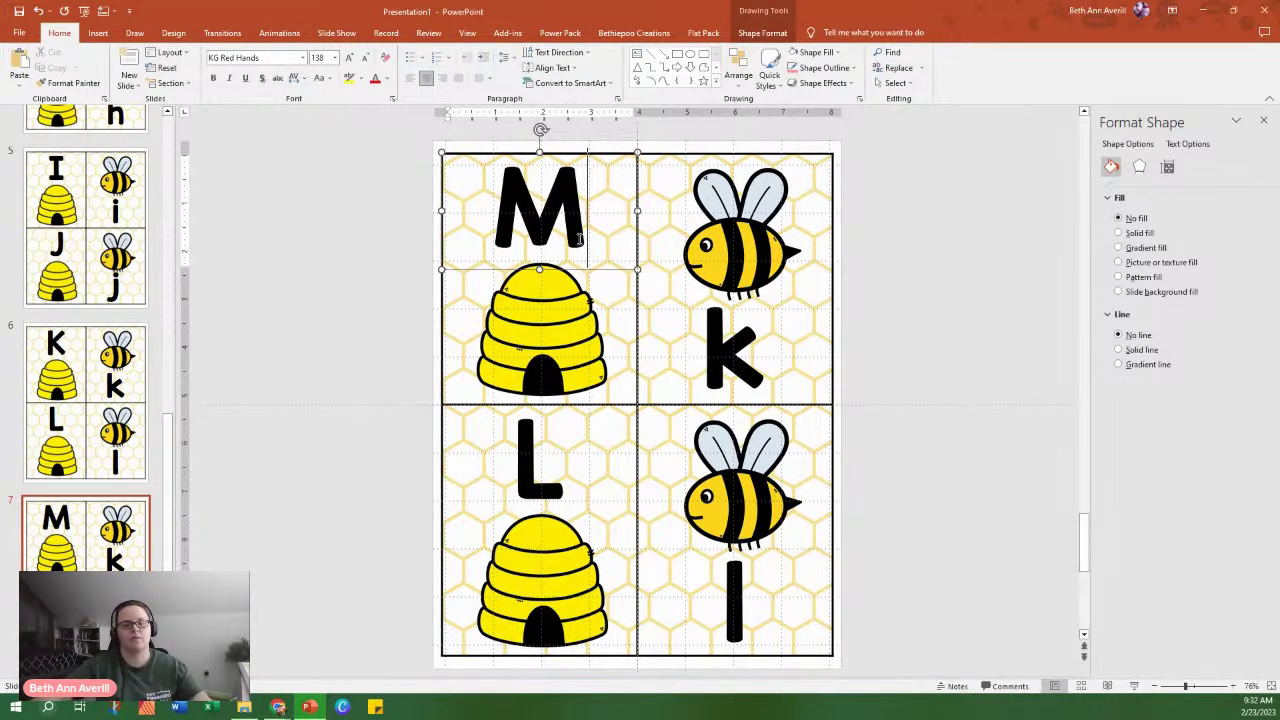
pyautogui.doubleClick(725, 342)
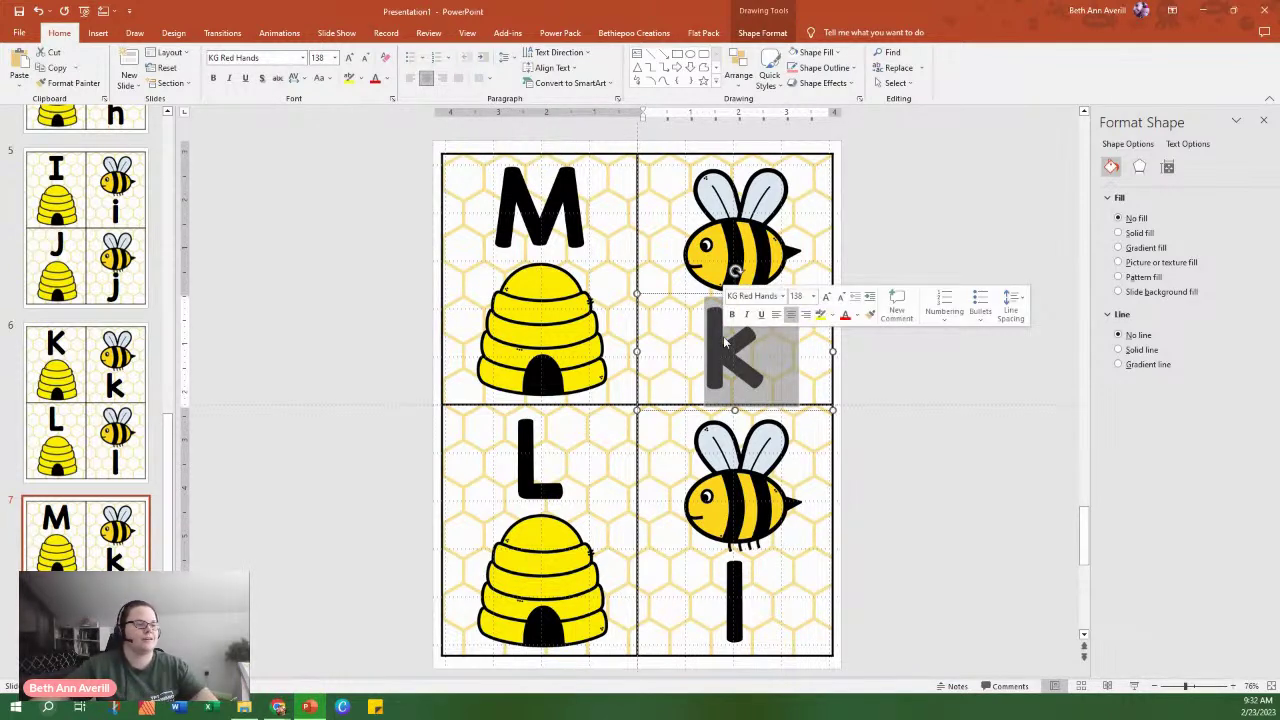
pyautogui.write('m')
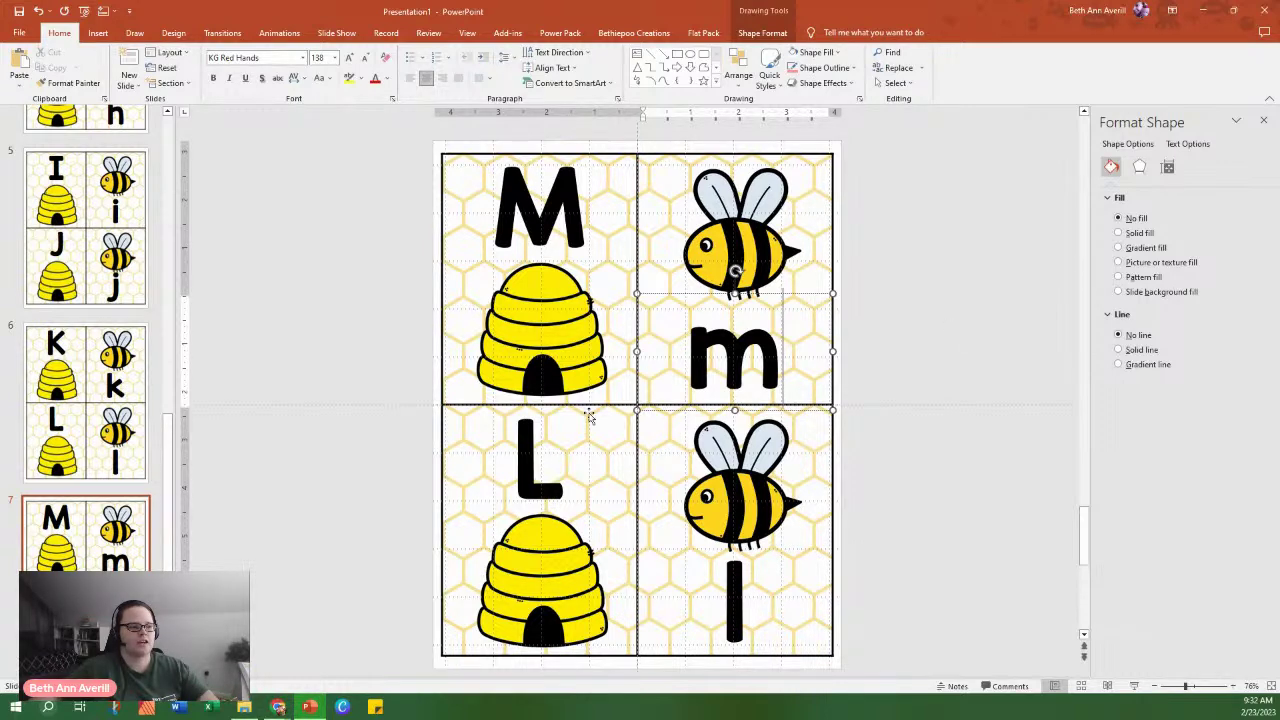
pyautogui.doubleClick(537, 470)
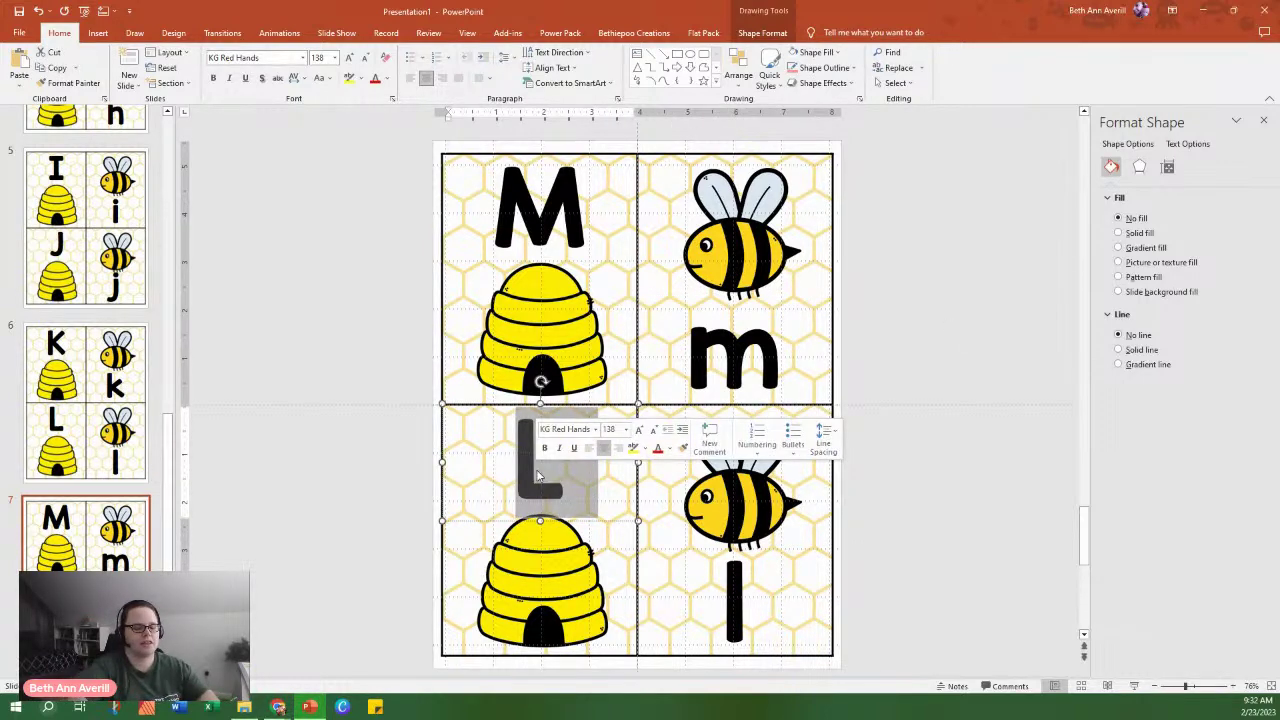
pyautogui.write('N')
pyautogui.doubleClick(745, 597)
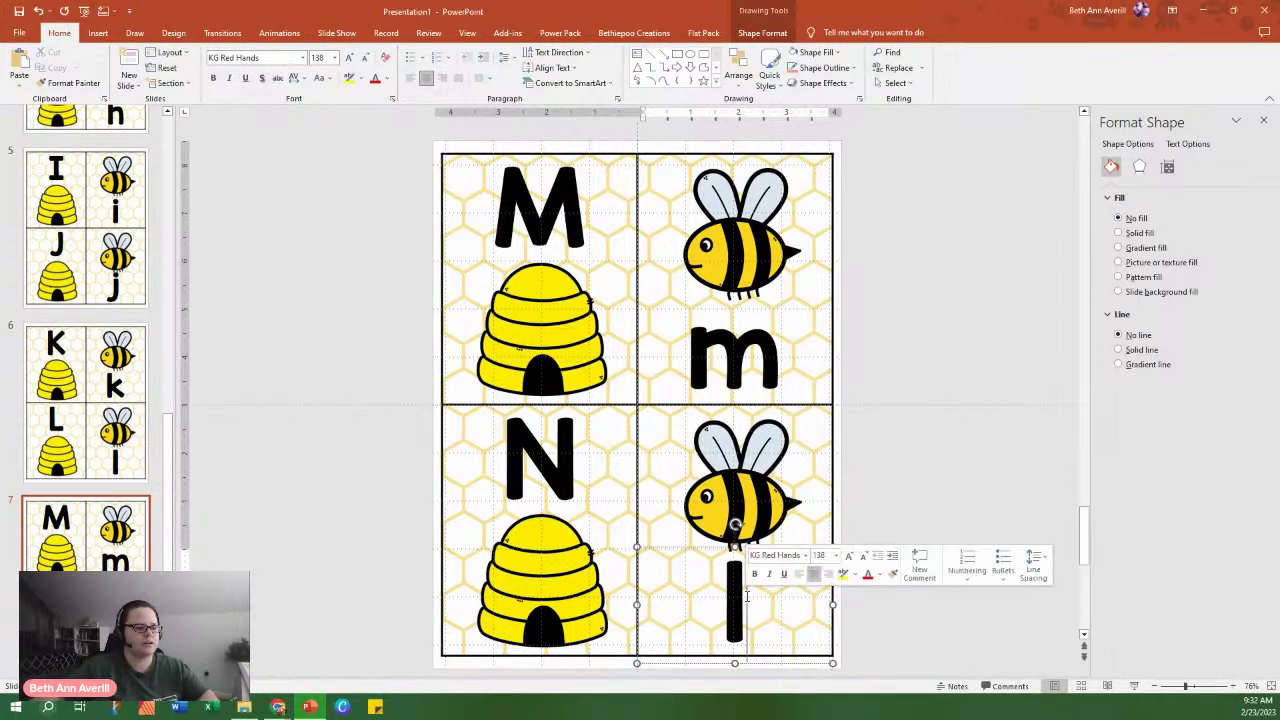
pyautogui.write('n')
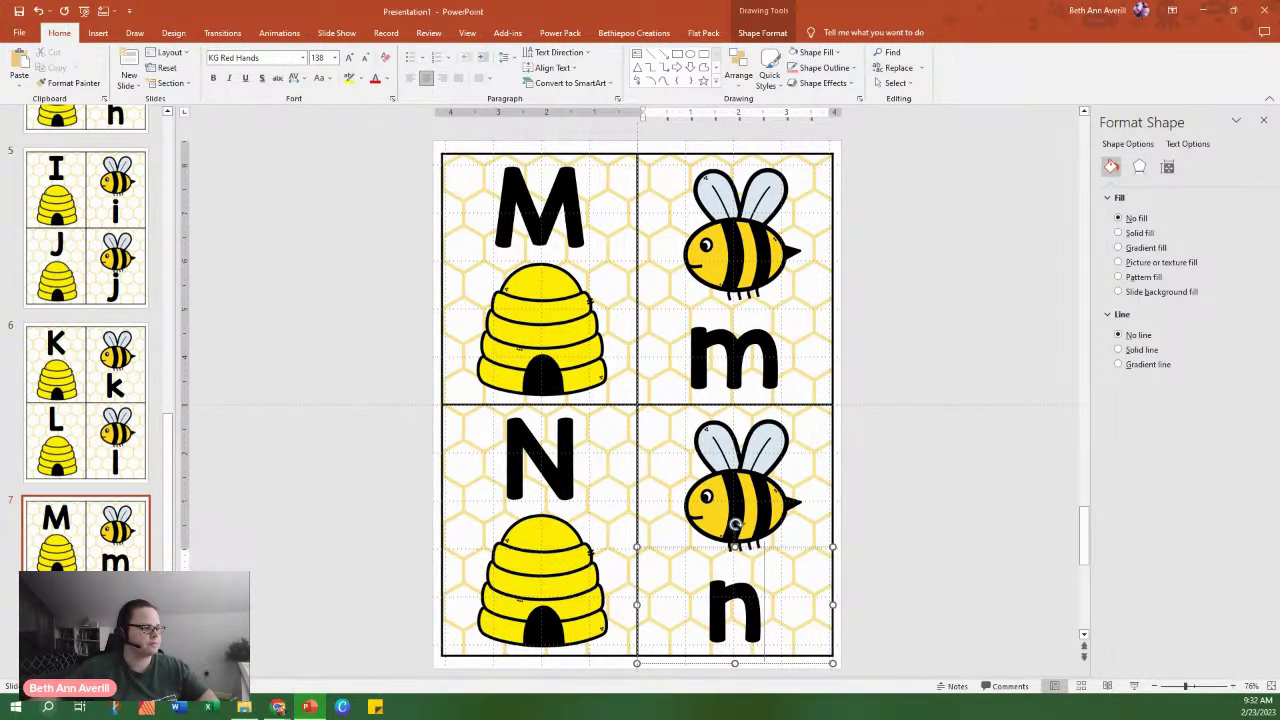
# Duplicate the M and N slide and change the copy's upper card letters to O and o.
pyautogui.rightClick(146, 598)
pyautogui.click(222, 461)
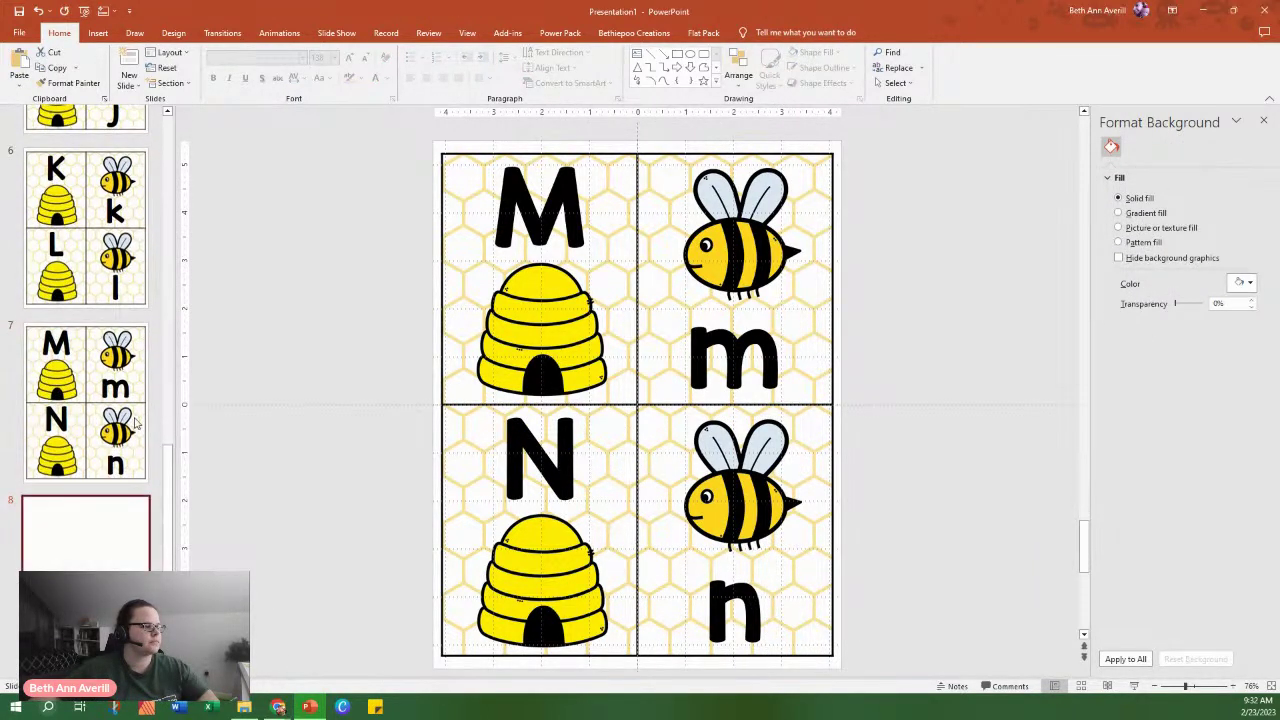
pyautogui.doubleClick(540, 234)
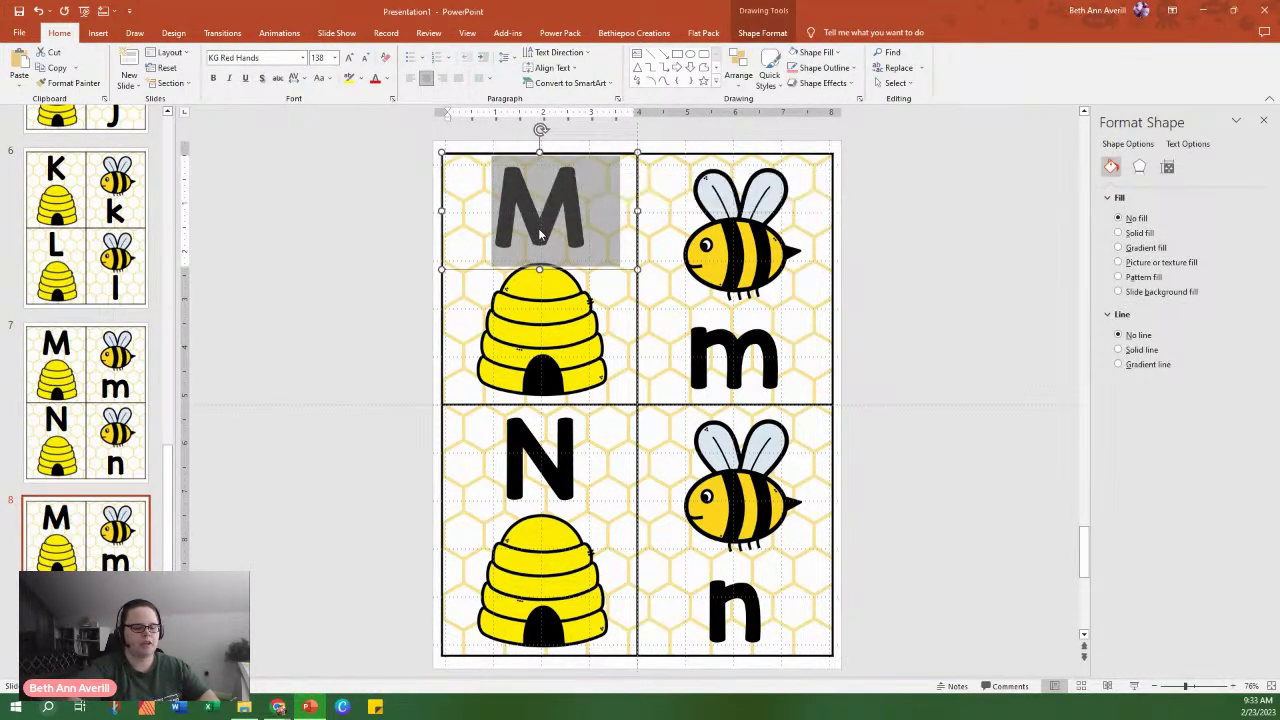
pyautogui.write('O')
pyautogui.click(716, 354)
pyautogui.doubleClick(716, 354)
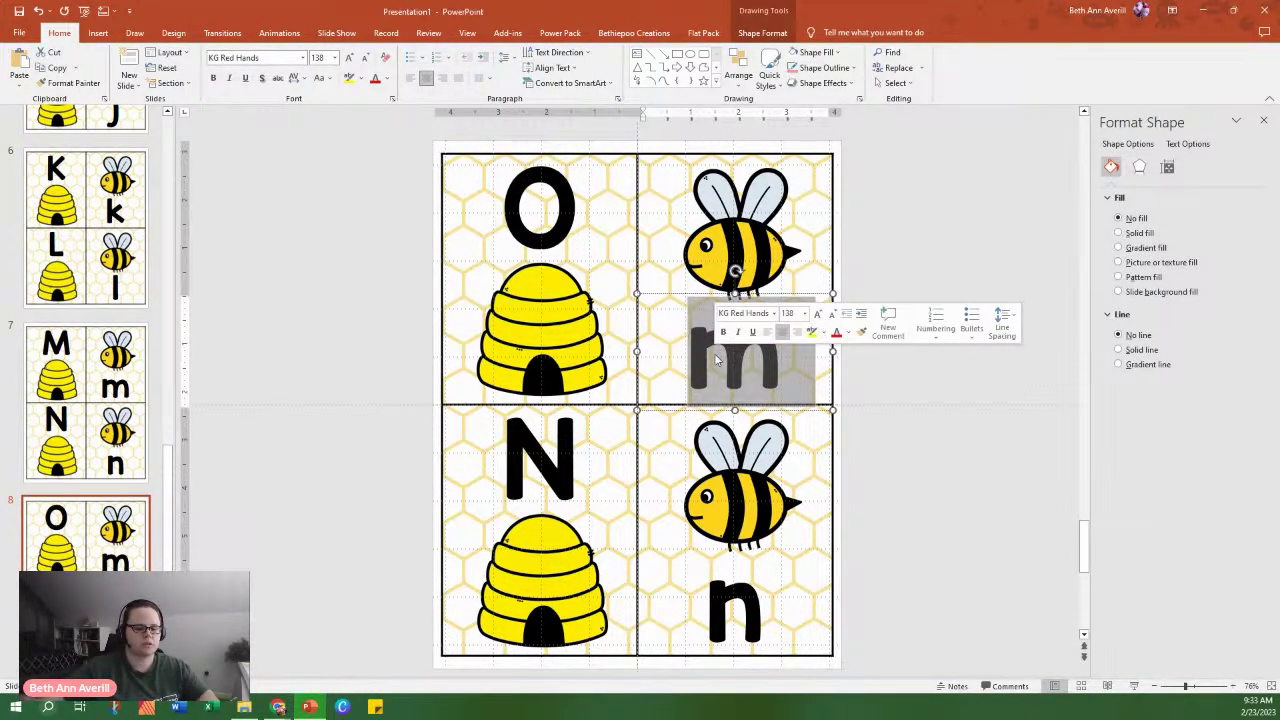
pyautogui.write('o')
# Change the lower card letters to P and p, and raise the lowercase p inside the card's border.
pyautogui.doubleClick(556, 458)
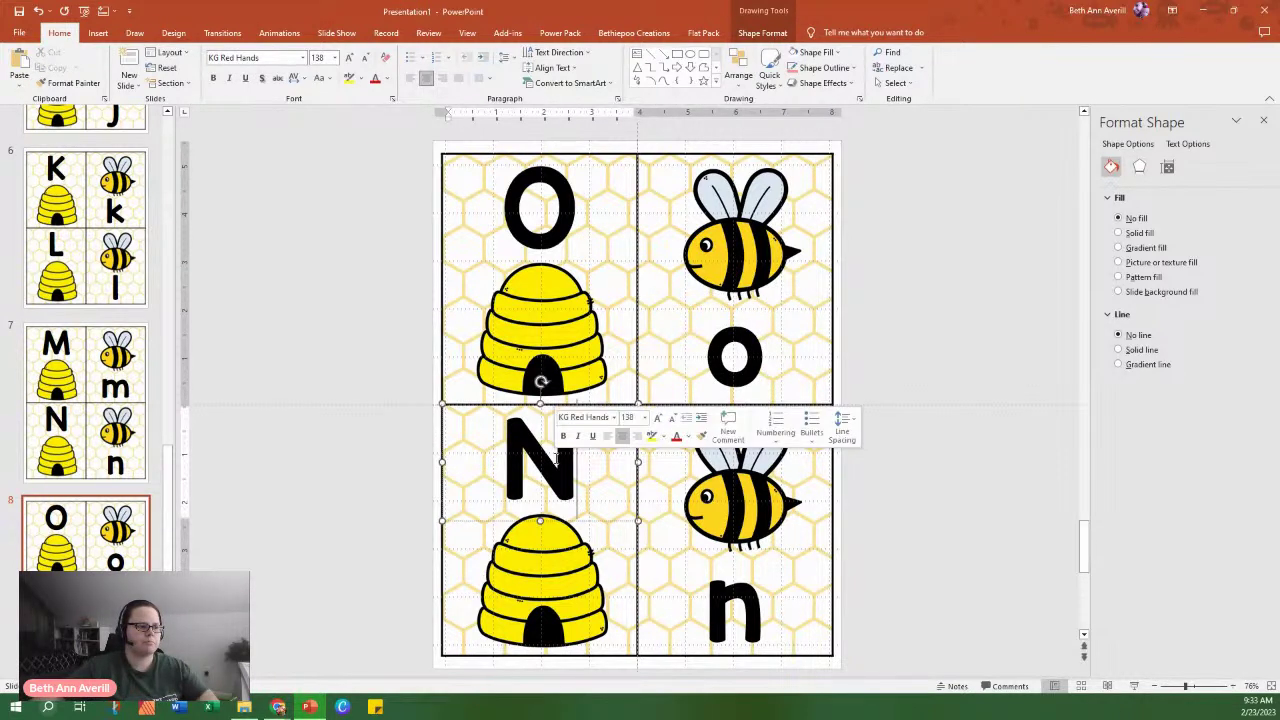
pyautogui.write('P')
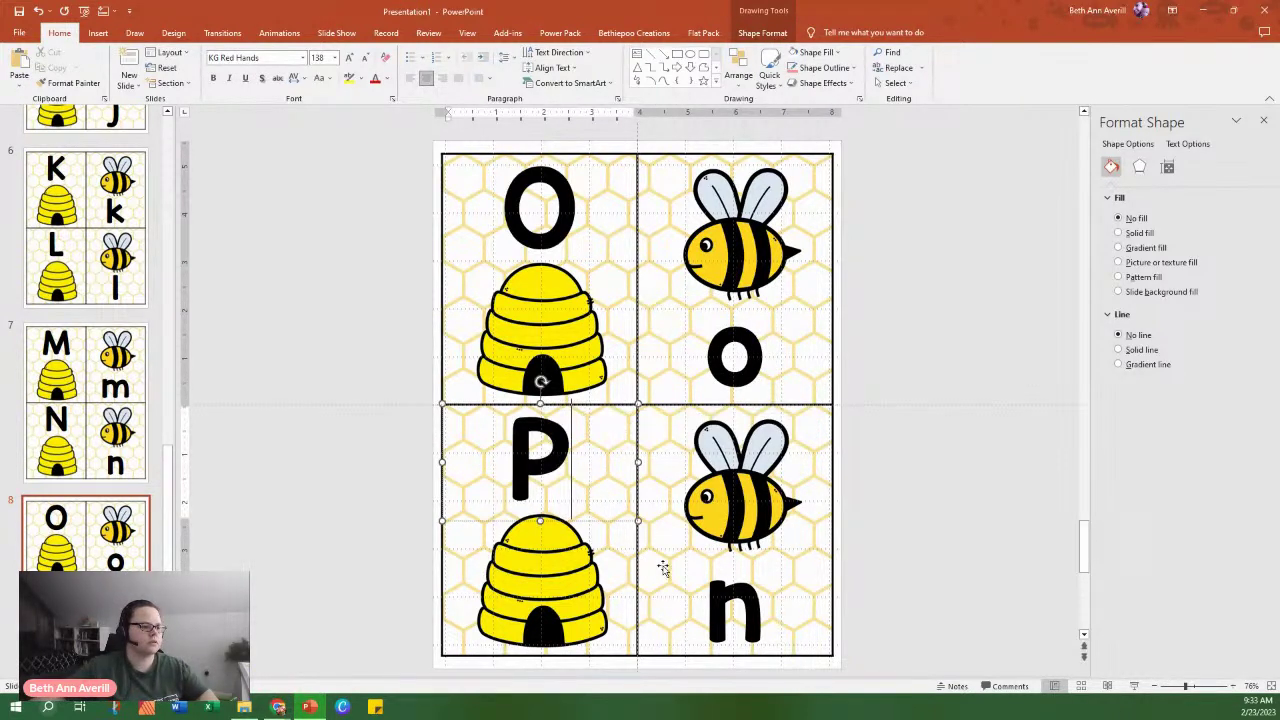
pyautogui.doubleClick(735, 600)
pyautogui.write('p')
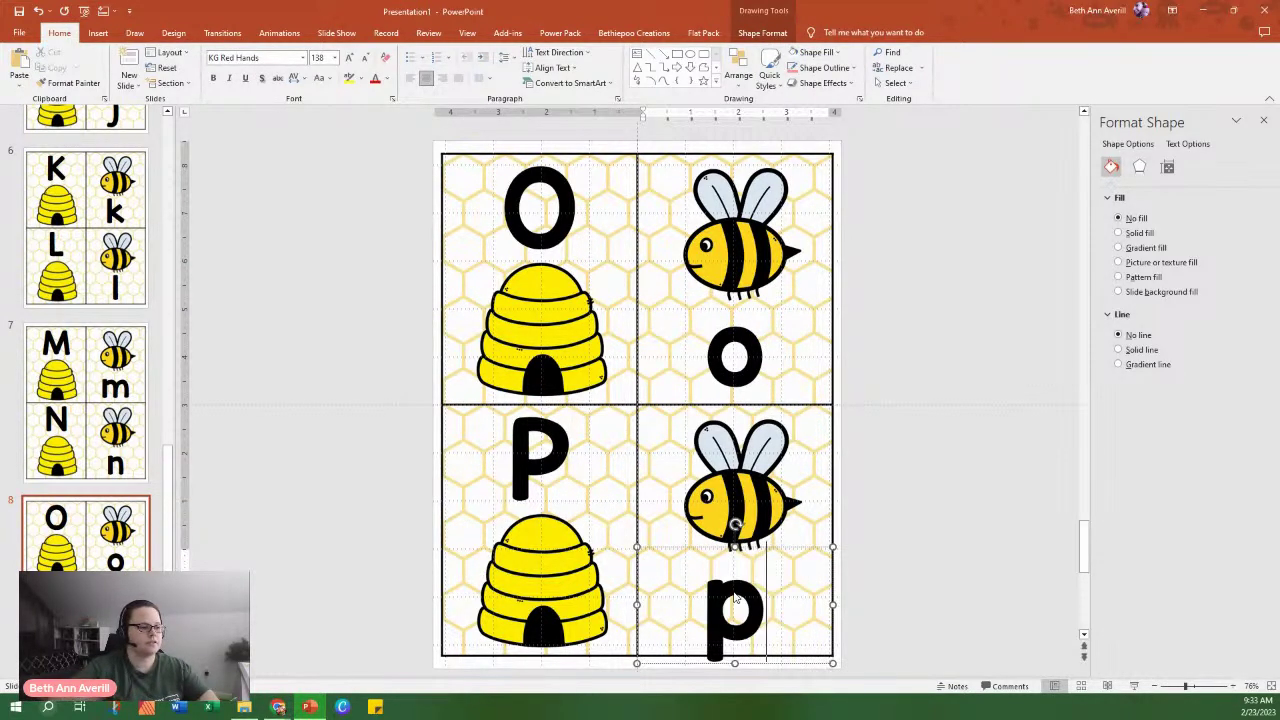
pyautogui.moveTo(758, 664); pyautogui.dragTo(758, 655)
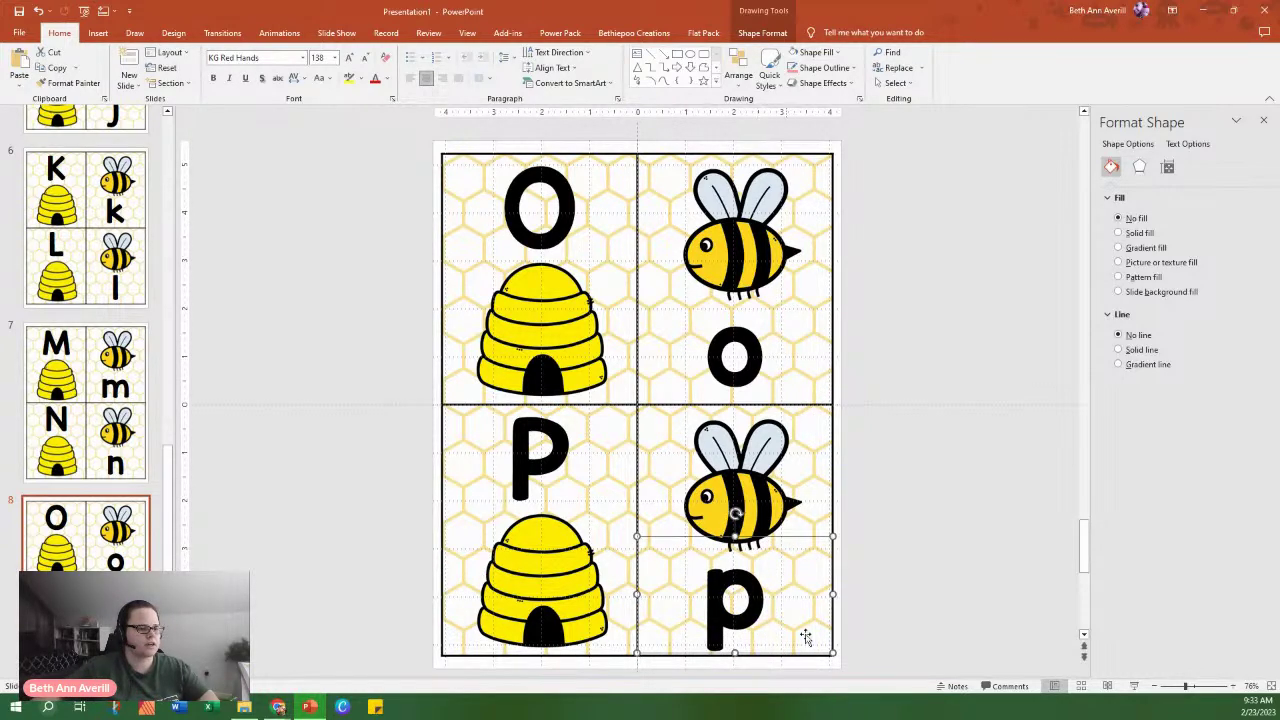
# Duplicate the O and P slide and give the copy's upper cards Q and q, with the q raised above the dividing line.
pyautogui.rightClick(117, 562)
pyautogui.click(240, 412)
pyautogui.doubleClick(577, 195)
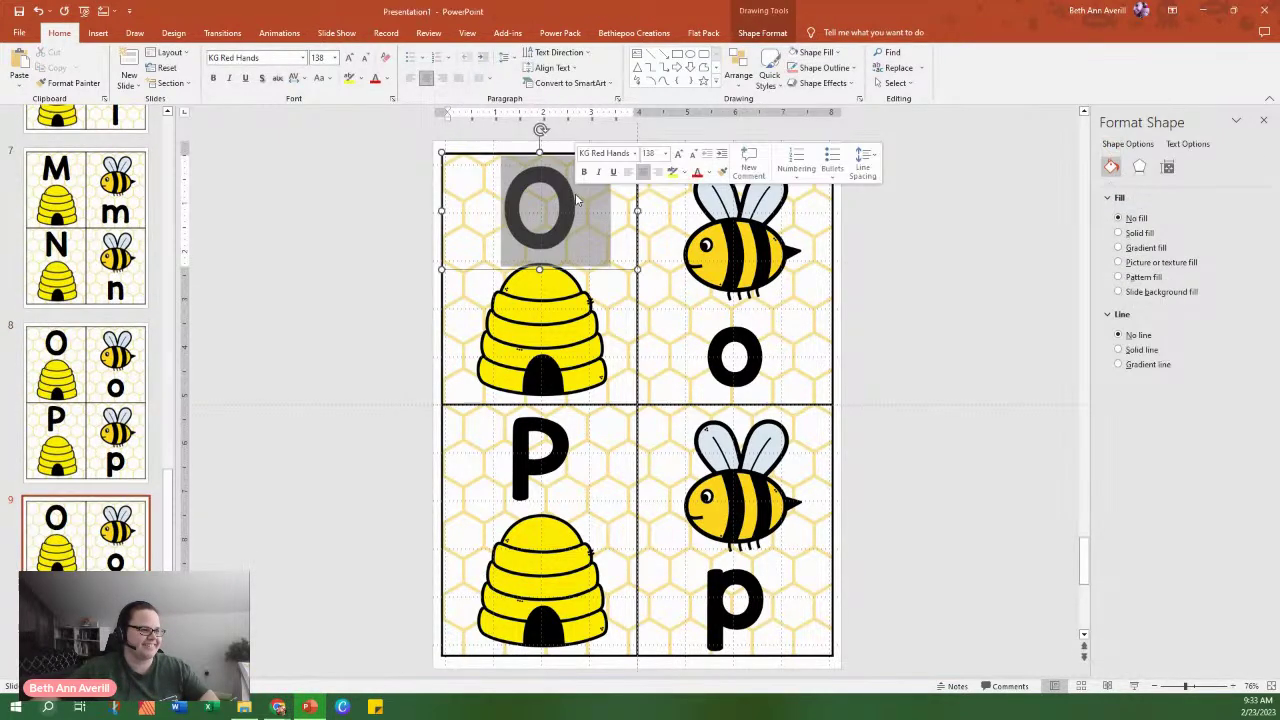
pyautogui.write('Q')
pyautogui.doubleClick(757, 405)
pyautogui.write('q')
pyautogui.moveTo(757, 413); pyautogui.dragTo(758, 403)
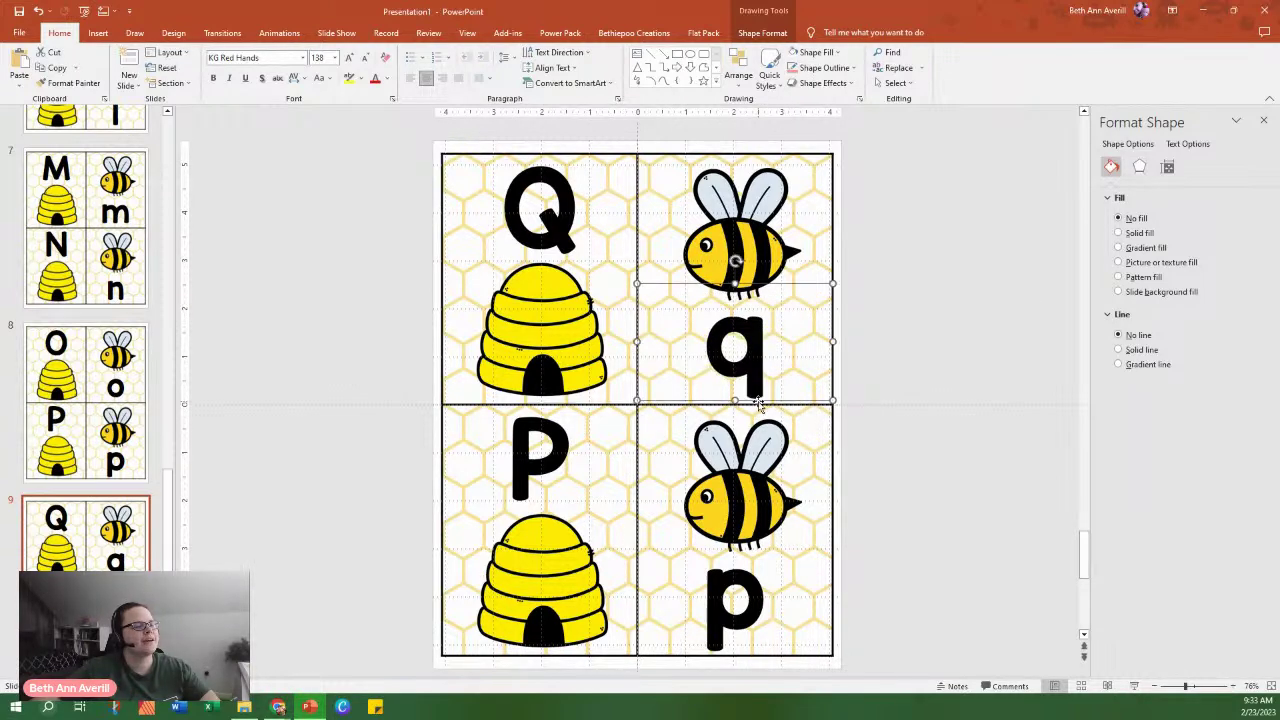
# Change the lower card letters to R and r, and nudge the lowercase r slightly down from its bee.
pyautogui.doubleClick(540, 455)
pyautogui.write('R')
pyautogui.doubleClick(737, 576)
pyautogui.write('r')
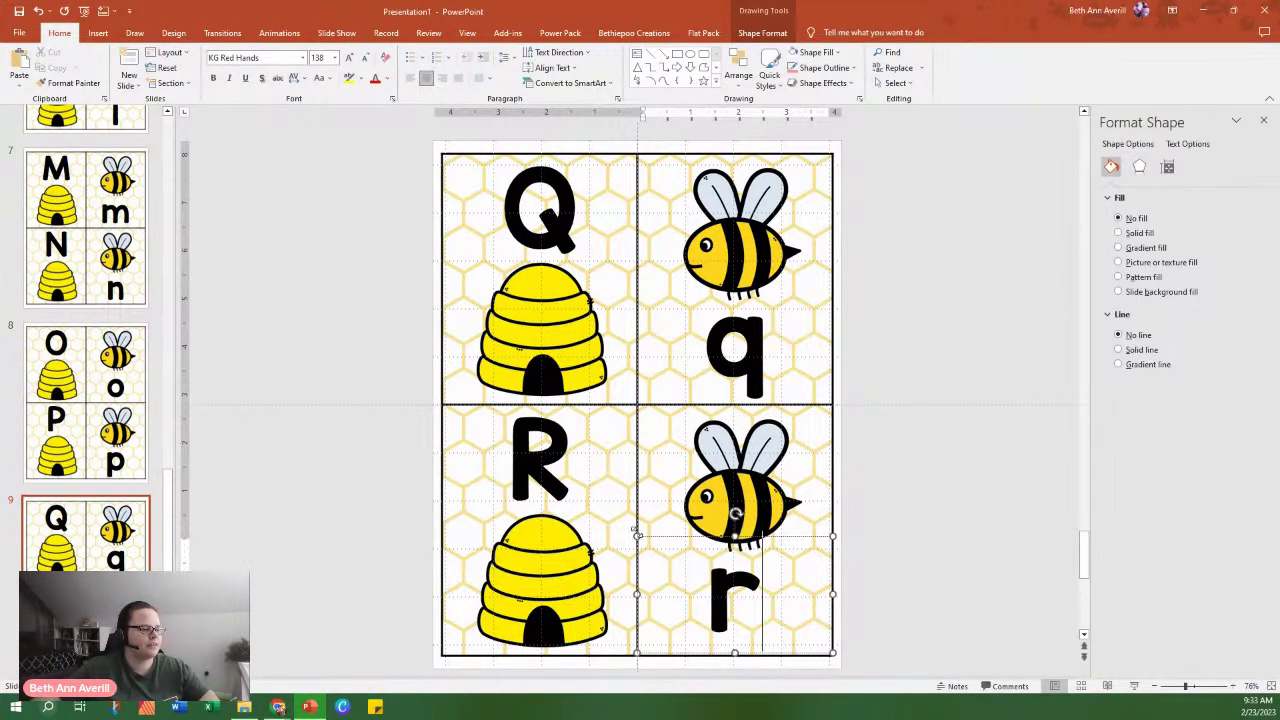
pyautogui.click(661, 536)
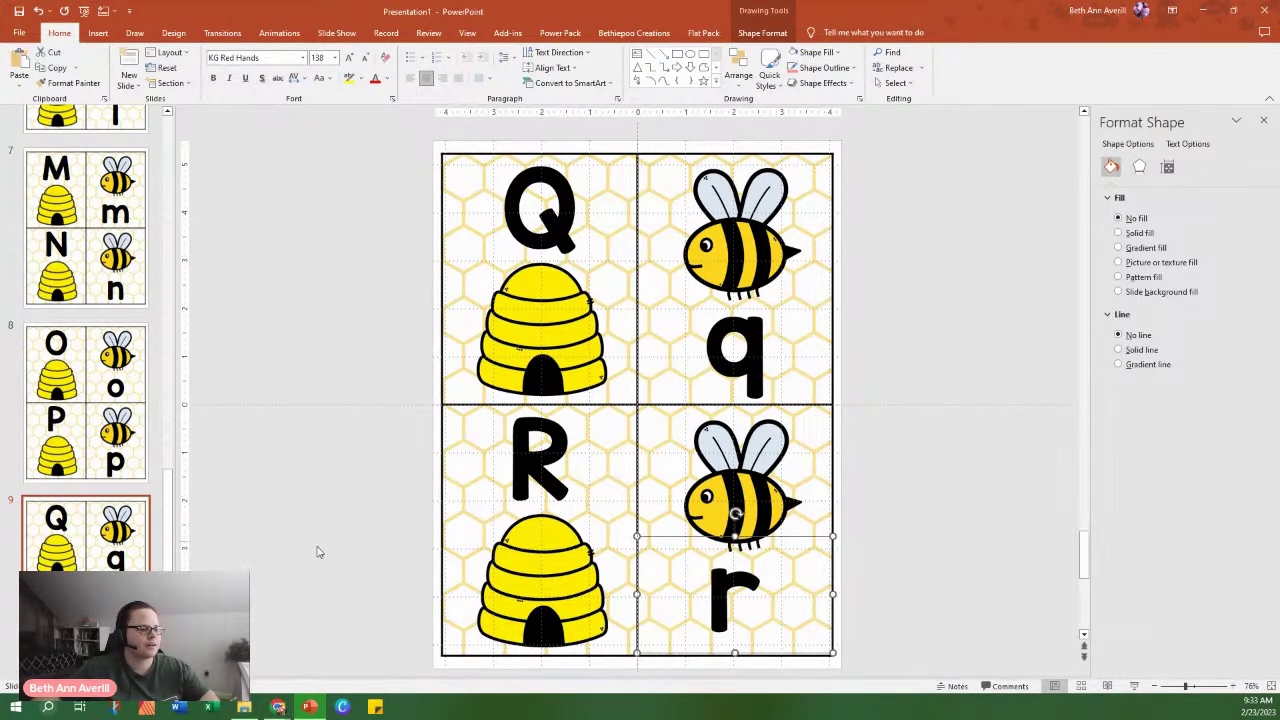
pyautogui.press('Down')
pyautogui.press('Down')
pyautogui.press('Down')
pyautogui.press('Down')
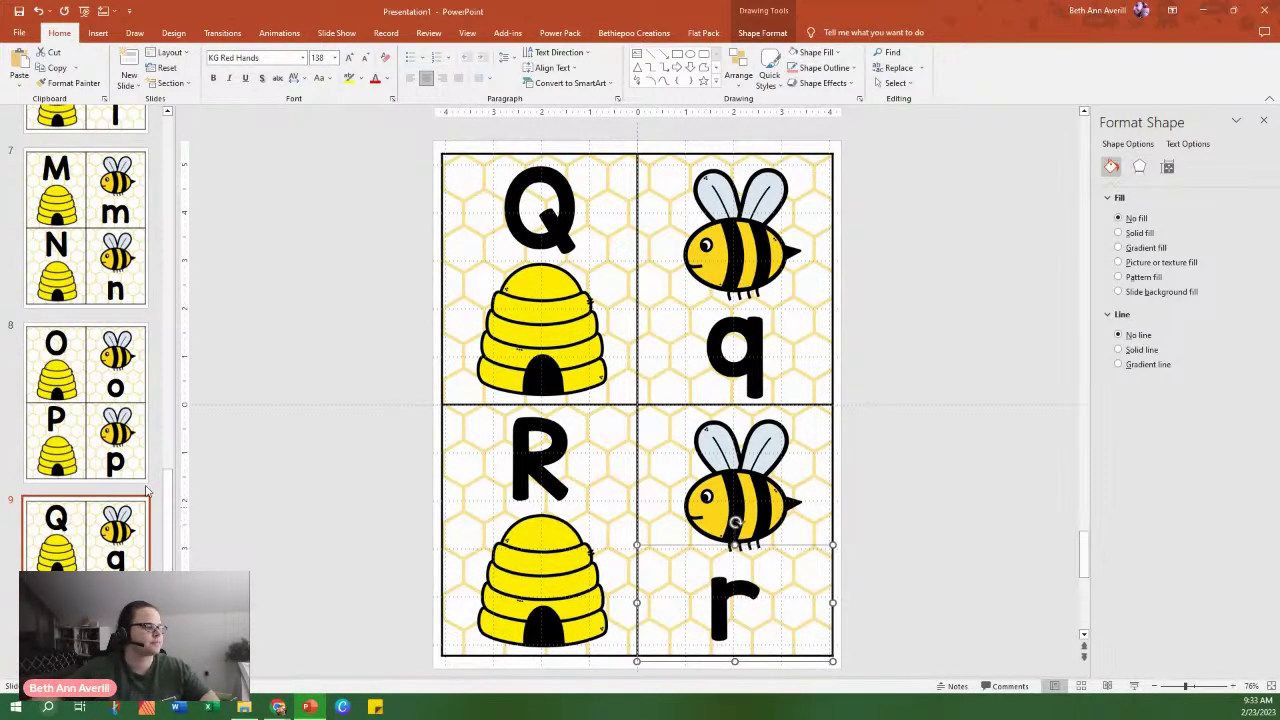
# Duplicate the Q and R slide and replace the copy's letters with S and s above, T and t below.
pyautogui.rightClick(80, 541)
pyautogui.click(173, 402)
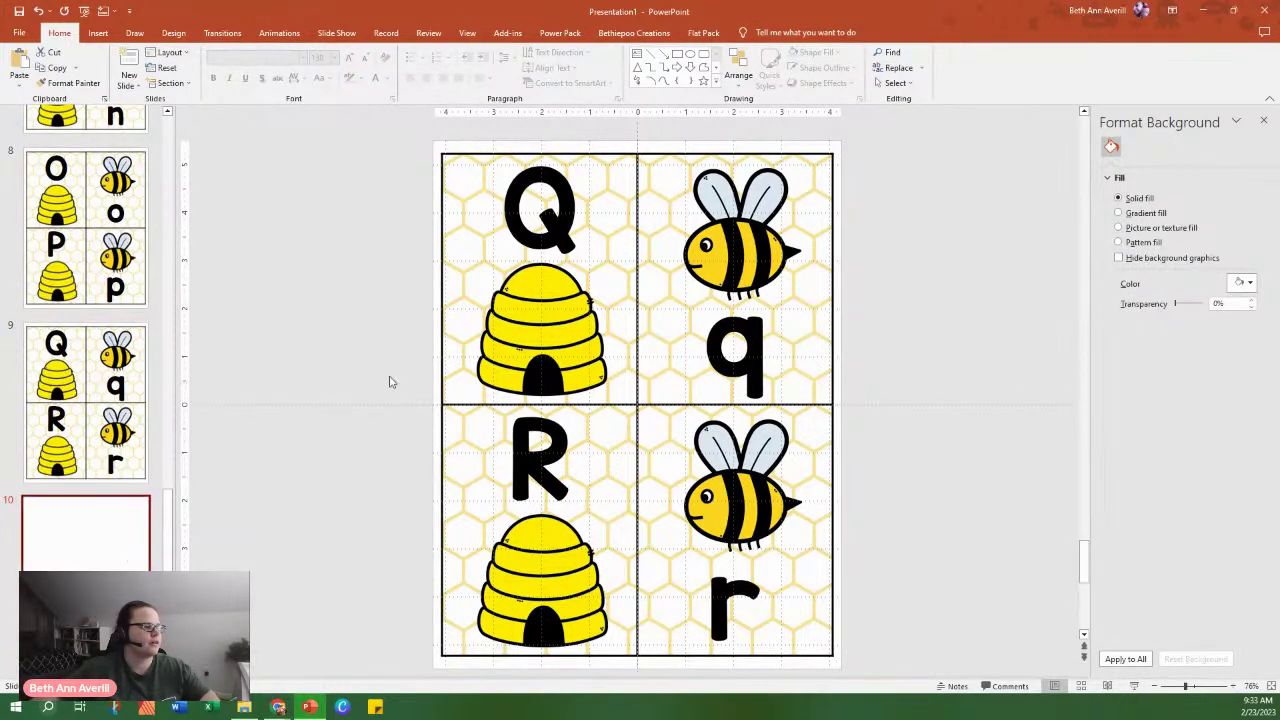
pyautogui.click(545, 225)
pyautogui.write('S')
pyautogui.doubleClick(733, 341)
pyautogui.write('s')
pyautogui.doubleClick(558, 468)
pyautogui.write('T')
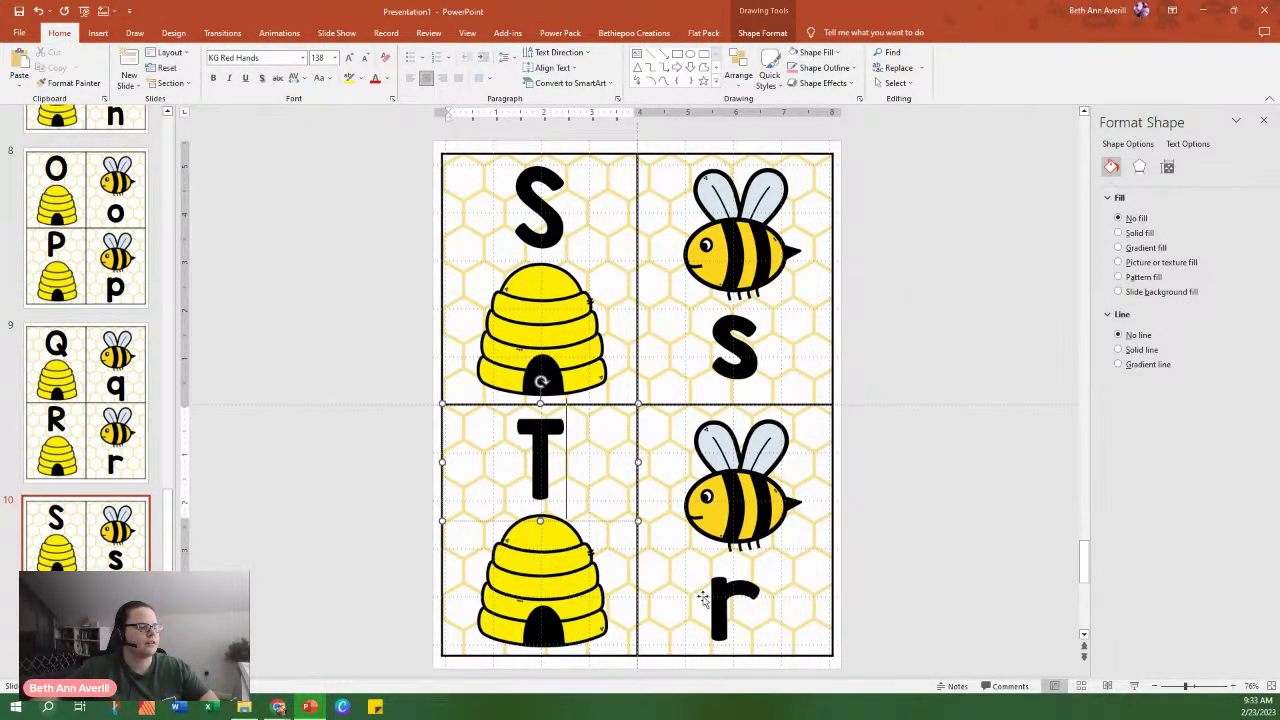
pyautogui.doubleClick(705, 602)
pyautogui.write('t')
# Duplicate the S and T slide and replace the copy's letters with U and u above, V and v below.
pyautogui.rightClick(92, 560)
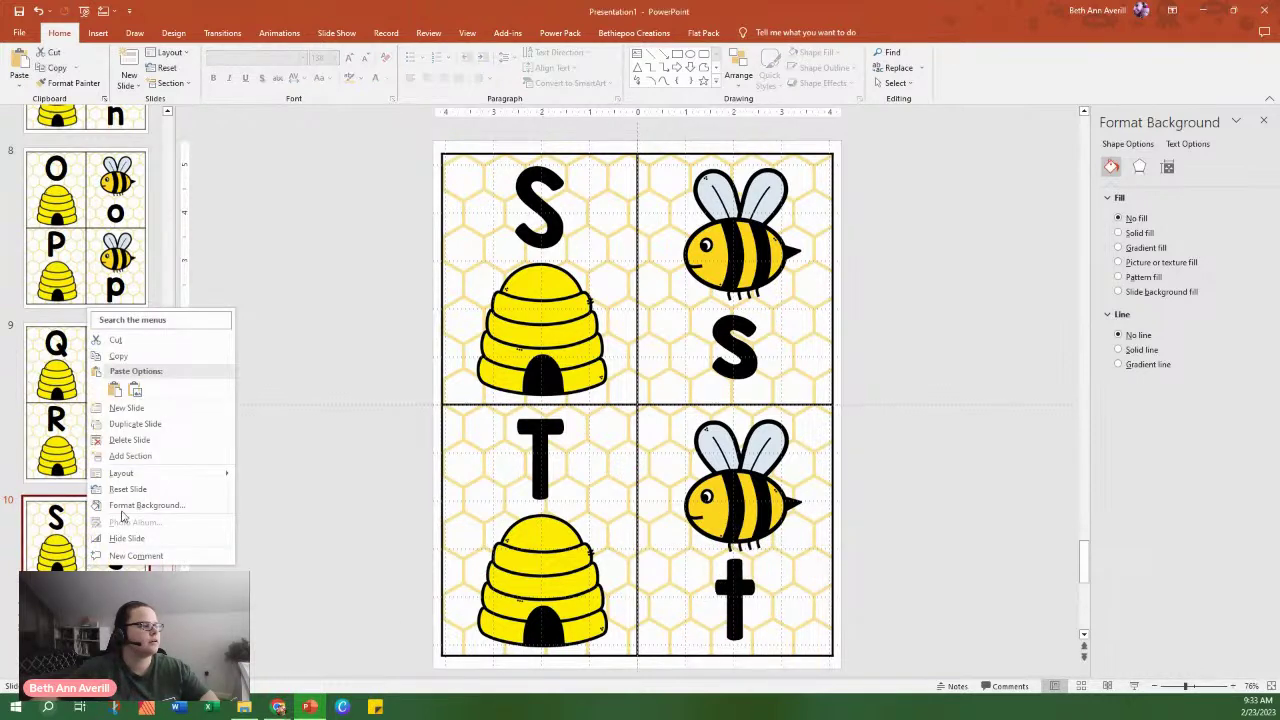
pyautogui.click(158, 425)
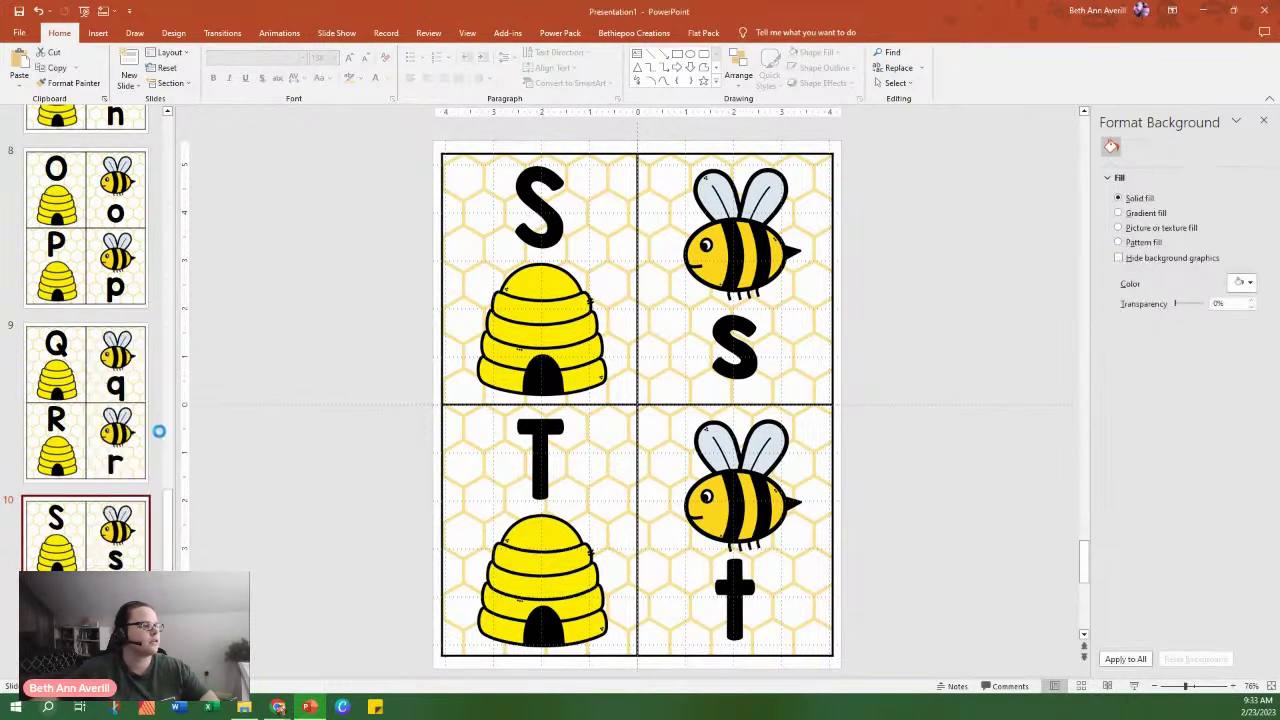
pyautogui.doubleClick(548, 208)
pyautogui.write('U')
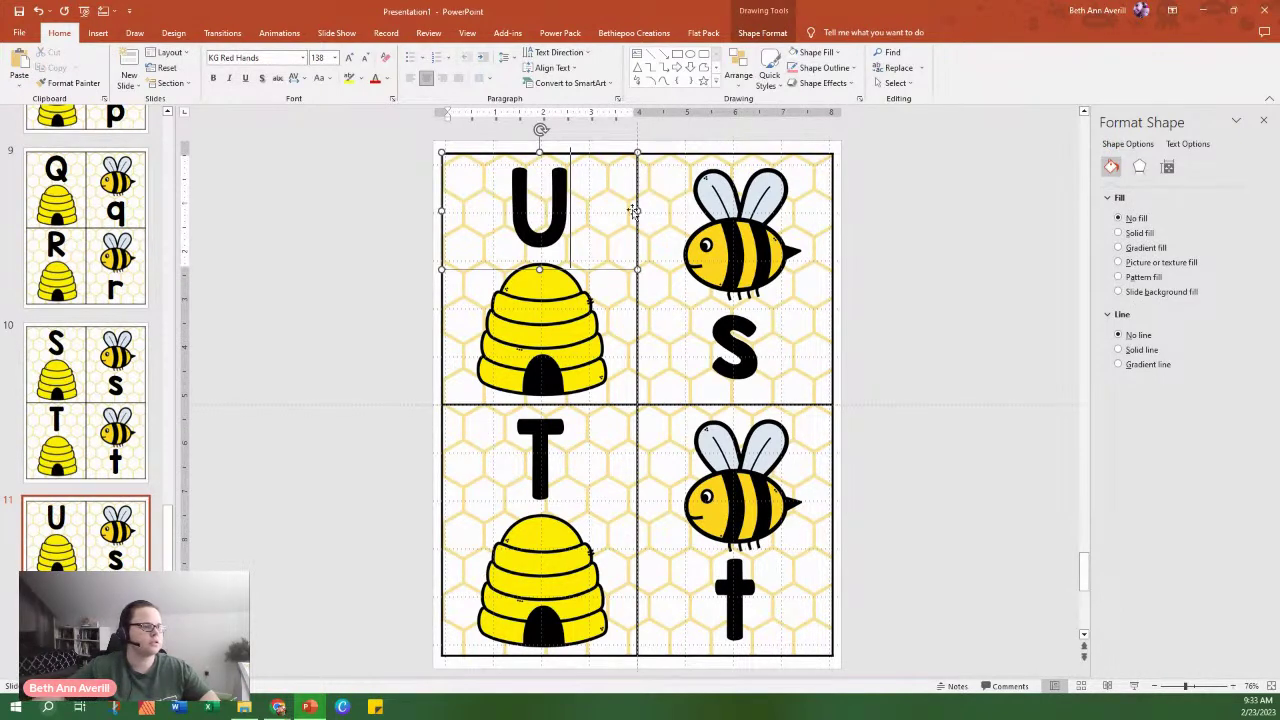
pyautogui.doubleClick(728, 330)
pyautogui.write('u')
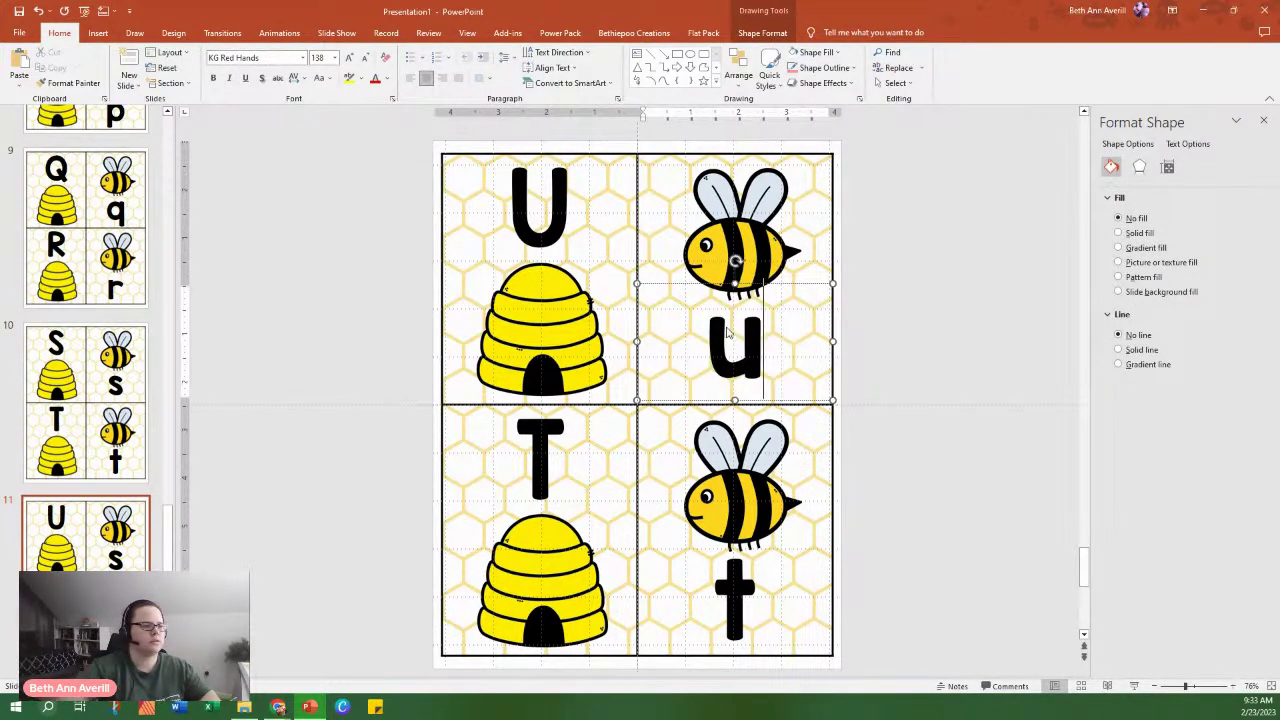
pyautogui.doubleClick(559, 450)
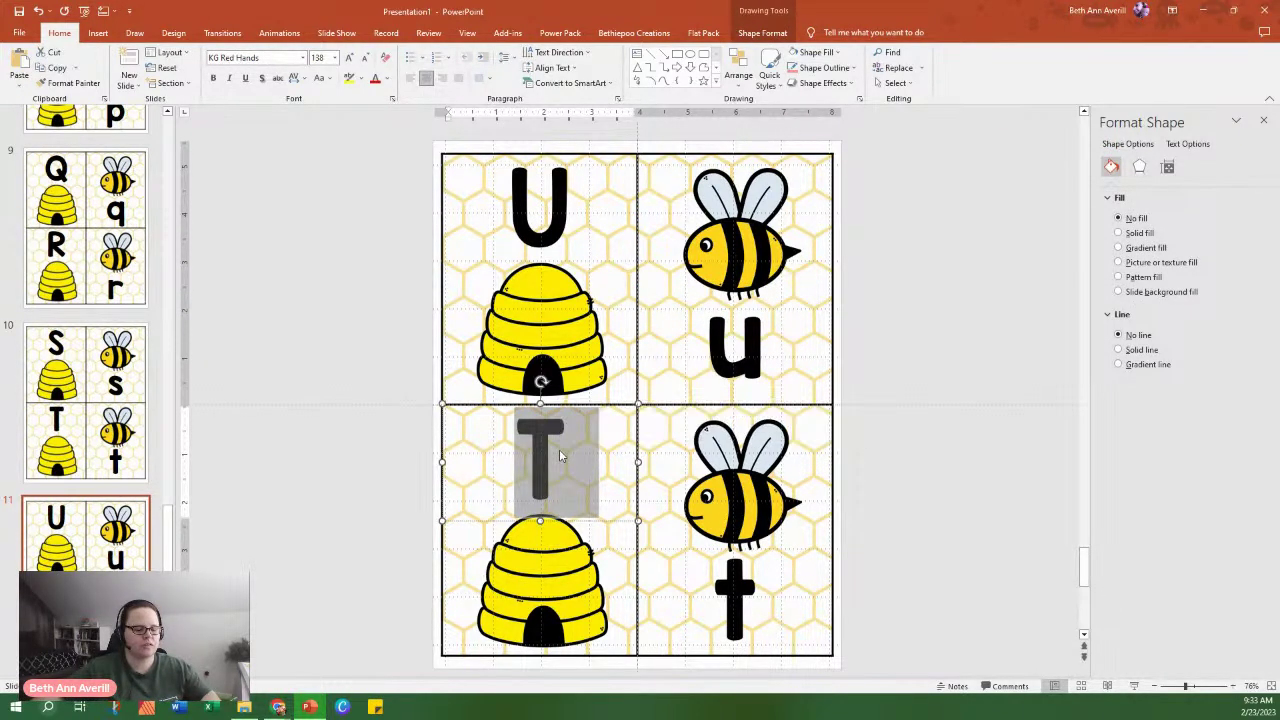
pyautogui.write('V')
pyautogui.doubleClick(745, 592)
pyautogui.write('v')
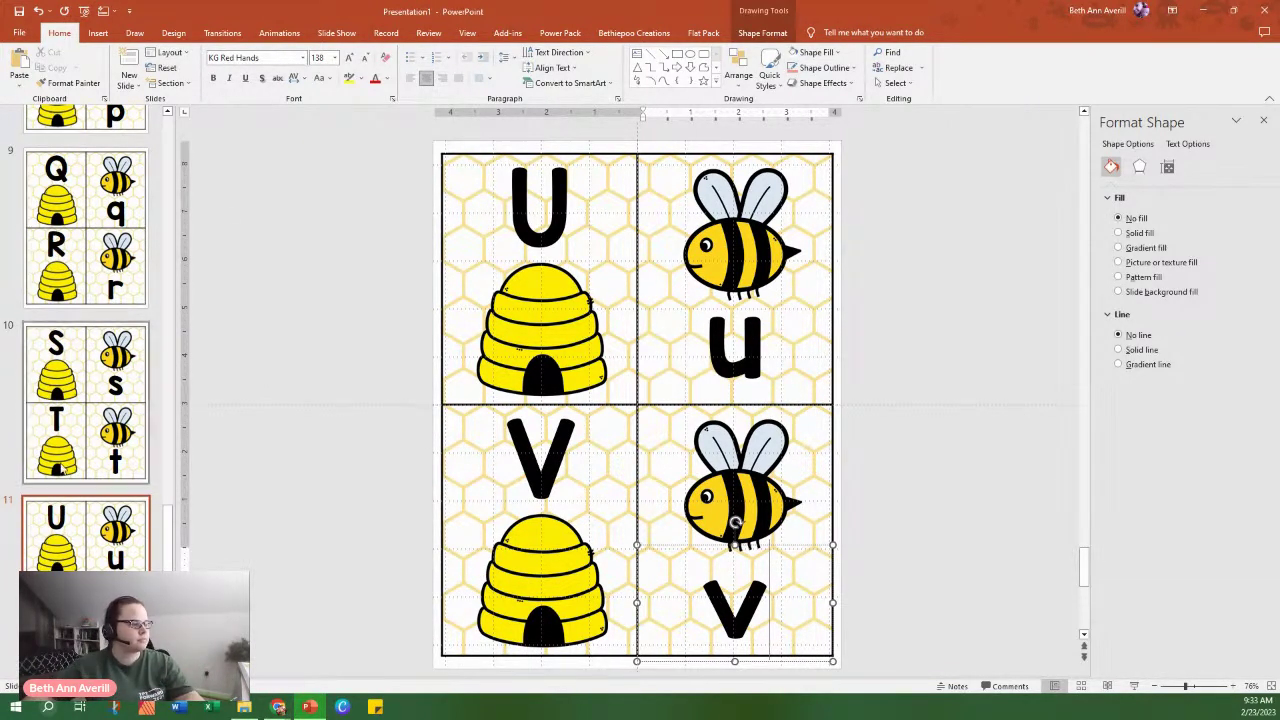
# Duplicate the U and V slide and replace the copy's letters with W and w above, X and x below.
pyautogui.rightClick(75, 540)
pyautogui.click(150, 443)
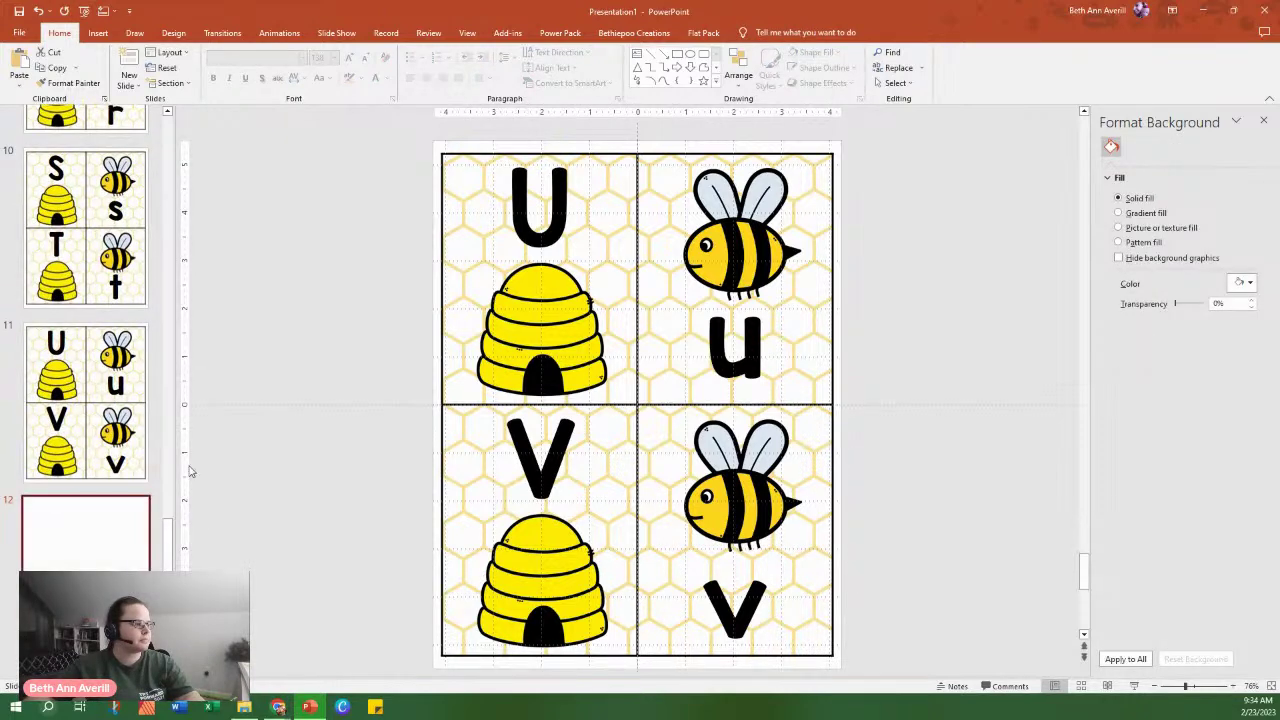
pyautogui.doubleClick(540, 205)
pyautogui.write('W')
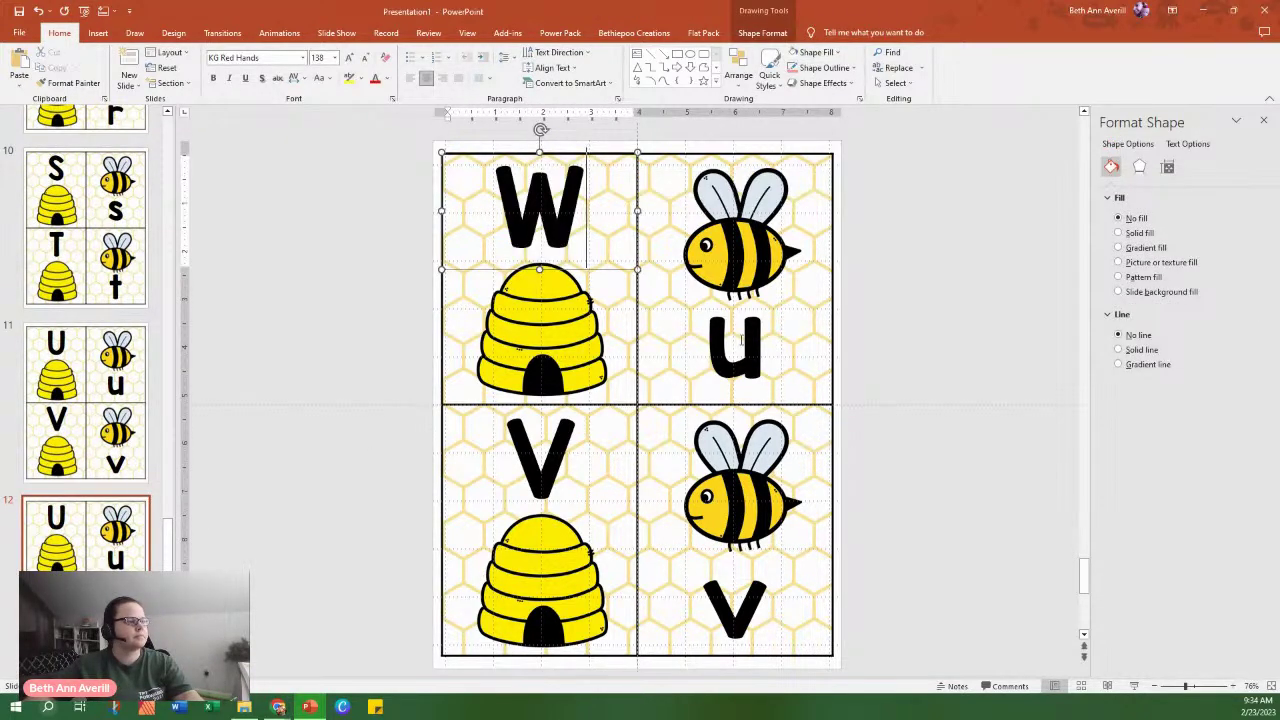
pyautogui.doubleClick(712, 330)
pyautogui.write('w')
pyautogui.doubleClick(554, 458)
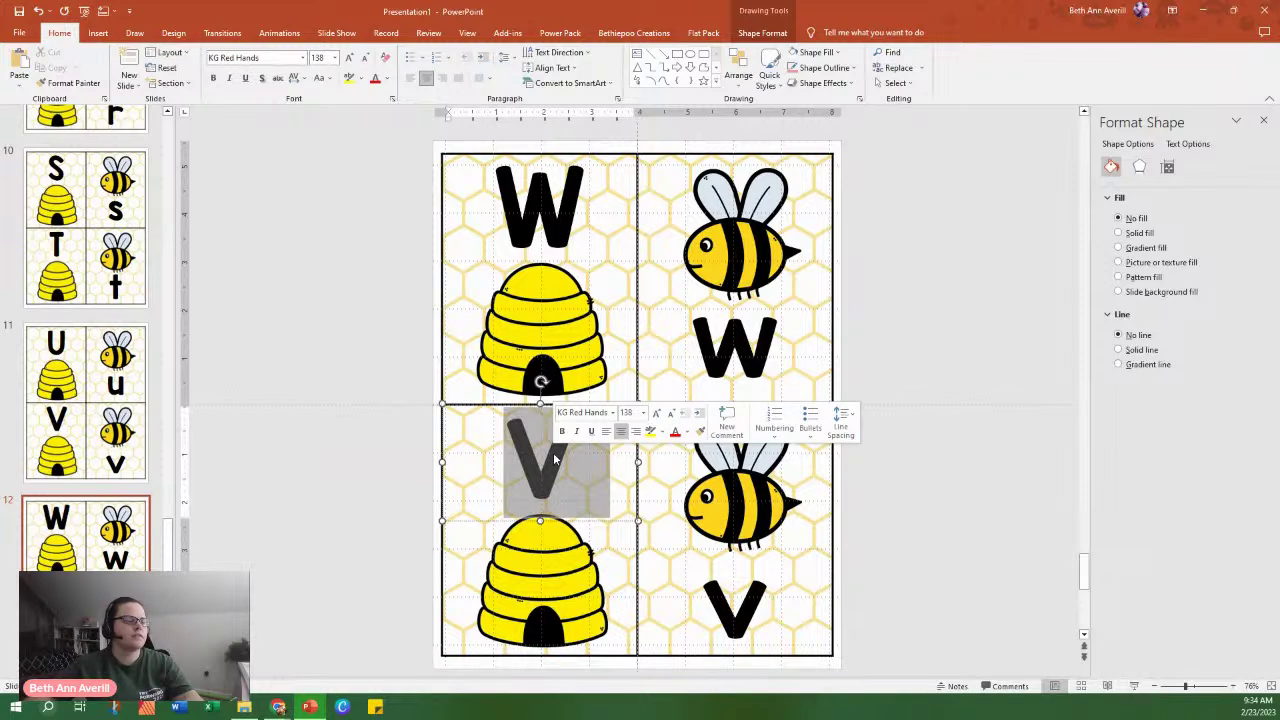
pyautogui.write('X')
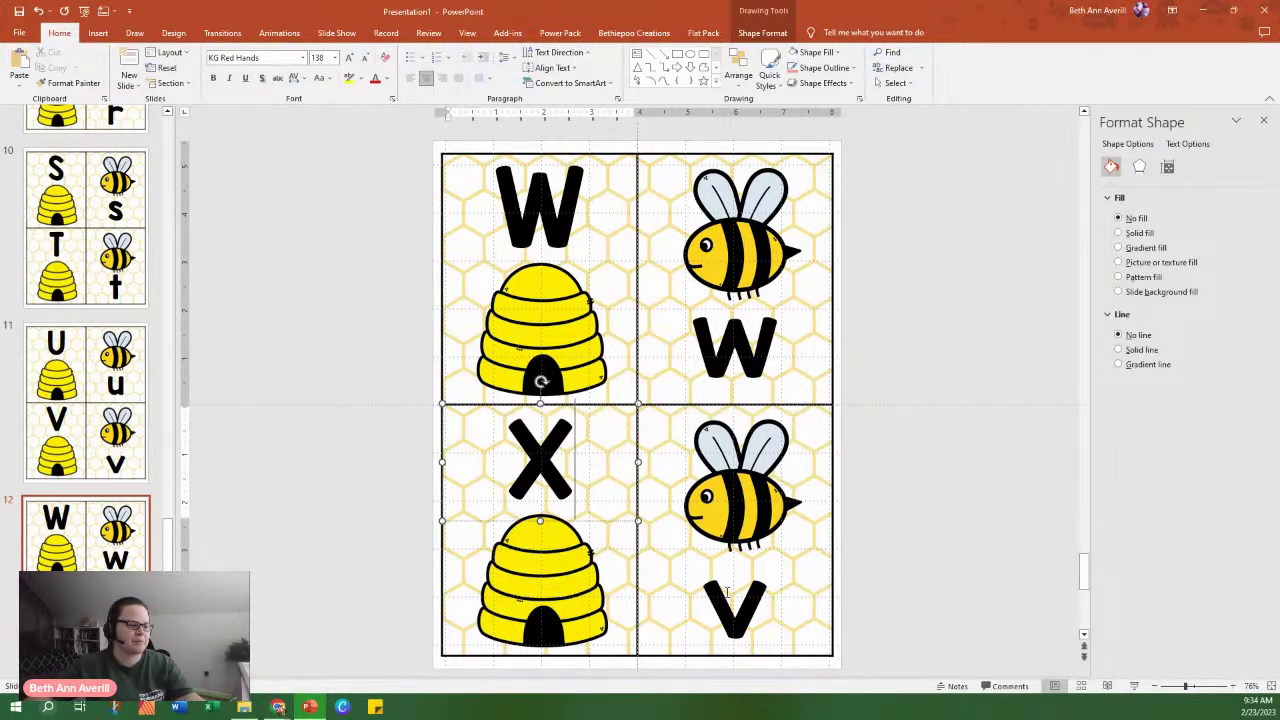
pyautogui.doubleClick(728, 595)
pyautogui.write('x')
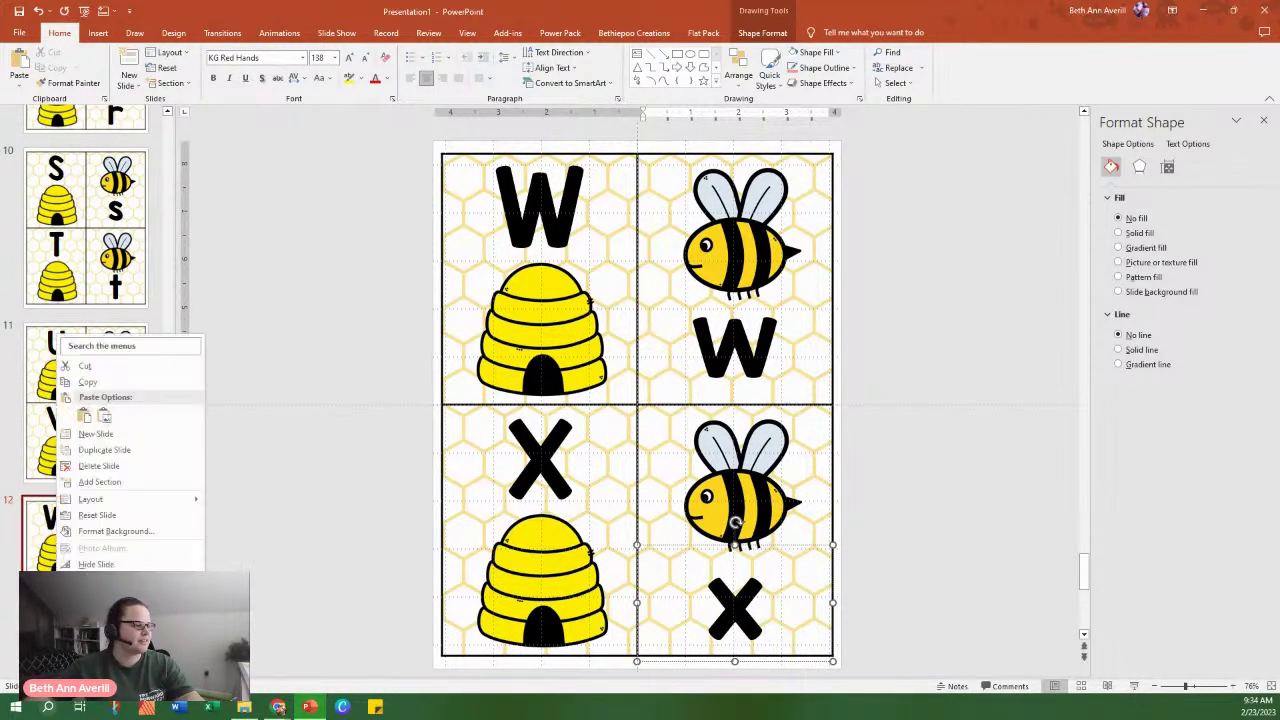
# Duplicate the W and X slide and replace the copy's letters with Y and y above, Z and z below.
pyautogui.rightClick(80, 562)
pyautogui.click(110, 452)
pyautogui.doubleClick(570, 222)
pyautogui.write('Y')
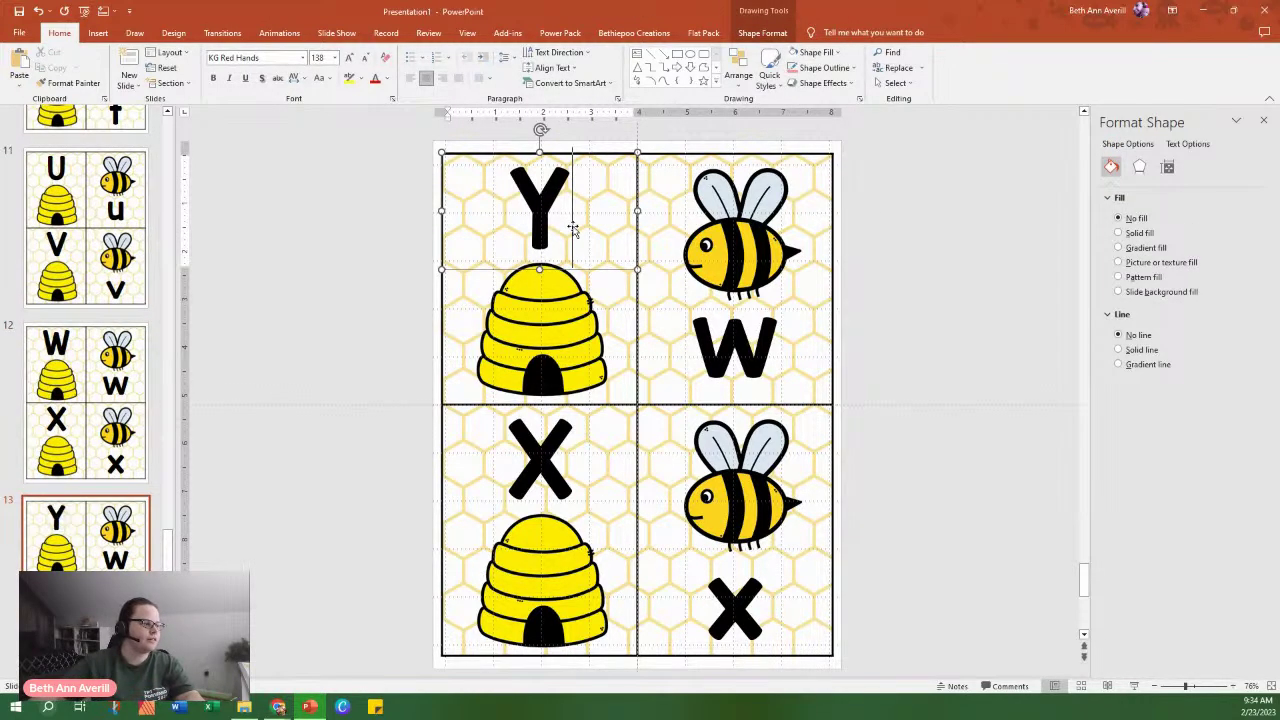
pyautogui.doubleClick(714, 354)
pyautogui.write('Y')
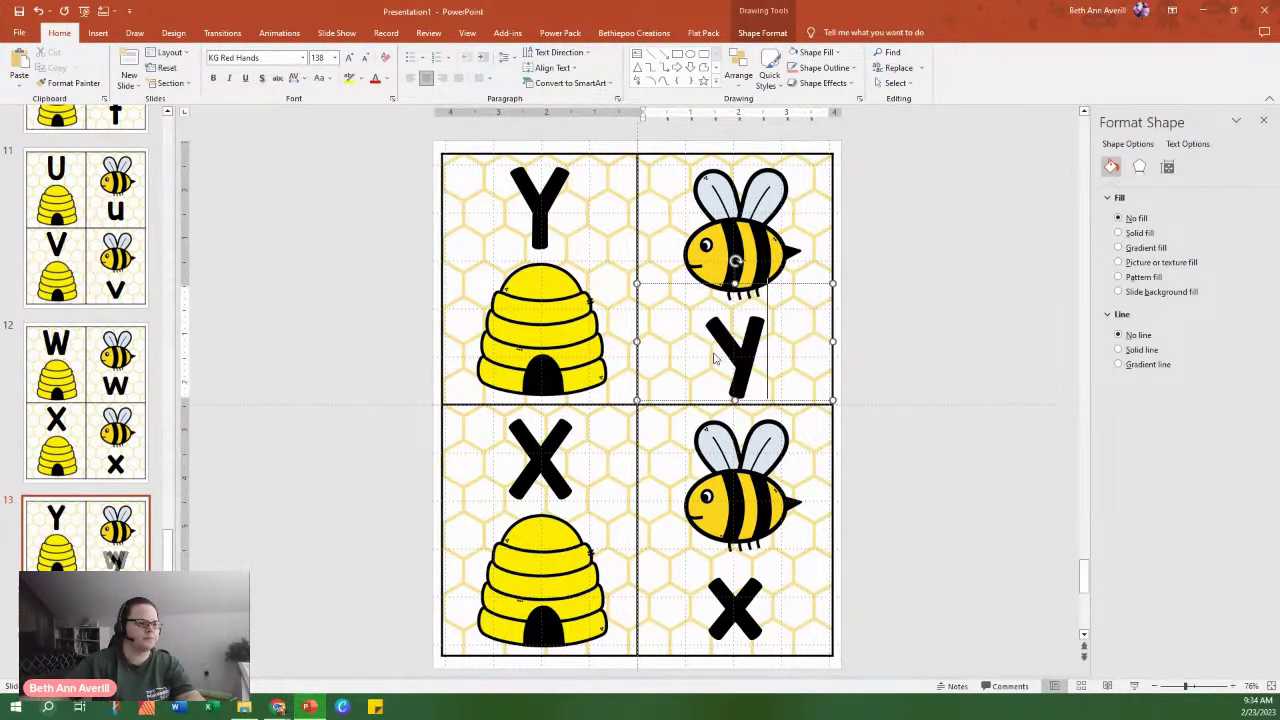
pyautogui.doubleClick(540, 458)
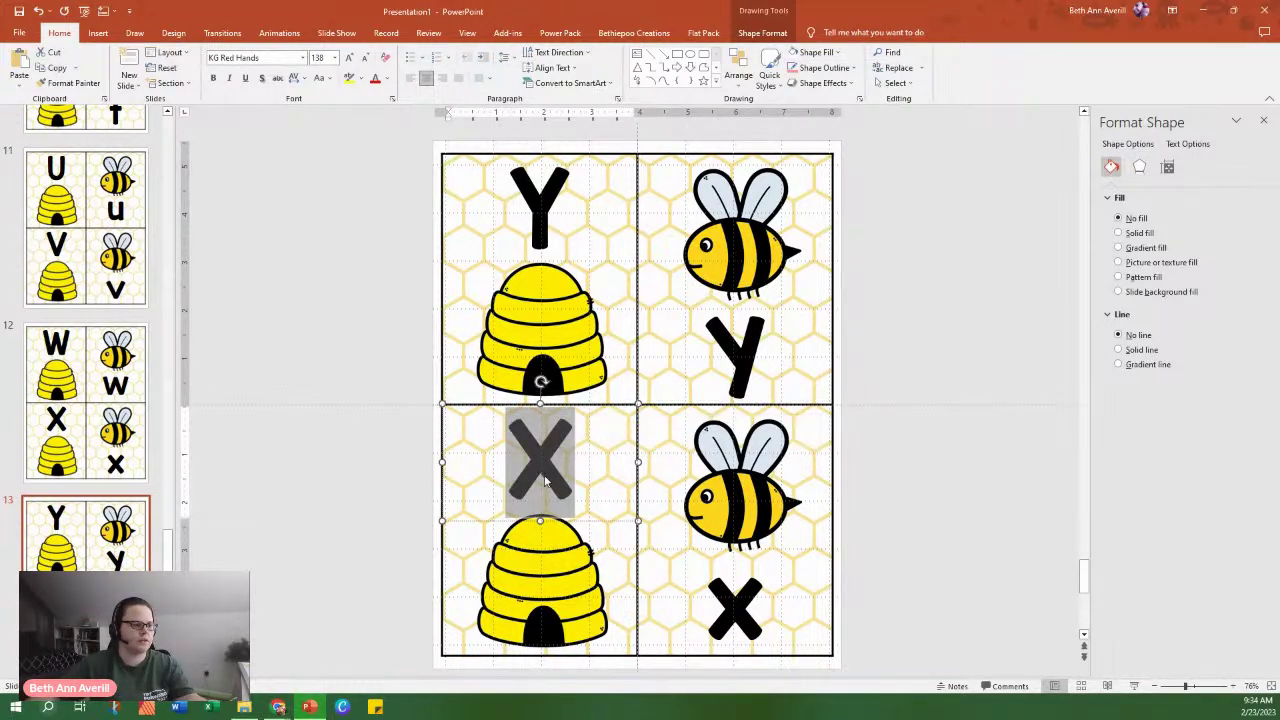
pyautogui.write('Z')
pyautogui.doubleClick(745, 620)
pyautogui.write('Z')
pyautogui.click(967, 509)
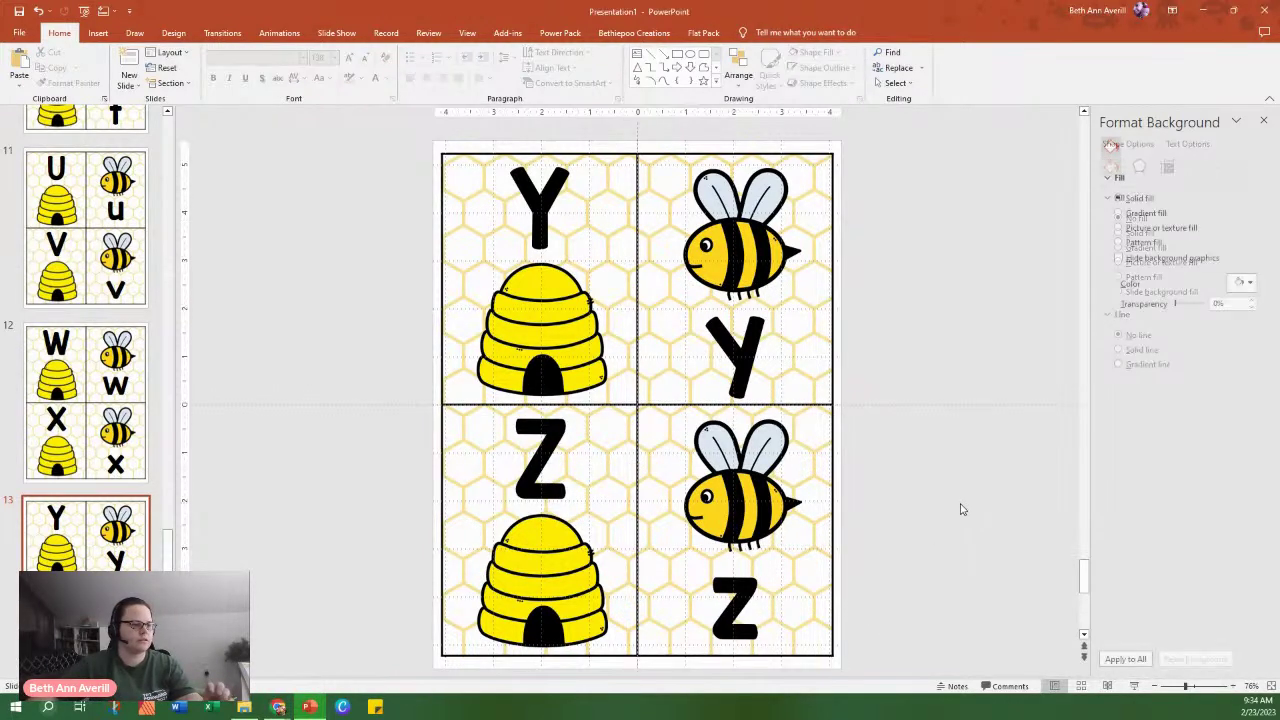
# Copy all the alphabet slides, A through Z, in the slide sorter and paste the copies after the last slide.
pyautogui.click(1081, 686)
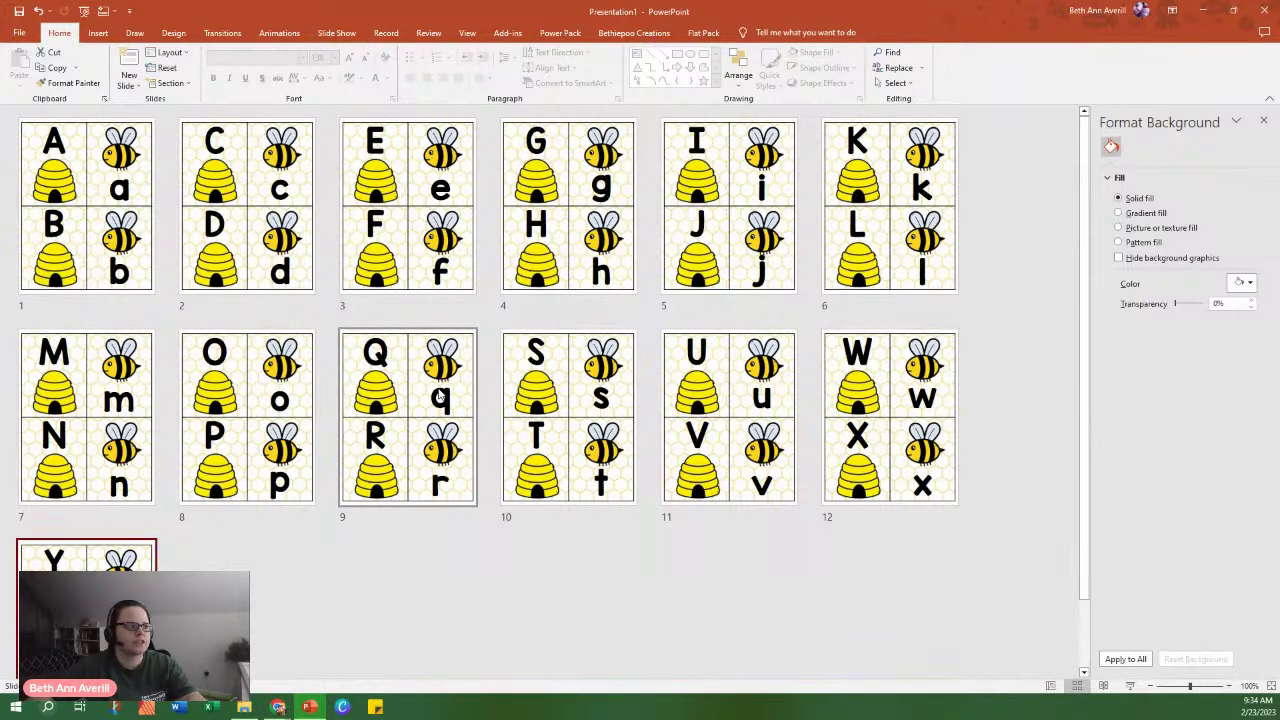
pyautogui.click(85, 222)
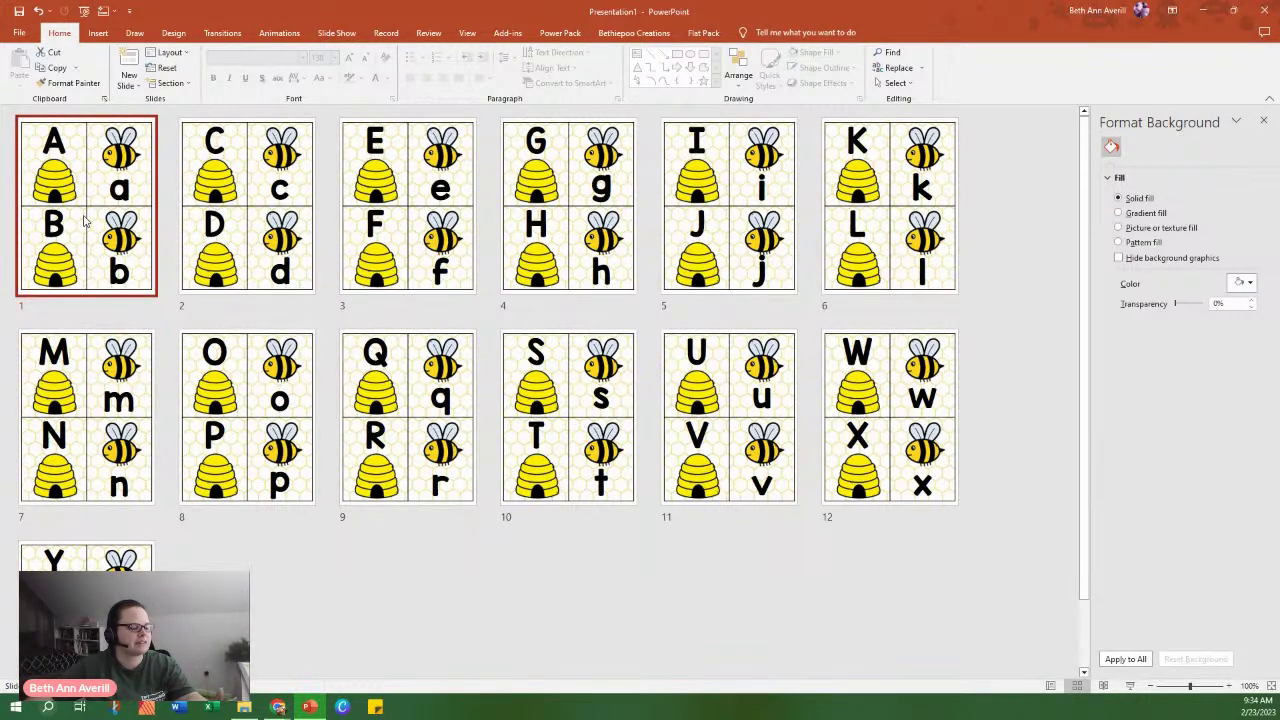
pyautogui.keyDown('shift'); pyautogui.click(134, 559); pyautogui.keyUp('shift')
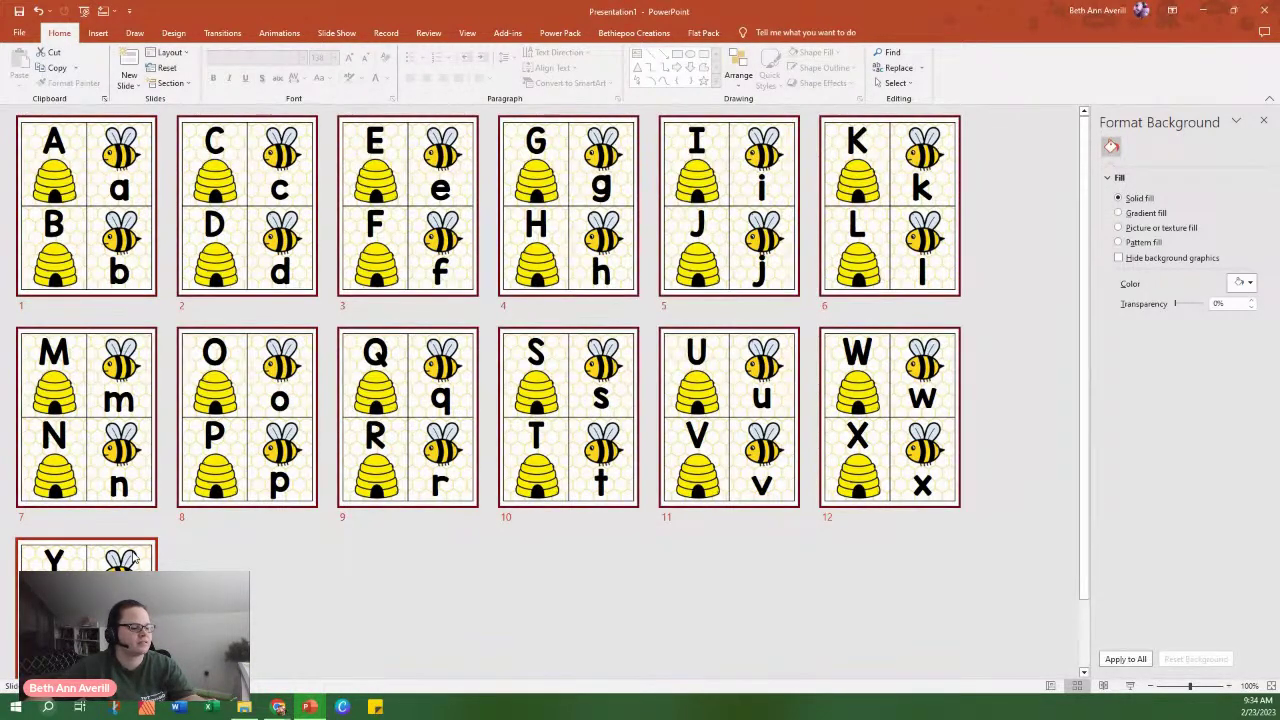
pyautogui.hotkey('ctrl', 'c')
pyautogui.hotkey('ctrl', 'v')
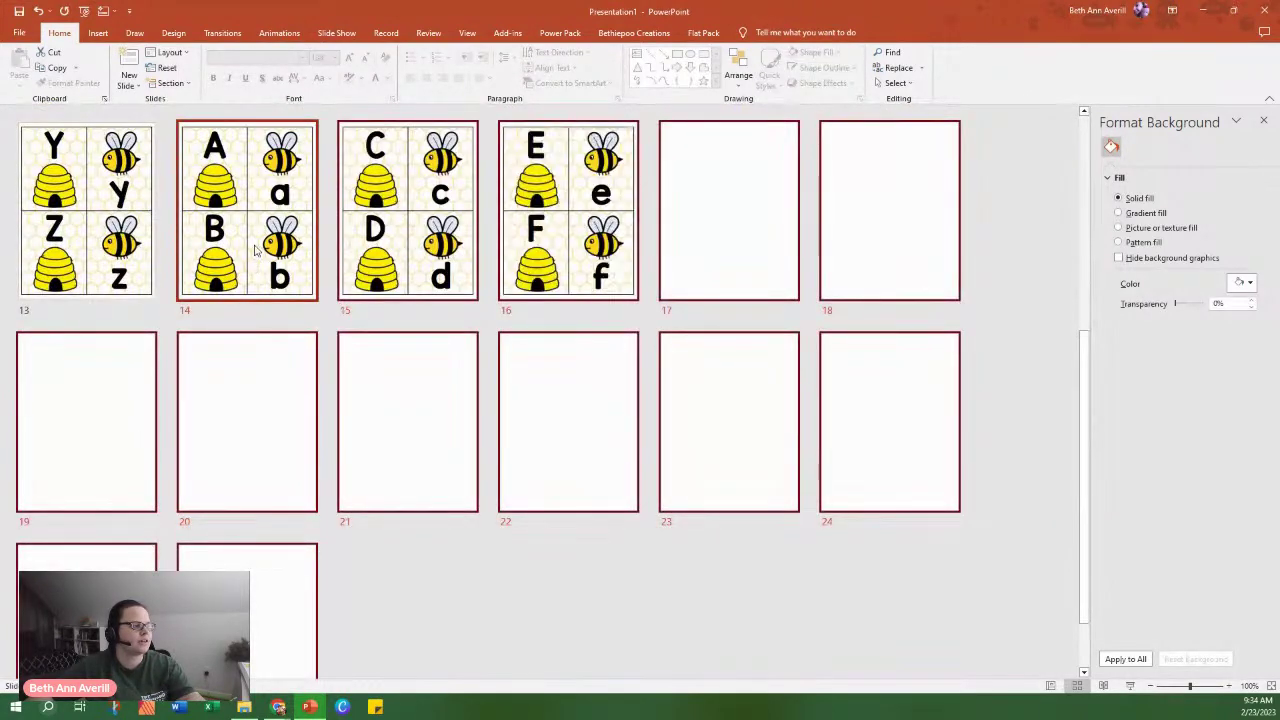
# On the copied A and B slide, change the A card's beehive to Bee_counting_0_bw_LiMish_Creations from the LiMish Bee Counting Updated clip art folder.
pyautogui.doubleClick(254, 248)
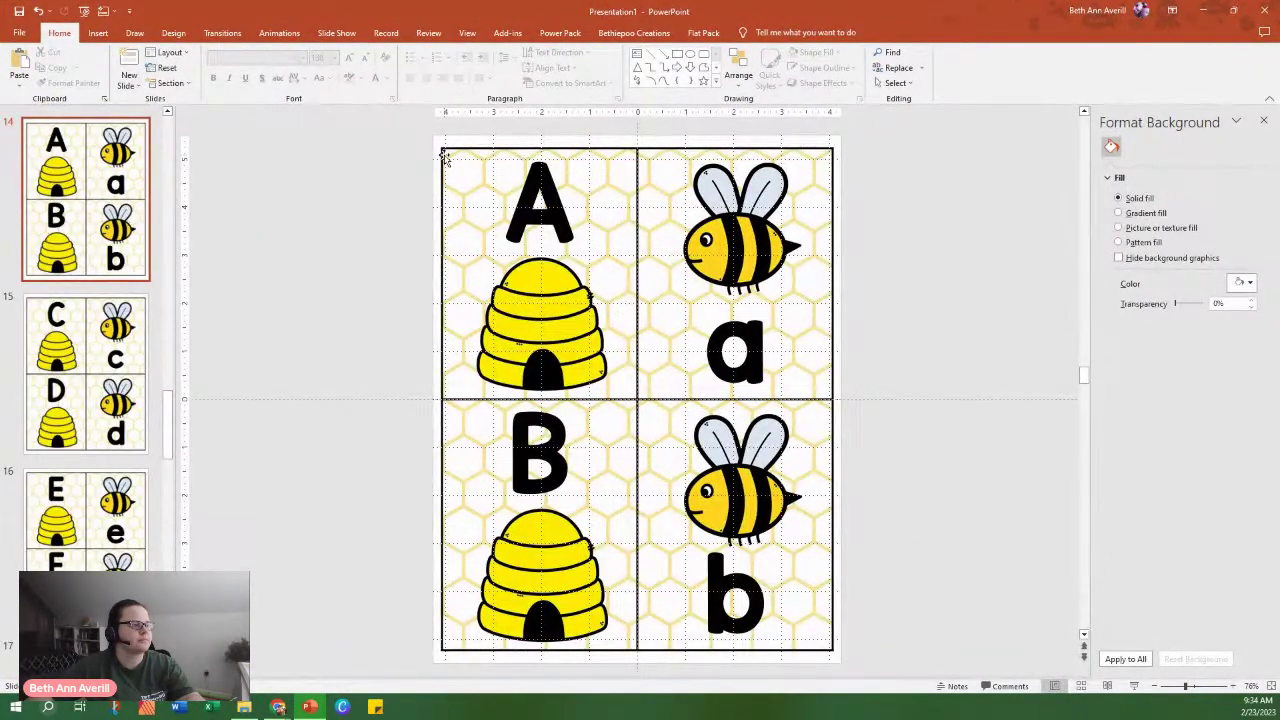
pyautogui.click(445, 157)
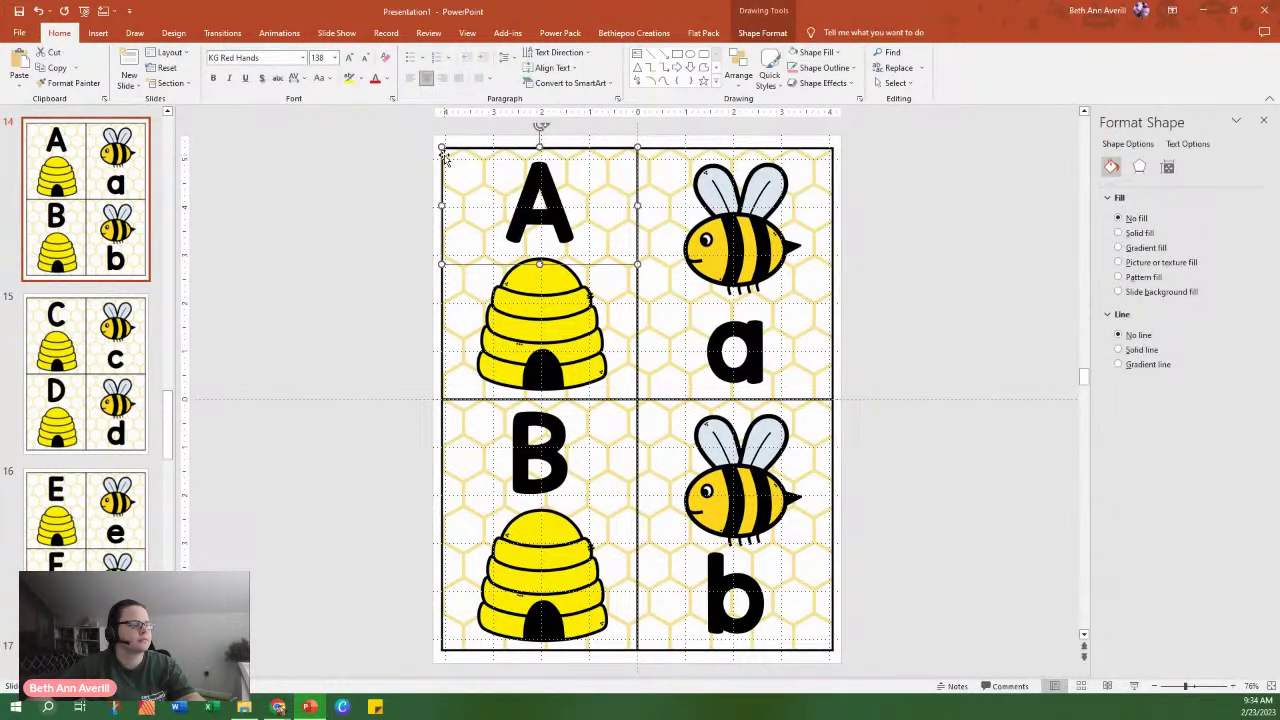
pyautogui.click(480, 310)
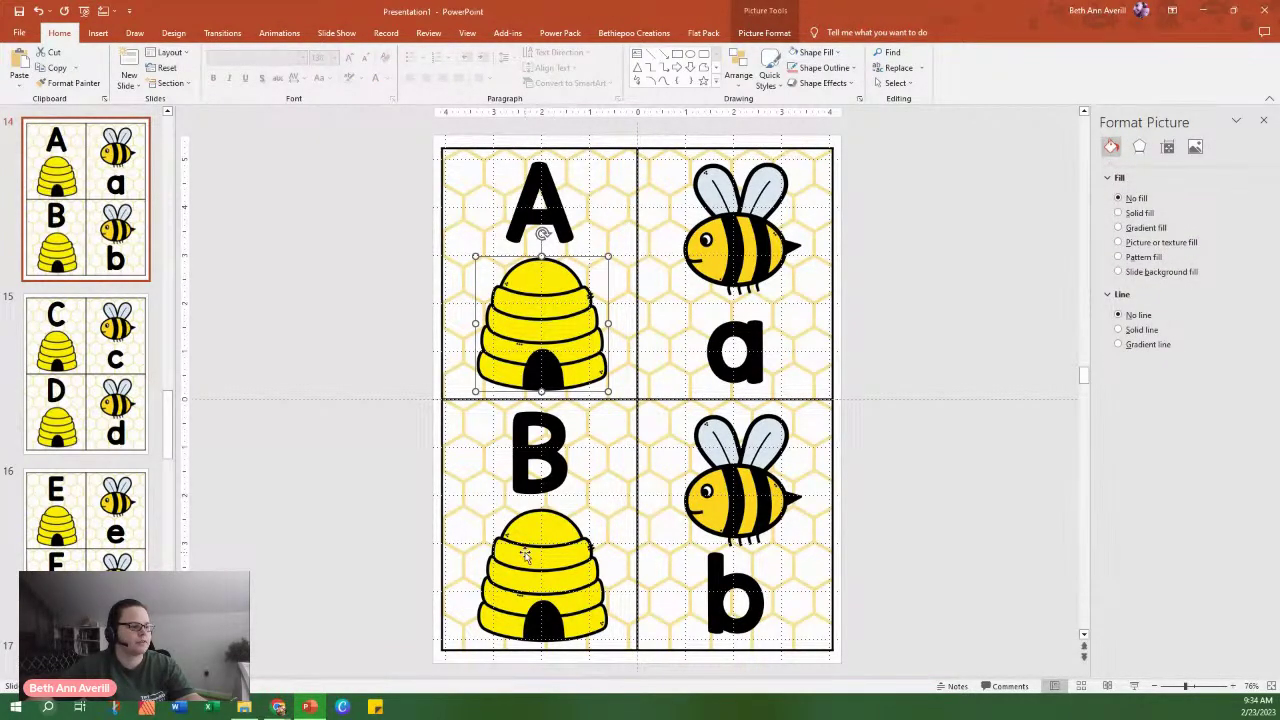
pyautogui.rightClick(573, 306)
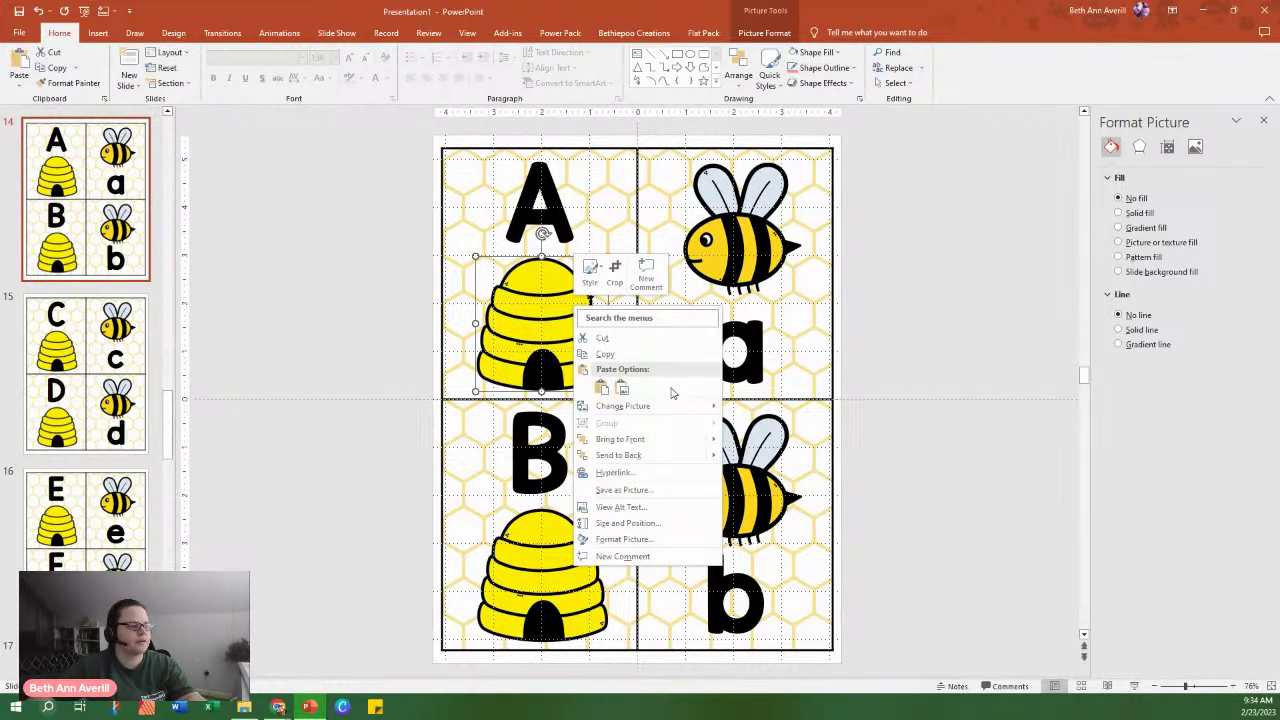
pyautogui.click(755, 408)
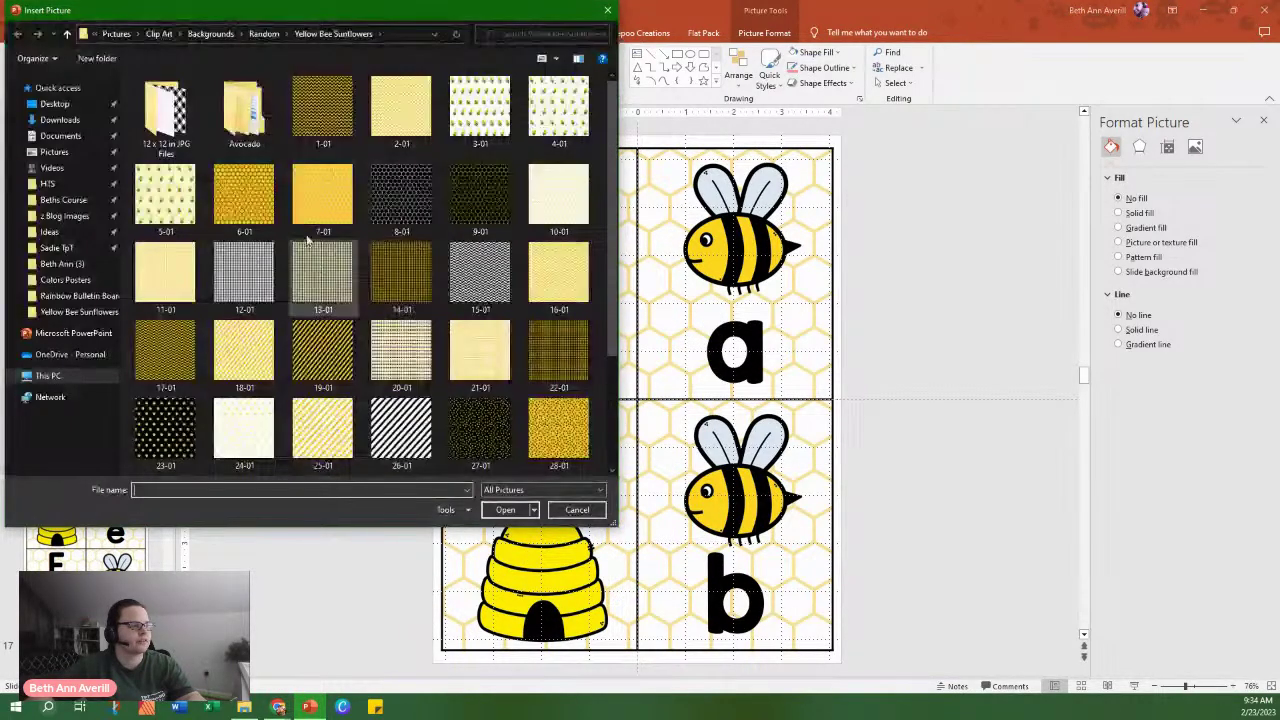
pyautogui.click(54, 151)
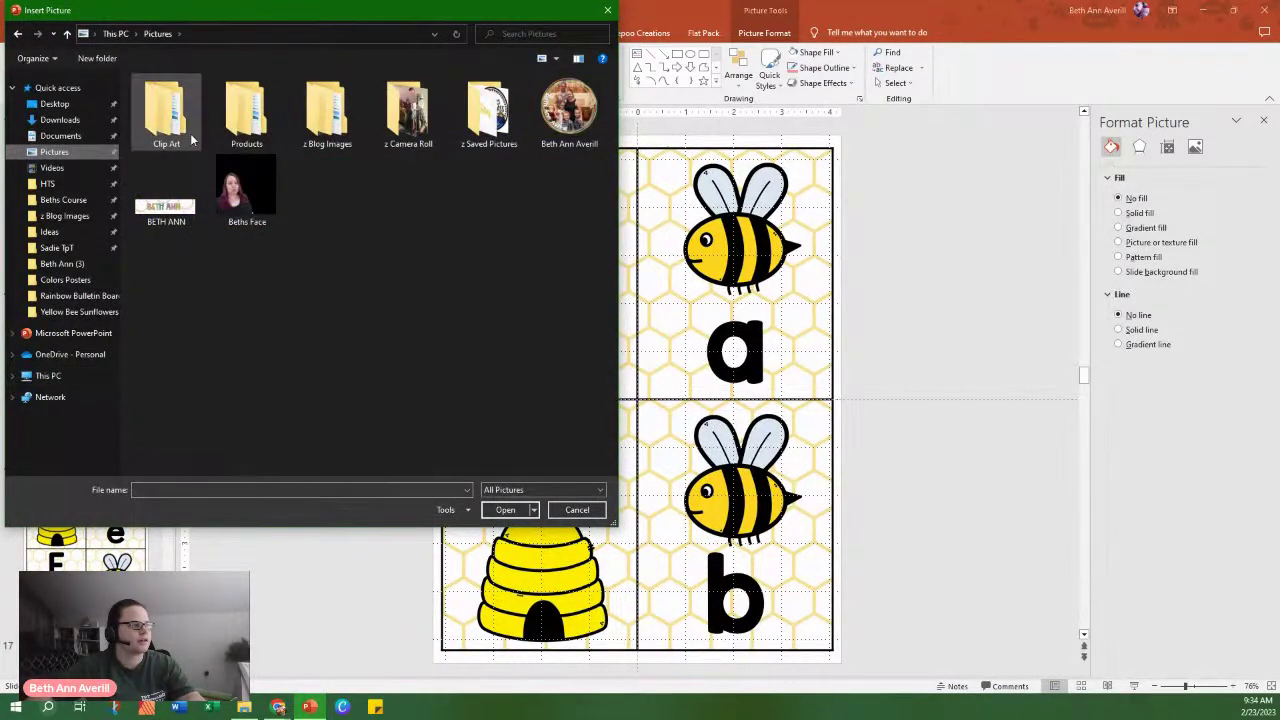
pyautogui.doubleClick(183, 123)
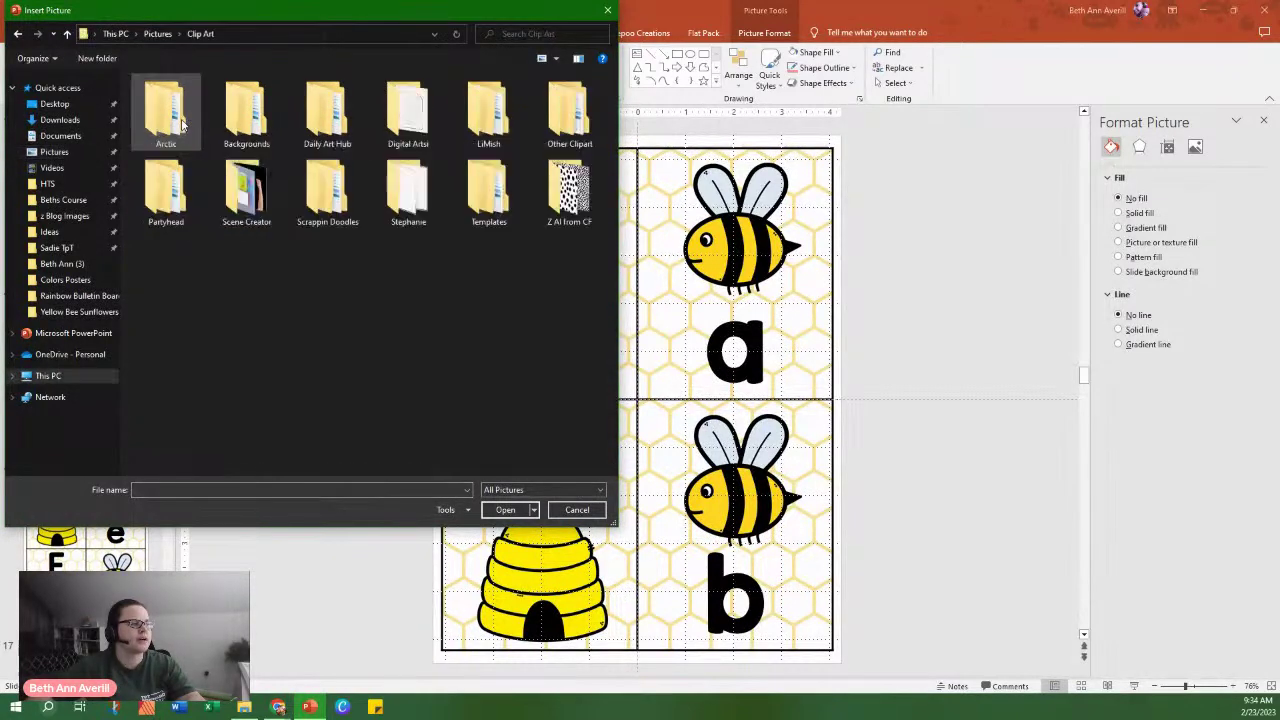
pyautogui.doubleClick(491, 115)
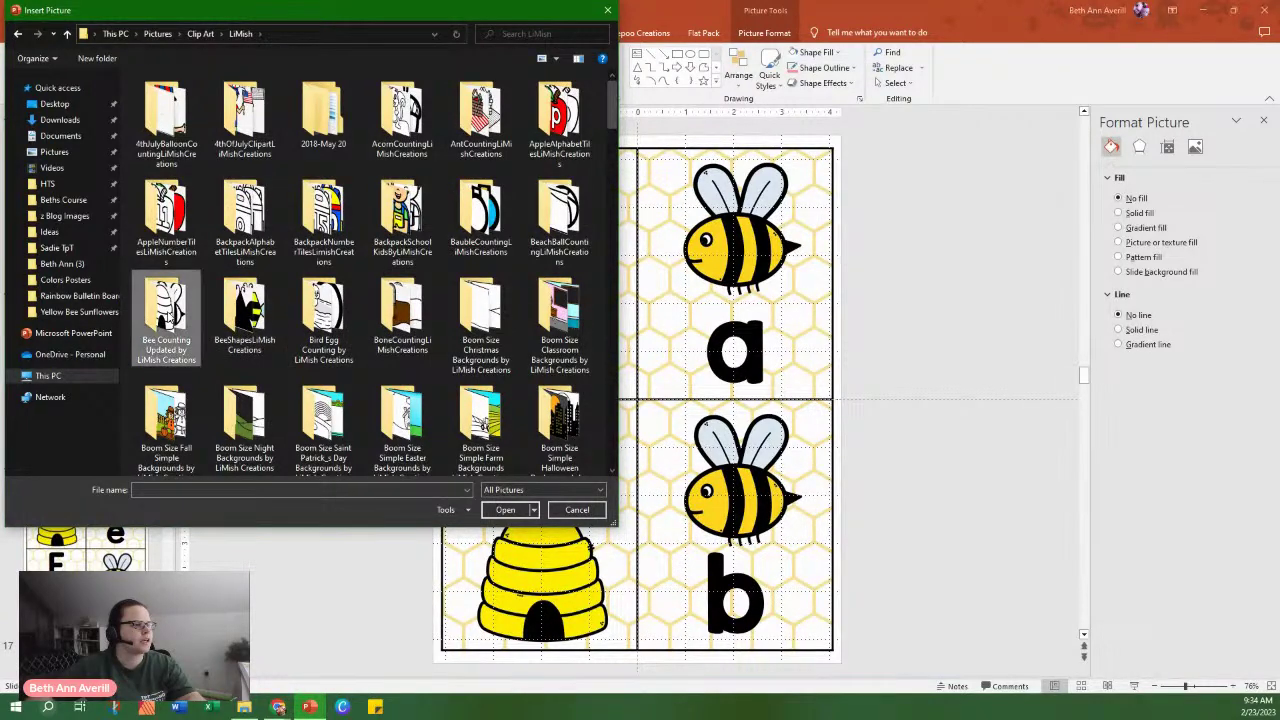
pyautogui.doubleClick(166, 310)
pyautogui.doubleClick(243, 110)
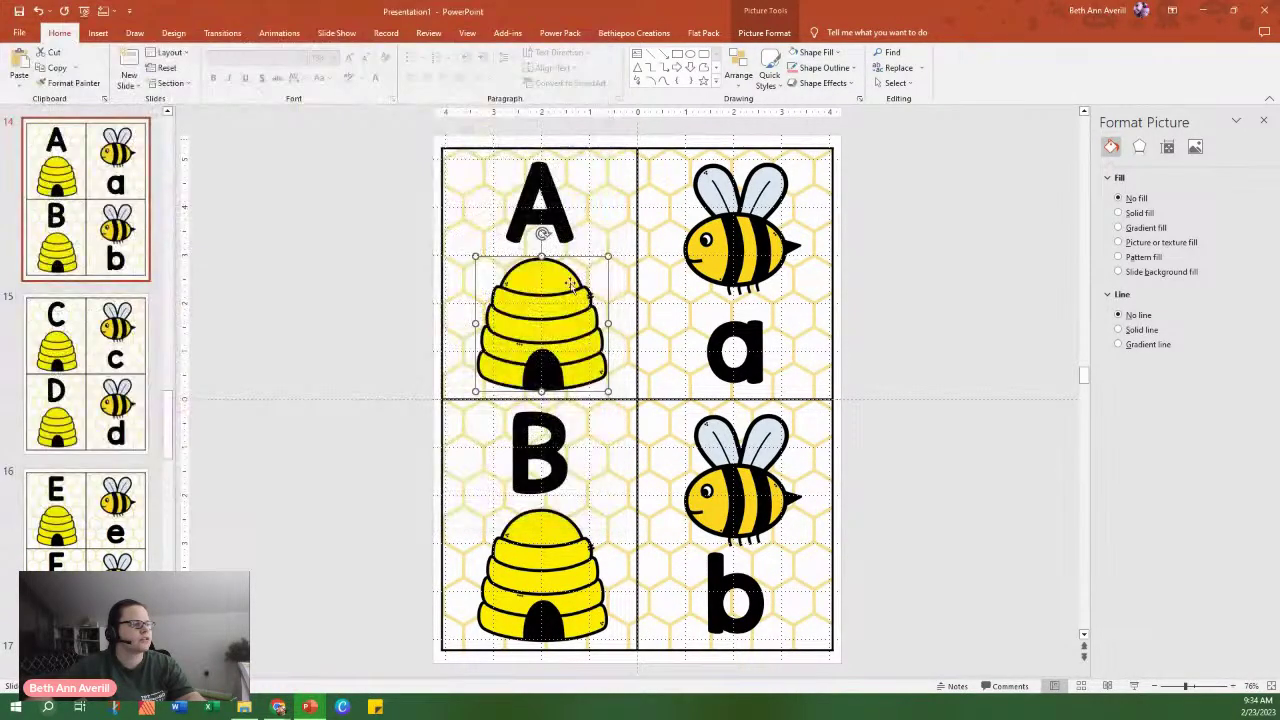
# Change the B card's beehive picture to the black-and-white Bee_counting_0_bw_LiMish_Creations image.
pyautogui.rightClick(561, 527)
pyautogui.moveTo(640, 394)
pyautogui.click(731, 400)
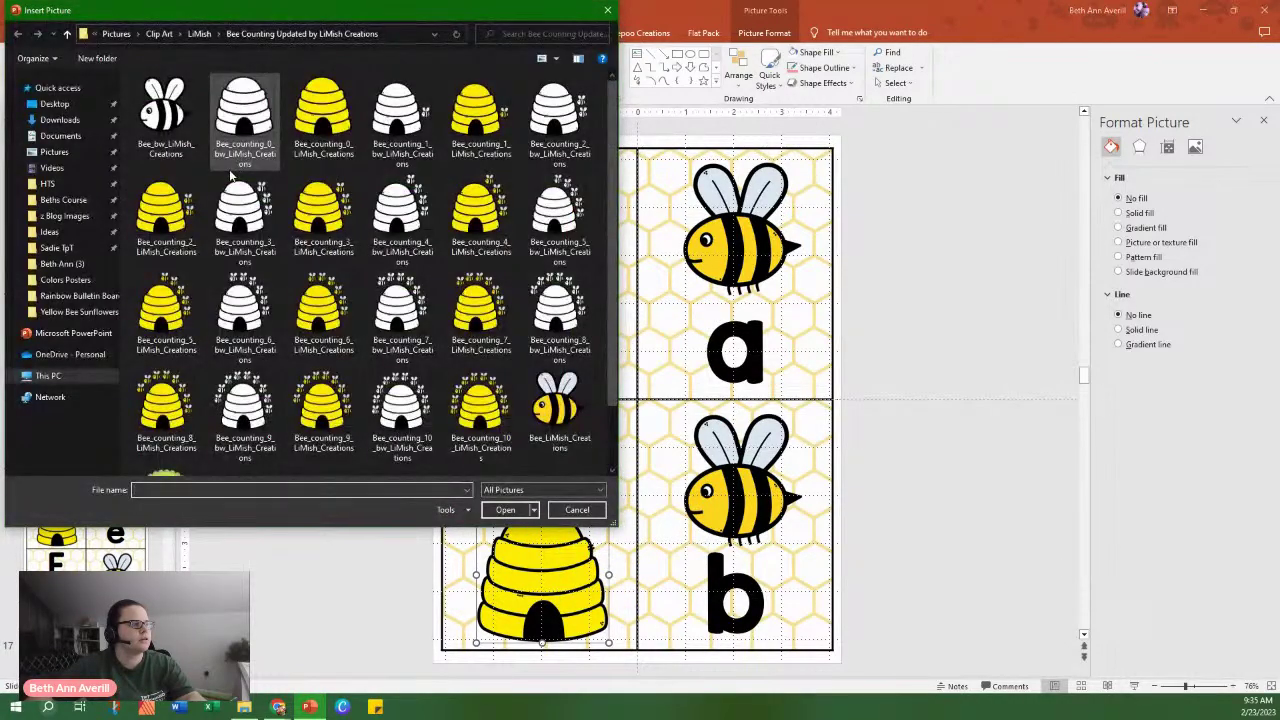
pyautogui.doubleClick(229, 110)
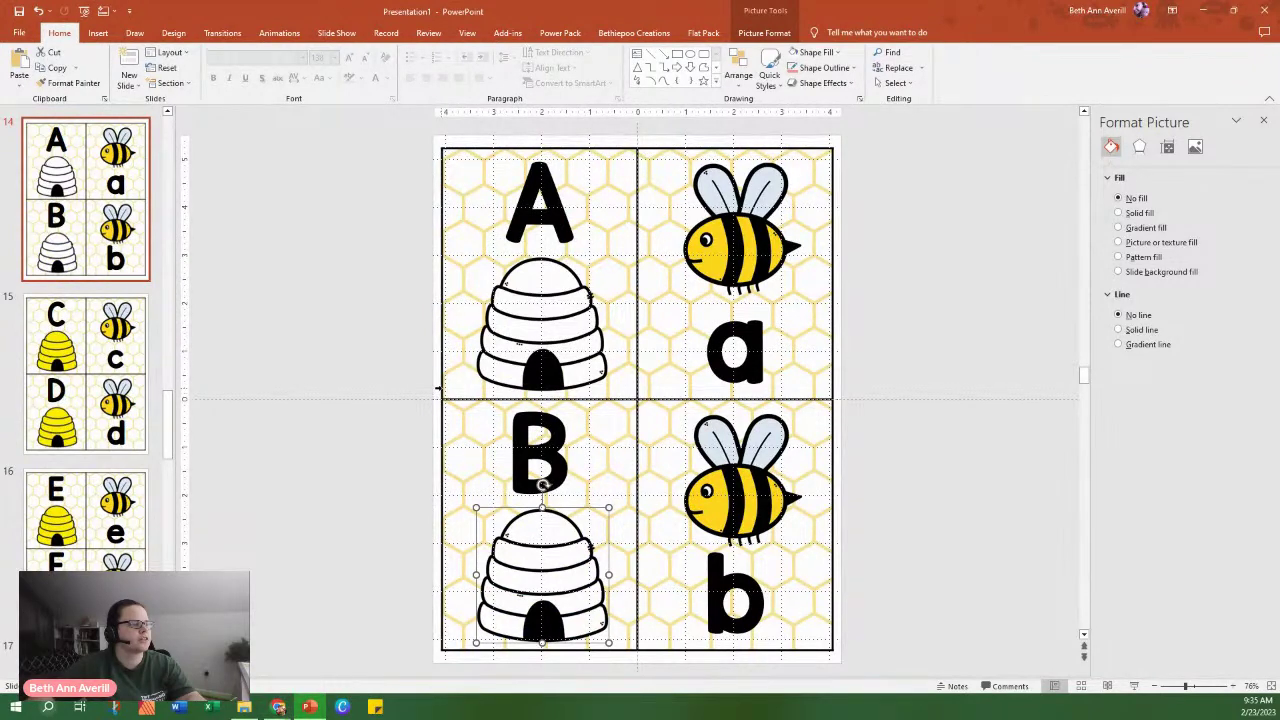
pyautogui.rightClick(440, 382)
pyautogui.click(443, 372)
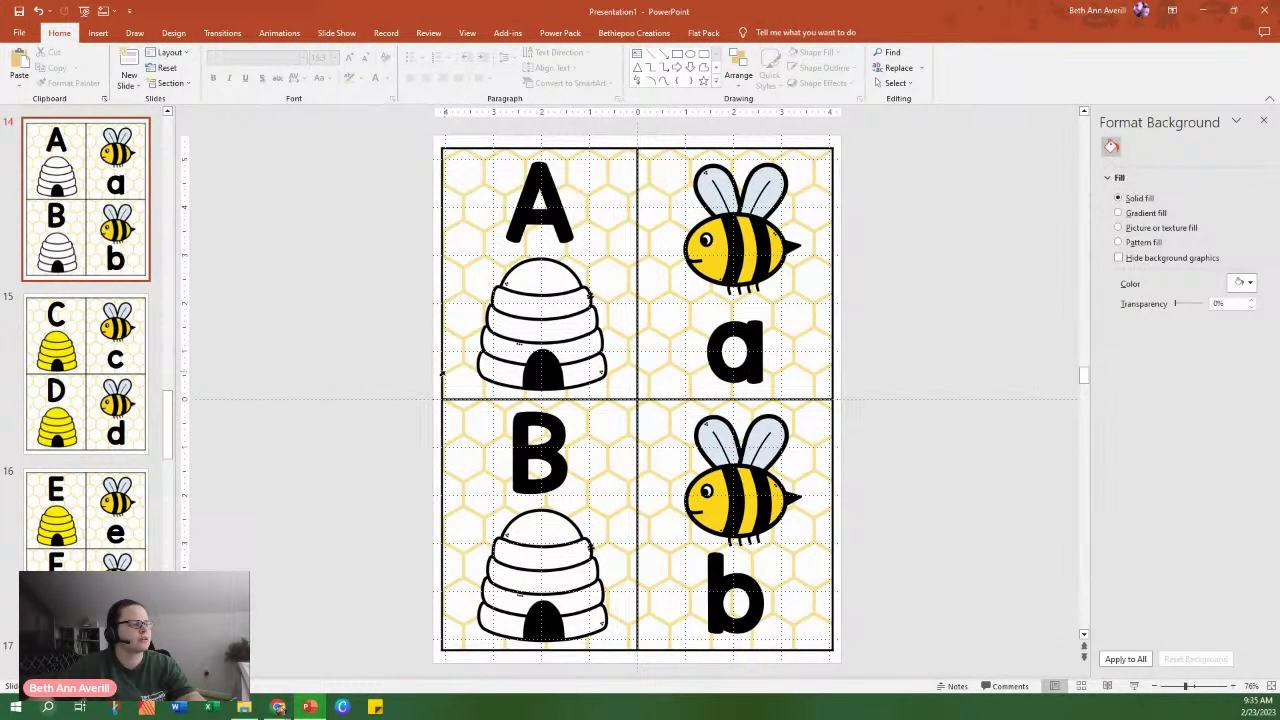
pyautogui.click(449, 371)
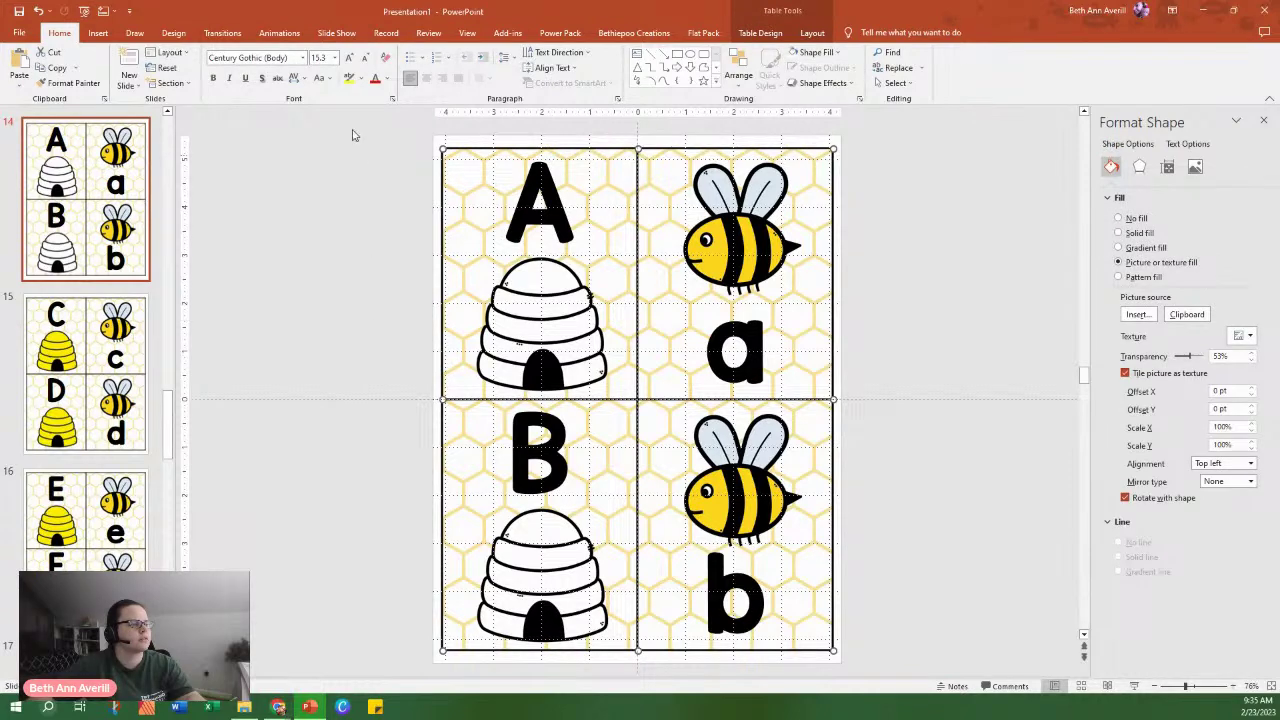
pyautogui.click(1137, 314)
pyautogui.click(489, 320)
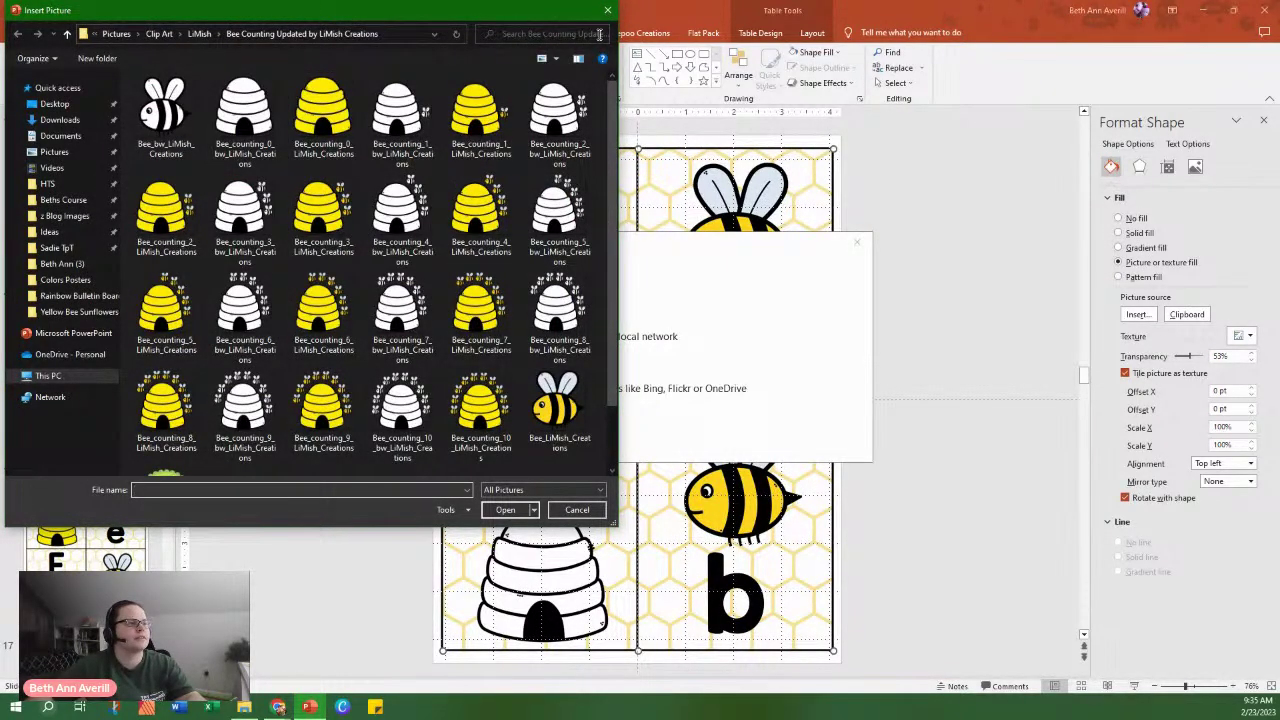
pyautogui.click(607, 15)
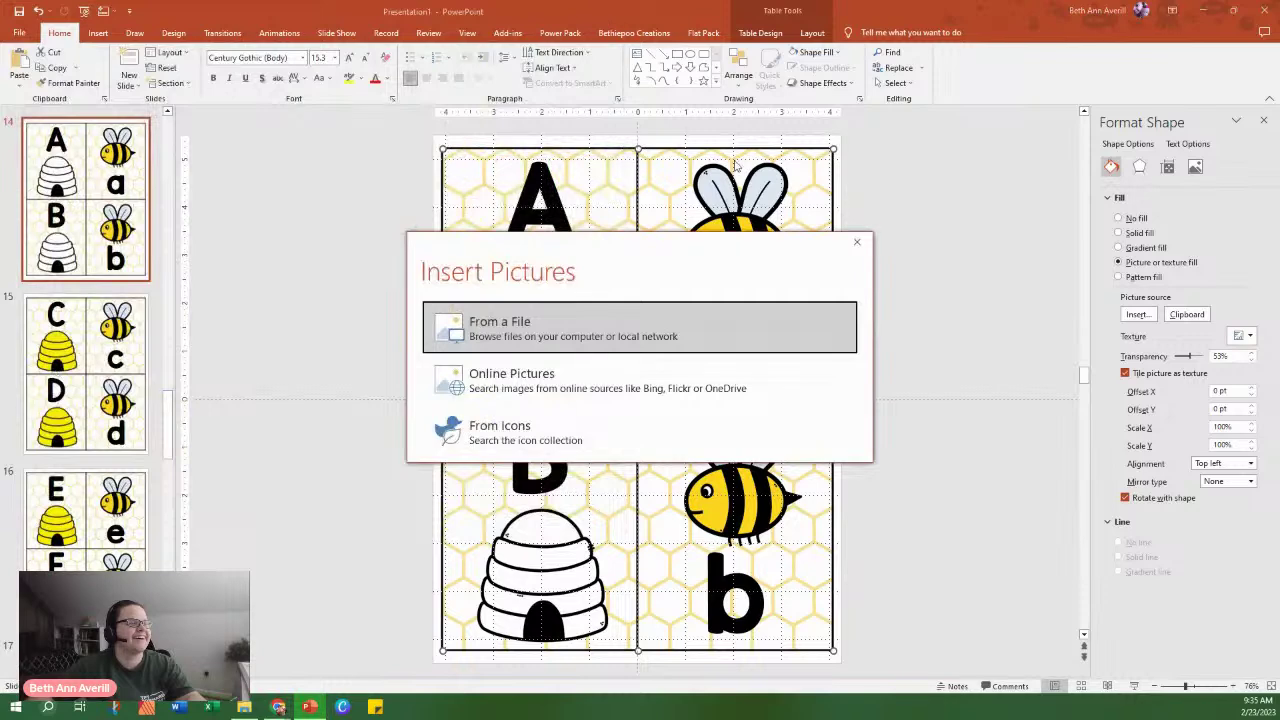
pyautogui.click(856, 245)
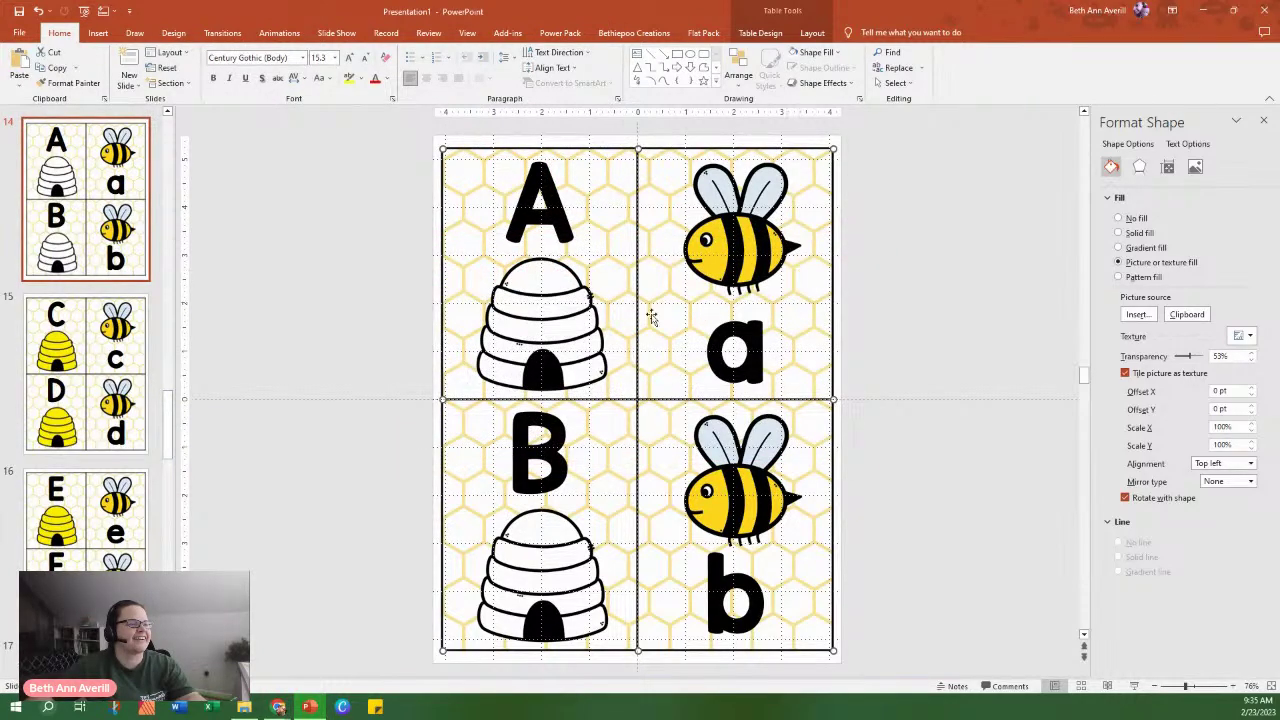
pyautogui.click(1136, 315)
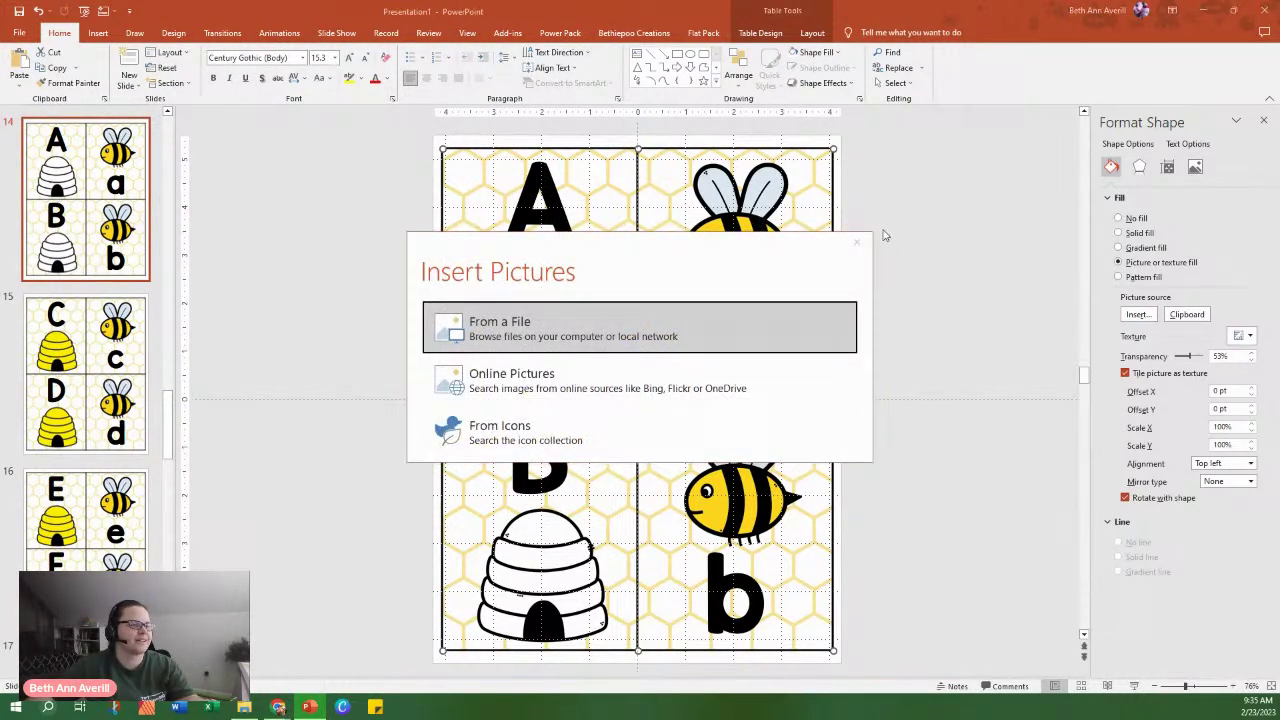
pyautogui.click(857, 245)
# Change the bee pictures on the lowercase a and b cards to the black-and-white Bee_bw_LiMish_Creations image.
pyautogui.rightClick(745, 233)
pyautogui.moveTo(840, 331)
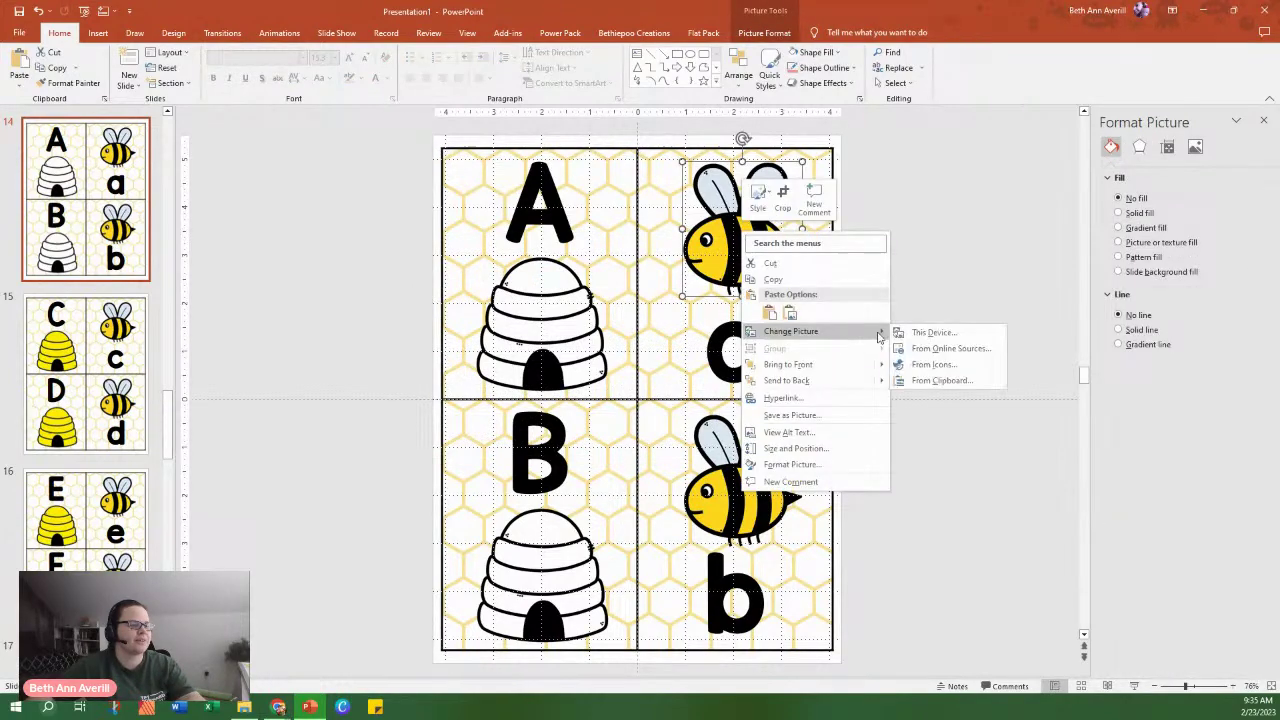
pyautogui.click(931, 337)
pyautogui.doubleClick(176, 116)
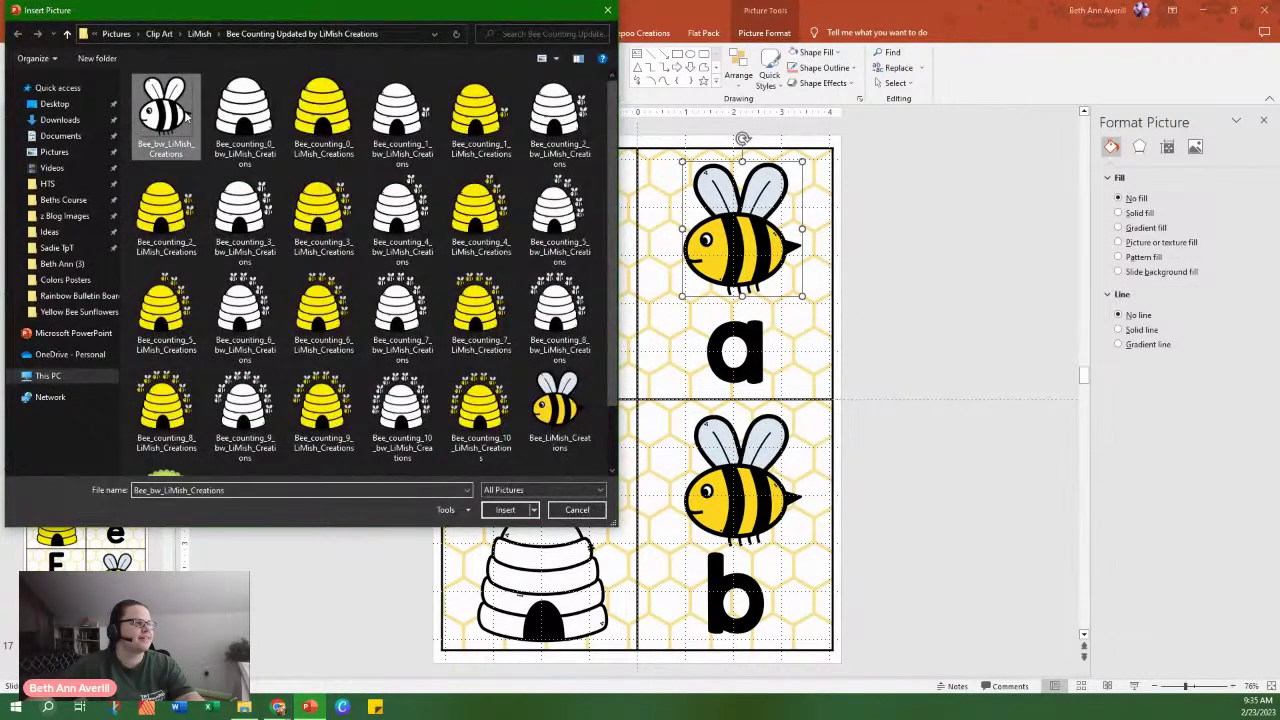
pyautogui.rightClick(737, 494)
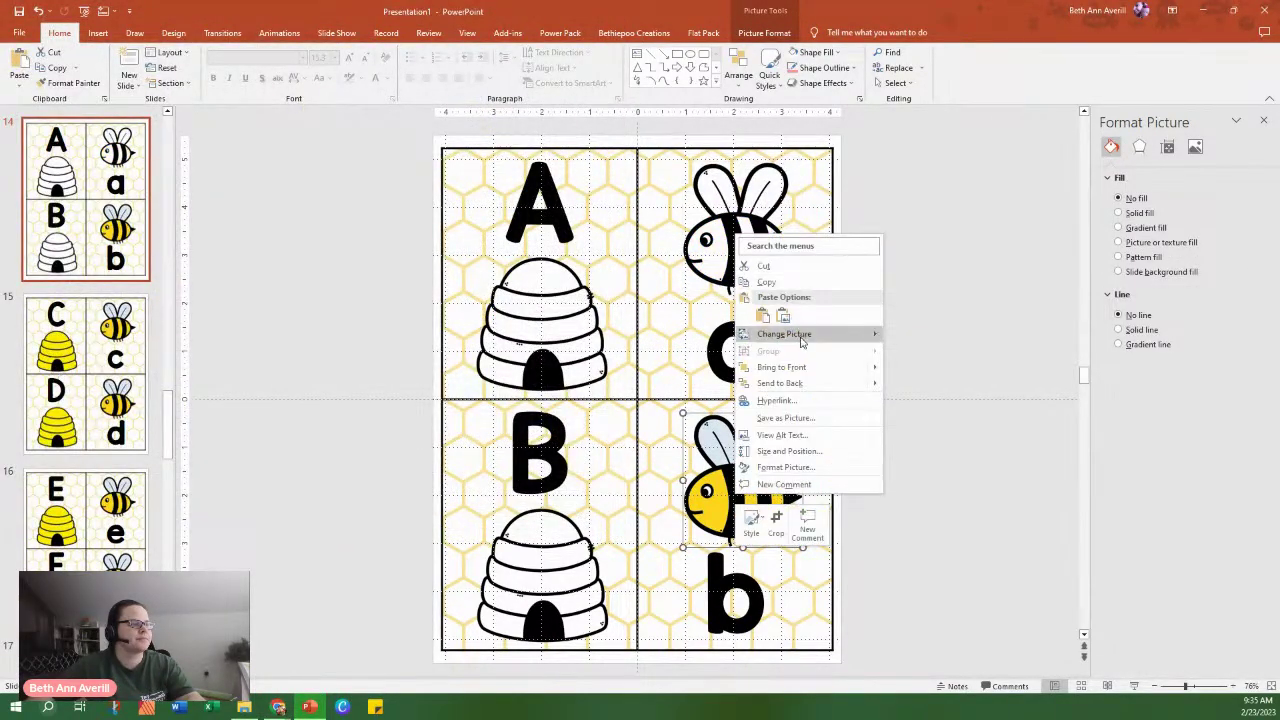
pyautogui.moveTo(798, 338)
pyautogui.click(922, 336)
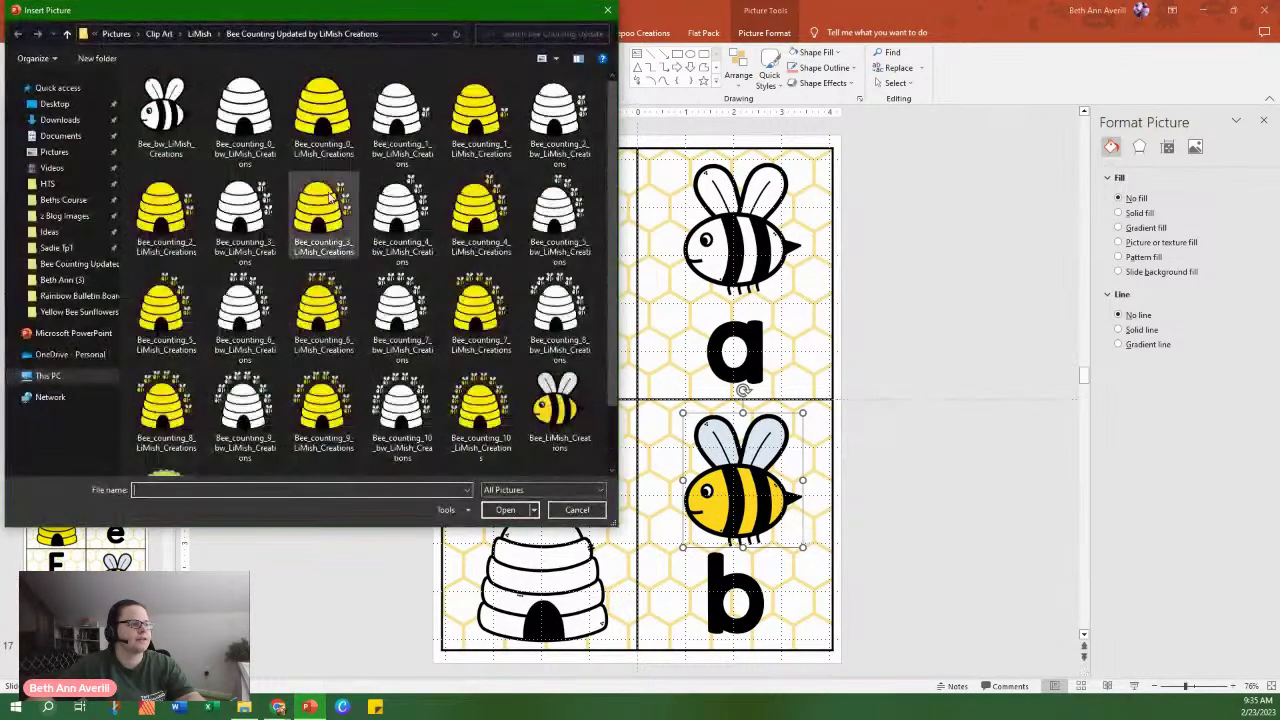
pyautogui.doubleClick(165, 108)
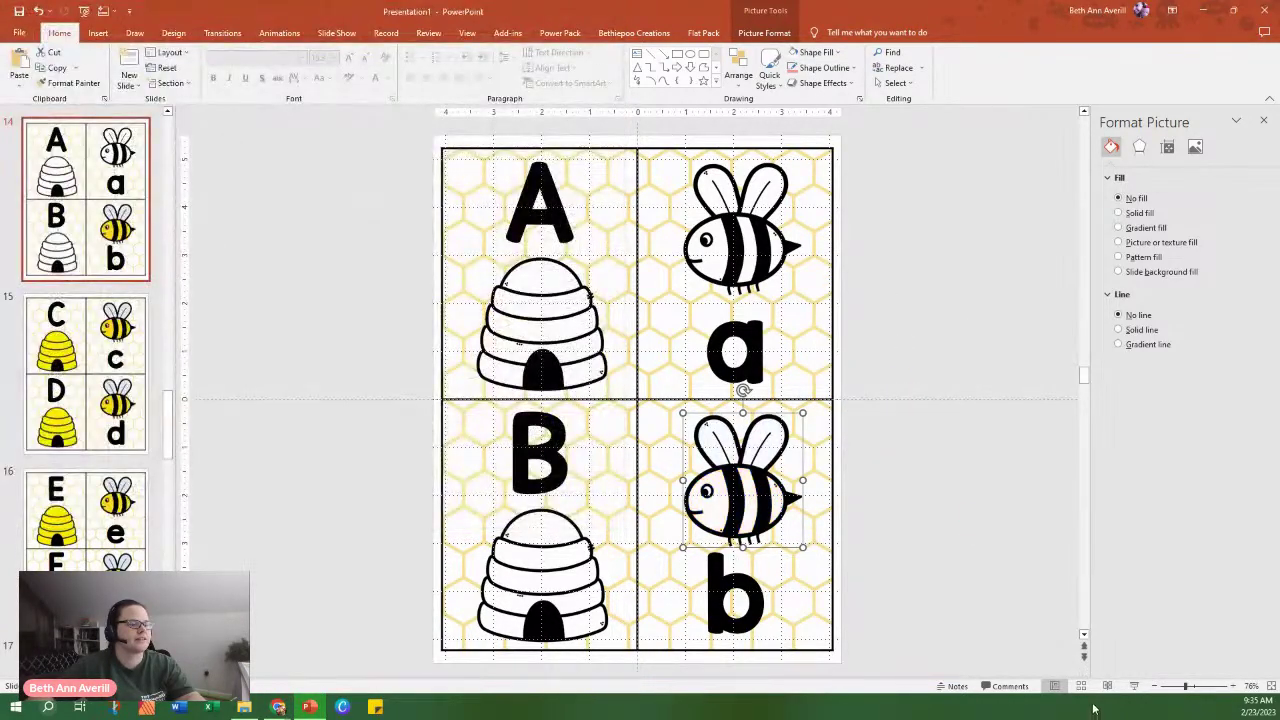
# Delete the copied colored slides from C and D through Y and Z, keeping the black-and-white A and B slide.
pyautogui.click(1081, 684)
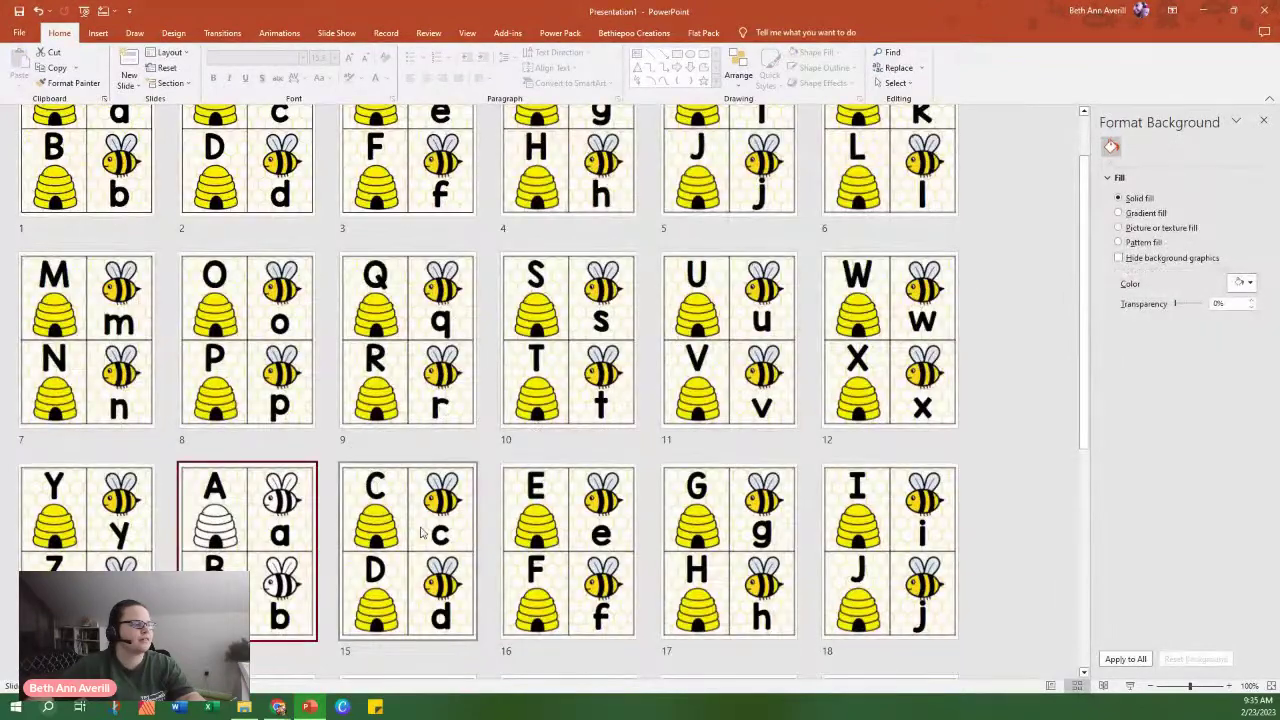
pyautogui.scroll(-4, 421, 533)
pyautogui.scroll(2, 450, 450)
pyautogui.click(455, 370)
pyautogui.scroll(-2, 455, 400)
pyautogui.keyDown('shift'); pyautogui.click(300, 560); pyautogui.keyUp('shift')
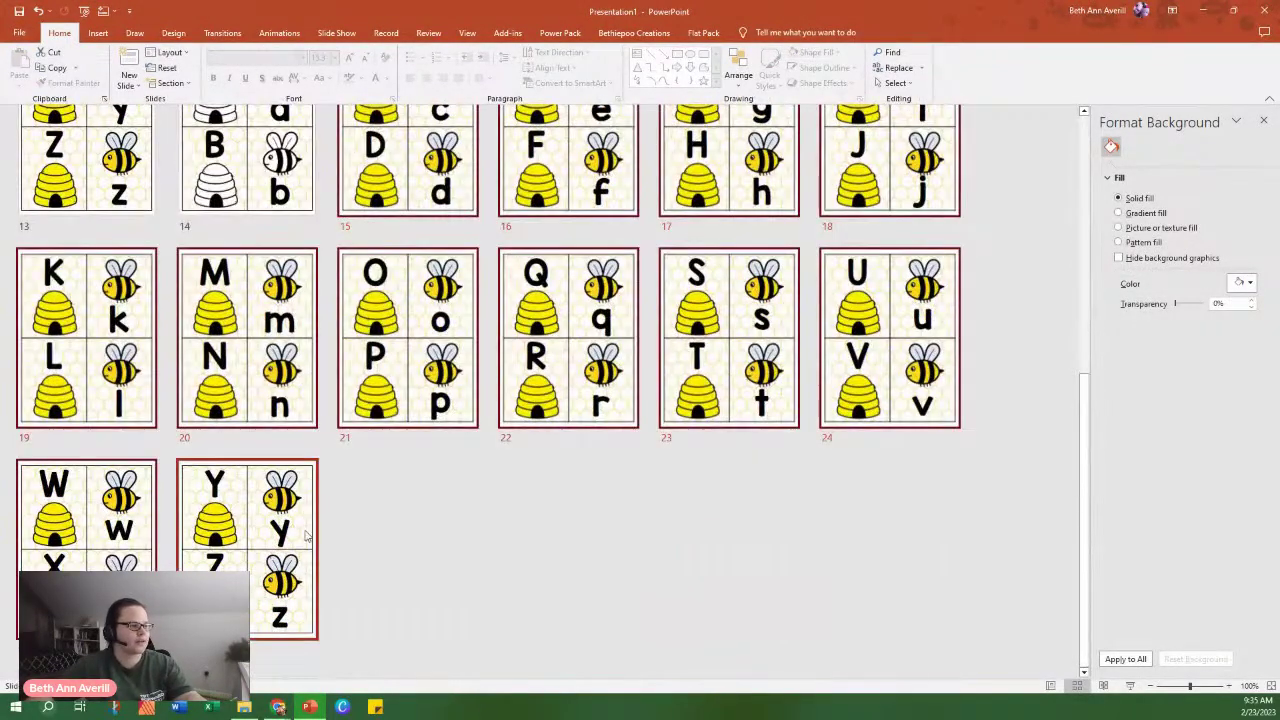
pyautogui.press('Delete')
# Browse the Yellow Bee Sunflowers backgrounds folder for a picture fill for the table on the black-and-white A and B slide.
pyautogui.doubleClick(251, 566)
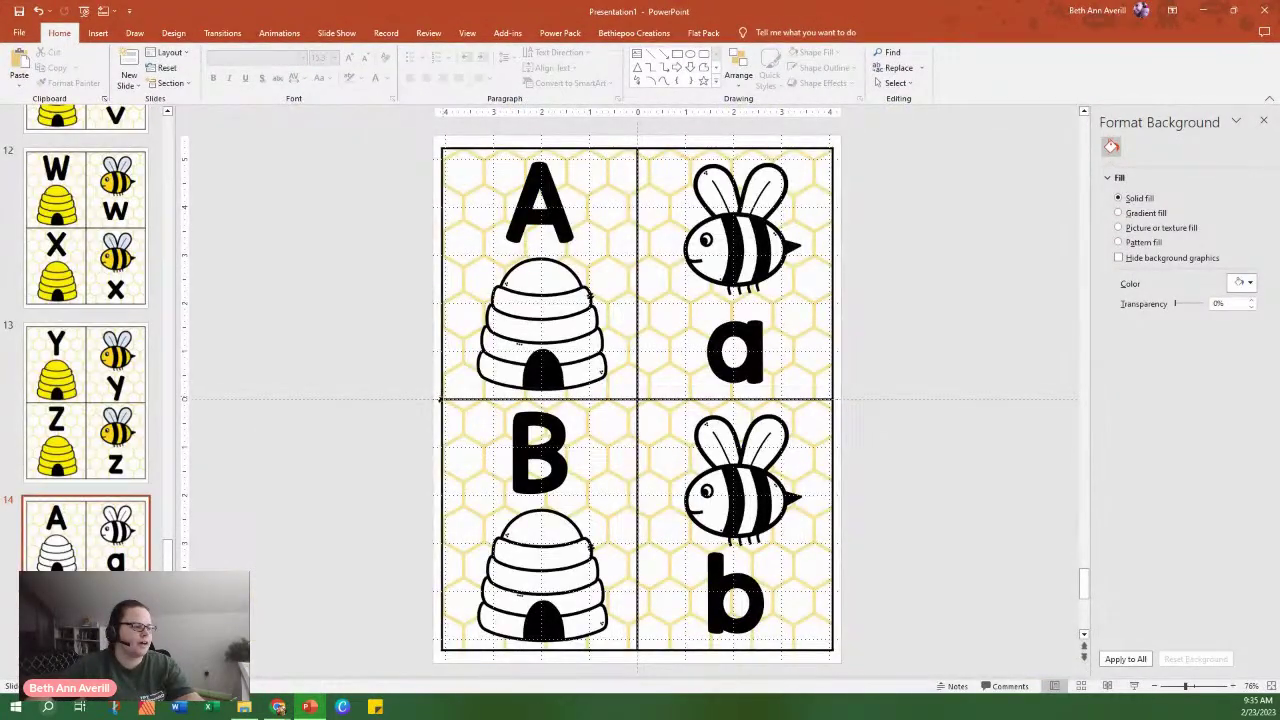
pyautogui.click(450, 398)
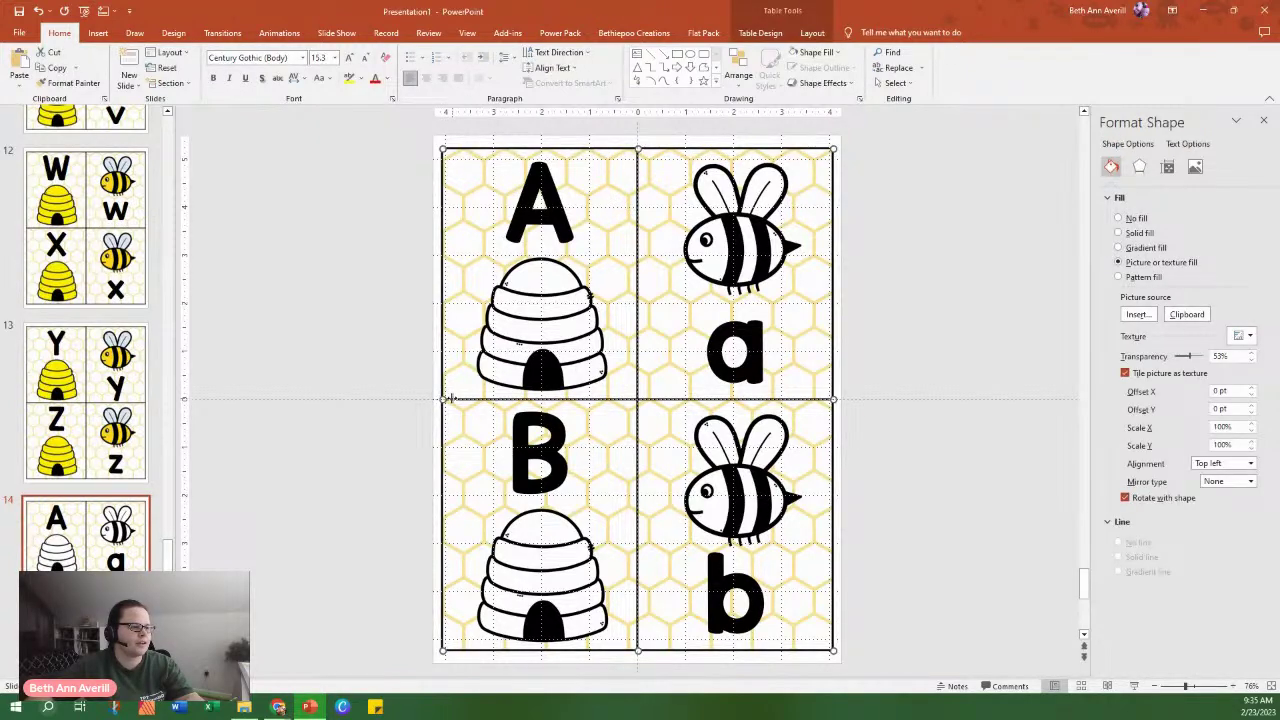
pyautogui.click(1137, 314)
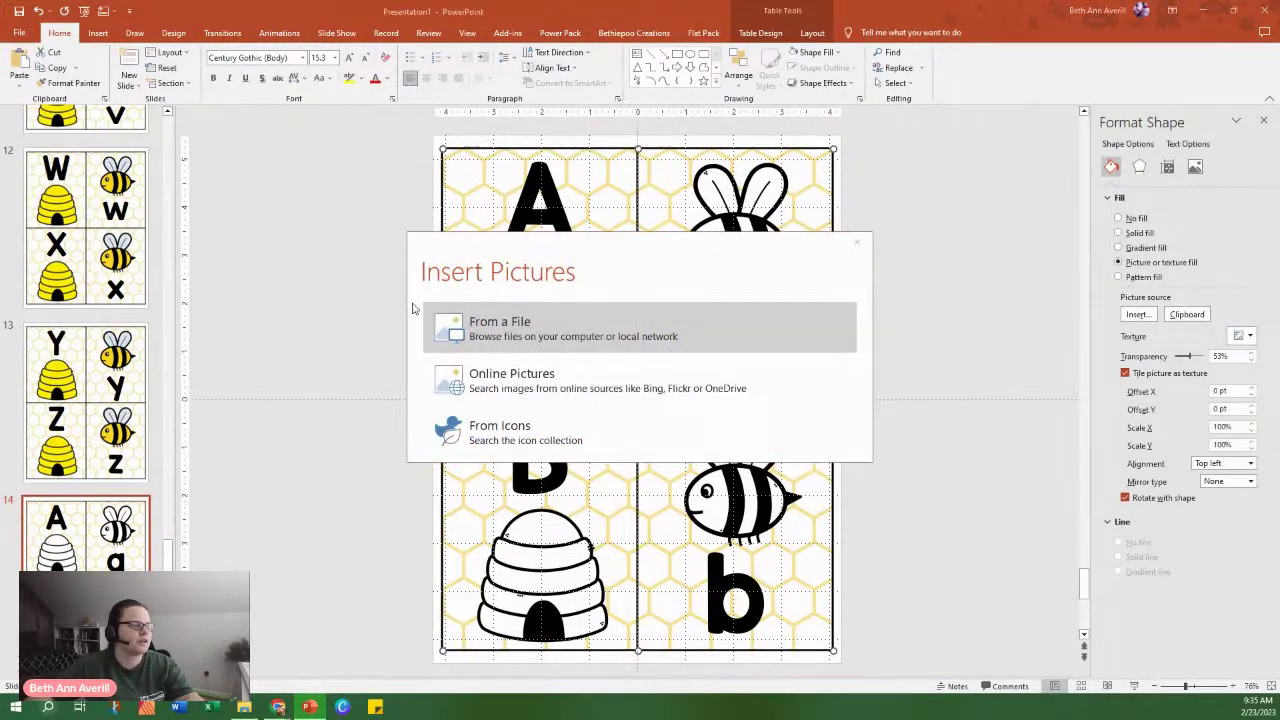
pyautogui.click(425, 318)
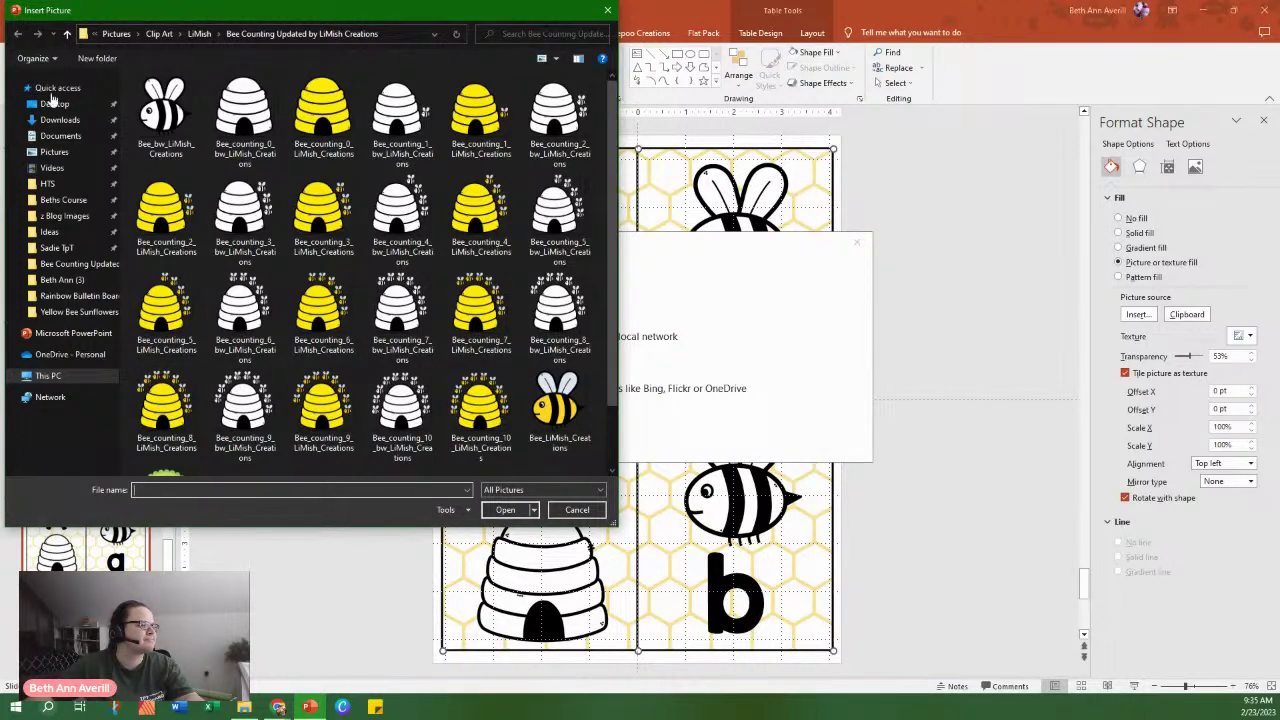
pyautogui.click(78, 312)
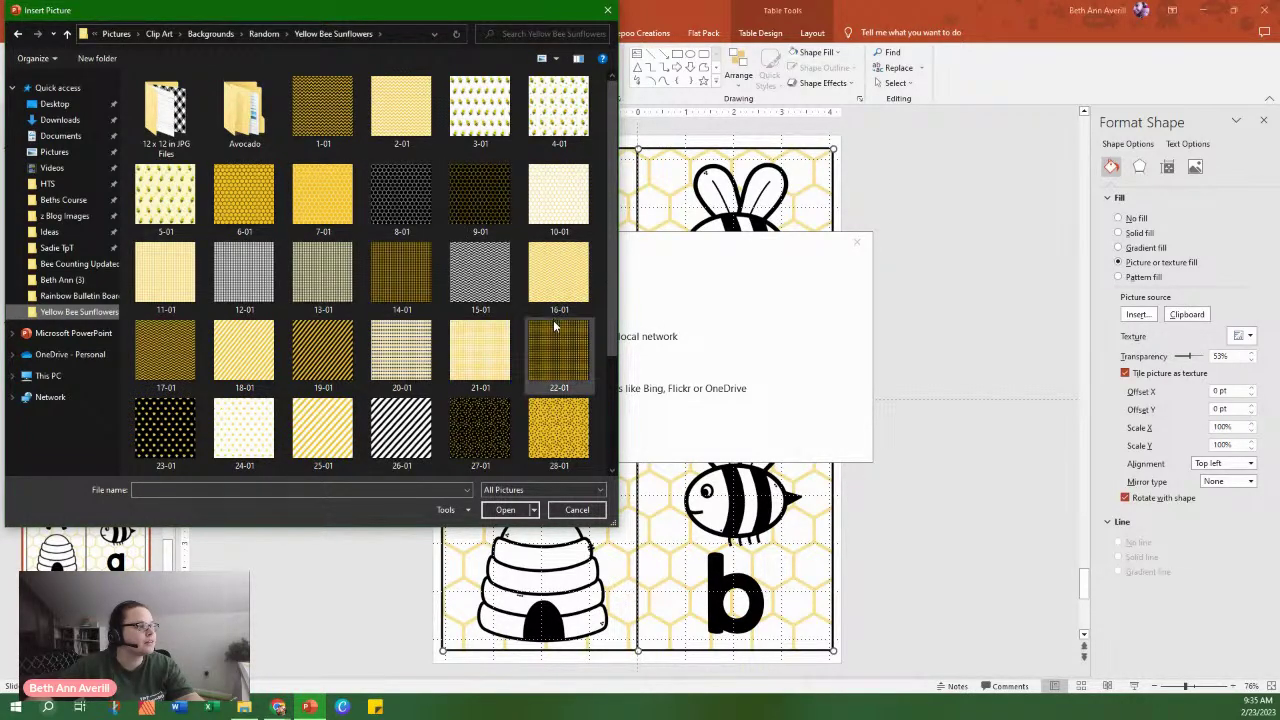
pyautogui.scroll(-2, 474, 258)
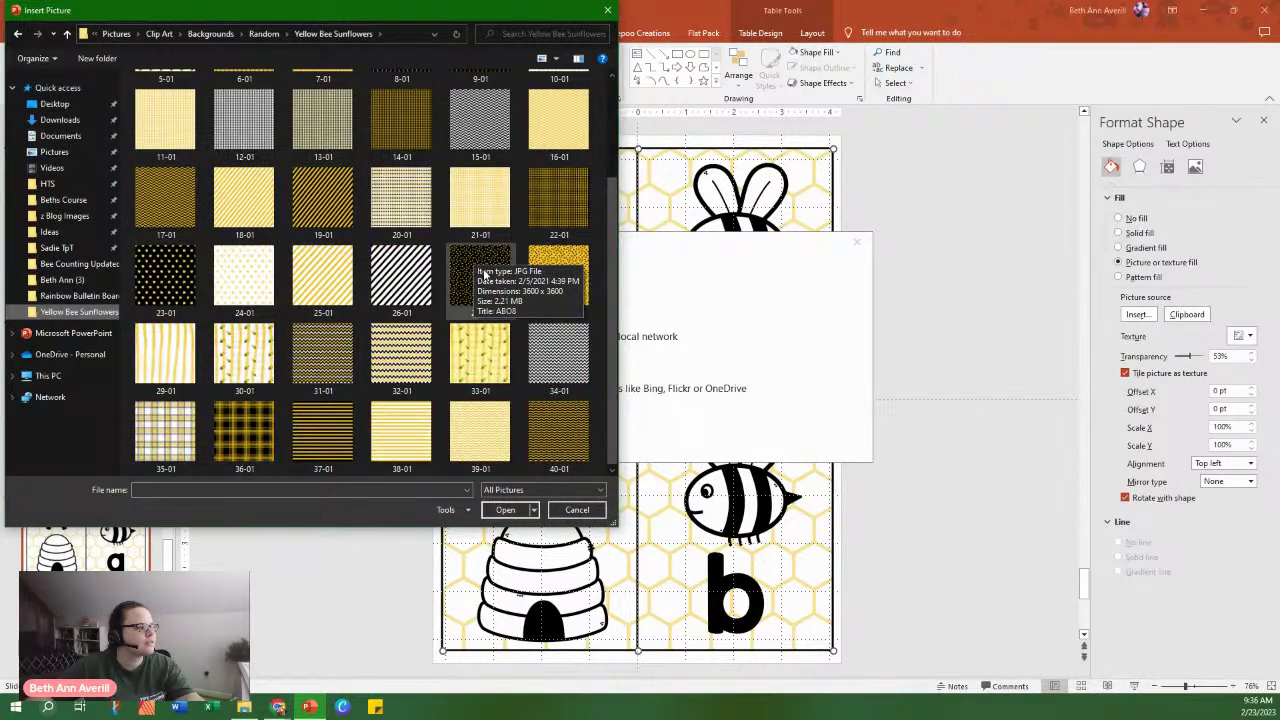
pyautogui.scroll(2, 484, 274)
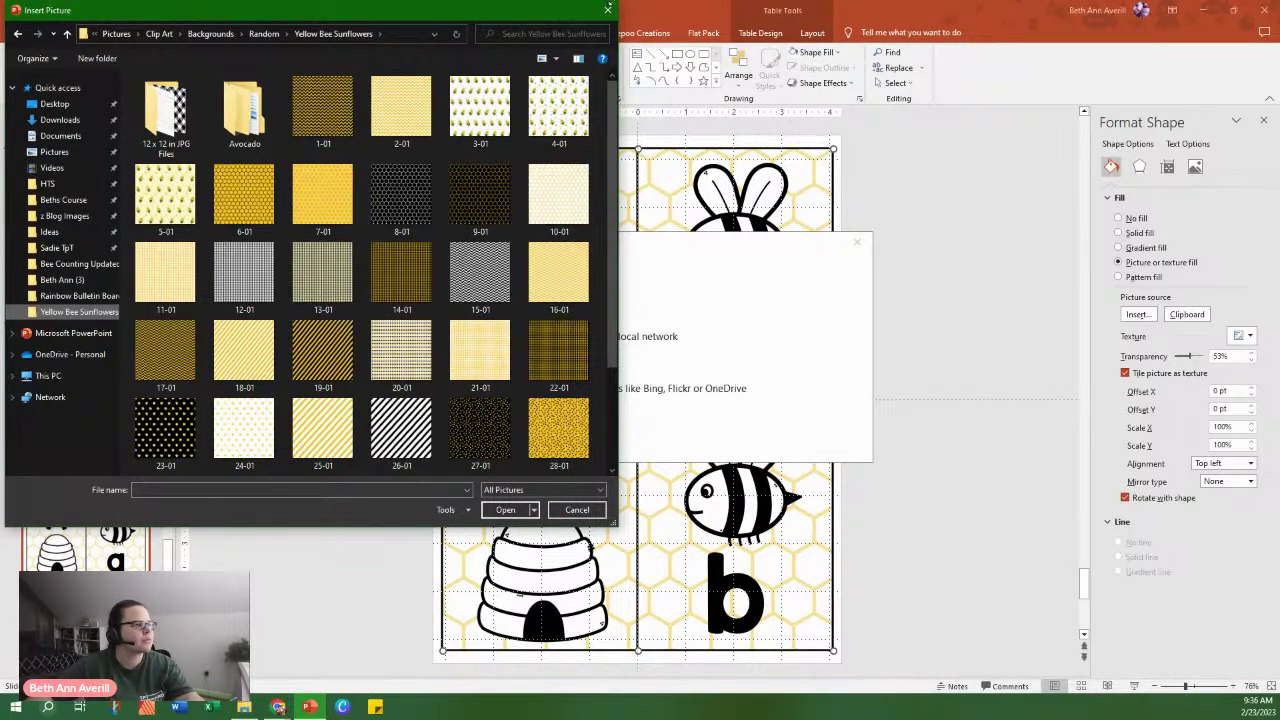
pyautogui.click(607, 9)
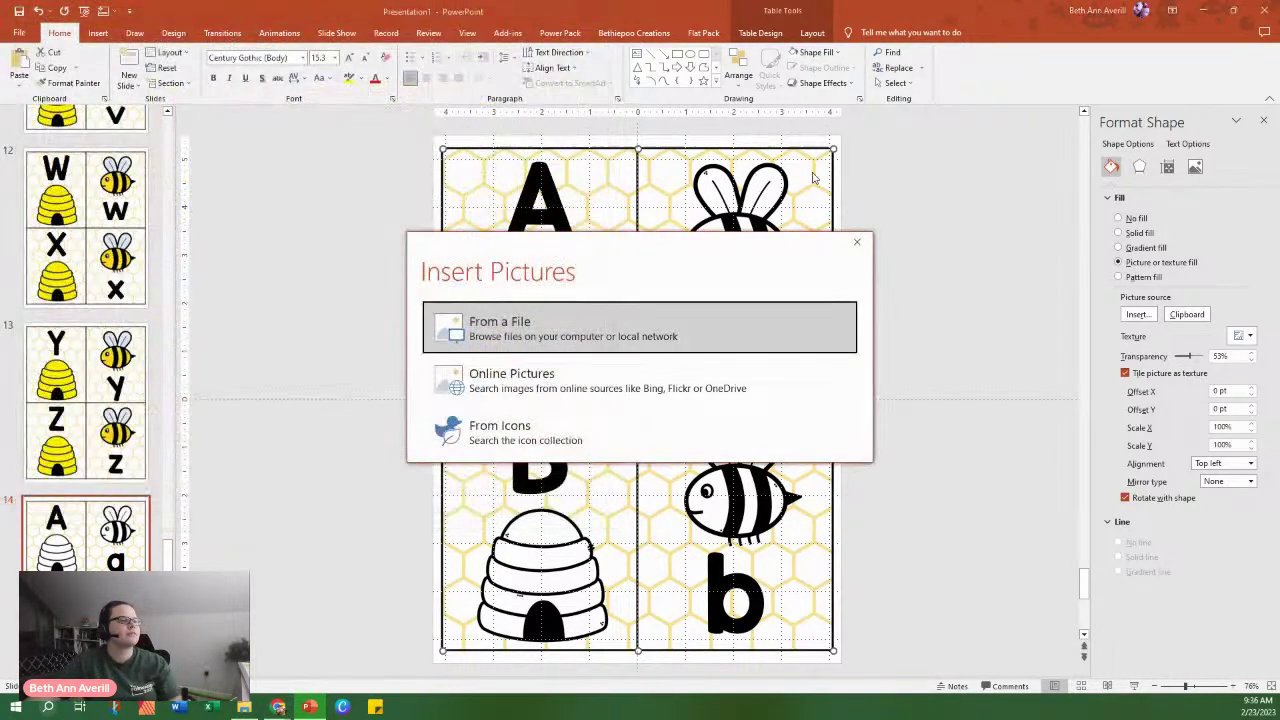
pyautogui.click(856, 246)
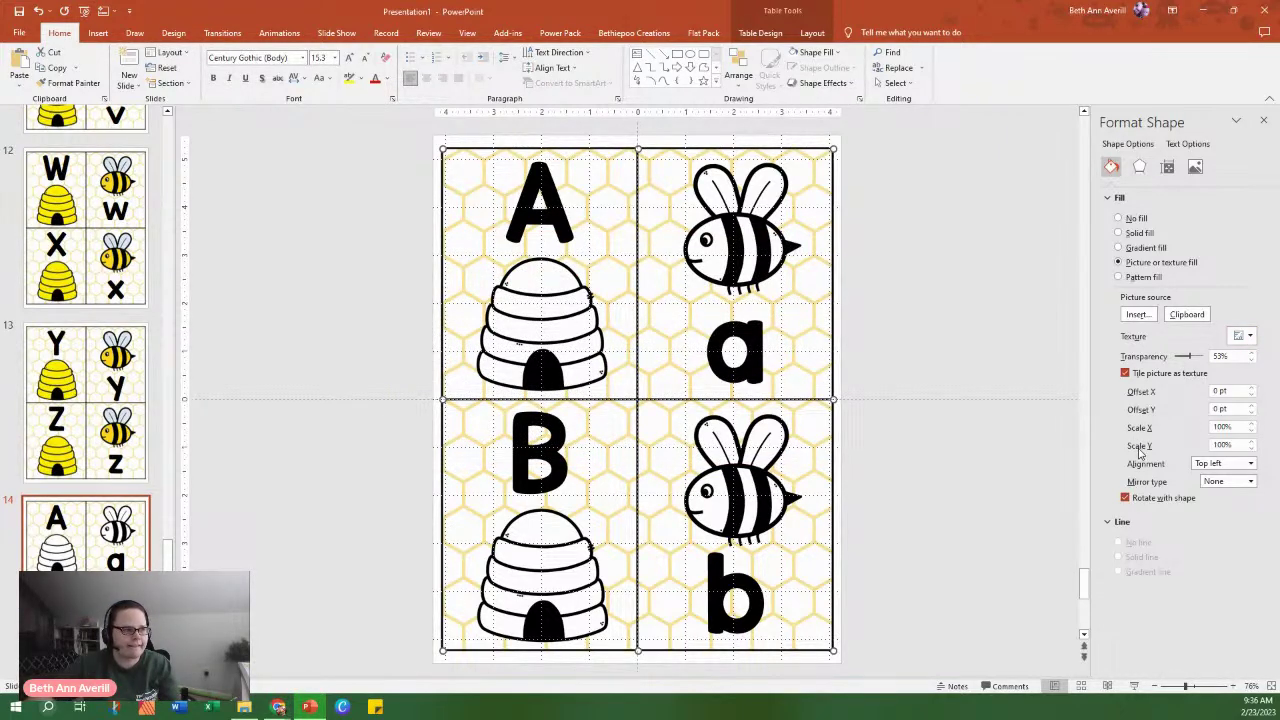
pyautogui.click(98, 33)
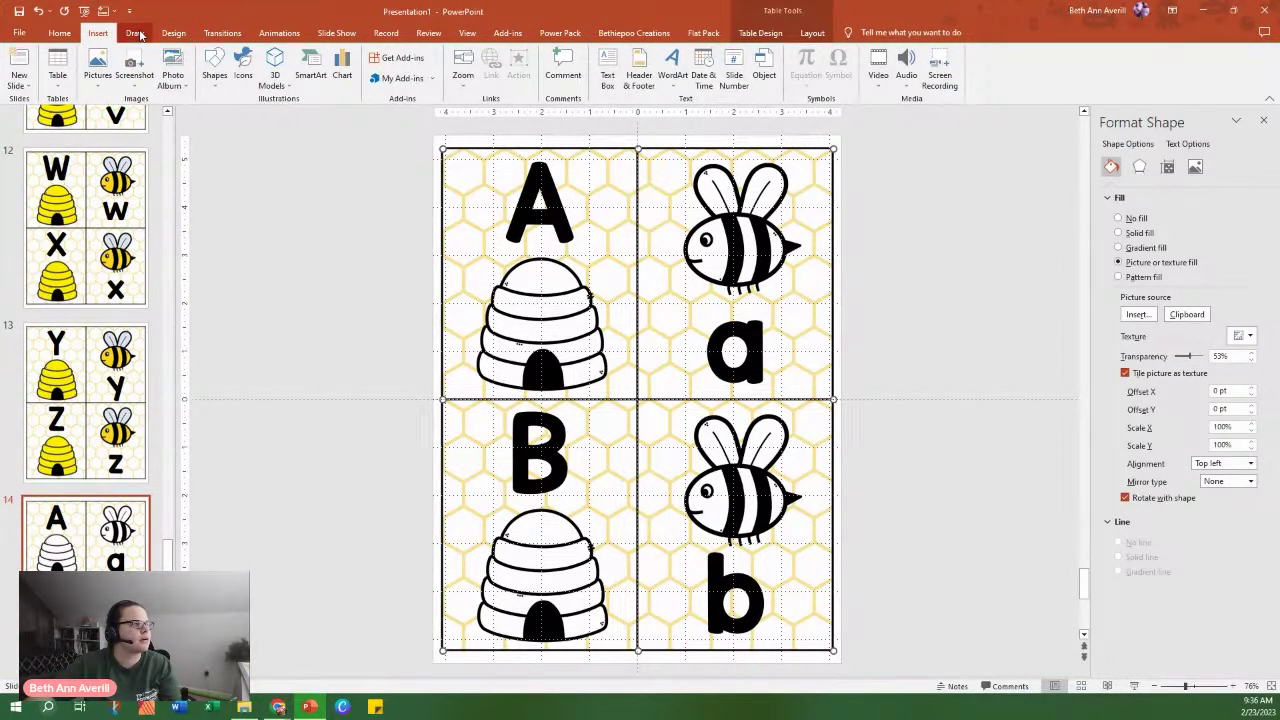
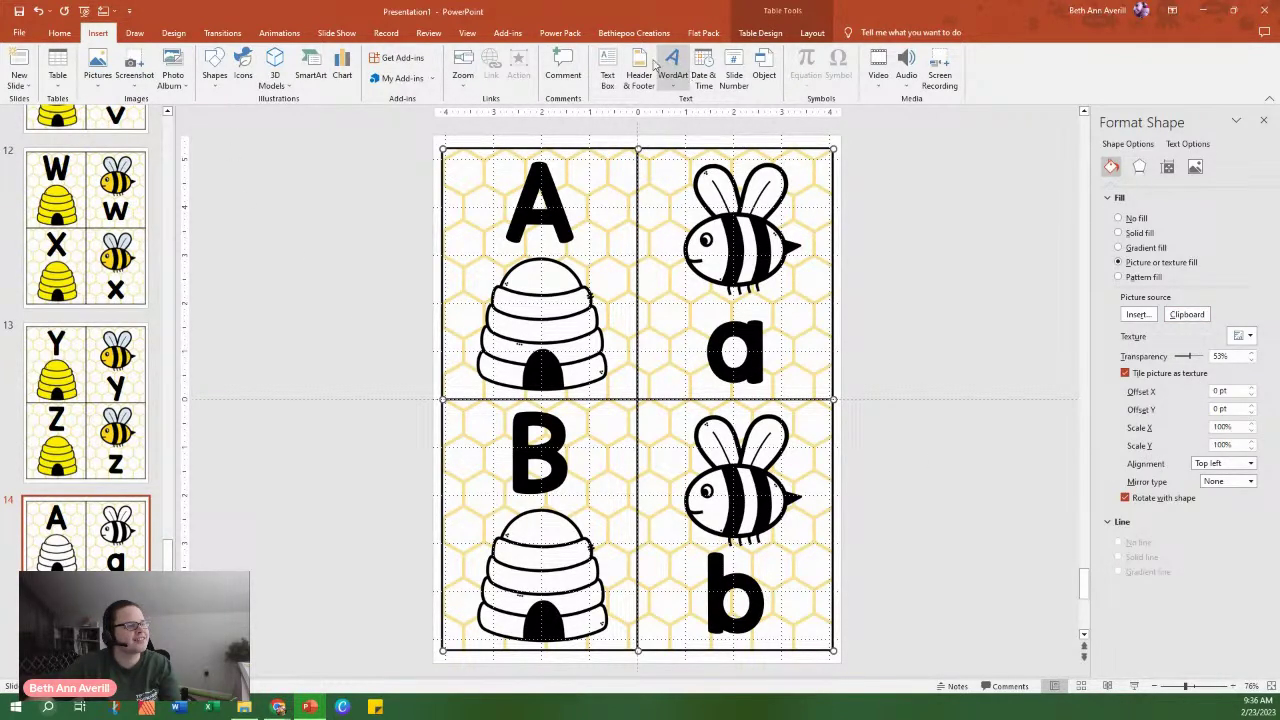
pyautogui.click(762, 33)
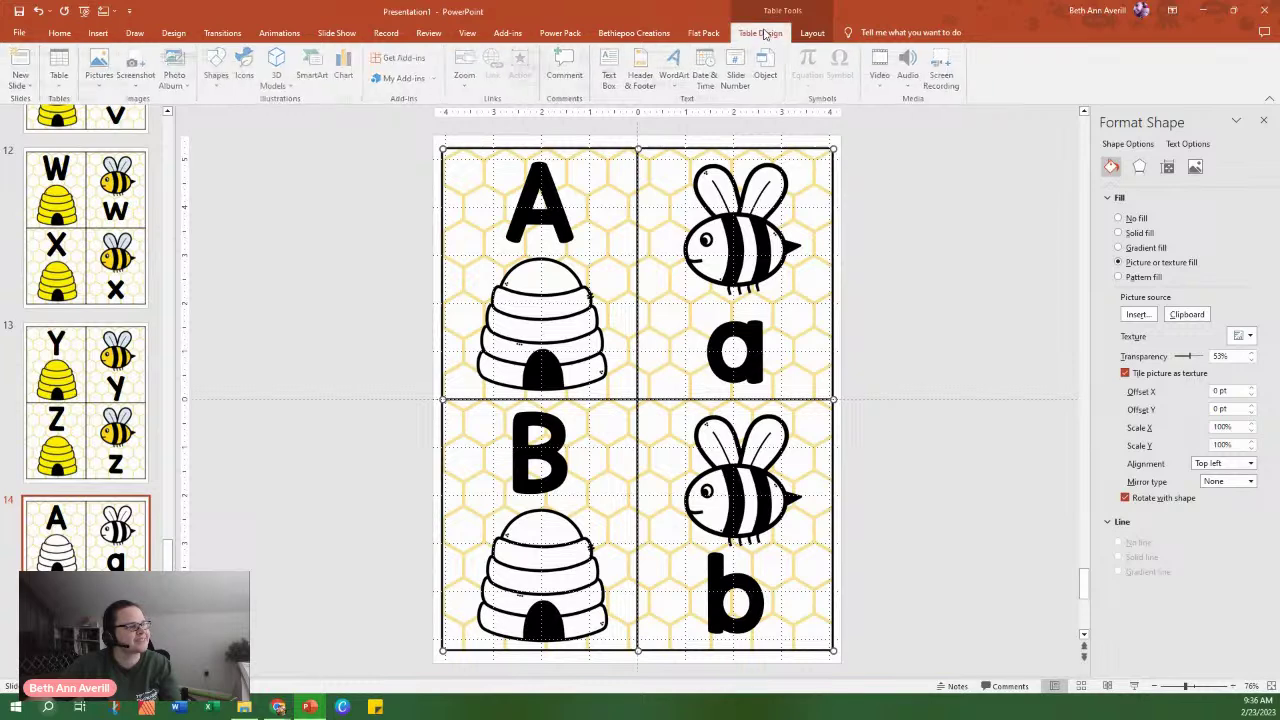
pyautogui.click(97, 35)
pyautogui.click(173, 33)
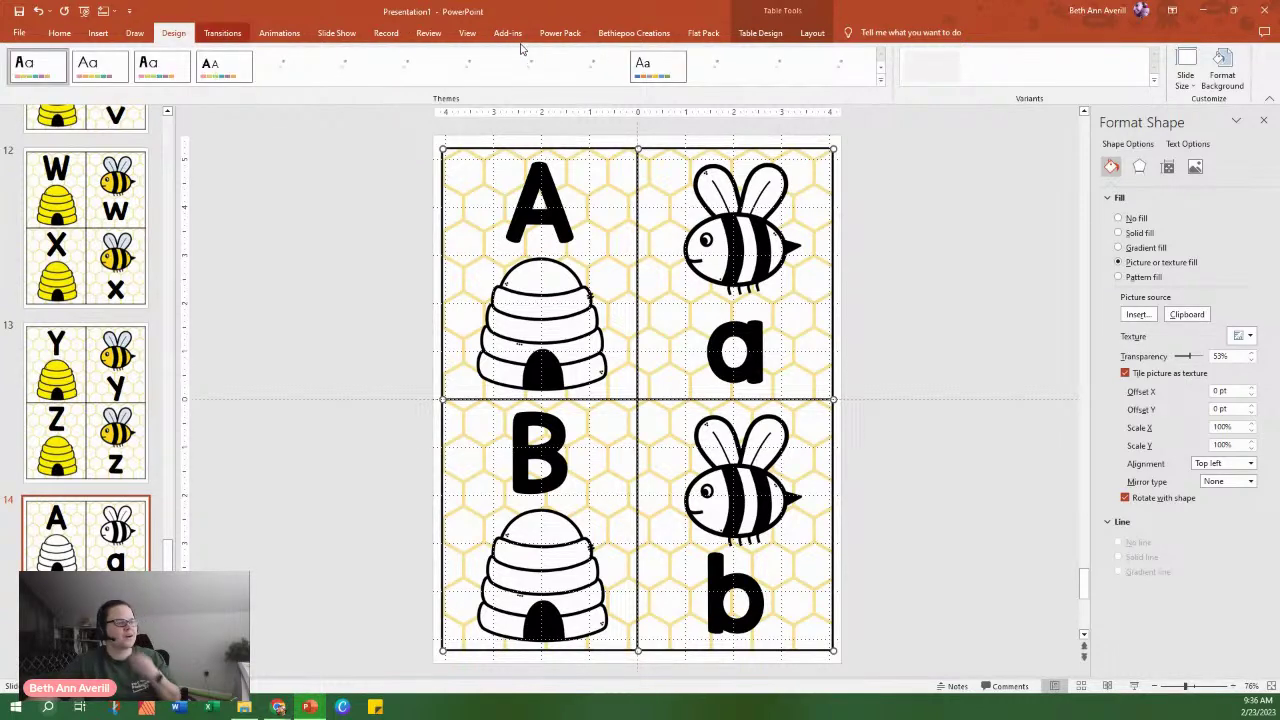
pyautogui.click(222, 33)
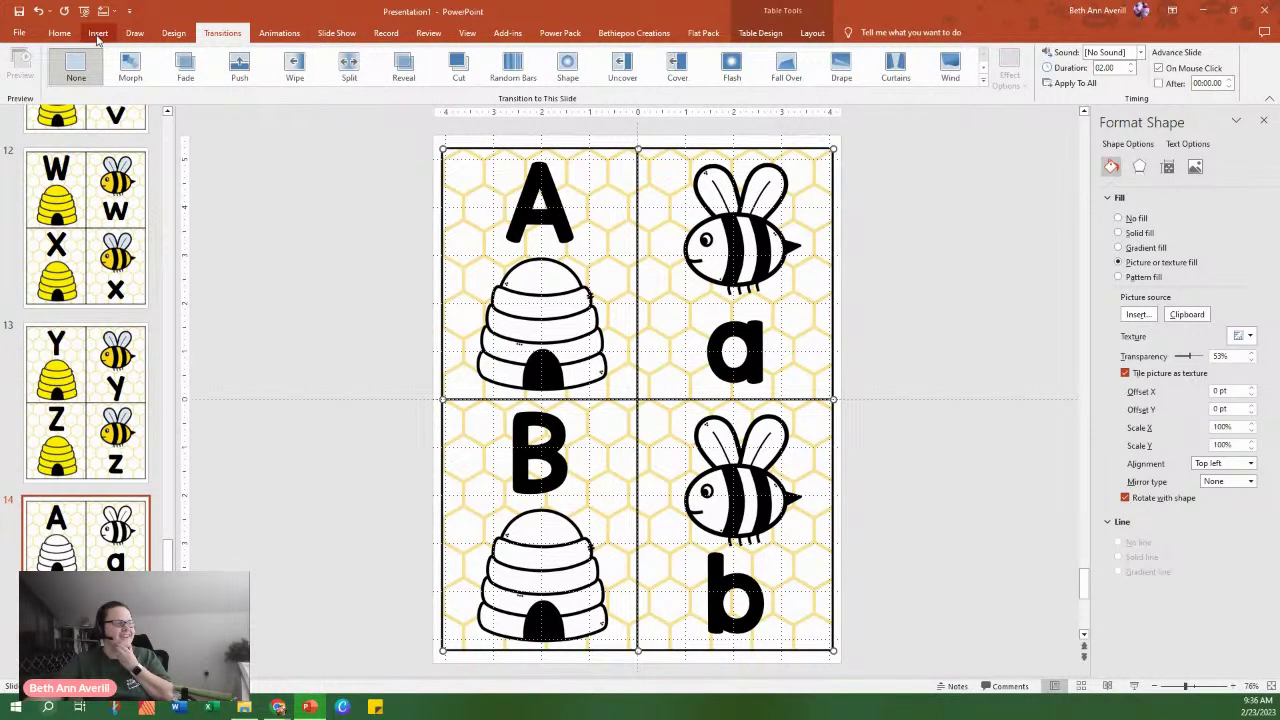
pyautogui.click(59, 33)
pyautogui.click(99, 34)
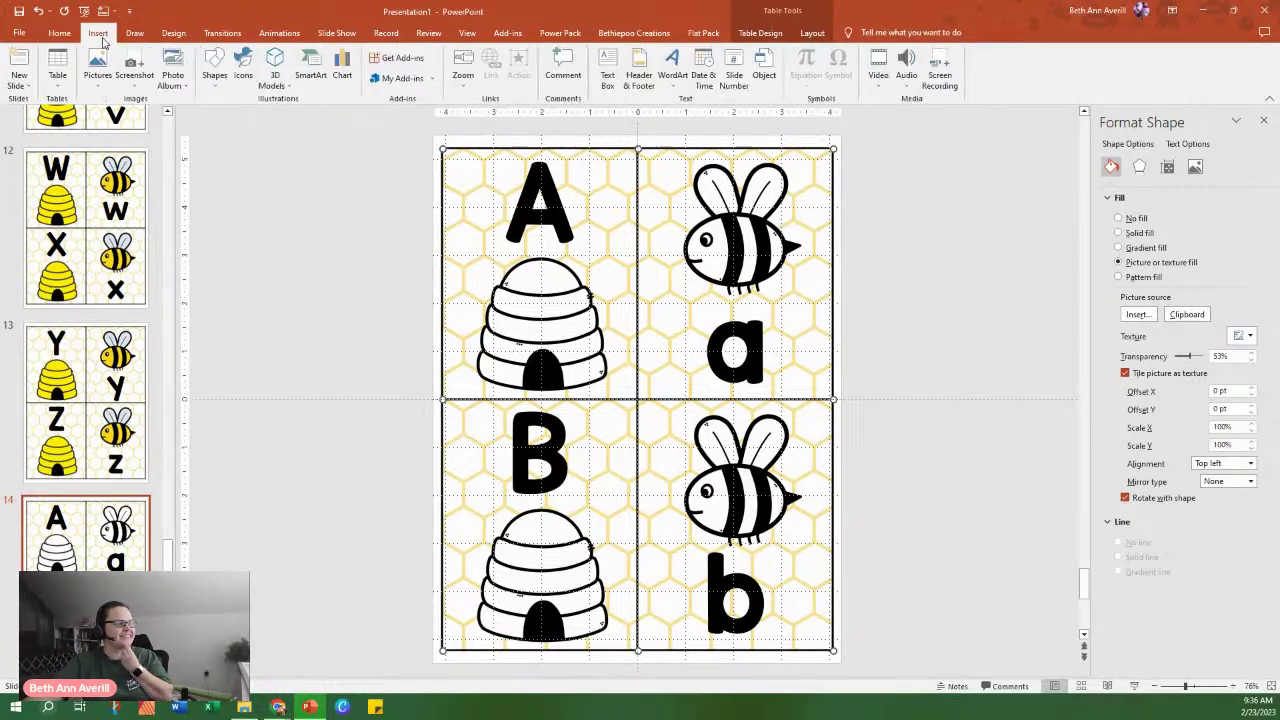
pyautogui.click(98, 80)
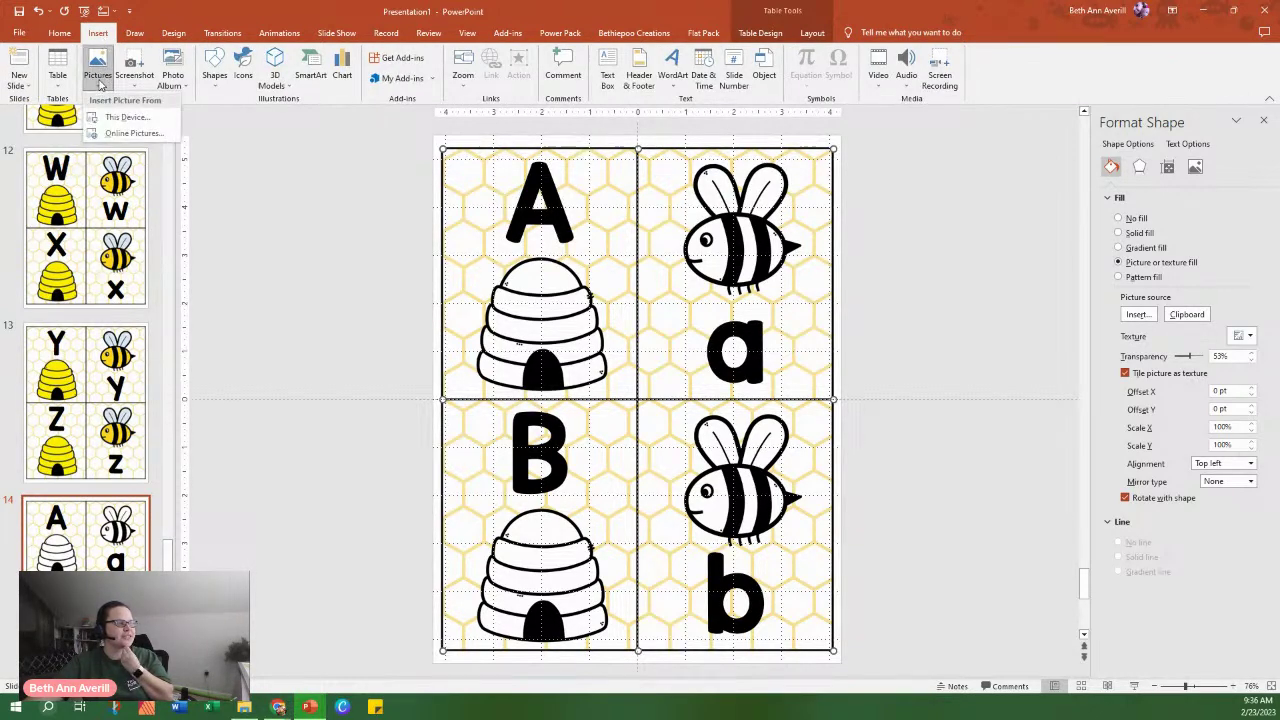
pyautogui.click(220, 138)
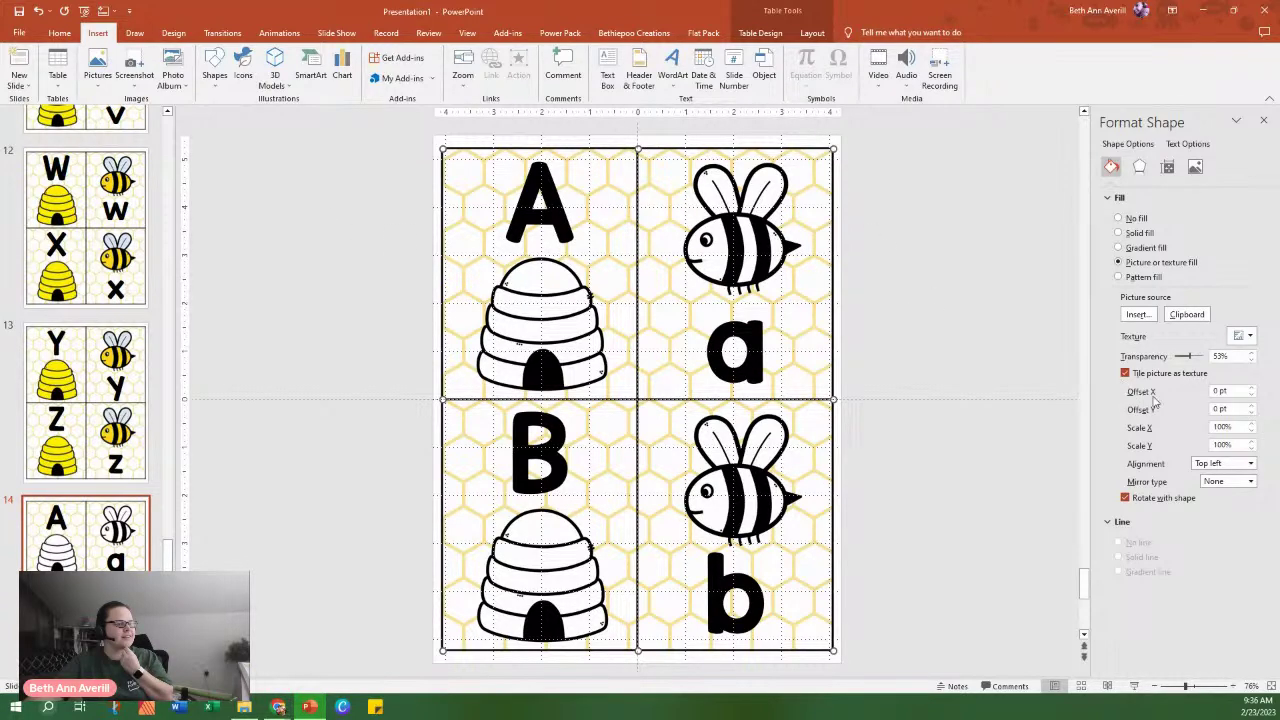
# Set the honeycomb fill's transparency to 52% and check the table's shading, picture correction and picture color options.
pyautogui.moveTo(1192, 356)
pyautogui.mouseDown()
pyautogui.moveTo(1174, 367)
pyautogui.moveTo(1193, 370)
pyautogui.mouseUp()
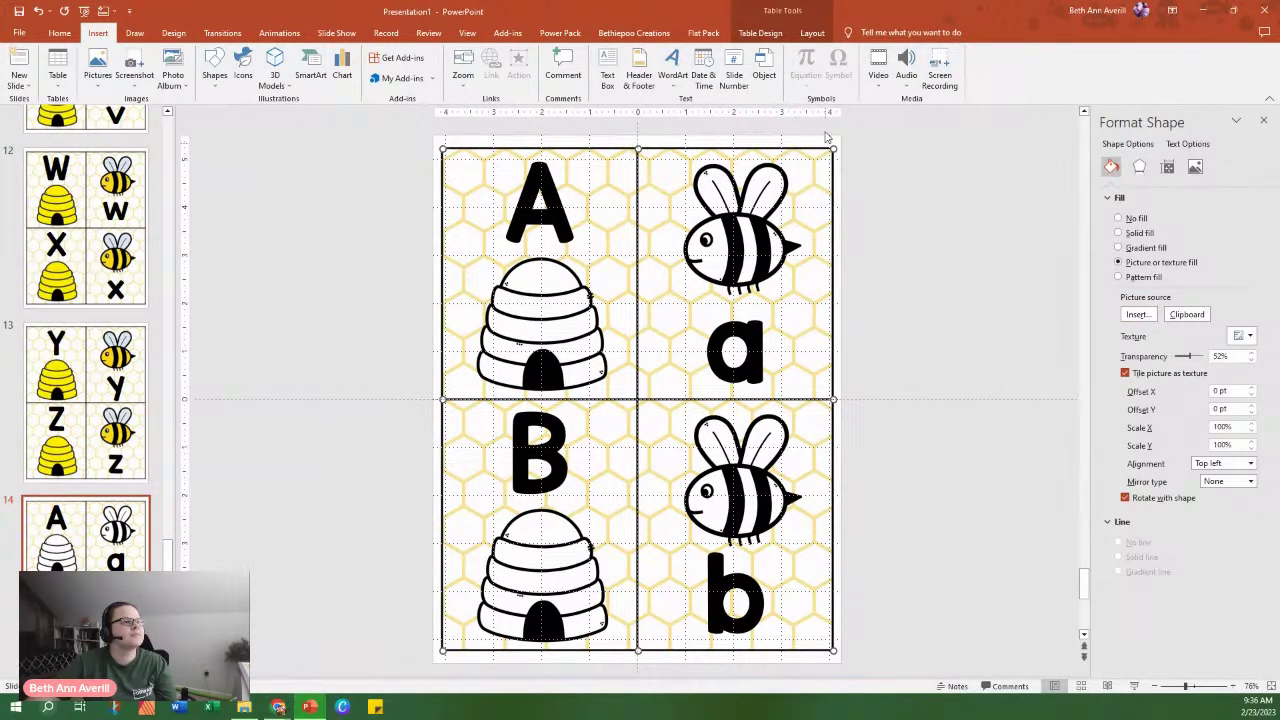
pyautogui.click(763, 32)
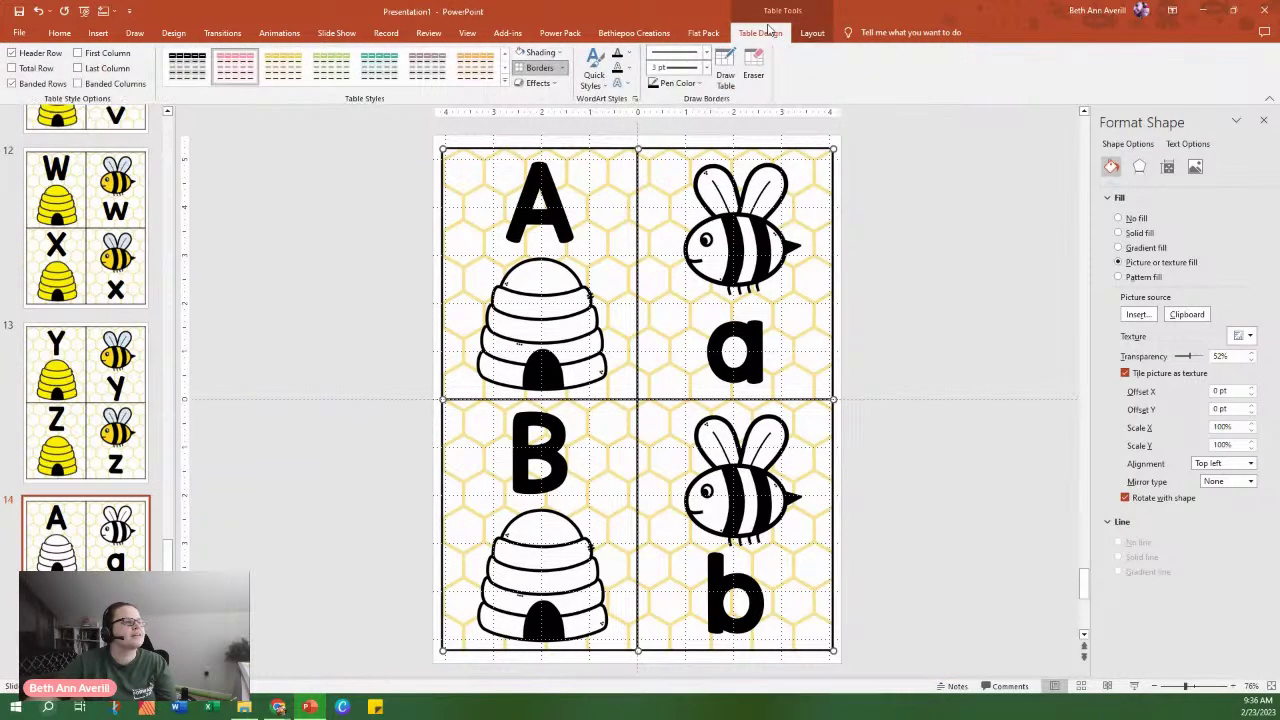
pyautogui.click(561, 53)
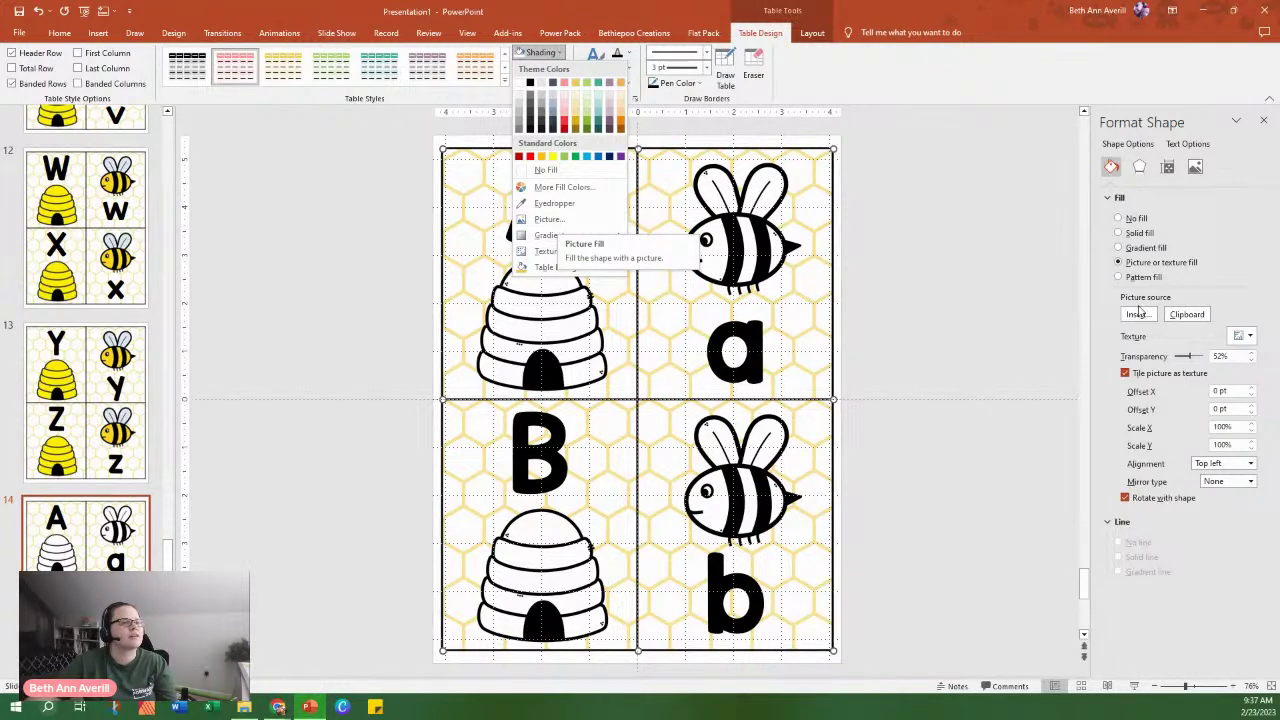
pyautogui.click(1195, 166)
pyautogui.click(1195, 166)
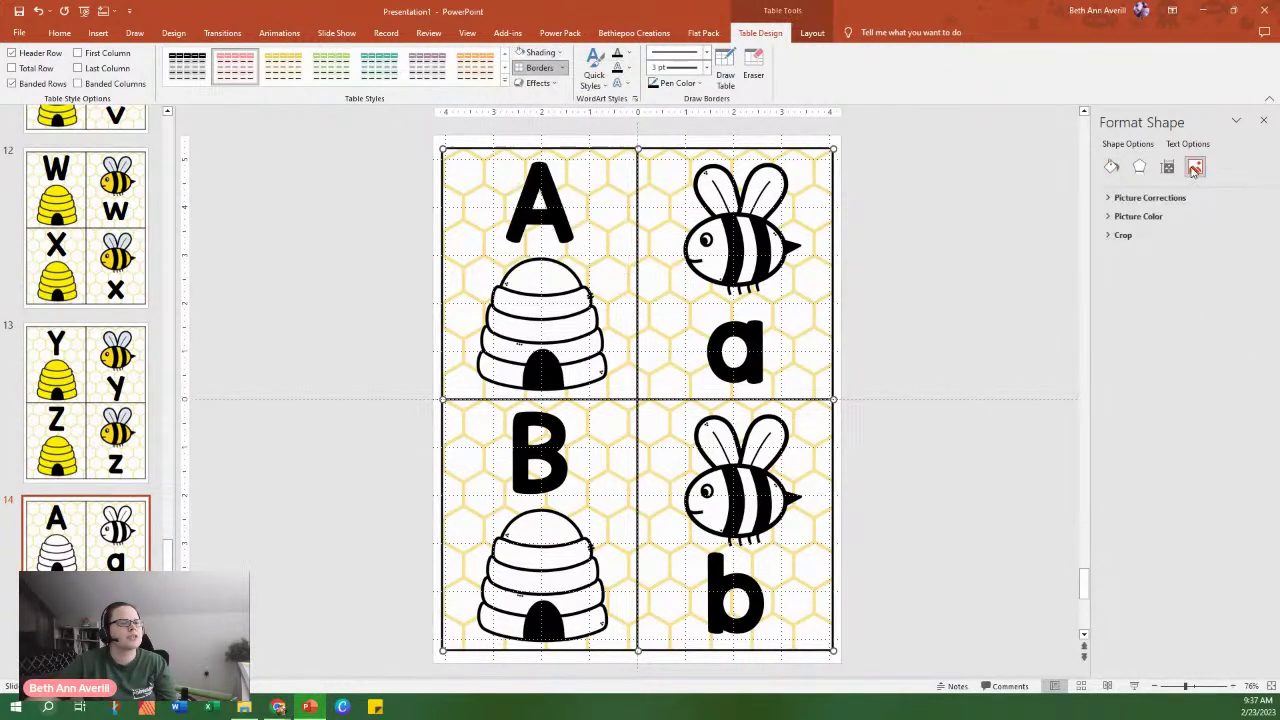
pyautogui.click(1150, 198)
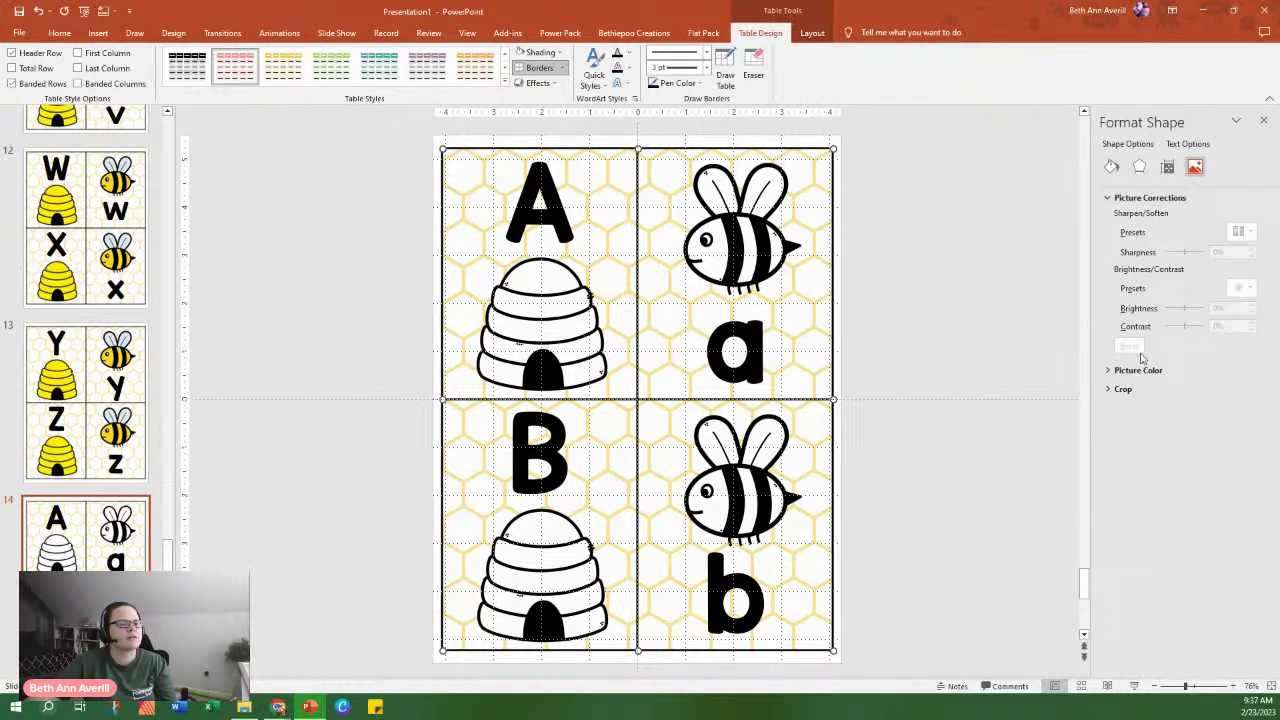
pyautogui.click(1143, 370)
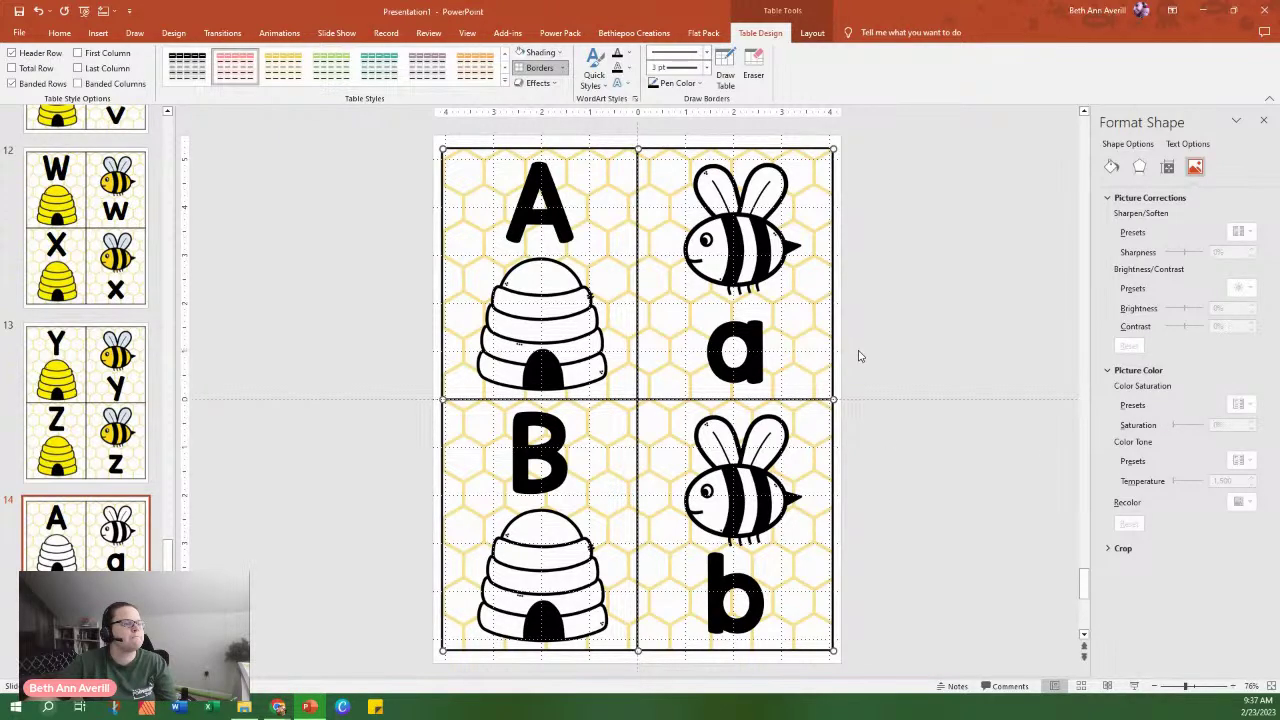
# Fill the A and B table with the chevron picture 34-01 from the Yellow Bee Sunflowers folder, tiled as texture.
pyautogui.rightClick(824, 358)
pyautogui.click(829, 268)
pyautogui.click(836, 270)
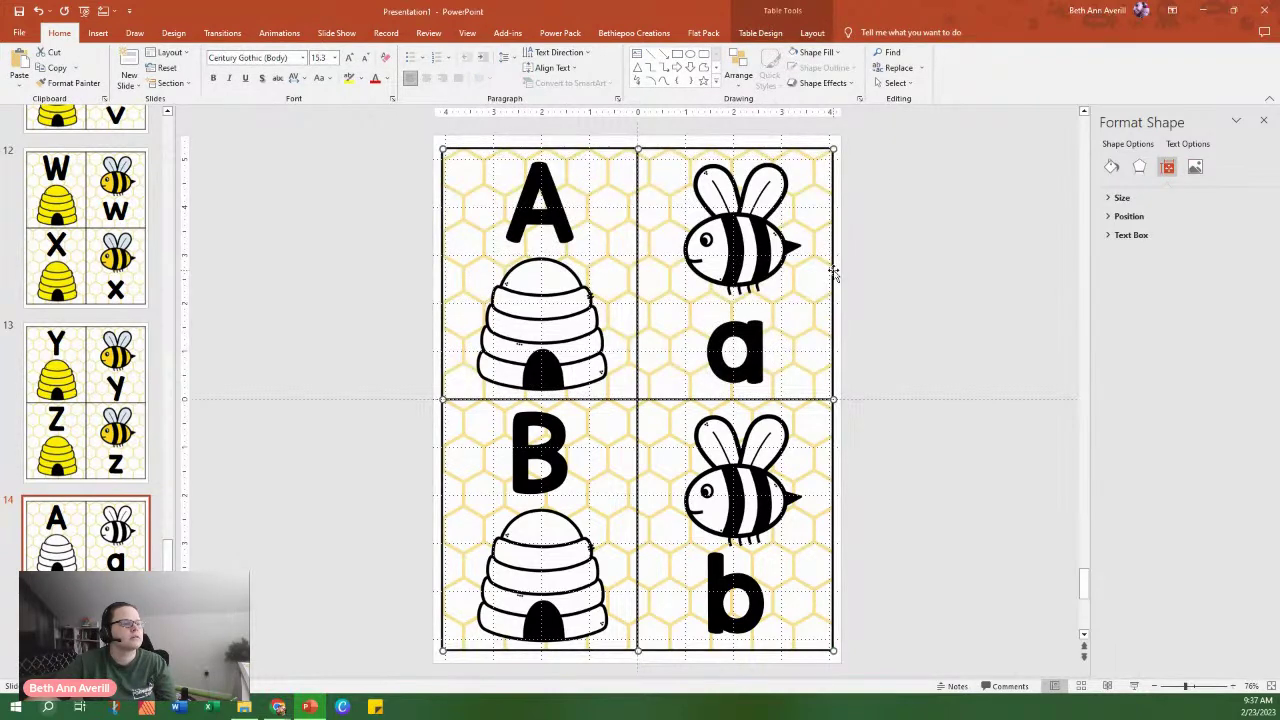
pyautogui.rightClick(836, 271)
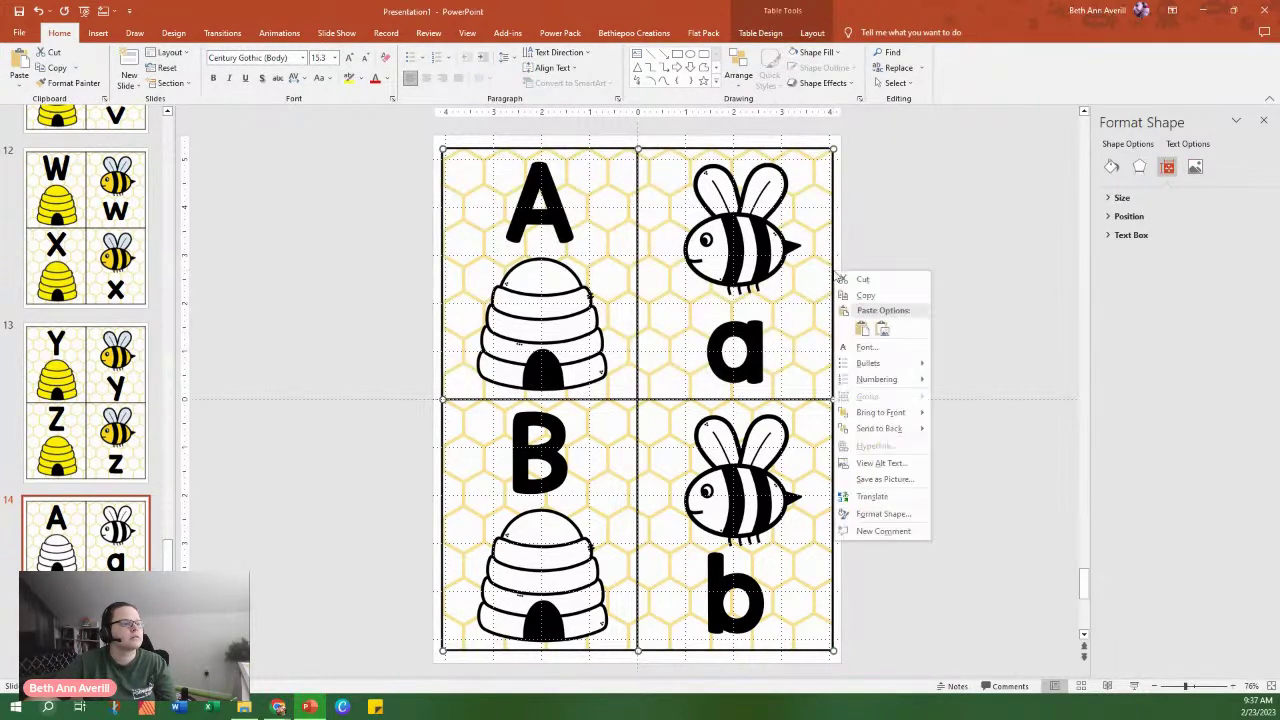
pyautogui.click(897, 516)
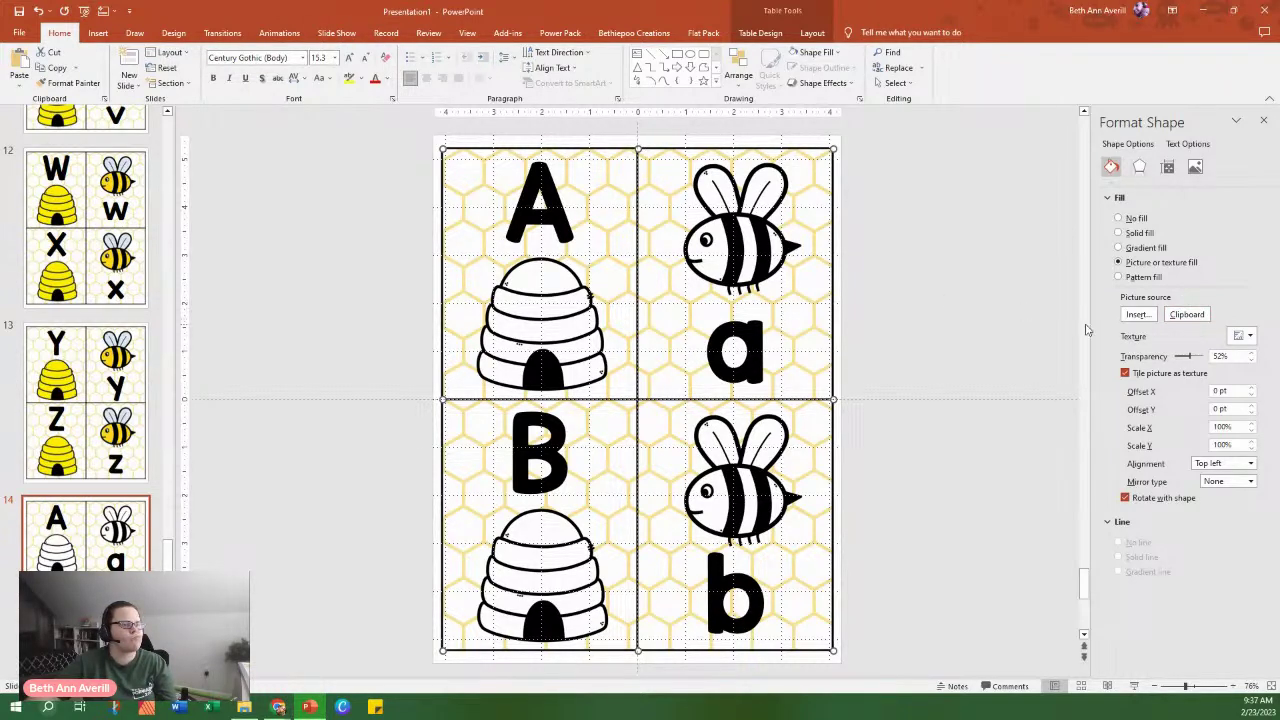
pyautogui.click(1130, 317)
pyautogui.click(520, 336)
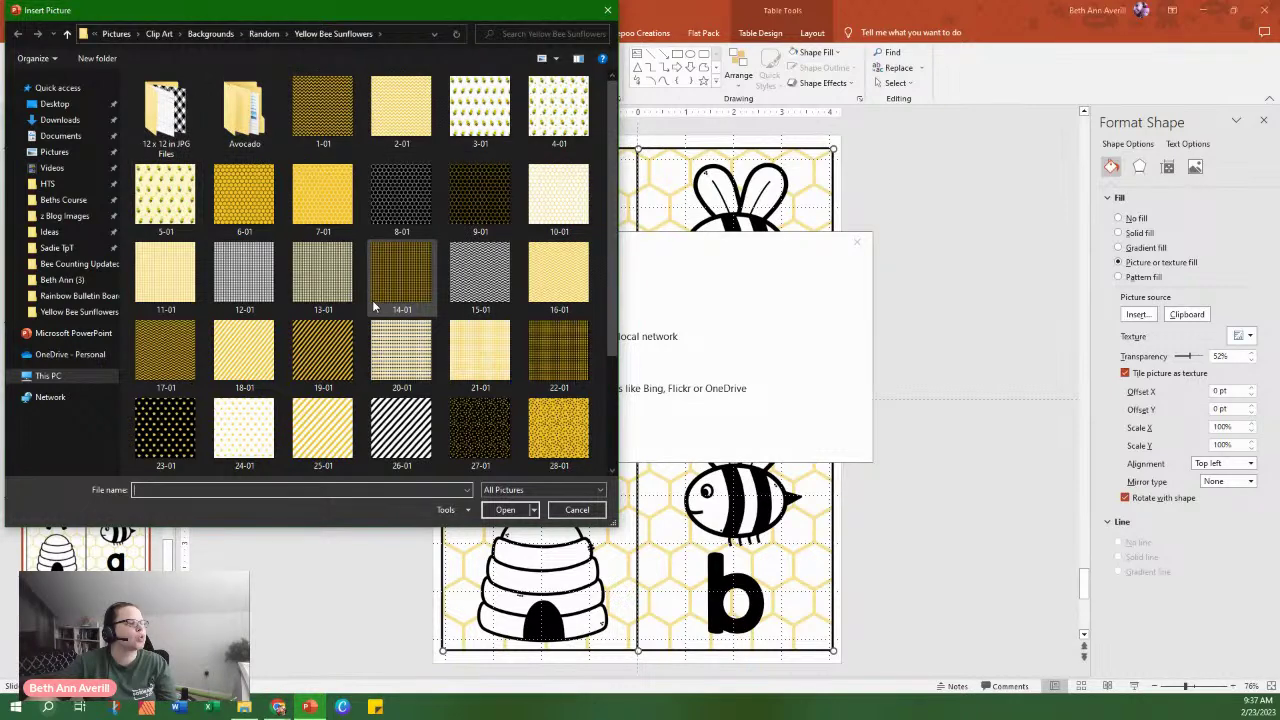
pyautogui.scroll(-2, 372, 300)
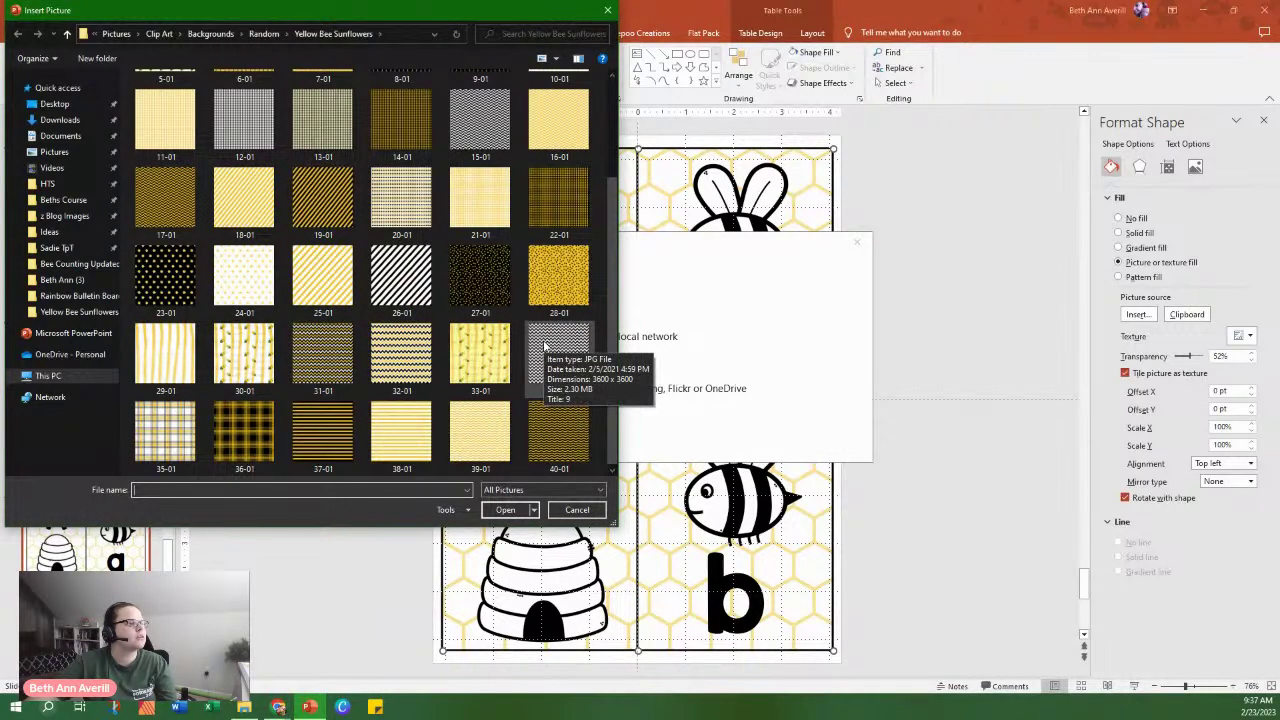
pyautogui.doubleClick(545, 345)
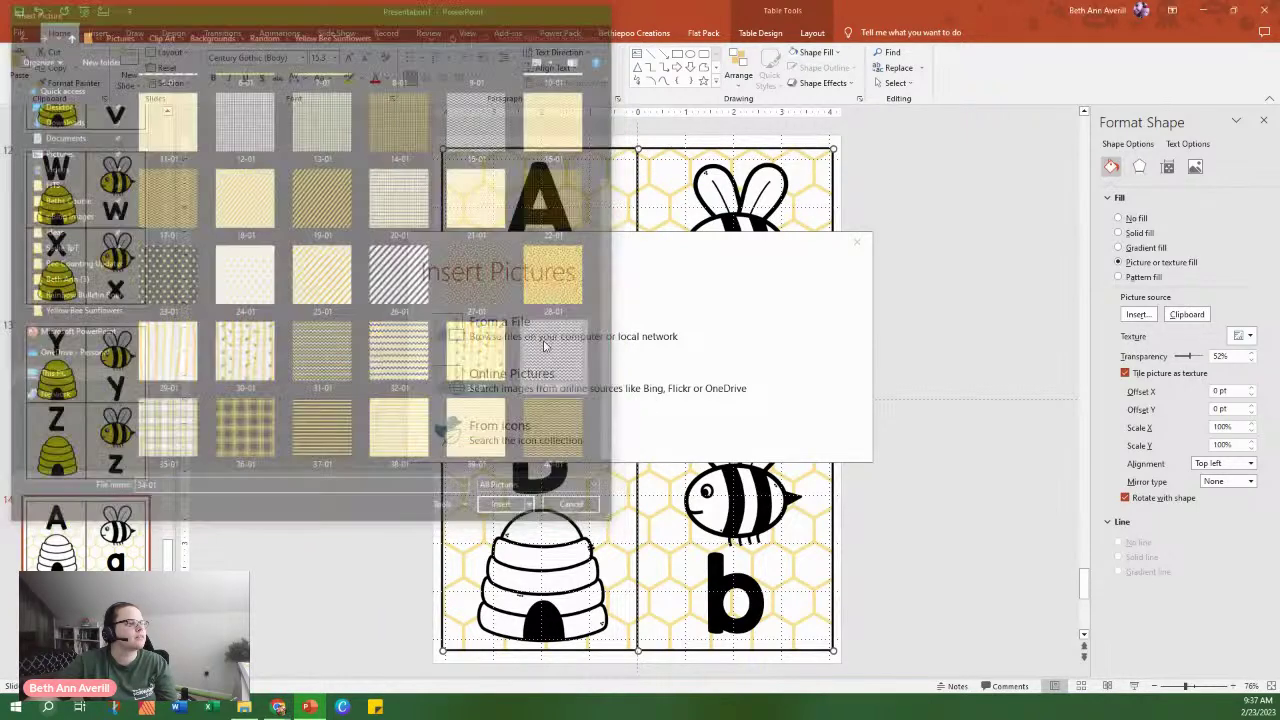
pyautogui.click(1125, 373)
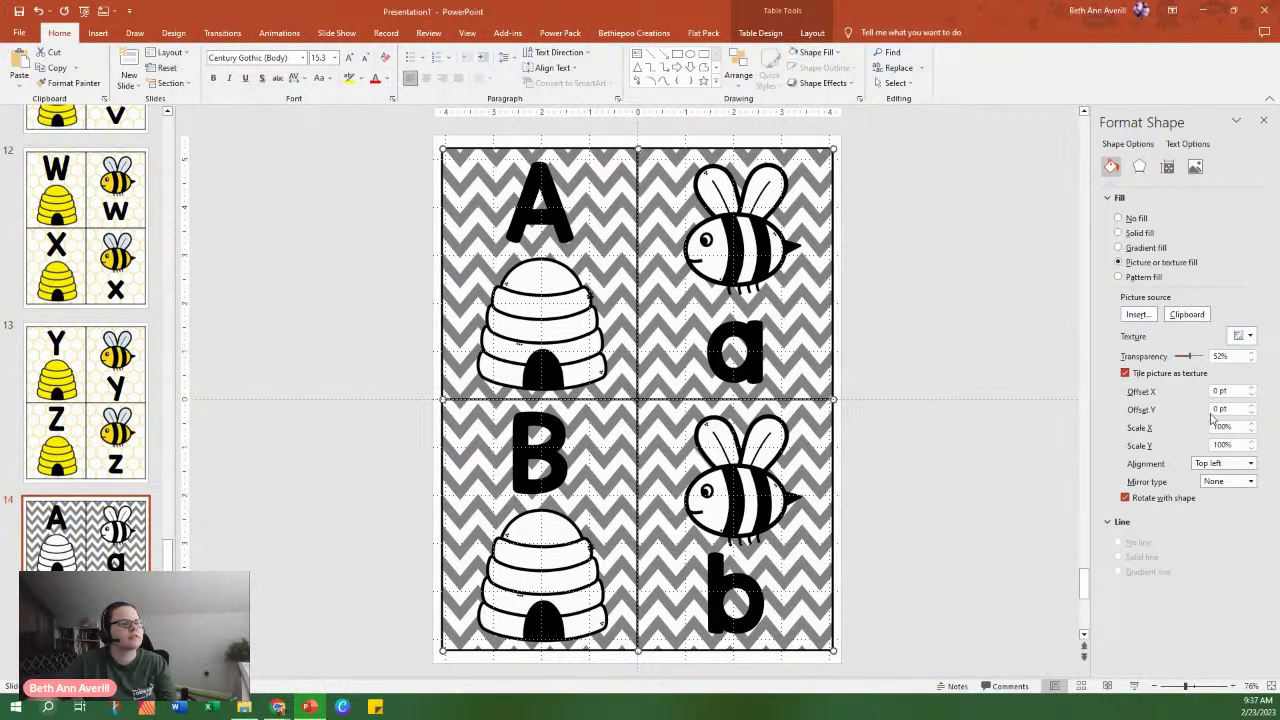
# Set the chevron fill's transparency to 73% and its tile alignment to Bottom.
pyautogui.moveTo(1186, 357); pyautogui.dragTo(1197, 361)
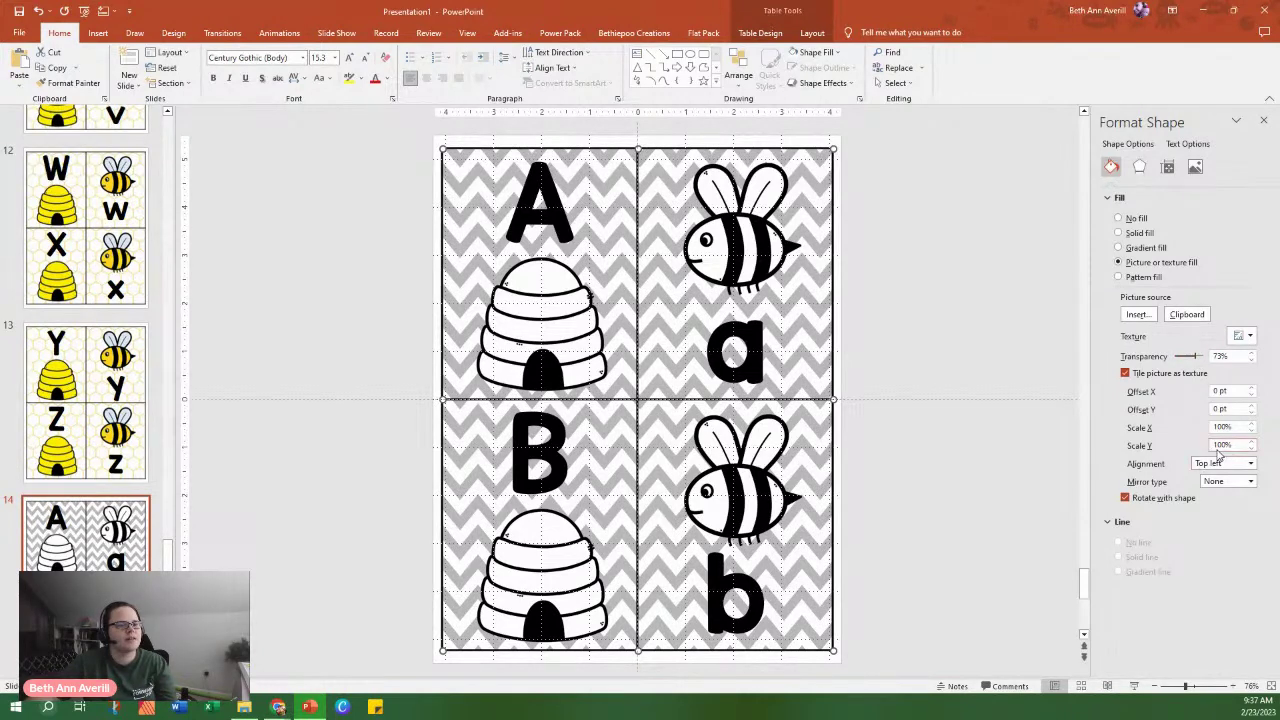
pyautogui.click(1250, 464)
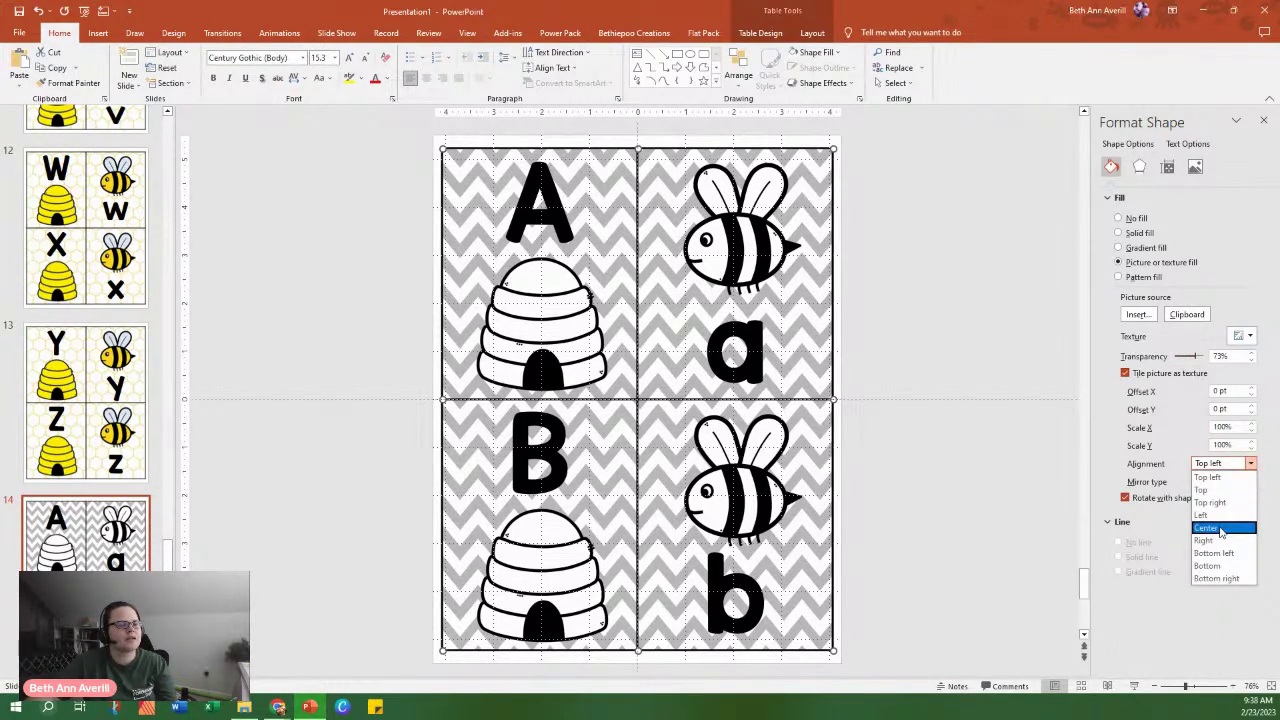
pyautogui.click(1218, 566)
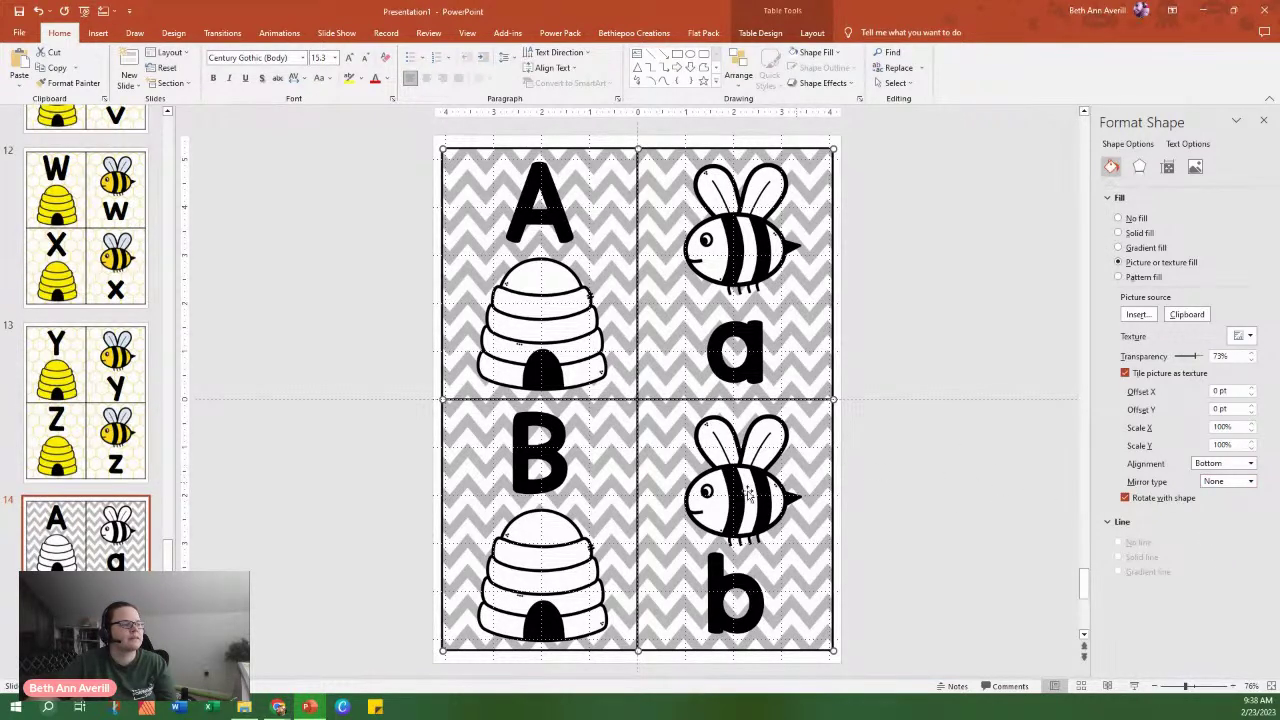
# Fill the A and B table with the herringbone picture from the Yellow Bee Sunflowers folder, tiled as texture.
pyautogui.click(1138, 314)
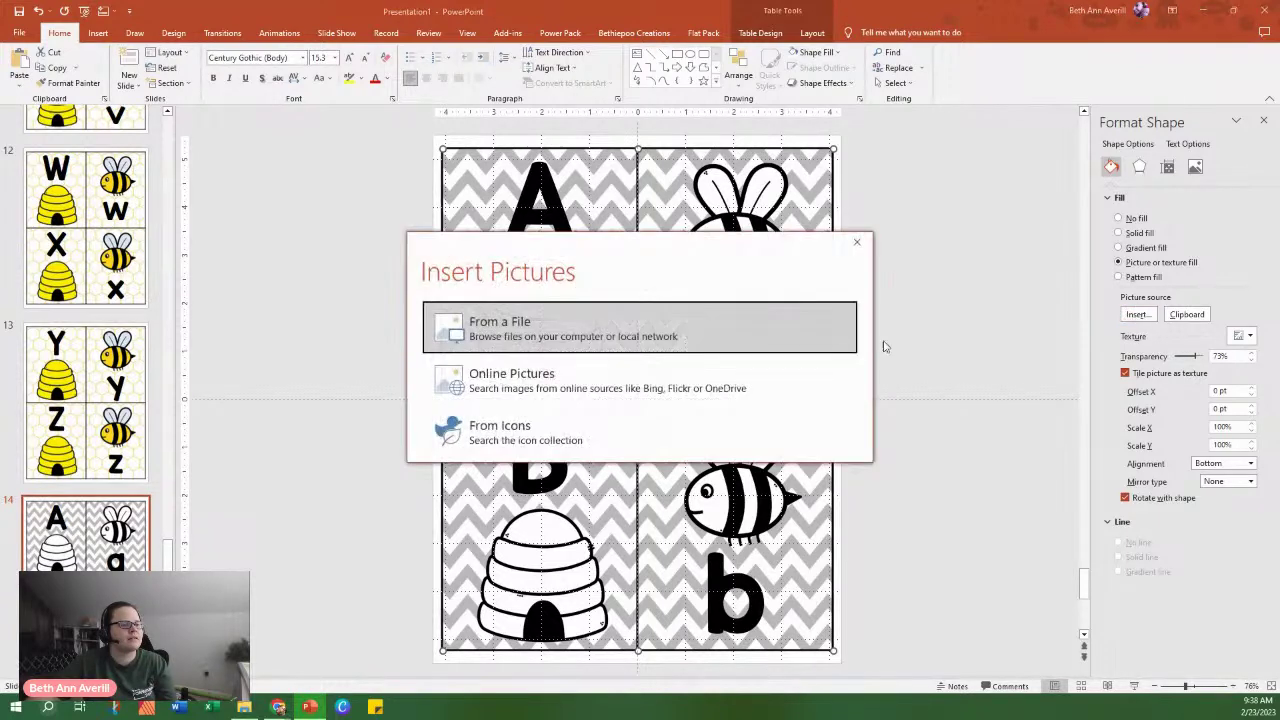
pyautogui.click(793, 340)
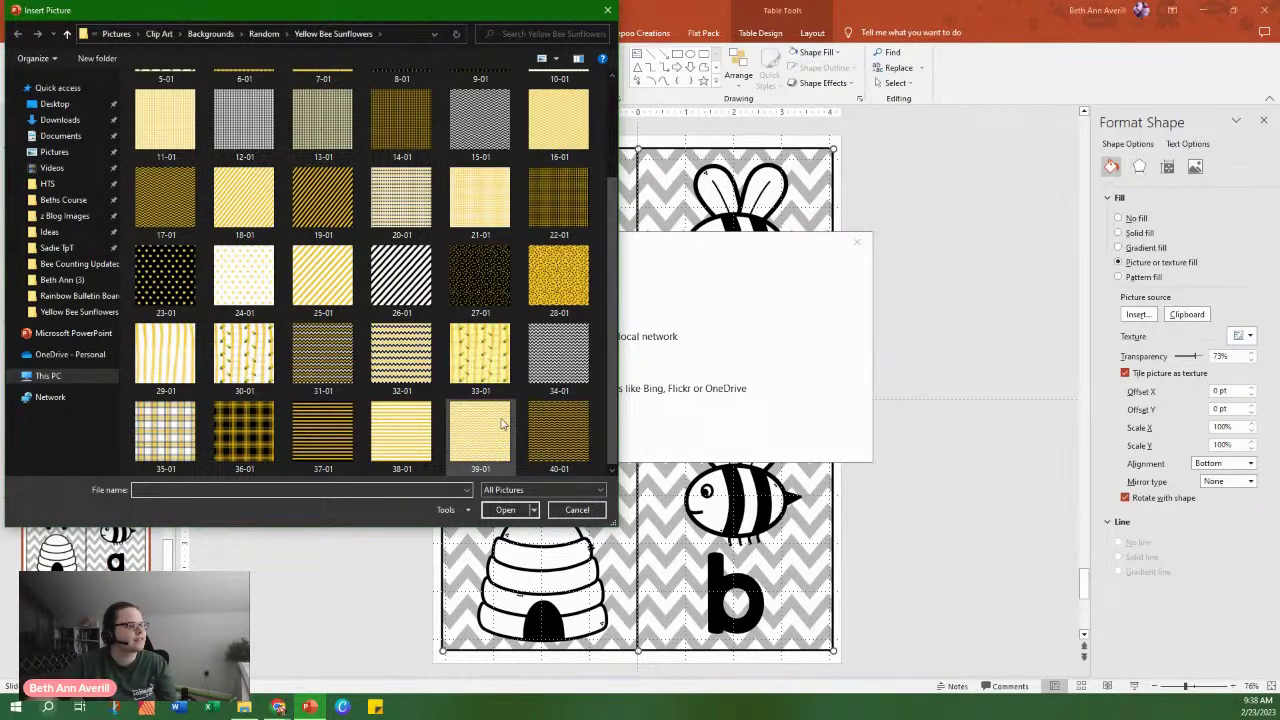
pyautogui.scroll(3, 450, 415)
pyautogui.doubleClick(400, 275)
pyautogui.click(1124, 372)
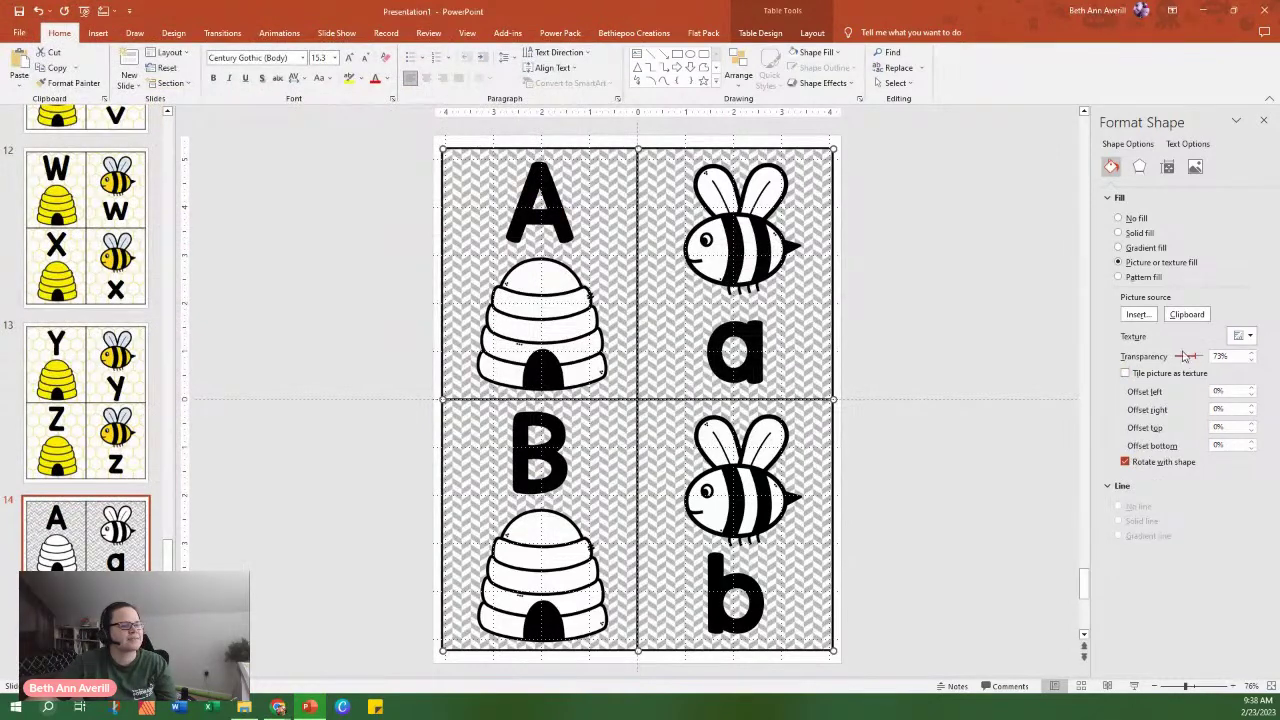
pyautogui.click(1124, 373)
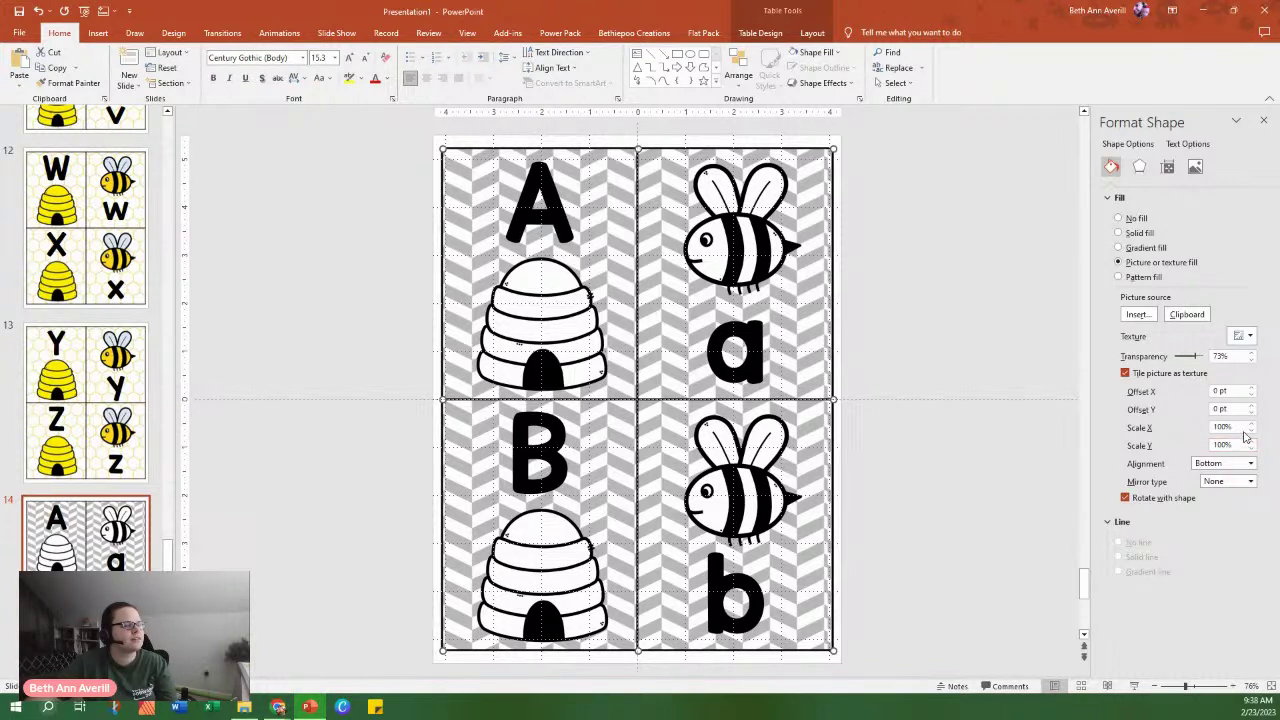
# Set the tile alignment of the table's picture fill to Right.
pyautogui.click(1250, 466)
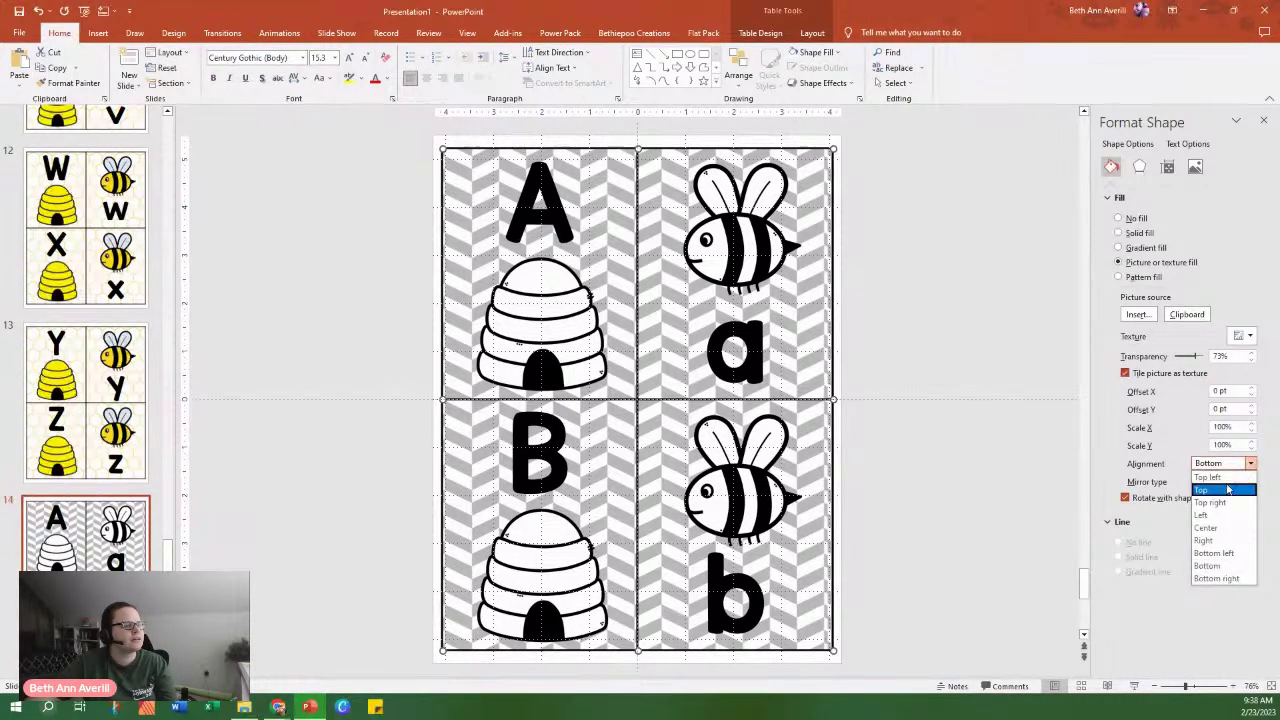
pyautogui.click(1231, 545)
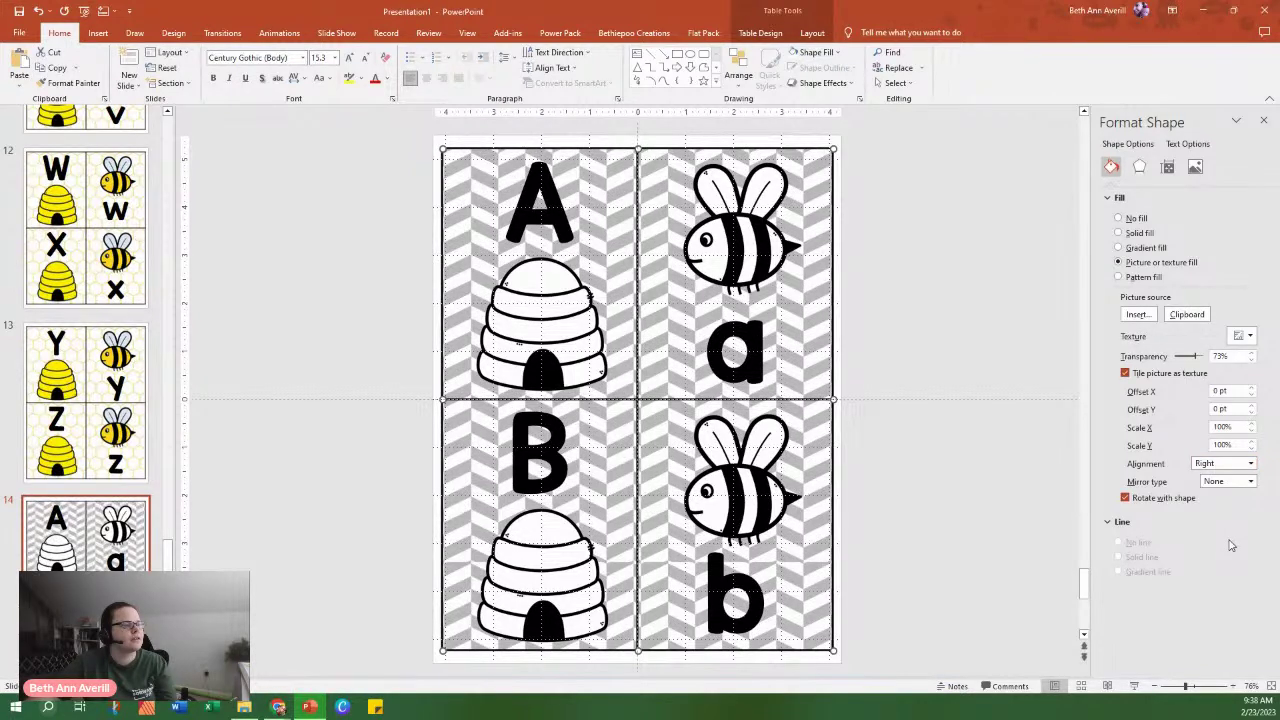
pyautogui.click(993, 534)
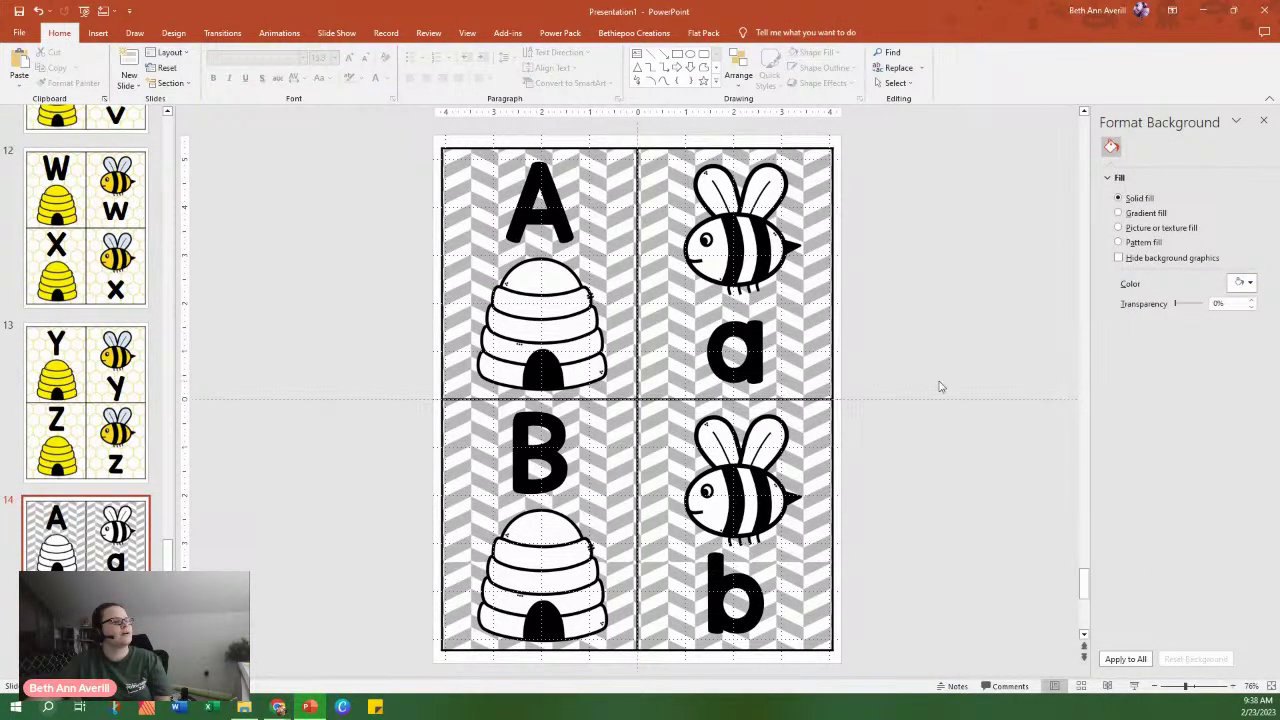
# Replace the A and B table's fill with the brush-dash picture from the Black and White folder under Backgrounds.
pyautogui.click(830, 312)
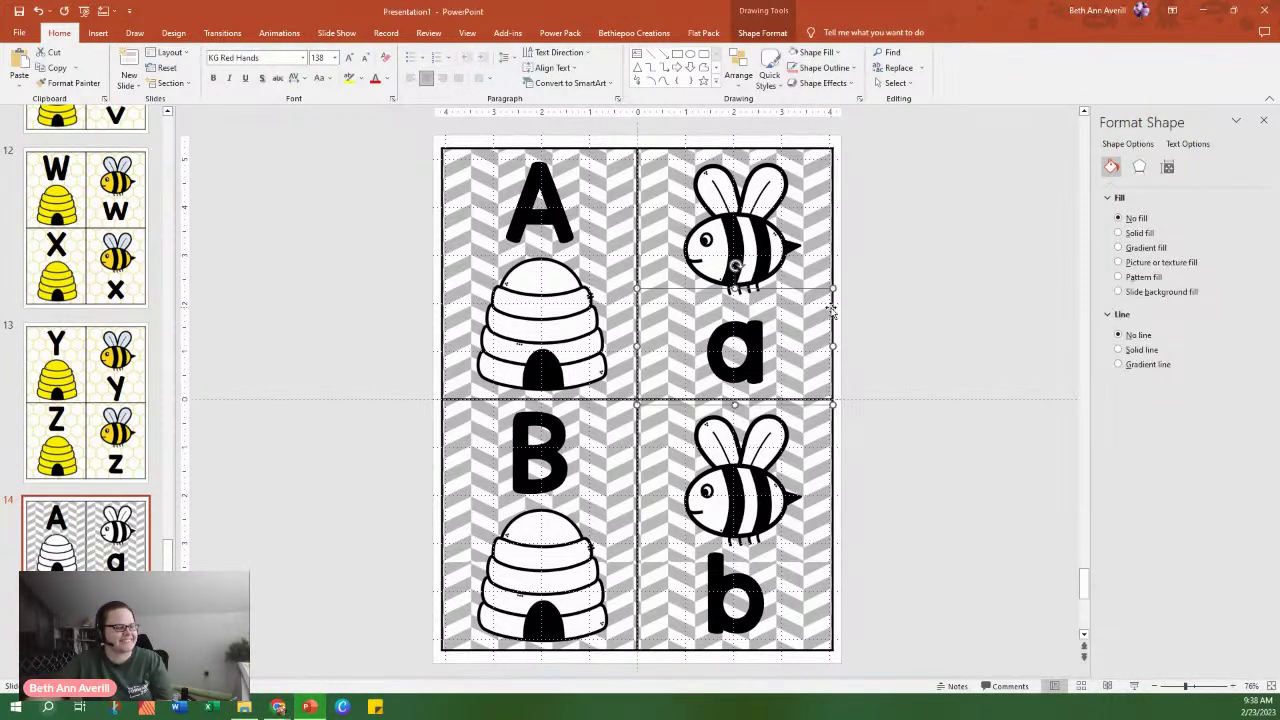
pyautogui.click(1119, 262)
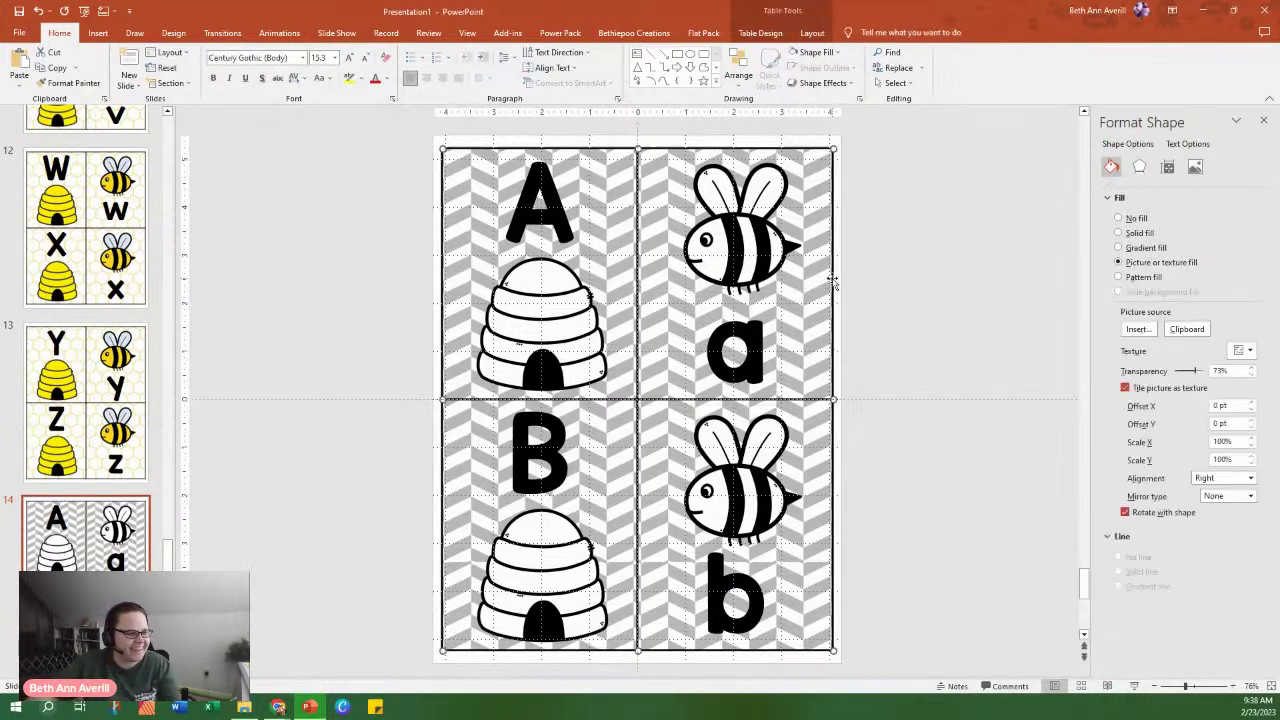
pyautogui.click(1134, 332)
pyautogui.click(468, 343)
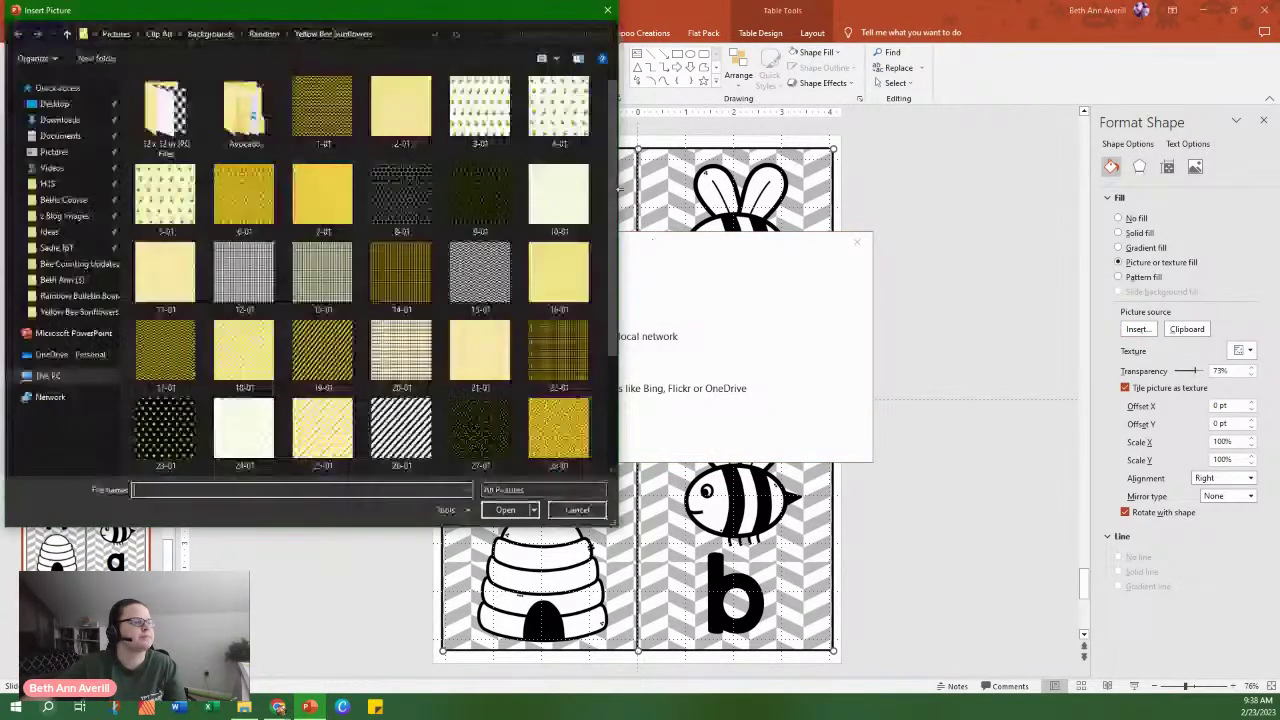
pyautogui.doubleClick(182, 114)
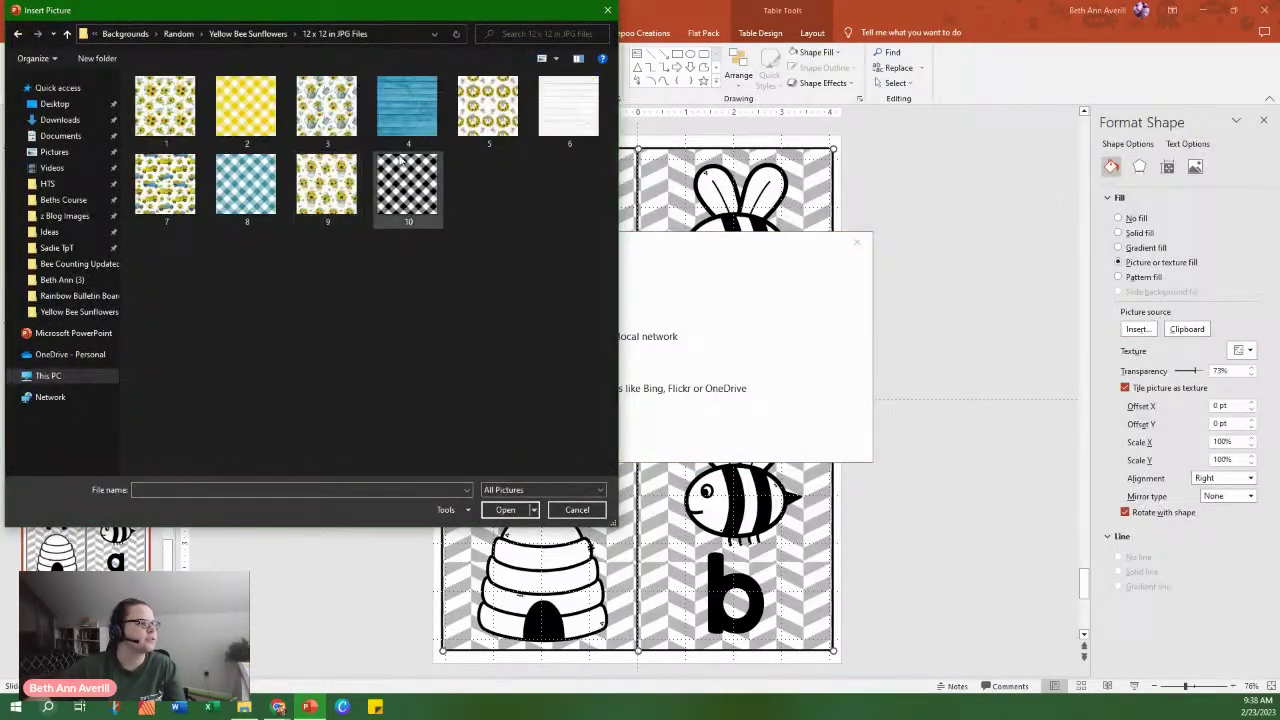
pyautogui.click(262, 34)
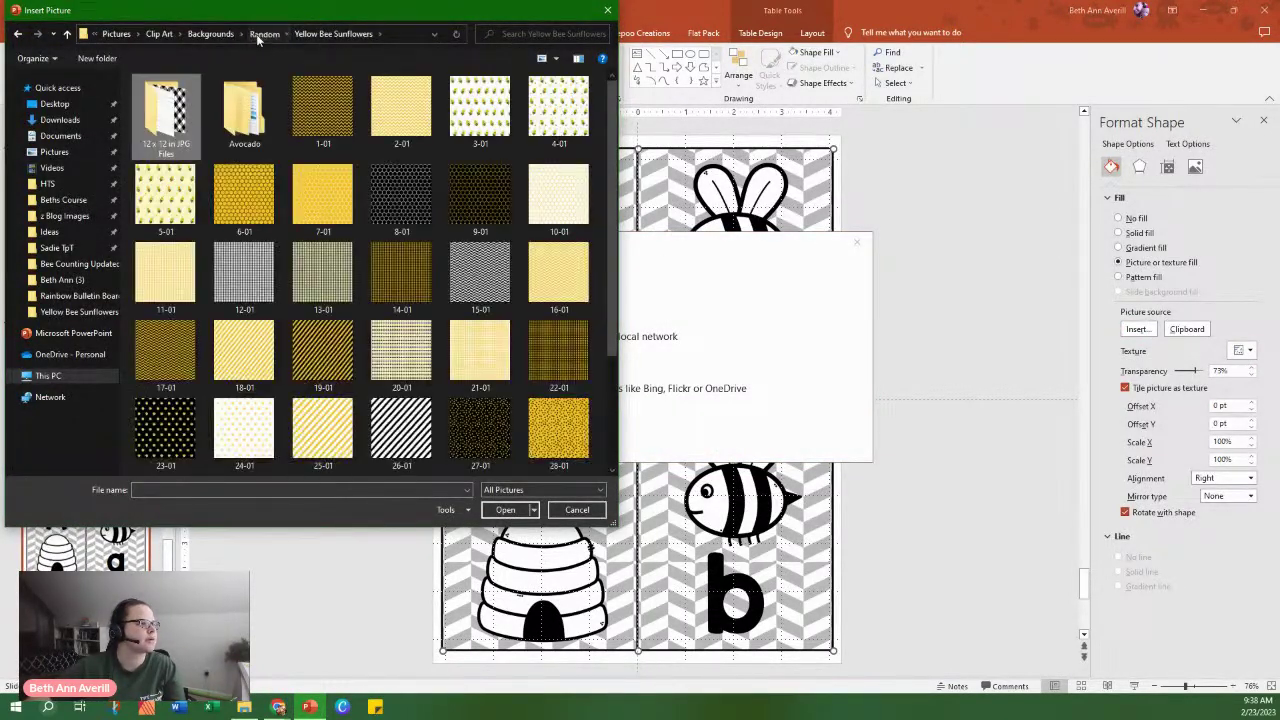
pyautogui.click(262, 34)
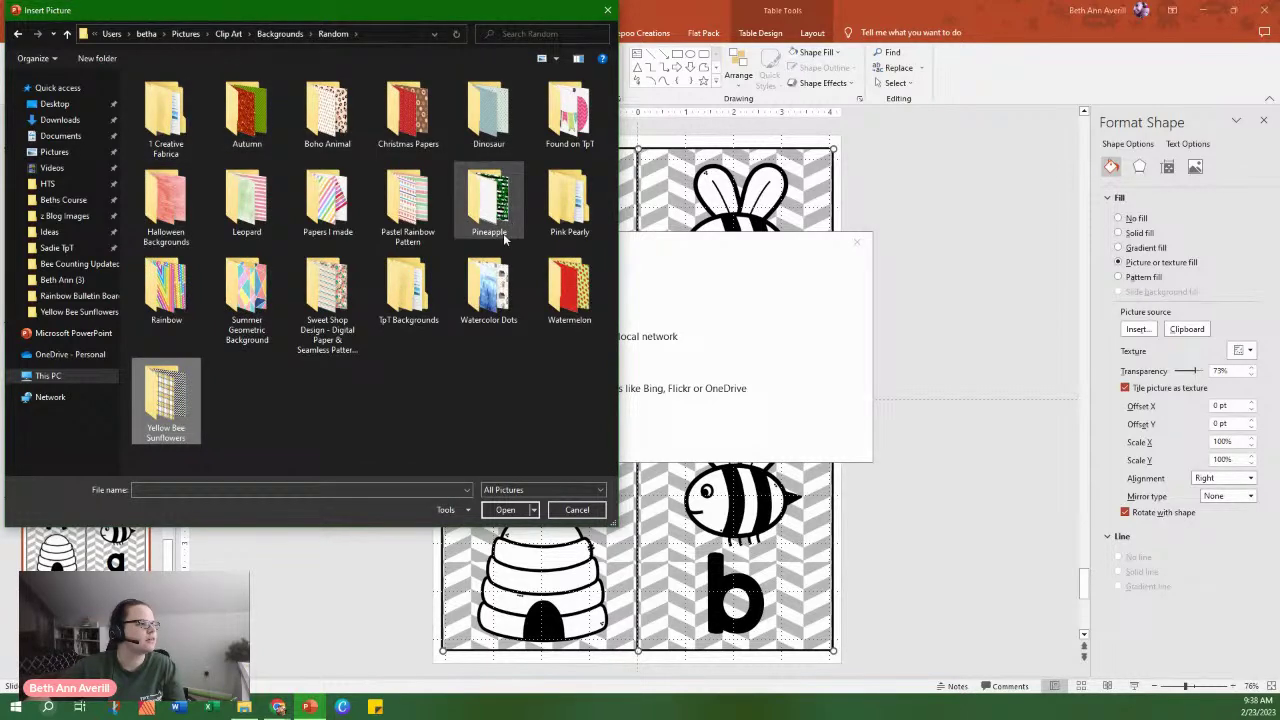
pyautogui.click(280, 34)
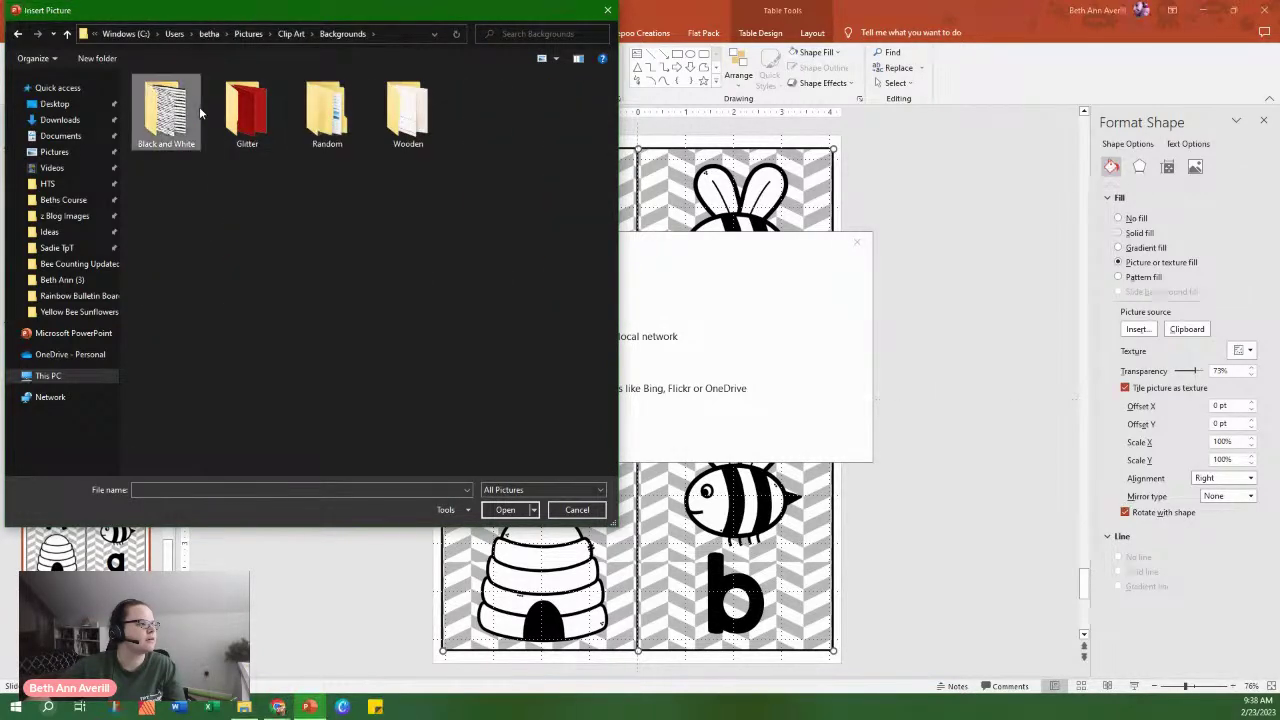
pyautogui.doubleClick(166, 110)
pyautogui.doubleClick(488, 205)
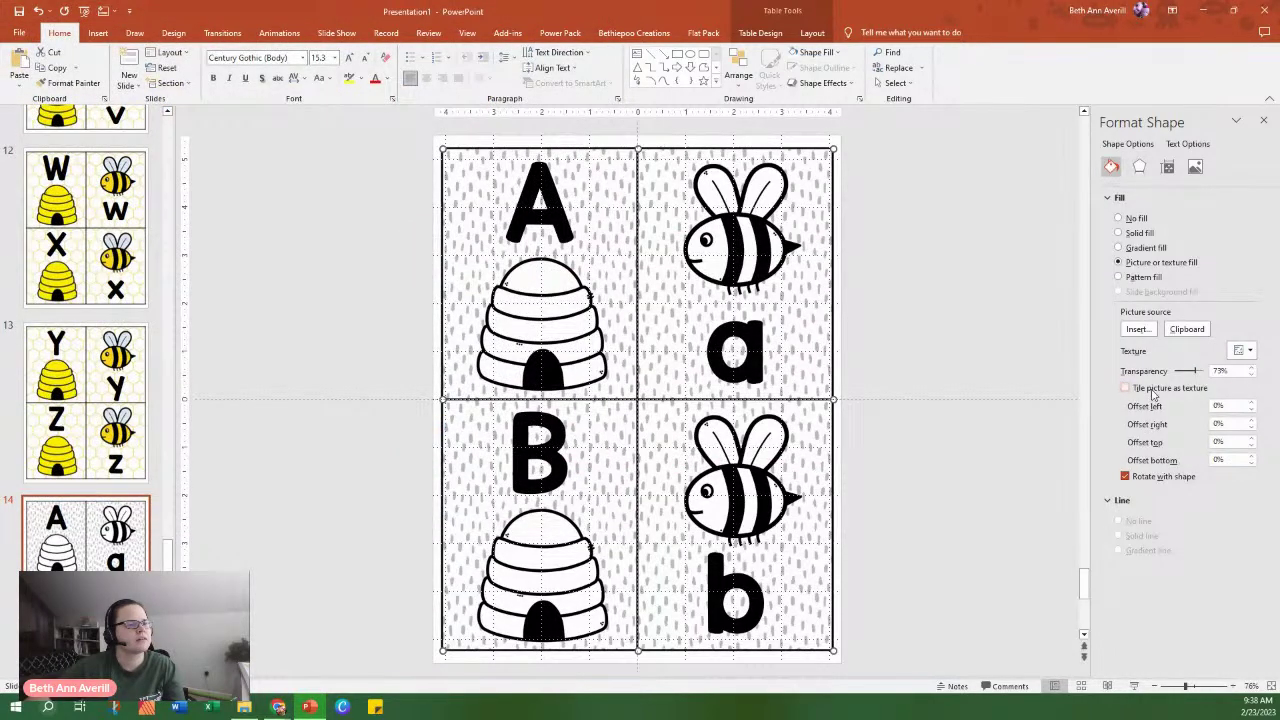
# Tile the brush-dash picture as texture and set its transparency to 69%.
pyautogui.click(1124, 388)
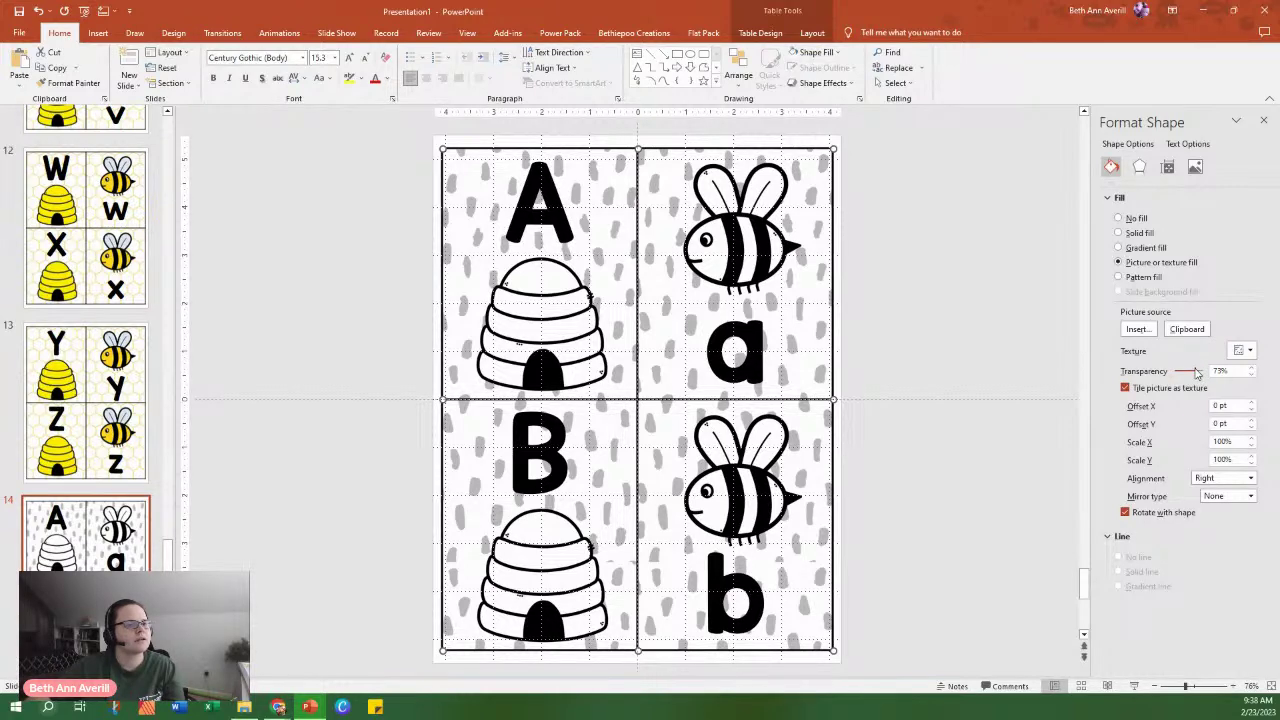
pyautogui.moveTo(1192, 373); pyautogui.dragTo(1195, 373)
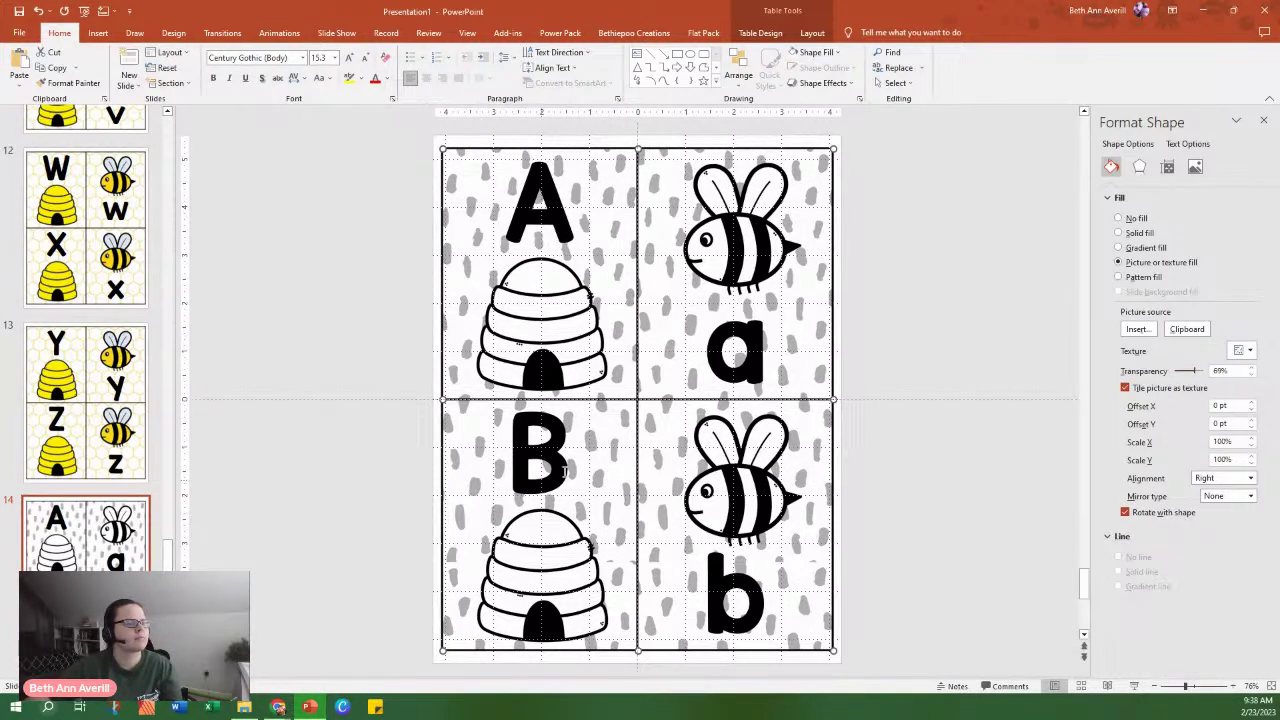
pyautogui.click(926, 480)
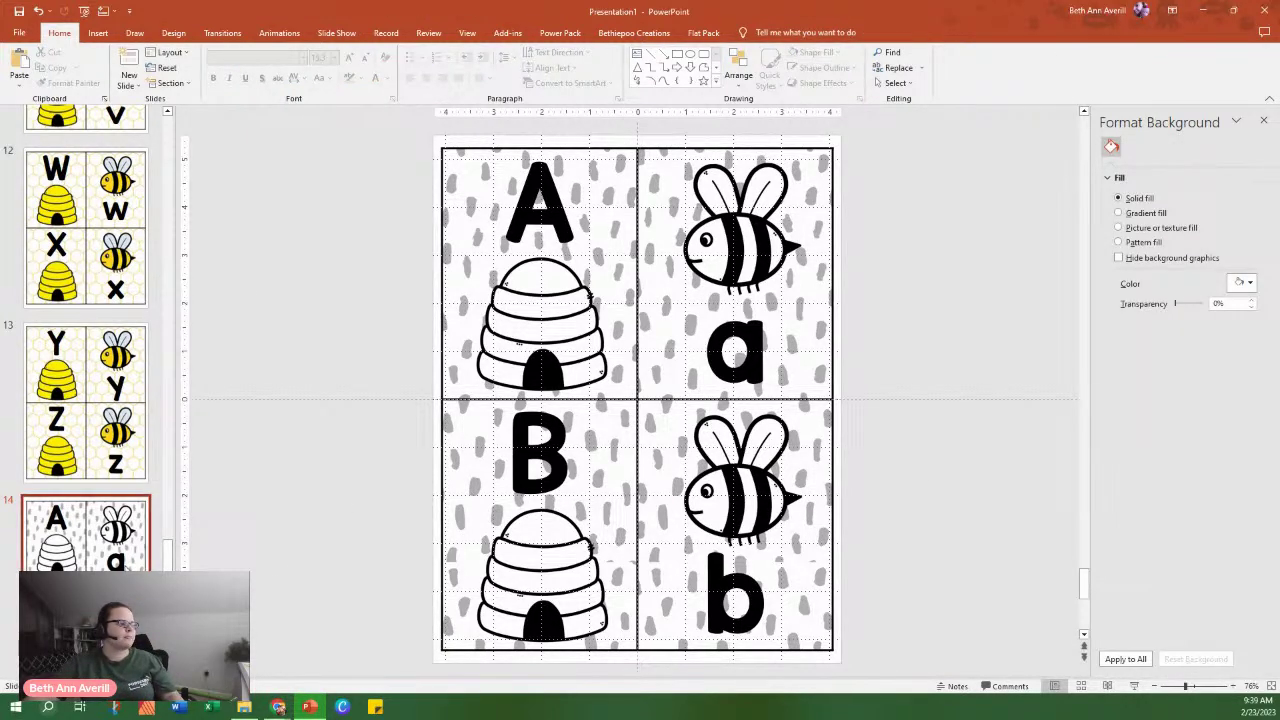
# Duplicate the black-and-white A and B slide and change the copy's upper card letters to C and c.
pyautogui.rightClick(128, 312)
pyautogui.click(174, 424)
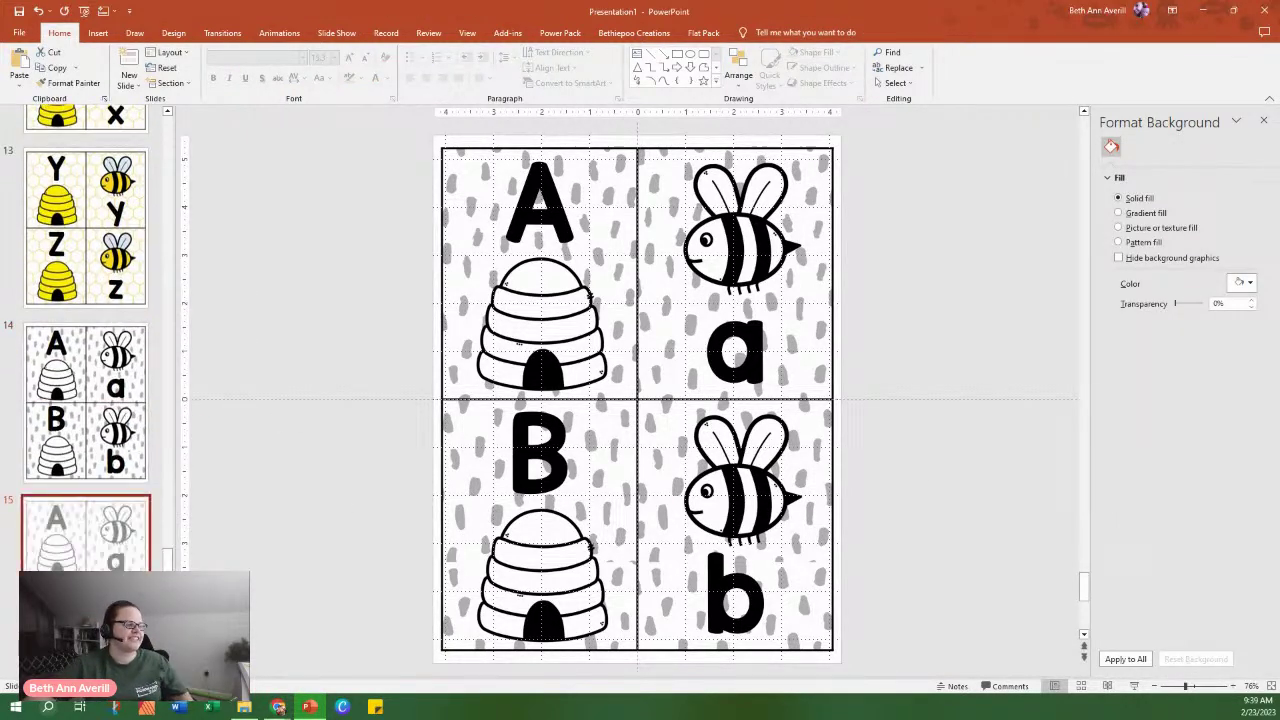
pyautogui.doubleClick(588, 228)
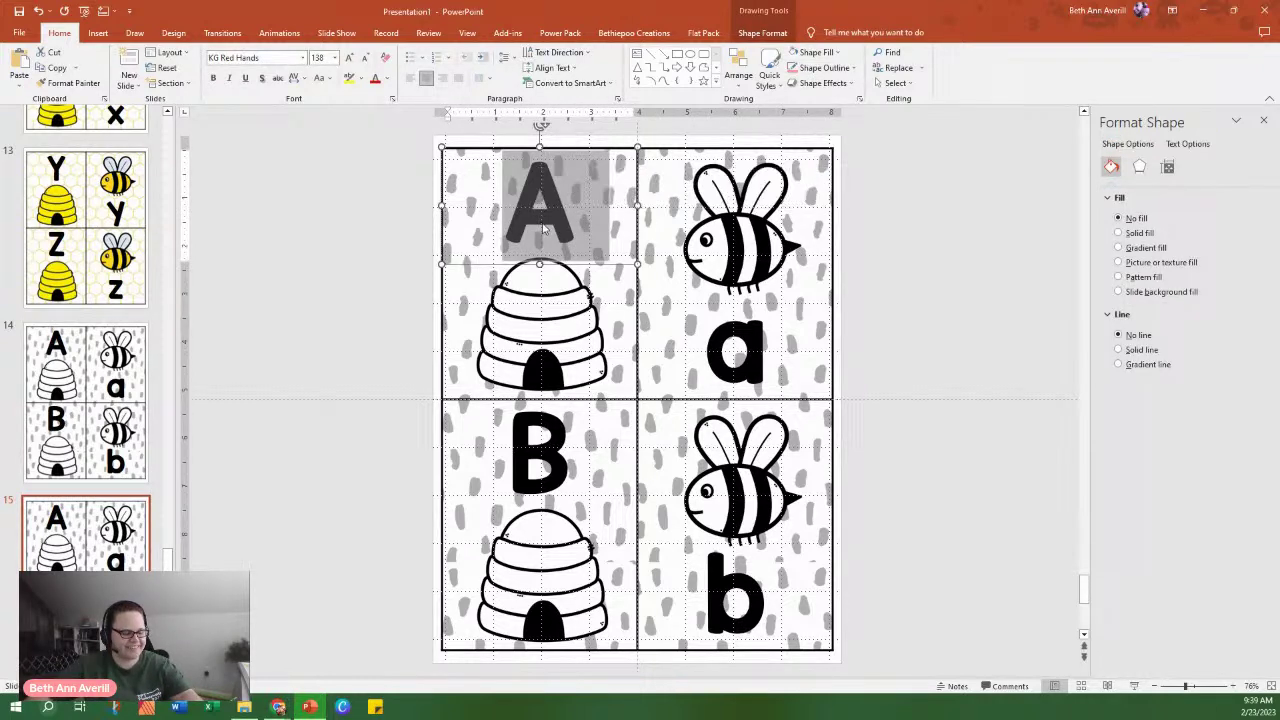
pyautogui.write('C')
pyautogui.click(751, 345)
pyautogui.write('c')
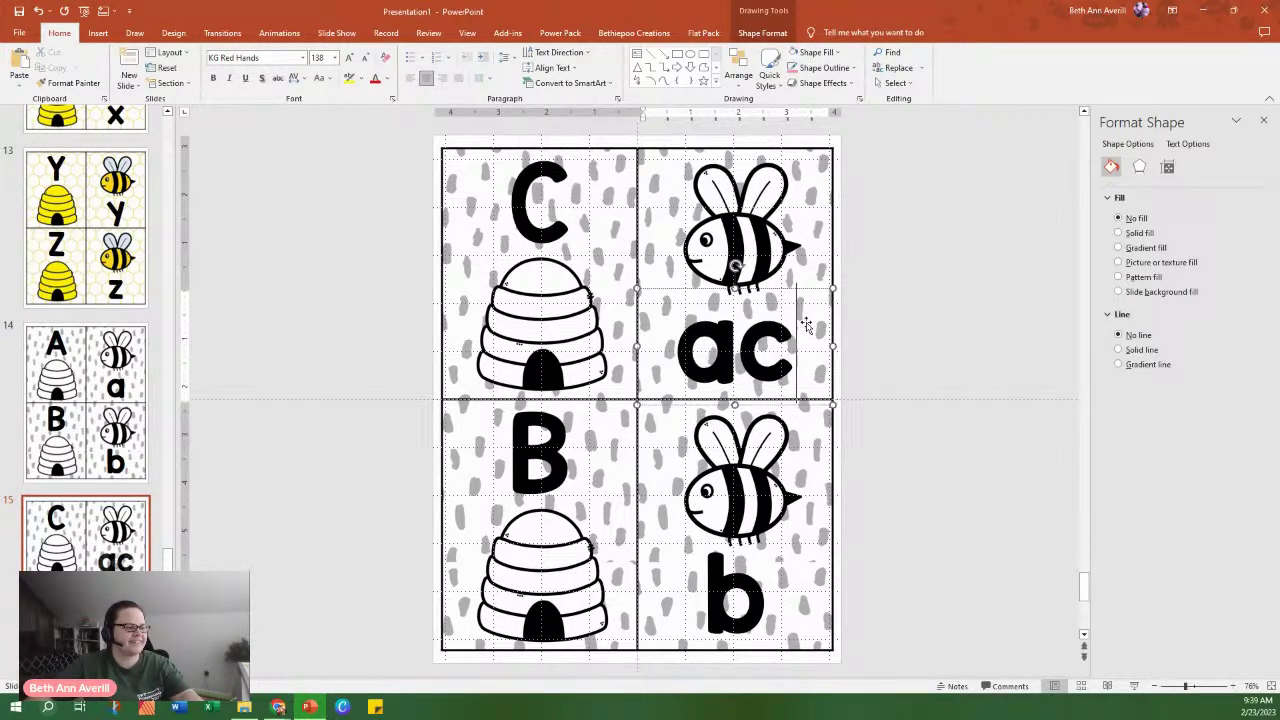
pyautogui.doubleClick(751, 345)
pyautogui.write('c')
# Change the lower card letters on the C slide to D and d.
pyautogui.doubleClick(594, 484)
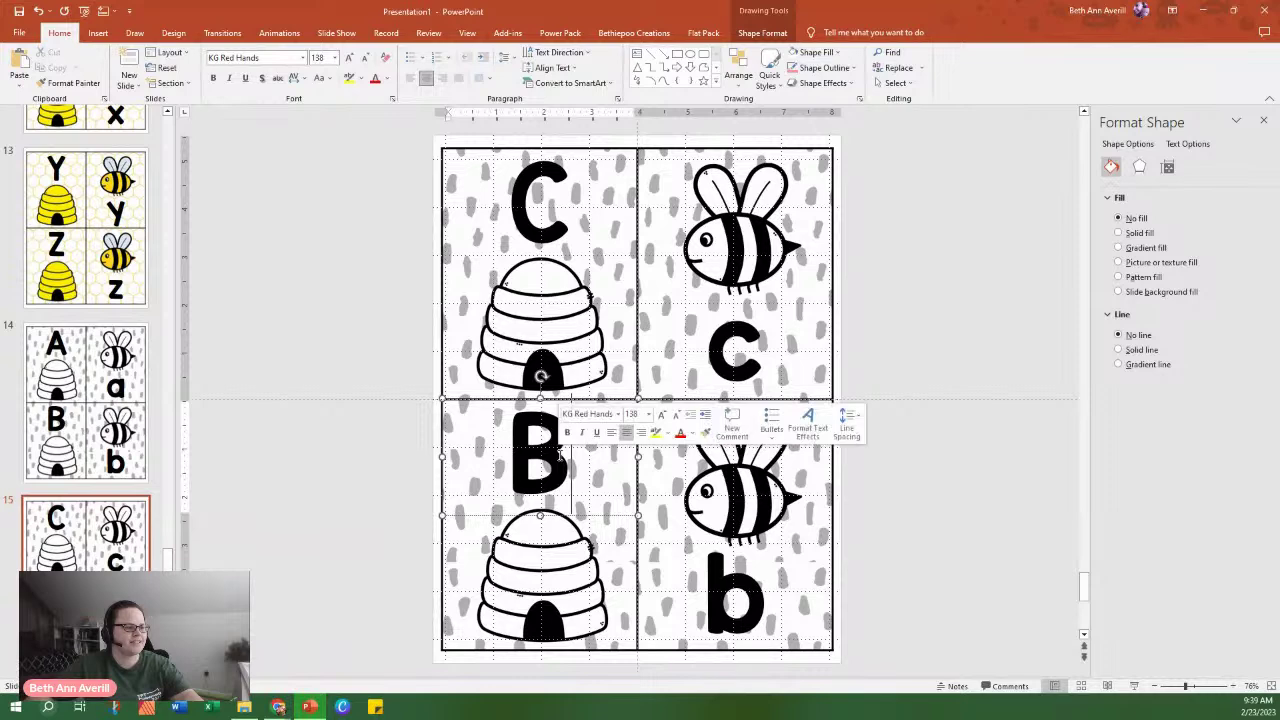
pyautogui.write('D')
pyautogui.doubleClick(737, 588)
pyautogui.write('d')
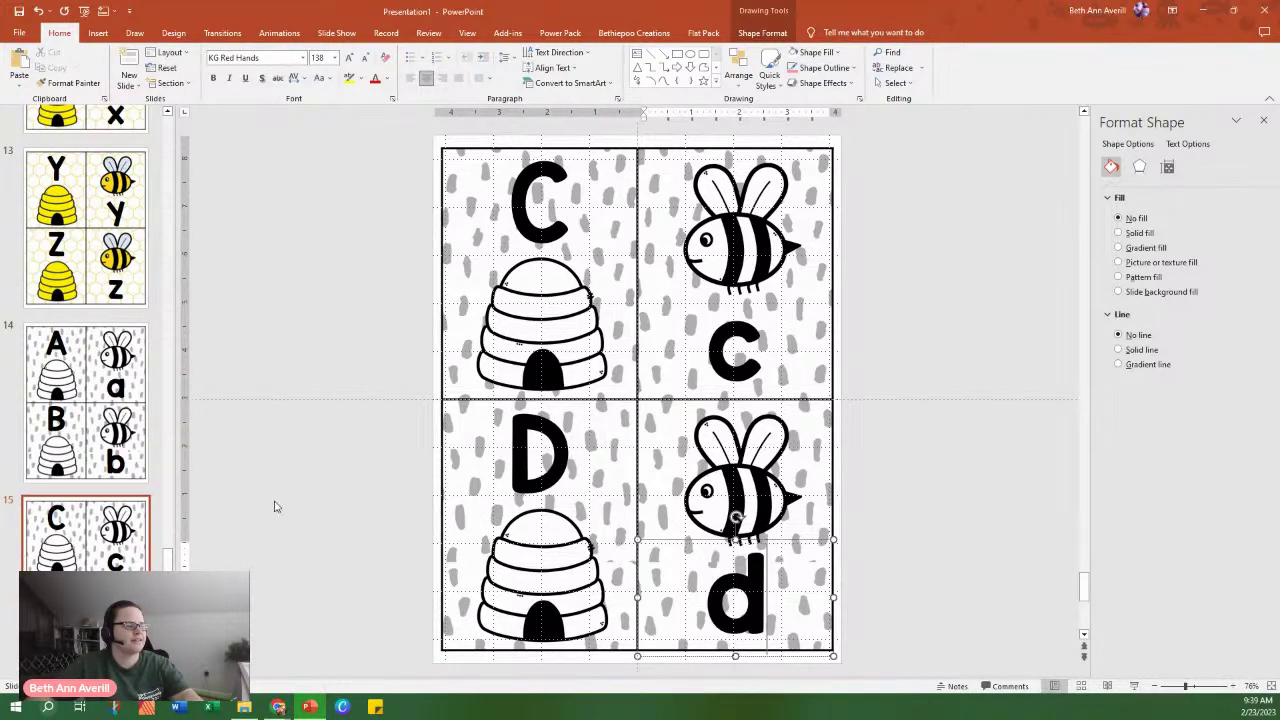
# Duplicate the black-and-white C and D slide and change the copy's upper card letters to E and e.
pyautogui.rightClick(70, 564)
pyautogui.click(150, 416)
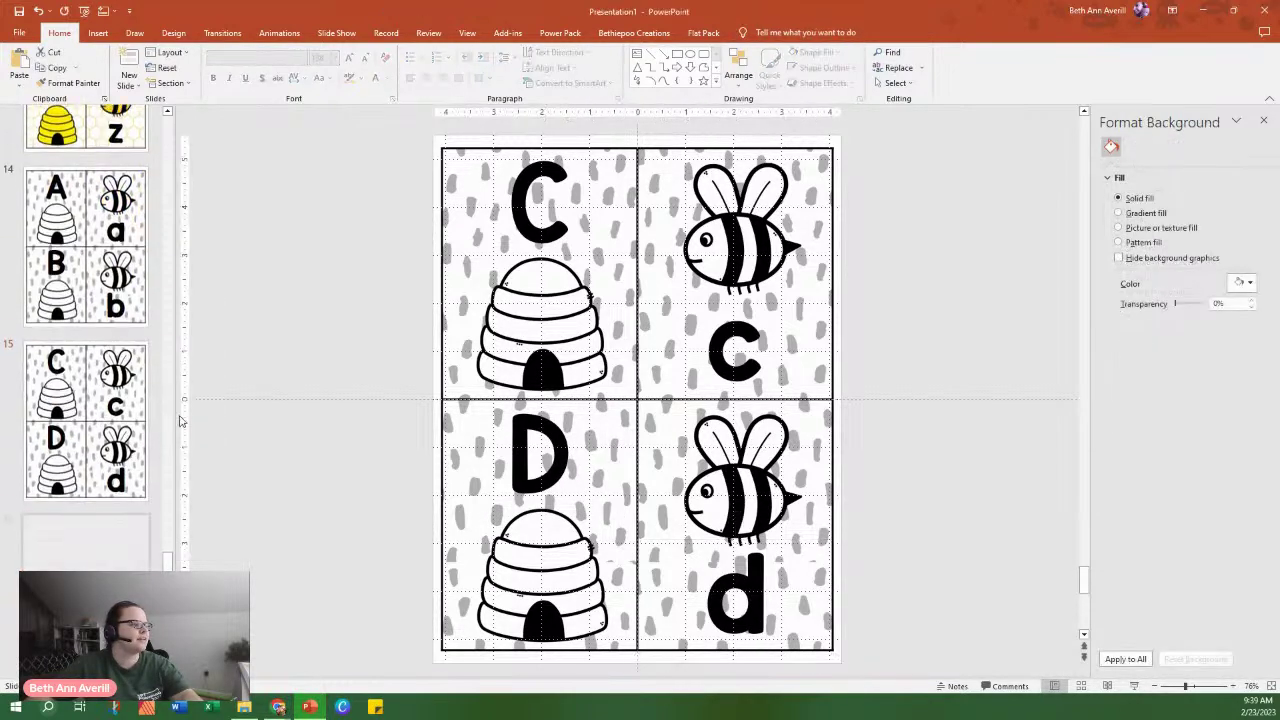
pyautogui.doubleClick(540, 213)
pyautogui.write('E')
pyautogui.doubleClick(735, 350)
pyautogui.write('e')
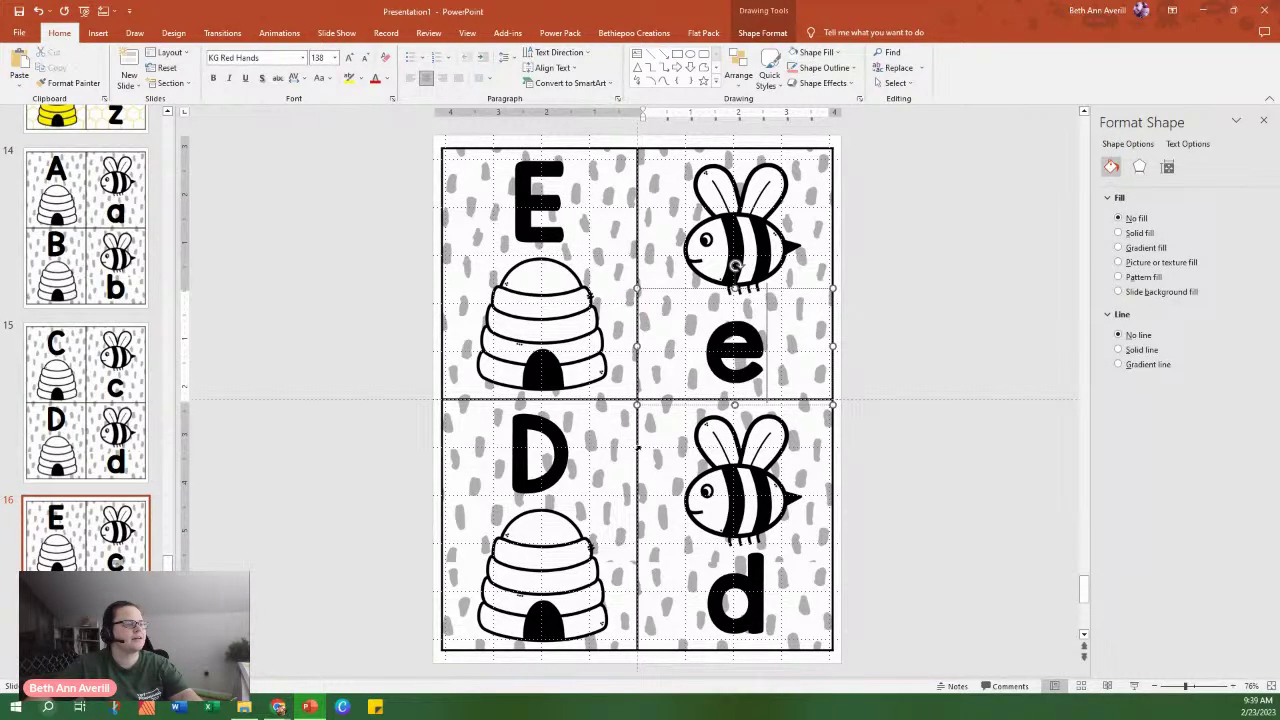
# Change the lower card letters on the E slide to F and f.
pyautogui.click(535, 445)
pyautogui.doubleClick(535, 445)
pyautogui.write('F')
pyautogui.doubleClick(750, 588)
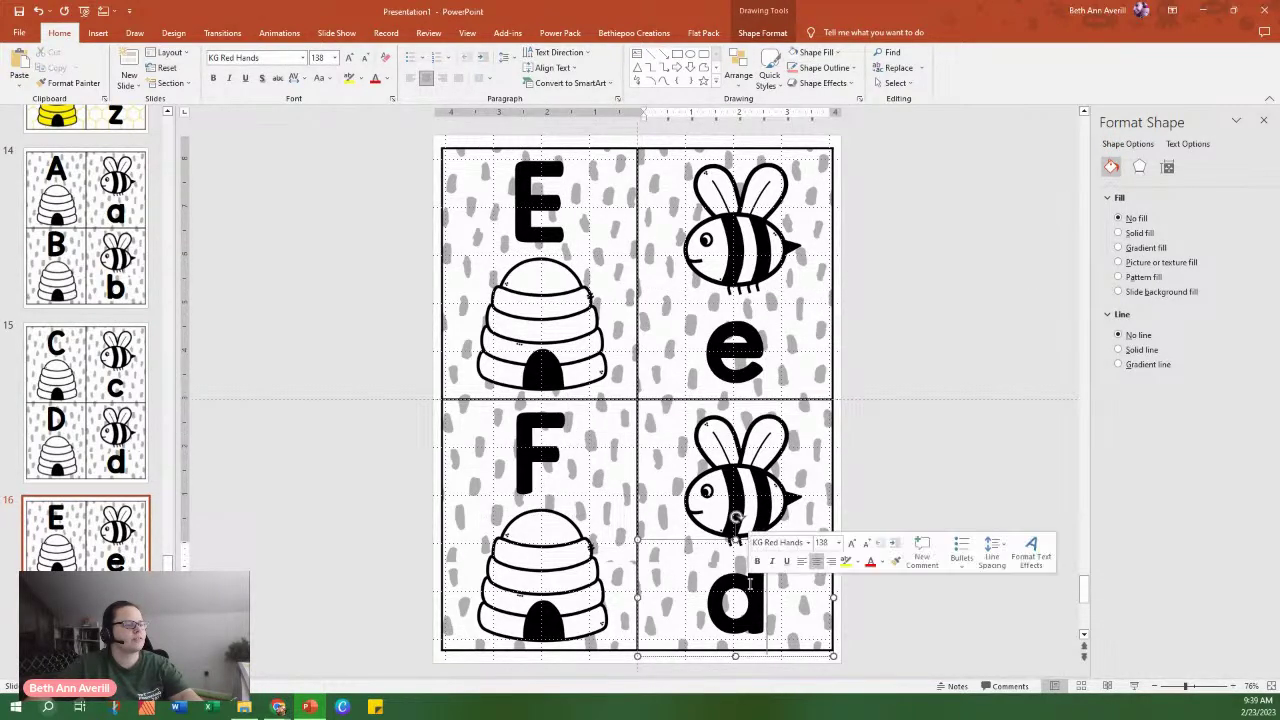
pyautogui.write('f')
pyautogui.click(749, 588)
pyautogui.press('BackSpace')
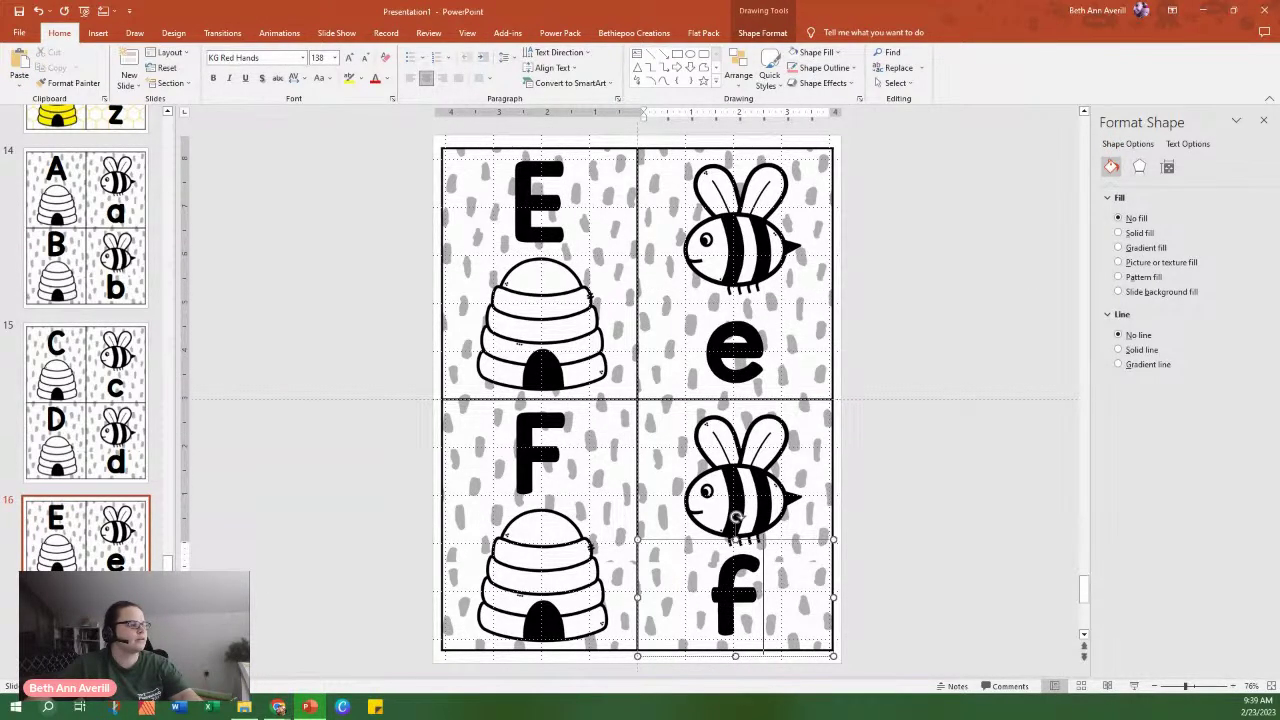
# Duplicate the black-and-white E and F slide, change the upper letters to G and g, and move the g up inside its card.
pyautogui.rightClick(170, 520)
pyautogui.click(240, 423)
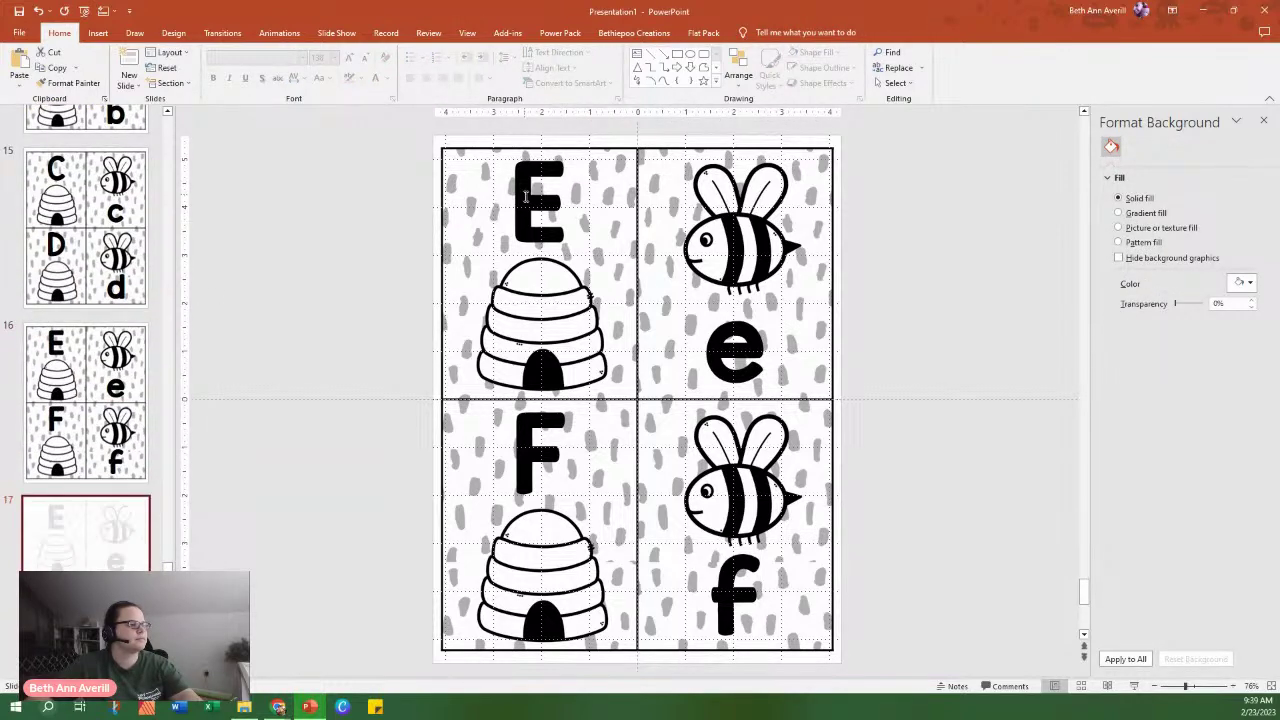
pyautogui.doubleClick(524, 196)
pyautogui.write('G')
pyautogui.doubleClick(760, 346)
pyautogui.write('g')
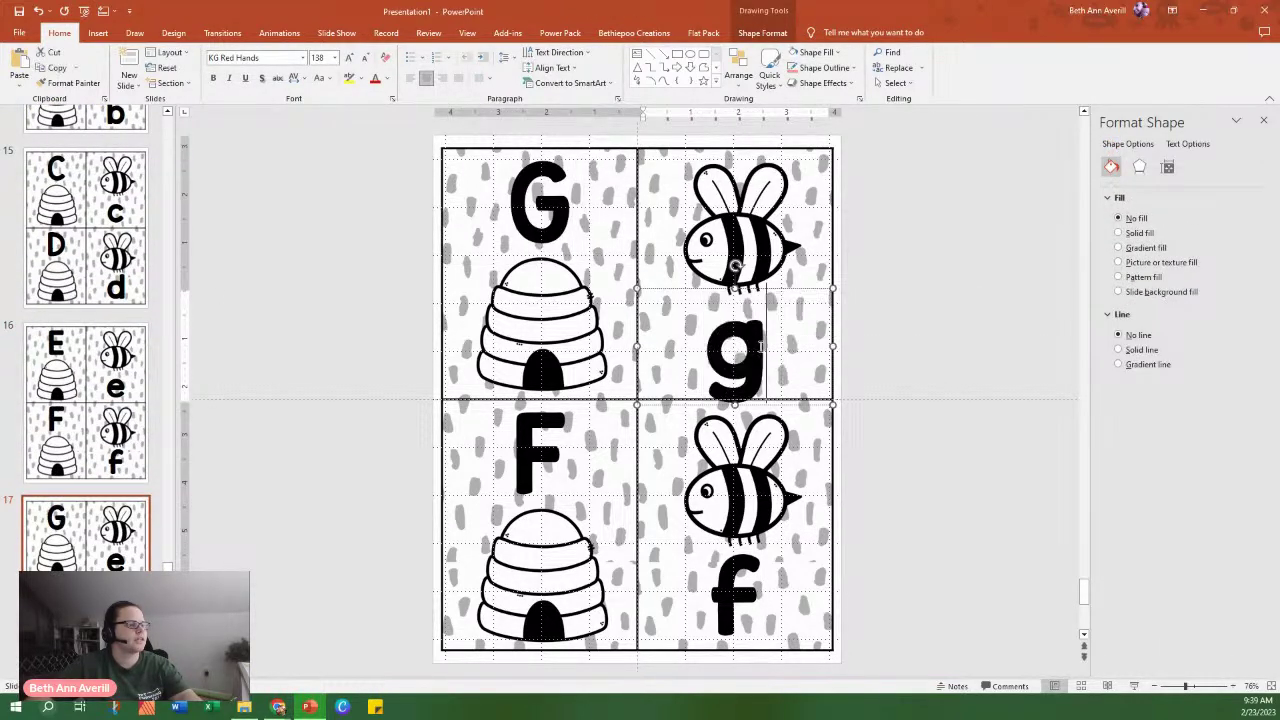
pyautogui.moveTo(766, 405); pyautogui.dragTo(766, 390)
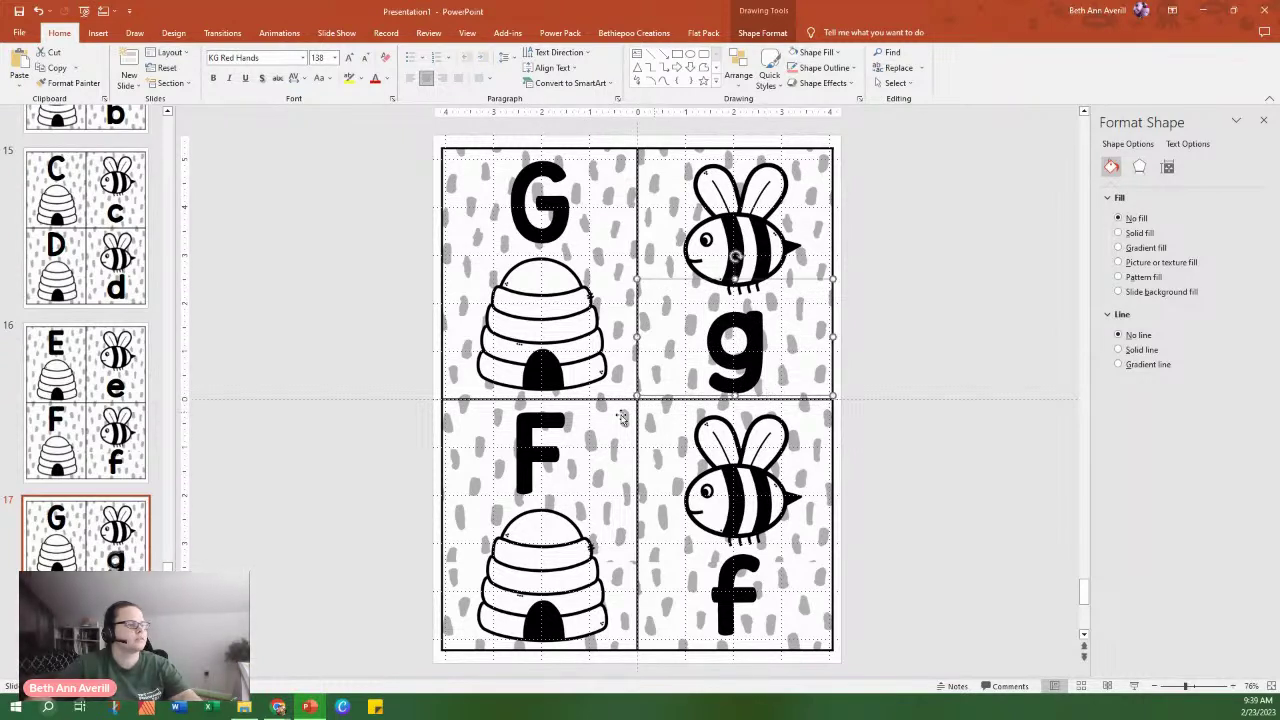
# Change the lower card letters on the G slide to H and h.
pyautogui.doubleClick(545, 449)
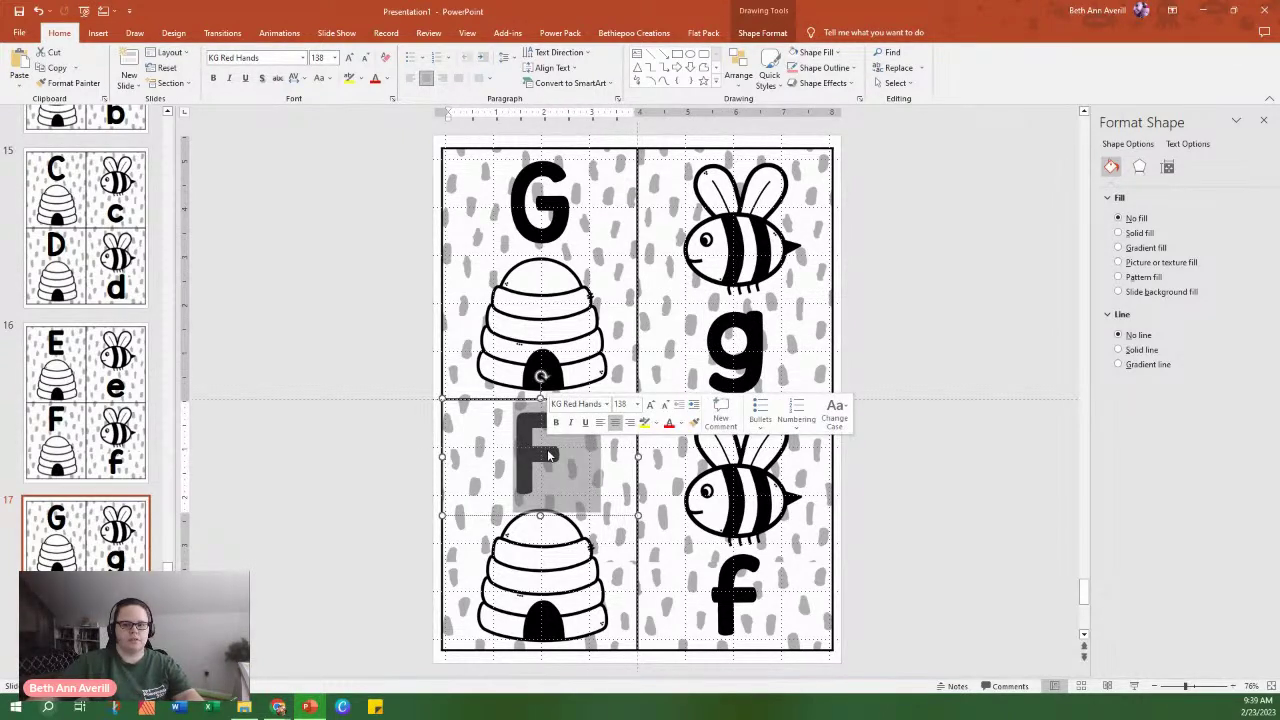
pyautogui.write('H')
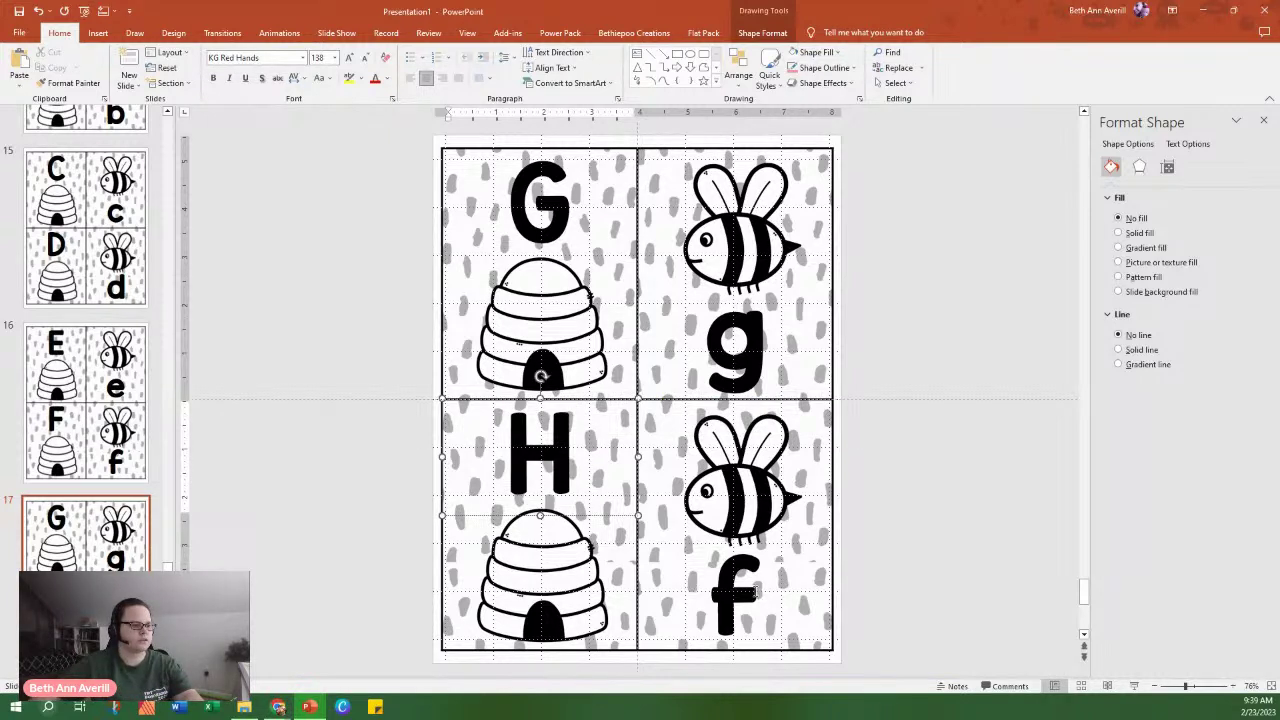
pyautogui.doubleClick(742, 592)
pyautogui.write('h')
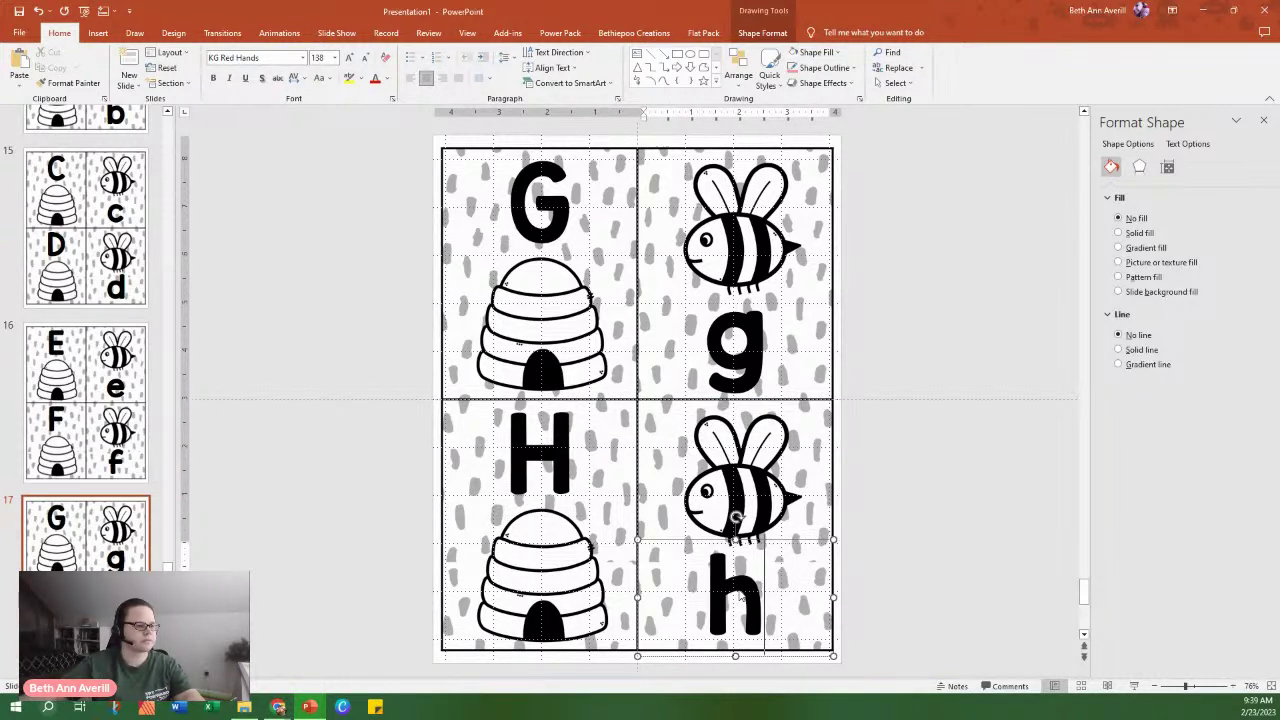
# Duplicate the black-and-white G and H slide, change the upper letters to I and i, and move the i down inside its card.
pyautogui.click(100, 550)
pyautogui.rightClick(100, 556)
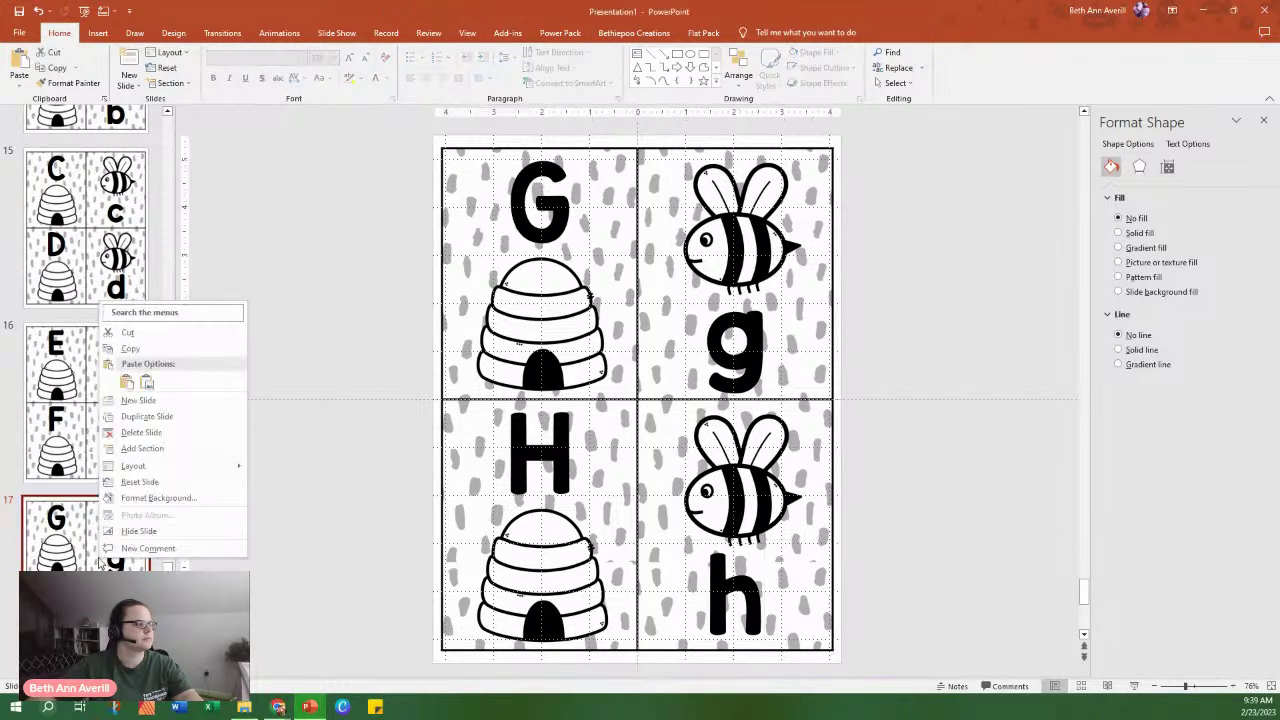
pyautogui.click(147, 418)
pyautogui.doubleClick(540, 215)
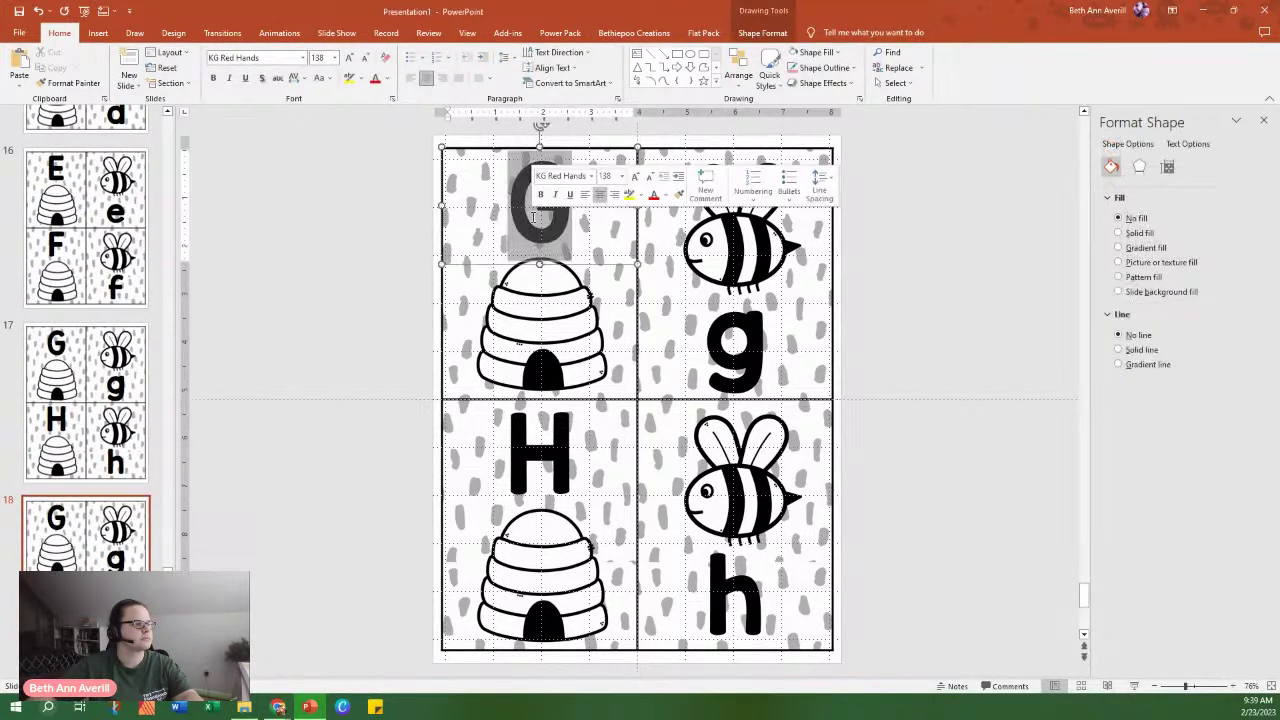
pyautogui.write('I')
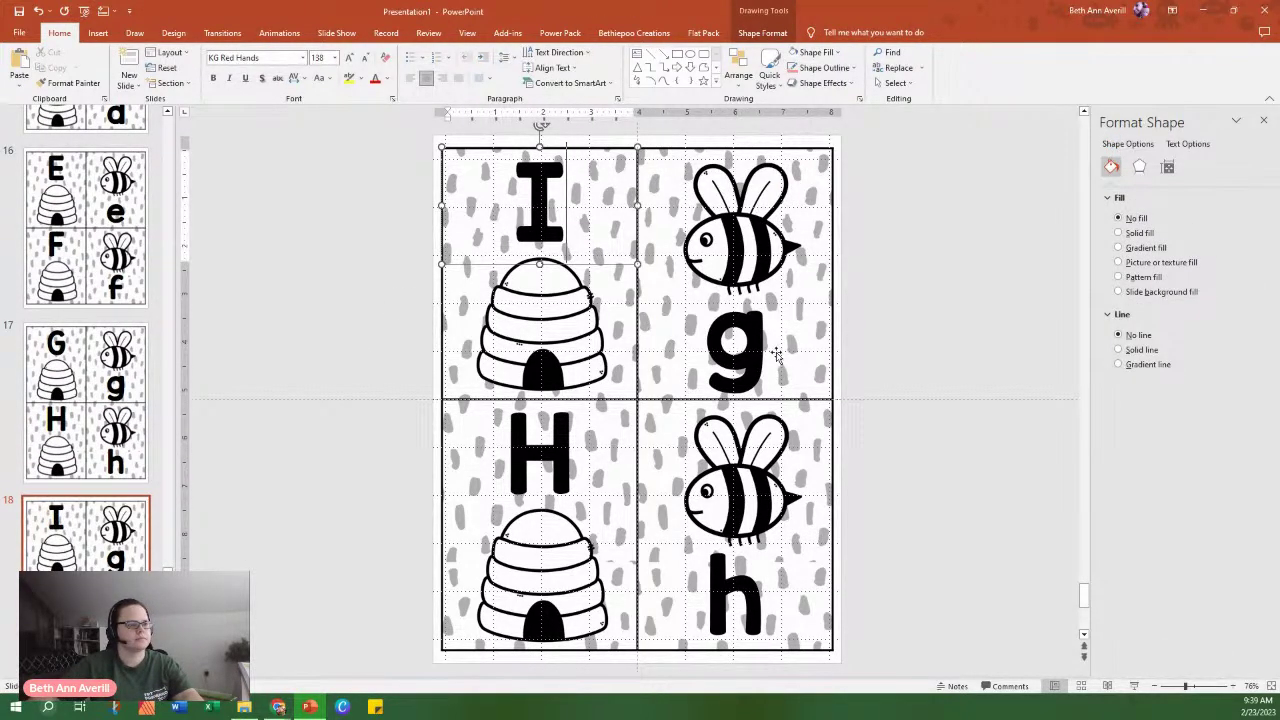
pyautogui.doubleClick(735, 352)
pyautogui.write('i')
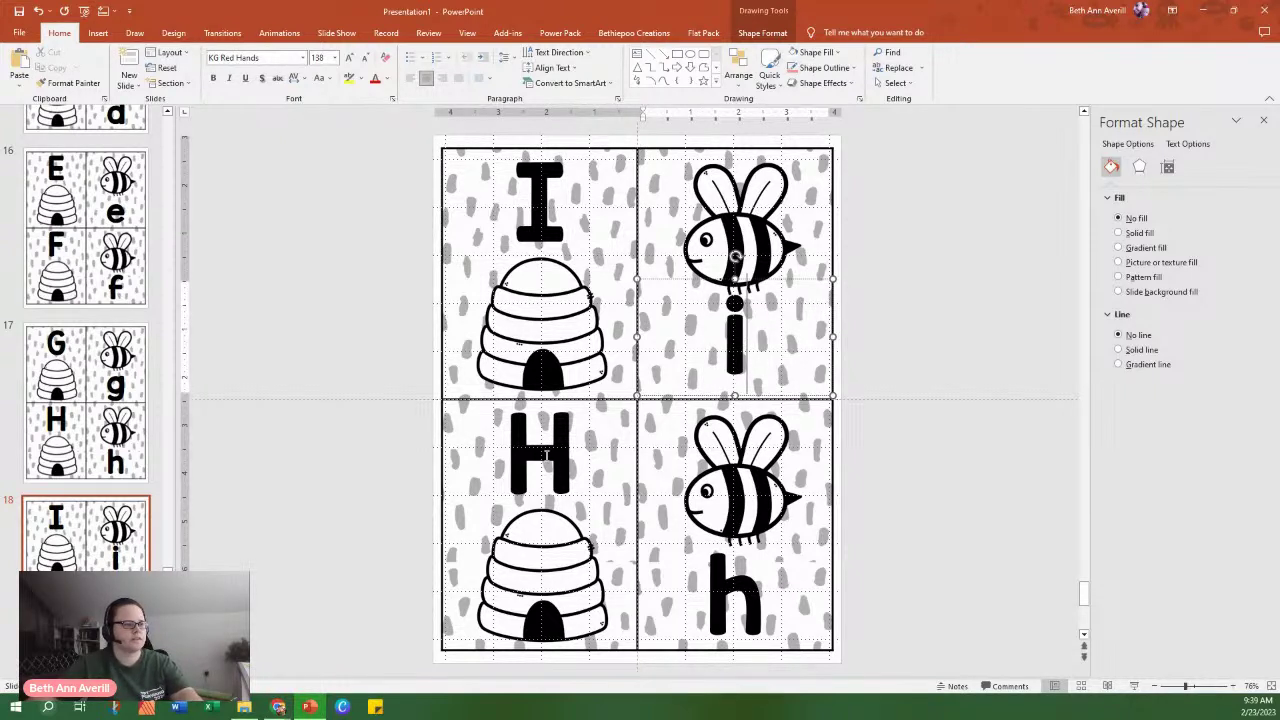
pyautogui.moveTo(750, 280); pyautogui.dragTo(751, 292)
# Change the lower card letters on the I slide to J and j.
pyautogui.doubleClick(545, 455)
pyautogui.write('J')
pyautogui.doubleClick(713, 592)
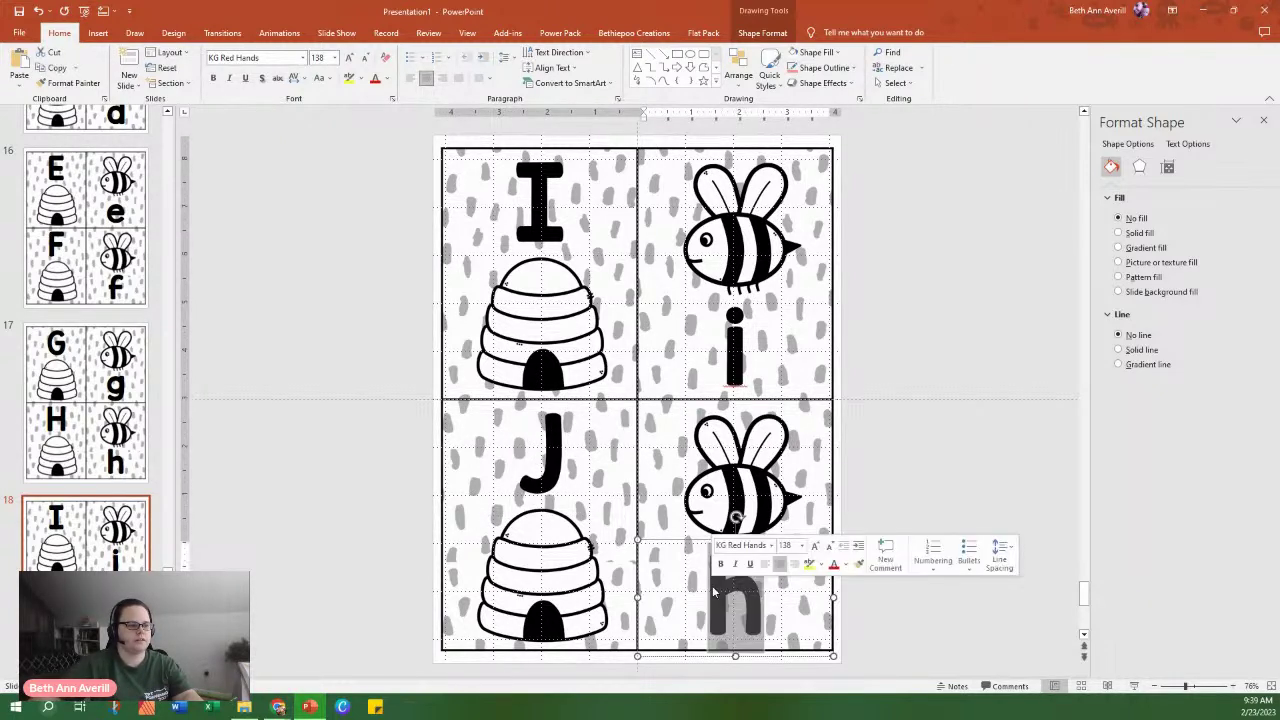
pyautogui.write('j')
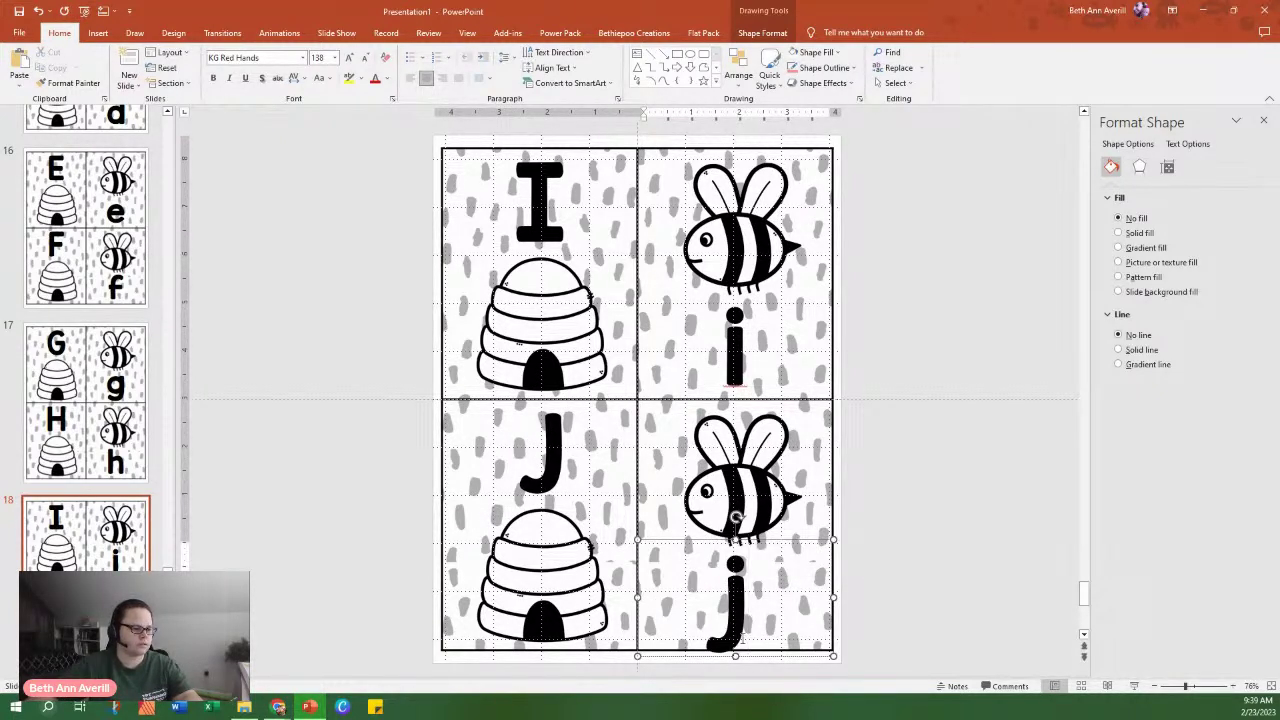
# Move the j up inside its card and nudge it left to line up with the card edges.
pyautogui.moveTo(752, 662); pyautogui.dragTo(757, 649)
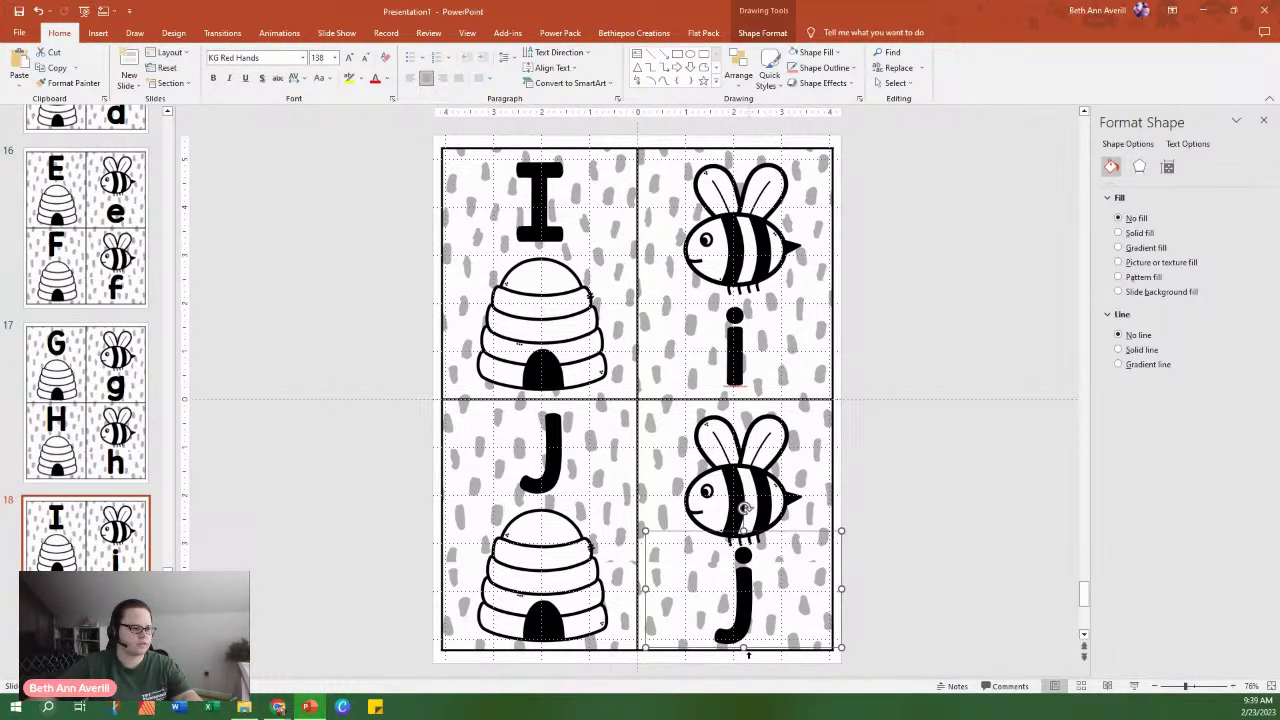
pyautogui.press('Left')
pyautogui.press('Left')
pyautogui.press('Left')
pyautogui.press('Left')
pyautogui.press('Left')
pyautogui.press('Left')
pyautogui.press('Left')
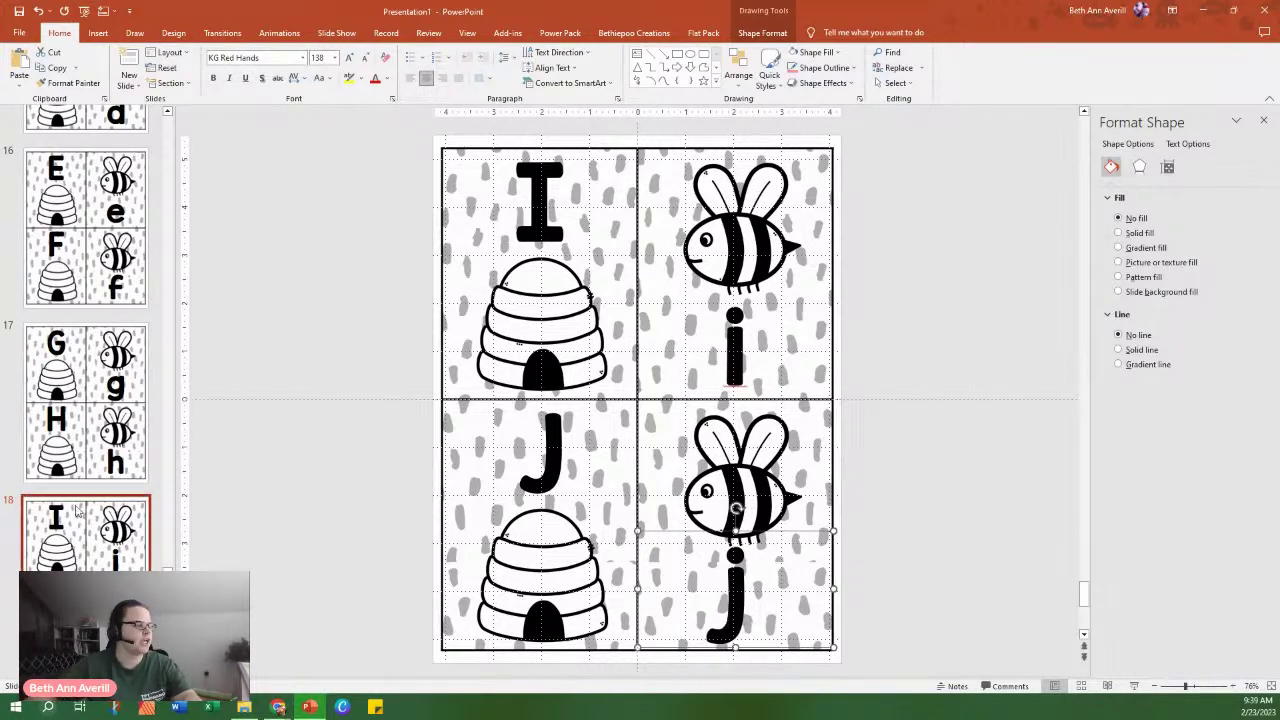
# Duplicate the black-and-white I and J slide and change the copy's upper card letters to K and k.
pyautogui.rightClick(106, 538)
pyautogui.click(200, 392)
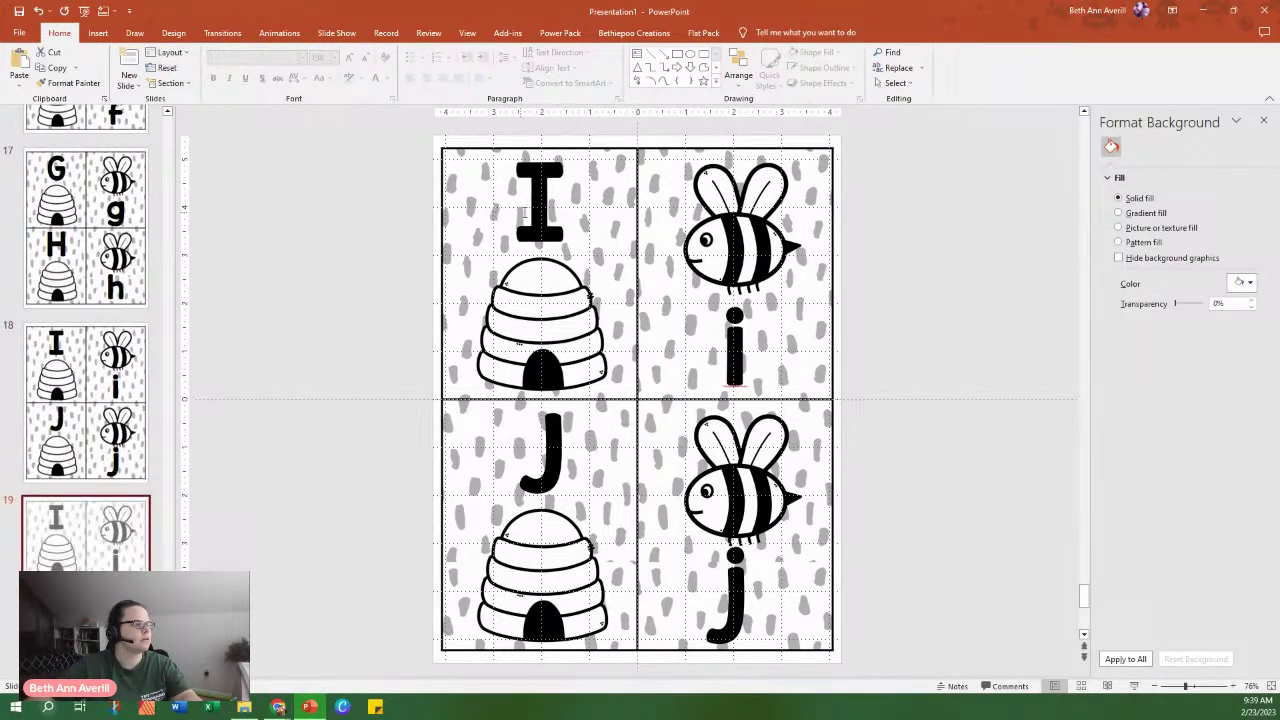
pyautogui.doubleClick(540, 200)
pyautogui.write('K')
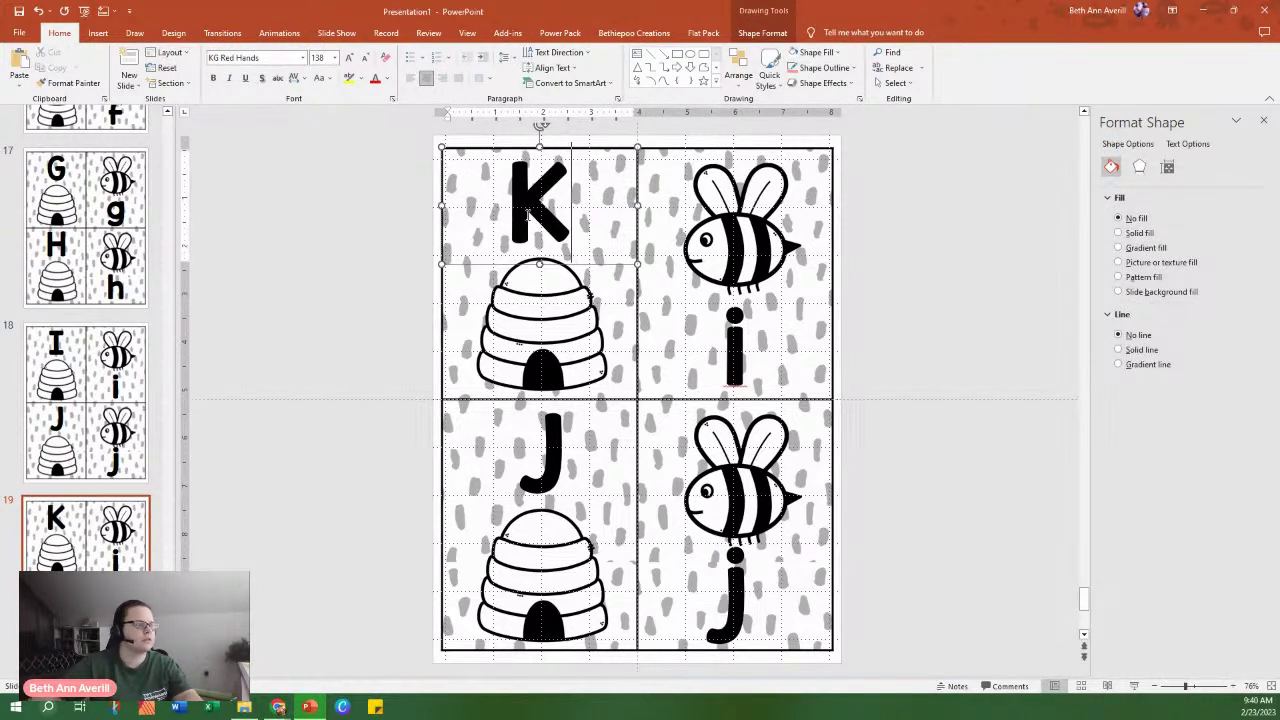
pyautogui.click(722, 345)
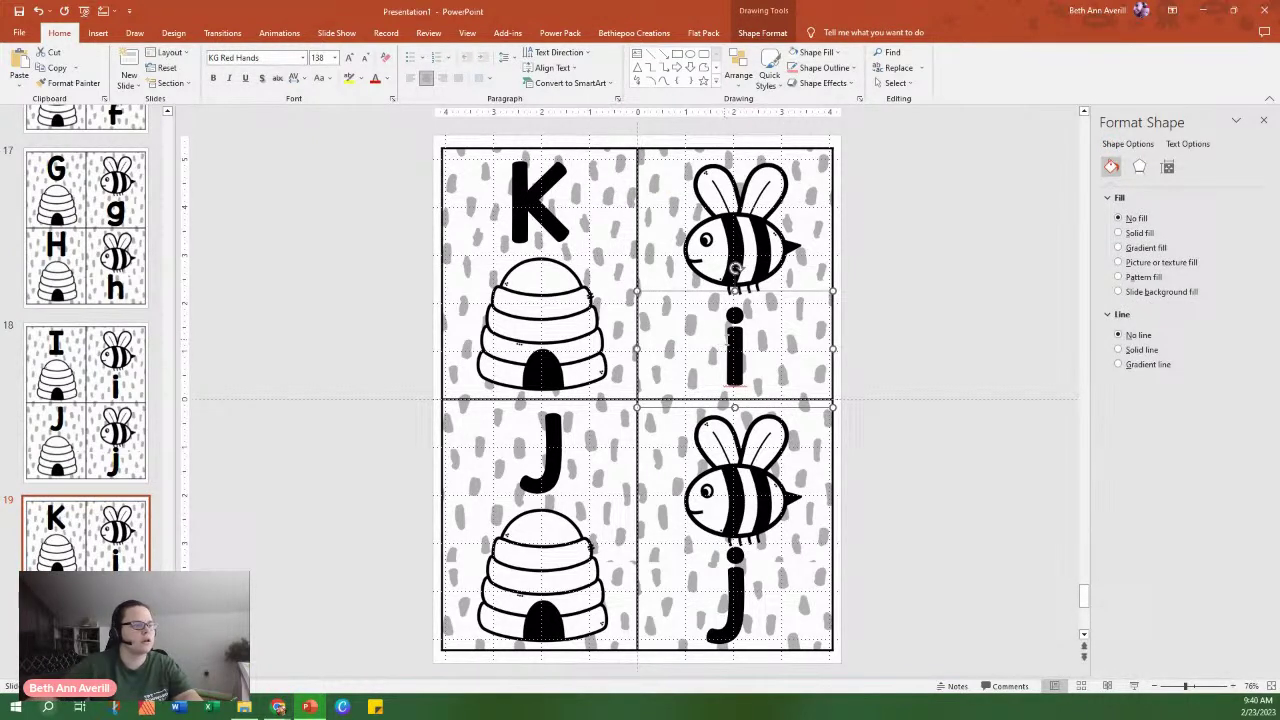
pyautogui.doubleClick(744, 345)
pyautogui.write('k')
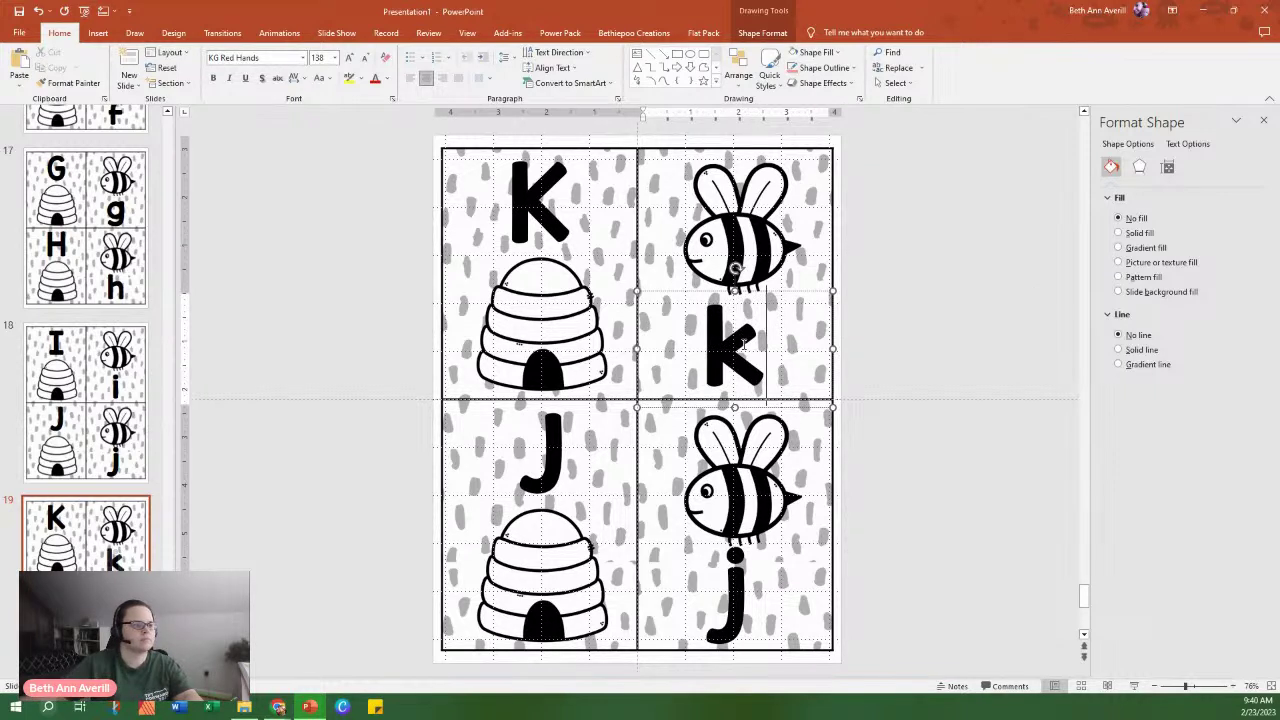
# Change the lower card letters on the K slide to L and l, and move the l down inside its card.
pyautogui.doubleClick(519, 465)
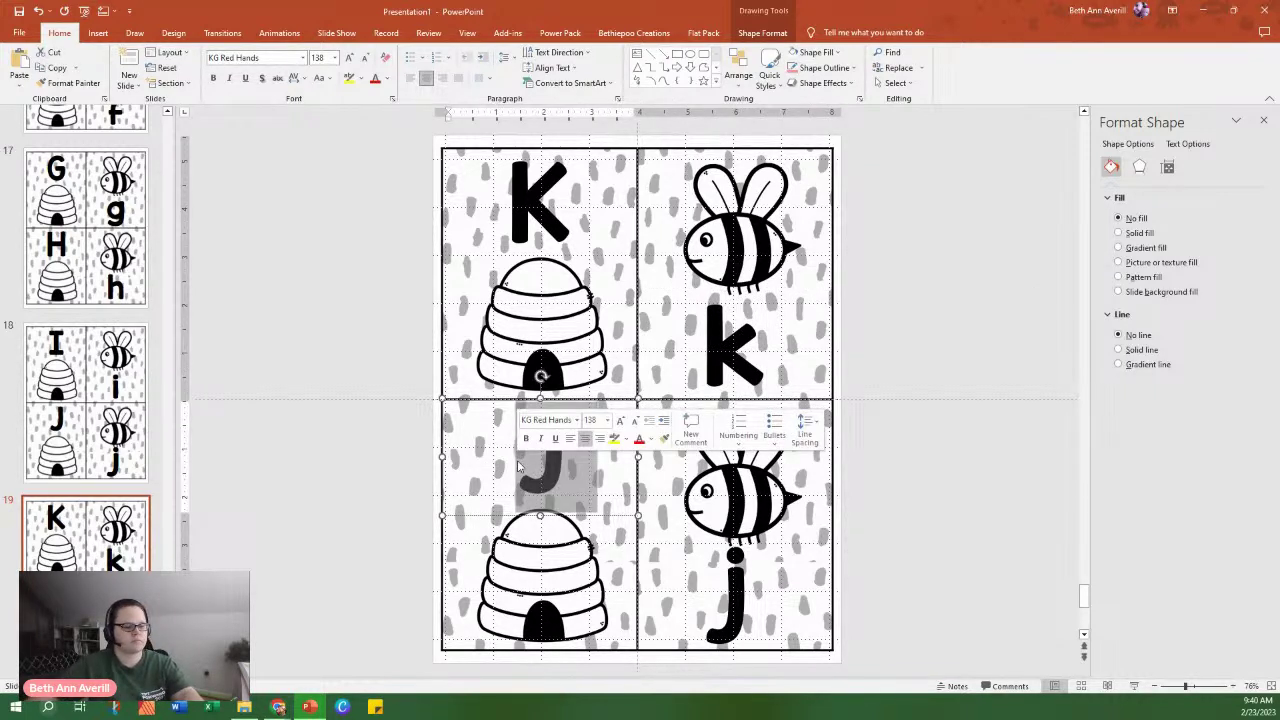
pyautogui.write('L')
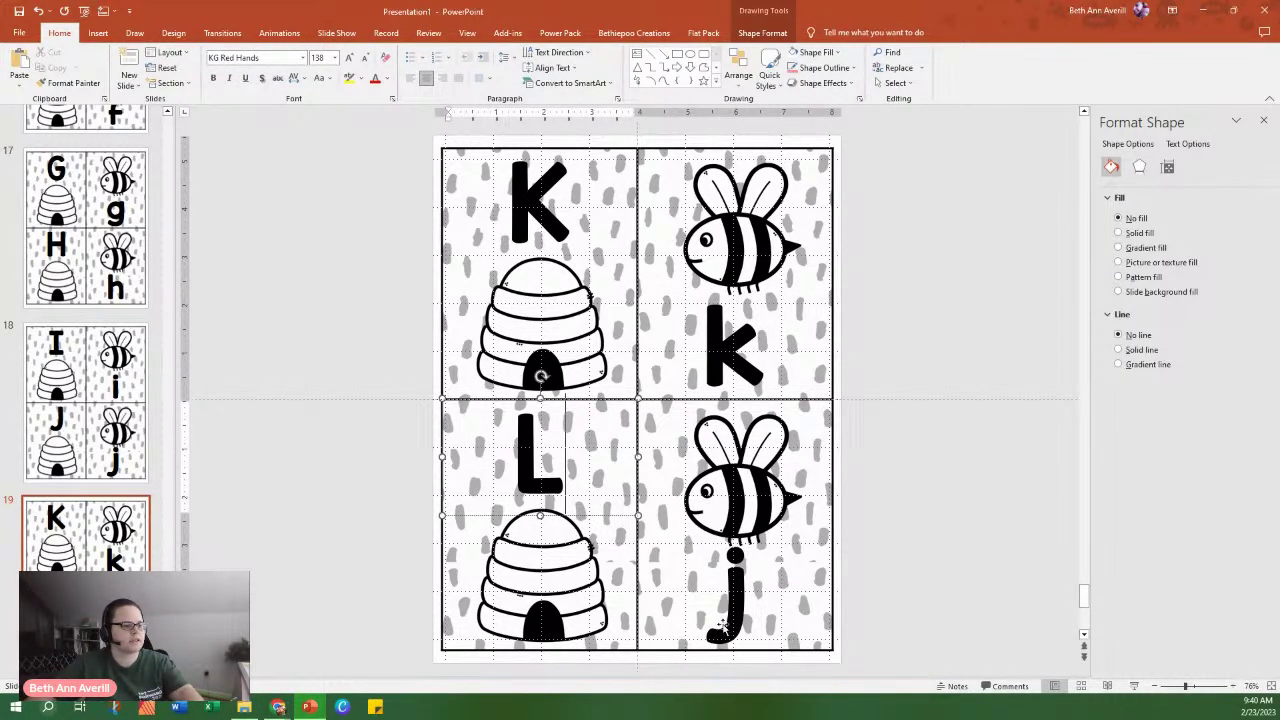
pyautogui.click(722, 620)
pyautogui.doubleClick(737, 610)
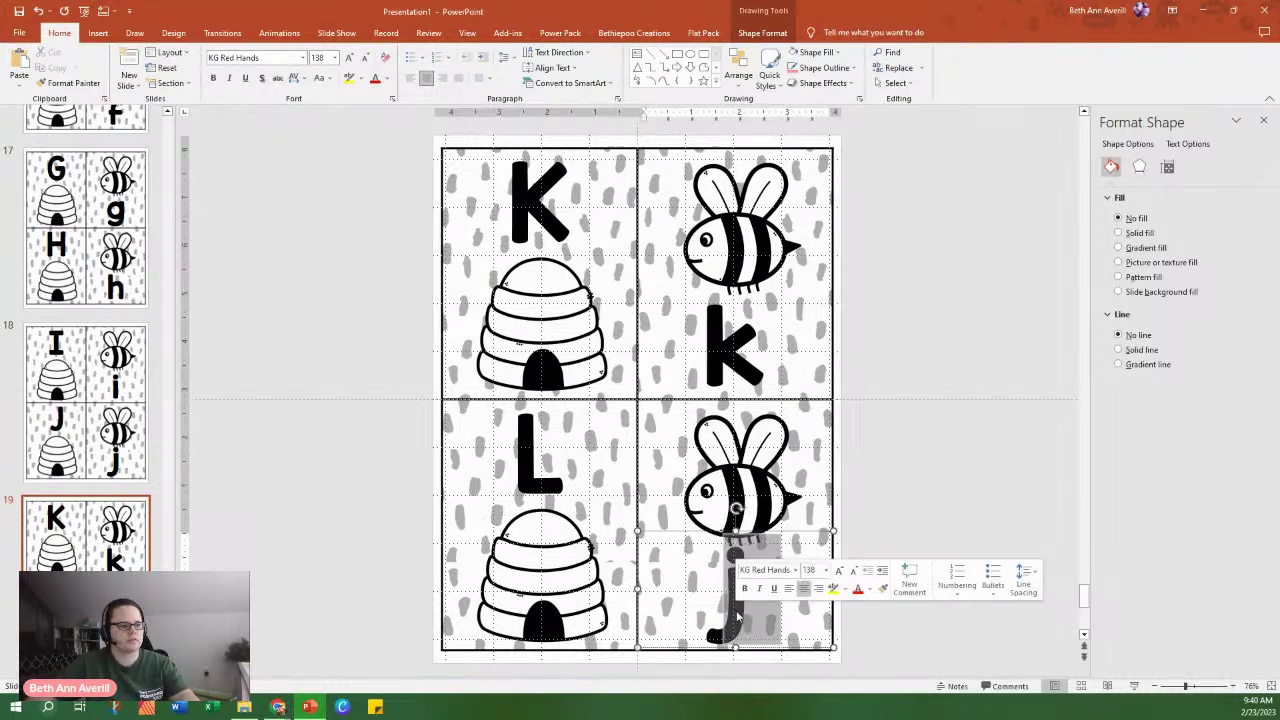
pyautogui.write('l')
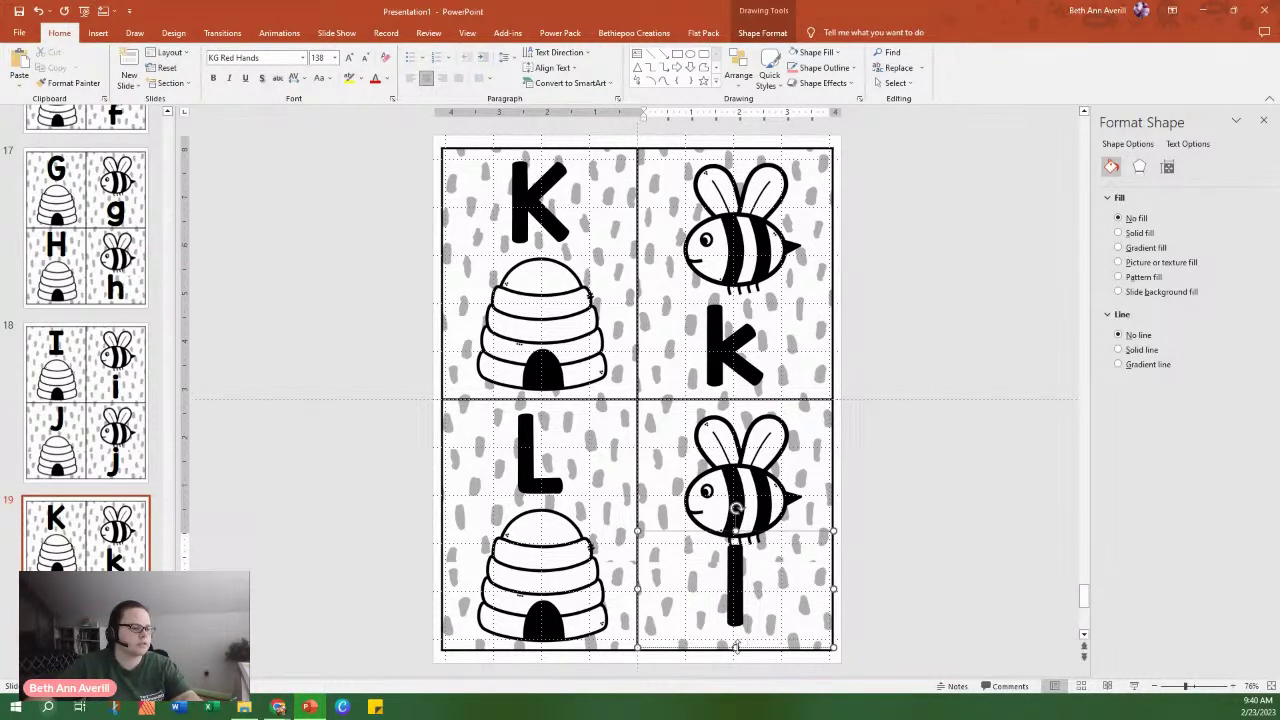
pyautogui.click(740, 649)
pyautogui.click(742, 661)
pyautogui.press('Left')
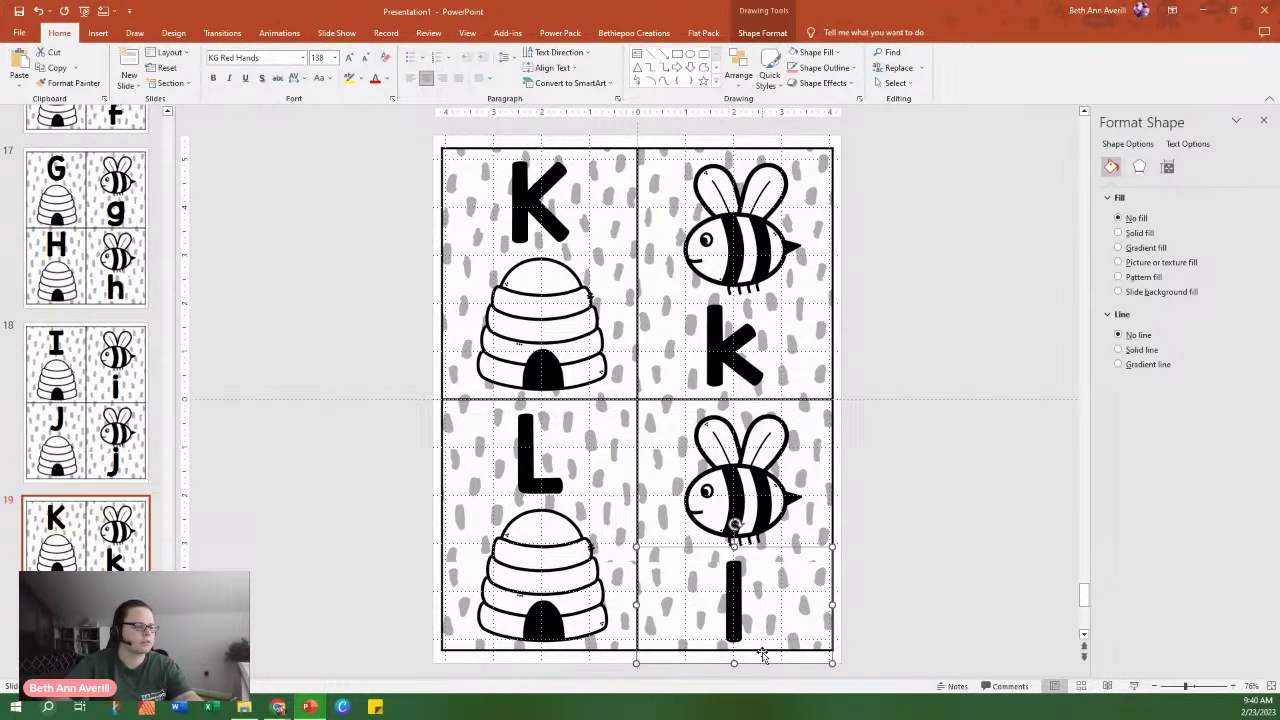
# Duplicate the black-and-white K and L slide and change the copy's upper card letters to M and m.
pyautogui.rightClick(88, 540)
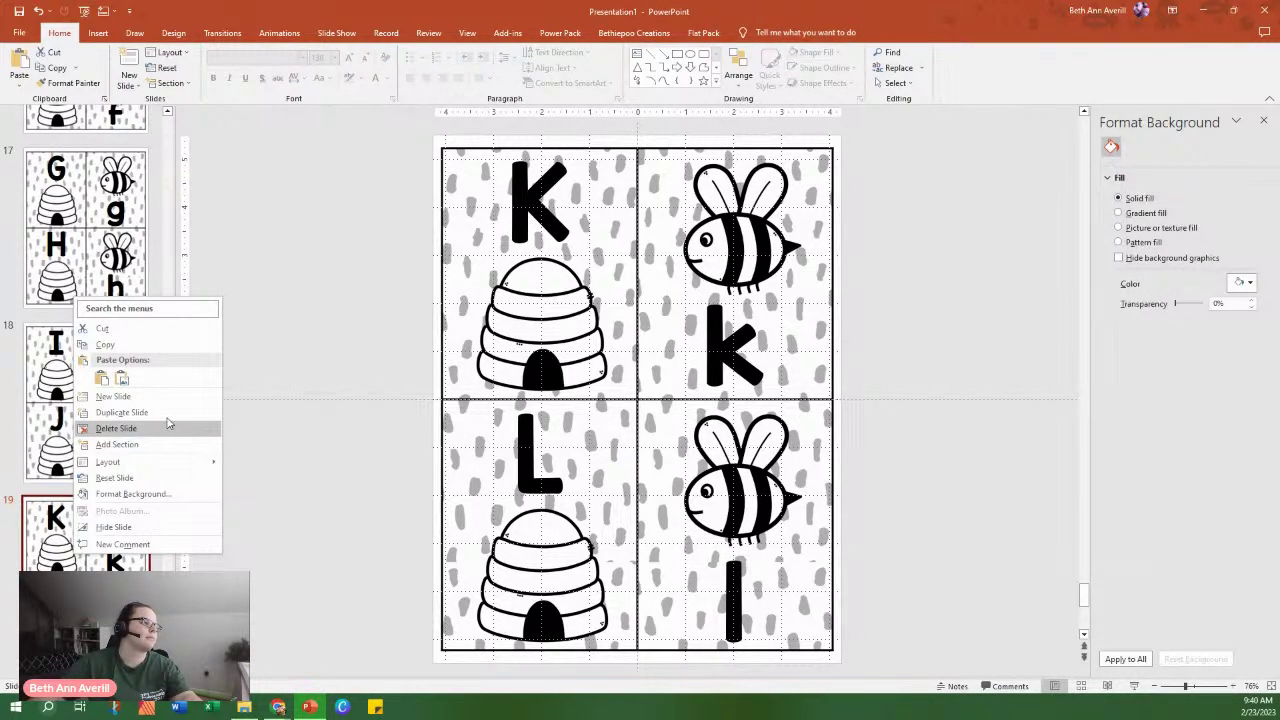
pyautogui.click(130, 413)
pyautogui.moveTo(500, 210); pyautogui.dragTo(655, 253)
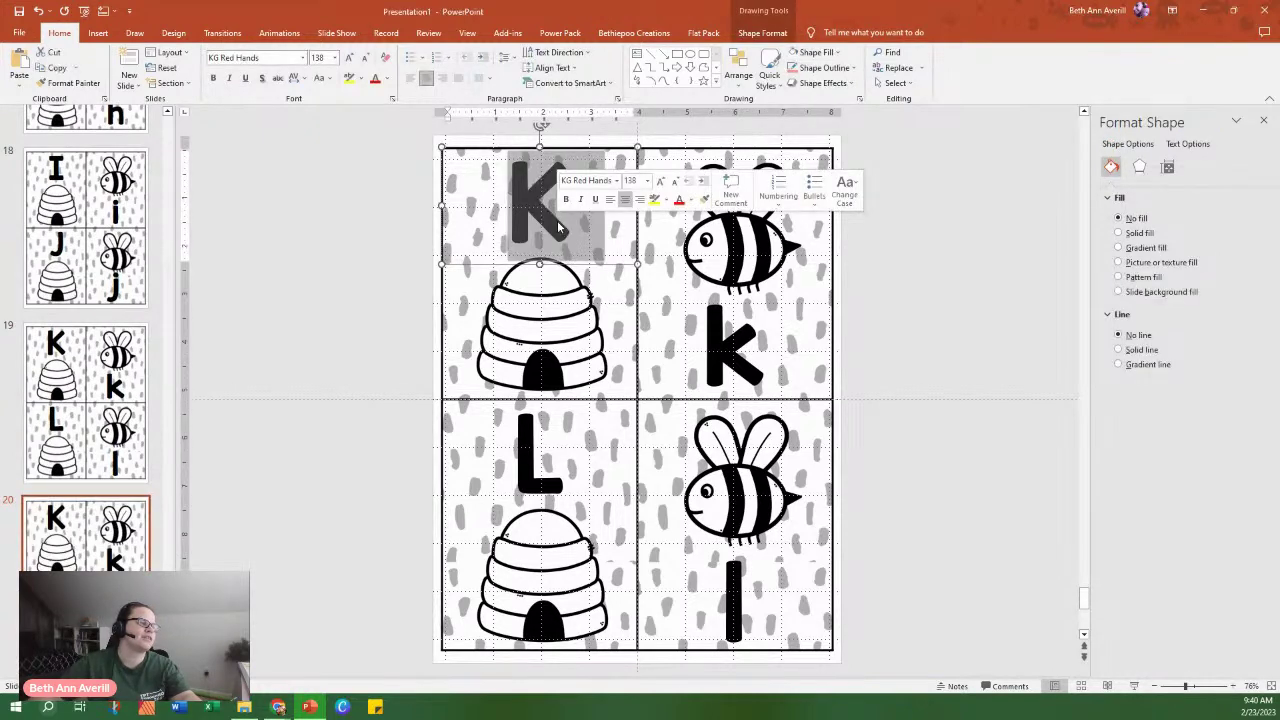
pyautogui.write('M')
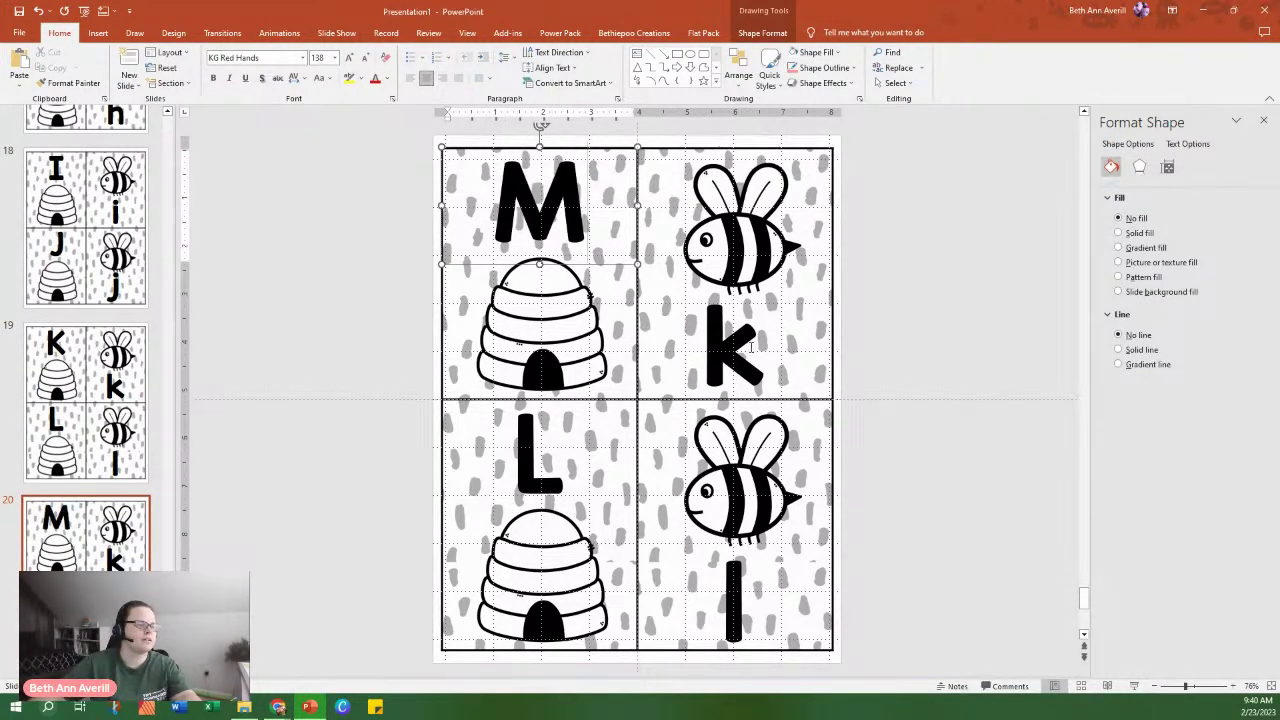
pyautogui.doubleClick(751, 347)
pyautogui.write('m')
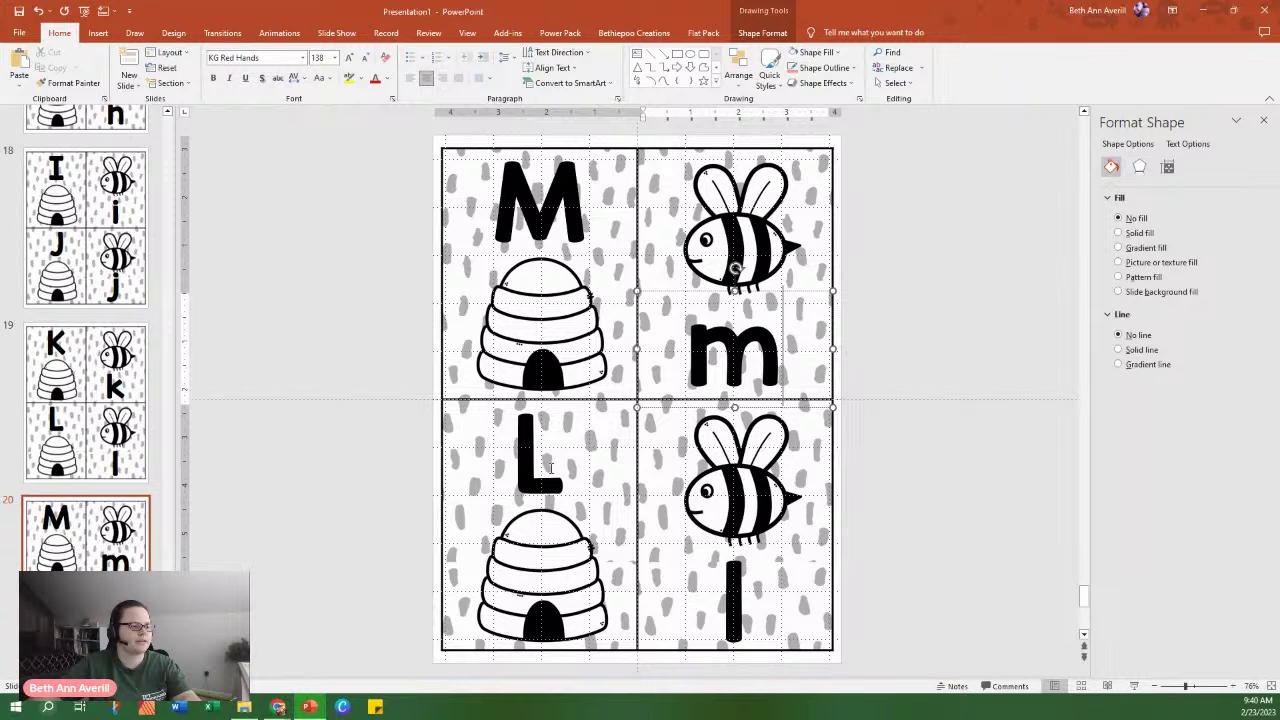
# Change the lower card letters on the M slide to N and n.
pyautogui.doubleClick(549, 467)
pyautogui.write('N')
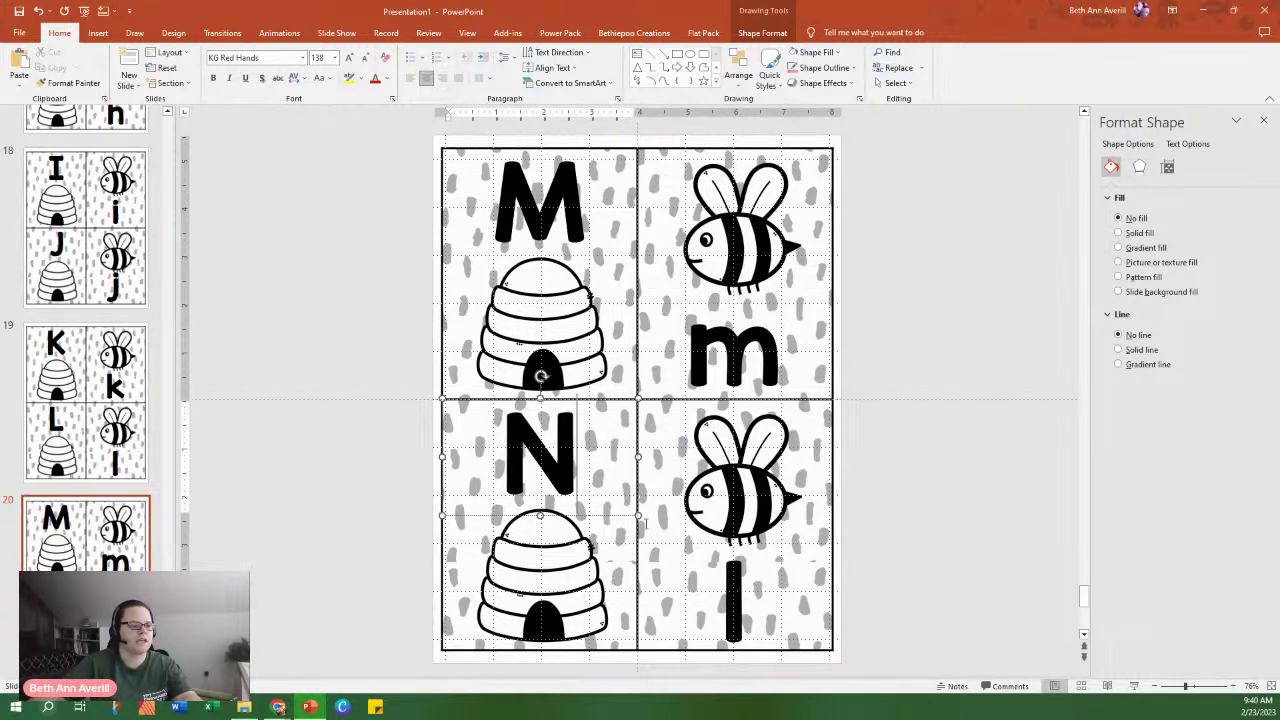
pyautogui.doubleClick(736, 600)
pyautogui.write('n')
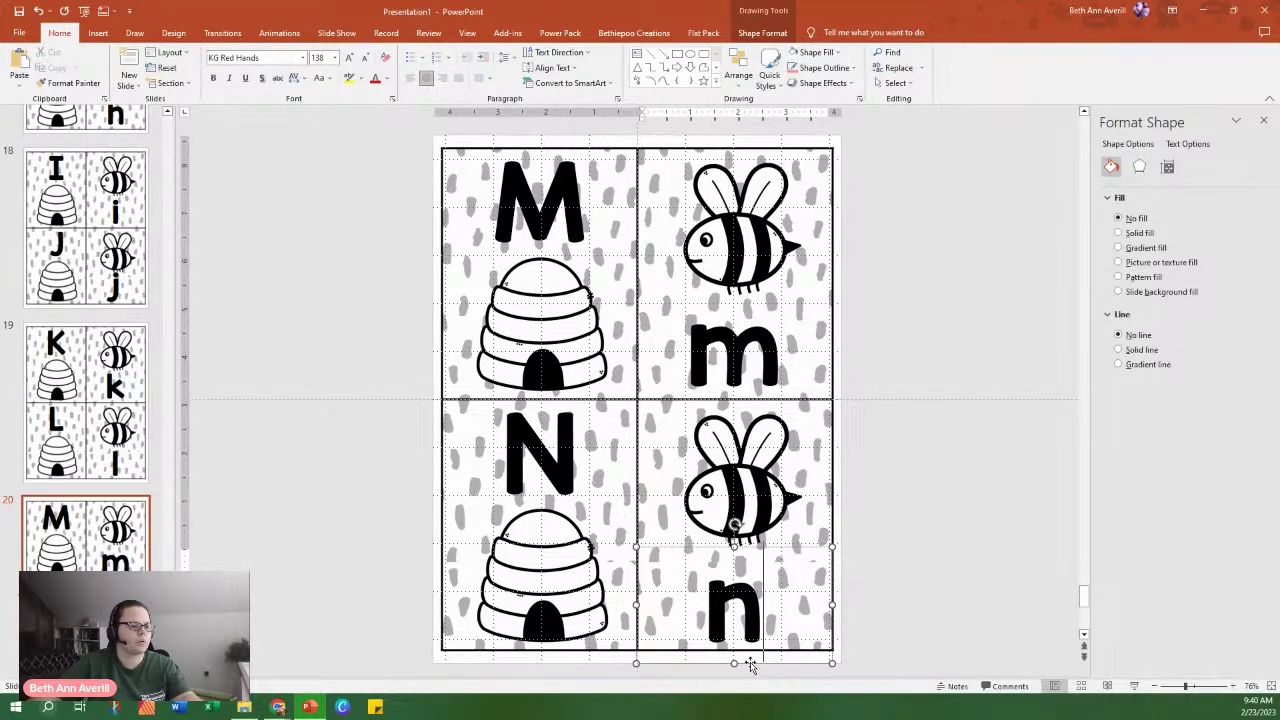
# Duplicate the black-and-white M and N slide and change the copy's upper card letters to O and o.
pyautogui.rightClick(82, 556)
pyautogui.click(180, 421)
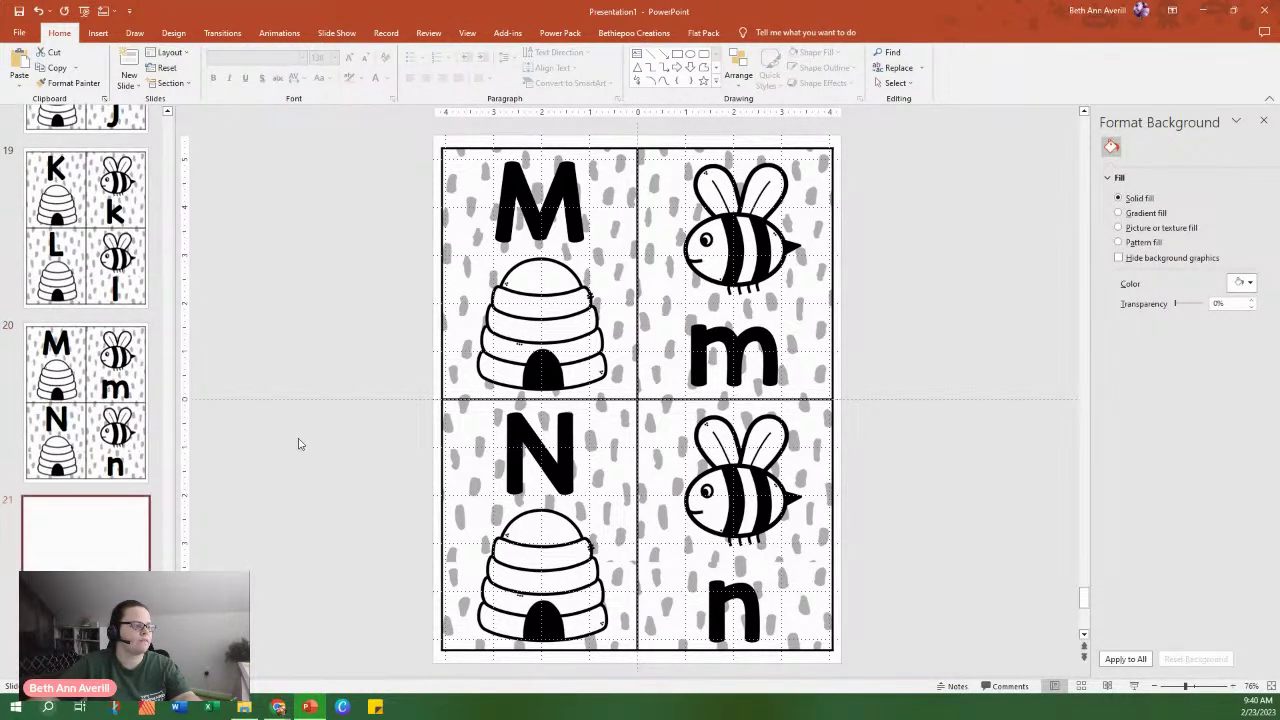
pyautogui.doubleClick(570, 228)
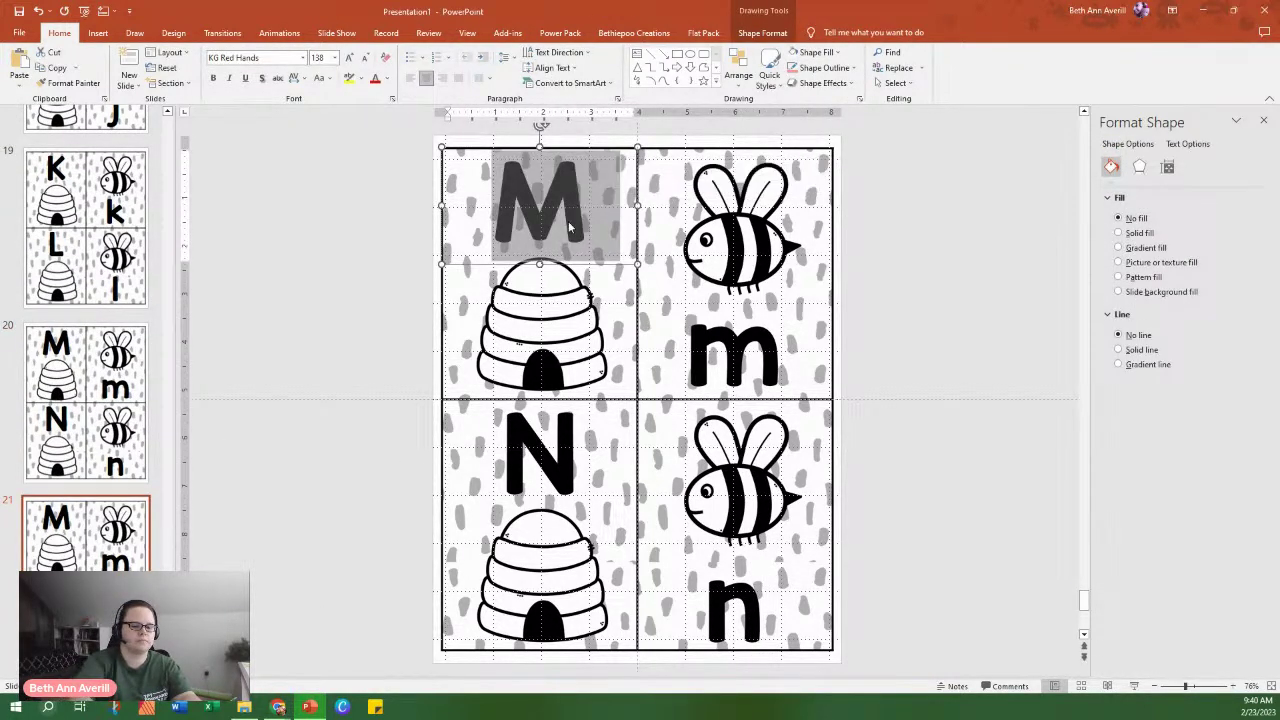
pyautogui.write('O')
pyautogui.rightClick(746, 335)
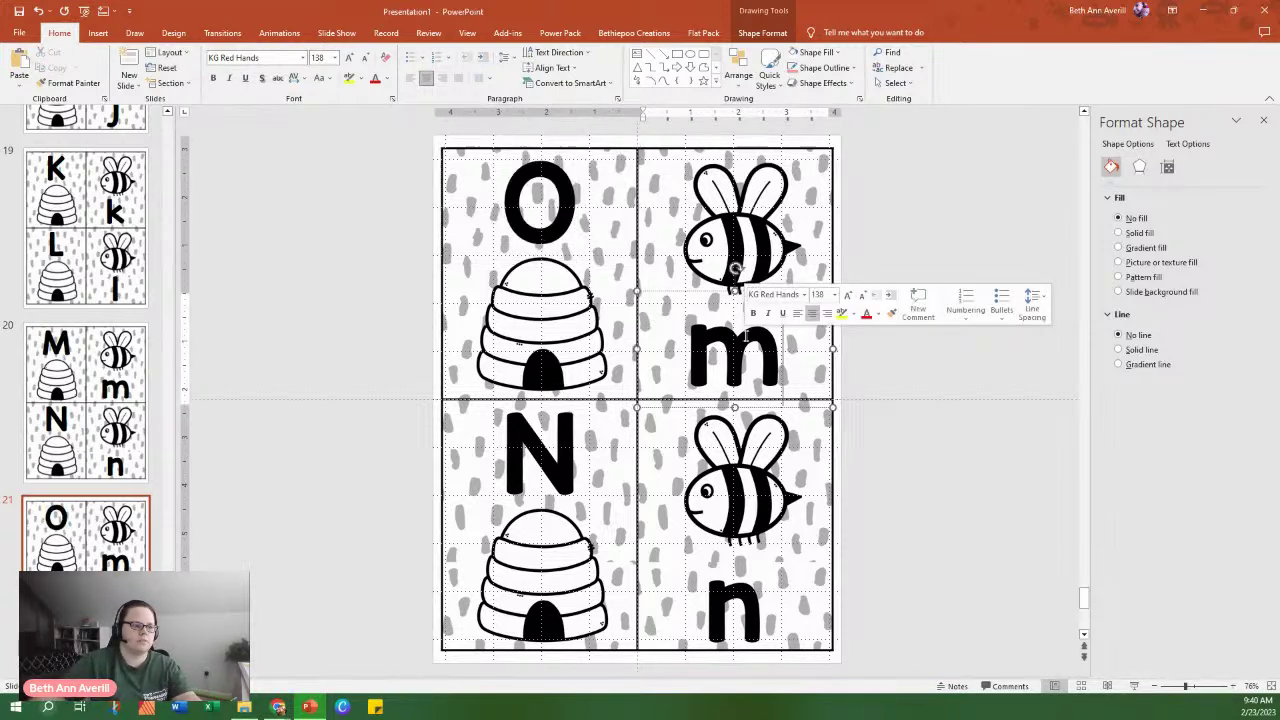
pyautogui.doubleClick(744, 348)
pyautogui.write('o')
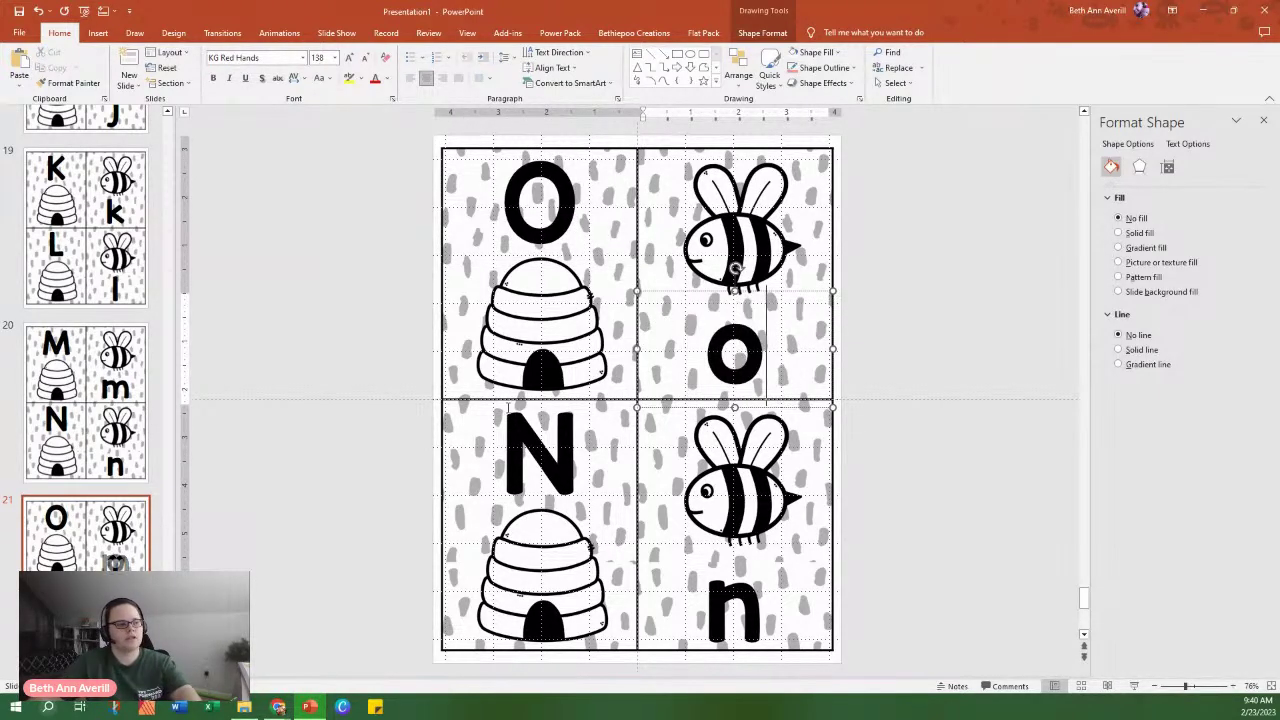
# Change the lower card letters on the O slide to P and p, and move the p up inside its card.
pyautogui.doubleClick(510, 455)
pyautogui.write('PO')
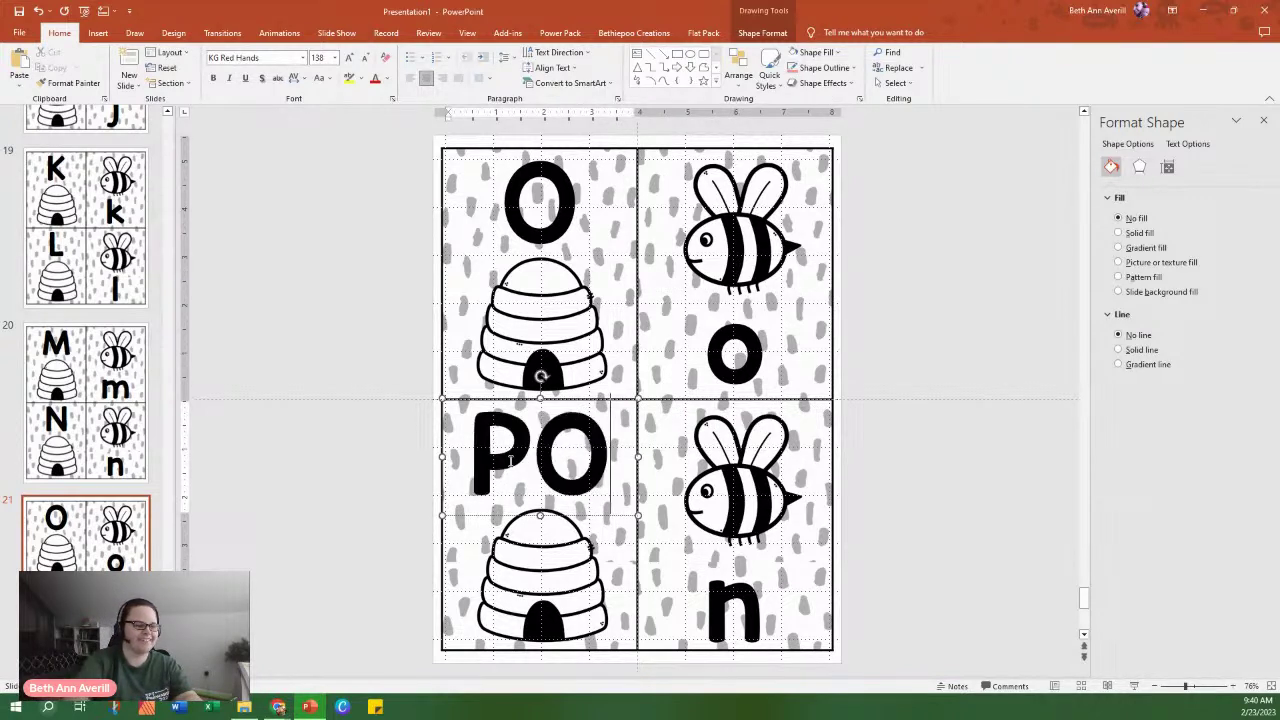
pyautogui.press('BackSpace')
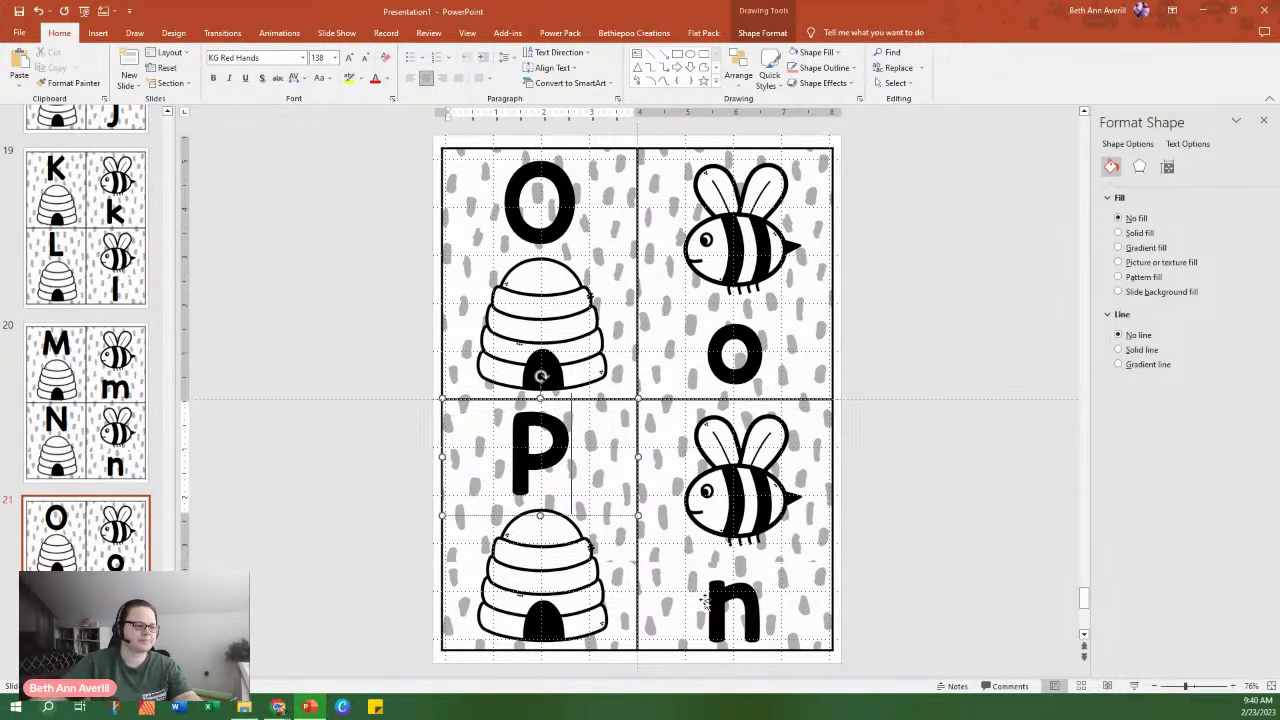
pyautogui.doubleClick(705, 602)
pyautogui.write('p')
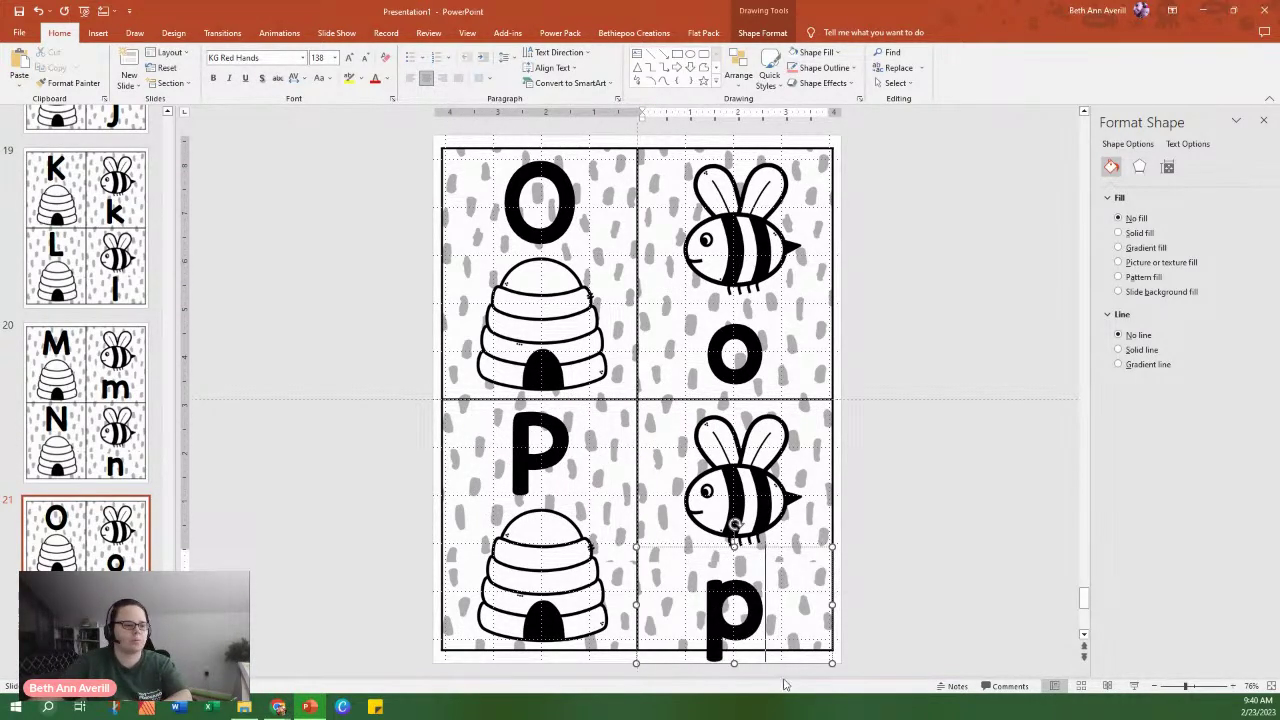
pyautogui.moveTo(769, 662); pyautogui.dragTo(767, 648)
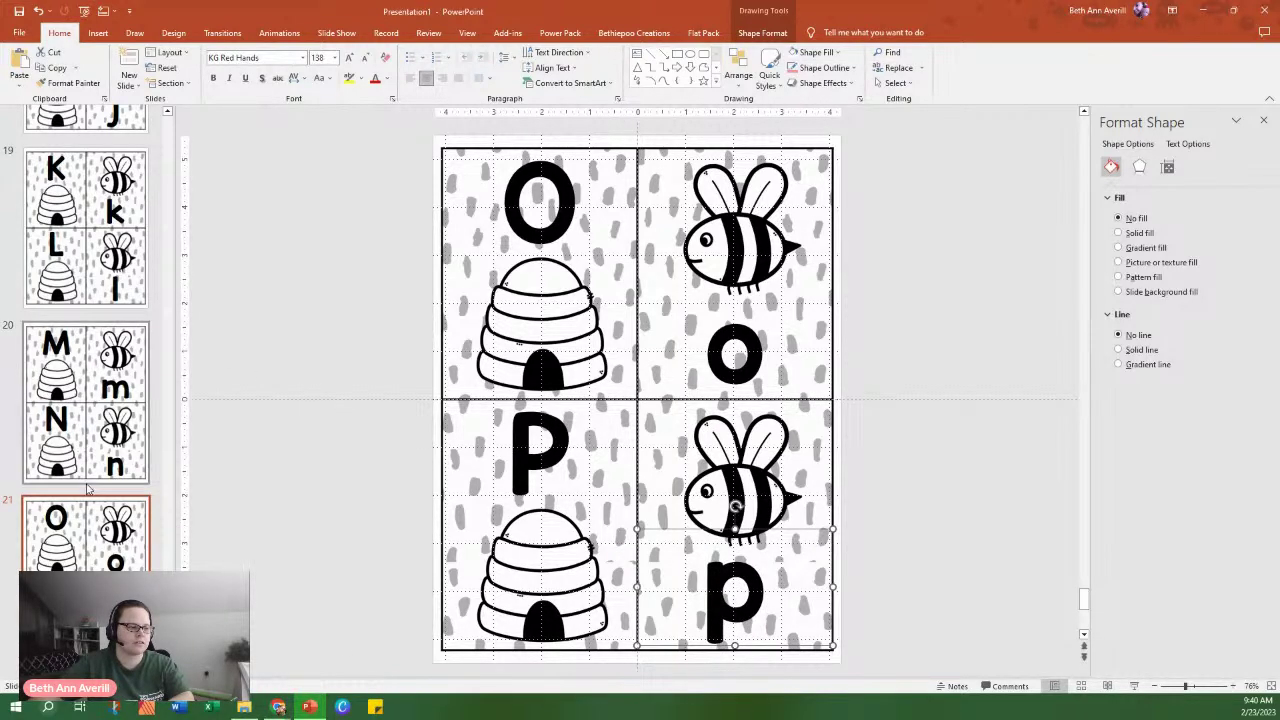
# Duplicate the black-and-white O and P slide, change the upper letters to Q and q, and move the q up inside its card.
pyautogui.rightClick(92, 515)
pyautogui.click(147, 381)
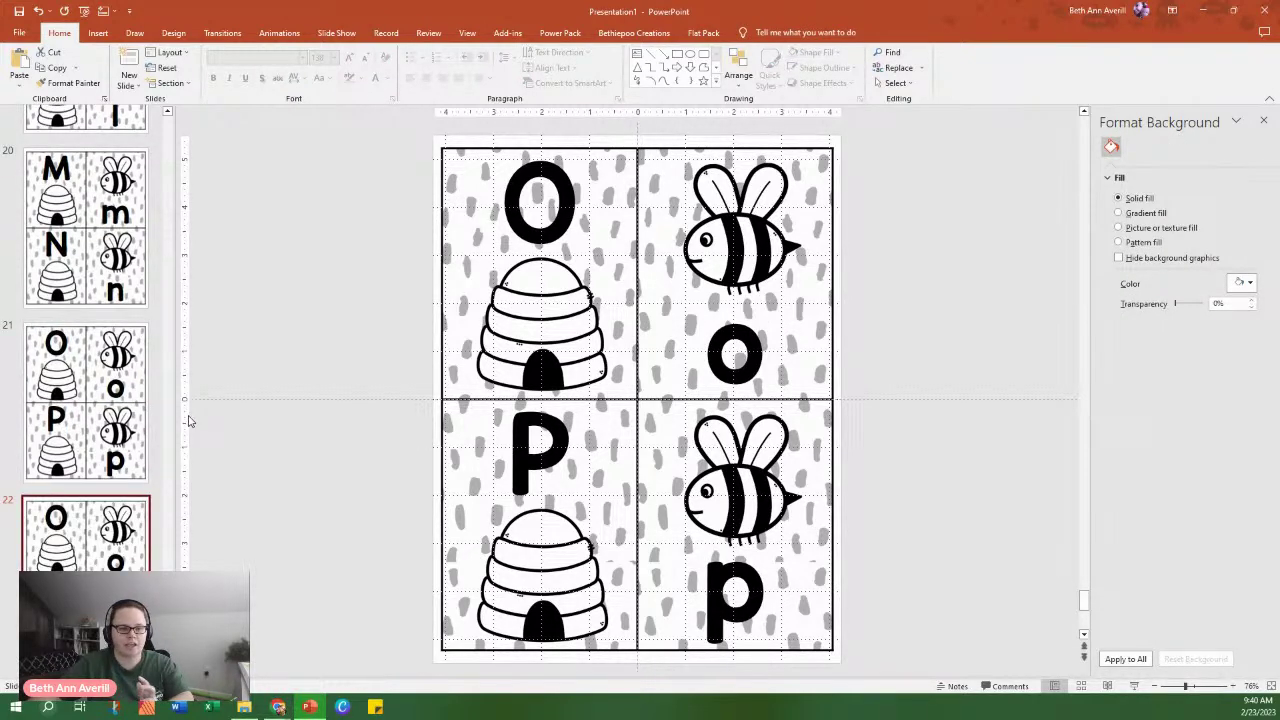
pyautogui.doubleClick(545, 210)
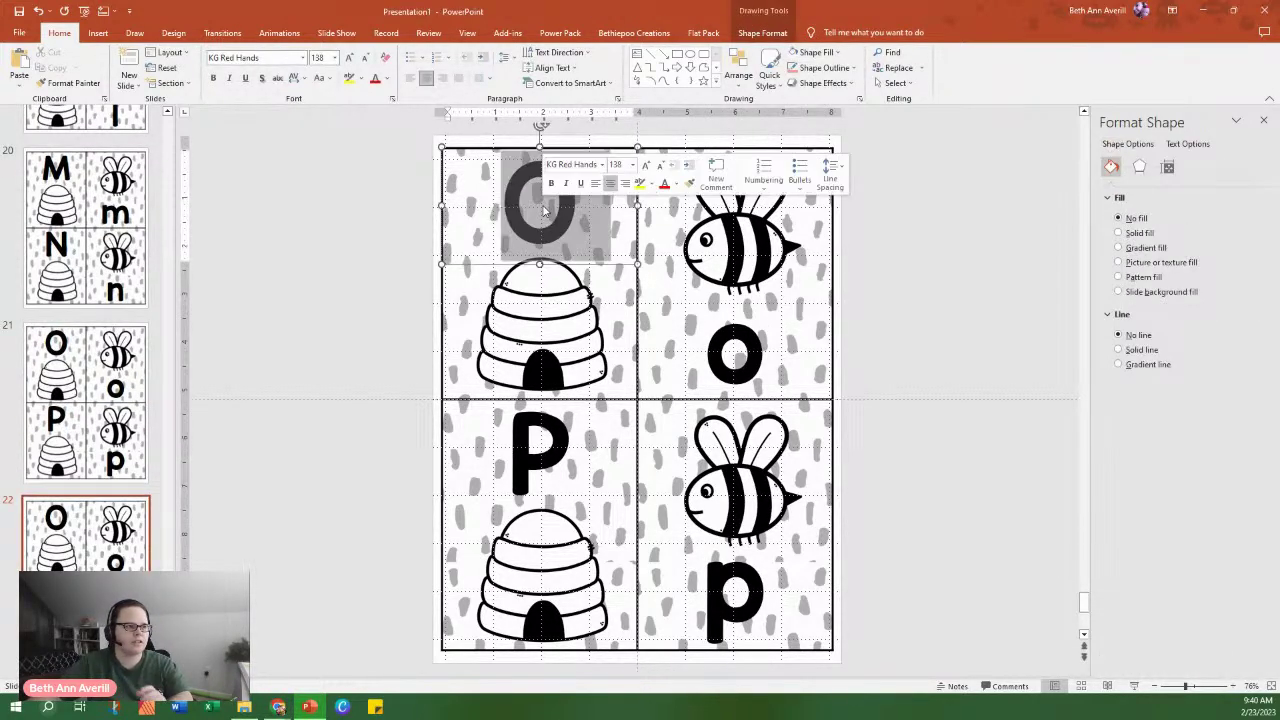
pyautogui.write('Q')
pyautogui.doubleClick(731, 365)
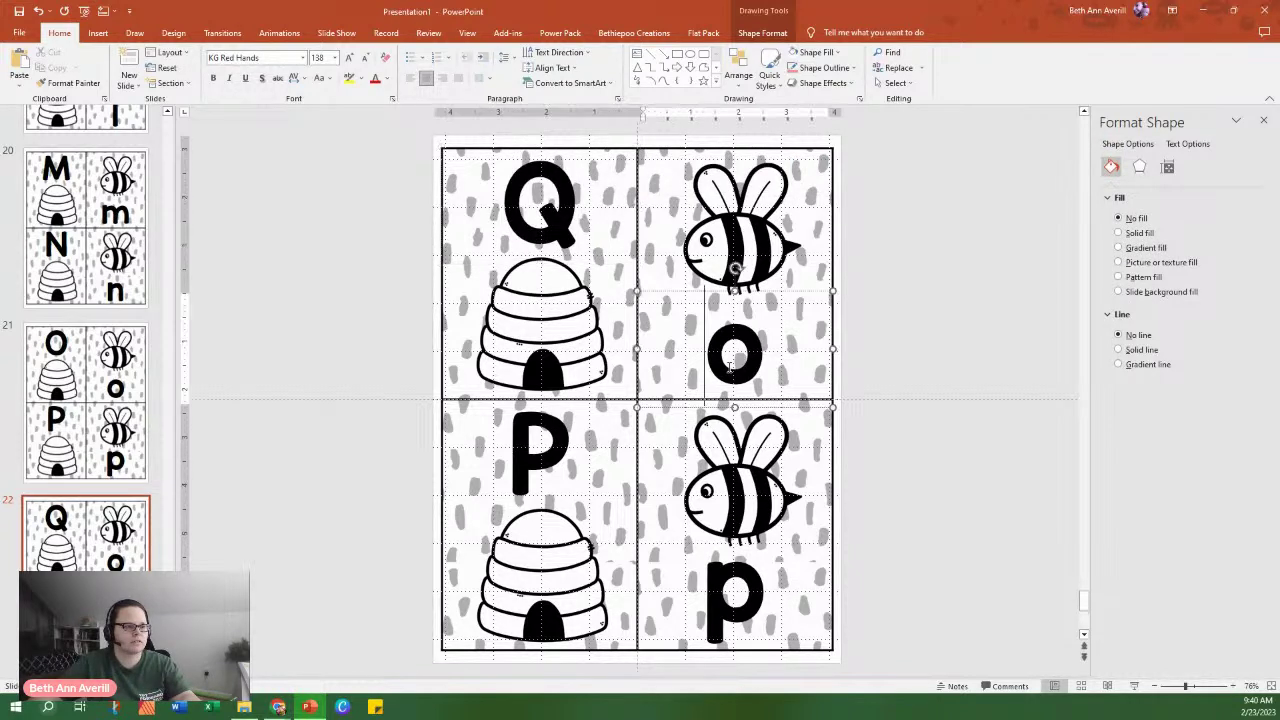
pyautogui.write('q')
pyautogui.moveTo(777, 408); pyautogui.dragTo(777, 391)
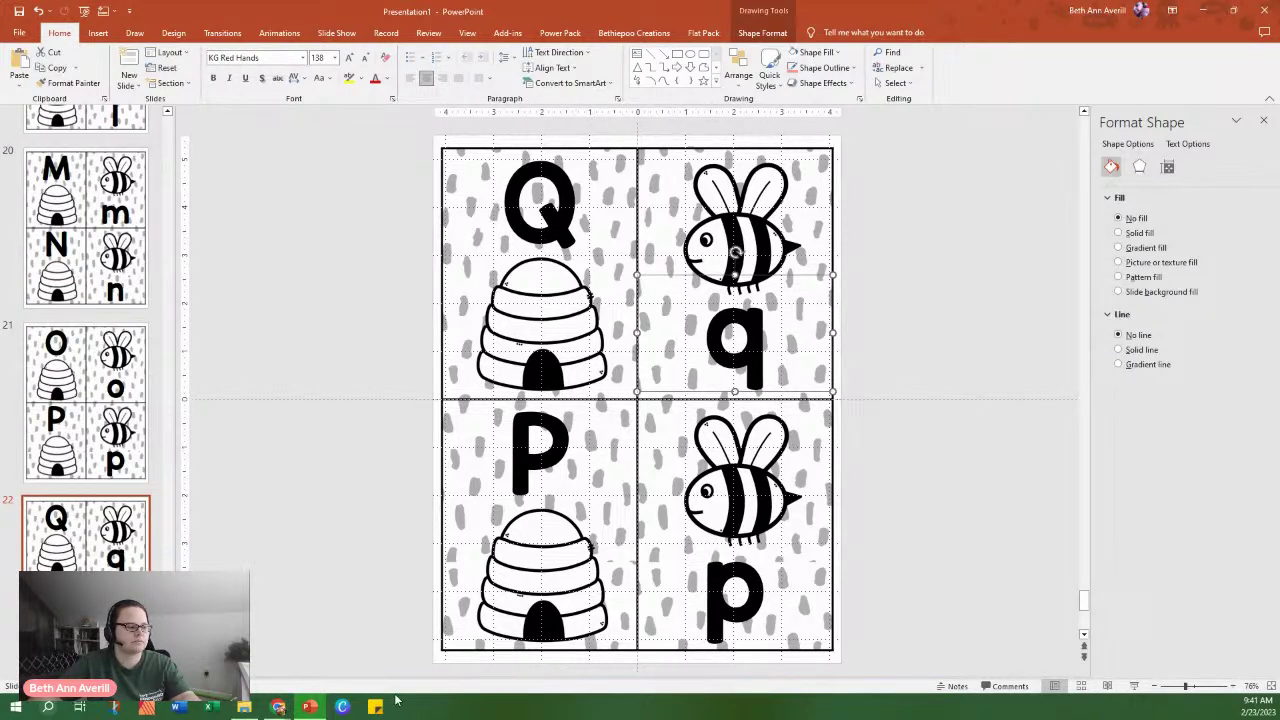
# Switch to the ChatGPT letter-matching conversation in the browser and ask for 10 Summer ideas, followed by ten more.
pyautogui.moveTo(278, 707)
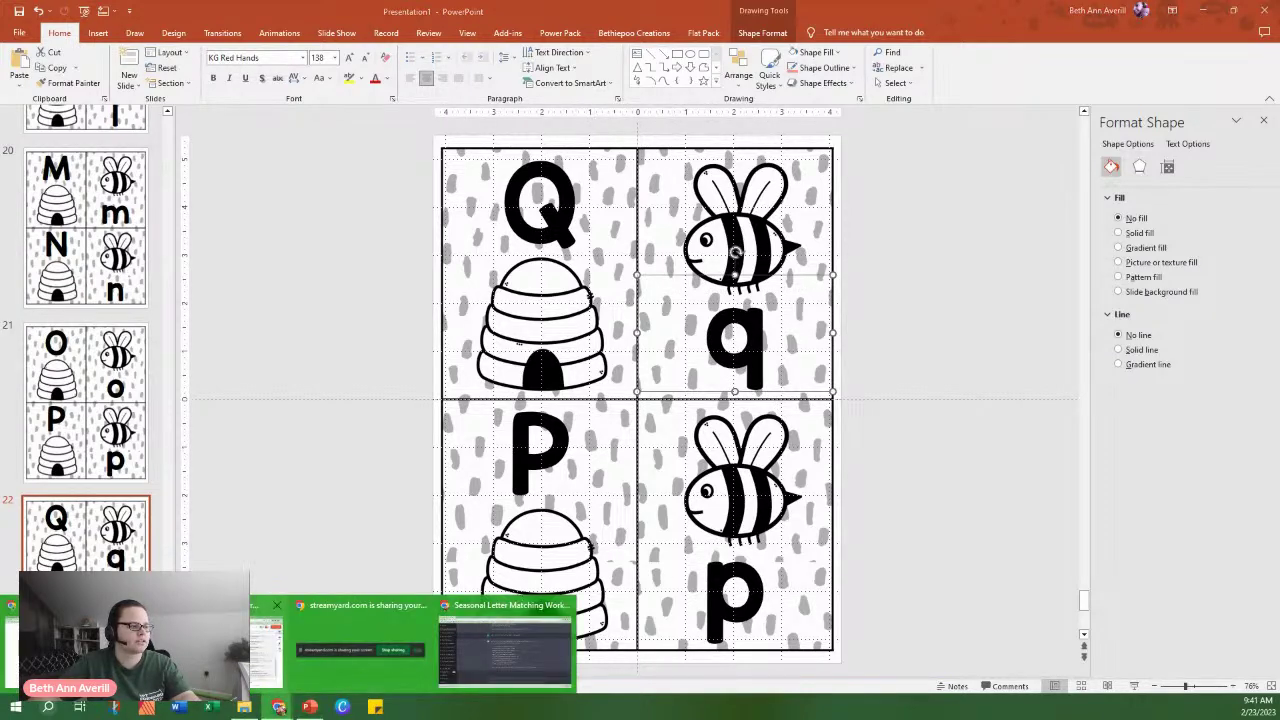
pyautogui.click(468, 651)
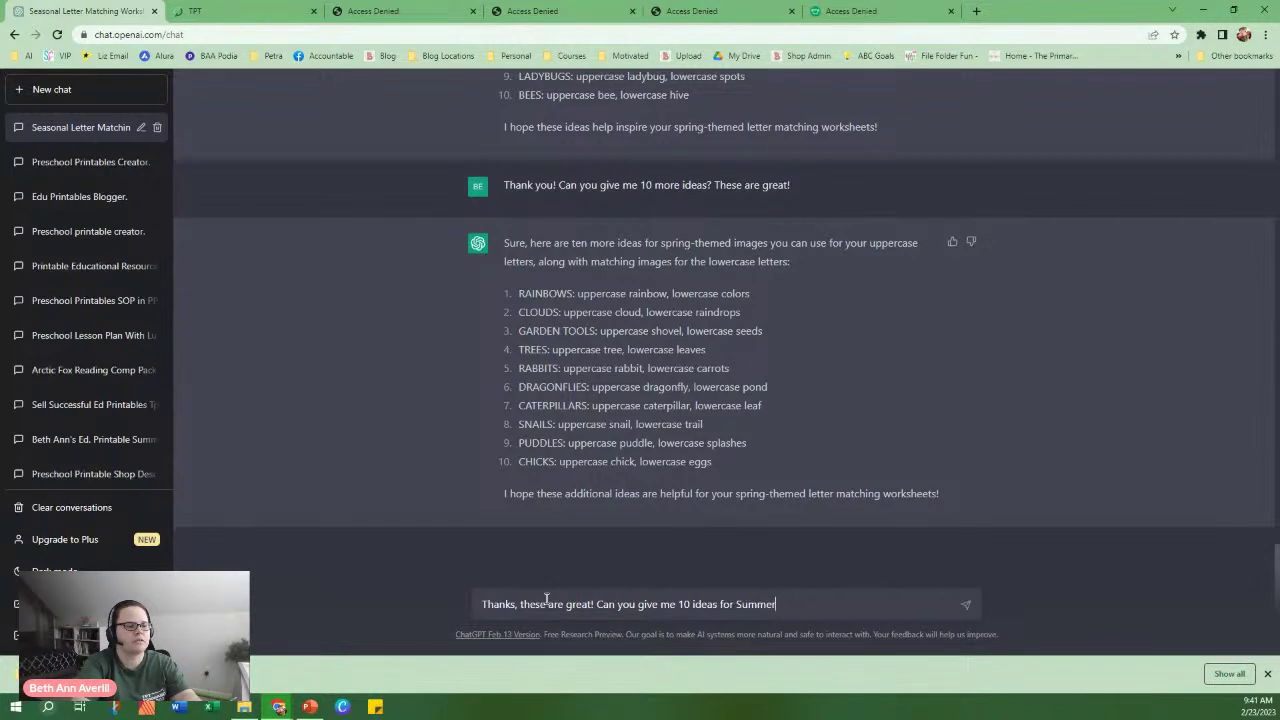
pyautogui.press('Return')
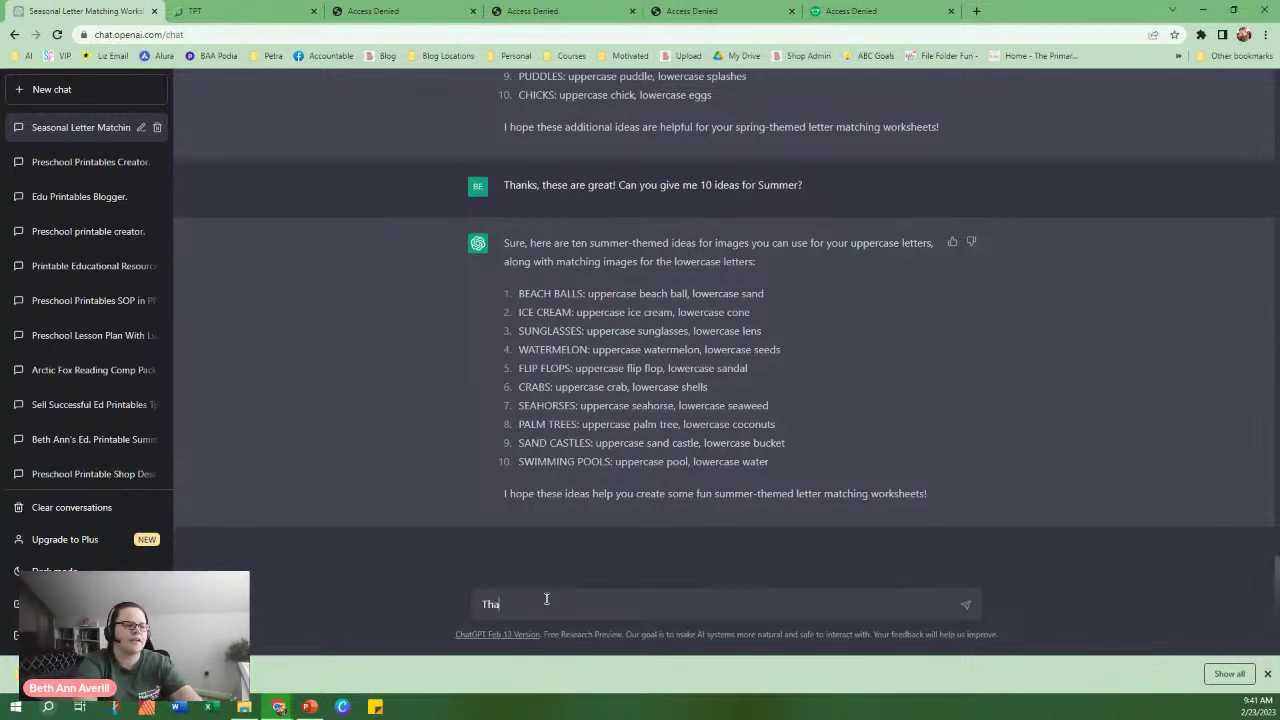
pyautogui.write('u give')
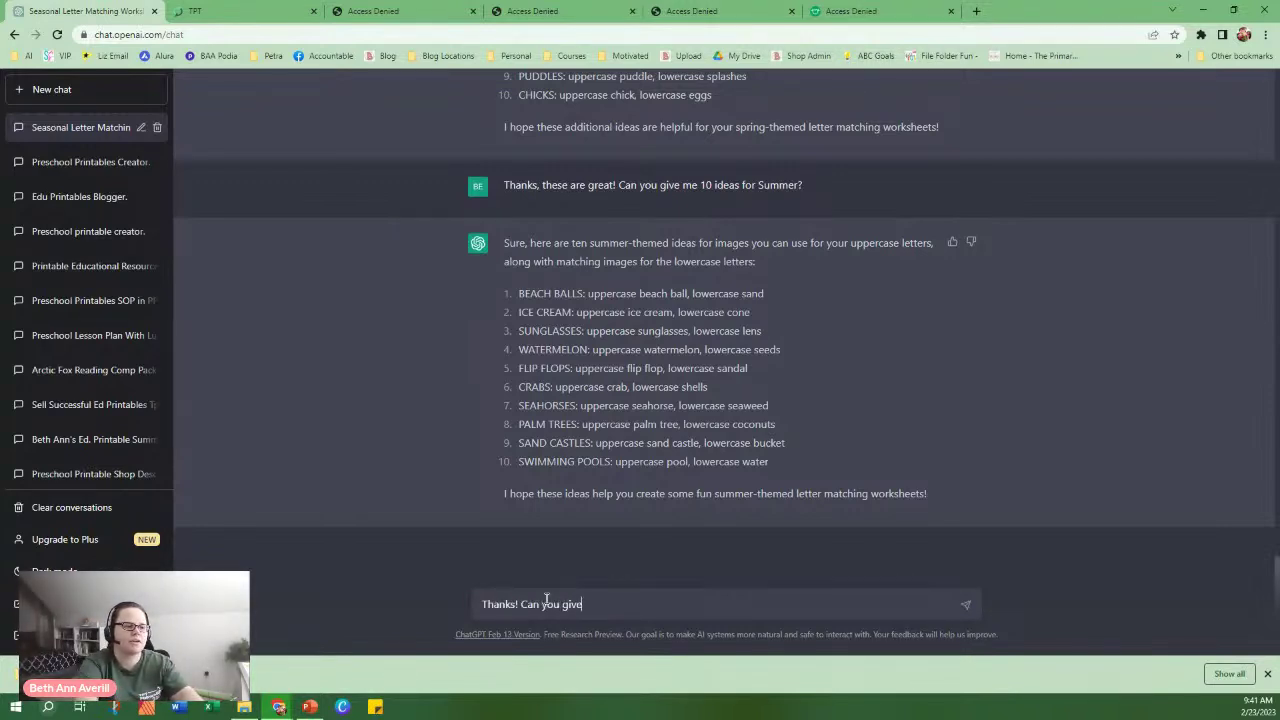
pyautogui.write(' me ten more?')
pyautogui.press('Return')
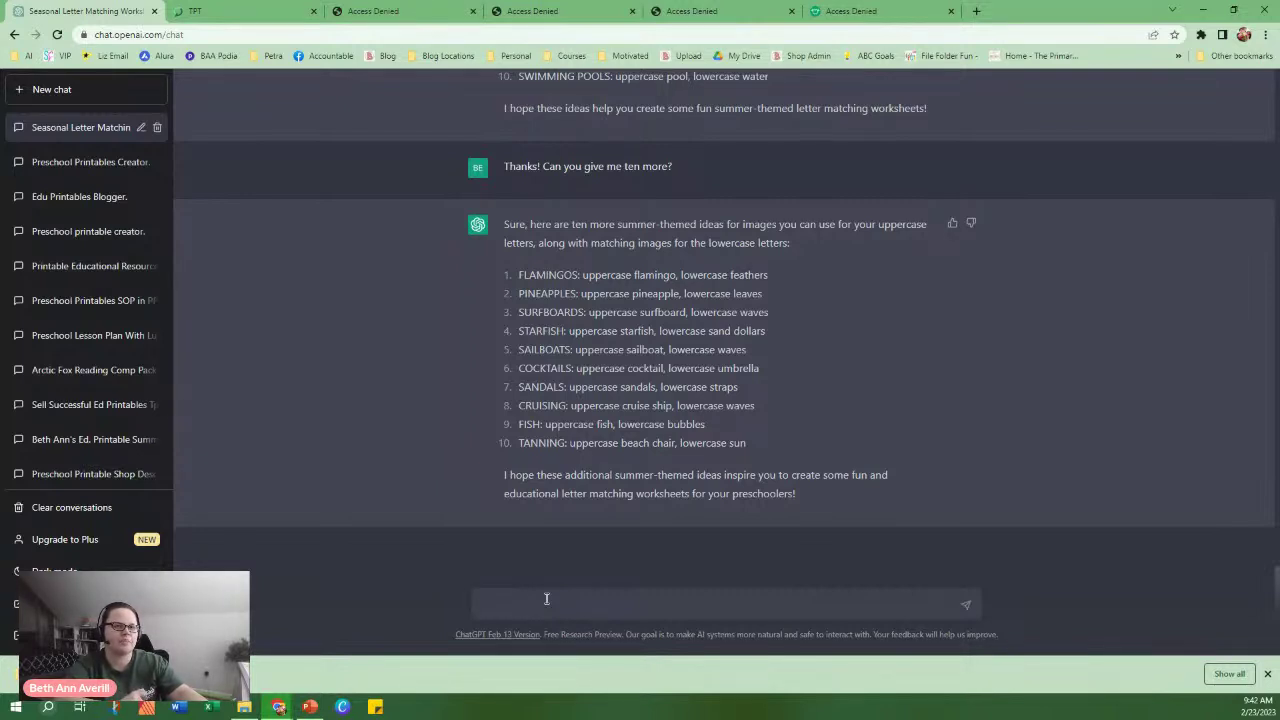
# Ask ChatGPT "Thanks! Can you give me some ideas for a farm theme?".
pyautogui.write('Thank')
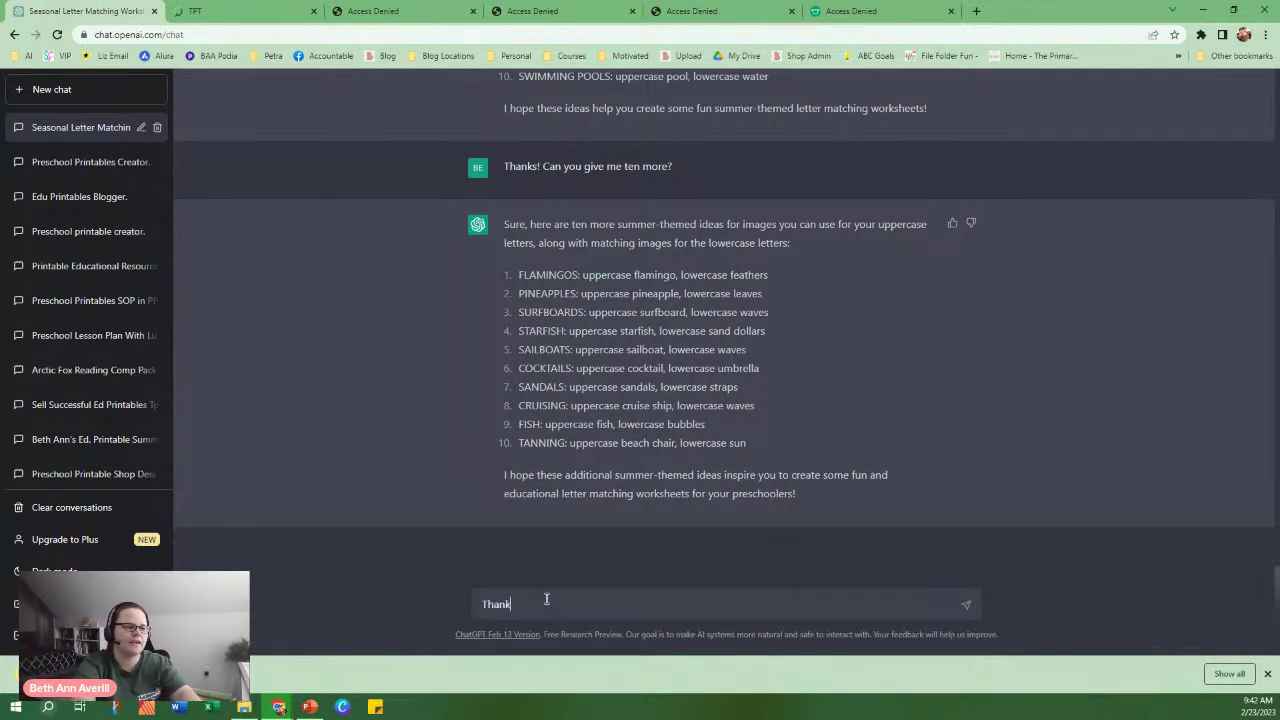
pyautogui.write('s! Can you give me some ideas for a farm theme?')
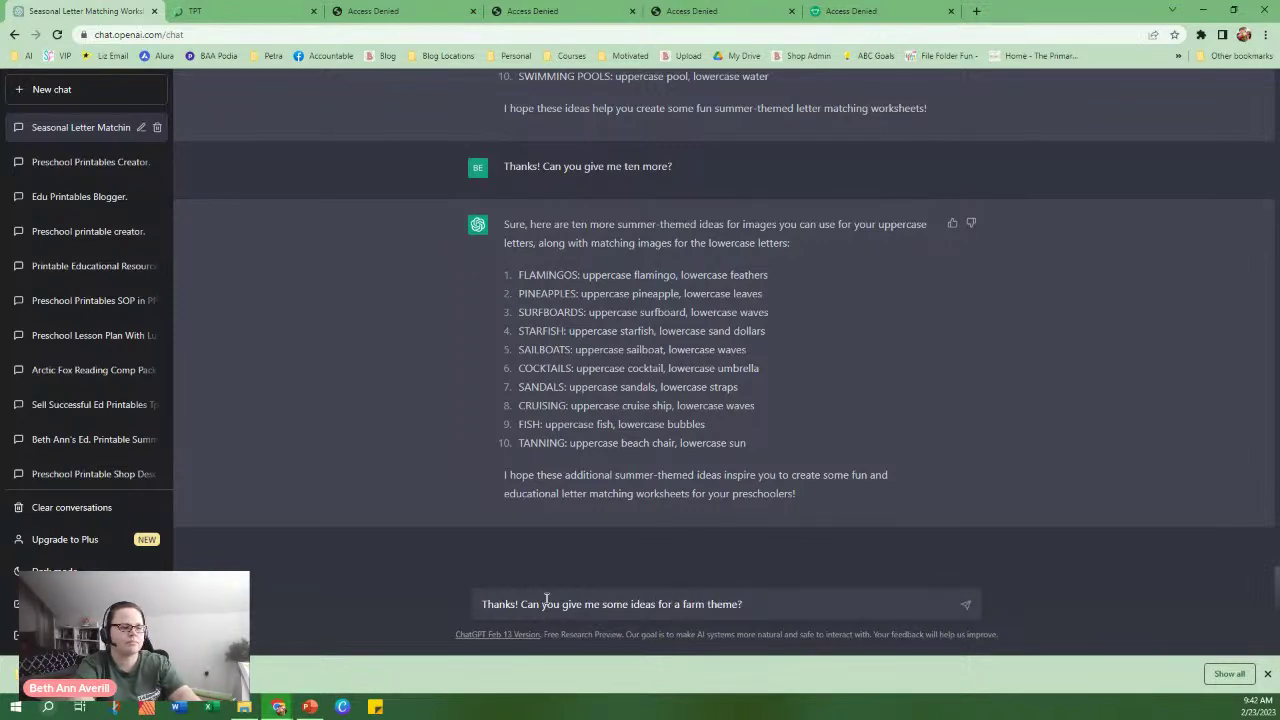
pyautogui.press('Return')
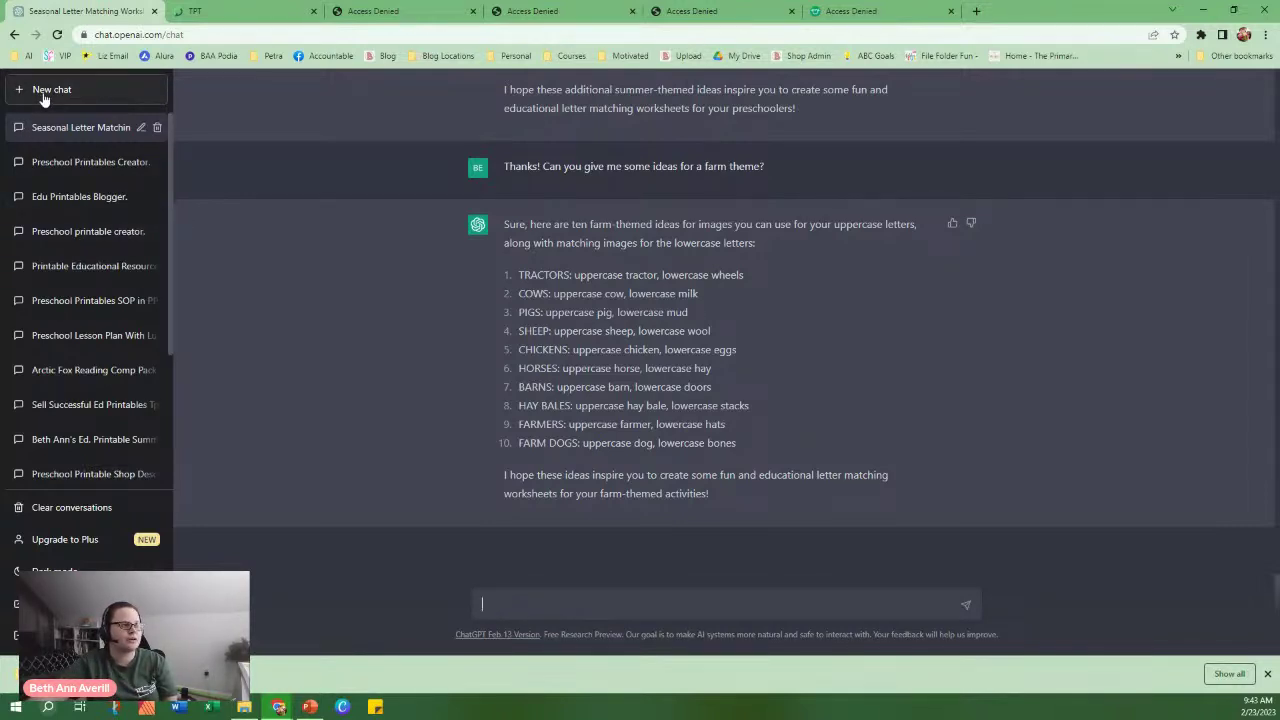
# Switch back to PowerPoint, duplicate the black-and-white Q slide, and change the copy's upper capital letter to R.
pyautogui.click(310, 707)
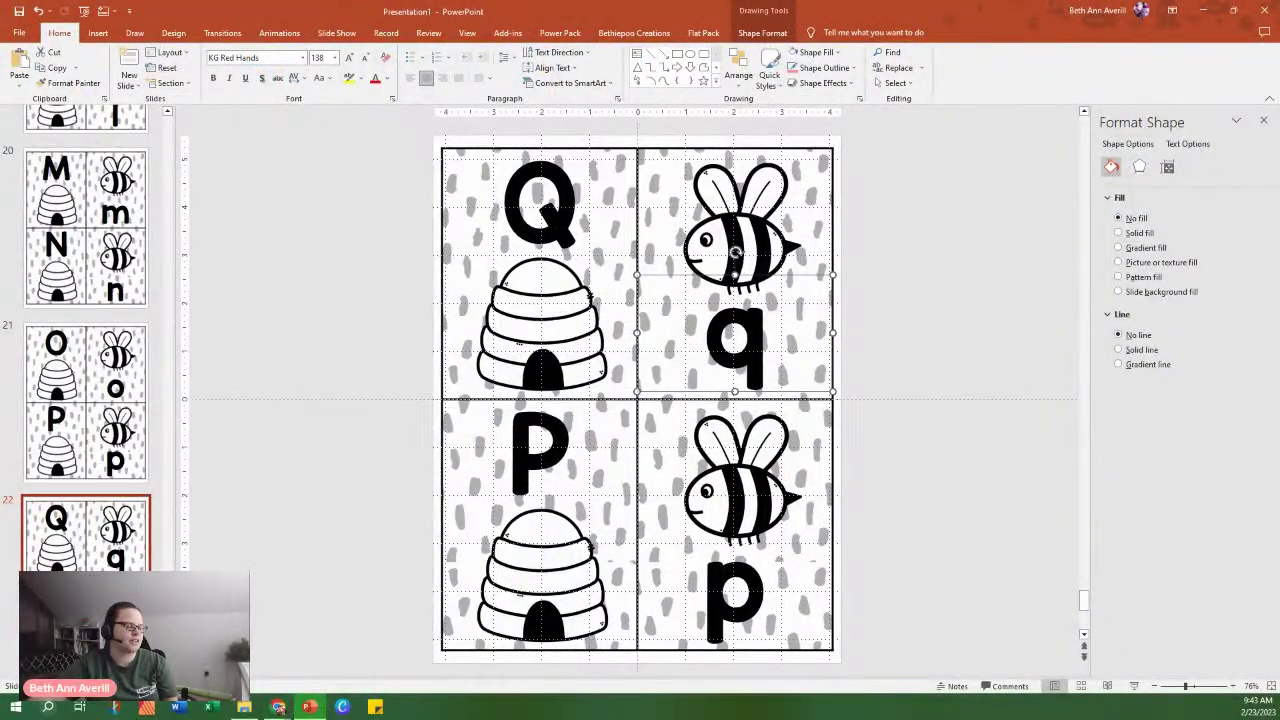
pyautogui.doubleClick(555, 205)
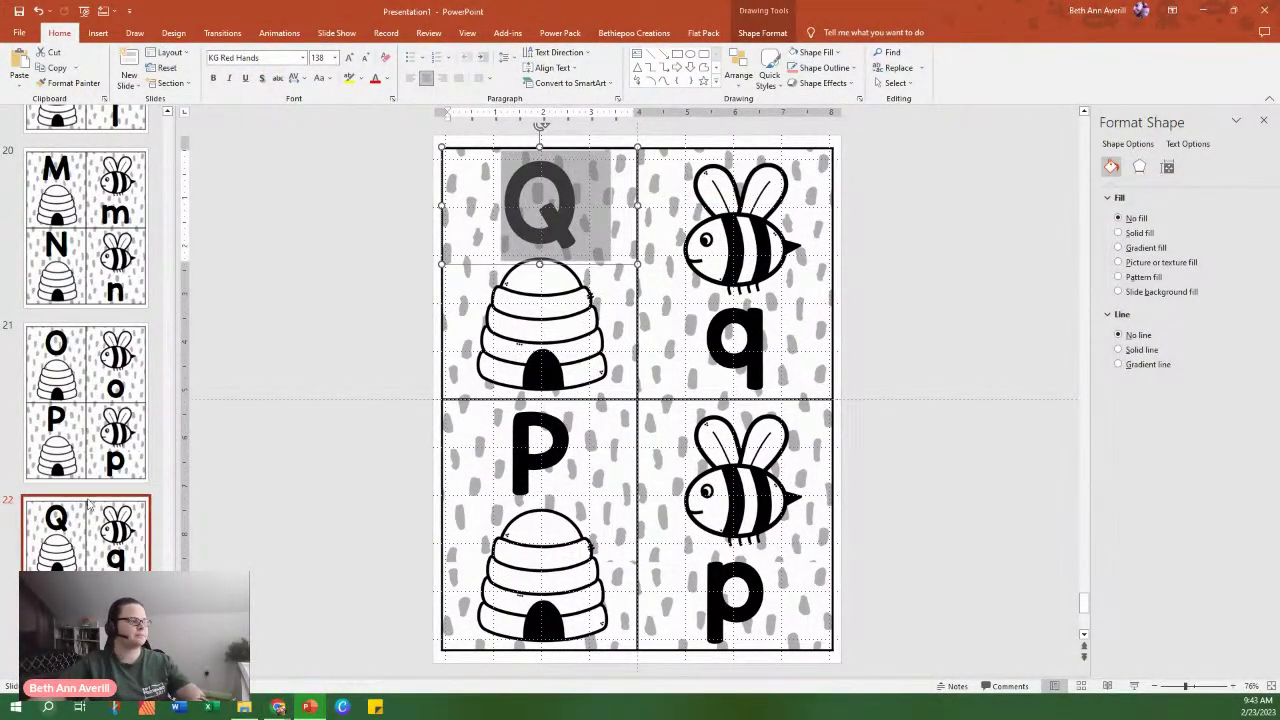
pyautogui.click(85, 540)
pyautogui.rightClick(96, 585)
pyautogui.click(142, 450)
pyautogui.doubleClick(530, 232)
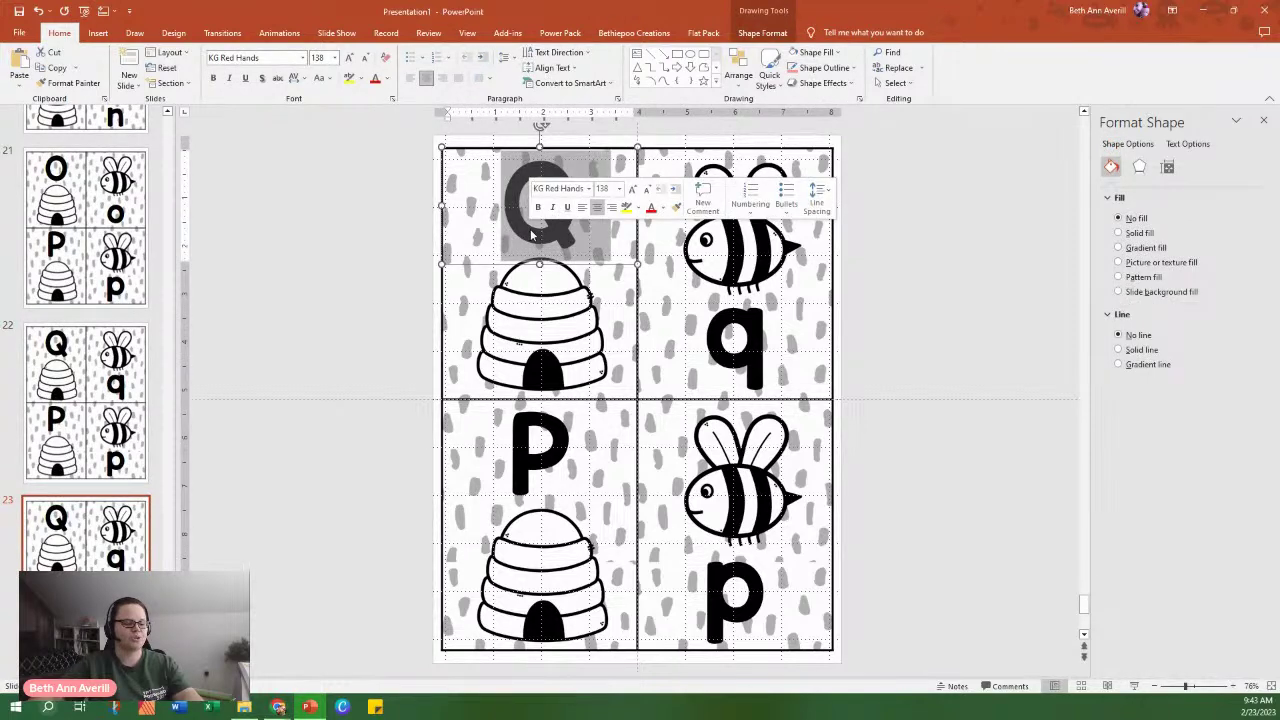
pyautogui.write('R')
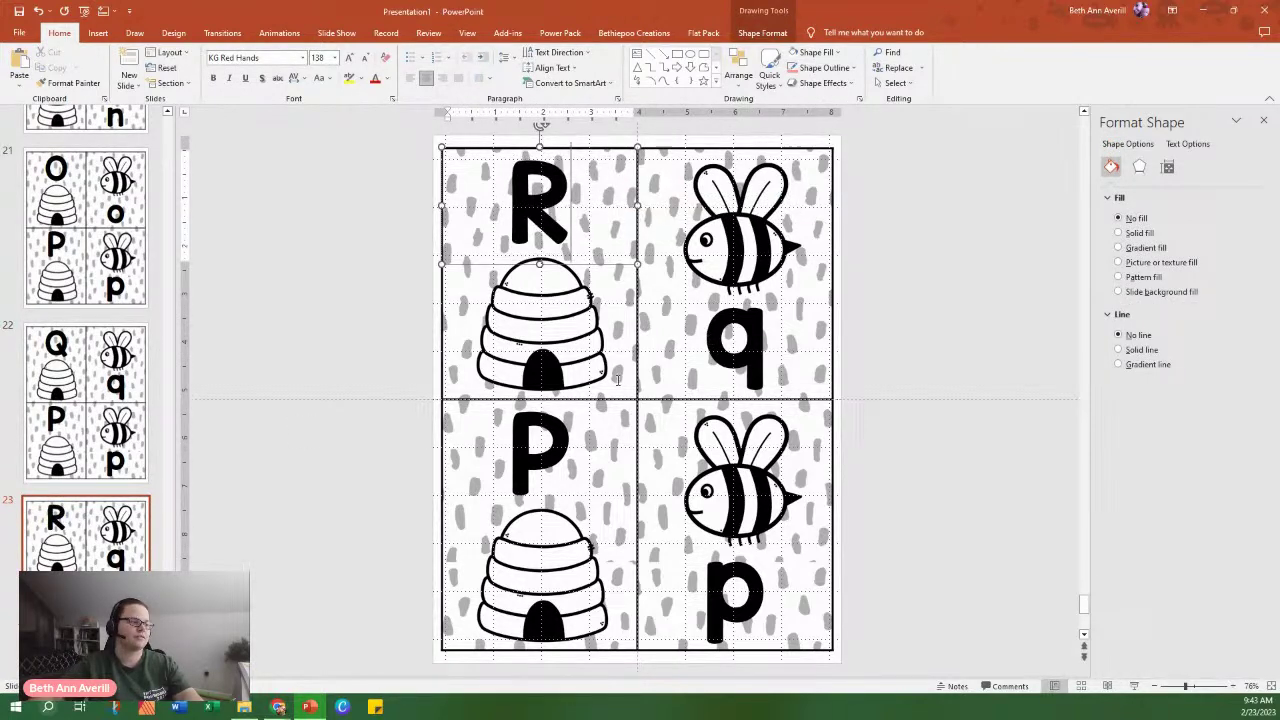
# Change the lower card letters on the original Q slide from P and p to R and r.
pyautogui.click(26, 449)
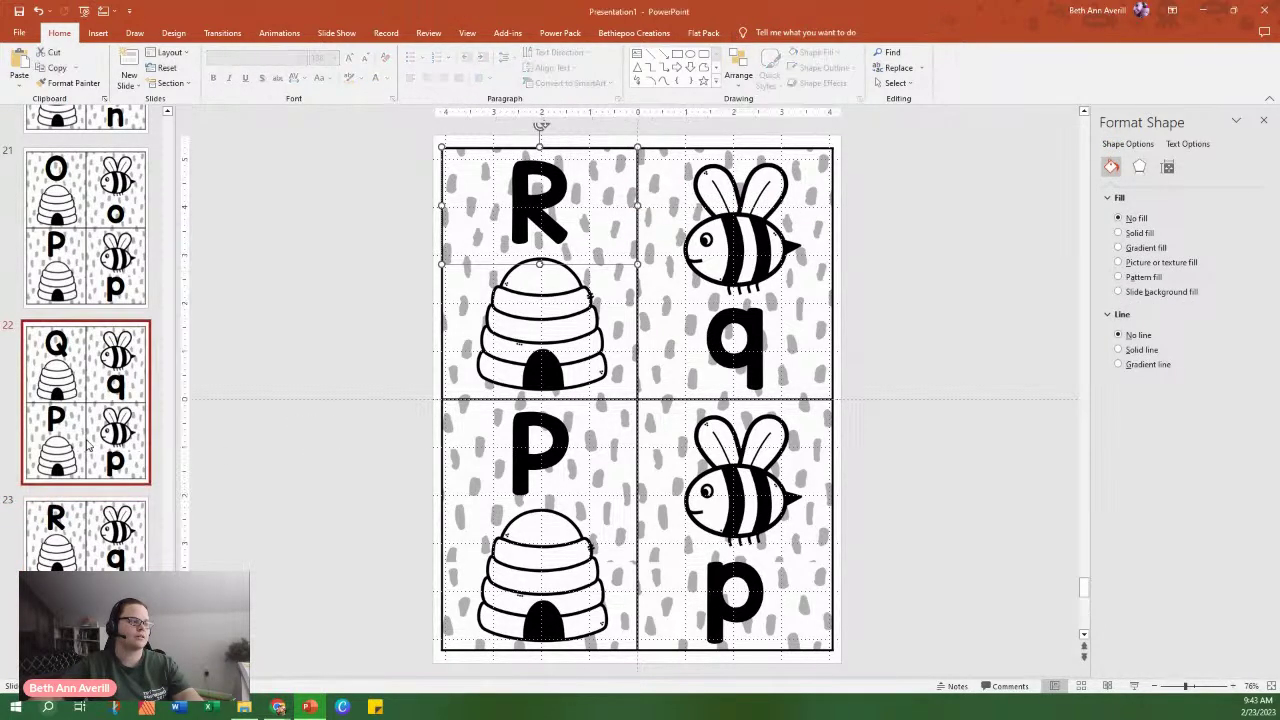
pyautogui.doubleClick(530, 458)
pyautogui.write('R')
pyautogui.click(728, 575)
pyautogui.write('r')
pyautogui.doubleClick(738, 580)
pyautogui.write('r')
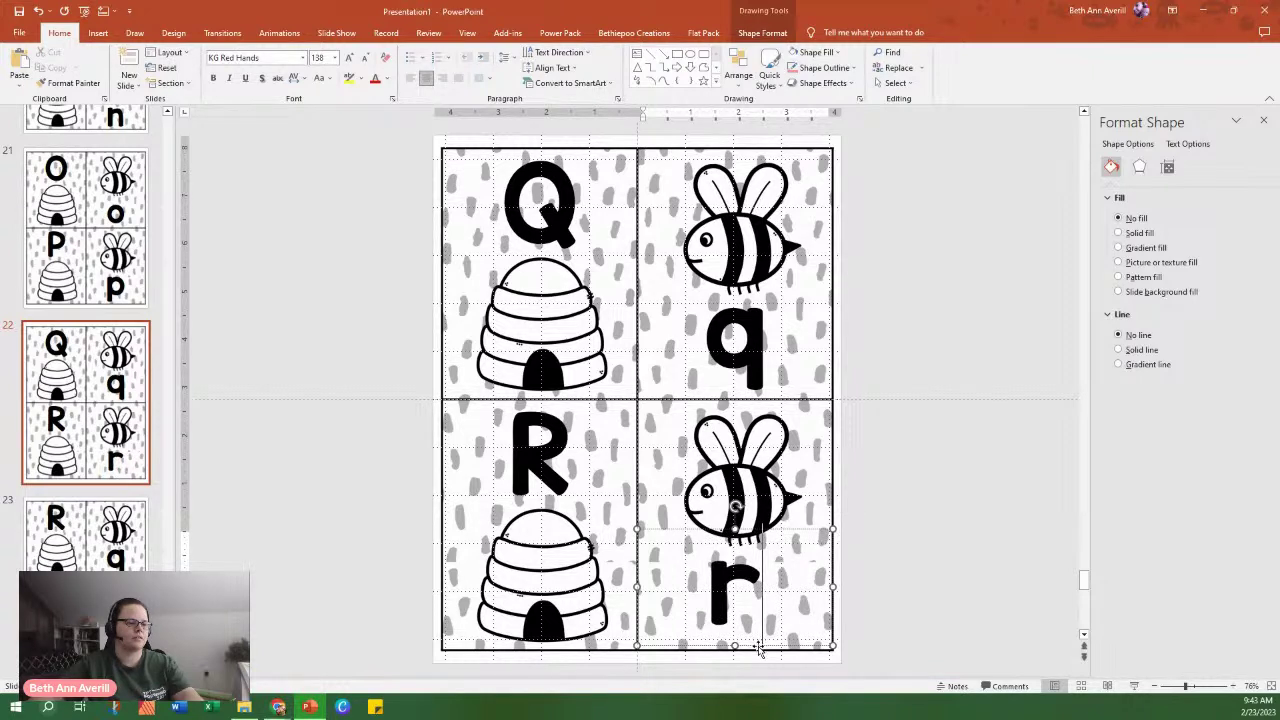
# Nudge the lowercase r slightly down inside its bee card on the Q slide.
pyautogui.click(758, 648)
pyautogui.press('Down')
pyautogui.press('Down')
pyautogui.press('Down')
pyautogui.press('Down')
pyautogui.press('Down')
pyautogui.press('Down')
pyautogui.press('Down')
pyautogui.press('Down')
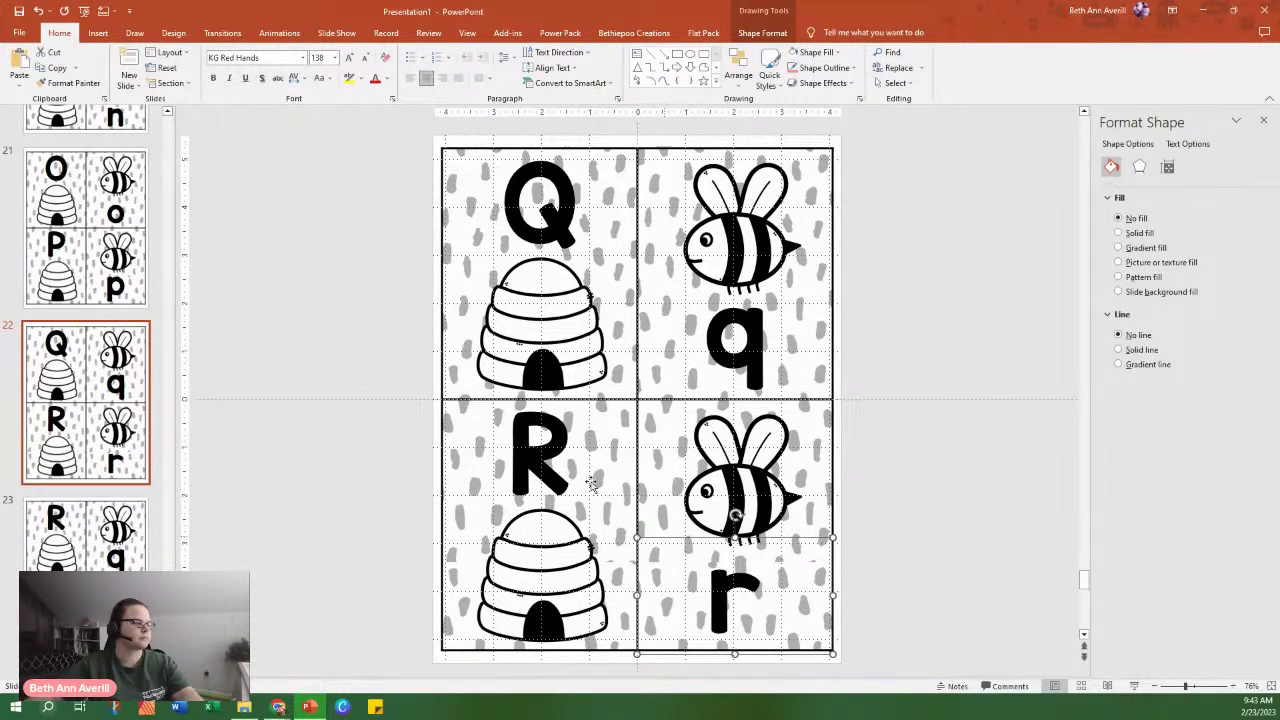
# On the duplicated slide after the Q and R slide, change the upper card letters to S and s.
pyautogui.click(85, 535)
pyautogui.doubleClick(560, 203)
pyautogui.write('S')
pyautogui.click(740, 348)
pyautogui.write('s')
pyautogui.doubleClick(740, 348)
pyautogui.write('s')
# Change the lower card letters on the S slide to T and t, and move the t slightly down inside its card.
pyautogui.doubleClick(540, 450)
pyautogui.write('T')
pyautogui.doubleClick(728, 575)
pyautogui.write('t')
pyautogui.moveTo(757, 645); pyautogui.dragTo(758, 660)
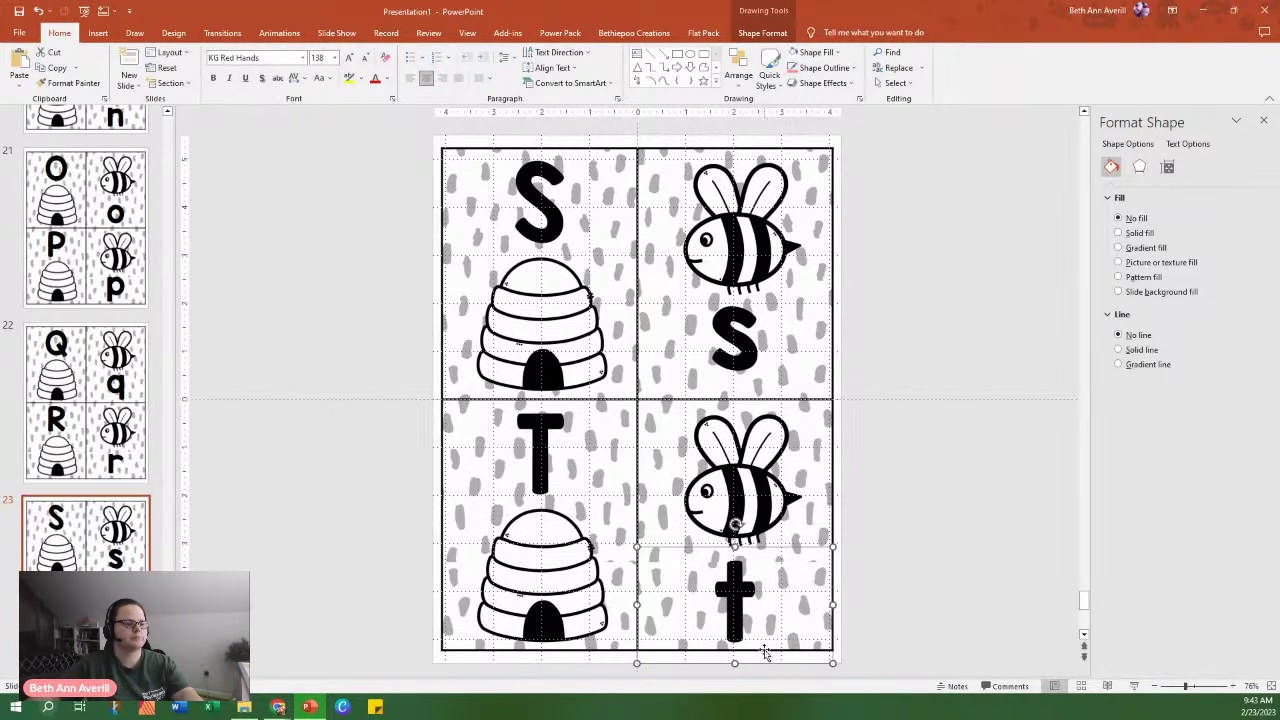
pyautogui.press('Up')
pyautogui.press('Up')
pyautogui.press('Up')
pyautogui.press('Up')
pyautogui.press('Up')
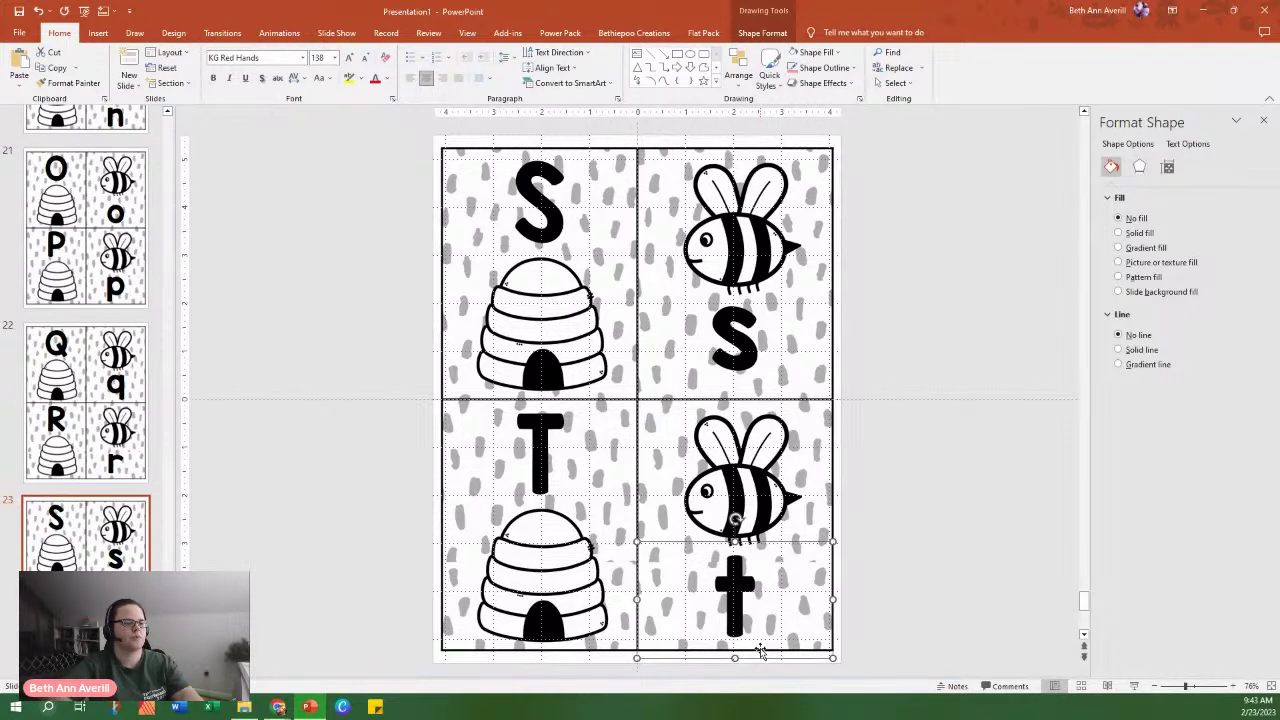
pyautogui.rightClick(150, 323)
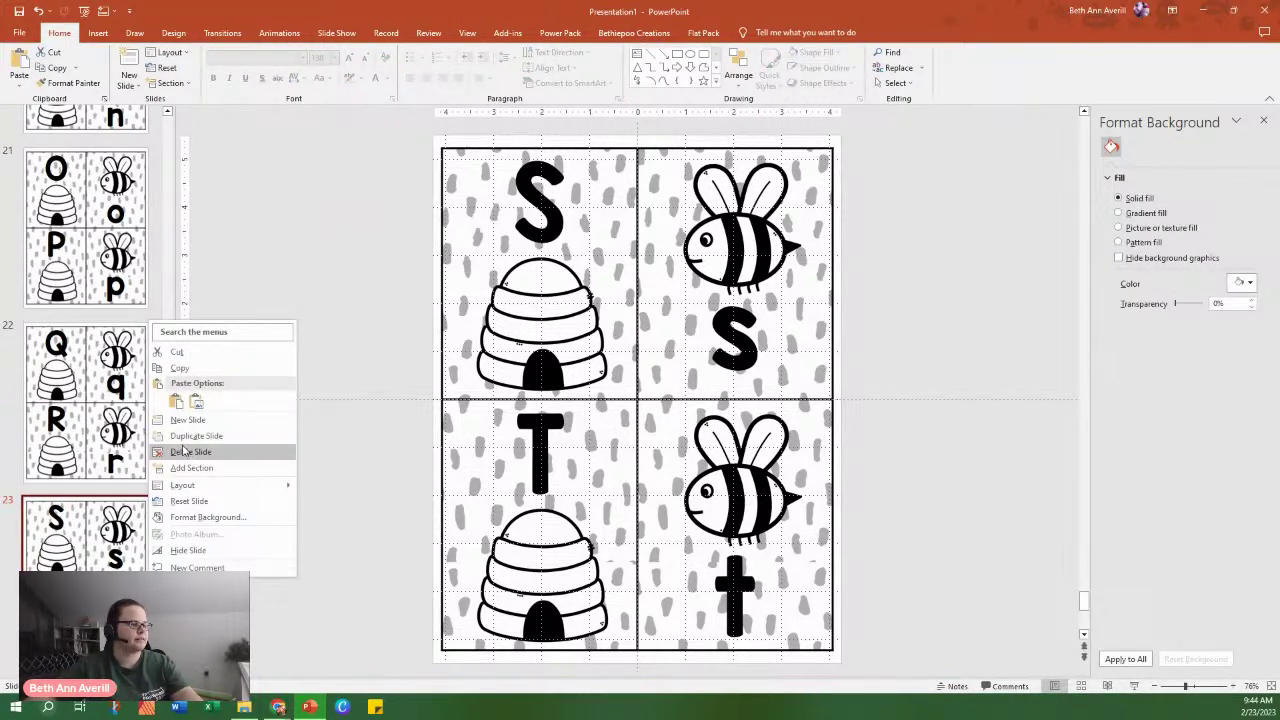
pyautogui.click(185, 452)
pyautogui.hotkey('ctrl', 'z')
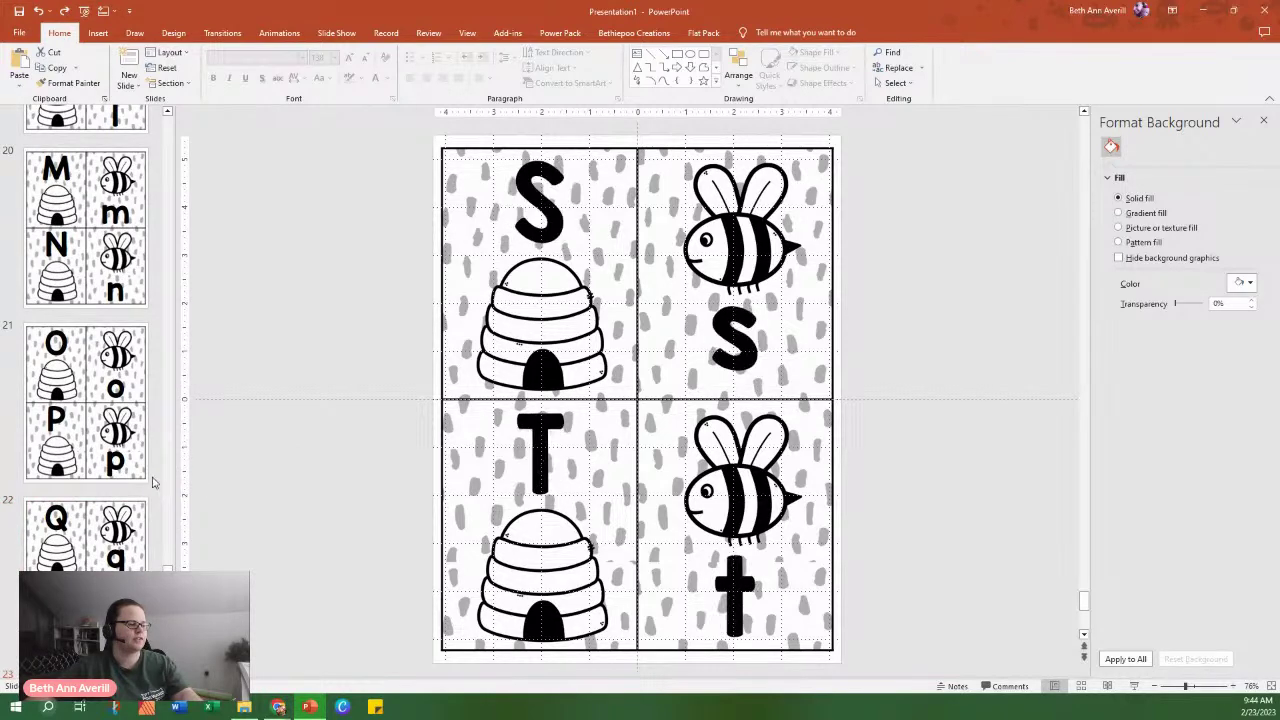
# Duplicate the black-and-white S and T slide and change the copy's upper card letters to U and u.
pyautogui.rightClick(136, 532)
pyautogui.click(131, 437)
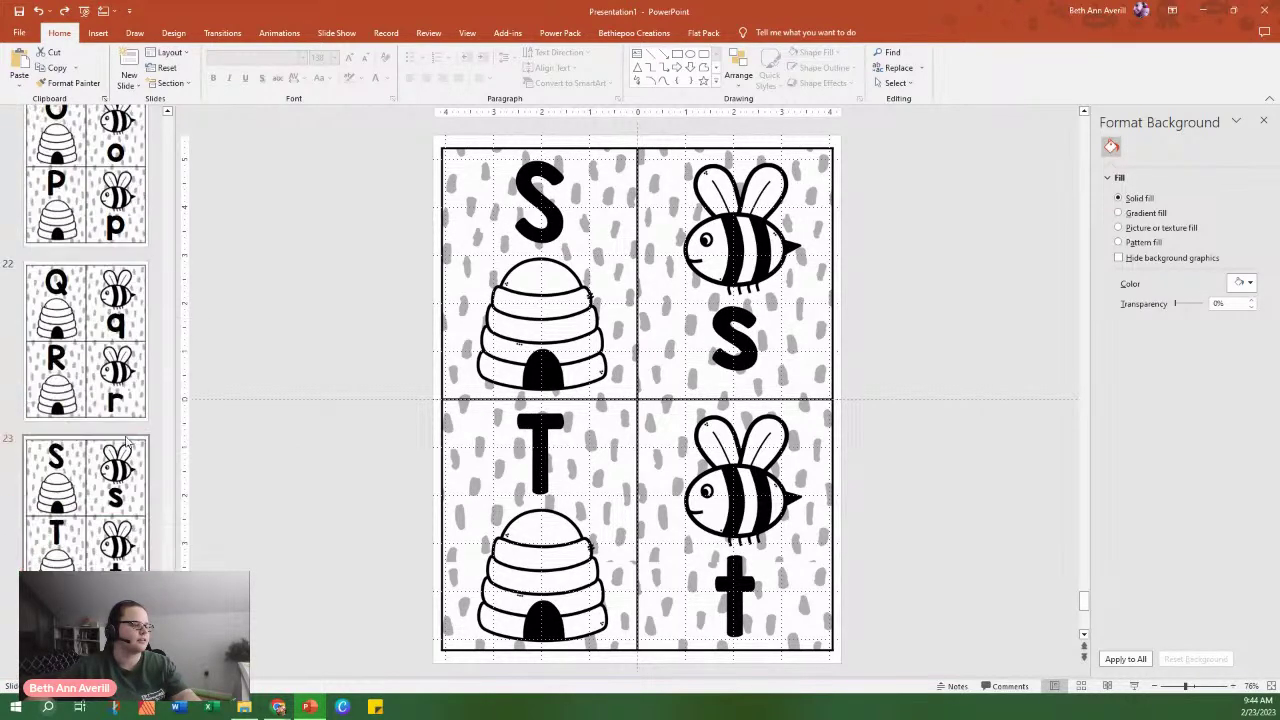
pyautogui.click(544, 216)
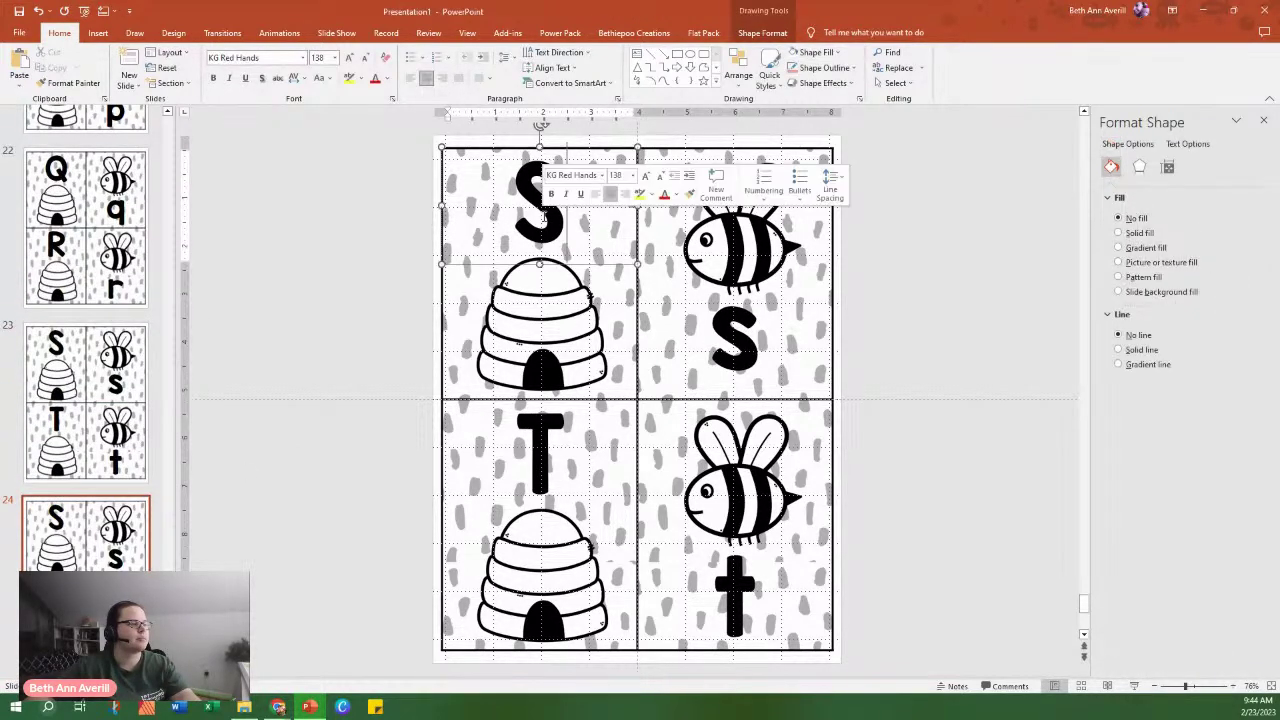
pyautogui.doubleClick(544, 218)
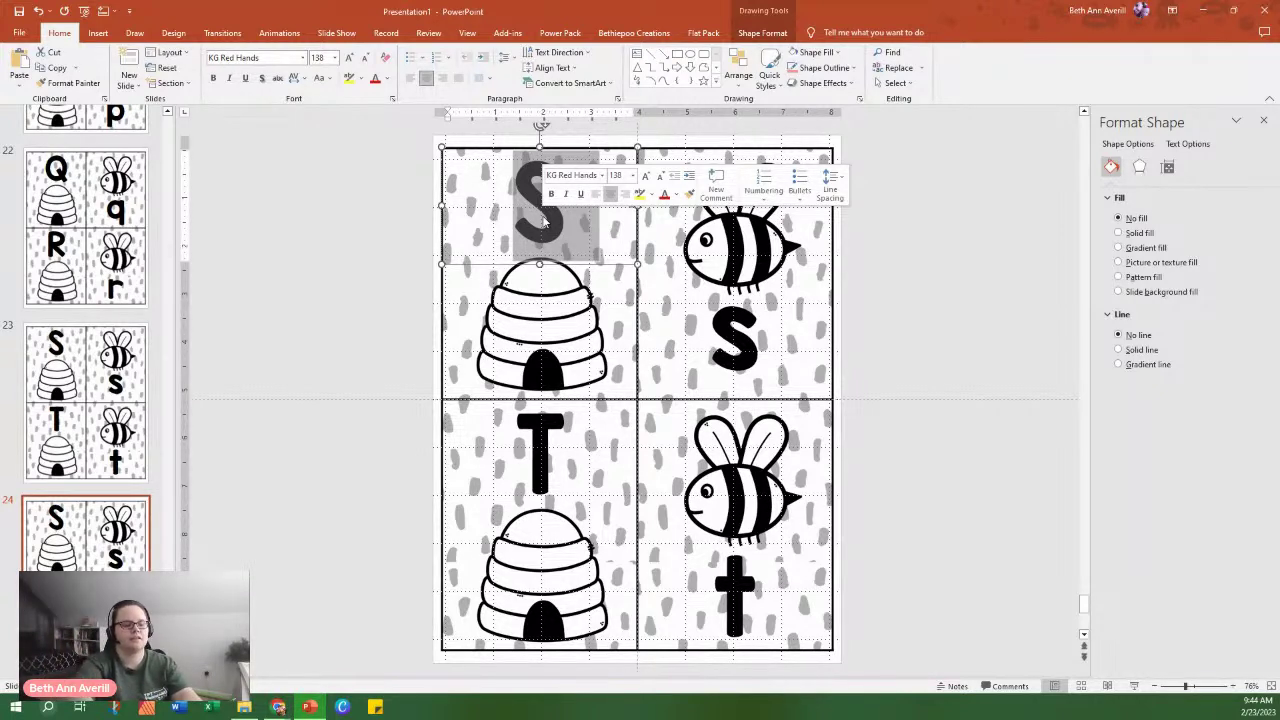
pyautogui.write('U')
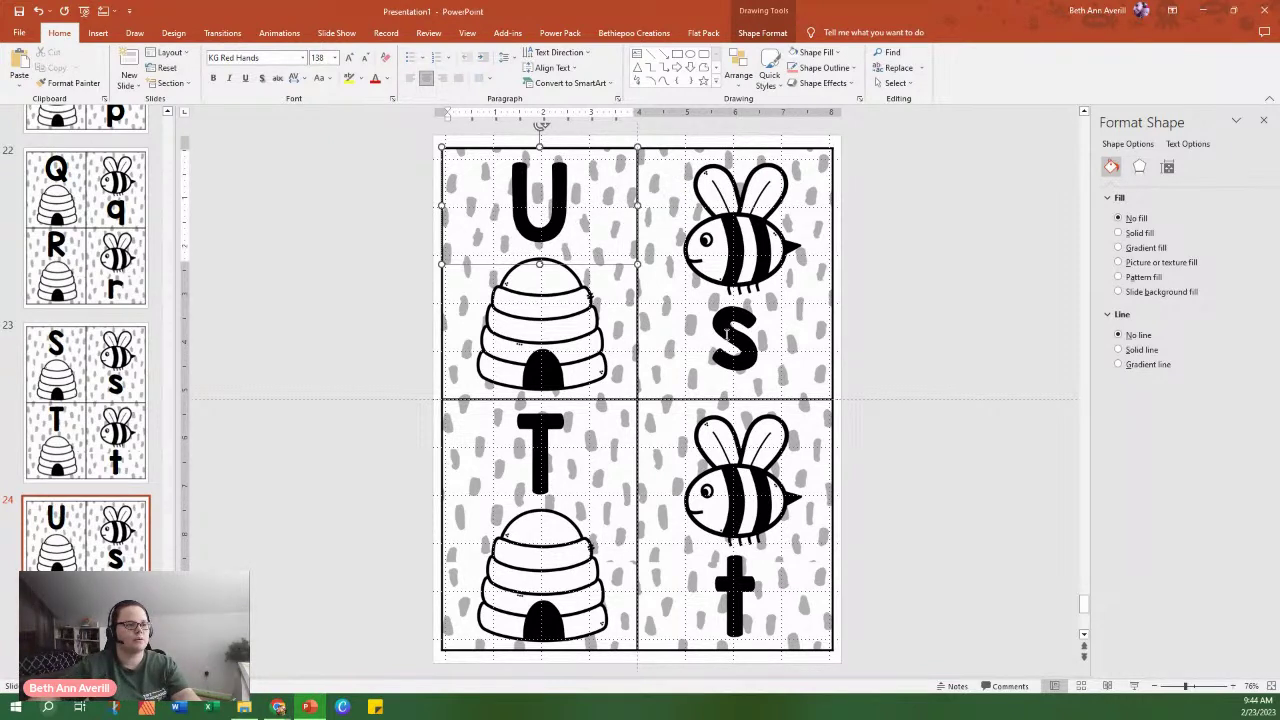
pyautogui.doubleClick(727, 340)
pyautogui.write('u')
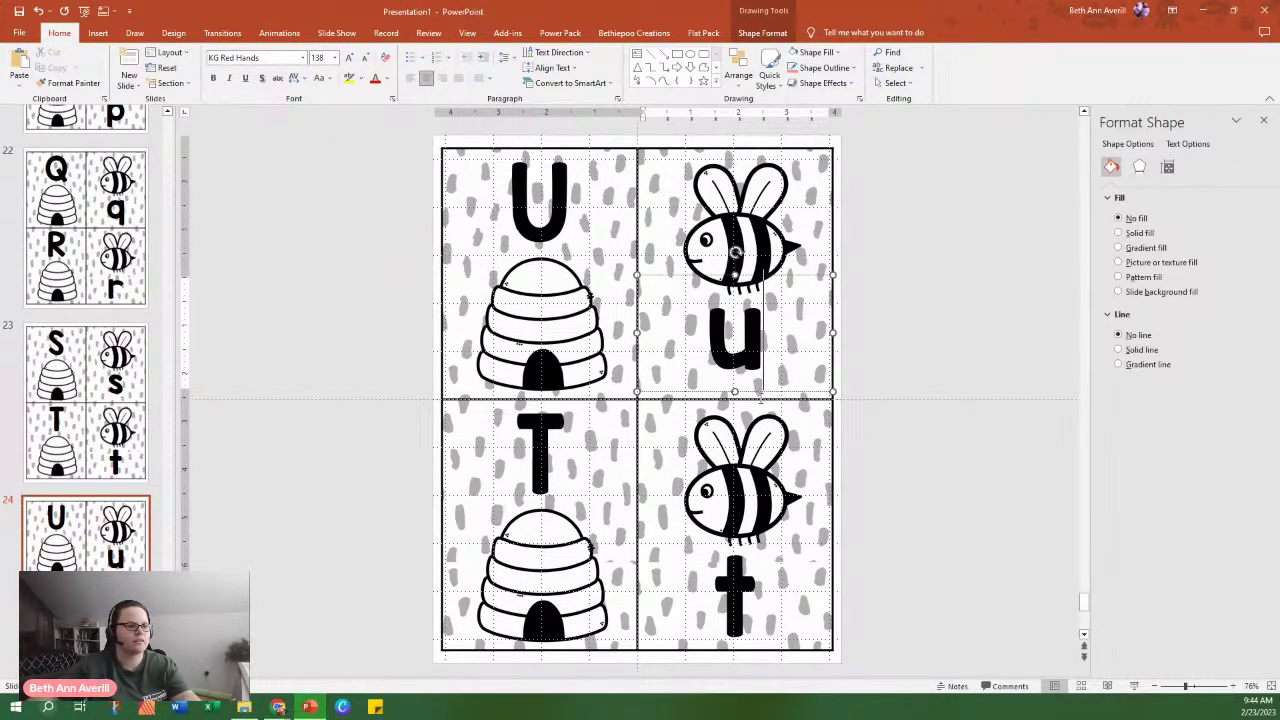
# Move the u down inside its card and change the lower card letters on the U slide to V and v.
pyautogui.moveTo(757, 397); pyautogui.dragTo(757, 412)
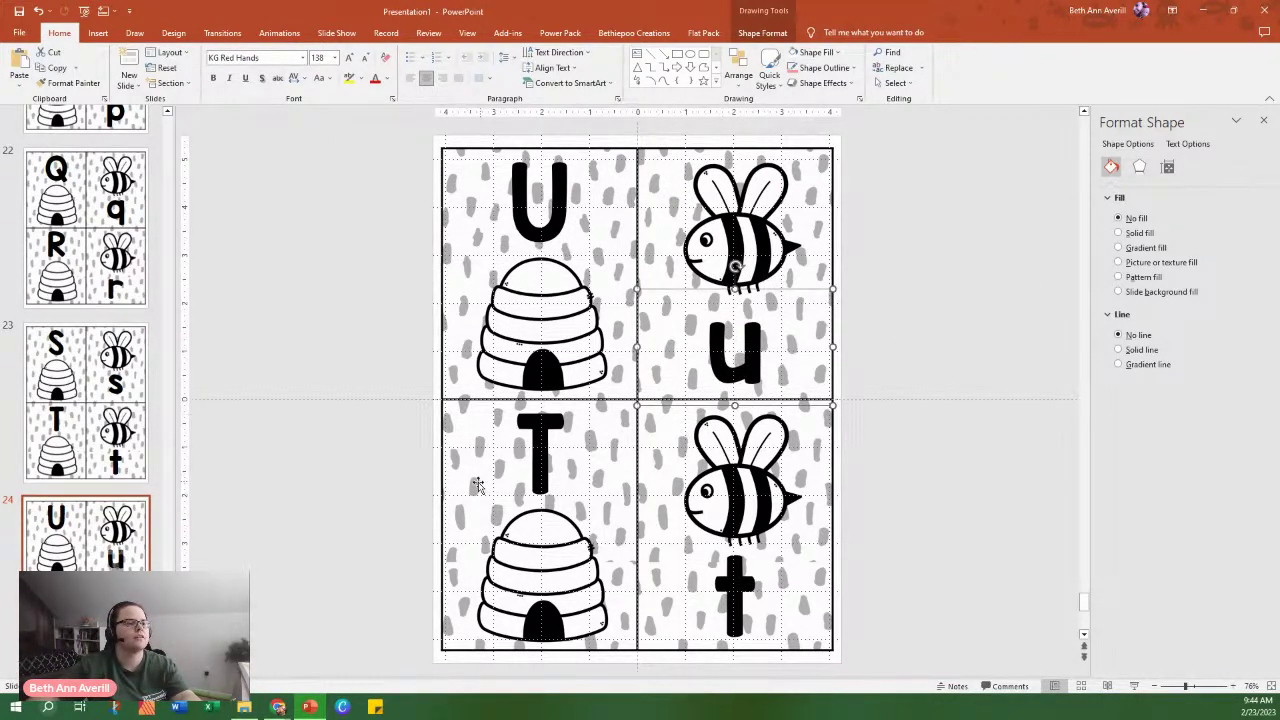
pyautogui.doubleClick(535, 455)
pyautogui.write('V')
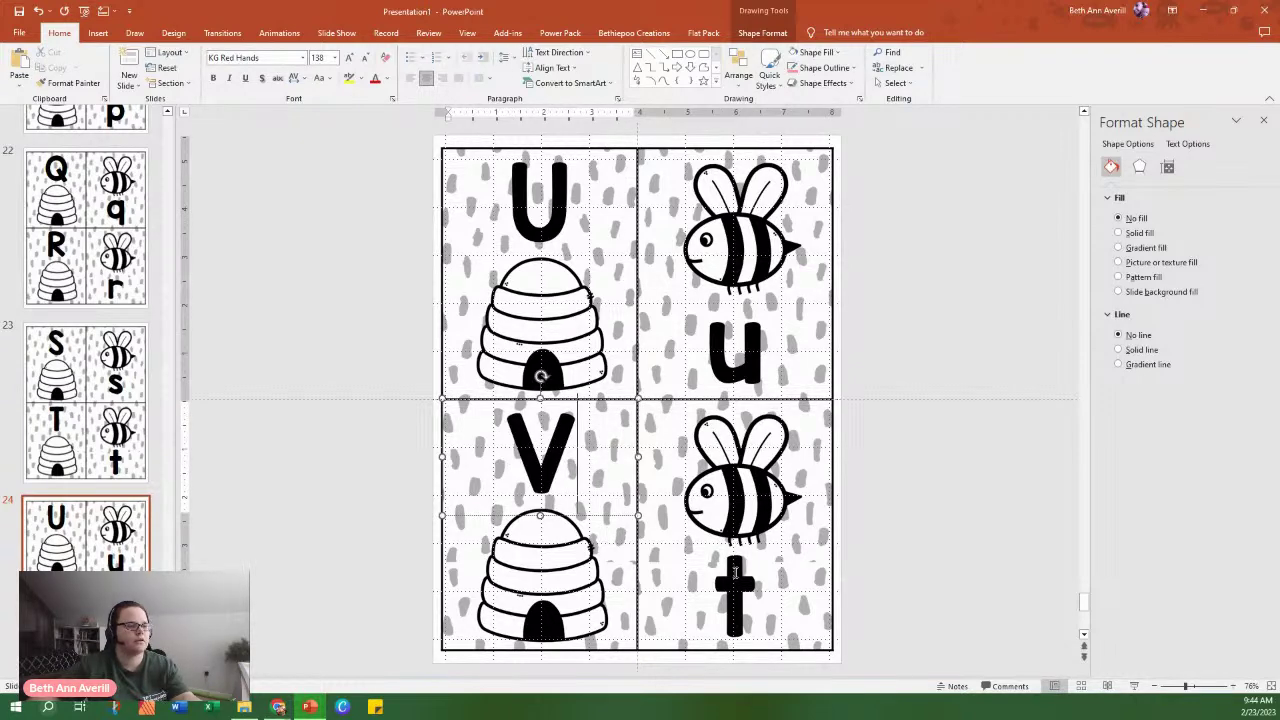
pyautogui.doubleClick(735, 578)
pyautogui.write('v')
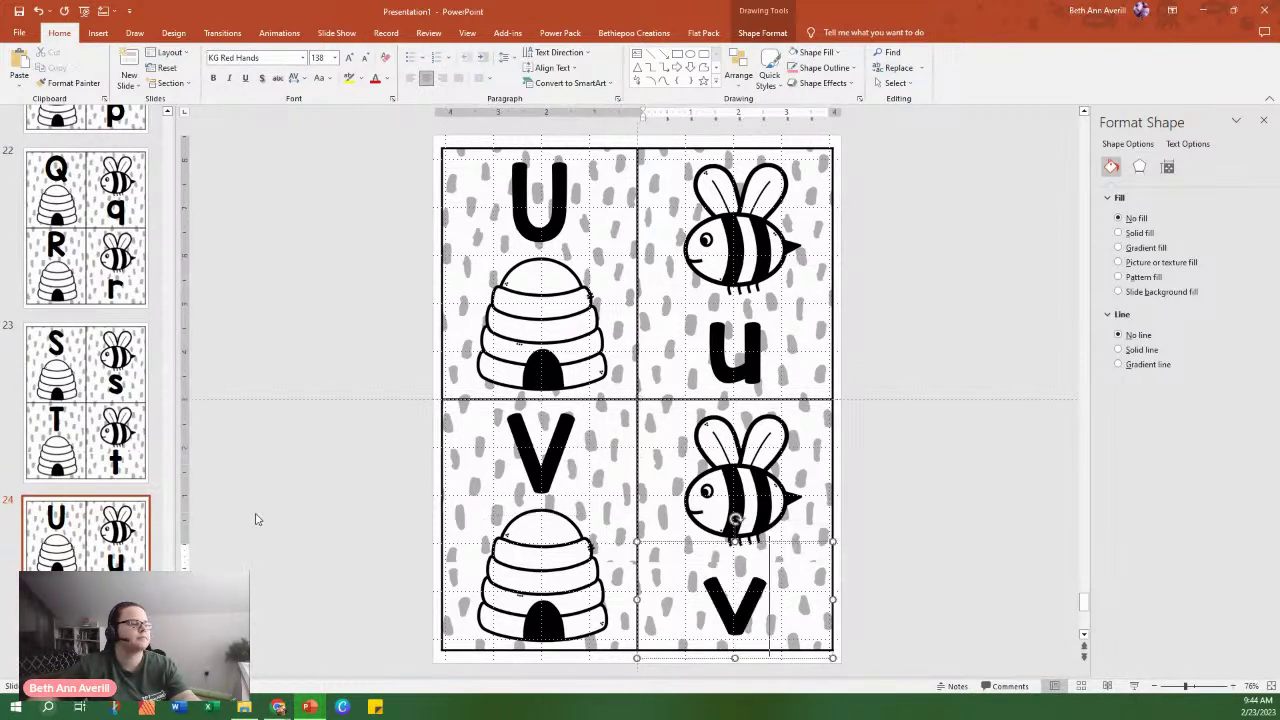
# Duplicate the black-and-white U and V slide and change the copy's upper card letters to W and w.
pyautogui.rightClick(120, 540)
pyautogui.click(217, 429)
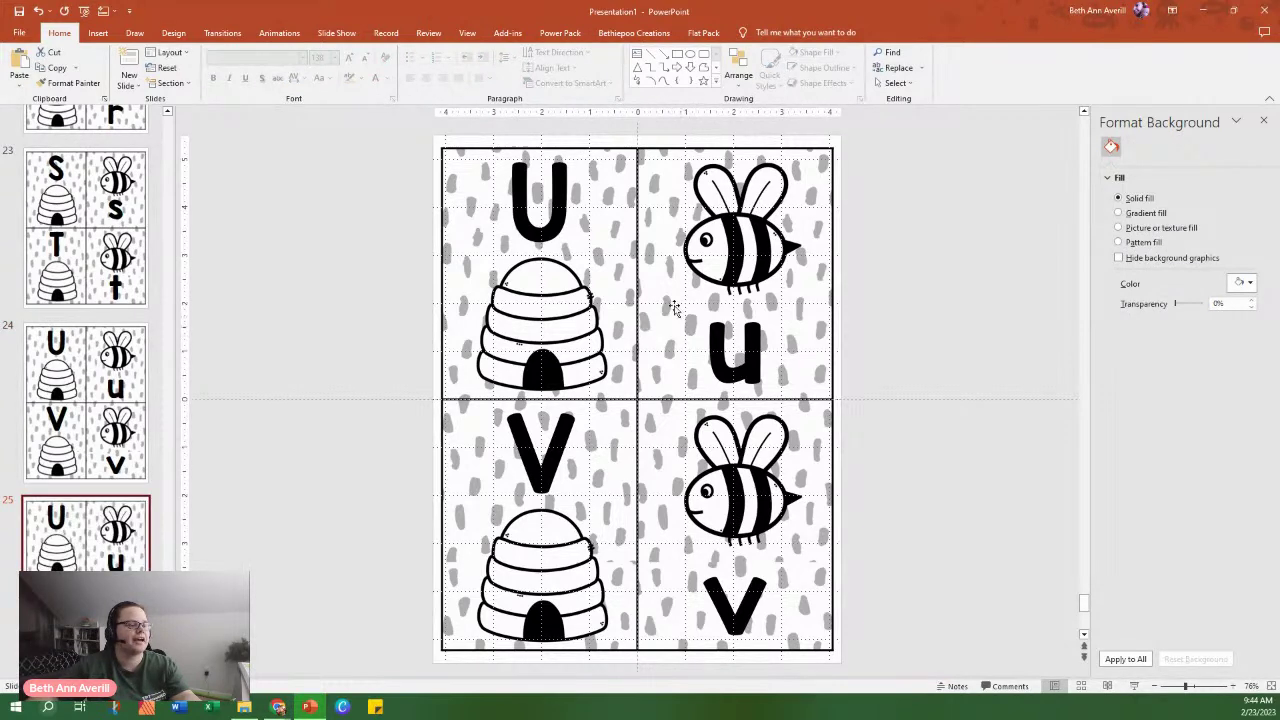
pyautogui.doubleClick(560, 205)
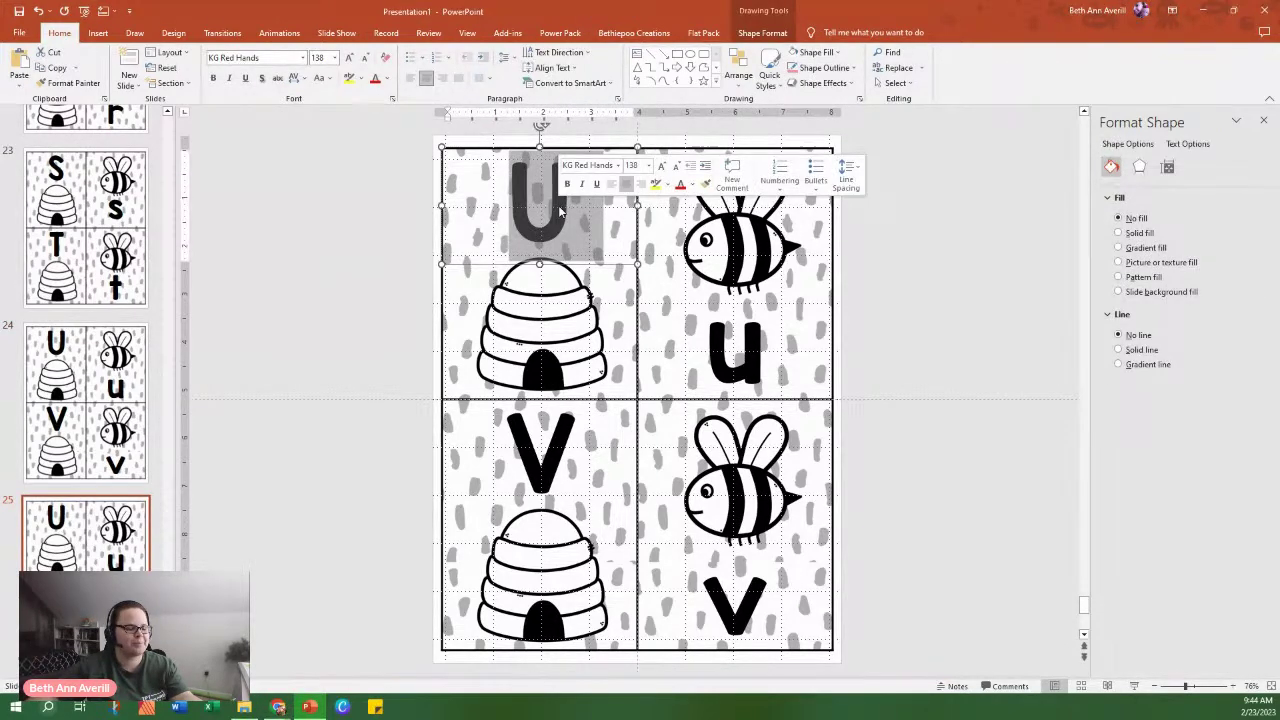
pyautogui.write('W')
pyautogui.doubleClick(740, 352)
pyautogui.write('W')
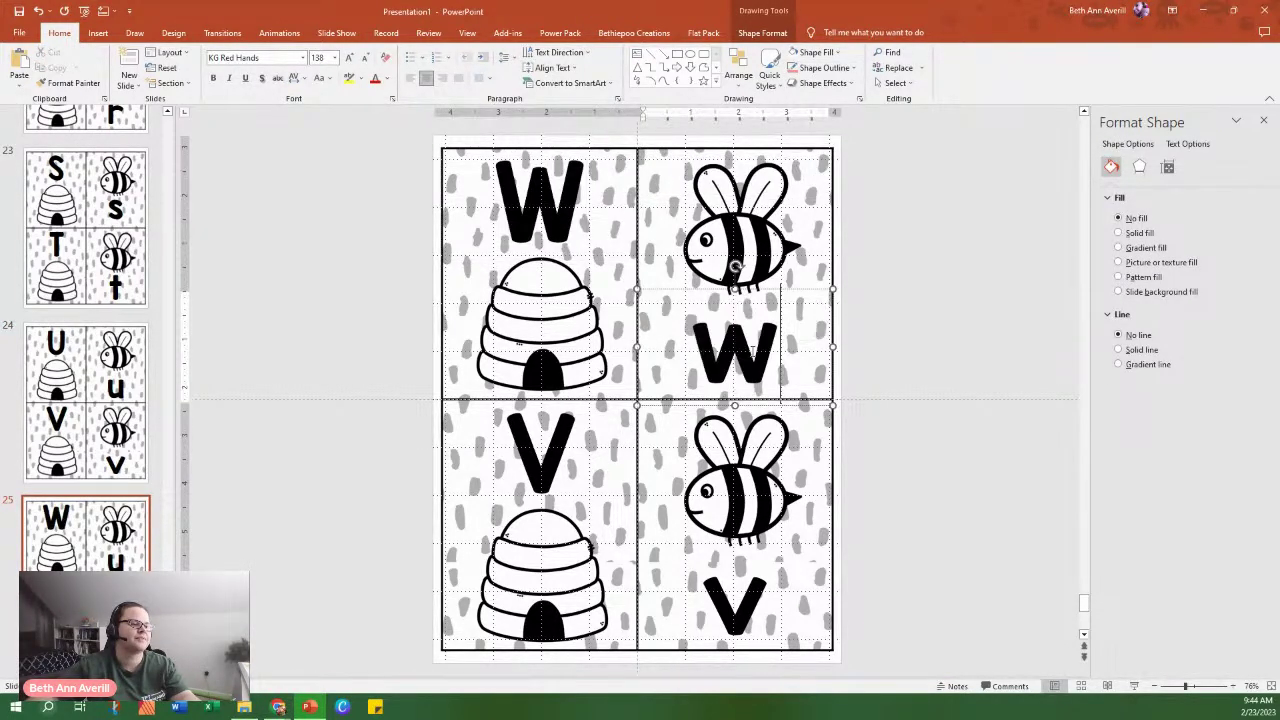
# Change the lower card letters on the W slide to X and x.
pyautogui.doubleClick(566, 445)
pyautogui.write('X')
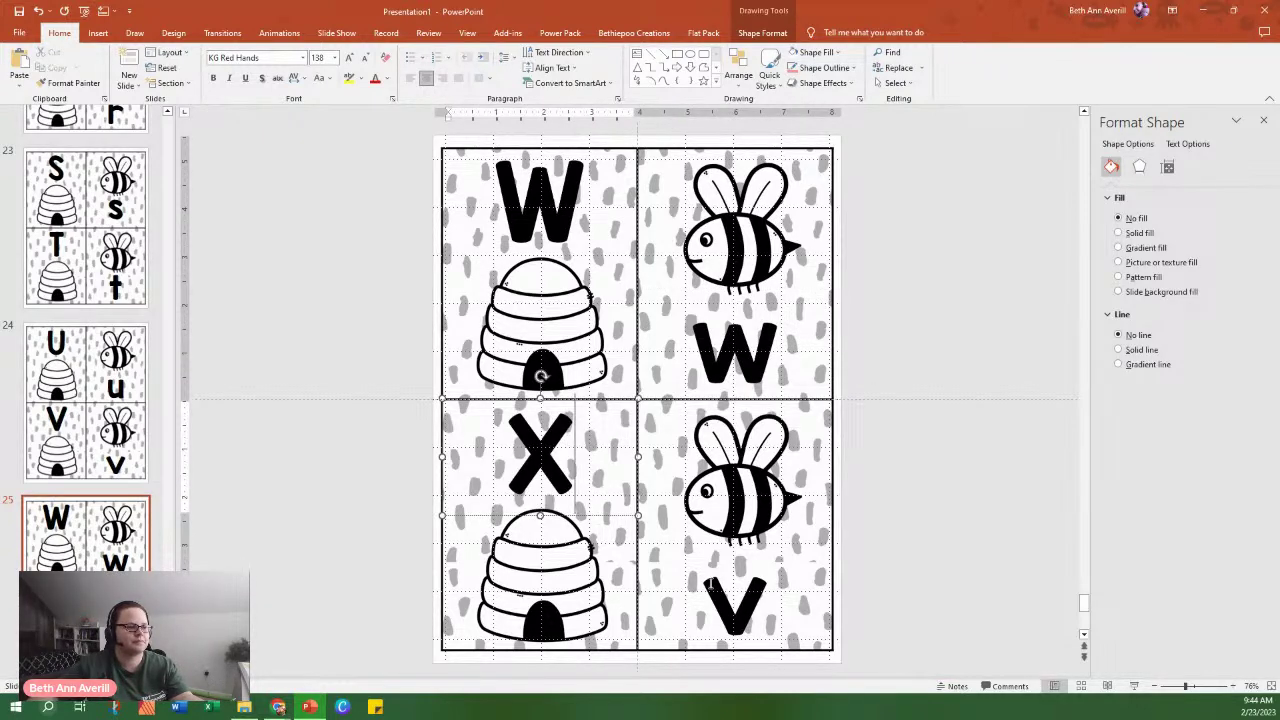
pyautogui.doubleClick(740, 600)
pyautogui.write('X')
# Duplicate the black-and-white W and X slide and change the copy's upper beehive letter to Y.
pyautogui.rightClick(88, 545)
pyautogui.click(140, 290)
pyautogui.hotkey('ctrl', 'v')
pyautogui.doubleClick(549, 210)
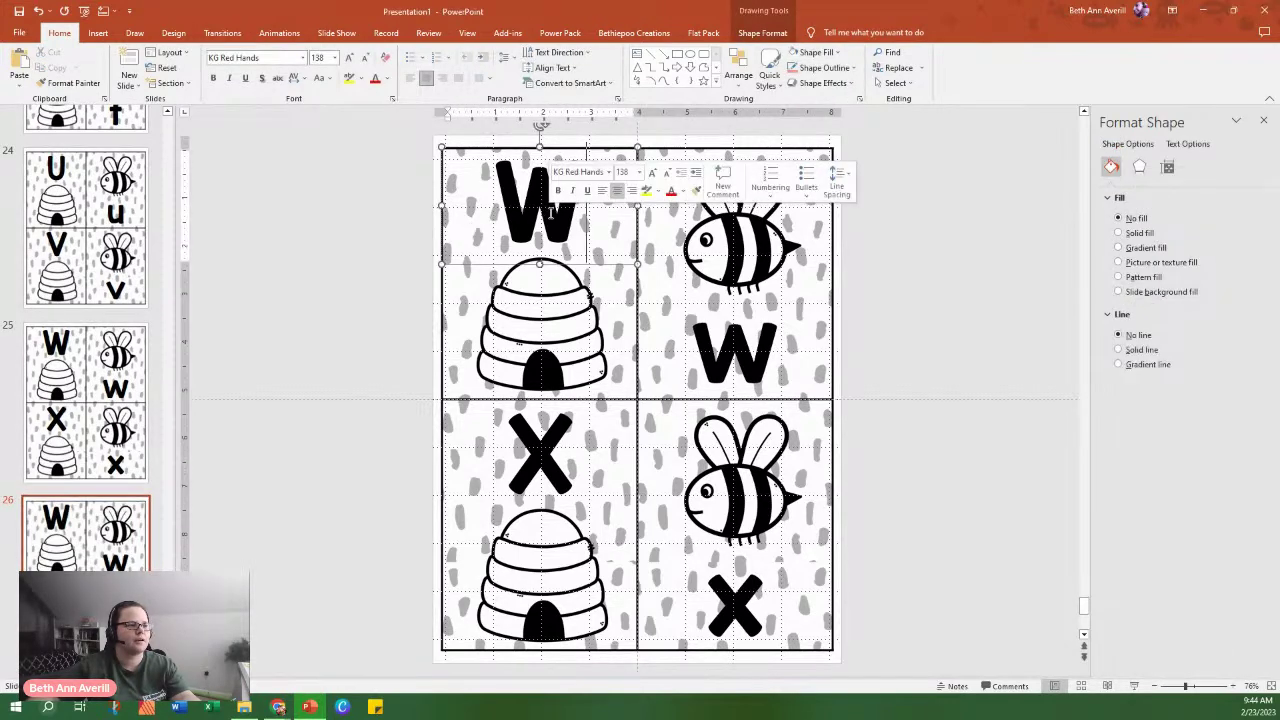
pyautogui.doubleClick(558, 215)
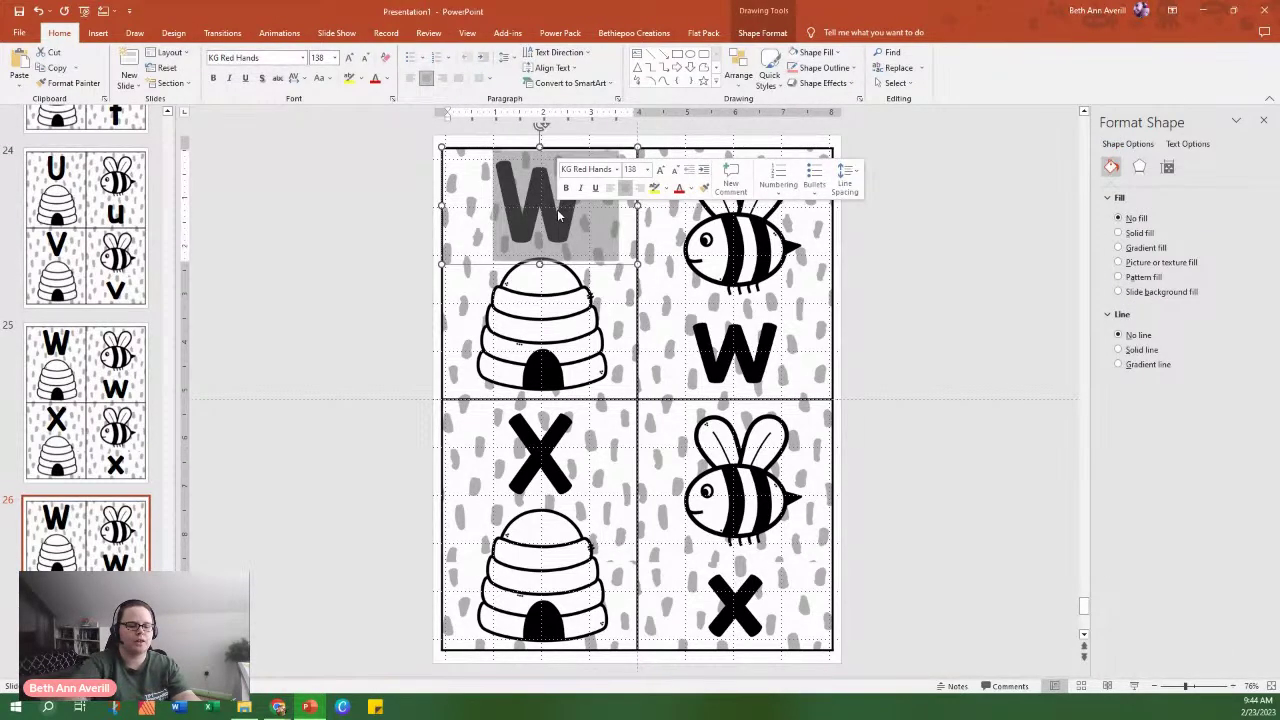
pyautogui.write('Y')
# Replace the w on the upper bee card of the Y slide with a lowercase y.
pyautogui.click(743, 323)
pyautogui.doubleClick(743, 323)
pyautogui.click(766, 366)
pyautogui.write('Y')
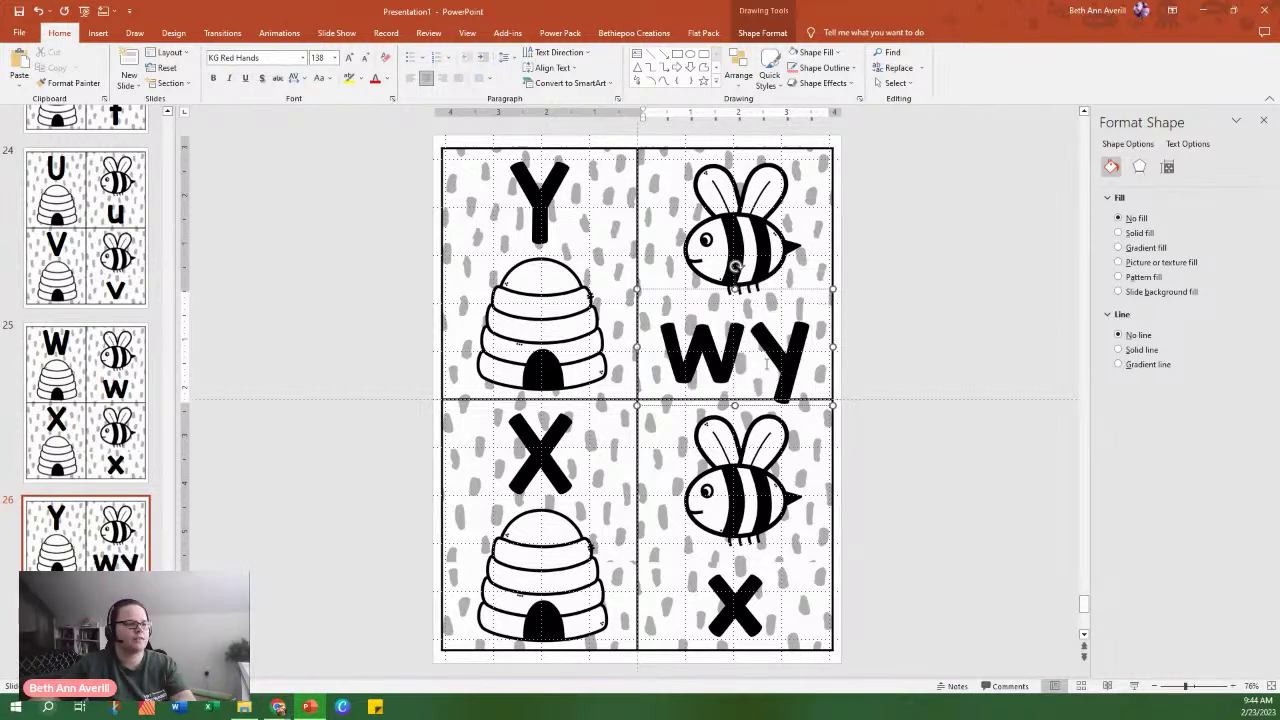
pyautogui.doubleClick(766, 362)
pyautogui.write('Y')
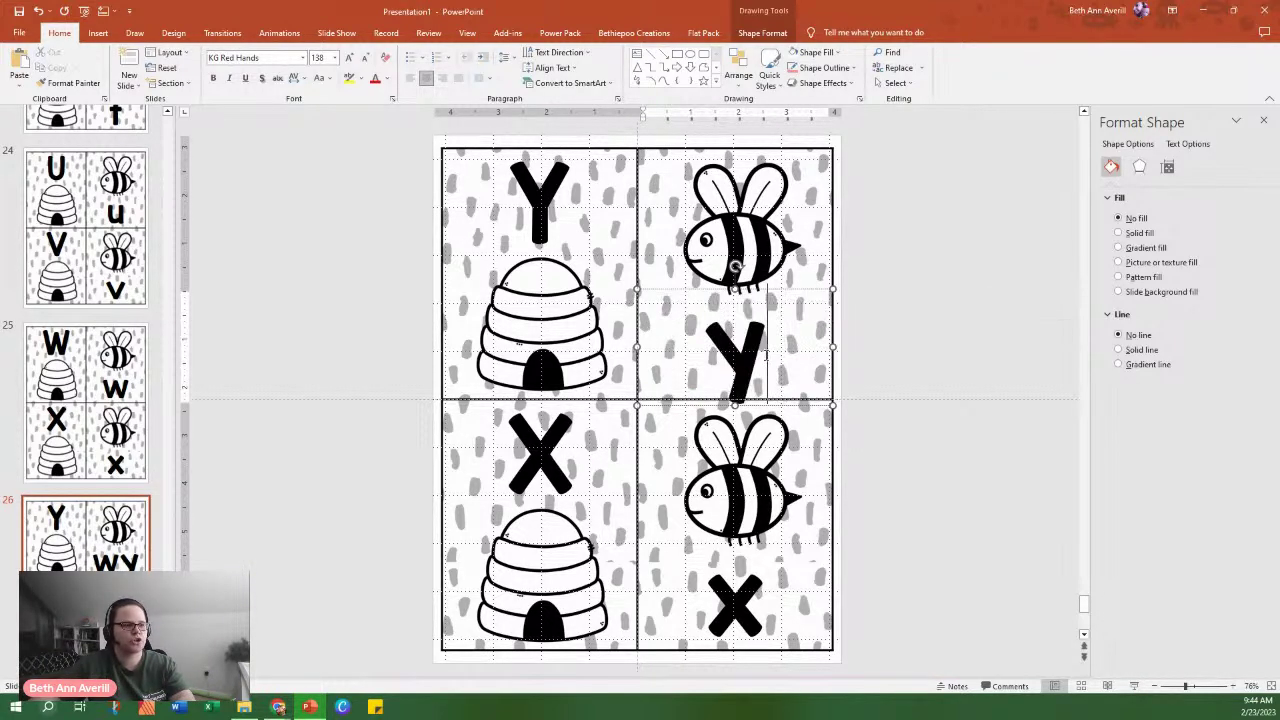
# Move the lowercase y slightly up on its bee card and change the slide's lower card letters to Z and z.
pyautogui.click(786, 406)
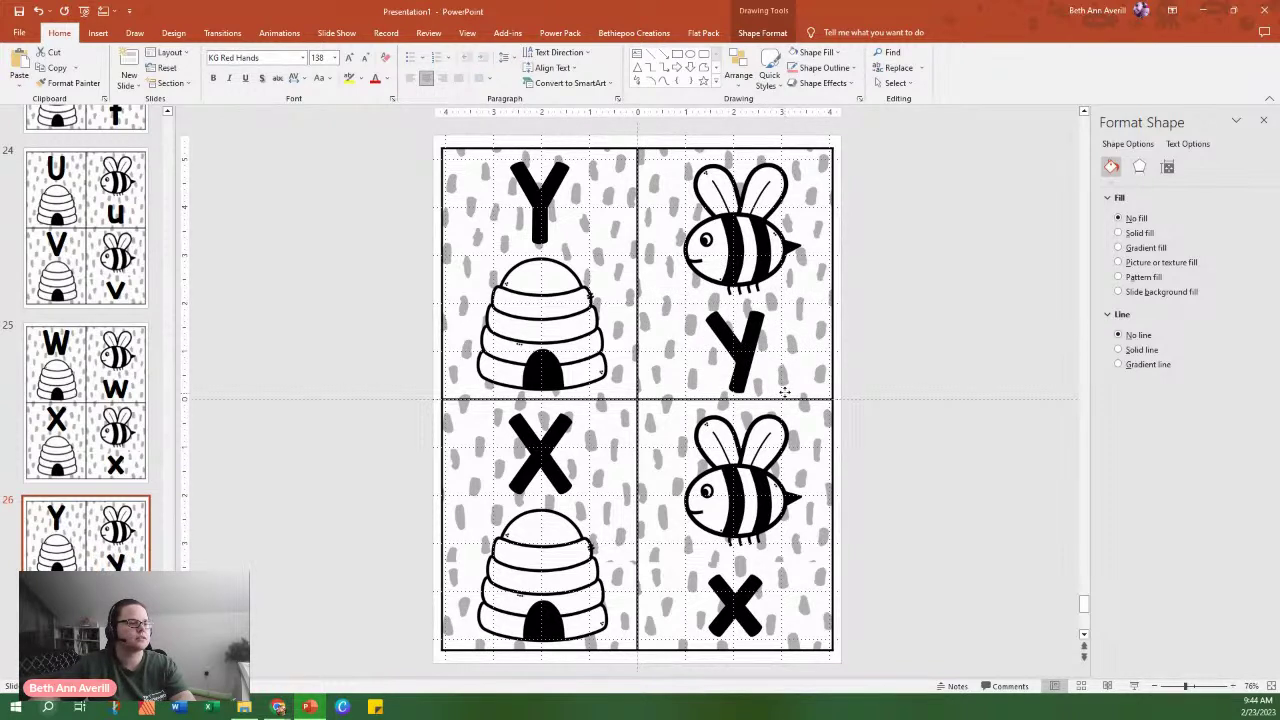
pyautogui.click(786, 394)
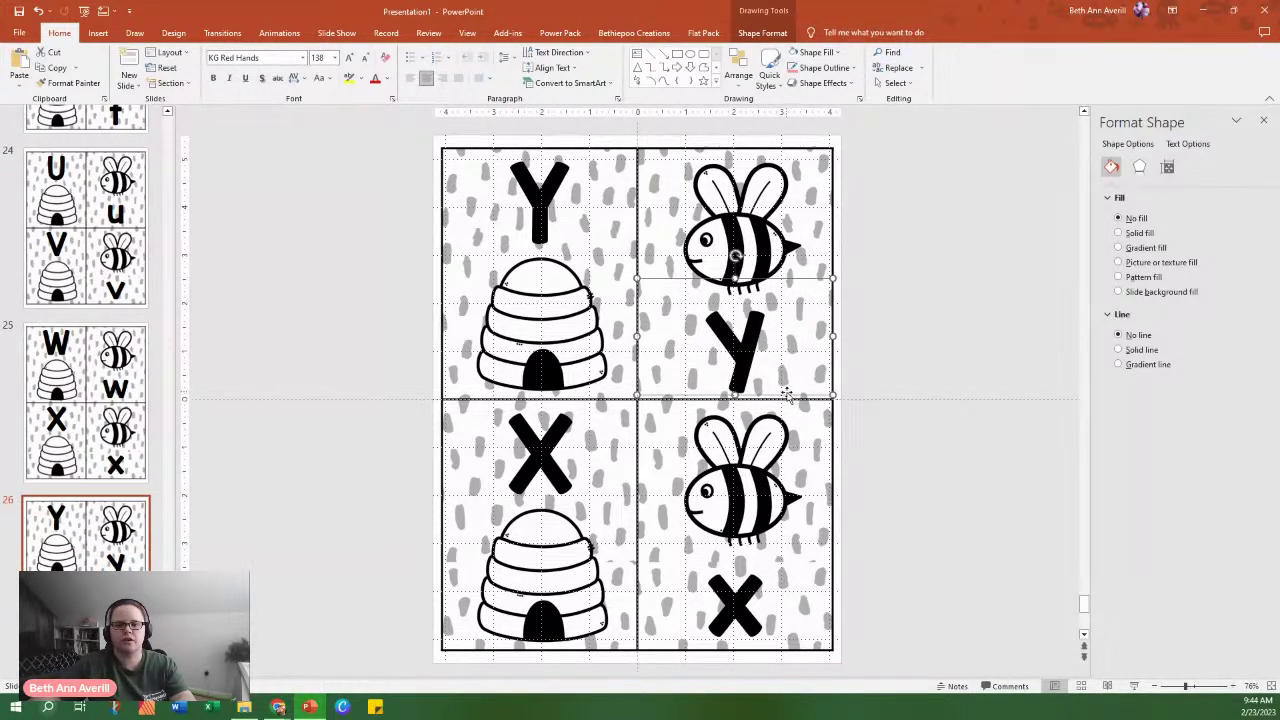
pyautogui.doubleClick(541, 453)
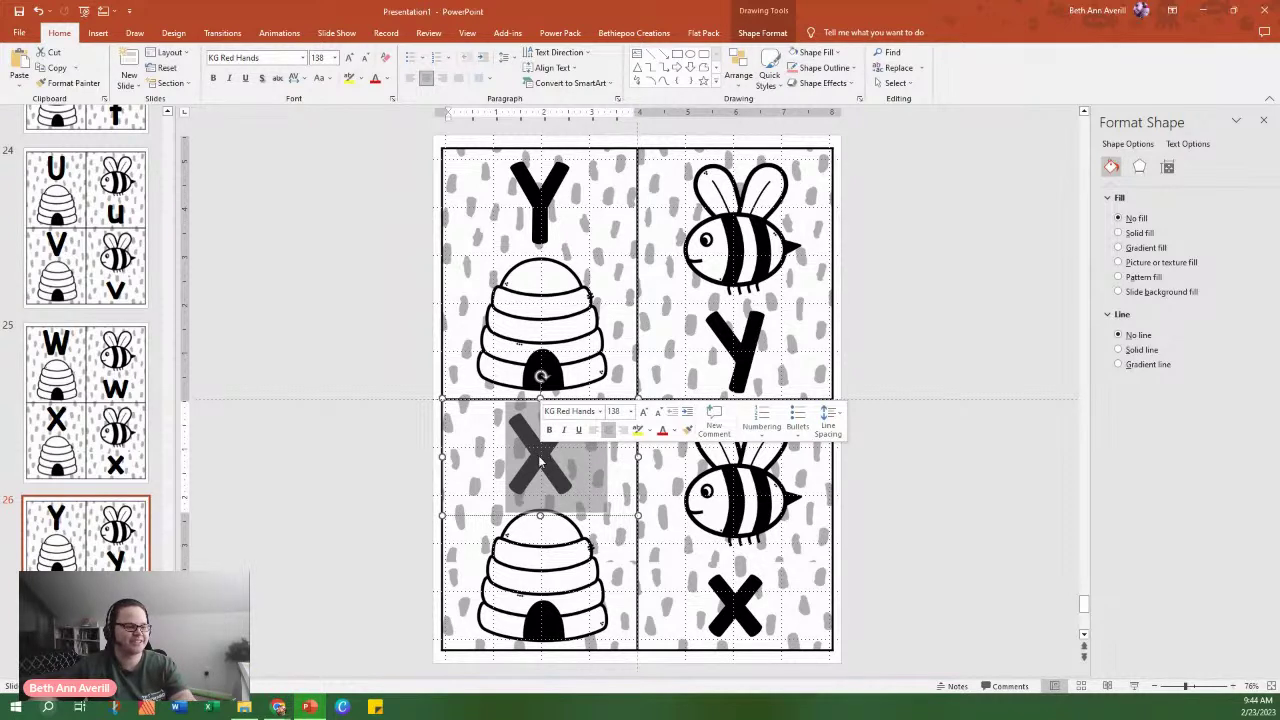
pyautogui.write('Z')
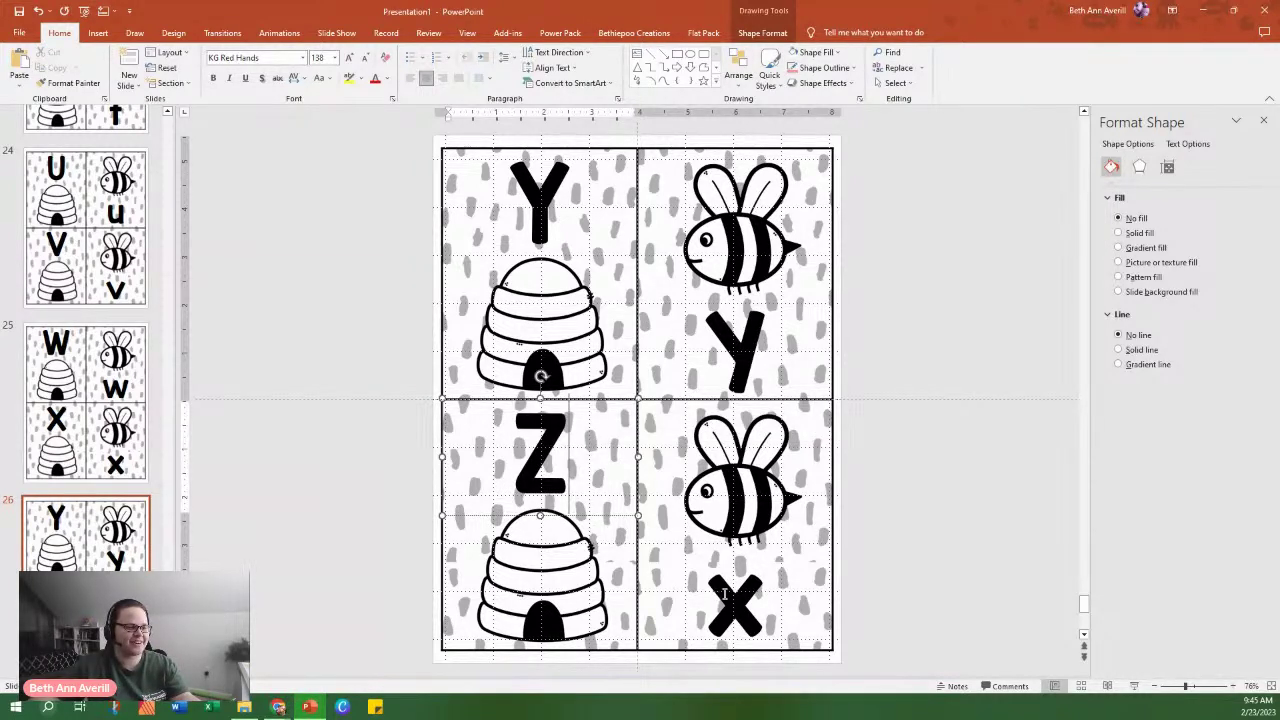
pyautogui.doubleClick(798, 595)
pyautogui.write('z')
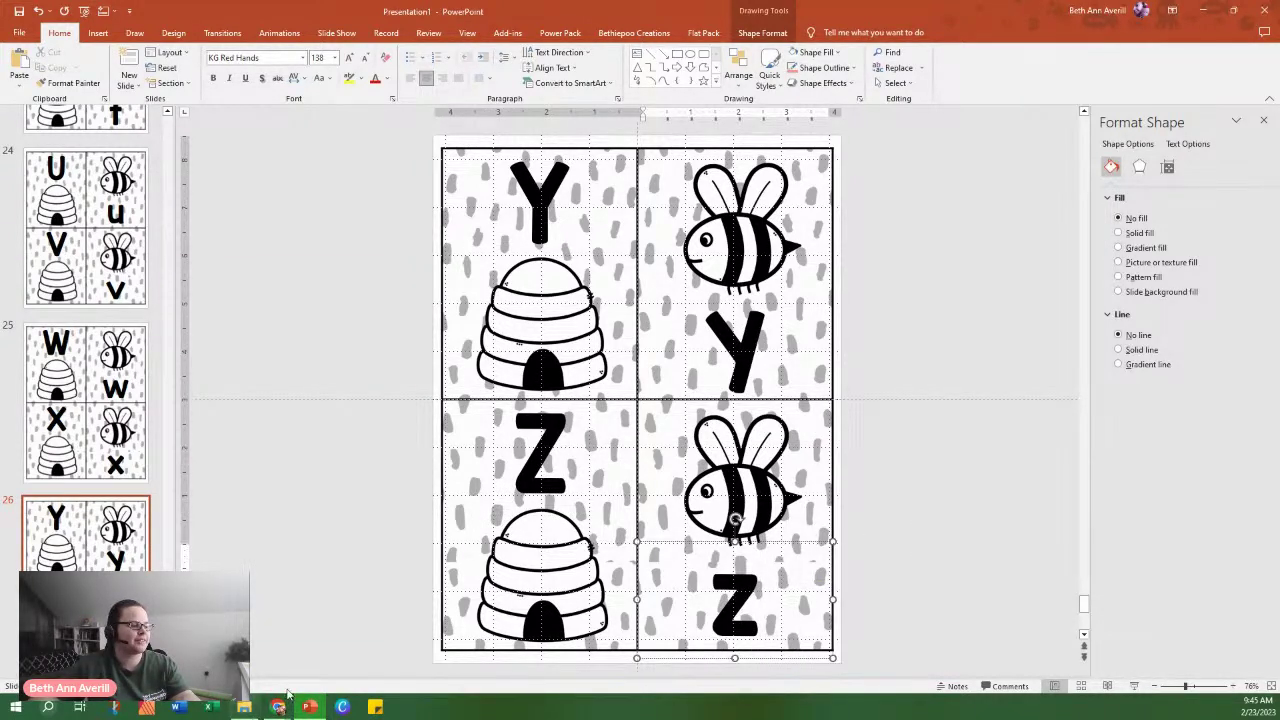
# Switch to the ChatGPT conversation in Chrome and review the prompts and theme ideas from the first message through the farm list.
pyautogui.moveTo(279, 707)
pyautogui.click(510, 649)
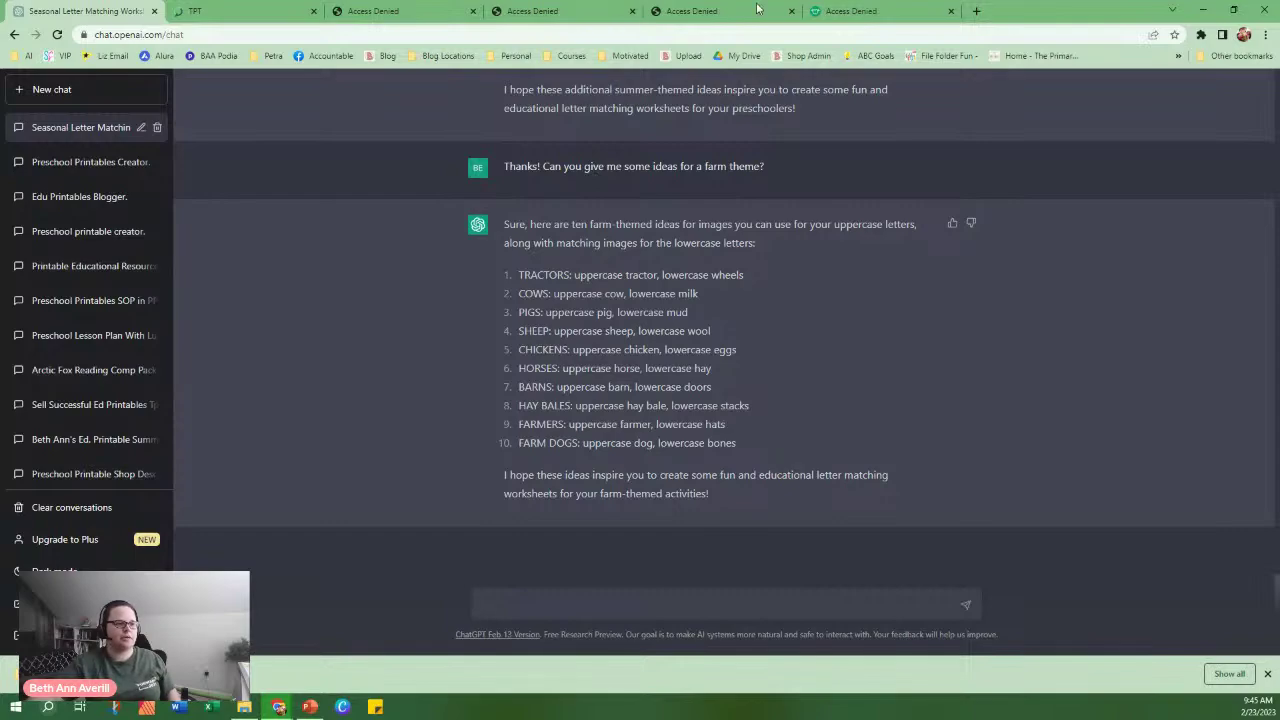
pyautogui.scroll(15, 925, 383)
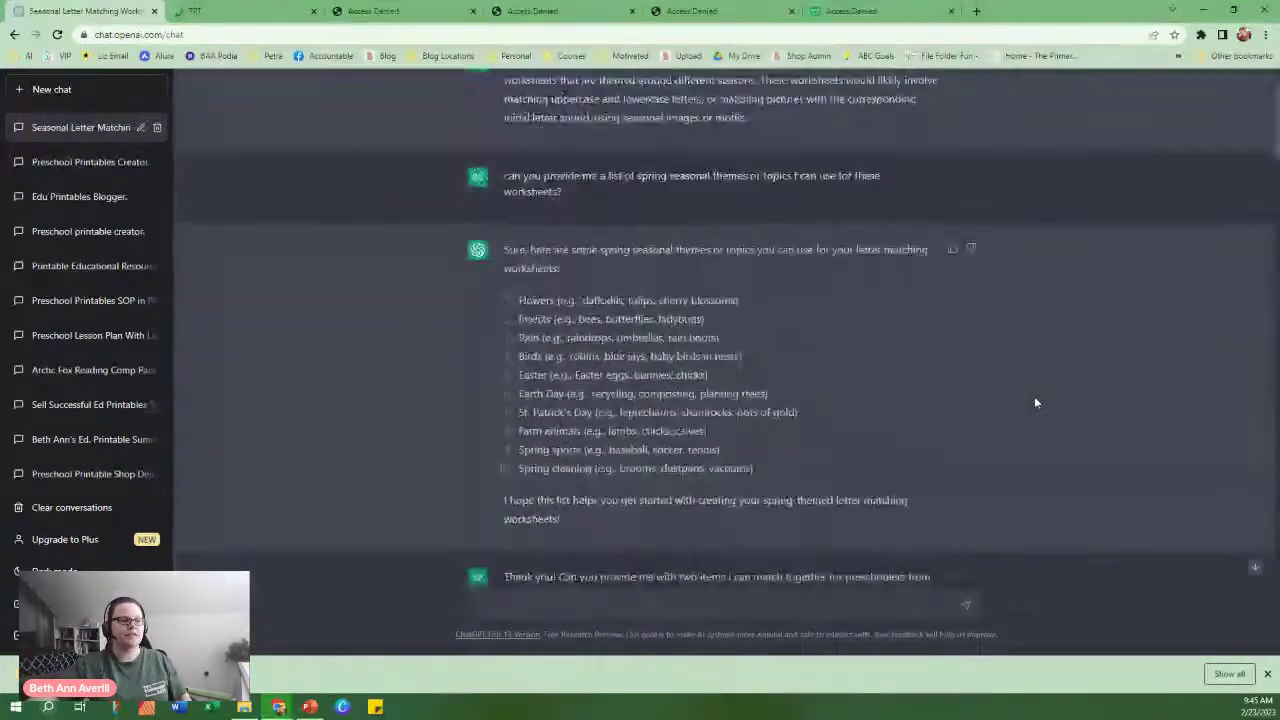
pyautogui.scroll(3, 1035, 402)
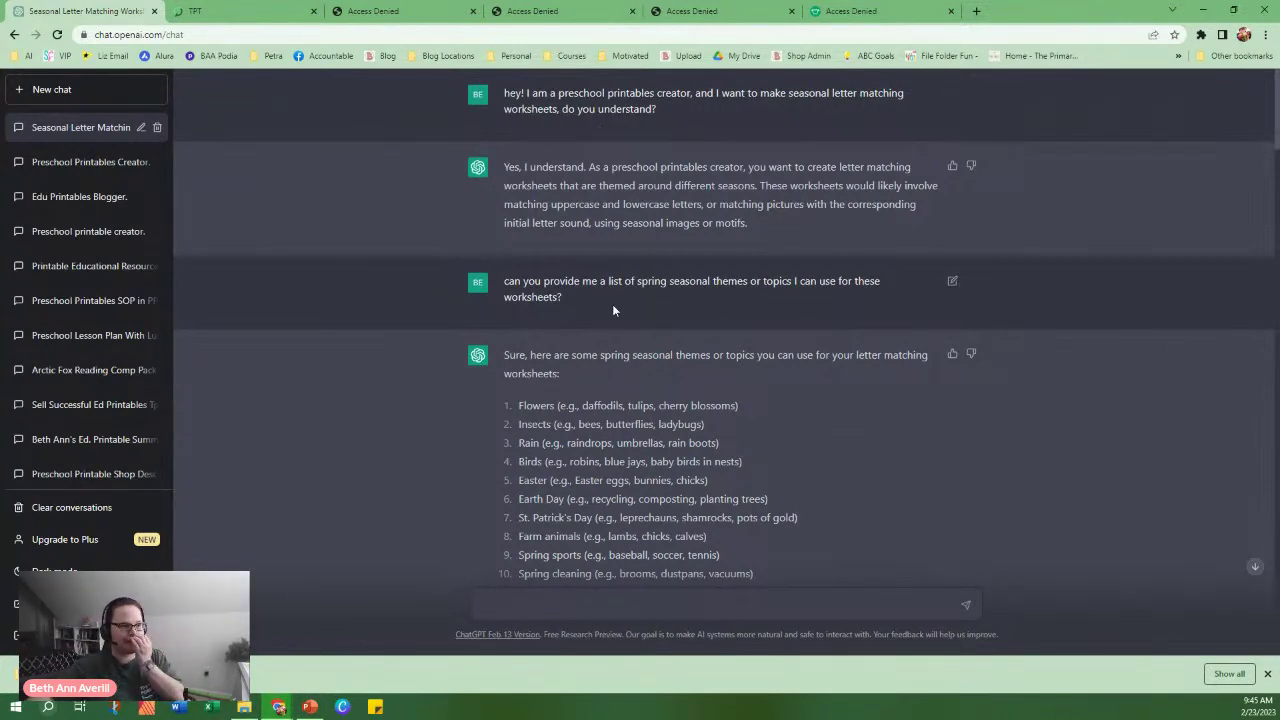
pyautogui.scroll(-1, 690, 405)
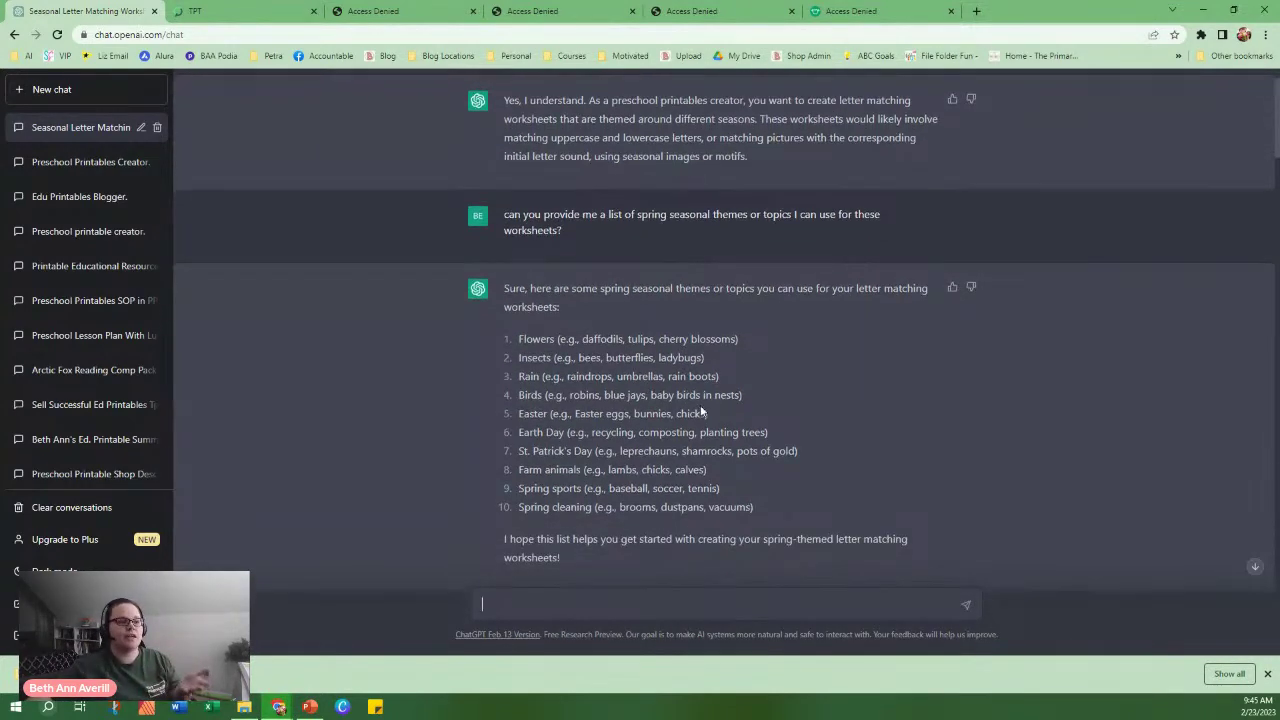
pyautogui.scroll(-4, 706, 400)
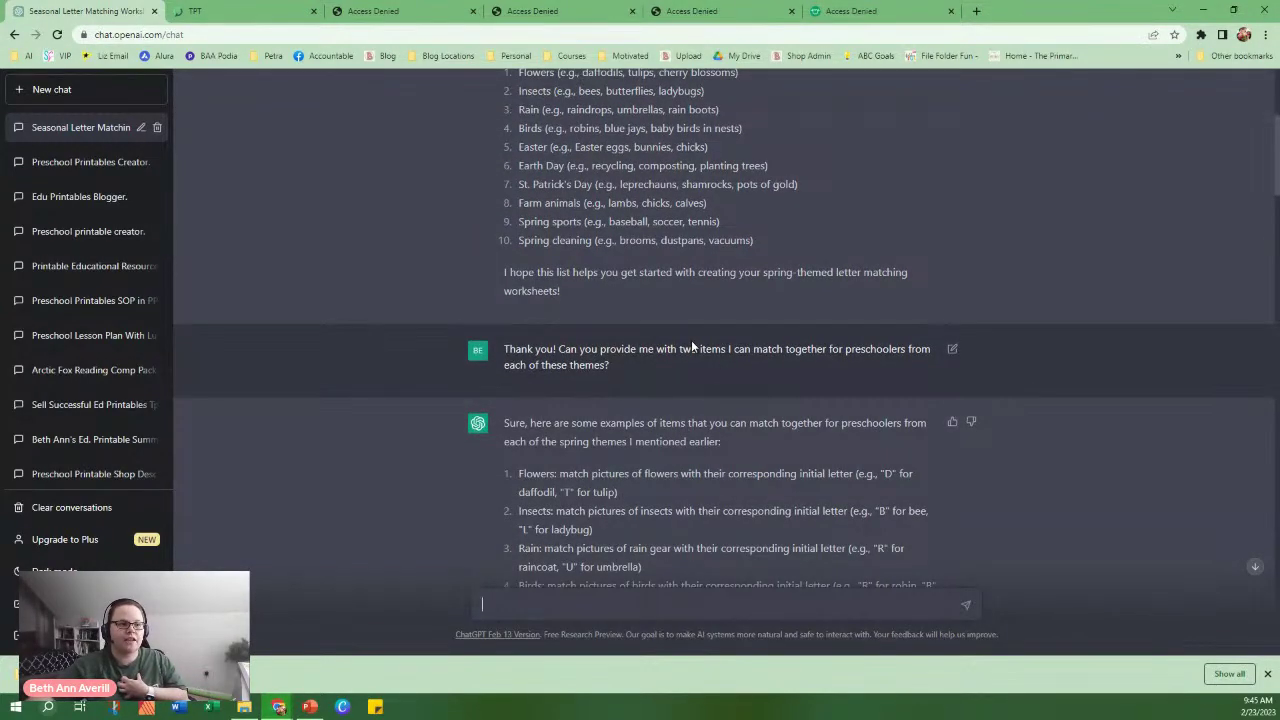
pyautogui.scroll(-5, 694, 370)
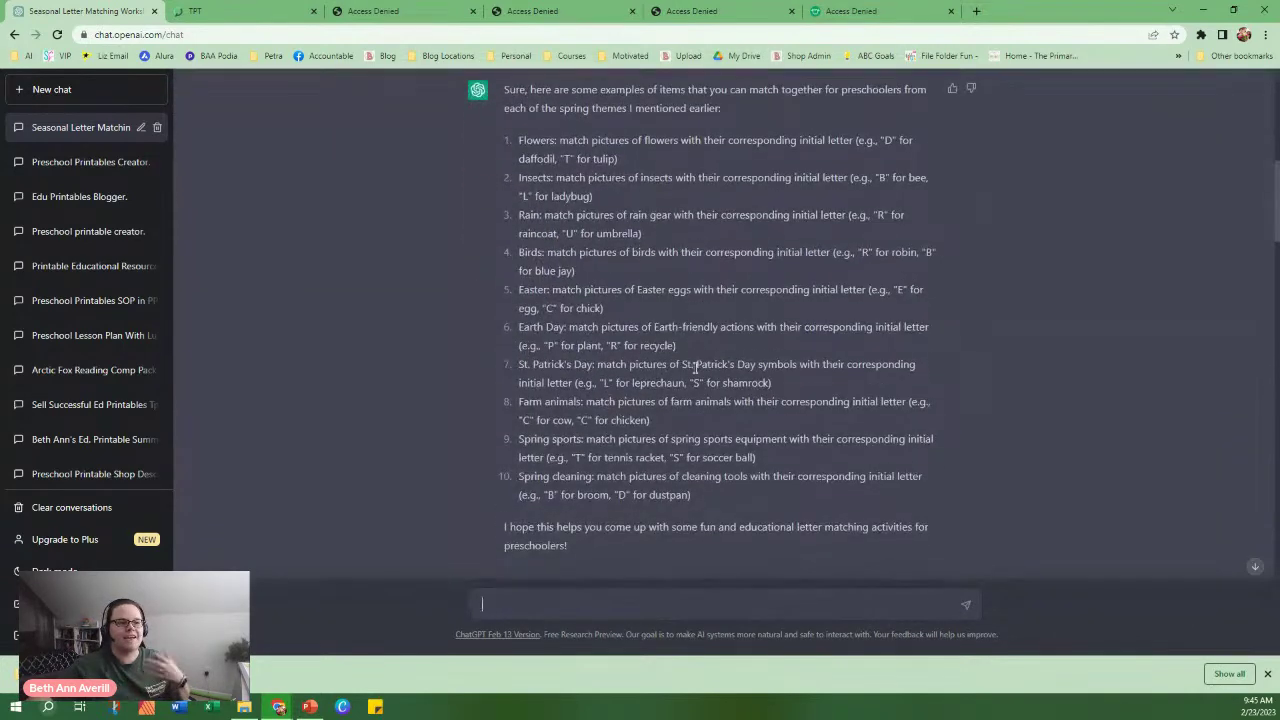
pyautogui.scroll(-3, 694, 362)
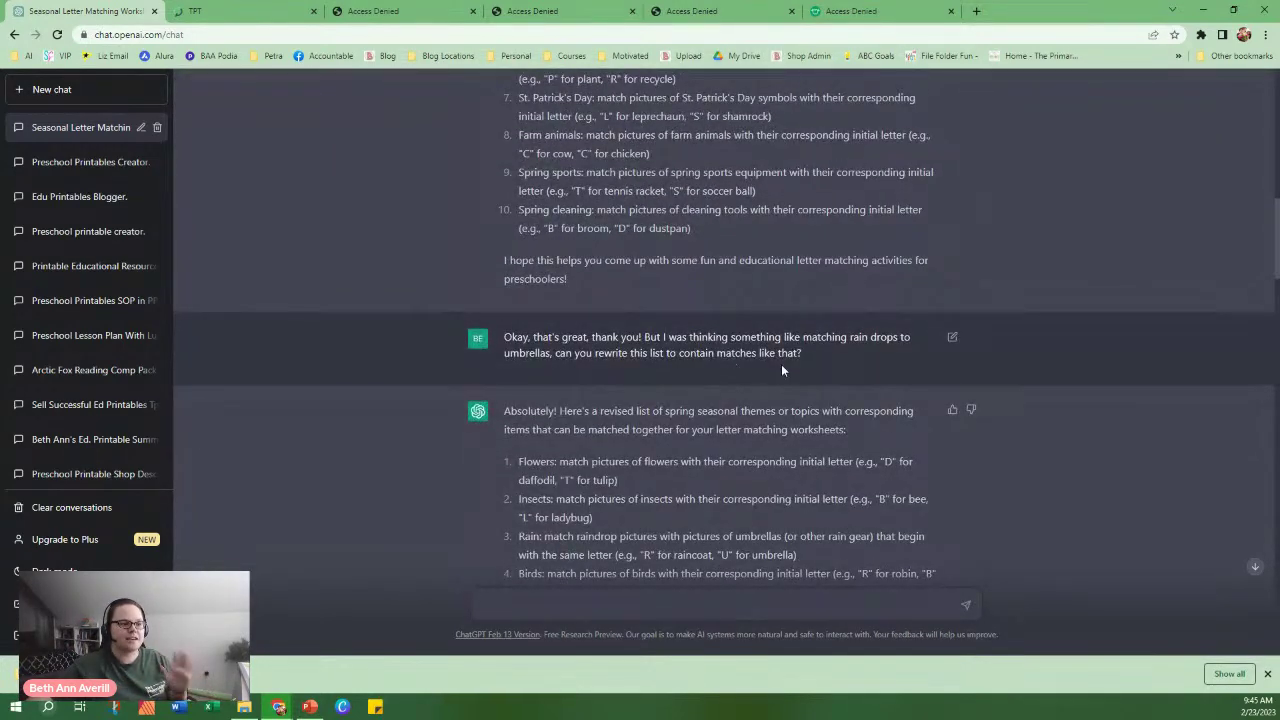
pyautogui.scroll(-1, 806, 366)
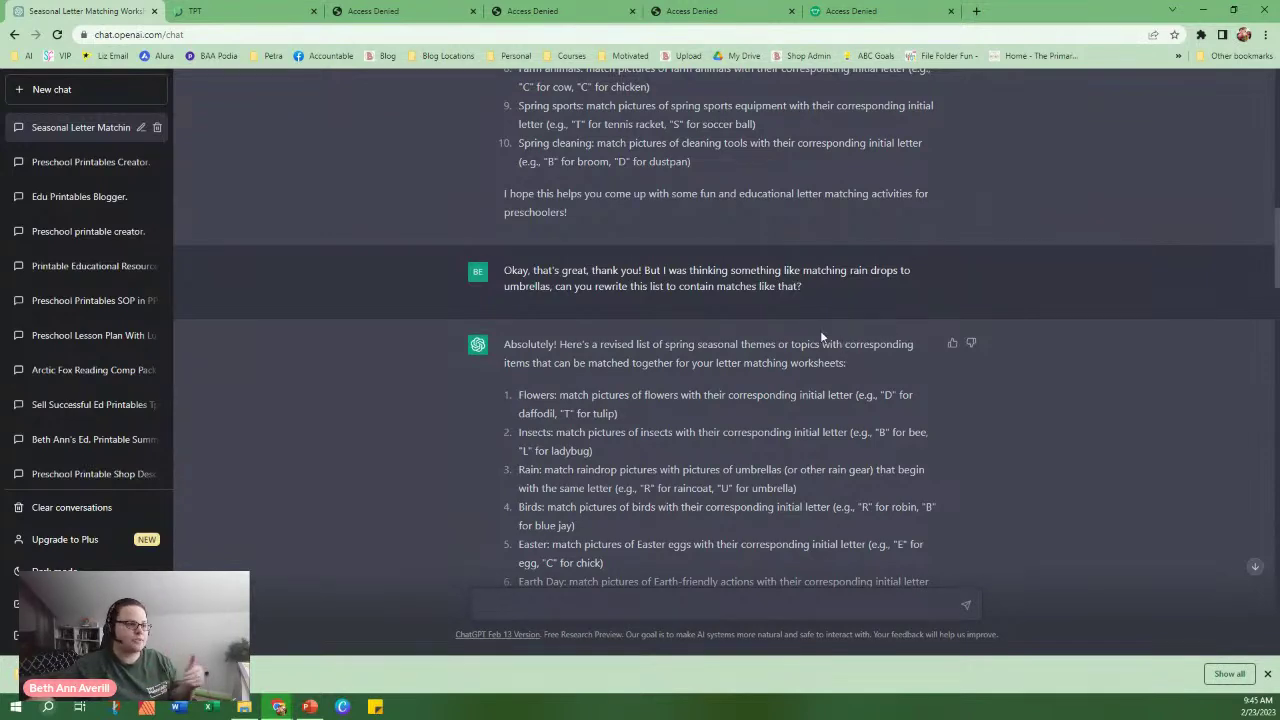
pyautogui.scroll(-1, 754, 346)
pyautogui.scroll(-1, 862, 346)
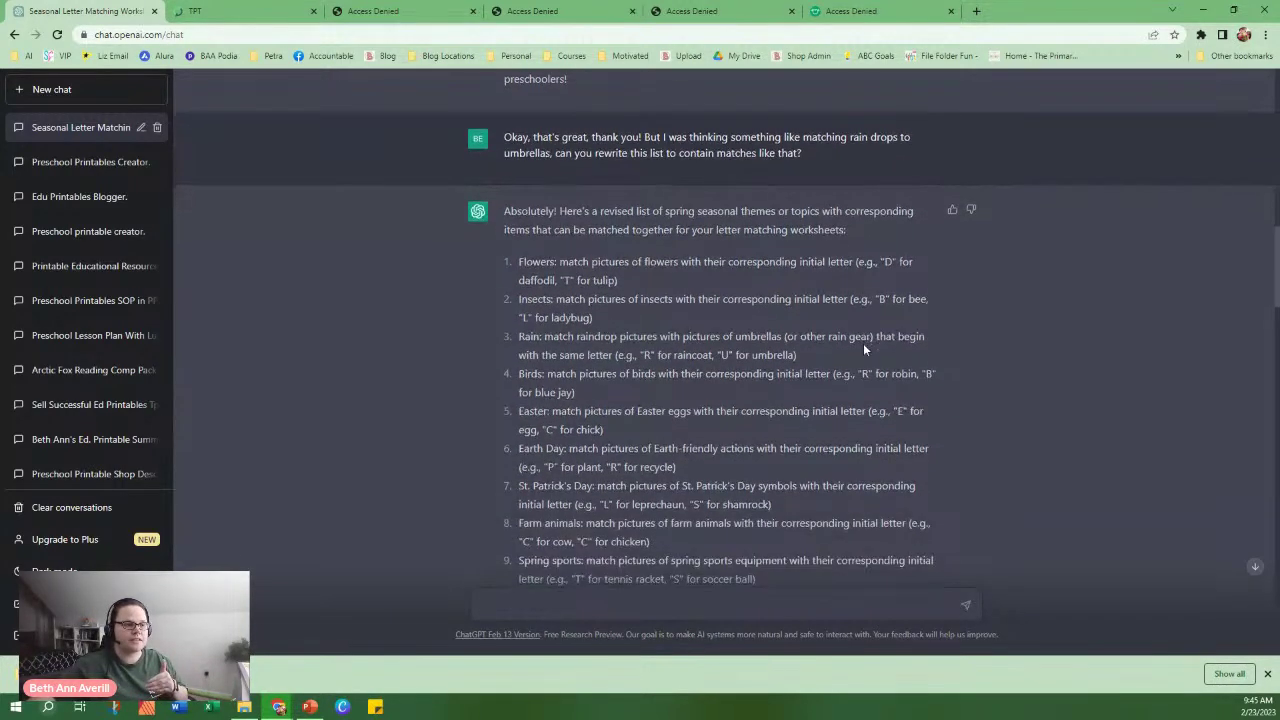
pyautogui.scroll(-6, 864, 342)
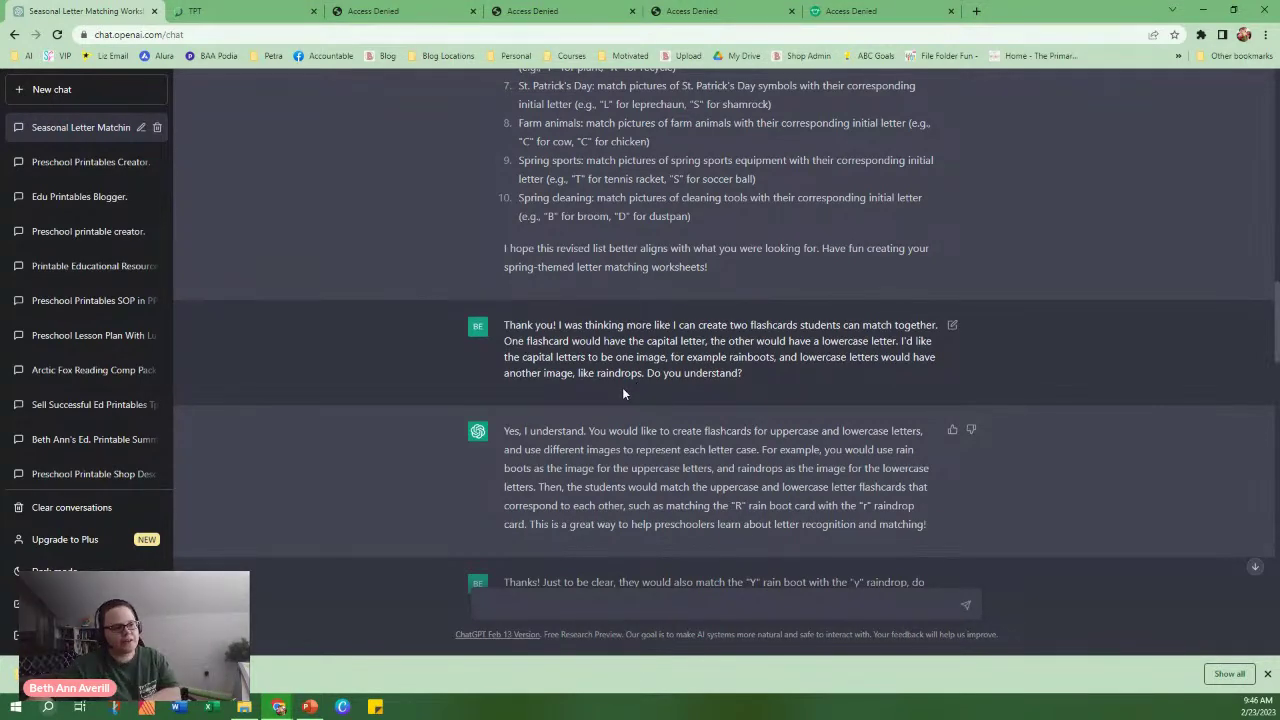
pyautogui.scroll(-2, 620, 430)
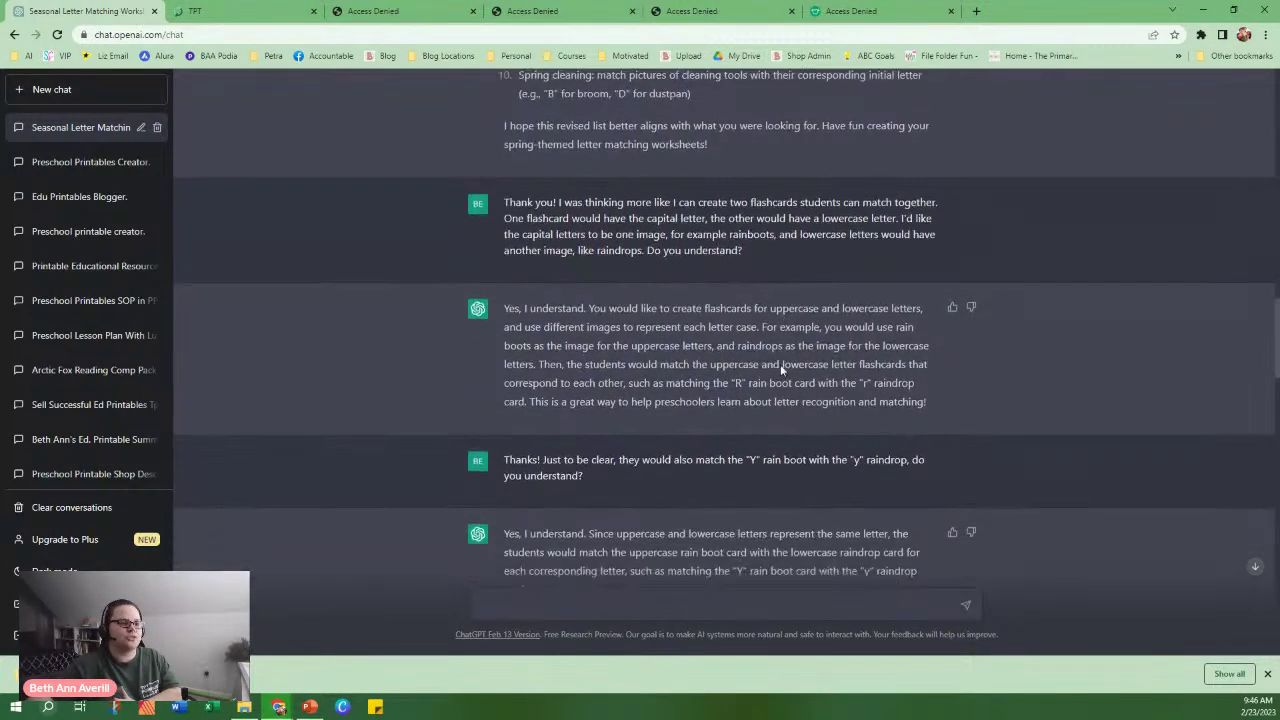
pyautogui.scroll(-1, 769, 377)
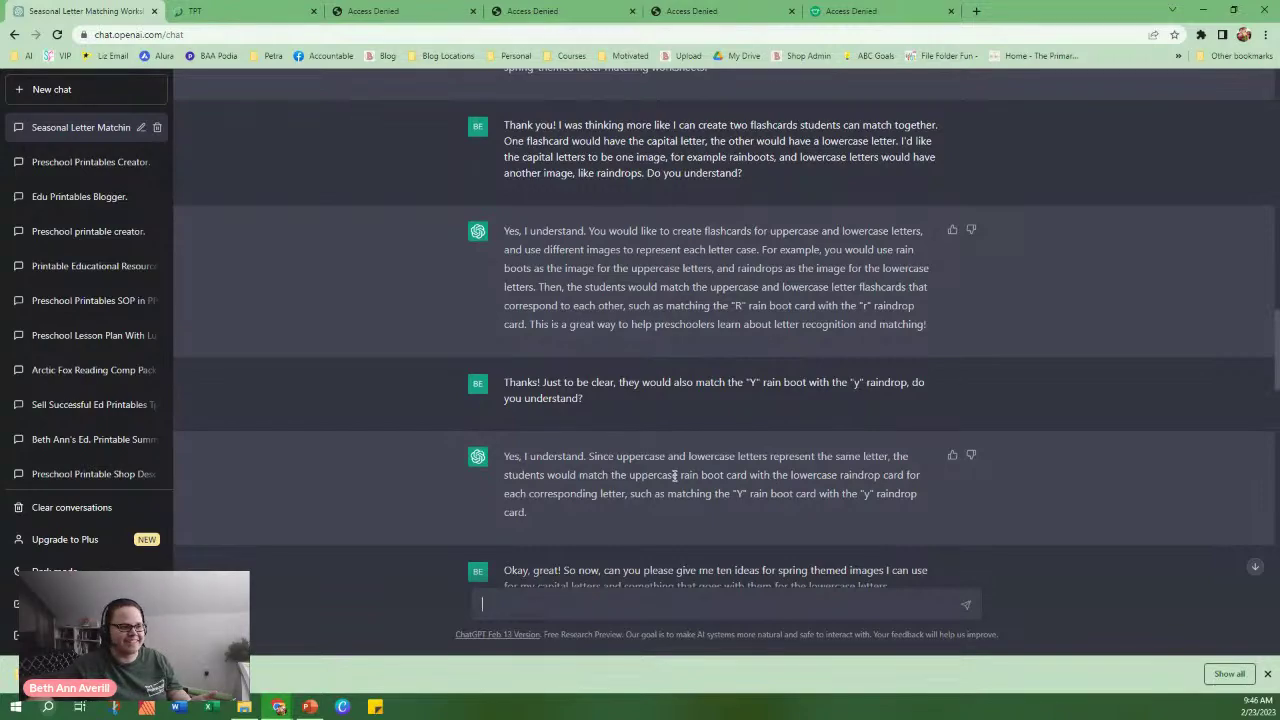
pyautogui.scroll(-10, 674, 476)
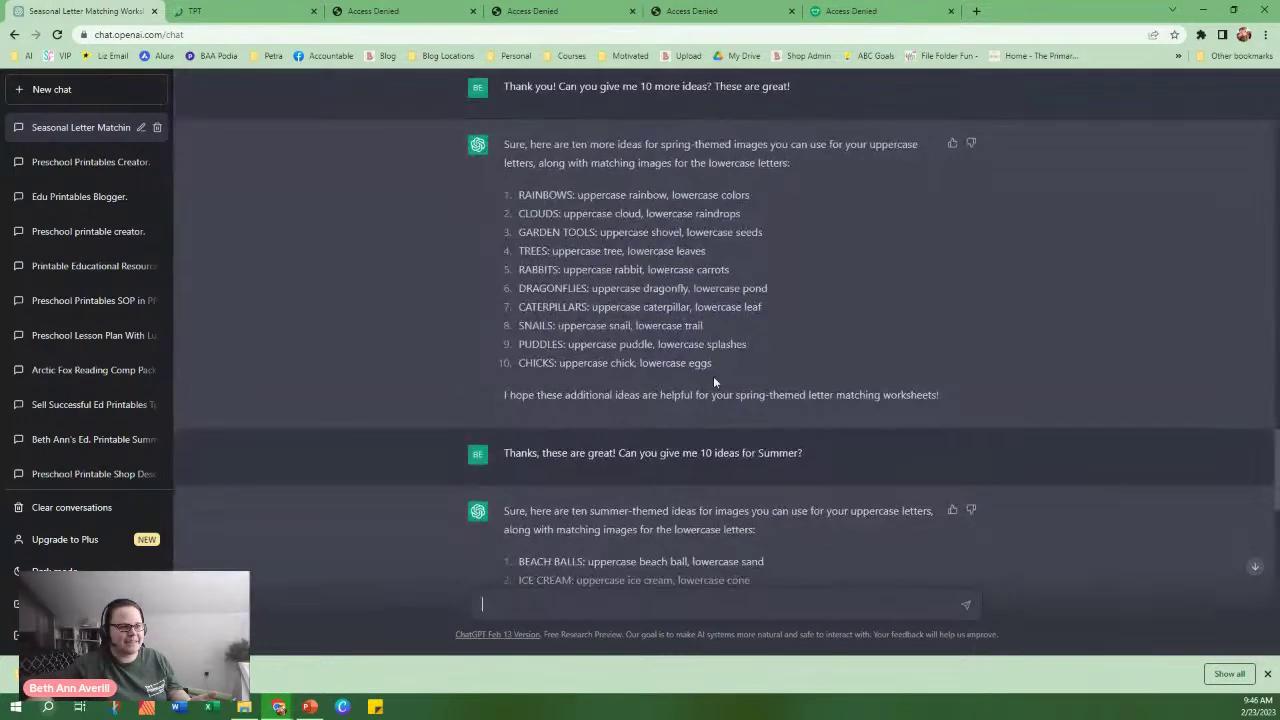
pyautogui.scroll(-10, 688, 370)
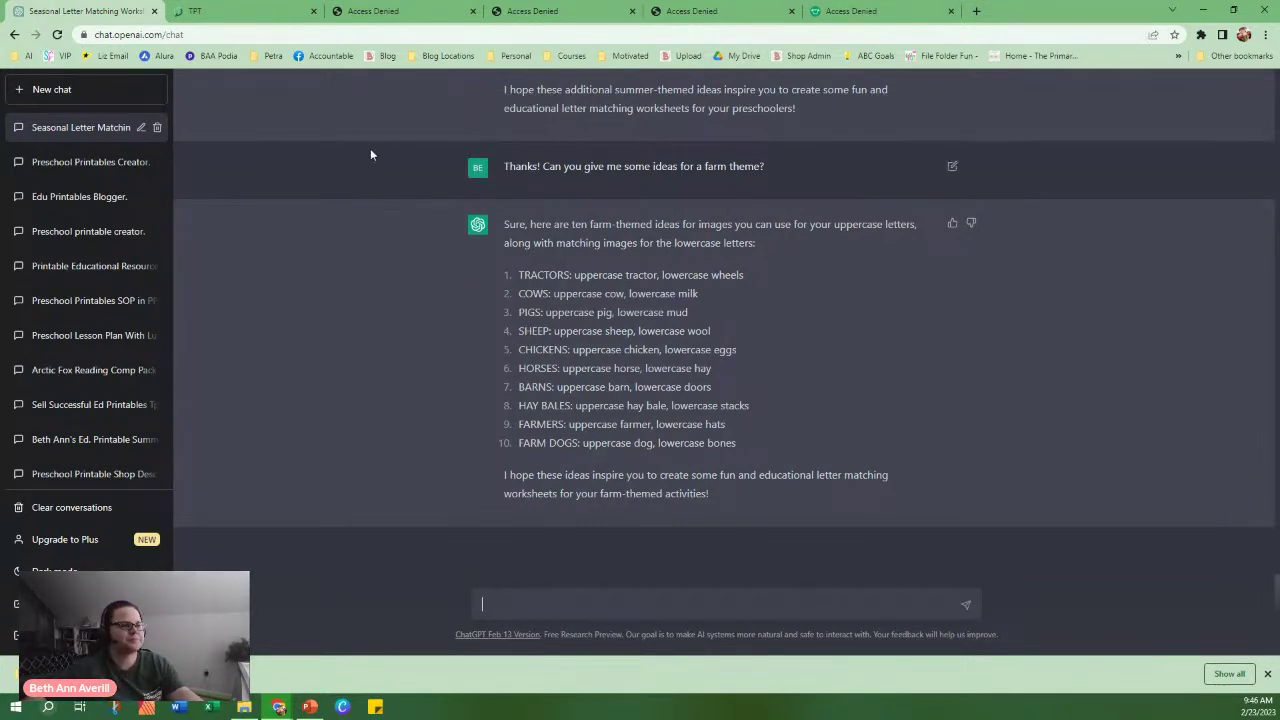
# Switch back to PowerPoint and show the color and black-and-white card slides in Slide Sorter view.
pyautogui.click(309, 706)
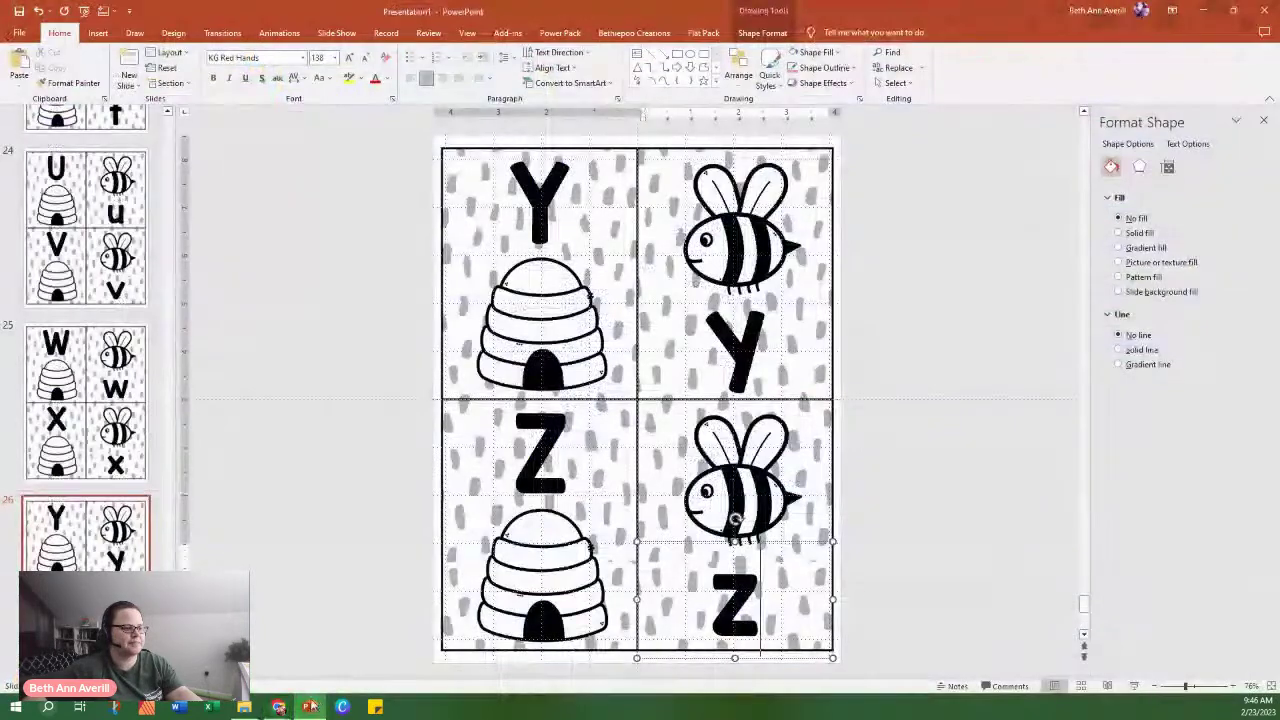
pyautogui.click(925, 590)
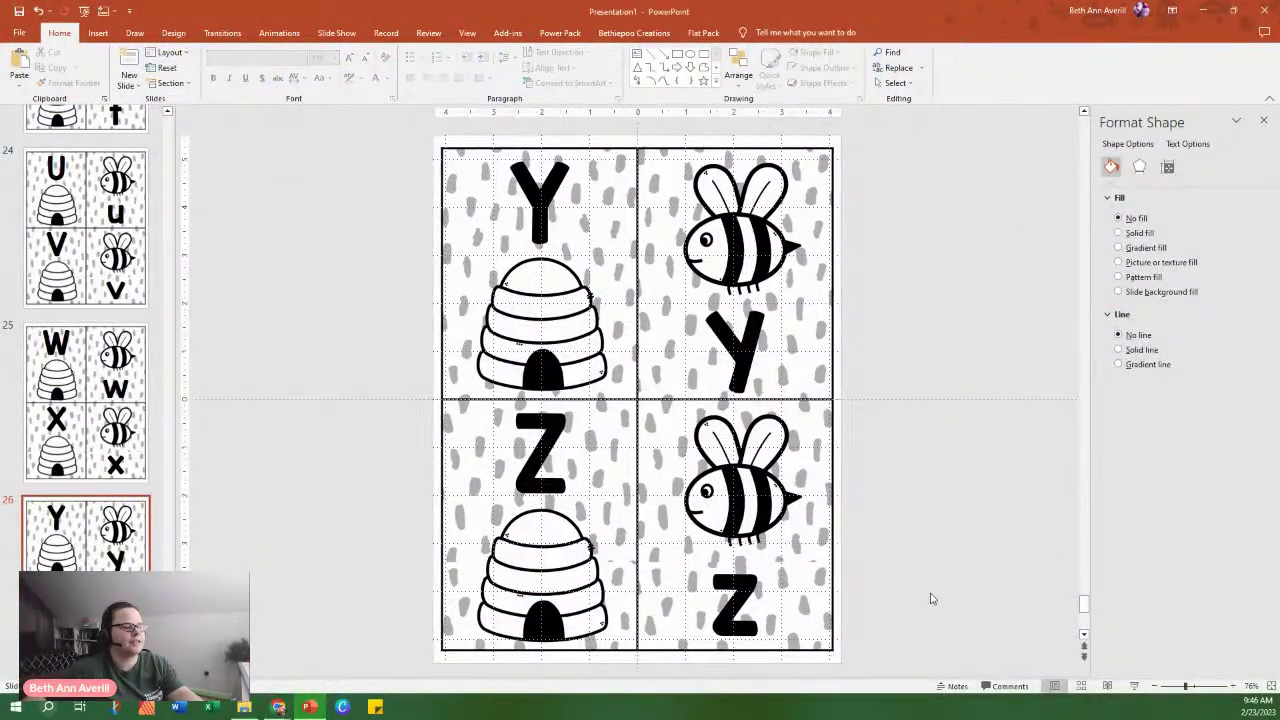
pyautogui.click(1080, 686)
pyautogui.scroll(5, 517, 498)
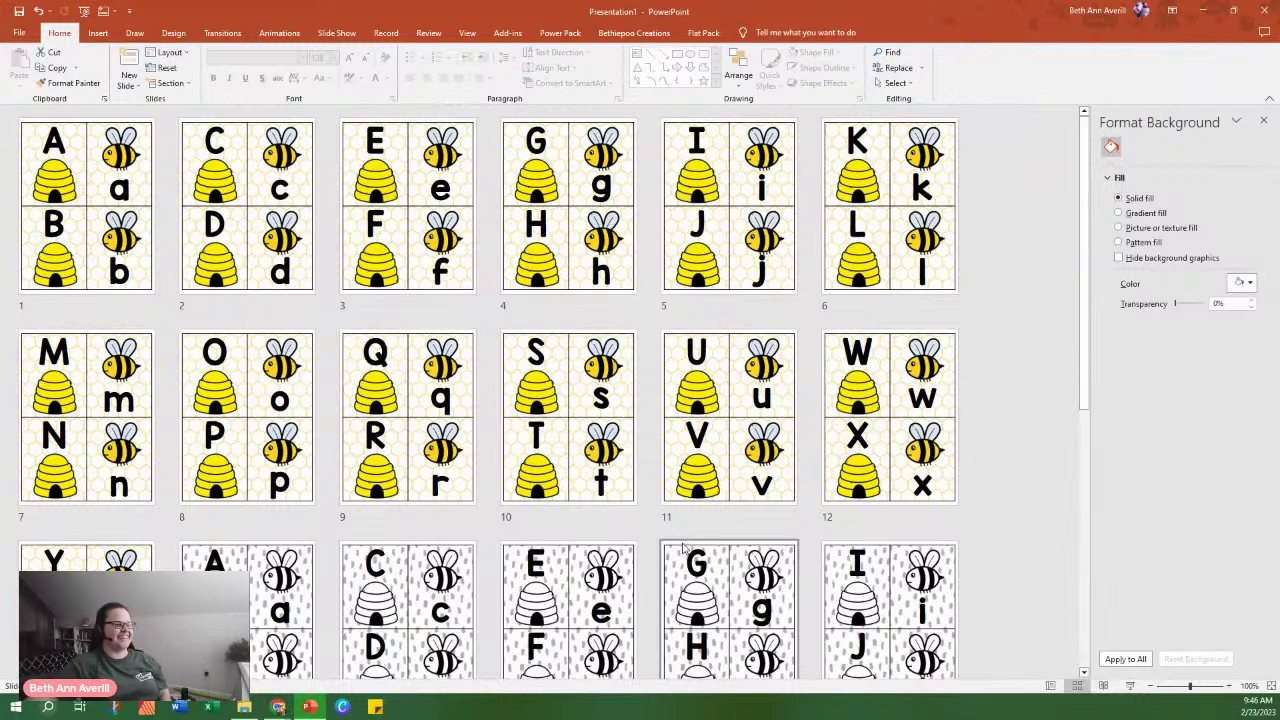
# Reuse the Terms of Use and More Resources slides from the saved presentation, inserting them before the first card slide.
pyautogui.click(14, 200)
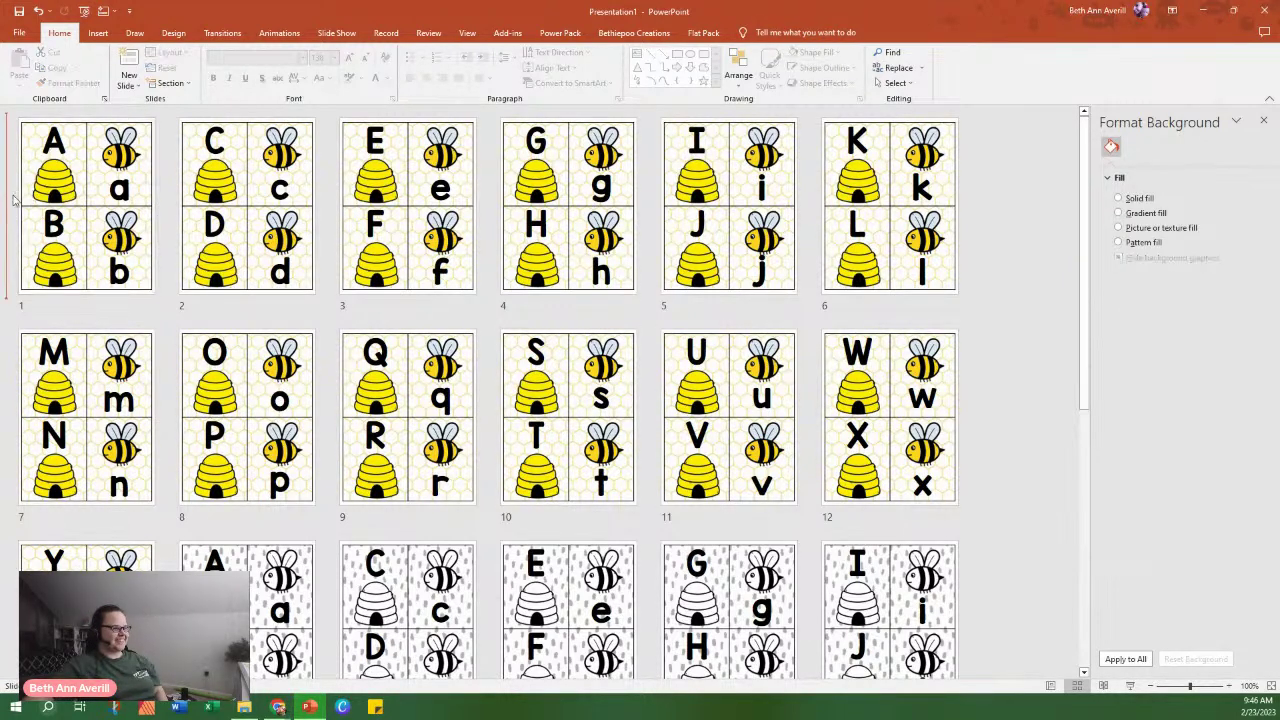
pyautogui.click(131, 88)
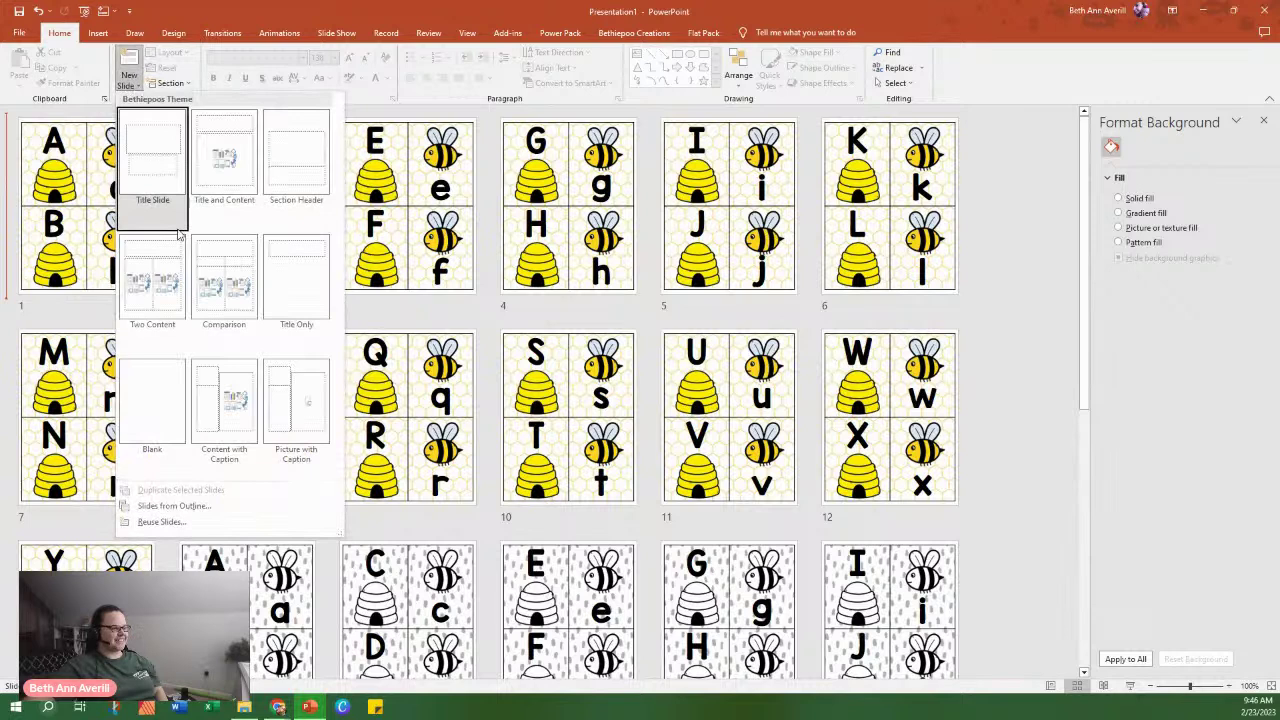
pyautogui.click(170, 523)
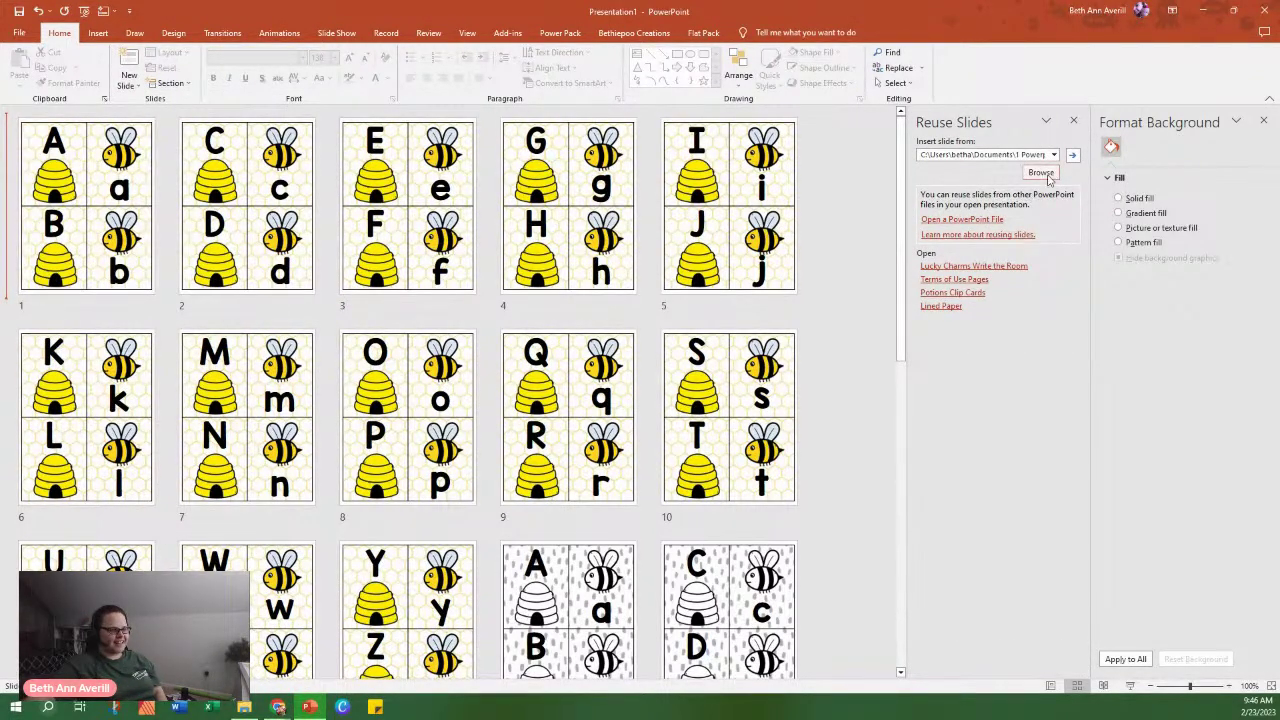
pyautogui.click(1072, 157)
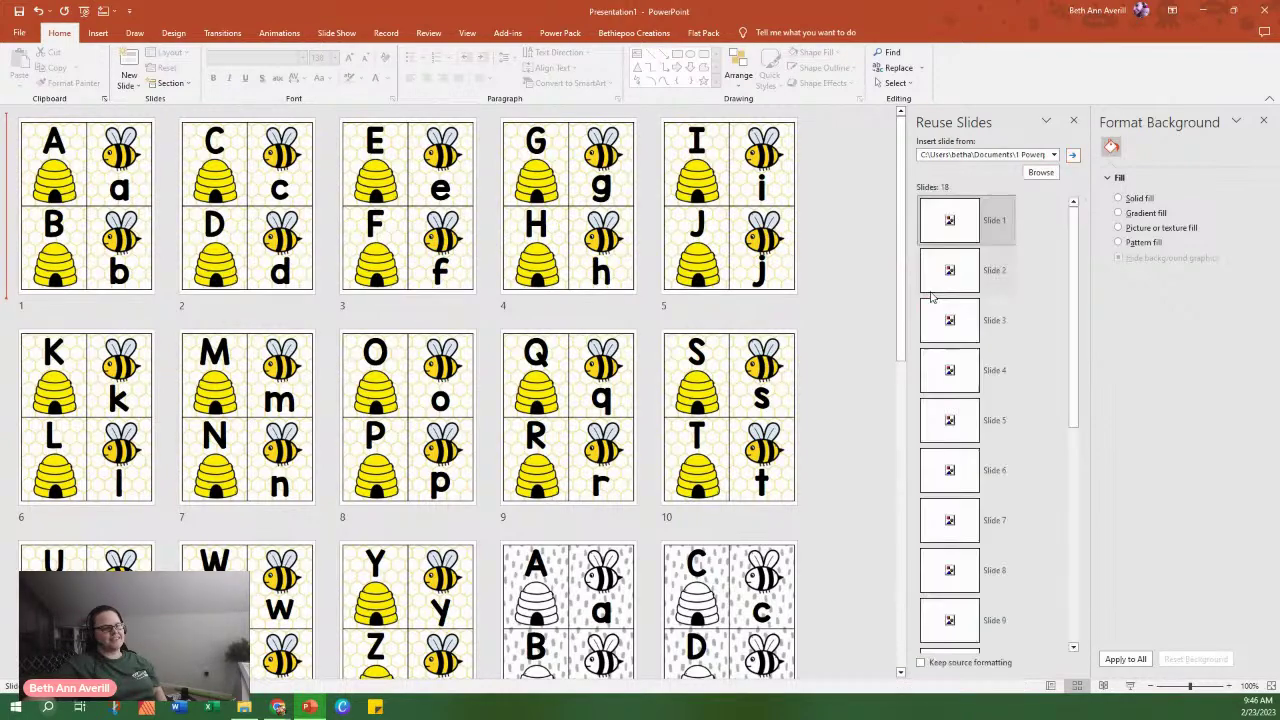
pyautogui.click(970, 238)
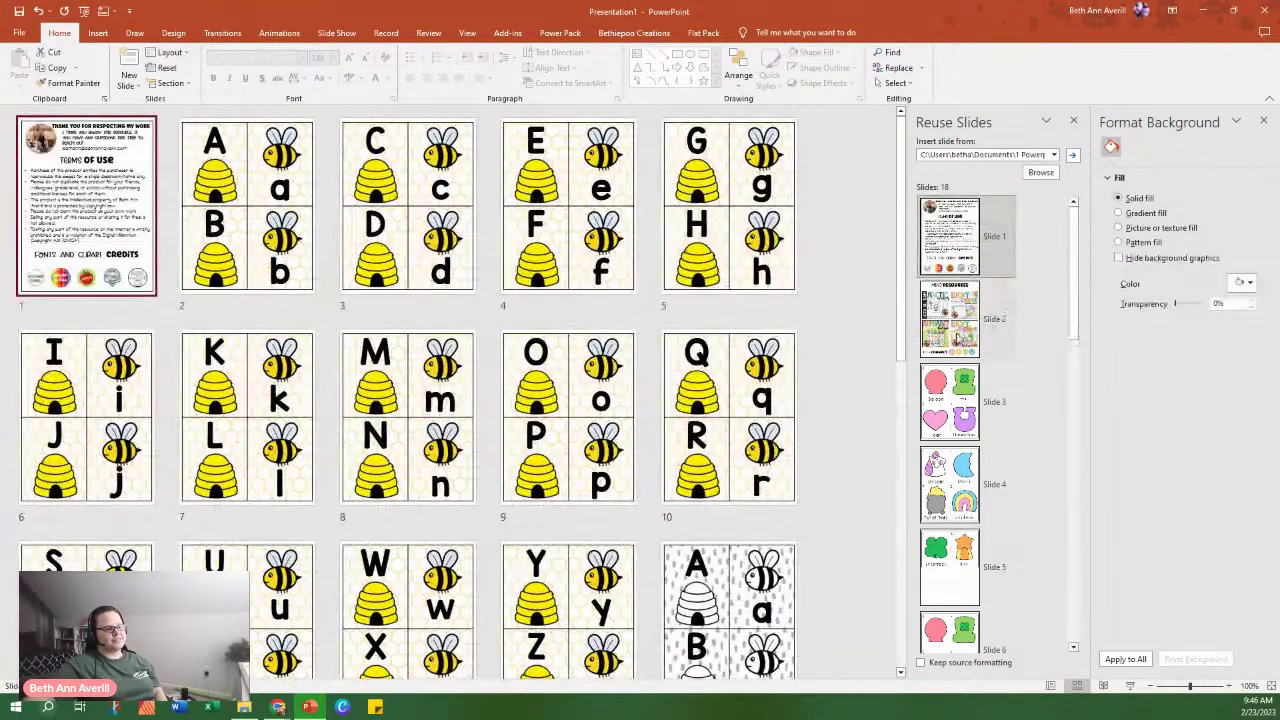
pyautogui.click(985, 320)
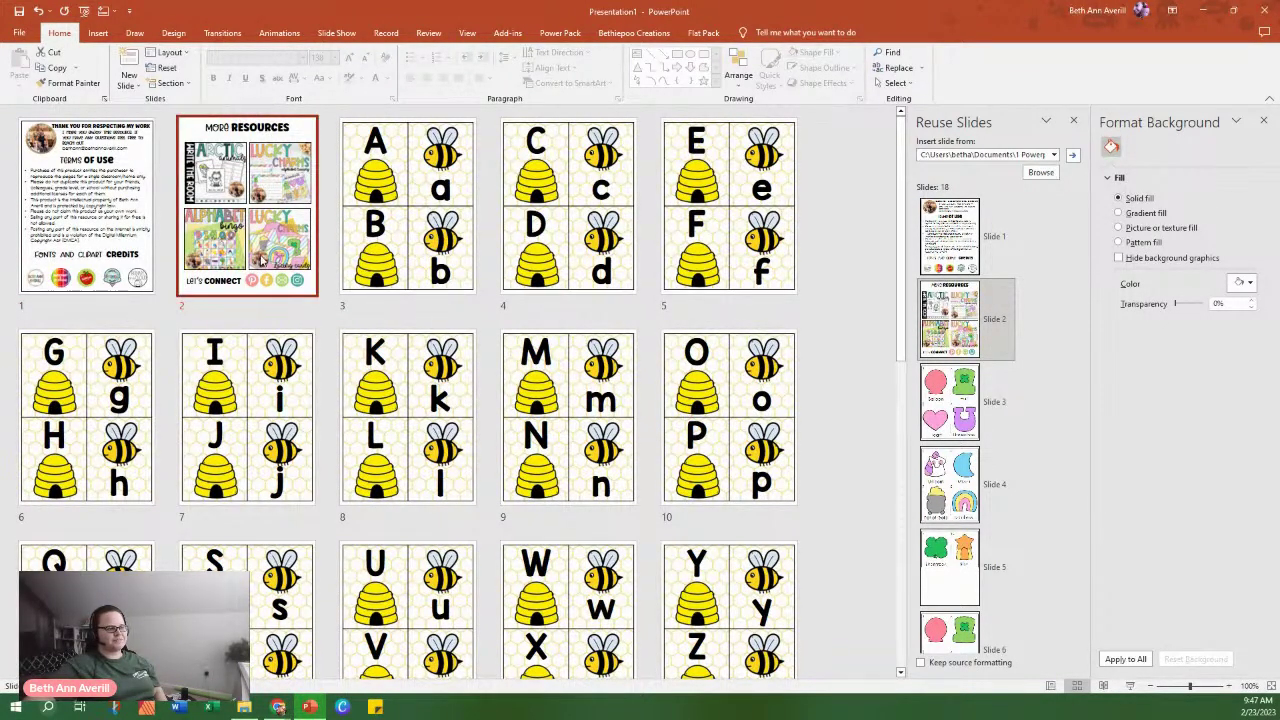
# Open the More Resources slide and examine the link options of the Arctic Animals image, plus the Terms of Use slide.
pyautogui.doubleClick(245, 205)
pyautogui.click(446, 322)
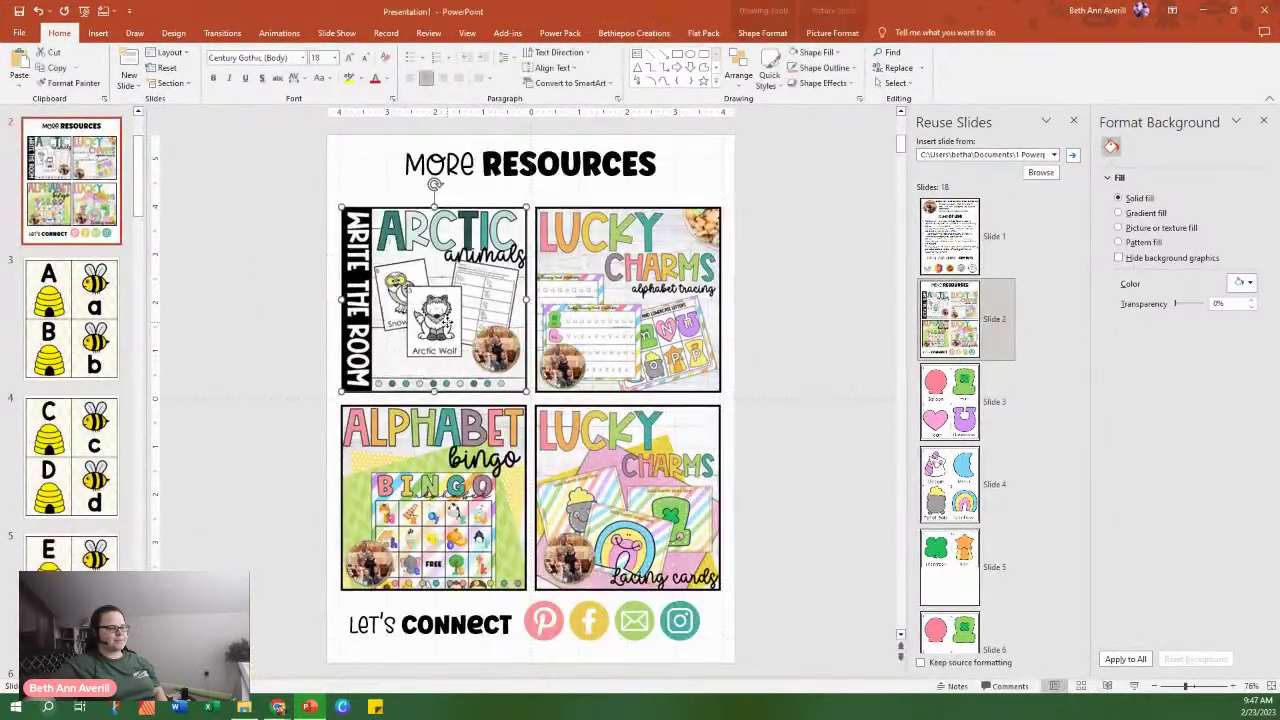
pyautogui.rightClick(446, 323)
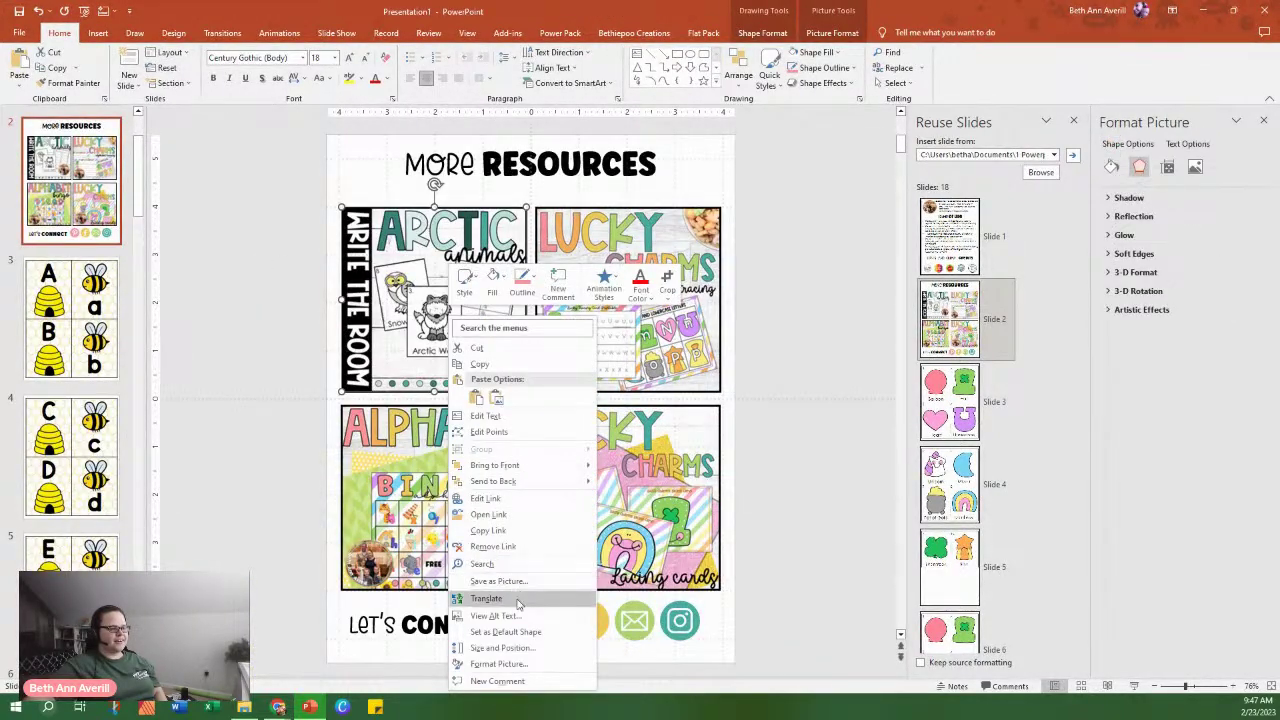
pyautogui.click(237, 296)
pyautogui.scroll(1, 537, 209)
pyautogui.scroll(-1, 537, 209)
pyautogui.scroll(1, 537, 209)
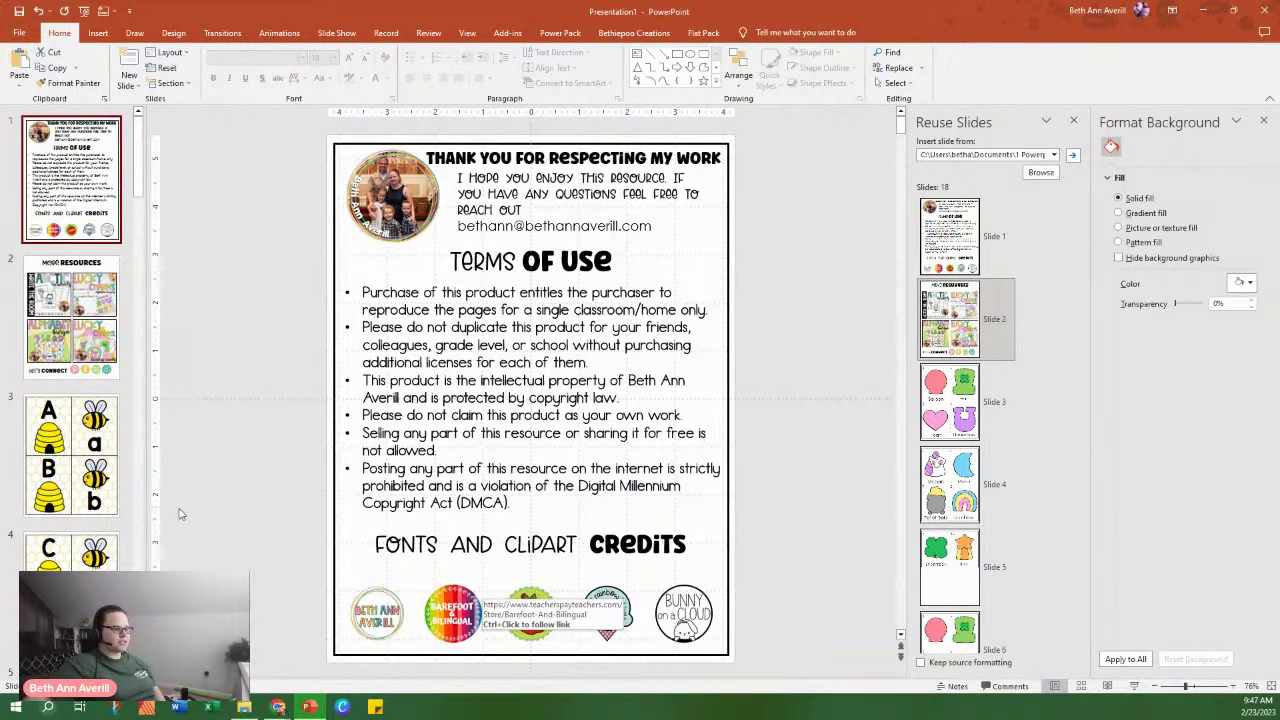
pyautogui.click(86, 300)
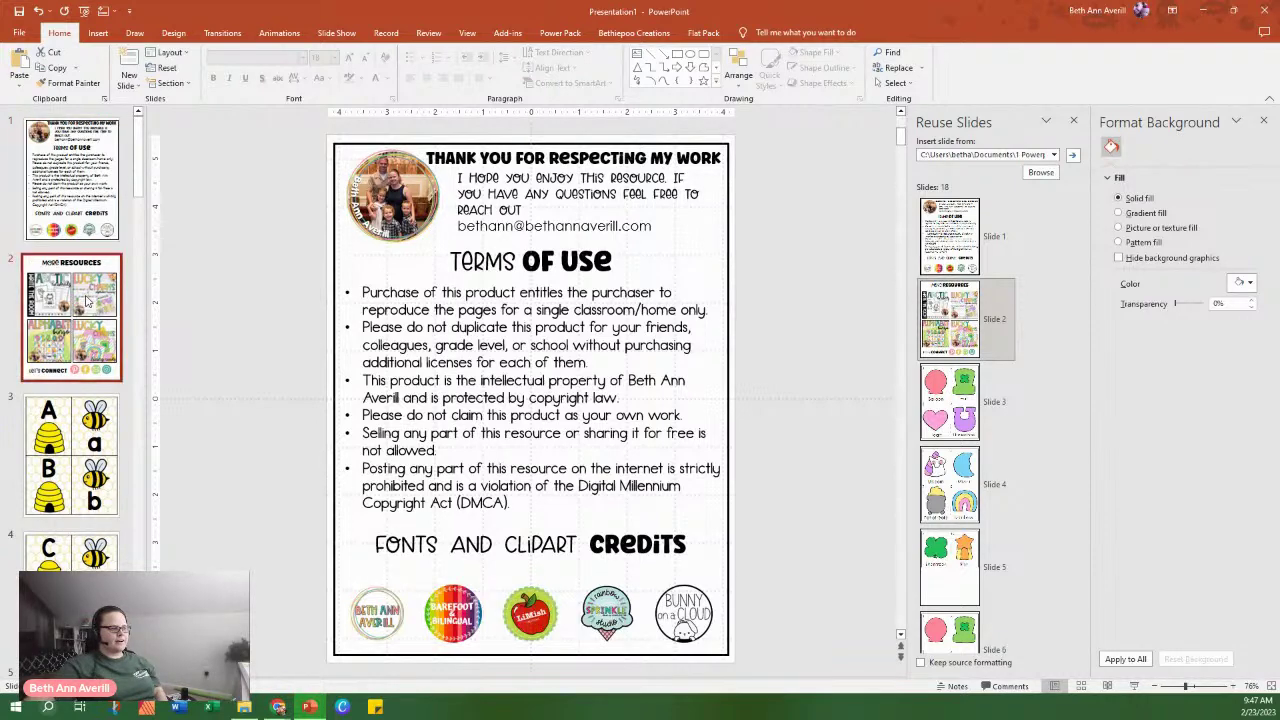
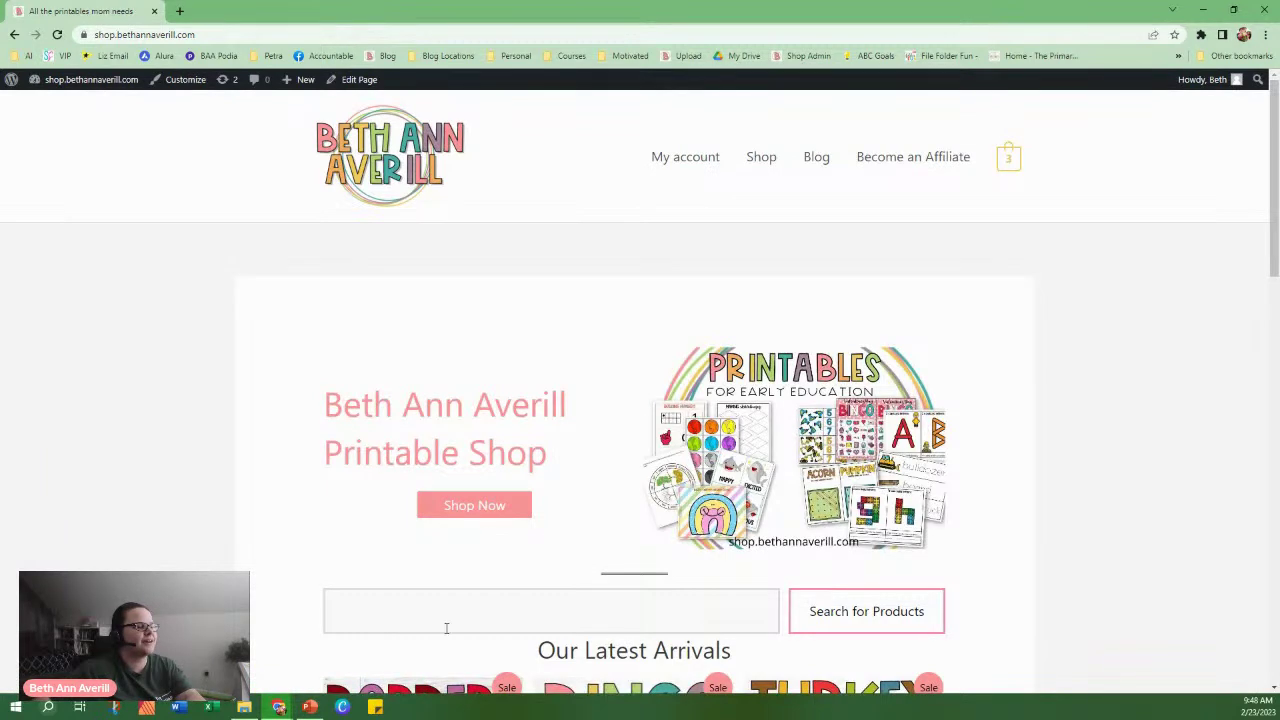
# Search the printable shop for garden products and check the results.
pyautogui.click(443, 625)
pyautogui.write('garden')
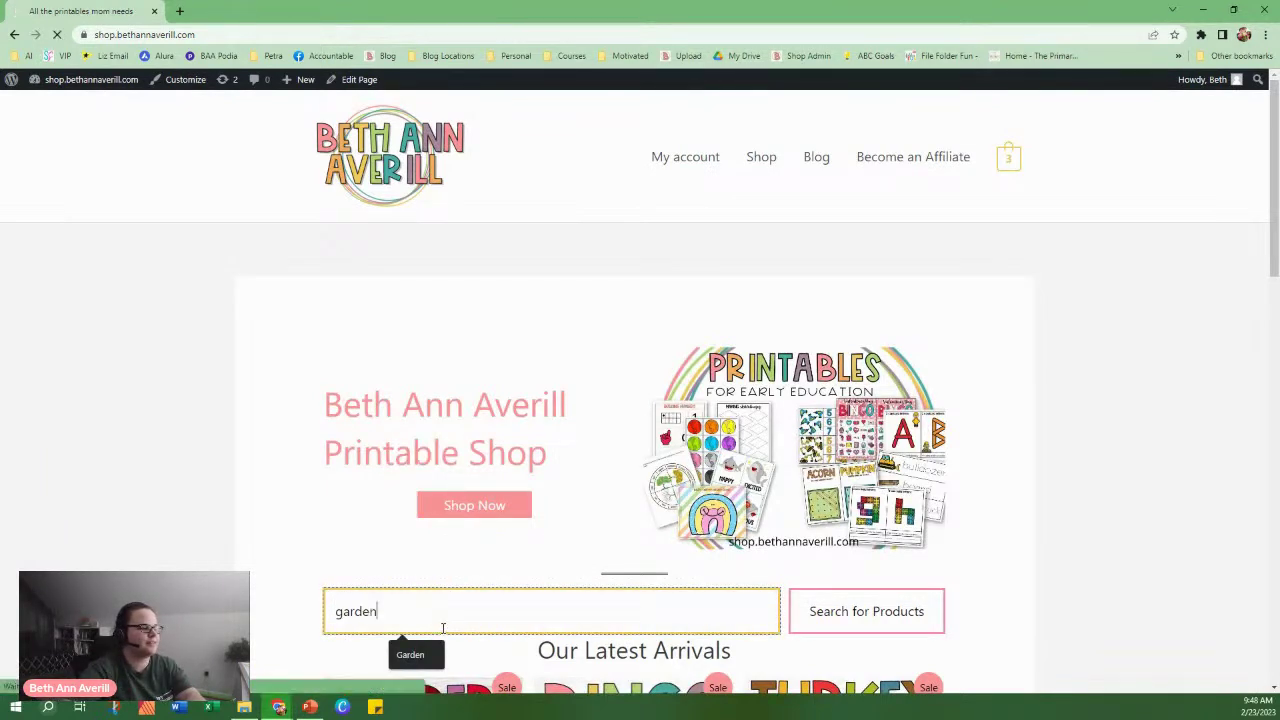
pyautogui.press('Return')
pyautogui.scroll(-2, 631, 524)
# Search the shop for spring products and look through the listed results.
pyautogui.click(400, 418)
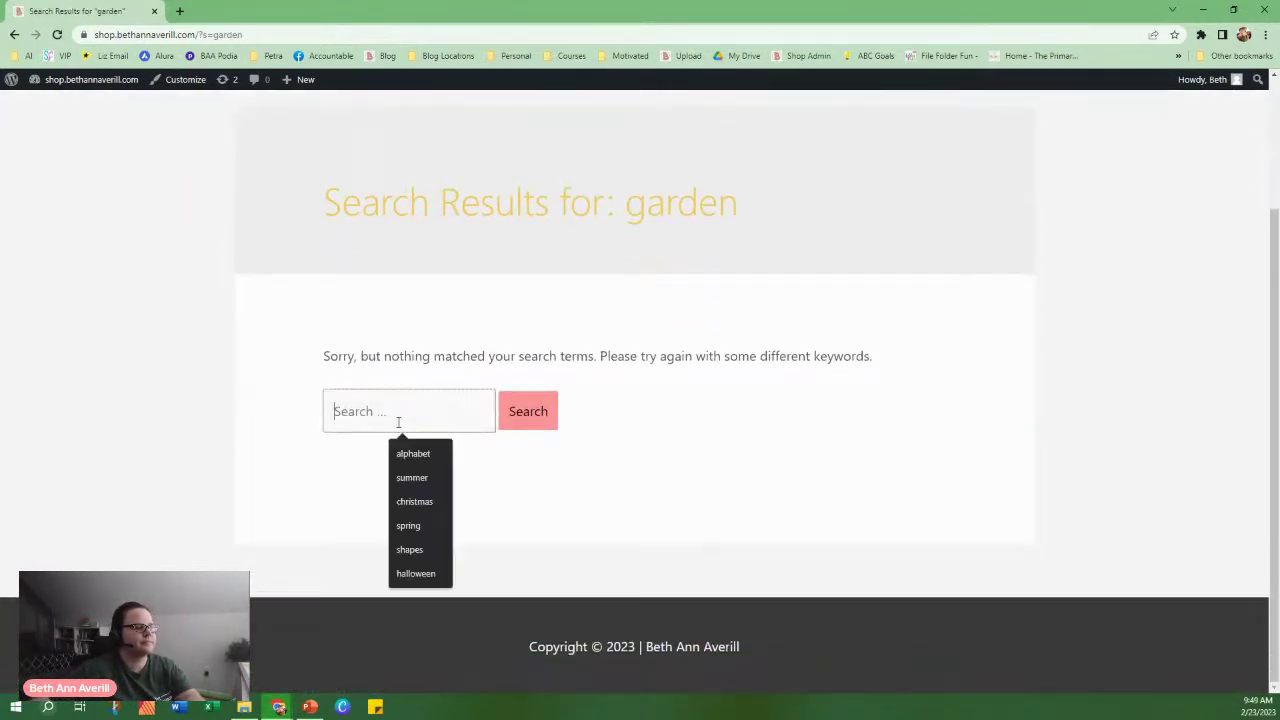
pyautogui.write('spring')
pyautogui.click(502, 420)
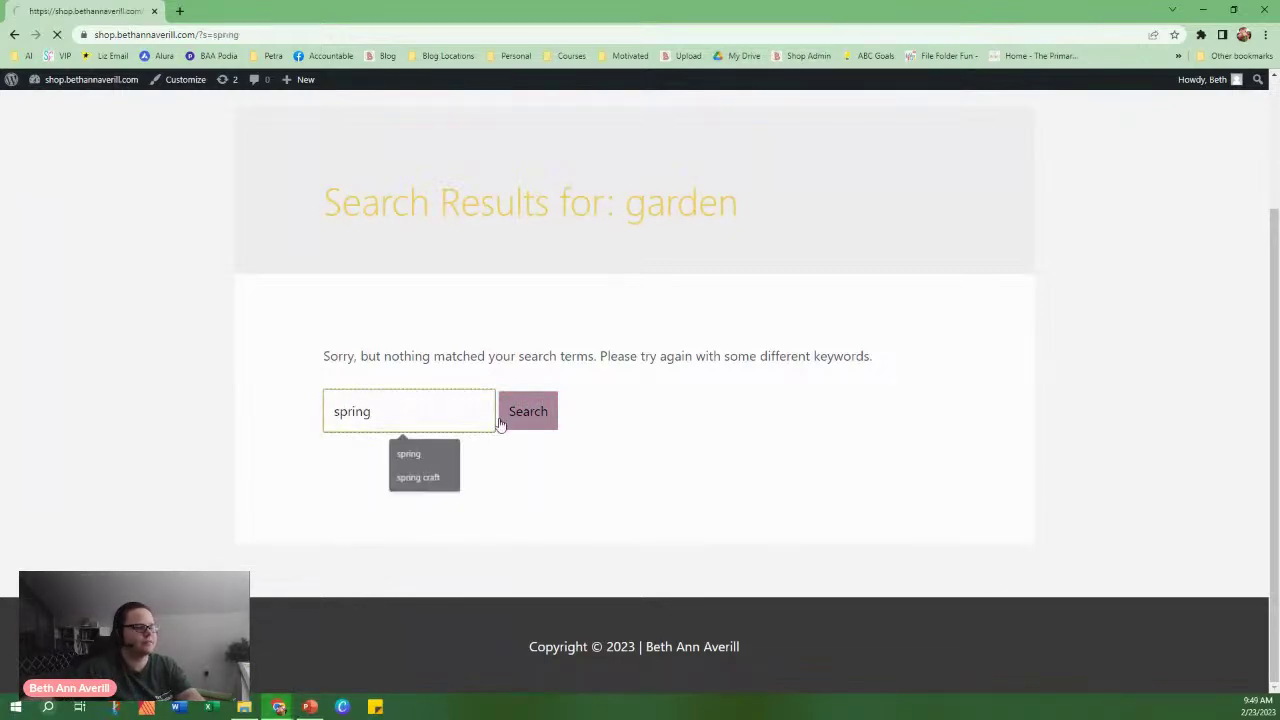
pyautogui.scroll(-10, 878, 465)
pyautogui.scroll(-5, 878, 465)
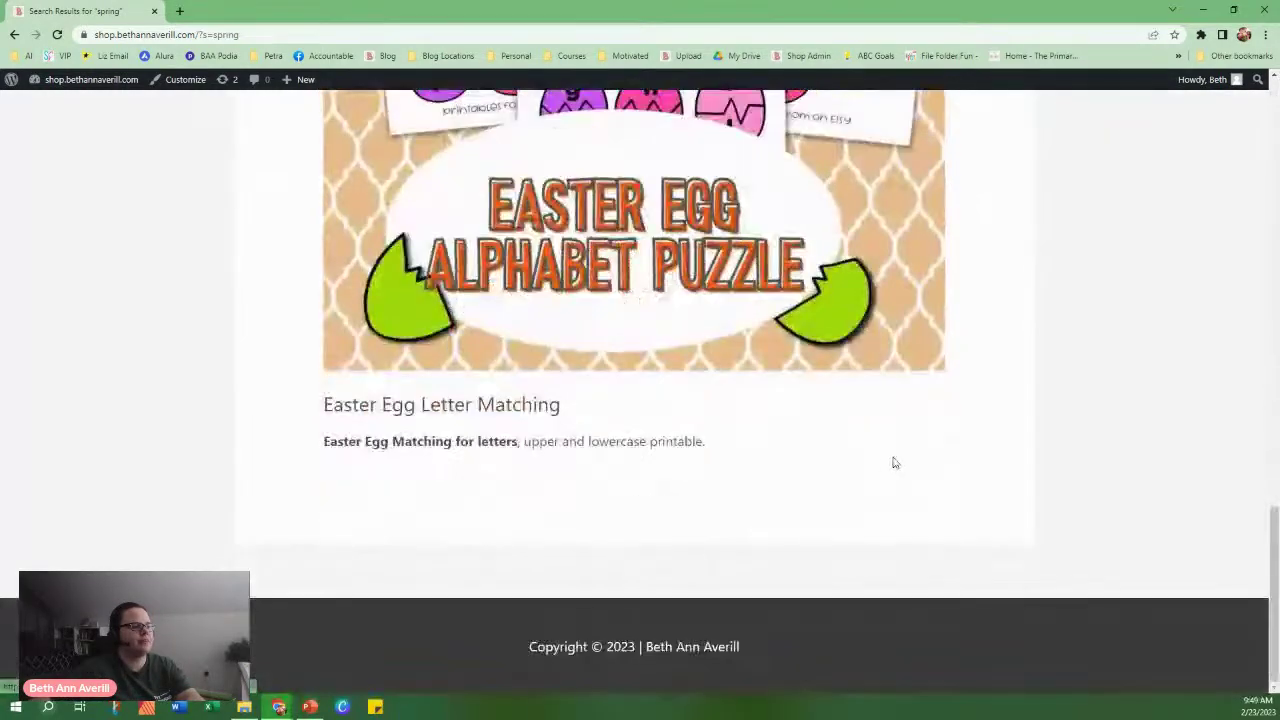
pyautogui.scroll(15, 891, 460)
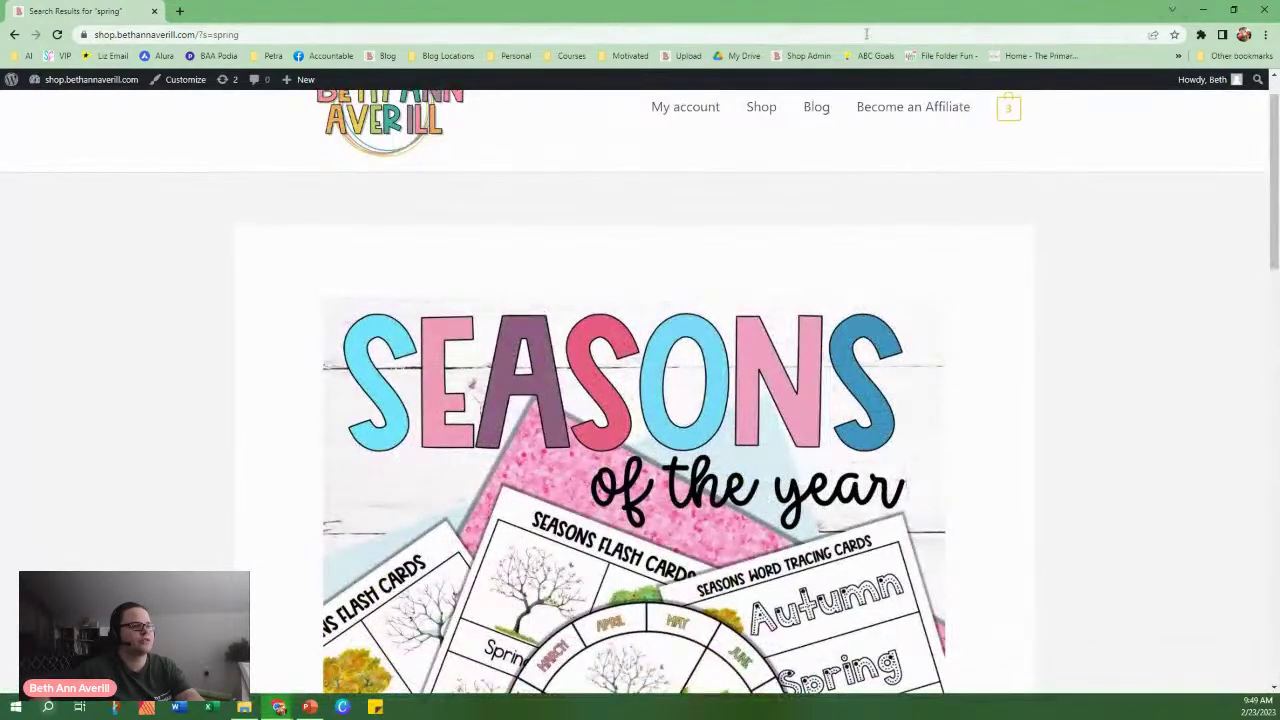
# Go to teacherspayteachers.com and open the store's own product listings.
pyautogui.click(420, 33)
pyautogui.write('teacher')
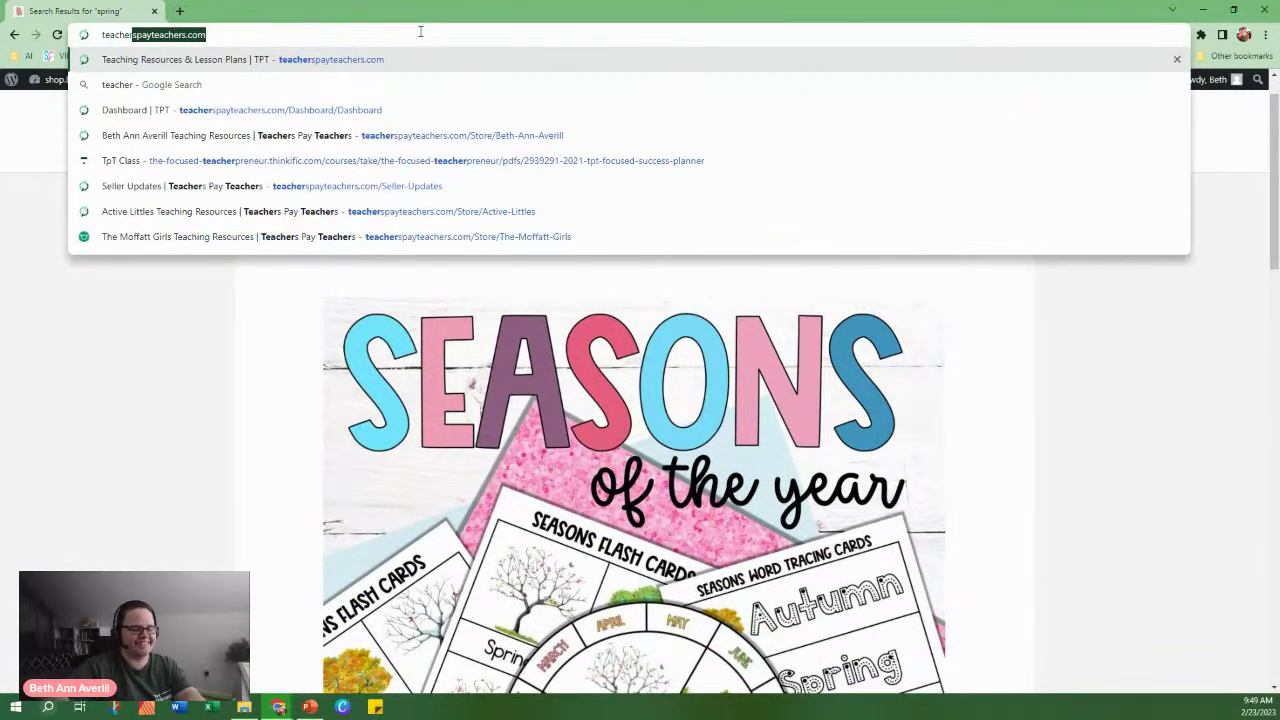
pyautogui.press('Return')
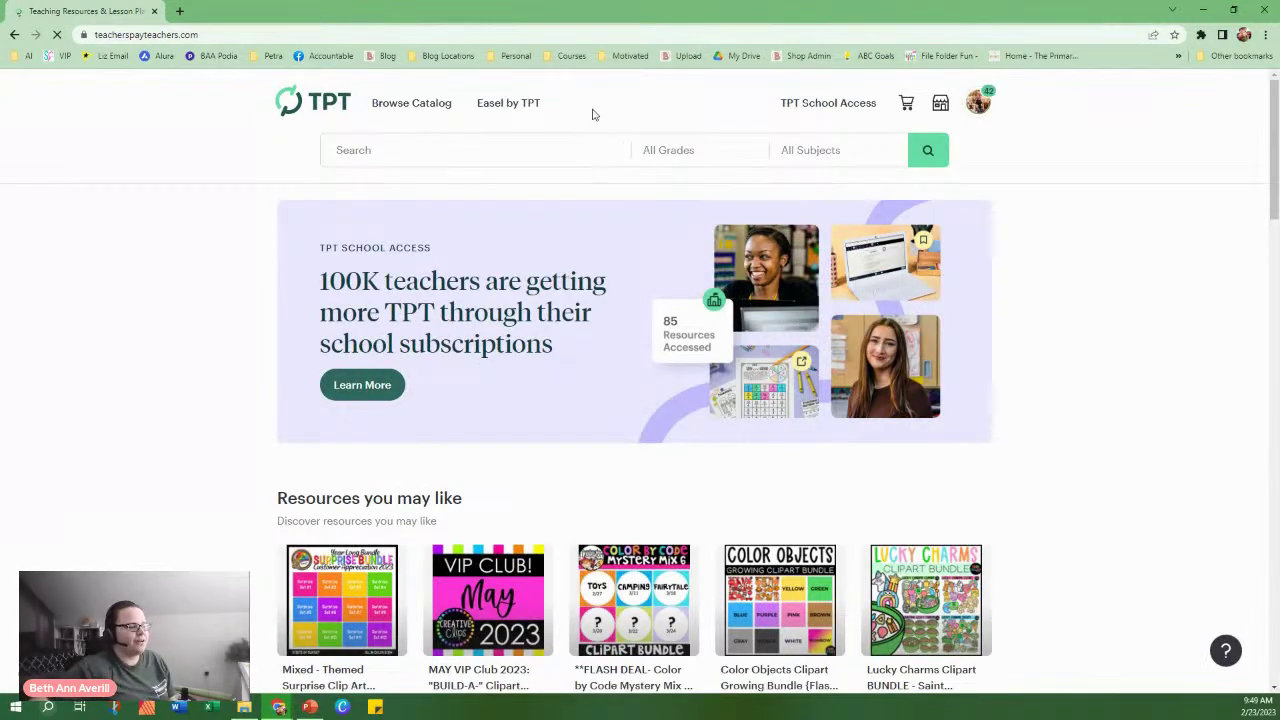
pyautogui.scroll(-4, 591, 140)
pyautogui.scroll(4, 735, 193)
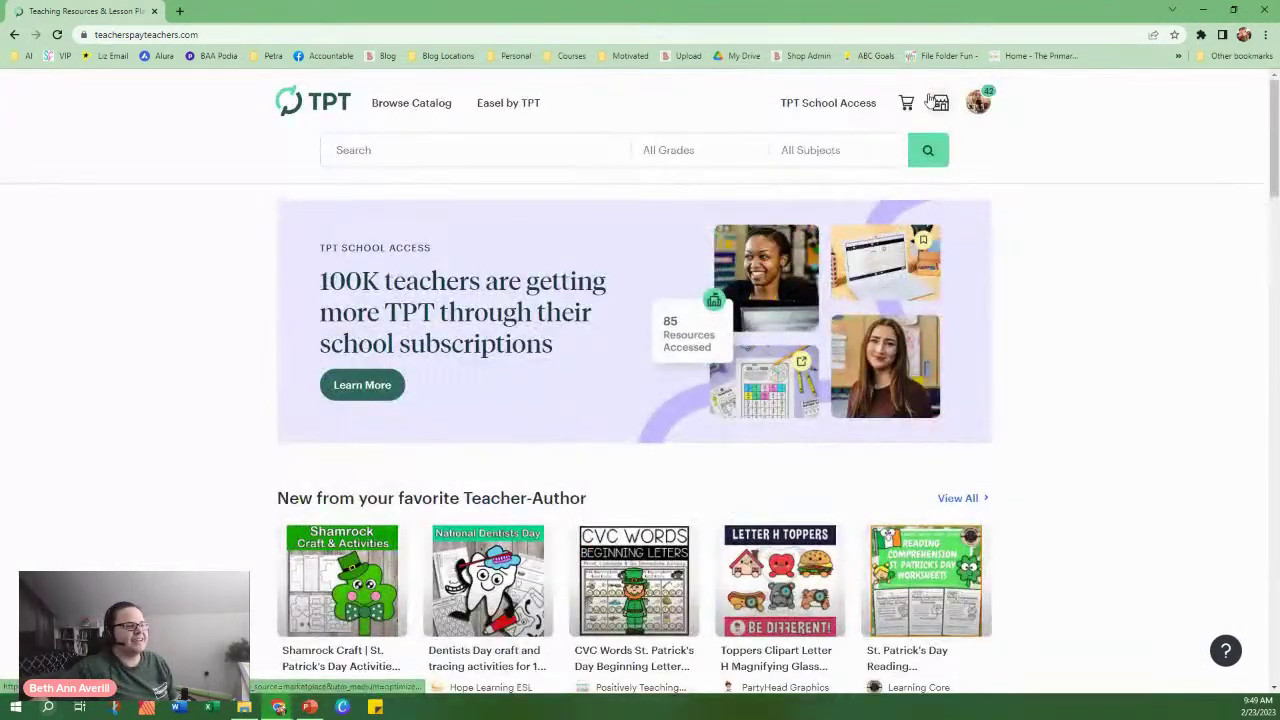
pyautogui.moveTo(940, 103)
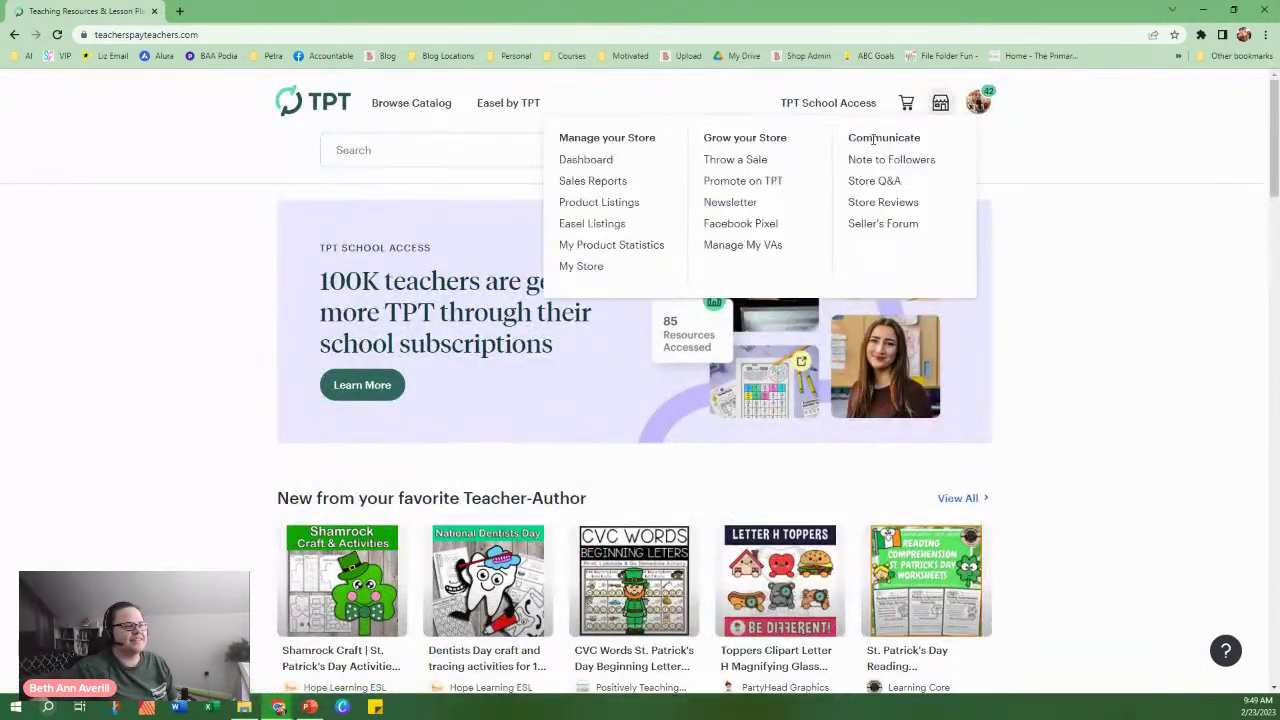
pyautogui.click(624, 206)
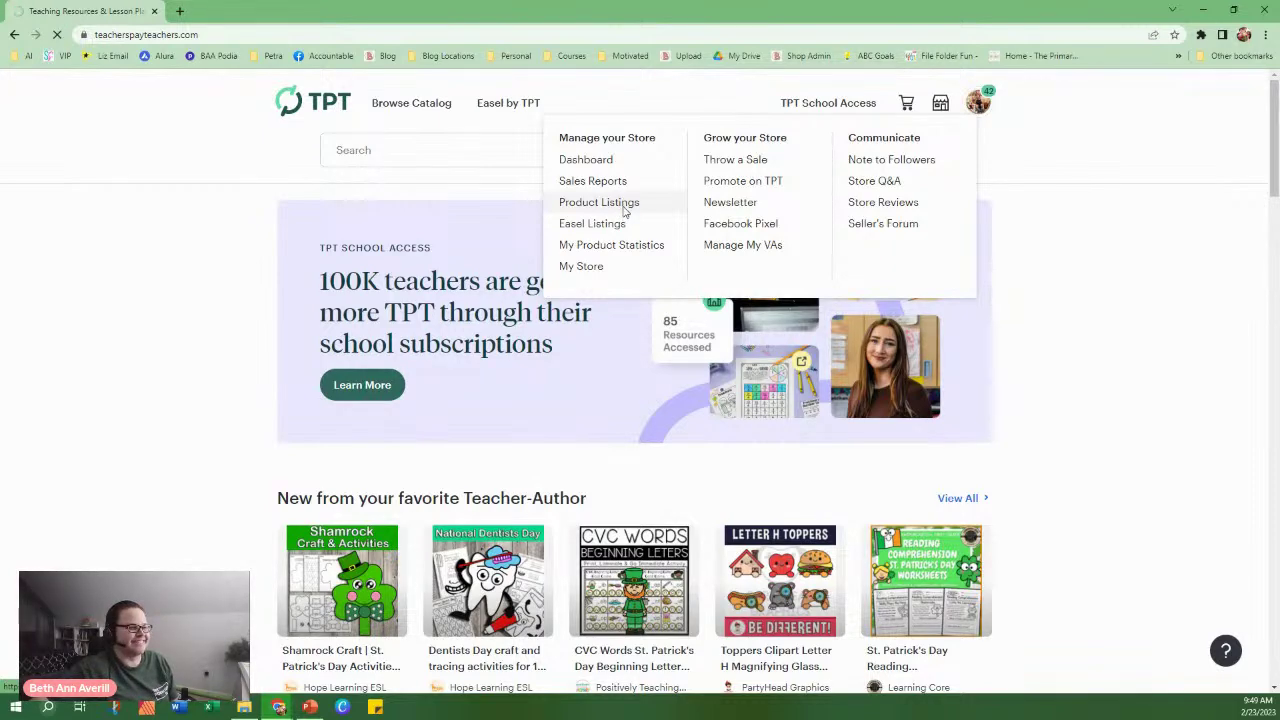
# Find the Garden Counting Clip Cards with Vegetables product by searching the listings for garden, and copy its page address.
pyautogui.click(520, 382)
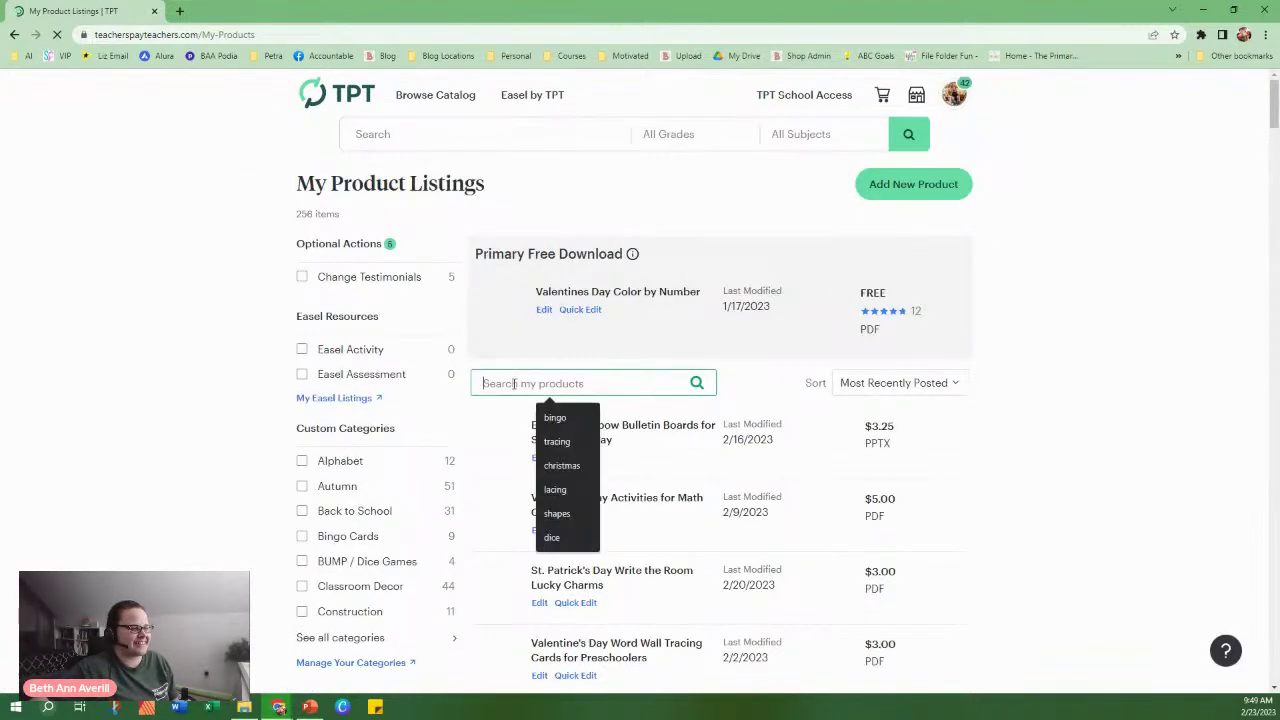
pyautogui.write('garden')
pyautogui.press('Return')
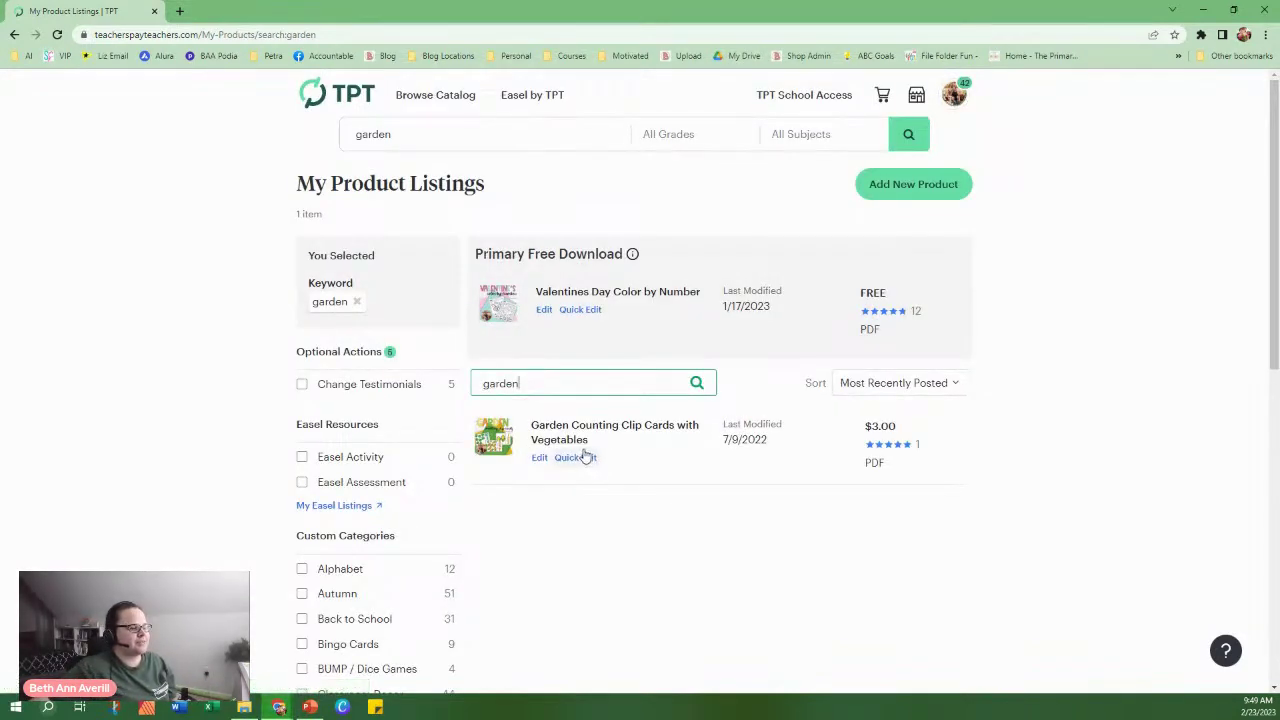
pyautogui.click(563, 437)
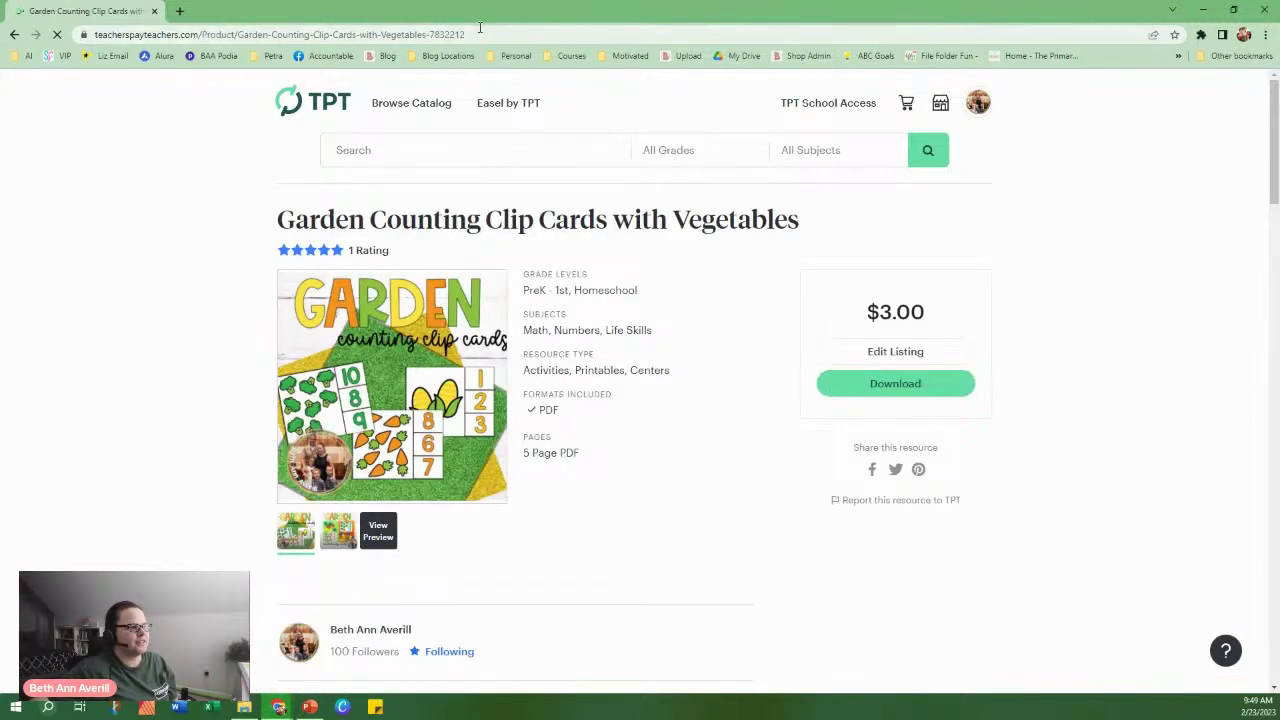
pyautogui.click(530, 37)
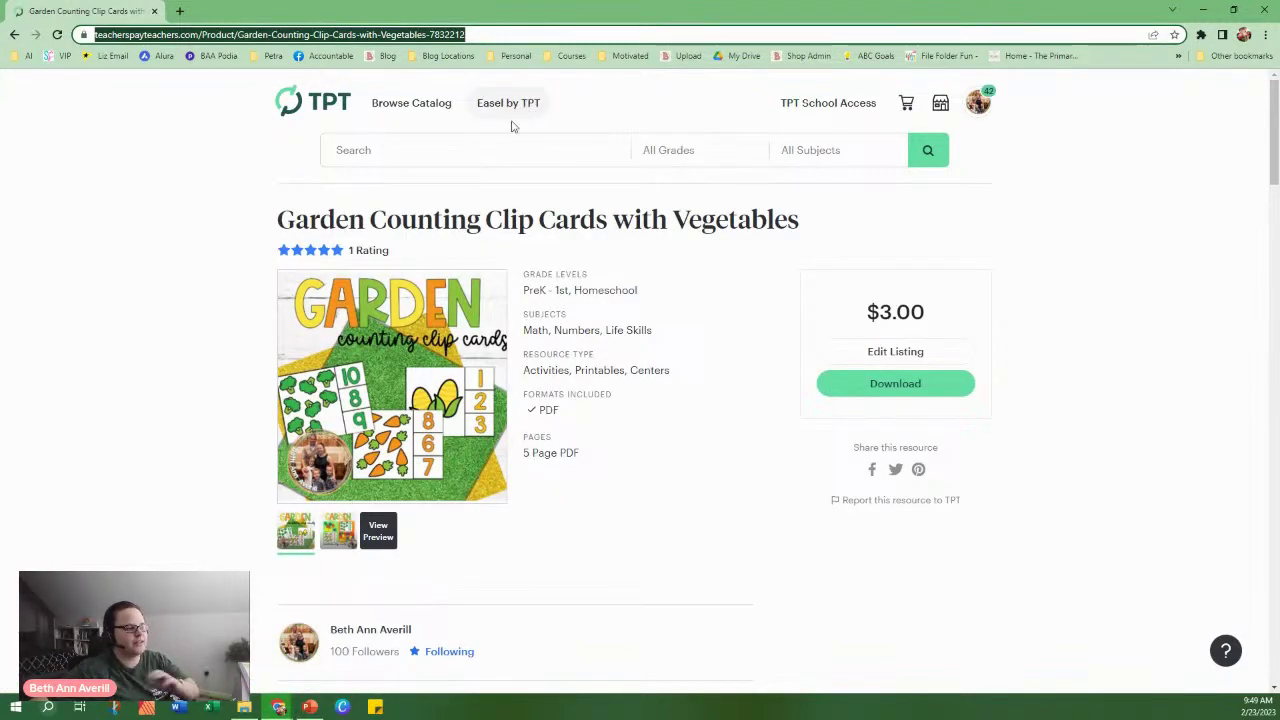
# Switch to PowerPoint, replace the garden image's hyperlink on the More Resources slide with the copied address, and close the Reuse Slides pane.
pyautogui.click(1199, 10)
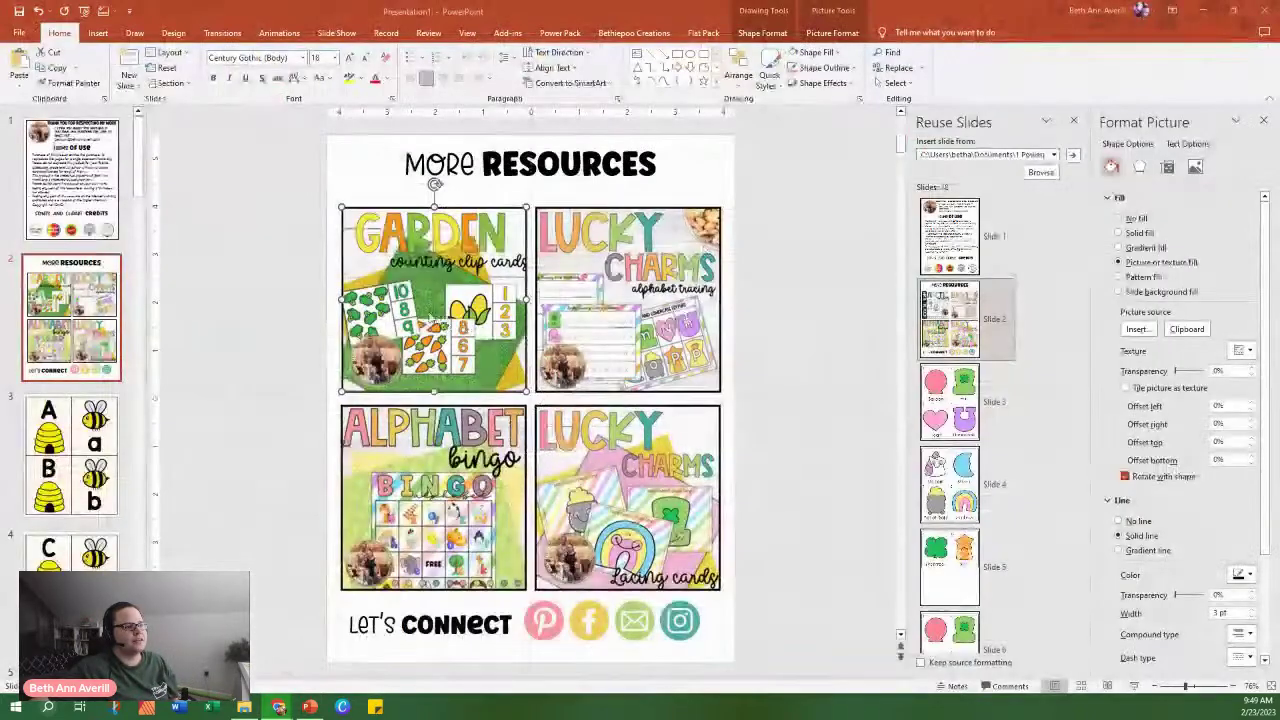
pyautogui.rightClick(449, 277)
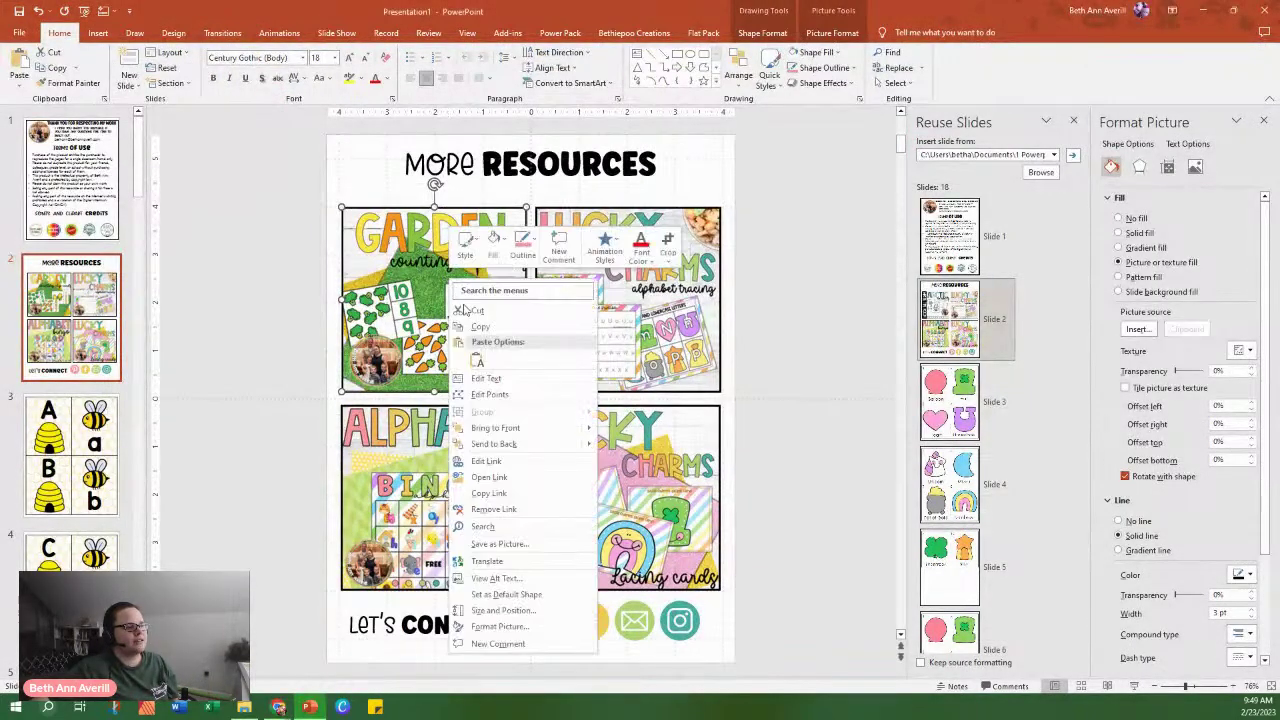
pyautogui.click(515, 466)
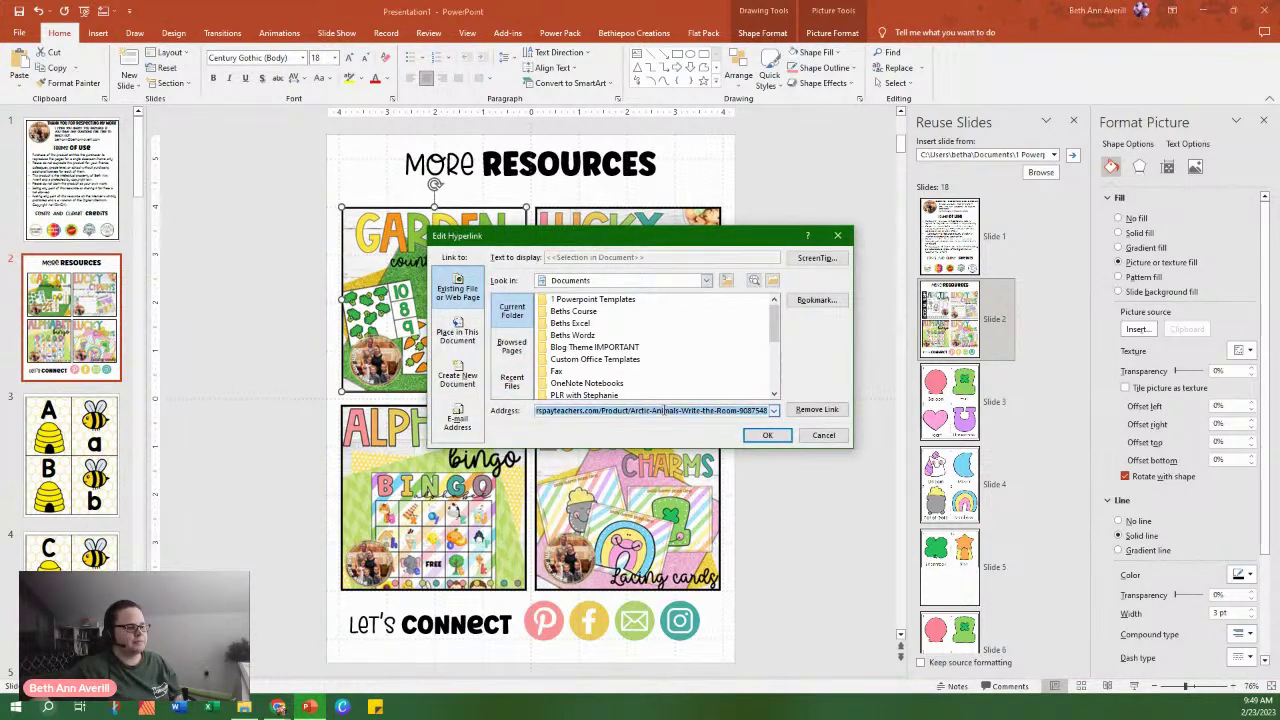
pyautogui.hotkey('ctrl', 'v')
pyautogui.click(762, 435)
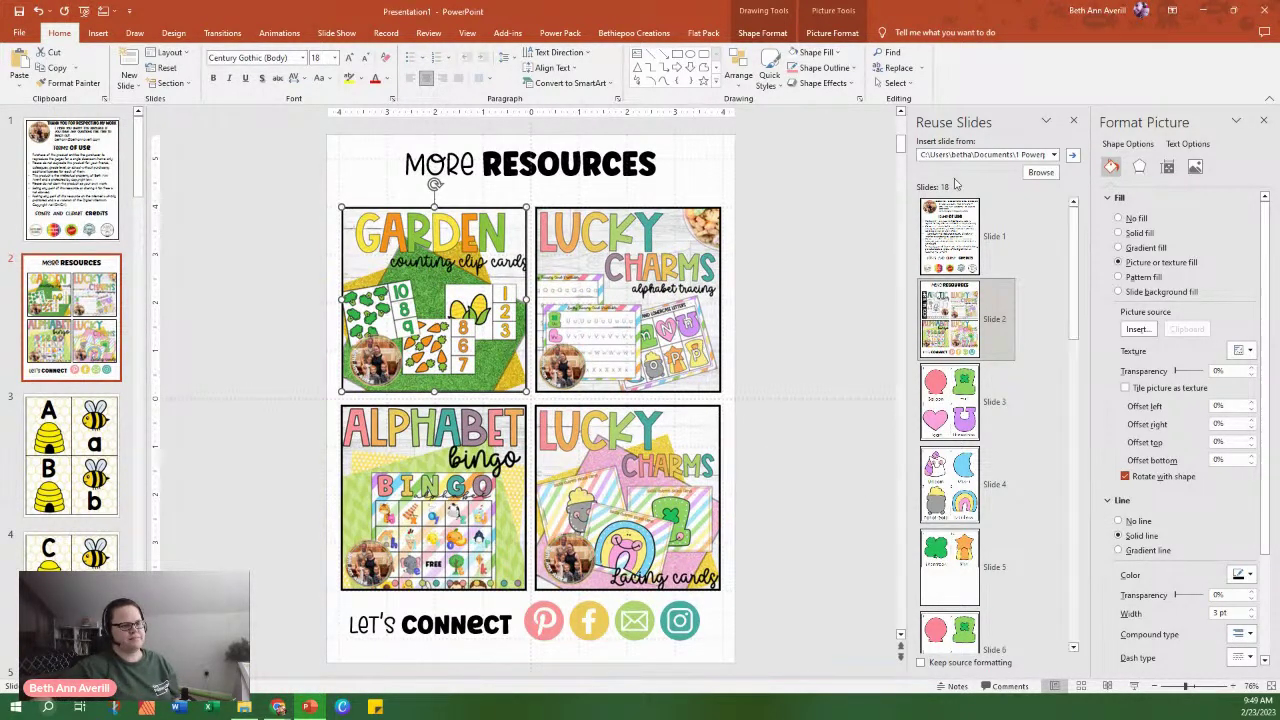
pyautogui.click(1074, 121)
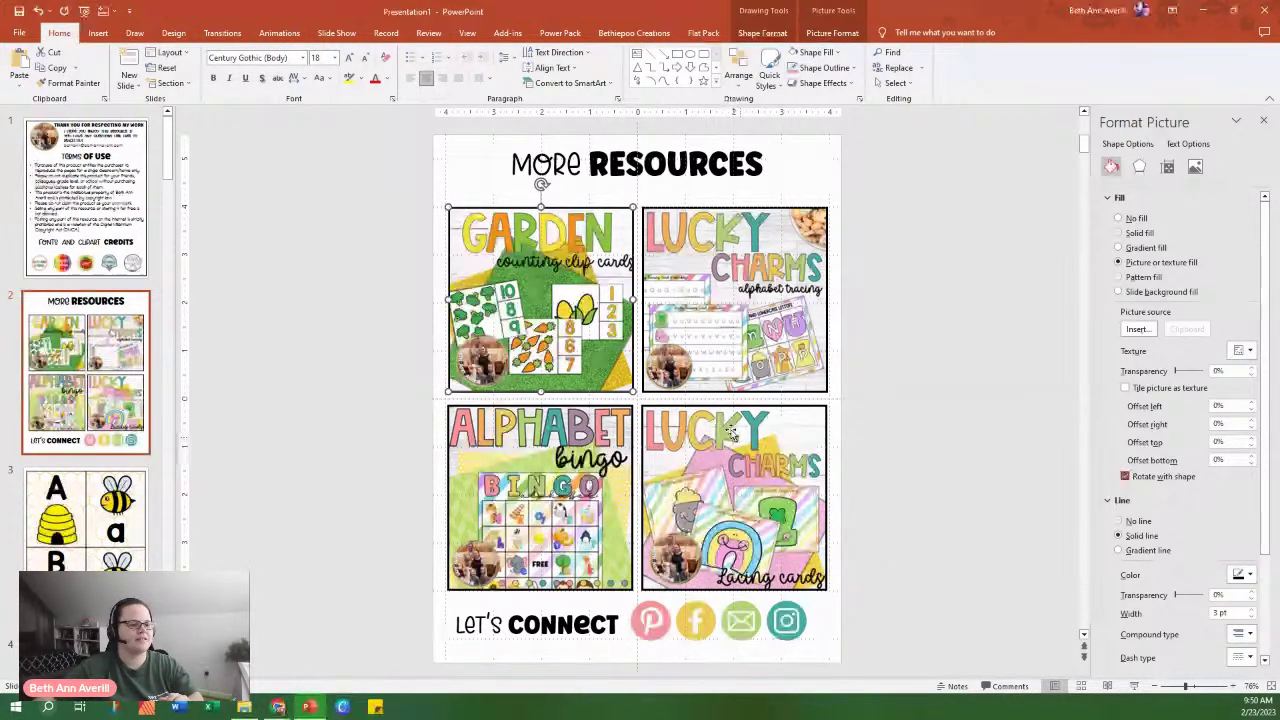
# Show the whole presentation in Slide Sorter view and review the color and black-and-white card slides.
pyautogui.scroll(-5, 112, 408)
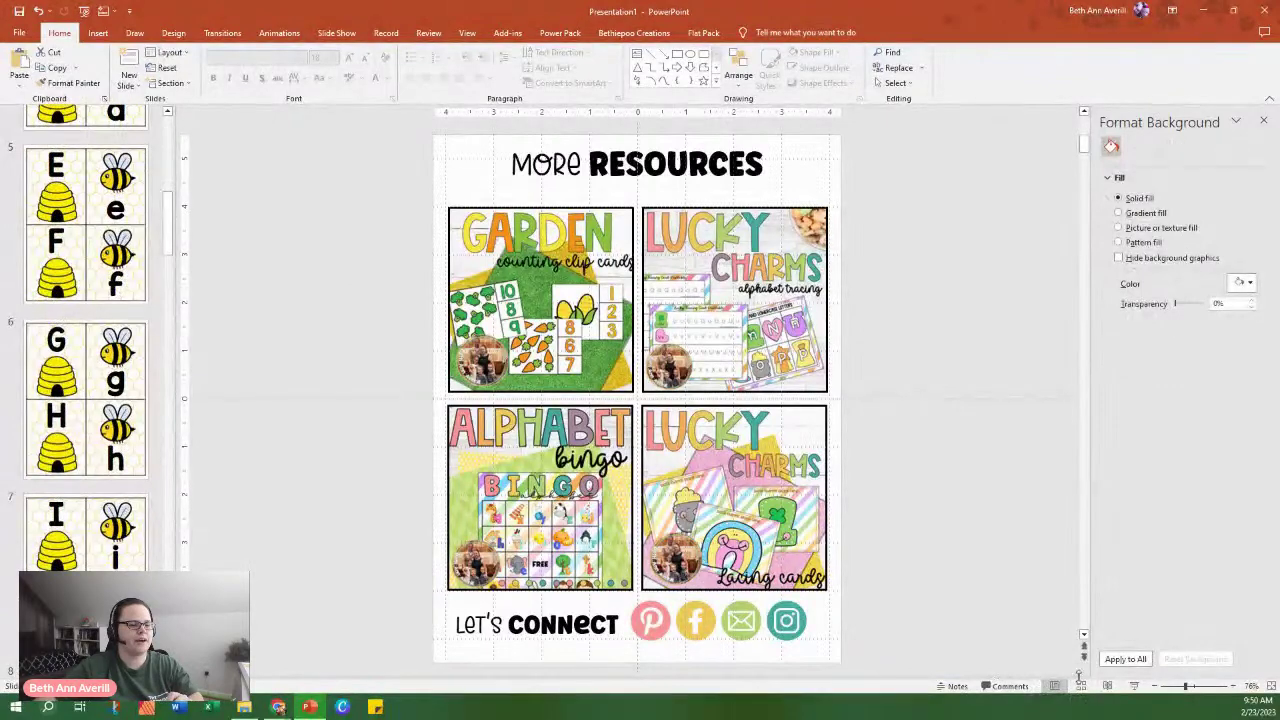
pyautogui.click(1081, 686)
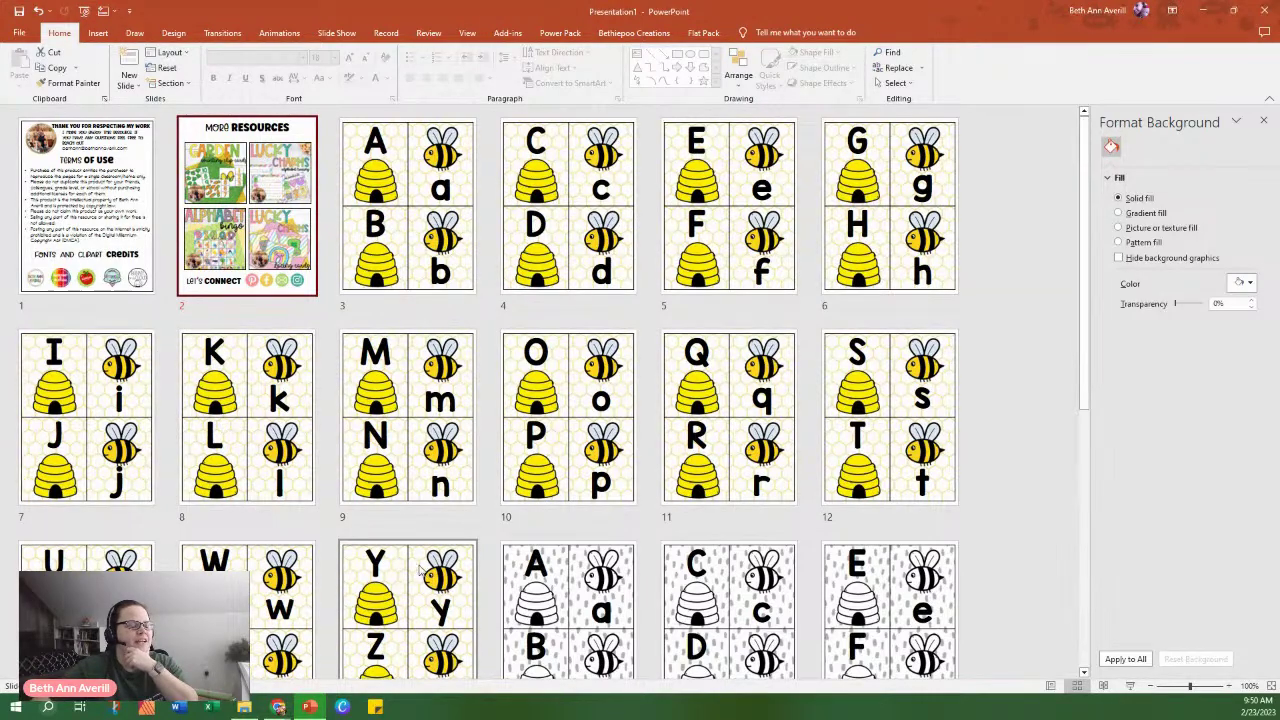
pyautogui.scroll(-3, 488, 534)
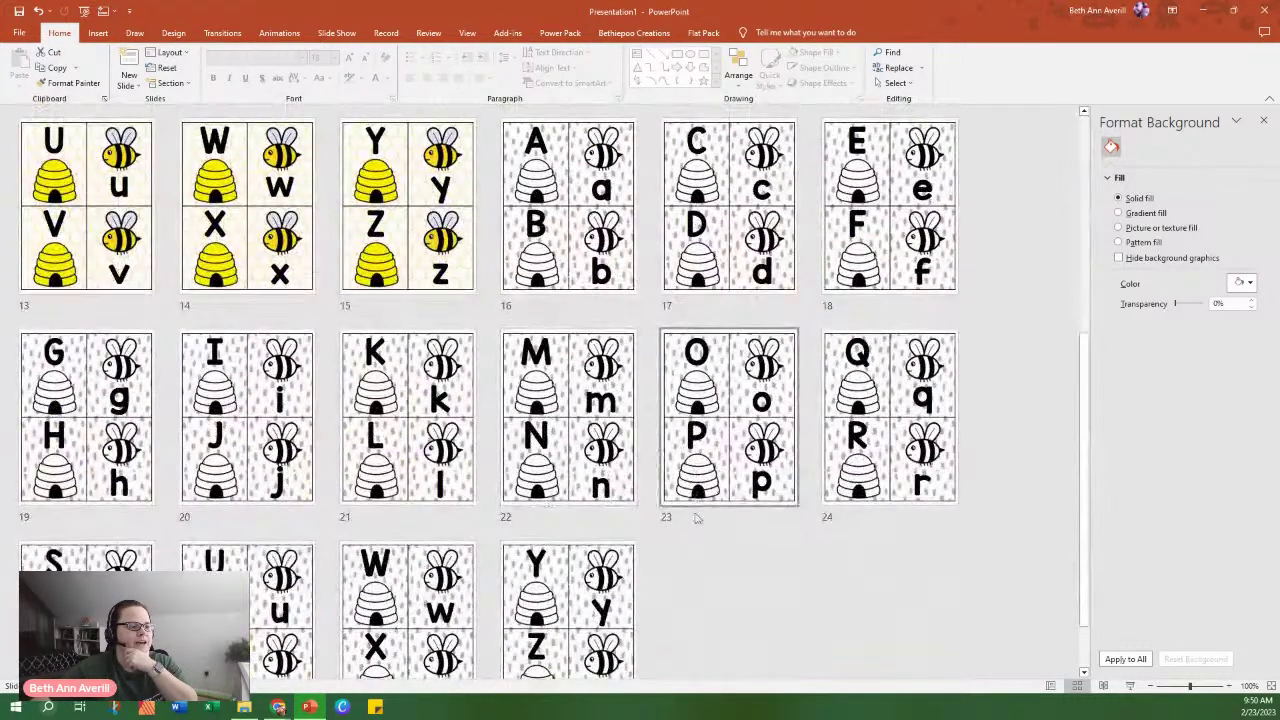
pyautogui.scroll(-1, 675, 598)
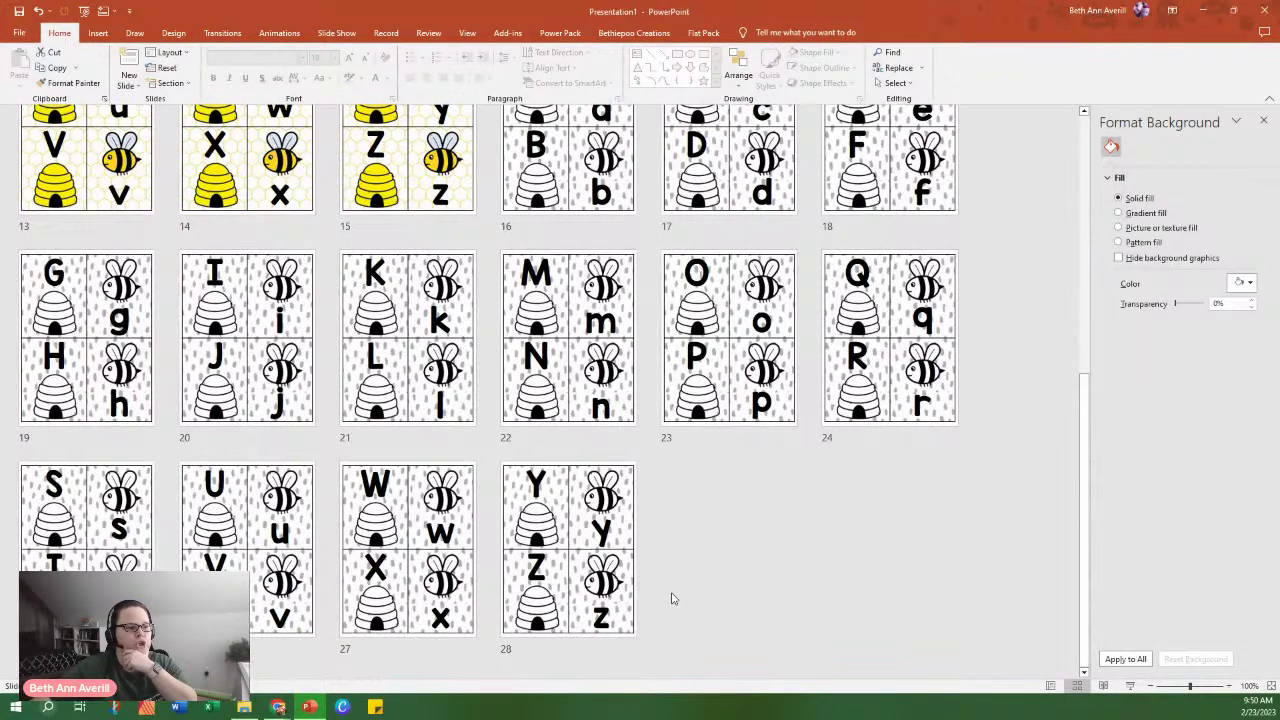
pyautogui.scroll(5, 672, 598)
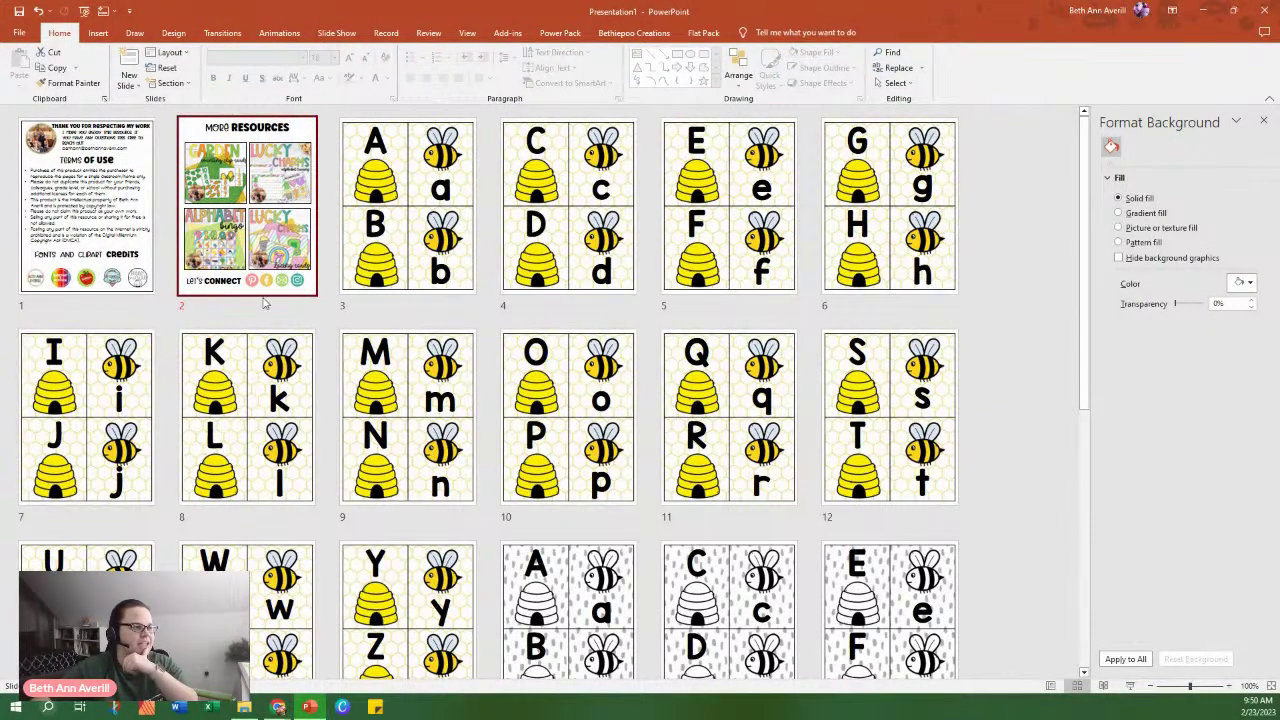
# Open the color A and B card slide in Normal view, and return to the More Resources slide.
pyautogui.doubleClick(410, 228)
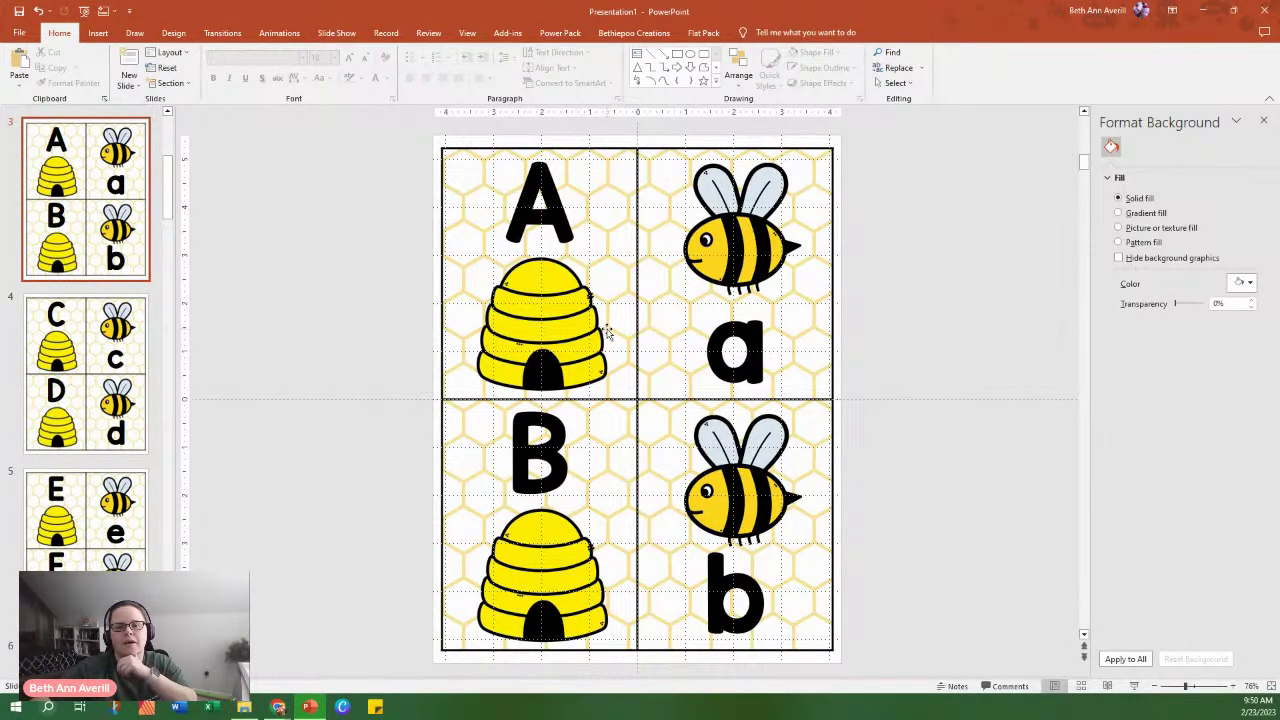
pyautogui.scroll(3, 68, 355)
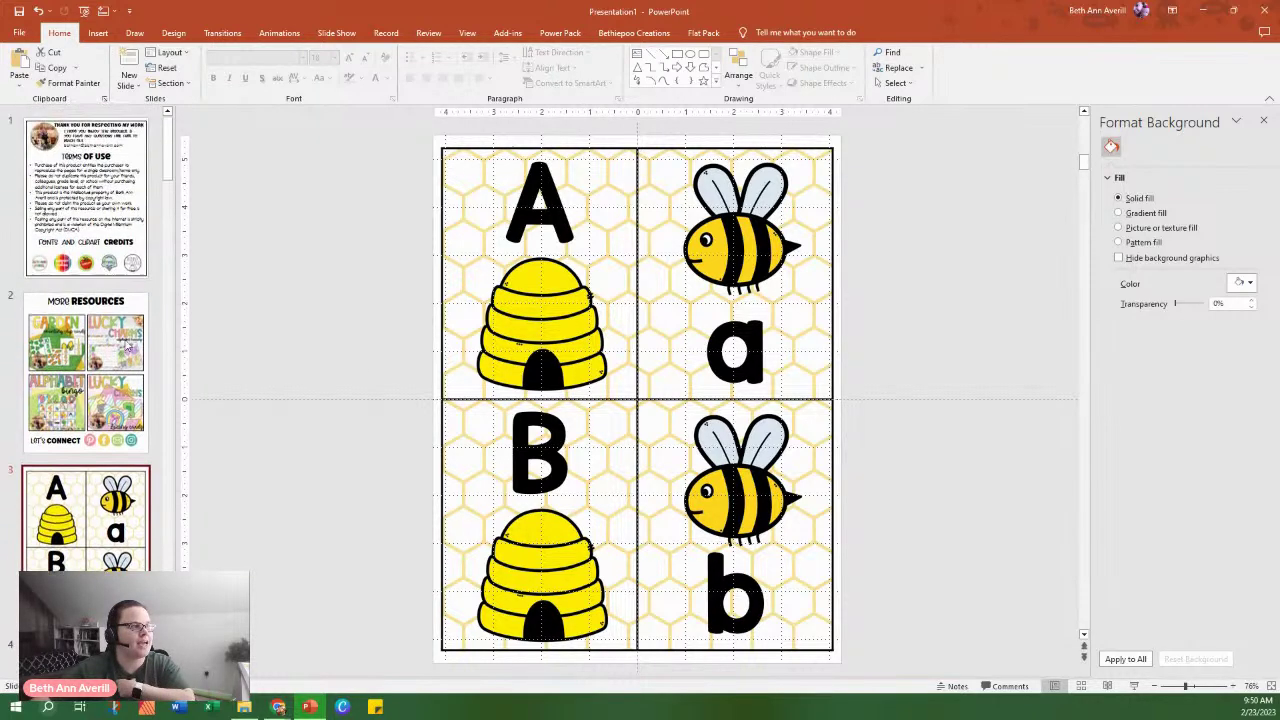
pyautogui.click(68, 355)
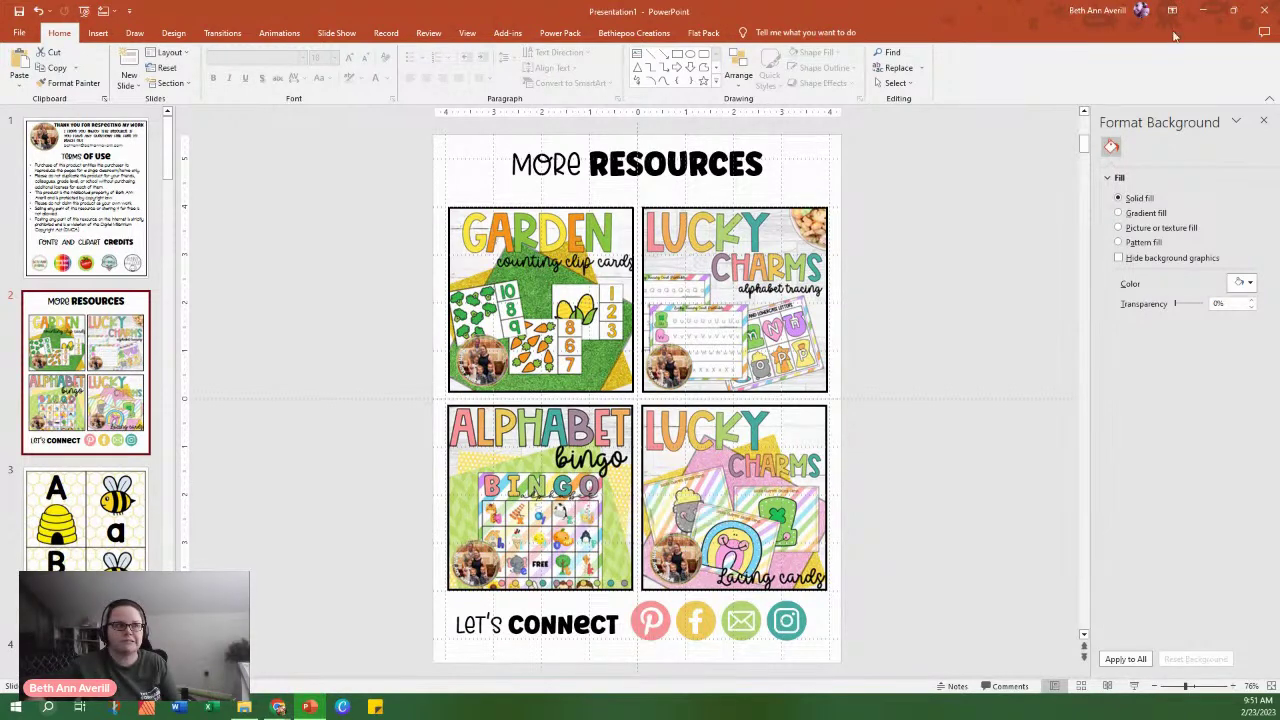
# Switch to Chrome and go to the printable shop's home page.
pyautogui.click(278, 707)
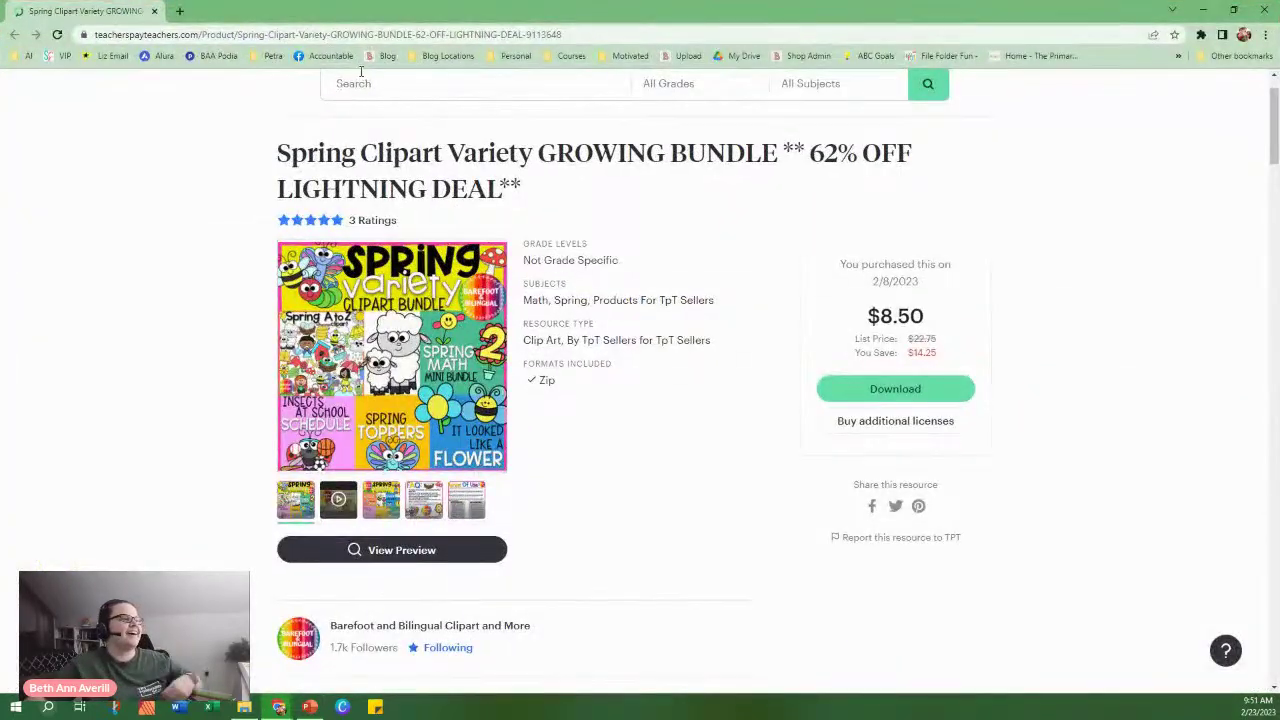
pyautogui.click(470, 34)
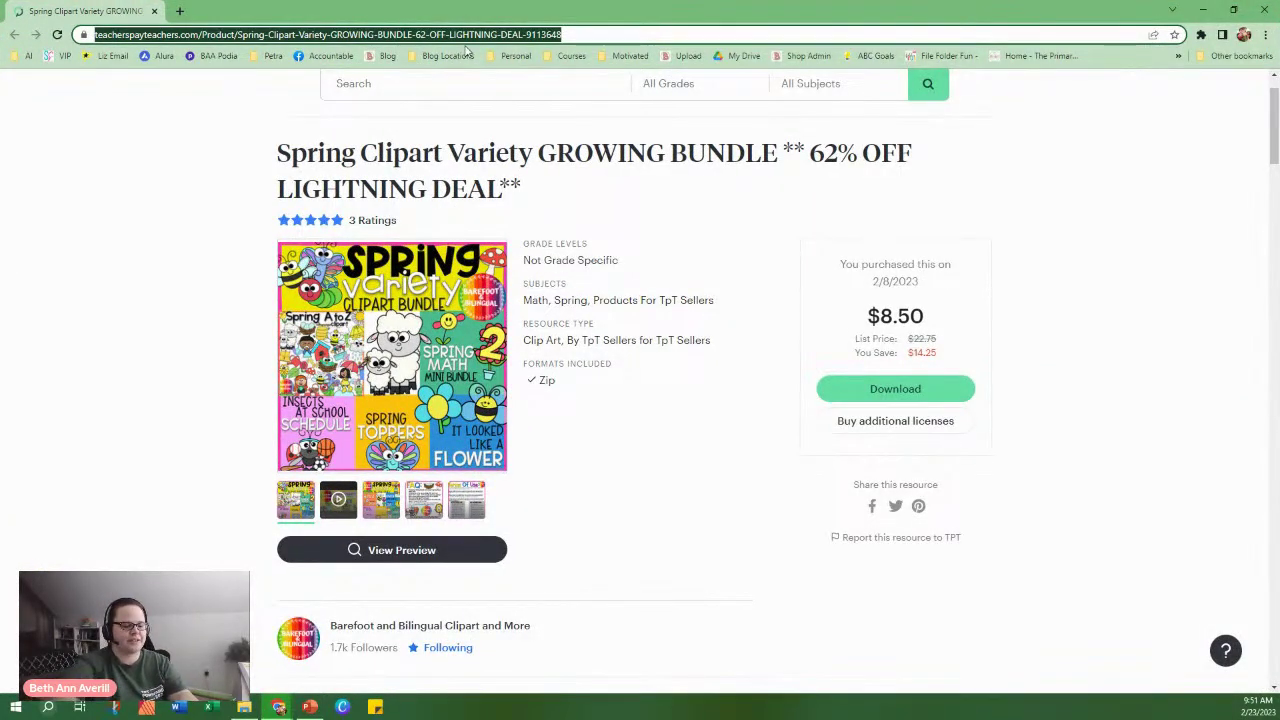
pyautogui.write('shop.bethan')
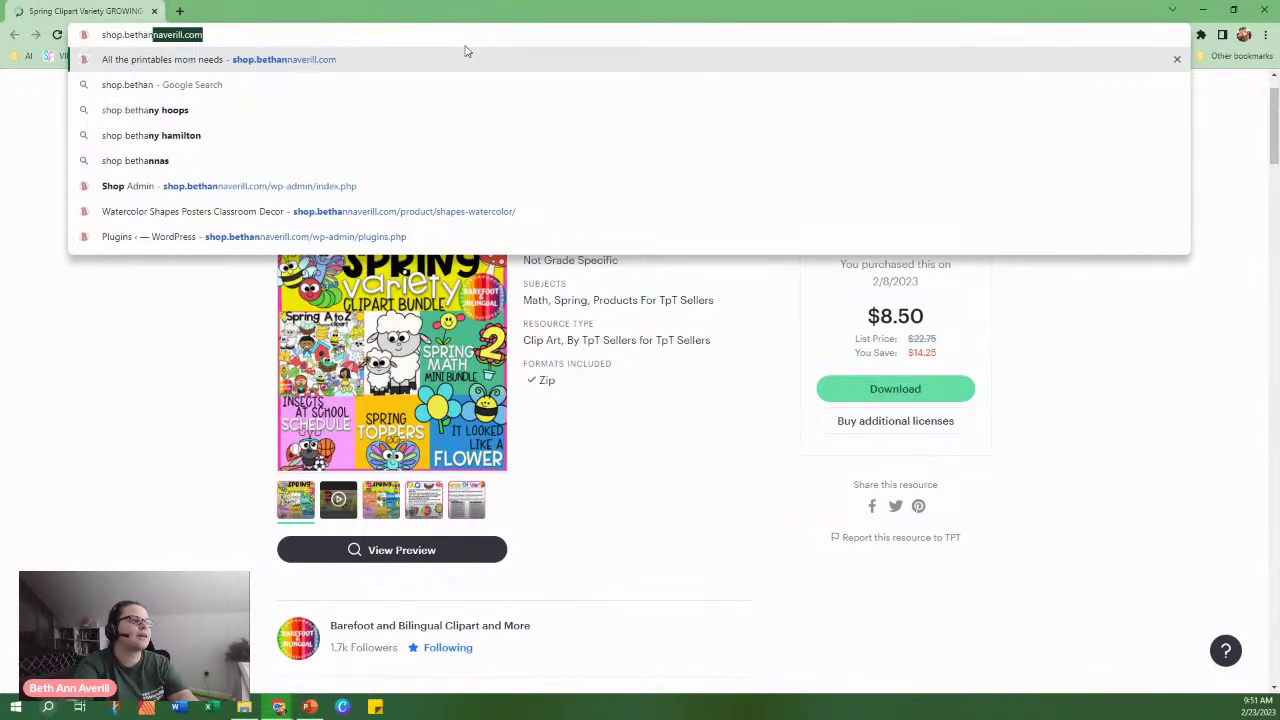
pyautogui.write('naverill.com')
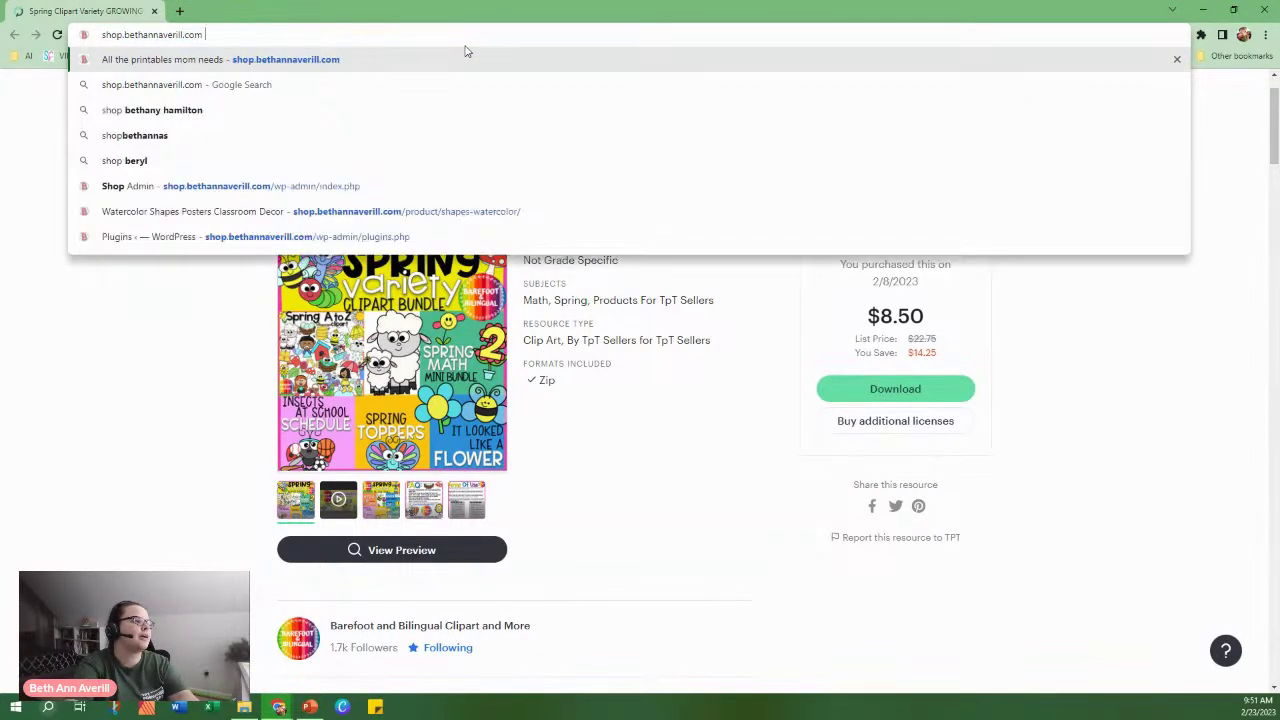
pyautogui.press('Return')
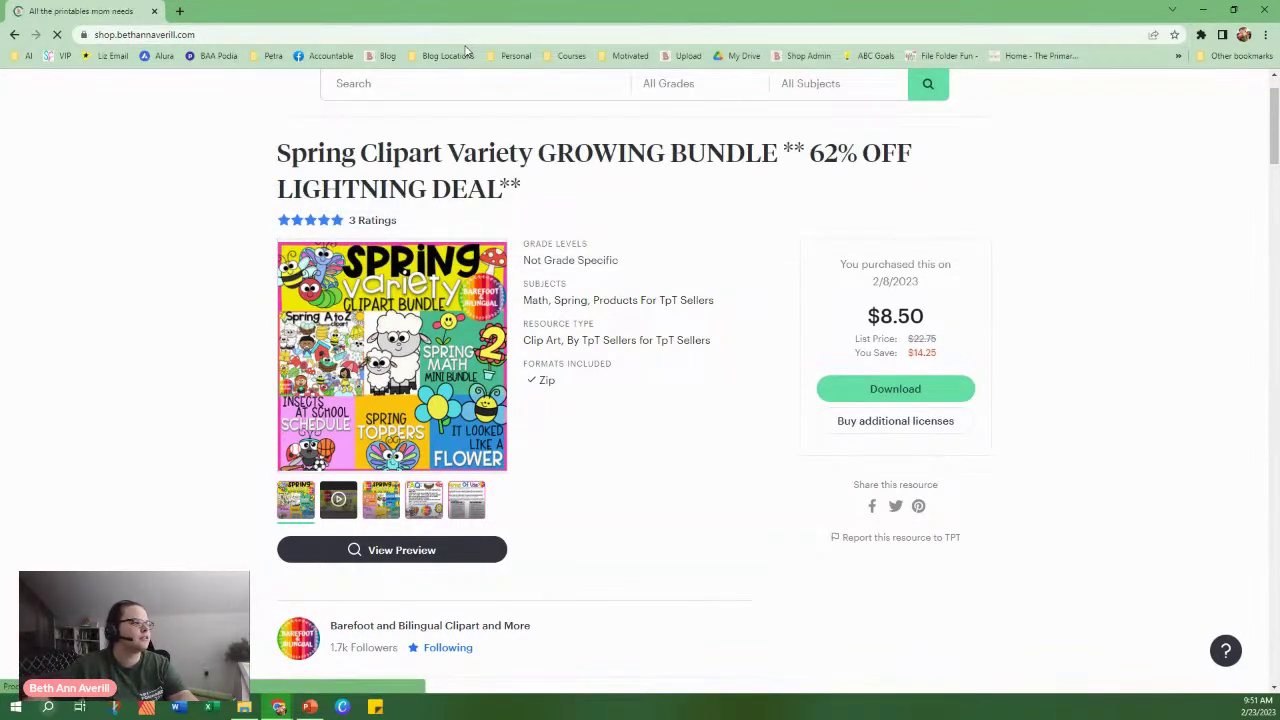
# Search the shop's products for lucky charms.
pyautogui.scroll(-1, 514, 594)
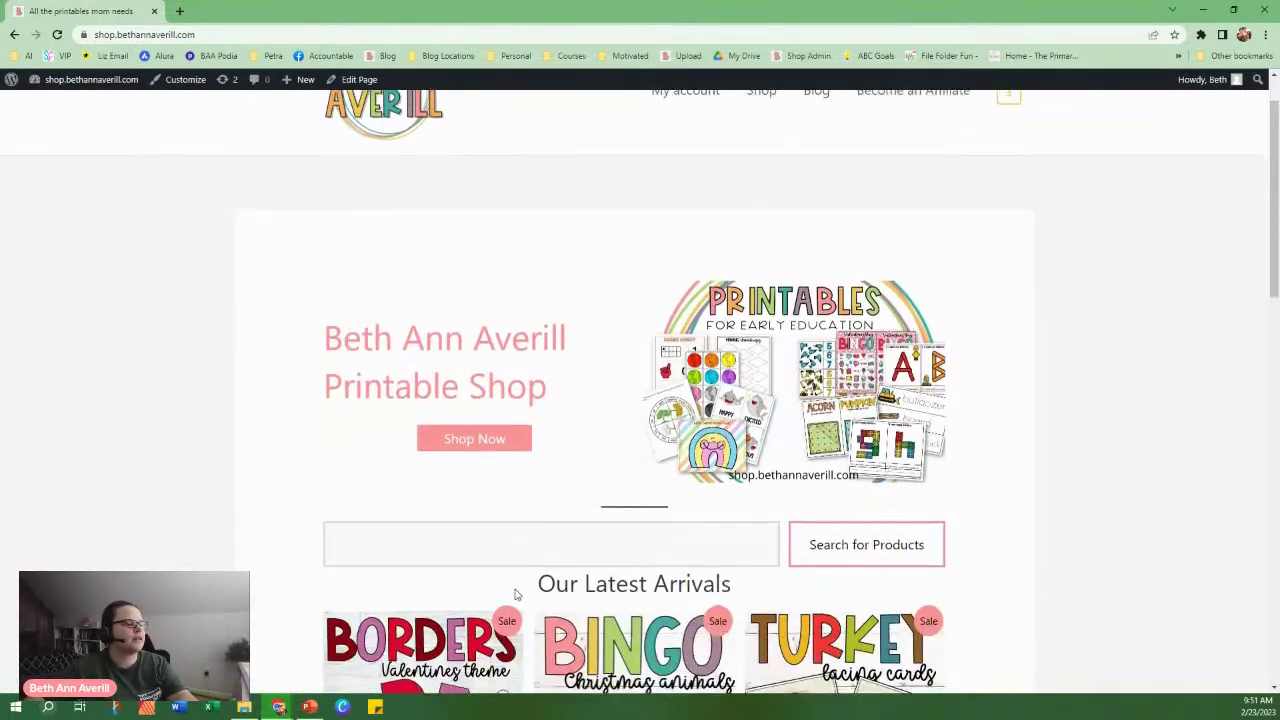
pyautogui.click(492, 552)
pyautogui.write('lucky c')
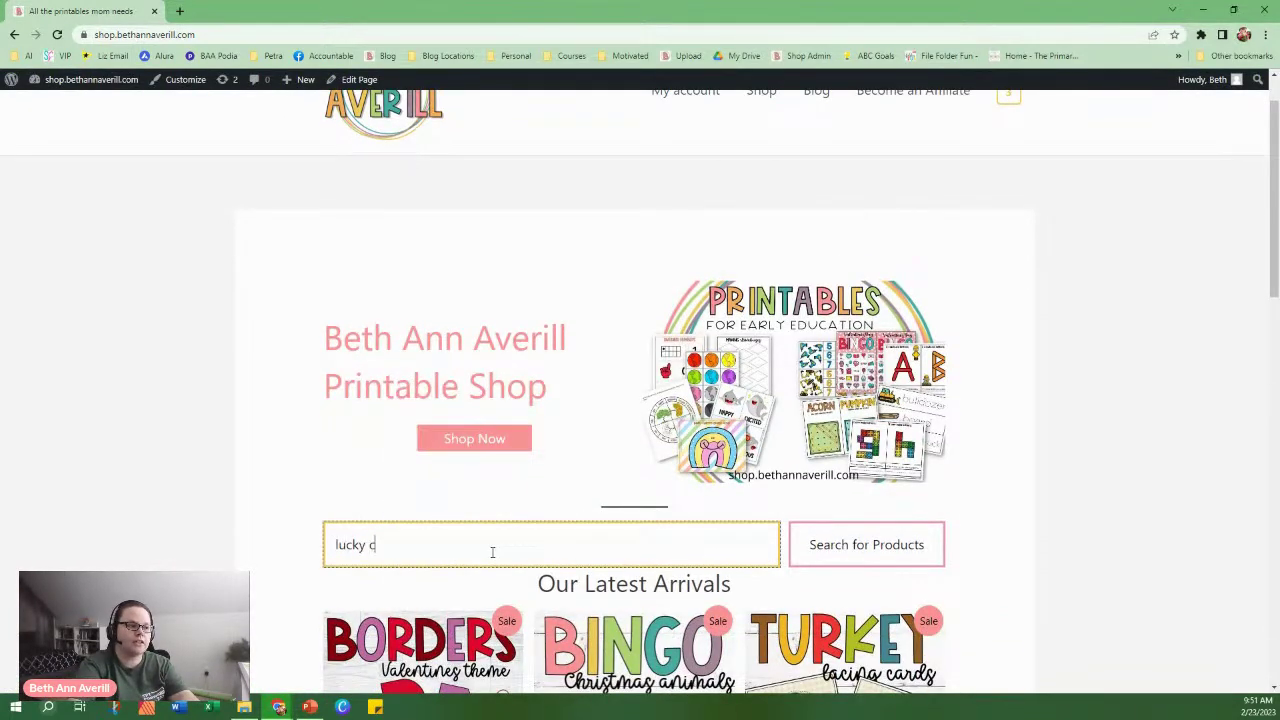
pyautogui.write('harms')
pyautogui.press('Return')
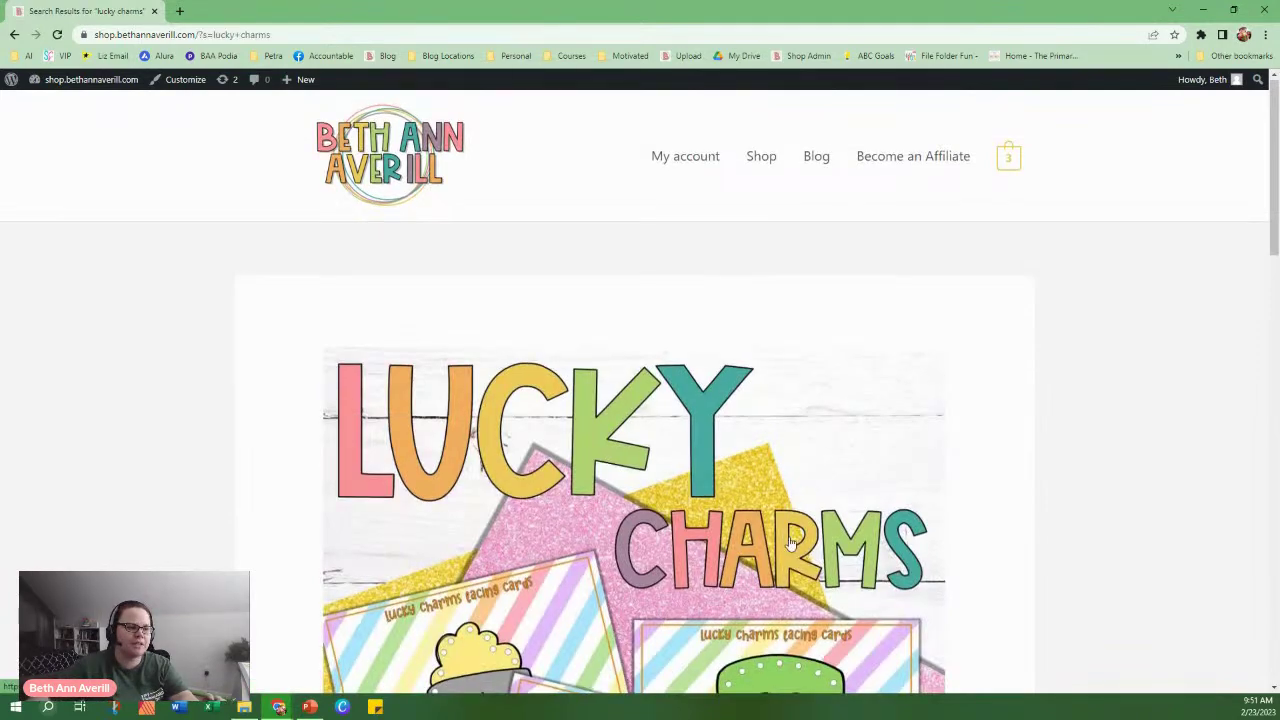
# Review the lucky charms search results through the alphabet tracing cards listing, and move the browser window off this screen.
pyautogui.scroll(-5, 954, 471)
pyautogui.scroll(-10, 951, 466)
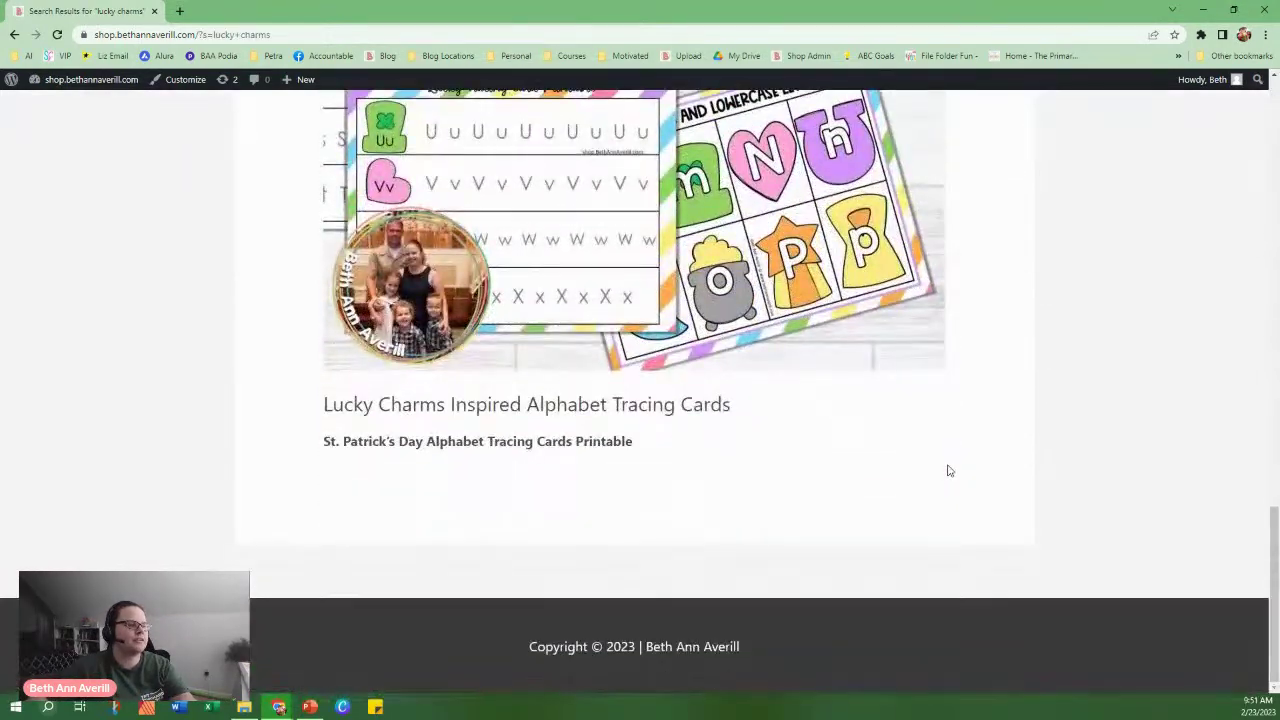
pyautogui.scroll(1, 835, 395)
pyautogui.moveTo(404, 6); pyautogui.dragTo(1248, 378)
pyautogui.click(1248, 378)
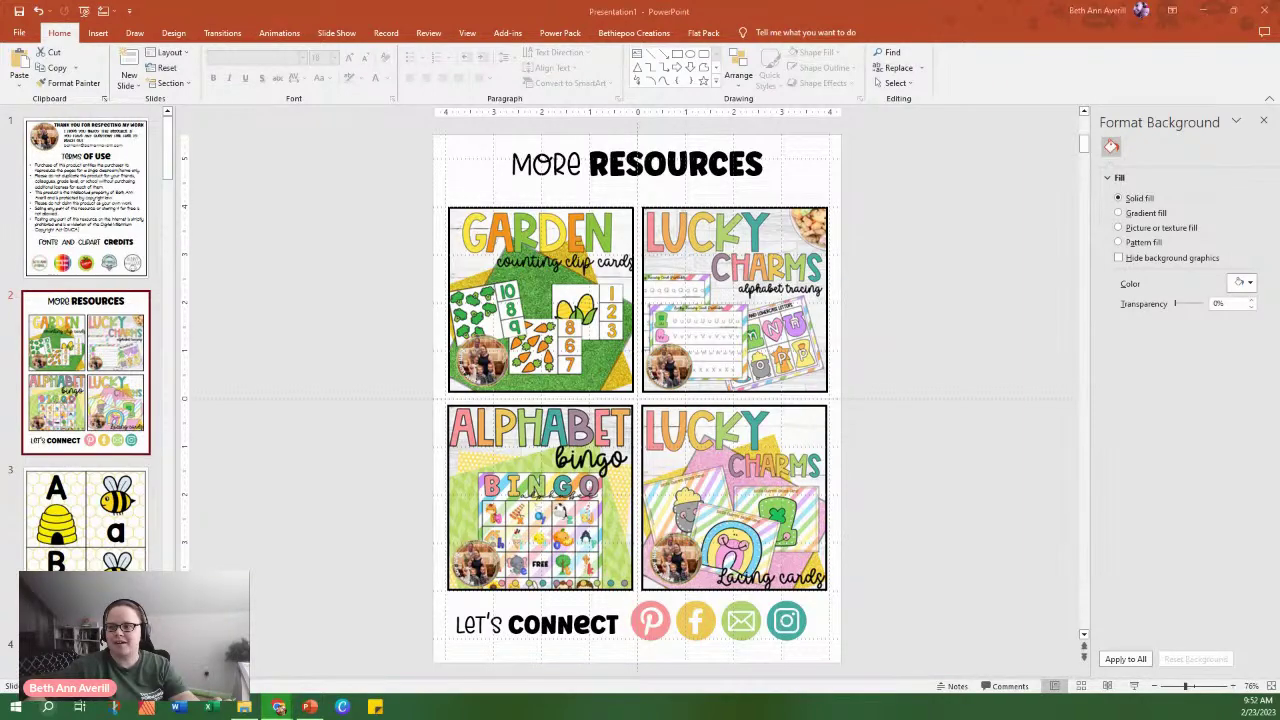
# Bring the browser back with the TPT seller dashboard, and look through its Traffic and Marketing pages for the link-building tool.
pyautogui.moveTo(1279, 315); pyautogui.dragTo(490, 2)
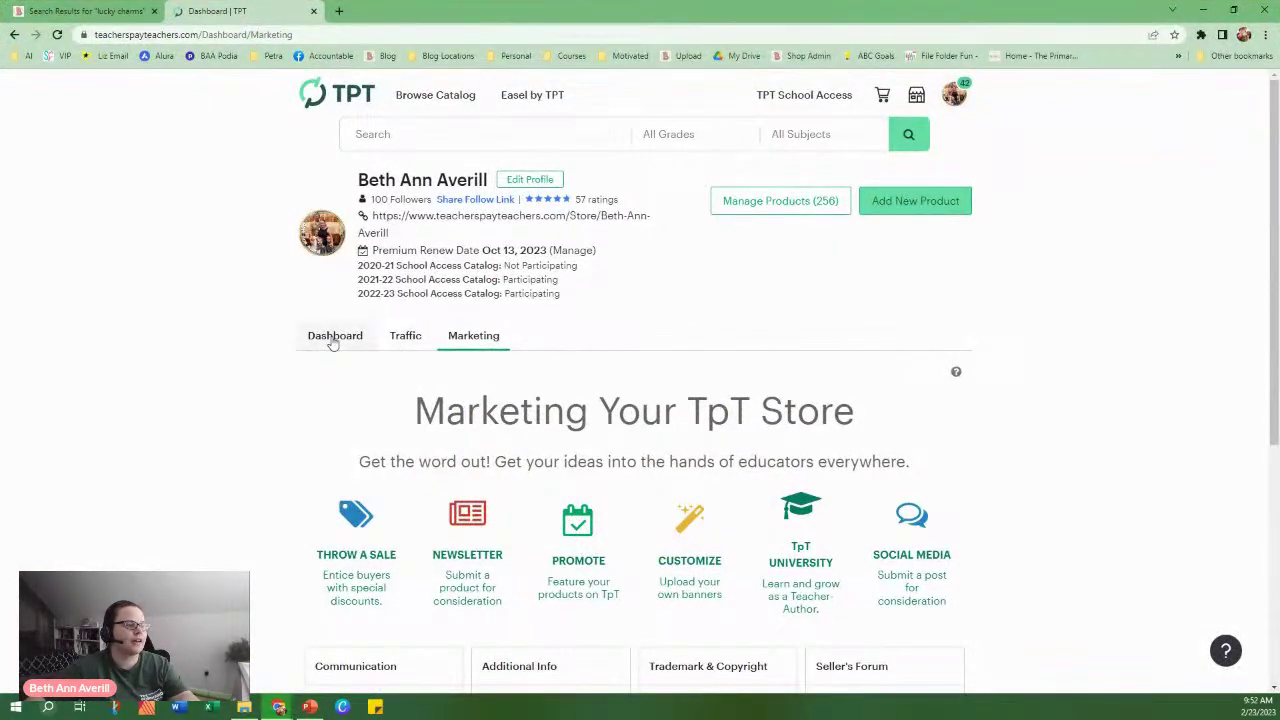
pyautogui.click(916, 94)
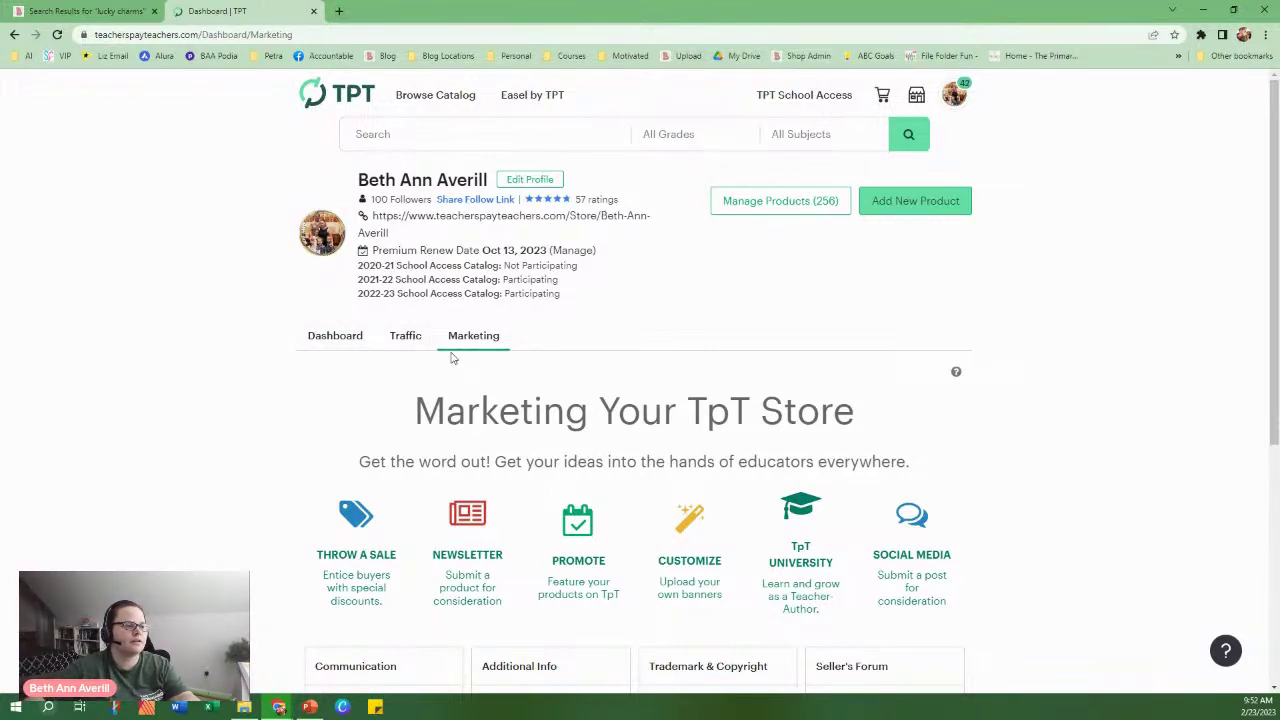
pyautogui.scroll(-2, 720, 373)
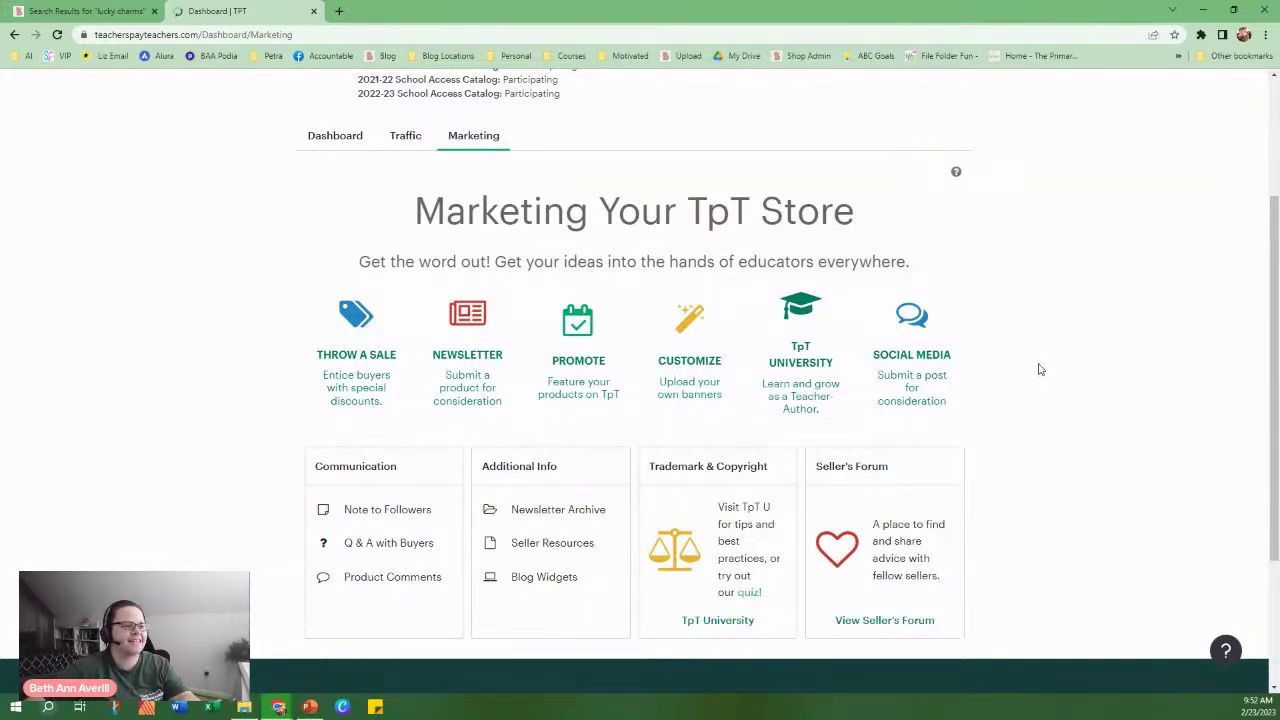
pyautogui.click(413, 147)
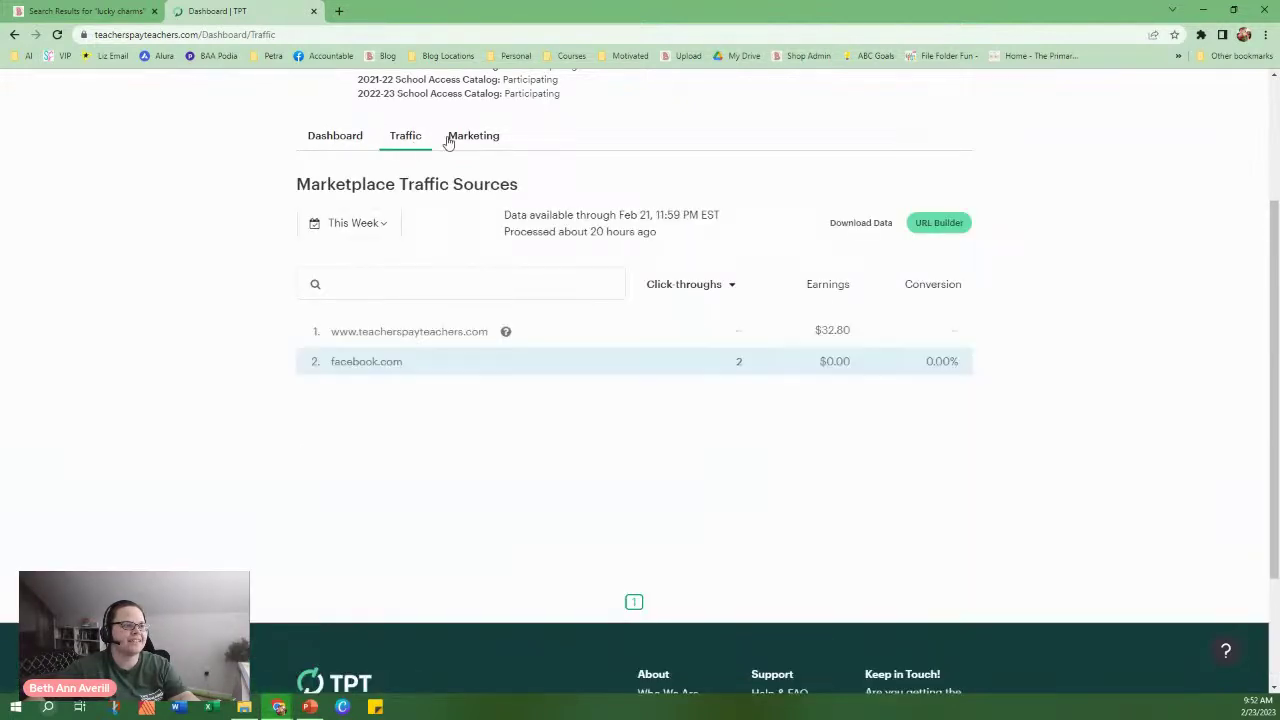
pyautogui.click(478, 135)
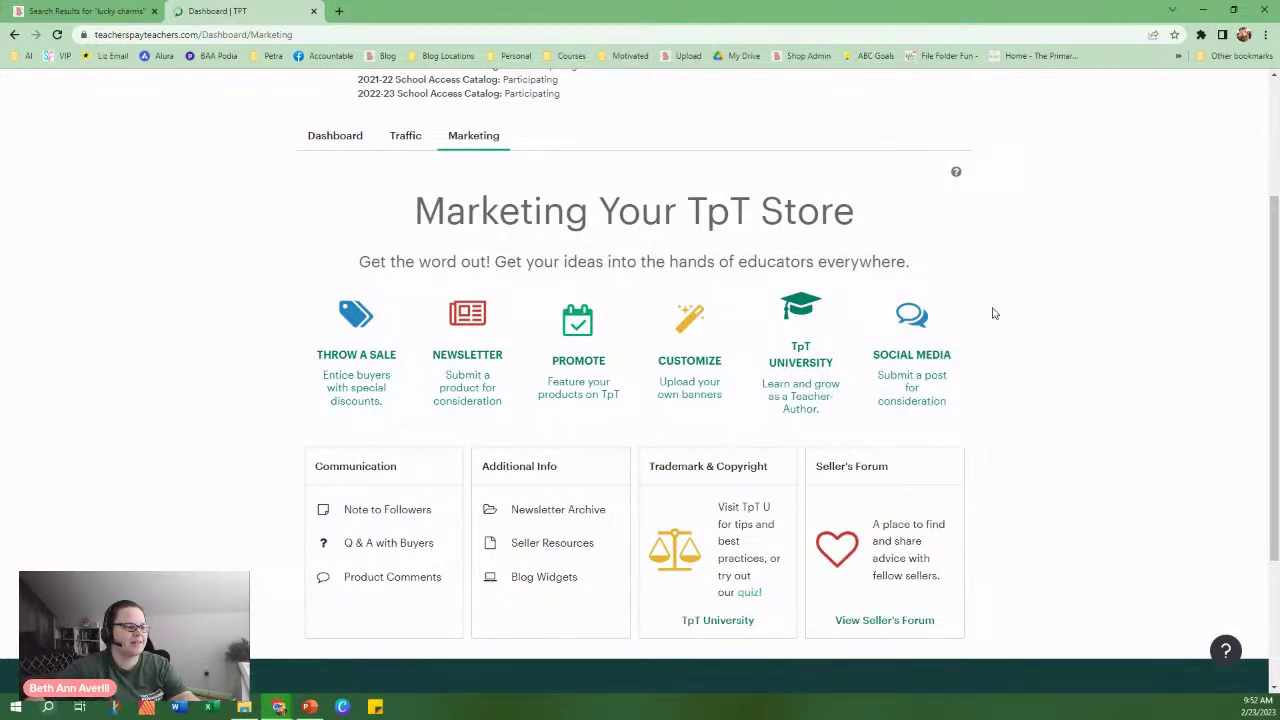
pyautogui.scroll(2, 994, 313)
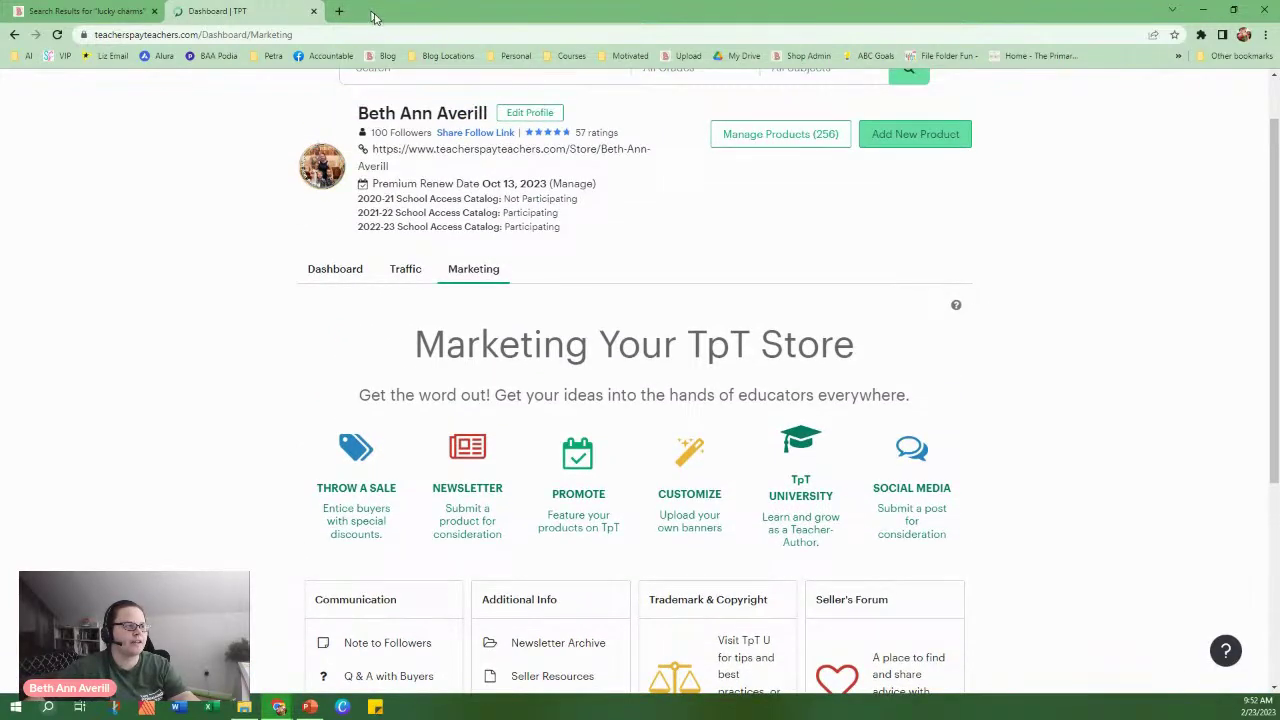
pyautogui.moveTo(375, 18); pyautogui.dragTo(1279, 120)
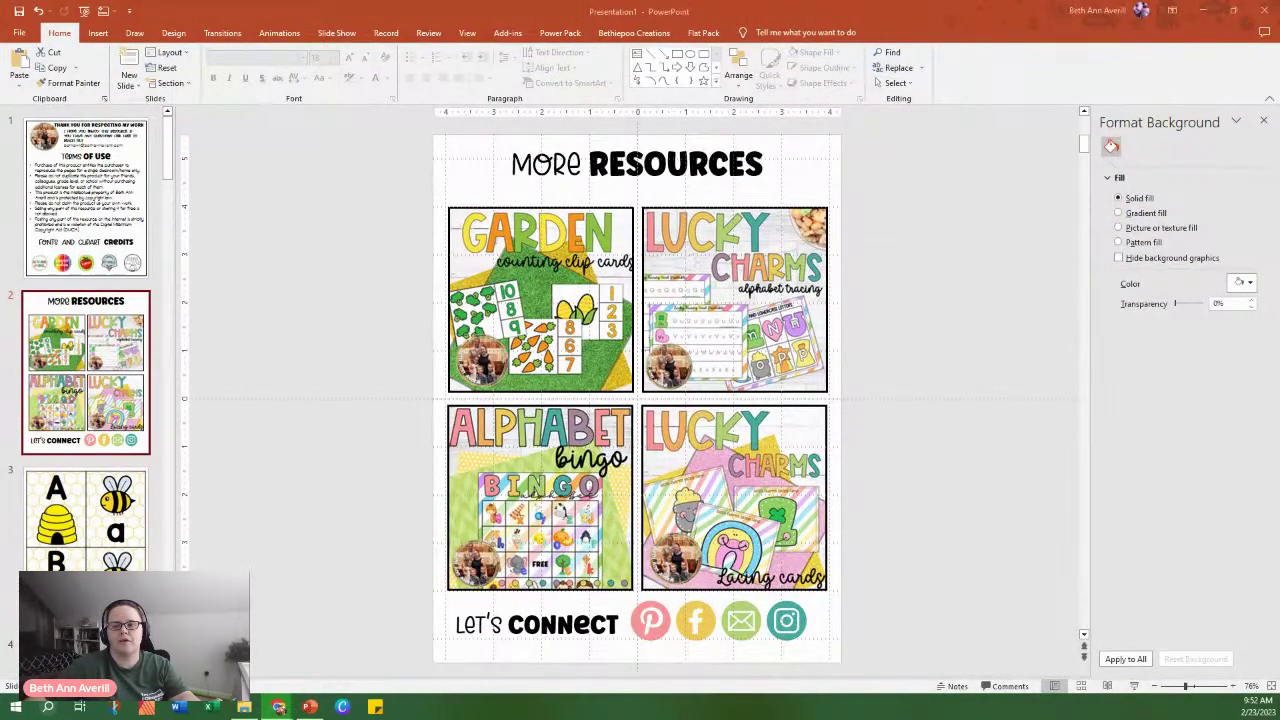
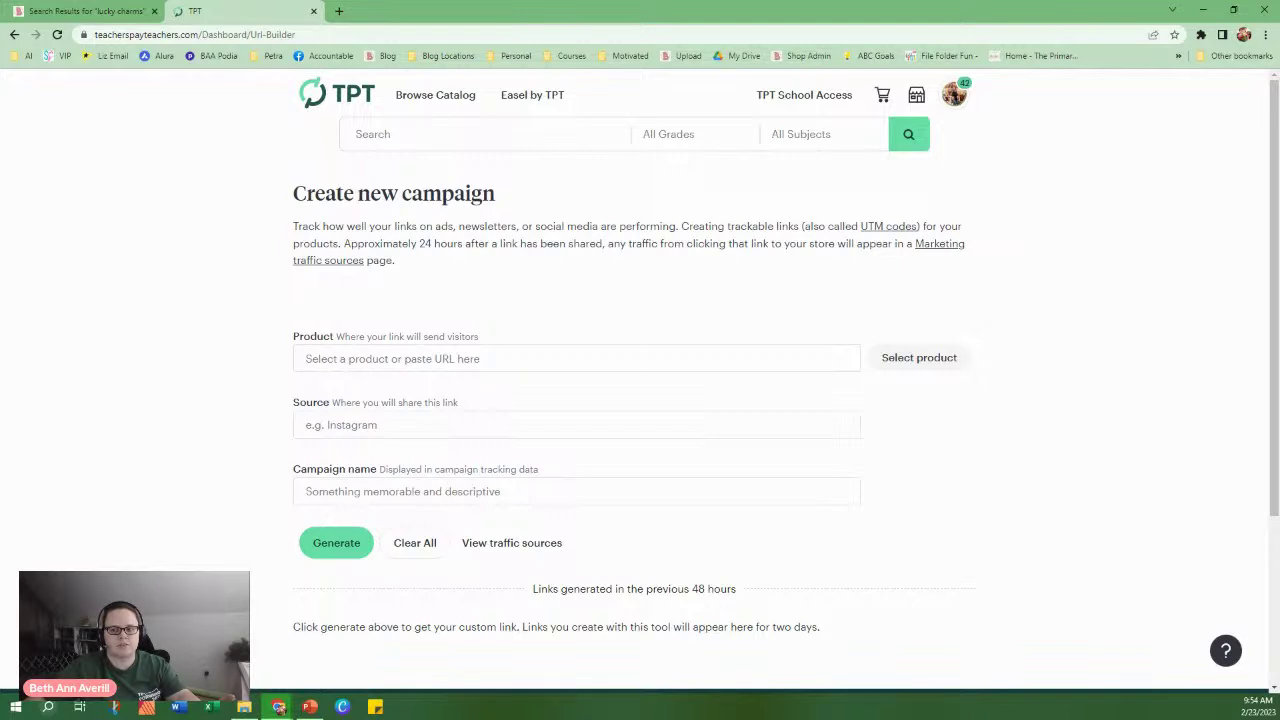
pyautogui.click(330, 360)
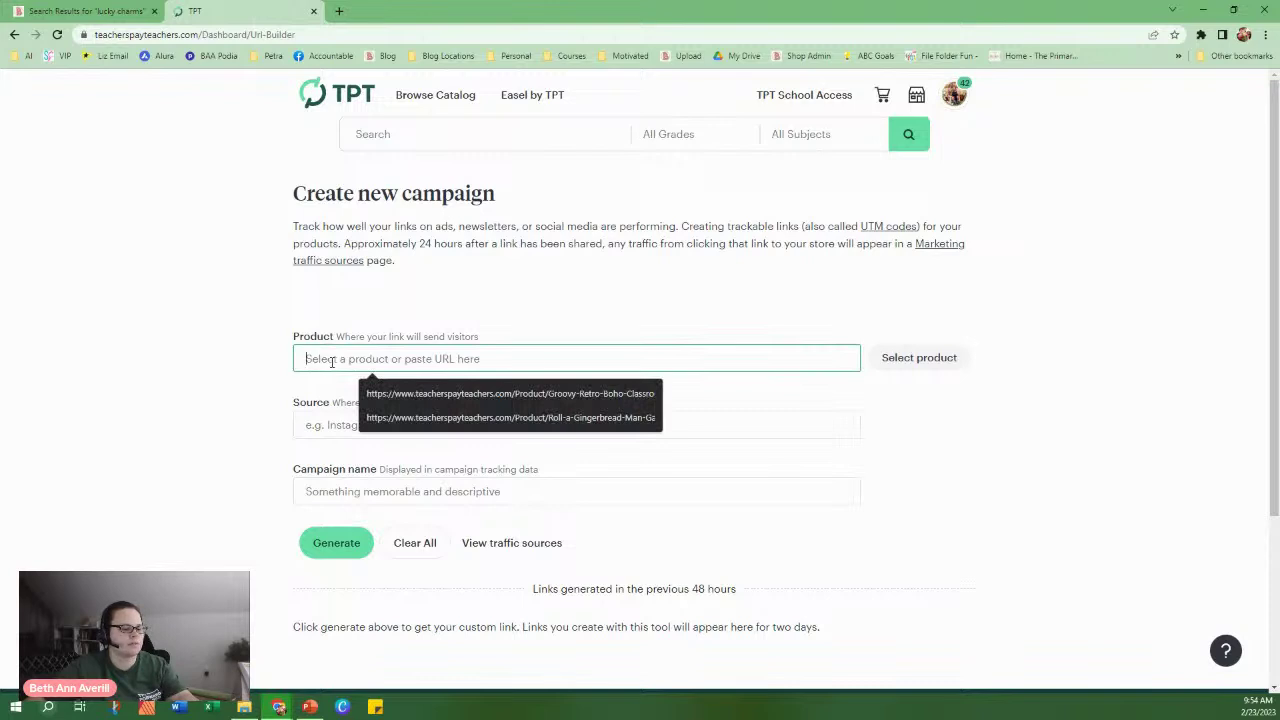
pyautogui.write('https://www.teacherspayteachers.com/Product/Garden-Counting-Clip-Cards-with-Vegetables-7832212')
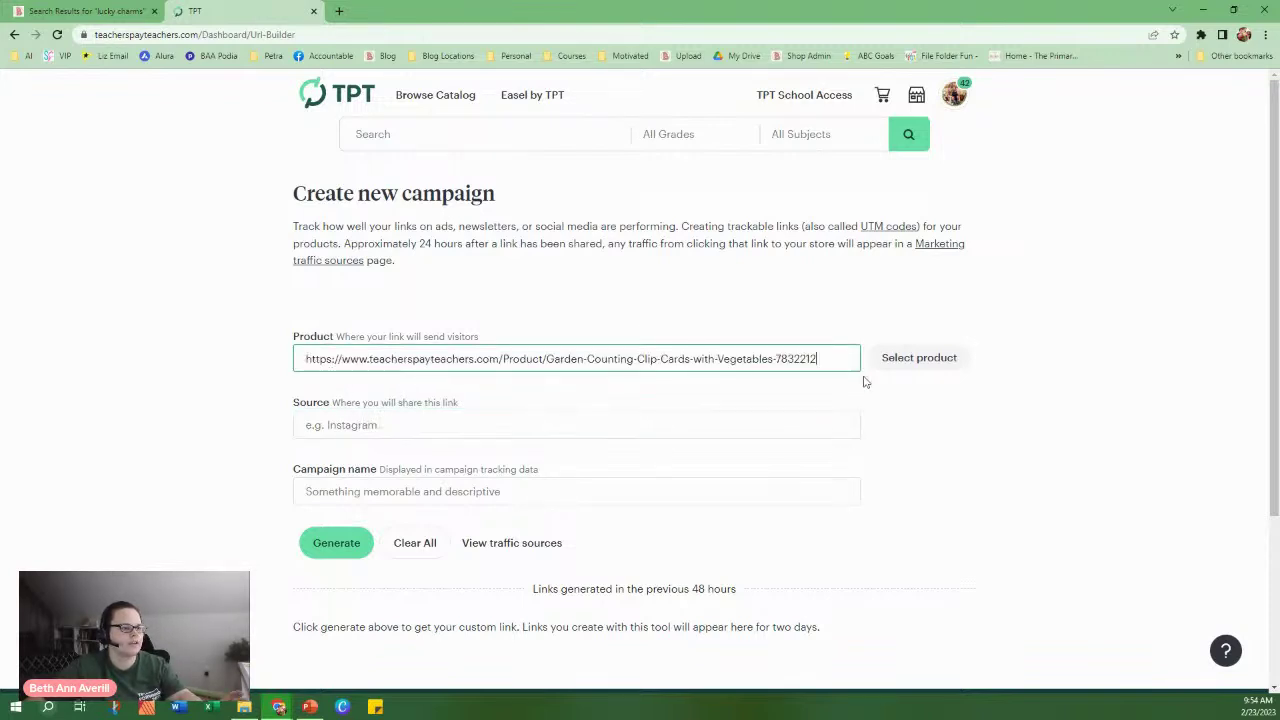
pyautogui.click(925, 360)
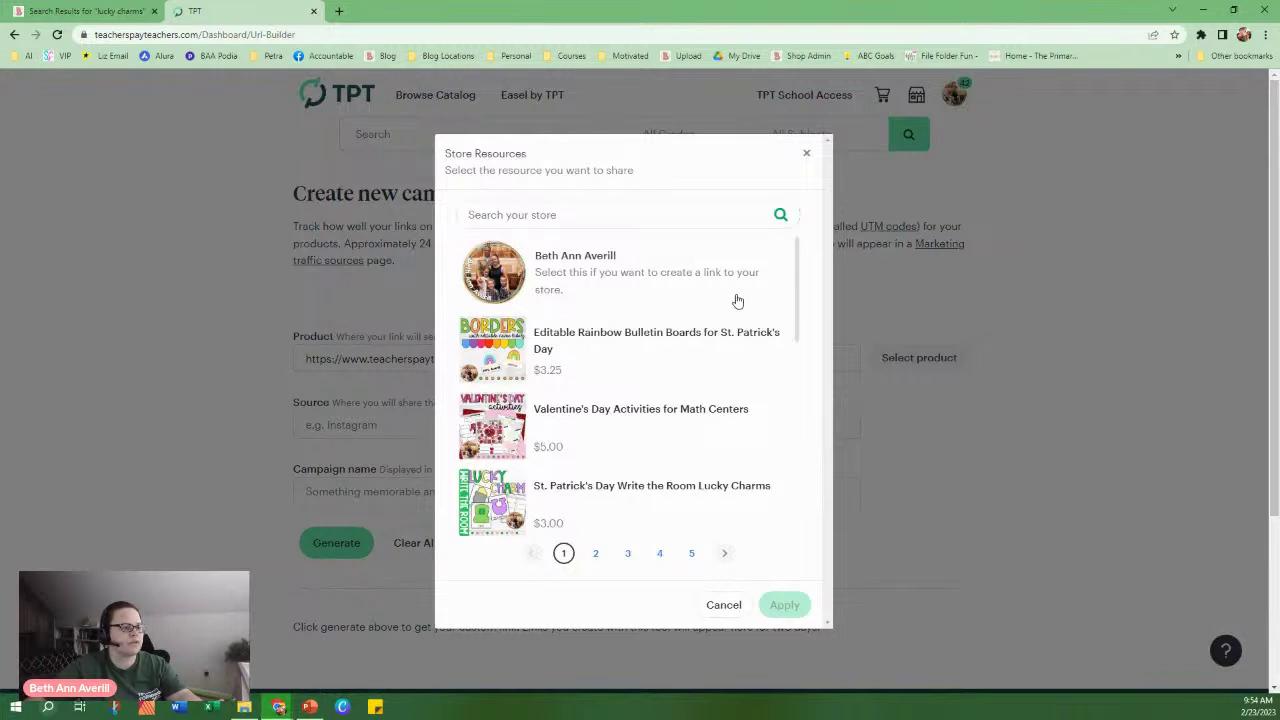
pyautogui.click(805, 156)
# Check the More Resources slide in PowerPoint, and set the campaign's source to "letter building bees" in Chrome.
pyautogui.click(412, 424)
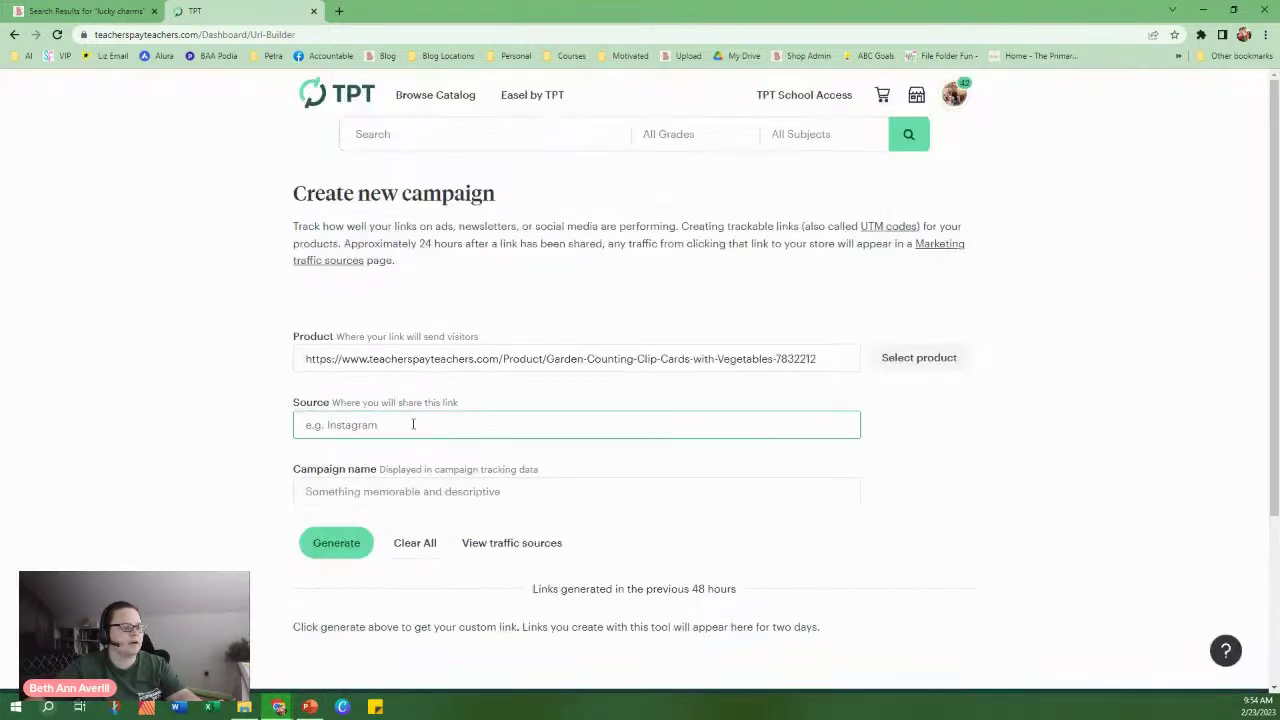
pyautogui.click(392, 429)
pyautogui.click(125, 440)
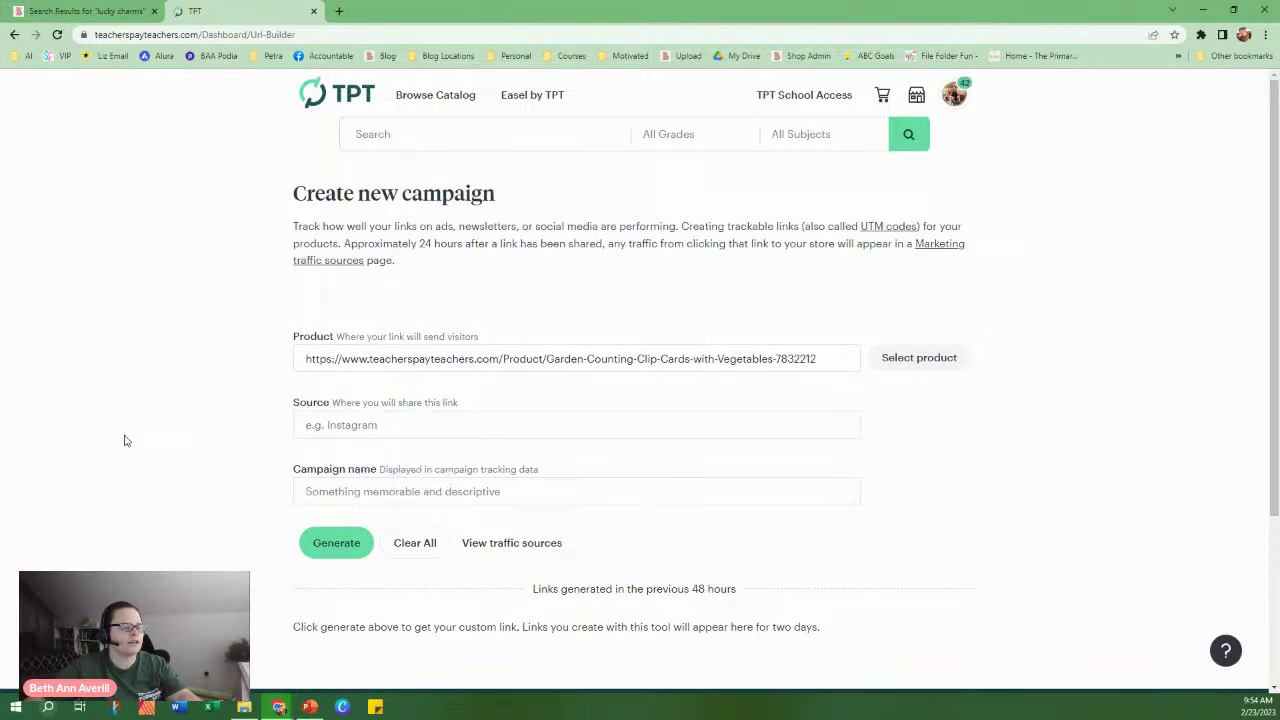
pyautogui.click(307, 707)
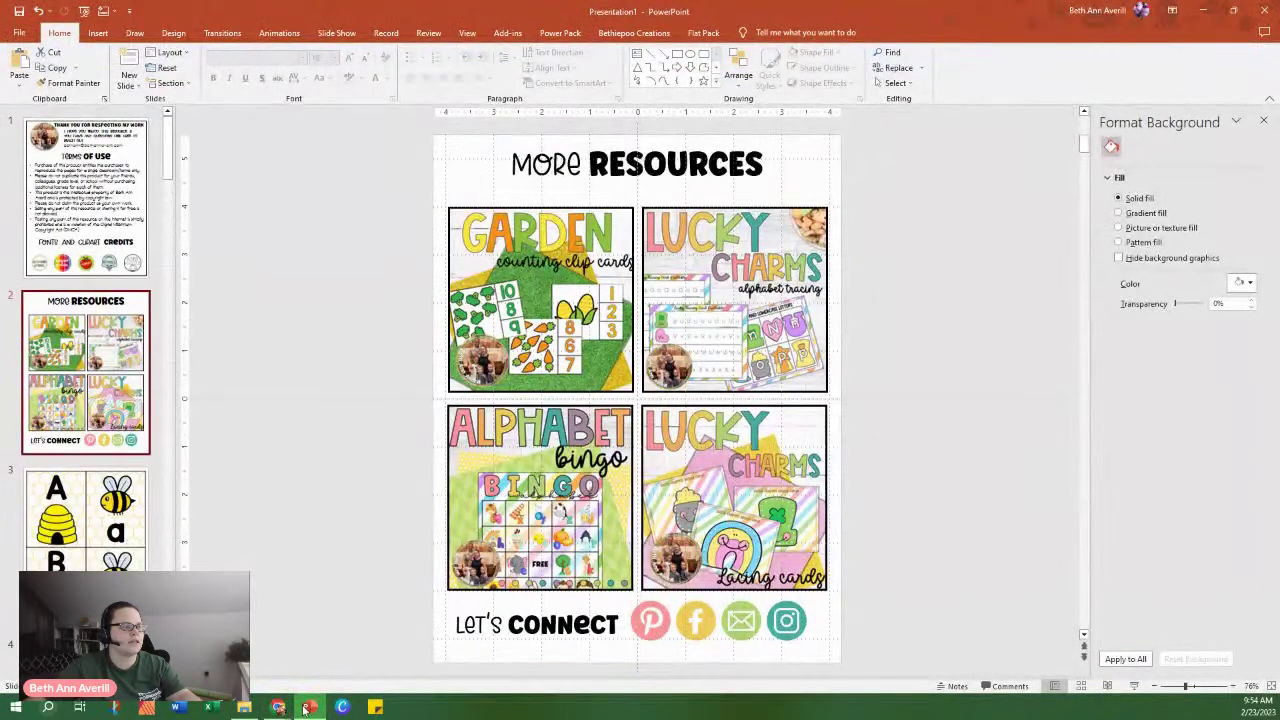
pyautogui.click(310, 712)
pyautogui.click(340, 428)
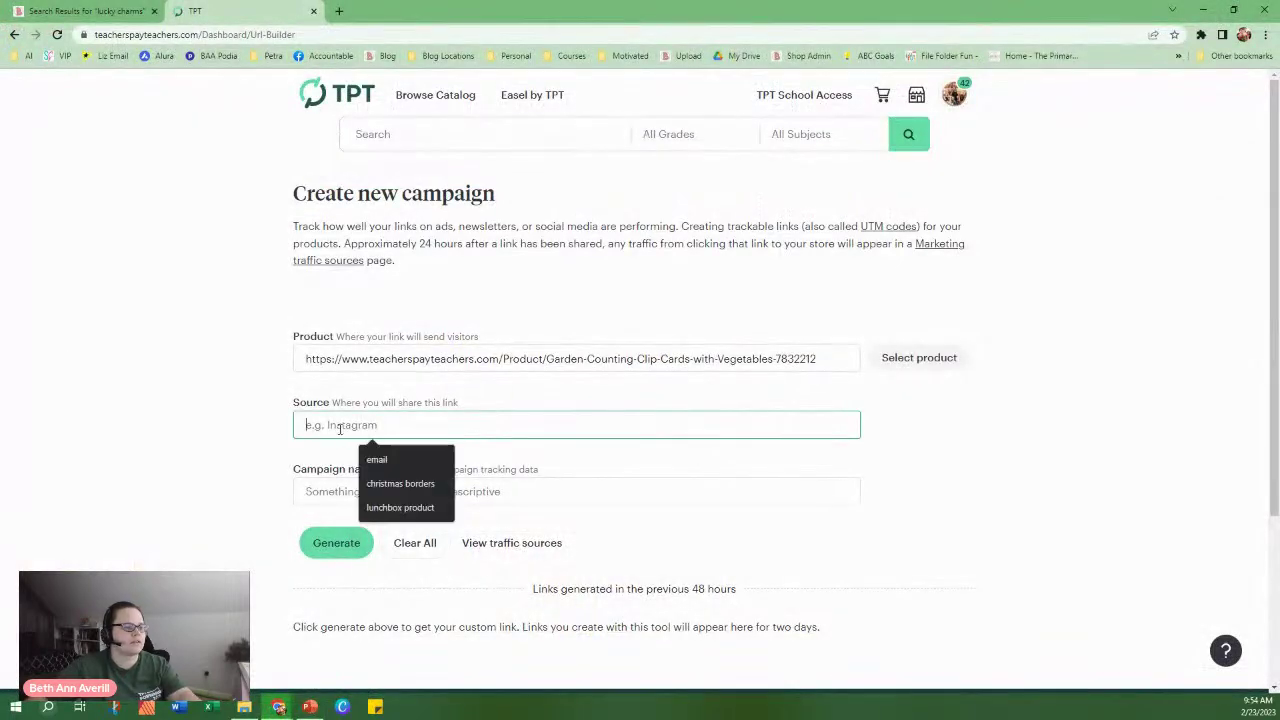
pyautogui.write('letter building')
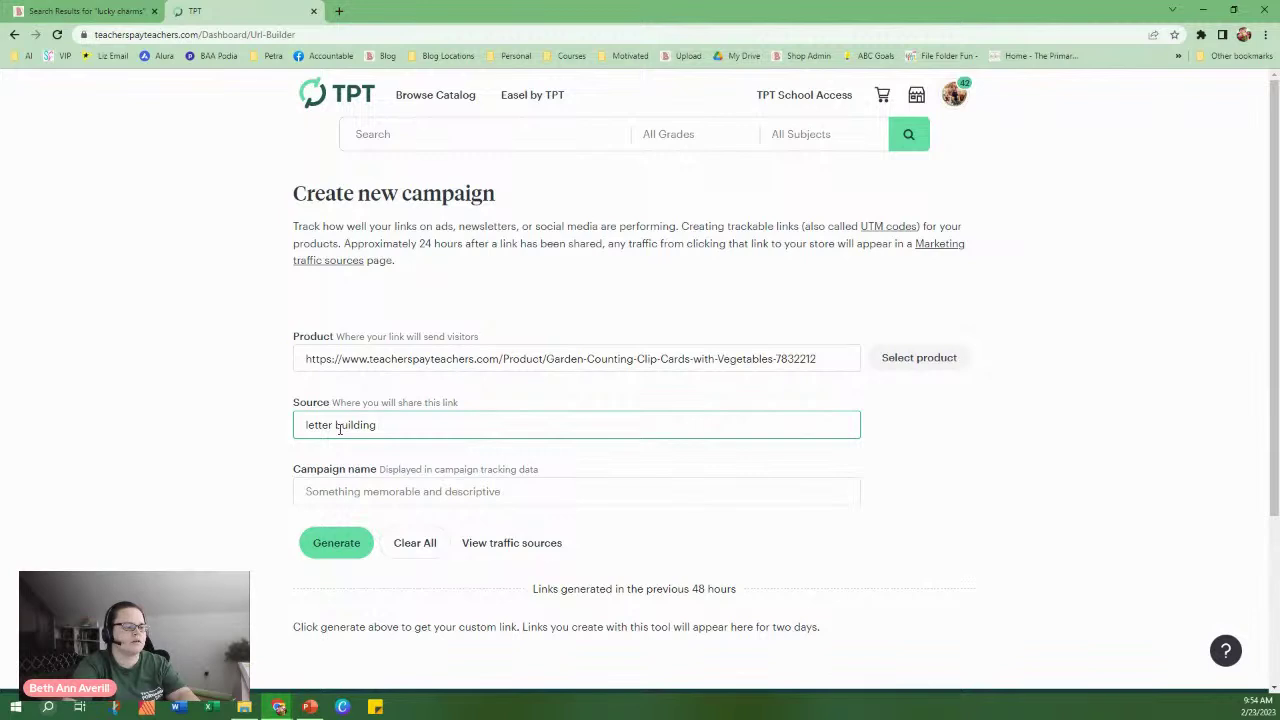
pyautogui.write(' bees')
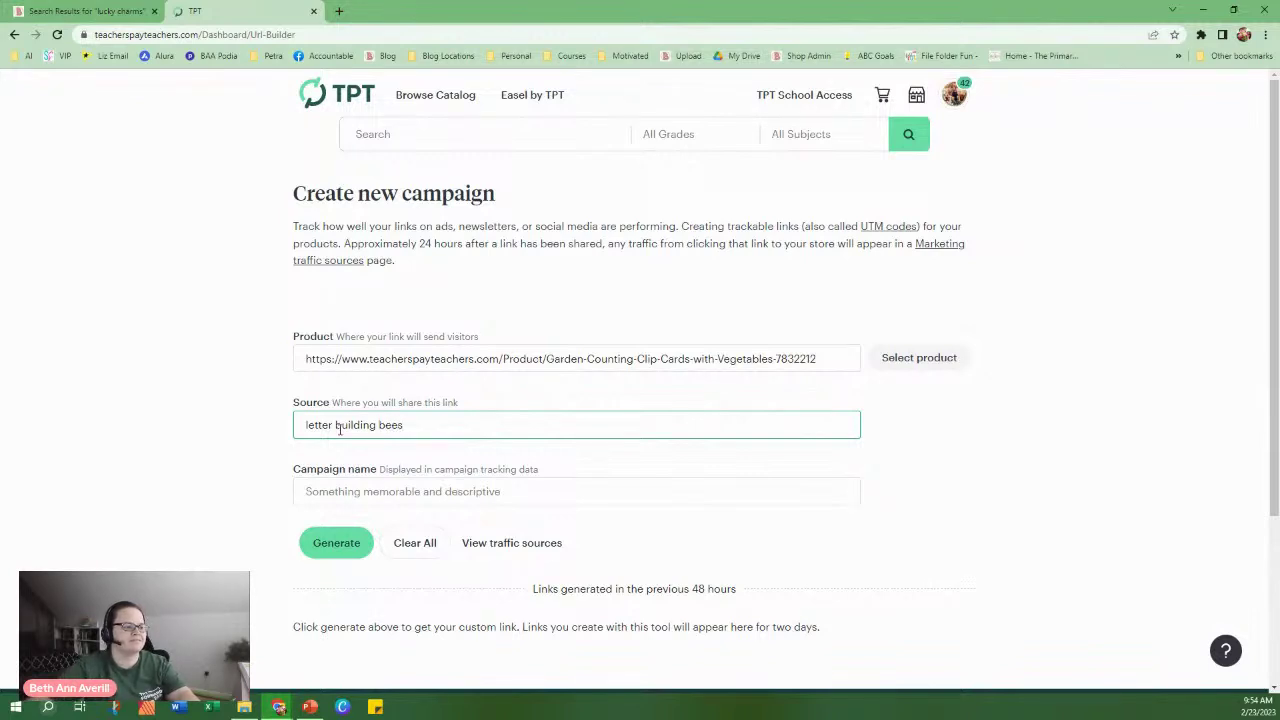
# Enter the store owner's full name as the campaign name.
pyautogui.click(348, 492)
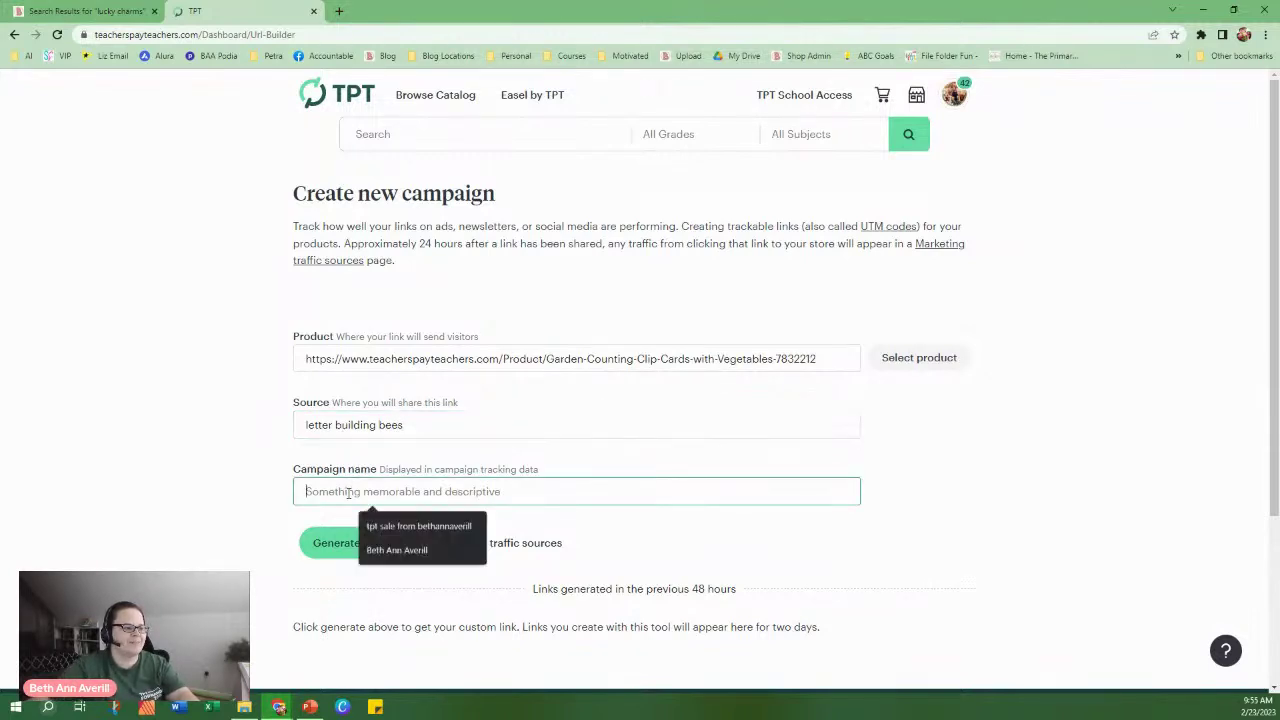
pyautogui.click(211, 518)
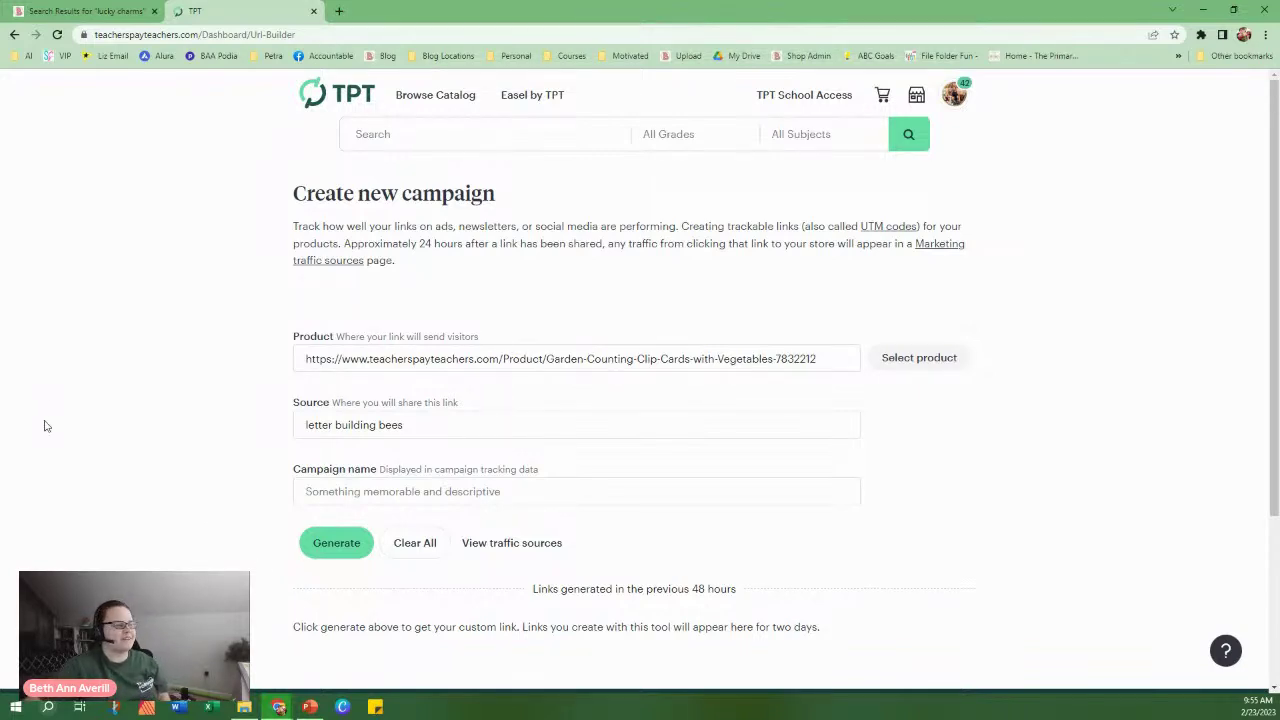
pyautogui.click(413, 420)
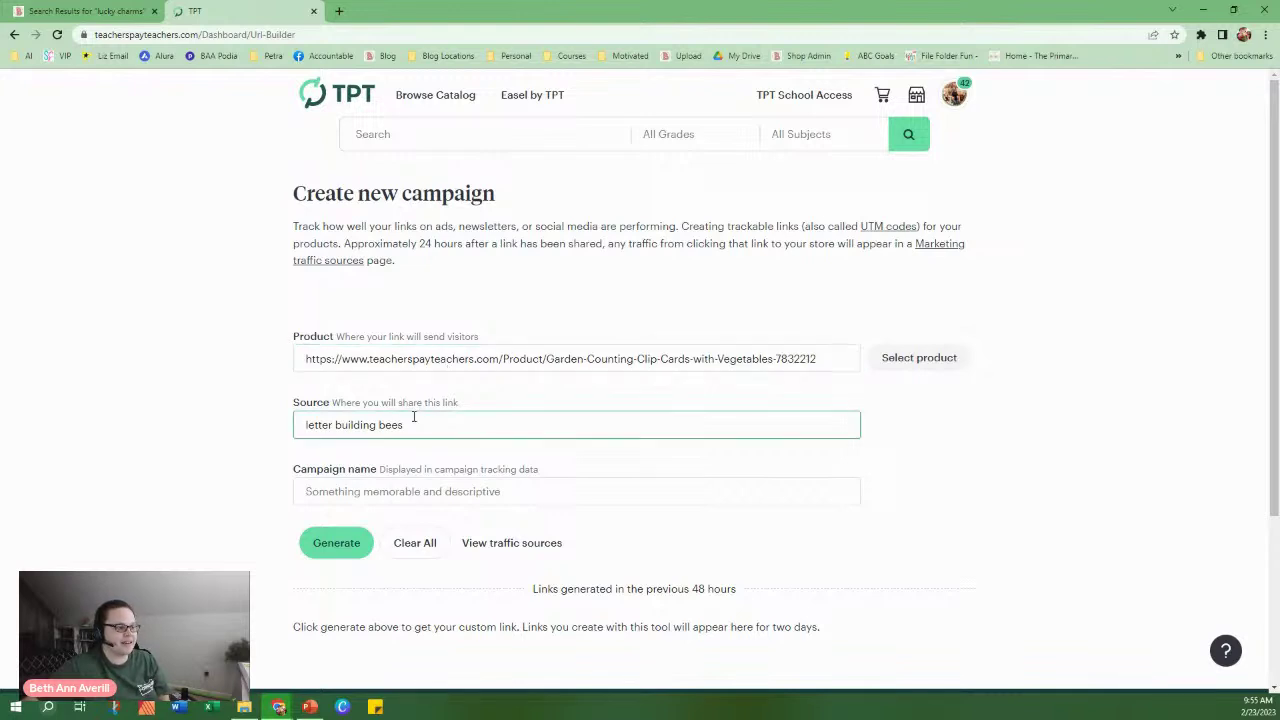
pyautogui.click(249, 442)
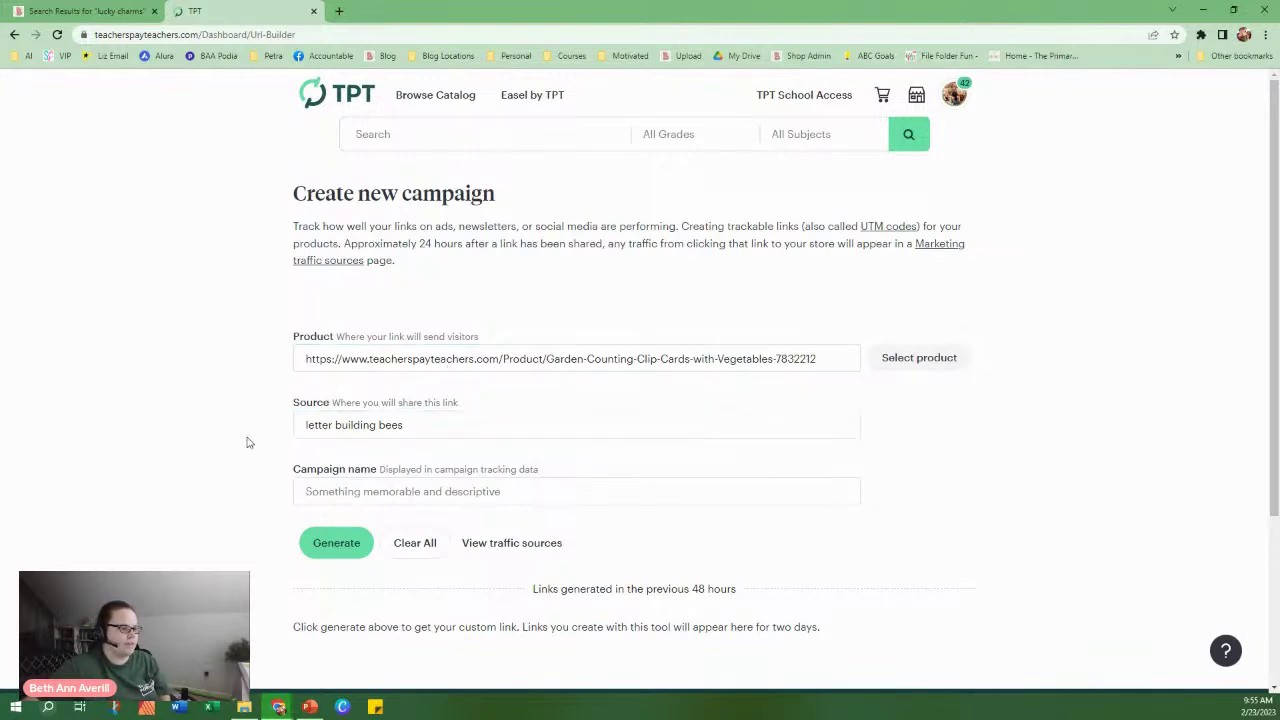
pyautogui.click(381, 413)
pyautogui.click(371, 488)
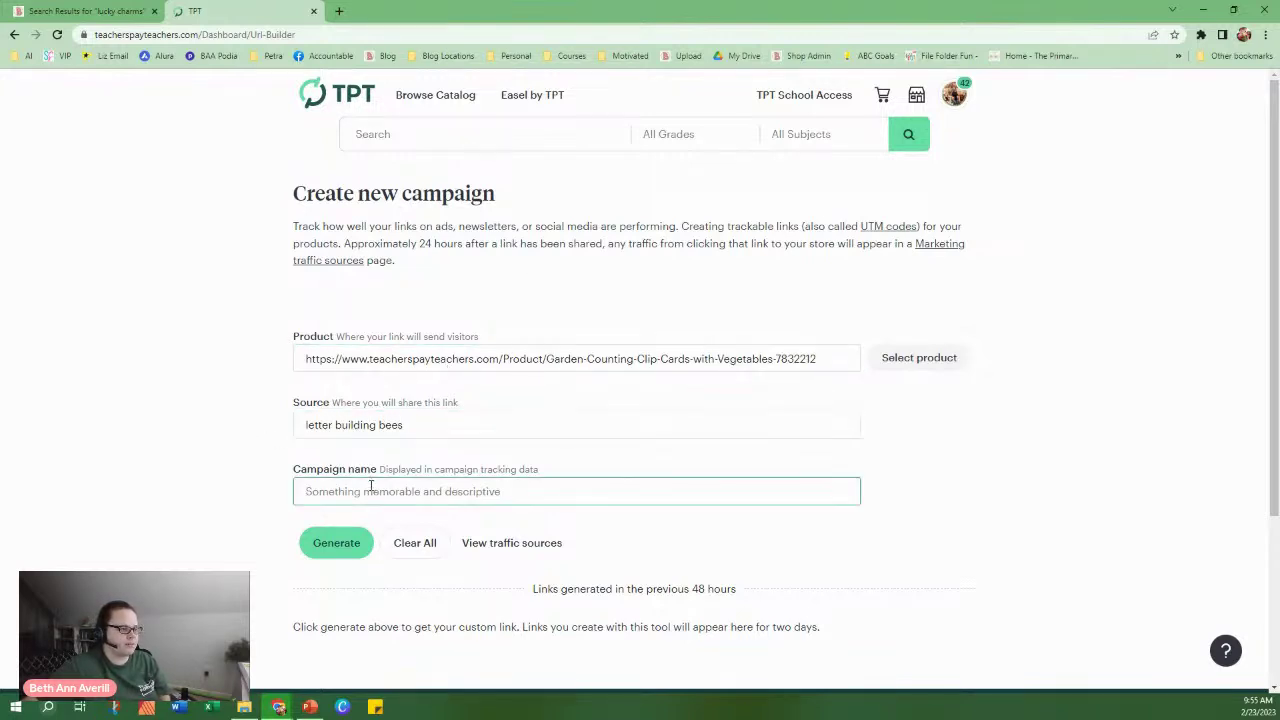
pyautogui.write('Beth A')
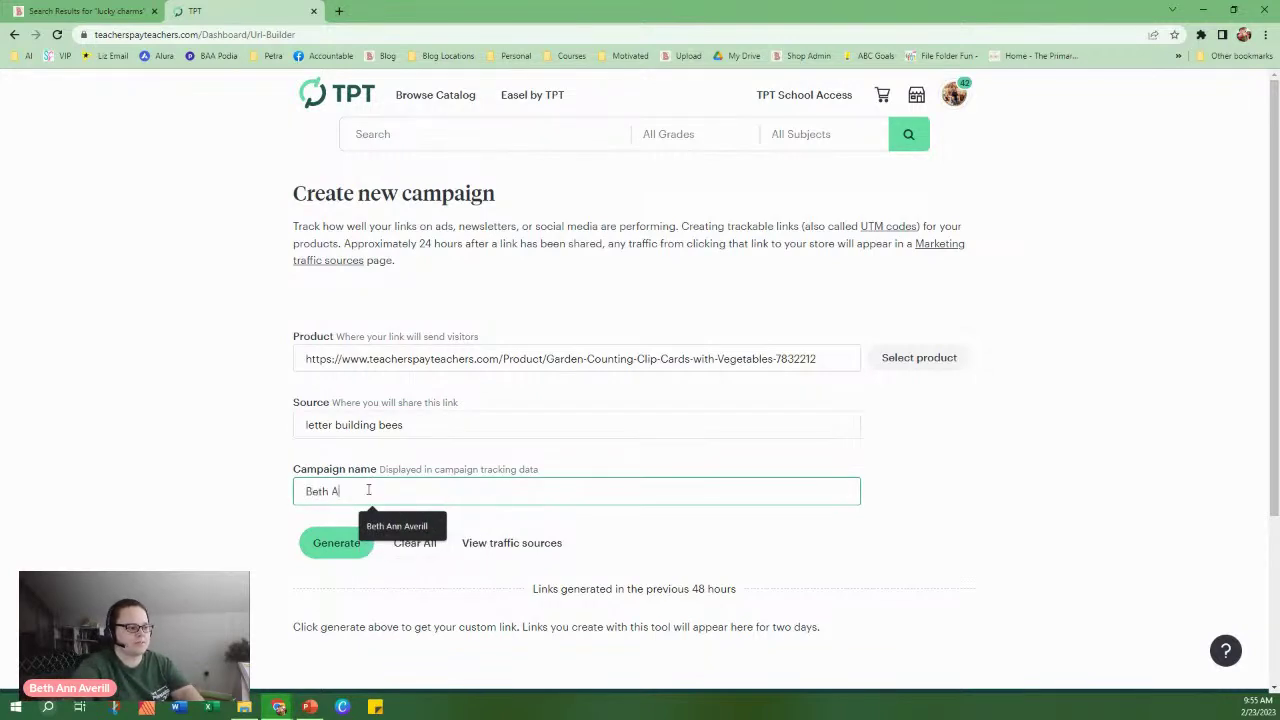
pyautogui.write('nn Averill')
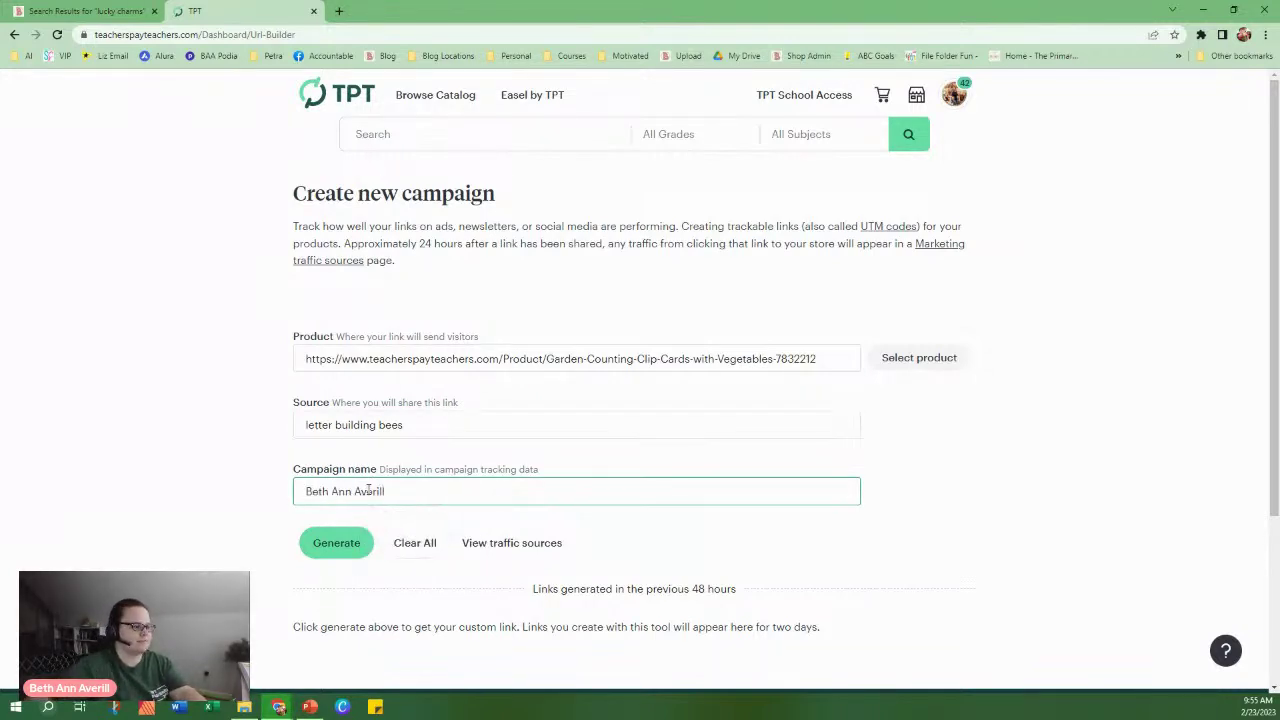
# Generate the trackable campaign link for the garden counting clip cards and copy it.
pyautogui.click(346, 557)
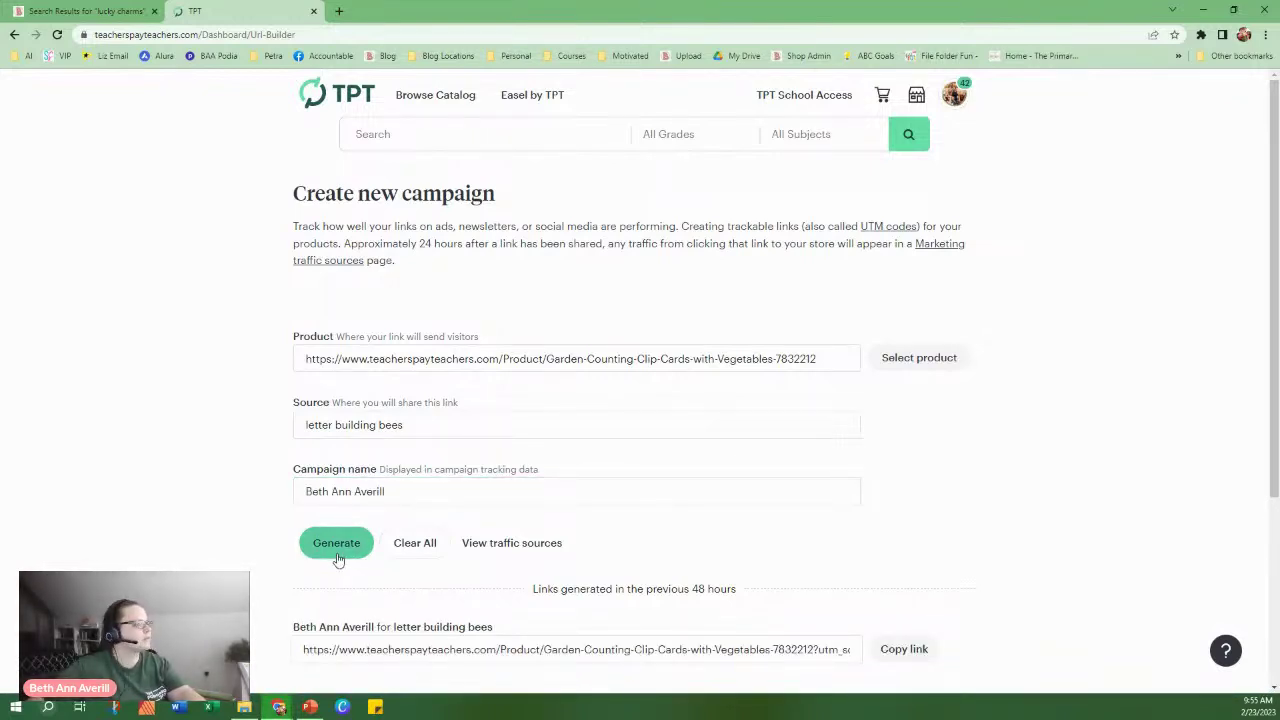
pyautogui.scroll(-3, 840, 436)
pyautogui.click(365, 380)
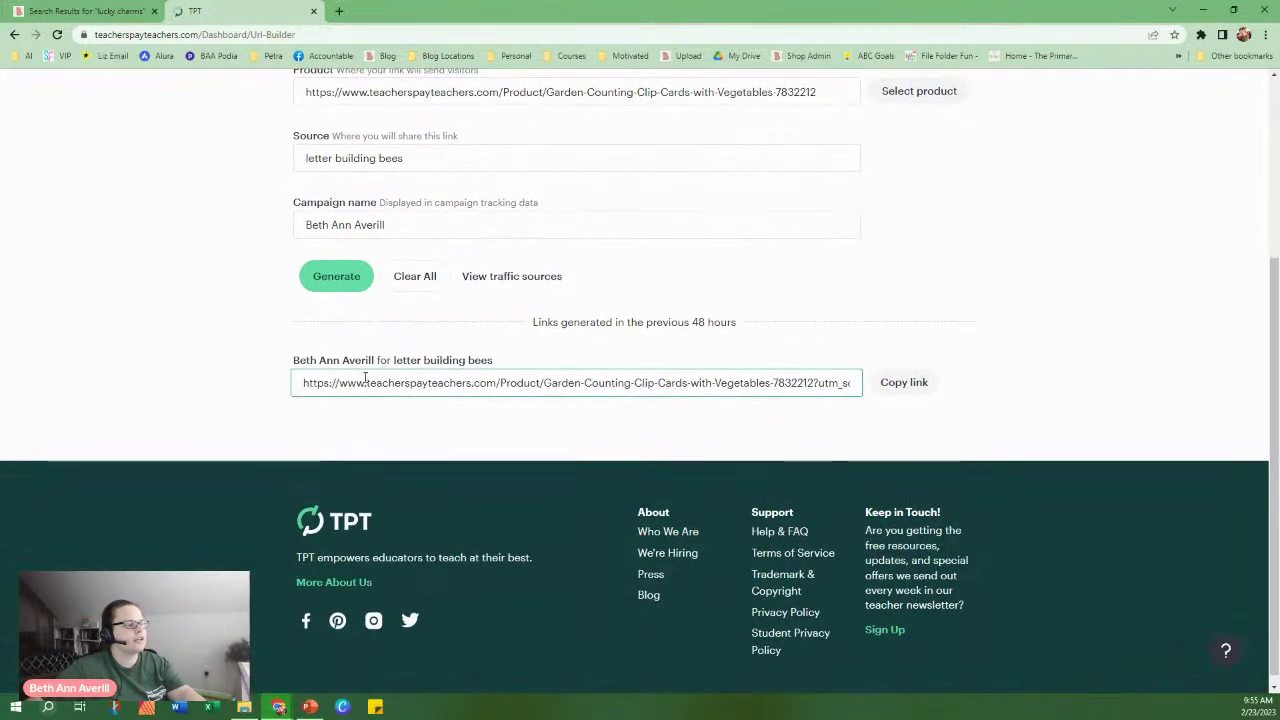
pyautogui.click(904, 382)
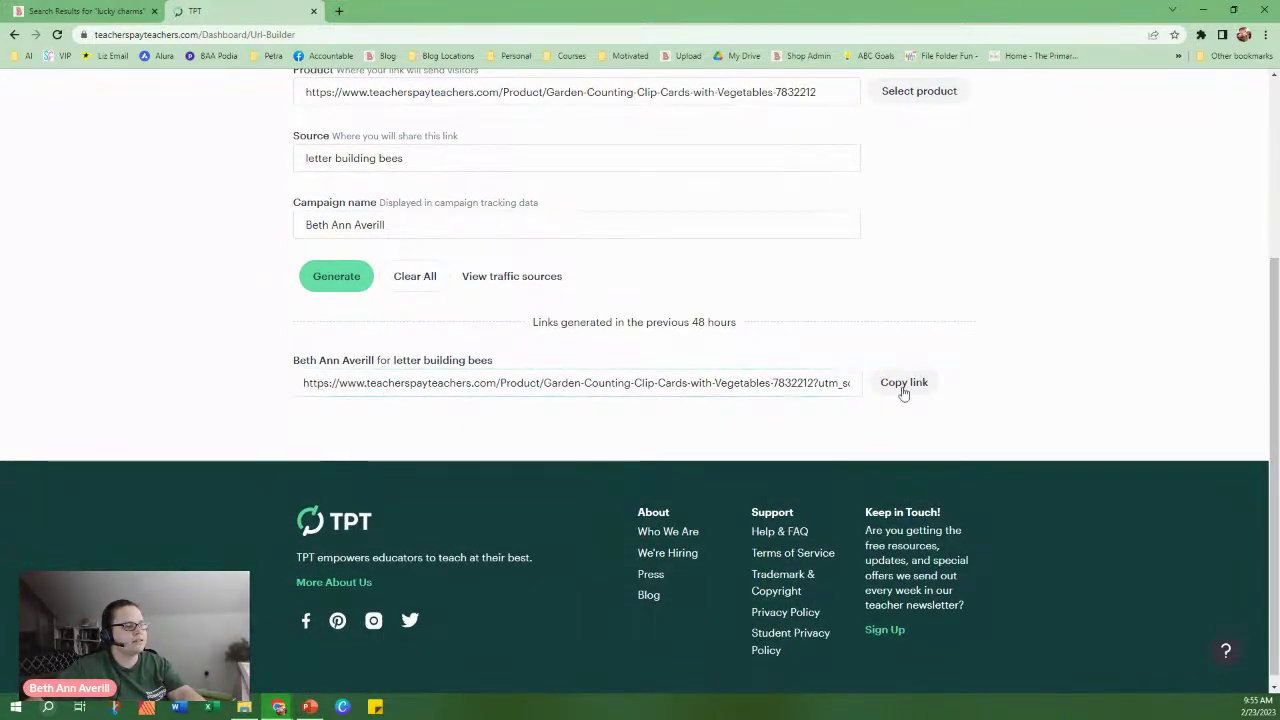
# In PowerPoint, replace the garden counting clip cards image's hyperlink with the copied trackable link and check its source and campaign parameters.
pyautogui.click(310, 707)
pyautogui.rightClick(557, 345)
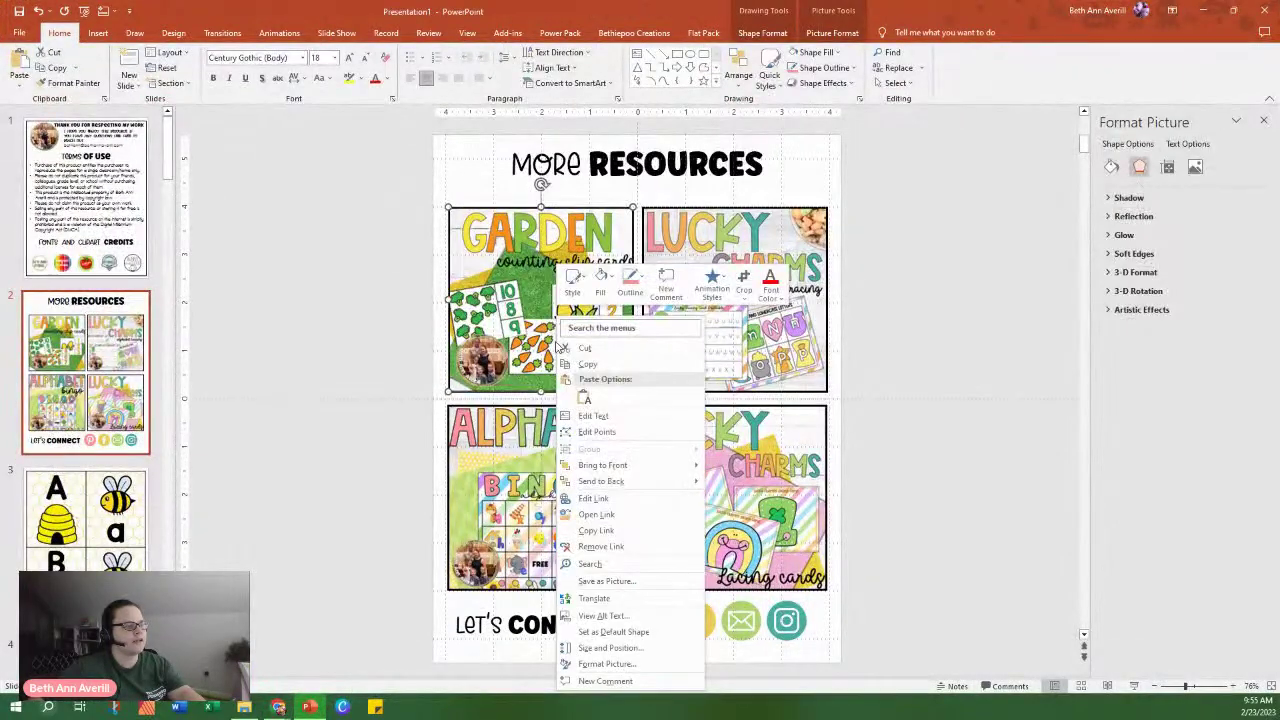
pyautogui.click(374, 434)
pyautogui.rightClick(562, 352)
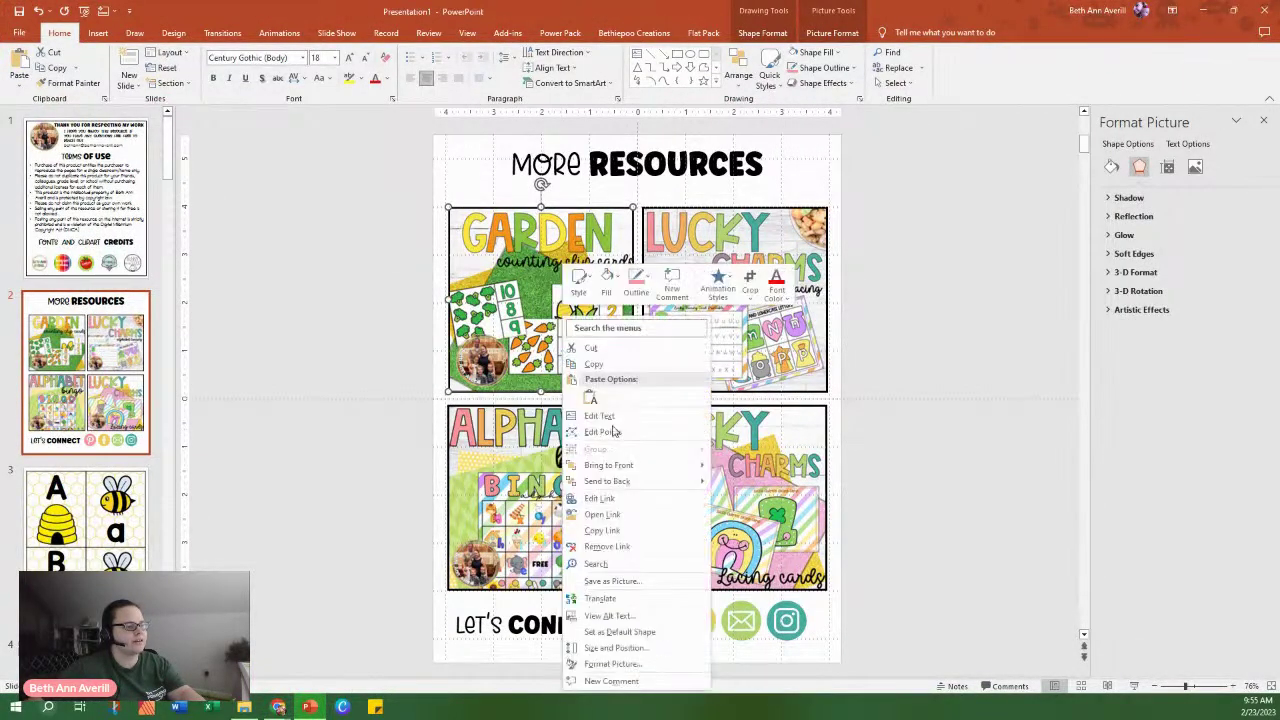
pyautogui.click(626, 498)
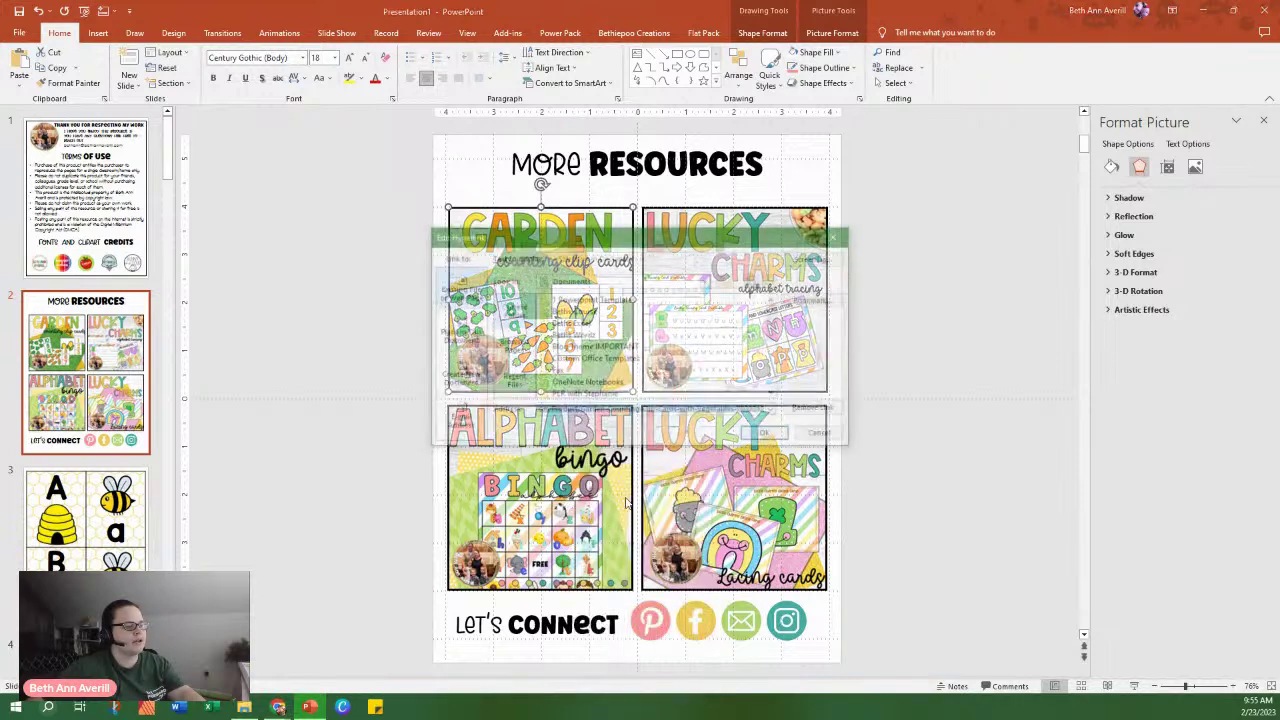
pyautogui.hotkey('ctrl', 'v')
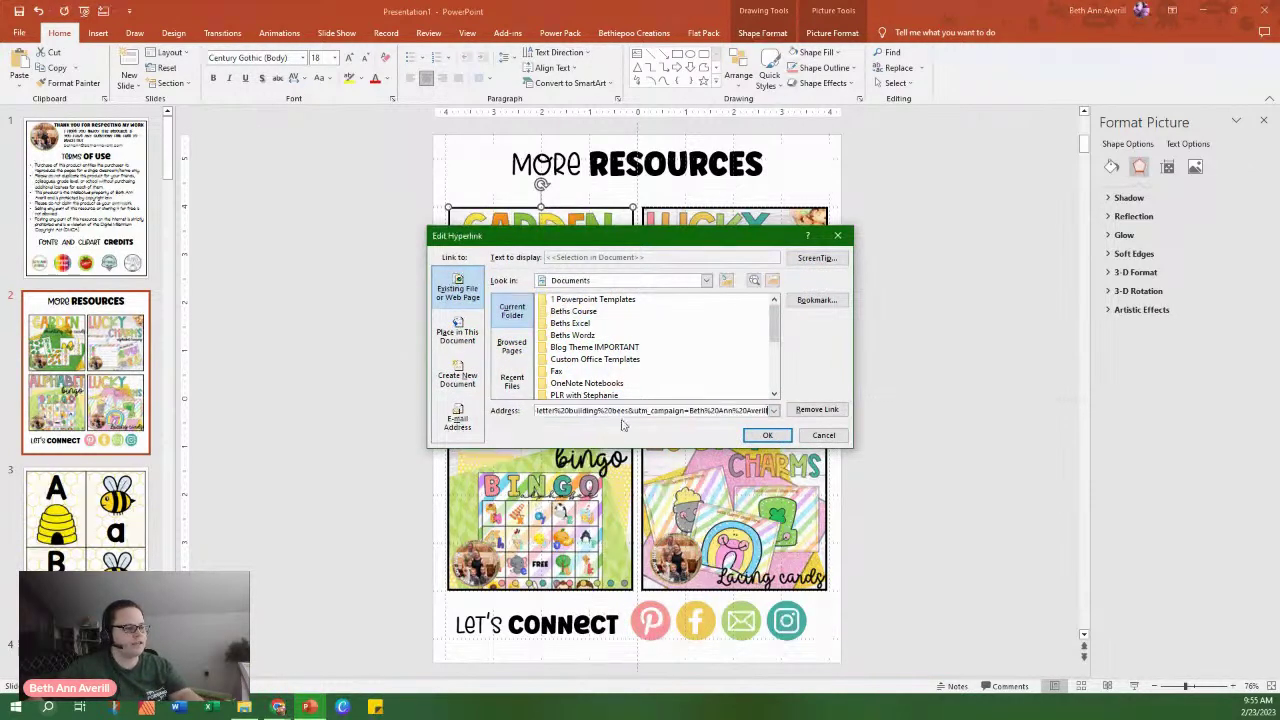
pyautogui.moveTo(638, 411); pyautogui.dragTo(688, 404)
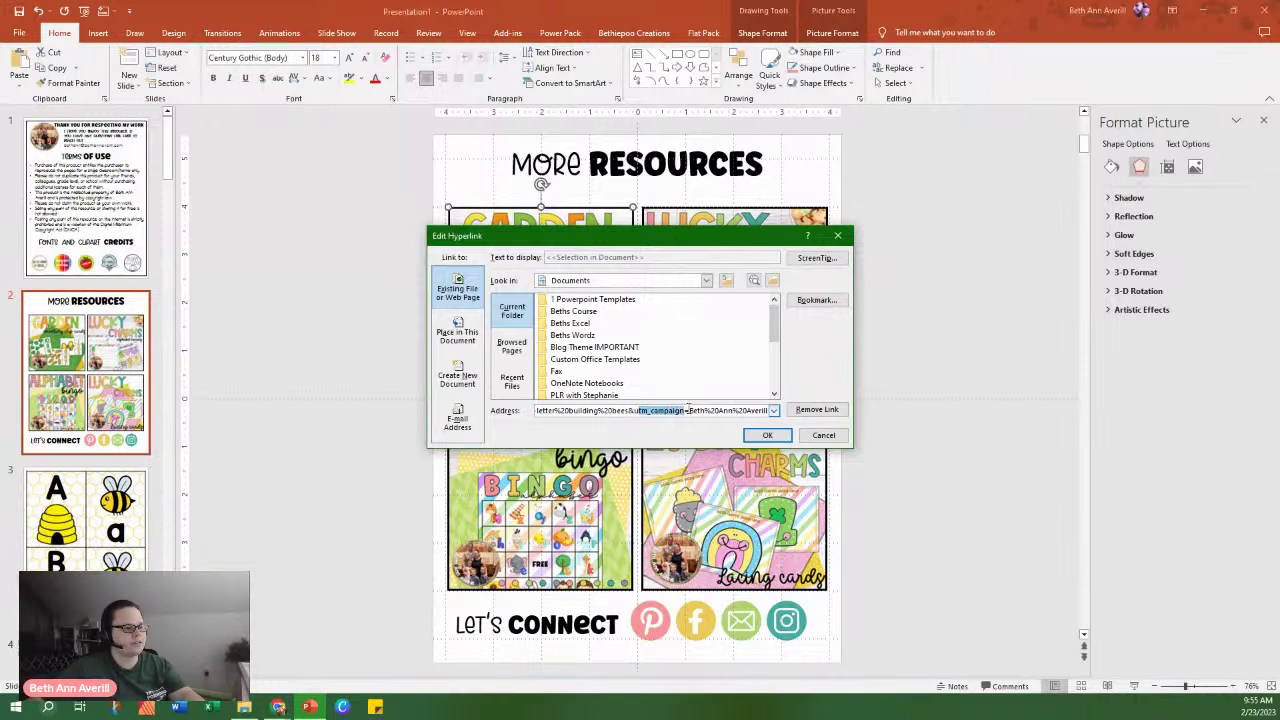
pyautogui.click(711, 409)
pyautogui.moveTo(605, 410); pyautogui.dragTo(636, 411)
pyautogui.click(617, 411)
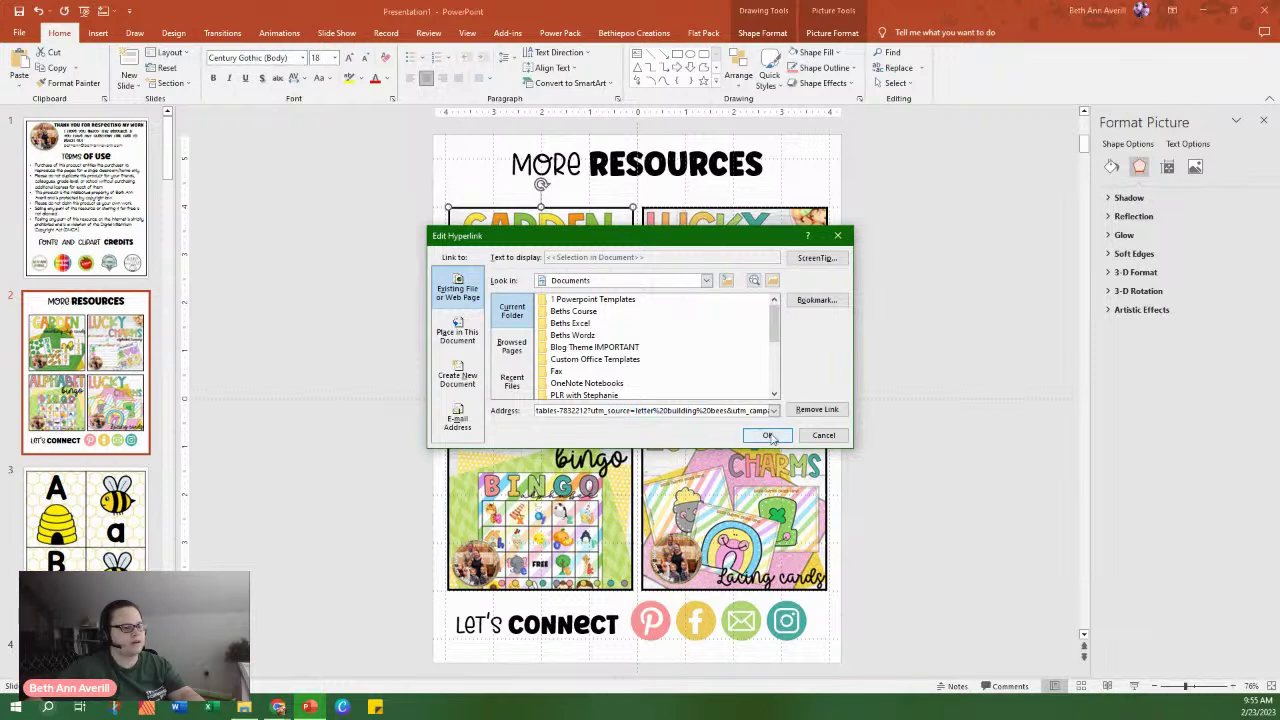
pyautogui.click(767, 436)
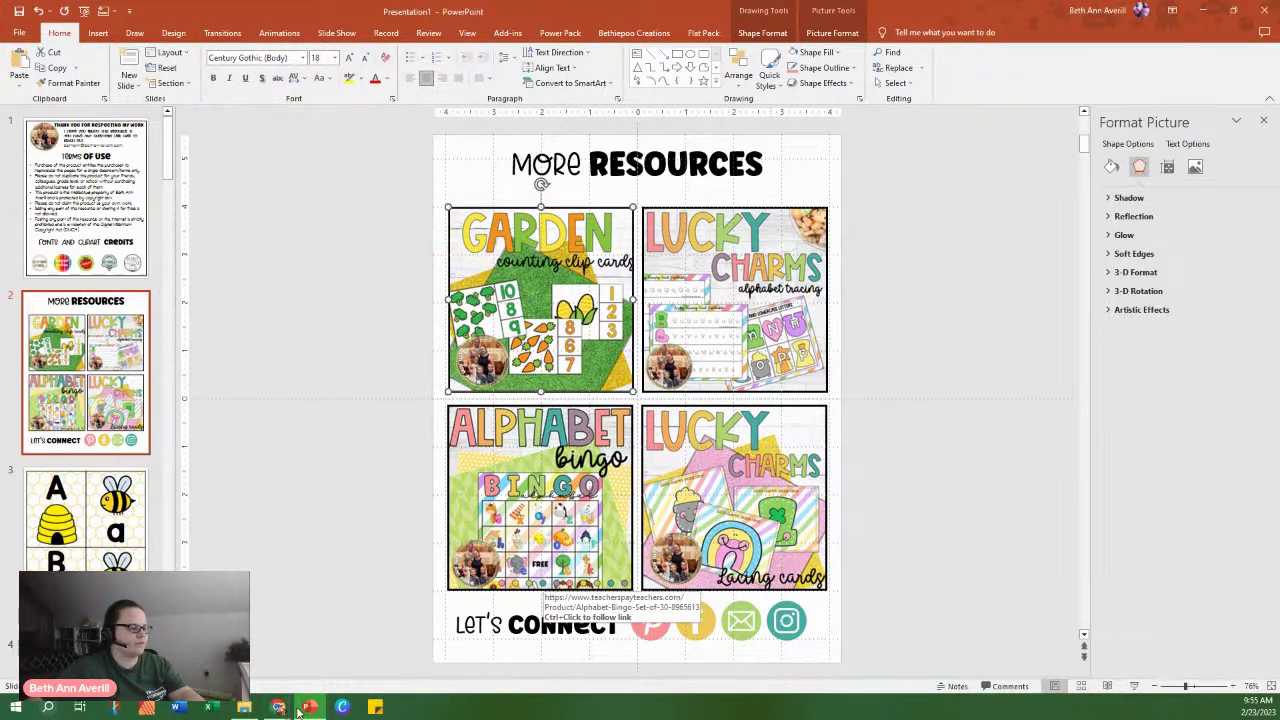
# Switch to Chrome and close the window showing the Garden Counting Clip Cards with Vegetables product page.
pyautogui.moveTo(280, 707)
pyautogui.click(650, 640)
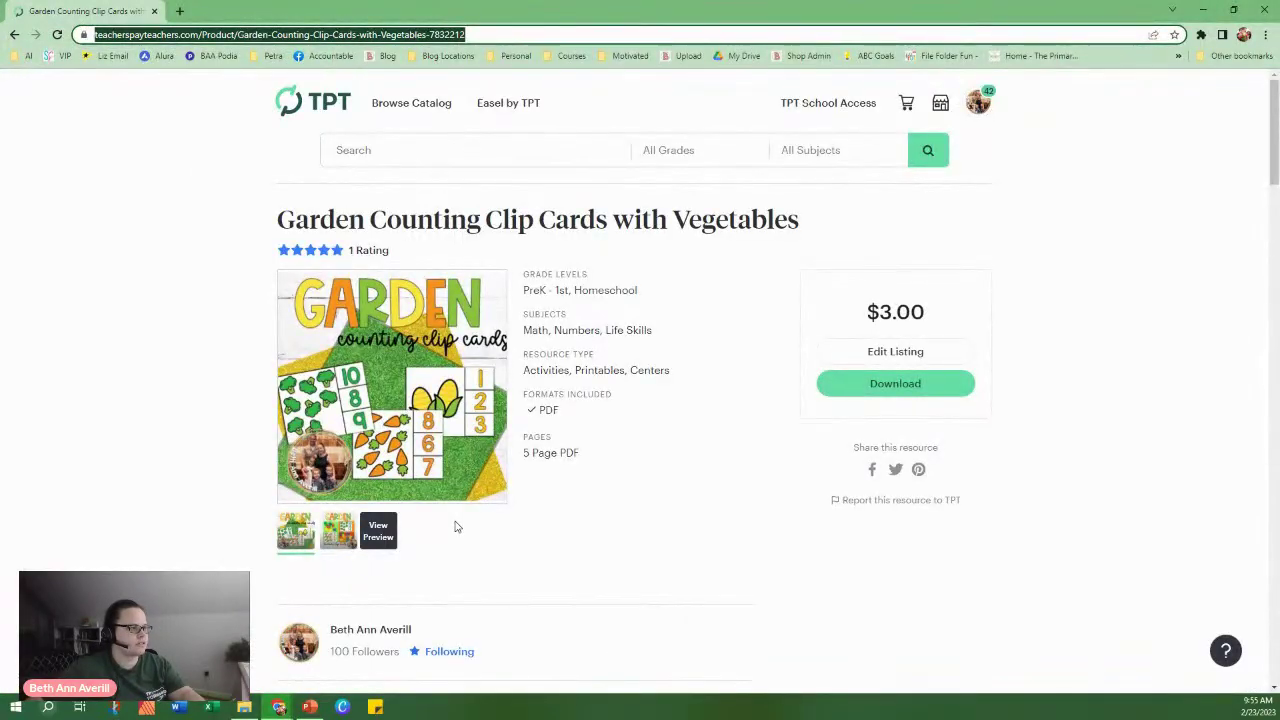
pyautogui.click(1266, 9)
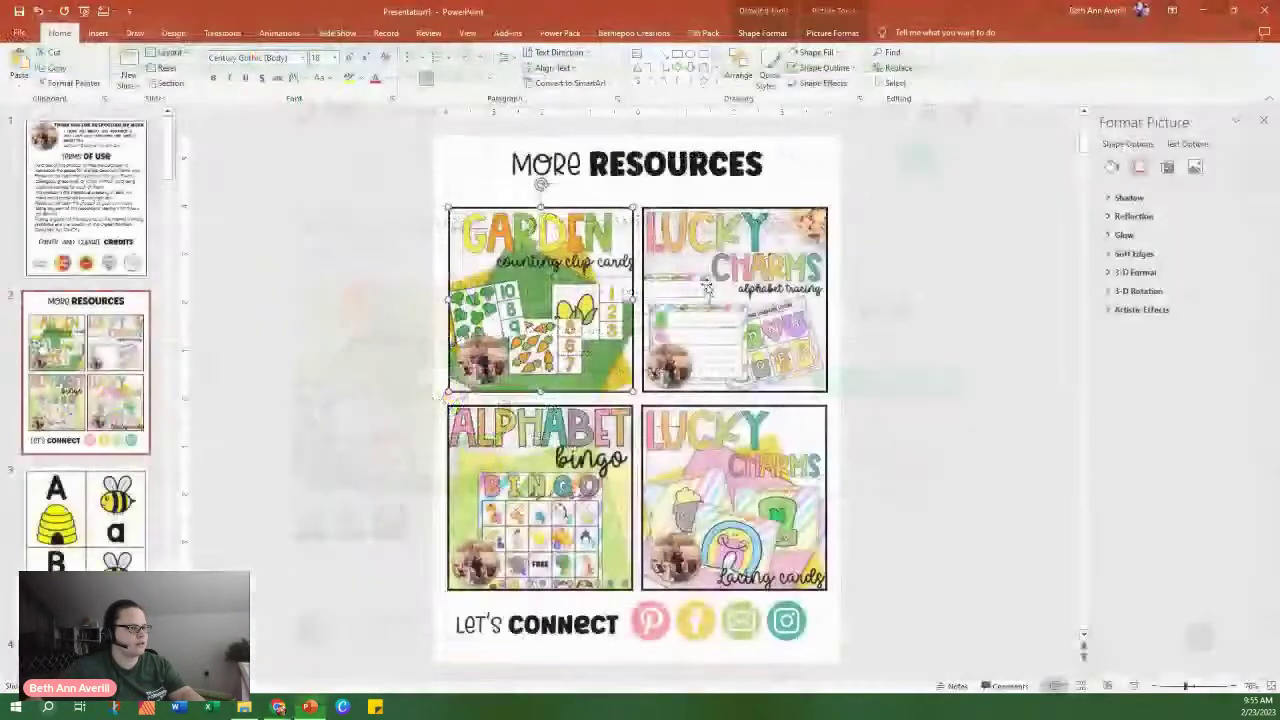
# Return from the TPT campaign builder in Chrome to the Marketplace Traffic Sources report and set its period to This Year.
pyautogui.moveTo(278, 707)
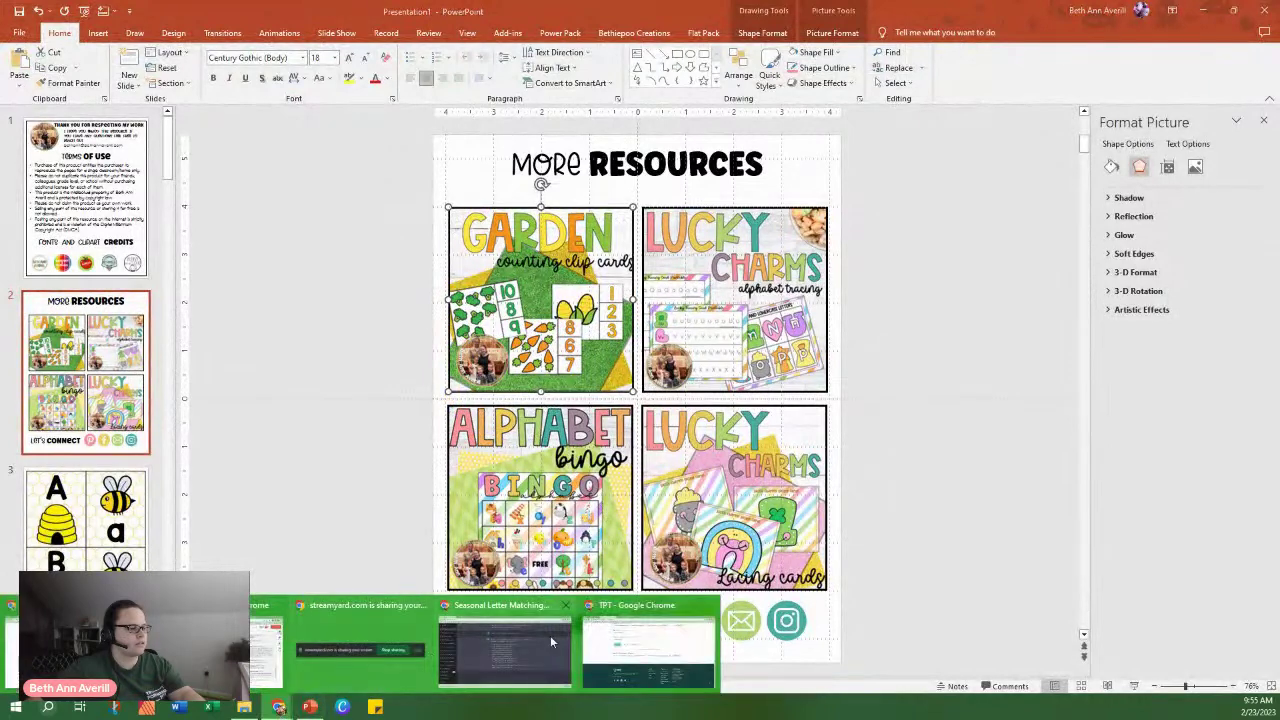
pyautogui.click(648, 648)
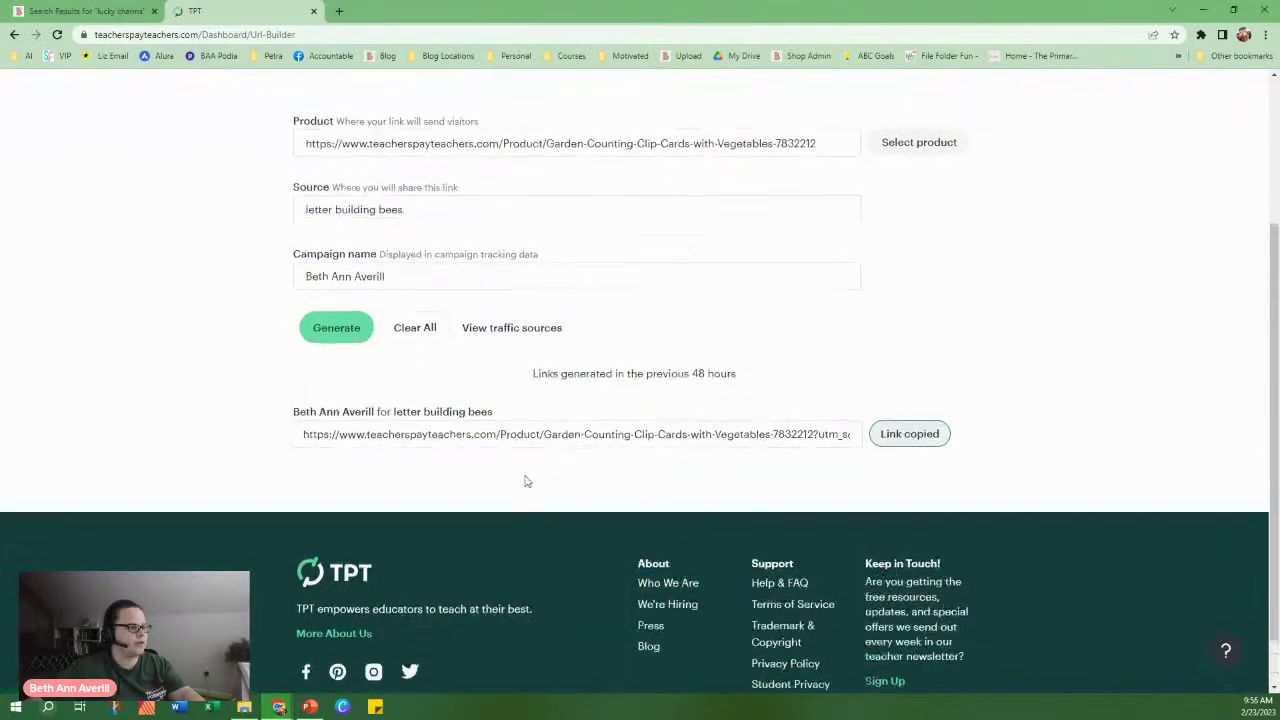
pyautogui.scroll(3, 524, 481)
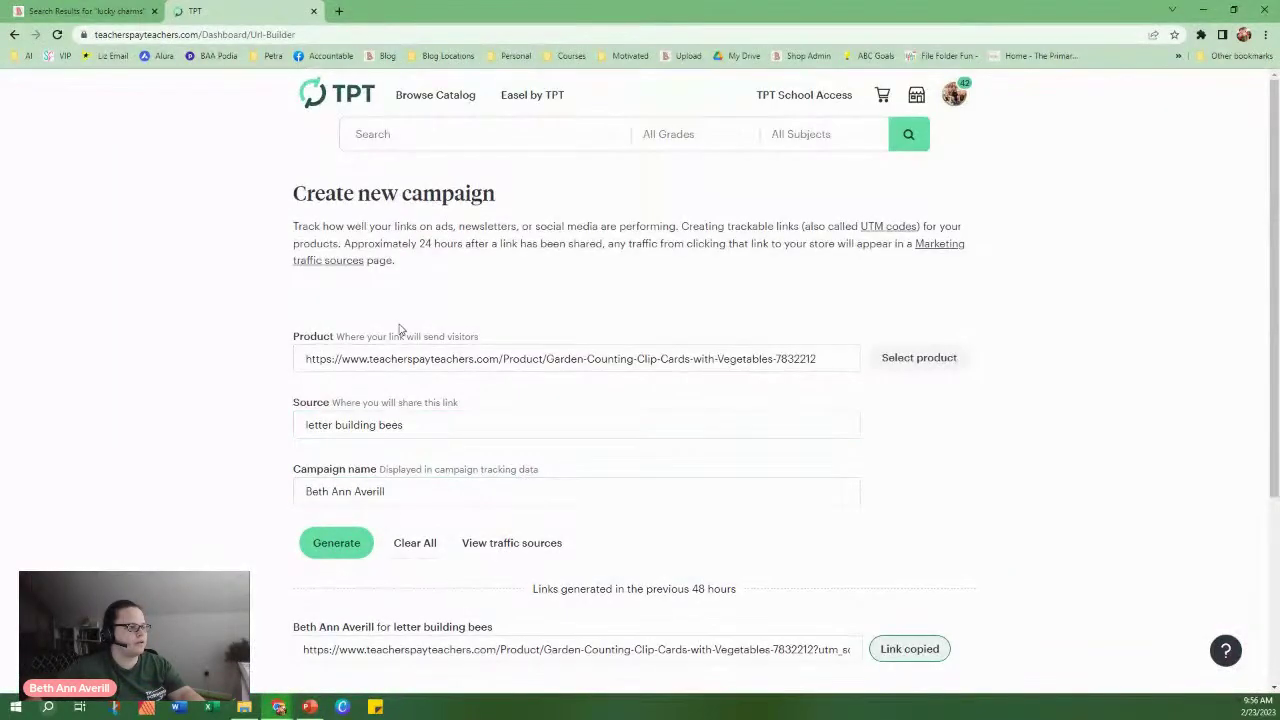
pyautogui.click(14, 36)
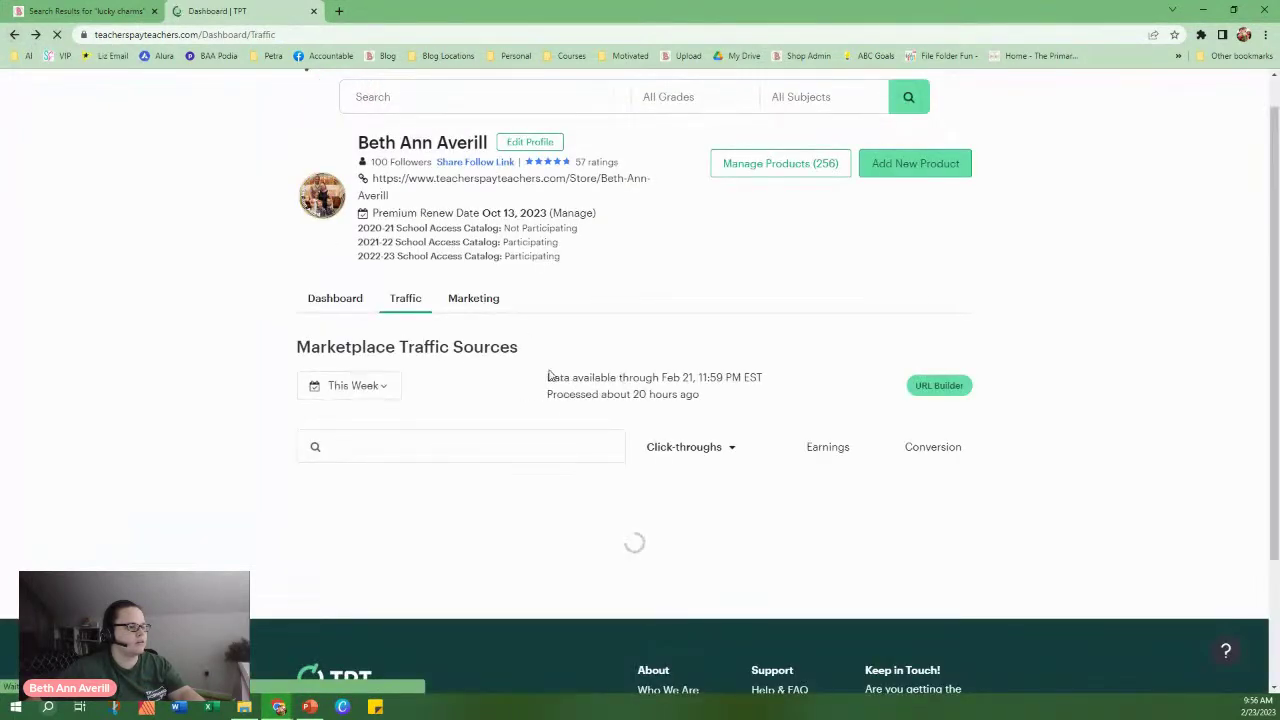
pyautogui.click(368, 389)
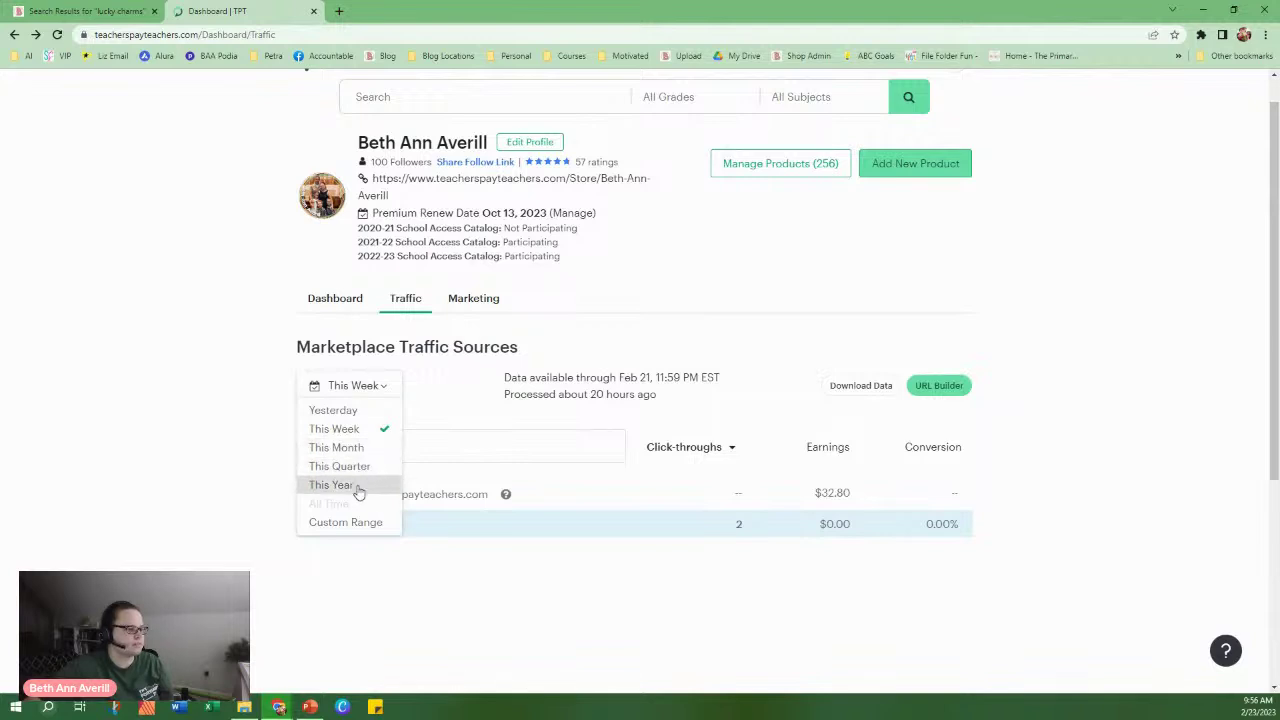
pyautogui.click(358, 487)
# Examine the first page of this year's traffic sources, including the tpt-marketplace, blog clip cards, Mix It Up Day Blog Post and couponifier.com entries.
pyautogui.scroll(-1, 1073, 397)
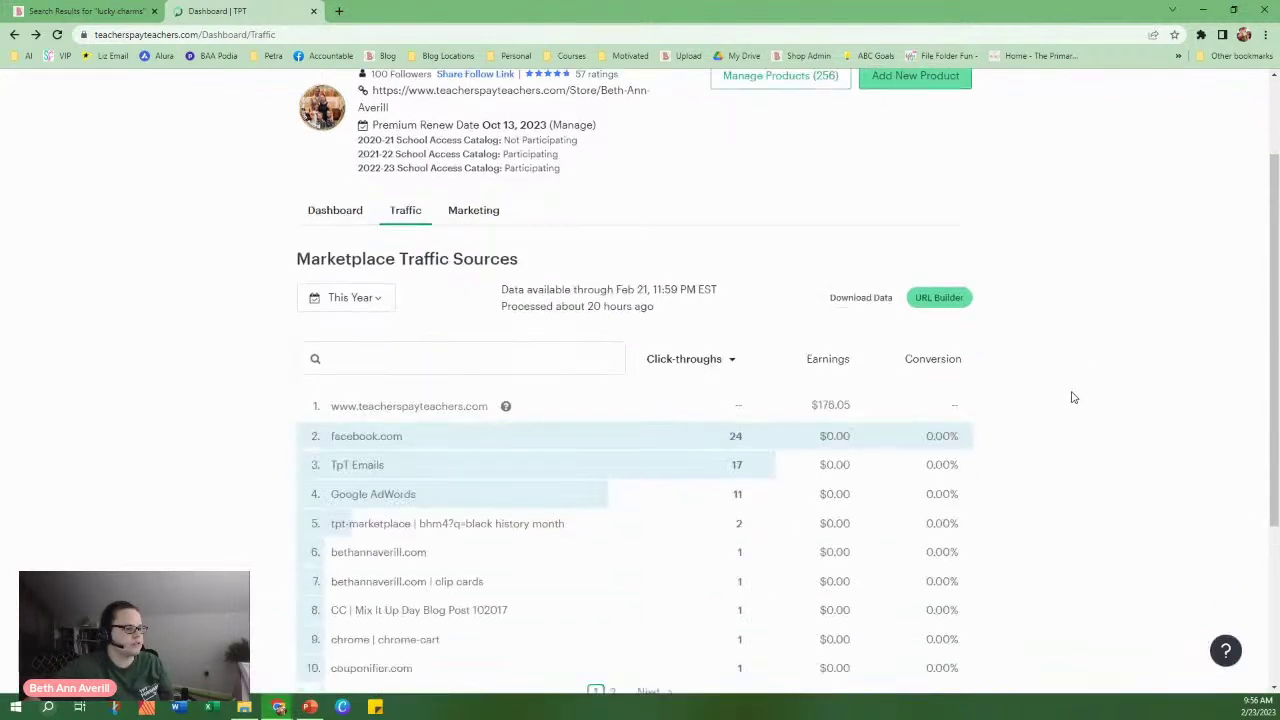
pyautogui.scroll(-1, 1073, 397)
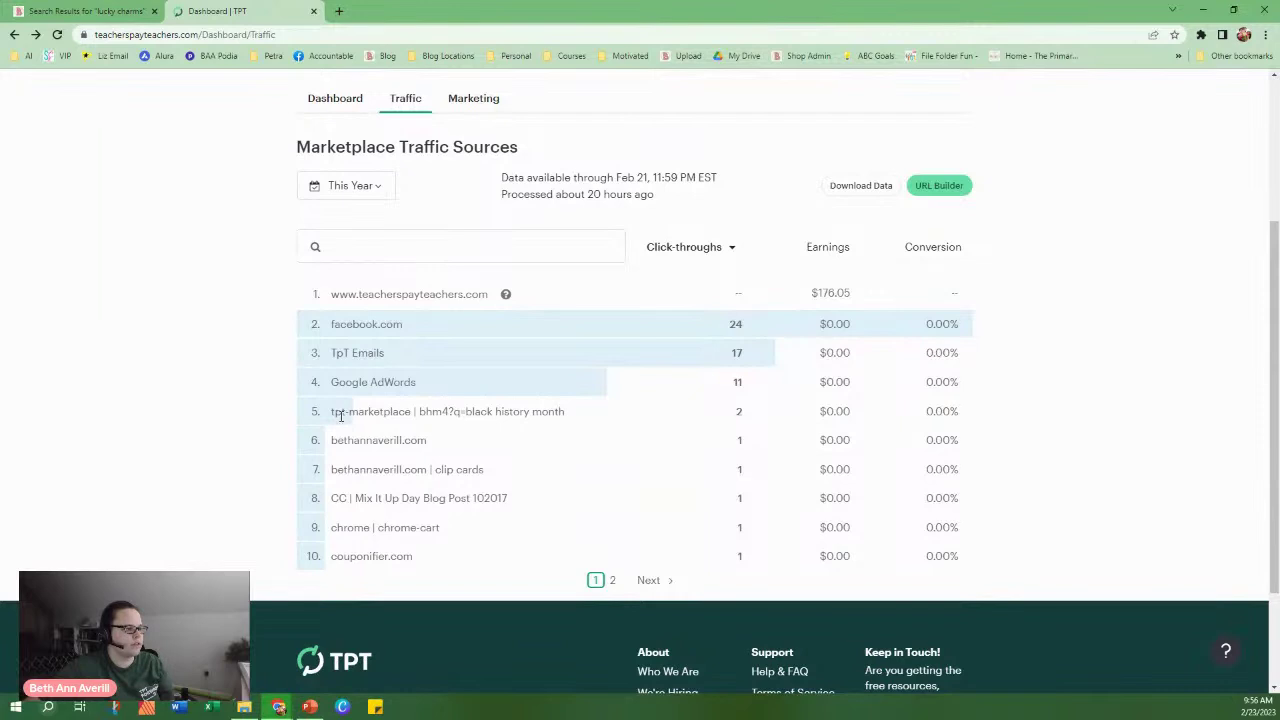
pyautogui.moveTo(334, 411); pyautogui.dragTo(400, 411)
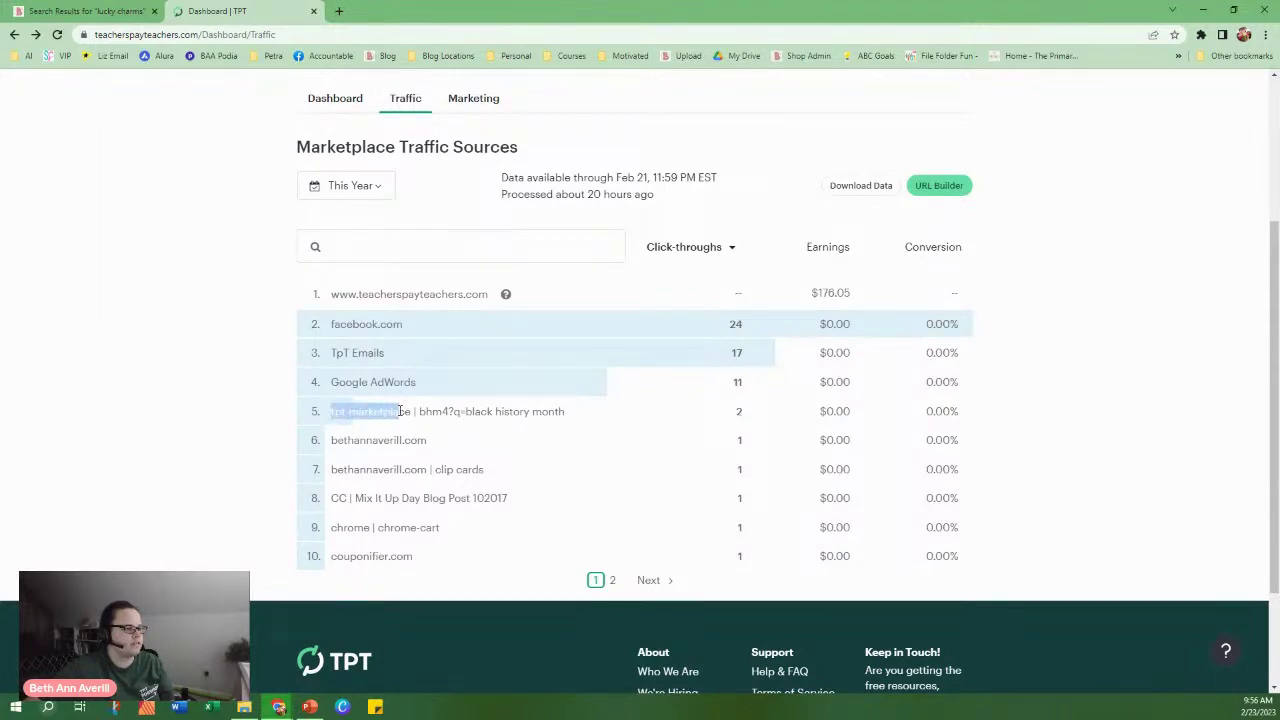
pyautogui.click(492, 411)
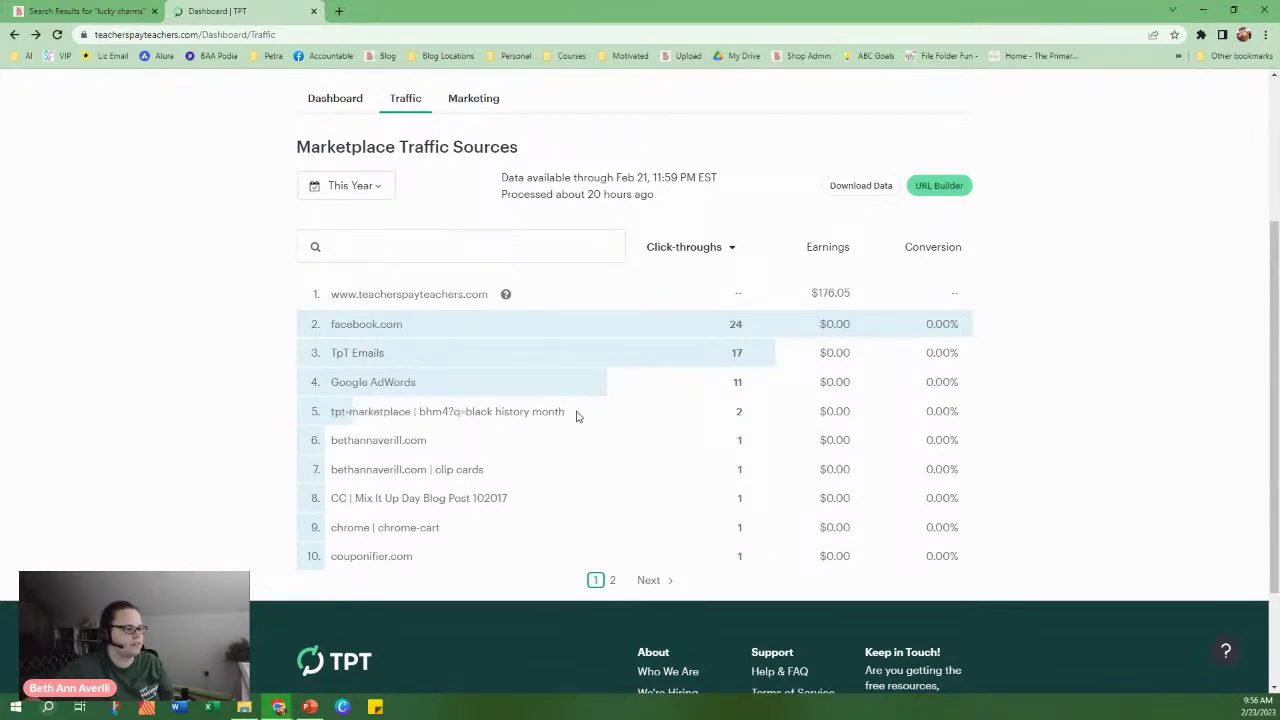
pyautogui.moveTo(576, 416); pyautogui.dragTo(420, 418)
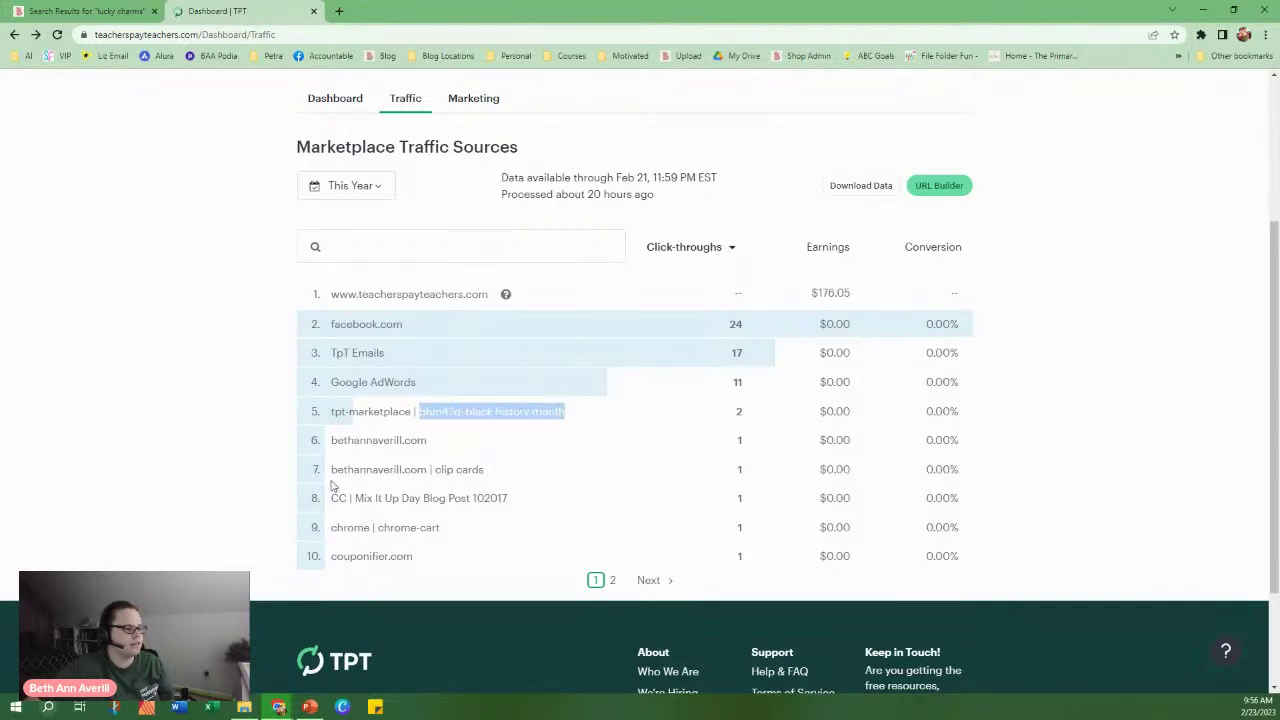
pyautogui.moveTo(334, 469); pyautogui.dragTo(441, 470)
pyautogui.moveTo(332, 502); pyautogui.dragTo(347, 498)
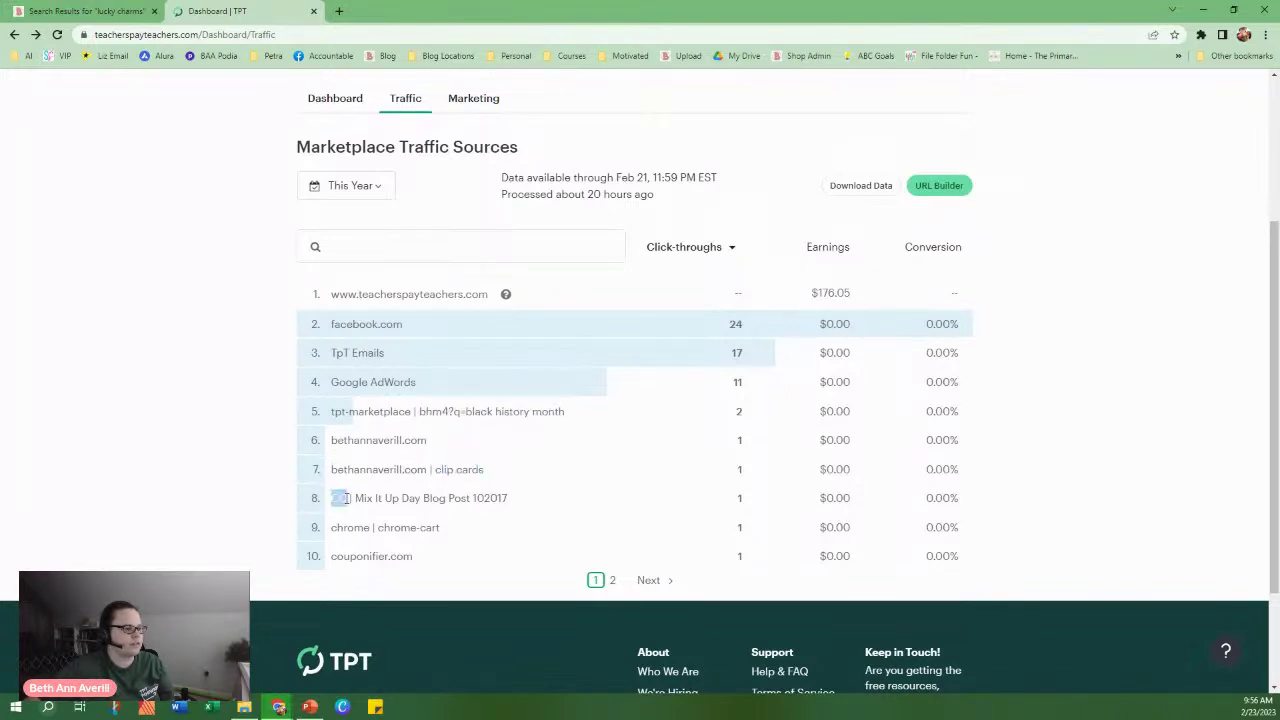
pyautogui.click(501, 497)
pyautogui.moveTo(509, 498); pyautogui.dragTo(477, 498)
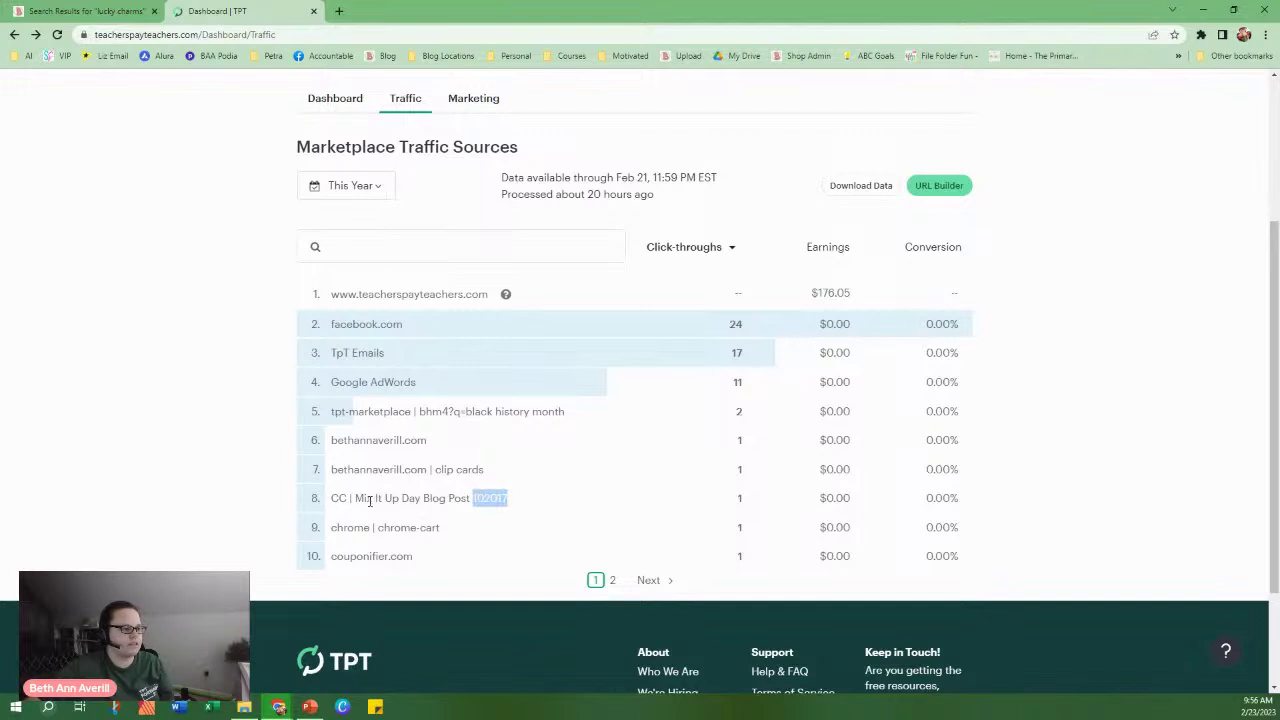
pyautogui.moveTo(355, 498); pyautogui.dragTo(490, 493)
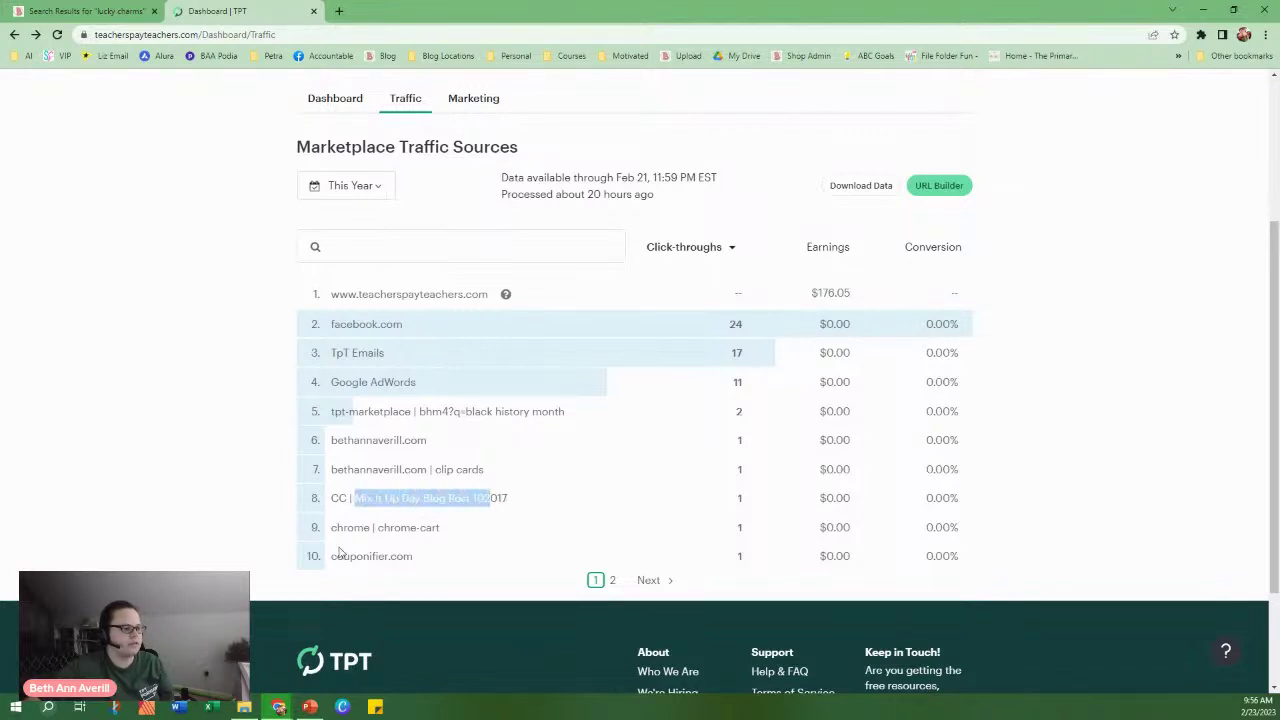
pyautogui.moveTo(340, 556); pyautogui.dragTo(404, 556)
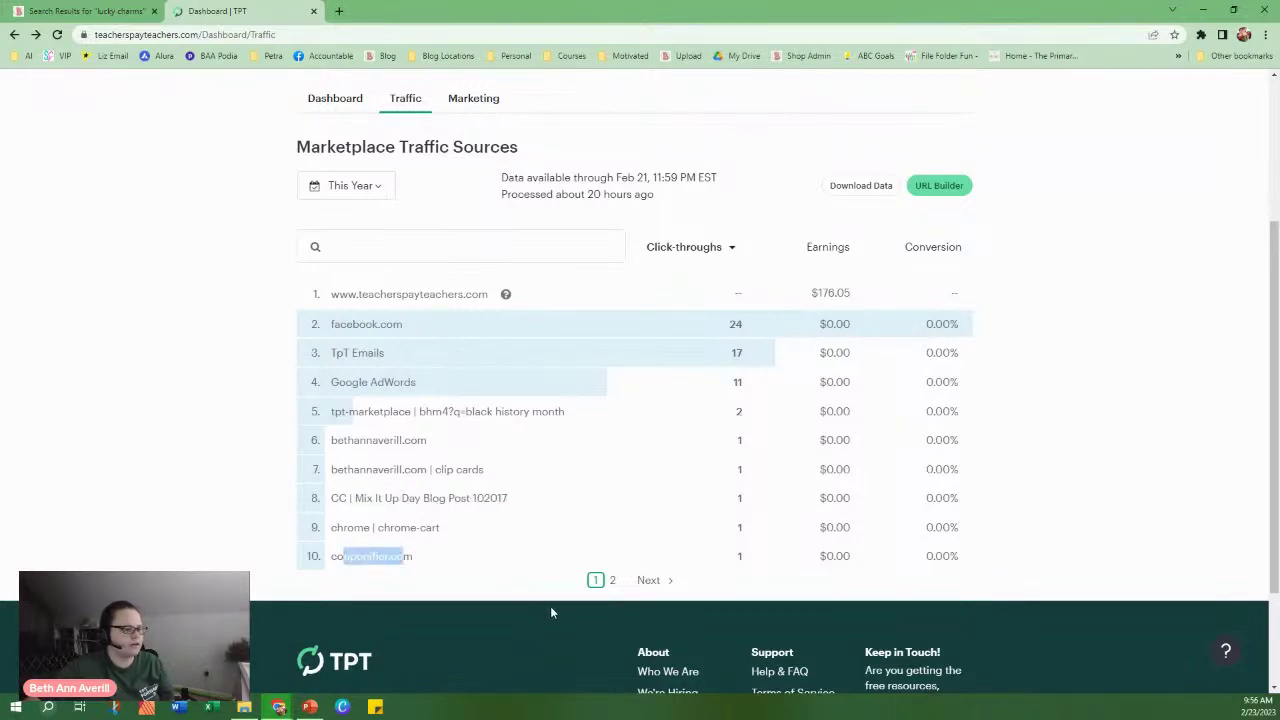
# Examine the second page of traffic sources, including the Valentine's Day email, pocketofpreschool.com and HoJo-Teacherpreneur Tips-Tuesday entries.
pyautogui.click(612, 582)
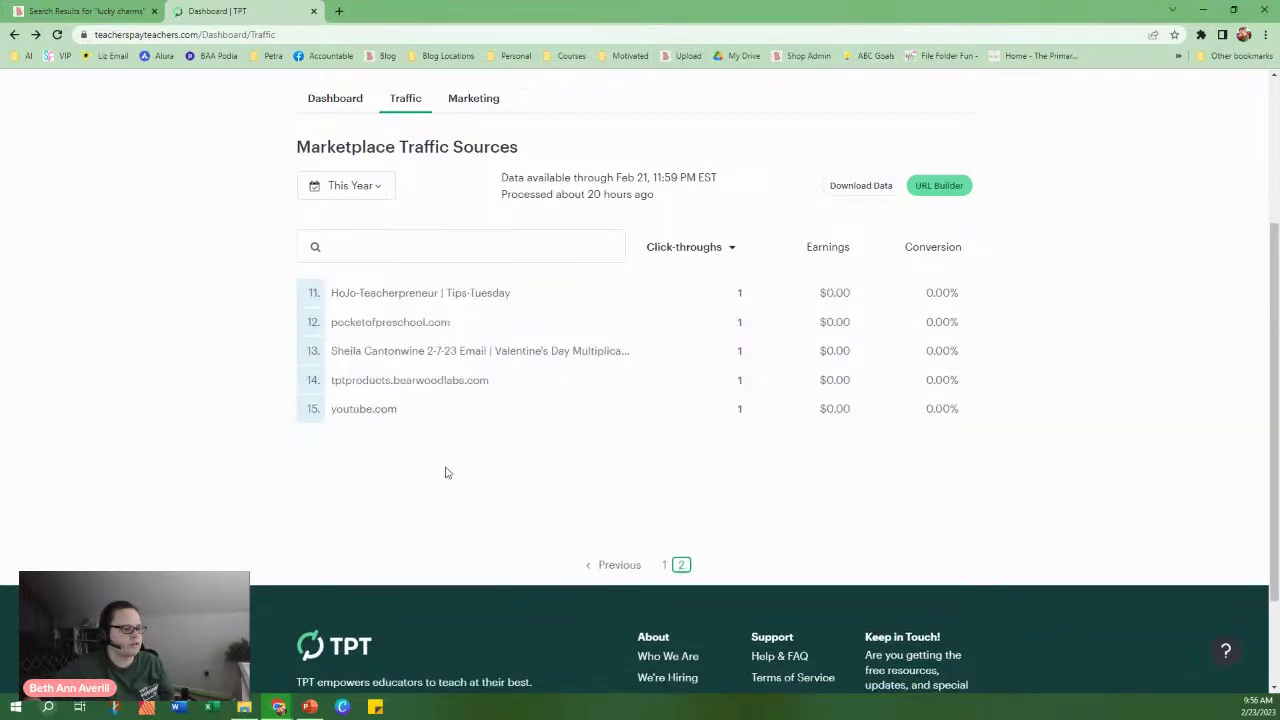
pyautogui.moveTo(335, 350); pyautogui.dragTo(610, 353)
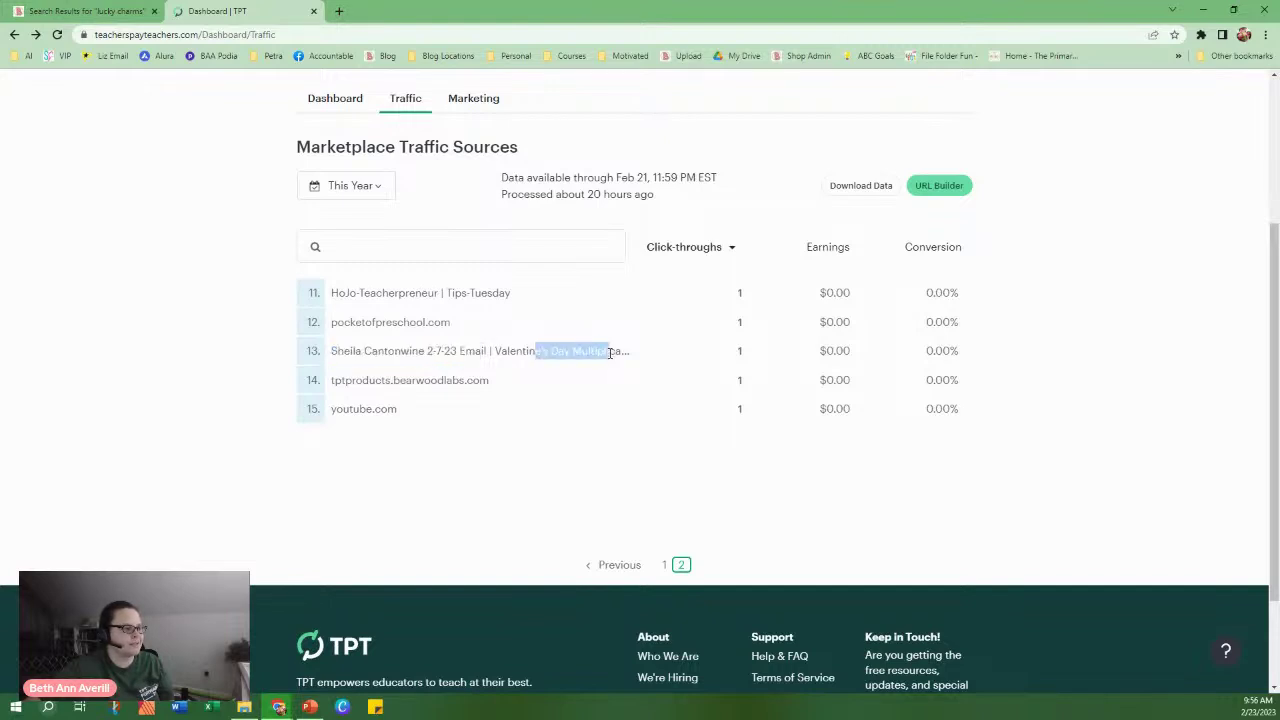
pyautogui.click(333, 322)
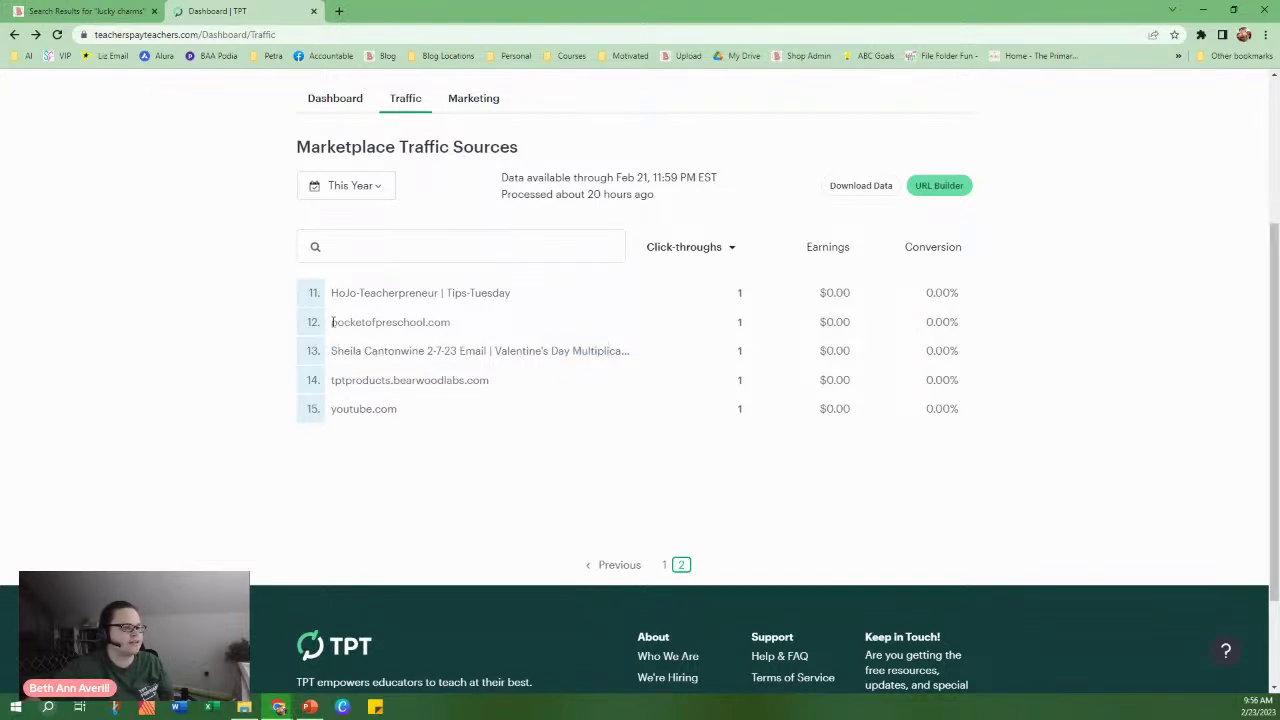
pyautogui.moveTo(333, 322); pyautogui.dragTo(452, 322)
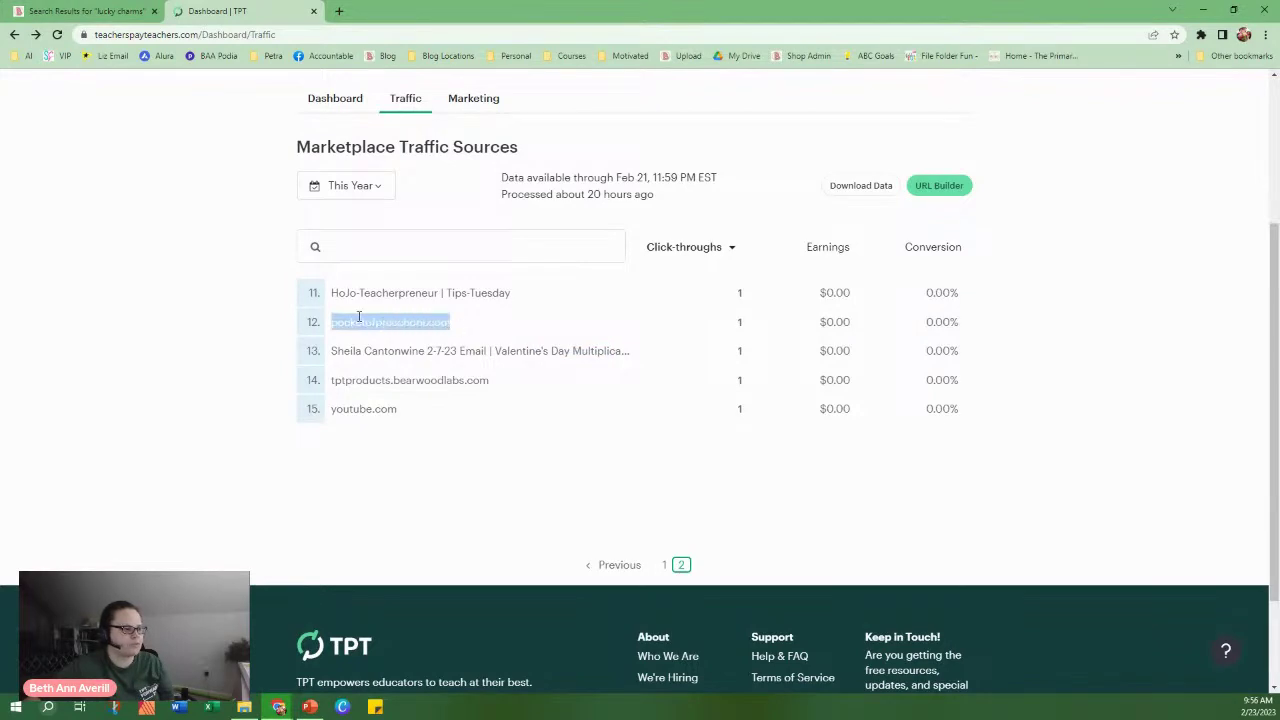
pyautogui.moveTo(333, 293); pyautogui.dragTo(450, 293)
pyautogui.click(475, 293)
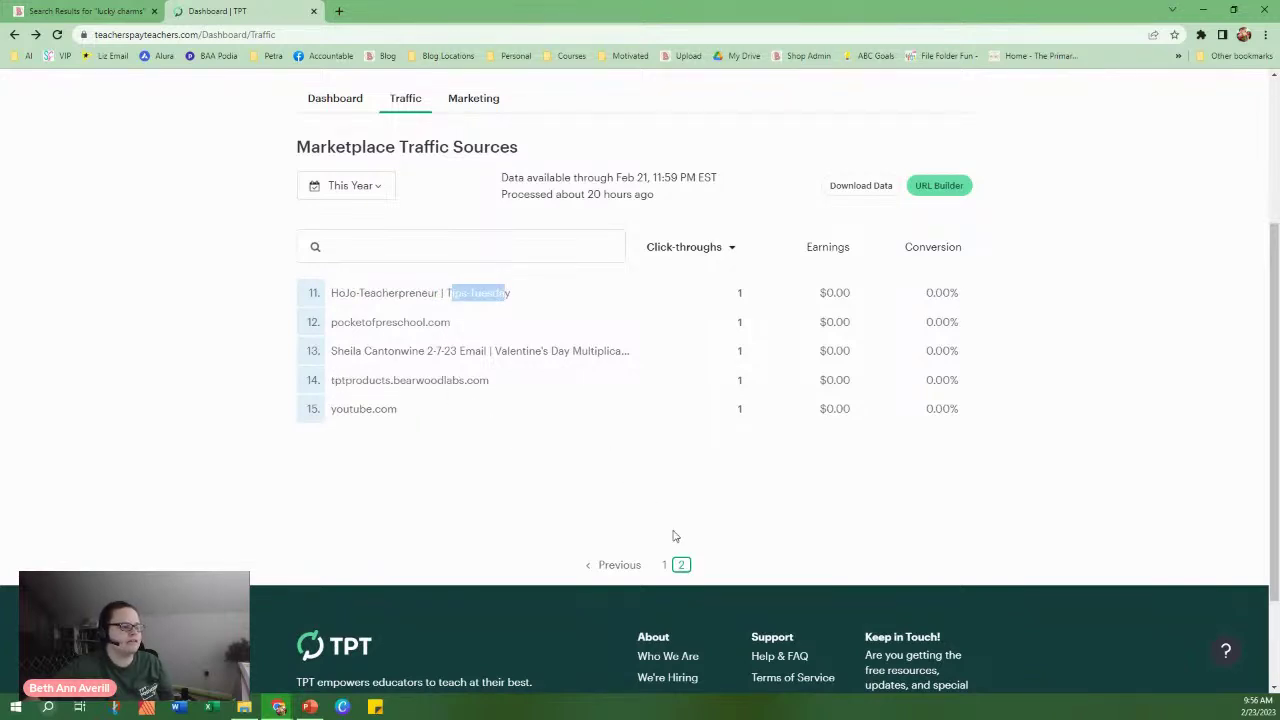
# Review the clip cards and Mix It Up Day Blog Post entries on the first page again, and return to the second page.
pyautogui.click(663, 565)
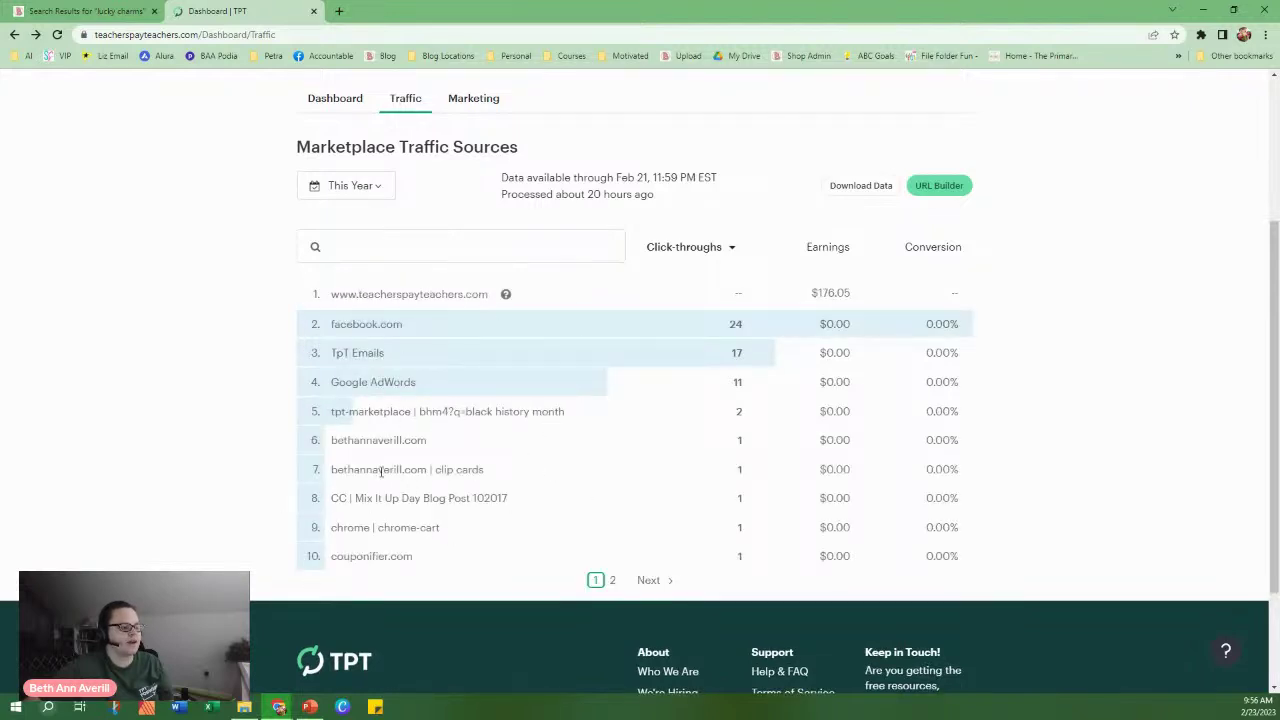
pyautogui.moveTo(341, 472); pyautogui.dragTo(466, 497)
pyautogui.click(450, 500)
pyautogui.click(470, 497)
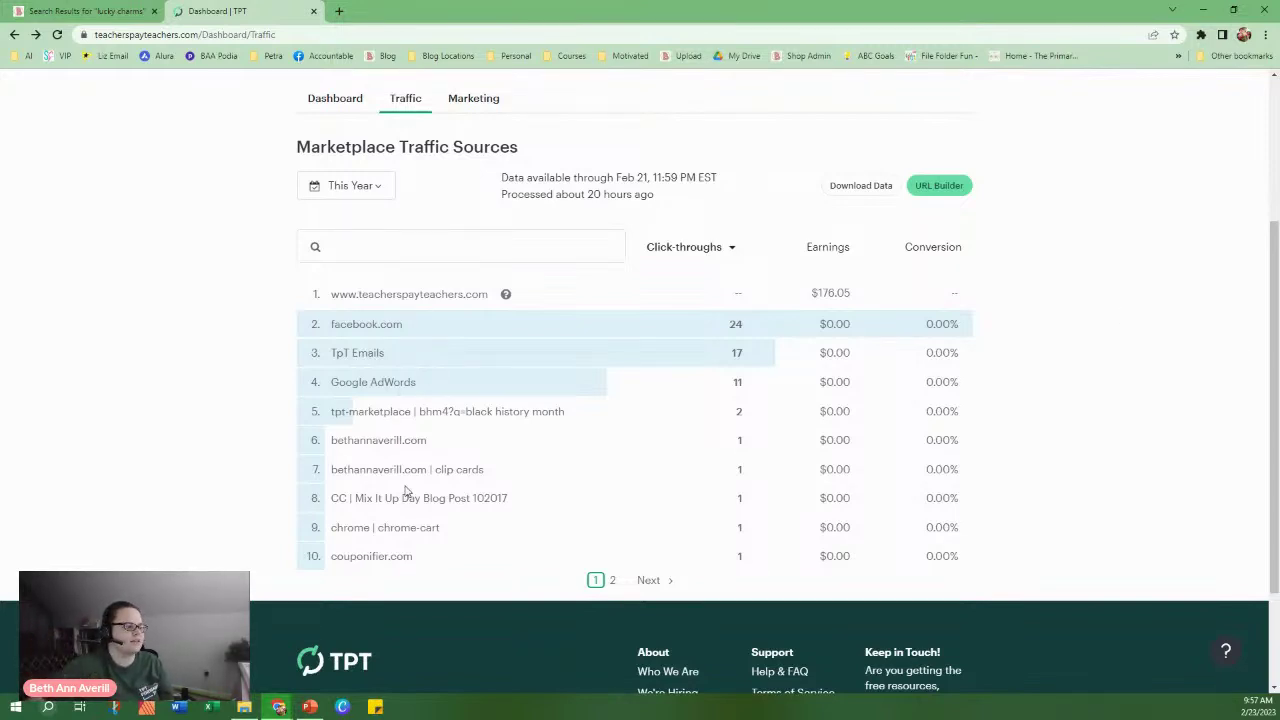
pyautogui.click(613, 580)
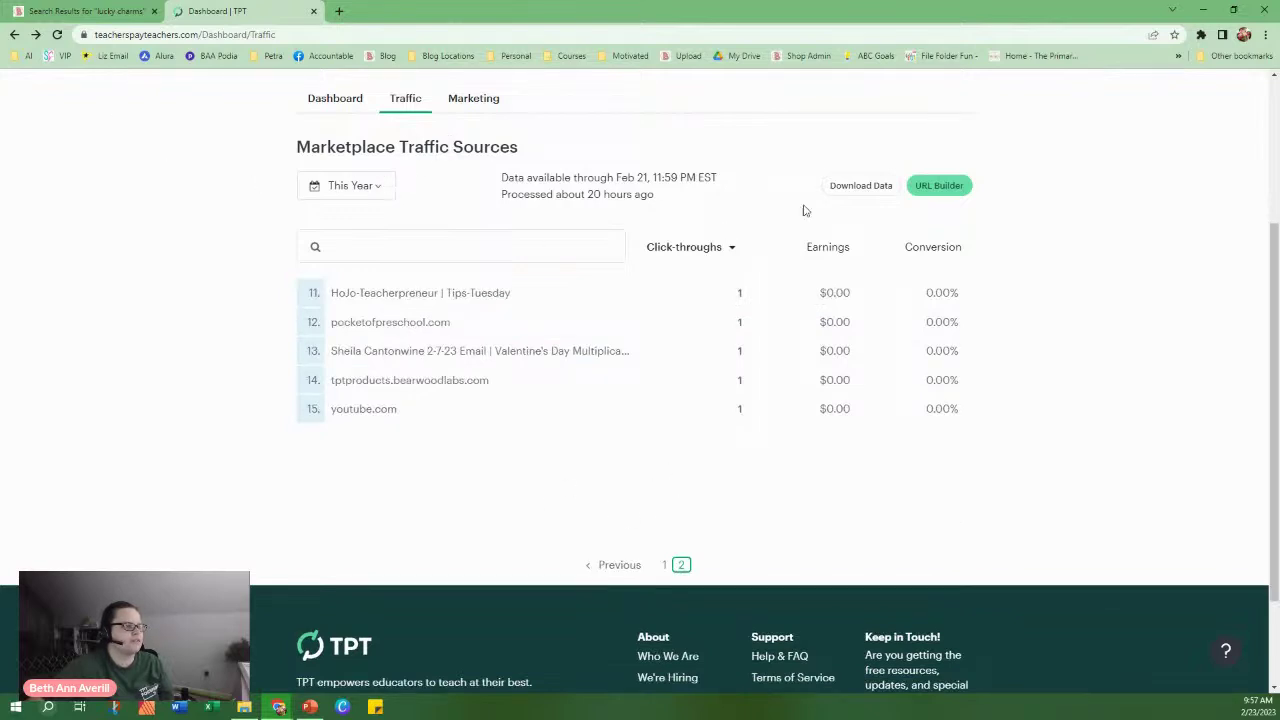
# Open a blank campaign form in the TPT URL Builder, and switch back to the More Resources slide in PowerPoint.
pyautogui.click(927, 189)
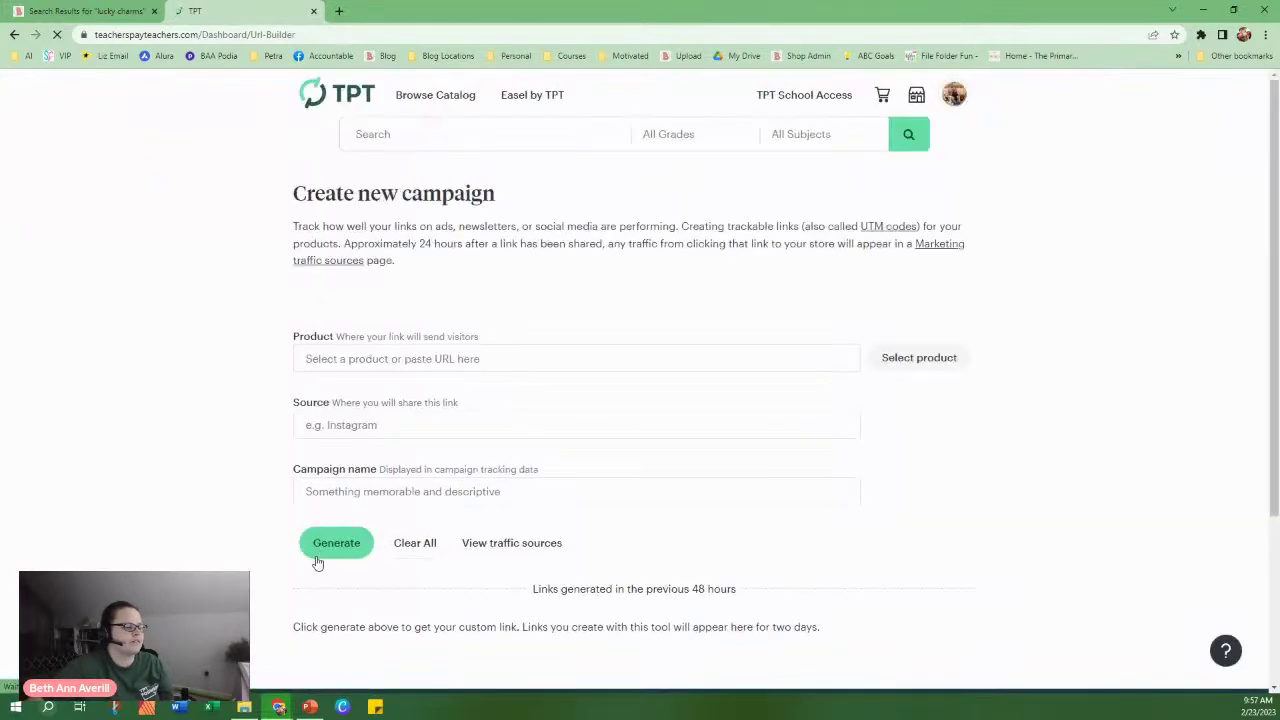
pyautogui.click(310, 706)
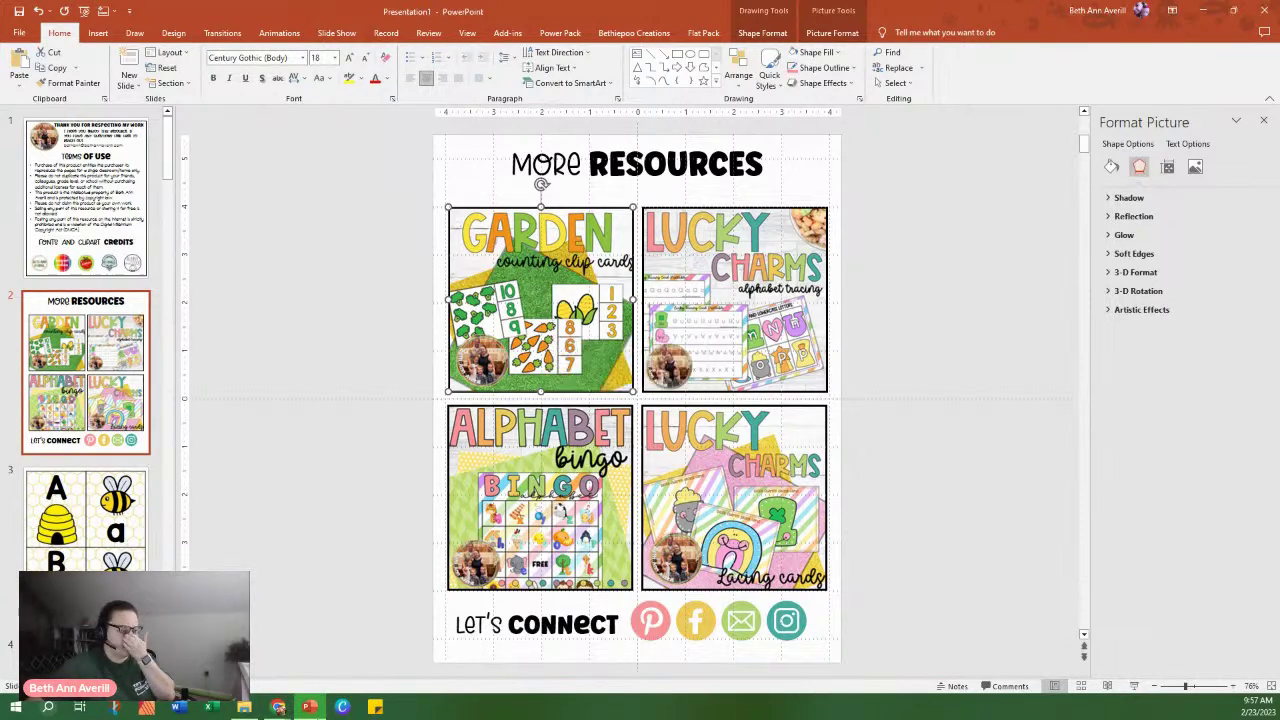
pyautogui.moveTo(279, 707)
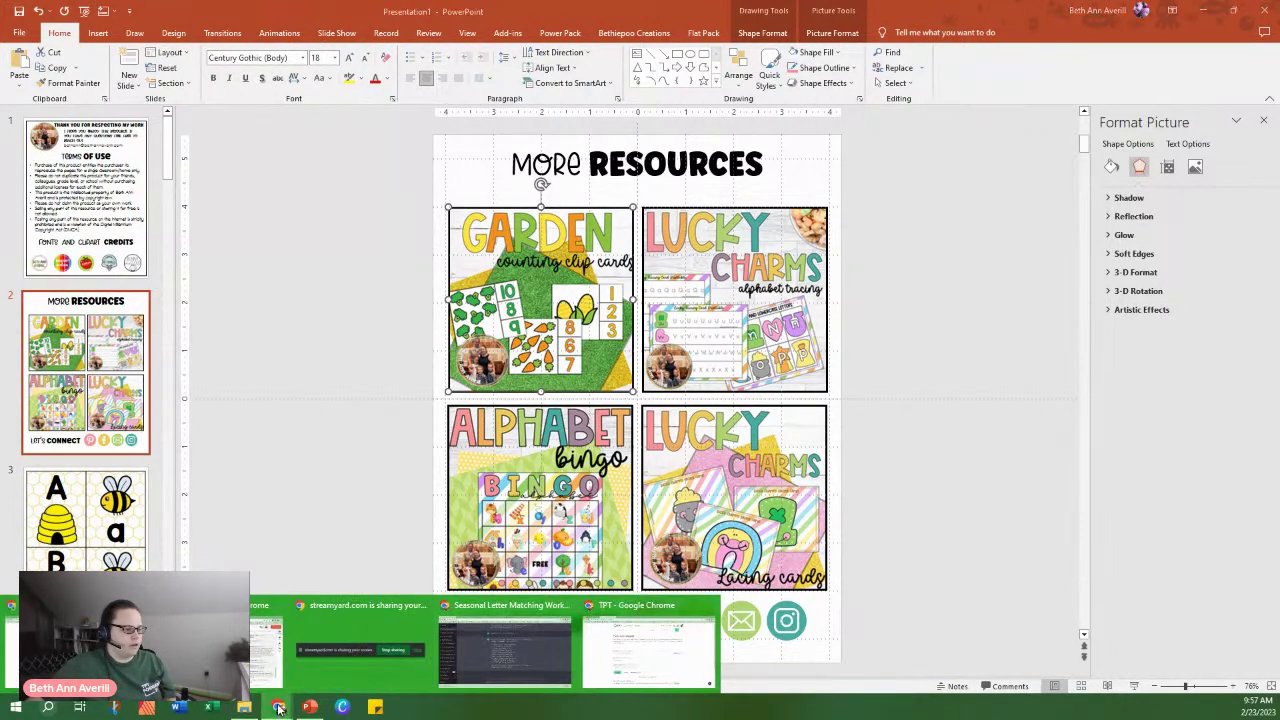
pyautogui.moveTo(535, 632)
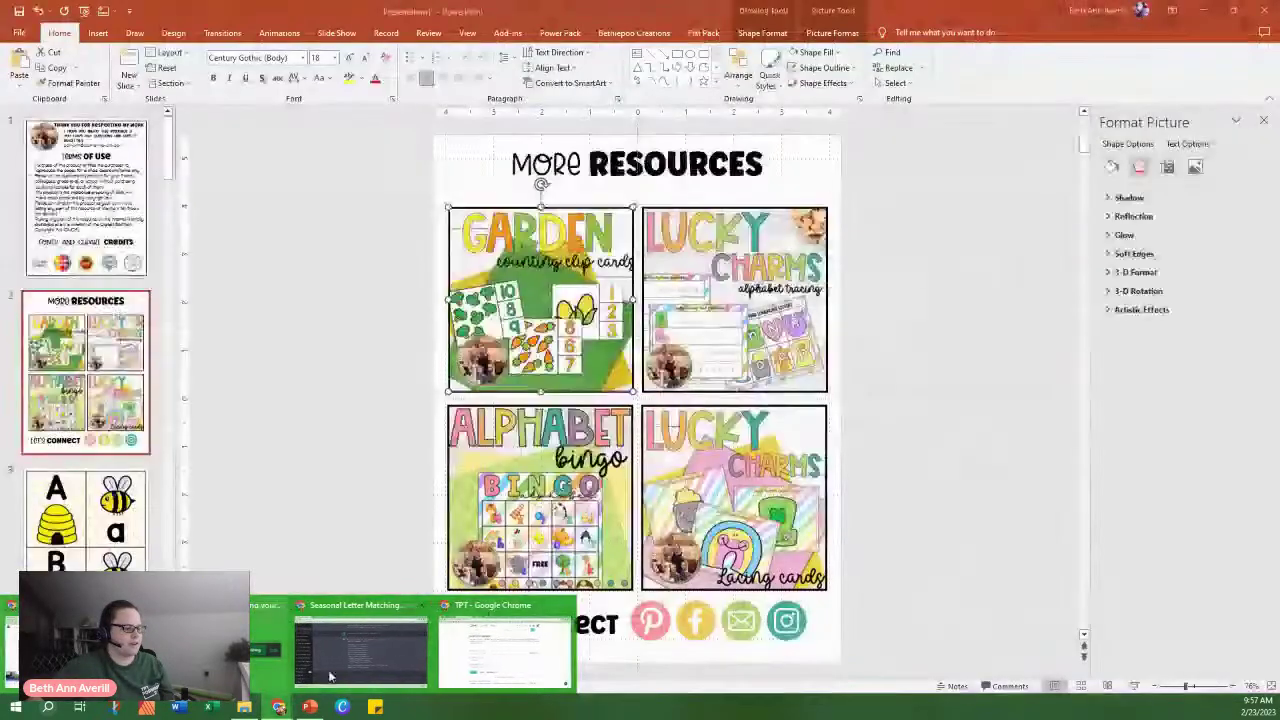
# Switch to the TPT URL Builder and set the source to letter building bees and the campaign name to the store owner's name.
pyautogui.click(462, 668)
pyautogui.click(560, 489)
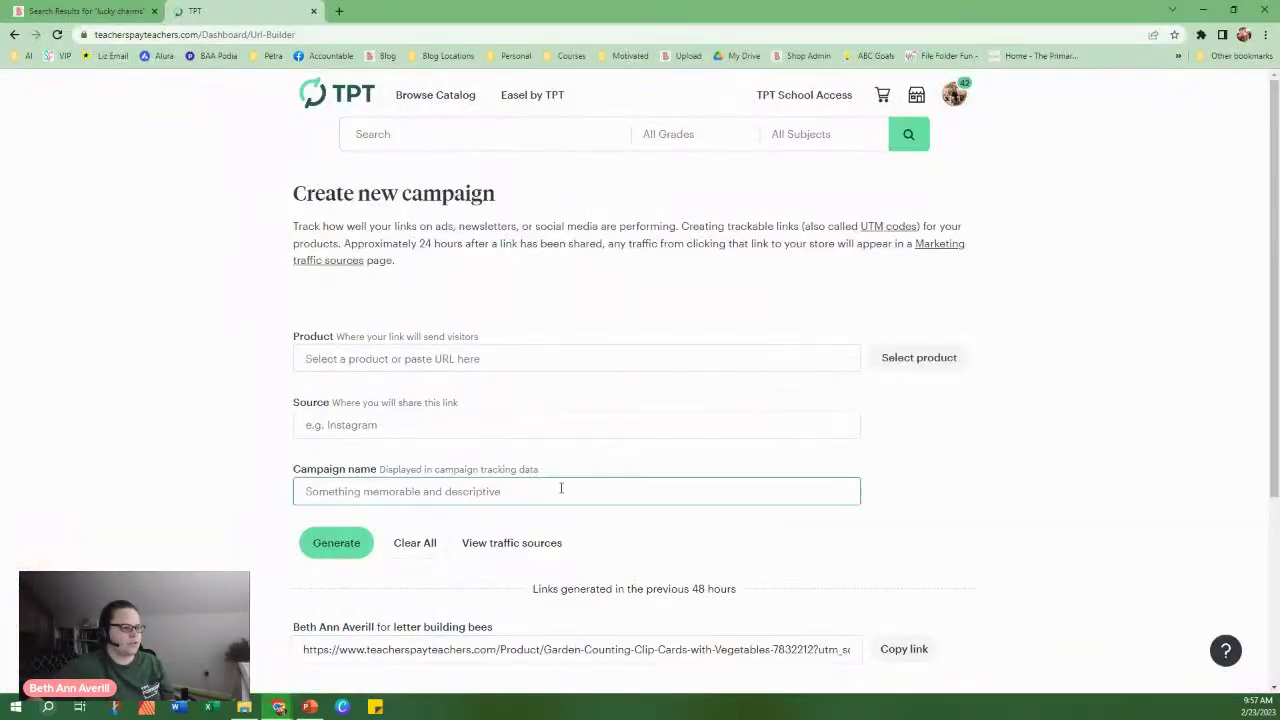
pyautogui.scroll(-3, 562, 489)
pyautogui.scroll(2, 563, 491)
pyautogui.click(319, 360)
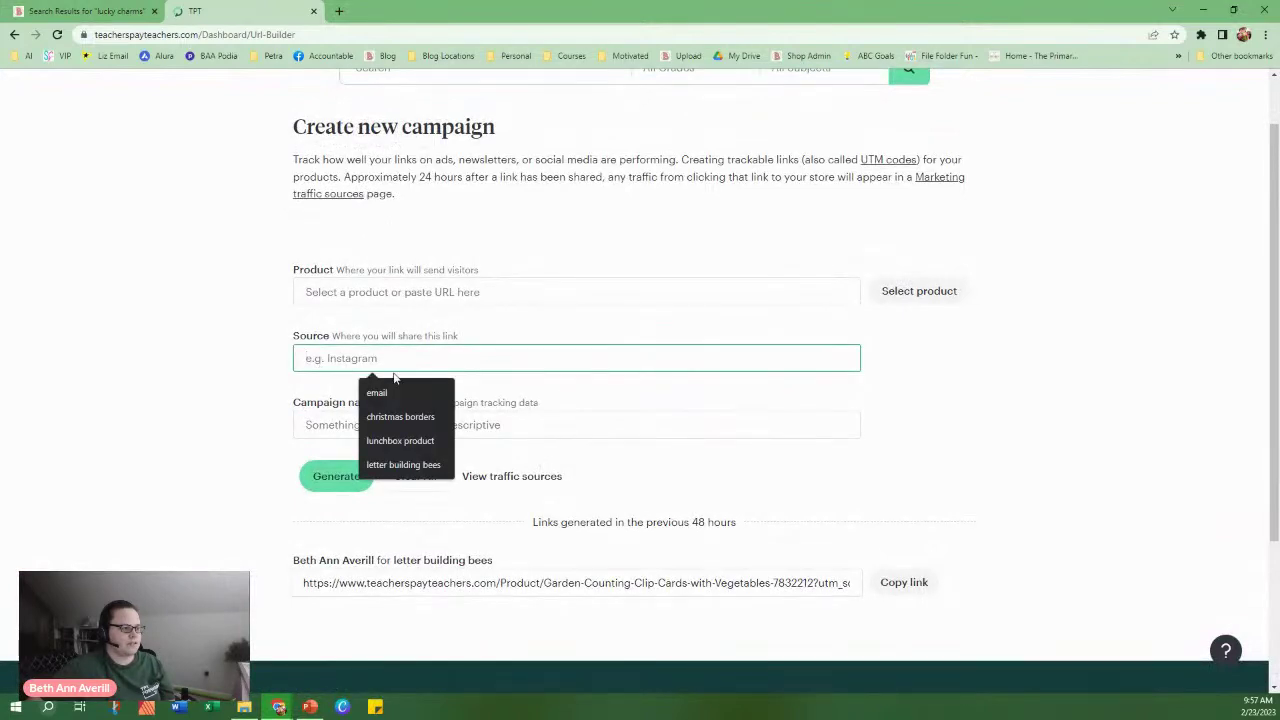
pyautogui.click(403, 464)
pyautogui.click(335, 424)
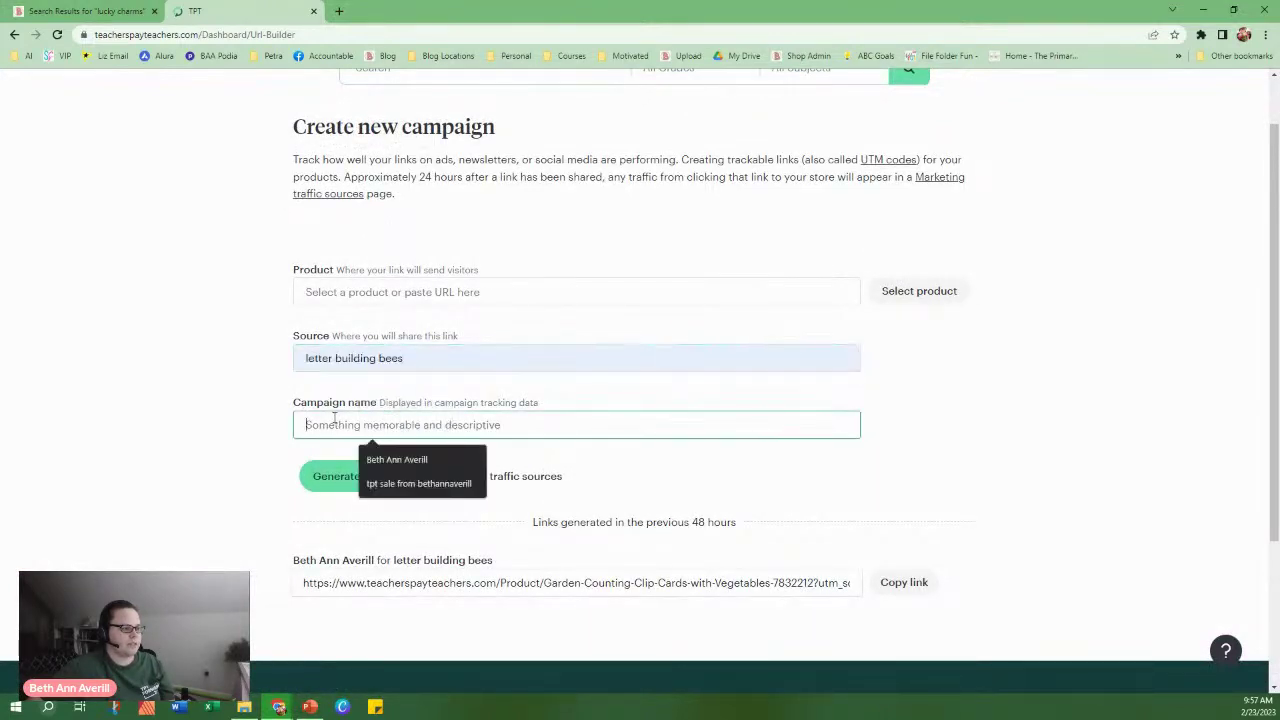
pyautogui.click(410, 460)
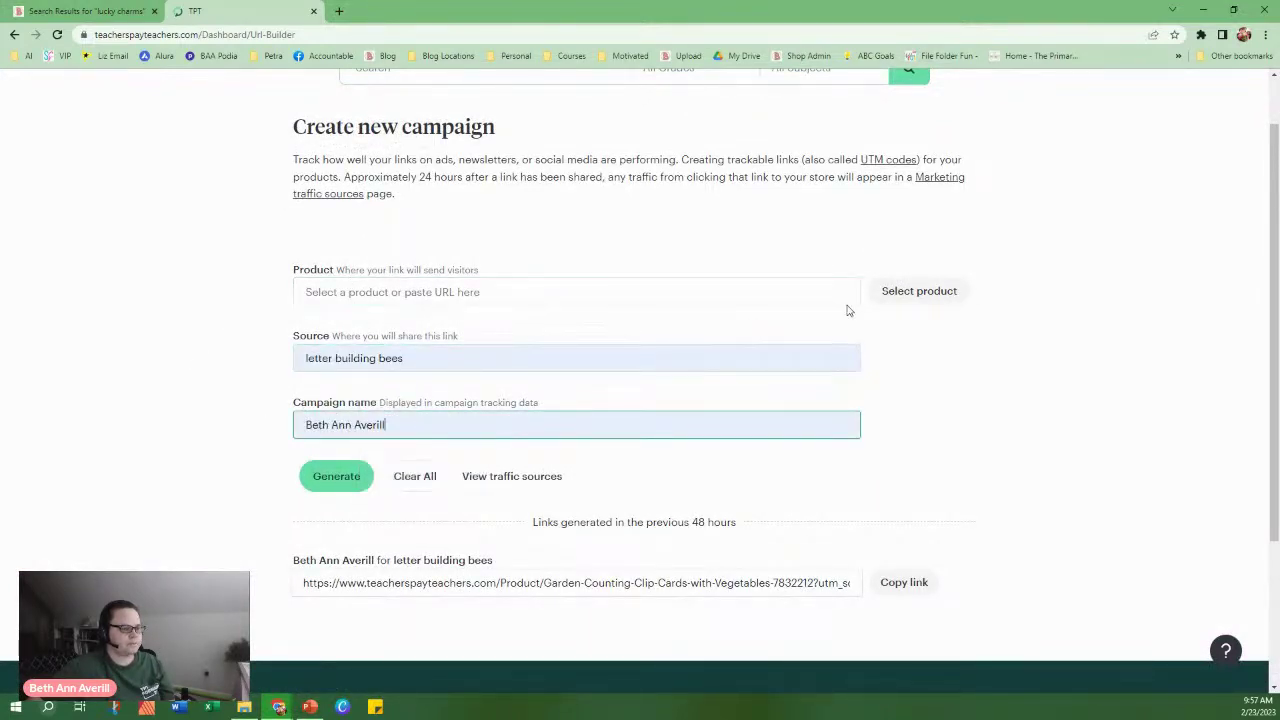
# Search the store resources for alphabet bingo and choose Alphabet Bingo Set of 30 as the campaign product.
pyautogui.click(905, 291)
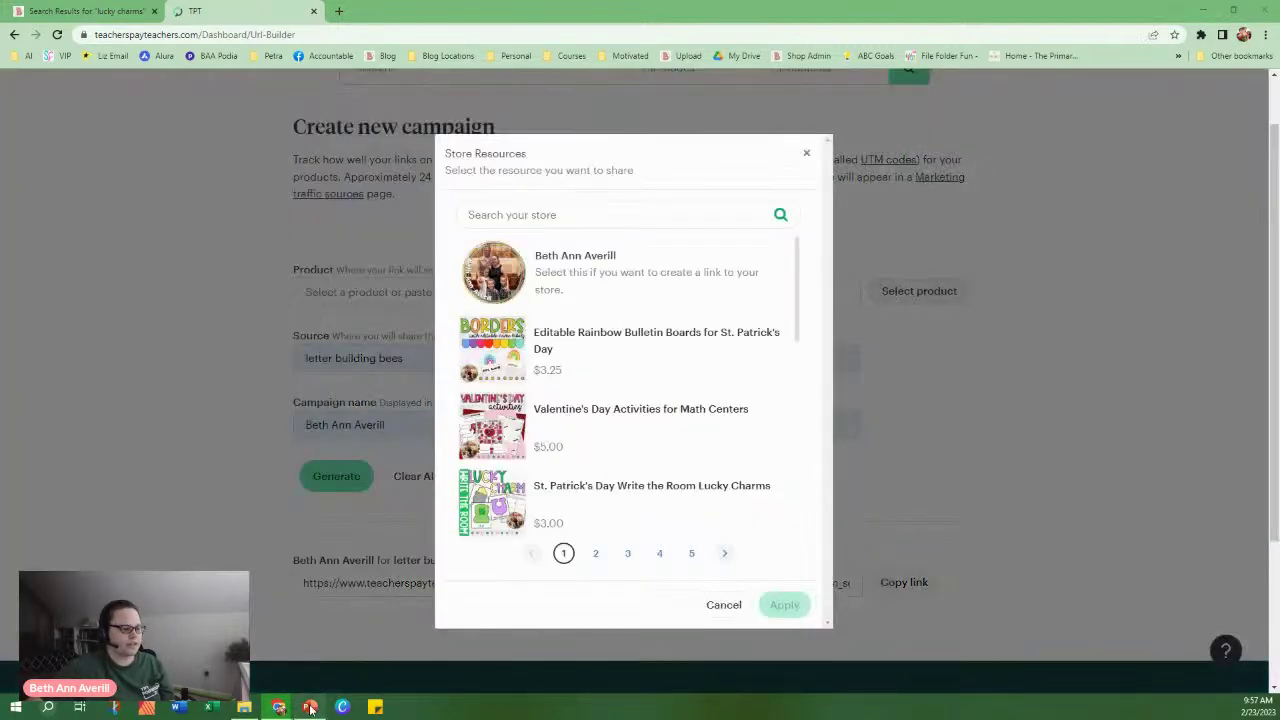
pyautogui.click(310, 708)
pyautogui.click(310, 708)
pyautogui.click(591, 214)
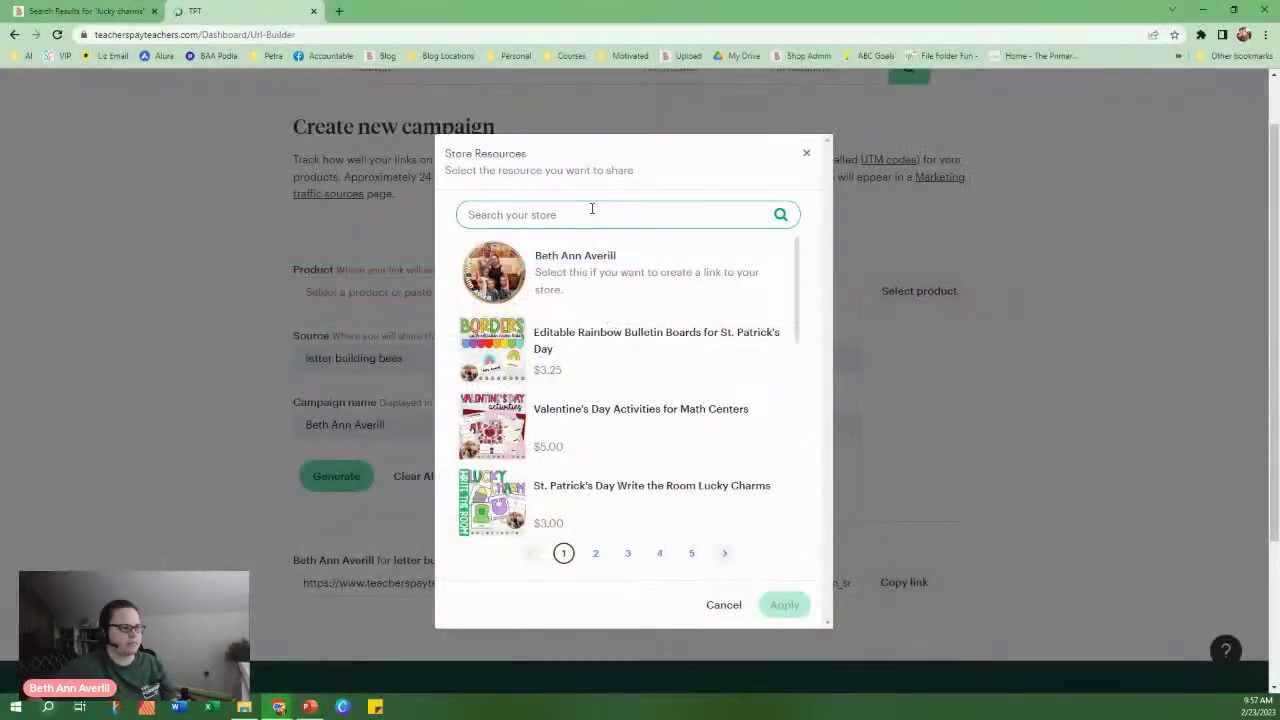
pyautogui.write('alphabet')
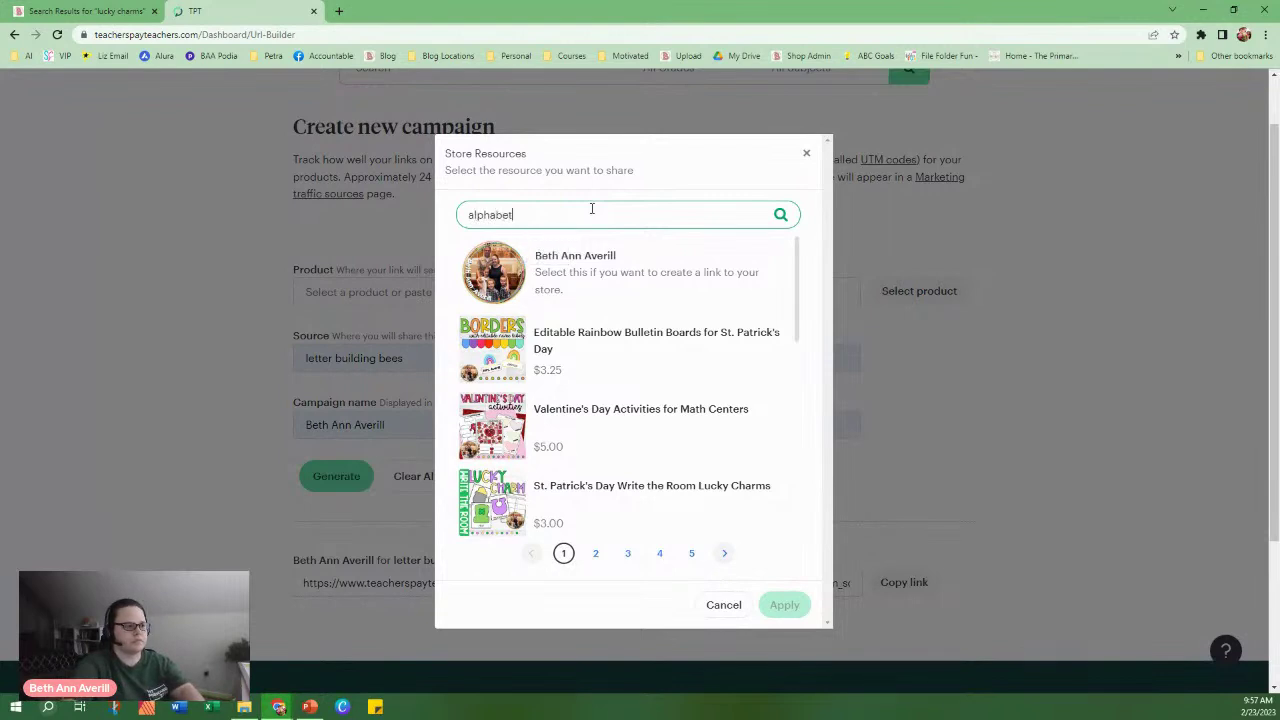
pyautogui.write(' bingo')
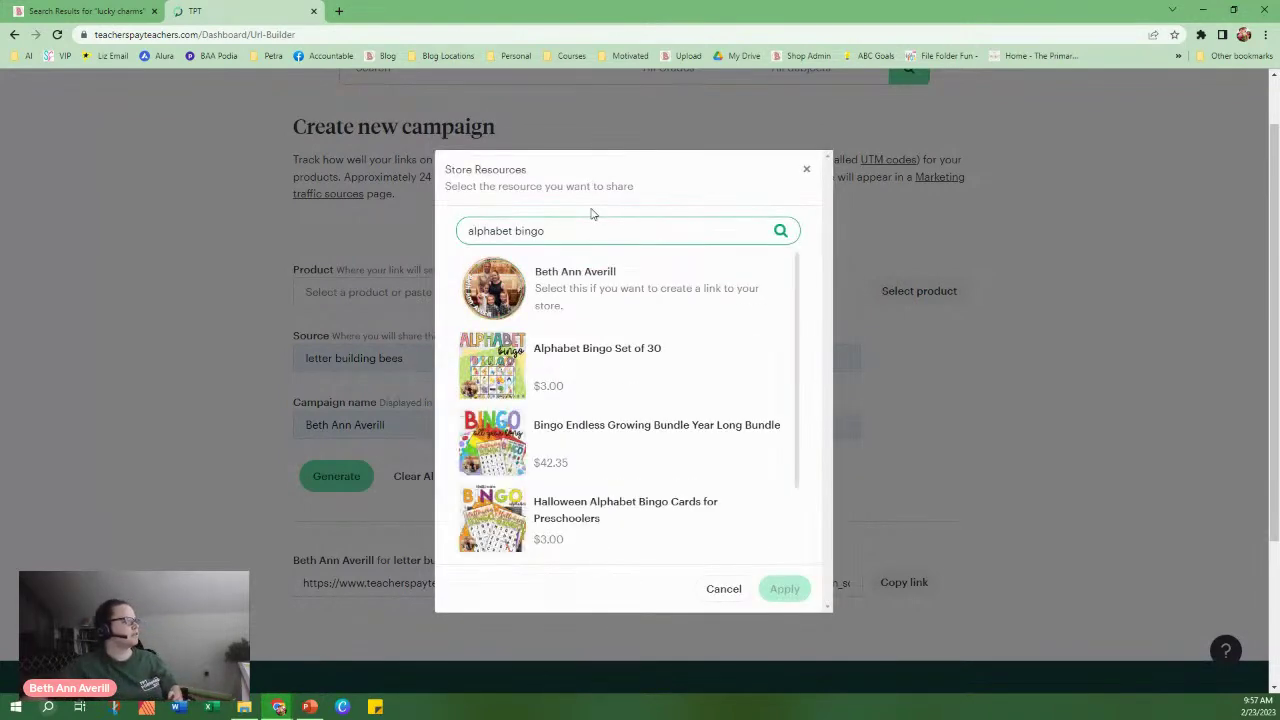
pyautogui.click(584, 381)
pyautogui.click(778, 587)
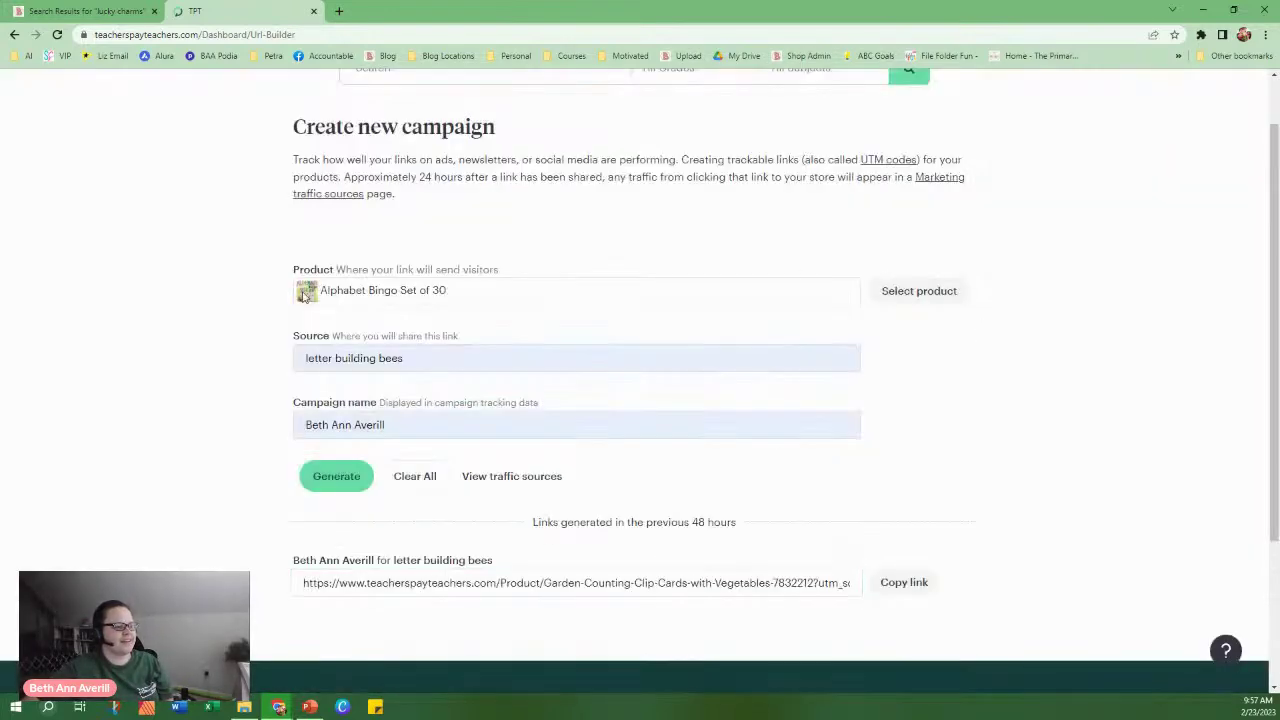
# Generate the trackable campaign link for Alphabet Bingo Set of 30 and copy it.
pyautogui.click(338, 477)
pyautogui.scroll(-1, 913, 380)
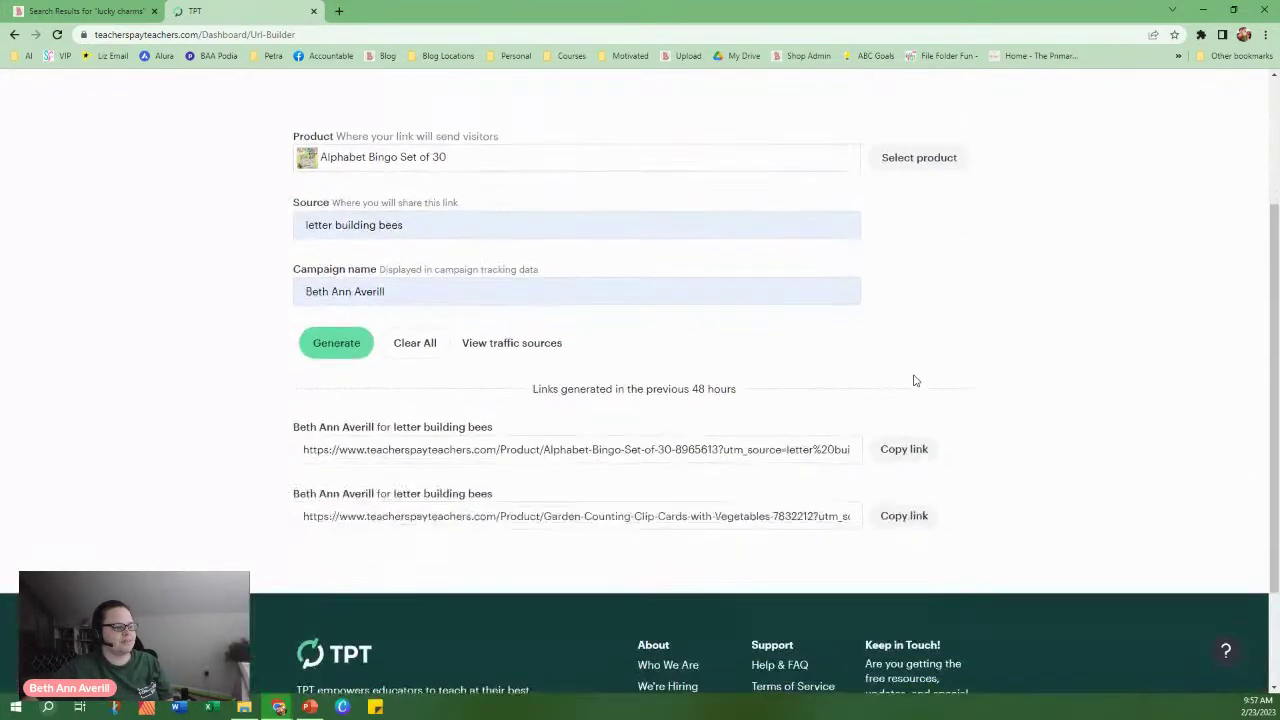
pyautogui.click(546, 453)
pyautogui.click(904, 449)
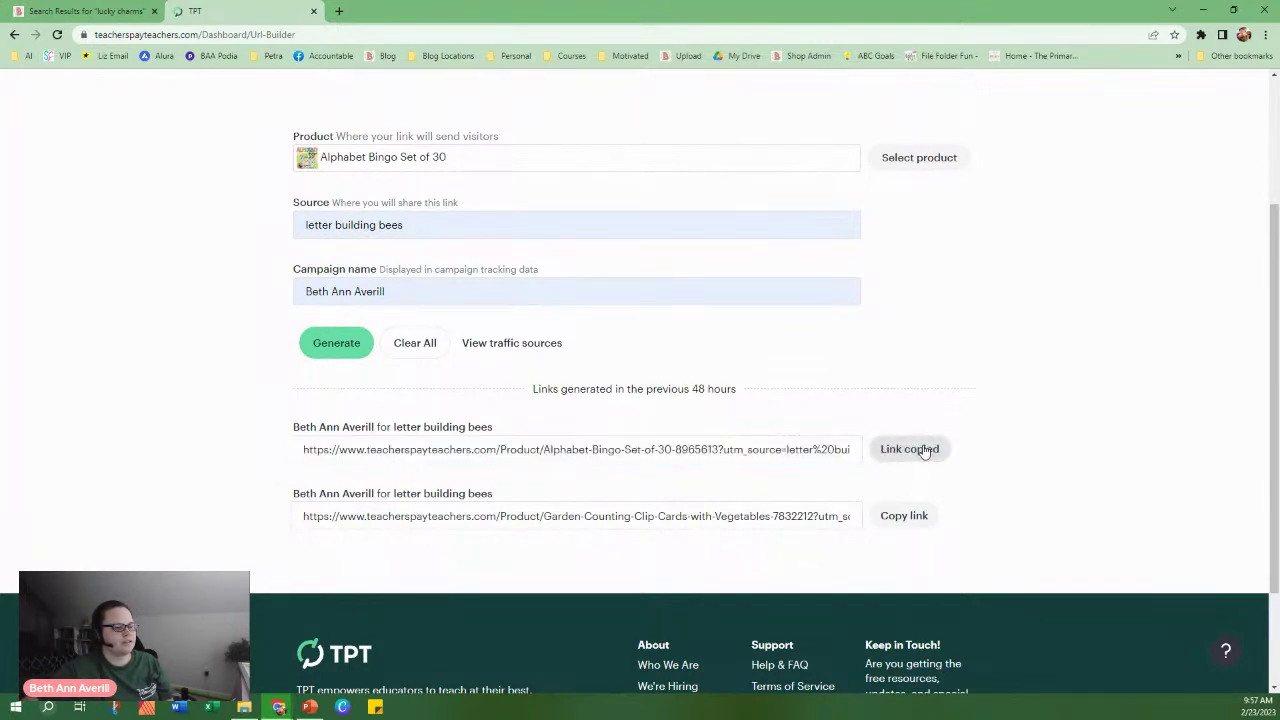
# Switch to PowerPoint and replace the Alphabet Bingo image's hyperlink with the copied trackable TPT link.
pyautogui.click(310, 707)
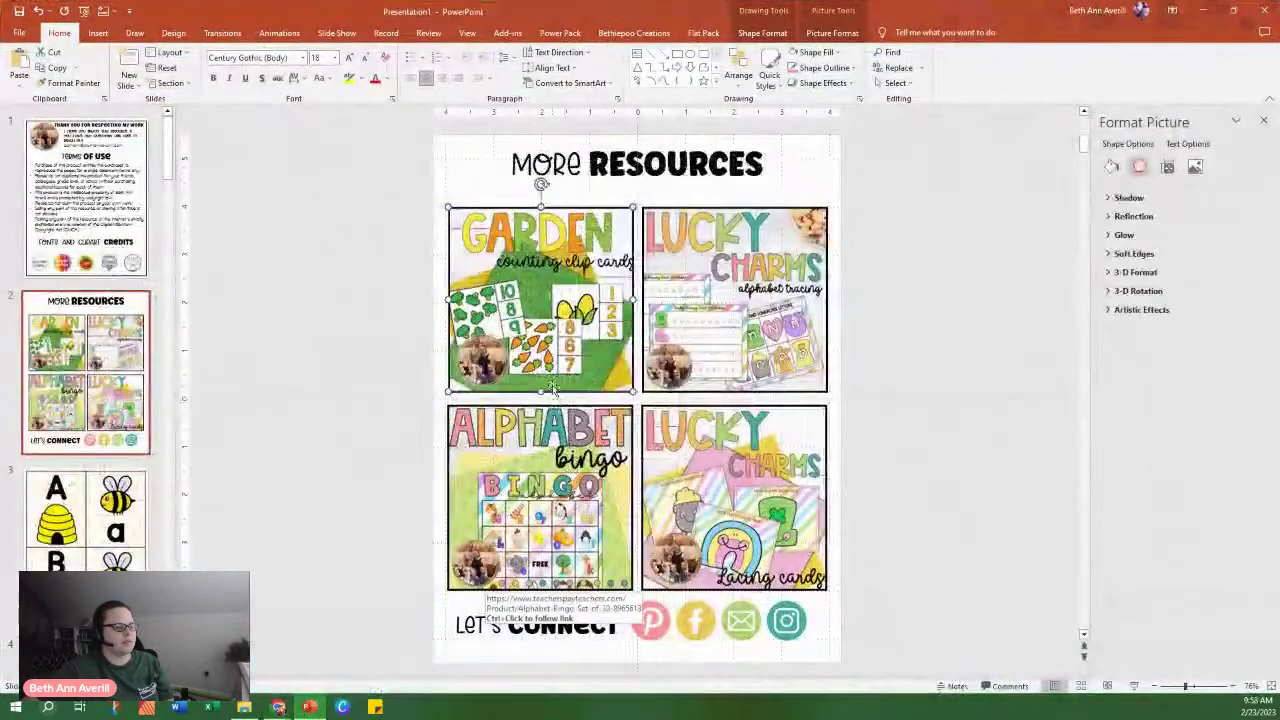
pyautogui.click(556, 457)
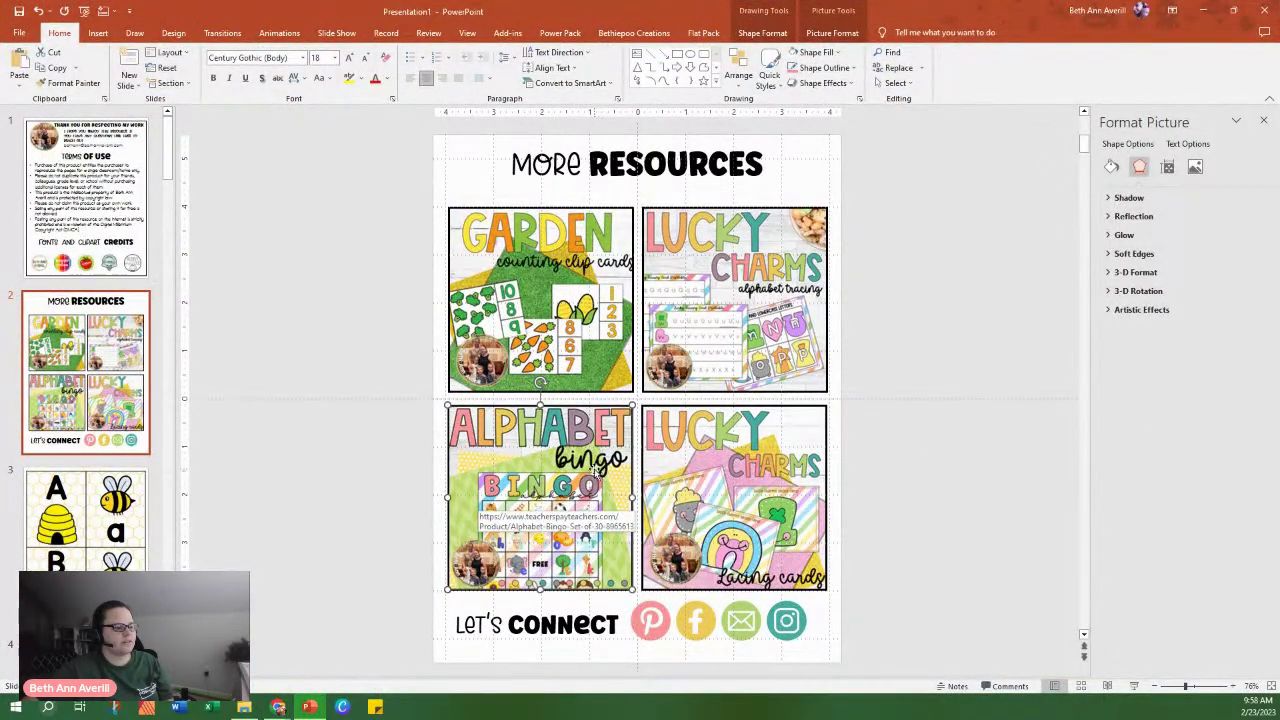
pyautogui.rightClick(548, 487)
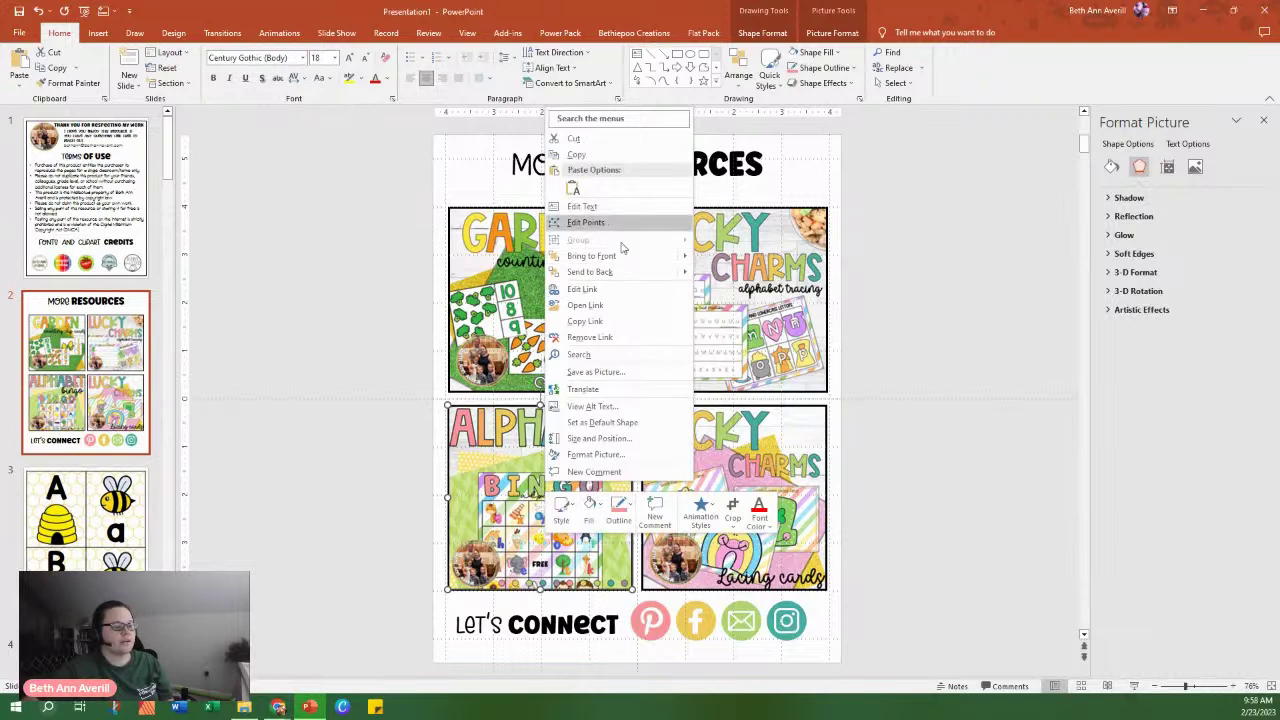
pyautogui.click(612, 290)
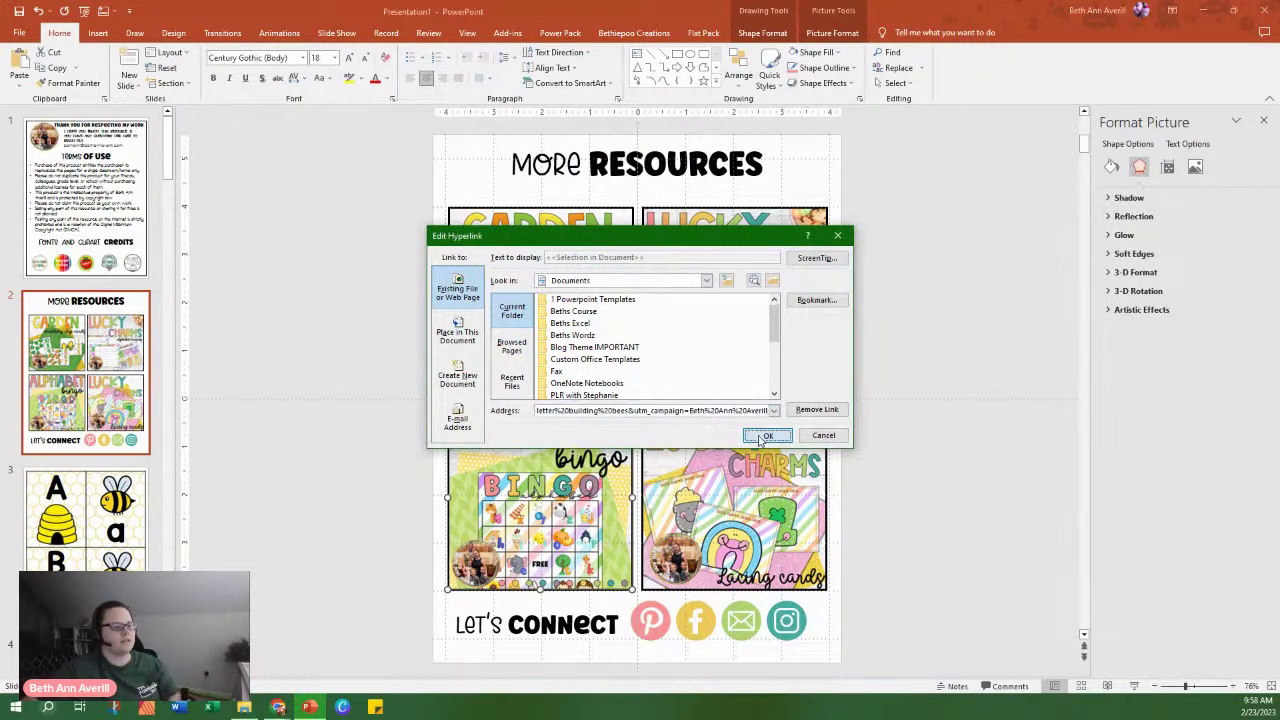
pyautogui.click(767, 435)
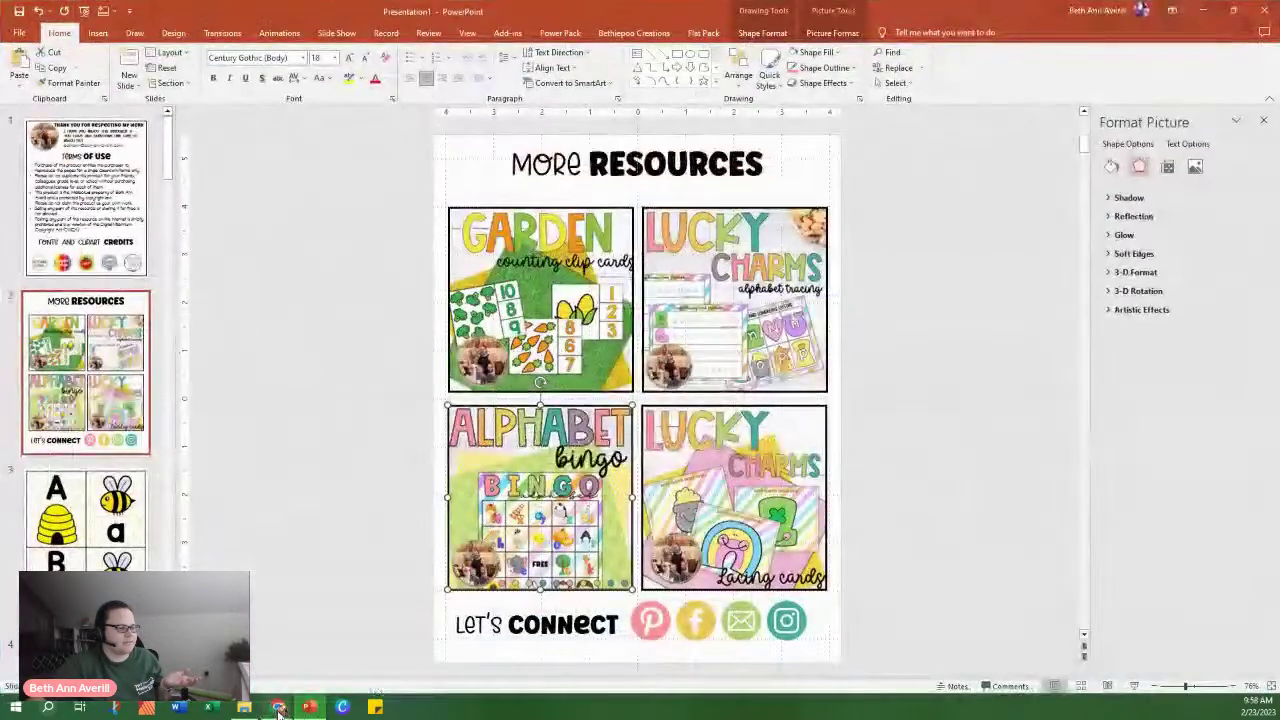
# From the shop's lucky charms search results in Chrome, open the Lacing Cards and Alphabet Tracing Cards product pages in new tabs.
pyautogui.moveTo(279, 708)
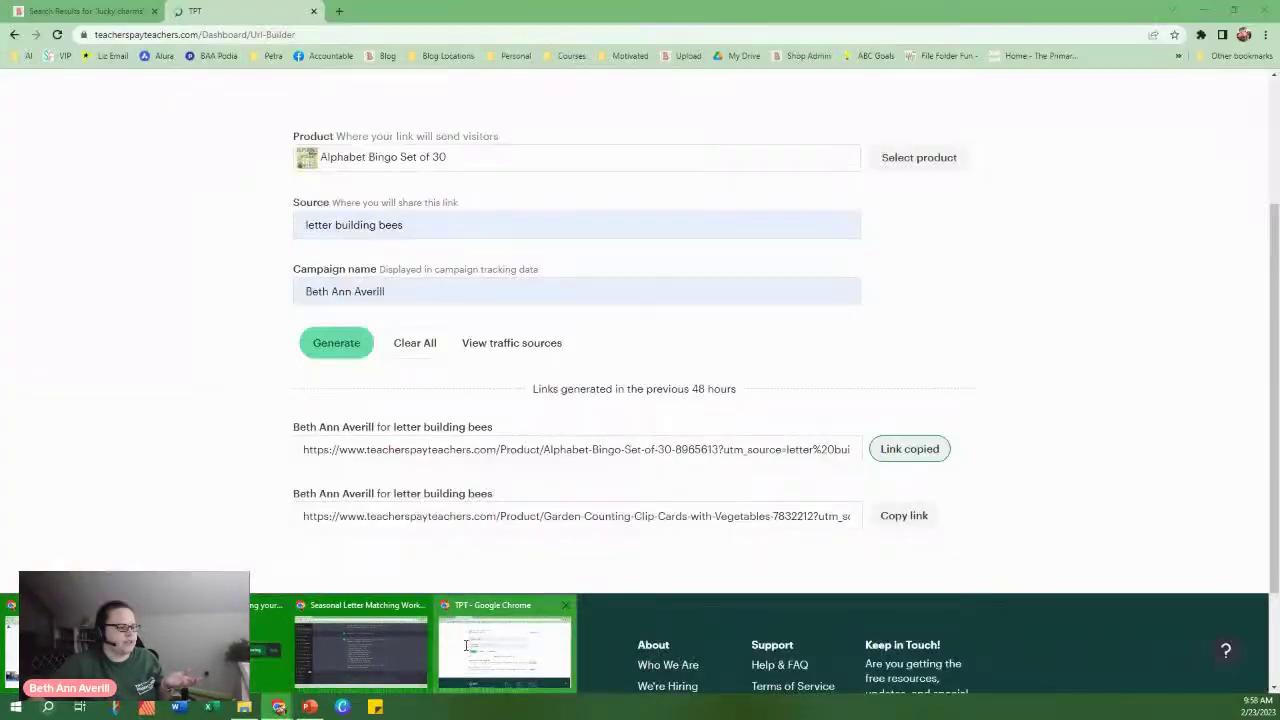
pyautogui.click(505, 640)
pyautogui.click(75, 12)
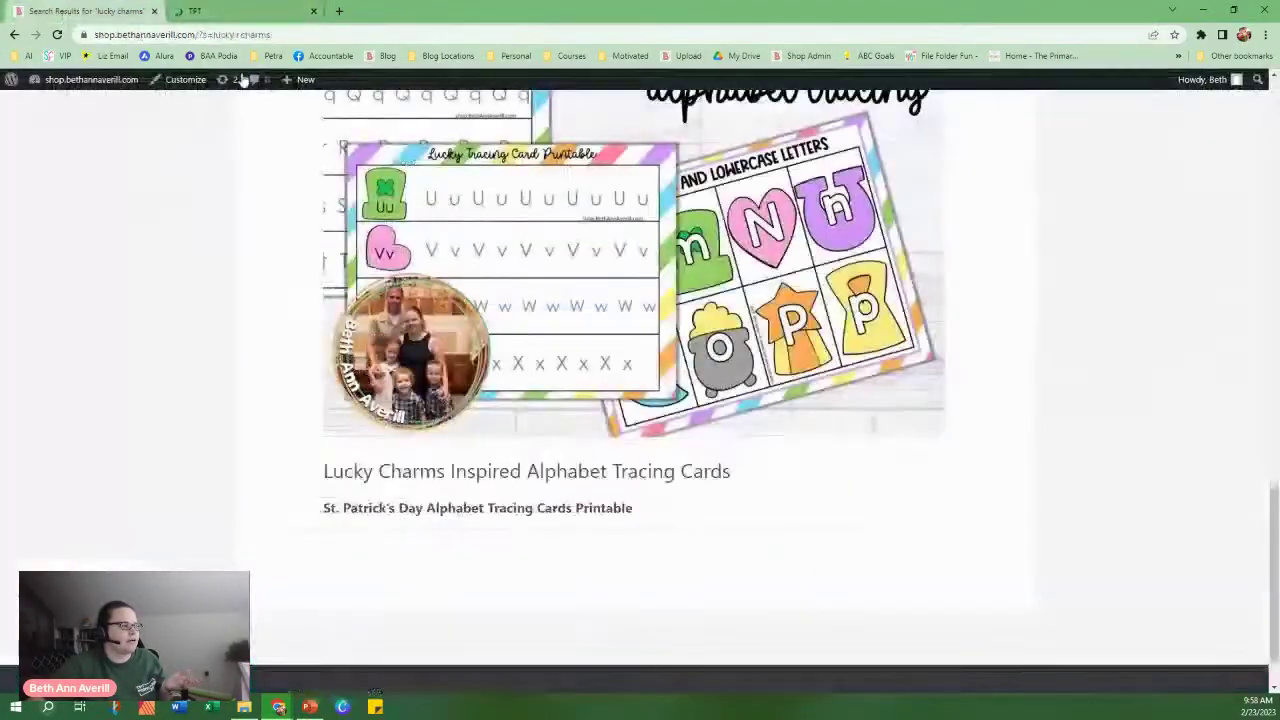
pyautogui.scroll(15, 745, 450)
pyautogui.scroll(-3, 757, 394)
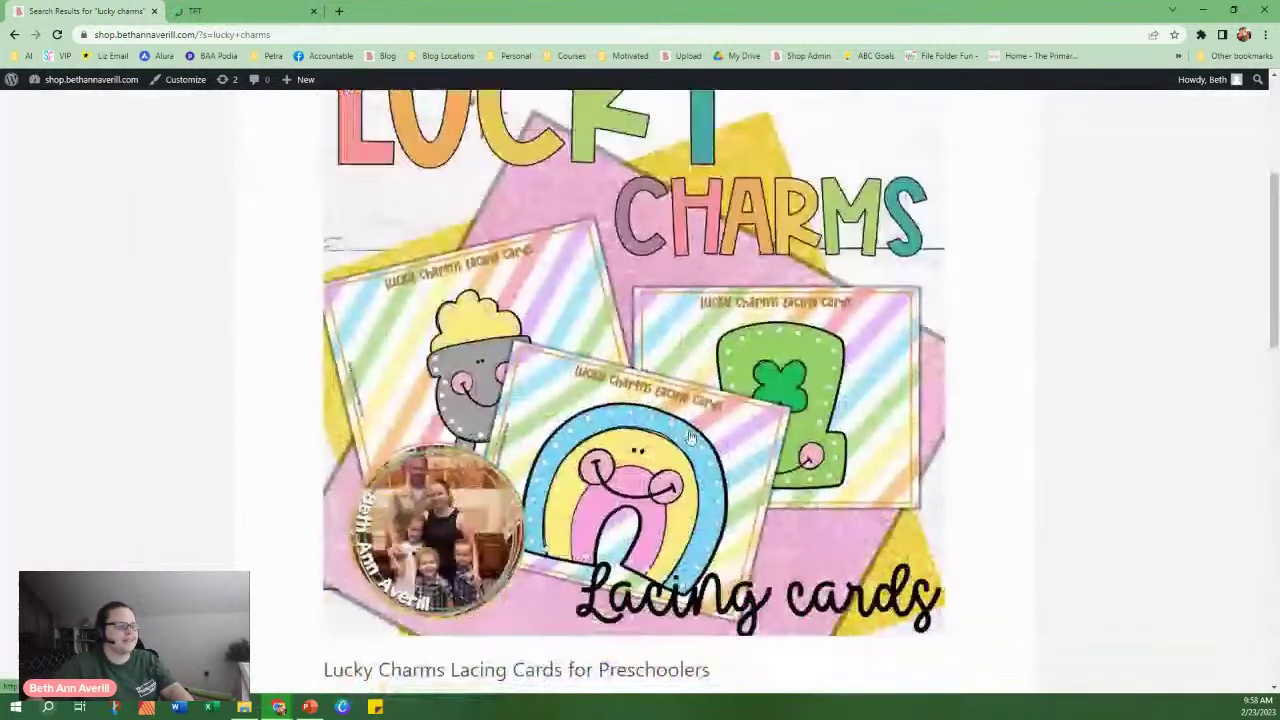
pyautogui.middleClick(650, 395)
pyautogui.scroll(-6, 810, 390)
pyautogui.middleClick(815, 395)
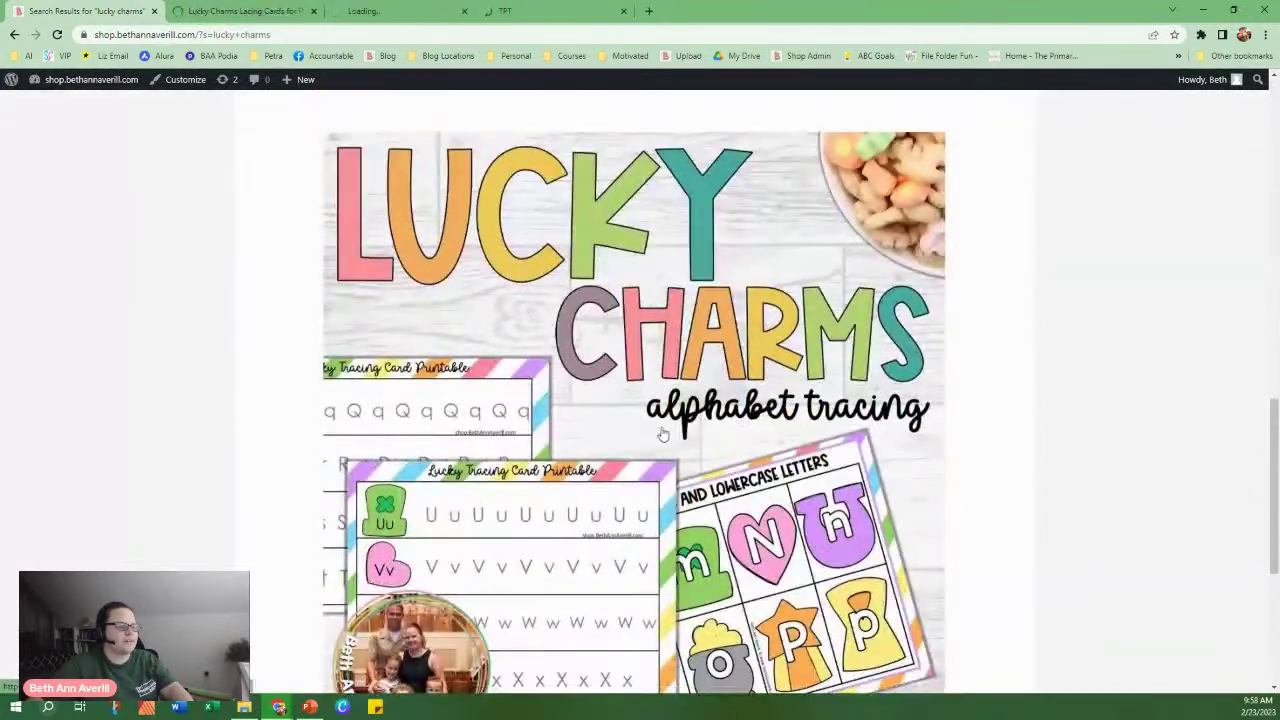
# Copy the Lucky Charms Lacing Cards page address and set it as the hyperlink of the lacing cards image in PowerPoint.
pyautogui.click(285, 12)
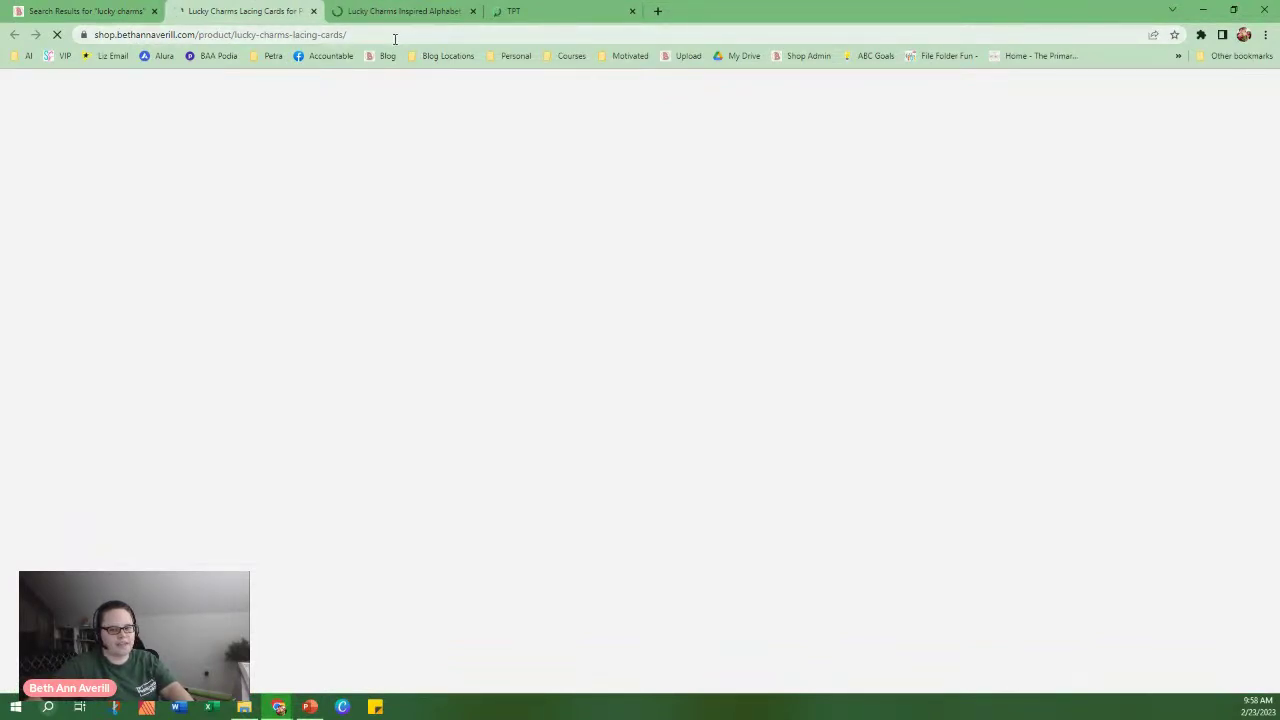
pyautogui.click(356, 35)
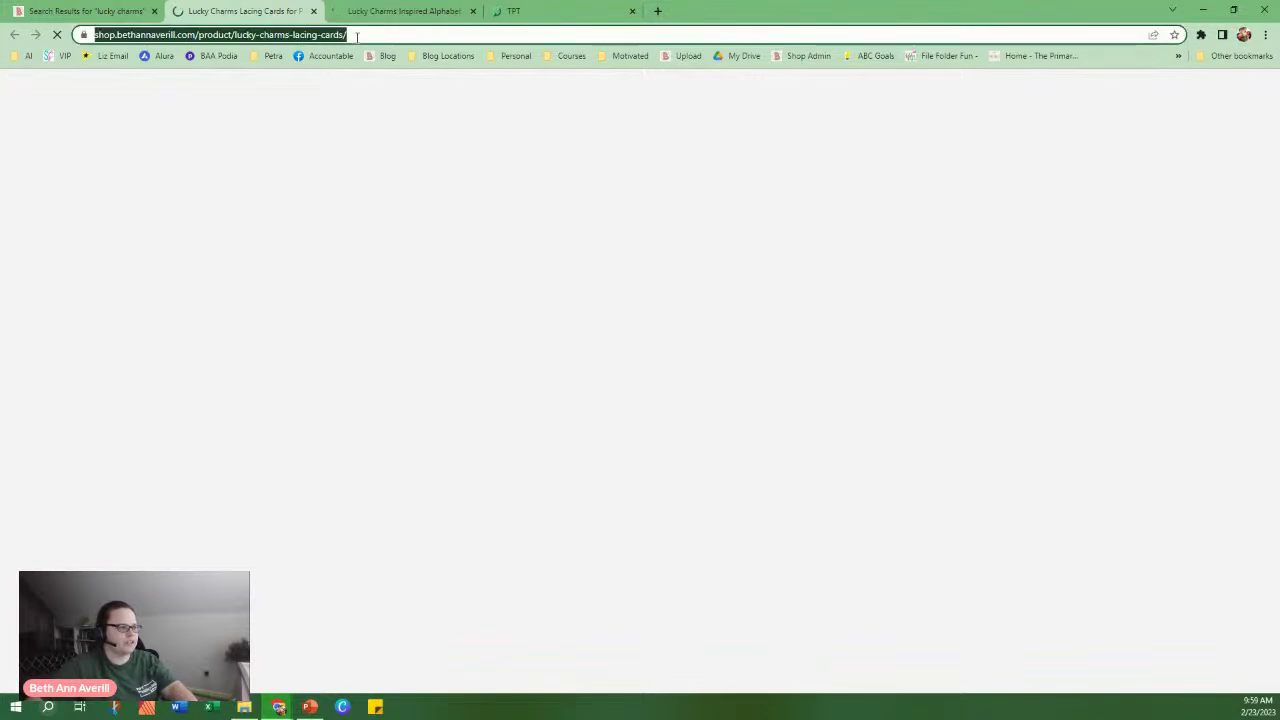
pyautogui.click(1203, 10)
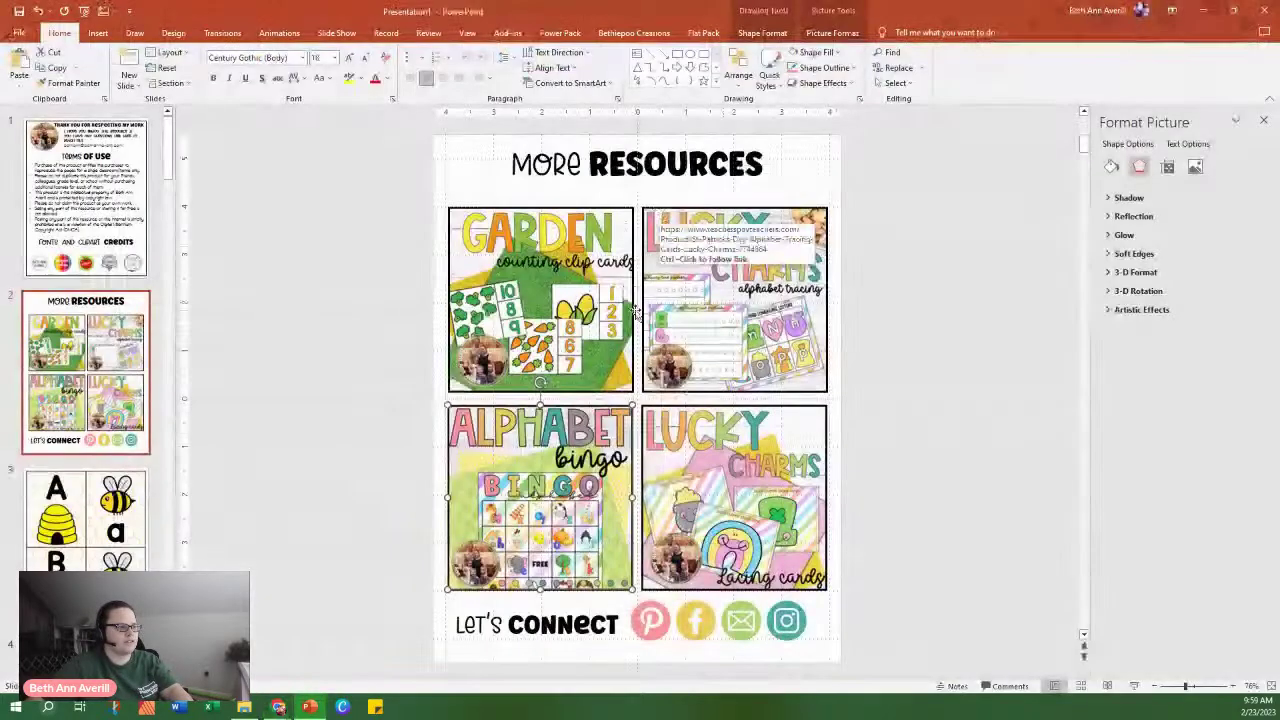
pyautogui.rightClick(763, 459)
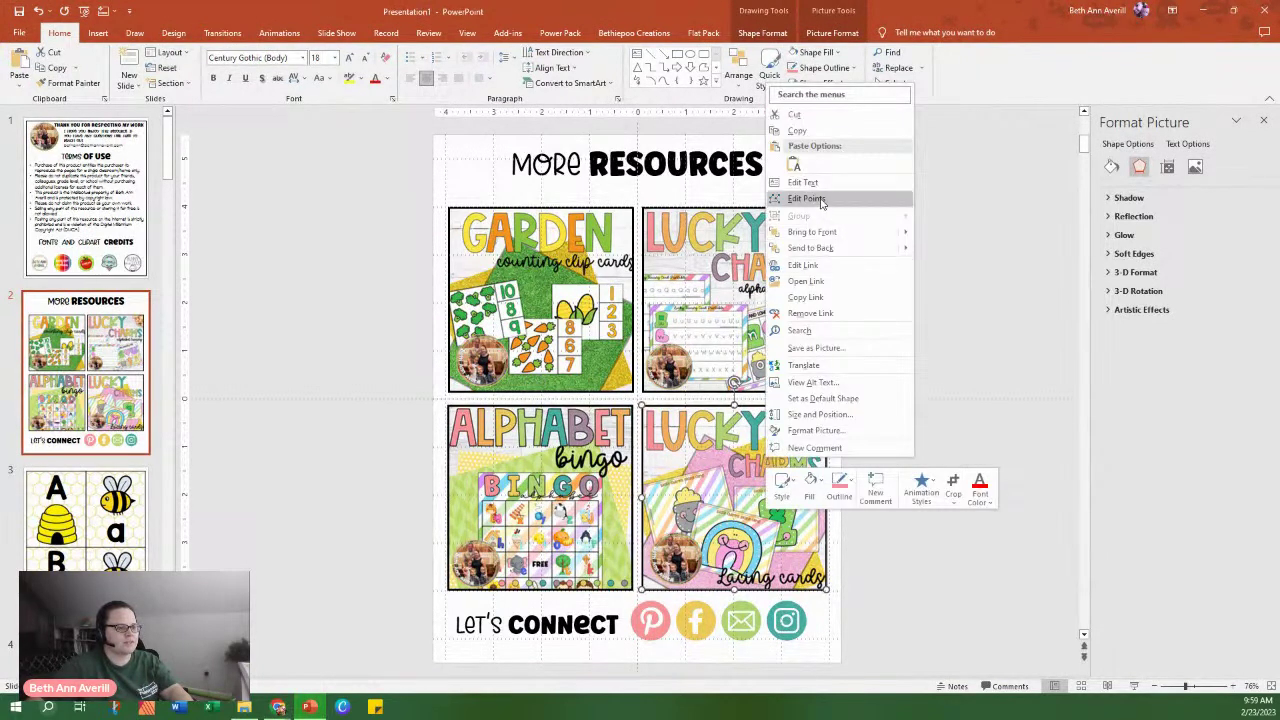
pyautogui.click(805, 265)
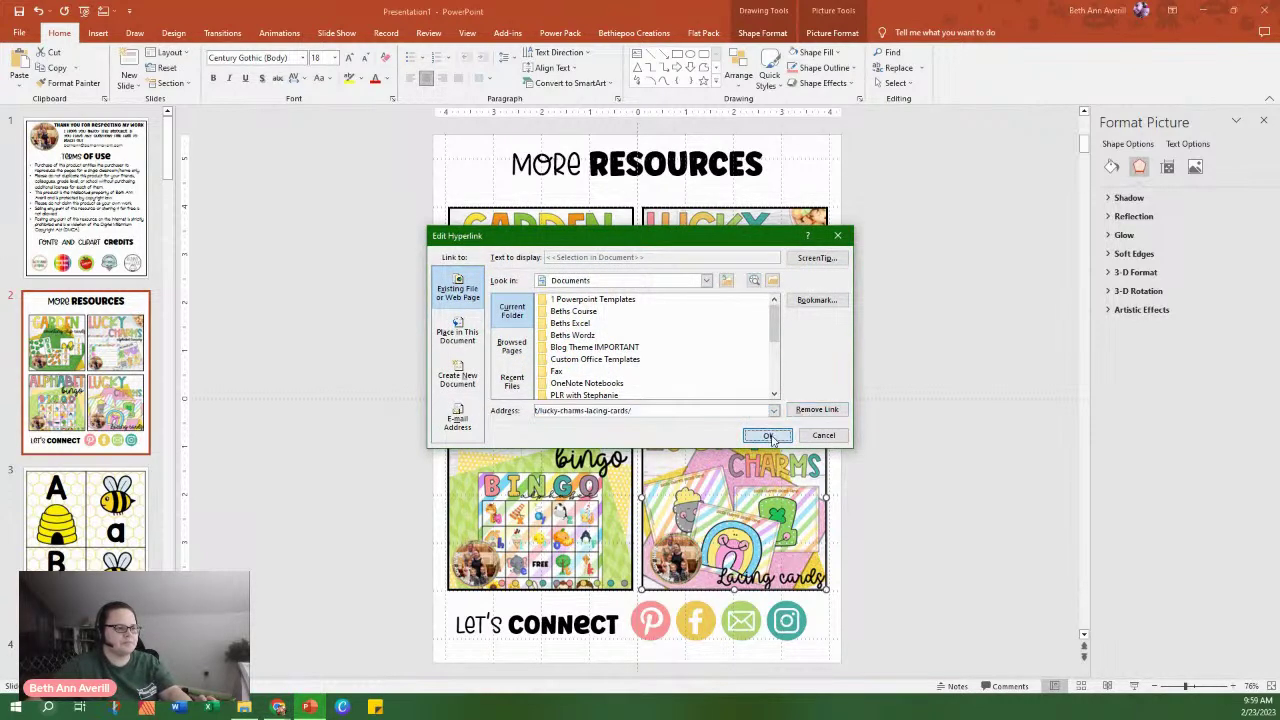
pyautogui.click(767, 435)
# Select the Lucky Charms alphabet tracing image, copy its shop product page address from Chrome, and return to the More Resources slide.
pyautogui.click(747, 340)
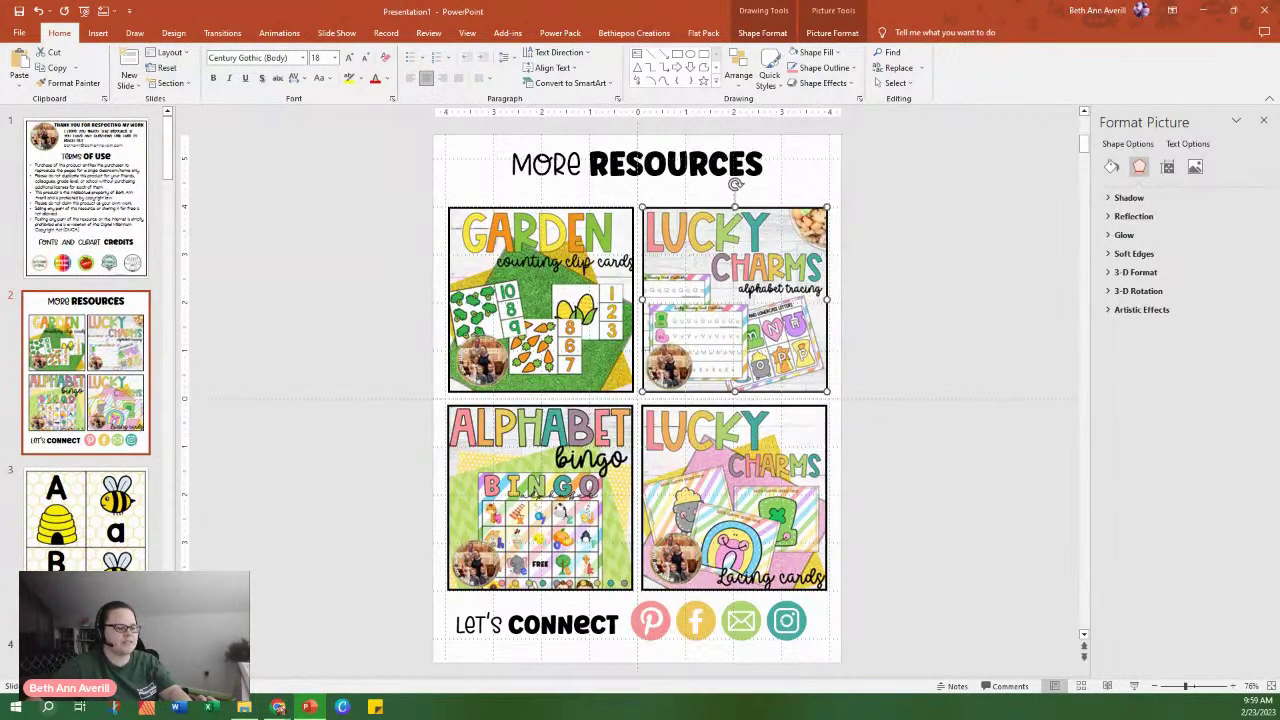
pyautogui.click(492, 646)
pyautogui.click(425, 12)
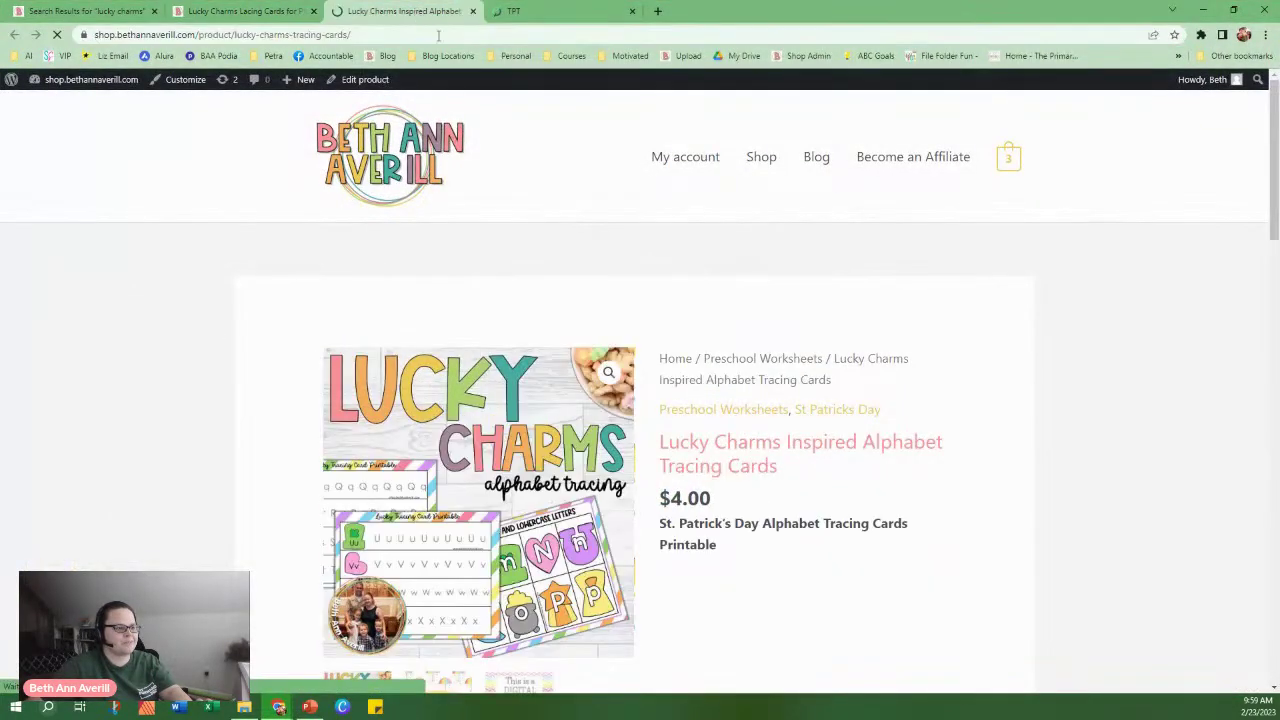
pyautogui.click(374, 34)
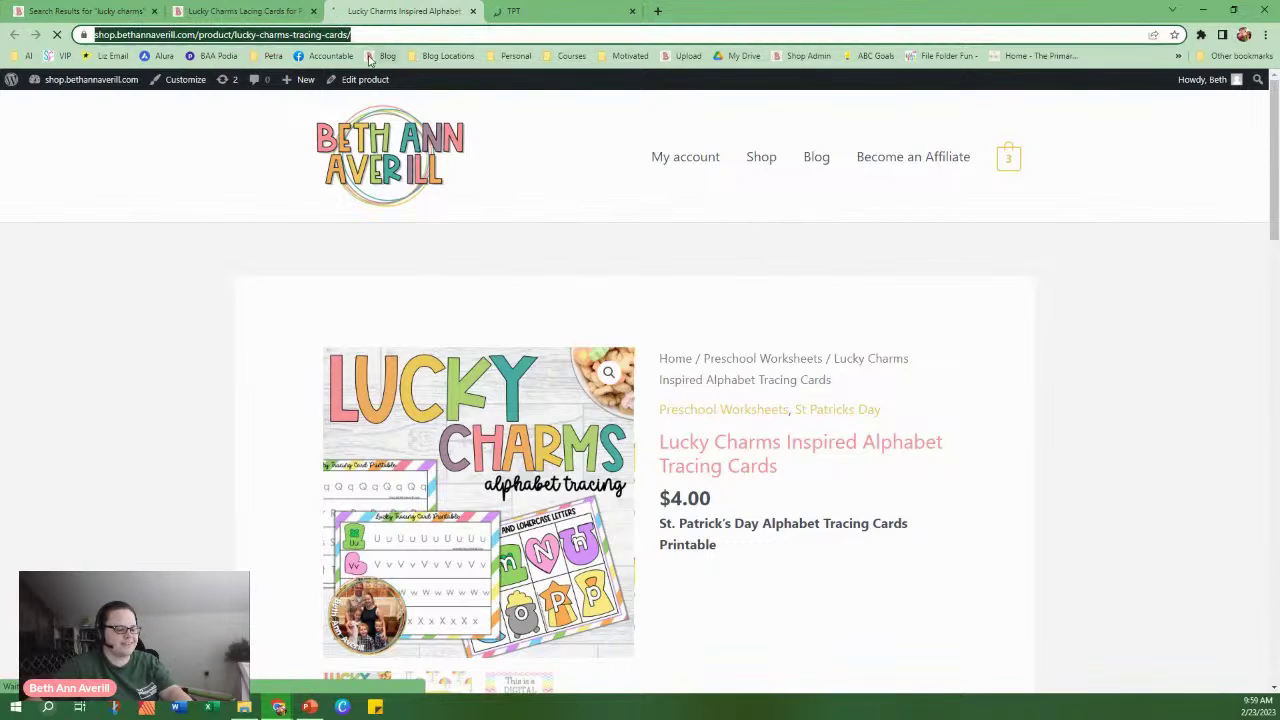
pyautogui.click(1196, 7)
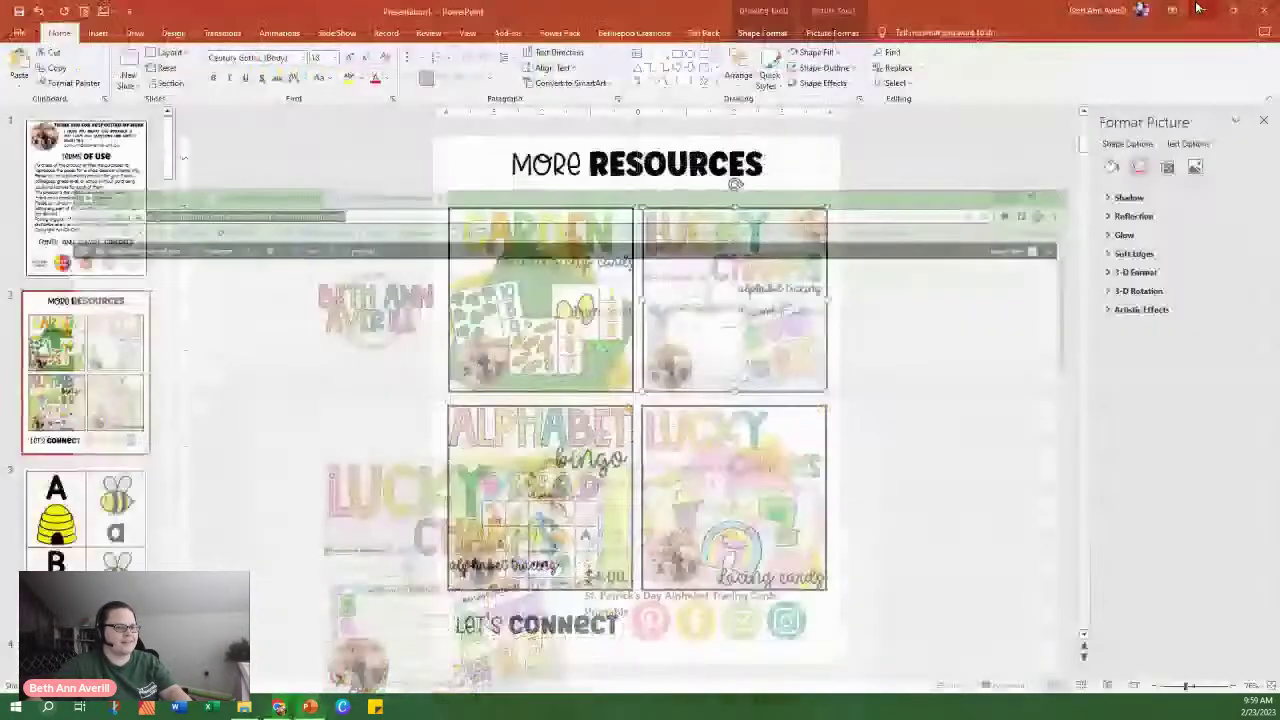
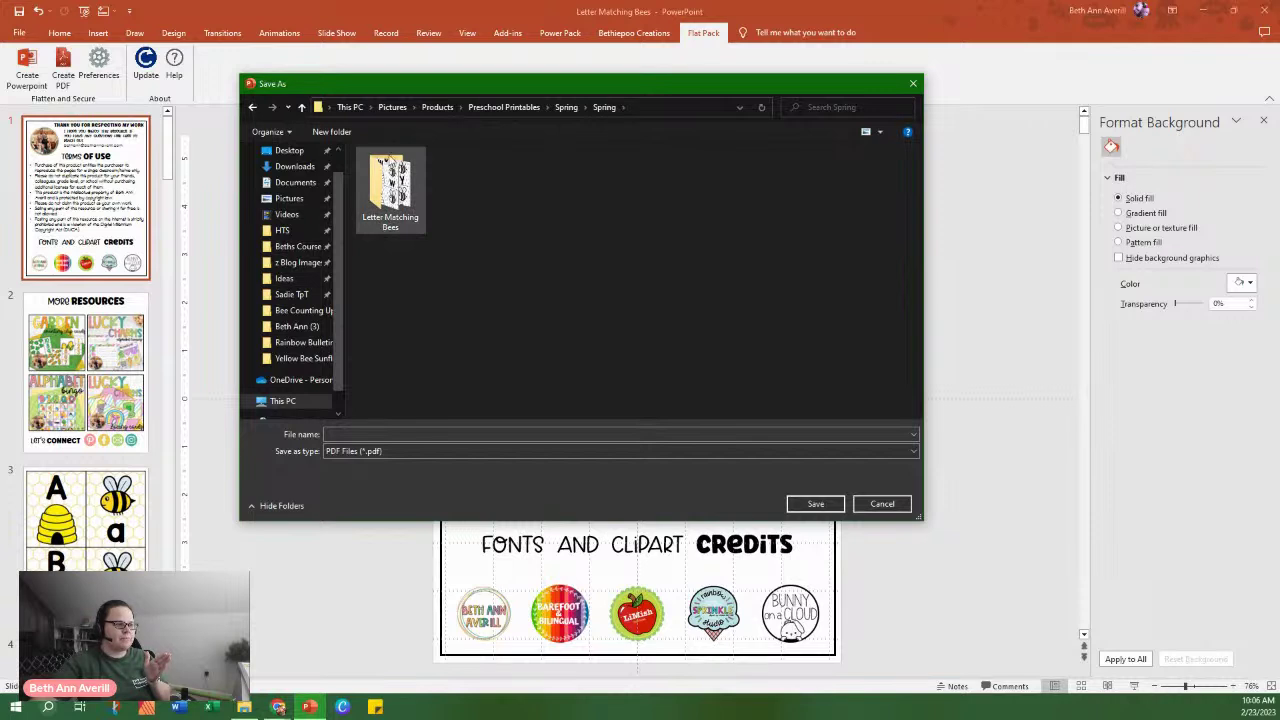
# Choose the Letter Matching Bees folder as the save location for the flattened PDF.
pyautogui.doubleClick(400, 227)
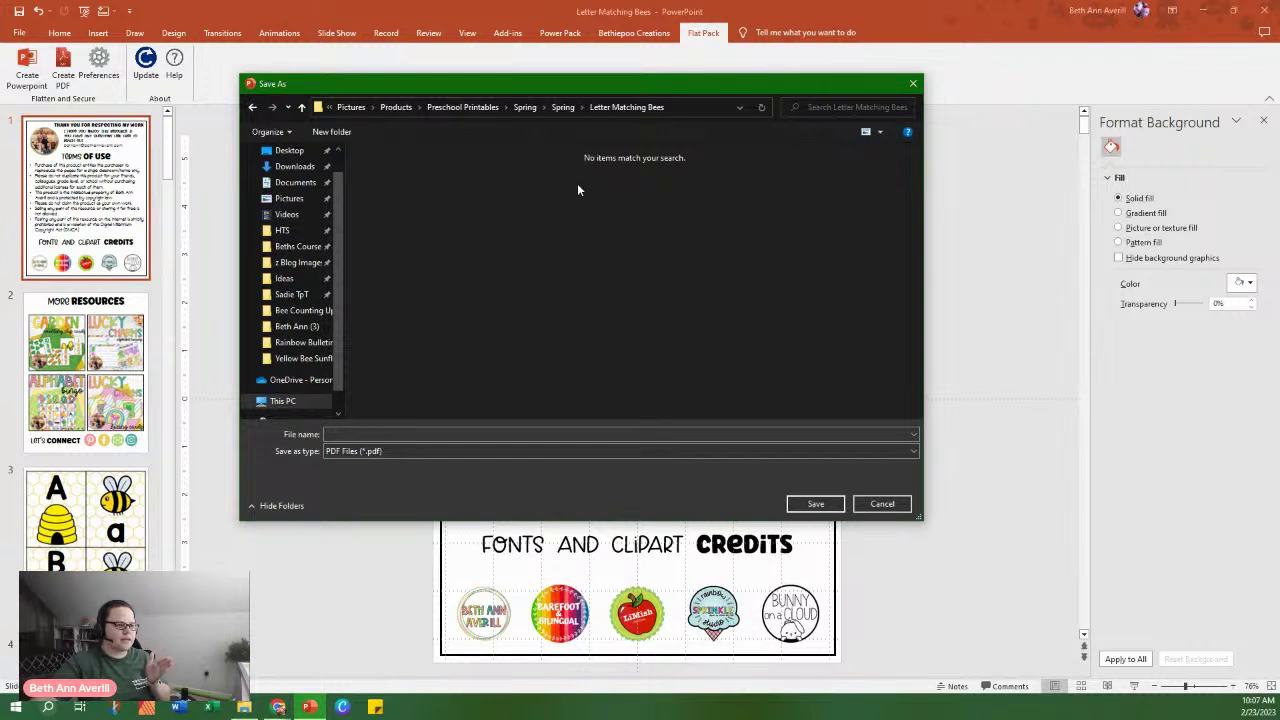
pyautogui.click(375, 434)
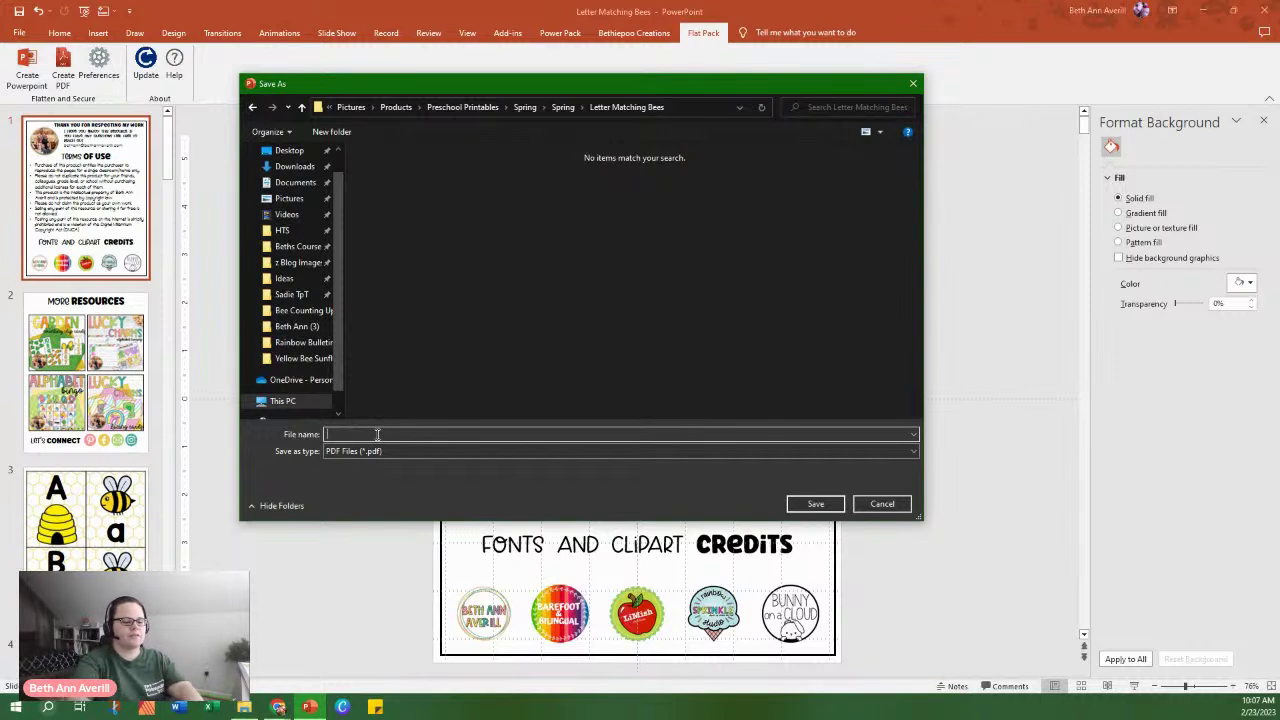
pyautogui.write('Letter Matching')
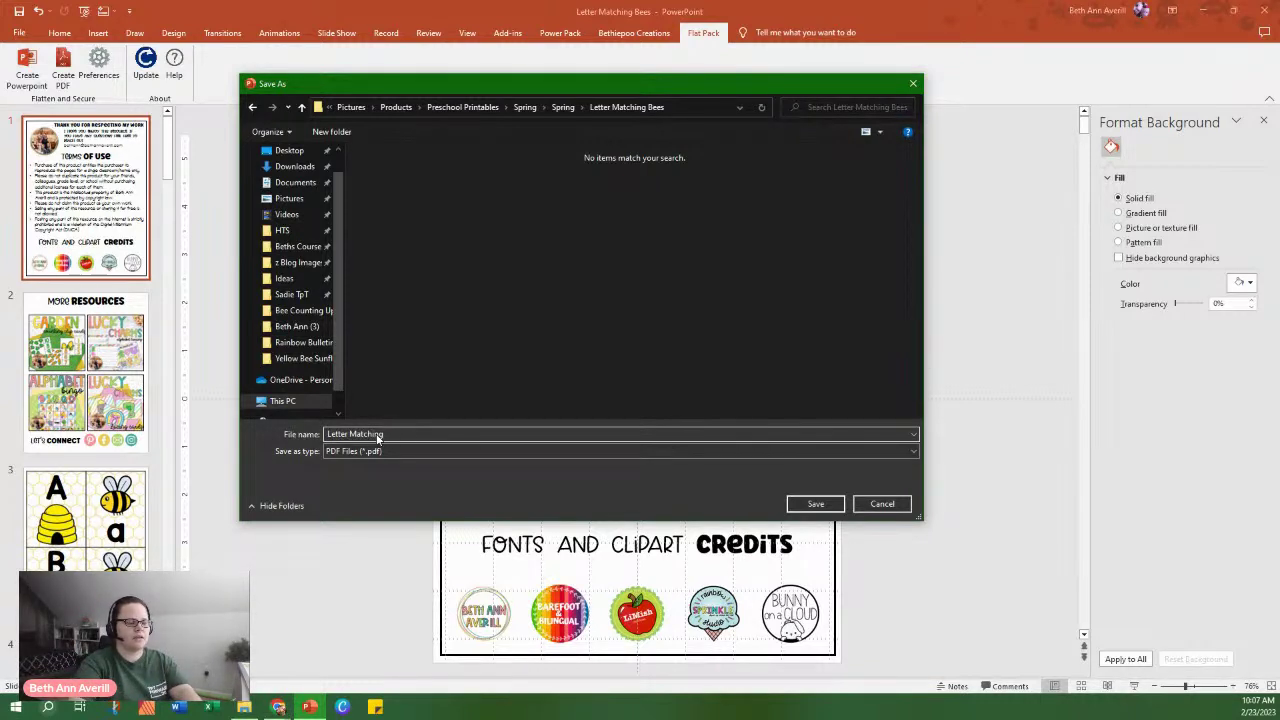
pyautogui.write(' Be')
pyautogui.press('BackSpace')
pyautogui.press('BackSpace')
pyautogui.press('BackSpace')
pyautogui.press('BackSpace')
pyautogui.press('BackSpace')
pyautogui.press('BackSpace')
pyautogui.press('BackSpace')
pyautogui.press('BackSpace')
pyautogui.press('BackSpace')
pyautogui.press('BackSpace')
pyautogui.press('BackSpace')
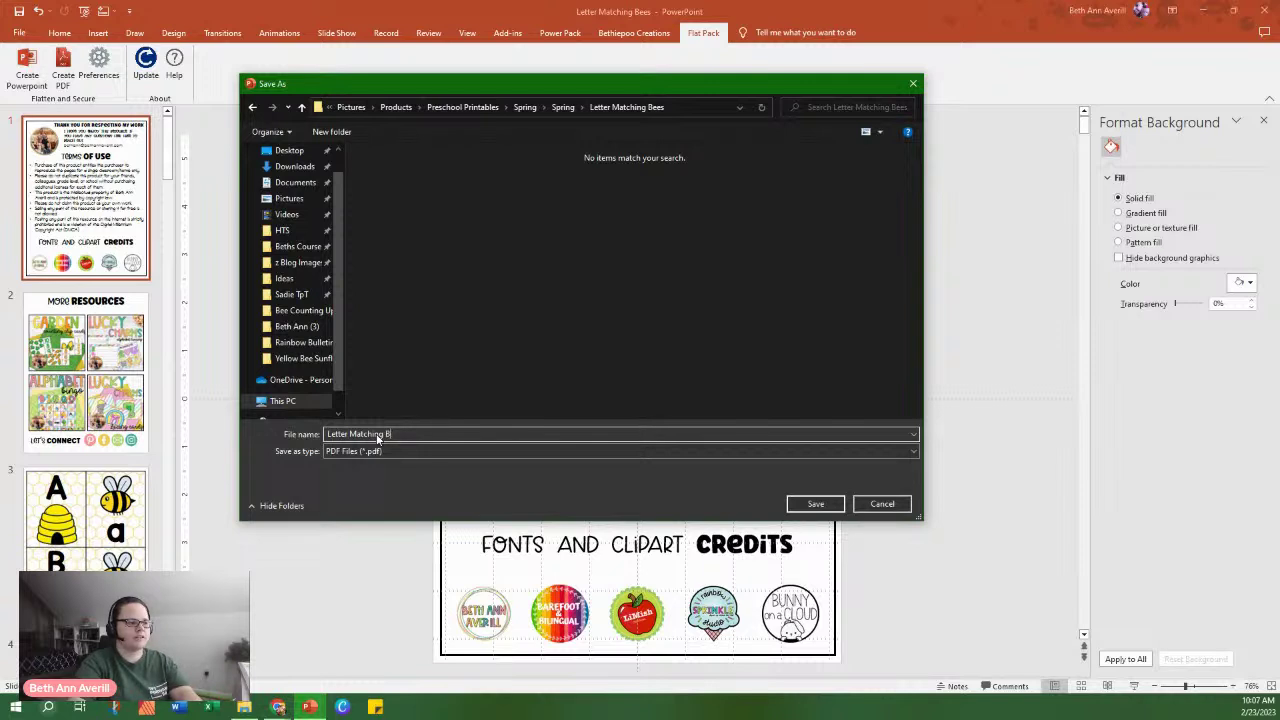
# Name the flattened PDF "Bees Letter Matching by" followed by the author's name, and save it.
pyautogui.hotkey('ctrl', 'a')
pyautogui.write('Bees L')
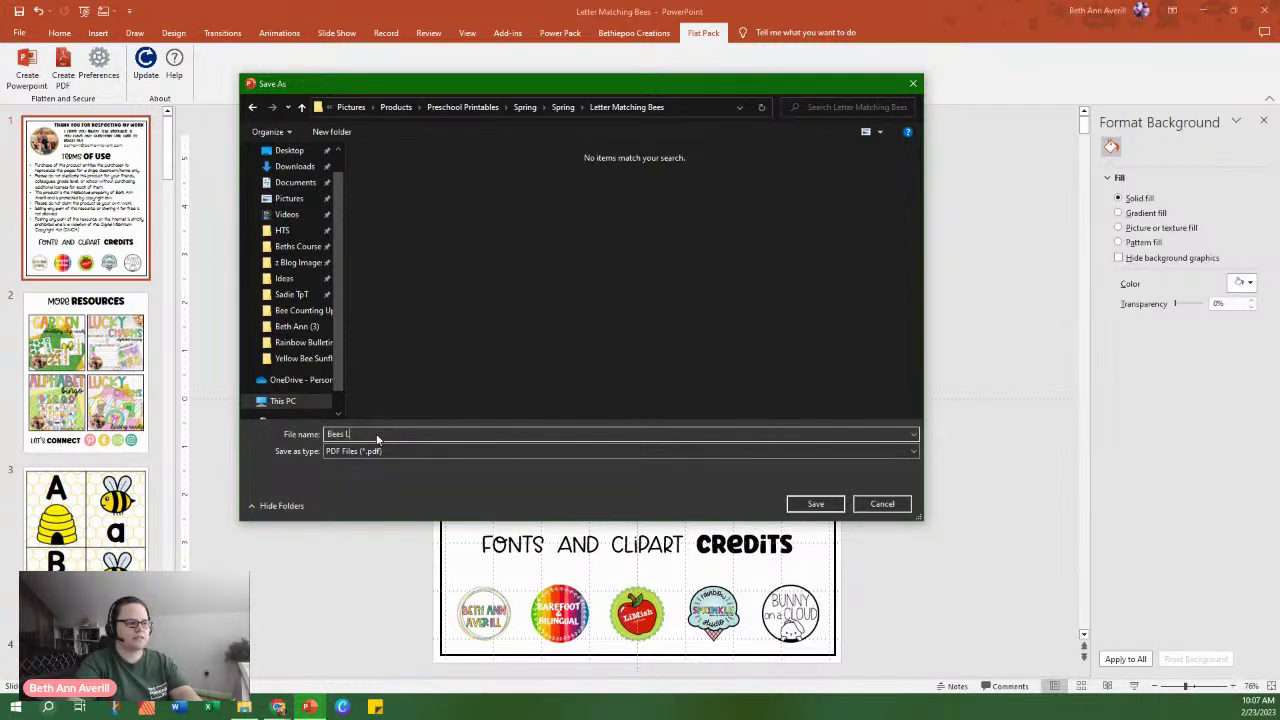
pyautogui.write('etter Matching')
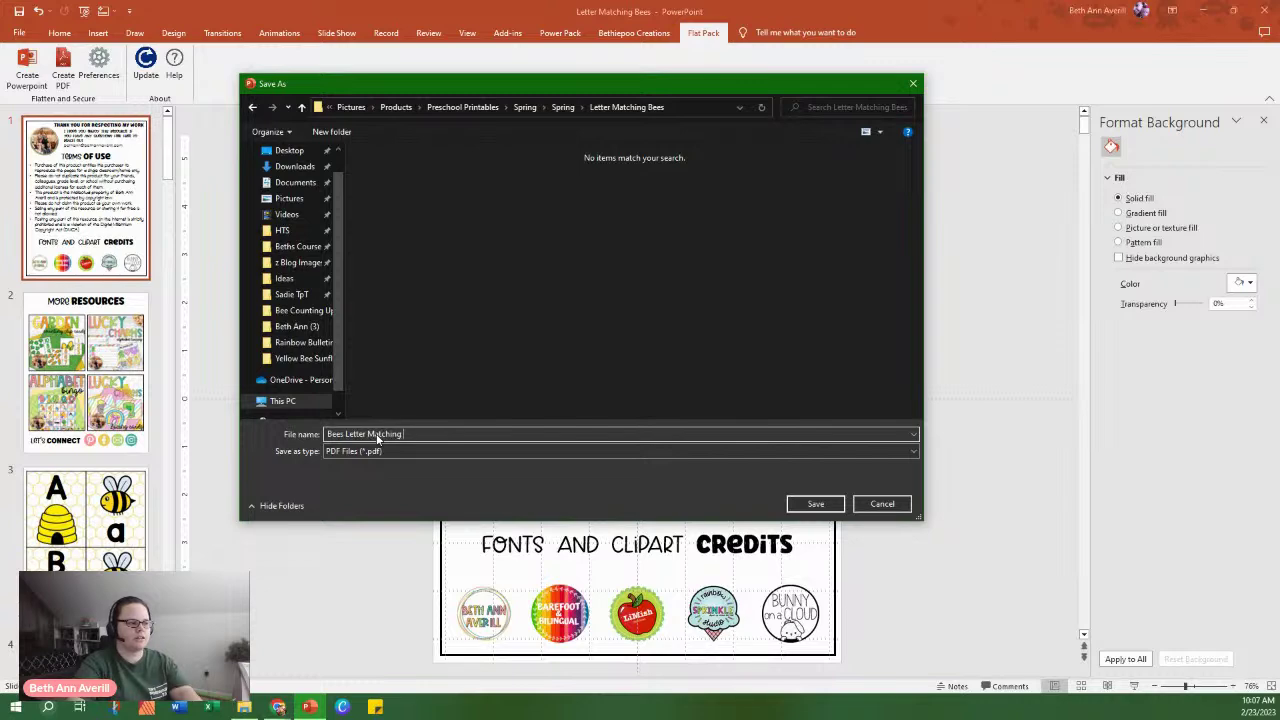
pyautogui.write(' by Beth Ann Averil')
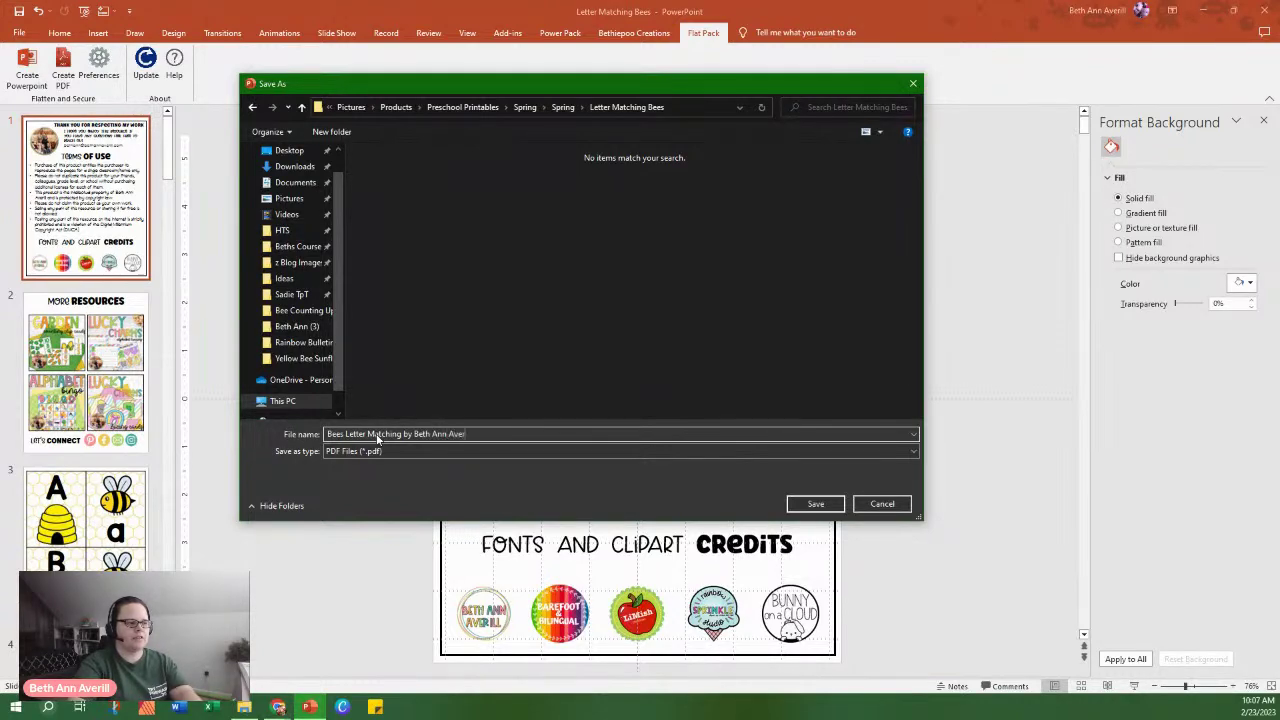
pyautogui.write('l')
pyautogui.press('Return')
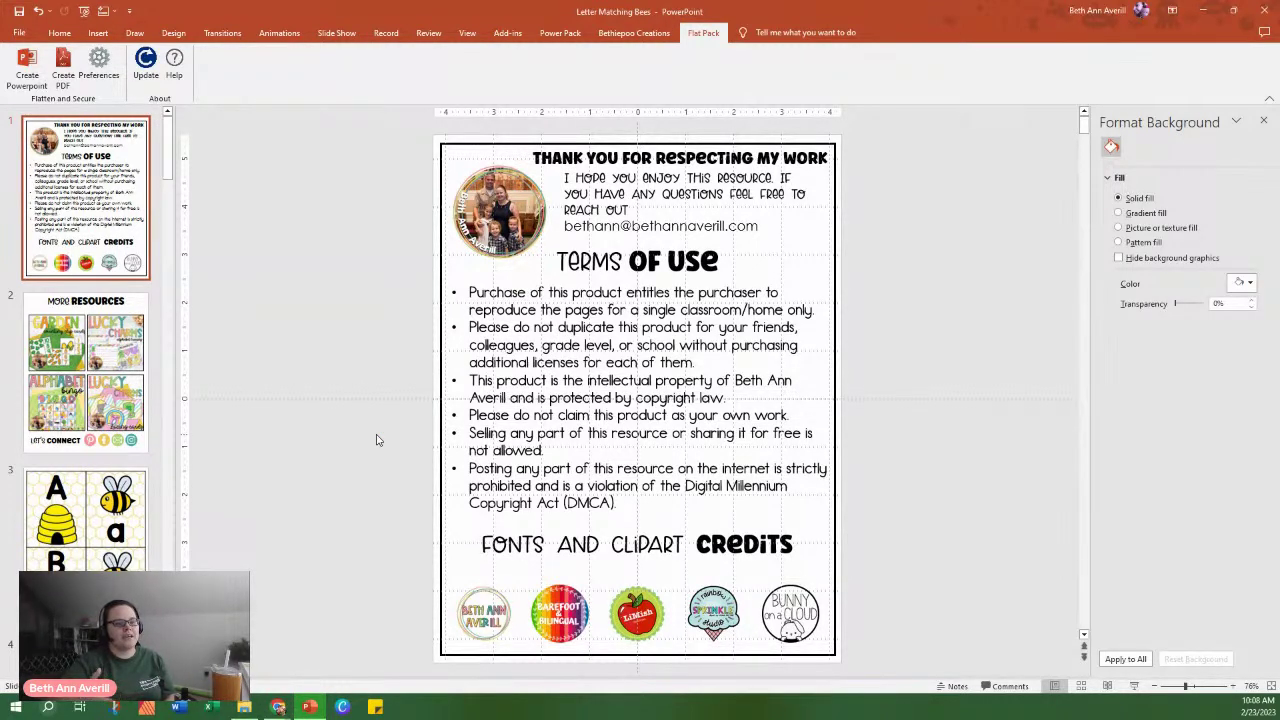
# Switch to Chrome, close the opened PDF, and close the leftover shop tabs, keeping the ChatGPT tab and a new blank tab.
pyautogui.click(1203, 10)
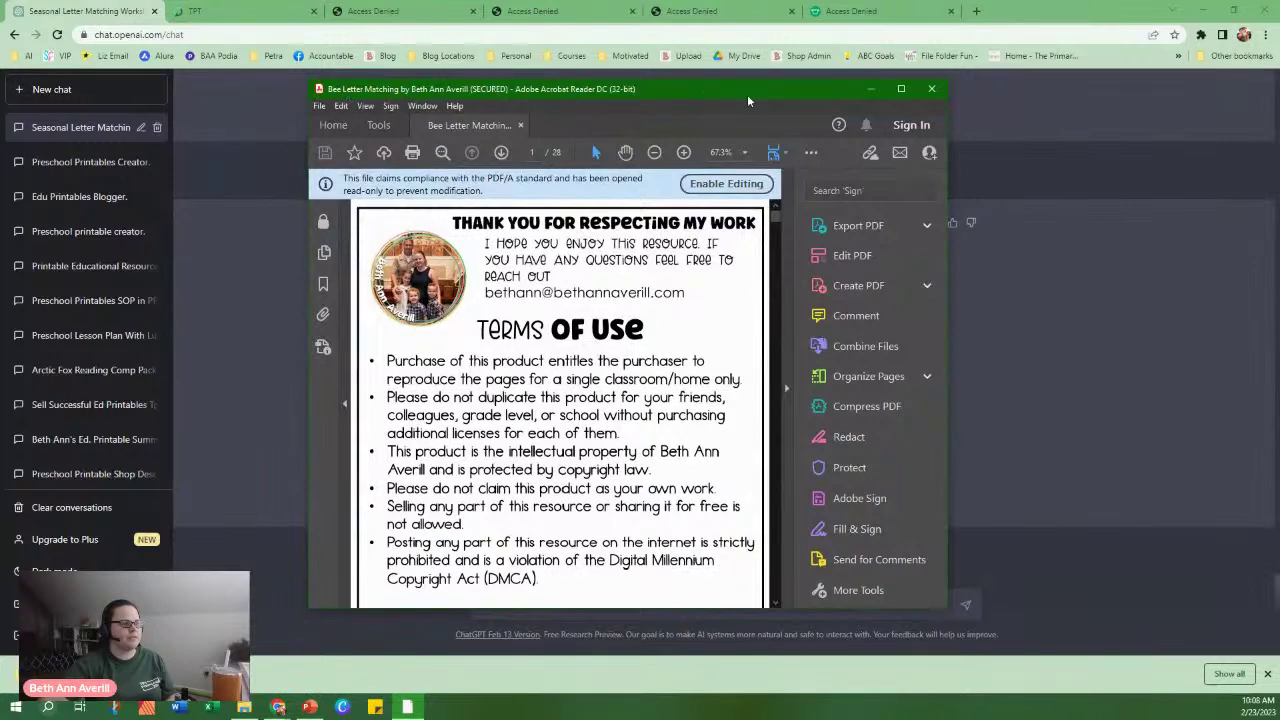
pyautogui.click(943, 90)
pyautogui.click(976, 11)
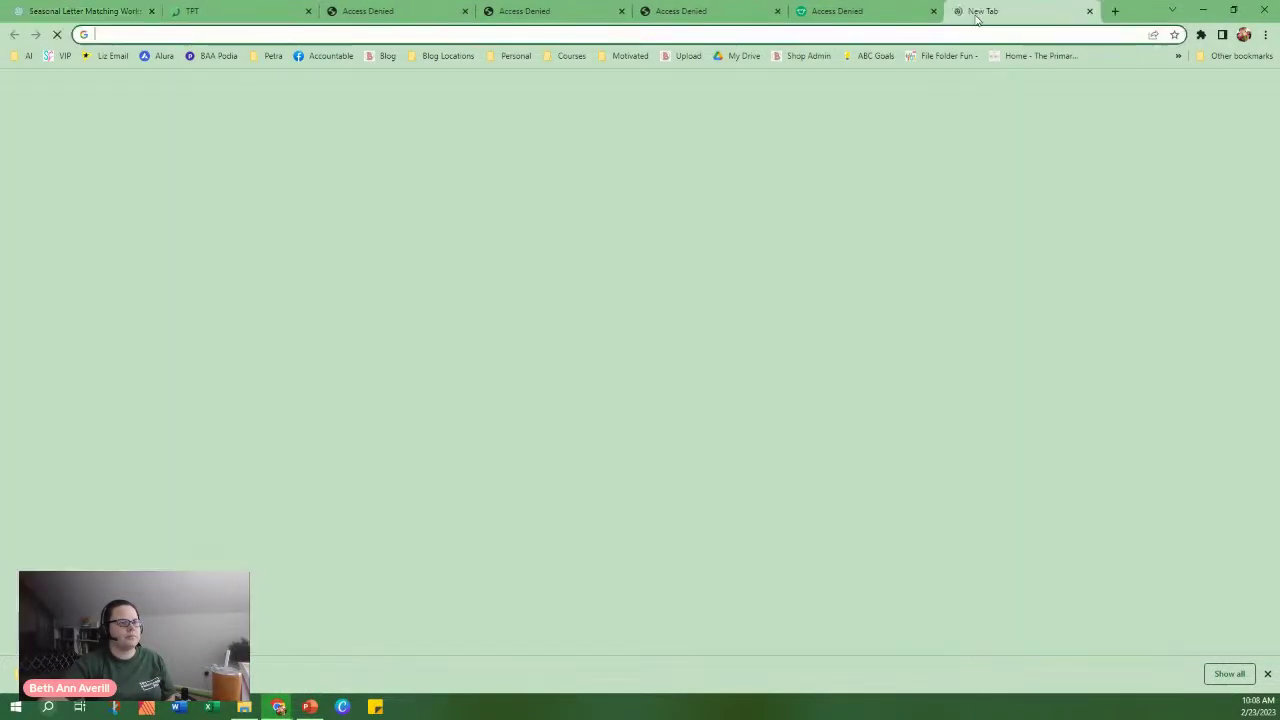
pyautogui.click(875, 18)
pyautogui.click(933, 11)
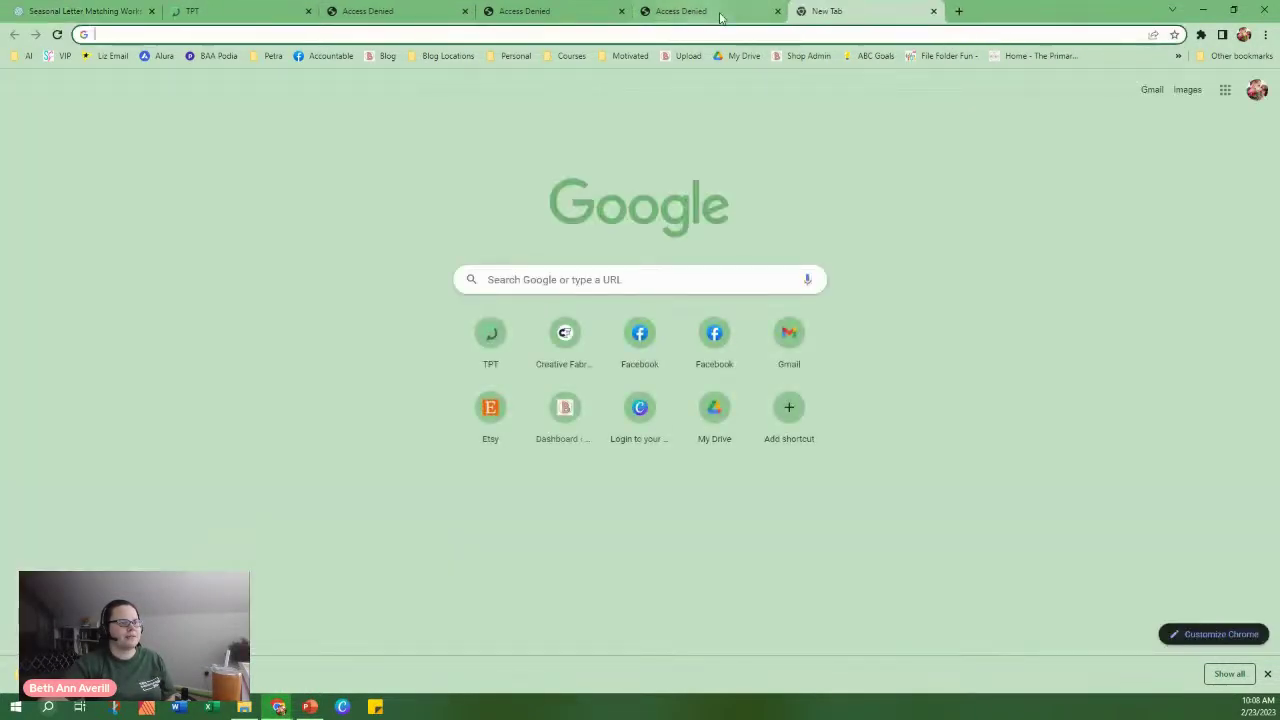
pyautogui.click(777, 11)
pyautogui.click(308, 11)
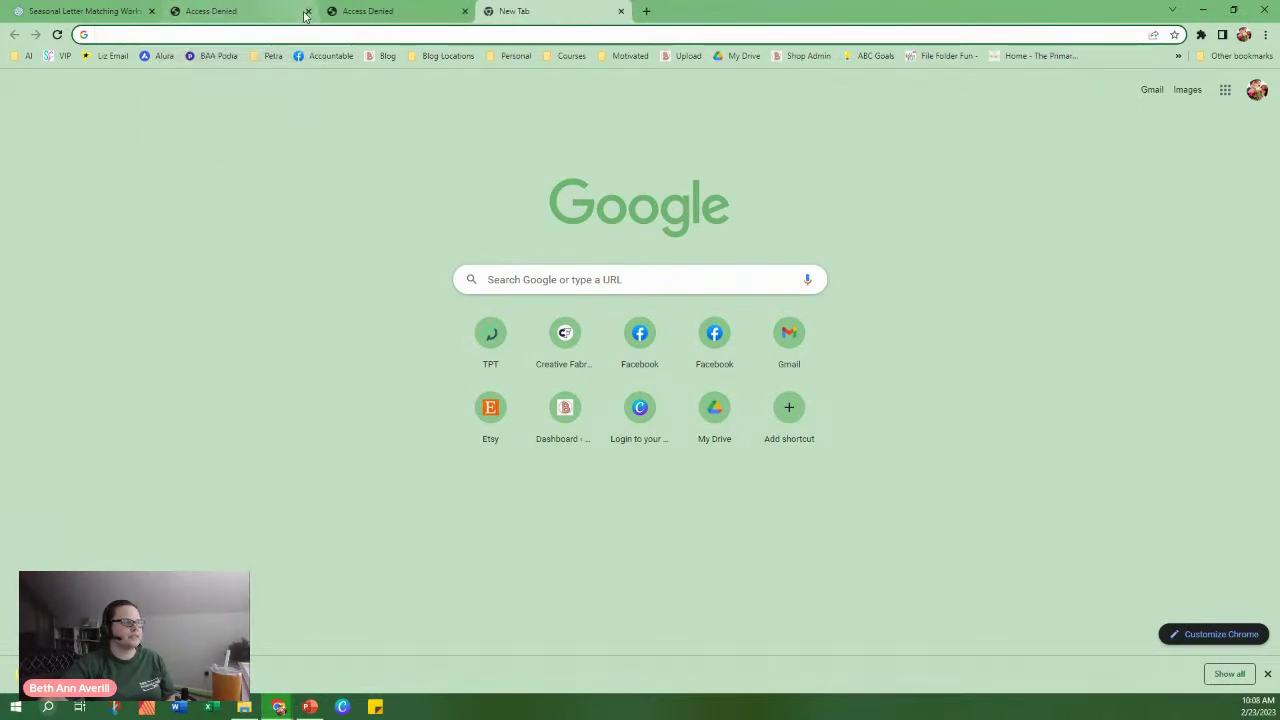
pyautogui.click(297, 12)
pyautogui.click(308, 11)
pyautogui.click(308, 11)
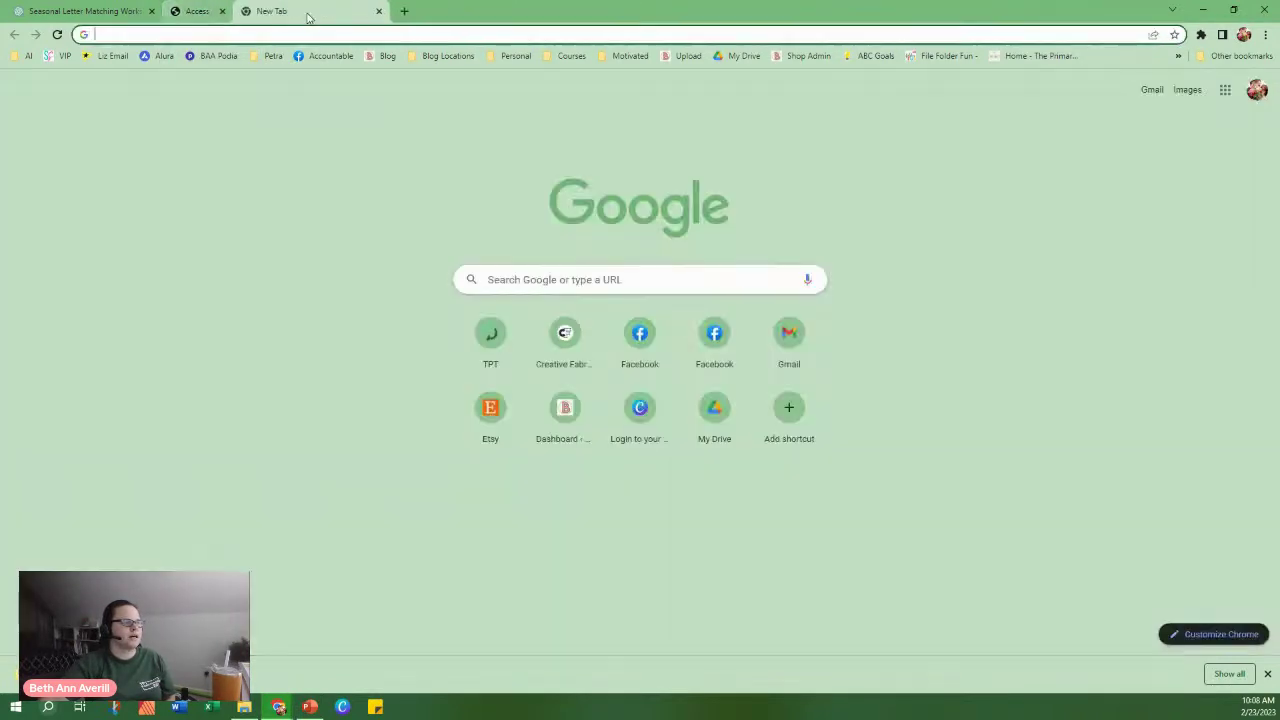
# Open the printables shop's home page in the blank tab.
pyautogui.click(340, 35)
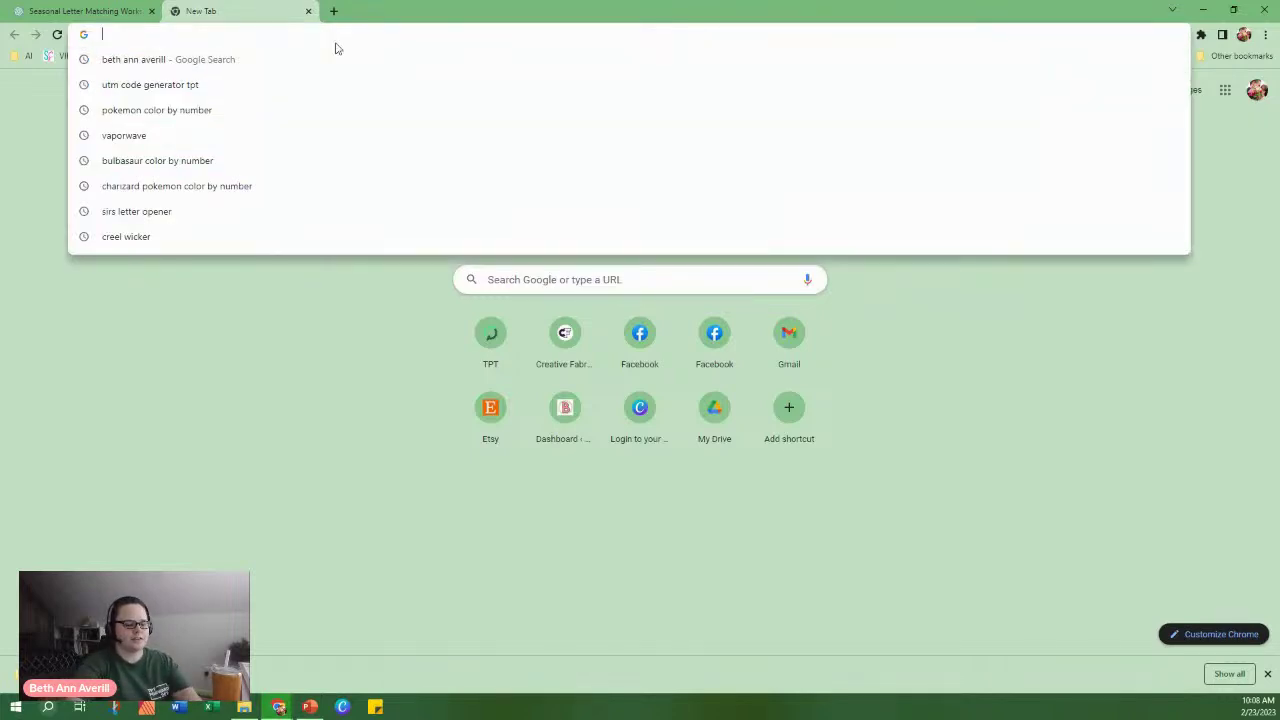
pyautogui.write('shop.beth')
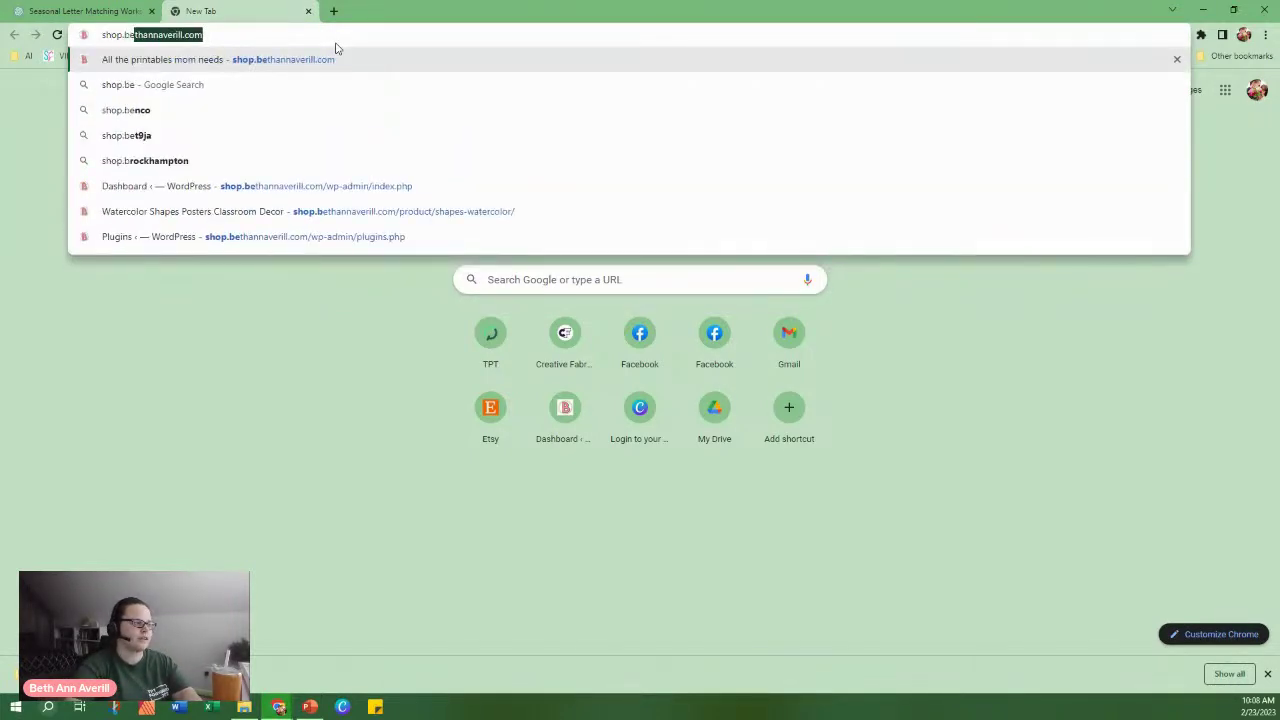
pyautogui.write('a')
pyautogui.press('BackSpace')
pyautogui.write('hab')
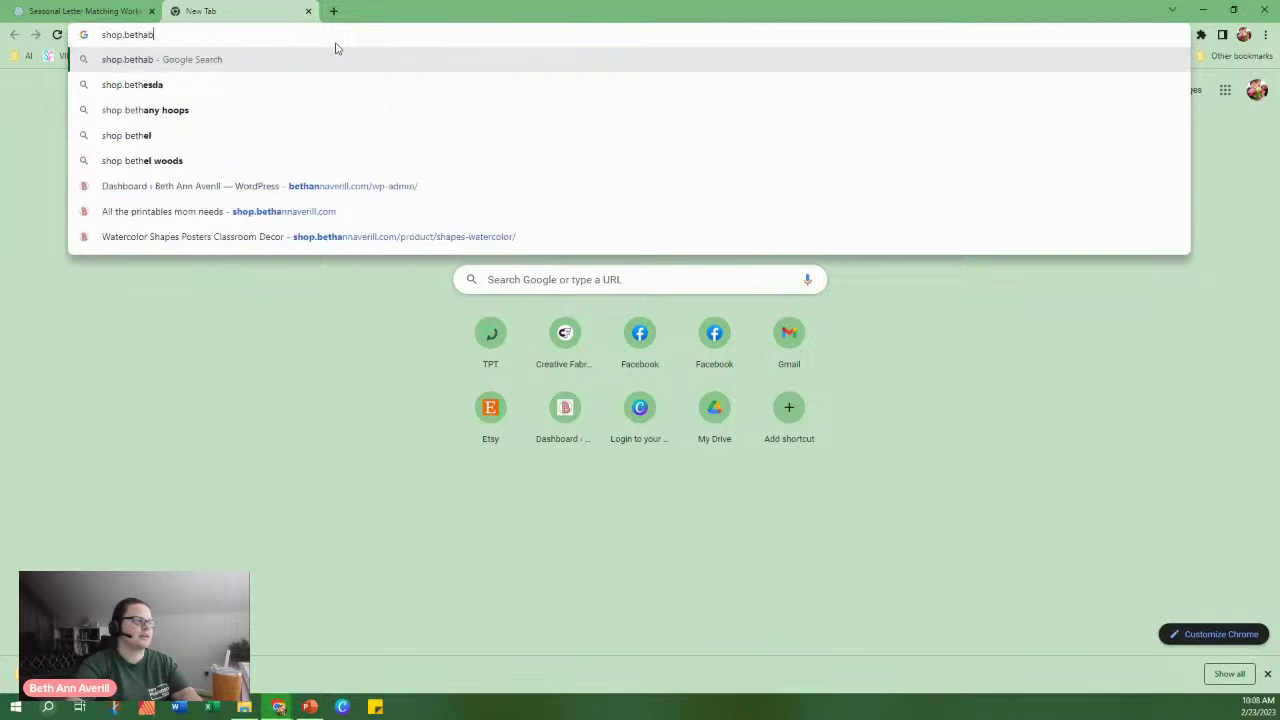
pyautogui.press('BackSpace')
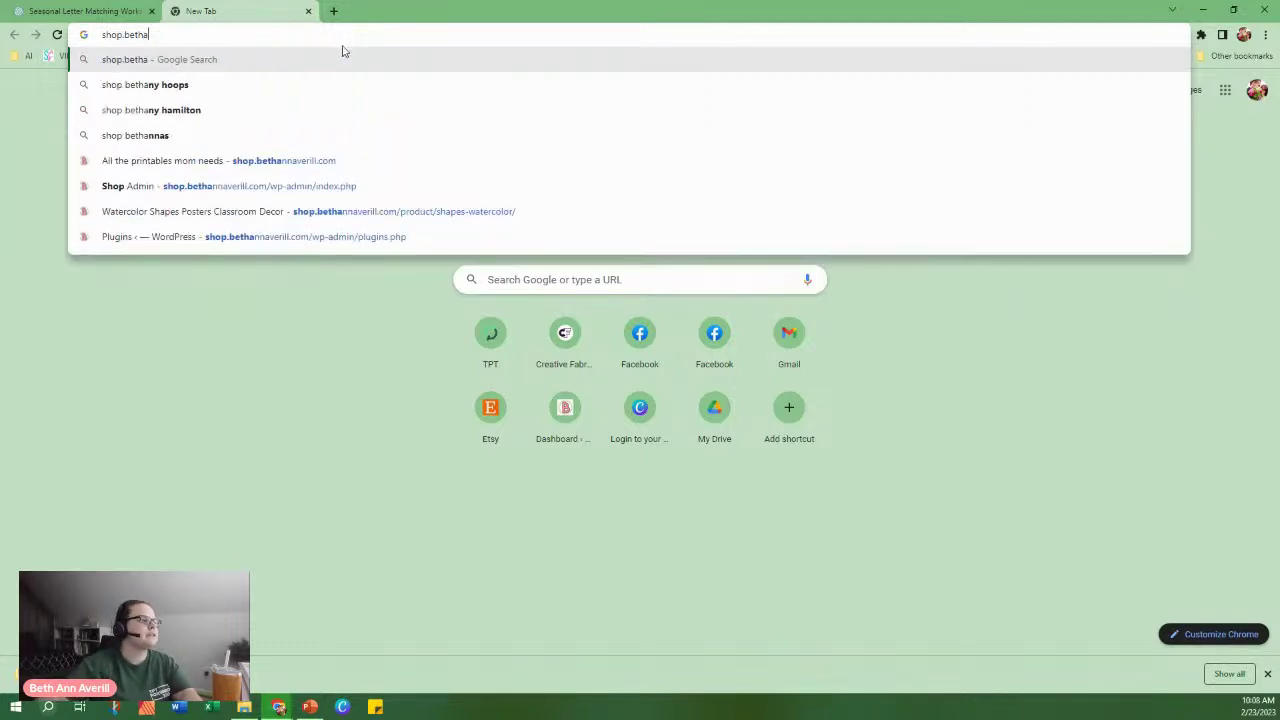
pyautogui.click(349, 160)
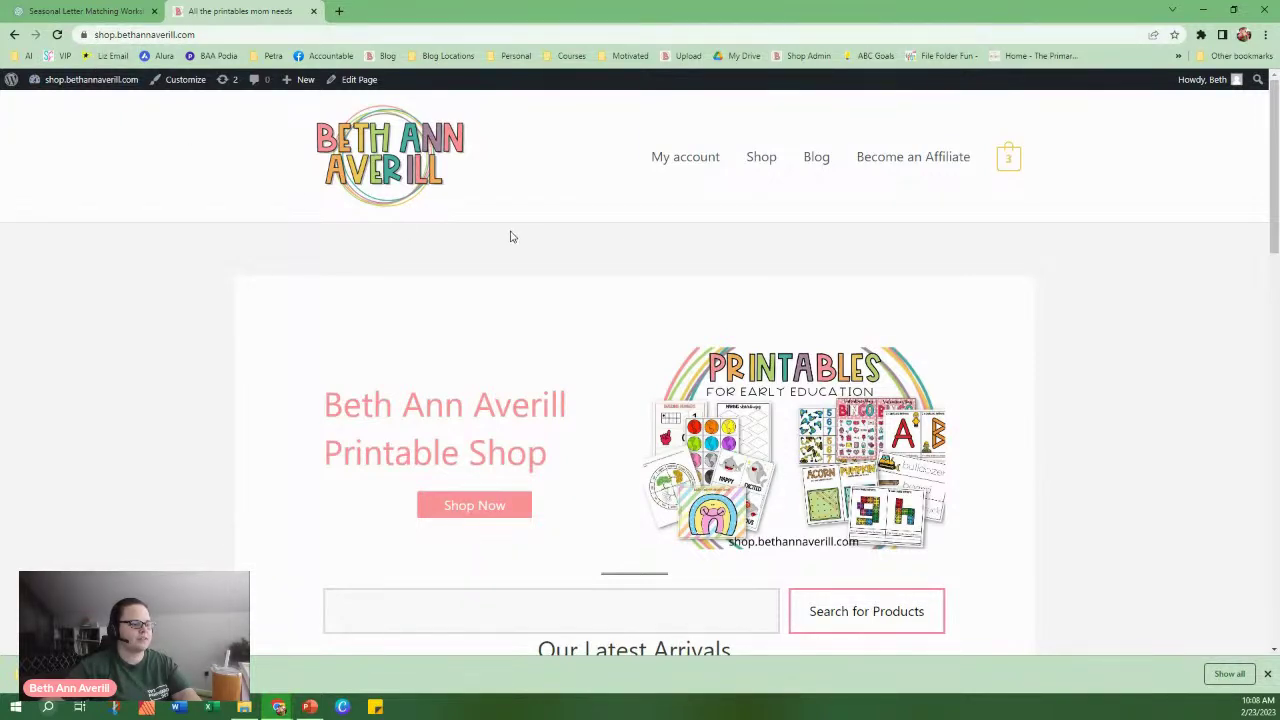
pyautogui.scroll(-3, 500, 243)
pyautogui.scroll(3, 493, 245)
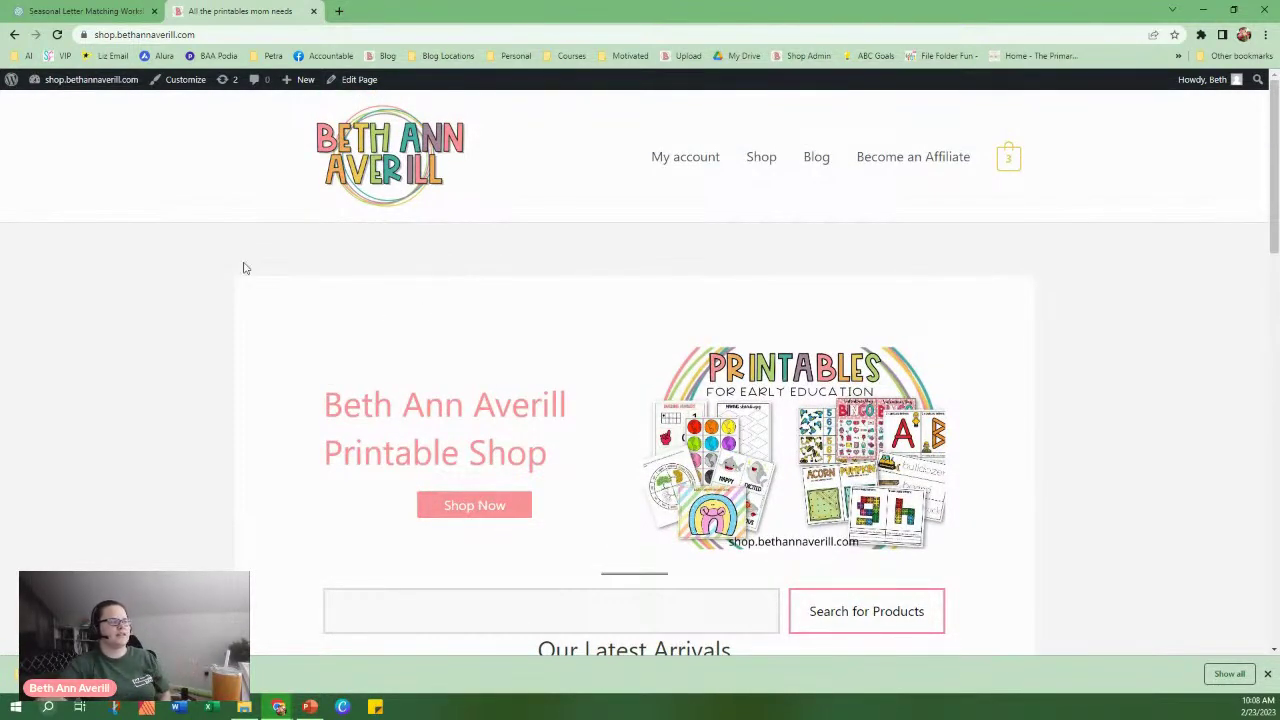
# Open the shop's WordPress dashboard and browse the uploaded files in its Media Library.
pyautogui.moveTo(30, 84)
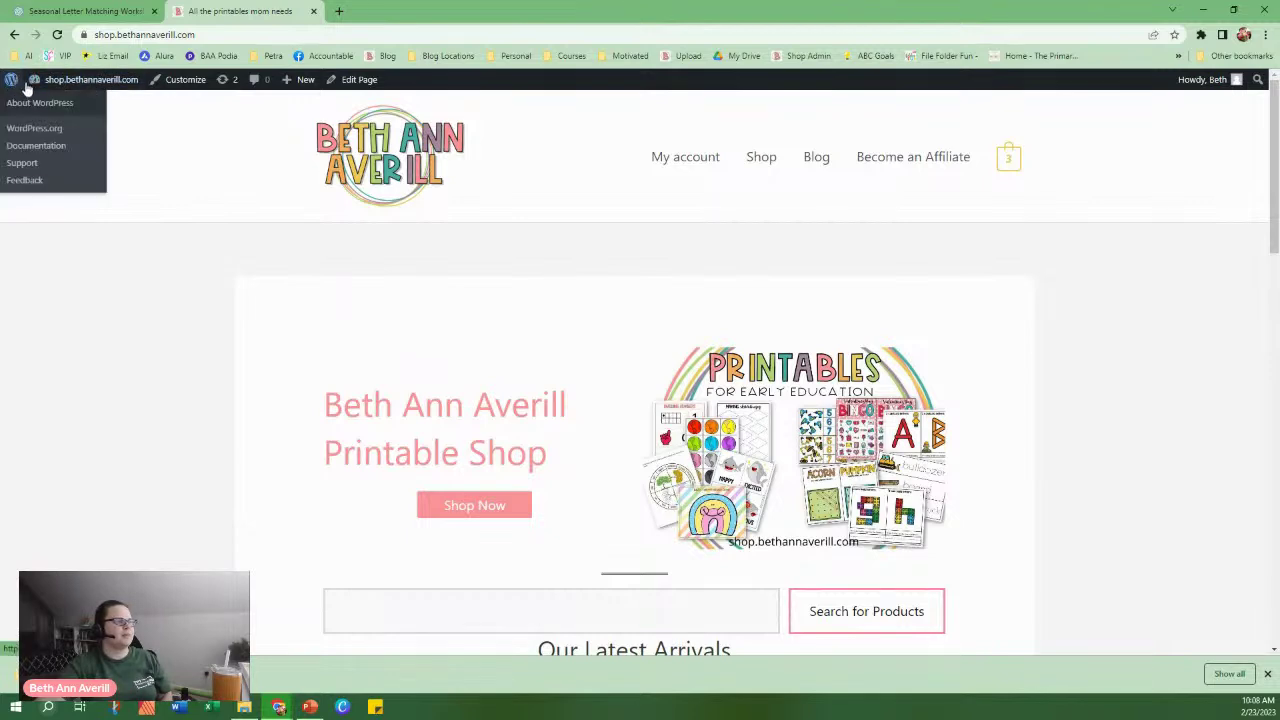
pyautogui.click(48, 103)
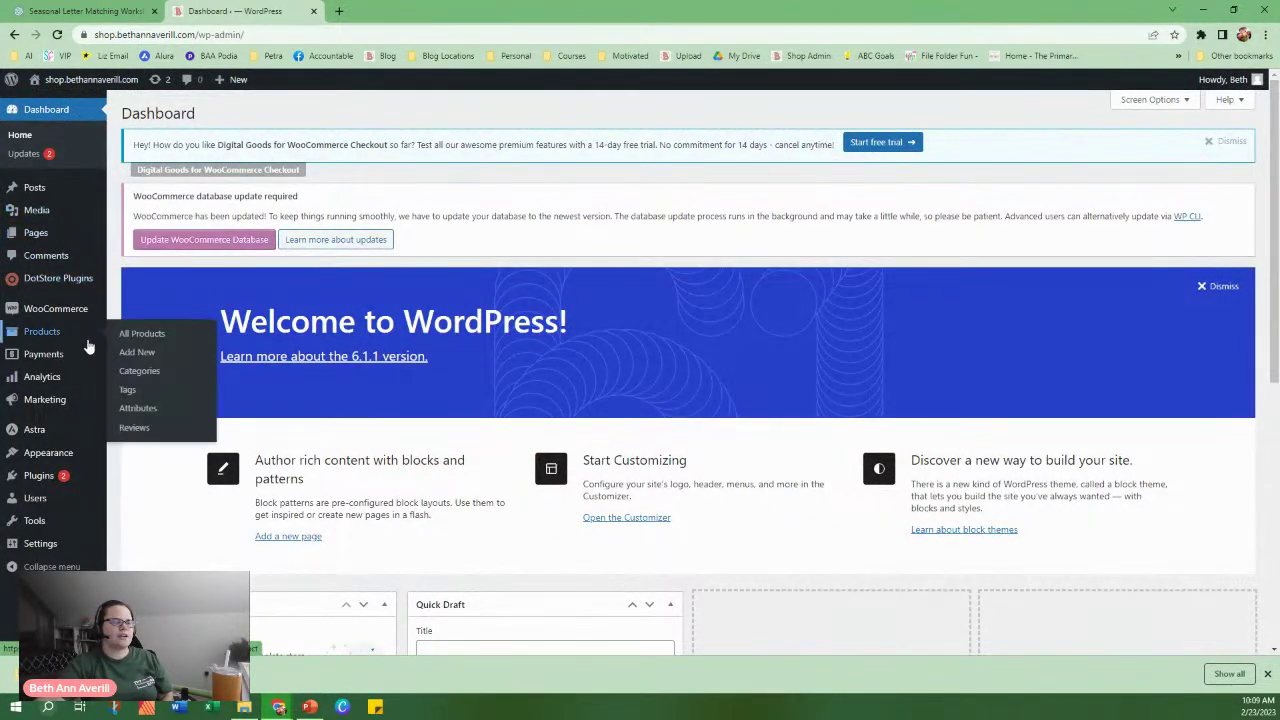
pyautogui.moveTo(62, 347)
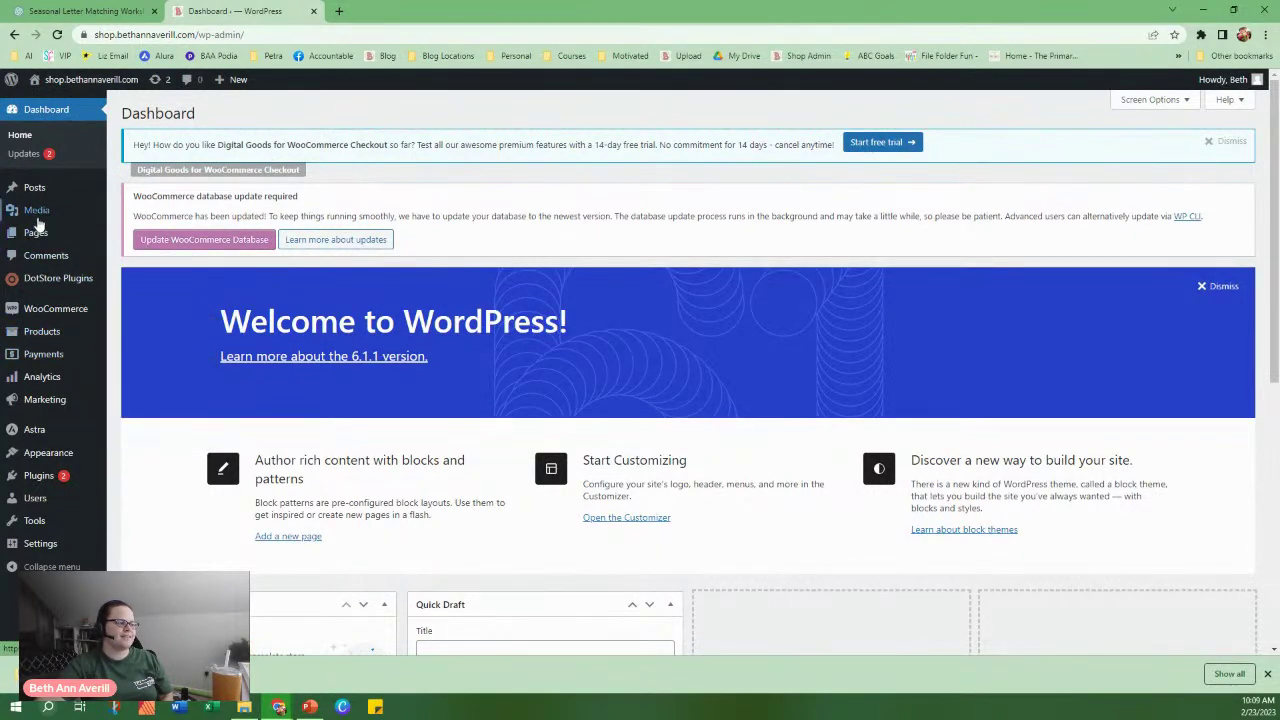
pyautogui.click(40, 217)
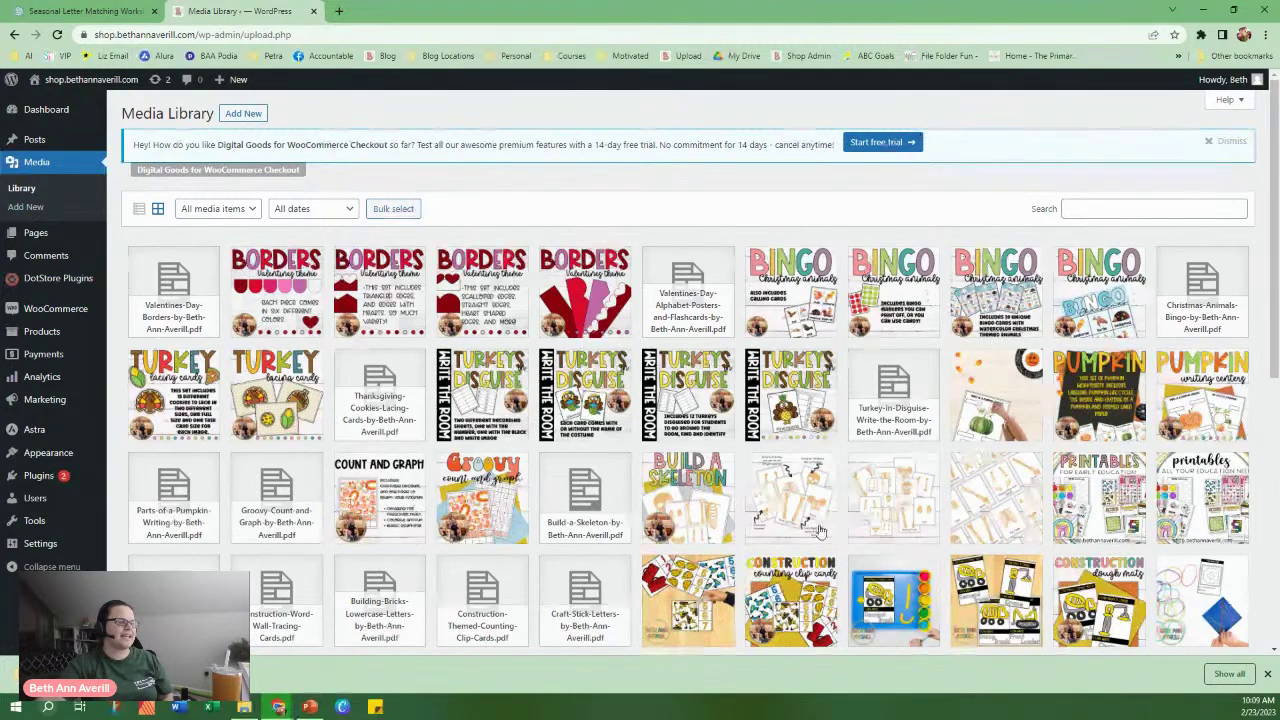
pyautogui.scroll(-10, 561, 596)
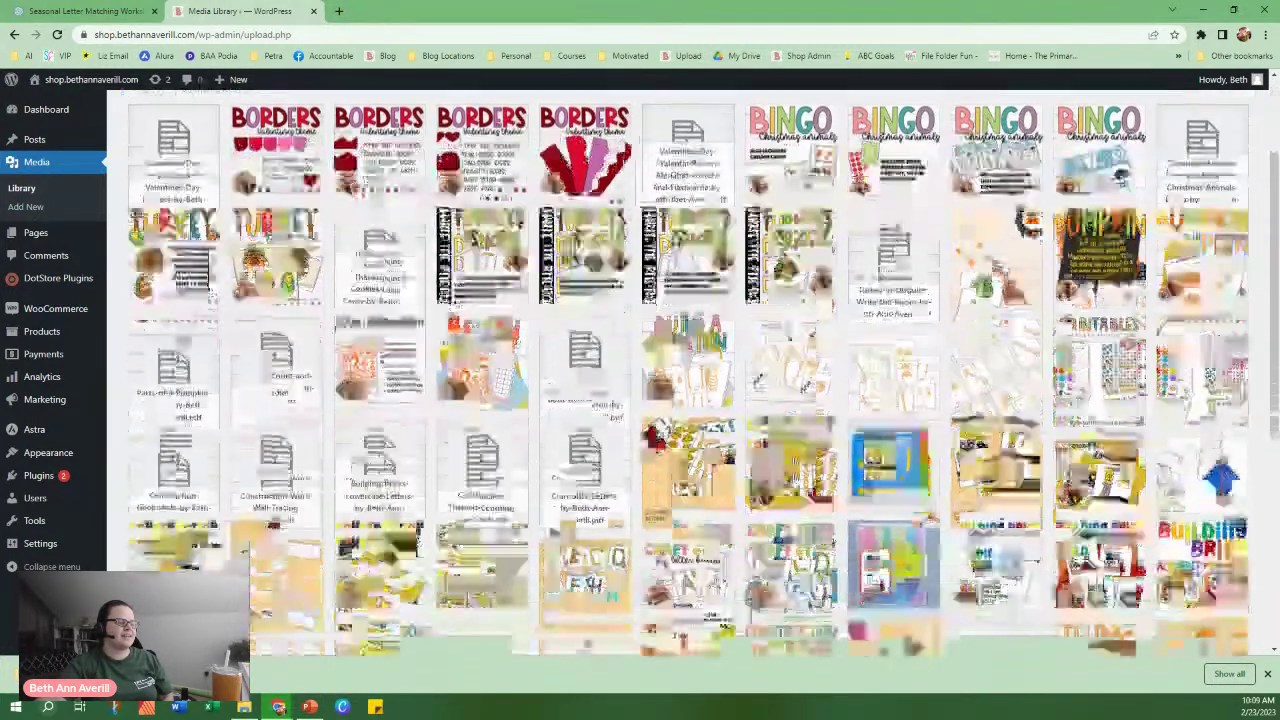
# Load more items in the Media Library, look through them and jump back to the first loaded item.
pyautogui.scroll(-1, 862, 422)
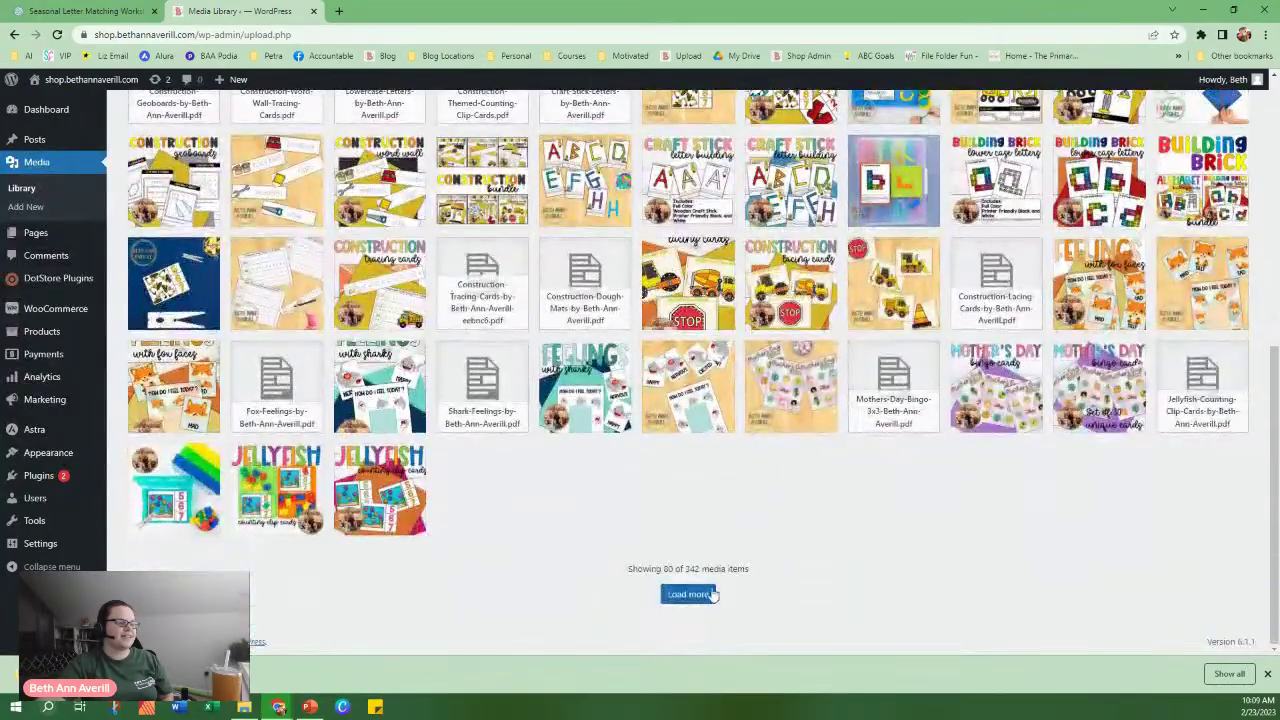
pyautogui.click(711, 594)
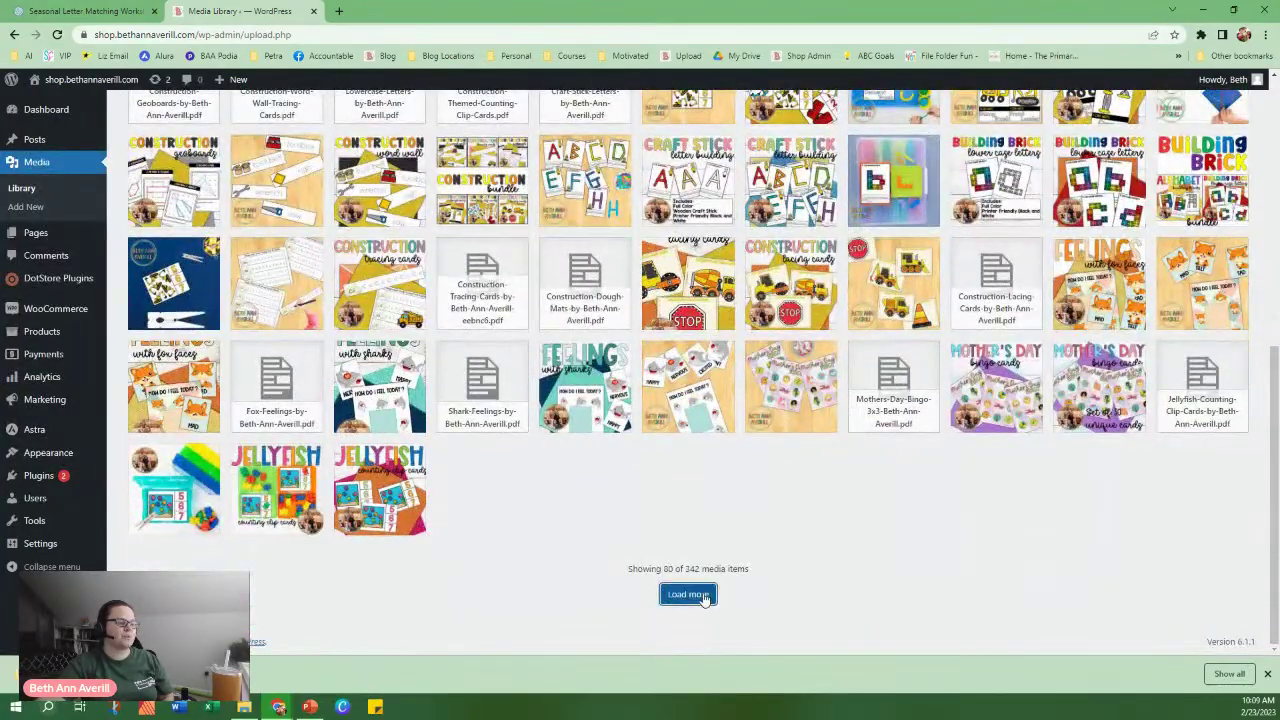
pyautogui.scroll(-15, 866, 497)
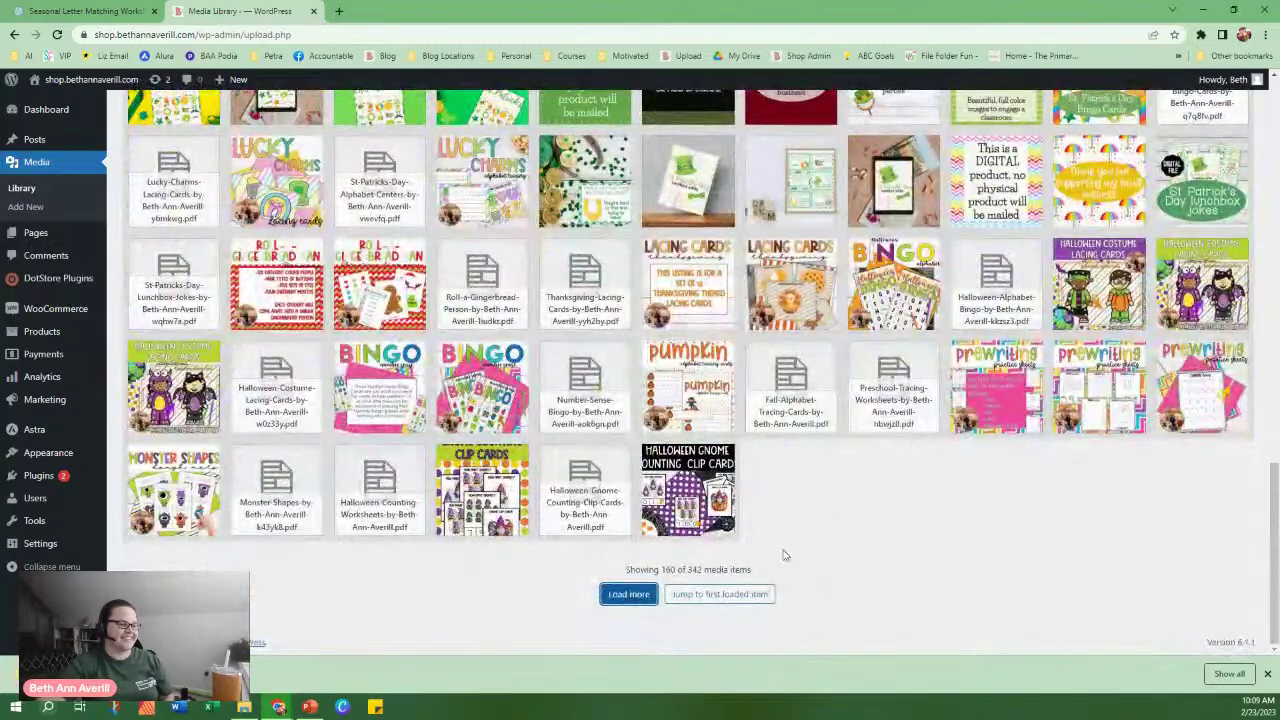
pyautogui.click(720, 594)
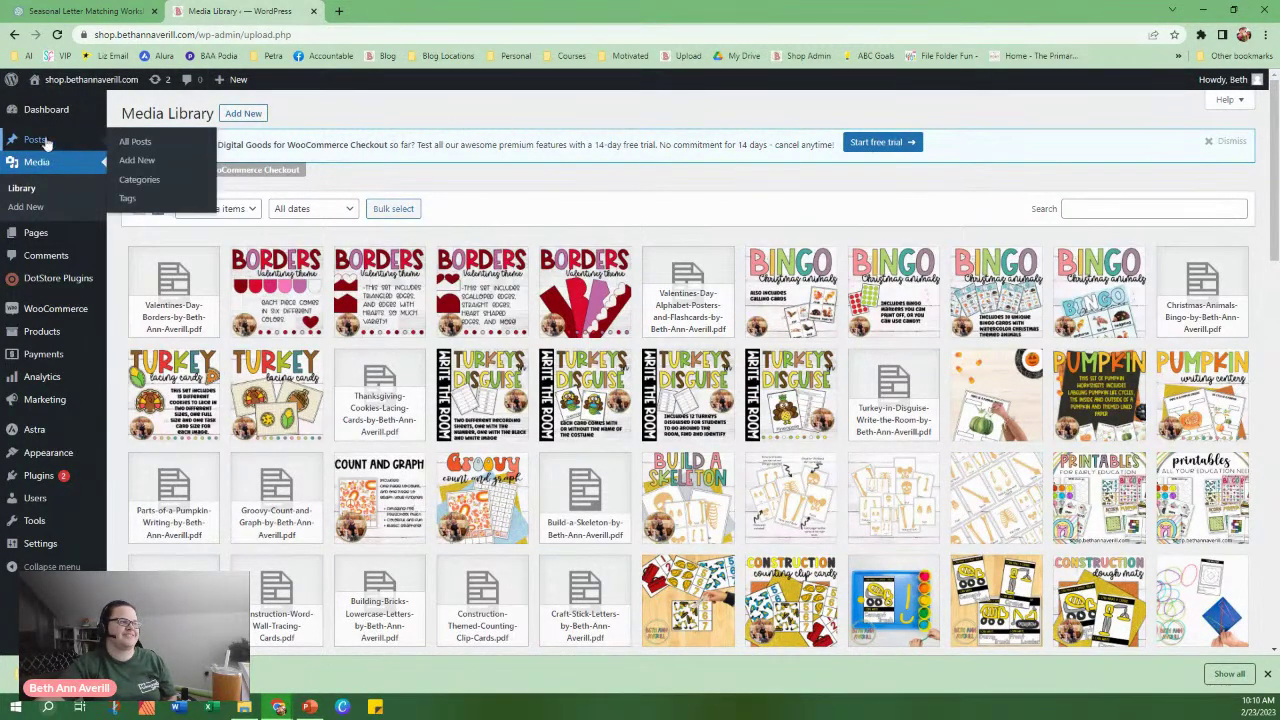
# Close the Media Library page and open the TPT site in a new browser tab.
pyautogui.click(313, 11)
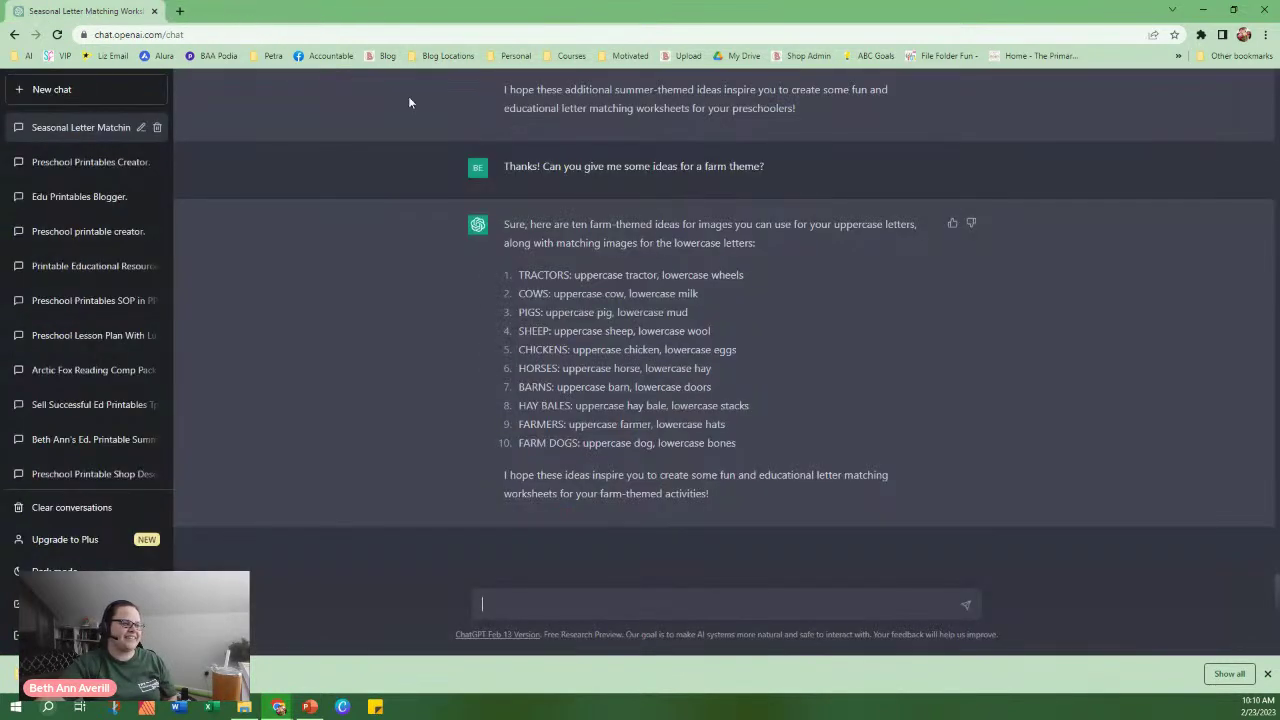
pyautogui.click(180, 11)
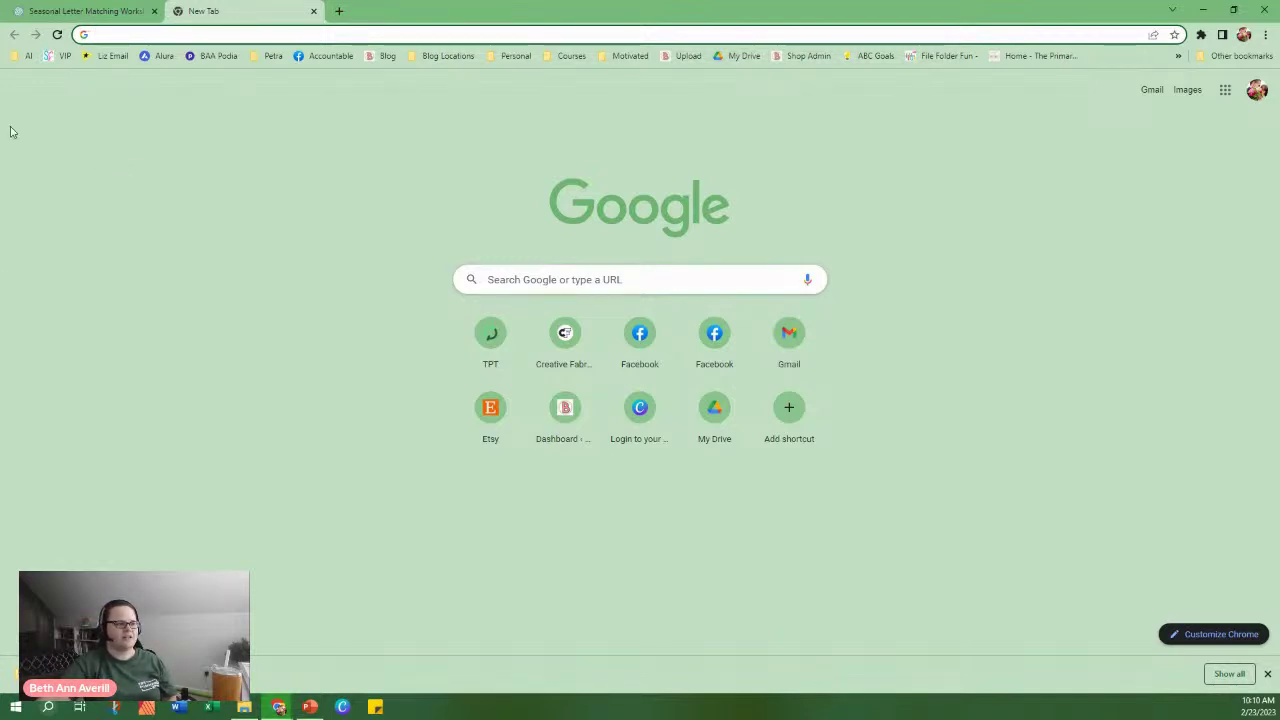
pyautogui.click(490, 333)
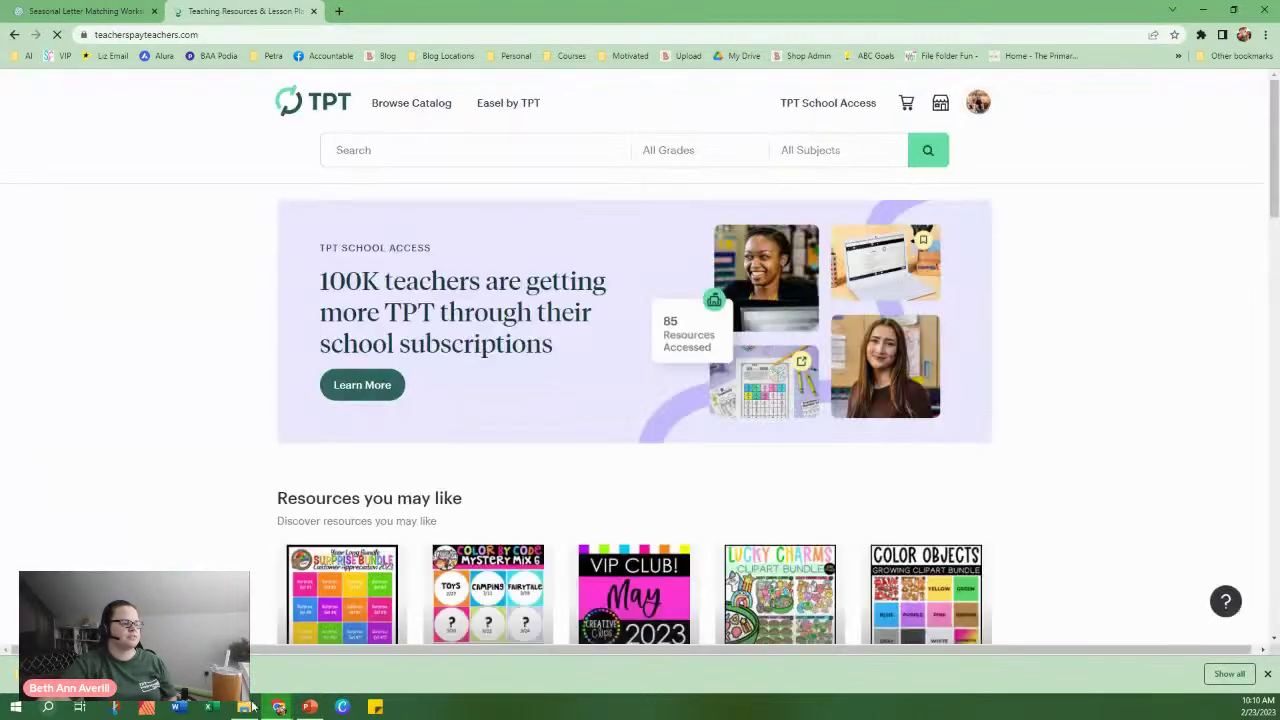
# Switch to PowerPoint and look through its pinned and recent presentations for older product files.
pyautogui.click(309, 707)
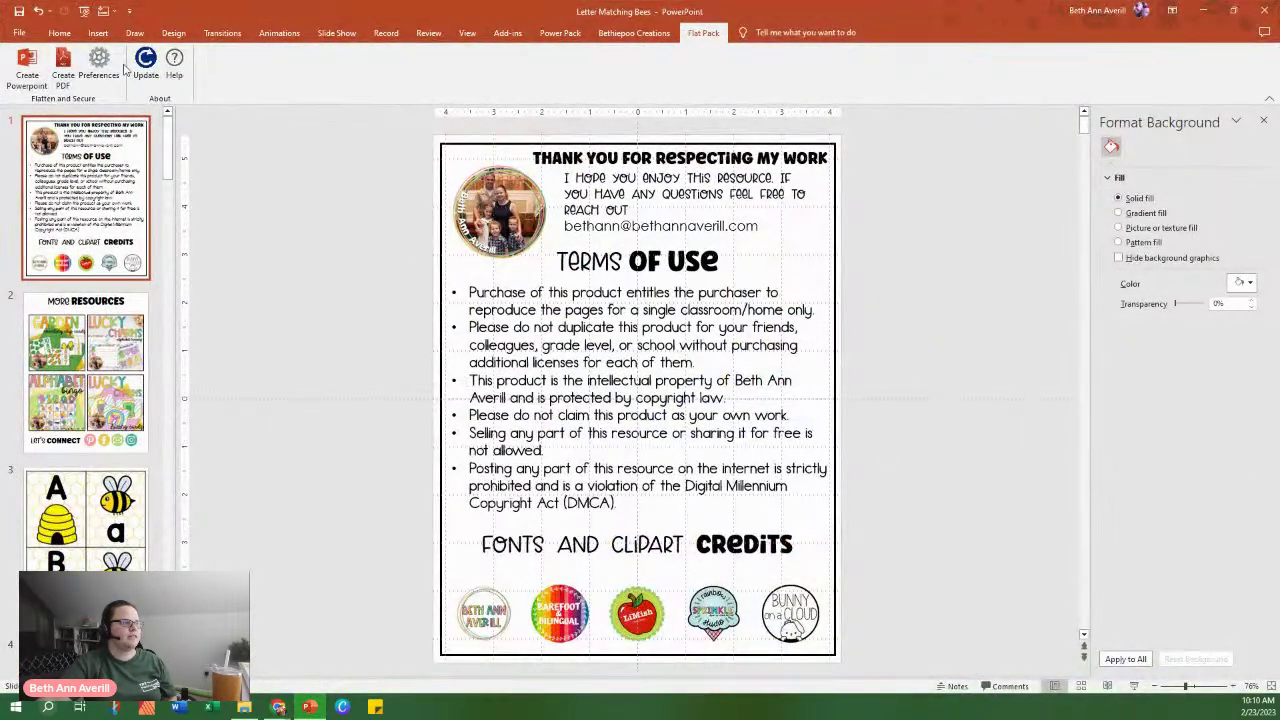
pyautogui.click(19, 32)
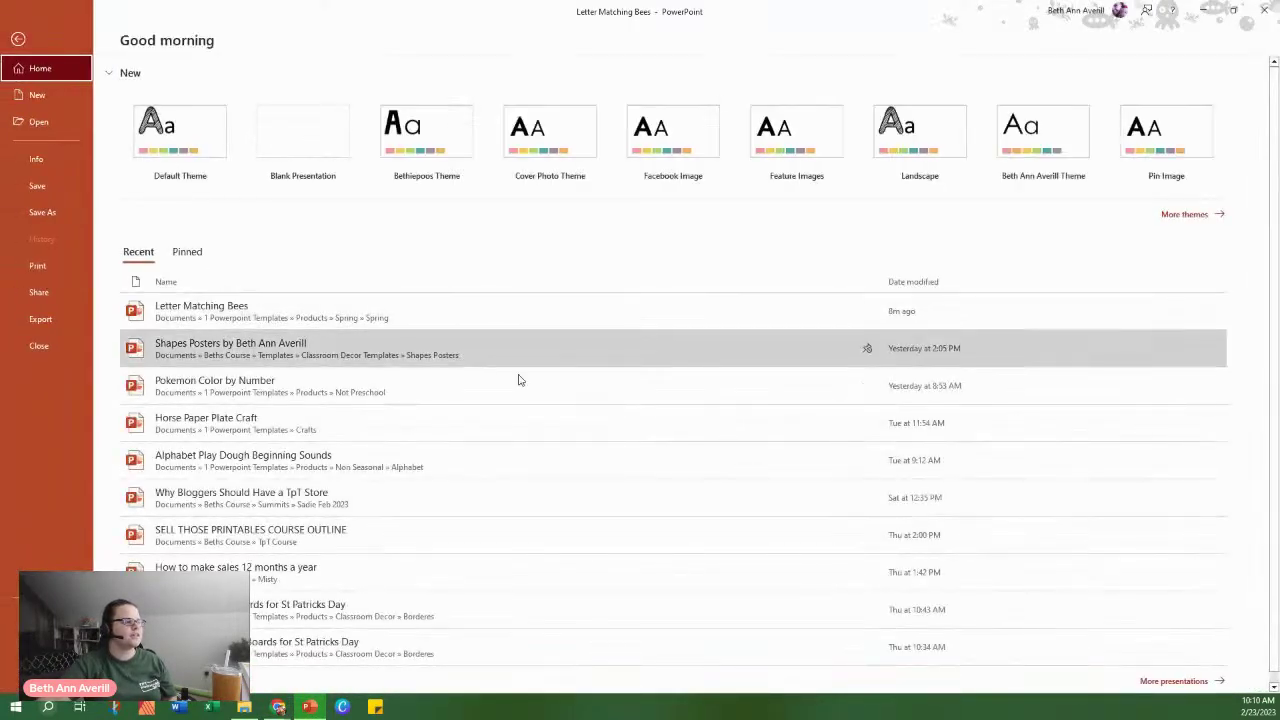
pyautogui.click(187, 251)
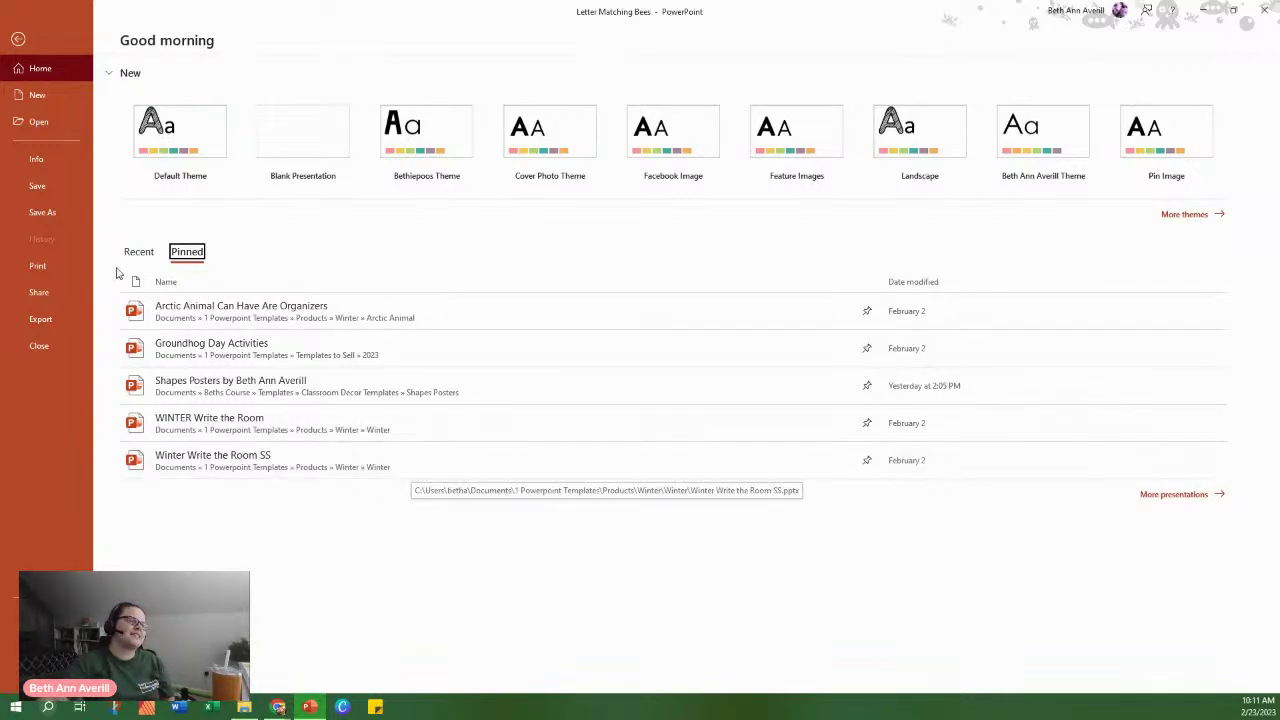
pyautogui.click(39, 122)
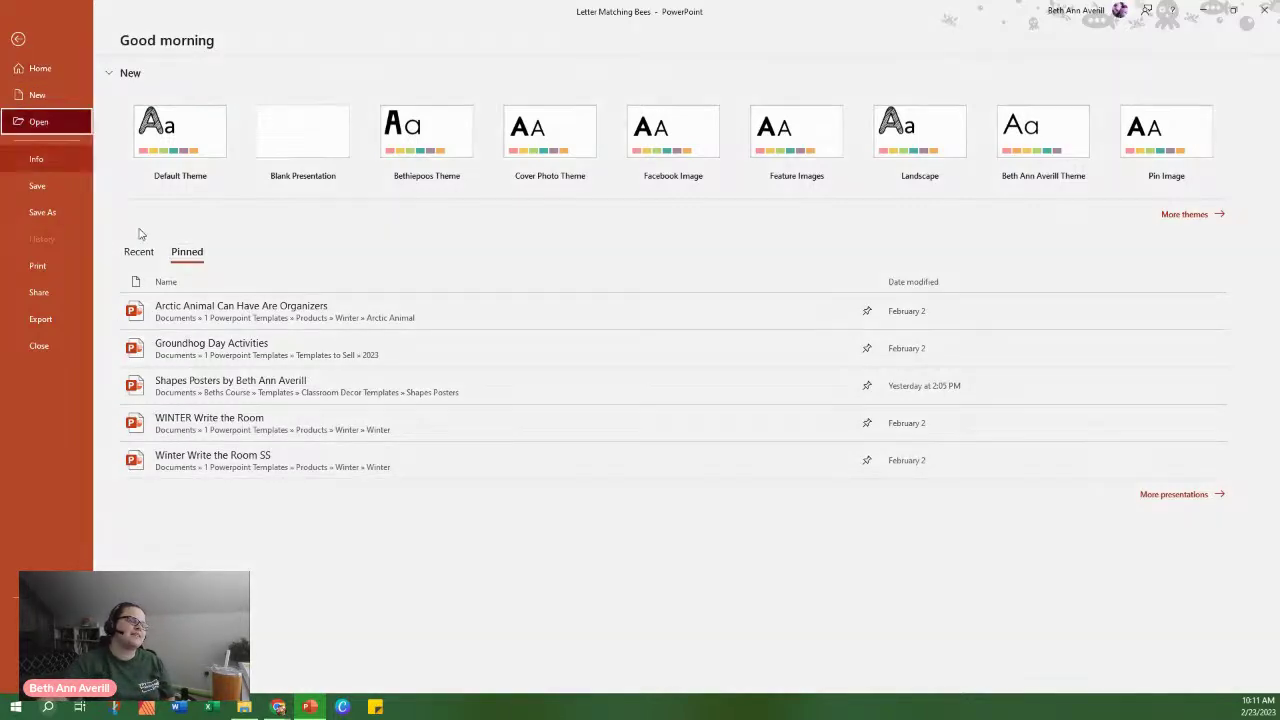
pyautogui.scroll(-1, 500, 285)
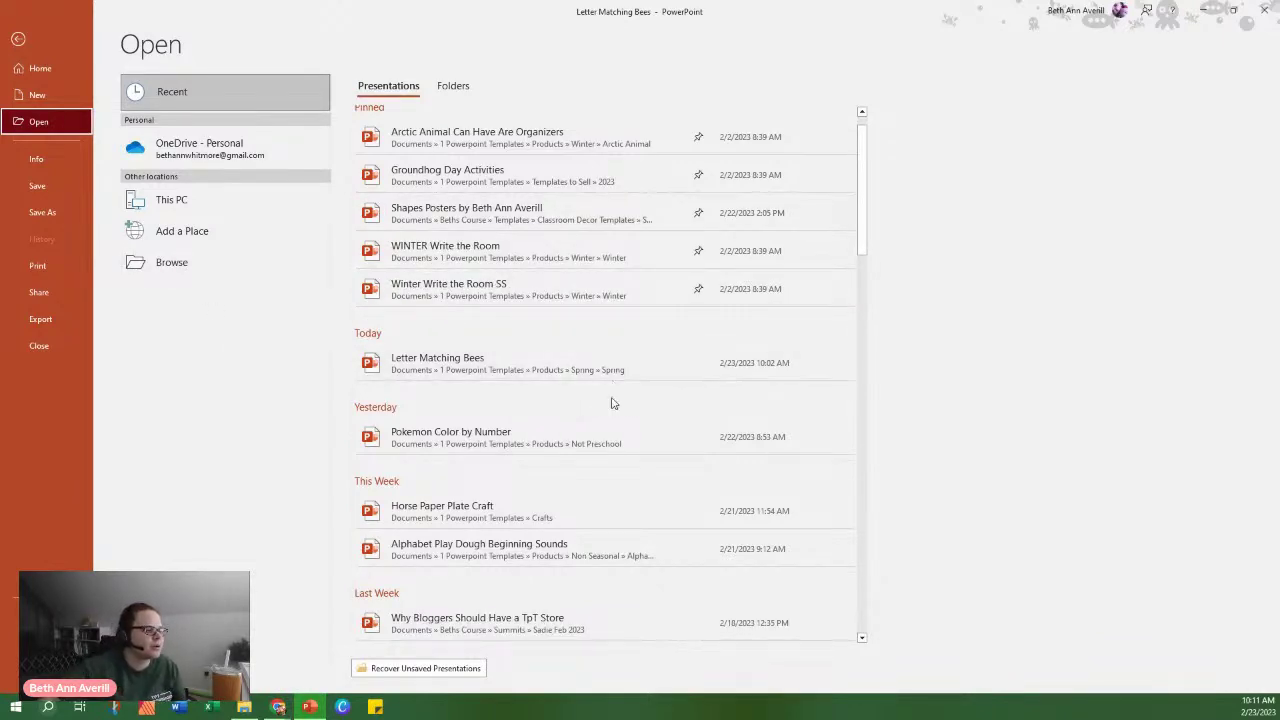
pyautogui.scroll(-1, 627, 450)
pyautogui.scroll(-4, 627, 450)
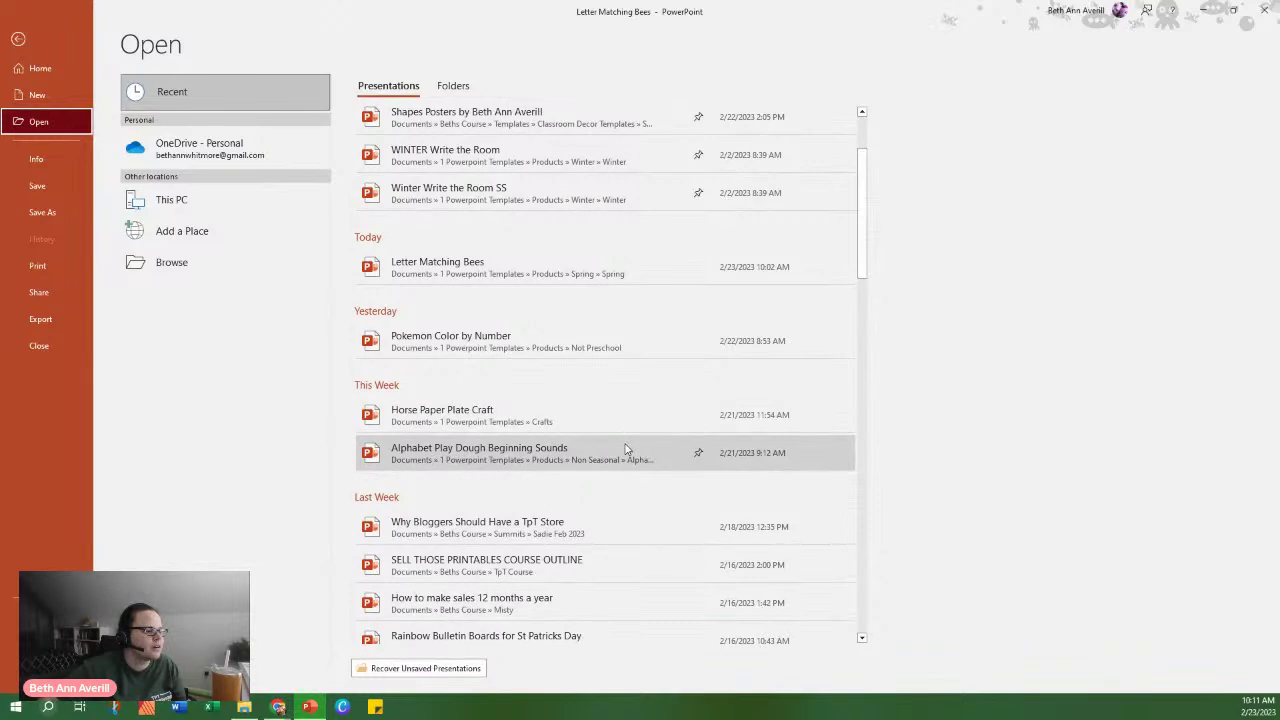
pyautogui.scroll(-3, 624, 444)
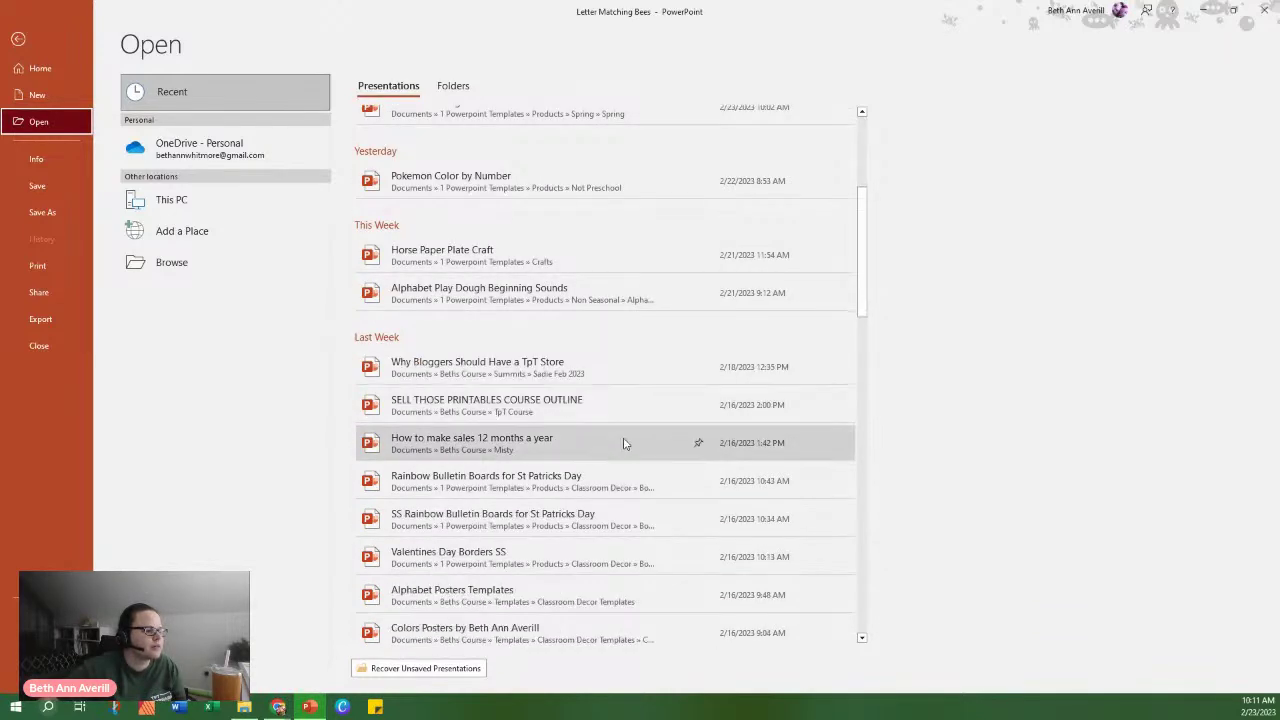
pyautogui.scroll(-2, 624, 444)
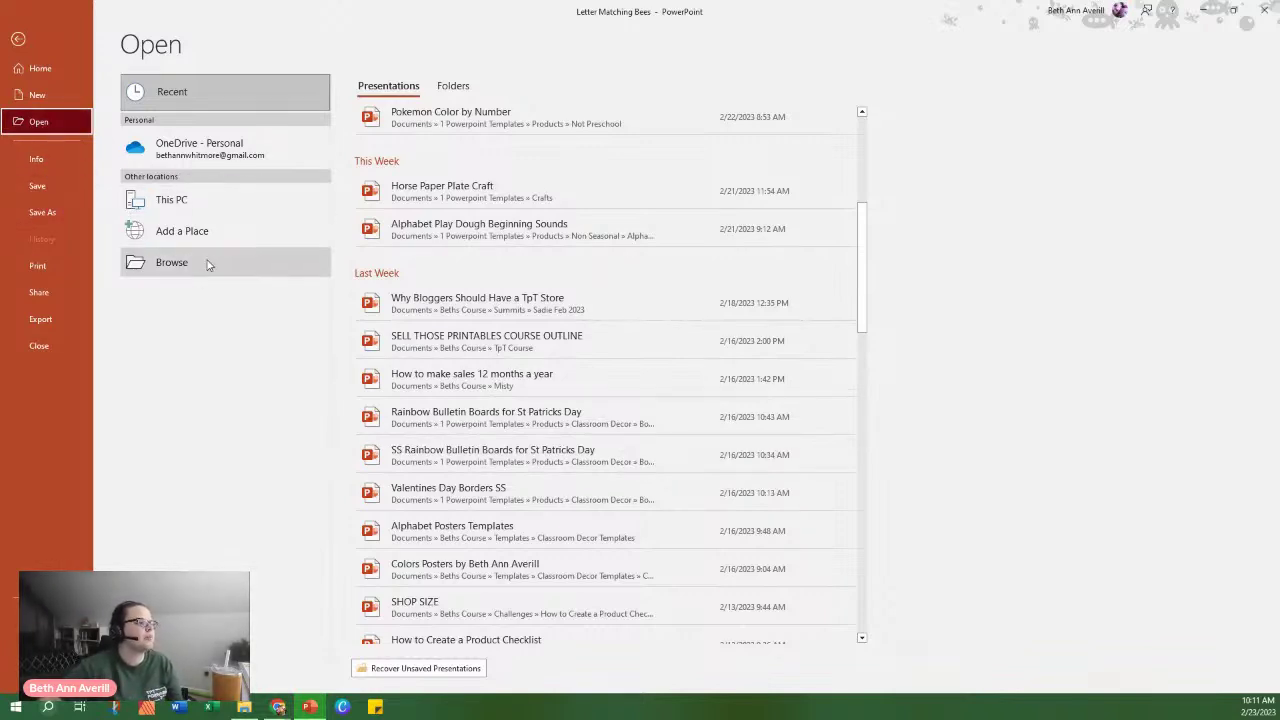
# Browse to the Autumn folder inside 1 Powerpoint Templates > Products and open the BEGINNING SOUNDS vertical presentation.
pyautogui.click(270, 261)
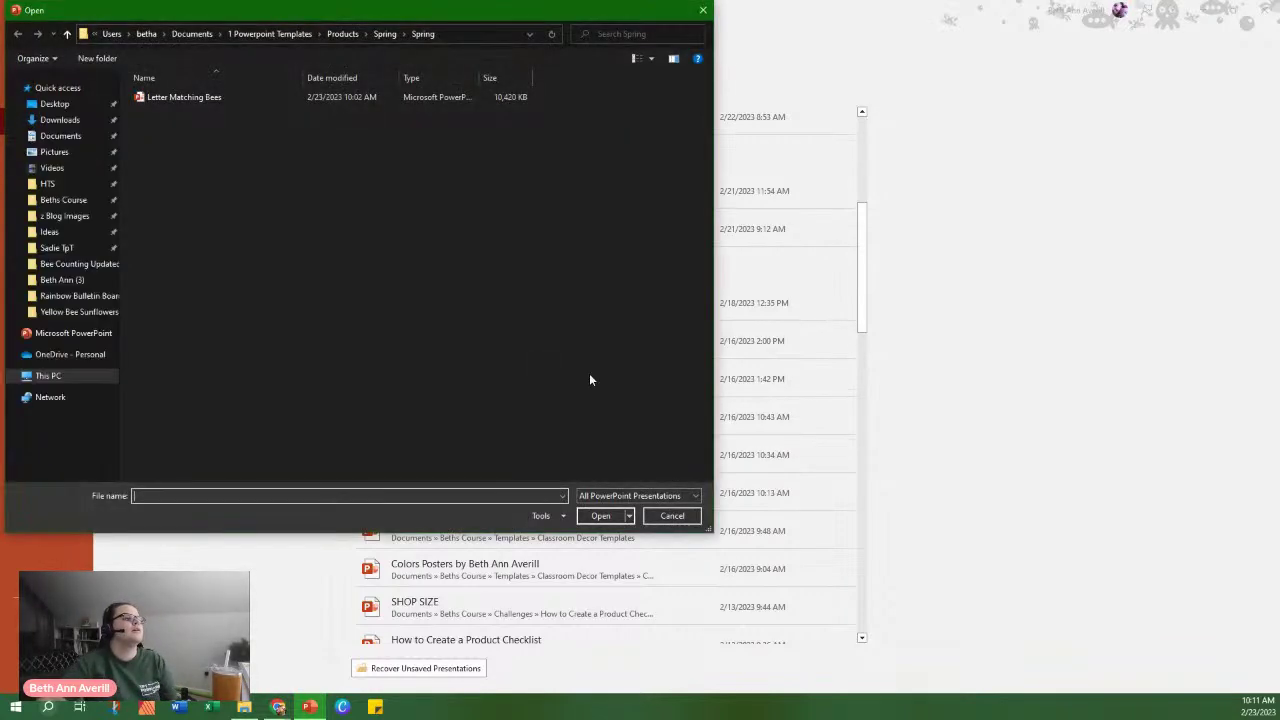
pyautogui.click(270, 36)
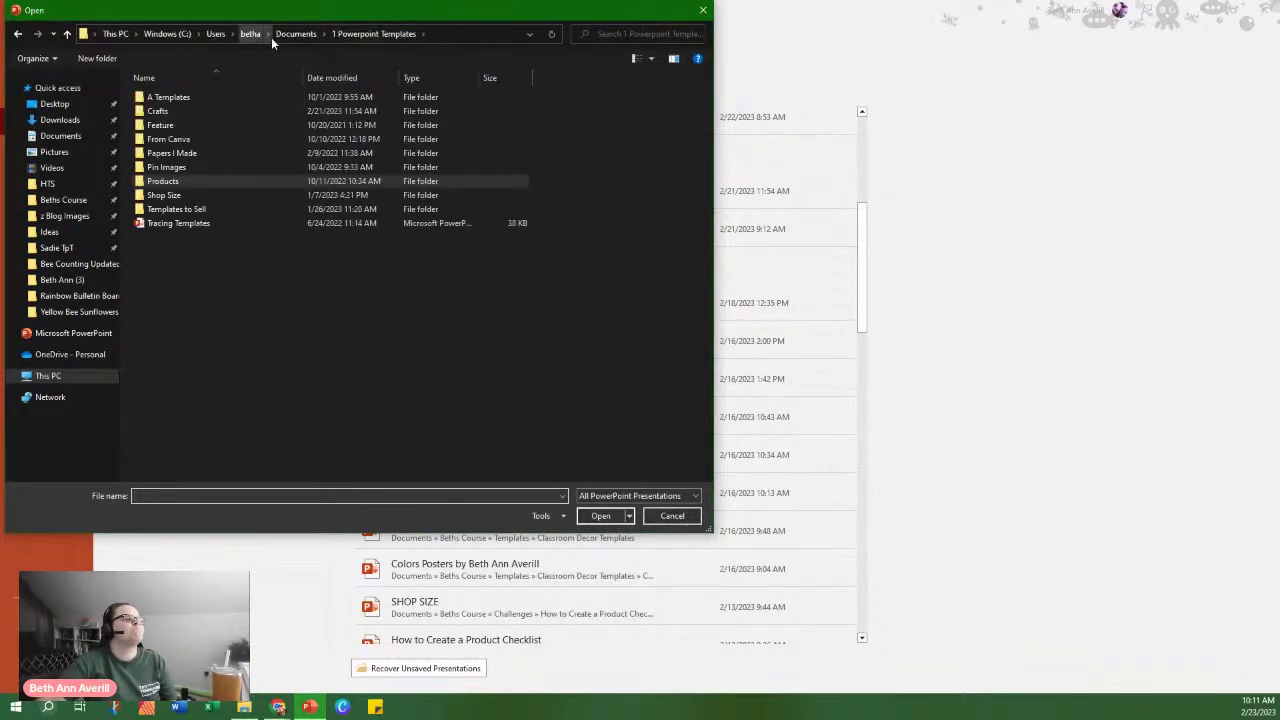
pyautogui.doubleClick(210, 184)
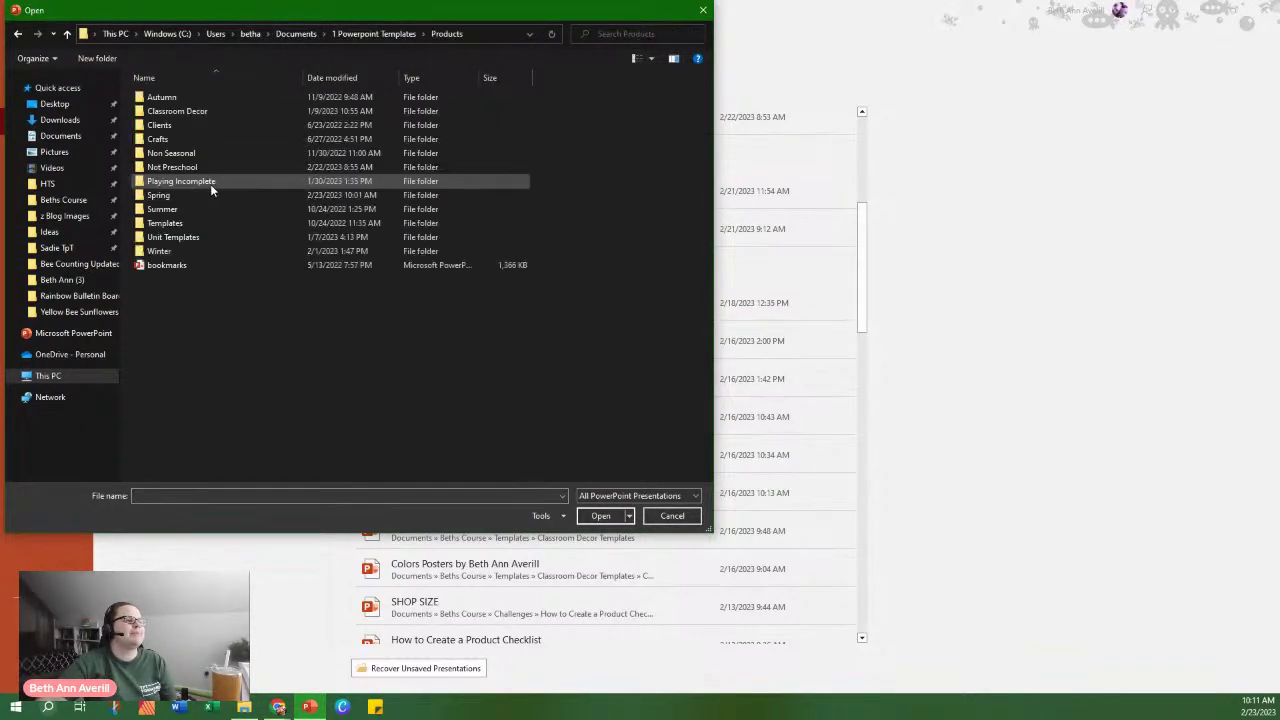
pyautogui.doubleClick(222, 92)
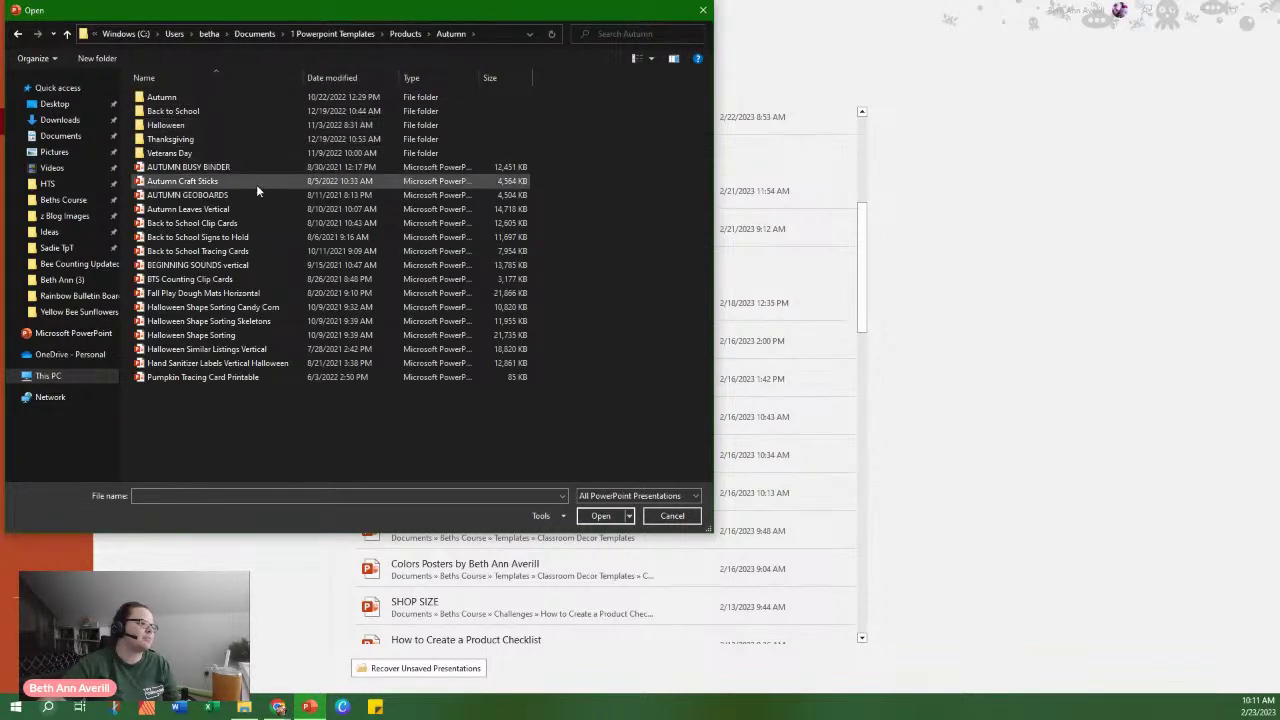
pyautogui.rightClick(260, 267)
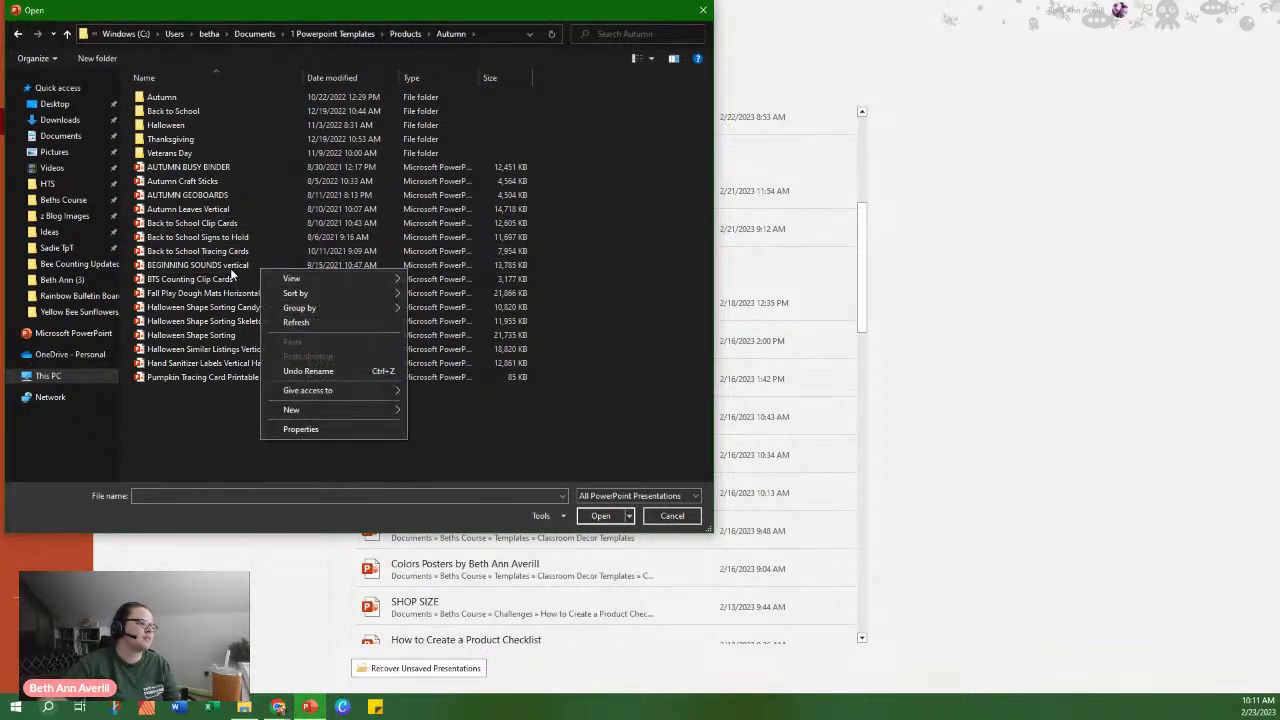
pyautogui.press('Escape')
pyautogui.press('Escape')
pyautogui.press('Escape')
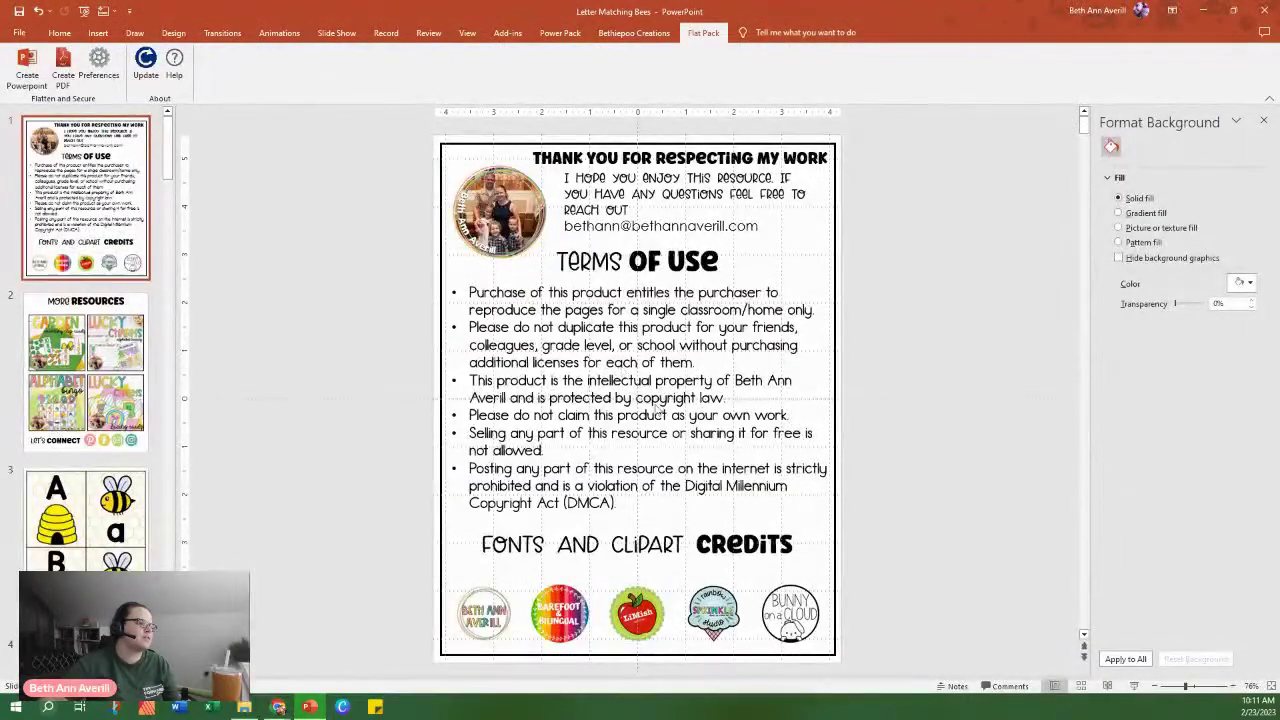
# Look over the first slides of the BEGINNING SOUNDS vertical presentation and close it.
pyautogui.scroll(-1, 119, 509)
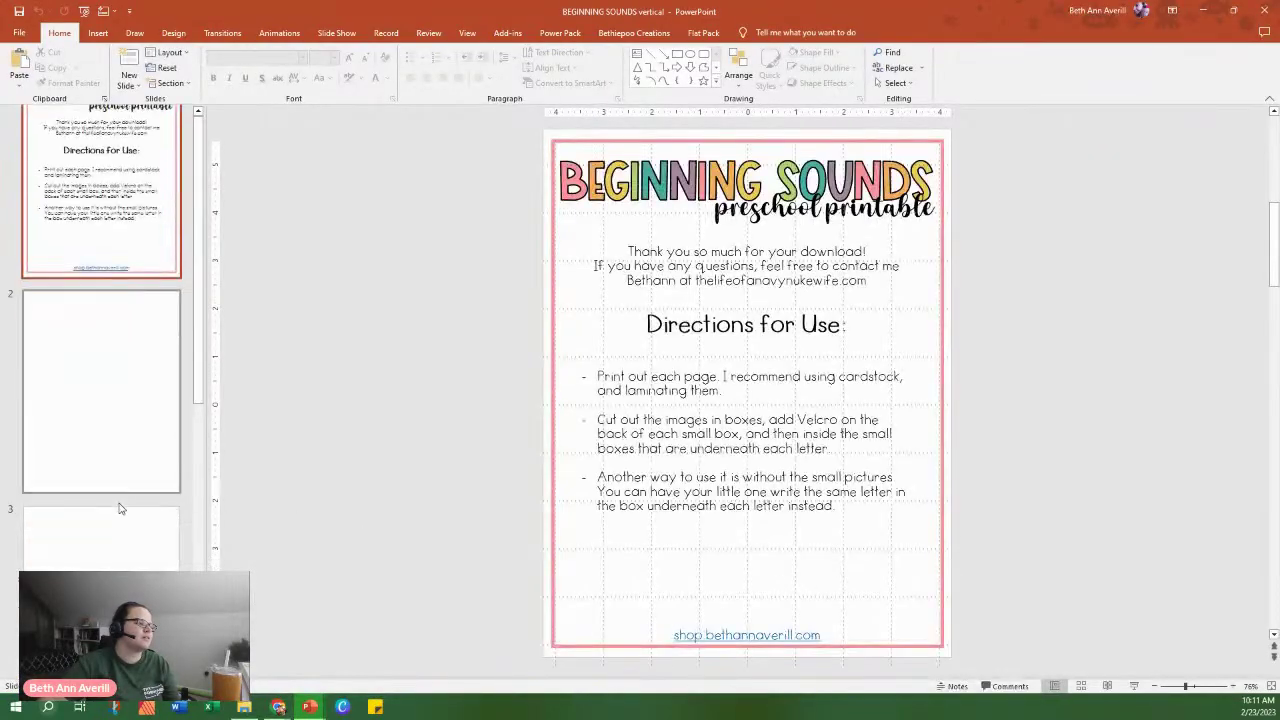
pyautogui.scroll(-2, 117, 509)
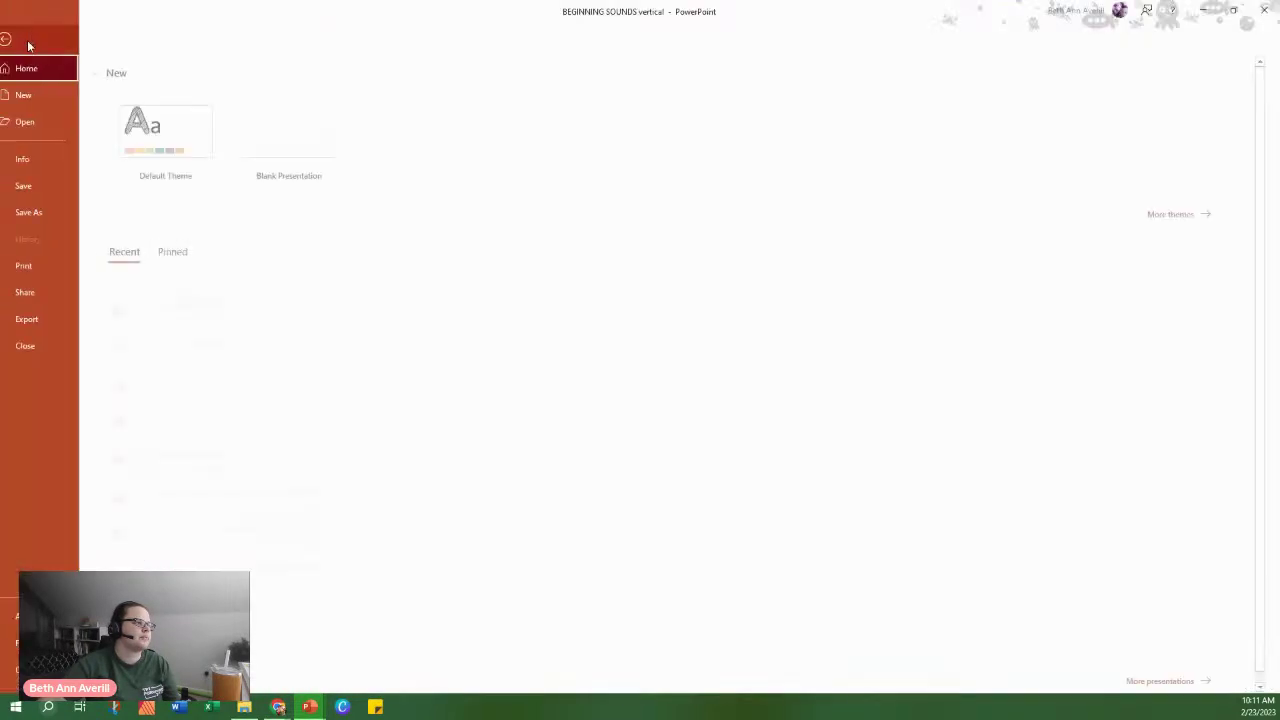
pyautogui.click(19, 32)
pyautogui.click(40, 345)
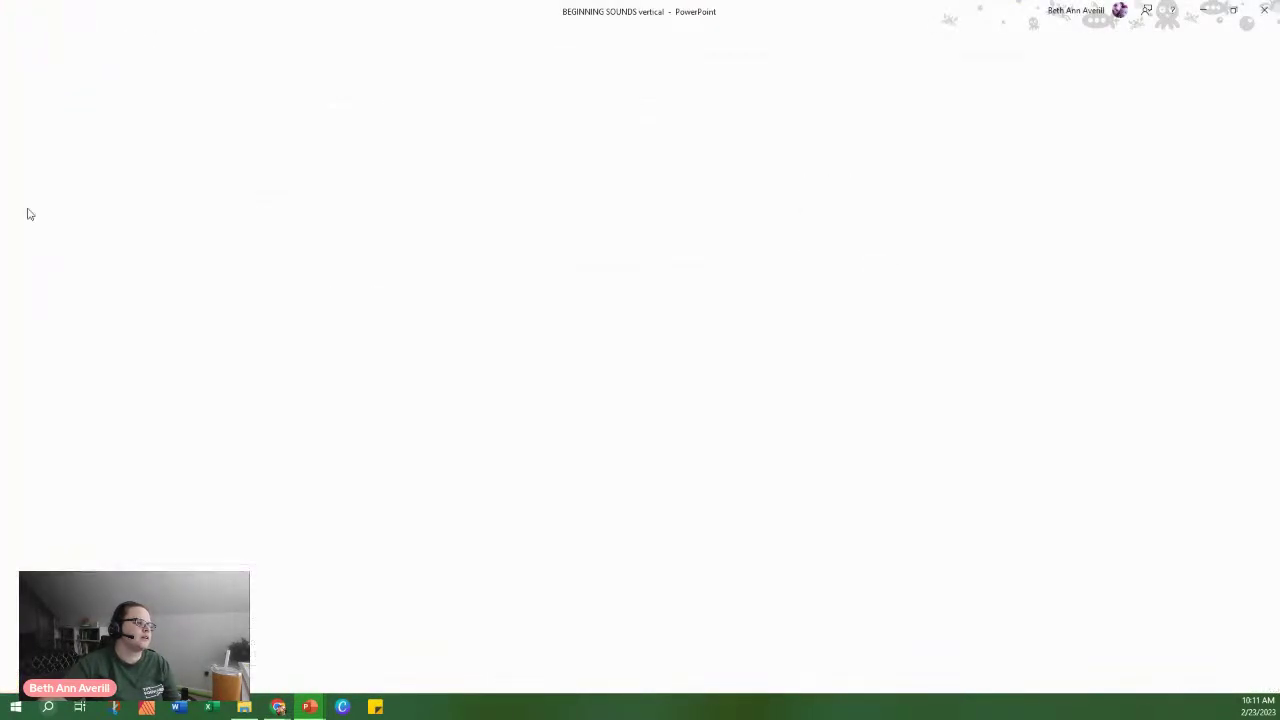
# Browse for a presentation to open and view the files in the Products > Autumn > Autumn folder.
pyautogui.click(22, 32)
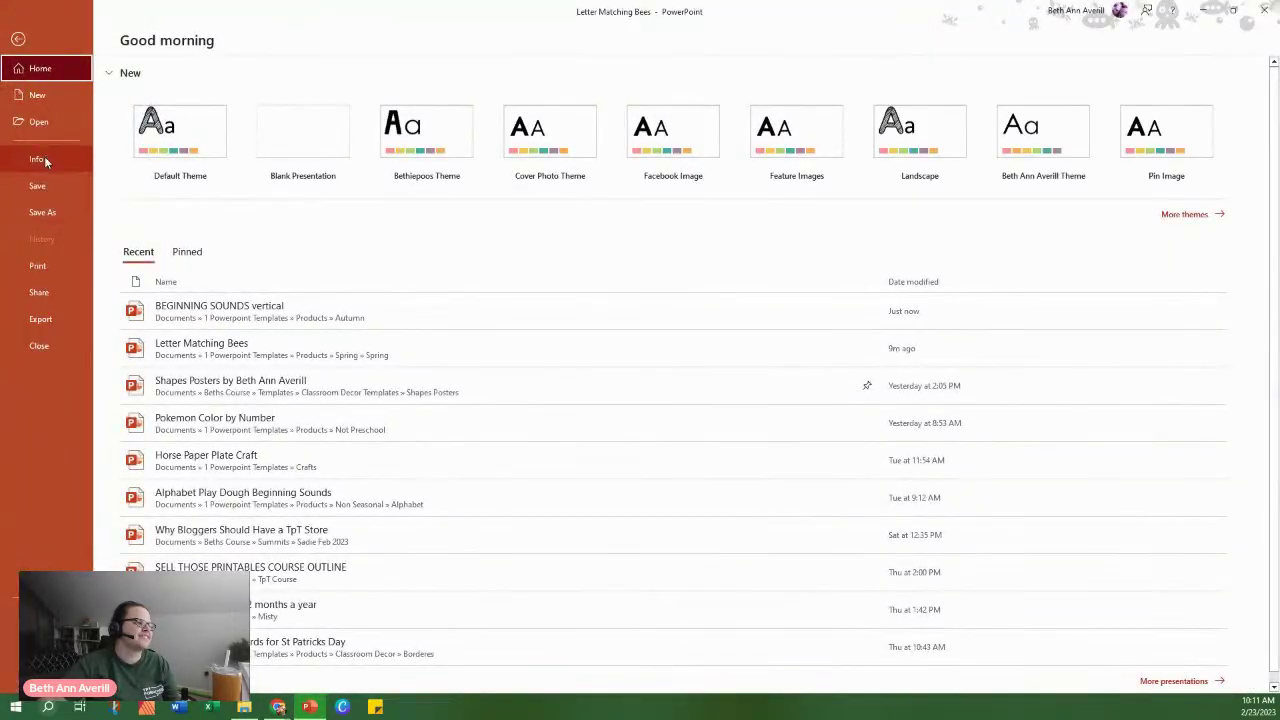
pyautogui.click(42, 125)
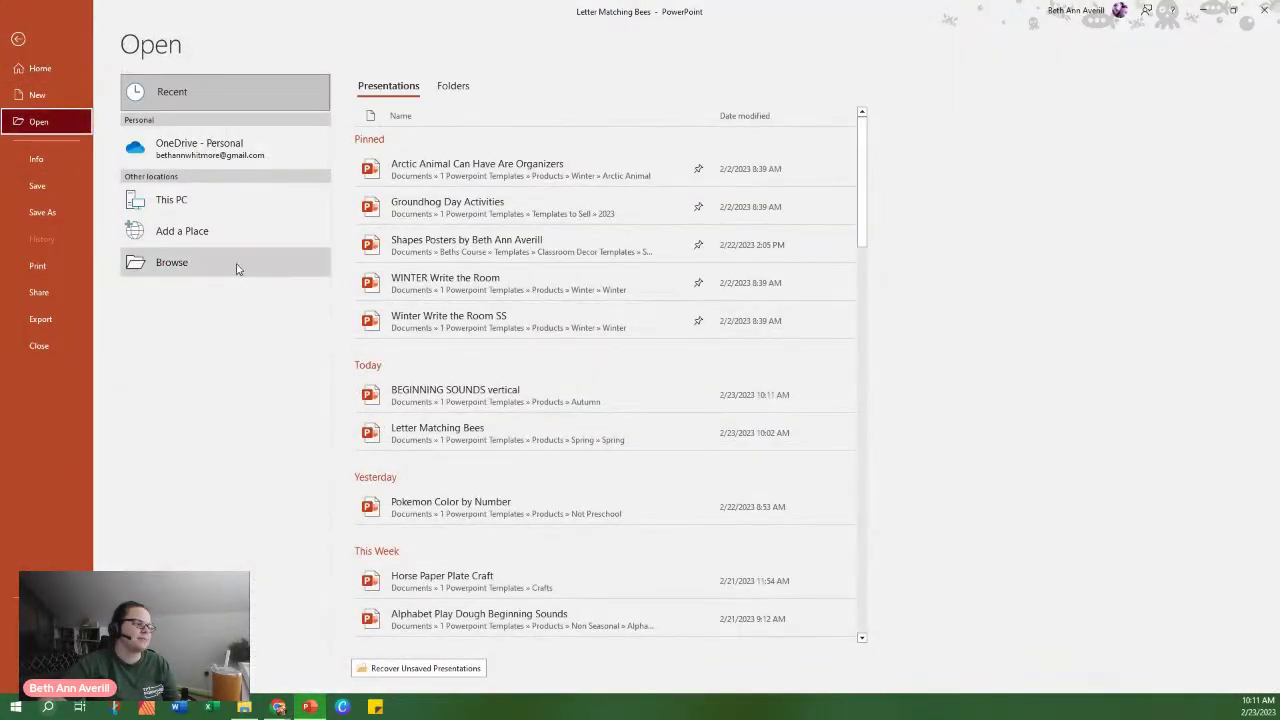
pyautogui.click(234, 264)
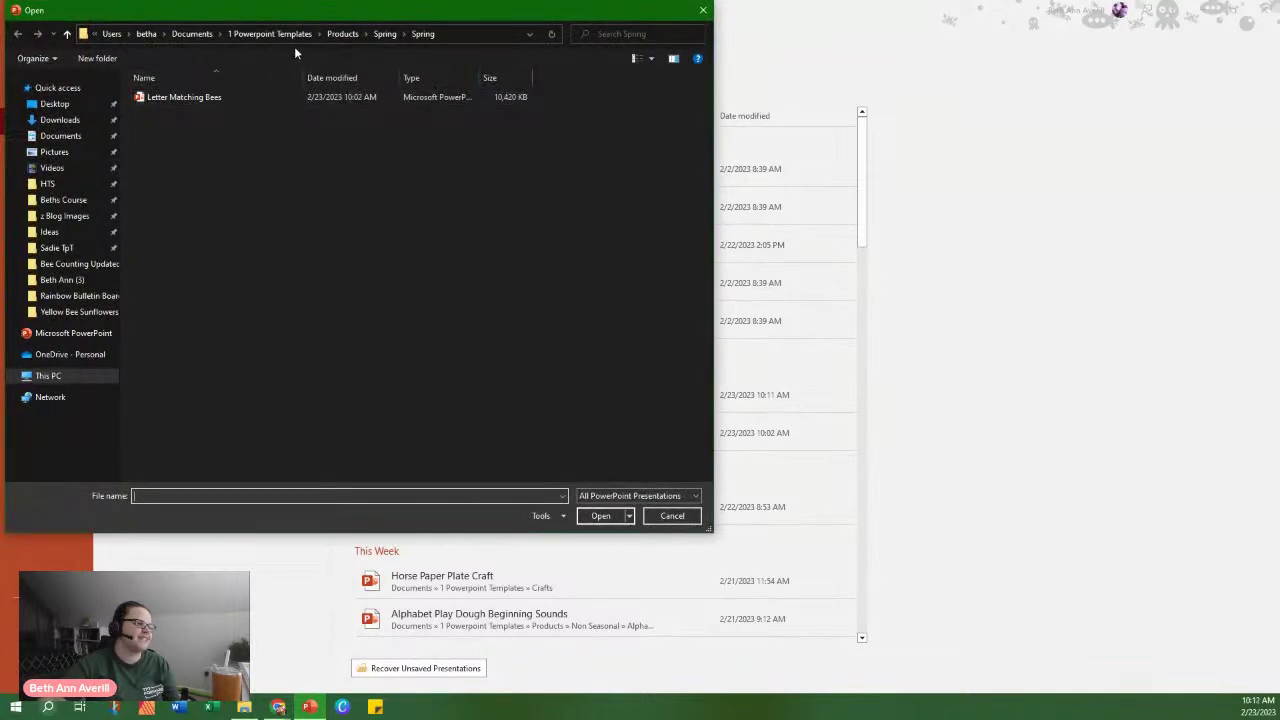
pyautogui.click(340, 35)
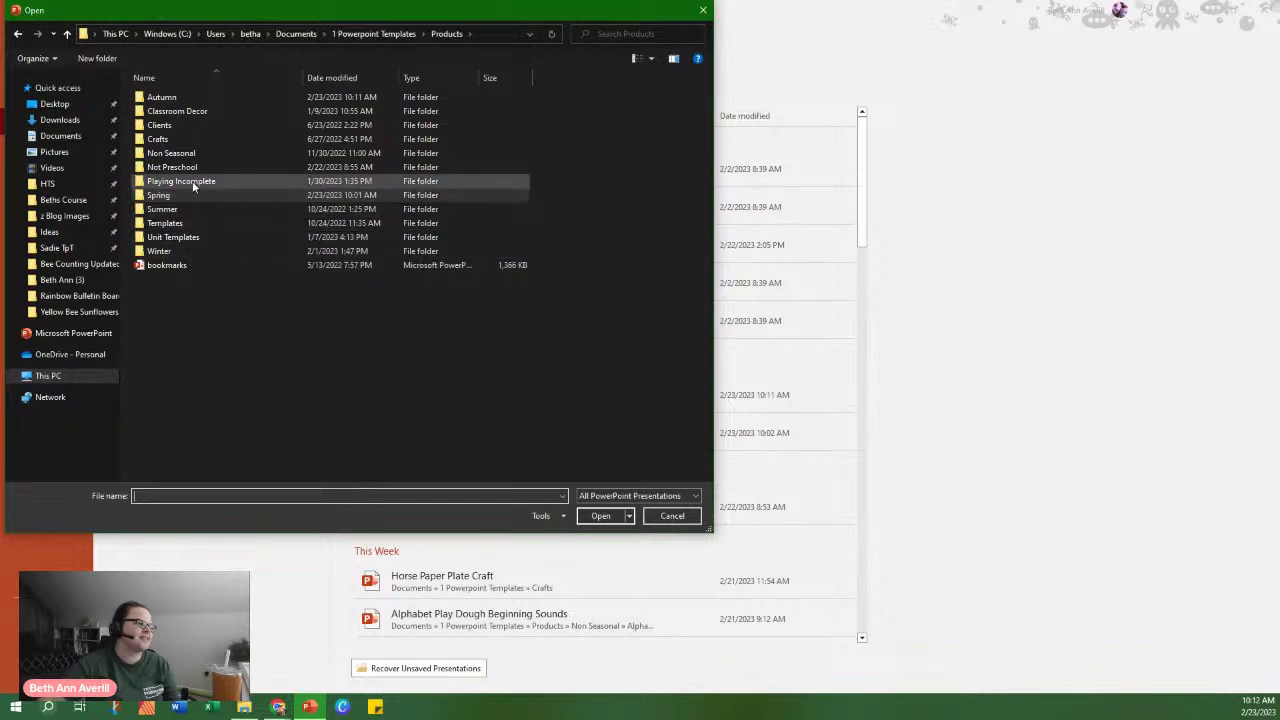
pyautogui.doubleClick(191, 99)
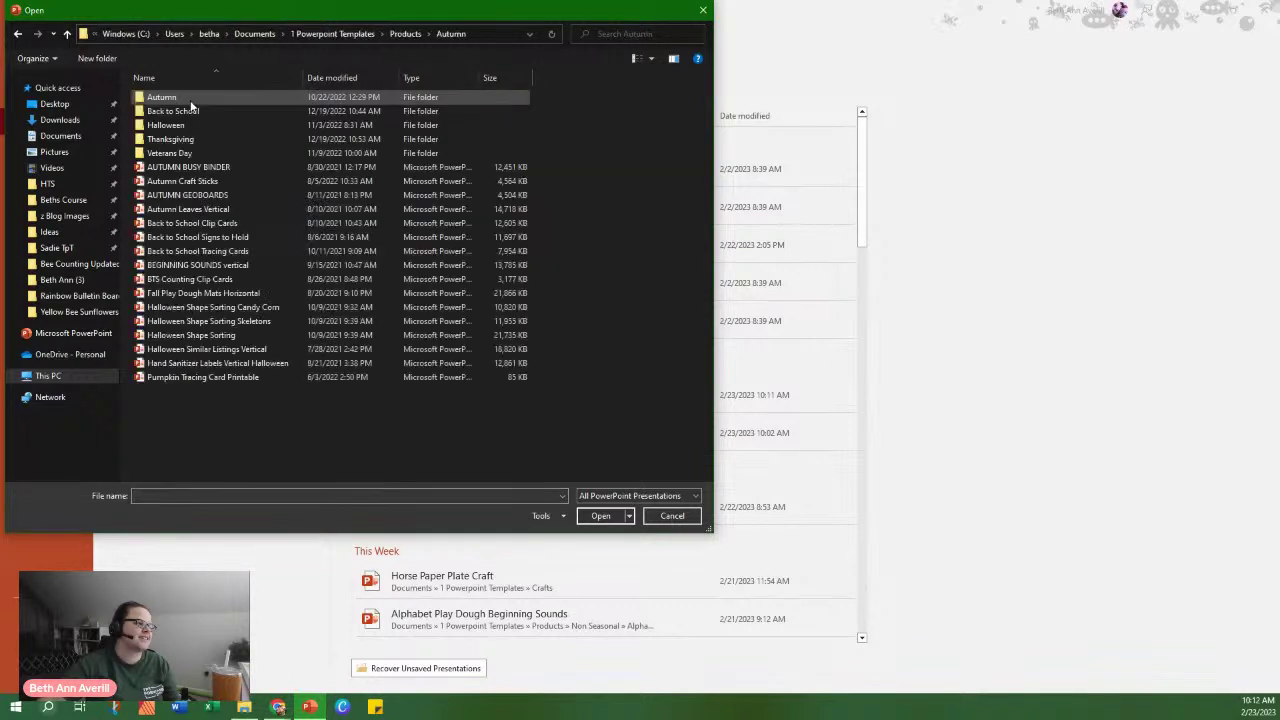
pyautogui.doubleClick(203, 100)
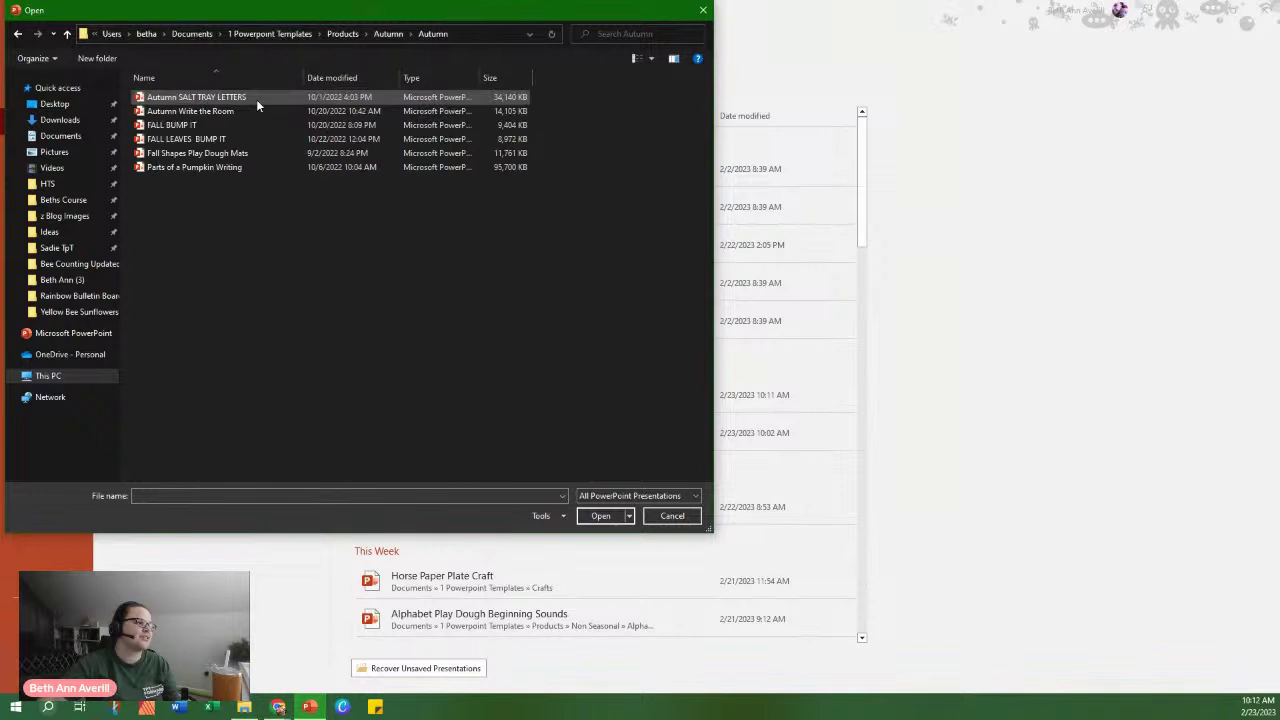
pyautogui.rightClick(256, 99)
pyautogui.click(206, 255)
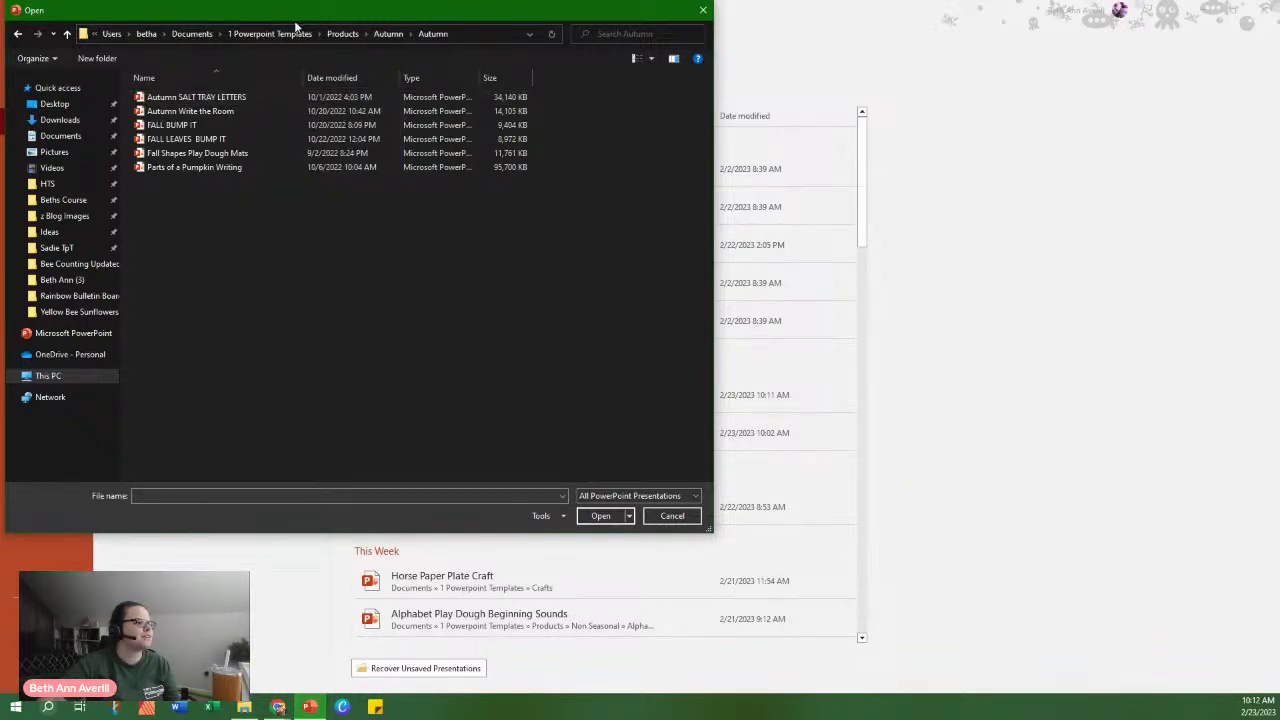
# Go back up to the 1 Powerpoint Templates folder and show the contents of its Shop Size folder.
pyautogui.click(386, 34)
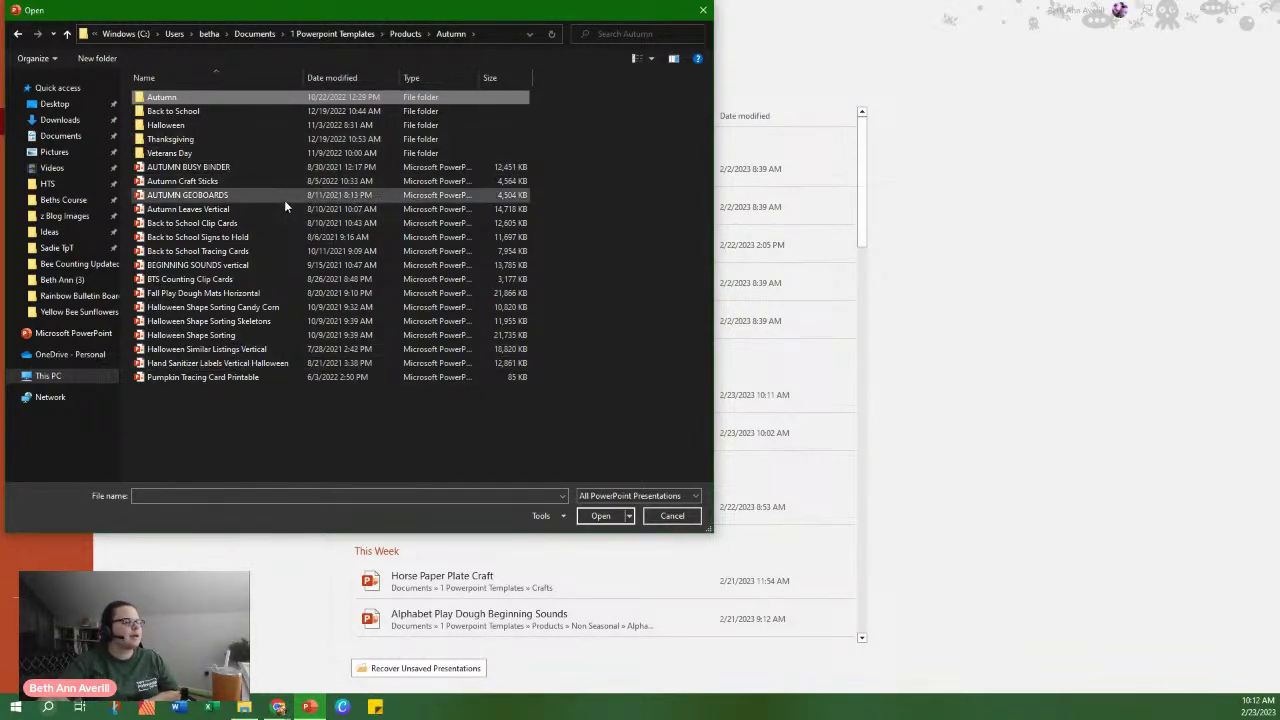
pyautogui.click(399, 34)
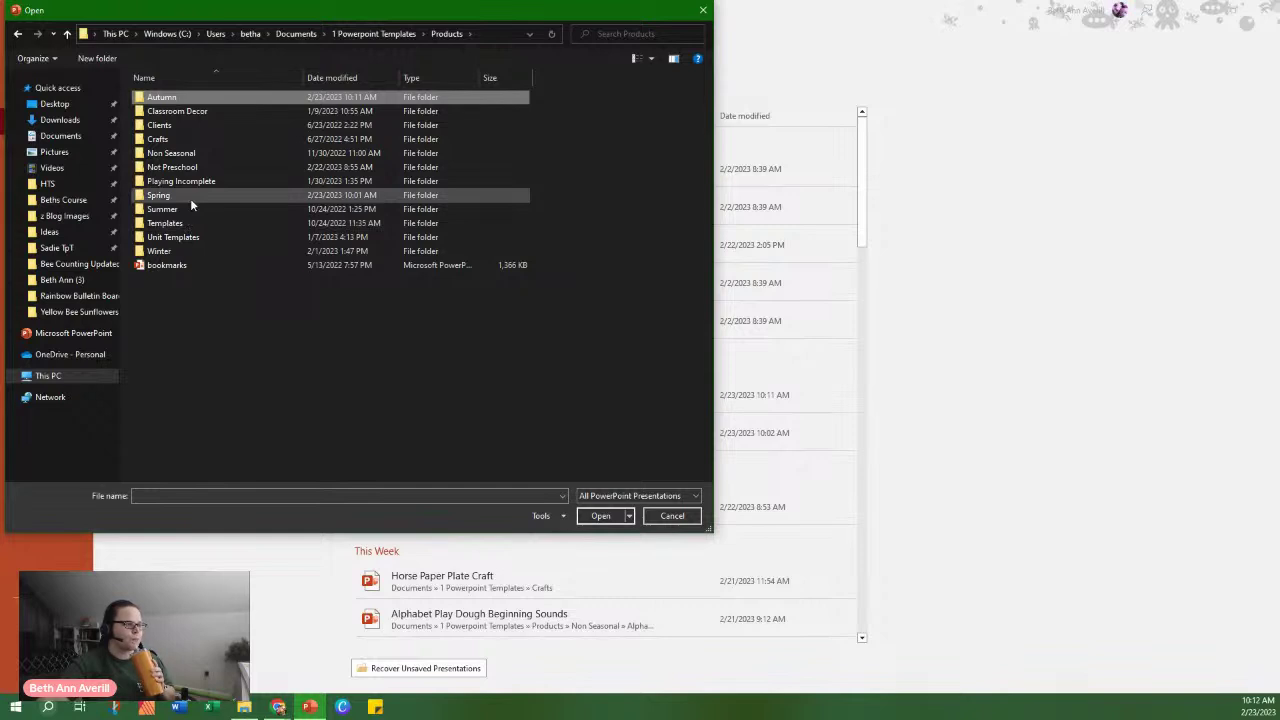
pyautogui.click(376, 38)
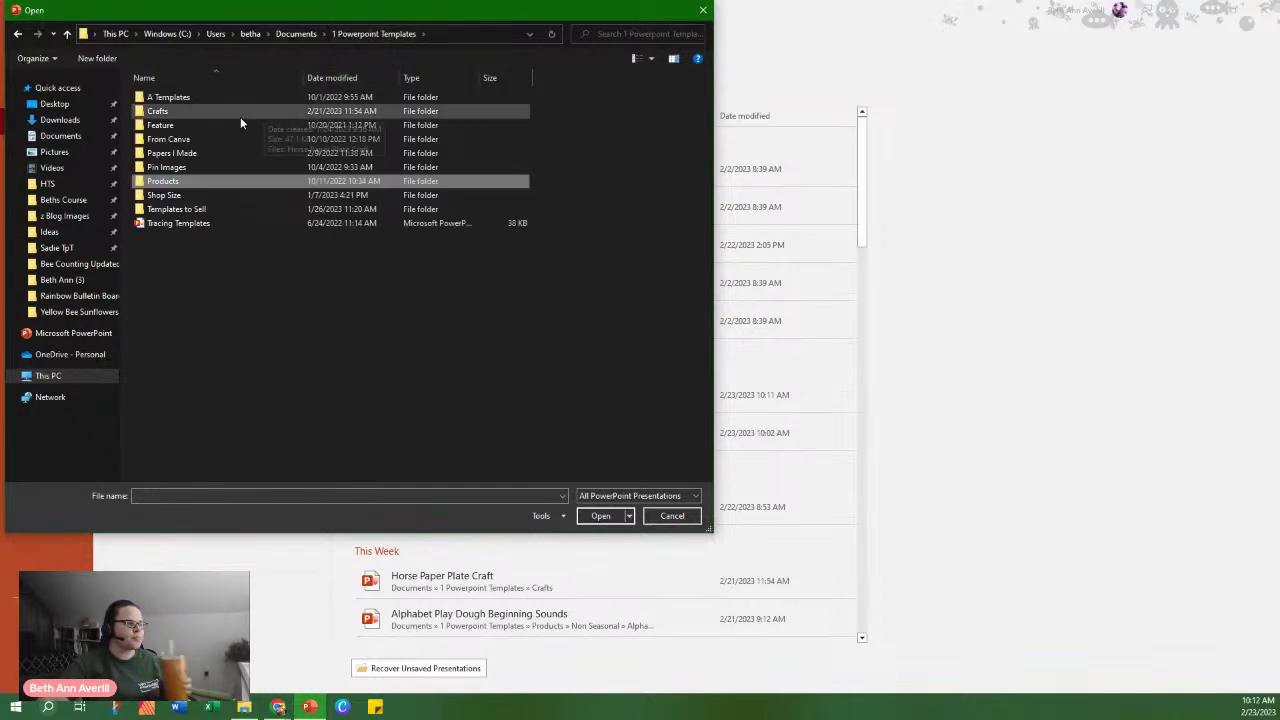
pyautogui.doubleClick(205, 196)
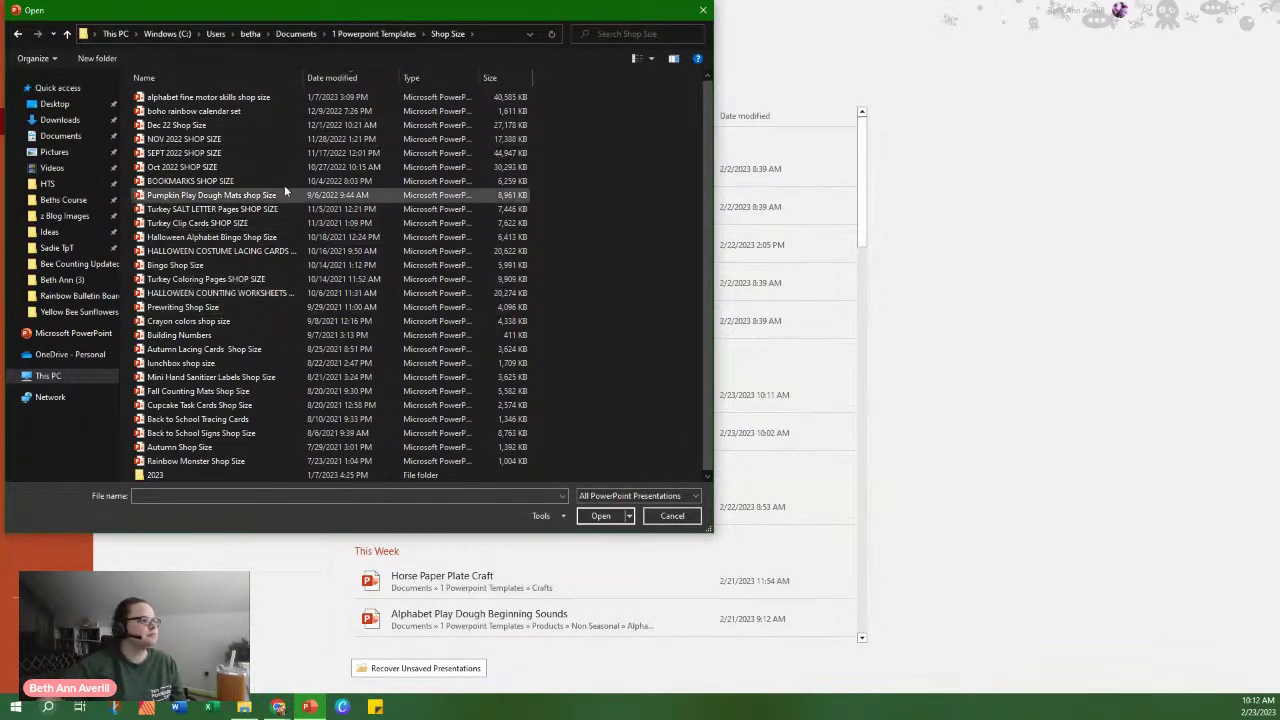
# Open the Oct 2022 SHOP SIZE presentation from the Shop Size folder, close it, and open a copy from the recent presentations.
pyautogui.doubleClick(225, 169)
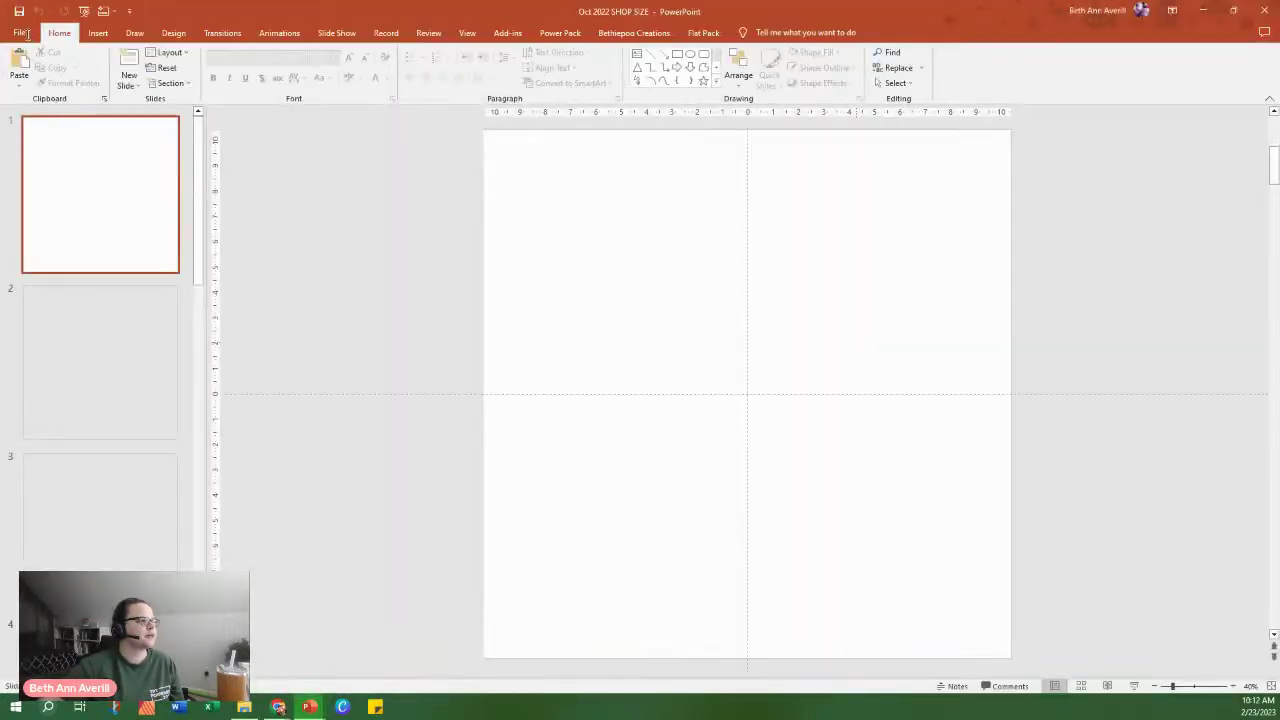
pyautogui.click(22, 33)
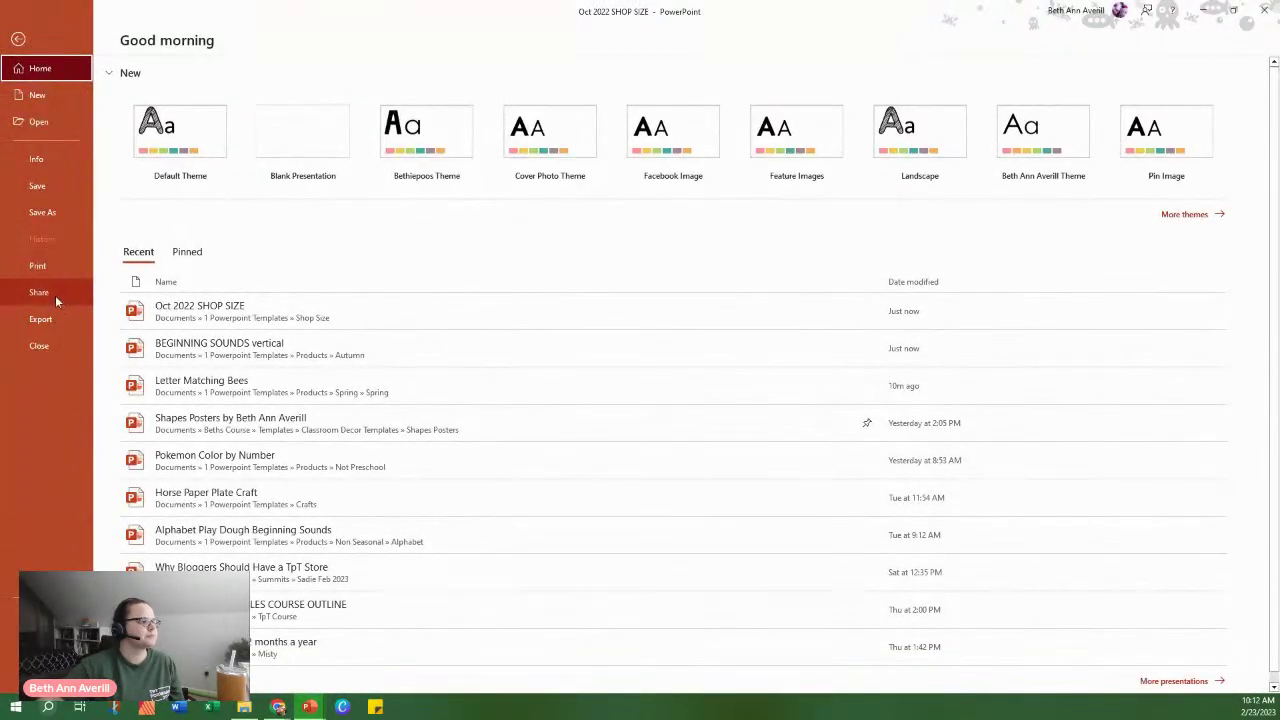
pyautogui.click(39, 345)
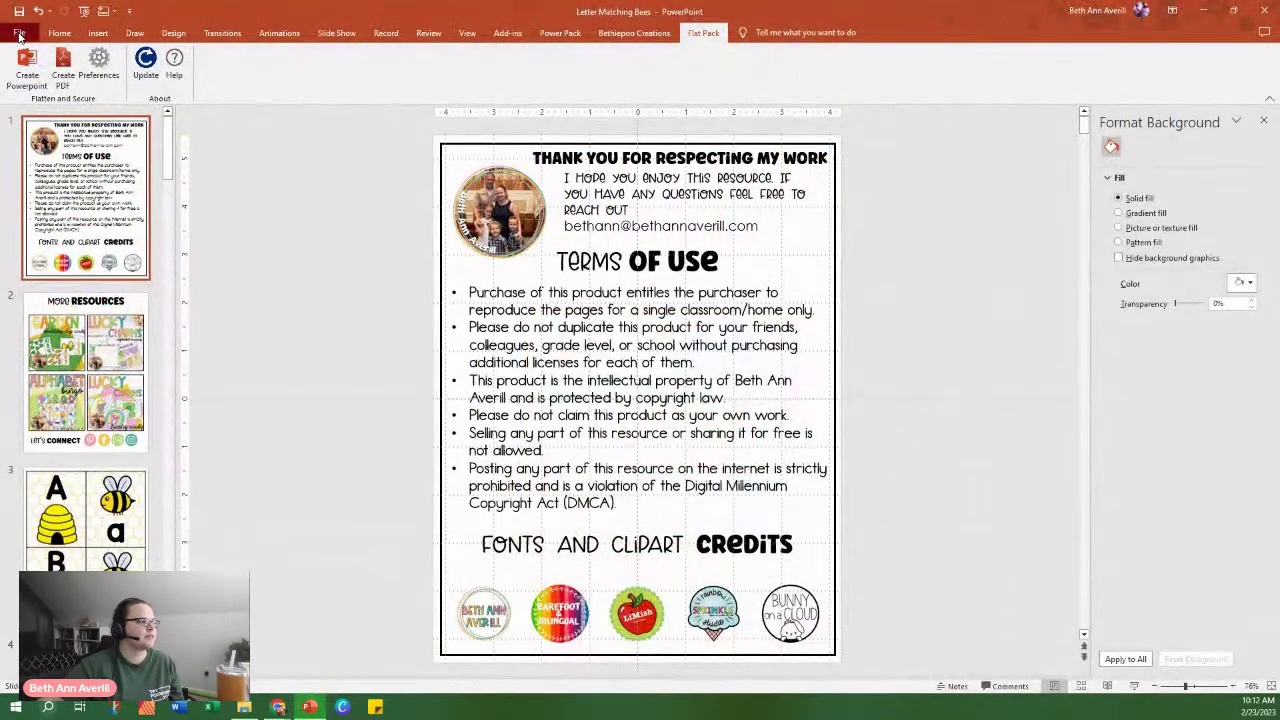
pyautogui.click(19, 33)
pyautogui.rightClick(226, 320)
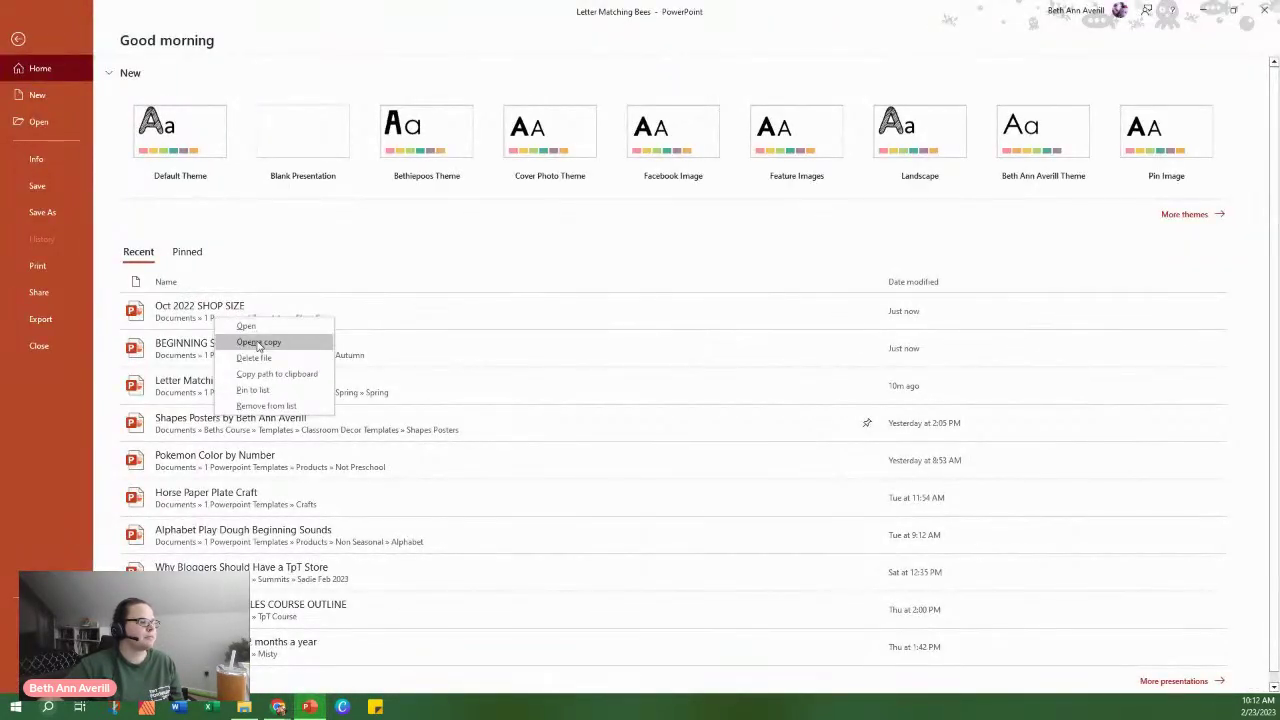
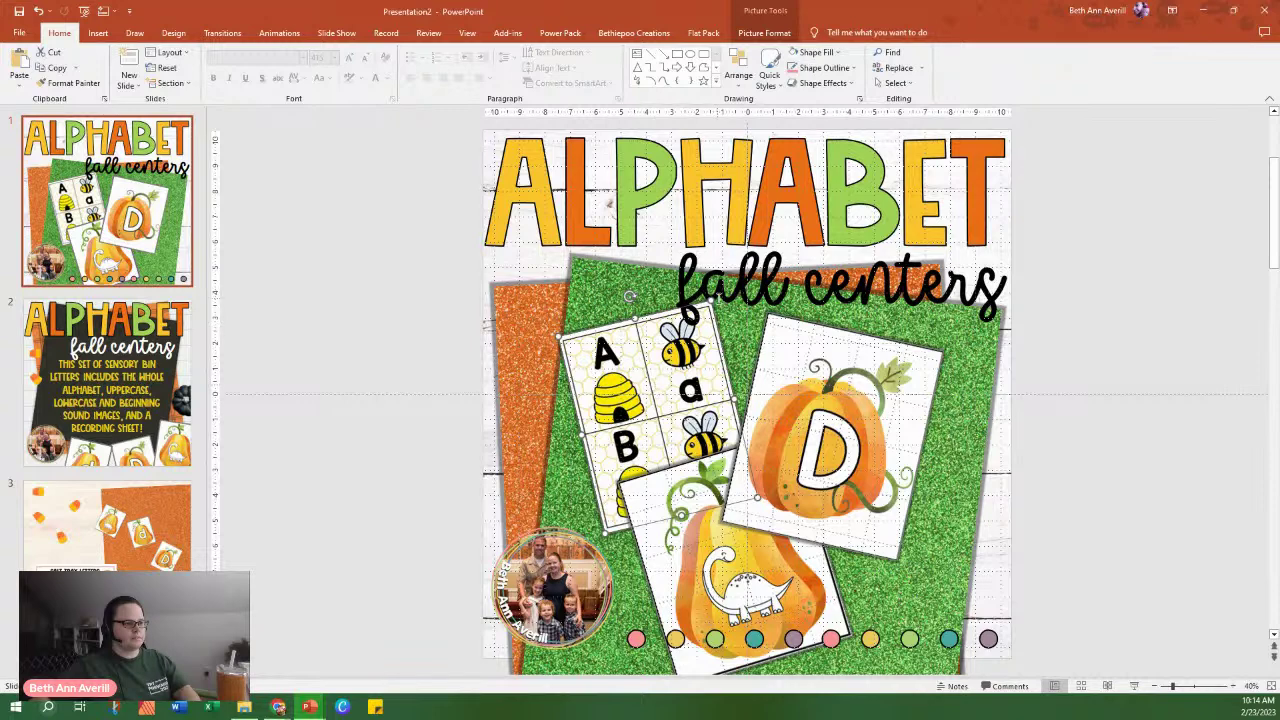
# Crop the tilted A/B bee page on the cover slide so the letter B and its beehive fill the frame.
pyautogui.rightClick(682, 352)
pyautogui.click(730, 474)
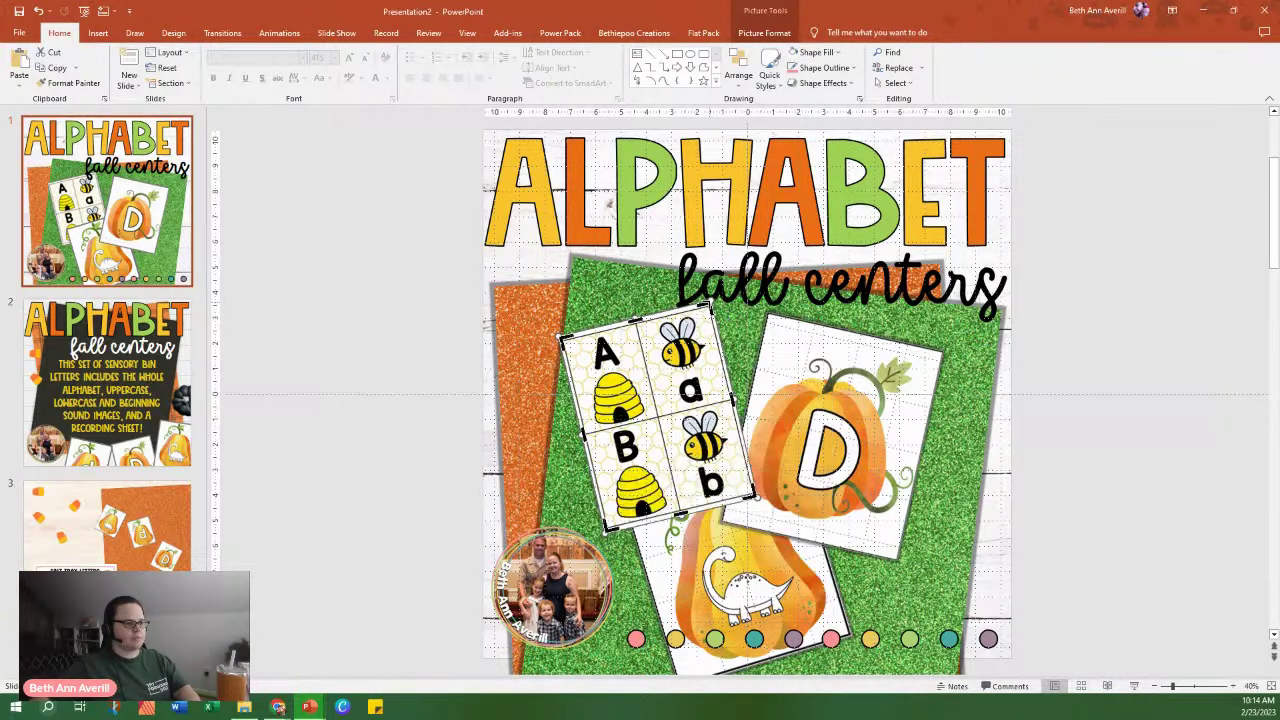
pyautogui.moveTo(716, 296); pyautogui.dragTo(810, 52)
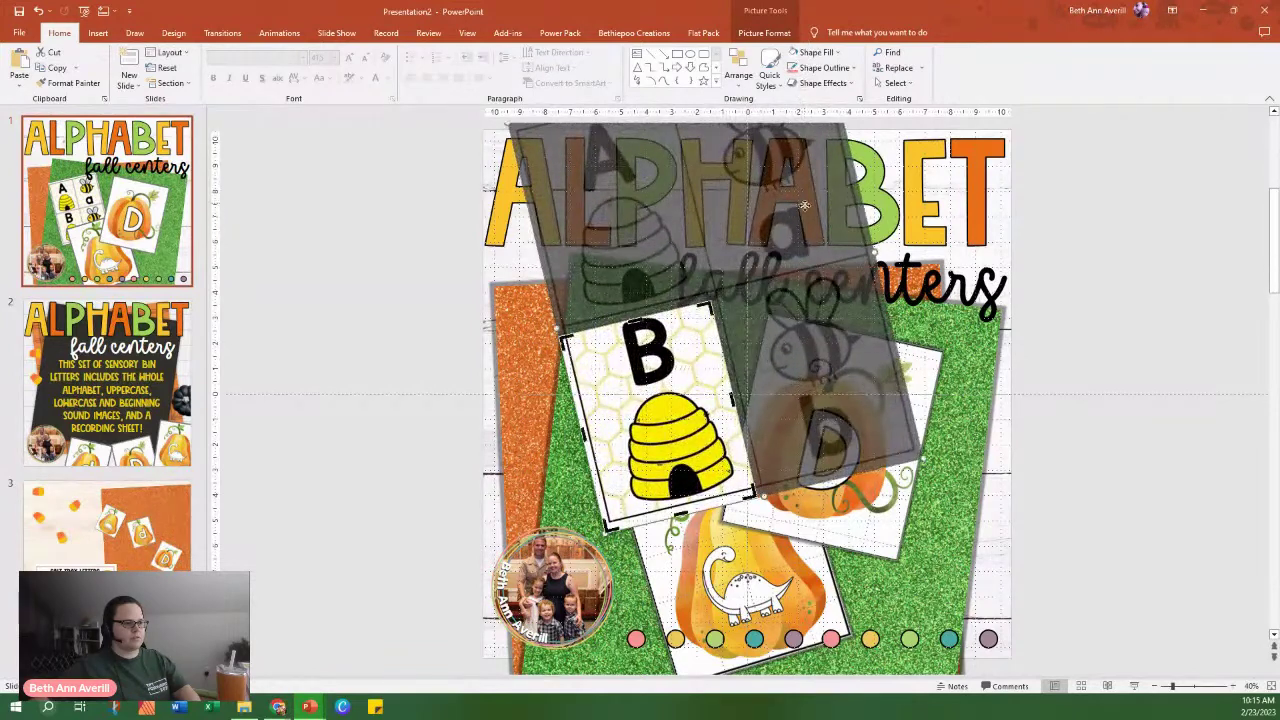
pyautogui.moveTo(808, 209); pyautogui.dragTo(803, 223)
pyautogui.moveTo(600, 546); pyautogui.dragTo(597, 551)
pyautogui.moveTo(772, 388); pyautogui.dragTo(774, 382)
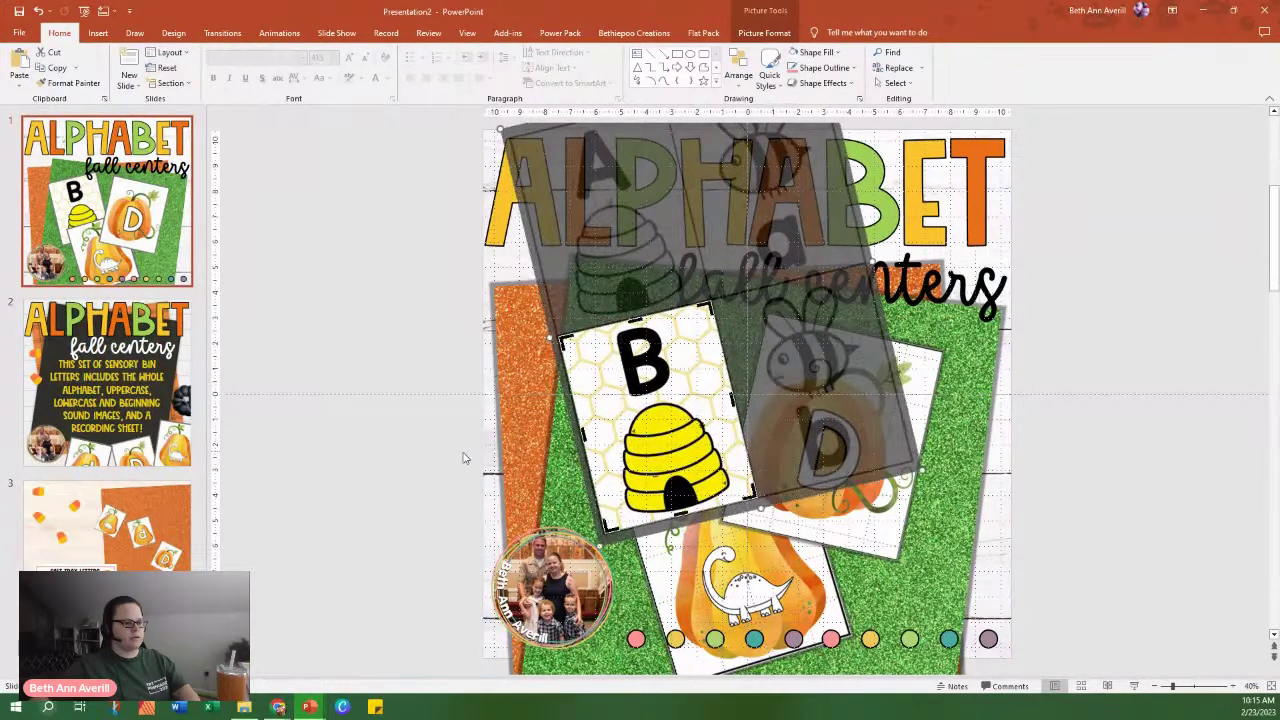
pyautogui.click(466, 451)
# Replace the pumpkin D picture on the cover with Slide9 from the Letter Matching Bees folder.
pyautogui.click(840, 430)
pyautogui.rightClick(840, 430)
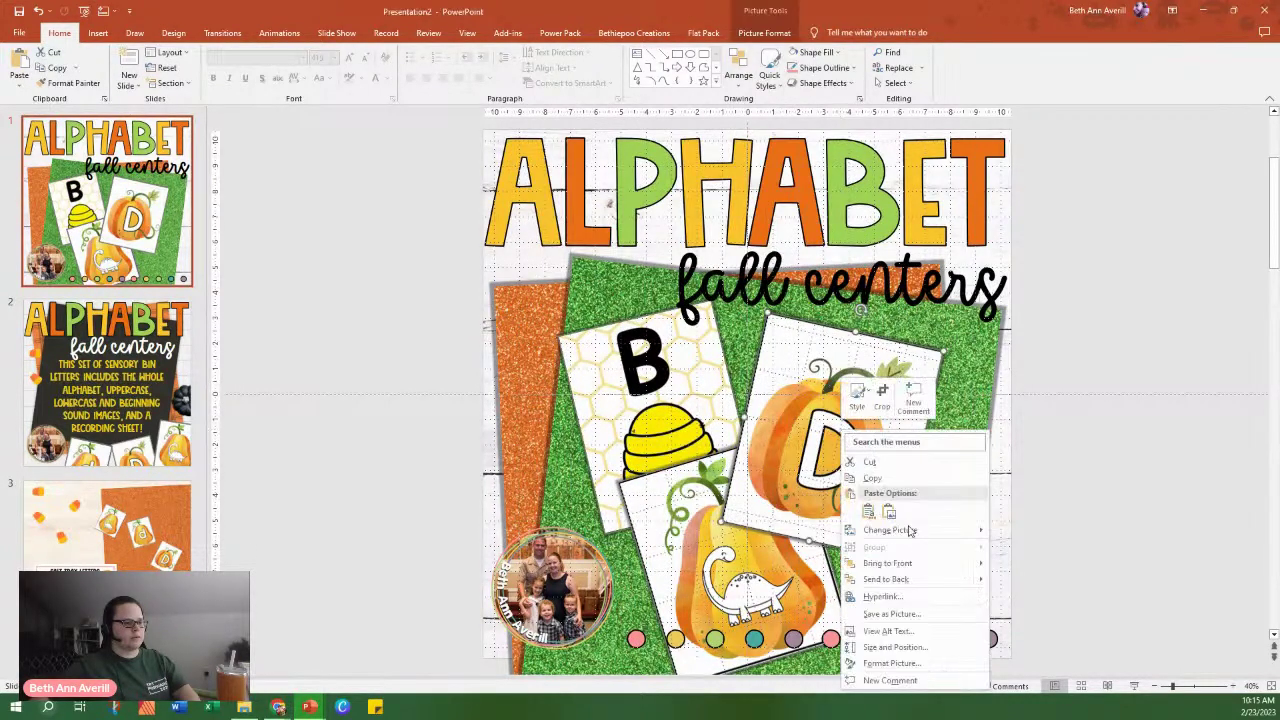
pyautogui.moveTo(927, 532)
pyautogui.click(1030, 531)
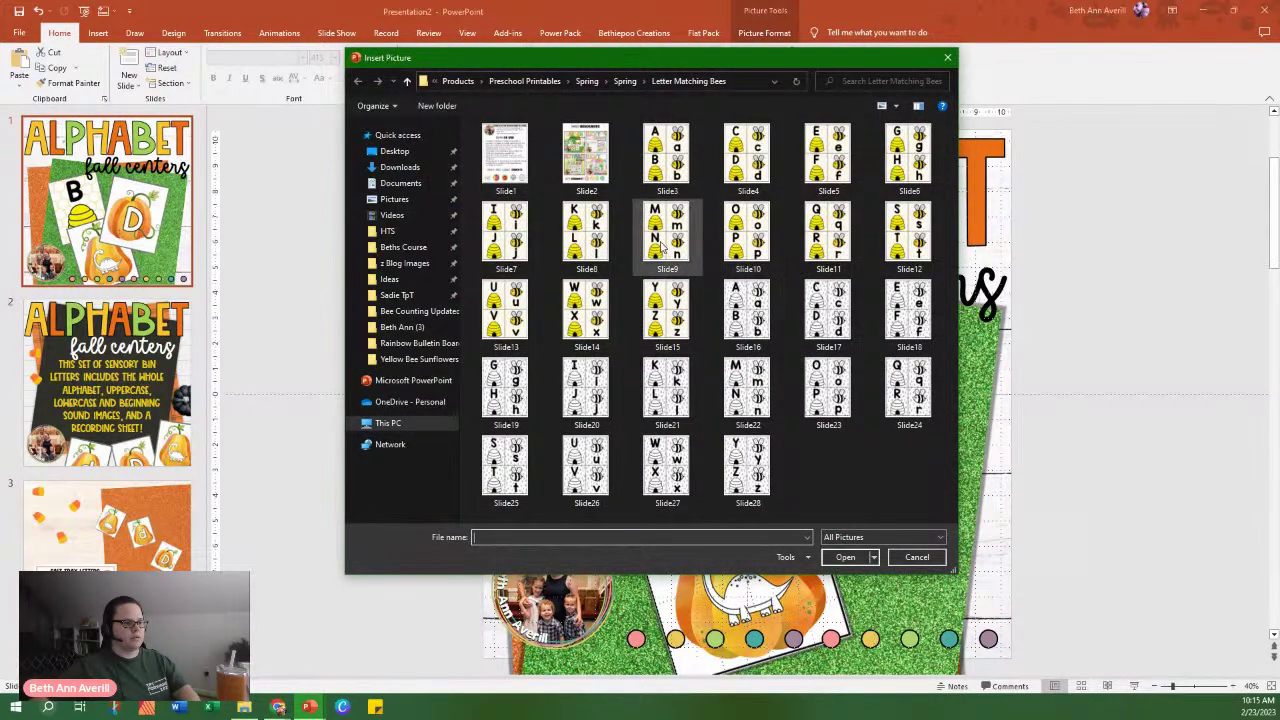
pyautogui.doubleClick(665, 235)
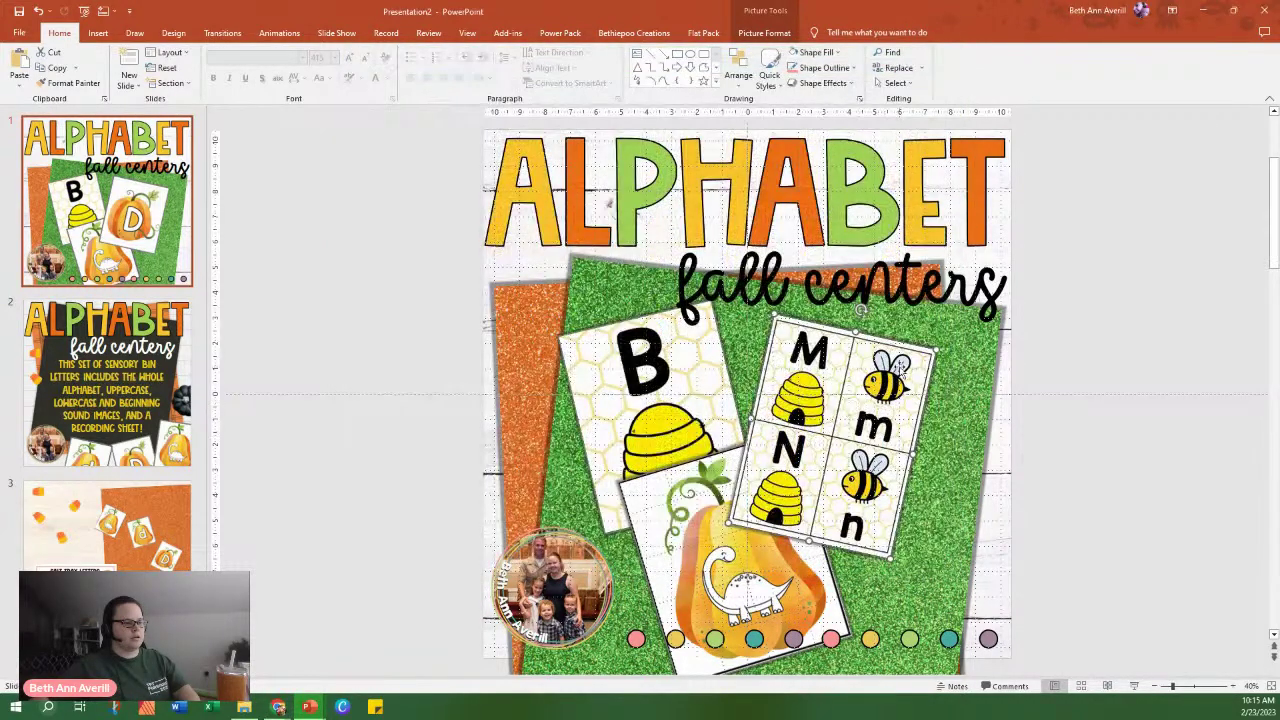
# Crop the M/N bee page so the enlarged letter N and its beehive fill the frame.
pyautogui.rightClick(900, 368)
pyautogui.press('Escape')
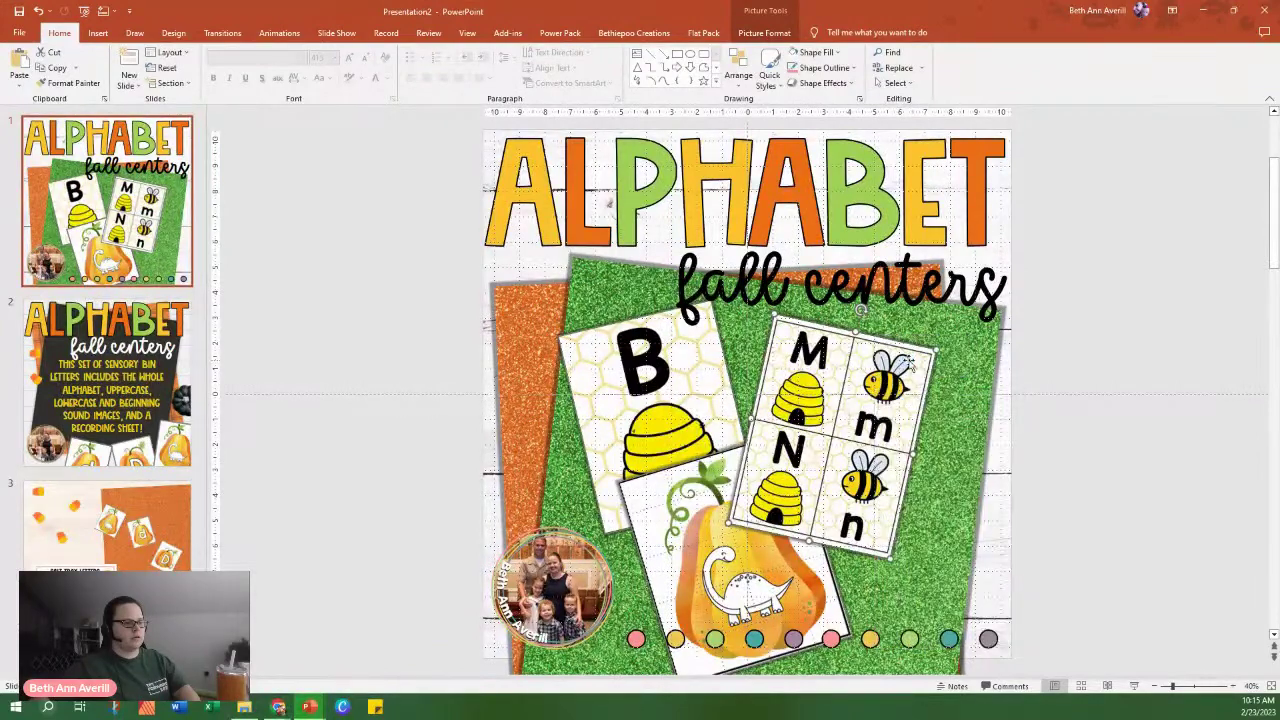
pyautogui.moveTo(933, 350); pyautogui.dragTo(1106, 150)
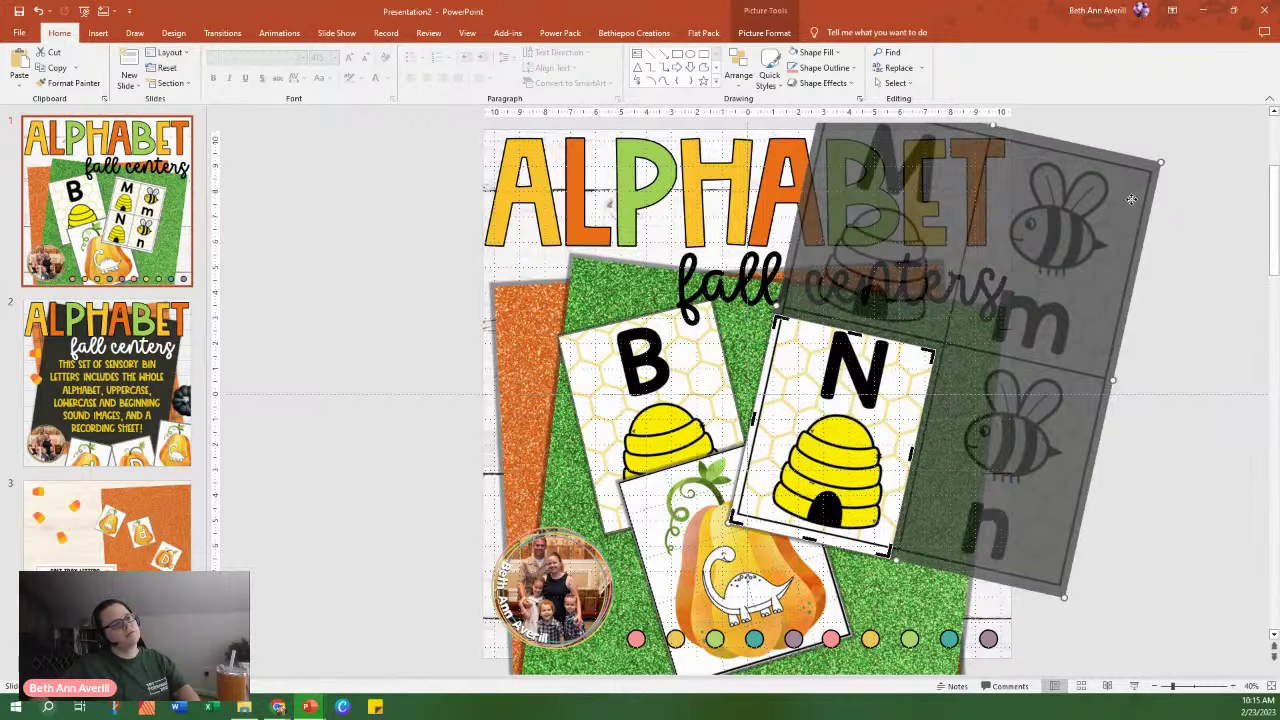
pyautogui.moveTo(1131, 200); pyautogui.dragTo(1121, 207)
pyautogui.moveTo(719, 532); pyautogui.dragTo(710, 540)
pyautogui.moveTo(1022, 366); pyautogui.dragTo(1022, 362)
pyautogui.click(1146, 449)
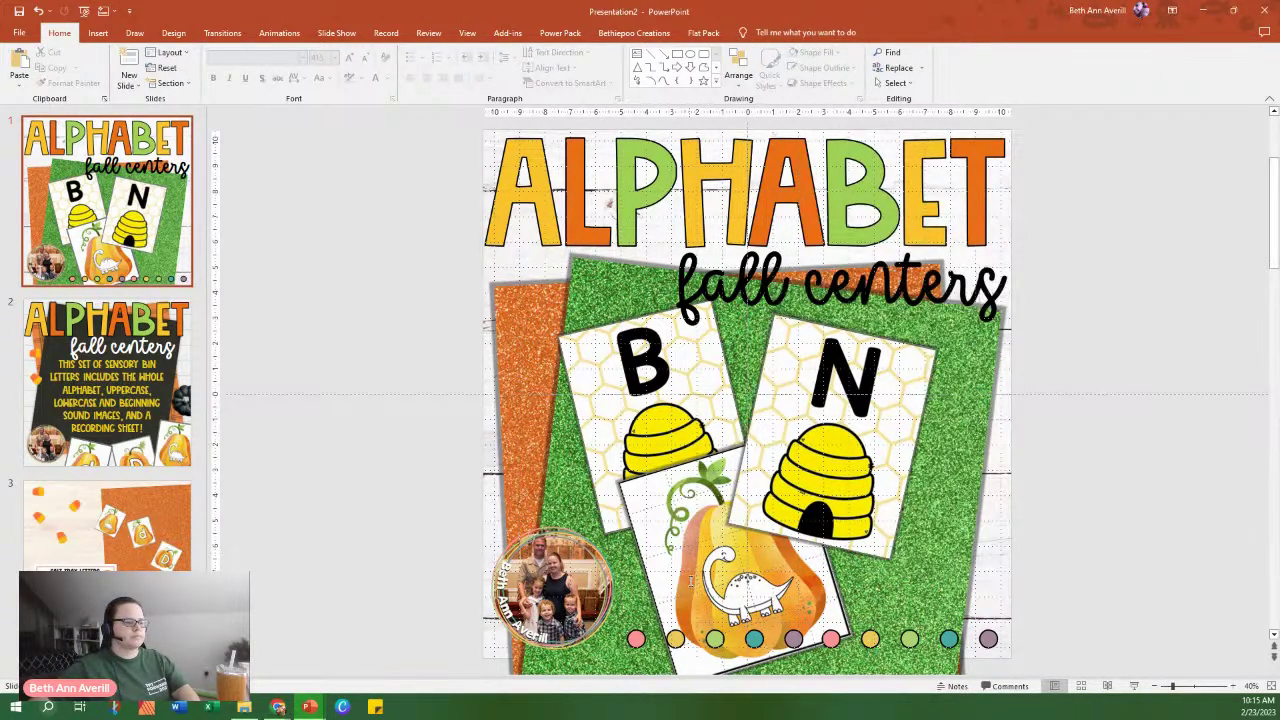
# Replace the dinosaur pumpkin picture on the cover with Slide4 from the Letter Matching Bees folder.
pyautogui.scroll(-1, 691, 580)
pyautogui.rightClick(671, 410)
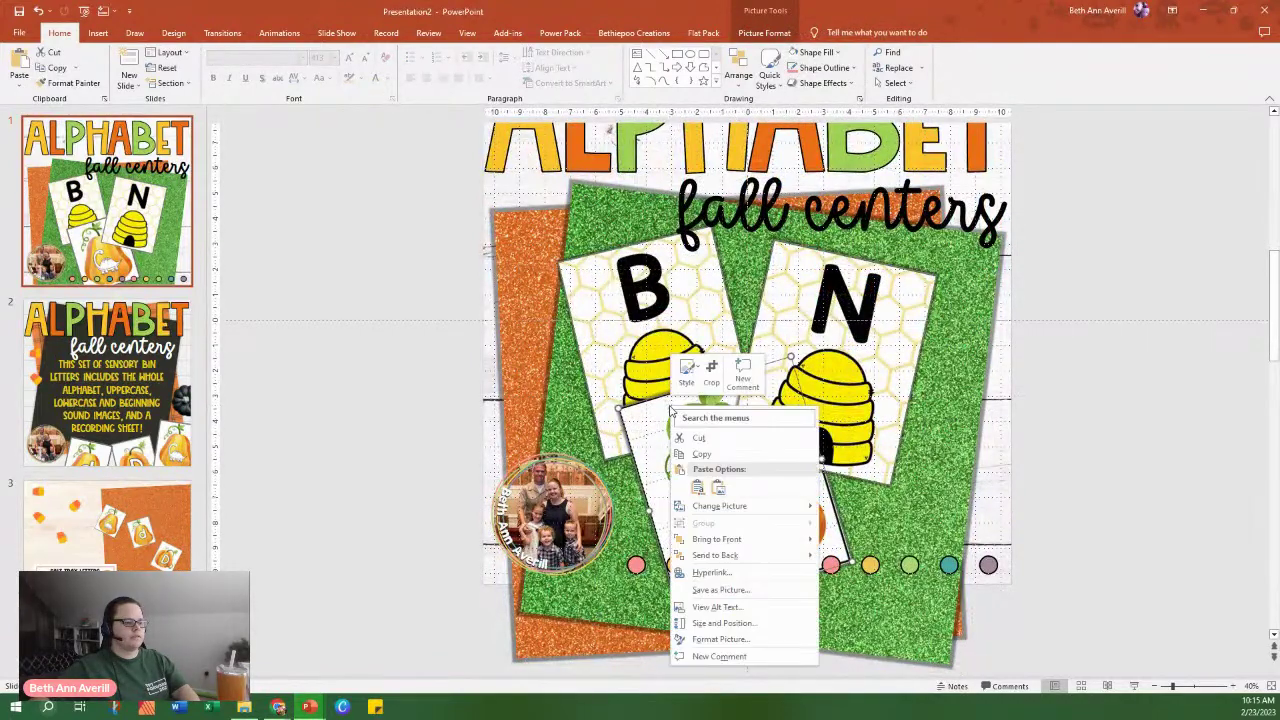
pyautogui.moveTo(790, 506)
pyautogui.click(912, 506)
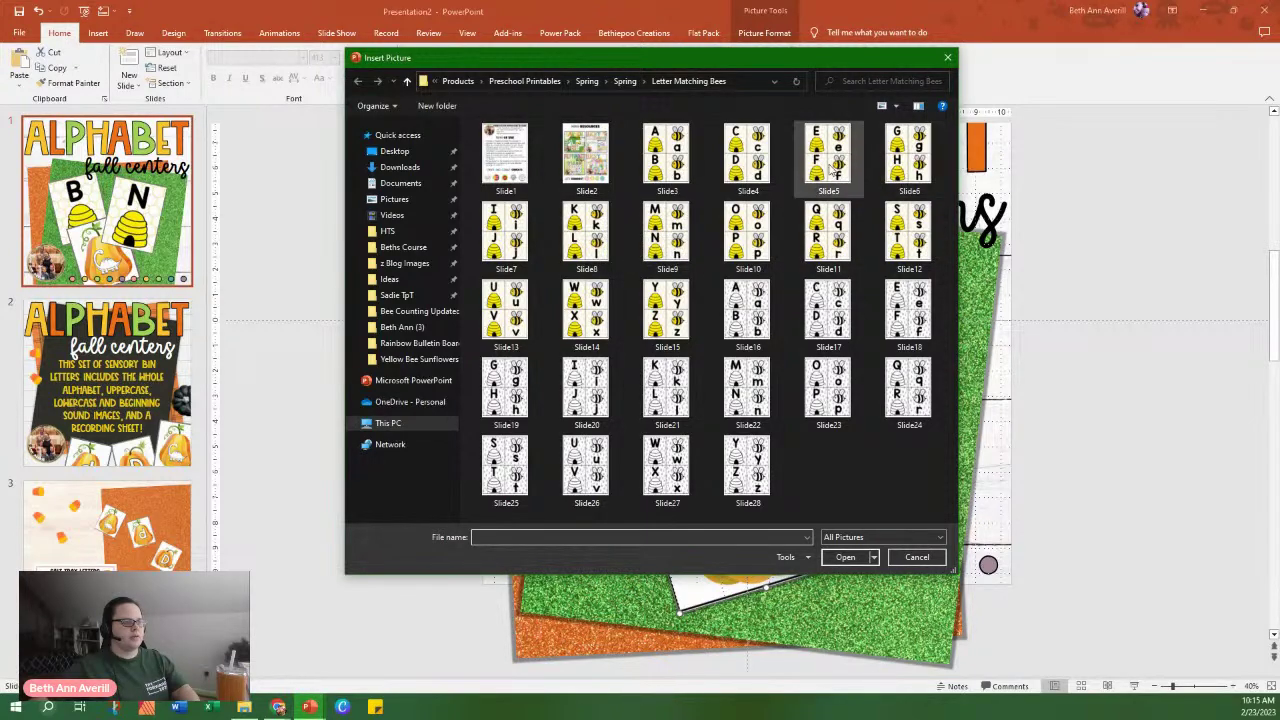
pyautogui.doubleClick(746, 155)
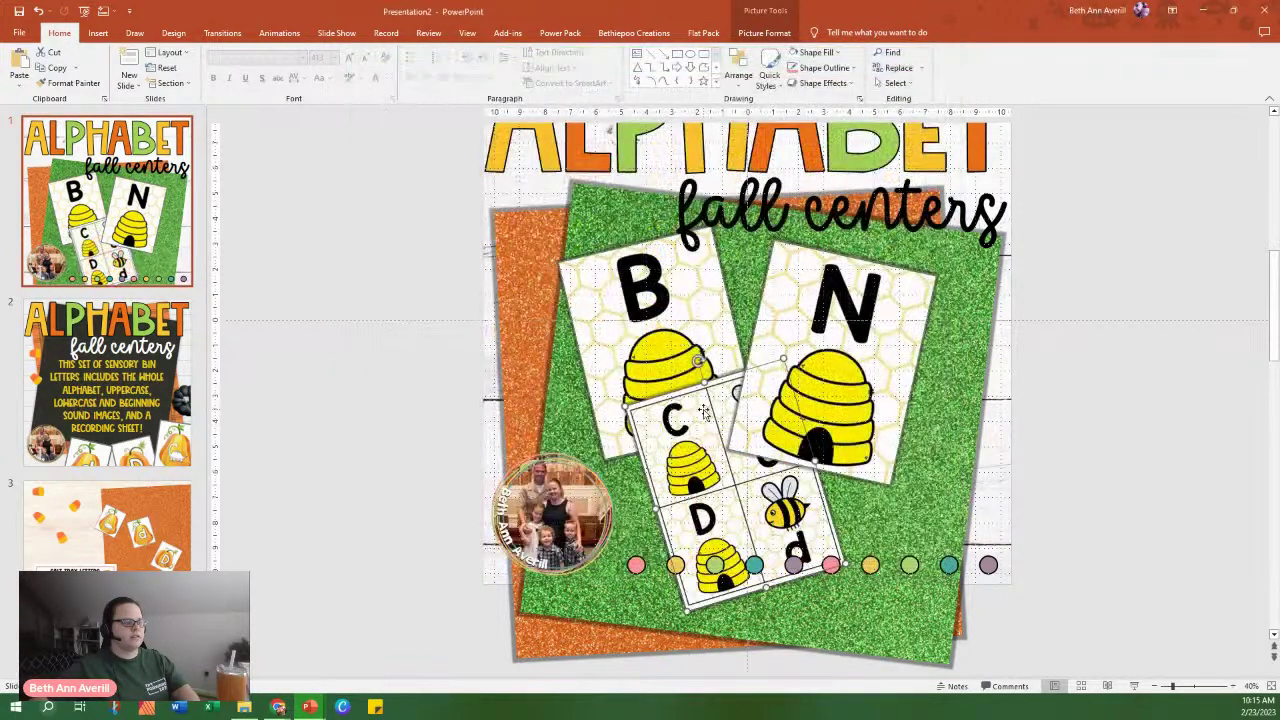
# Crop the C/D bee page so the bee with the lowercase d fills the frame.
pyautogui.rightClick(706, 410)
pyautogui.click(757, 549)
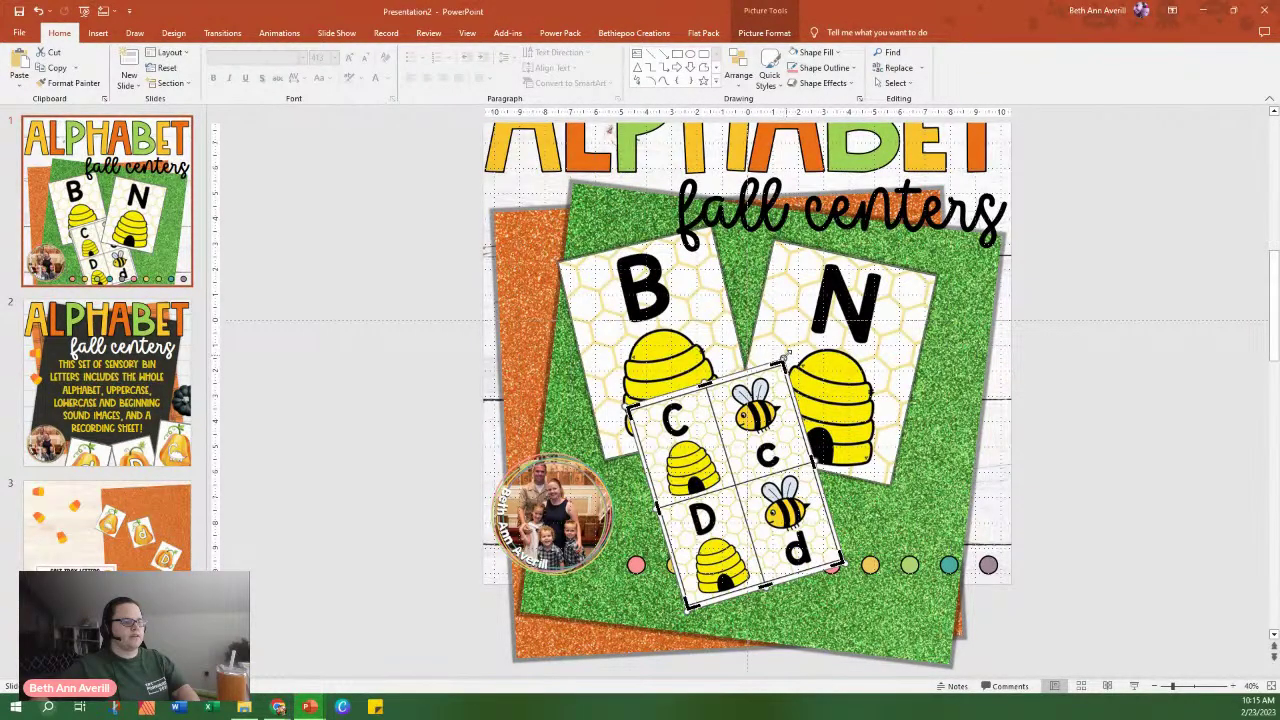
pyautogui.moveTo(785, 355); pyautogui.dragTo(888, 103)
pyautogui.moveTo(900, 305); pyautogui.dragTo(738, 359)
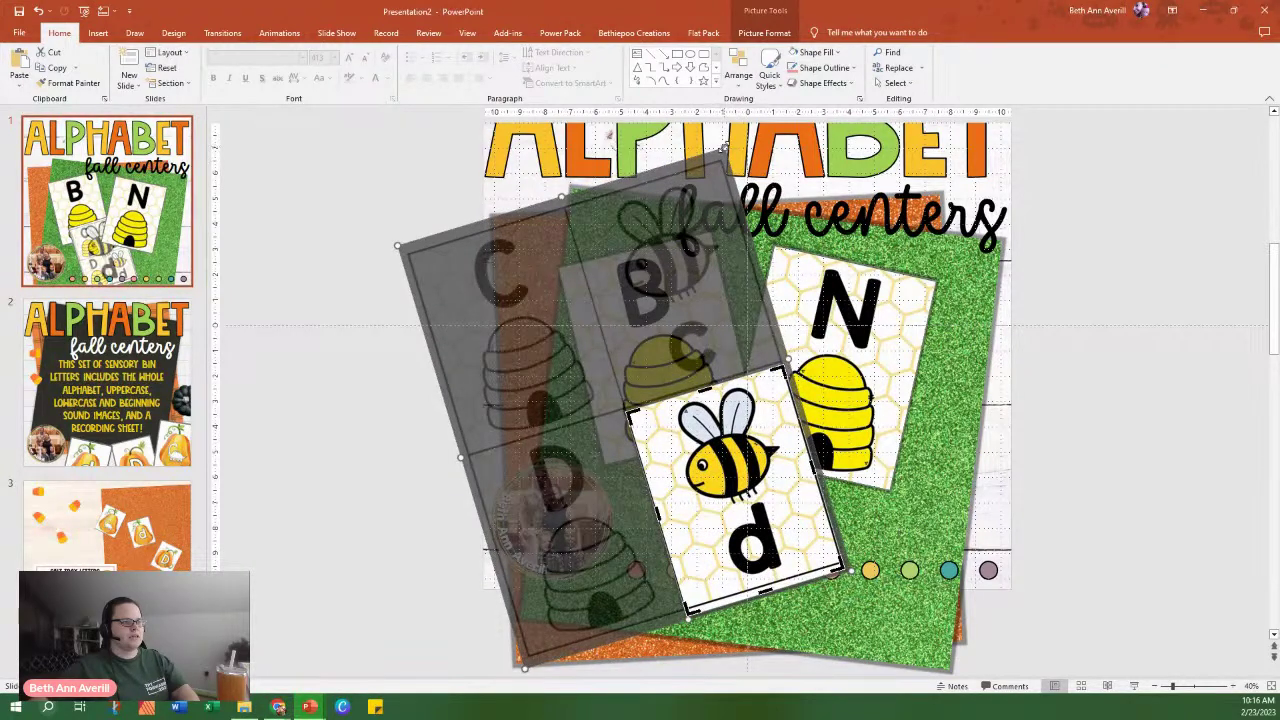
pyautogui.moveTo(722, 143); pyautogui.dragTo(691, 267)
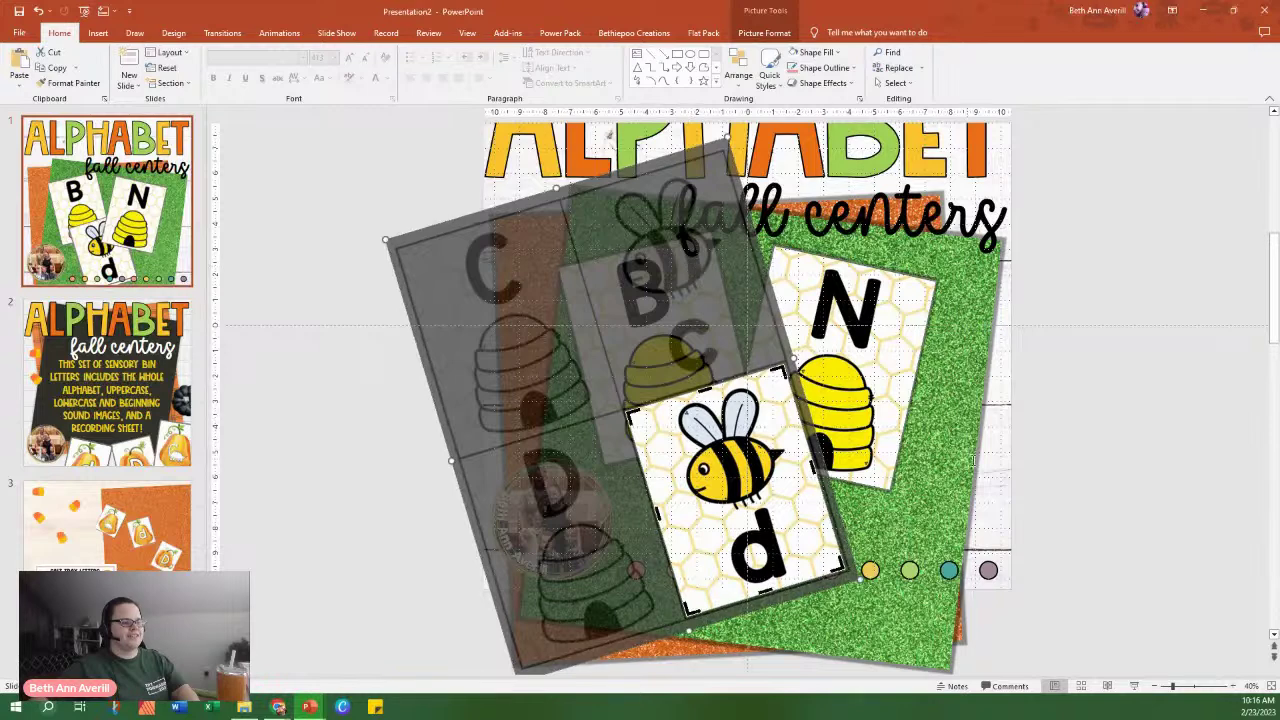
pyautogui.click(1070, 440)
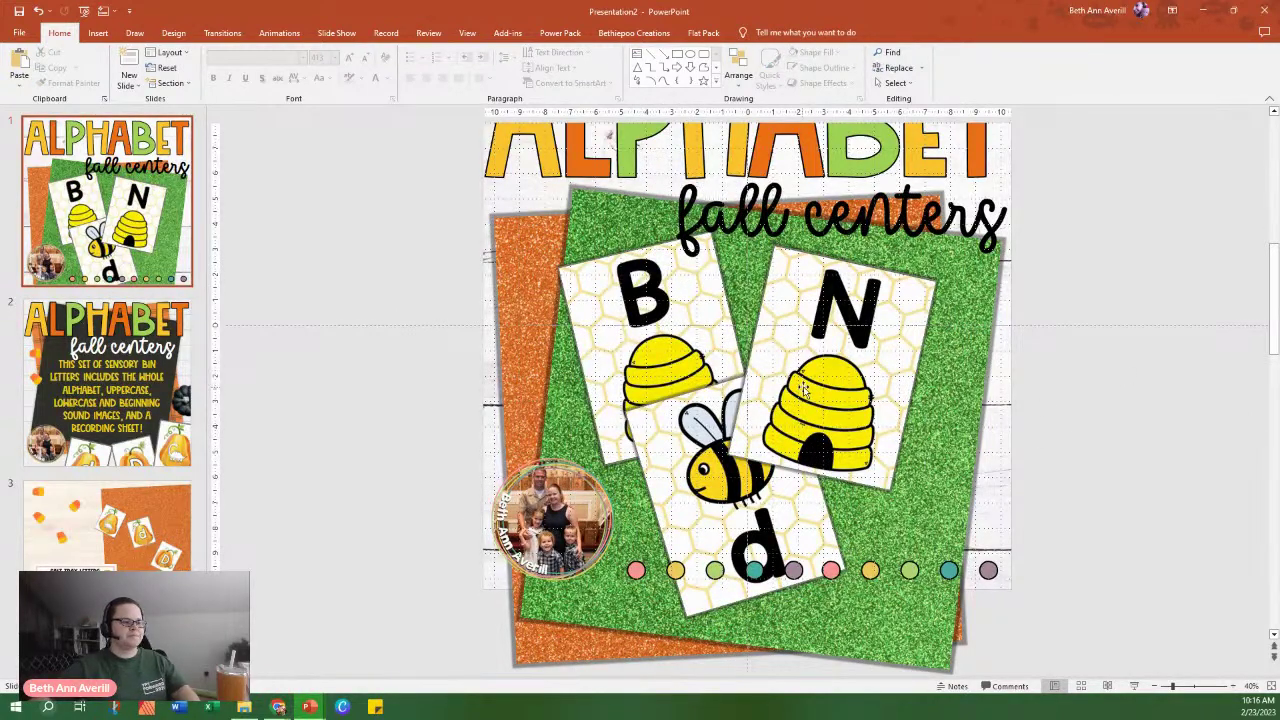
# Shift the N card slightly to the right and move the lowercase d card up between the B and N cards.
pyautogui.moveTo(841, 381); pyautogui.dragTo(875, 384)
pyautogui.click(729, 478)
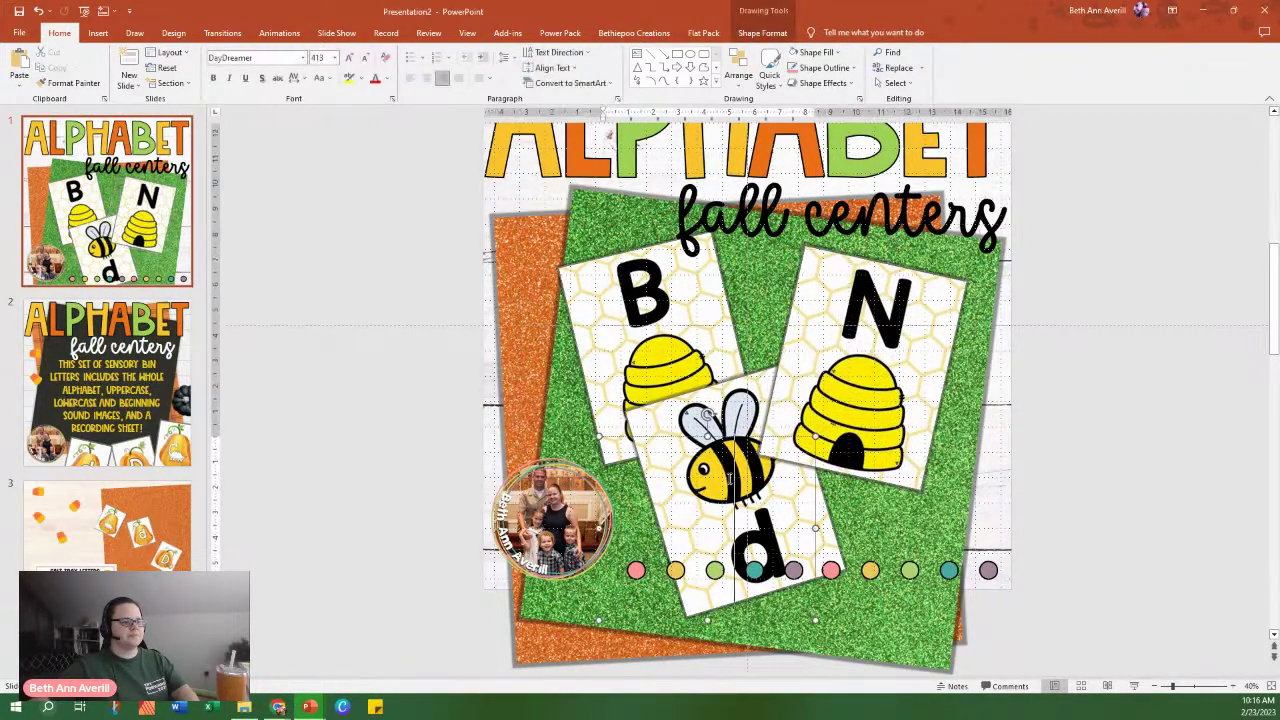
pyautogui.moveTo(712, 419); pyautogui.dragTo(726, 338)
# Replace the green glitter background with the gold Pointandpoem_Textures_Glitter7_3 picture from Clip Art > Backgrounds > Glitter.
pyautogui.click(592, 230)
pyautogui.rightClick(592, 229)
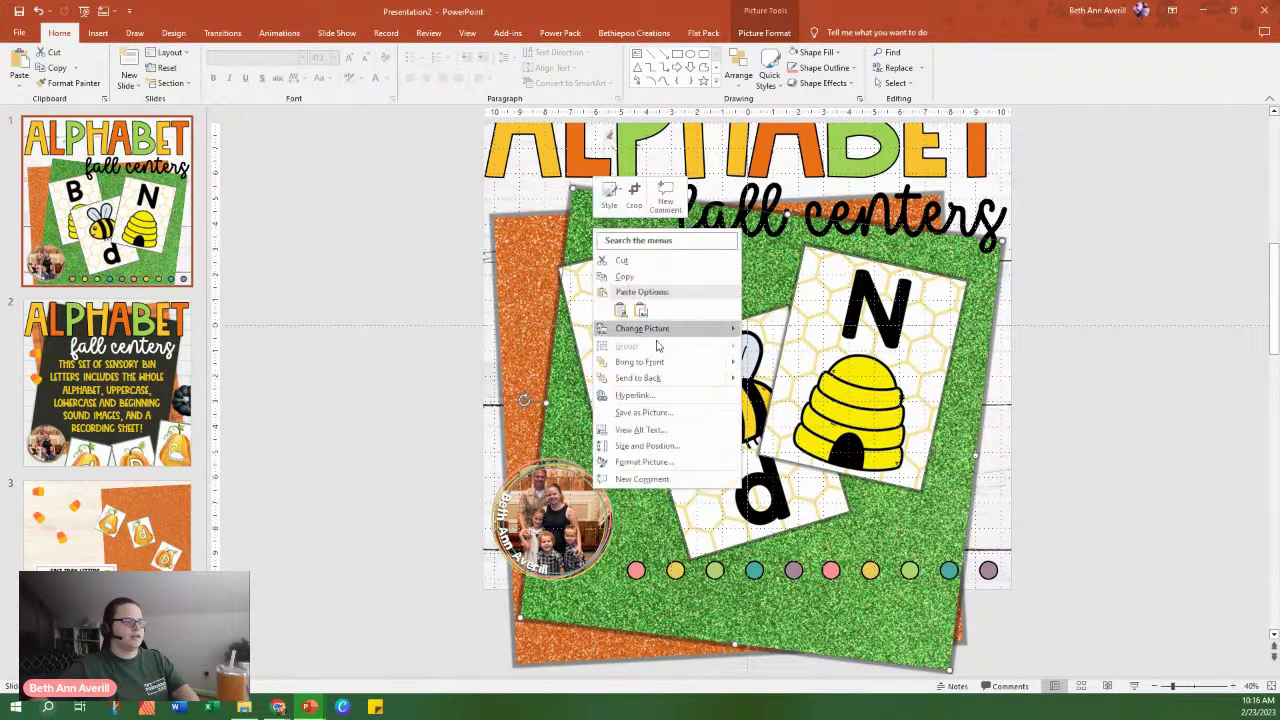
pyautogui.click(742, 330)
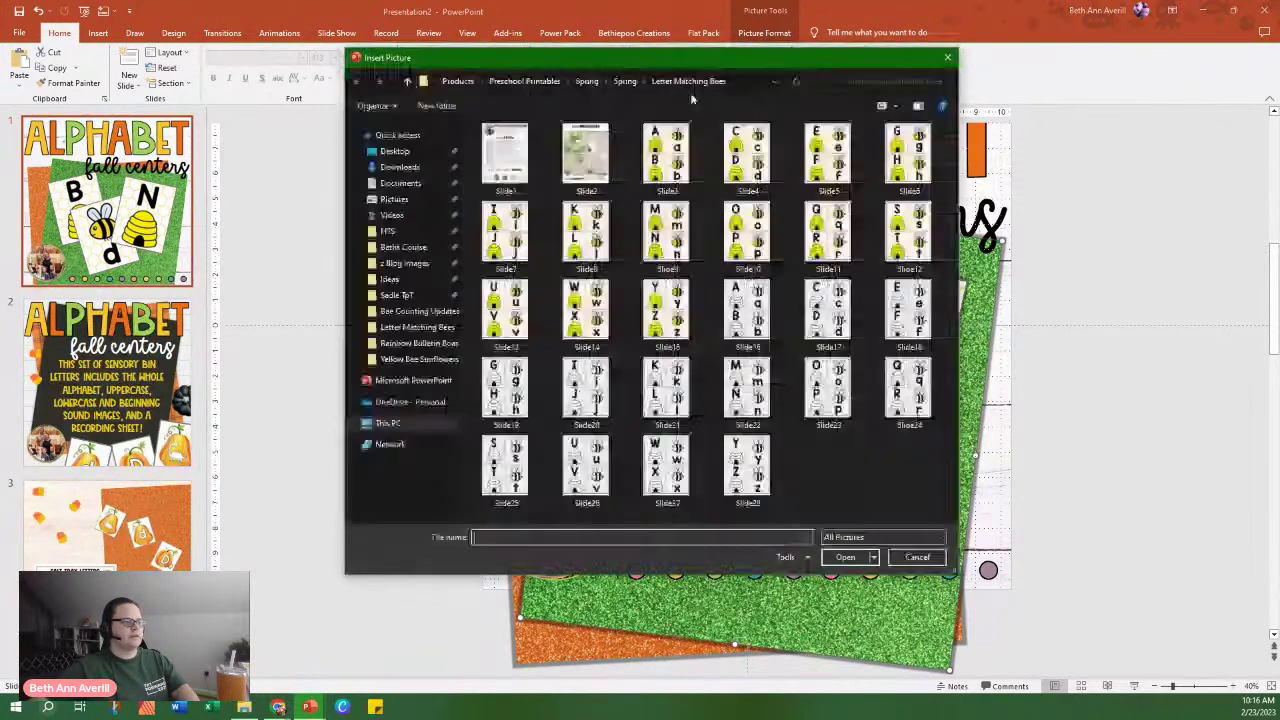
pyautogui.click(395, 200)
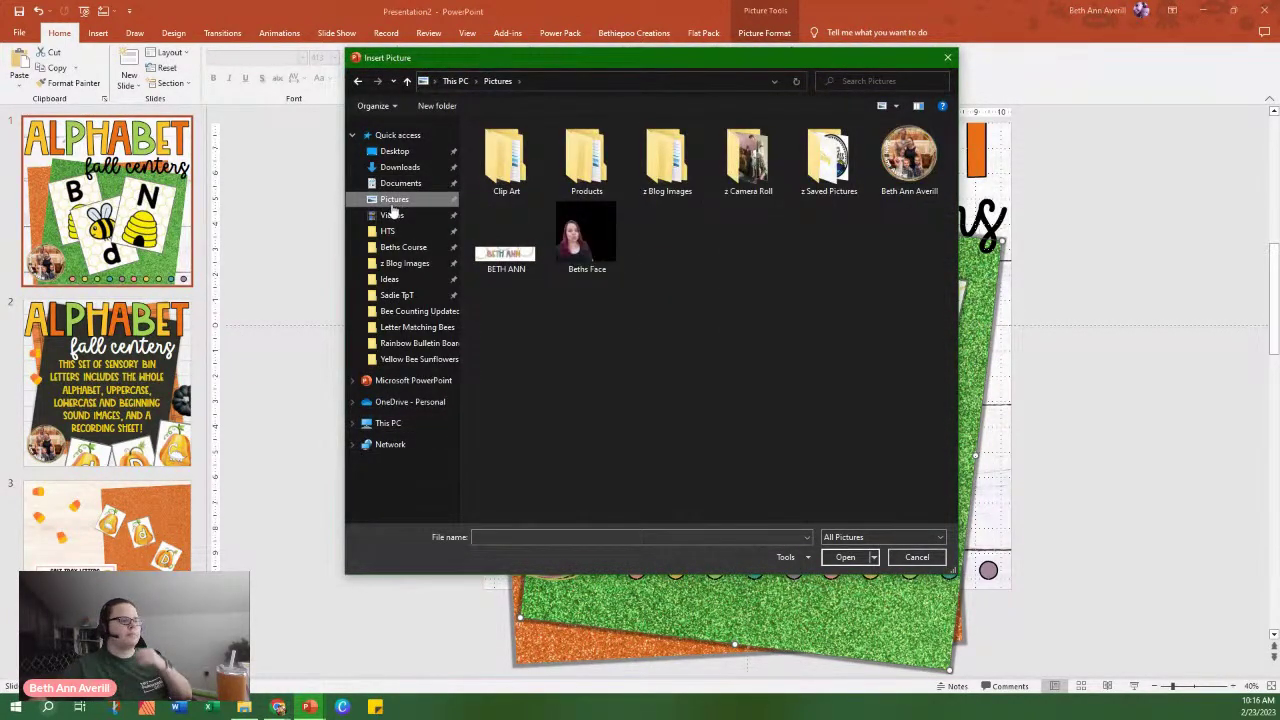
pyautogui.doubleClick(506, 160)
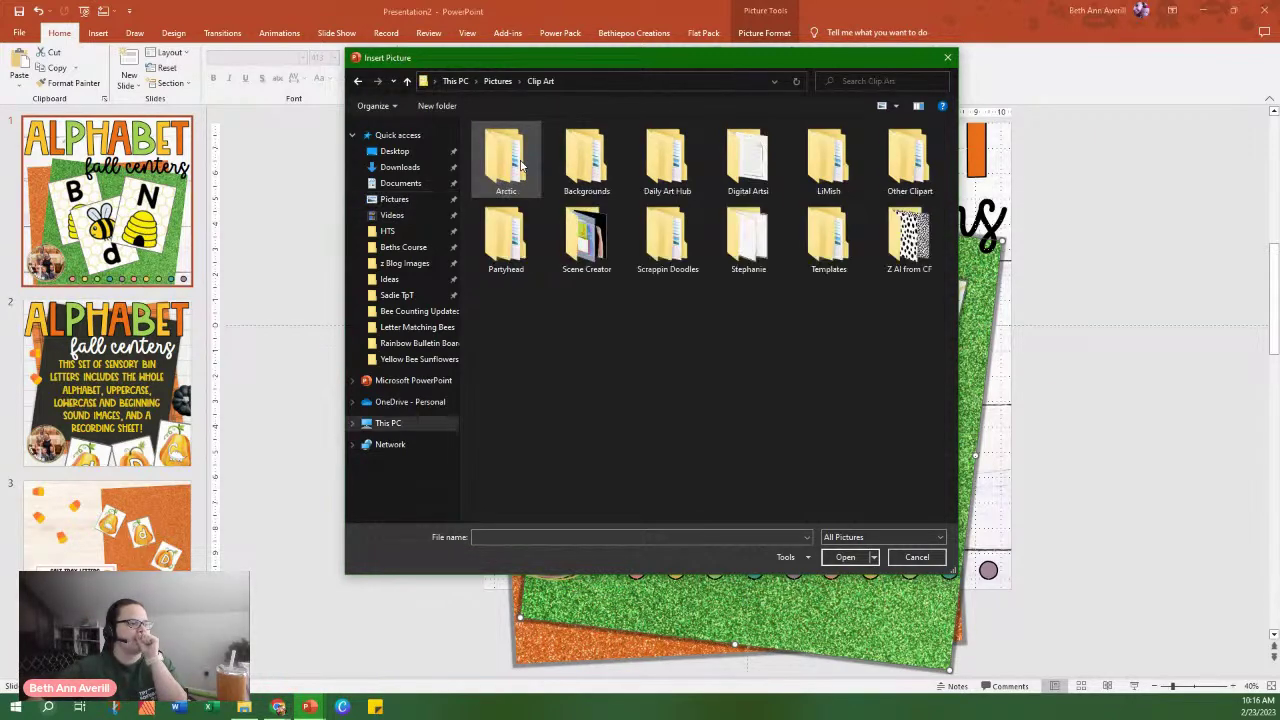
pyautogui.doubleClick(590, 168)
pyautogui.doubleClick(574, 175)
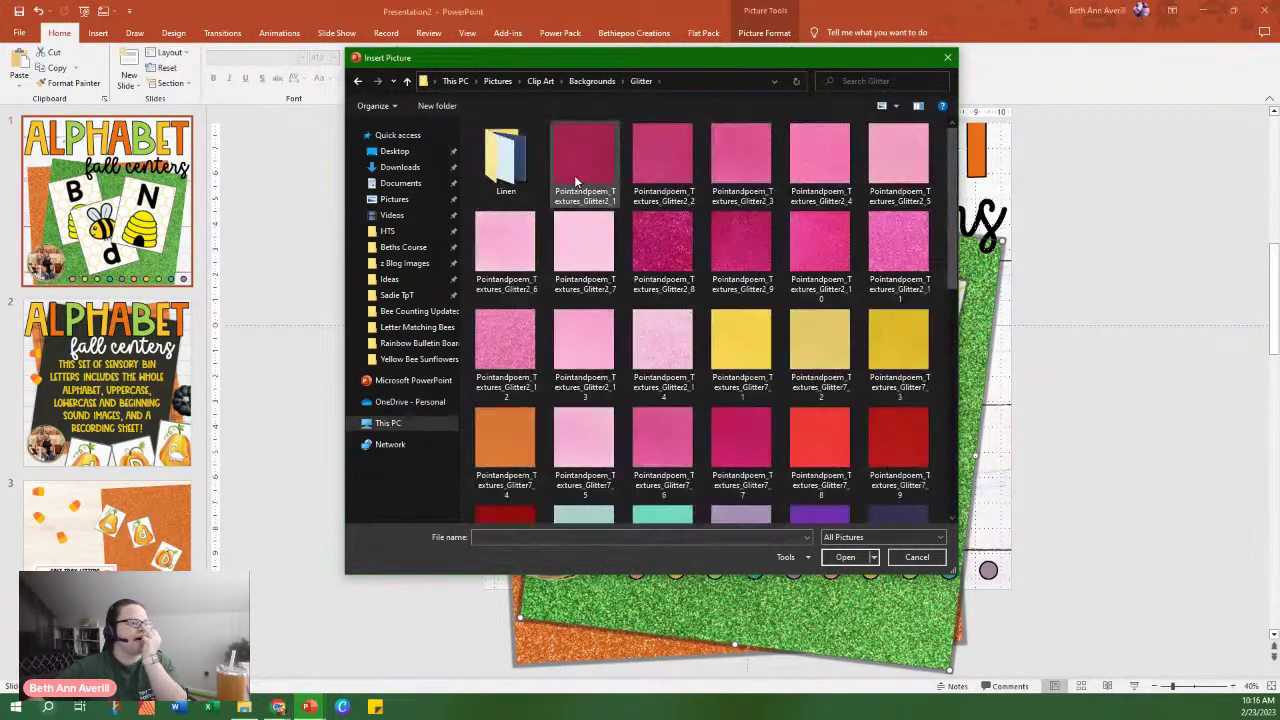
pyautogui.doubleClick(876, 349)
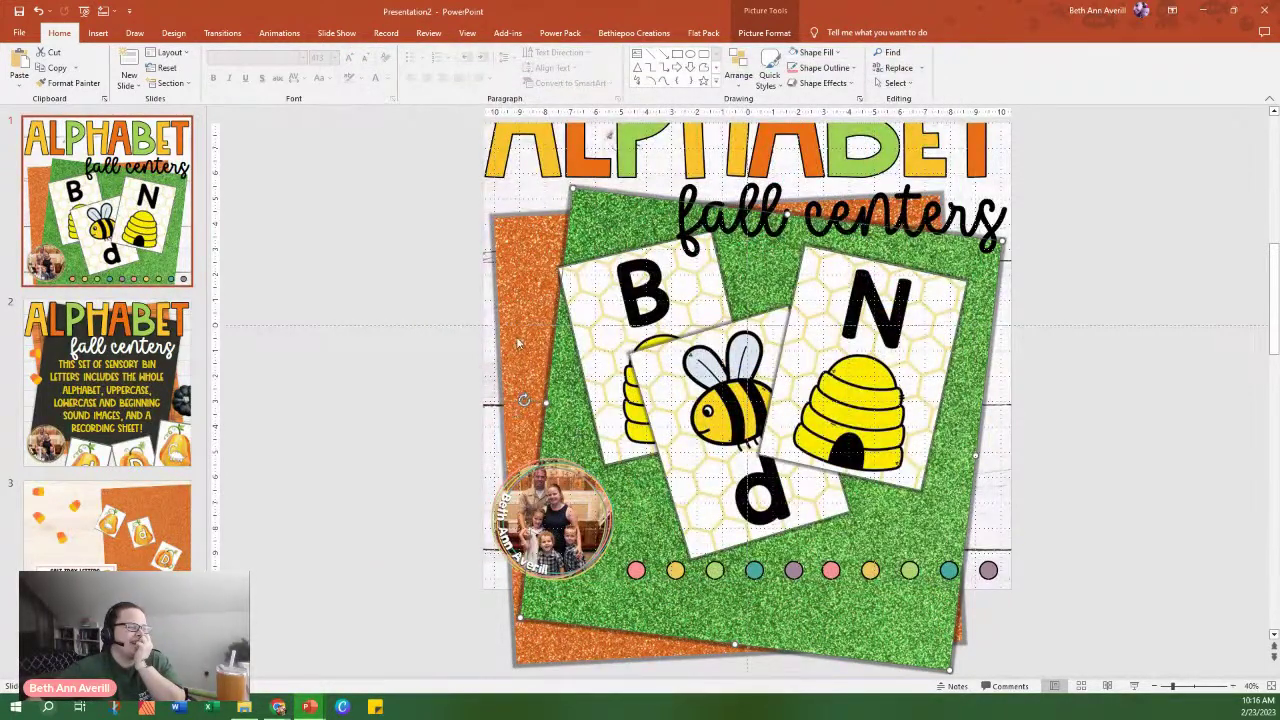
# Replace the orange glitter background with the silver Pointandpoem_Textures_Glitter7_26 picture from the Glitter folder.
pyautogui.rightClick(530, 257)
pyautogui.moveTo(667, 350)
pyautogui.click(712, 352)
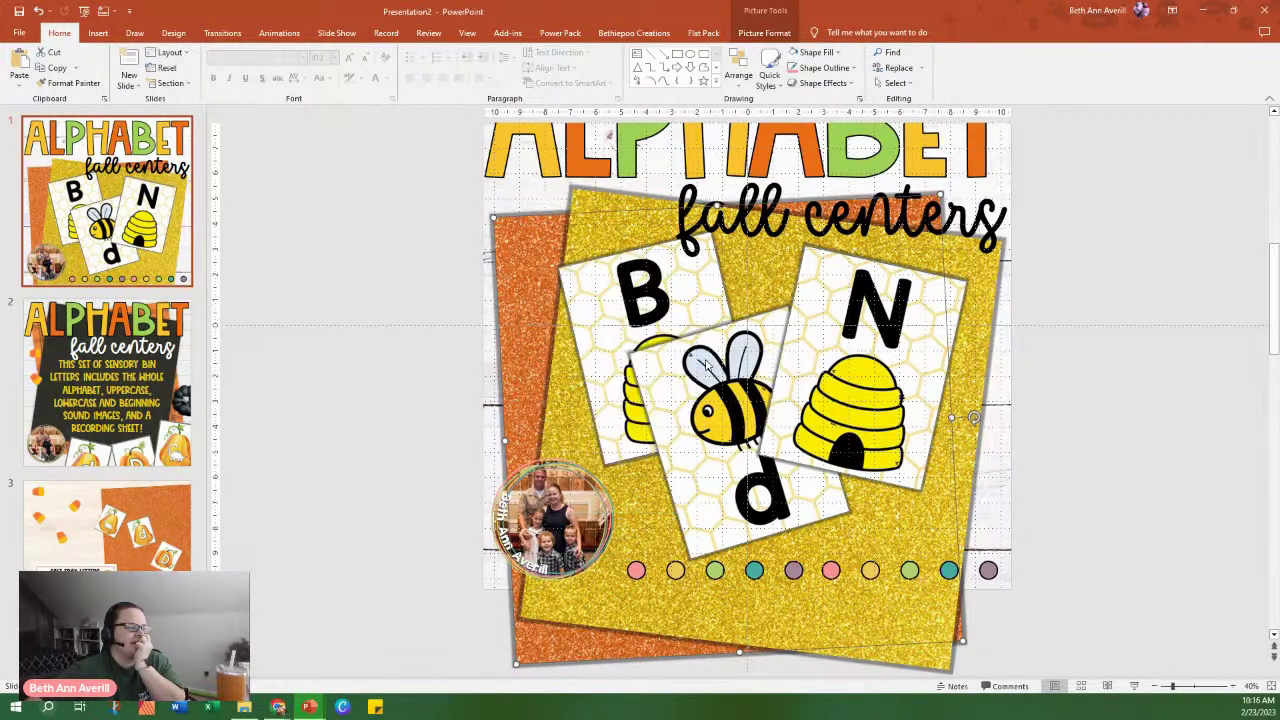
pyautogui.scroll(-5, 660, 350)
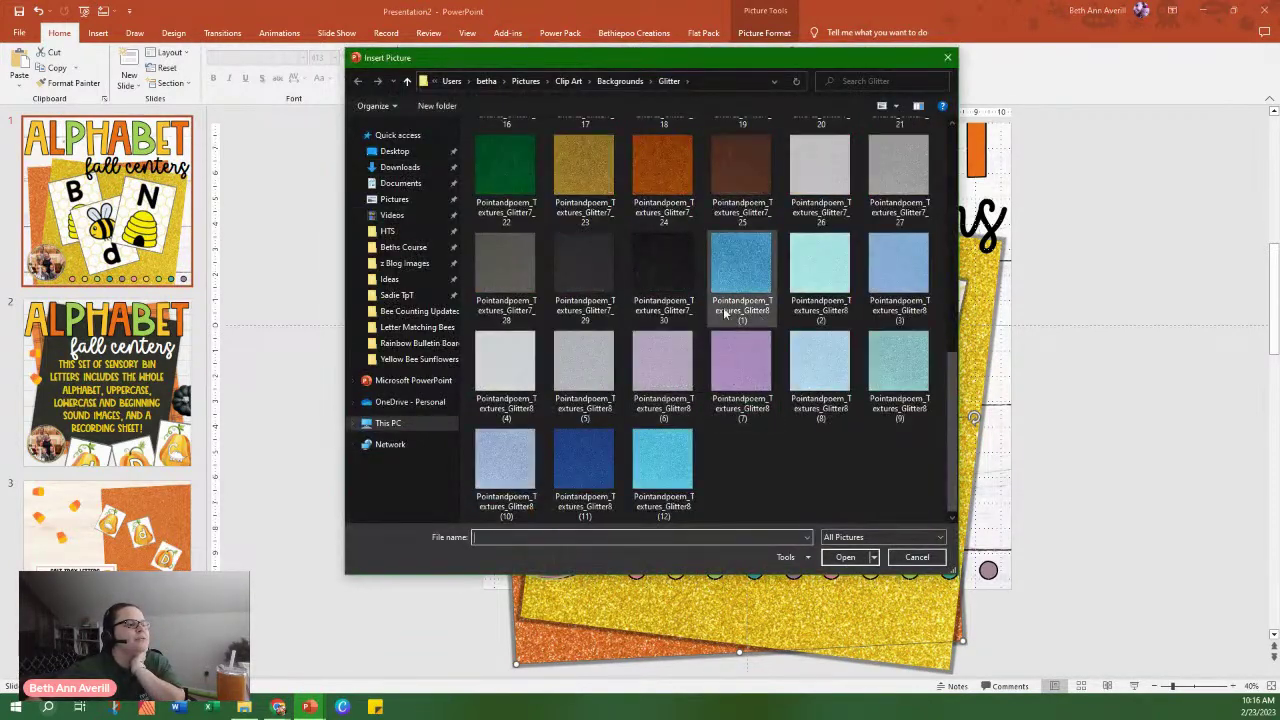
pyautogui.doubleClick(829, 177)
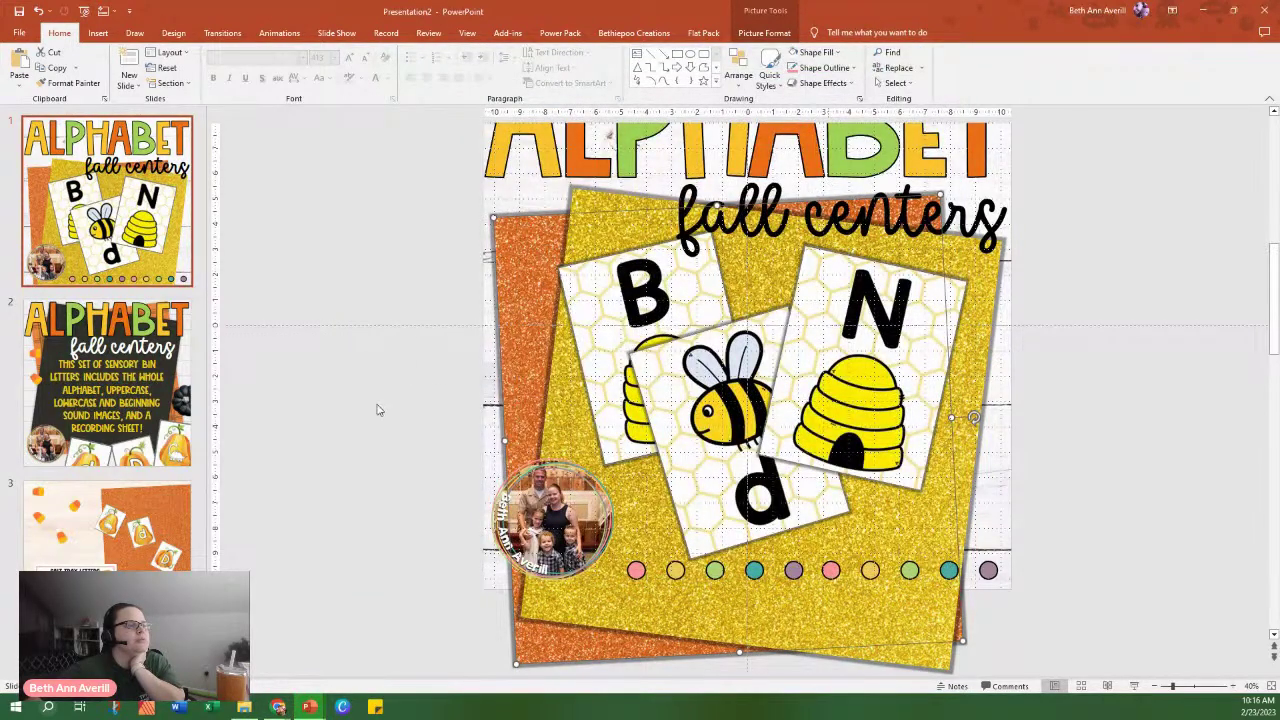
# Recolor the first A, the H and the E of the ALPHABET title with the yellow sampled from the beehive picture.
pyautogui.scroll(2, 376, 410)
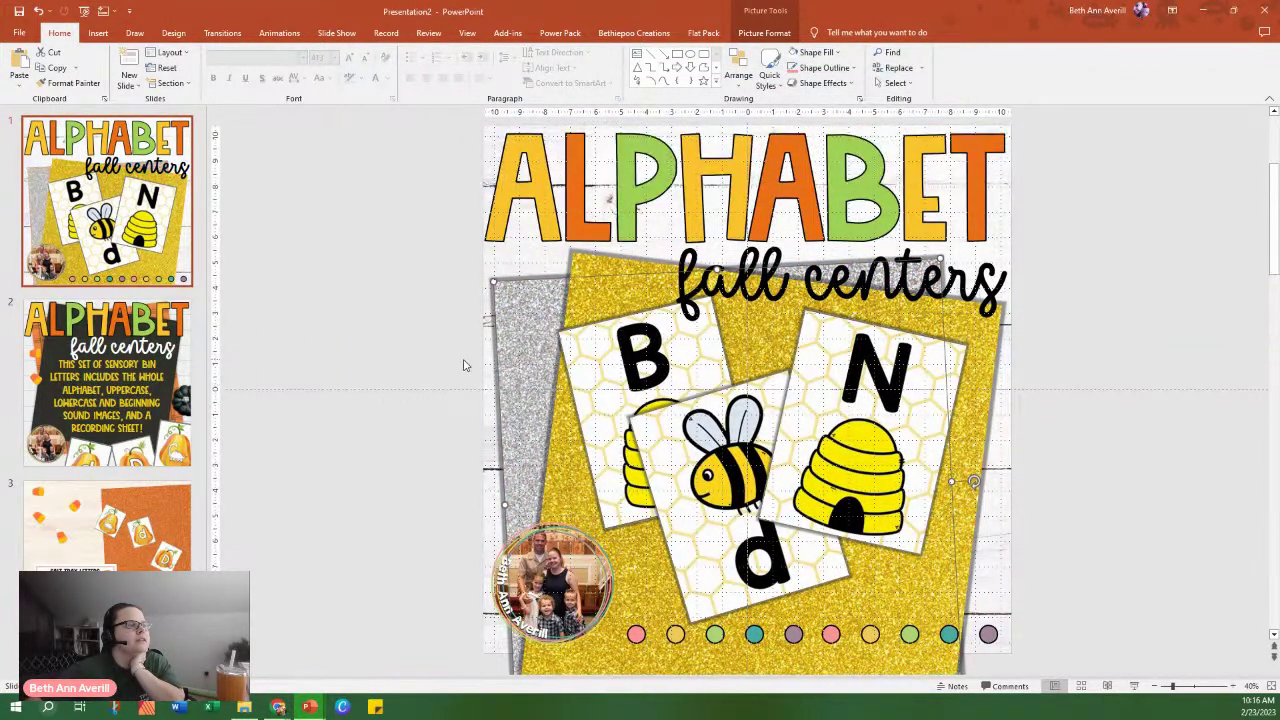
pyautogui.click(578, 200)
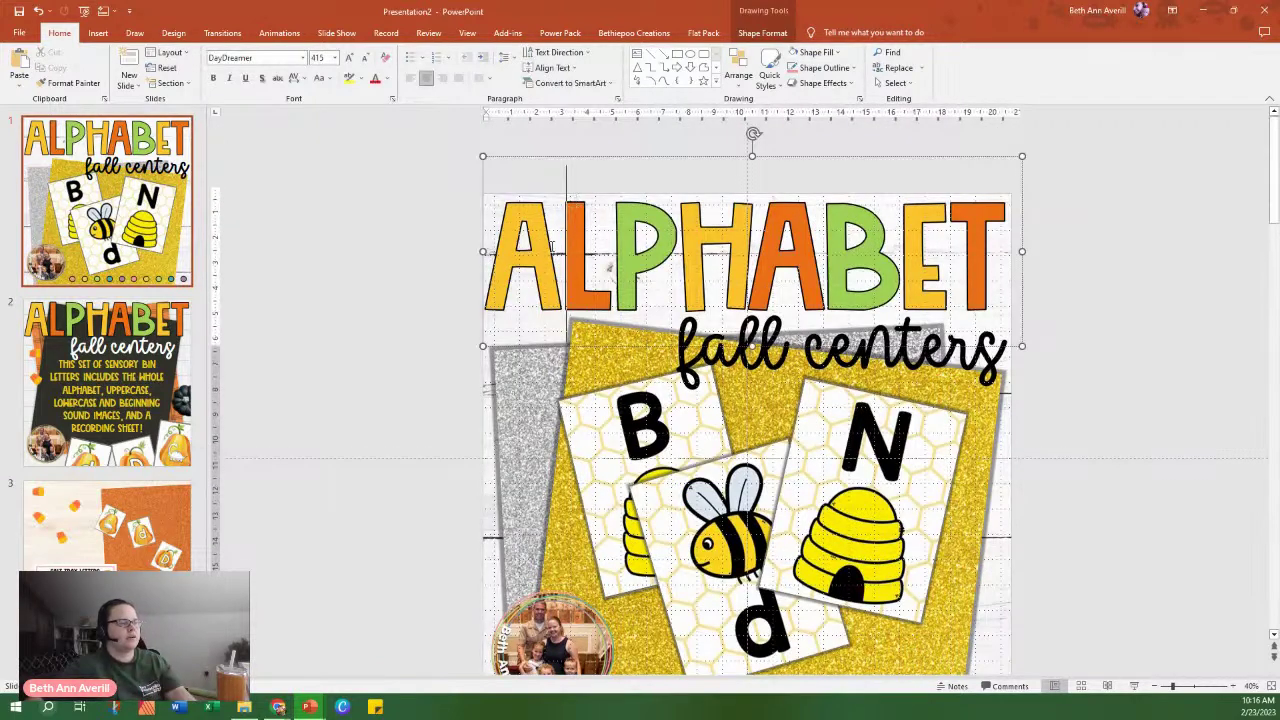
pyautogui.moveTo(575, 210); pyautogui.dragTo(520, 245)
pyautogui.moveTo(738, 255); pyautogui.dragTo(710, 255)
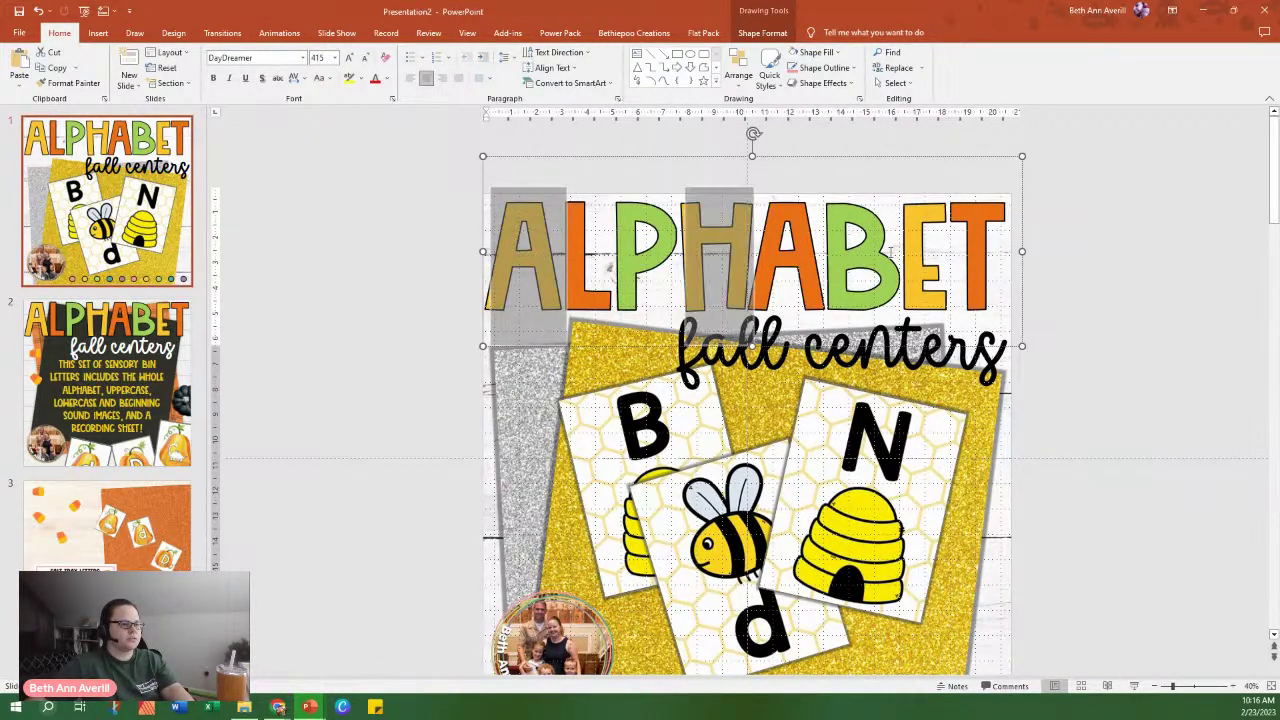
pyautogui.moveTo(940, 243); pyautogui.dragTo(922, 244)
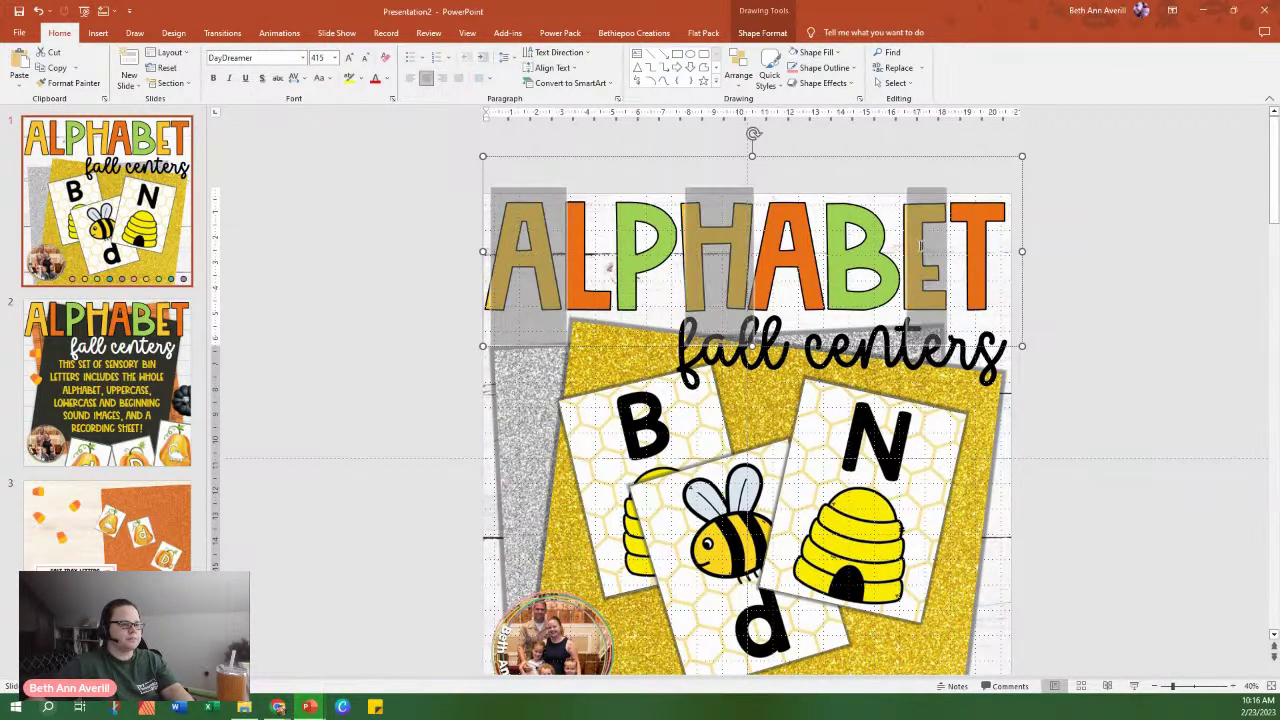
pyautogui.click(386, 79)
pyautogui.click(405, 240)
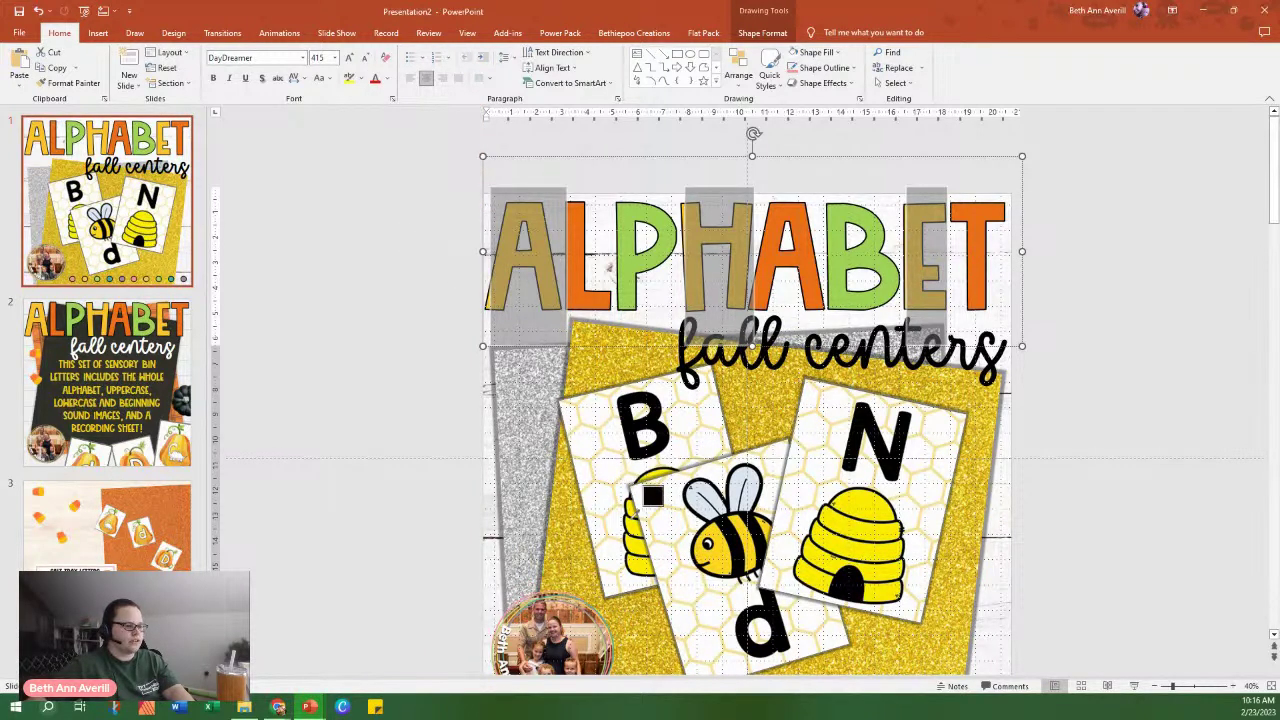
pyautogui.click(641, 500)
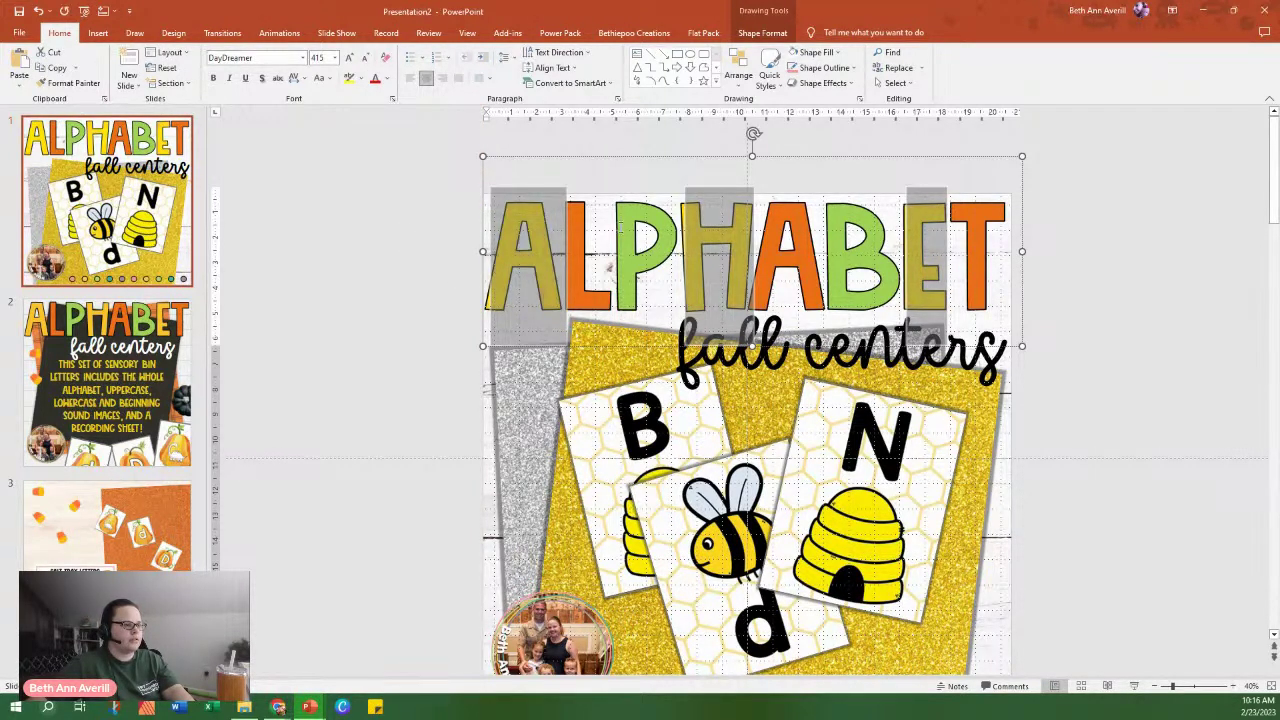
# Recolor the L, the second A and the E of the ALPHABET title dark gray.
pyautogui.click(617, 255)
pyautogui.hotkey('shift', 'Left')
pyautogui.moveTo(813, 263); pyautogui.dragTo(779, 267)
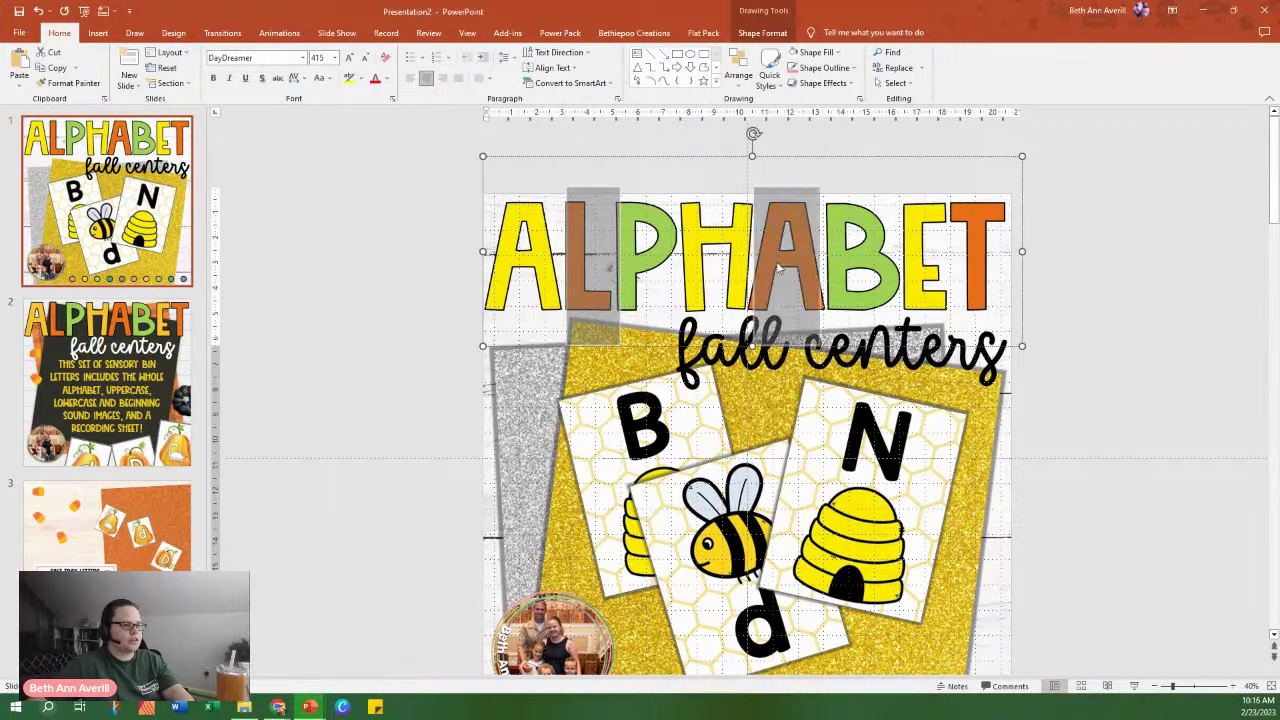
pyautogui.moveTo(943, 266); pyautogui.dragTo(898, 260)
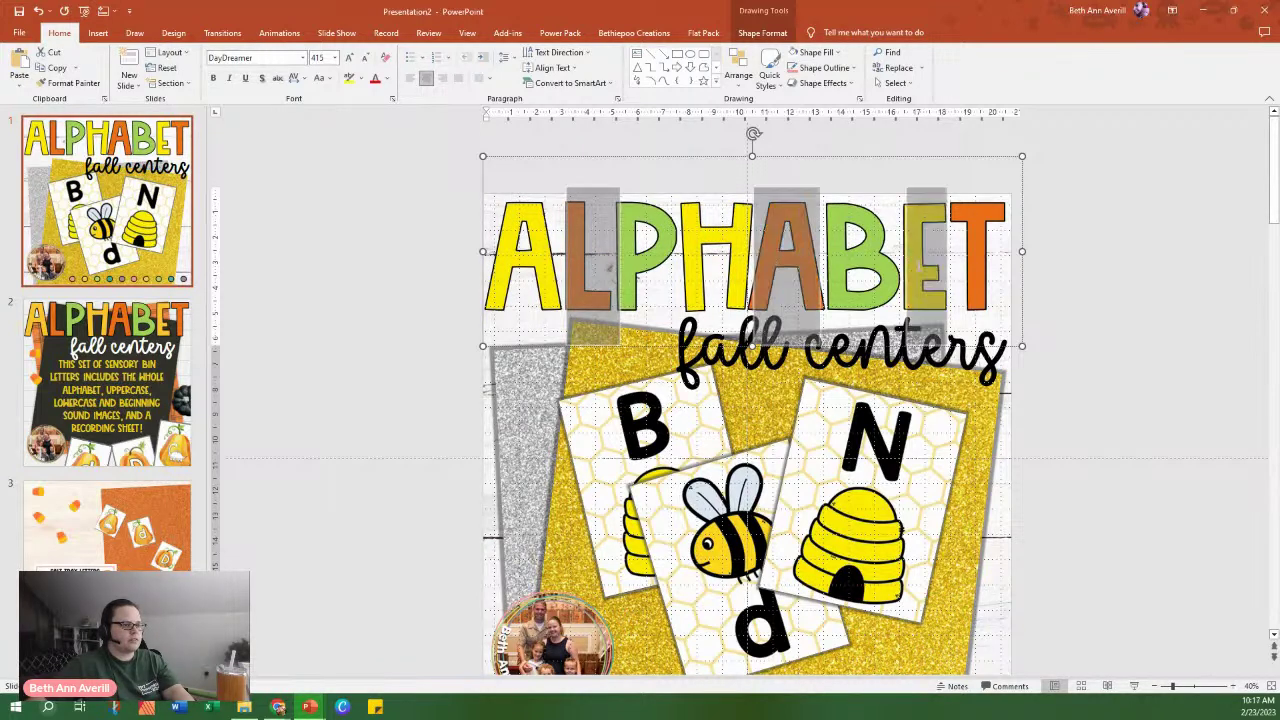
pyautogui.click(387, 79)
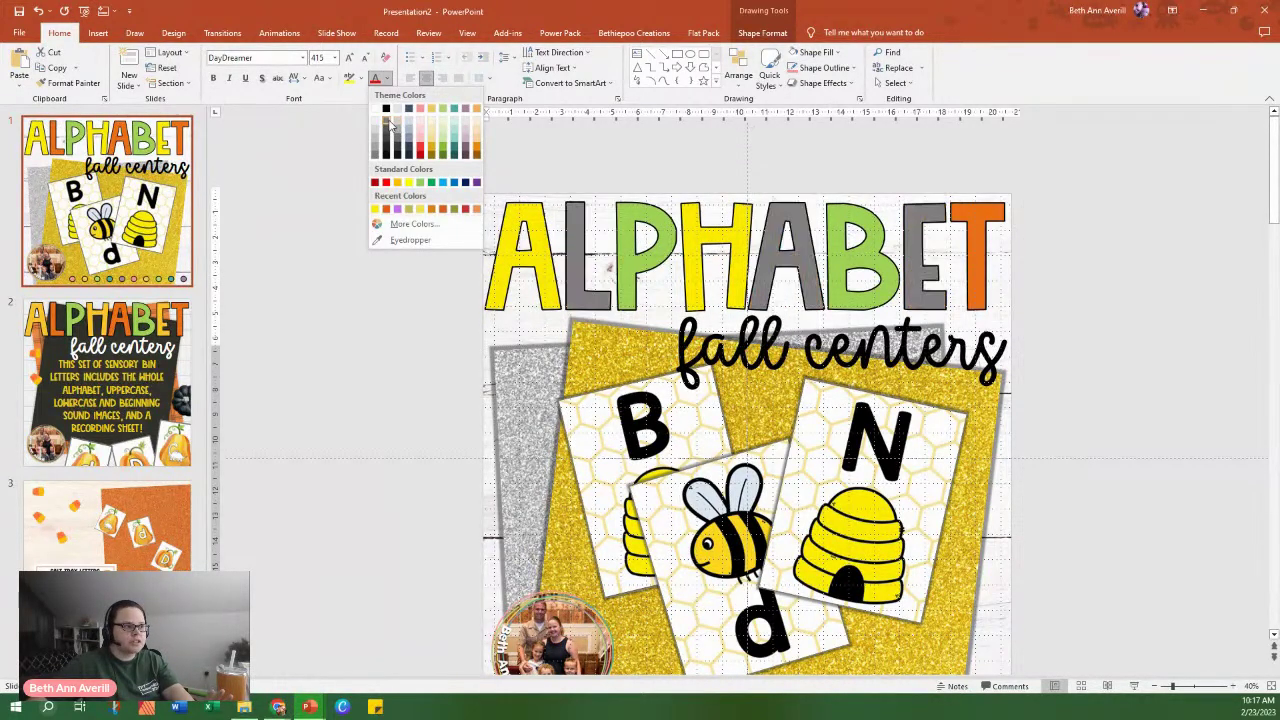
pyautogui.click(390, 123)
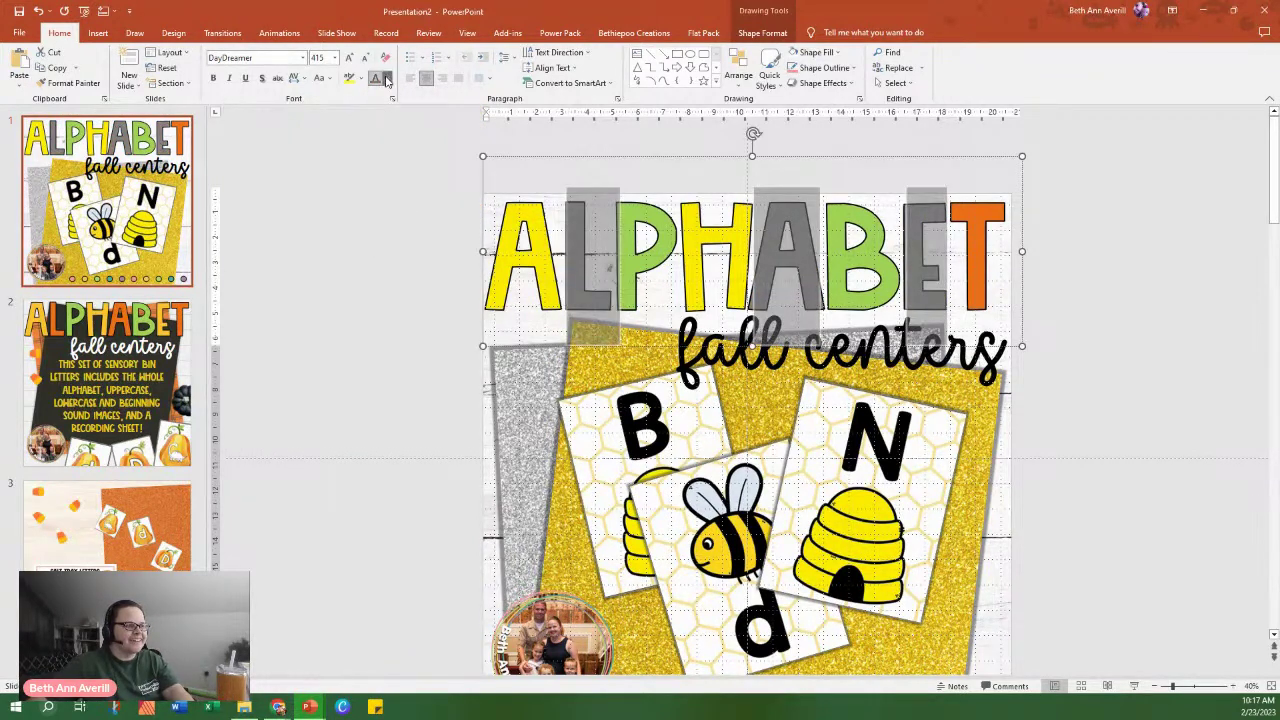
pyautogui.click(387, 79)
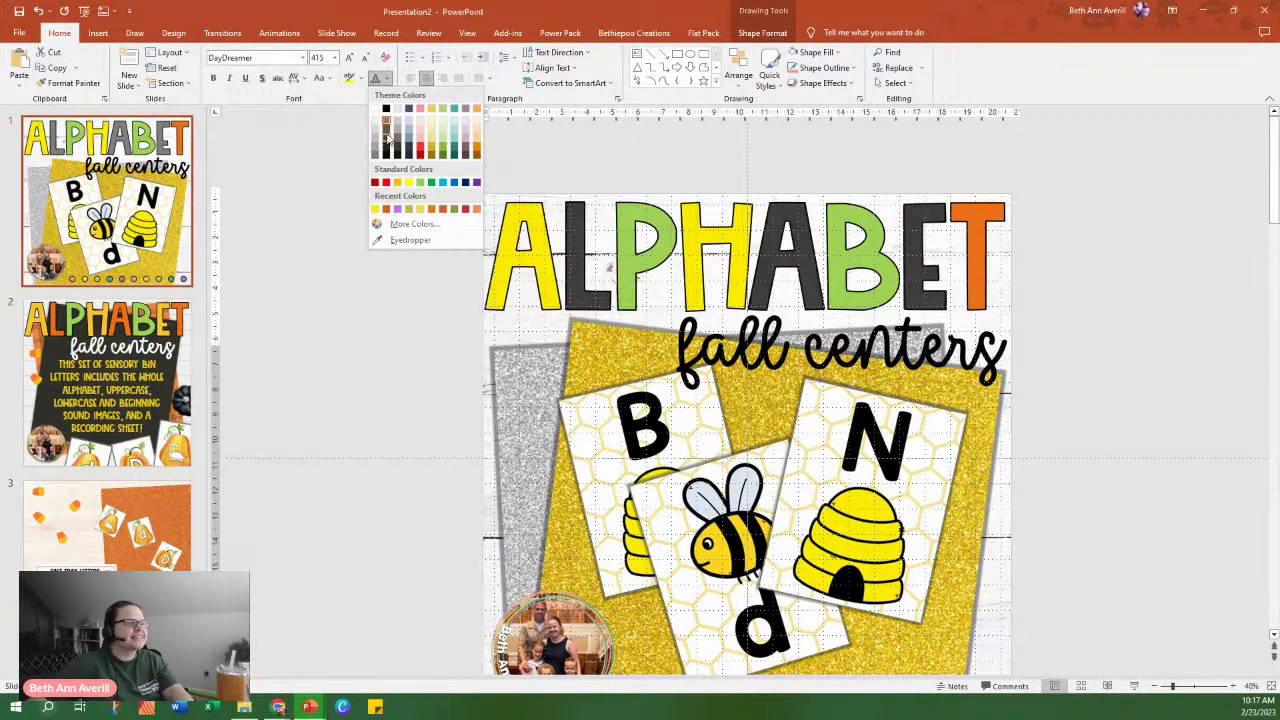
pyautogui.click(388, 138)
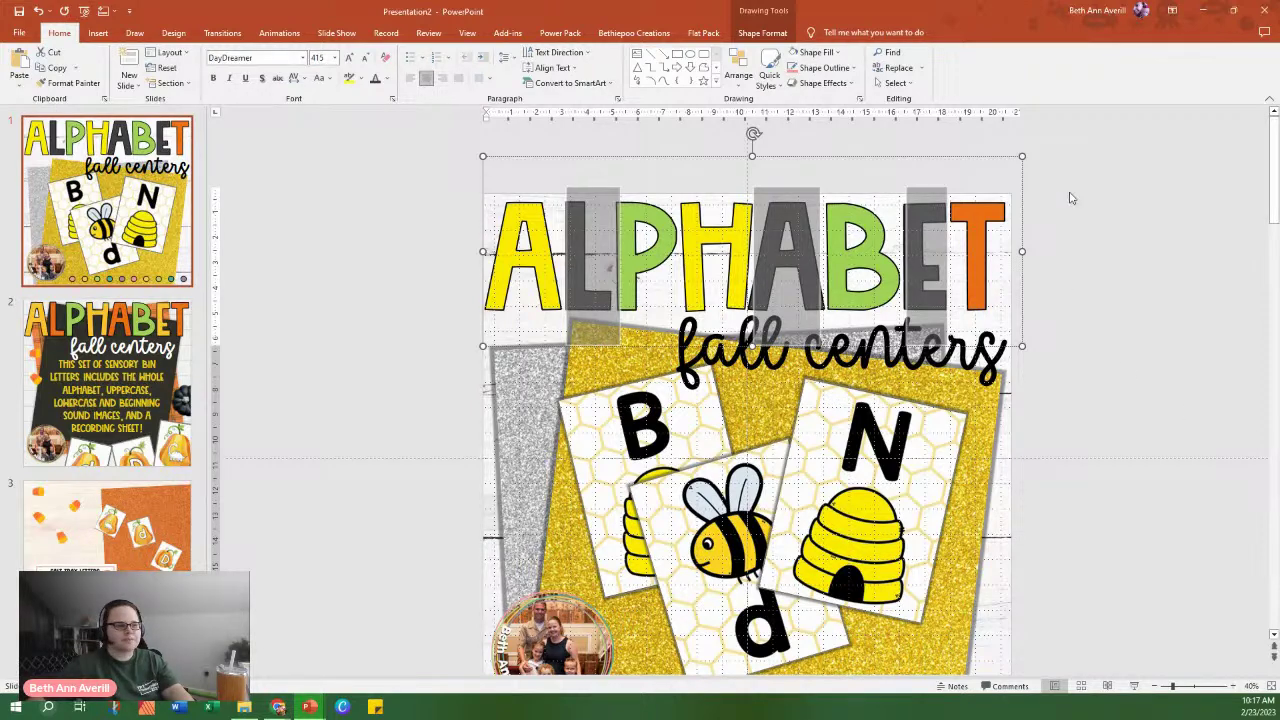
# Set the E of the ALPHABET title back to the beehive yellow and recolor the T dark gray.
pyautogui.click(685, 241)
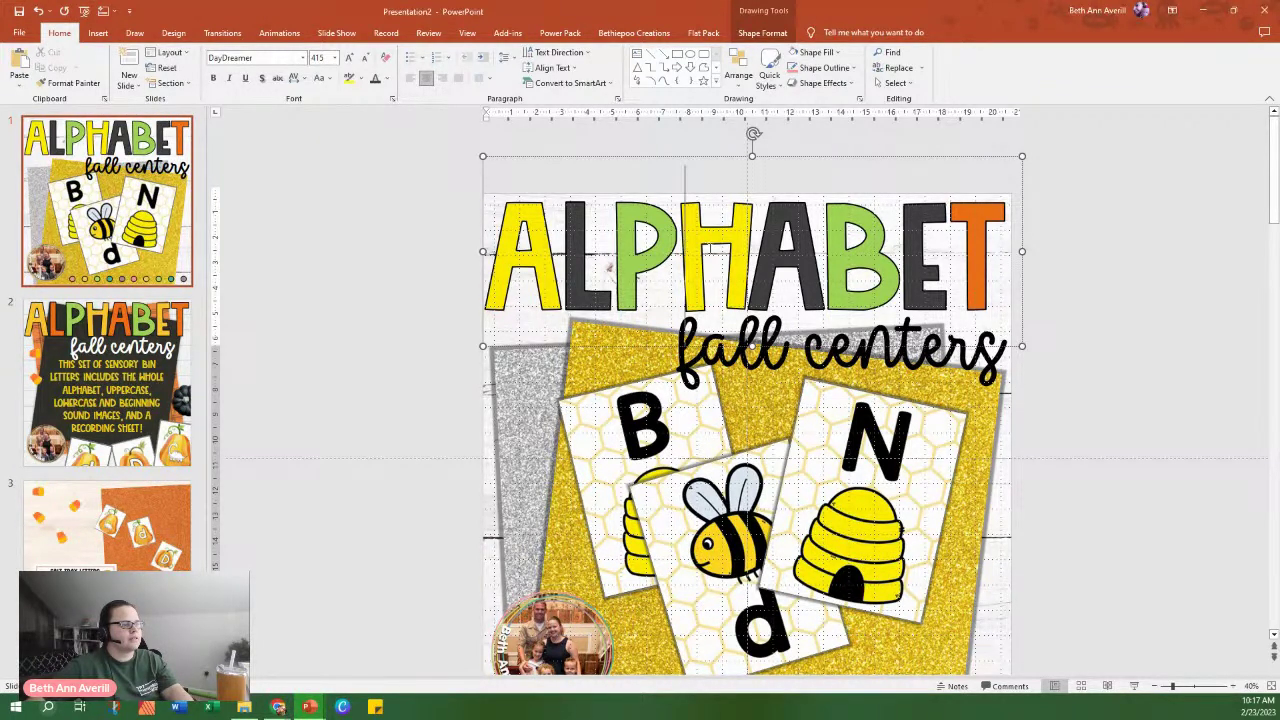
pyautogui.moveTo(946, 254); pyautogui.dragTo(904, 254)
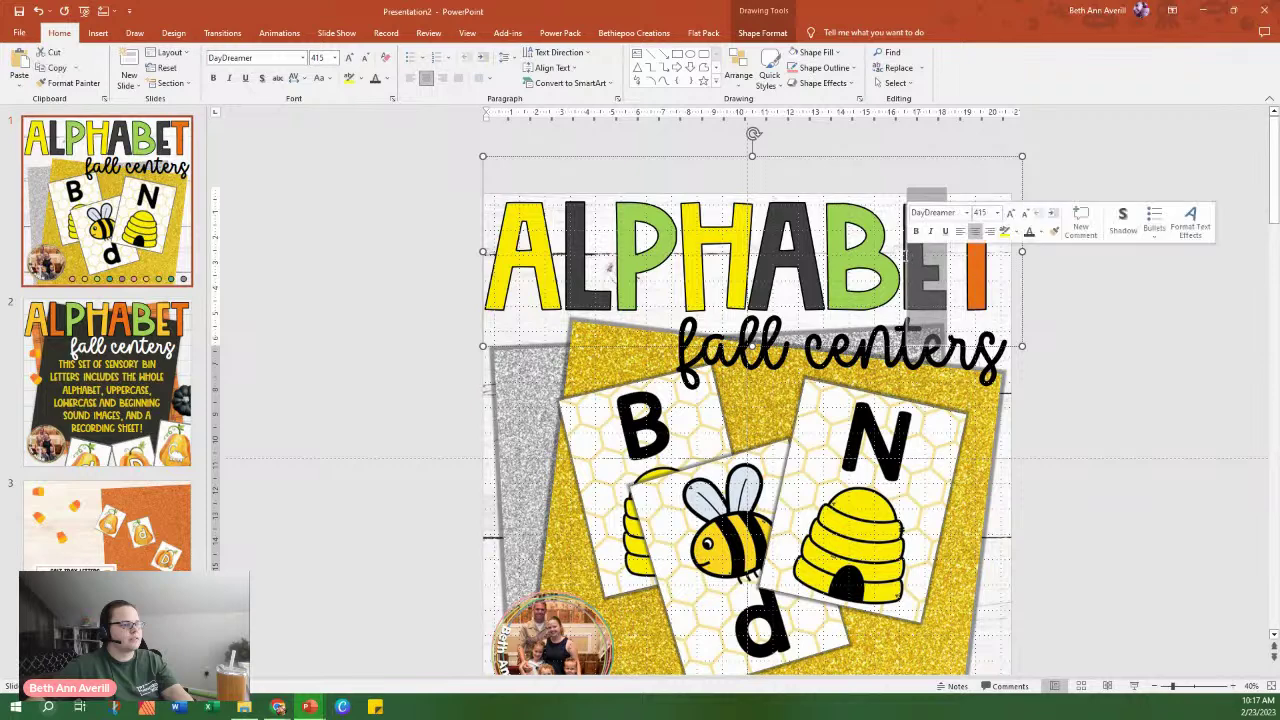
pyautogui.click(388, 79)
pyautogui.click(381, 209)
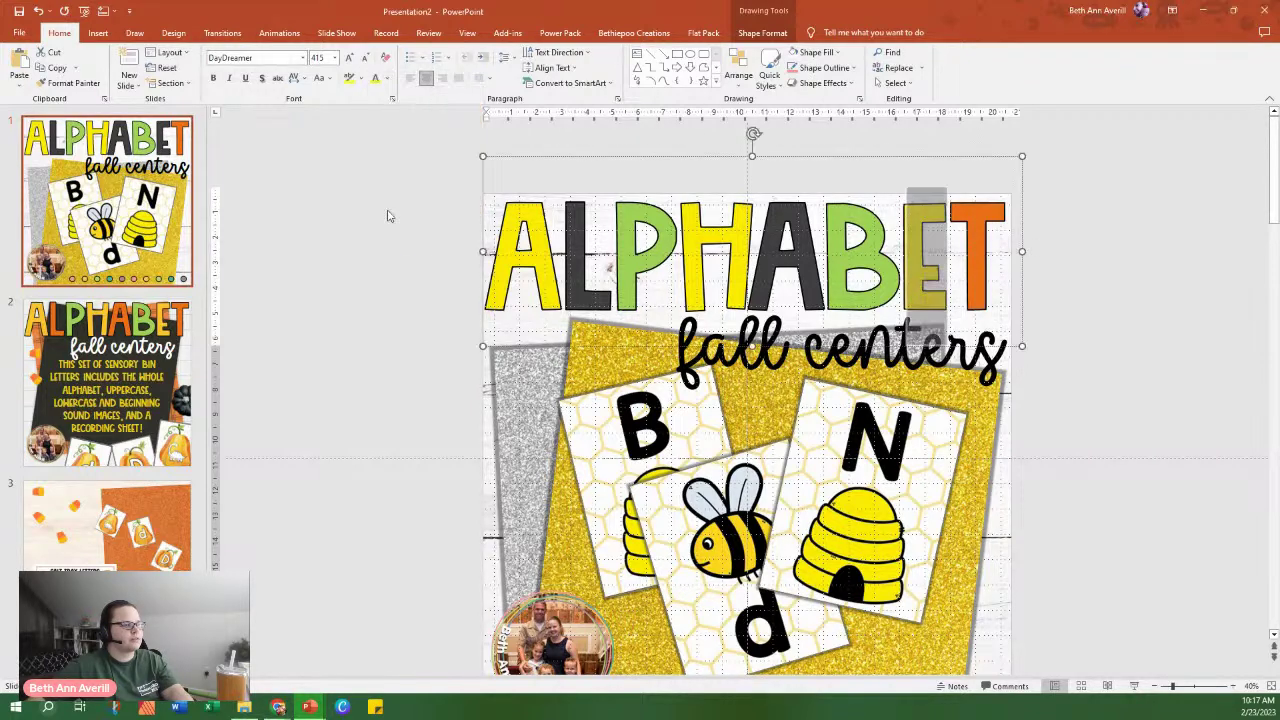
pyautogui.moveTo(1012, 254); pyautogui.dragTo(948, 250)
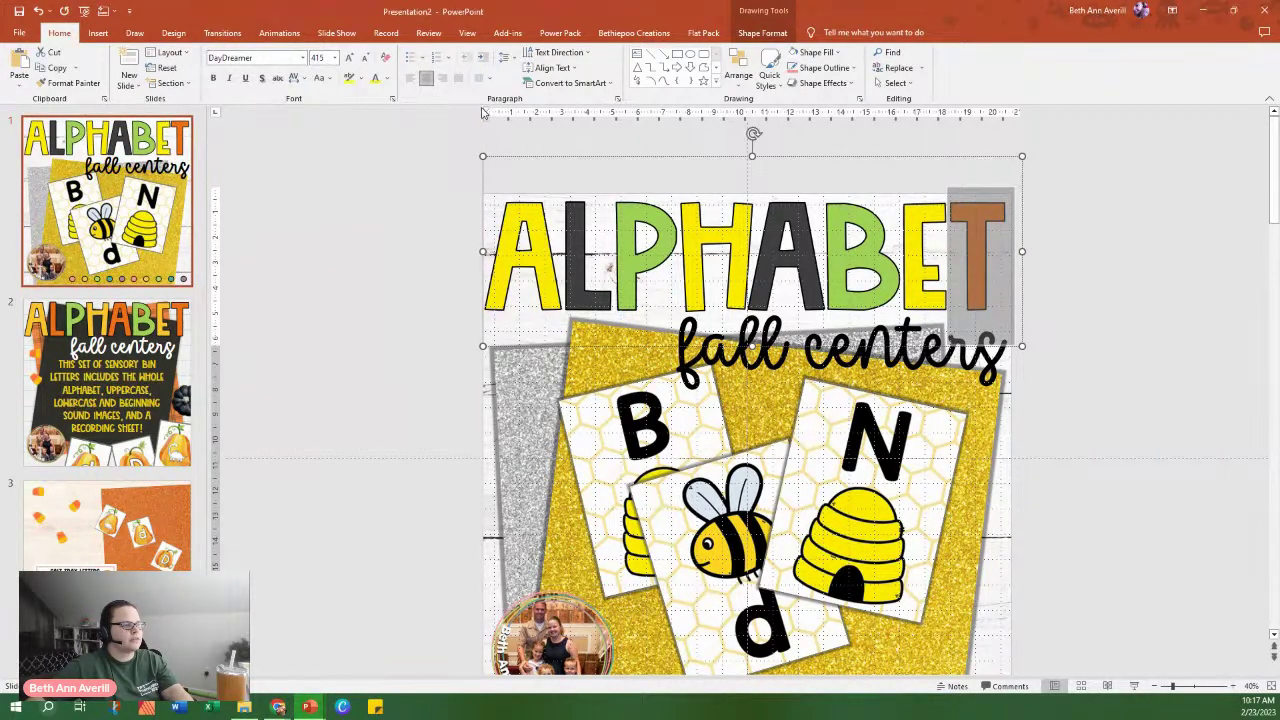
pyautogui.click(388, 80)
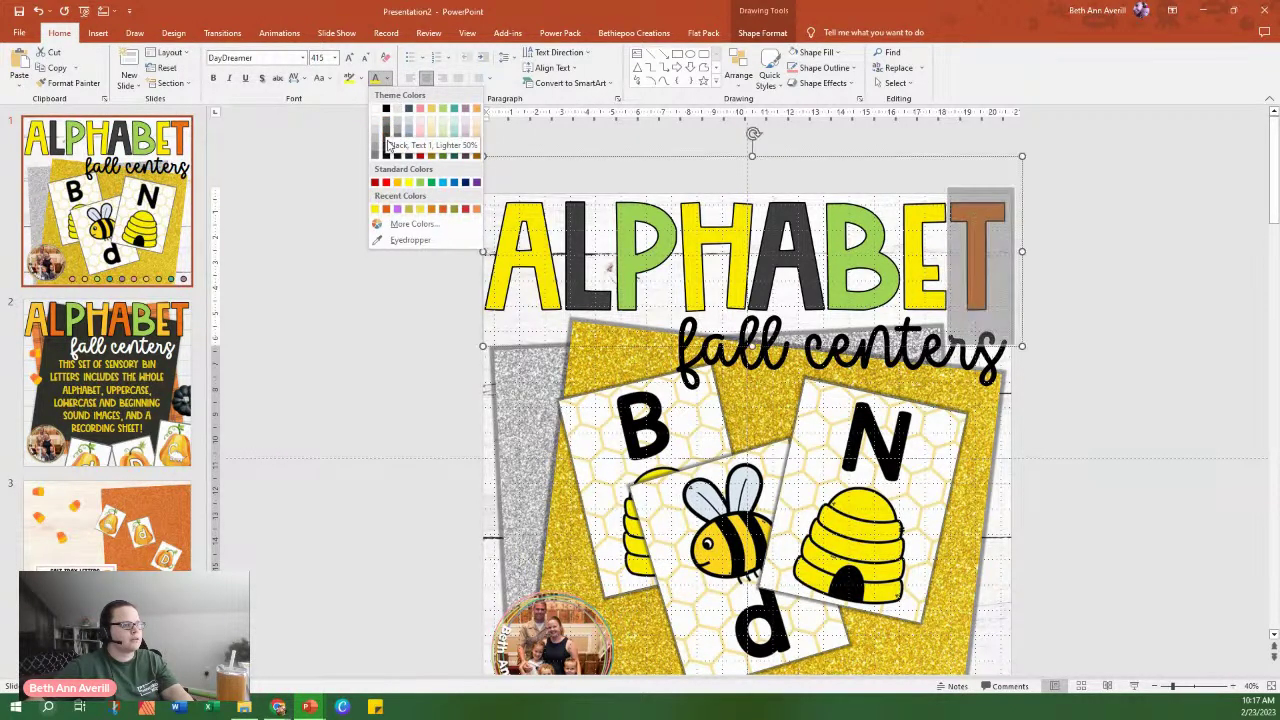
pyautogui.click(385, 141)
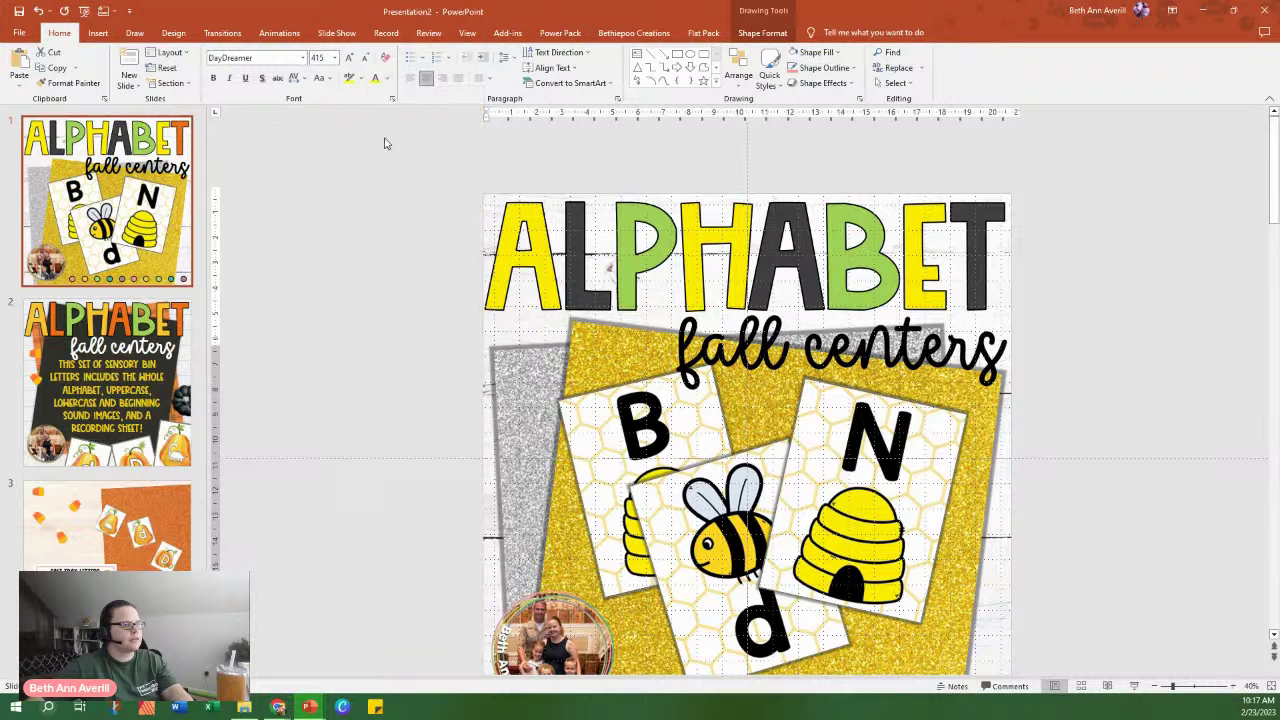
pyautogui.click(1078, 255)
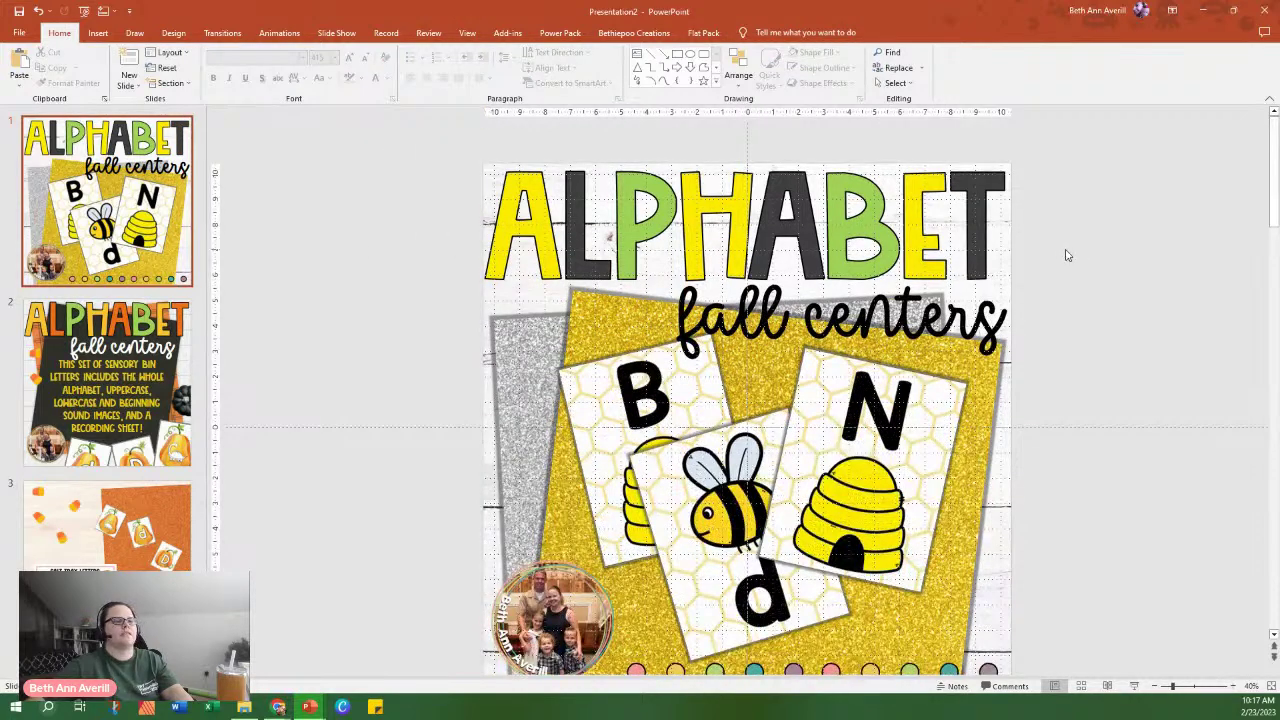
# Recolor the P and the B of the ALPHABET title white.
pyautogui.moveTo(846, 214); pyautogui.dragTo(892, 222)
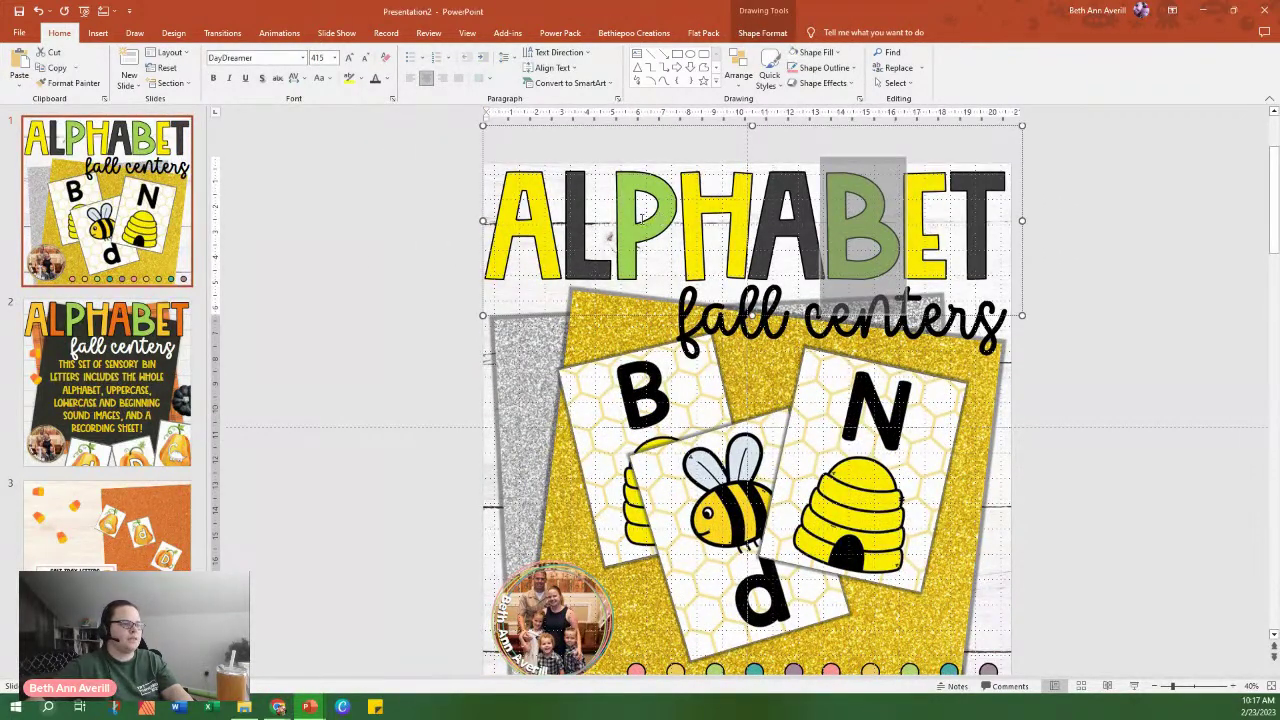
pyautogui.moveTo(672, 240); pyautogui.dragTo(626, 245)
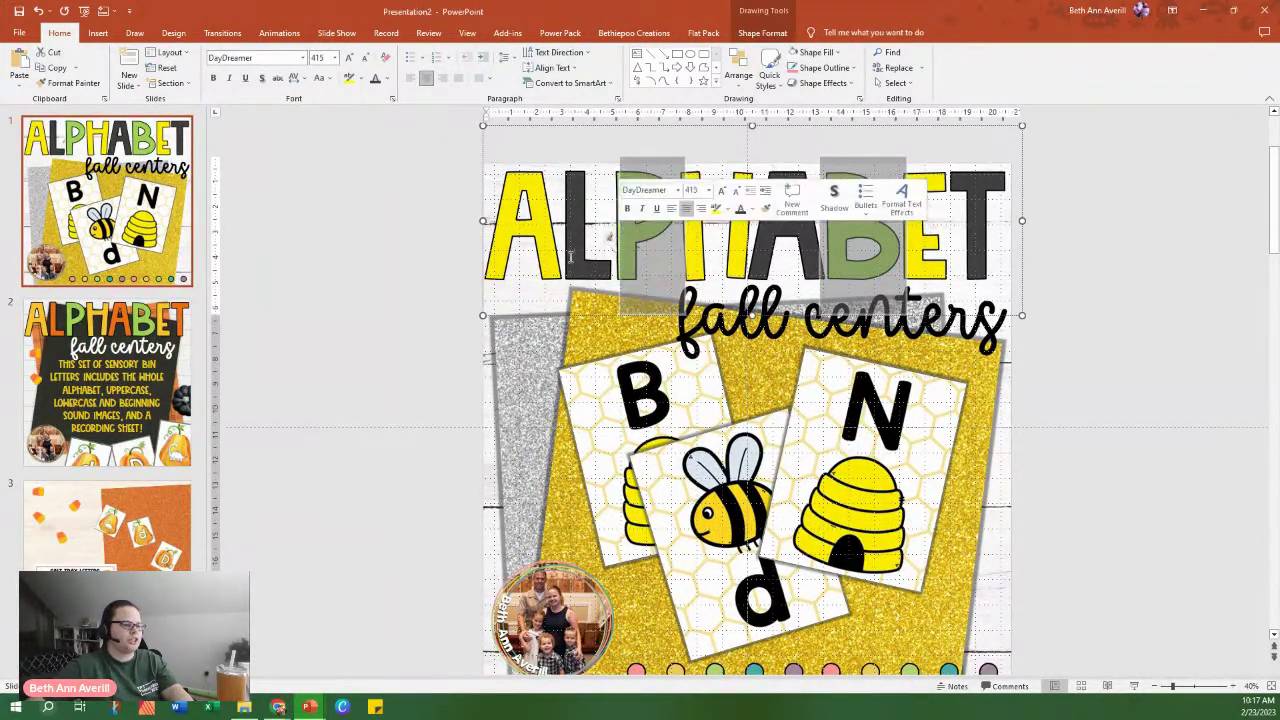
pyautogui.click(384, 79)
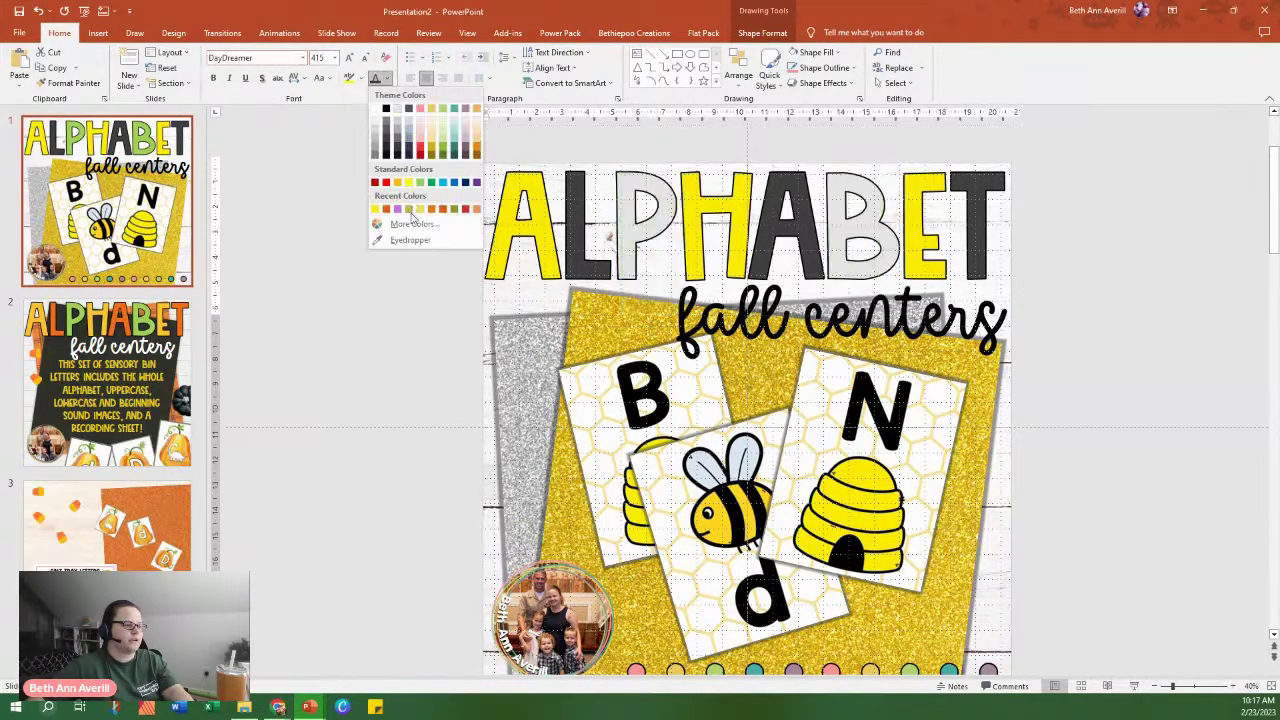
pyautogui.click(376, 121)
pyautogui.click(326, 284)
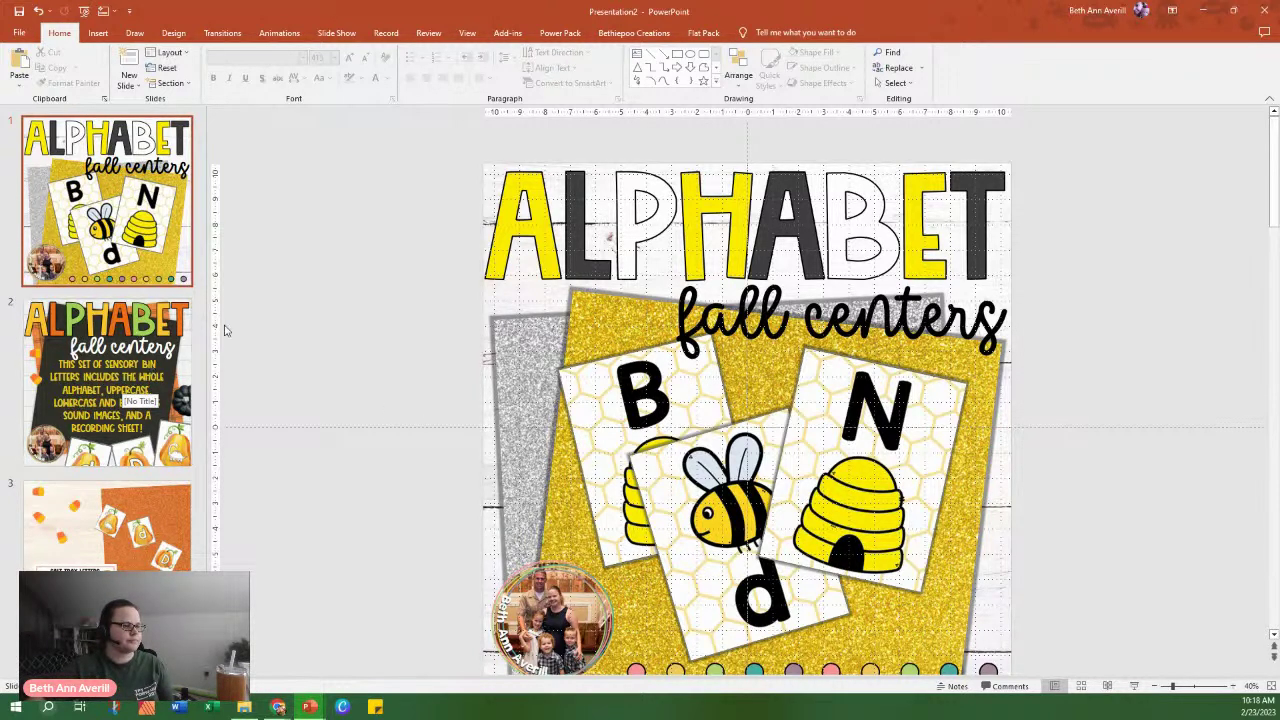
# Replace the cover's "fall centers" subtitle with "bee letter matching".
pyautogui.click(715, 318)
pyautogui.doubleClick(731, 320)
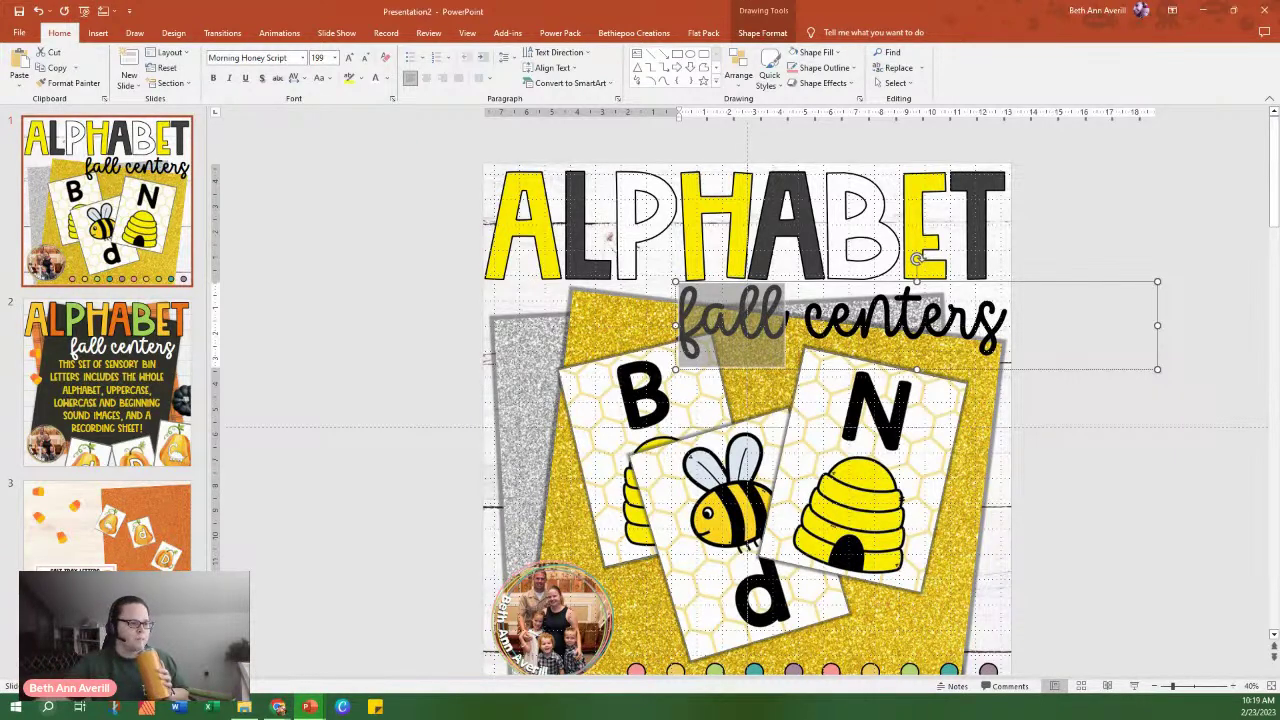
pyautogui.click(1152, 489)
pyautogui.doubleClick(748, 324)
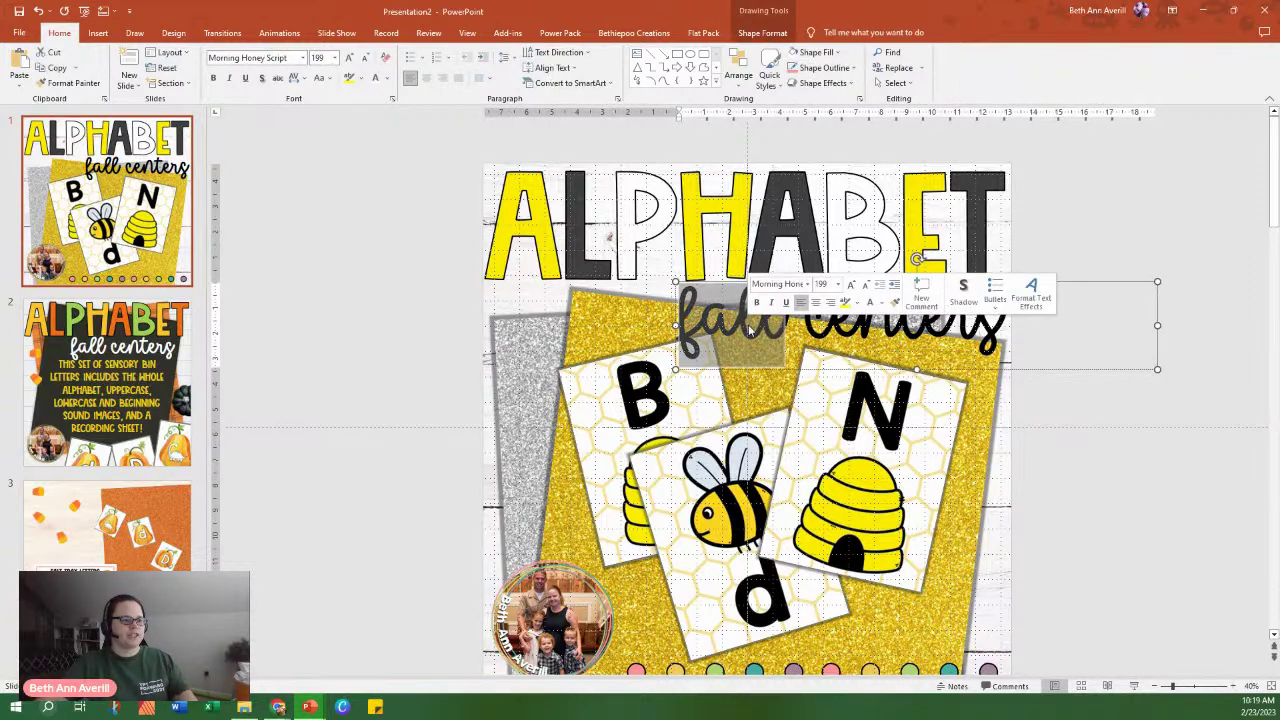
pyautogui.write('bee')
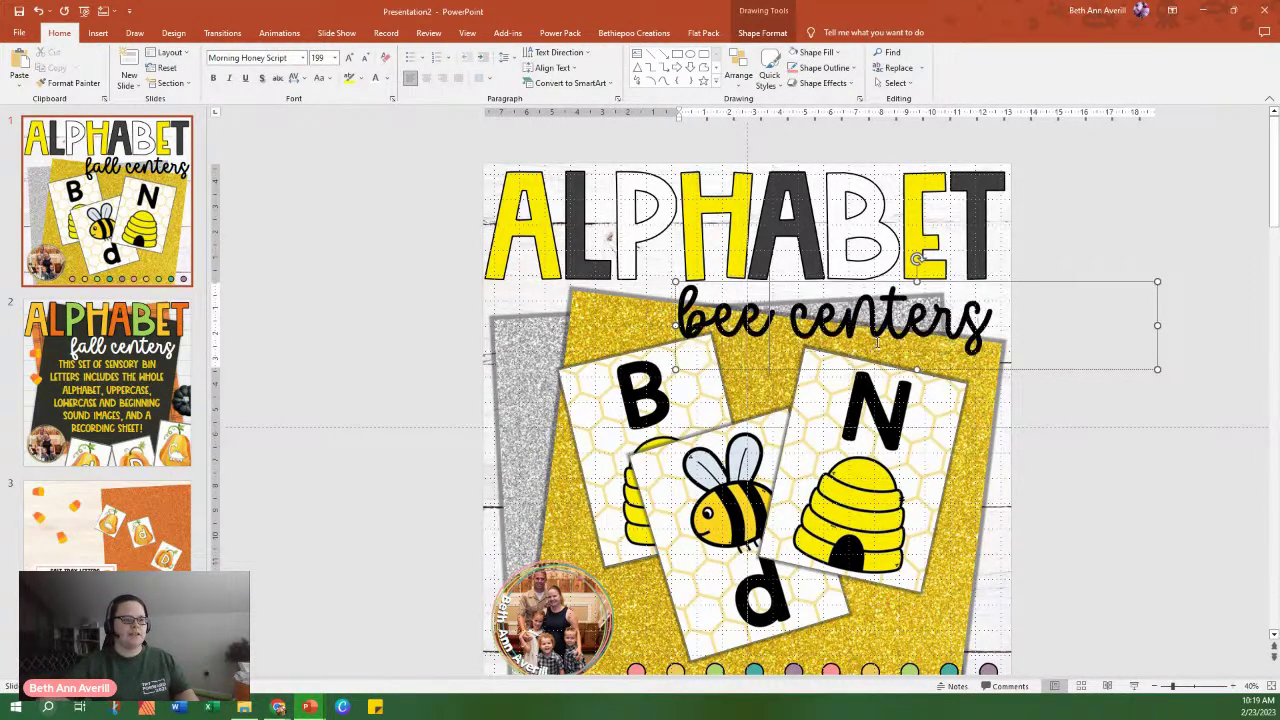
pyautogui.doubleClick(889, 313)
pyautogui.doubleClick(972, 345)
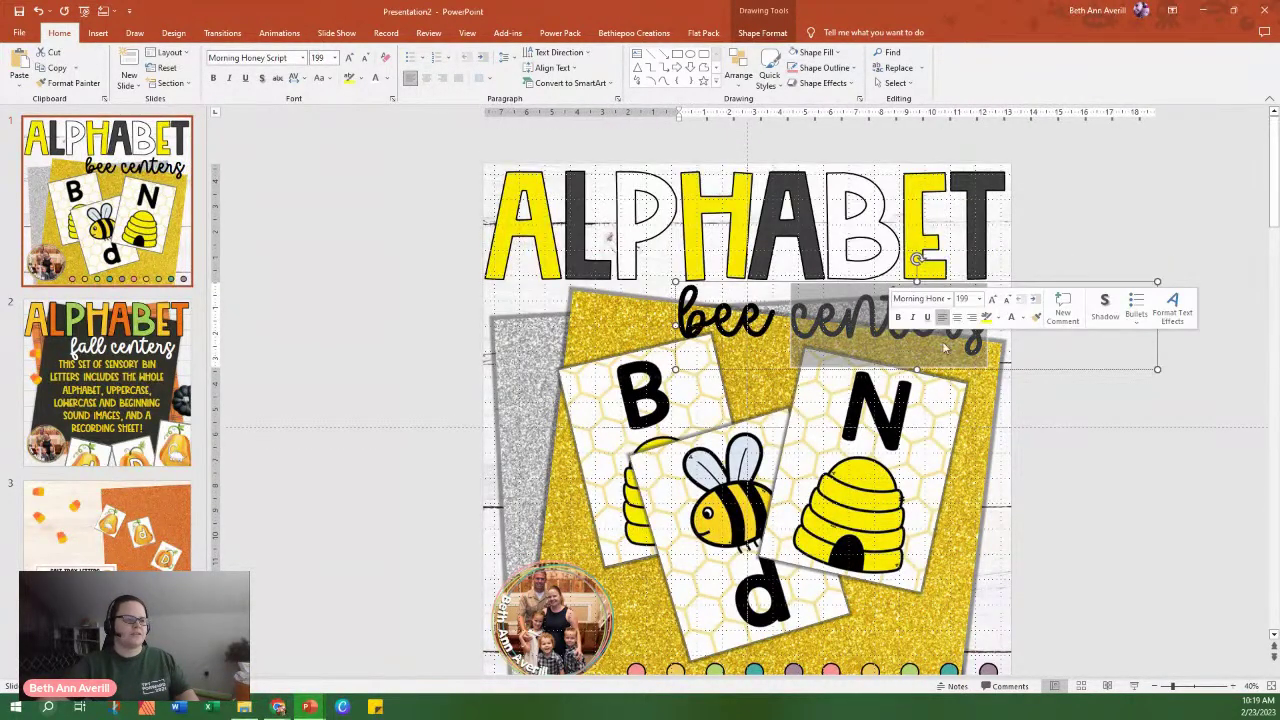
pyautogui.write('letter matching')
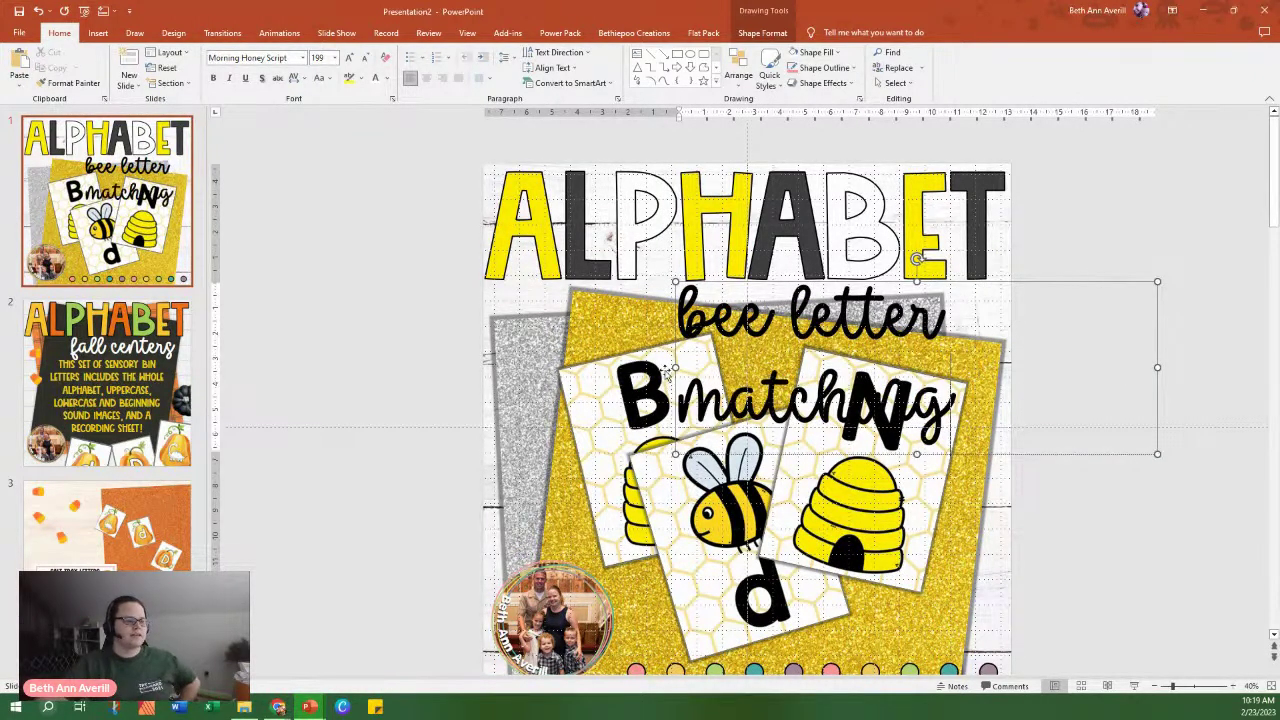
# Widen the subtitle's text box so the text fits on one line, reduce its font size to 166 and shift it toward the cover's right edge.
pyautogui.click(671, 366)
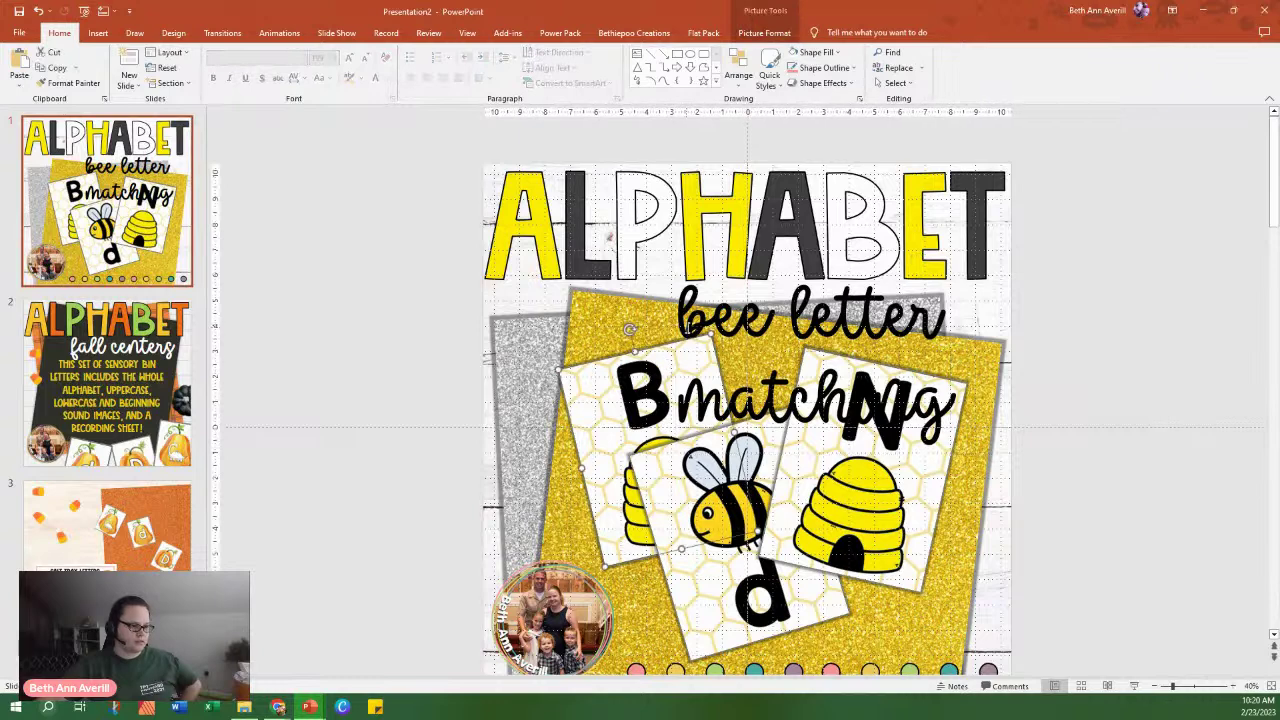
pyautogui.click(686, 332)
pyautogui.moveTo(675, 368); pyautogui.dragTo(489, 370)
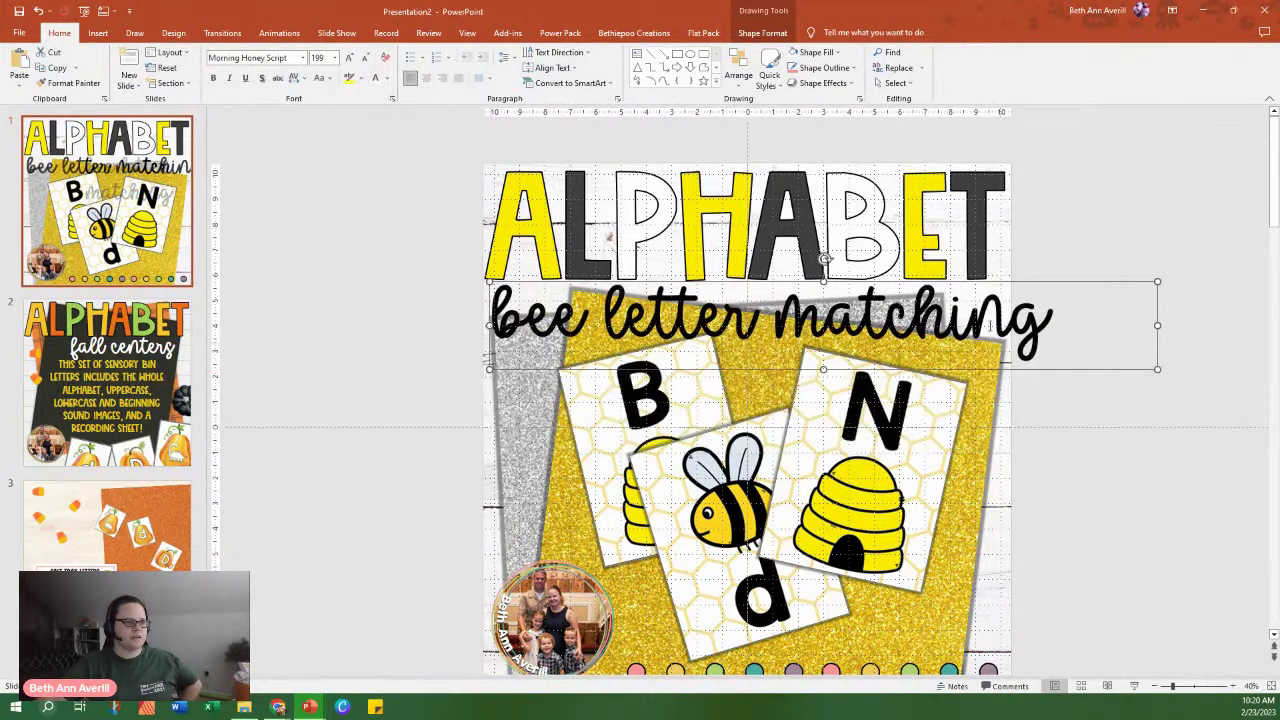
pyautogui.click(364, 58)
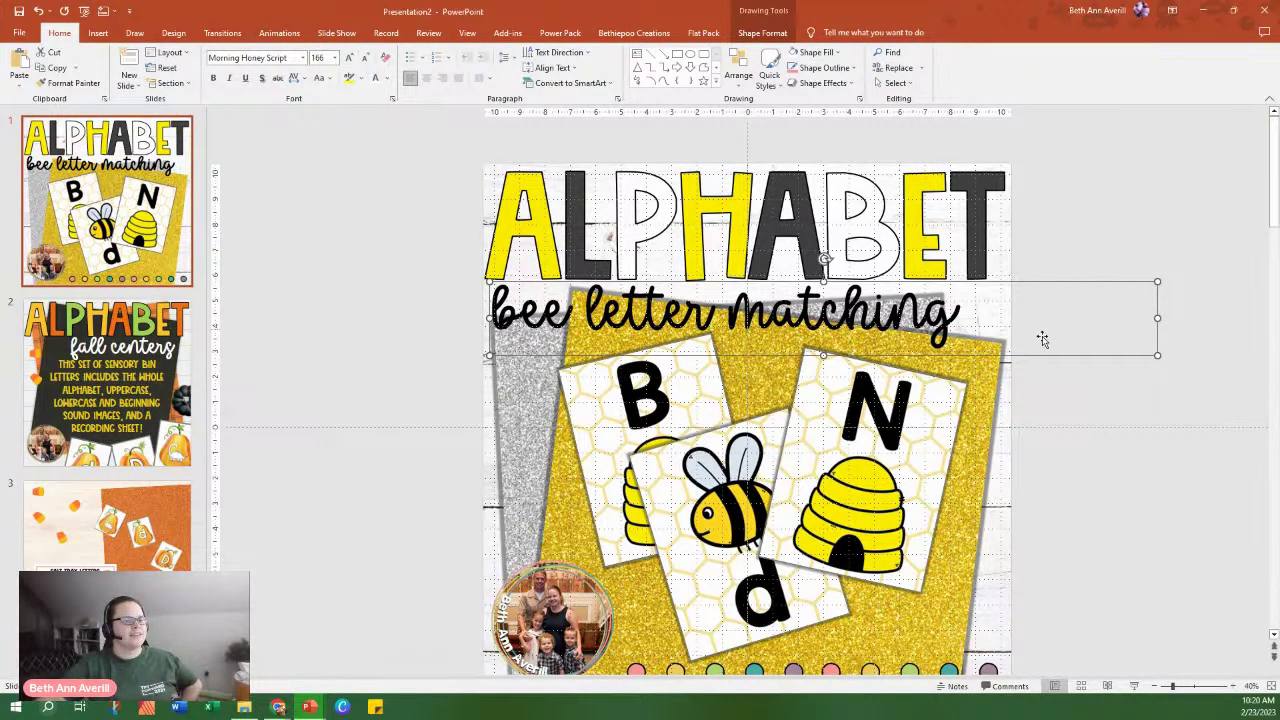
pyautogui.moveTo(1006, 358); pyautogui.dragTo(1048, 354)
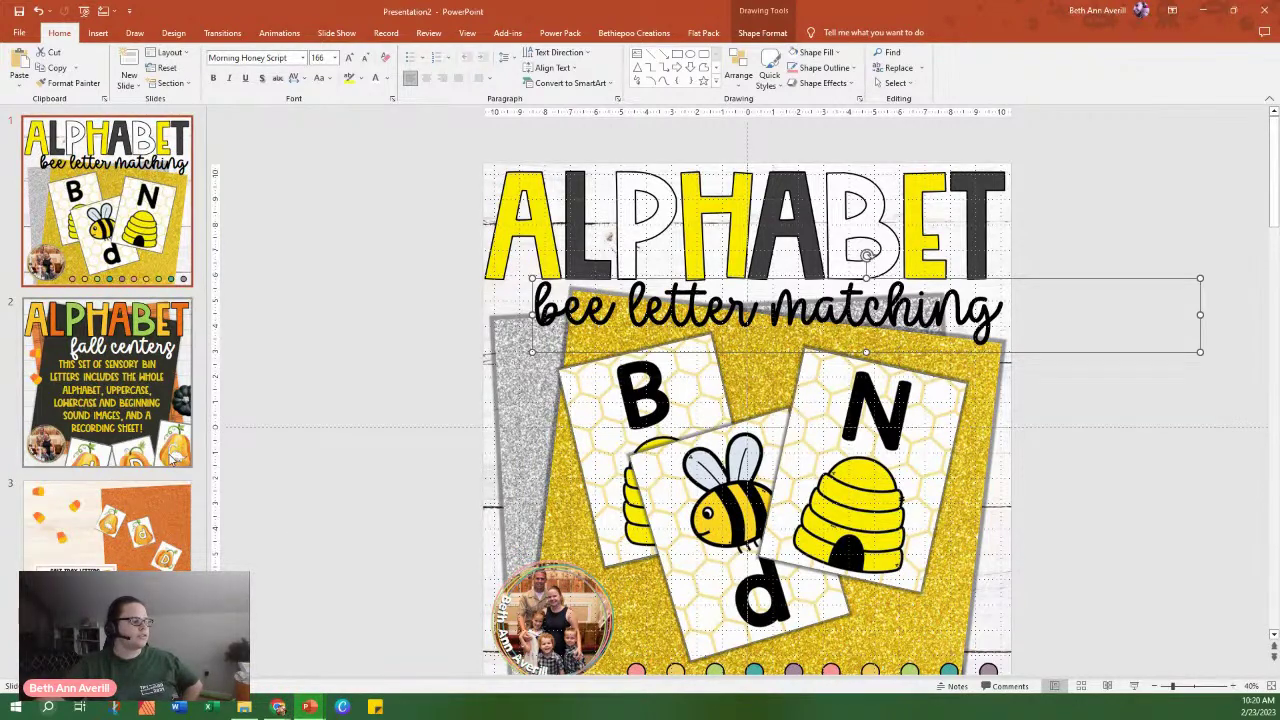
# Delete the salt tray letters slide and the fall centers description slide, keeping only the bee cover.
pyautogui.click(135, 498)
pyautogui.rightClick(88, 563)
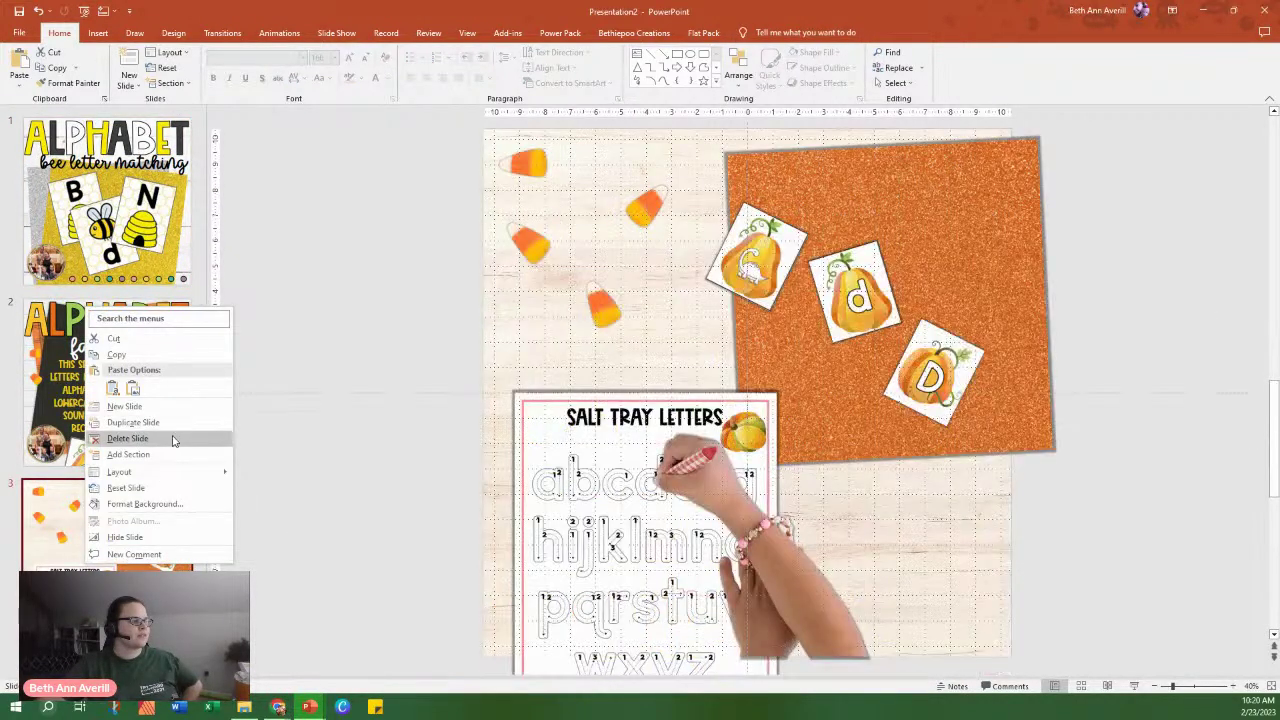
pyautogui.click(166, 444)
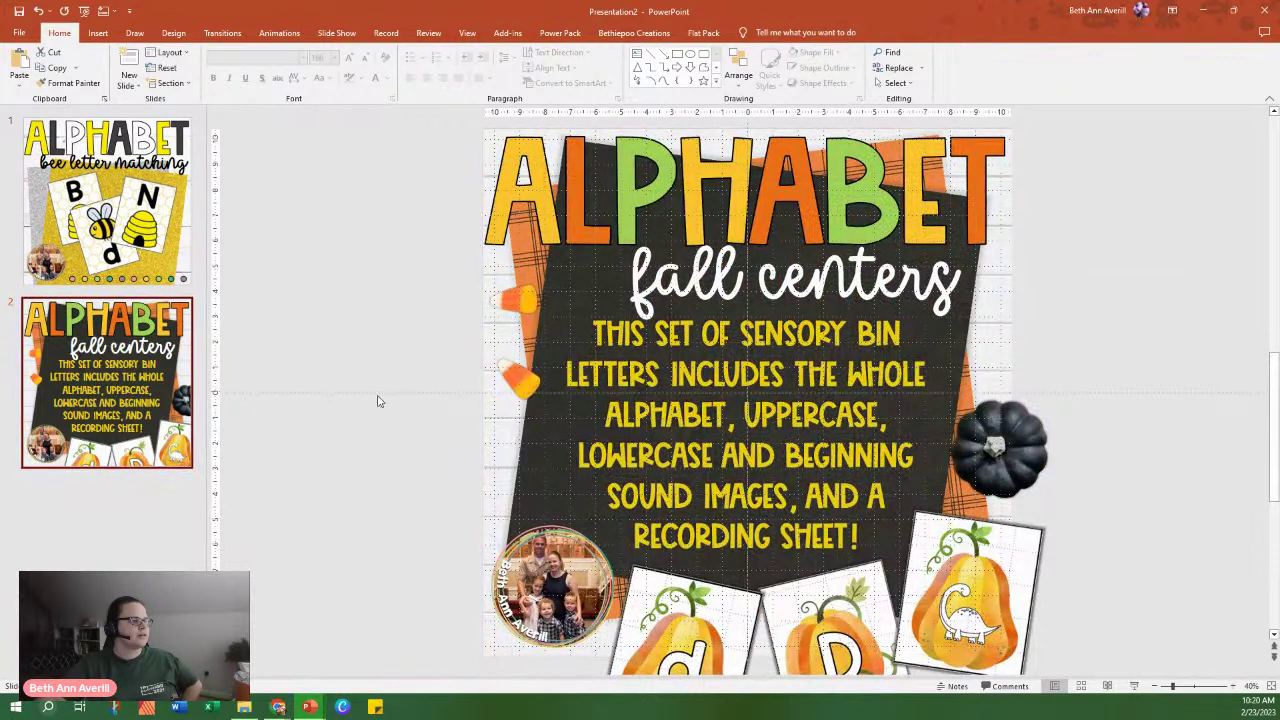
pyautogui.rightClick(118, 350)
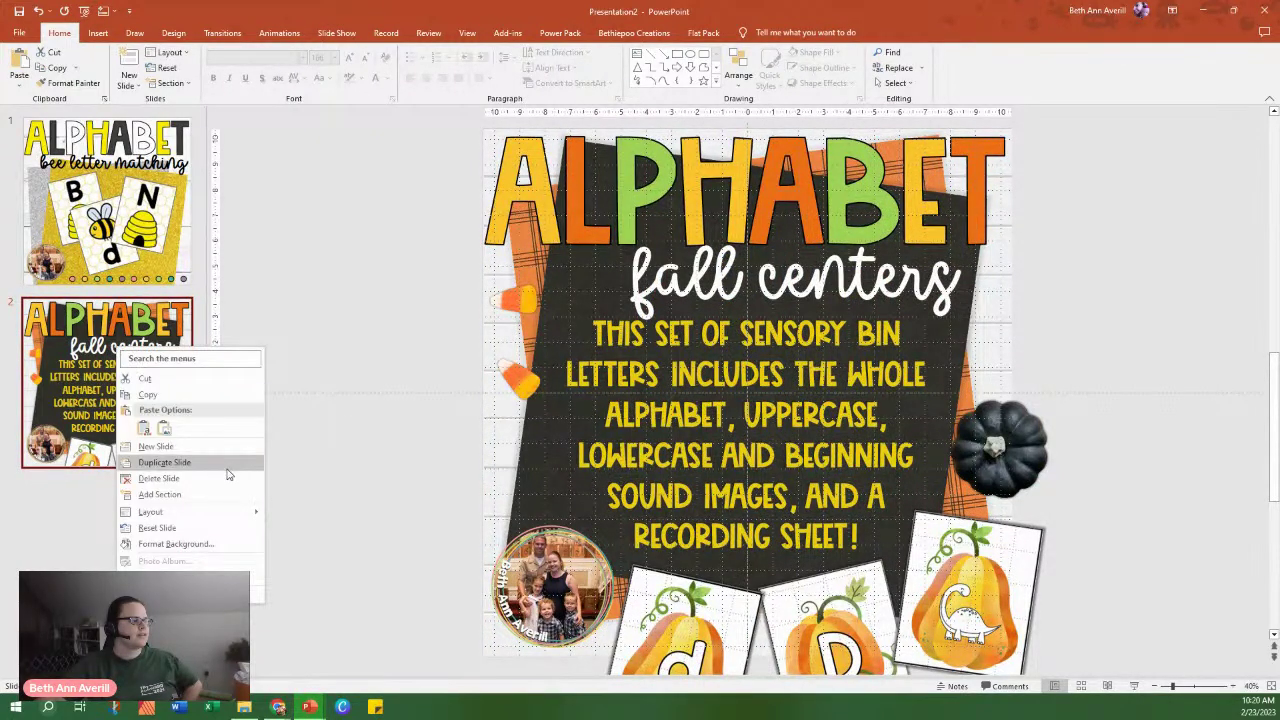
pyautogui.click(221, 483)
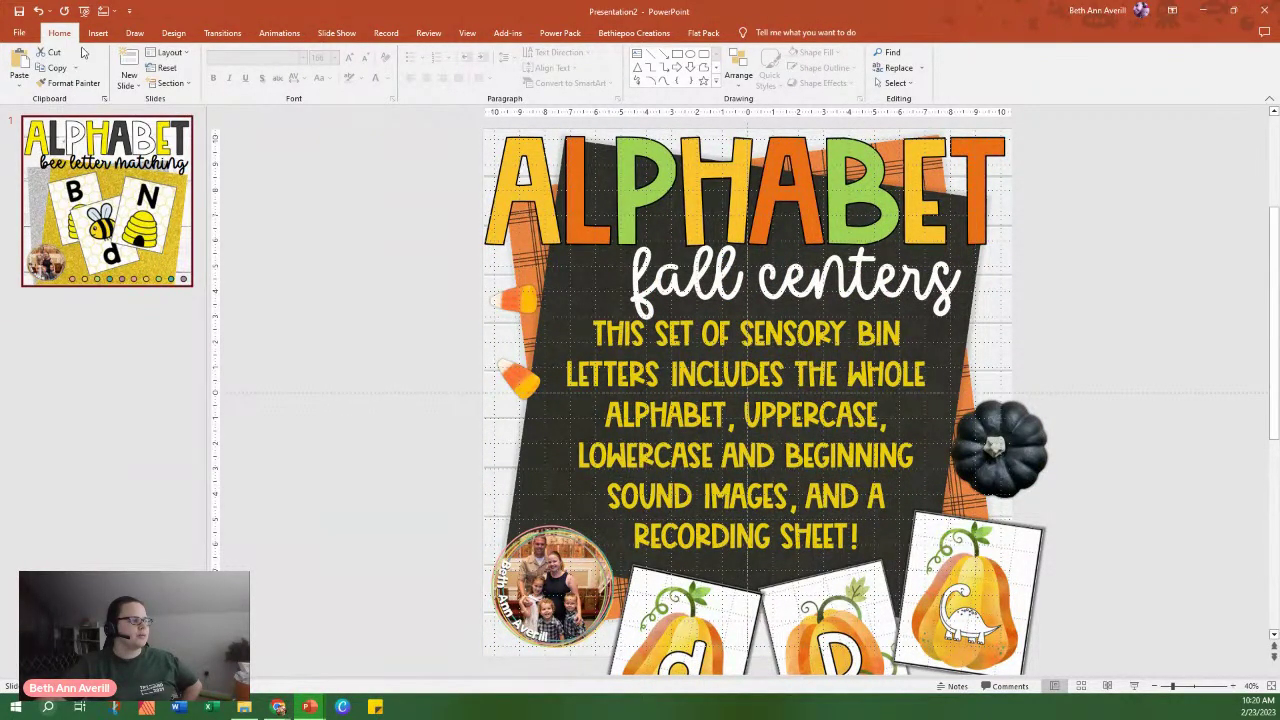
# Start reusing slides from another presentation and browse to the Winter folder under 1 Powerpoint Templates > Products.
pyautogui.click(128, 82)
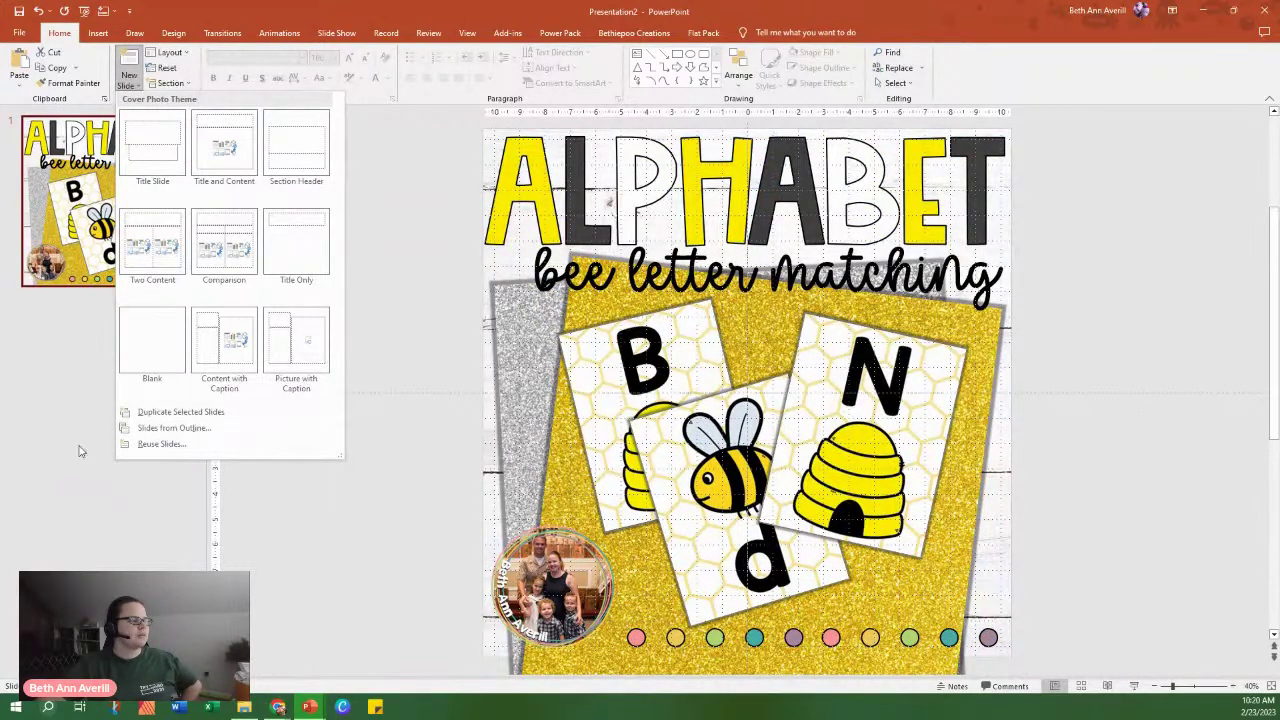
pyautogui.click(80, 450)
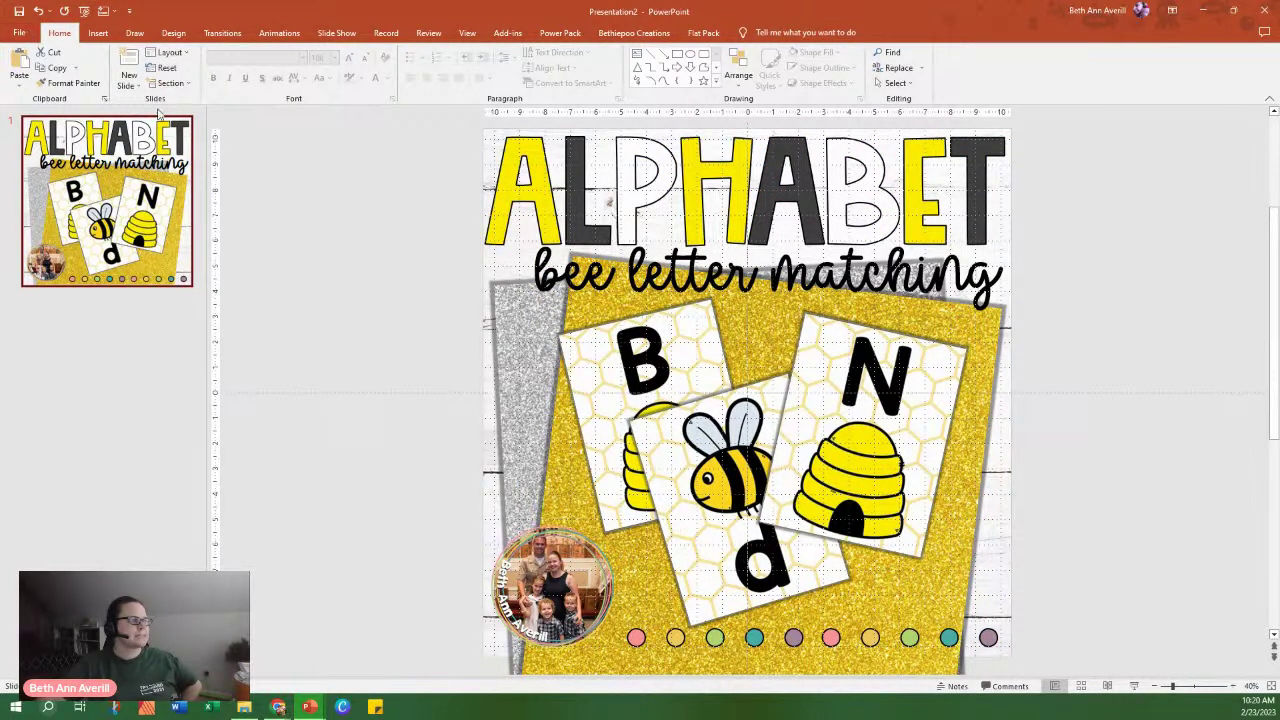
pyautogui.click(128, 82)
pyautogui.click(162, 444)
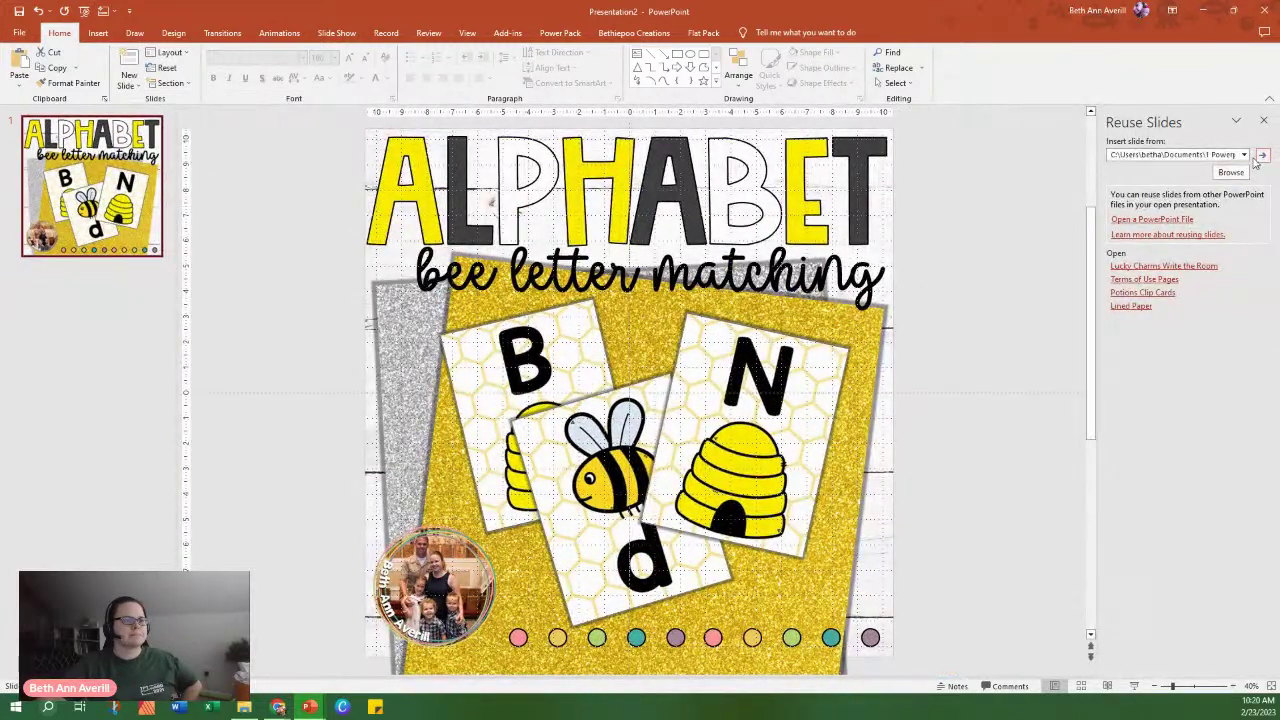
pyautogui.click(1232, 173)
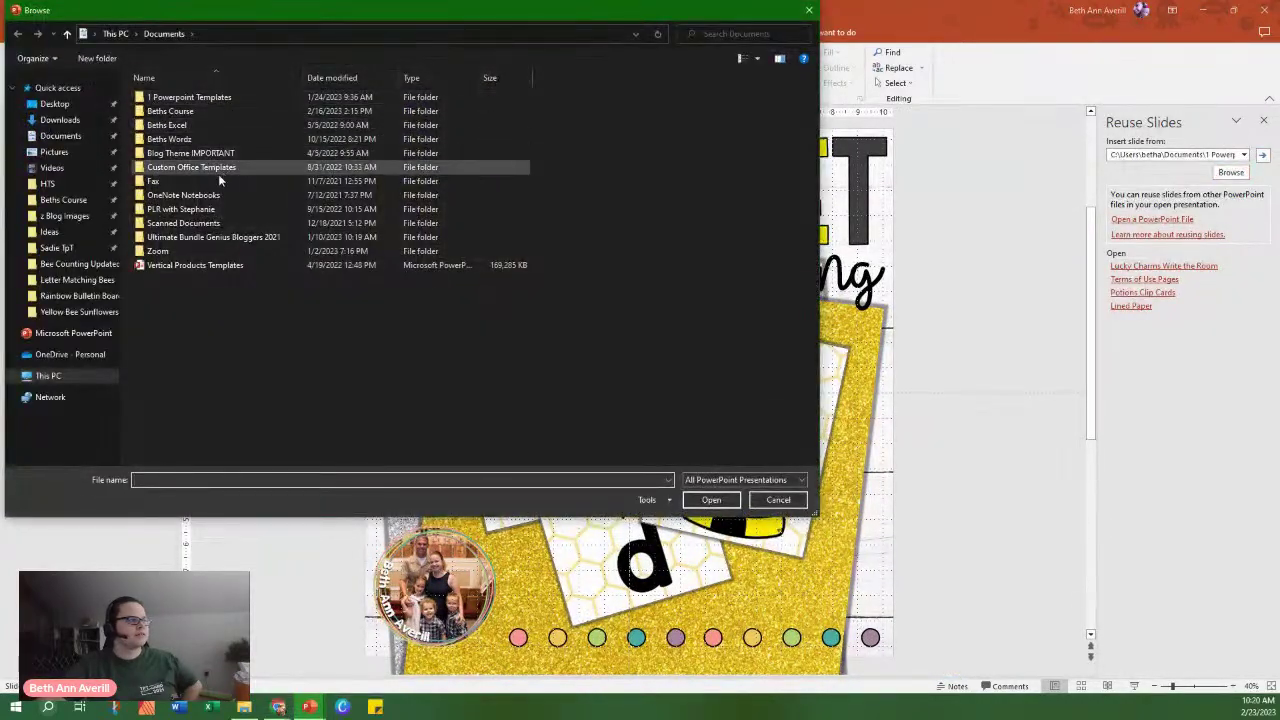
pyautogui.click(199, 103)
pyautogui.doubleClick(198, 102)
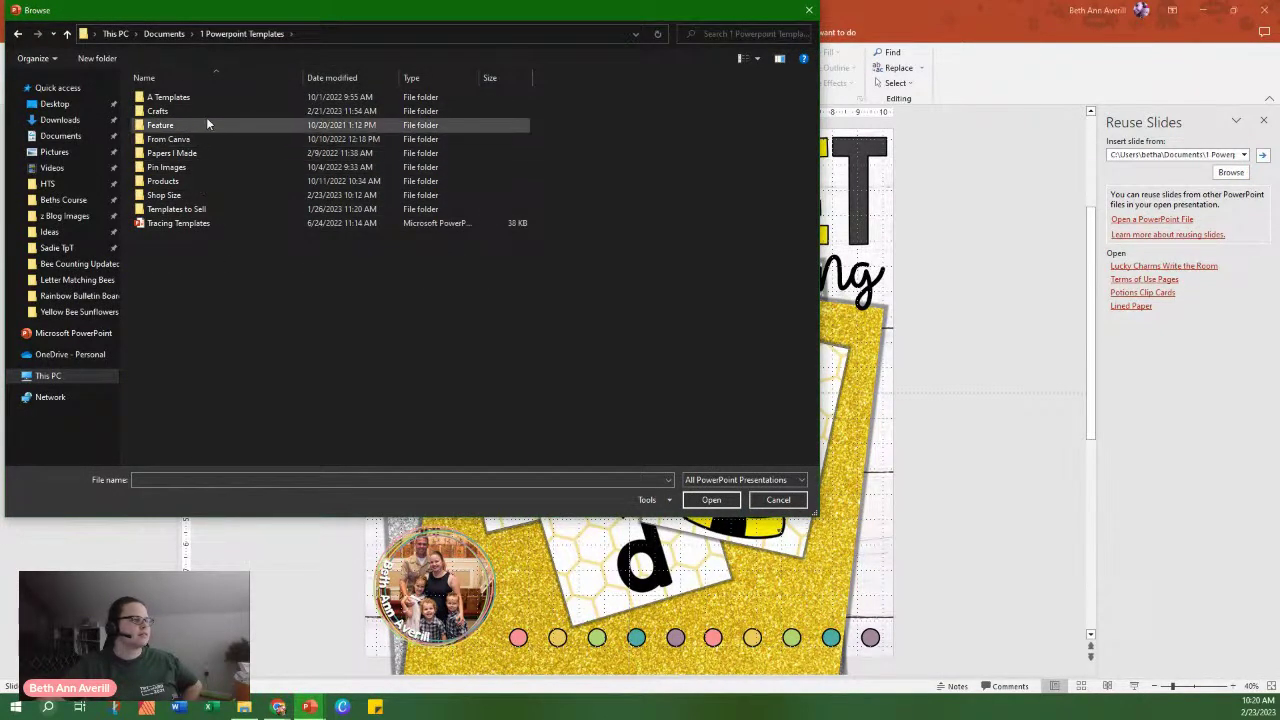
pyautogui.doubleClick(191, 180)
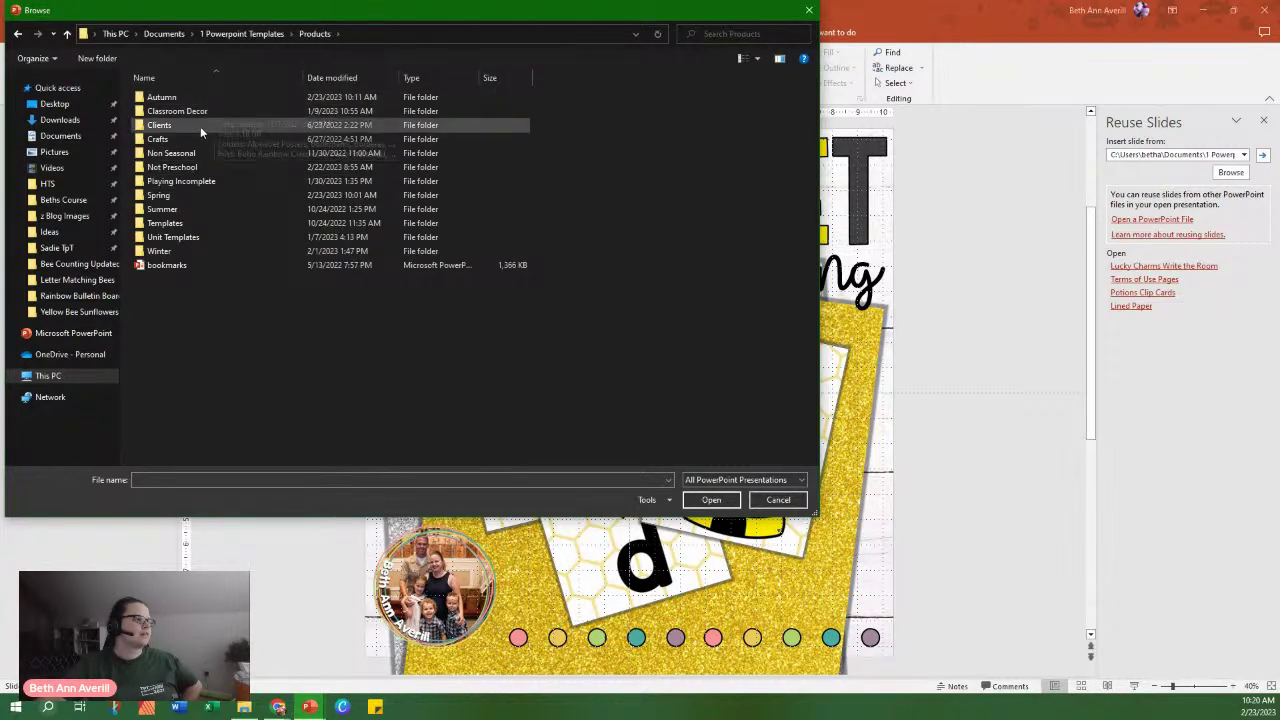
pyautogui.doubleClick(194, 249)
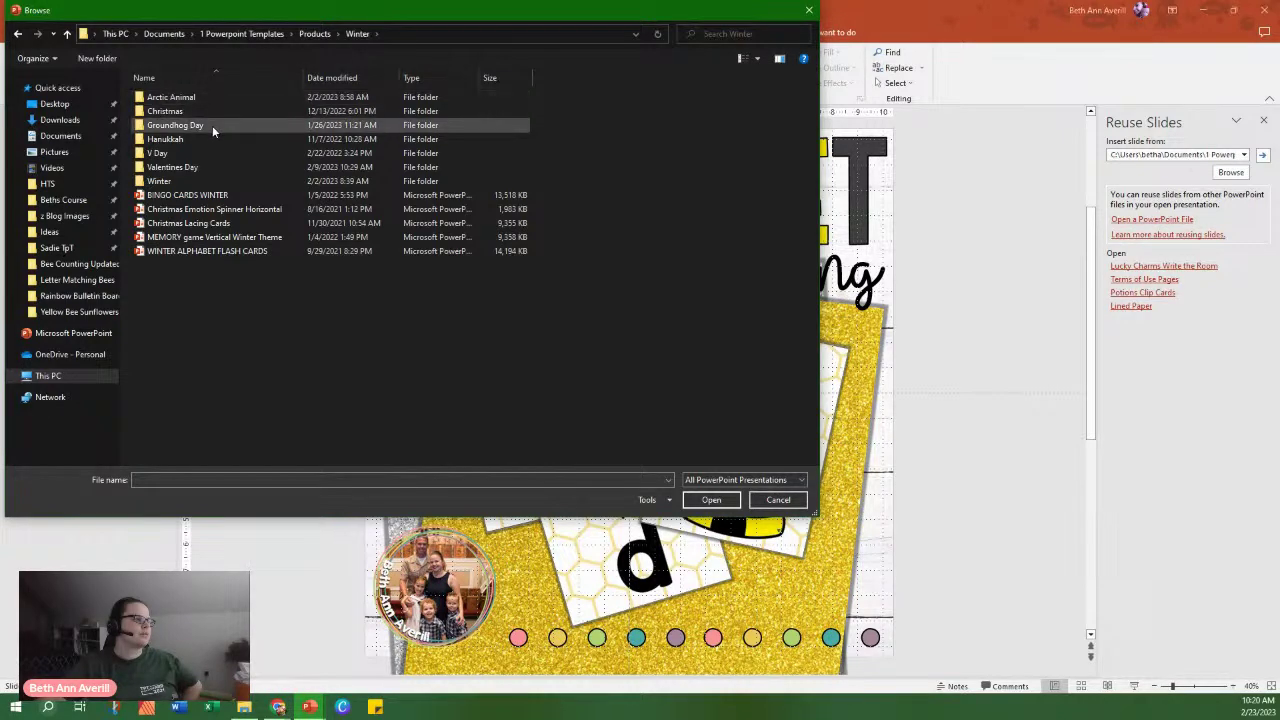
pyautogui.doubleClick(212, 167)
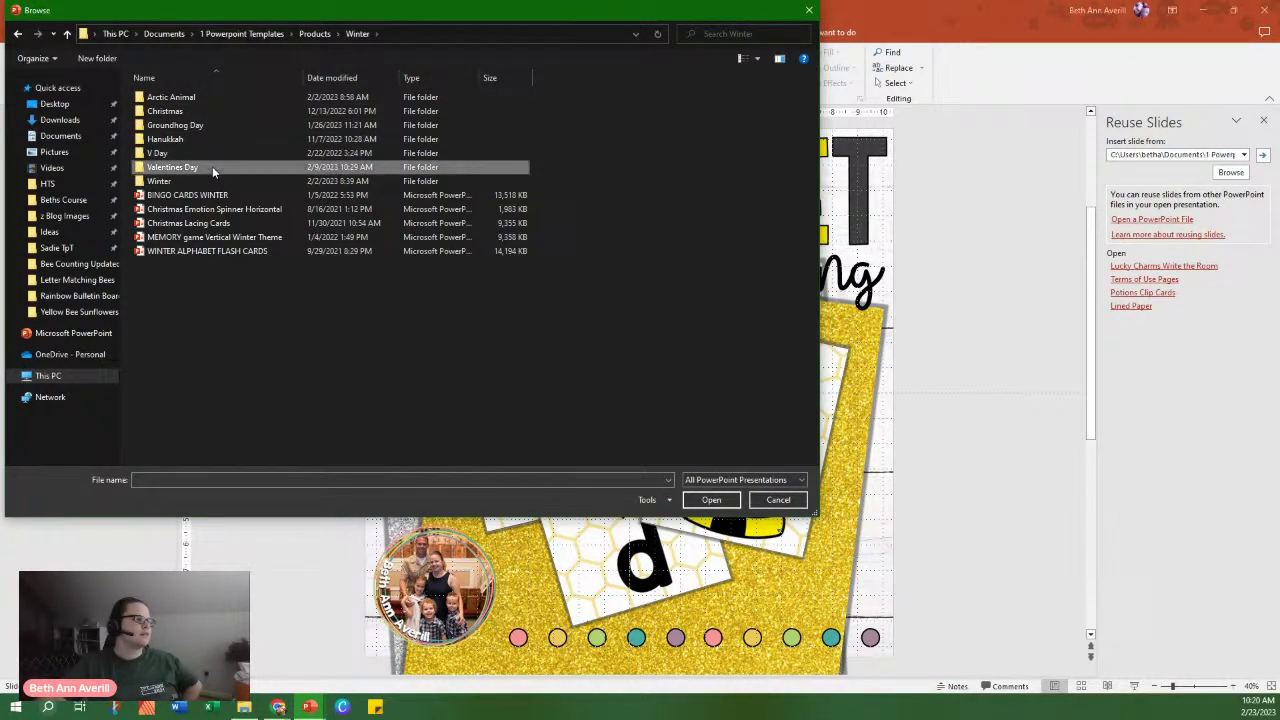
pyautogui.click(347, 34)
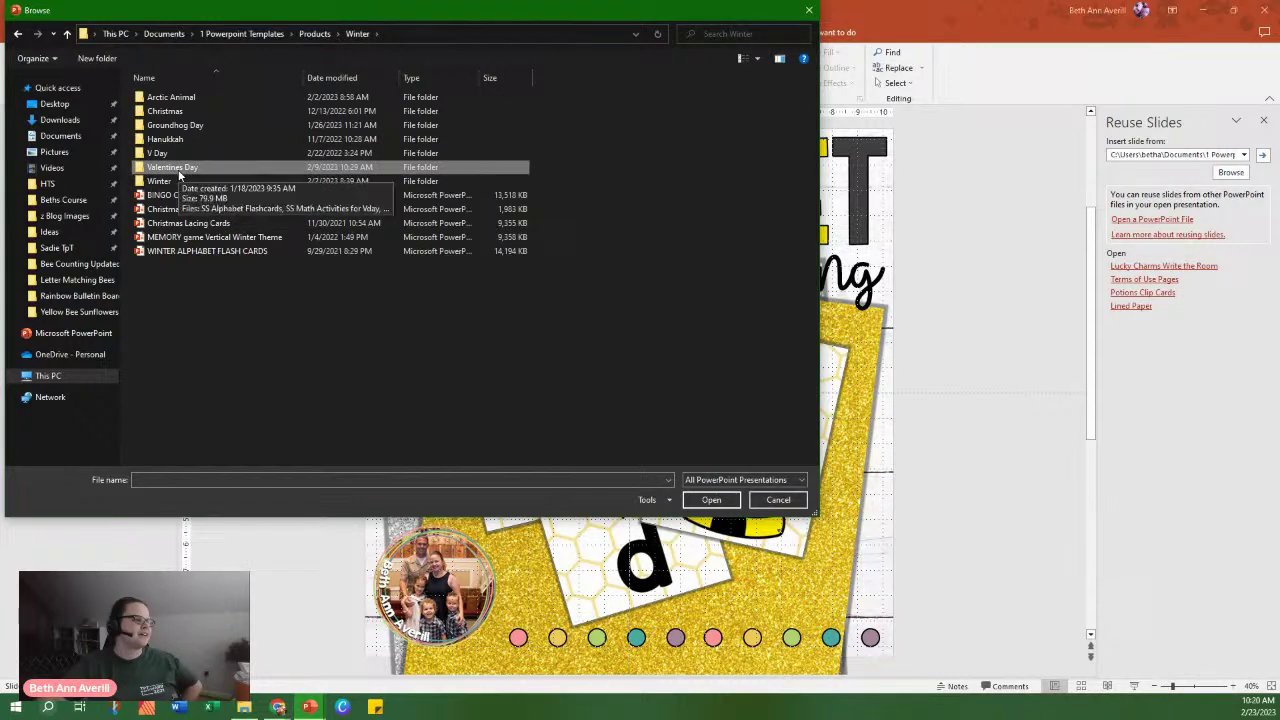
pyautogui.doubleClick(180, 158)
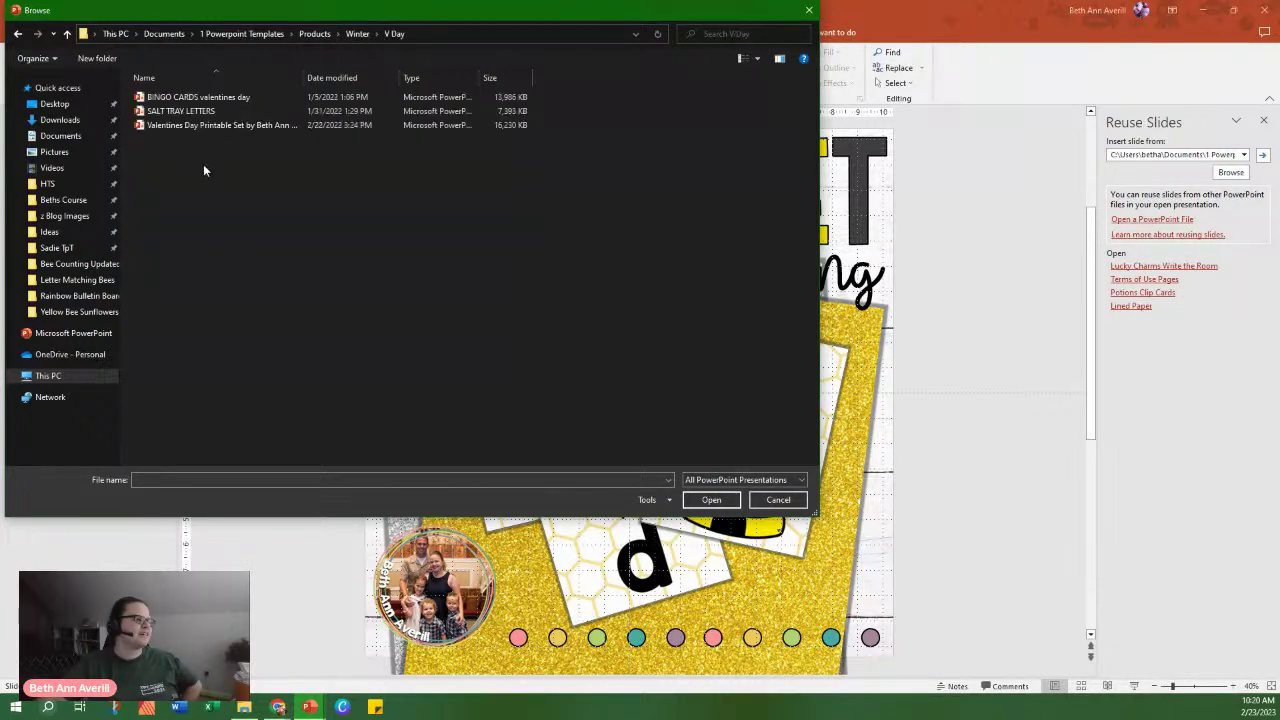
pyautogui.click(357, 33)
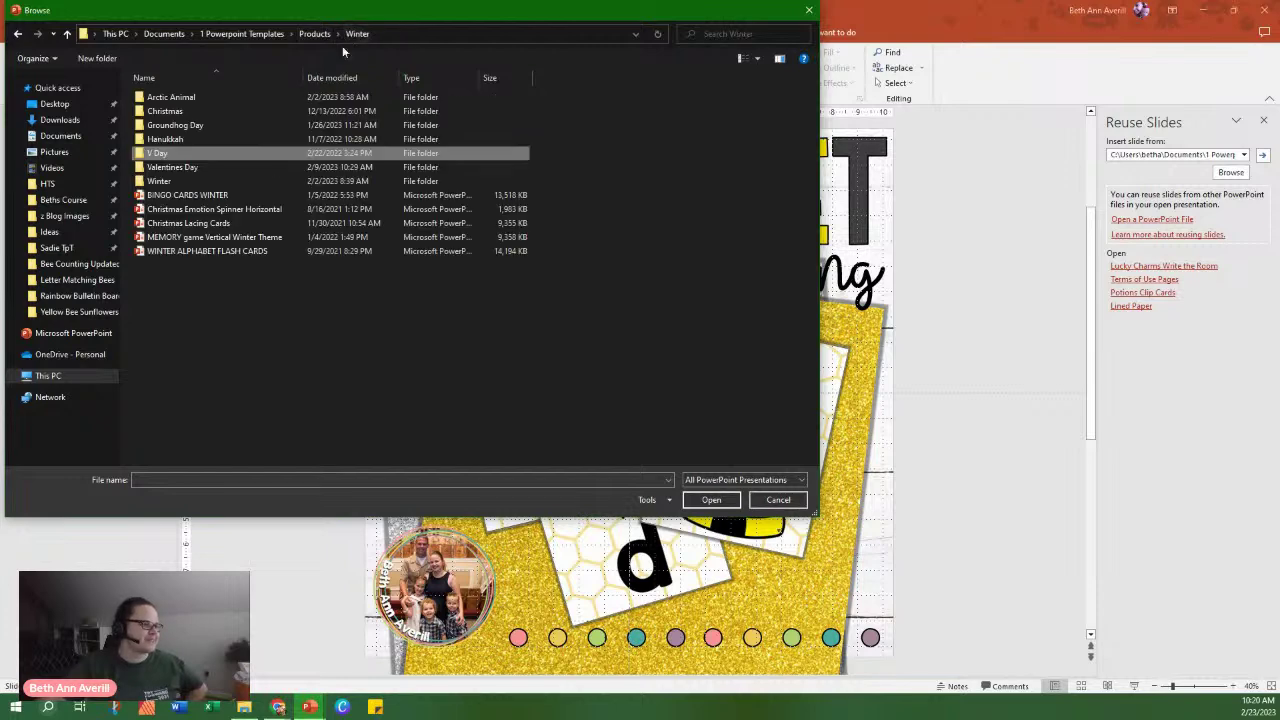
# Load SS Alphabet Flashcards from the Valentines Day folder and insert its Slide 2 after the bee cover.
pyautogui.doubleClick(192, 168)
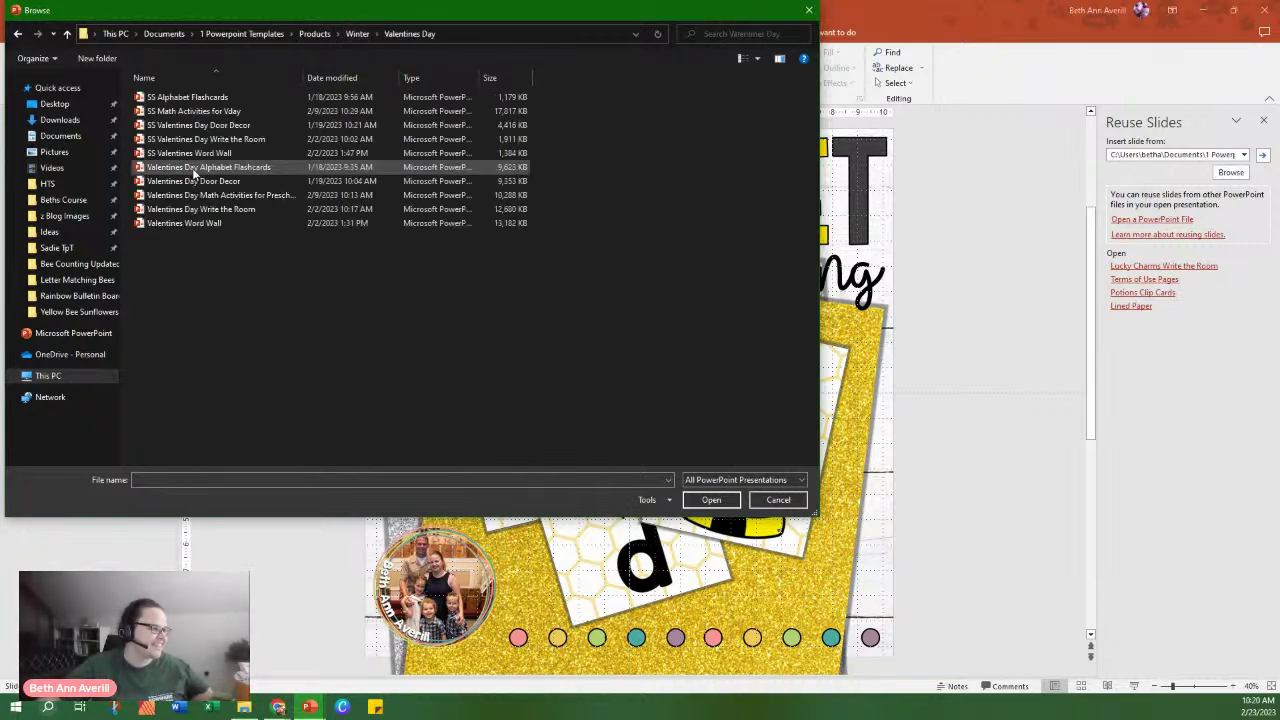
pyautogui.doubleClick(246, 95)
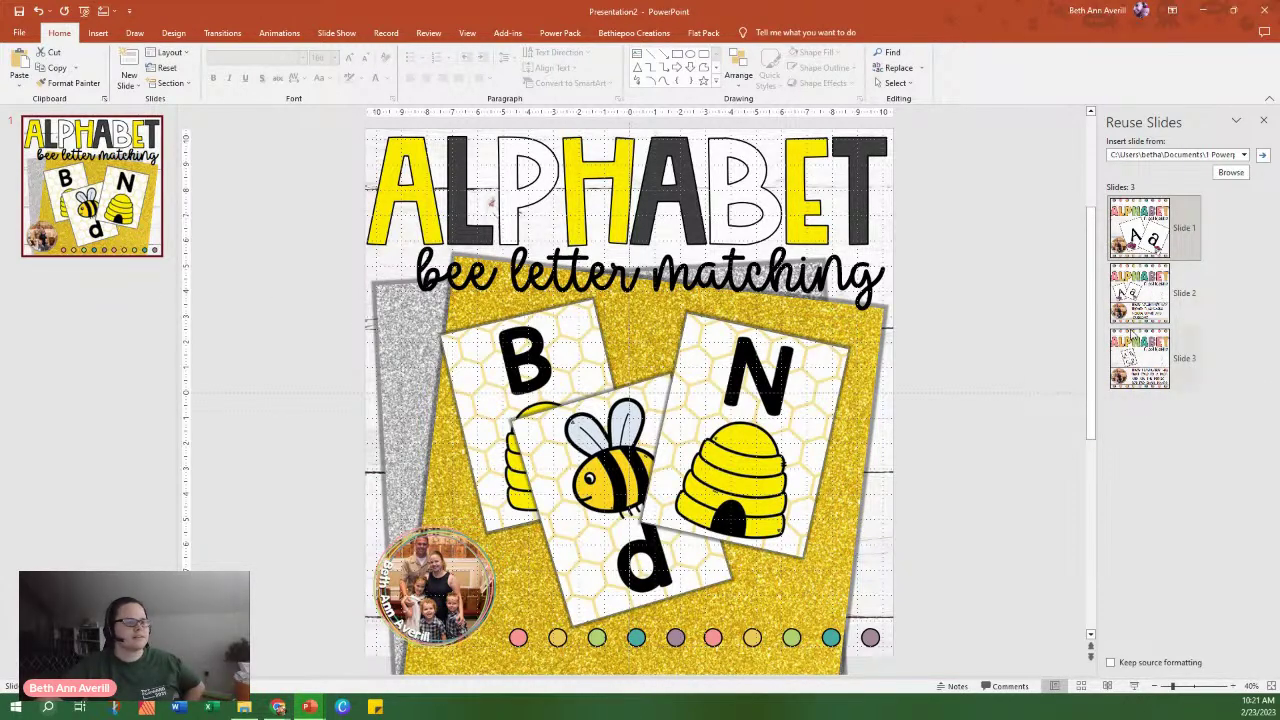
pyautogui.click(1152, 318)
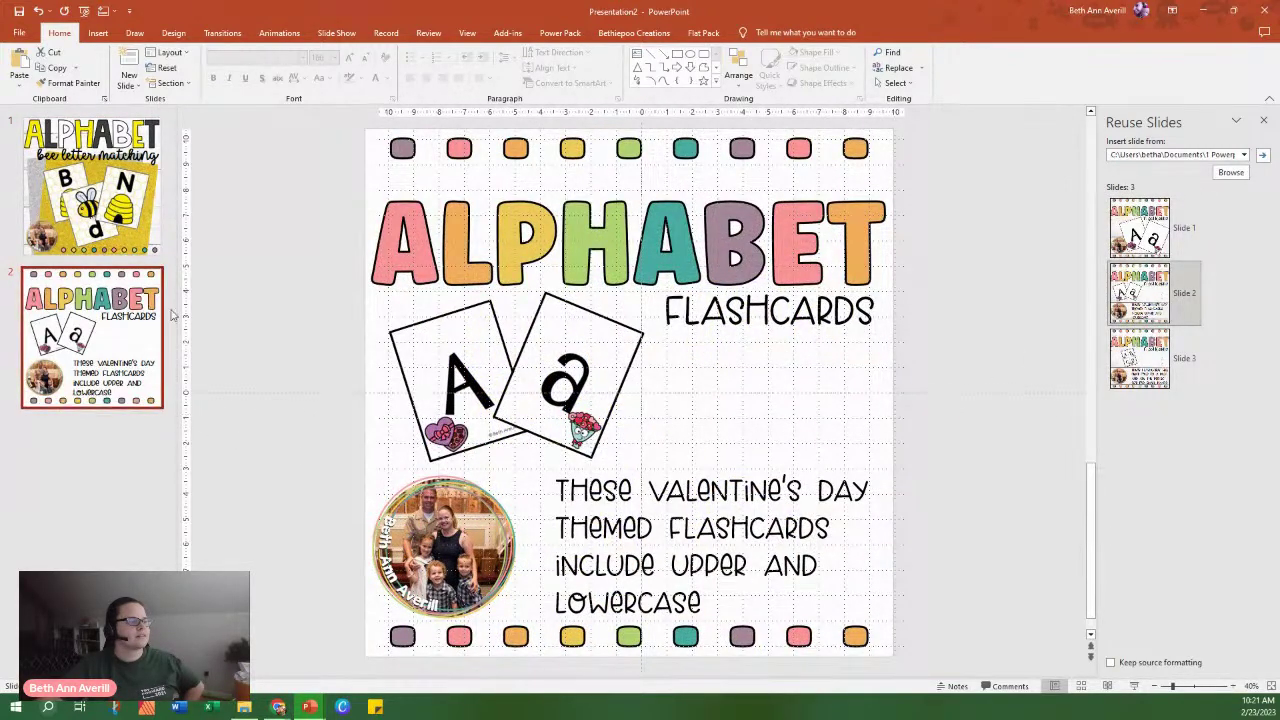
# Replace the A and a flashcards on slide 2 with copies of the cover's bee and beehive cards.
pyautogui.click(137, 204)
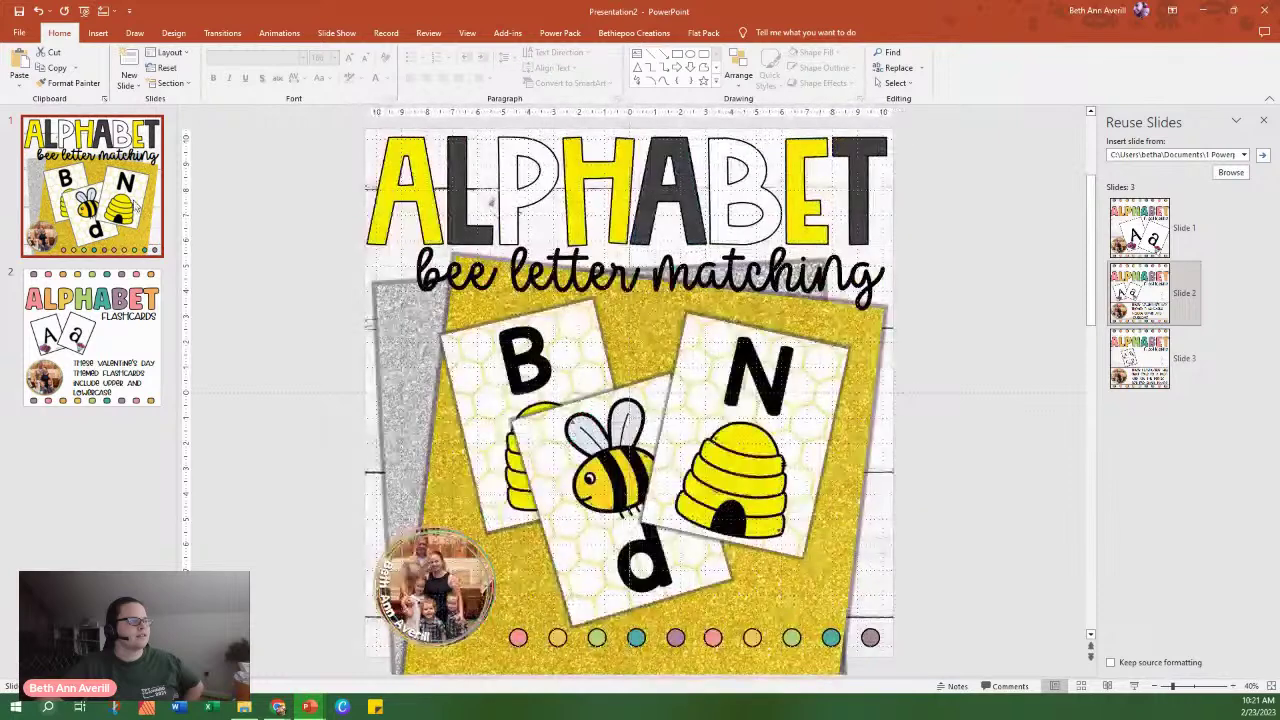
pyautogui.click(796, 440)
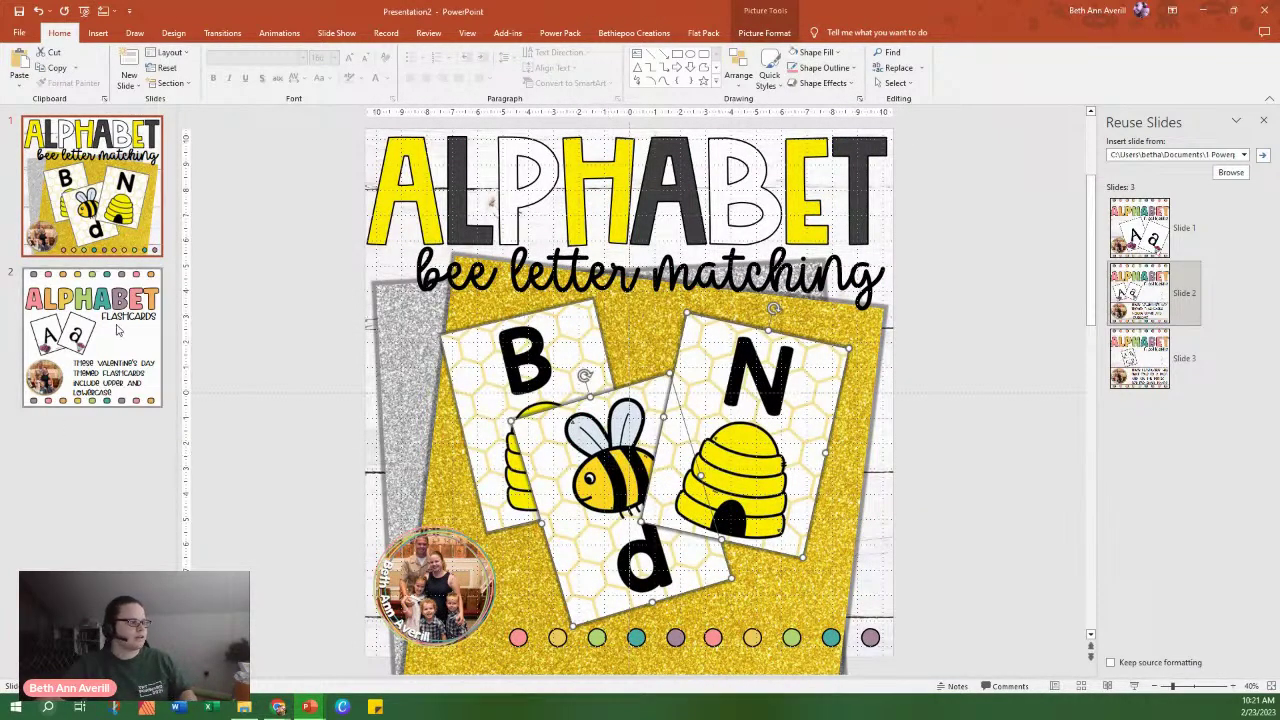
pyautogui.click(140, 370)
pyautogui.click(445, 330)
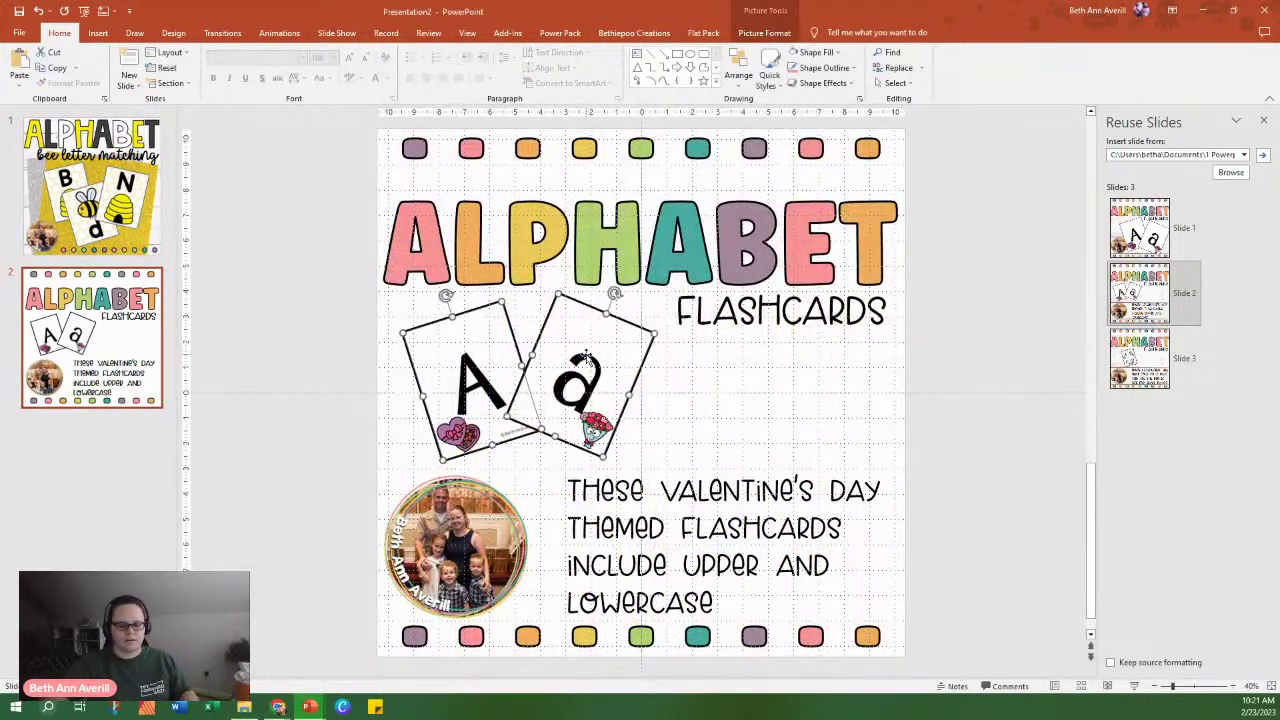
pyautogui.press('Delete')
pyautogui.hotkey('ctrl', 'v')
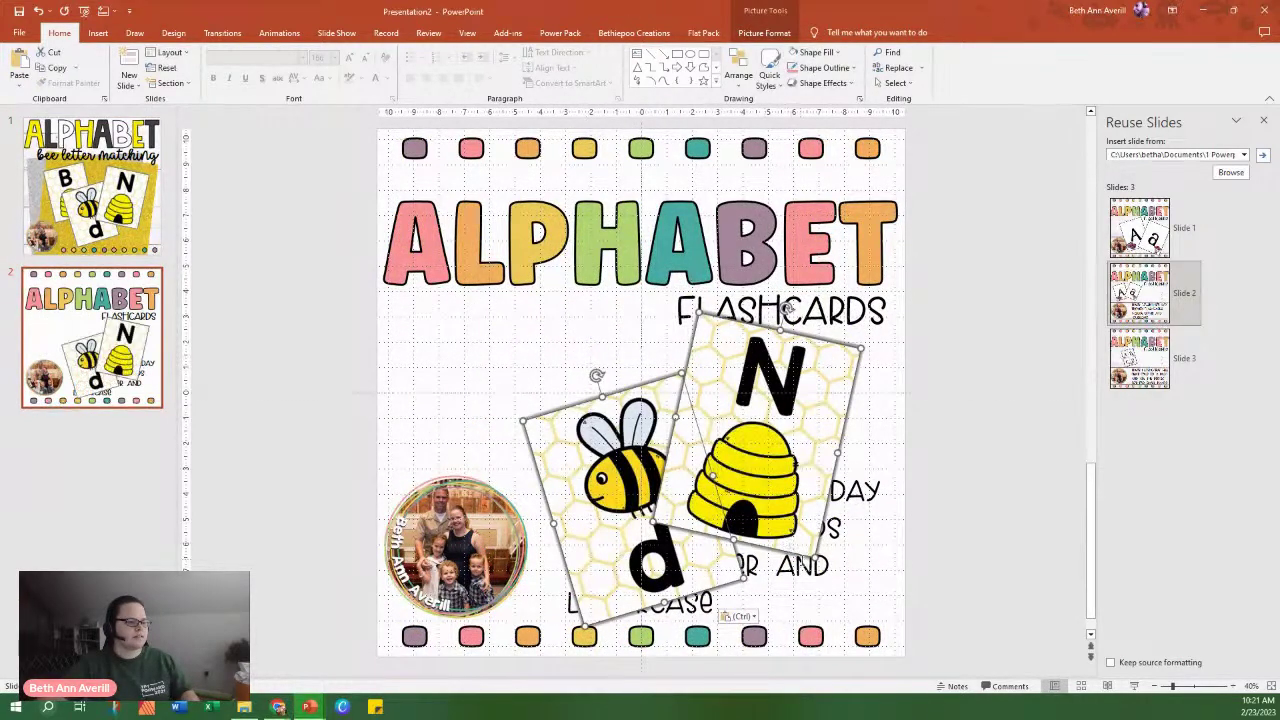
# Shrink the pasted bee and beehive cards and arrange them overlapping between the ALPHABET title and the round family photo.
pyautogui.moveTo(816, 557); pyautogui.dragTo(791, 510)
pyautogui.moveTo(777, 402); pyautogui.dragTo(607, 372)
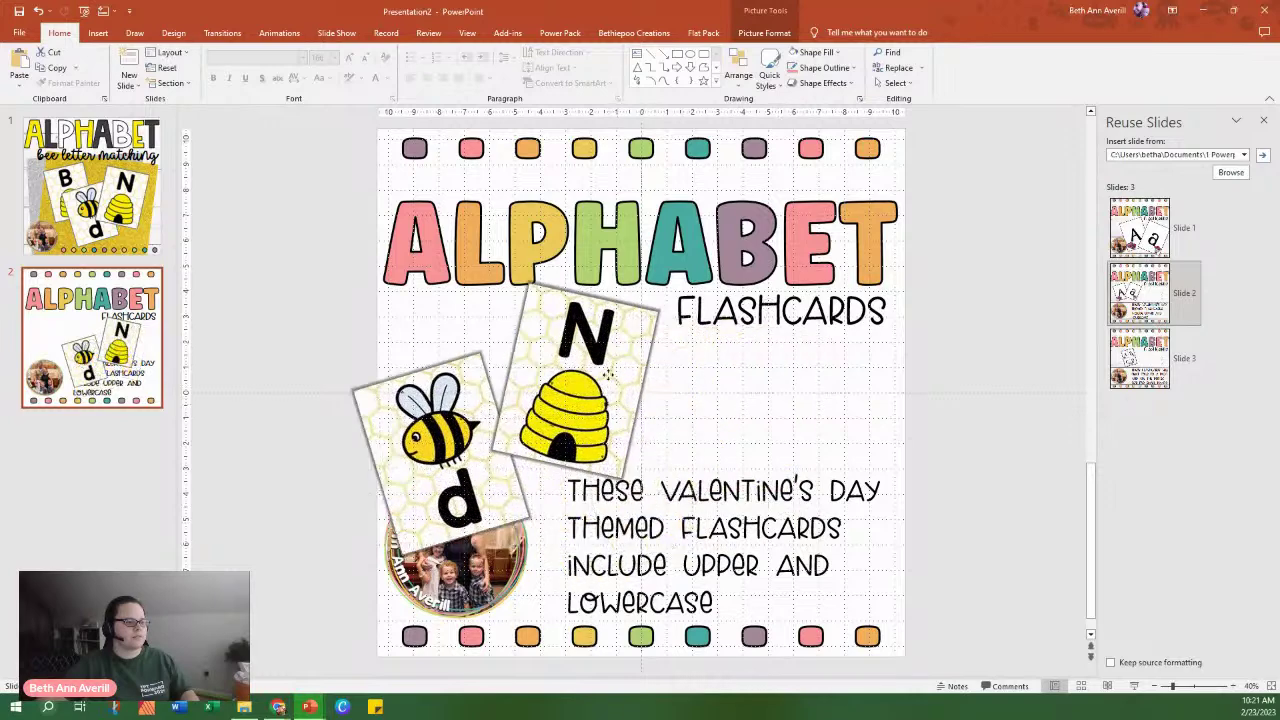
pyautogui.click(300, 363)
pyautogui.click(428, 435)
pyautogui.moveTo(428, 435); pyautogui.dragTo(460, 373)
# Move slide 2's ALPHABET title up, closer to the upper row of colored dots.
pyautogui.click(645, 312)
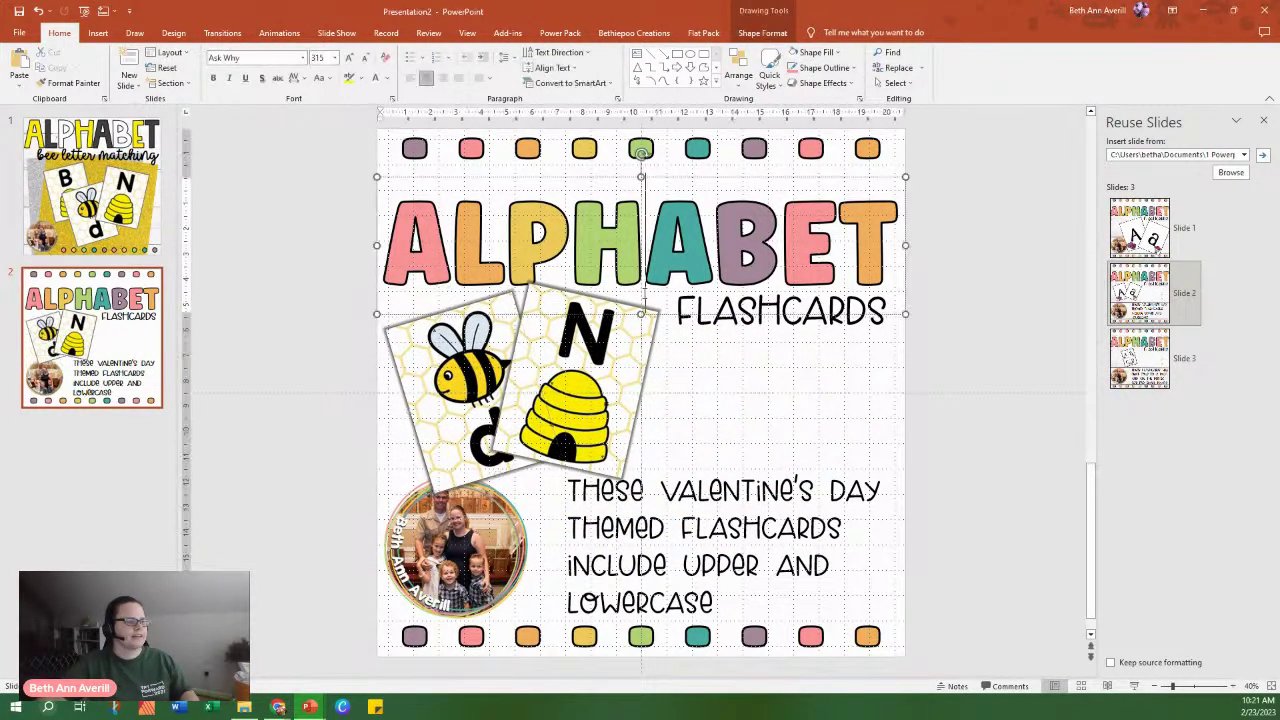
pyautogui.moveTo(648, 314); pyautogui.dragTo(648, 294)
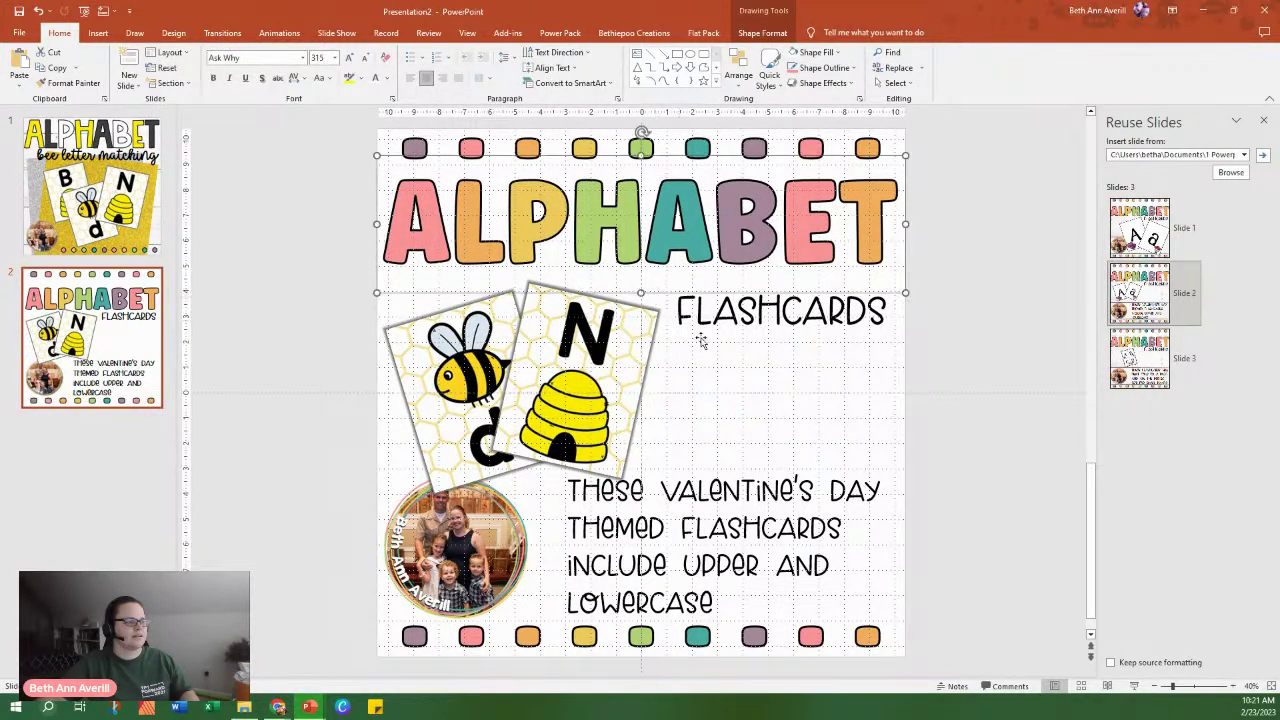
pyautogui.click(852, 403)
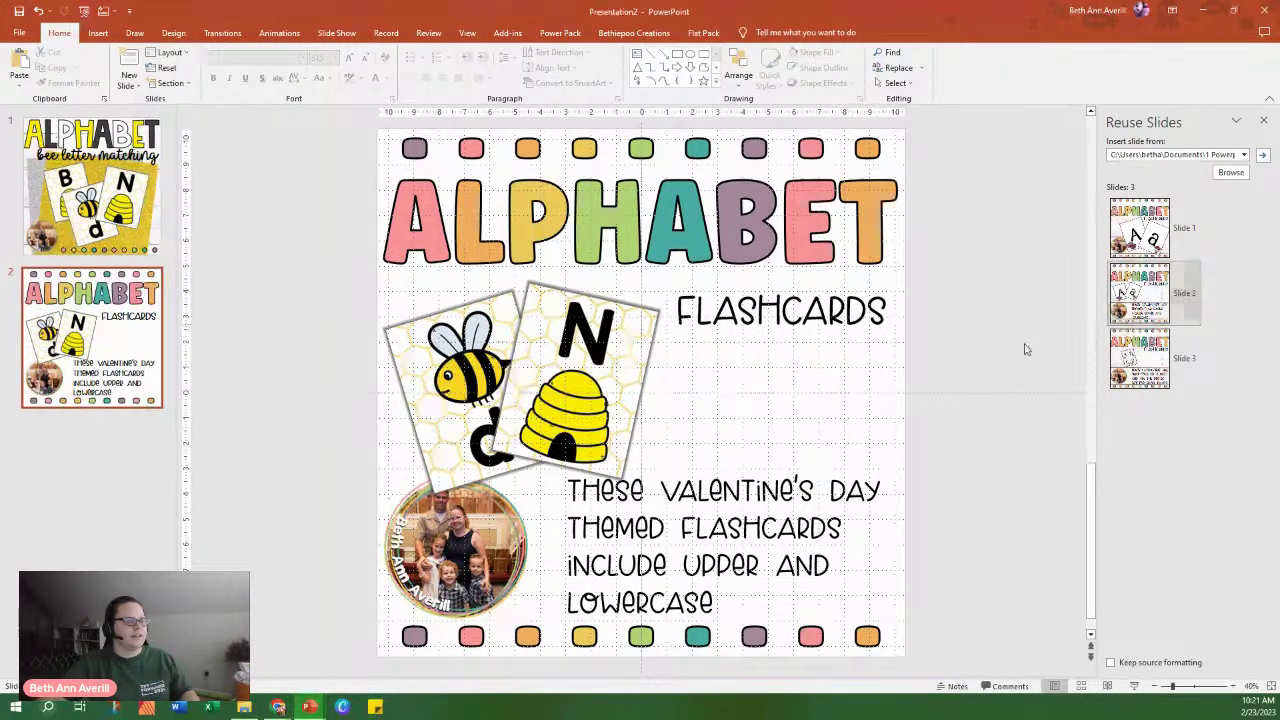
# Fill slide 2's background with the white wood picture from the Wooden folder of the clip art backgrounds.
pyautogui.rightClick(814, 428)
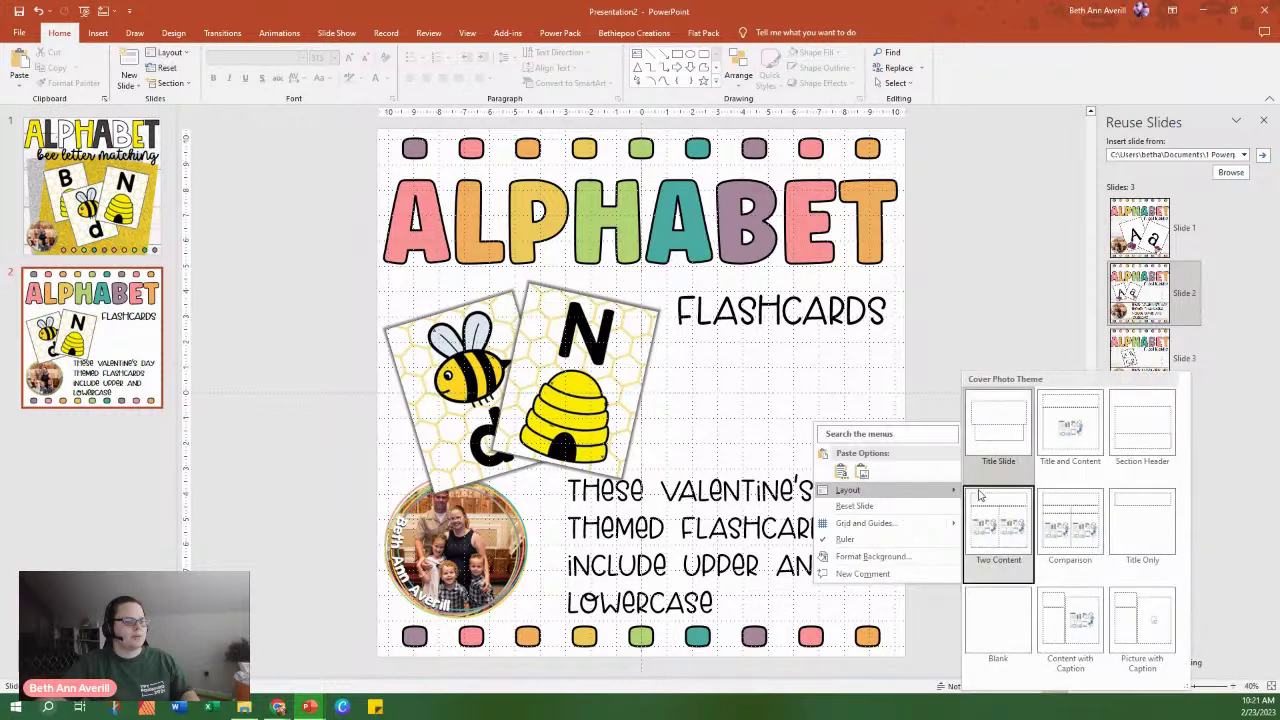
pyautogui.click(866, 557)
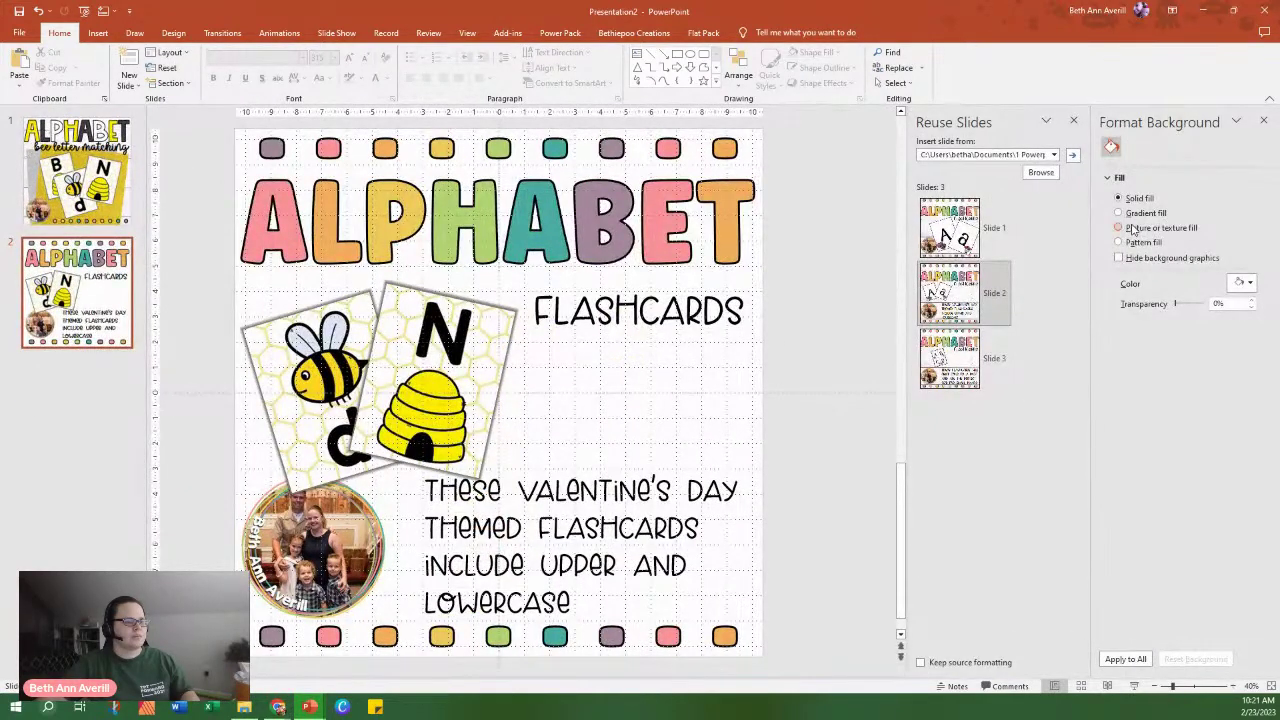
pyautogui.click(1133, 229)
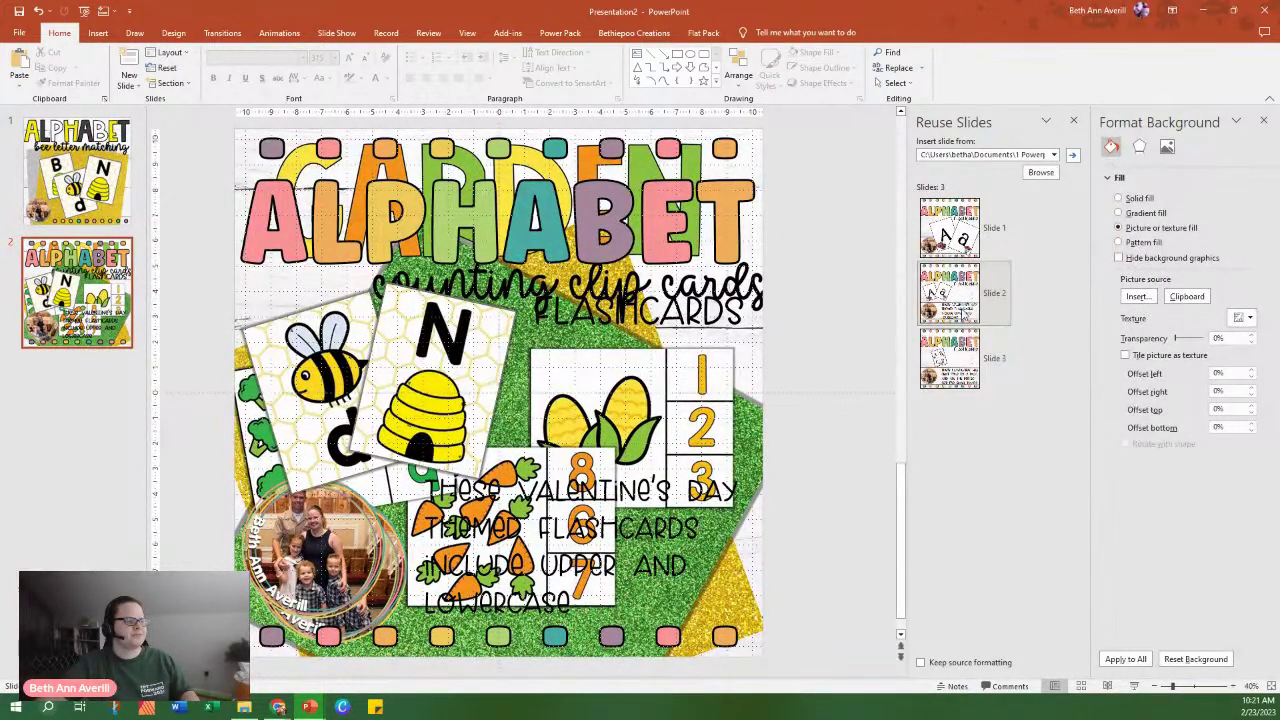
pyautogui.click(1137, 296)
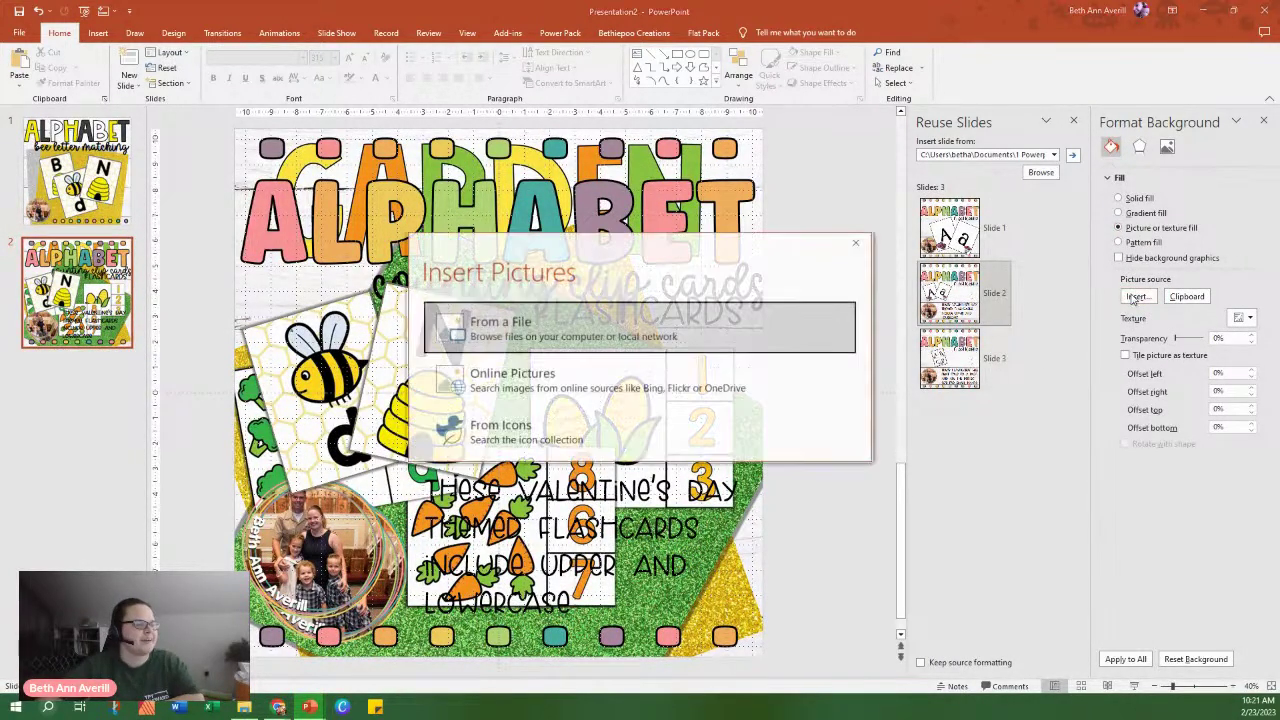
pyautogui.click(512, 336)
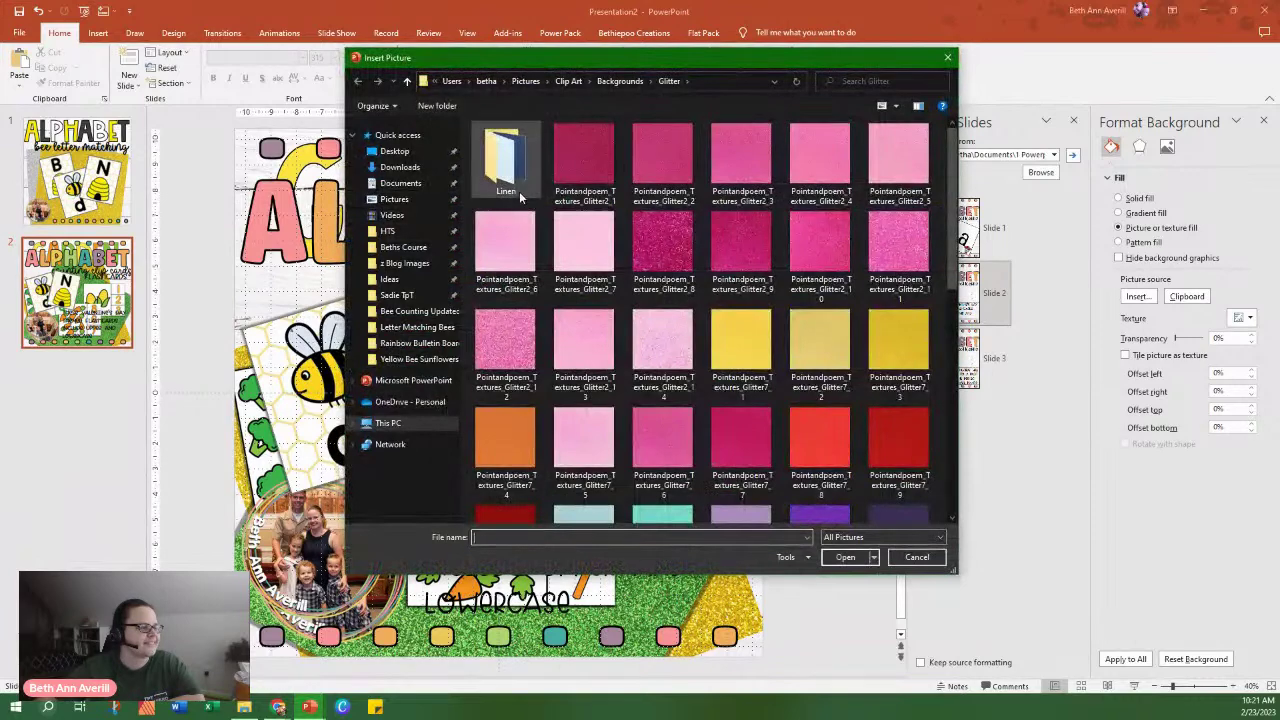
pyautogui.click(620, 81)
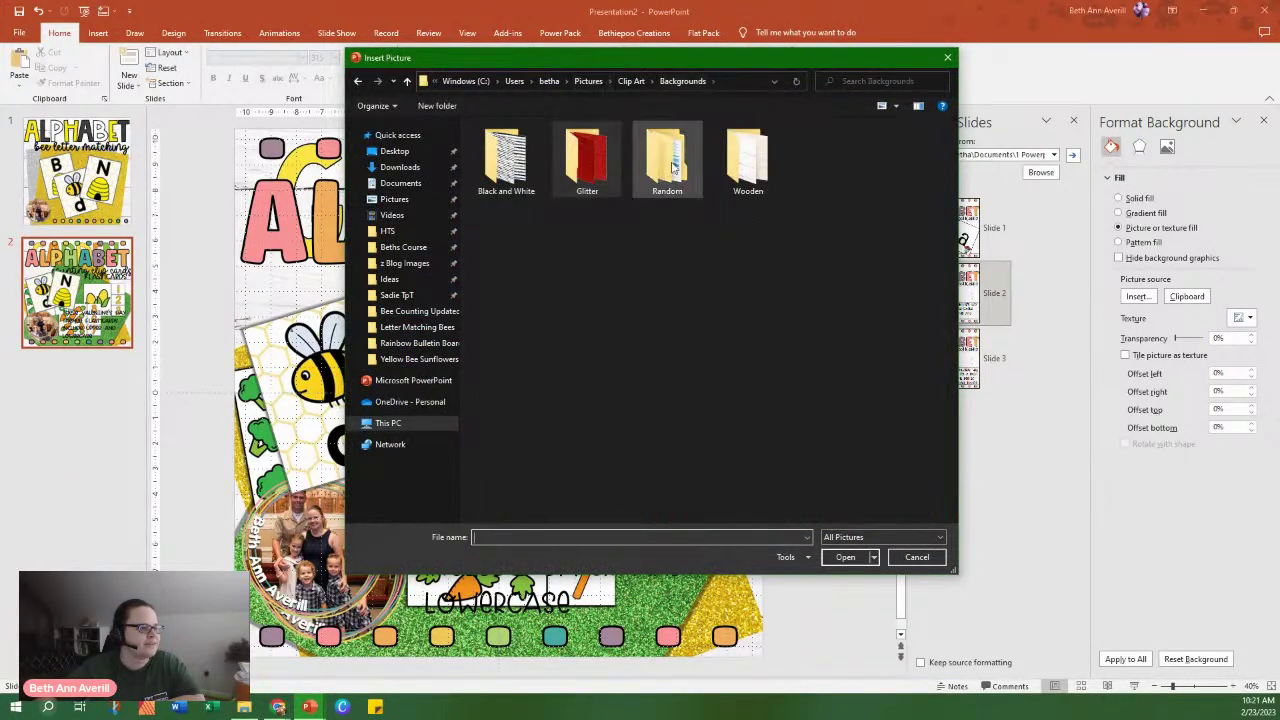
pyautogui.doubleClick(745, 160)
pyautogui.doubleClick(586, 158)
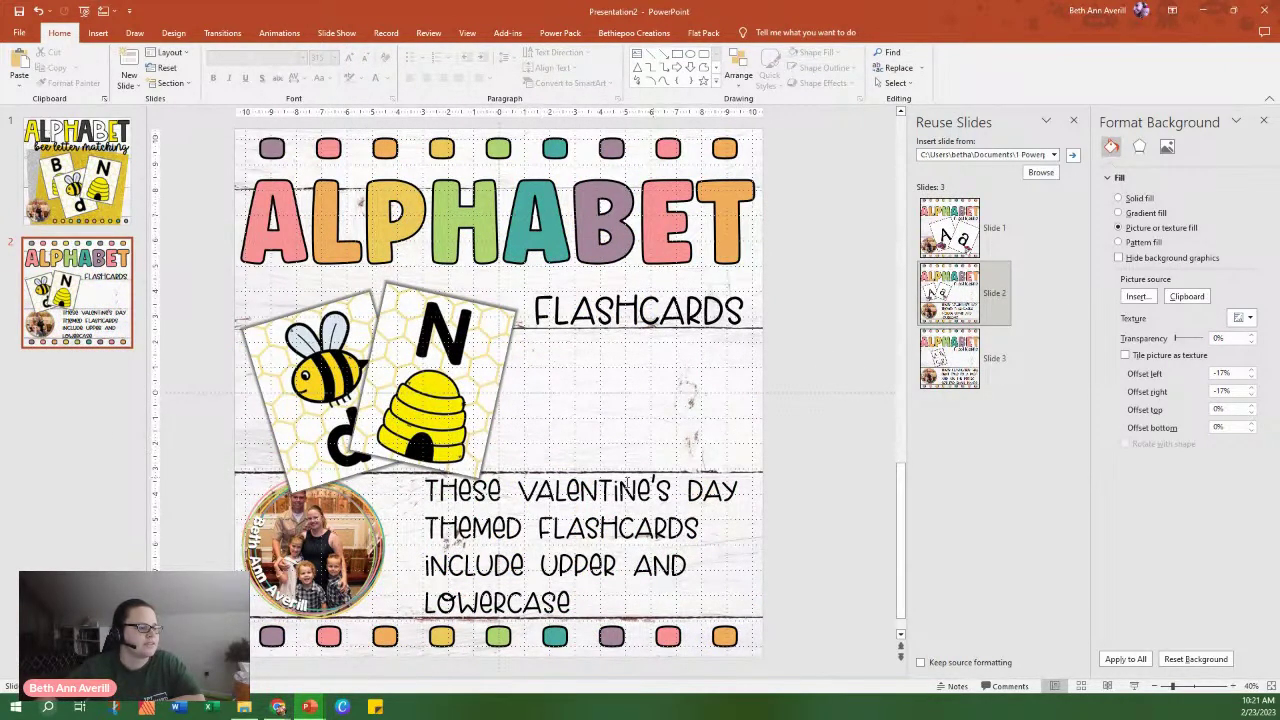
# Shift slide 2's bee card up toward the slide's left edge and nudge the beehive card slightly down.
pyautogui.moveTo(316, 418); pyautogui.dragTo(306, 391)
pyautogui.click(429, 379)
pyautogui.moveTo(429, 379); pyautogui.dragTo(429, 391)
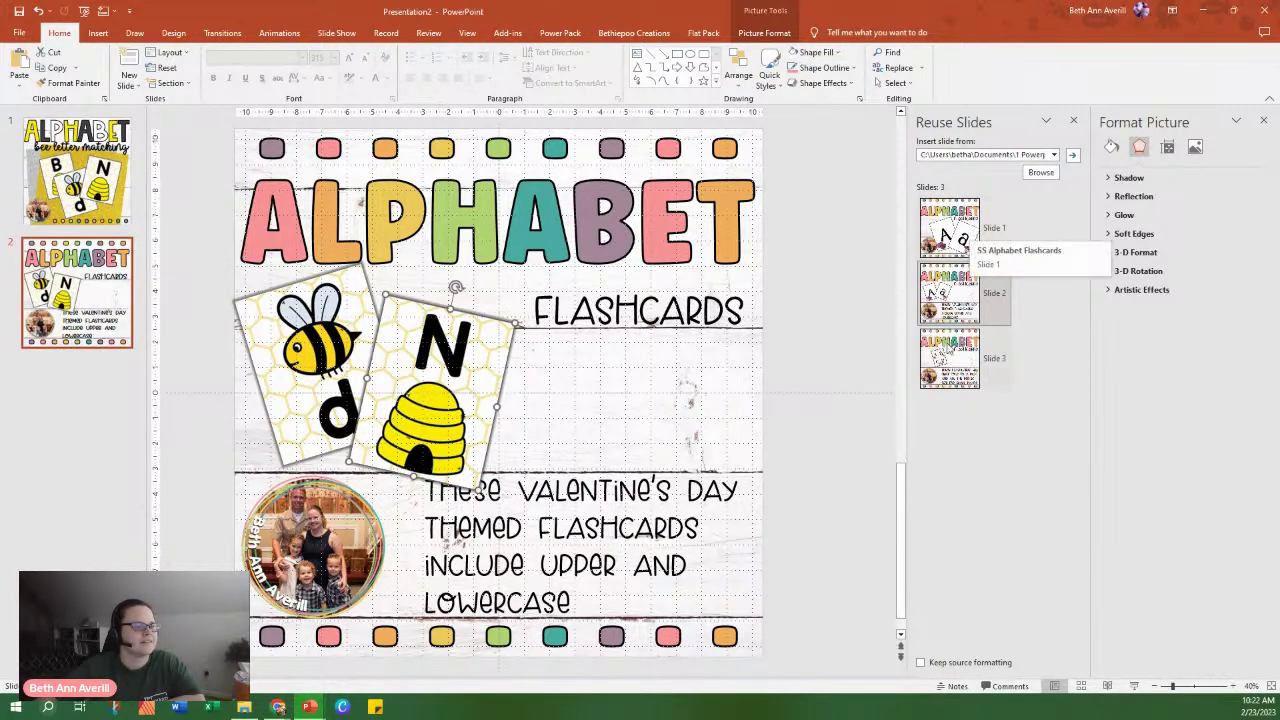
# Insert Slide 1 of the SS Alphabet Flashcards presentation after slide 2.
pyautogui.click(949, 235)
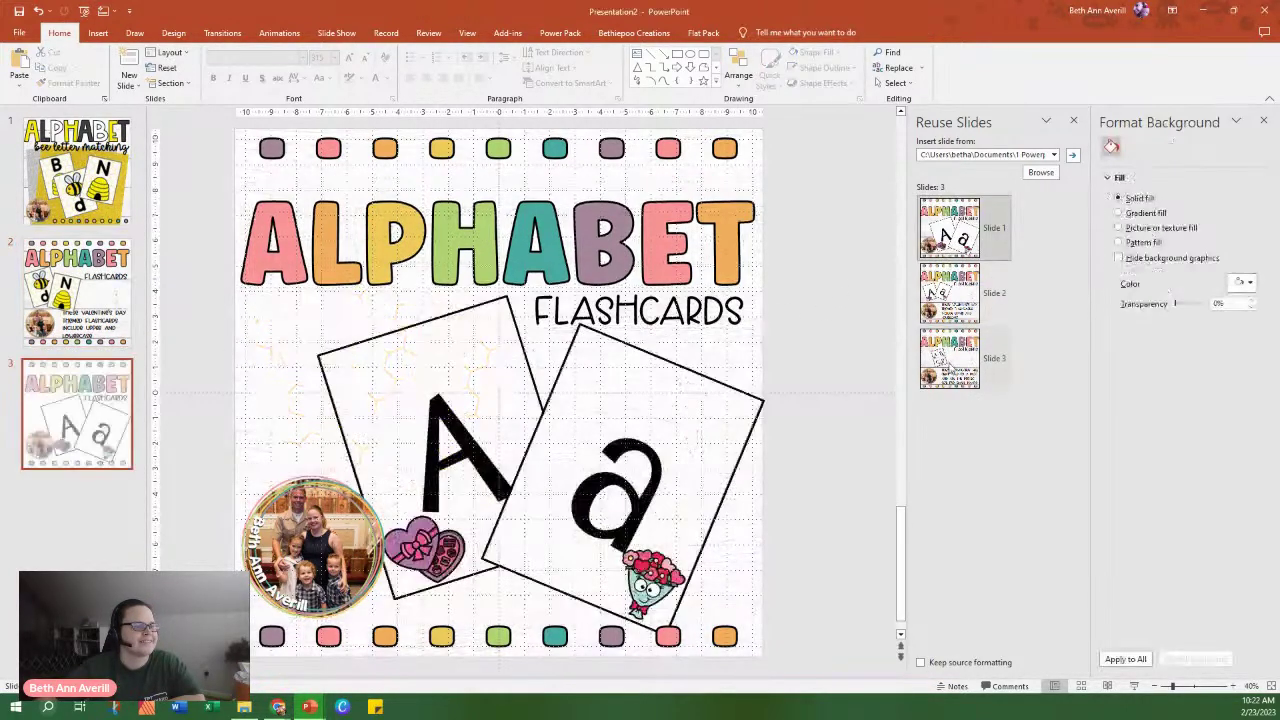
# Insert Slide 3 of the SS Alphabet Flashcards presentation and move the slide with the two large A cards up to position 2.
pyautogui.click(949, 358)
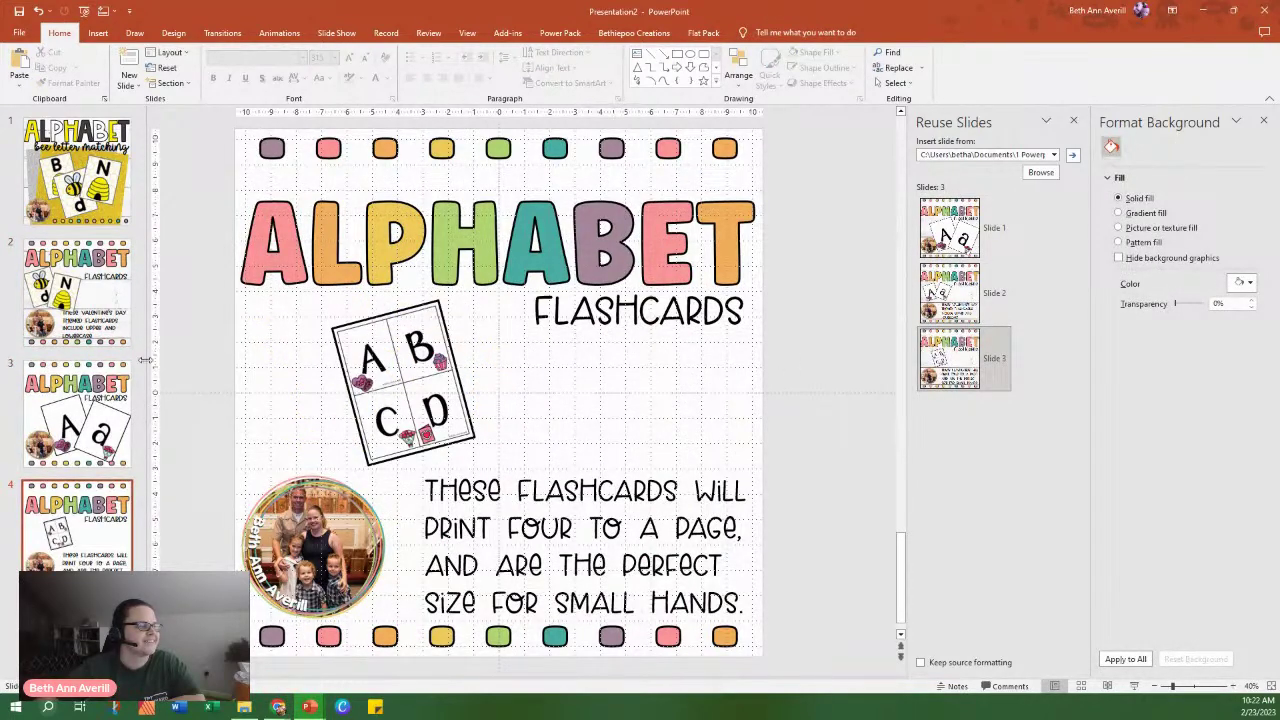
pyautogui.click(1073, 121)
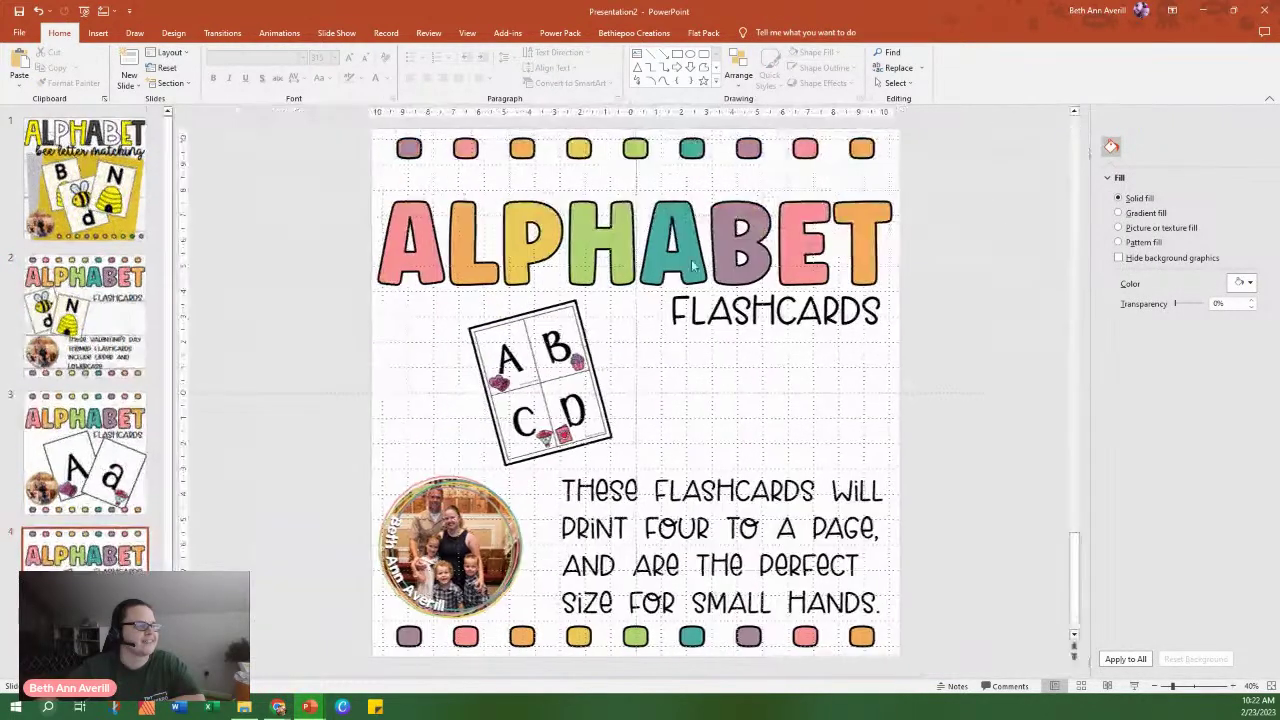
pyautogui.moveTo(91, 458); pyautogui.dragTo(123, 340)
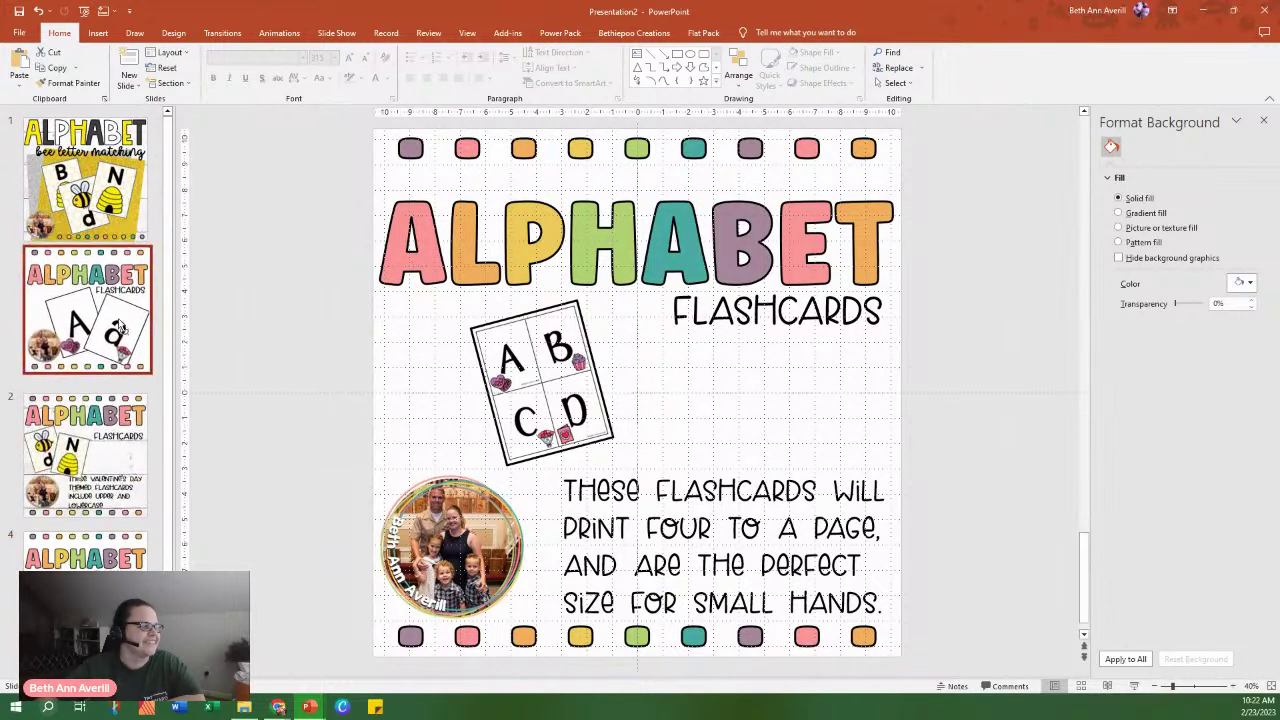
# Delete the uppercase A and lowercase a flashcard pictures from slide 2.
pyautogui.click(622, 390)
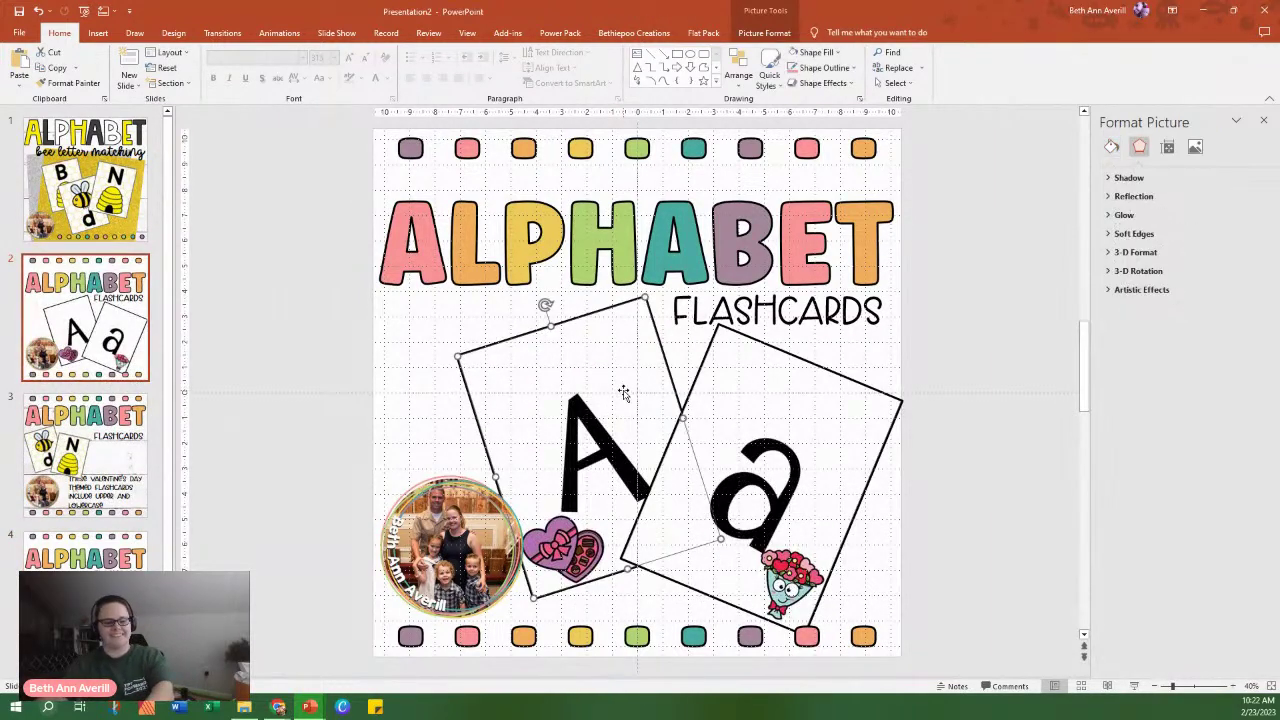
pyautogui.press('Delete')
pyautogui.click(723, 434)
pyautogui.press('Delete')
# Copy the silver and gold glitter papers and the three bee cards from slide 1 onto slide 2, and send them to the back.
pyautogui.click(120, 200)
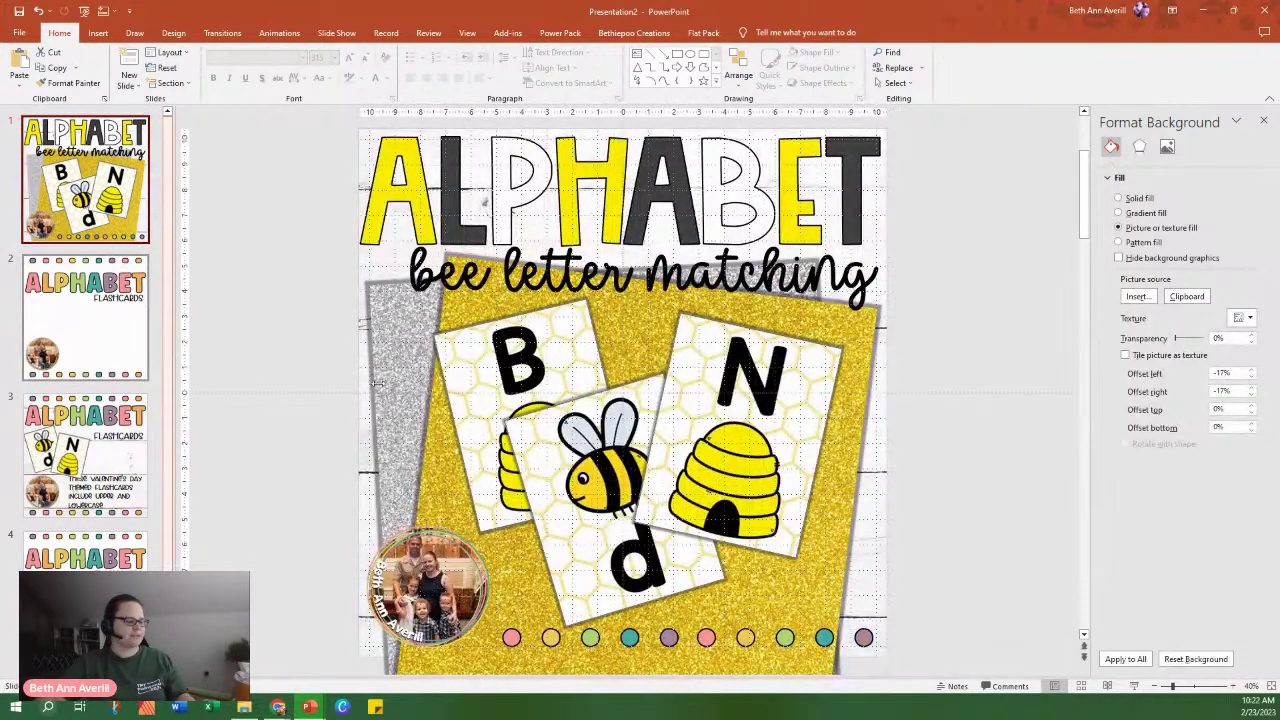
pyautogui.click(405, 388)
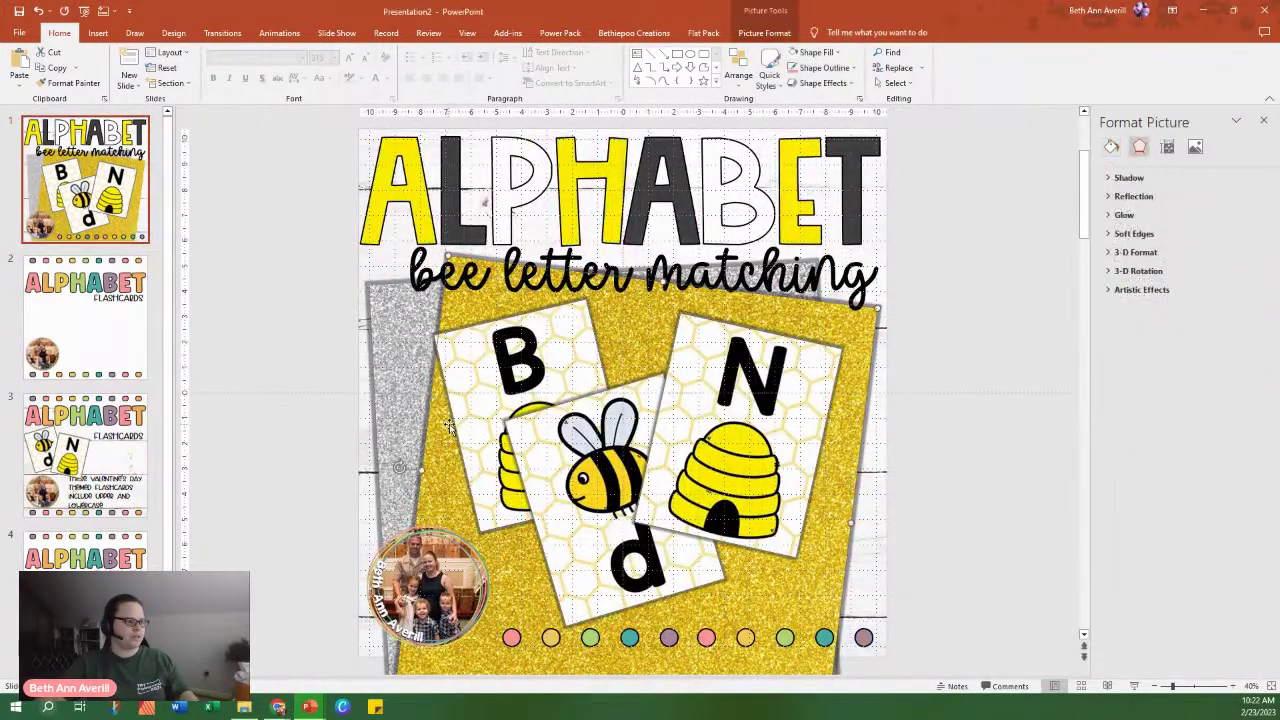
pyautogui.click(507, 382)
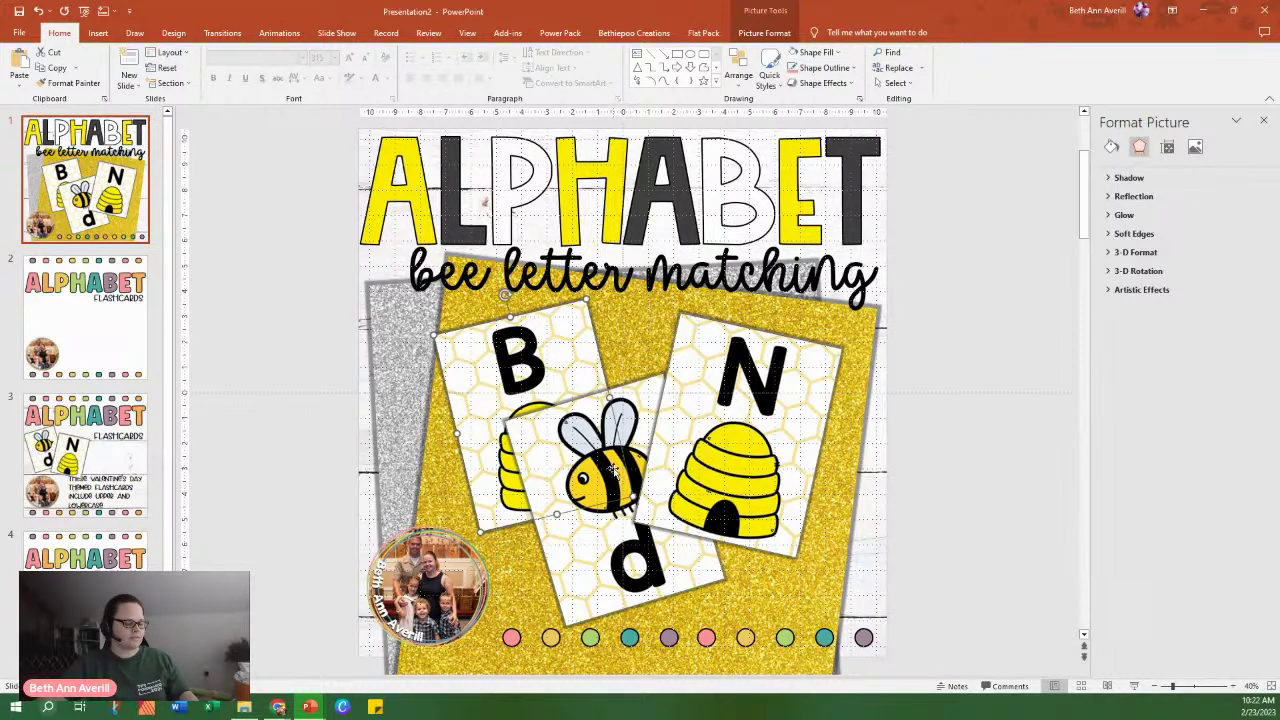
pyautogui.click(405, 428)
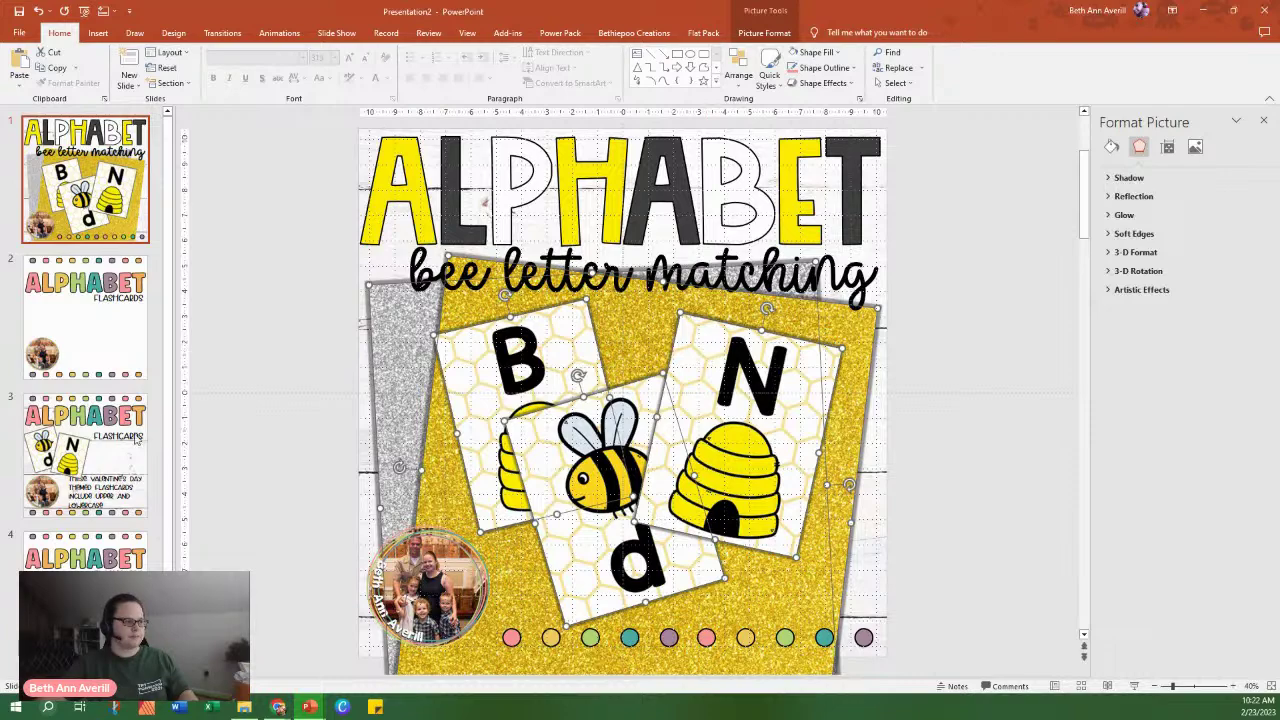
pyautogui.click(75, 328)
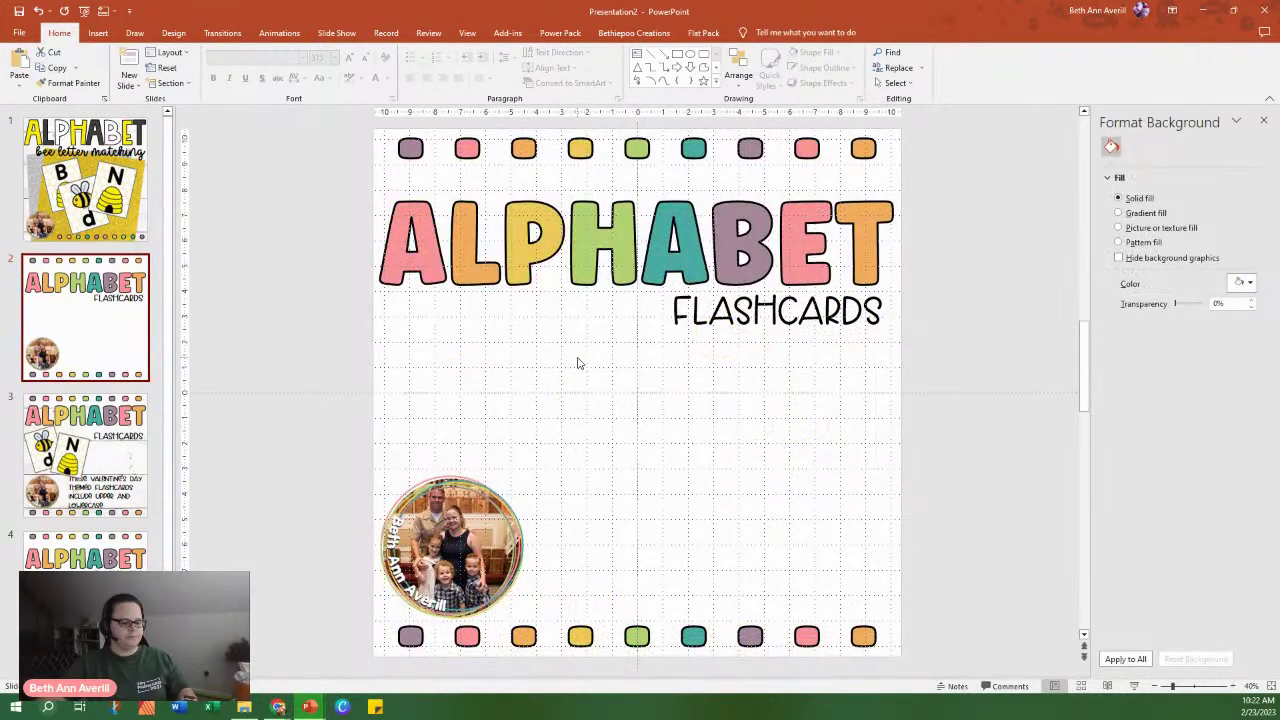
pyautogui.hotkey('ctrl', 'v')
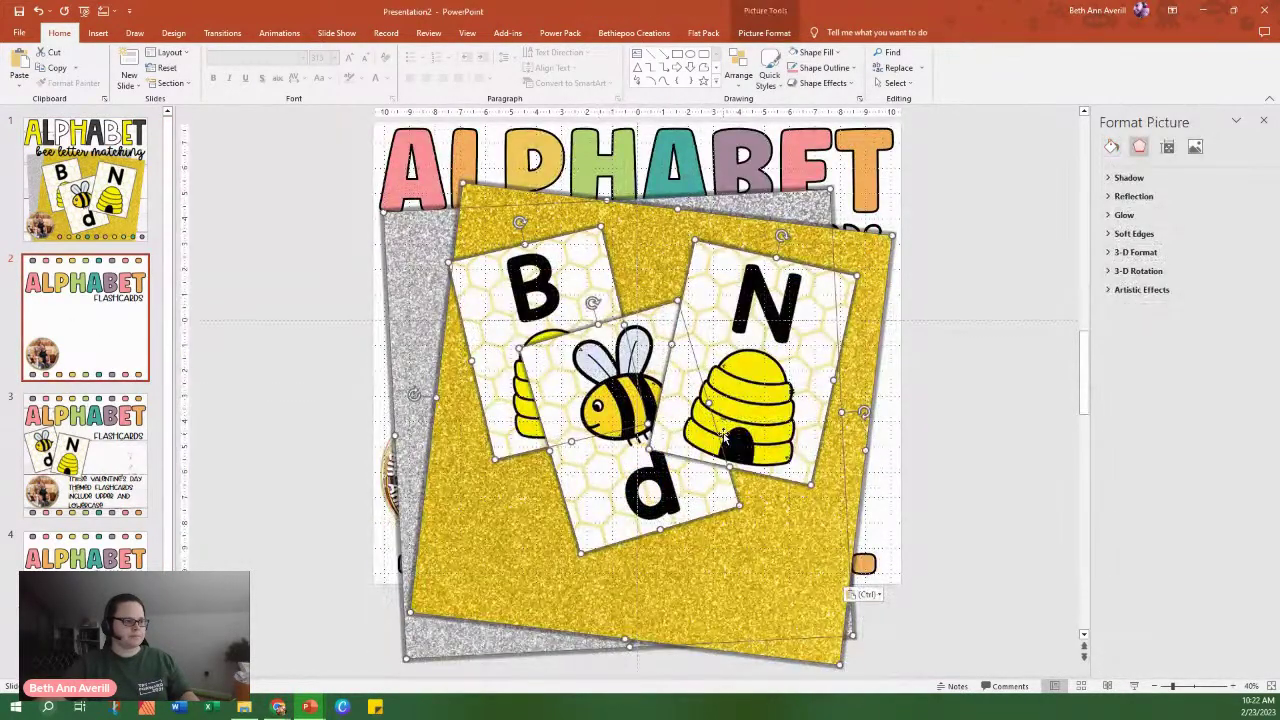
pyautogui.rightClick(700, 395)
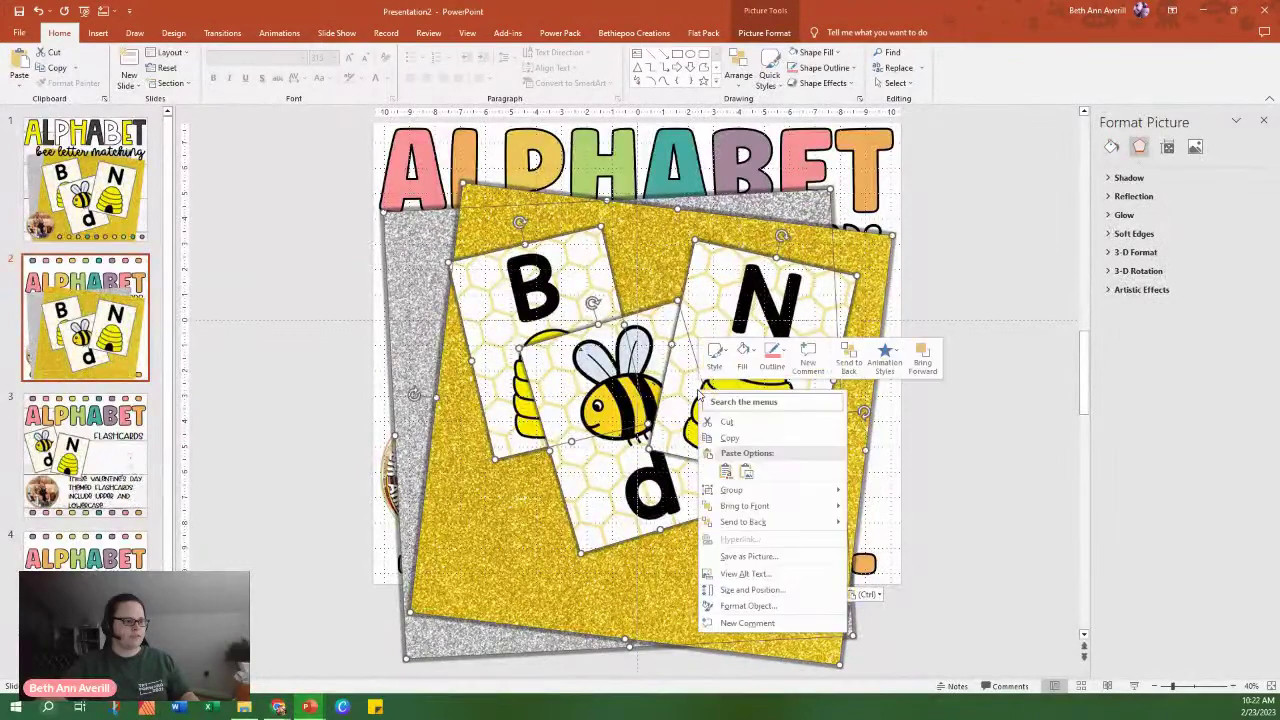
pyautogui.click(771, 522)
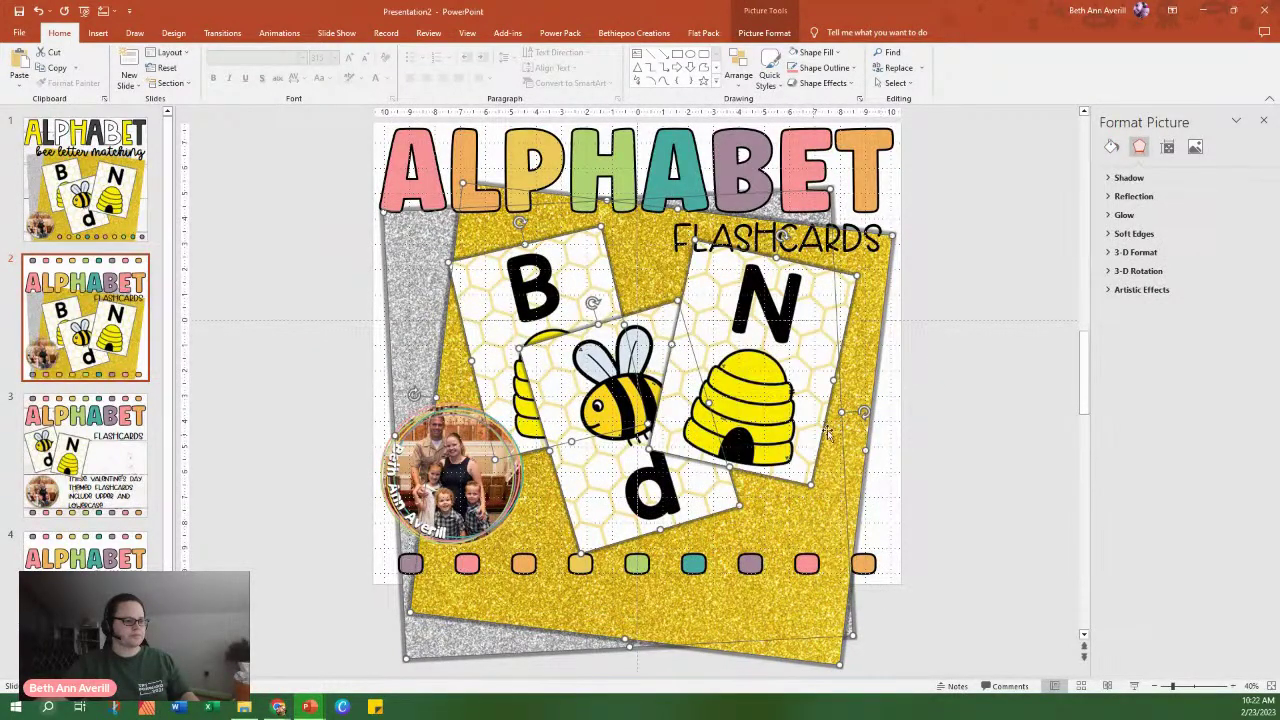
# Fill slide 2's background with the white wood picture.
pyautogui.click(971, 411)
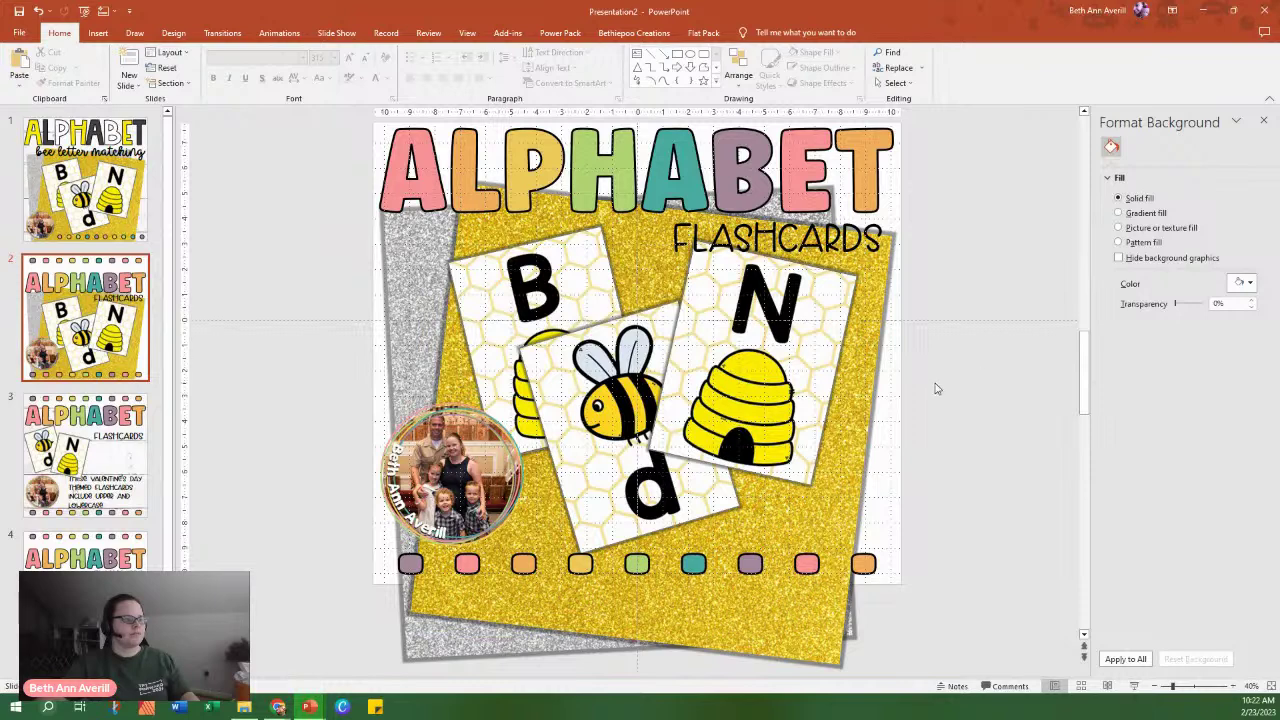
pyautogui.click(879, 409)
pyautogui.click(894, 414)
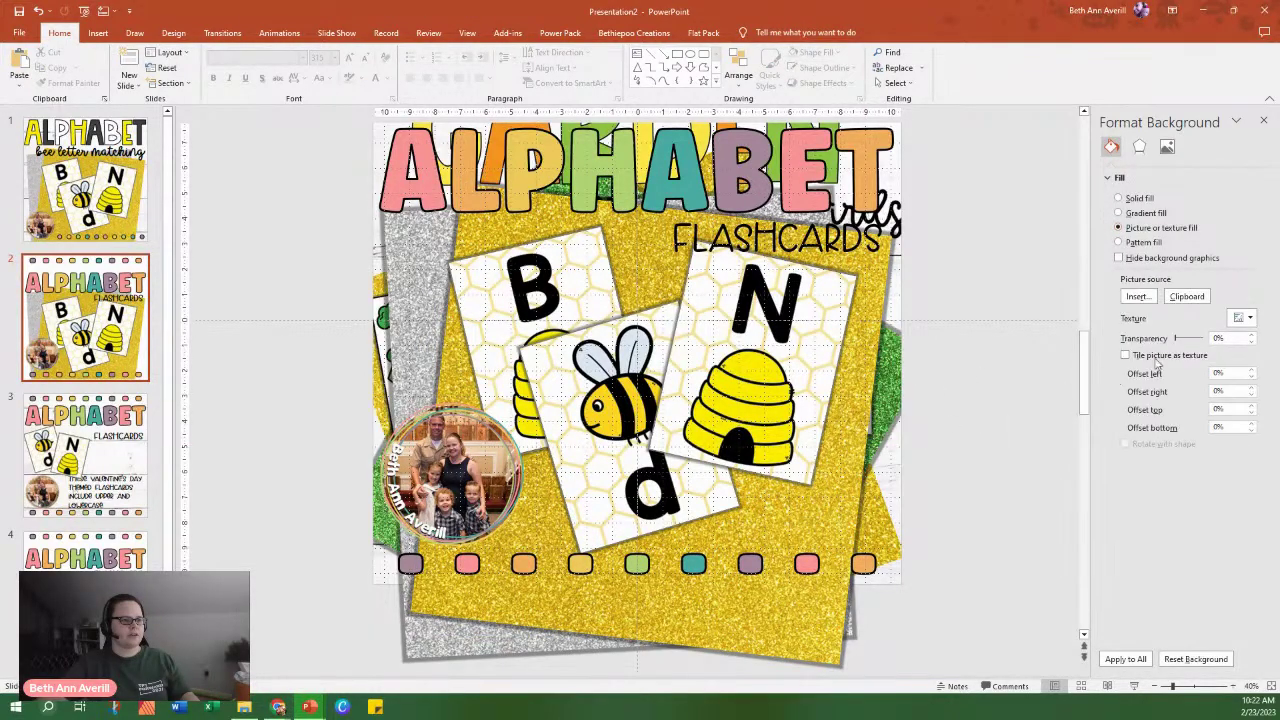
pyautogui.click(1137, 296)
pyautogui.click(462, 328)
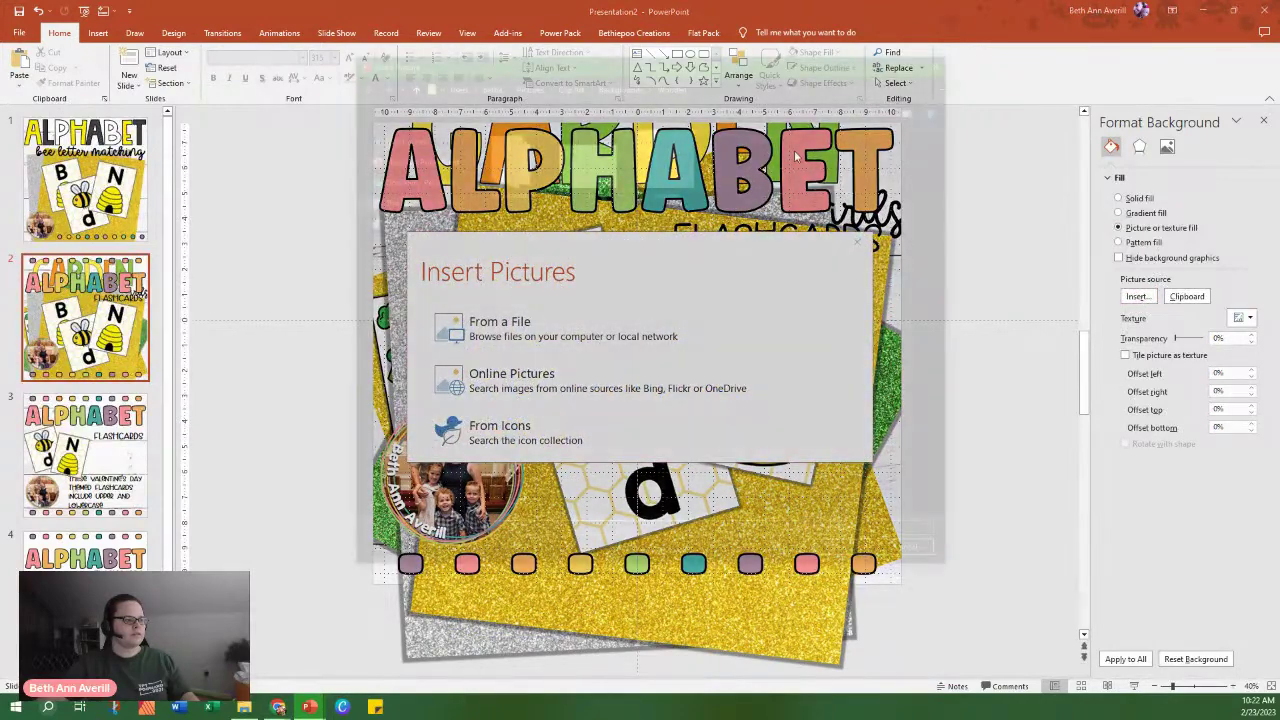
pyautogui.doubleClick(585, 152)
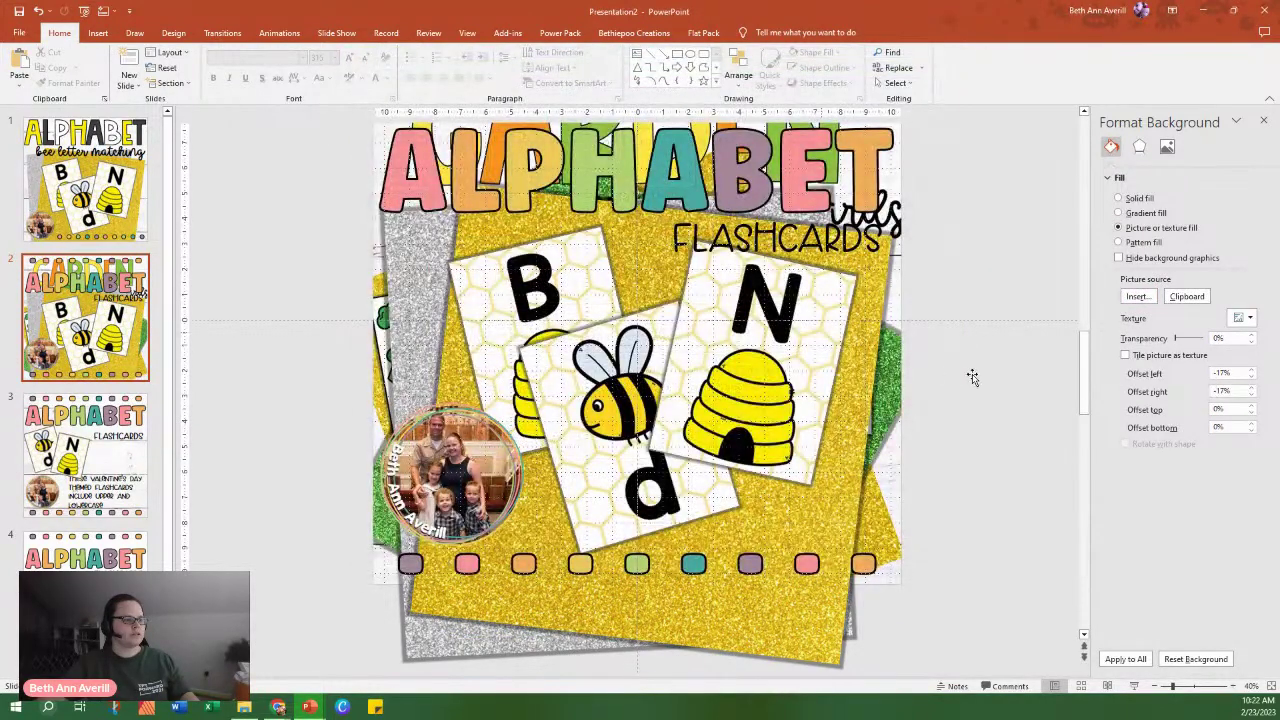
pyautogui.scroll(1, 975, 379)
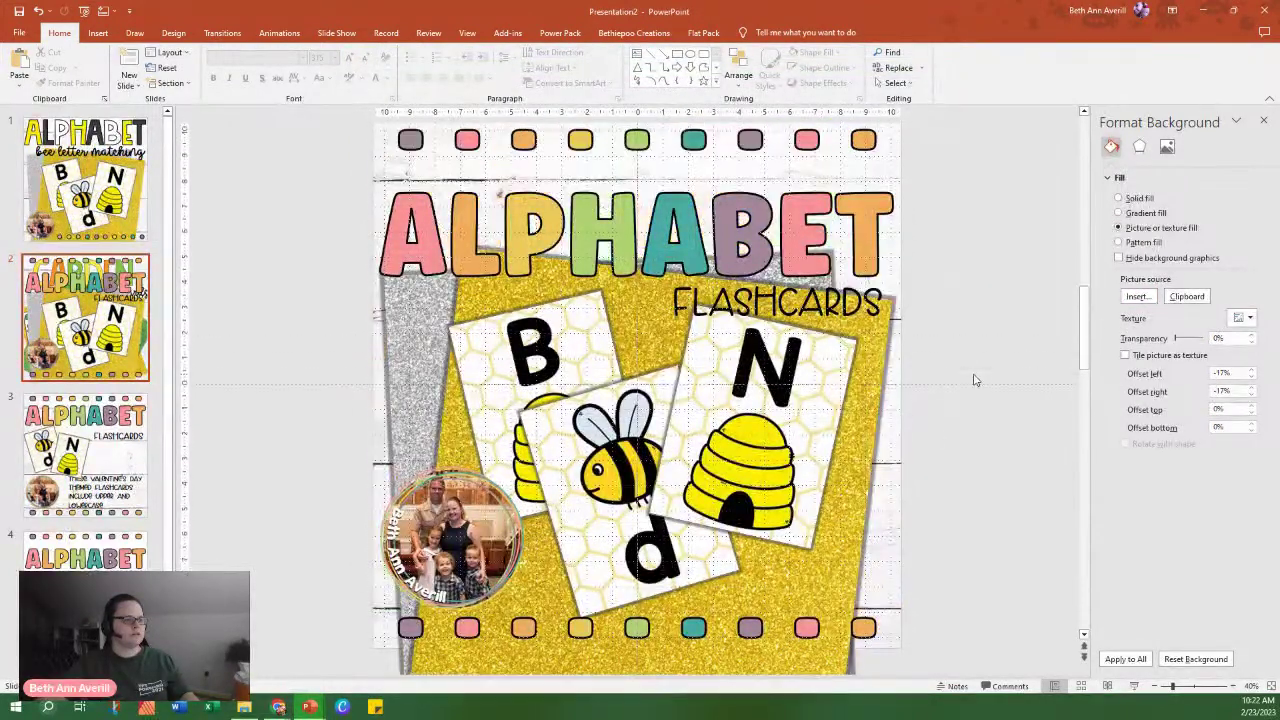
# Move slide 2's ALPHABET title up close to the upper row of dots and the FLASHCARDS subtitle up directly beneath it.
pyautogui.click(648, 268)
pyautogui.moveTo(648, 306); pyautogui.dragTo(648, 283)
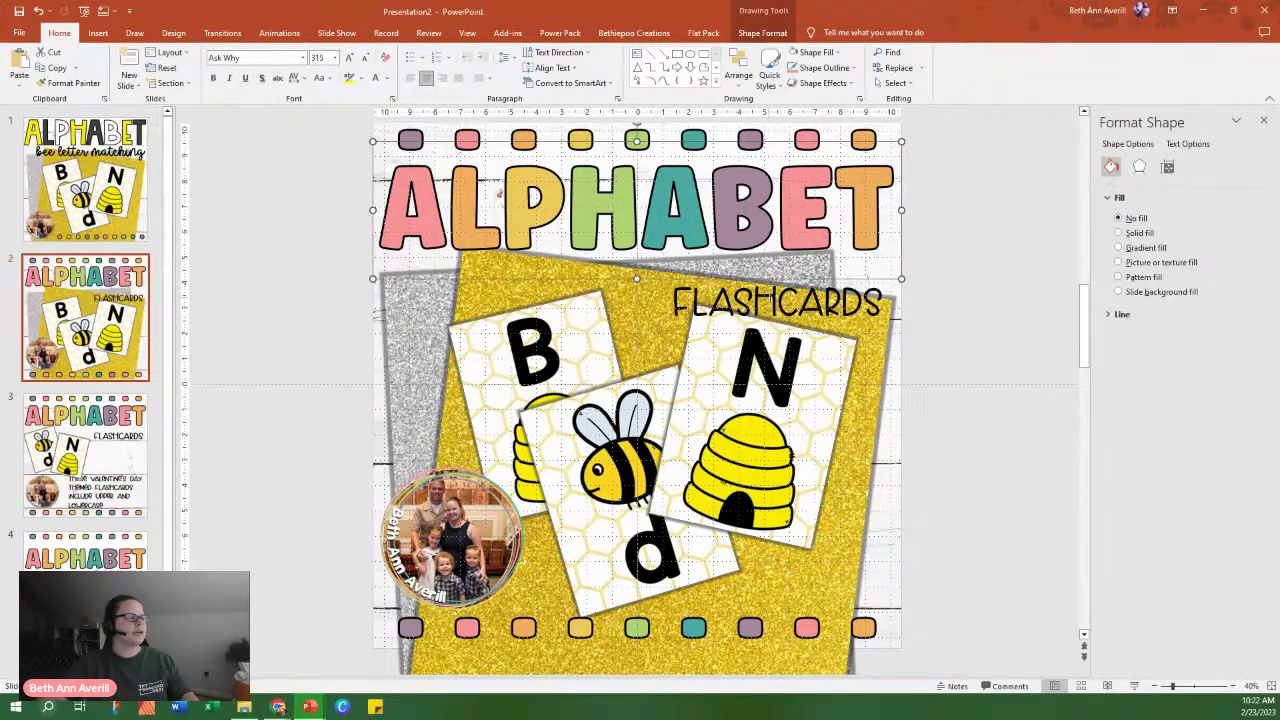
pyautogui.click(872, 328)
pyautogui.click(882, 312)
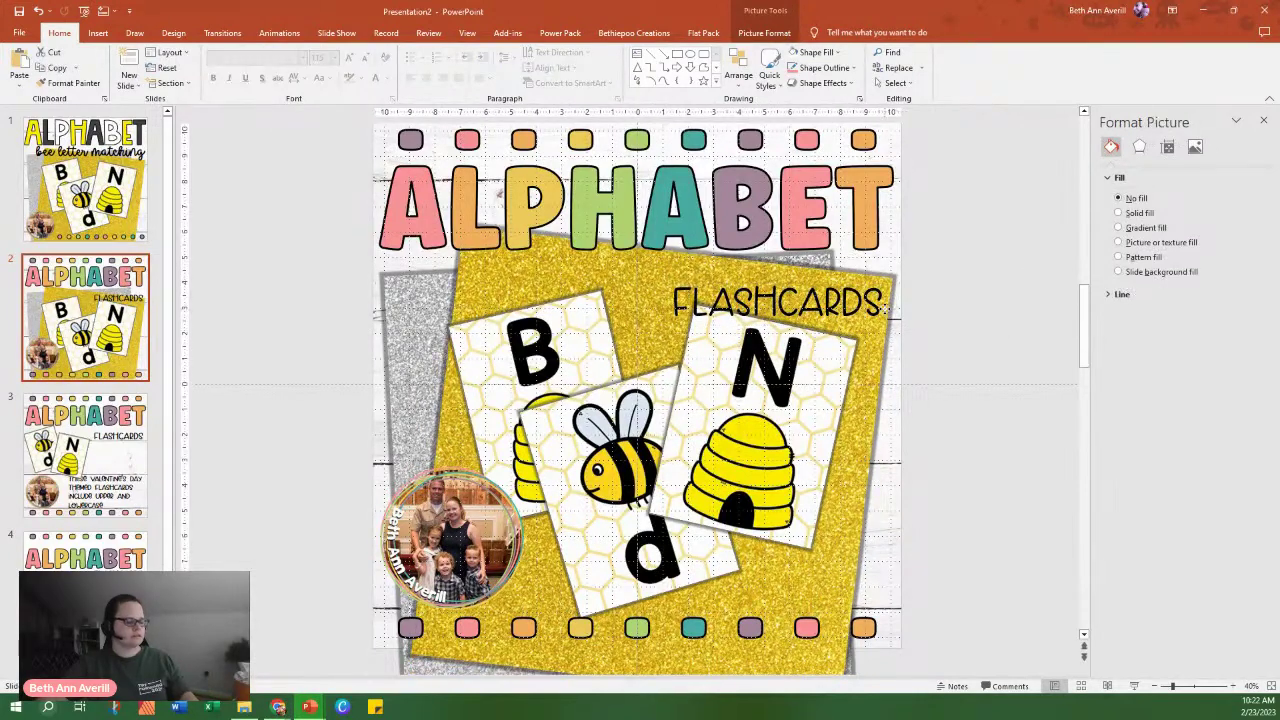
pyautogui.moveTo(889, 318); pyautogui.dragTo(897, 322)
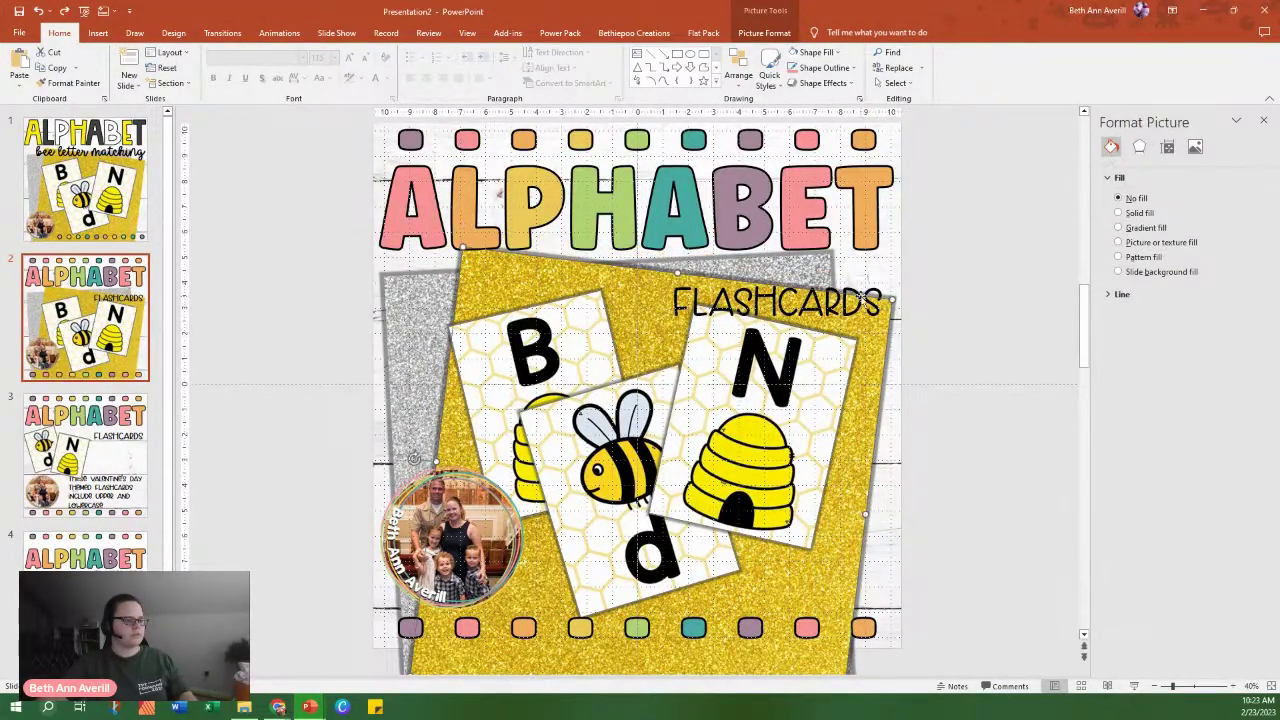
pyautogui.click(864, 292)
pyautogui.moveTo(885, 277); pyautogui.dragTo(889, 252)
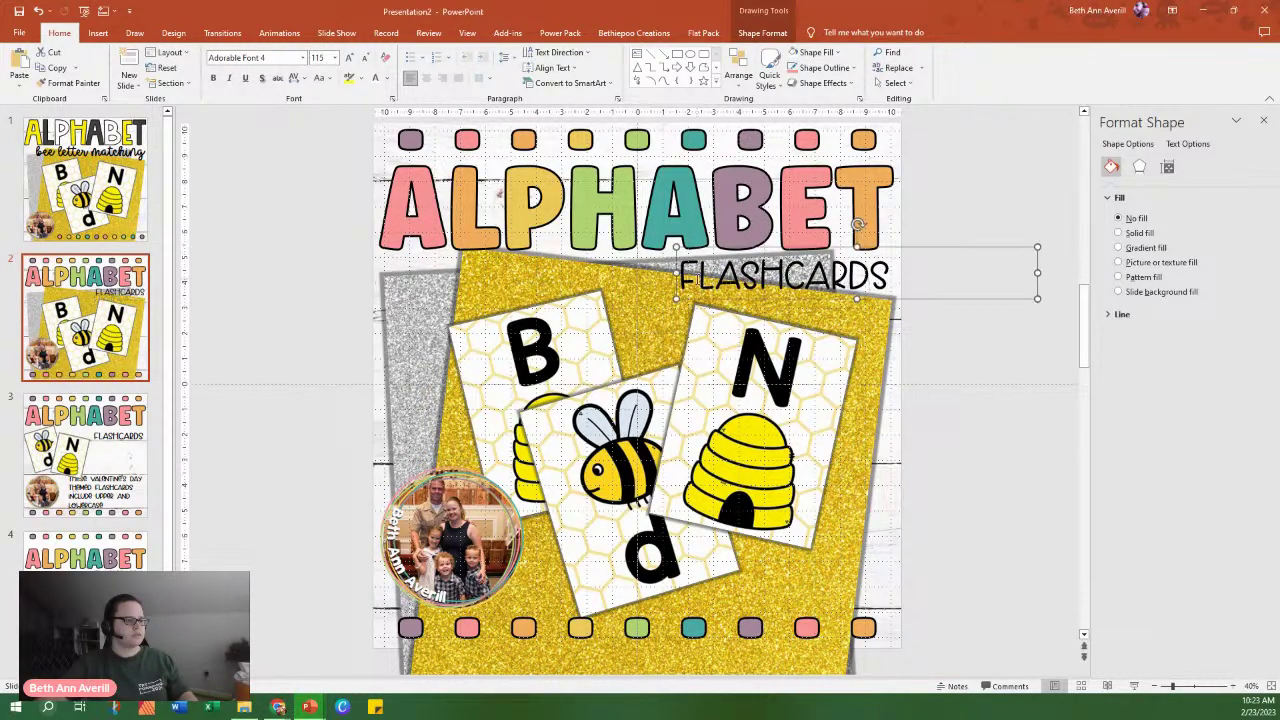
# Reword slide 2's subtitle as "UPPERCASE AND LOWERCASE FLASHCARDS", widen its text box to the slide's left edge and set the font size to 96.
pyautogui.click(686, 279)
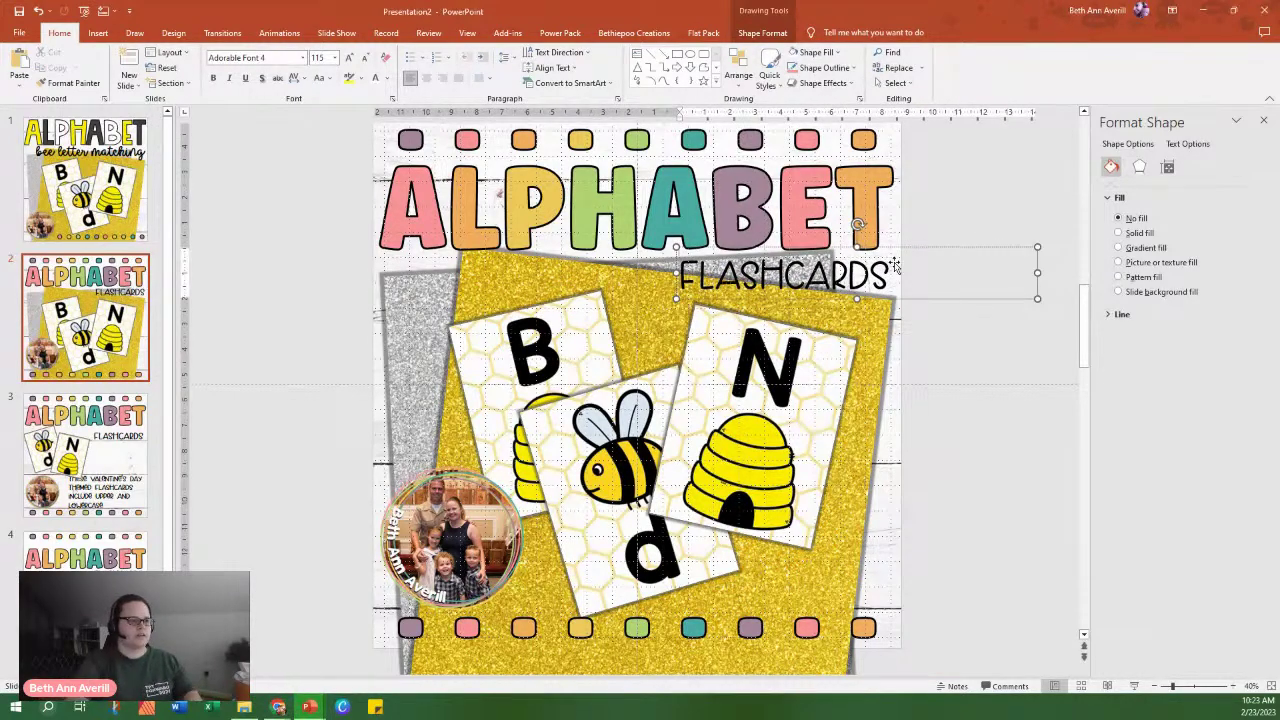
pyautogui.write('UPPERCASE AND L')
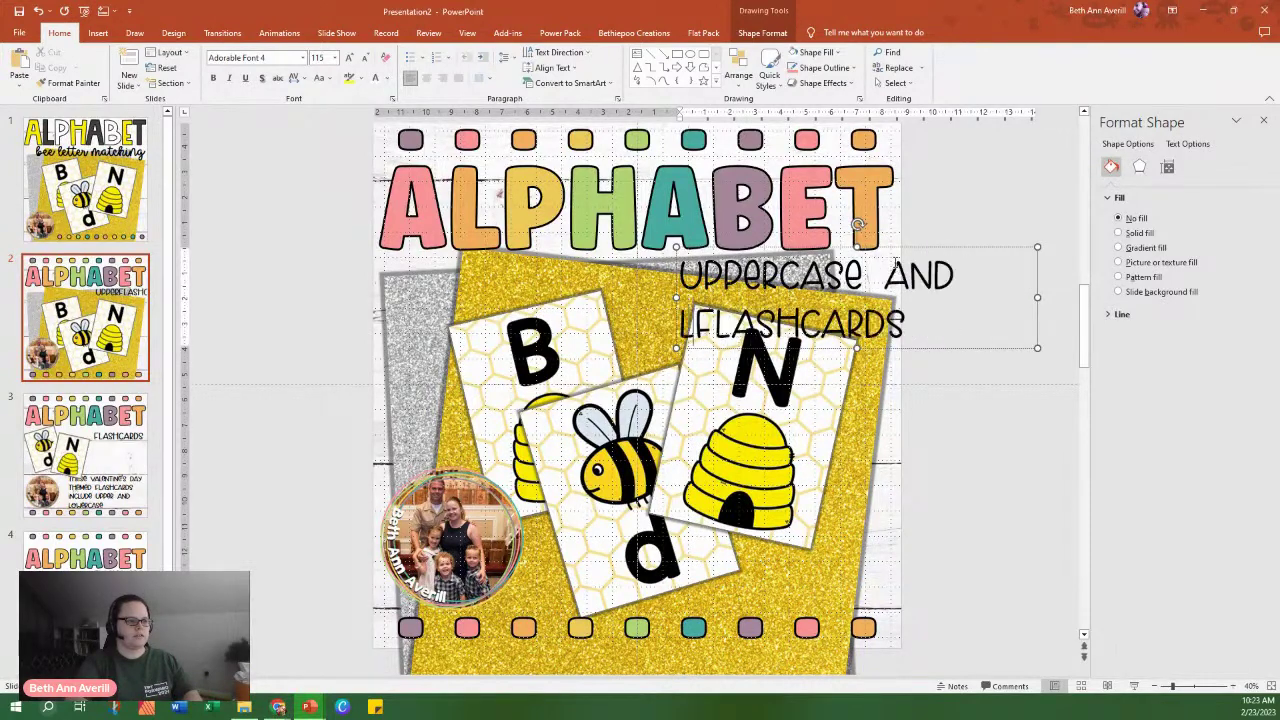
pyautogui.write('OWERCASE')
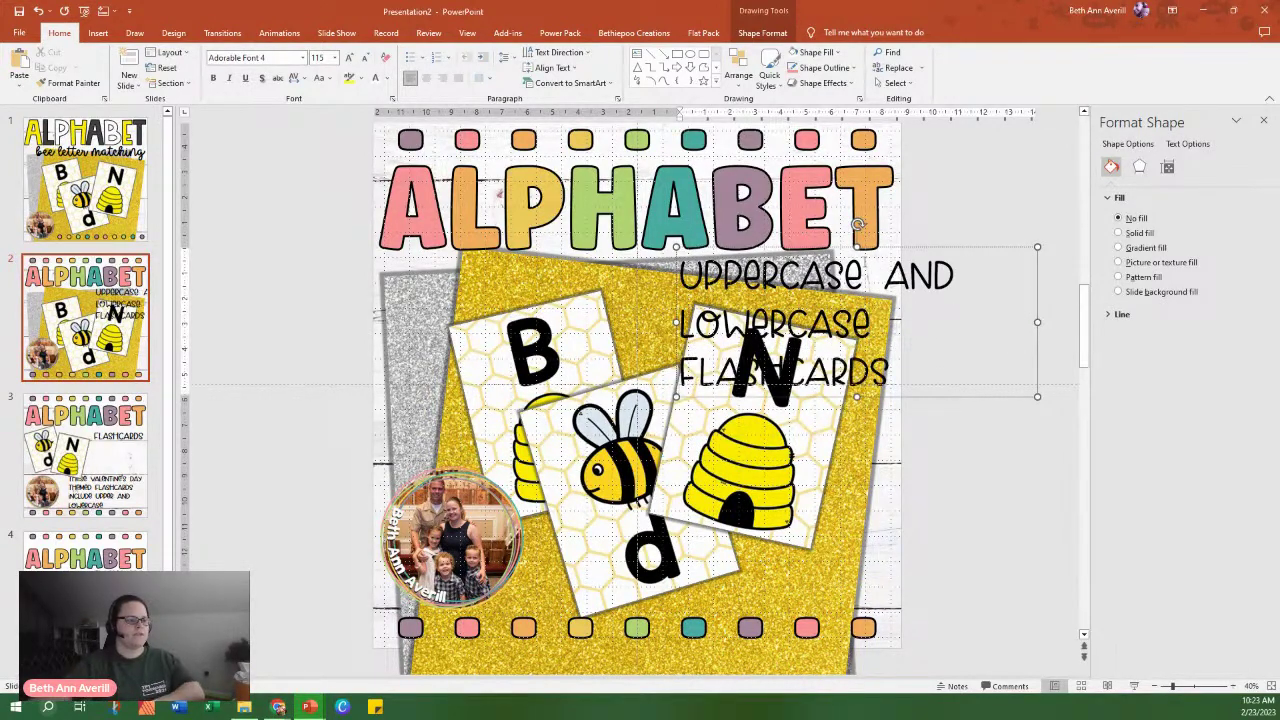
pyautogui.moveTo(672, 321); pyautogui.dragTo(378, 298)
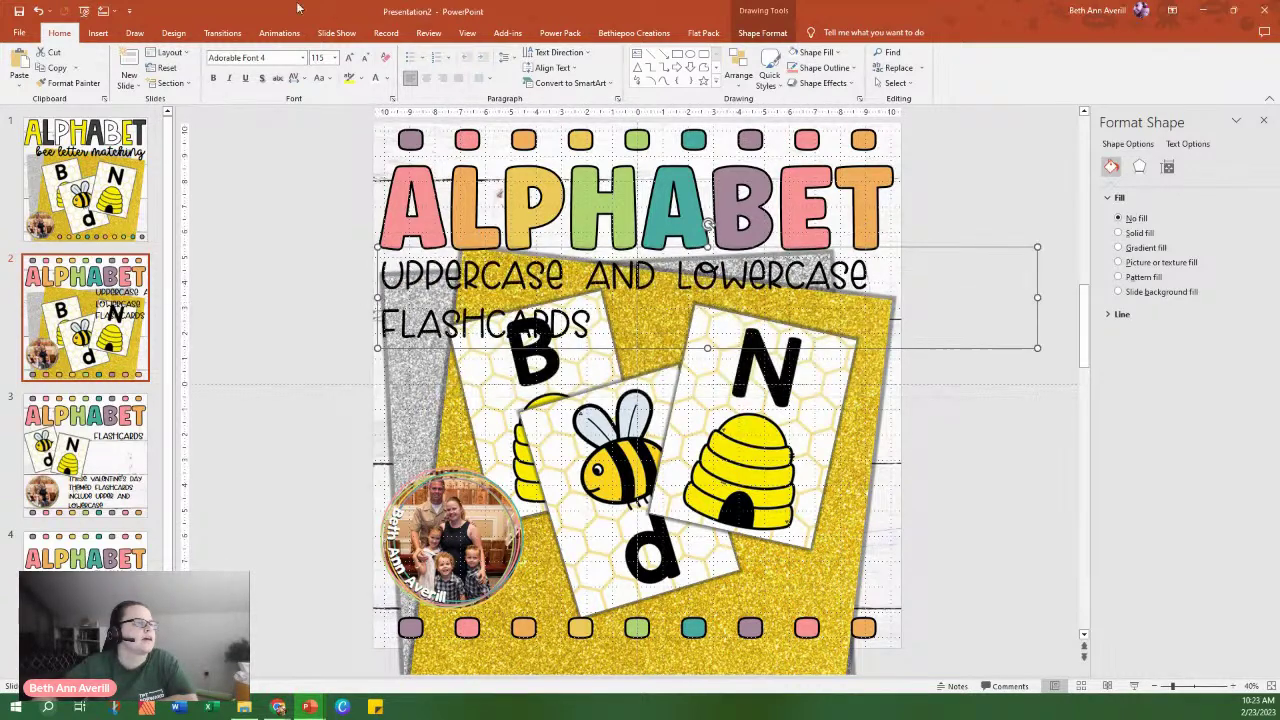
pyautogui.click(366, 60)
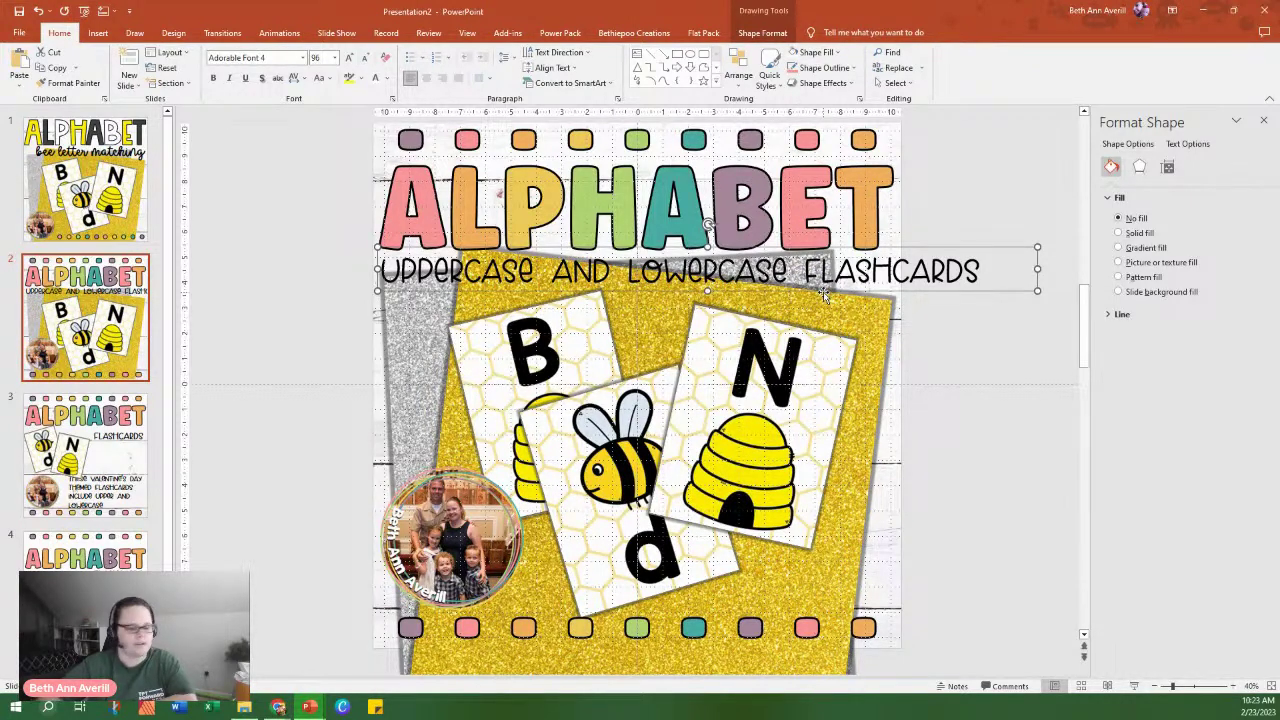
# Replace slide 2's flashcards subtitle with the "bee letter matching" text copied from slide 1, nudged slightly down below the title.
pyautogui.press('Delete')
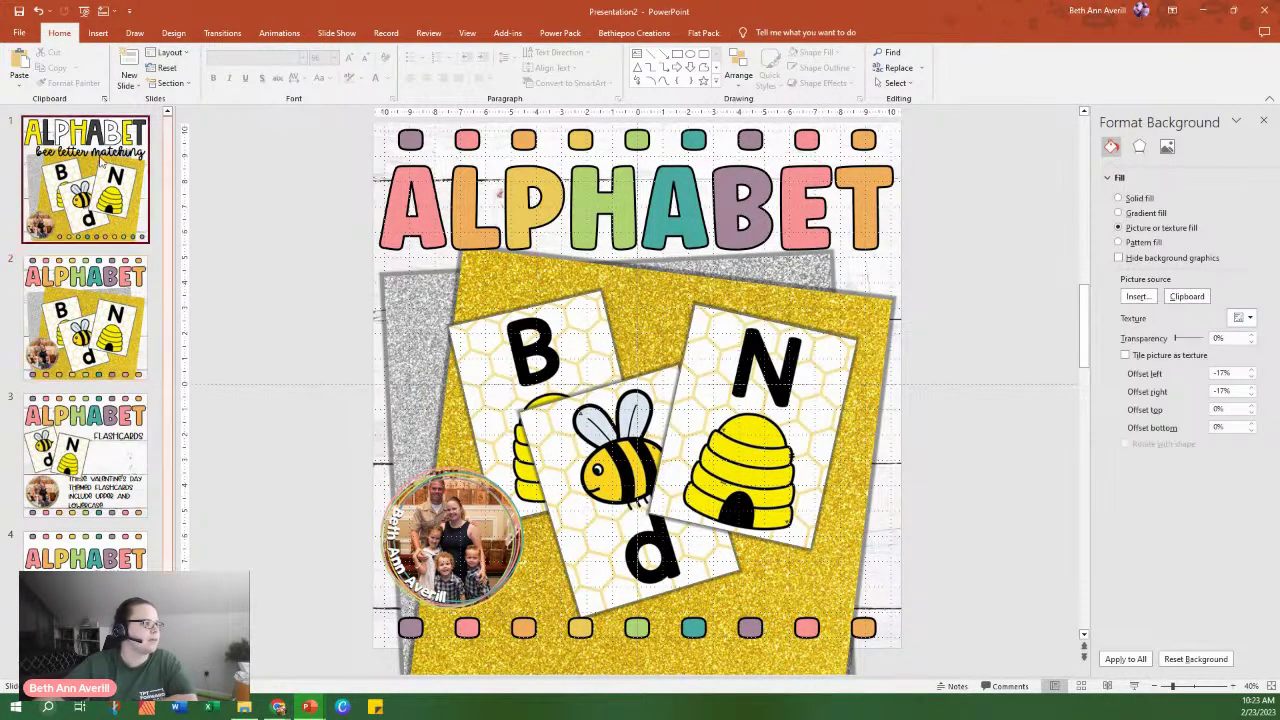
pyautogui.click(888, 296)
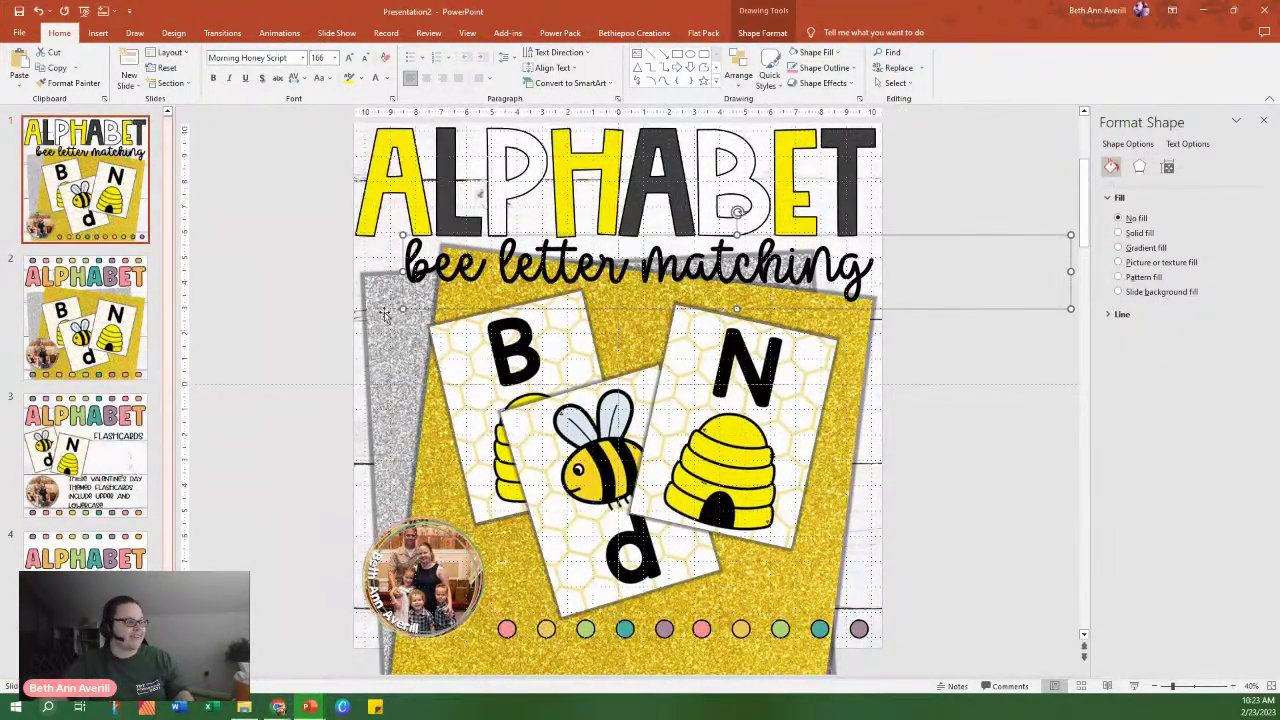
pyautogui.click(148, 338)
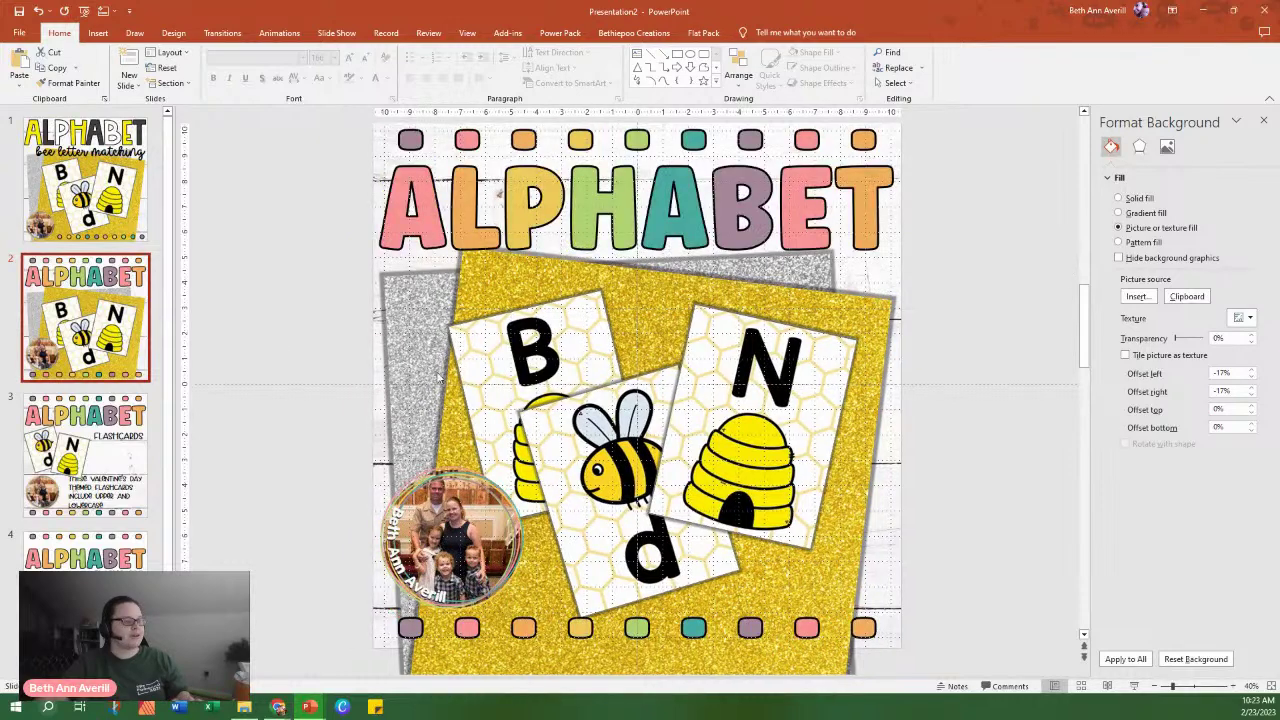
pyautogui.hotkey('ctrl', 'v')
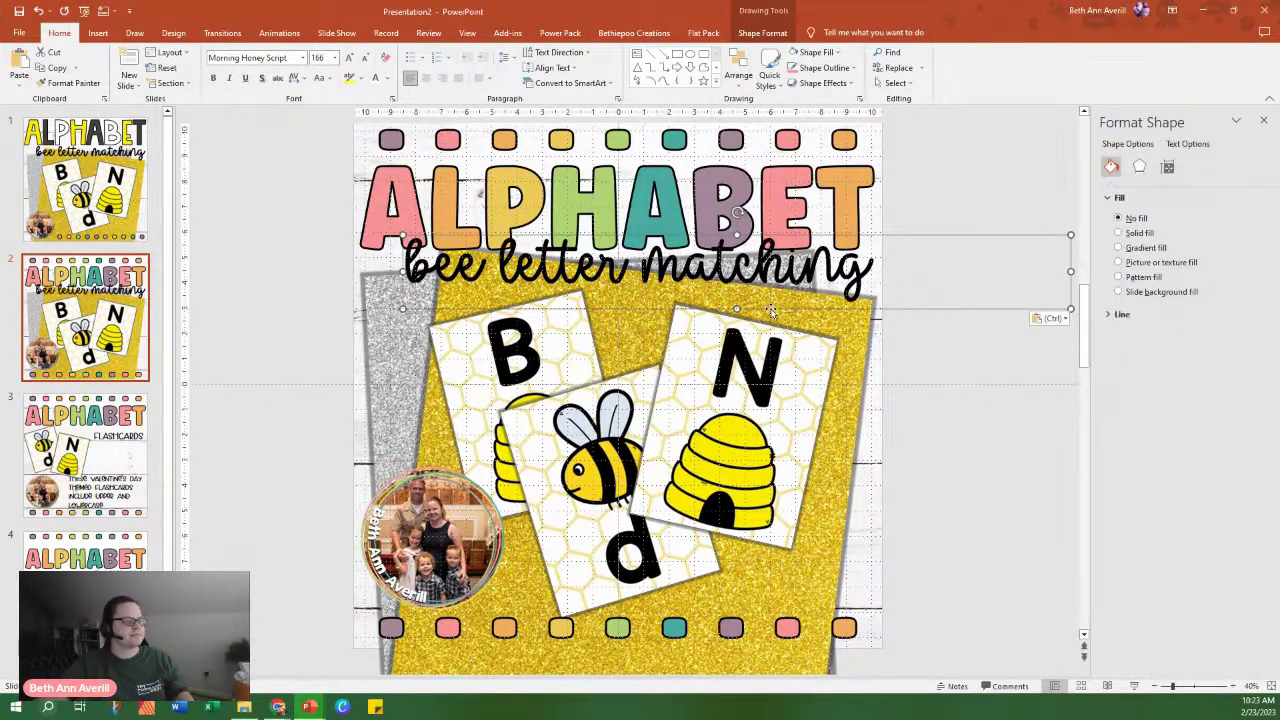
pyautogui.moveTo(770, 311)
pyautogui.mouseDown()
pyautogui.moveTo(800, 322)
pyautogui.moveTo(776, 314)
pyautogui.mouseUp()
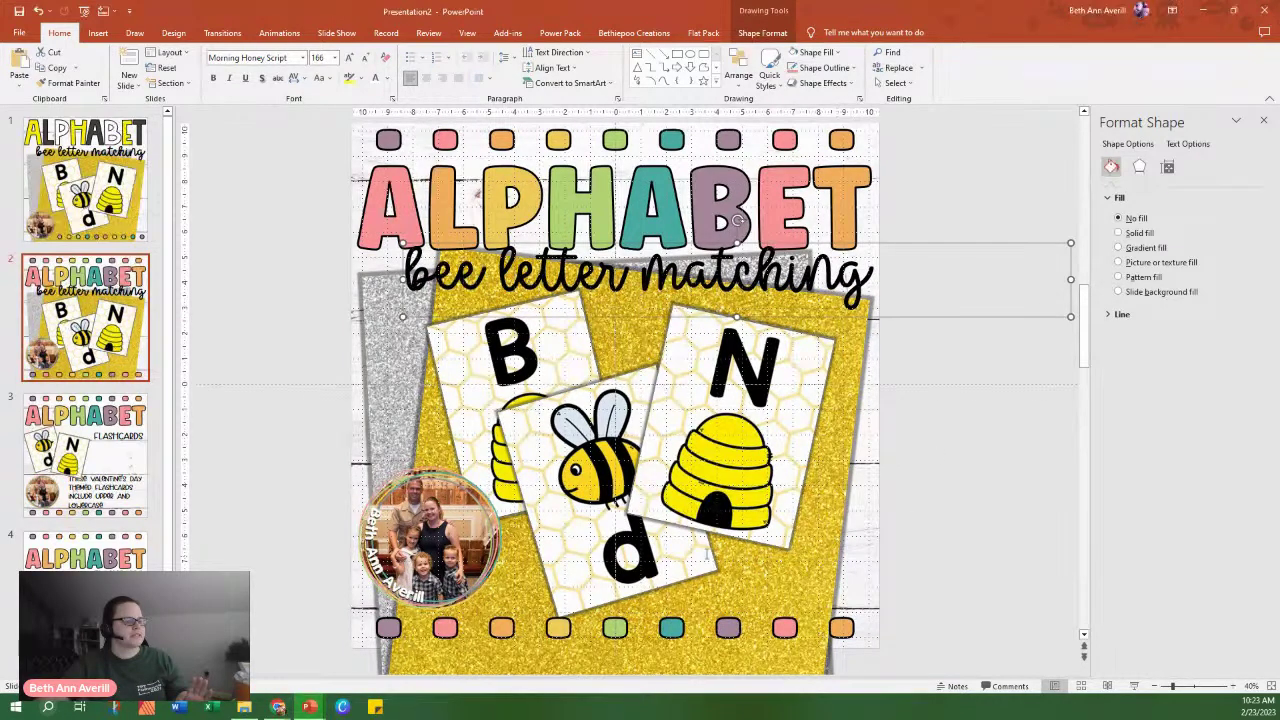
# Shift slide 2's silver glitter paper to the right, then rotate the gold glitter paper further clockwise and shift it slightly left.
pyautogui.moveTo(385, 393); pyautogui.dragTo(433, 402)
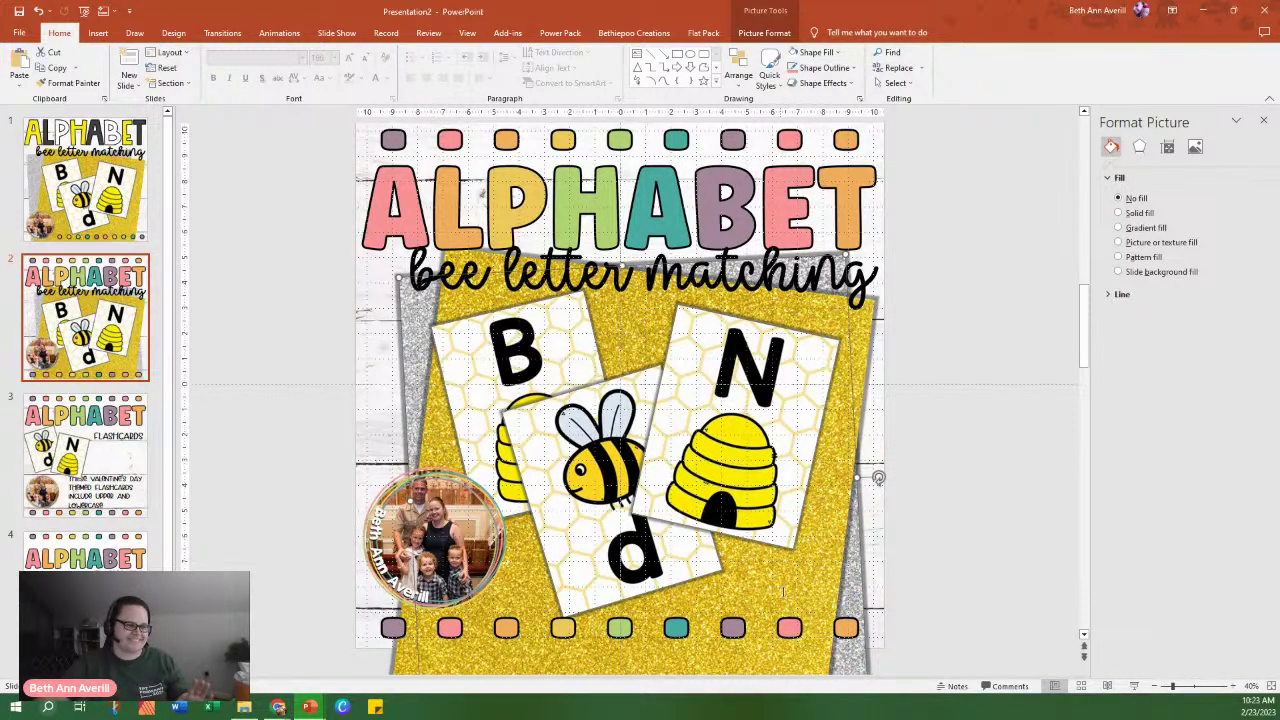
pyautogui.click(817, 572)
pyautogui.moveTo(837, 507); pyautogui.dragTo(830, 498)
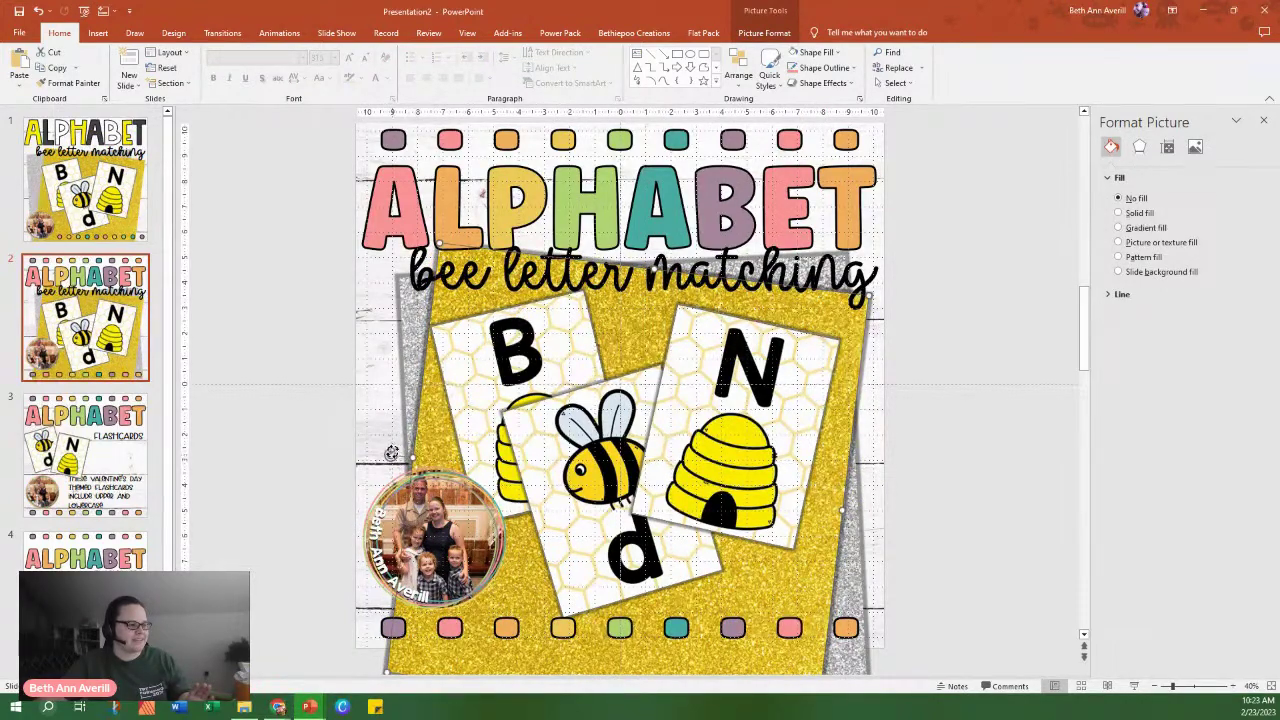
pyautogui.moveTo(390, 454); pyautogui.dragTo(398, 428)
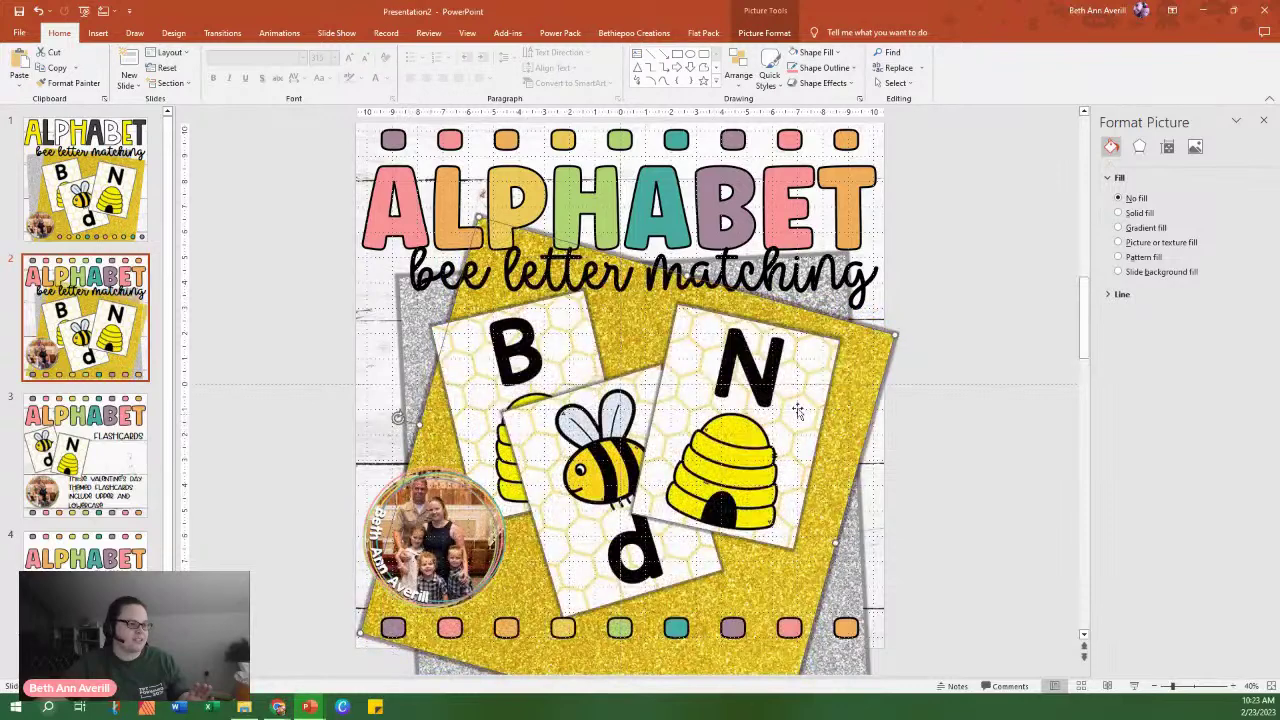
pyautogui.moveTo(865, 377); pyautogui.dragTo(852, 377)
pyautogui.click(904, 416)
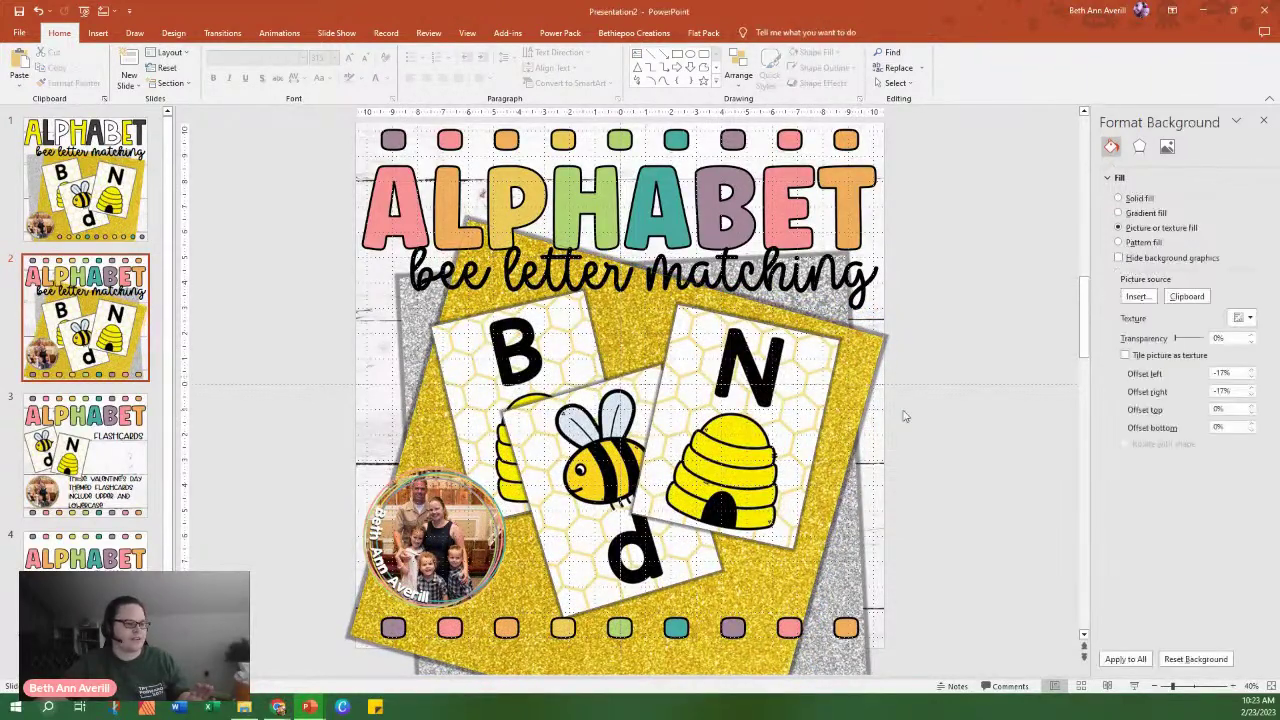
# Delete the original cover slide with the yellow, black and white ALPHABET title, working from the slide sorter overview.
pyautogui.click(1079, 686)
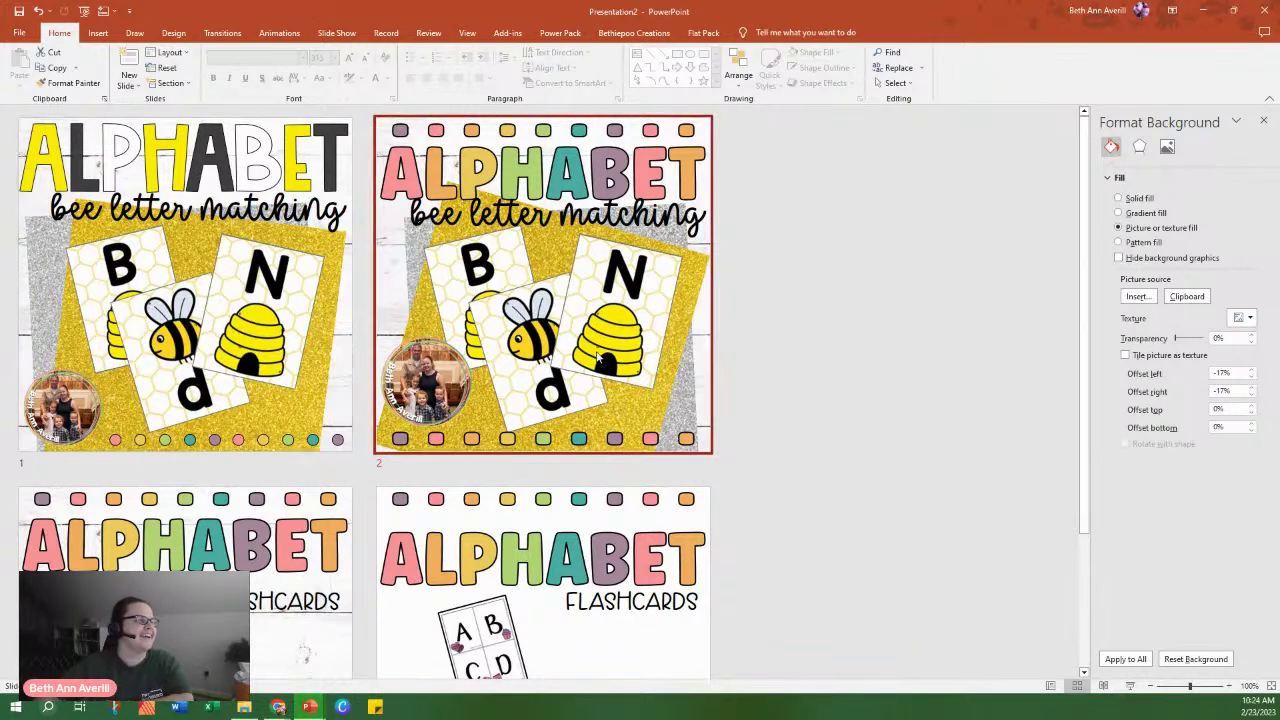
pyautogui.scroll(-3, 270, 500)
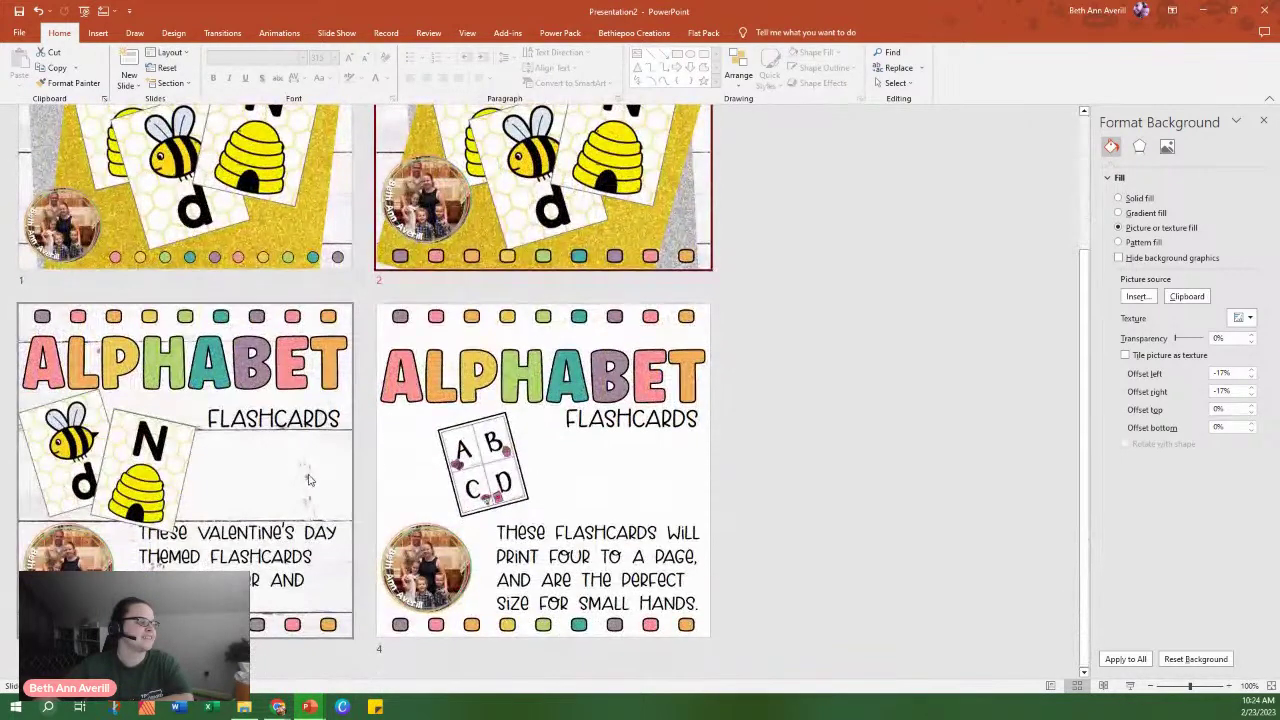
pyautogui.scroll(3, 226, 356)
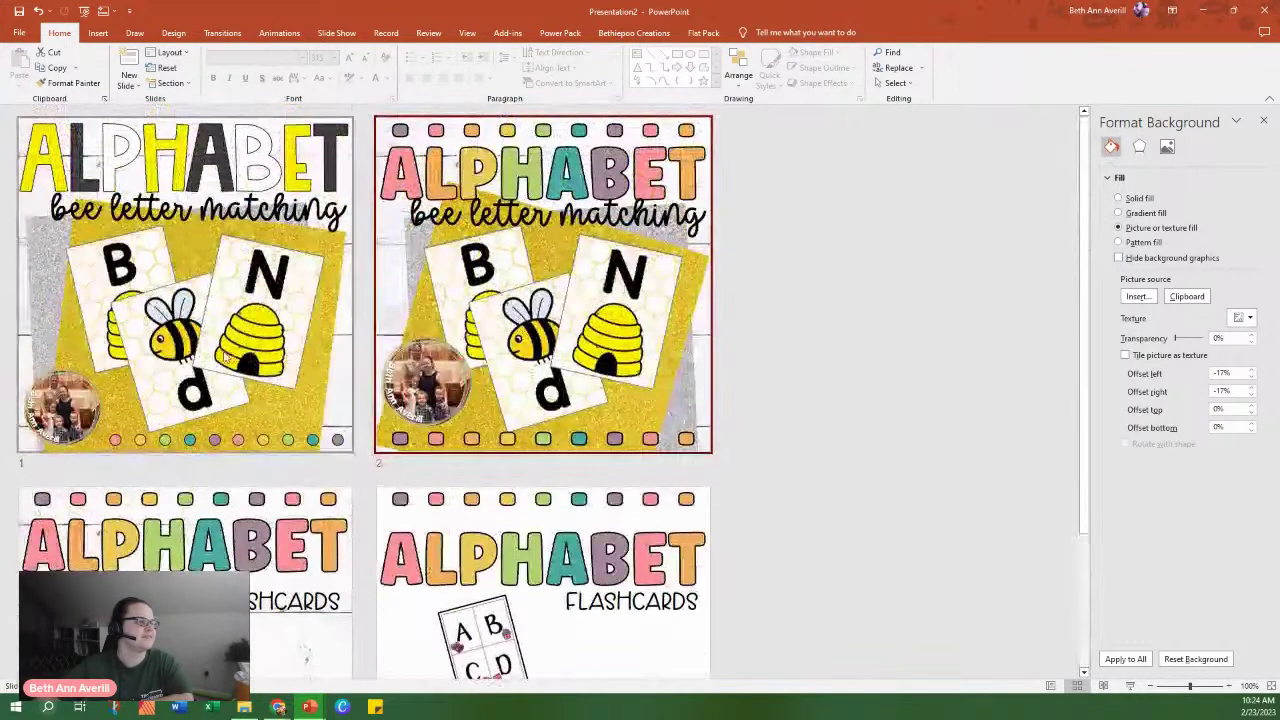
pyautogui.rightClick(200, 294)
pyautogui.click(277, 399)
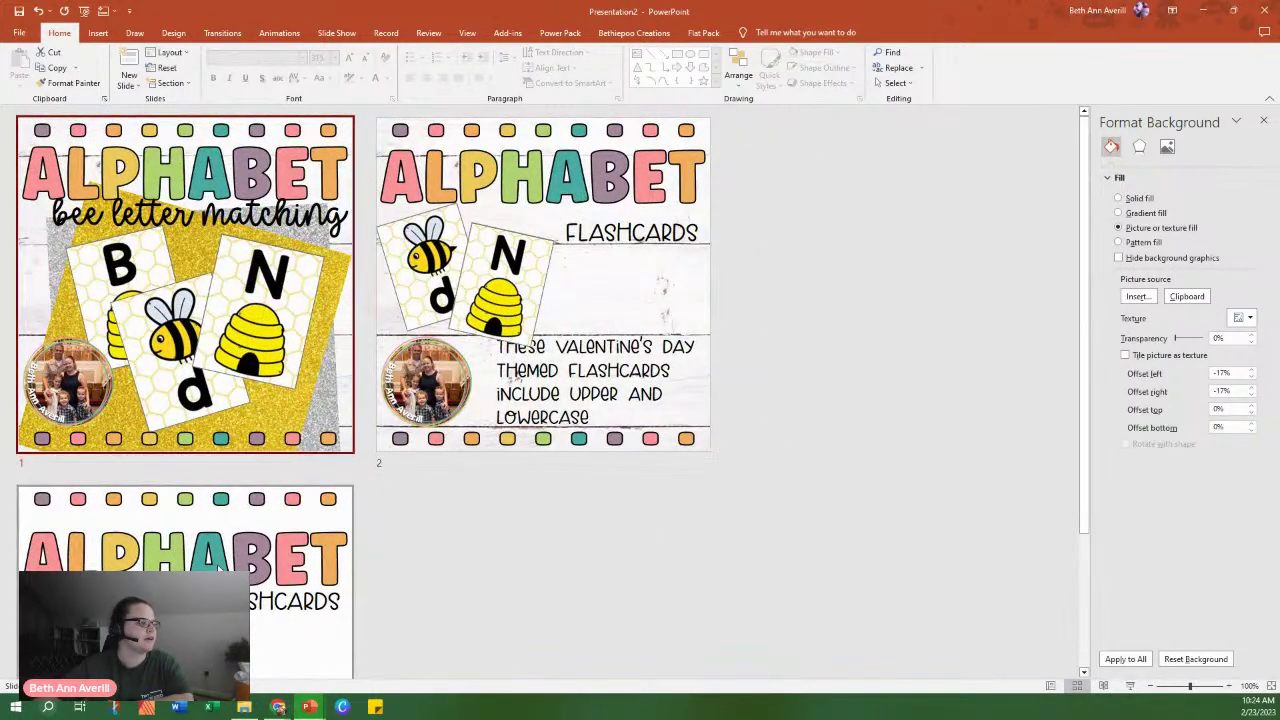
# Fill the background of the last slide, the four-to-a-page one, with picture 1 from the Wooden backgrounds folder.
pyautogui.scroll(-2, 268, 450)
pyautogui.doubleClick(271, 517)
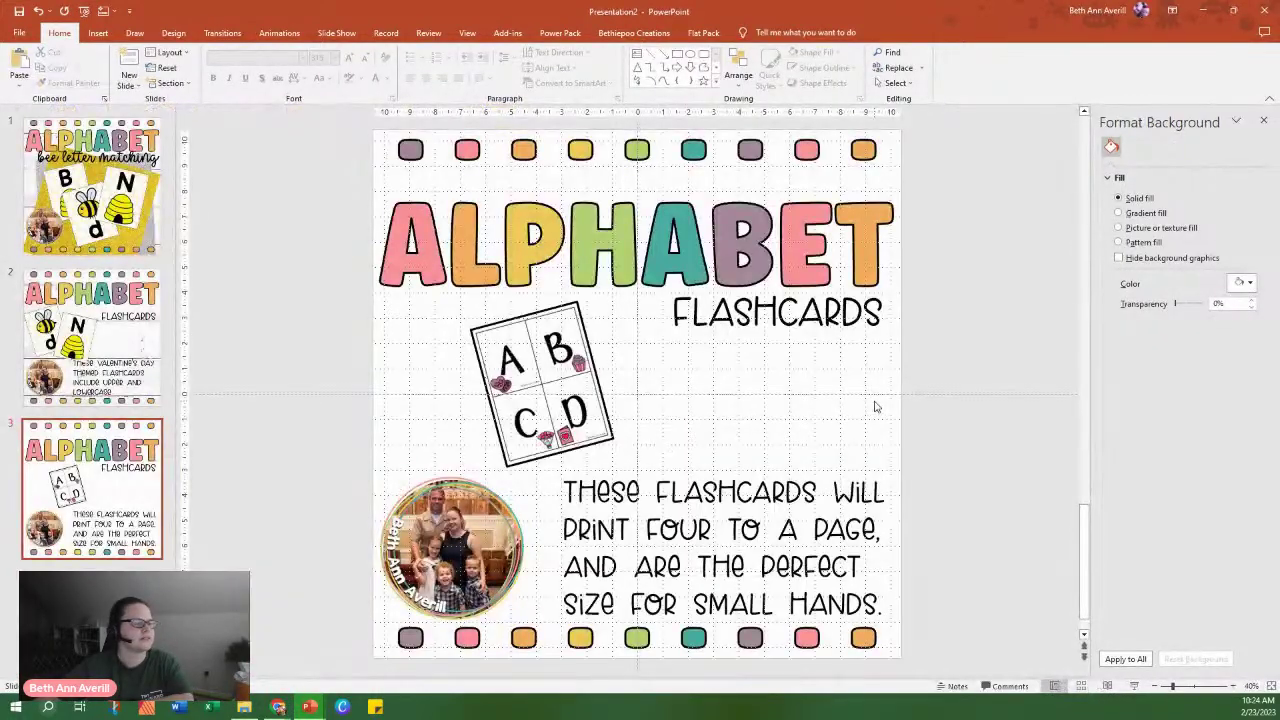
pyautogui.click(1122, 228)
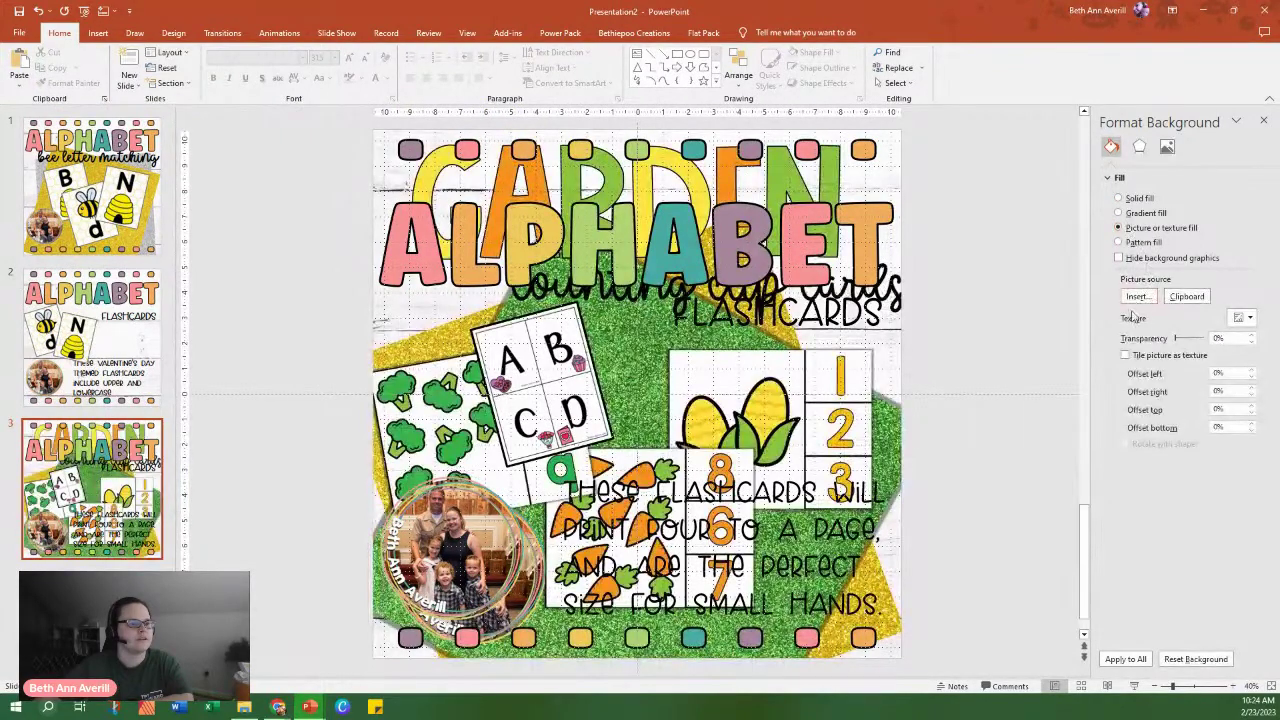
pyautogui.click(1137, 296)
pyautogui.click(520, 333)
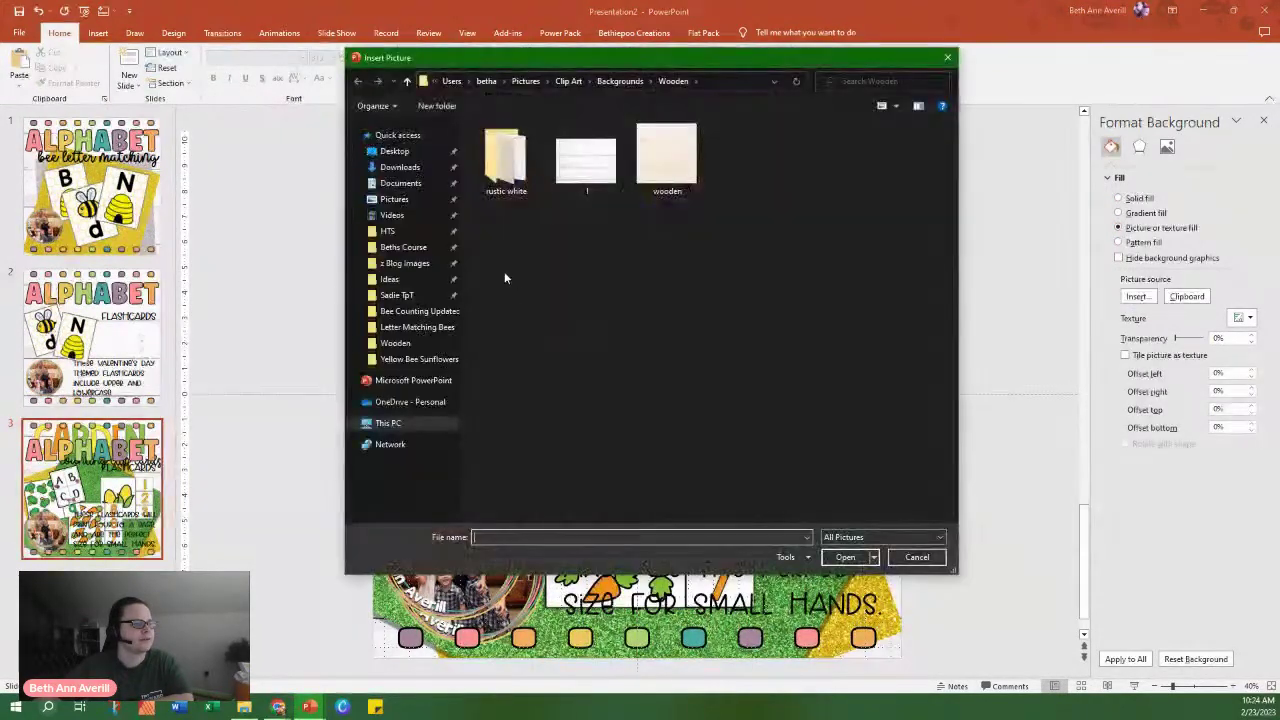
pyautogui.doubleClick(586, 157)
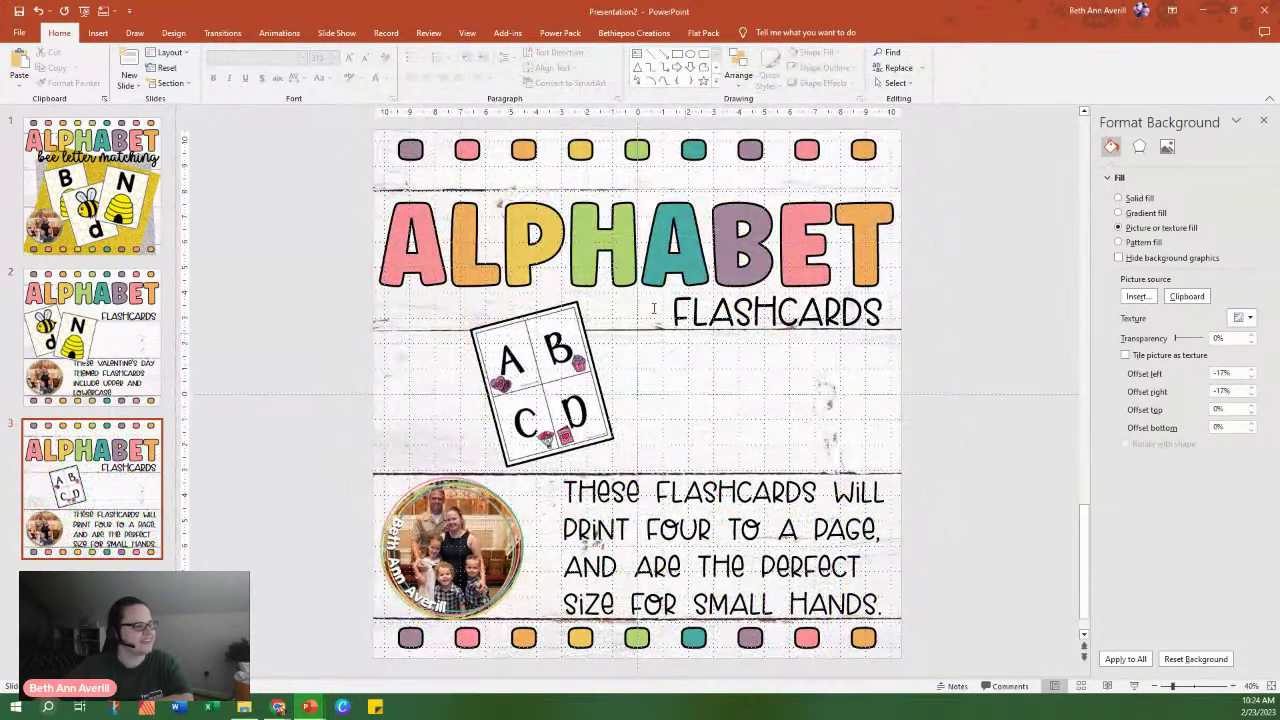
# Move slide 3's ALPHABET title up close to the upper dots and the FLASHCARDS subtitle up and slightly left beneath it.
pyautogui.click(624, 318)
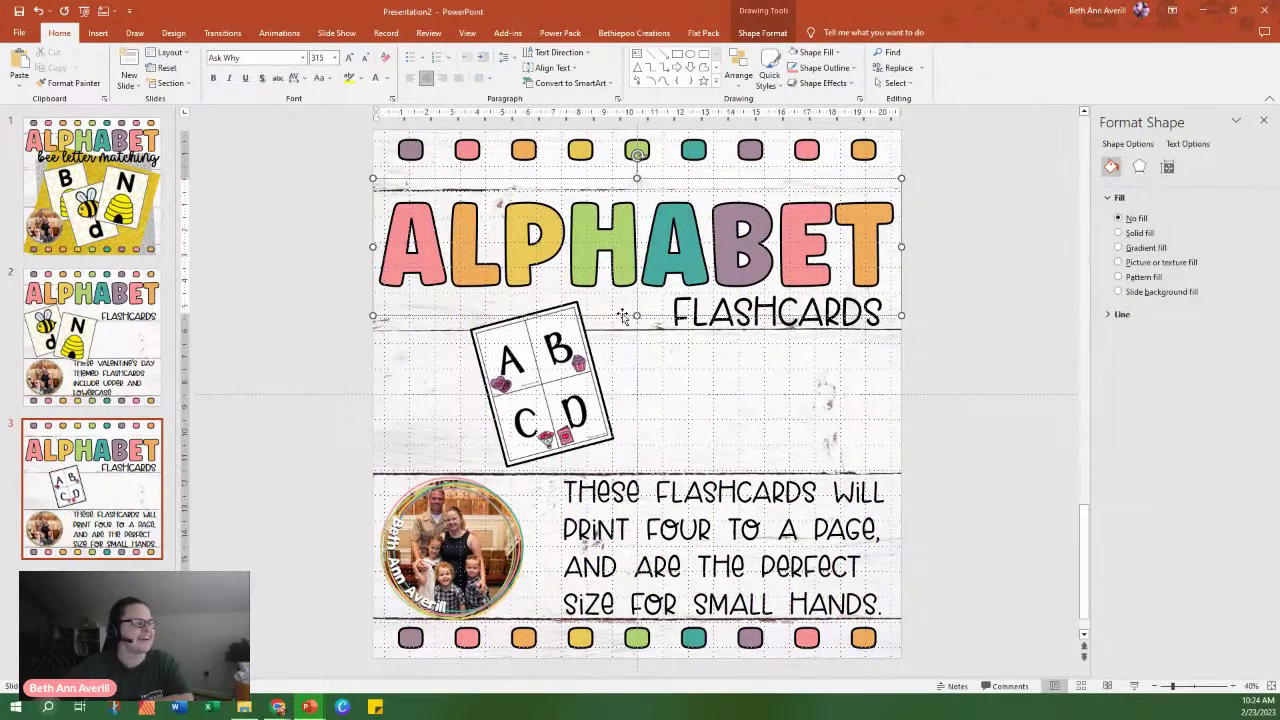
pyautogui.moveTo(622, 316); pyautogui.dragTo(624, 283)
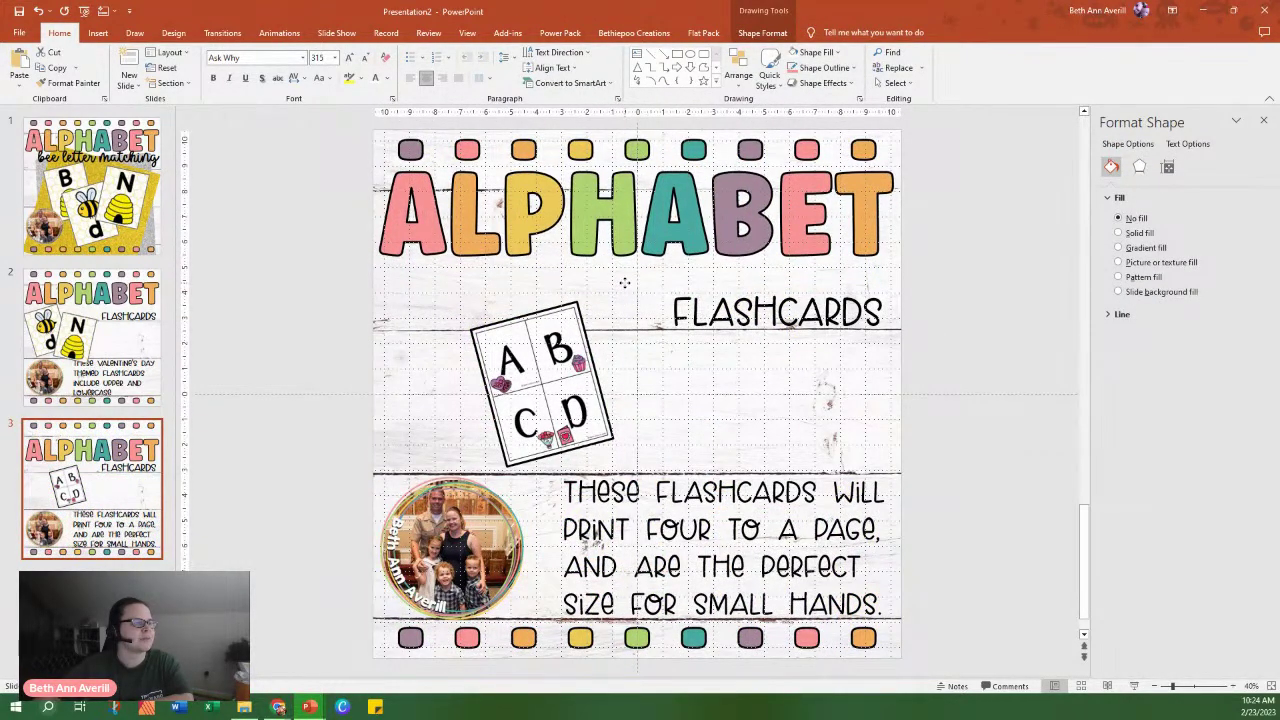
pyautogui.click(1024, 290)
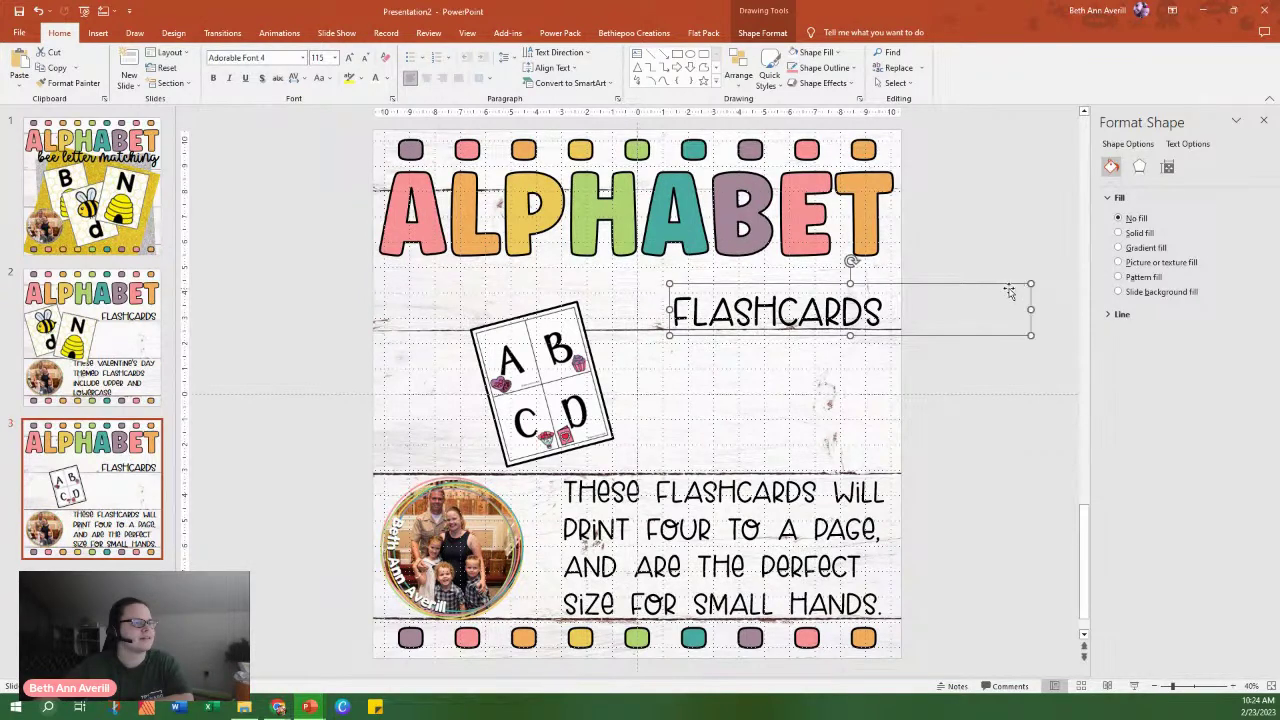
pyautogui.moveTo(924, 340); pyautogui.dragTo(909, 318)
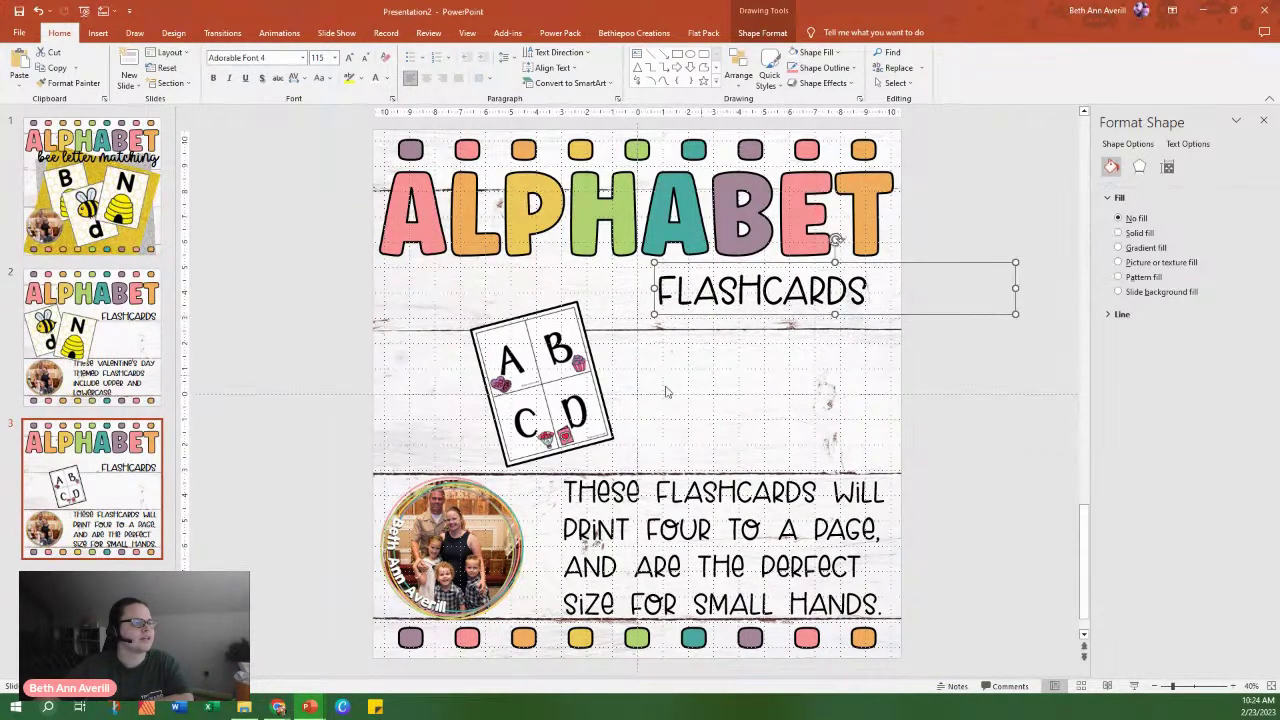
# Replace slide 3's Valentine ABCD page picture with Slide10 from the Letter Matching Bees folder.
pyautogui.click(568, 415)
pyautogui.rightClick(544, 411)
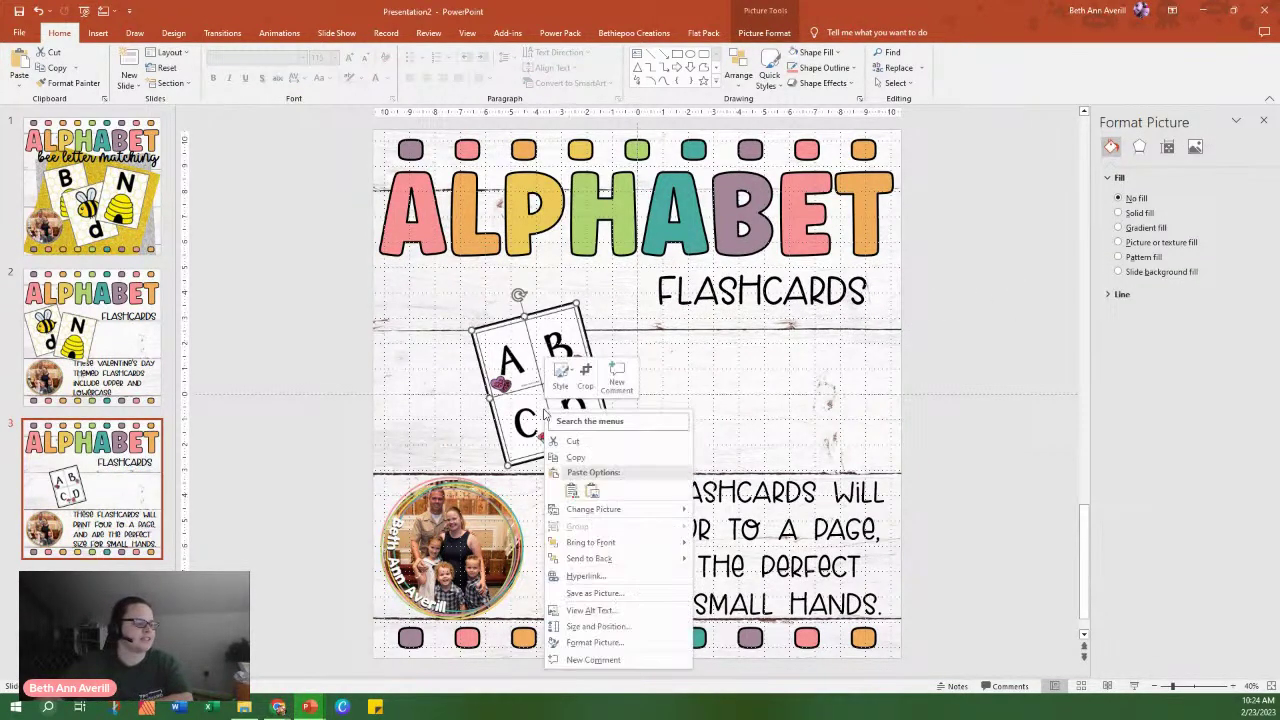
pyautogui.moveTo(634, 510)
pyautogui.click(738, 512)
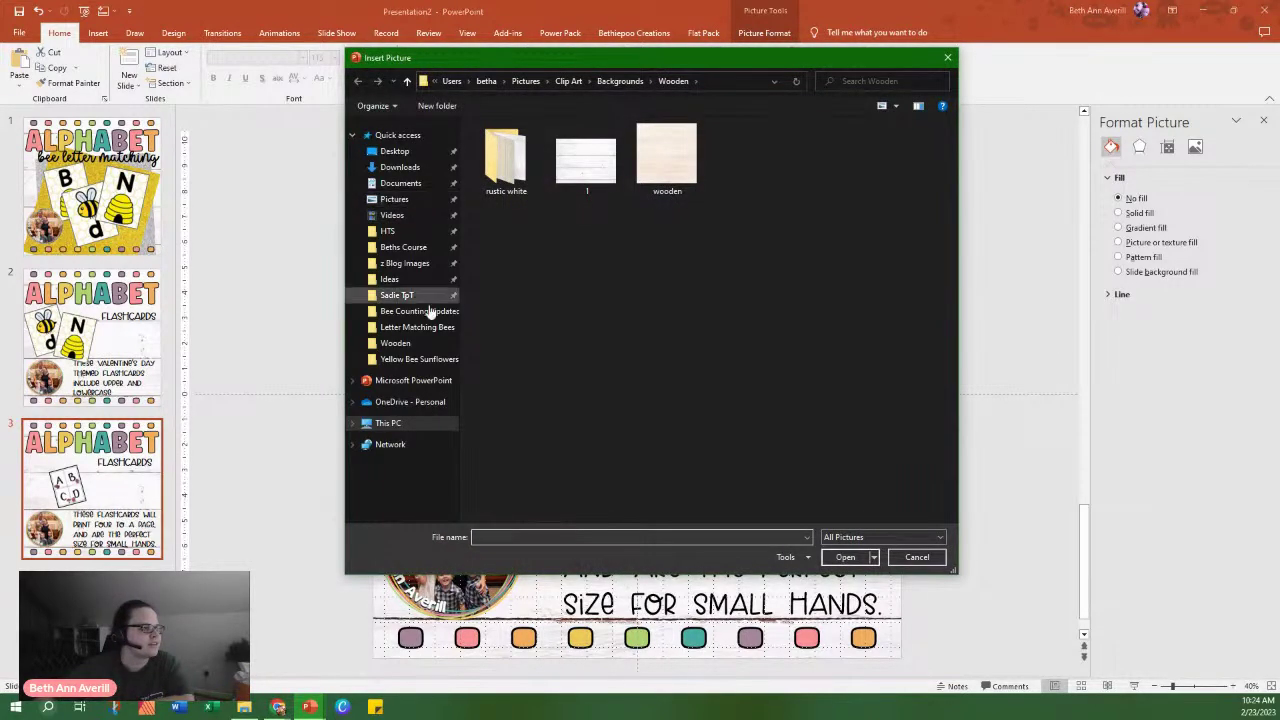
pyautogui.click(418, 328)
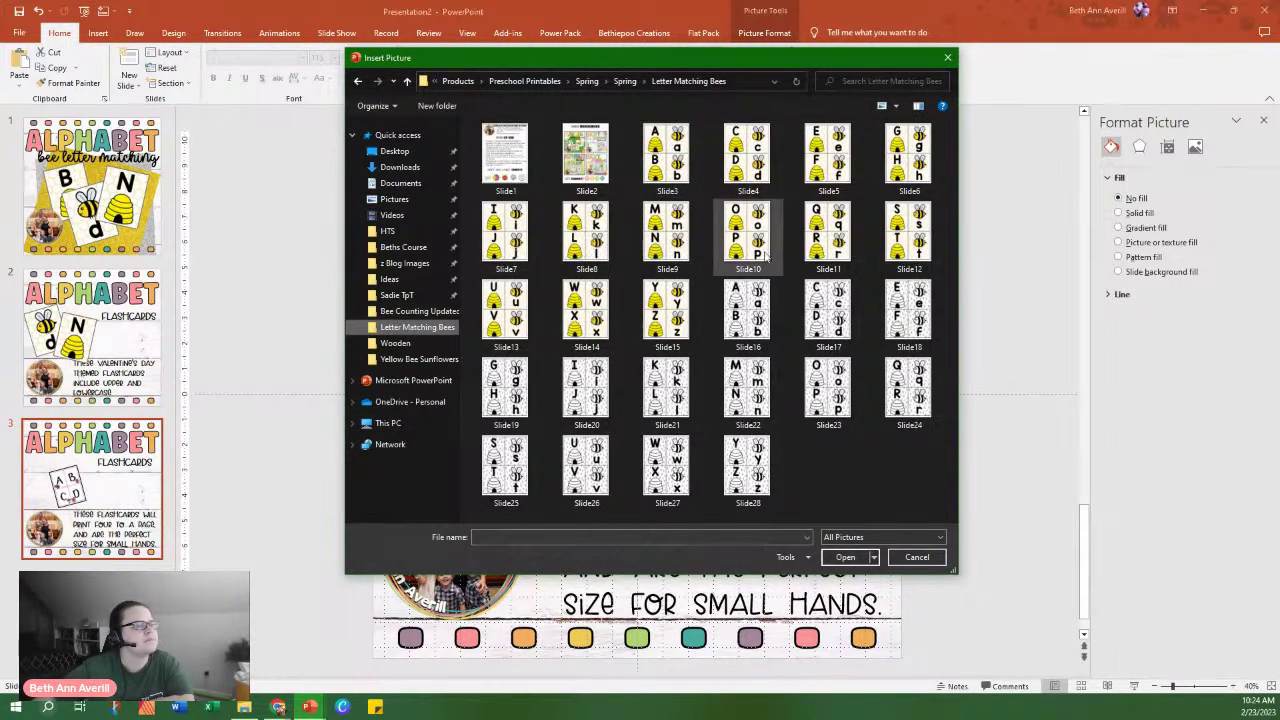
pyautogui.doubleClick(757, 241)
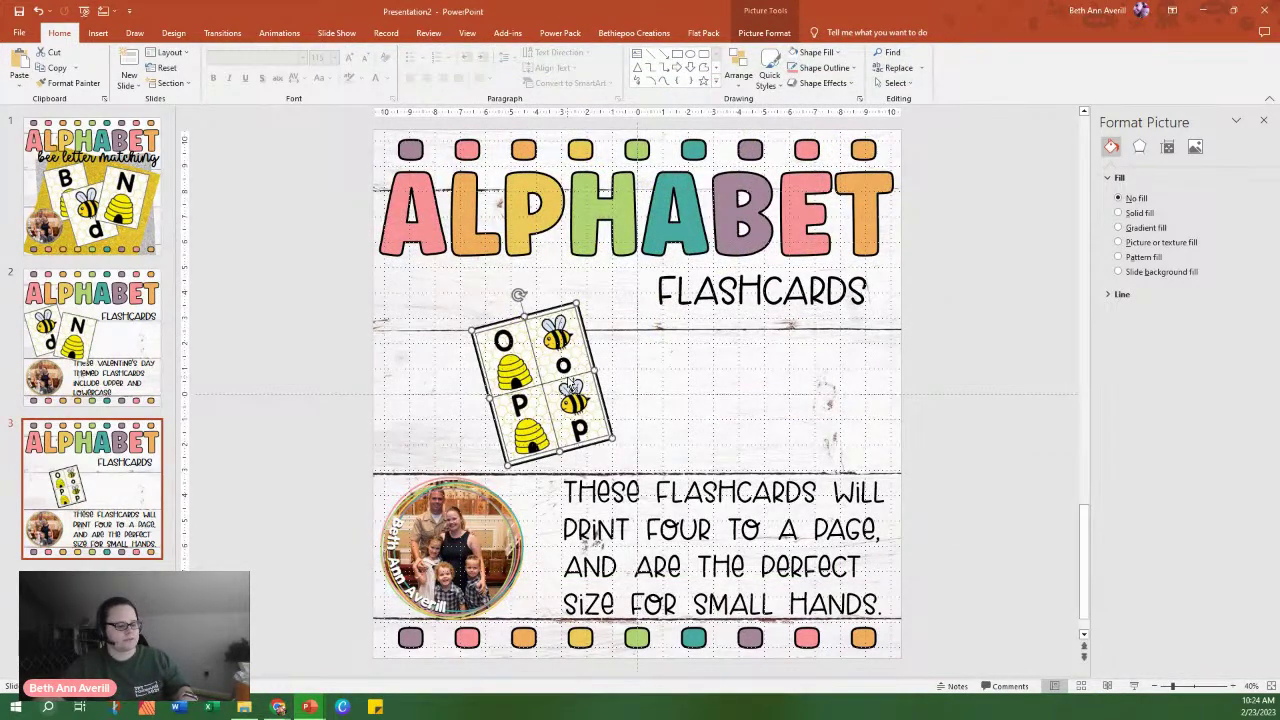
# Duplicate the O and P bee page, set one up and to the left, and rotate the other nearly upright beside it.
pyautogui.hotkey('ctrl', 'd')
pyautogui.moveTo(568, 386); pyautogui.dragTo(579, 378)
pyautogui.moveTo(495, 383); pyautogui.dragTo(424, 353)
pyautogui.moveTo(583, 364); pyautogui.dragTo(561, 358)
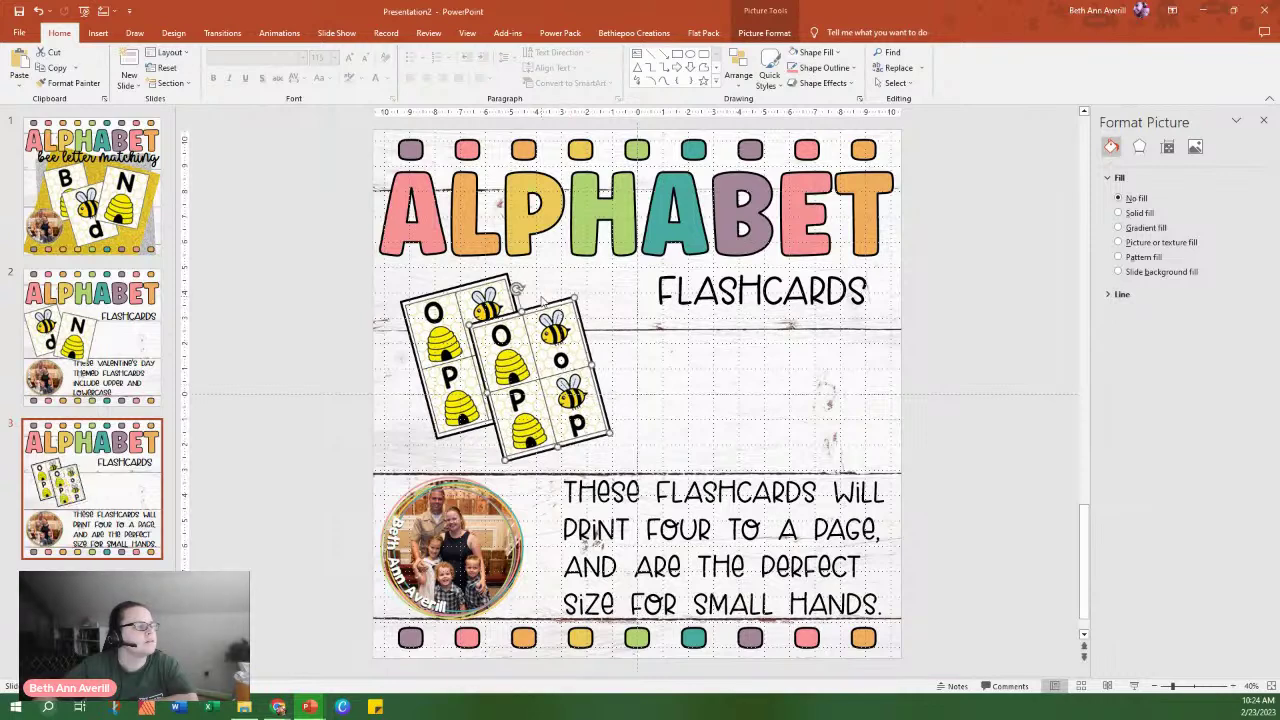
pyautogui.moveTo(516, 287); pyautogui.dragTo(546, 288)
pyautogui.moveTo(564, 340); pyautogui.dragTo(597, 340)
# Replace the left tilted page on slide 3 with the black-and-white Slide23 from the Letter Matching Bees folder.
pyautogui.rightClick(437, 345)
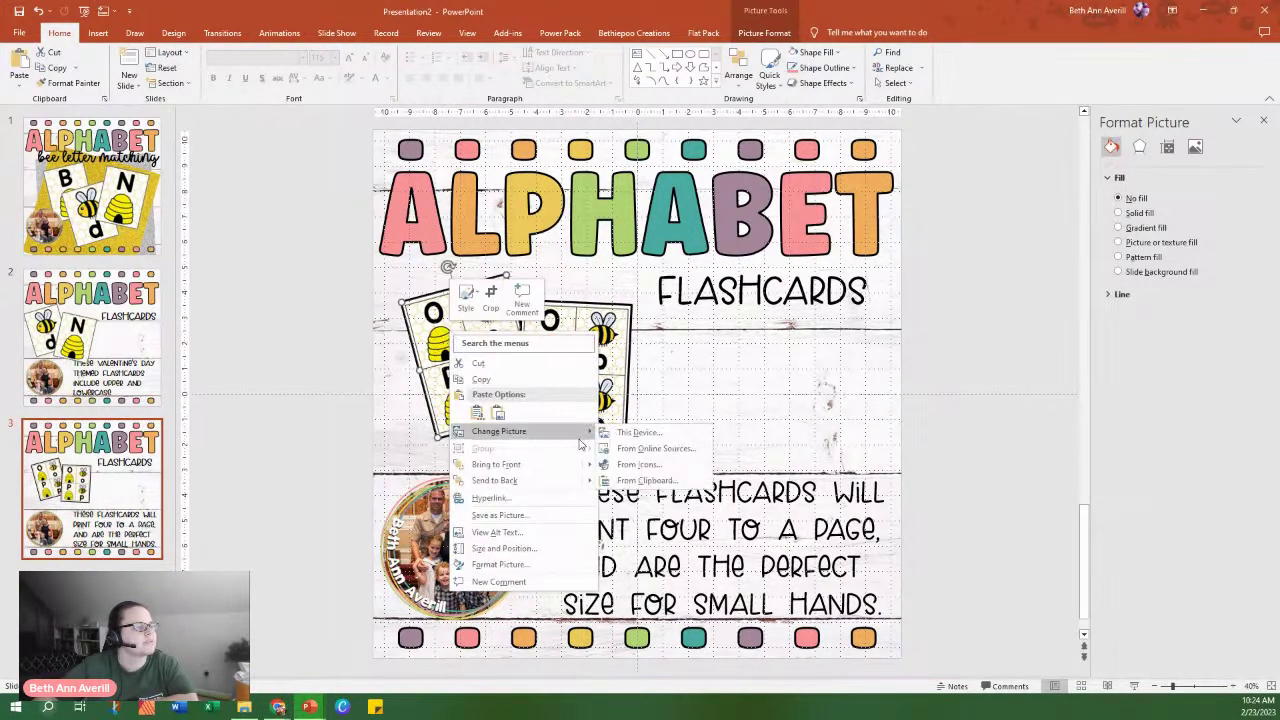
pyautogui.click(632, 430)
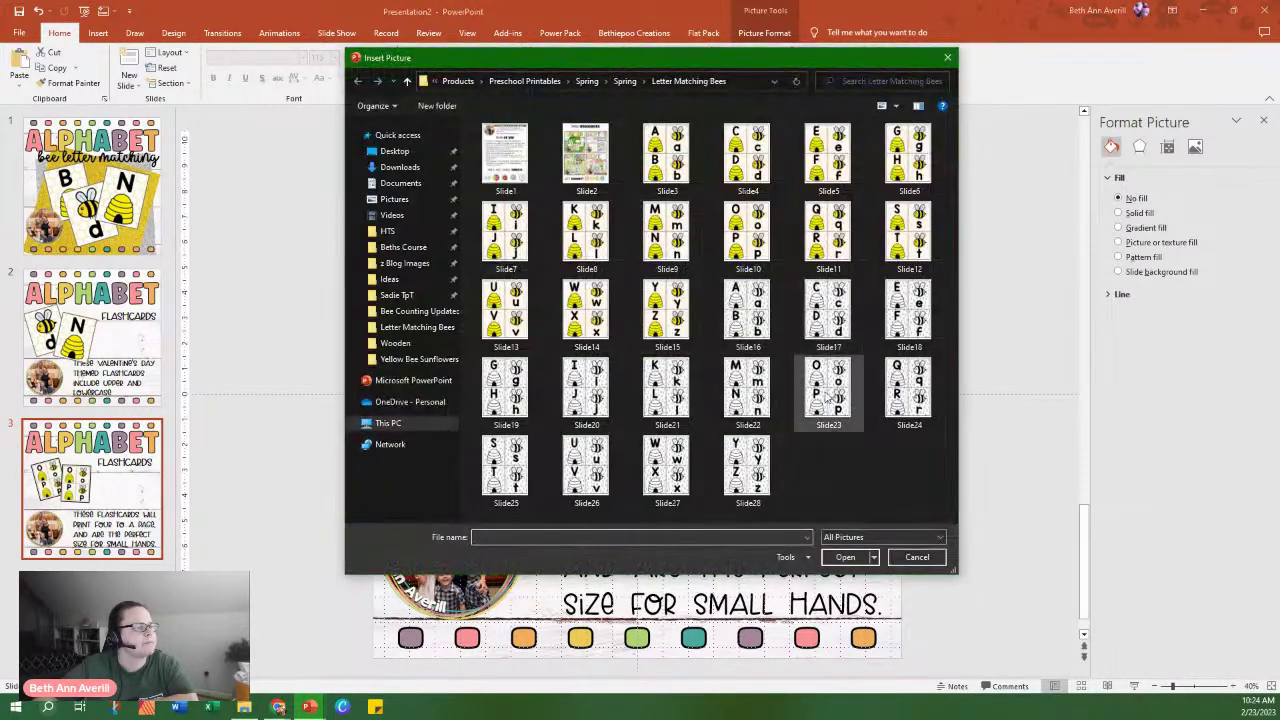
pyautogui.doubleClick(828, 390)
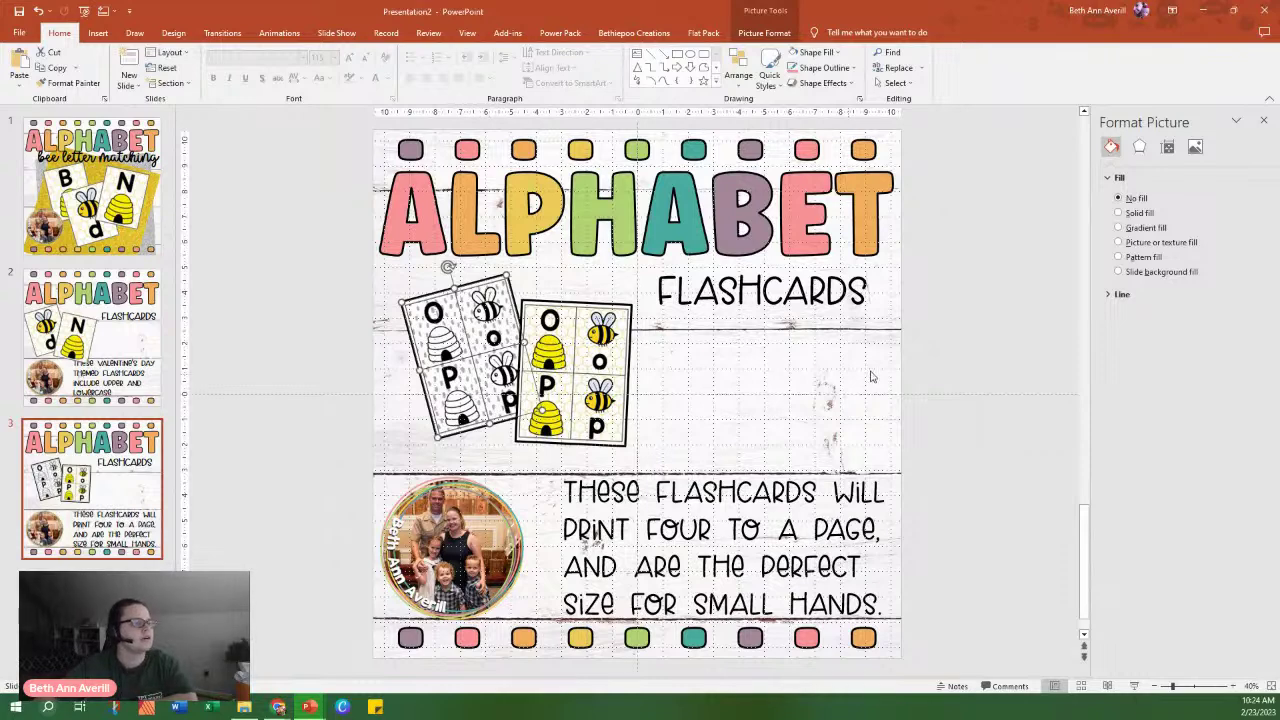
pyautogui.click(929, 382)
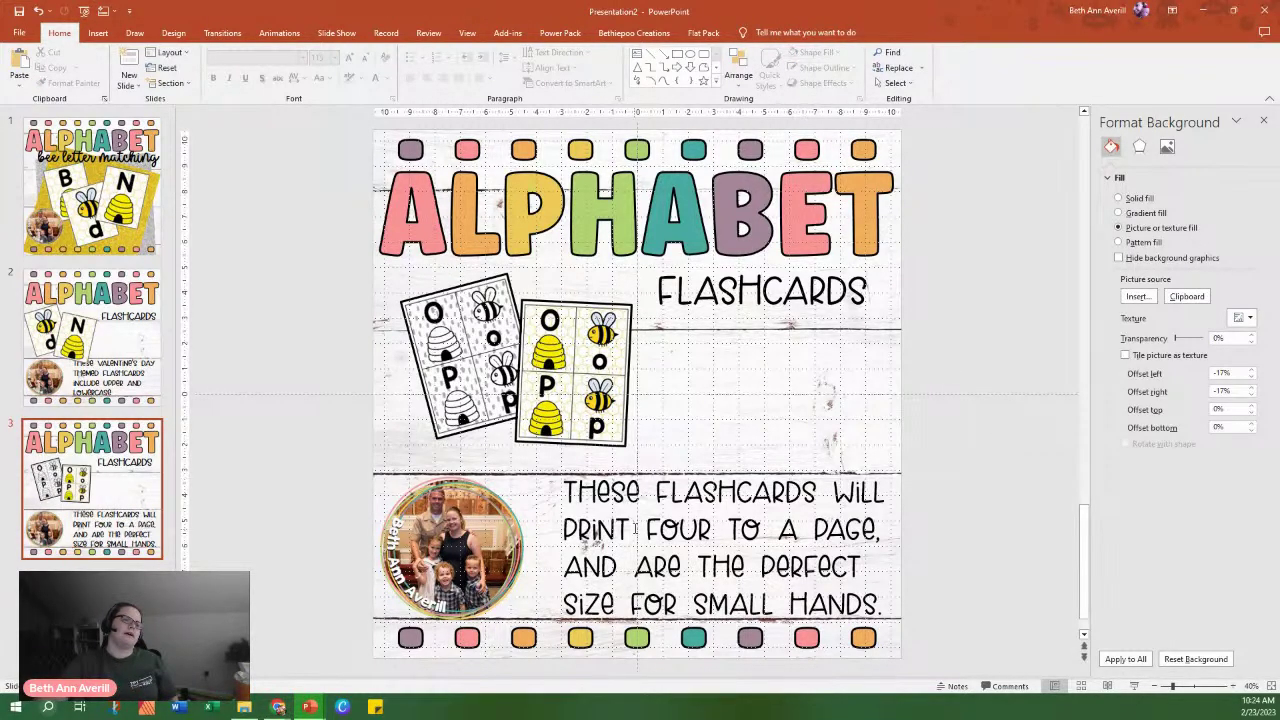
# Nudge slide 3's four-to-a-page description text box slightly left and up.
pyautogui.click(732, 516)
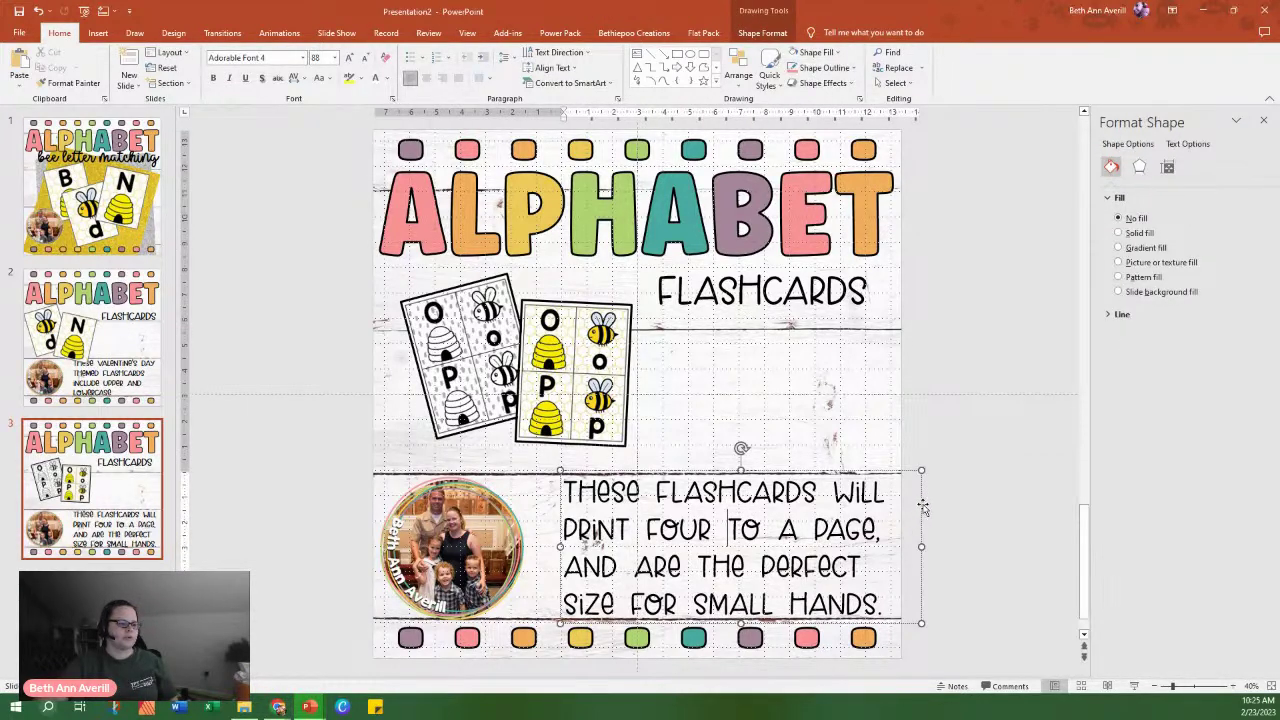
pyautogui.moveTo(922, 504); pyautogui.dragTo(914, 501)
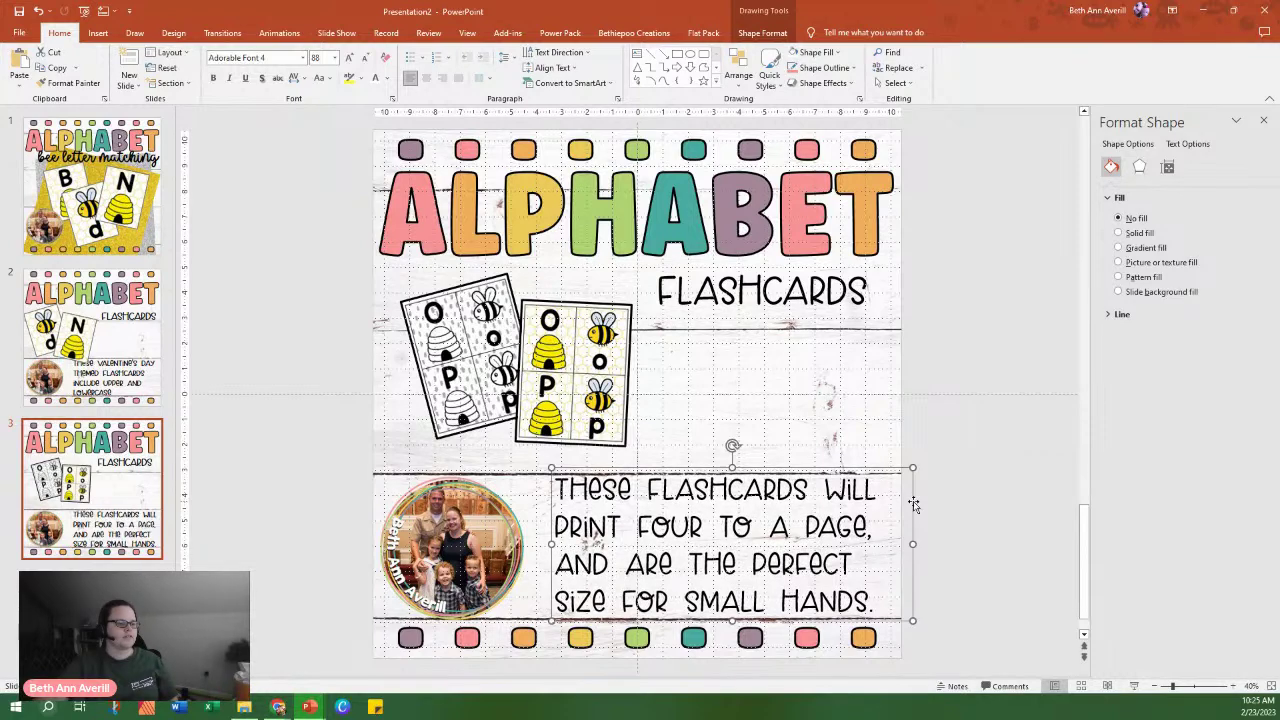
pyautogui.click(987, 475)
# On slide 2, move the N hive card up and the d bee card down-left, then shrink both slightly and position them above the photo.
pyautogui.click(90, 340)
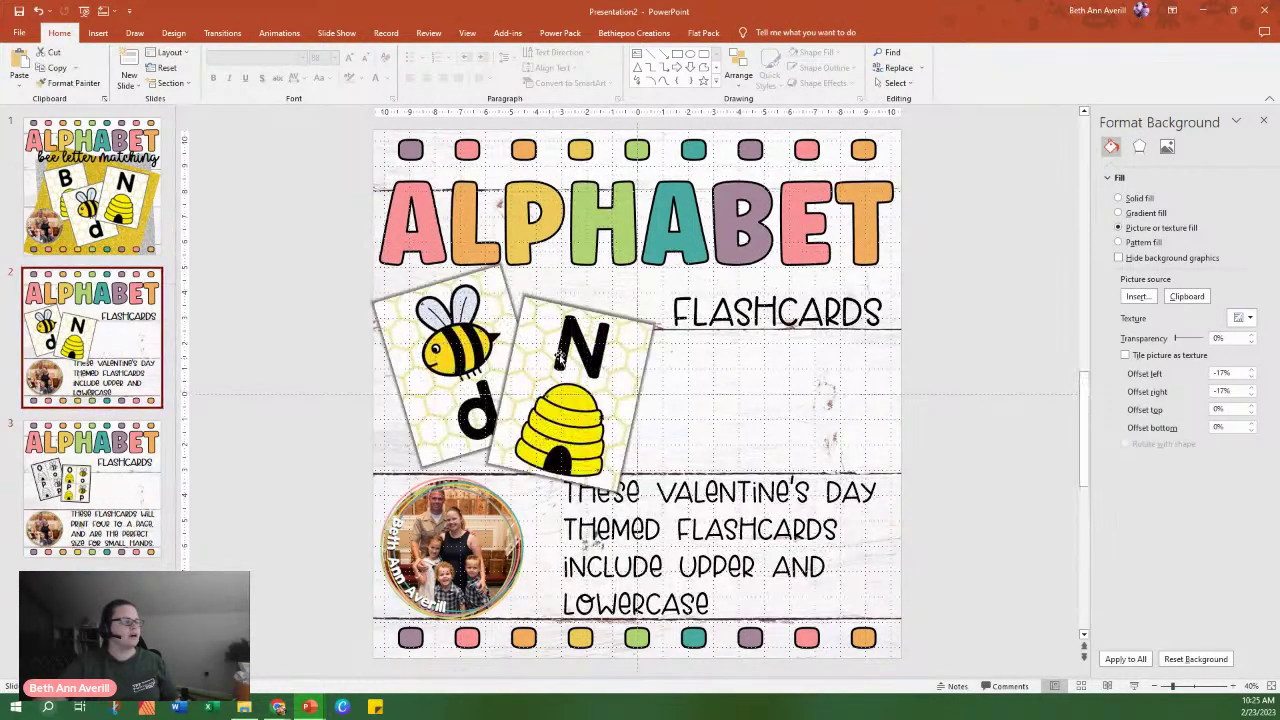
pyautogui.click(575, 345)
pyautogui.moveTo(575, 345); pyautogui.dragTo(572, 320)
pyautogui.moveTo(479, 388); pyautogui.dragTo(466, 402)
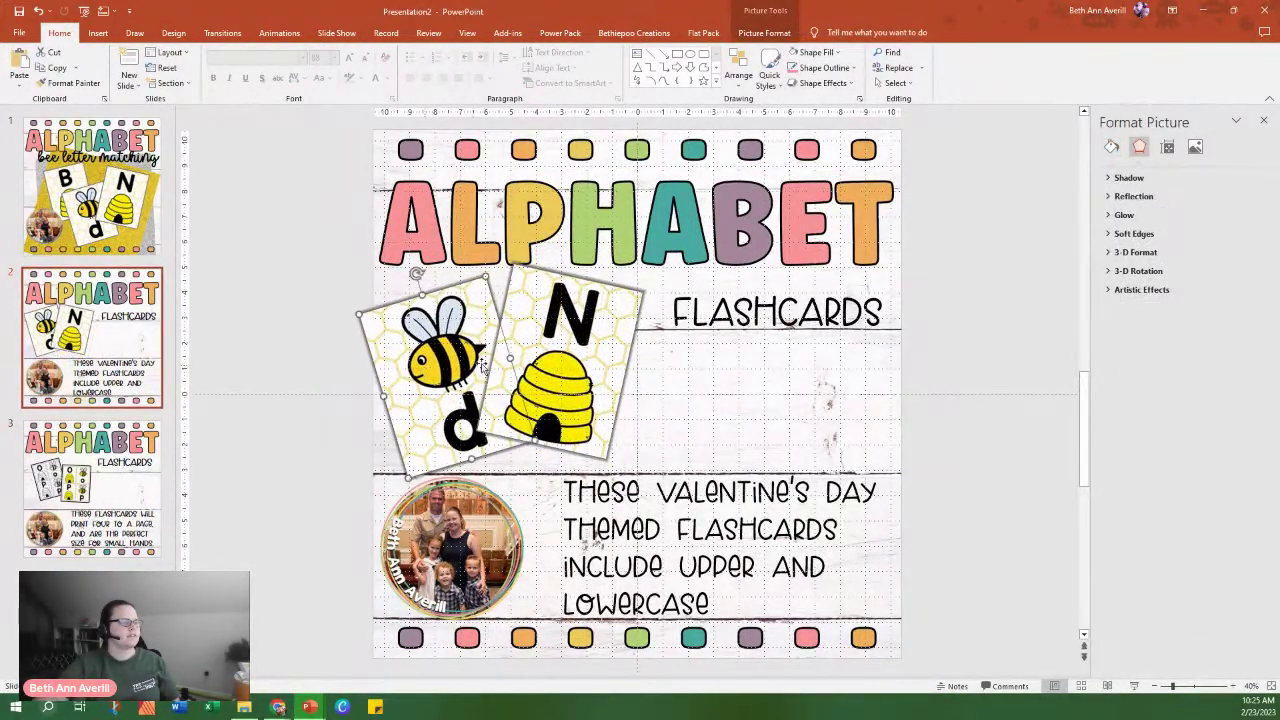
pyautogui.keyDown('shift'); pyautogui.click(582, 327); pyautogui.keyUp('shift')
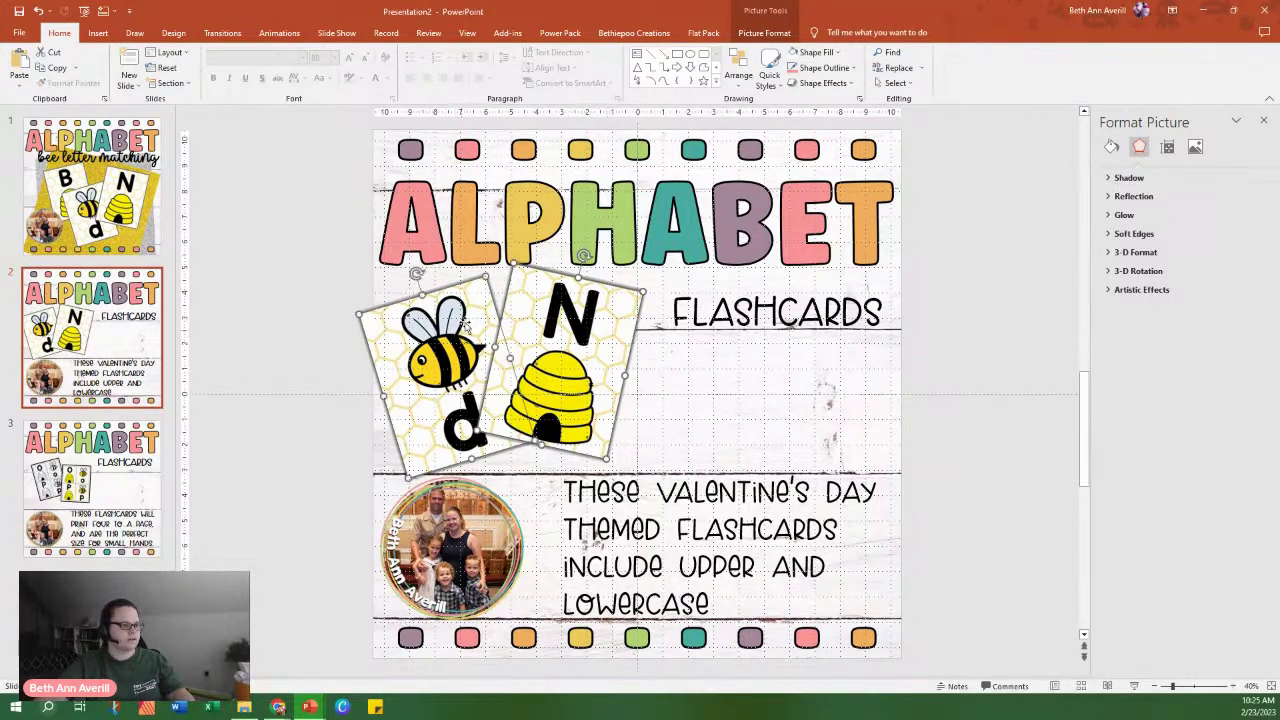
pyautogui.moveTo(488, 280); pyautogui.dragTo(479, 301)
pyautogui.moveTo(573, 346); pyautogui.dragTo(585, 339)
pyautogui.click(908, 443)
# Change "Valentine's Day" to "spring" in slide 2's description and shift the text box slightly left and down.
pyautogui.click(668, 513)
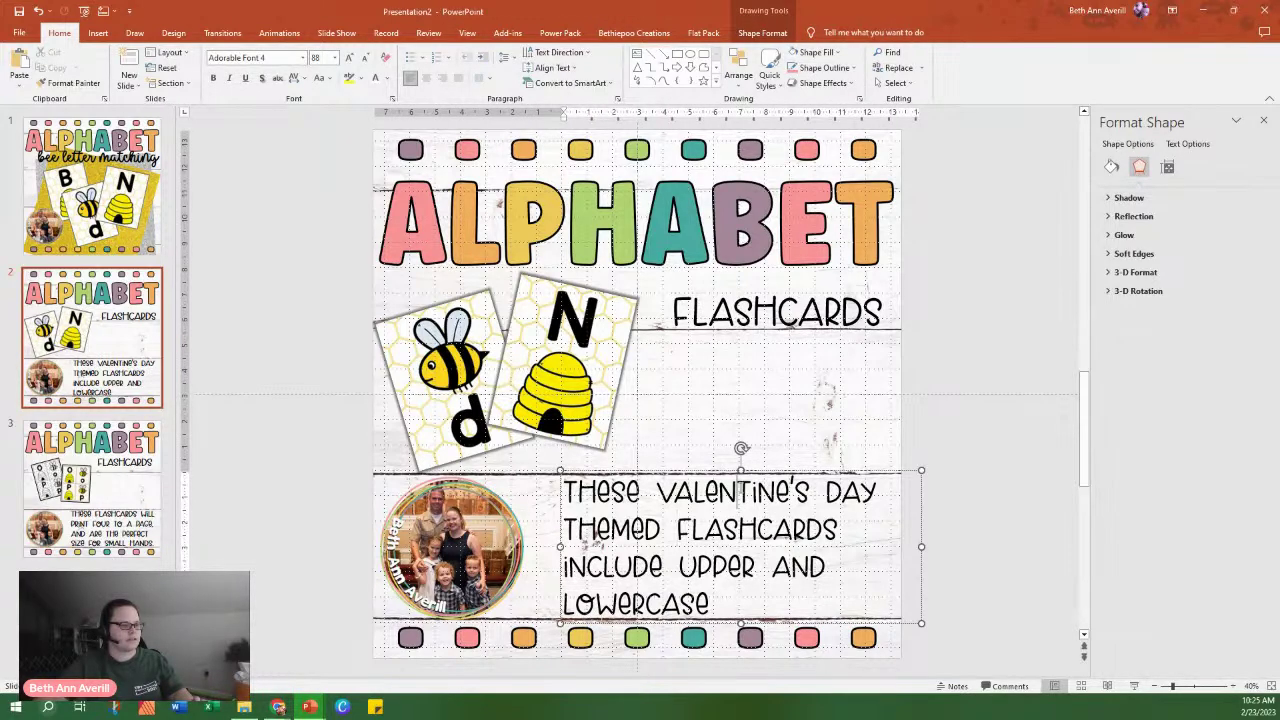
pyautogui.tripleClick(738, 494)
pyautogui.click(866, 491)
pyautogui.moveTo(876, 492); pyautogui.dragTo(688, 502)
pyautogui.write('spring')
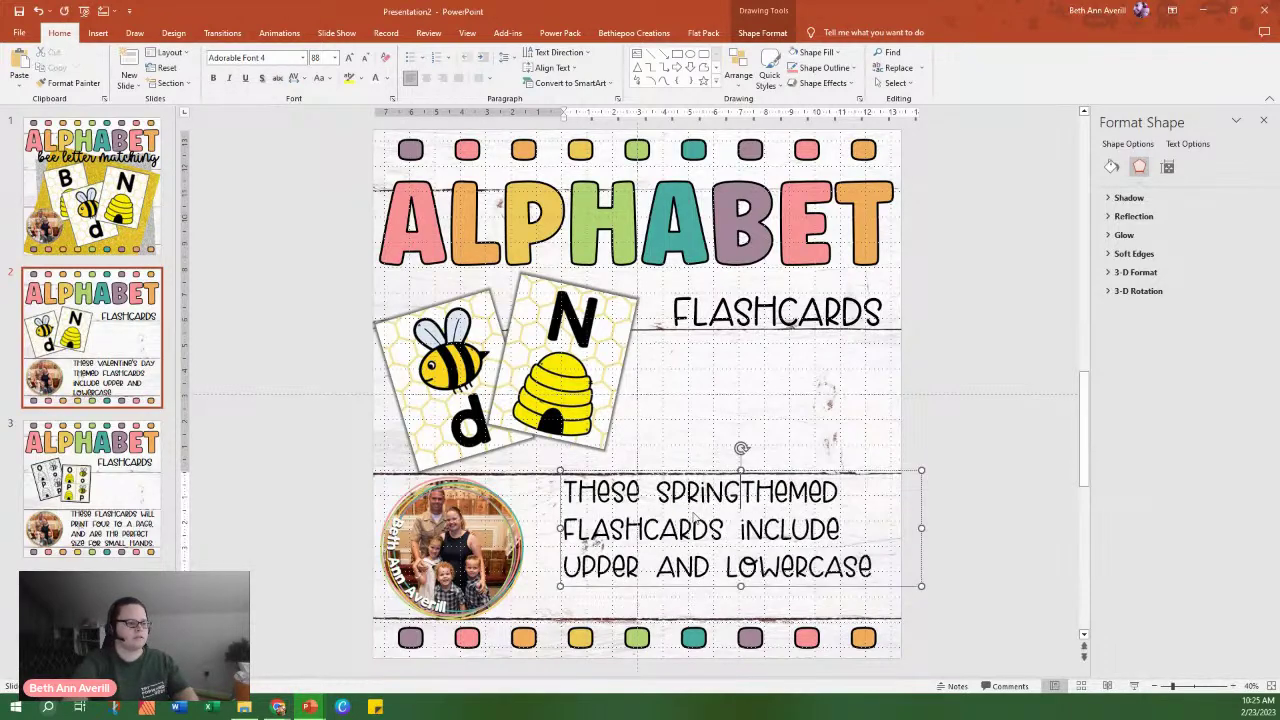
pyautogui.press('Escape')
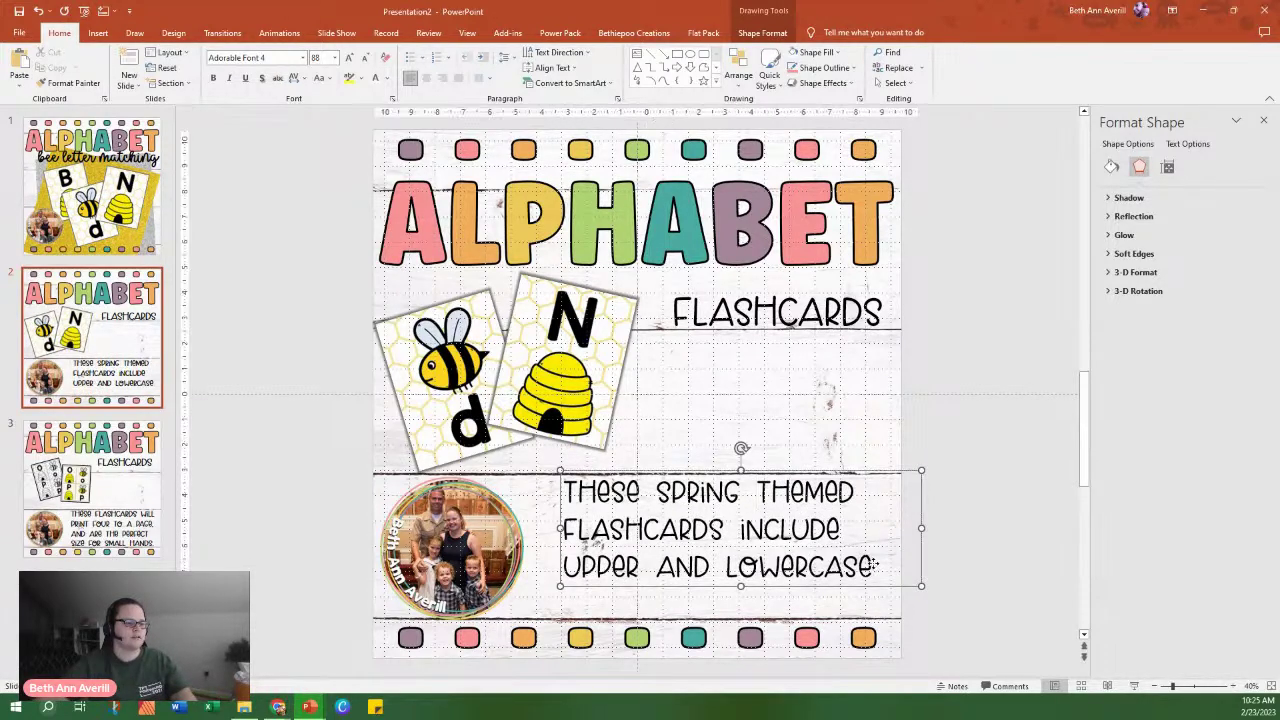
pyautogui.moveTo(880, 583); pyautogui.dragTo(872, 594)
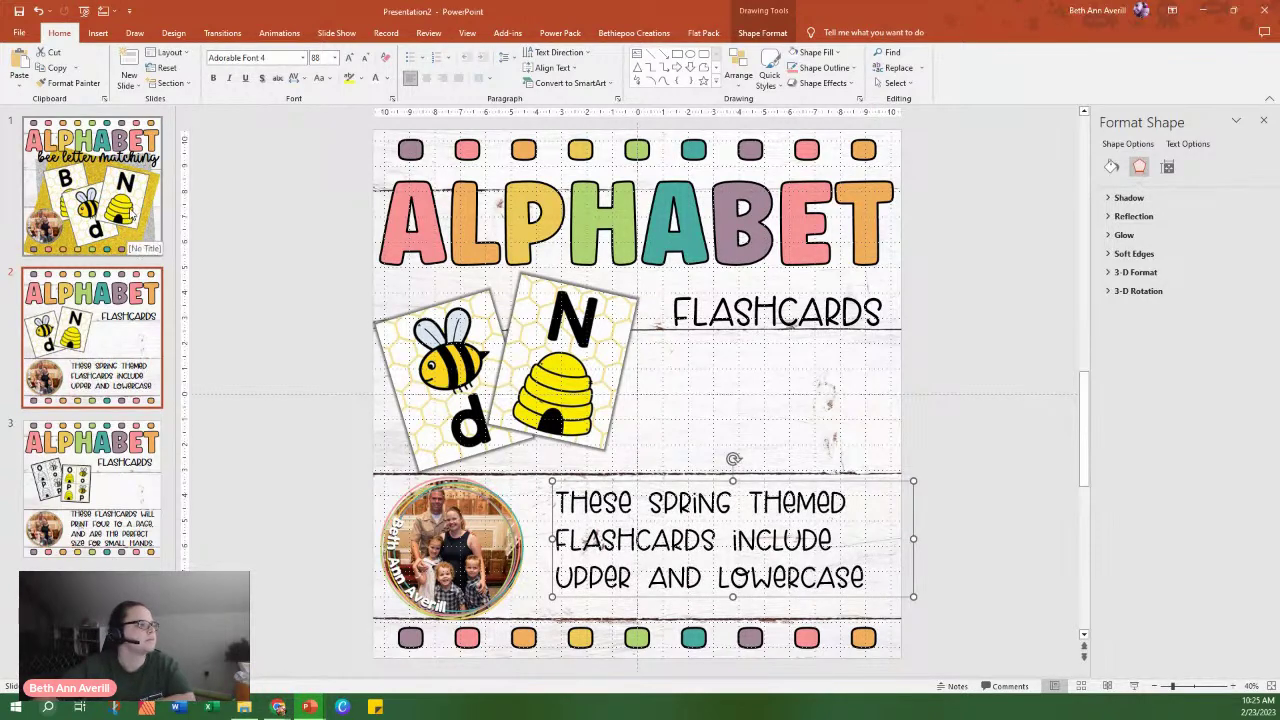
# Review the cover and both preview slides side by side in the slide sorter overview.
pyautogui.click(131, 213)
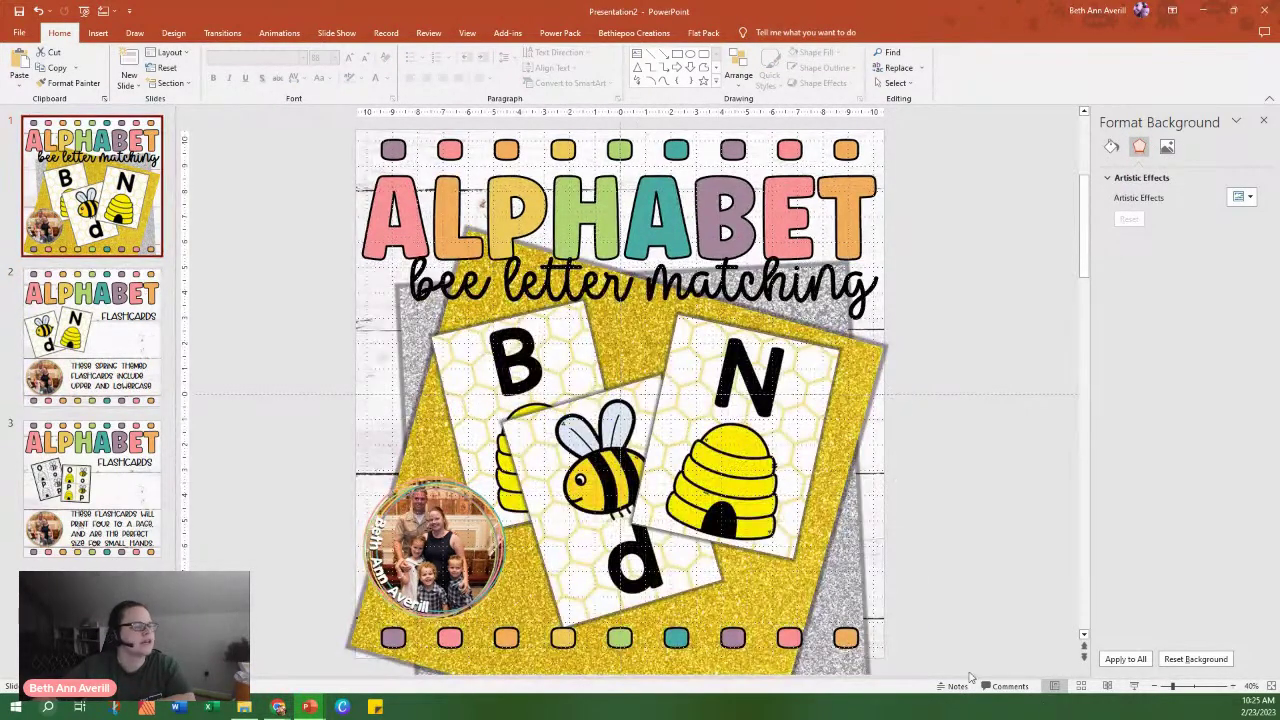
pyautogui.click(1081, 685)
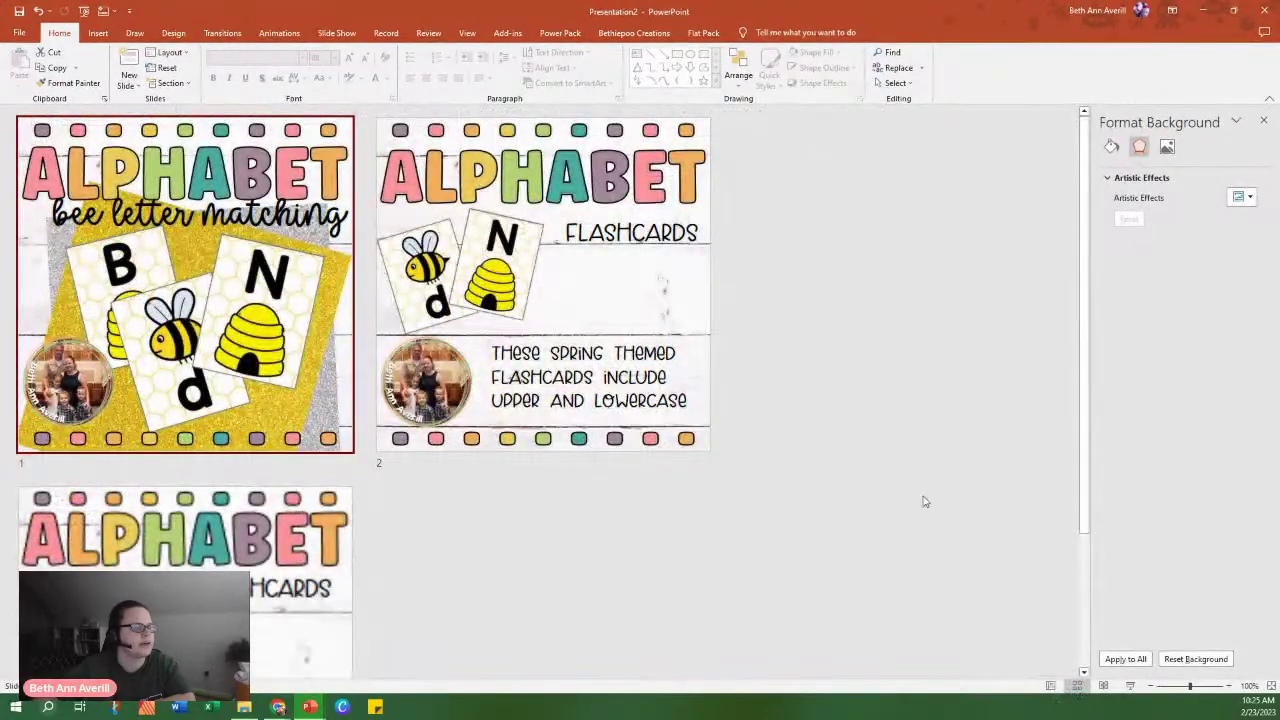
pyautogui.click(1151, 686)
pyautogui.click(1151, 686)
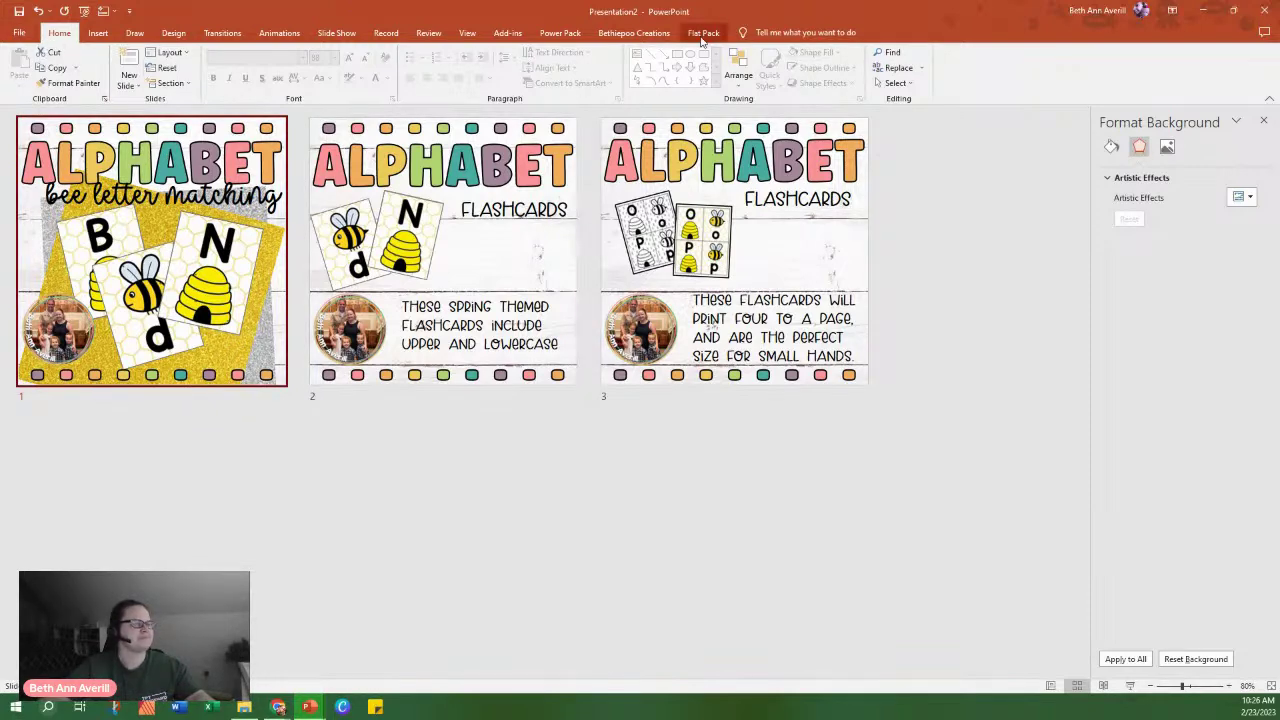
pyautogui.click(19, 33)
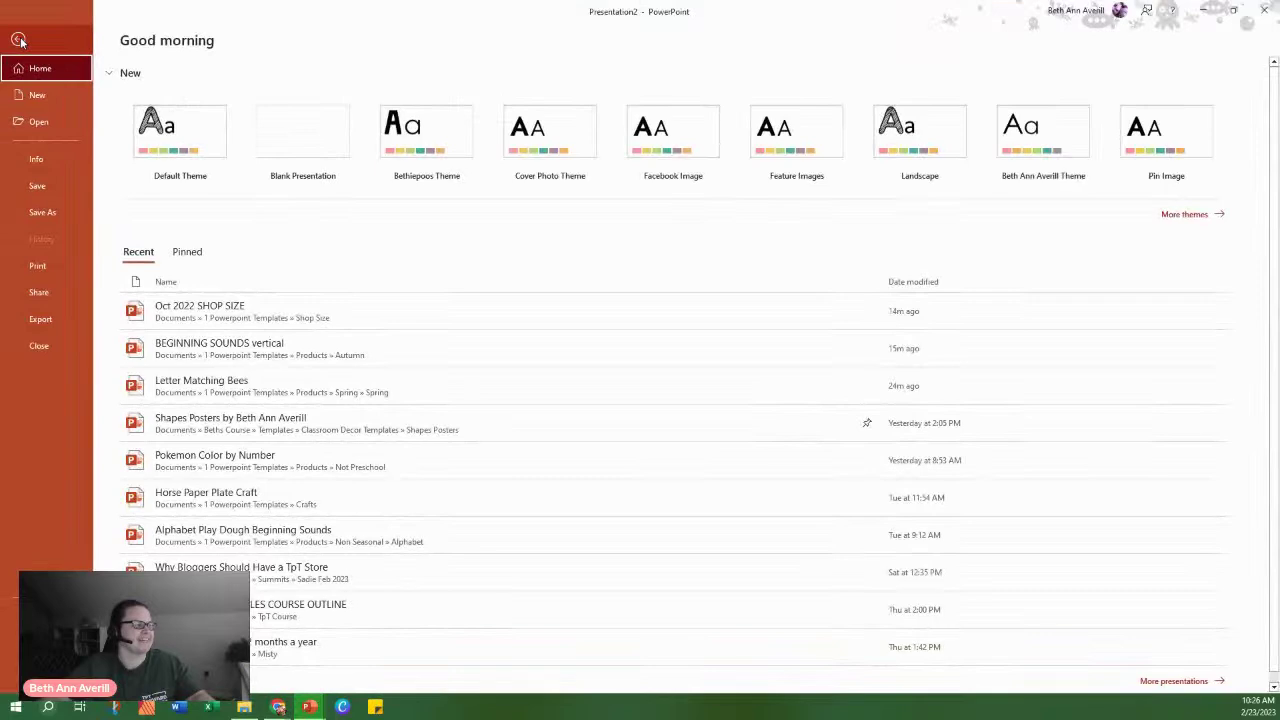
pyautogui.click(22, 40)
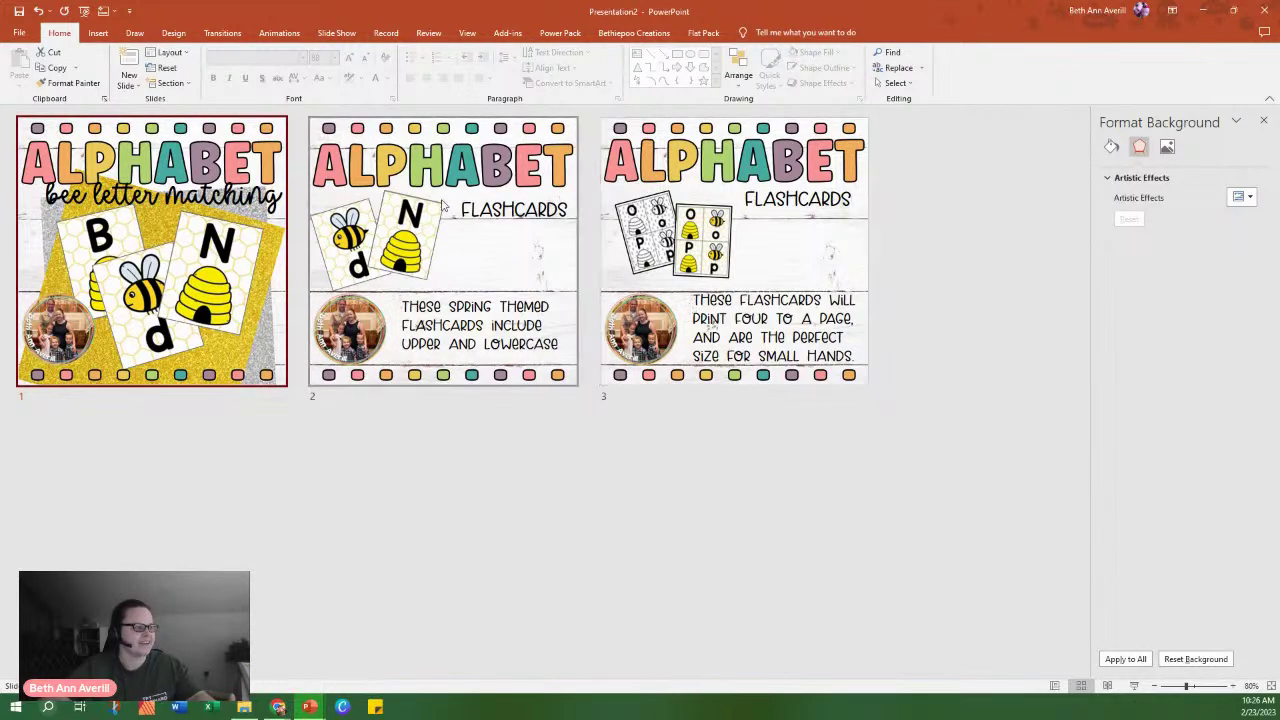
# Move slide 2's ALPHABET heading up slightly, and return to the slide sorter overview.
pyautogui.doubleClick(399, 157)
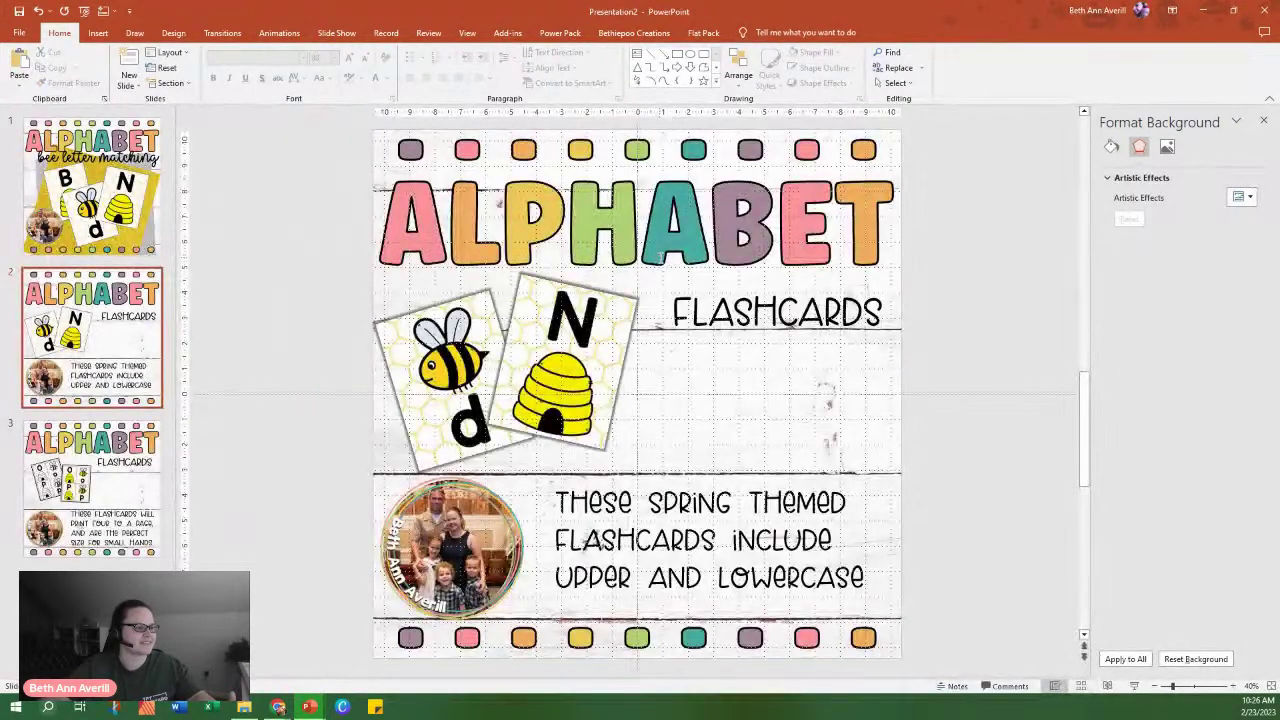
pyautogui.click(660, 281)
pyautogui.moveTo(657, 295); pyautogui.dragTo(657, 287)
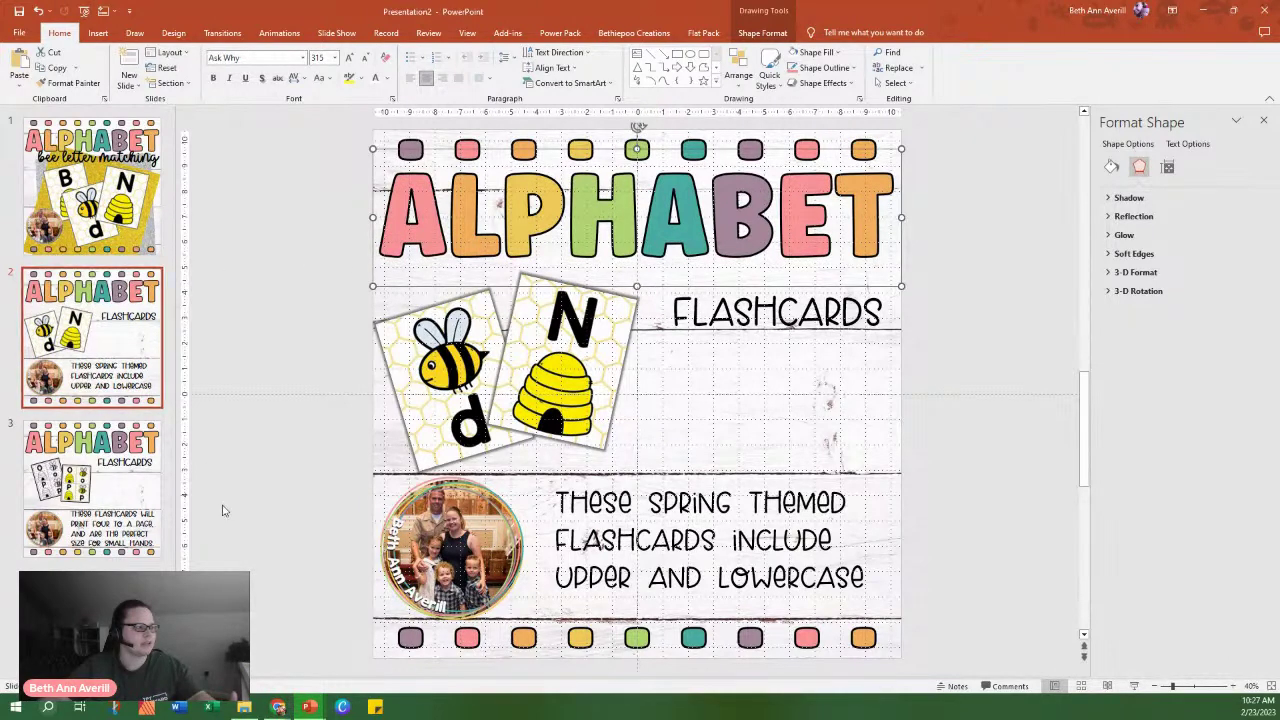
pyautogui.click(1081, 686)
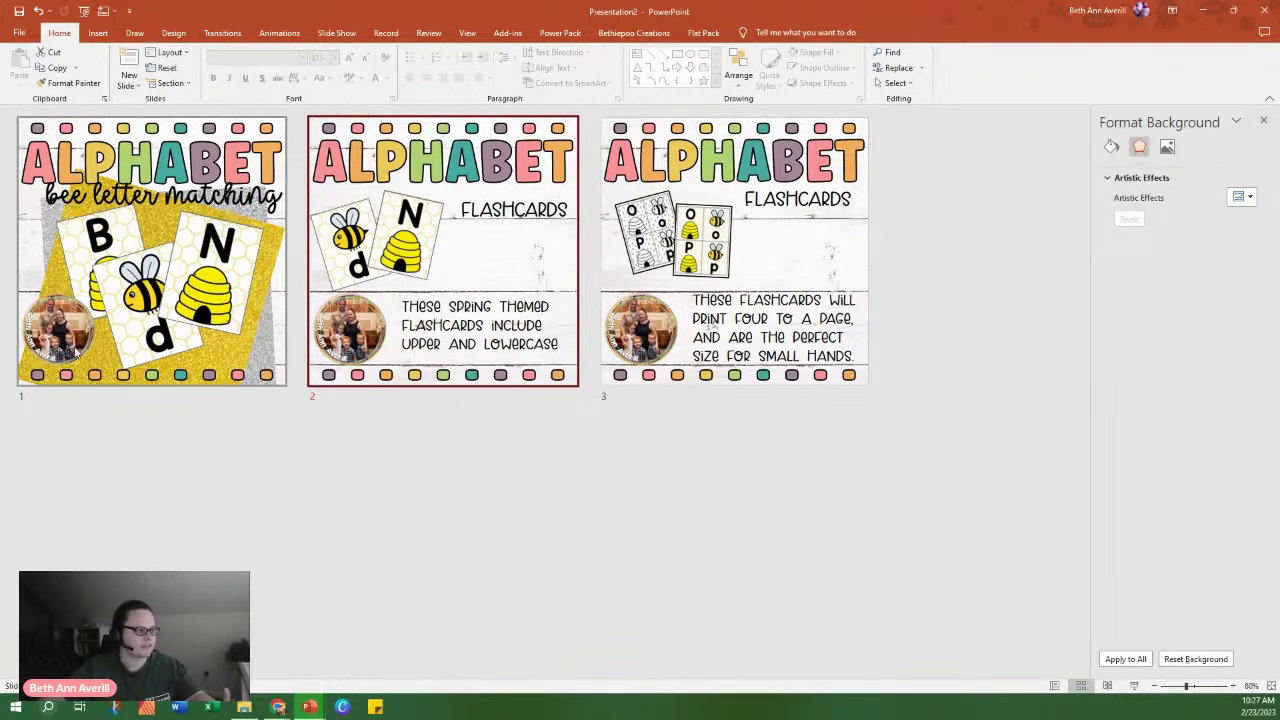
# Search Teachers Pay Teachers in the browser for "letter matching", examine the first result's description and cover, and return to the presentation.
pyautogui.moveTo(278, 707)
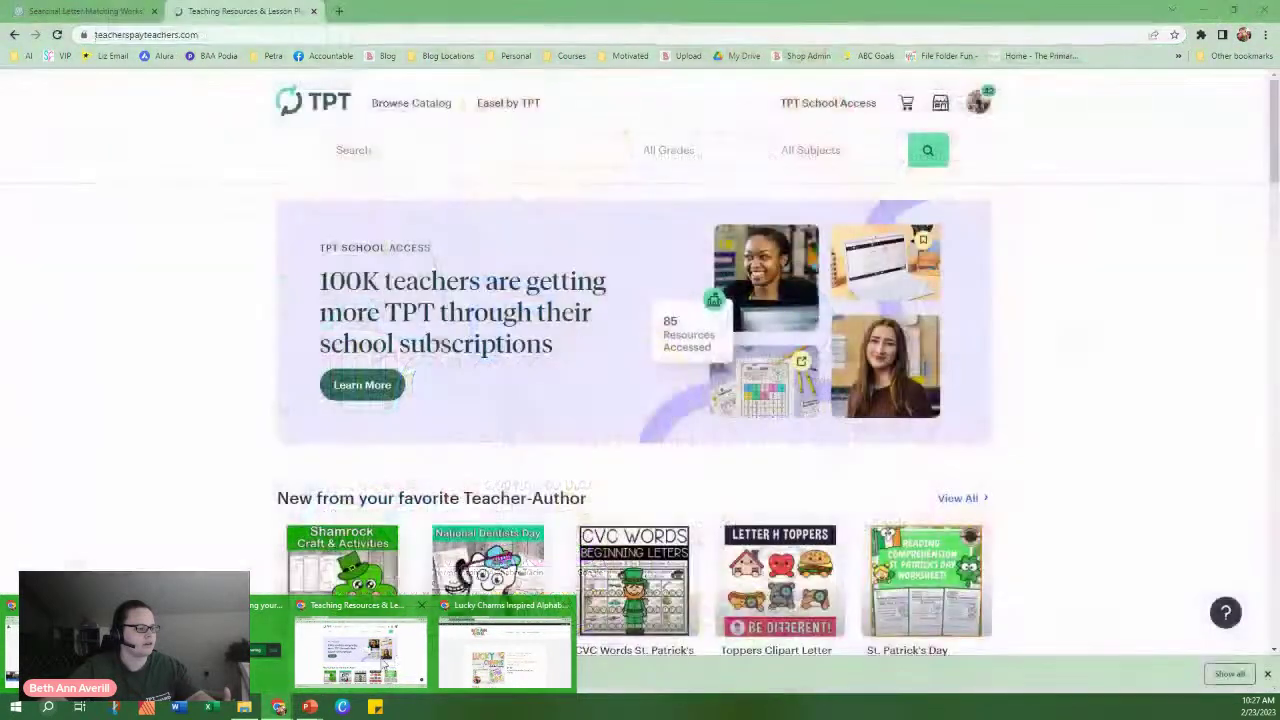
pyautogui.click(360, 650)
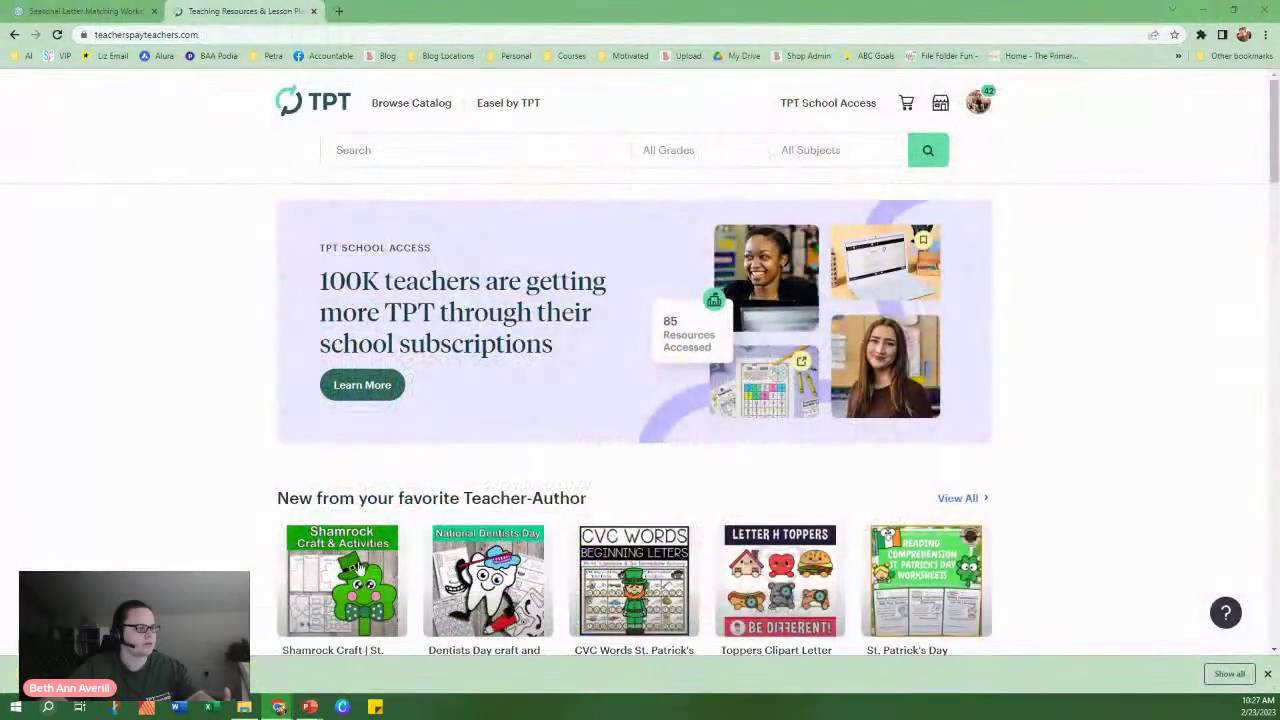
pyautogui.click(351, 150)
pyautogui.write('let')
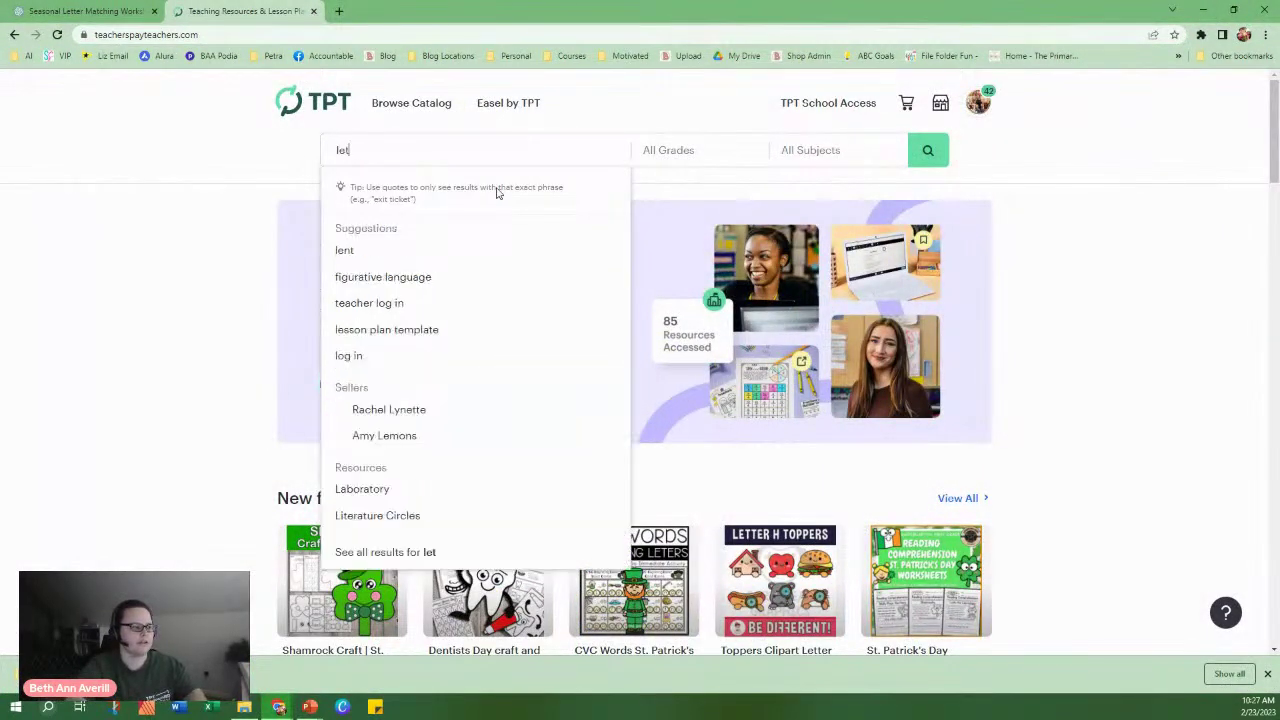
pyautogui.write('ter matching')
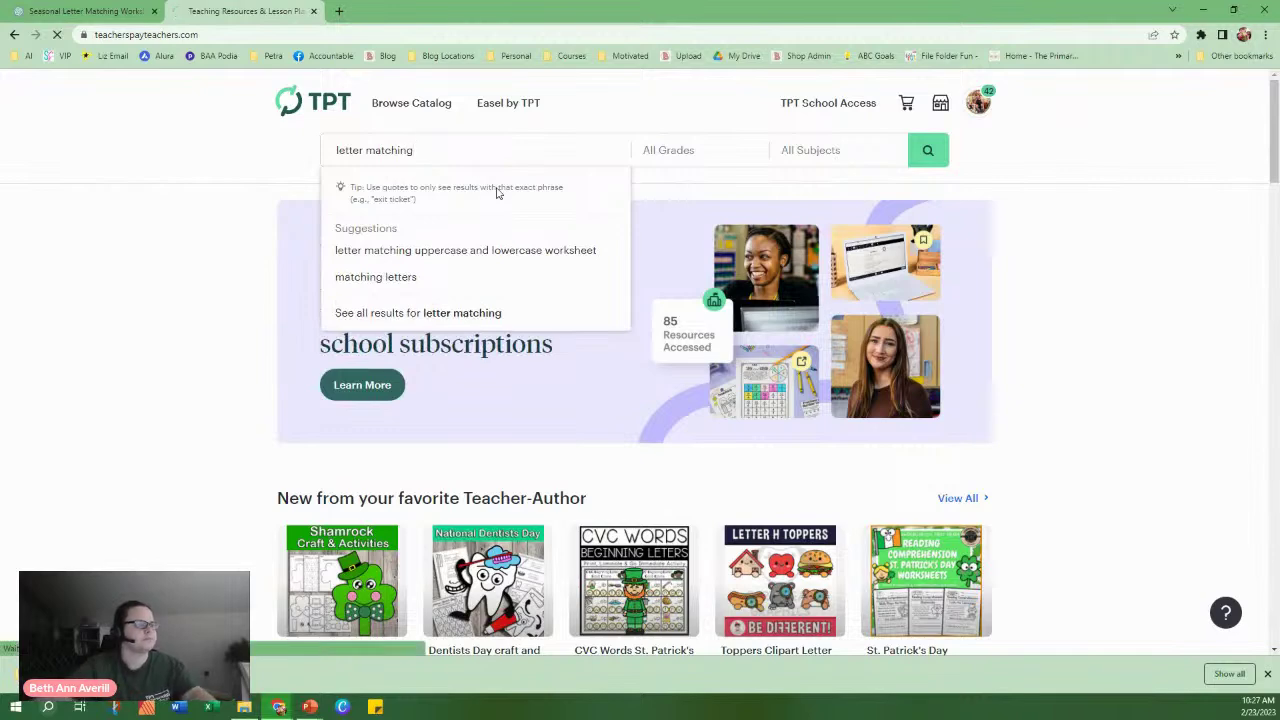
pyautogui.press('Return')
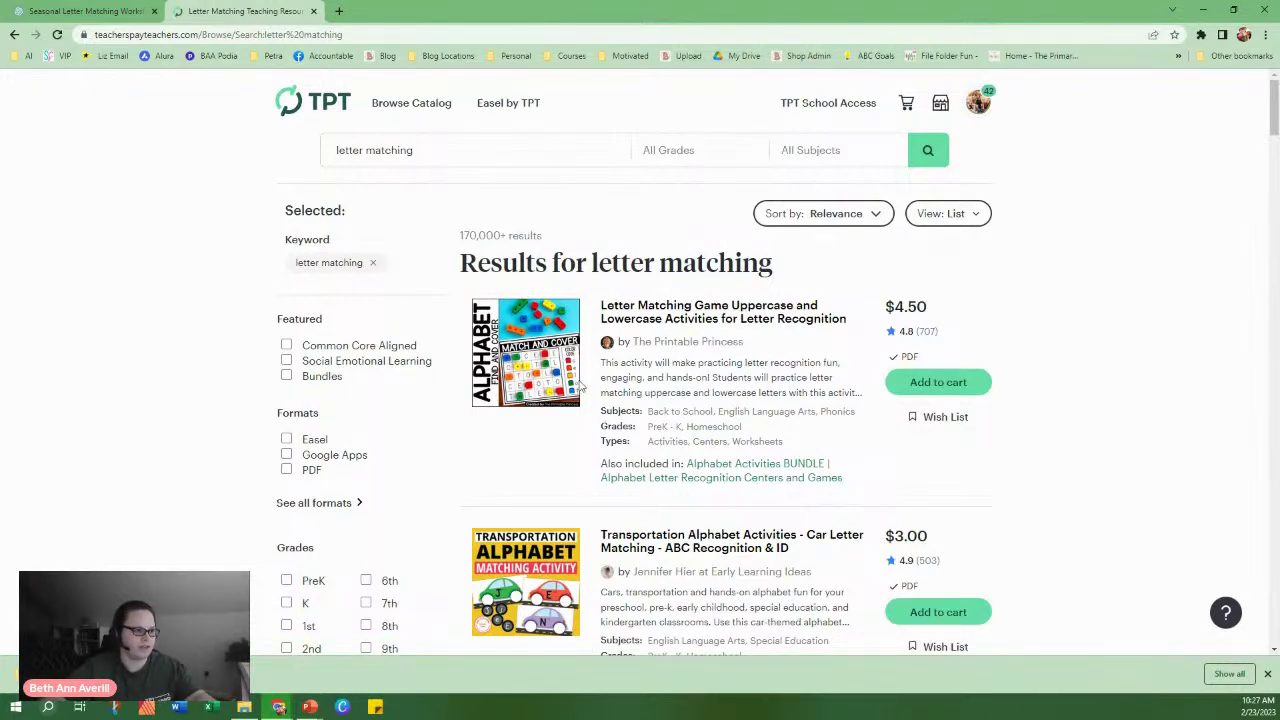
pyautogui.moveTo(610, 362); pyautogui.dragTo(854, 388)
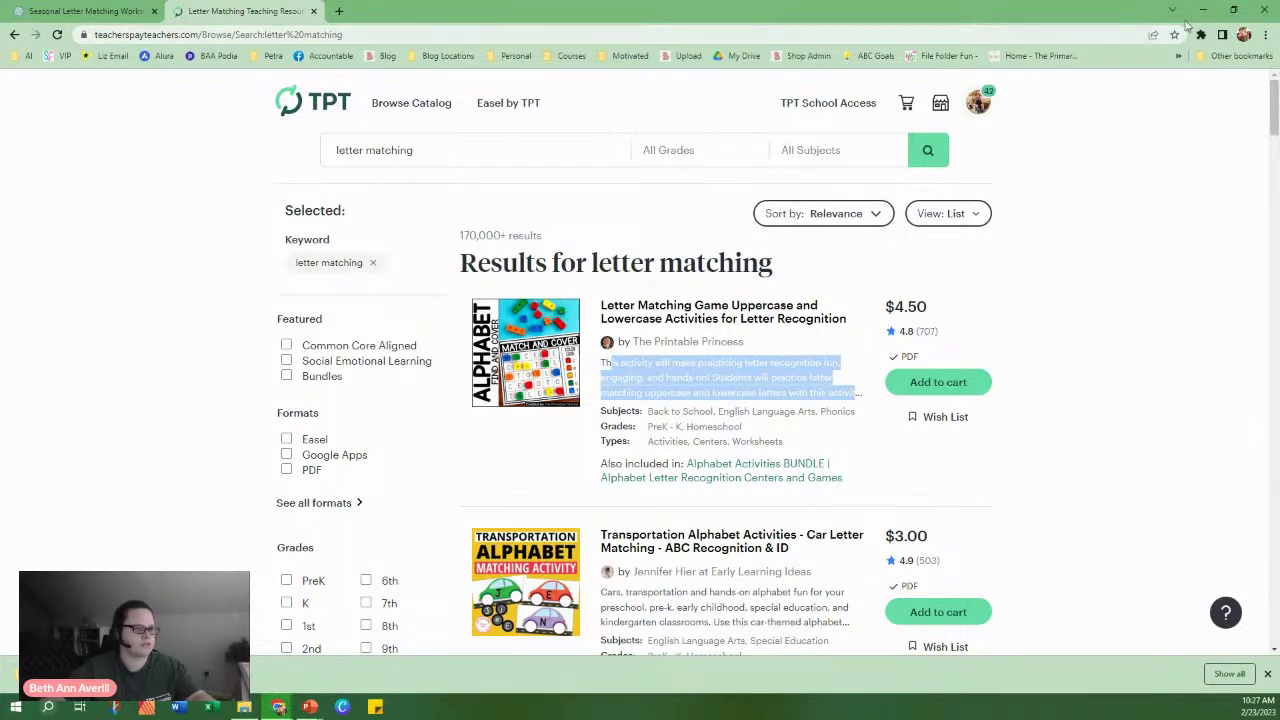
pyautogui.moveTo(520, 368)
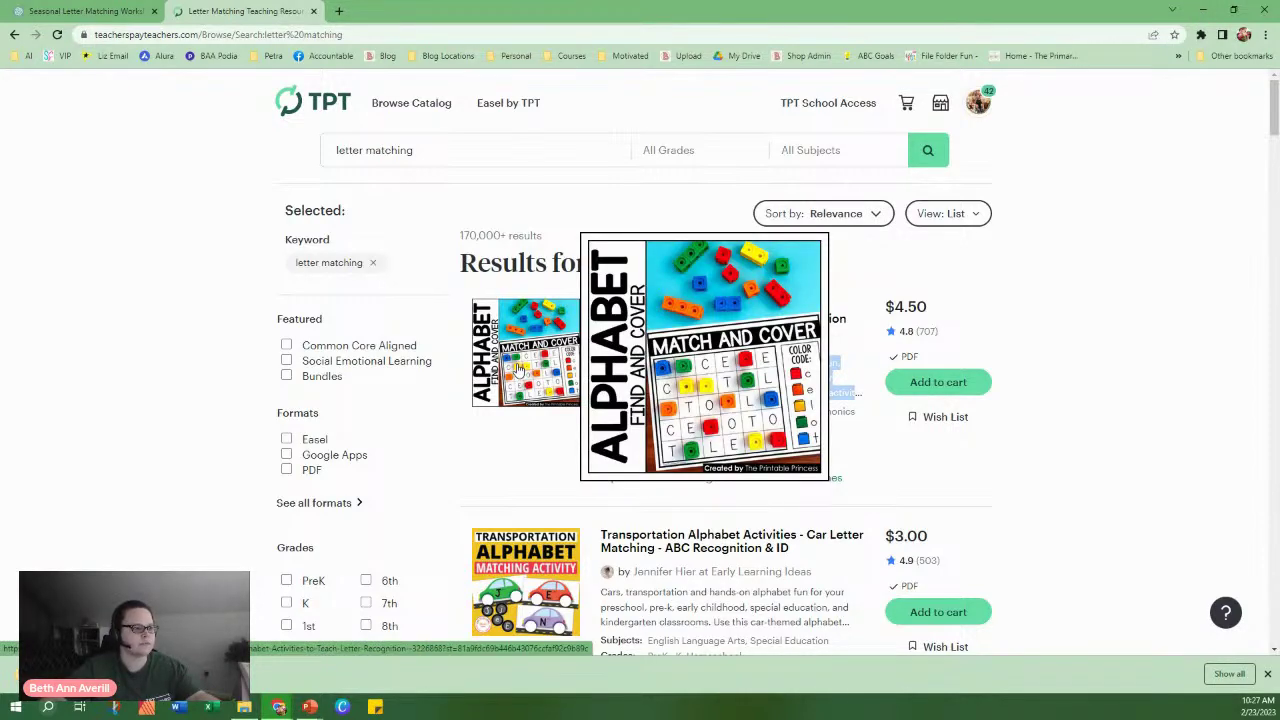
pyautogui.click(1202, 10)
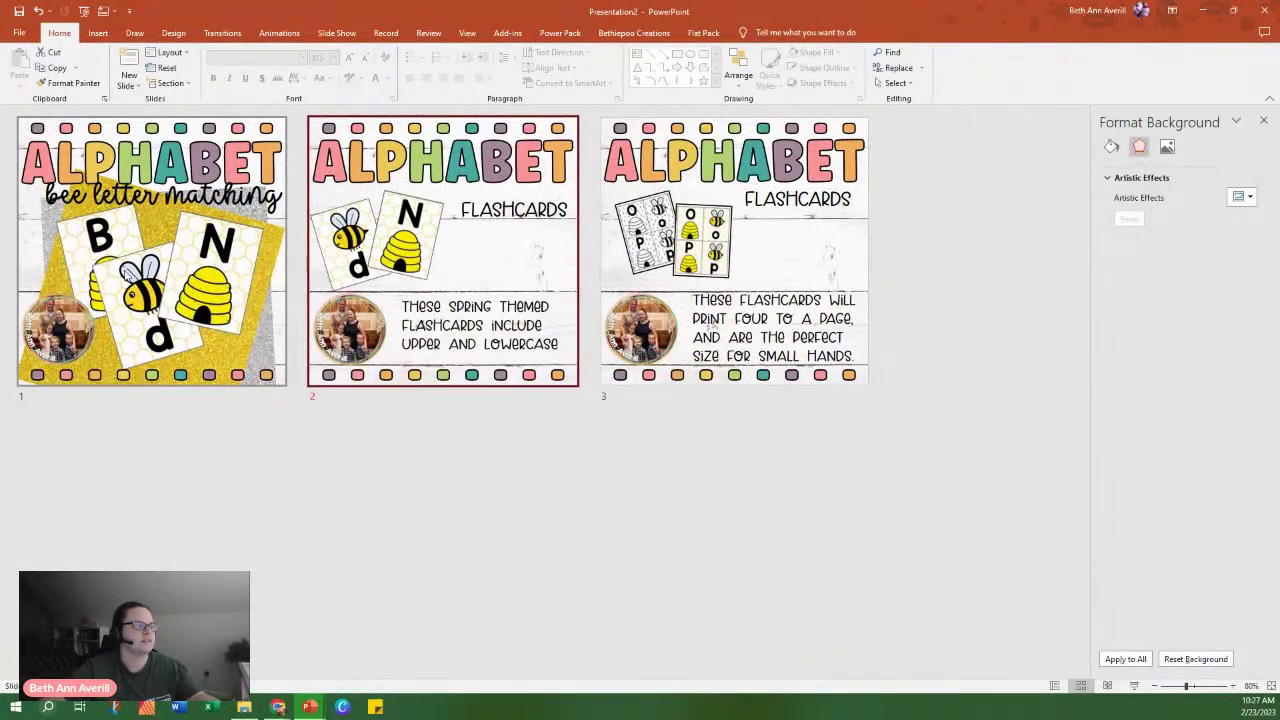
# On the cover slide, draw a pink rectangle about 11.3 by 3.6 inches and place it over the lower right, below the N card.
pyautogui.doubleClick(185, 210)
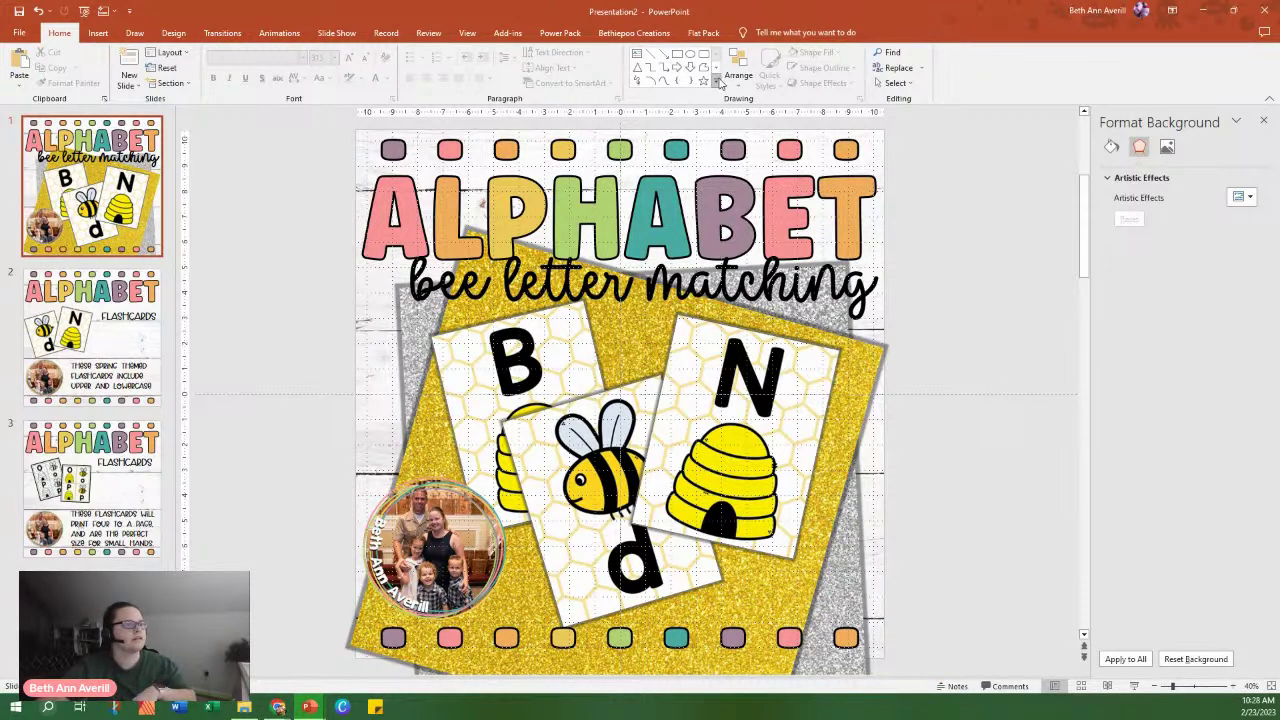
pyautogui.click(677, 54)
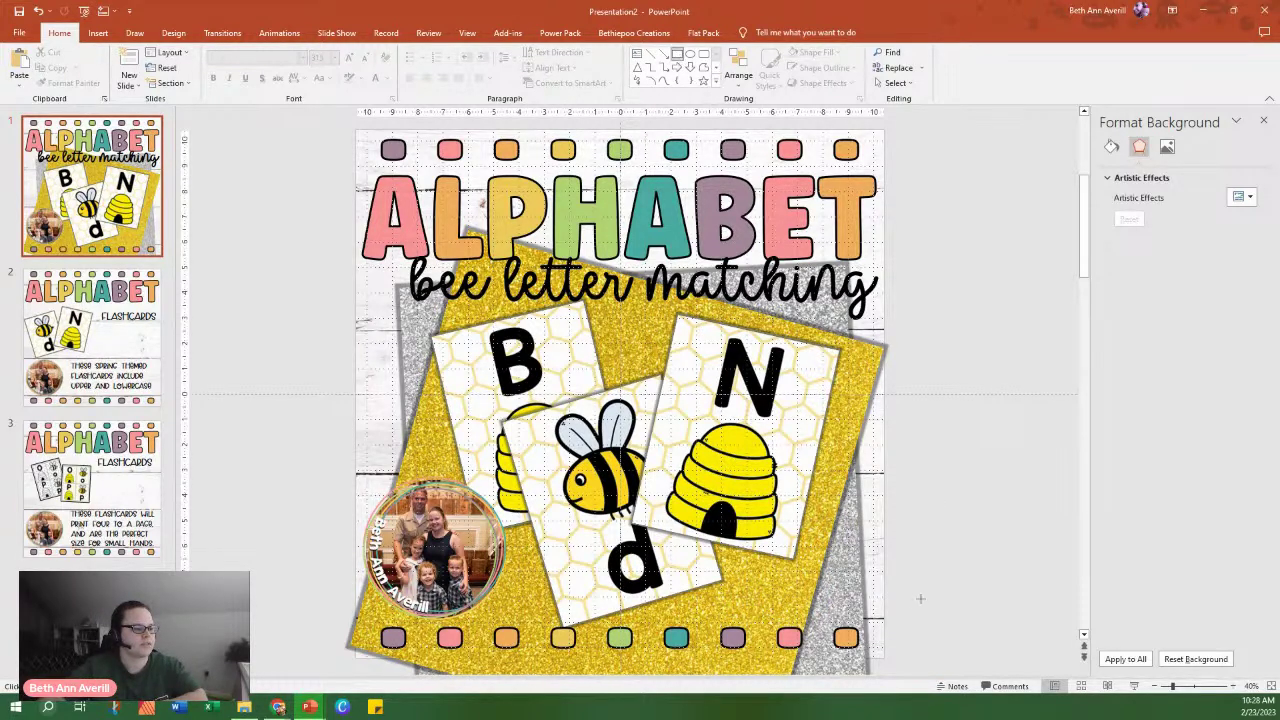
pyautogui.moveTo(916, 604); pyautogui.dragTo(727, 577)
pyautogui.moveTo(662, 537); pyautogui.dragTo(630, 513)
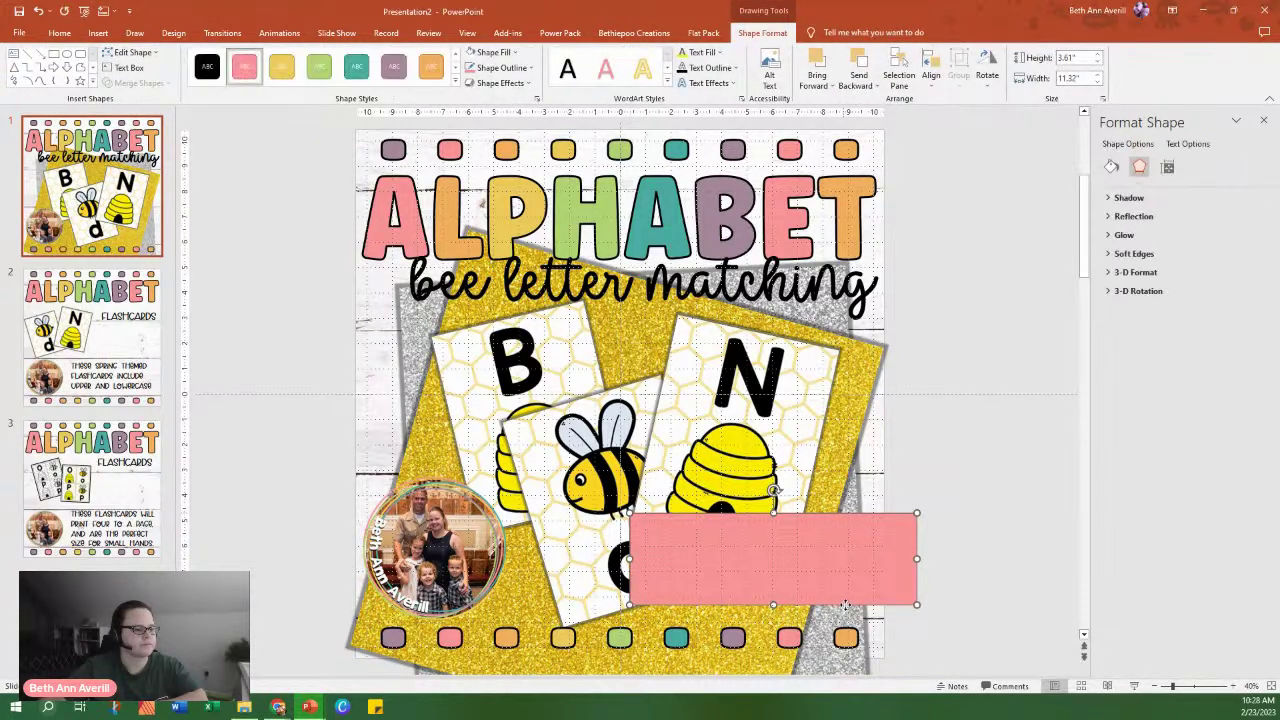
pyautogui.moveTo(845, 605); pyautogui.dragTo(874, 617)
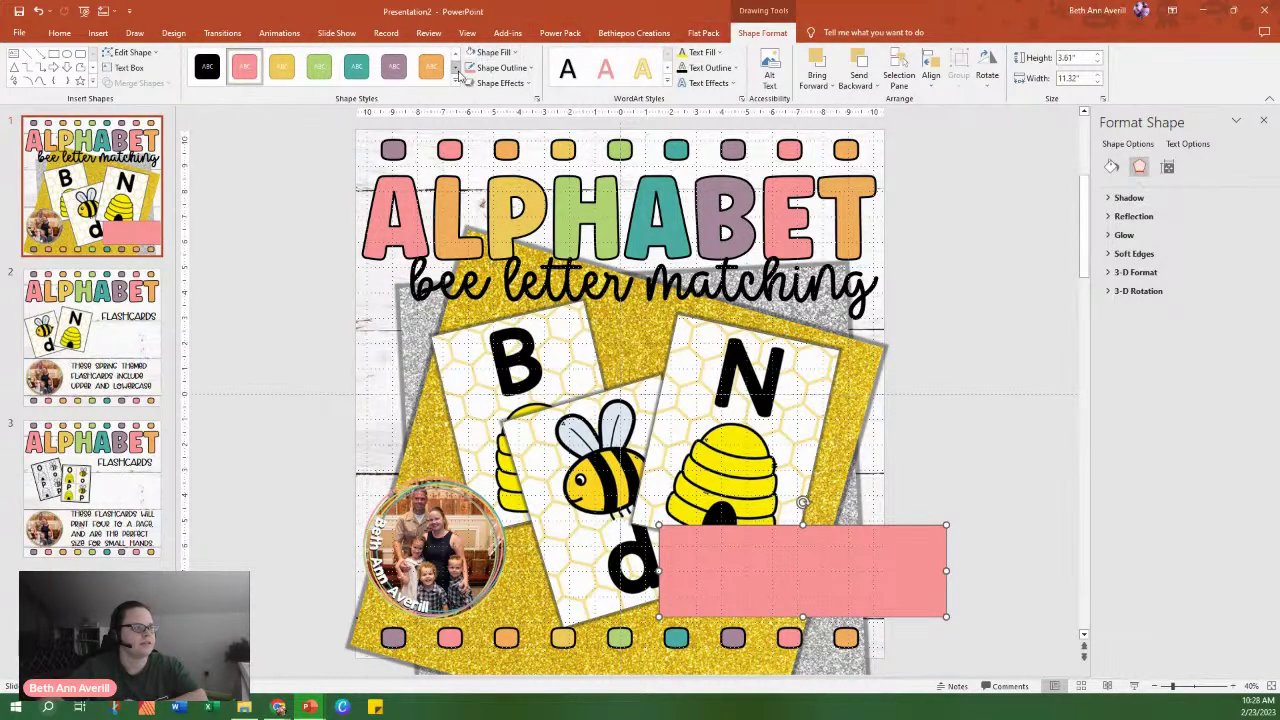
# Change the pink rectangle's shape to a rounded rectangle.
pyautogui.click(130, 52)
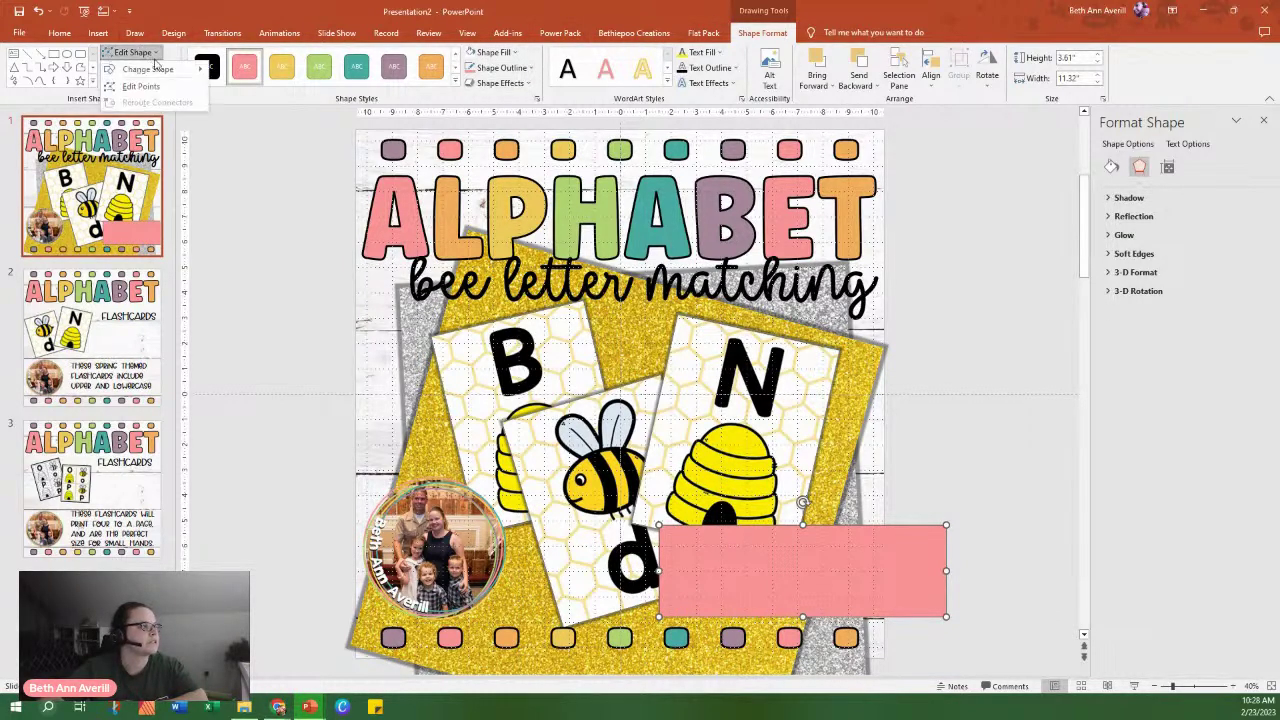
pyautogui.moveTo(198, 72)
pyautogui.click(231, 86)
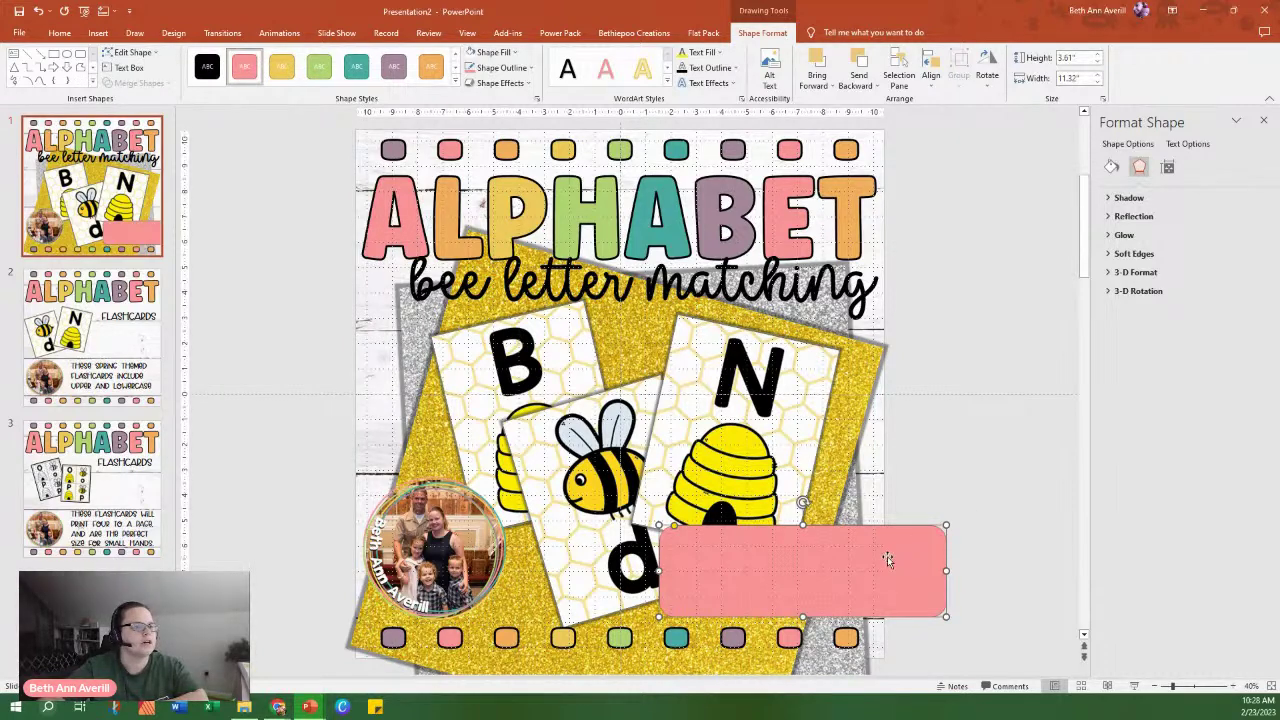
pyautogui.click(944, 442)
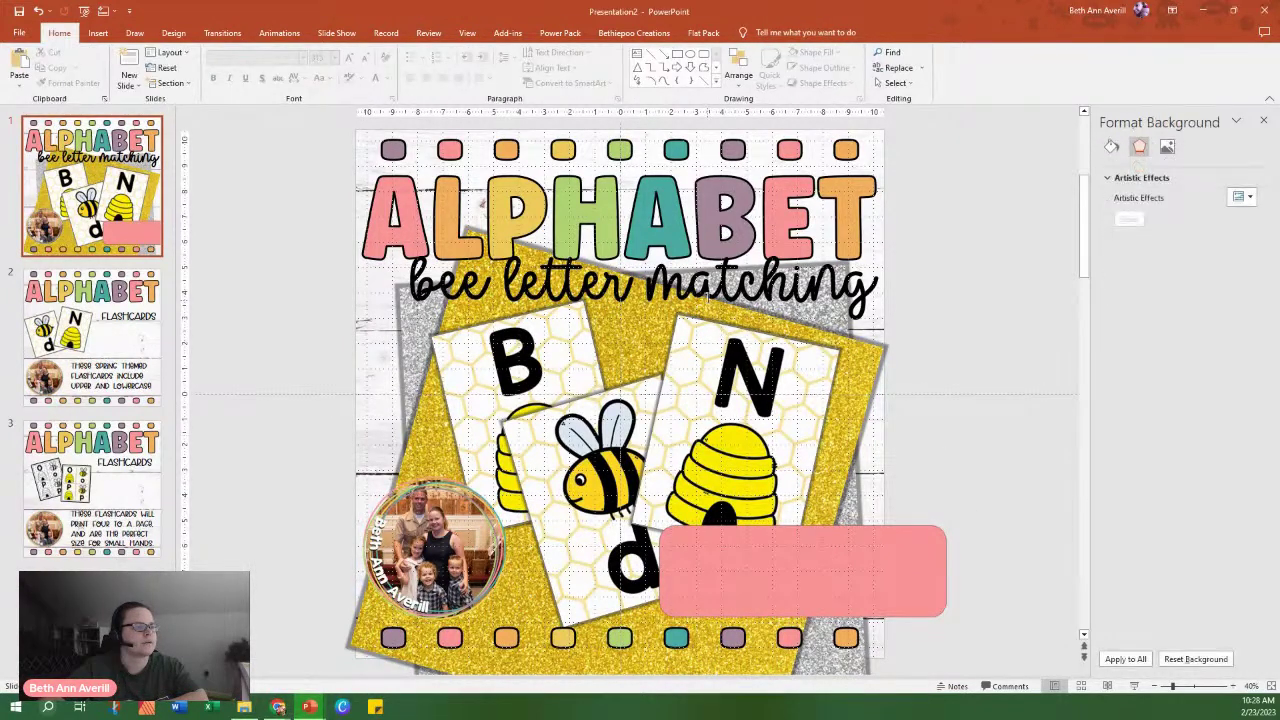
# Duplicate the "bee letter matching" text box, change the copy to "flashcards", narrow it to about 10.6 inches, and place it on the pink banner.
pyautogui.click(708, 296)
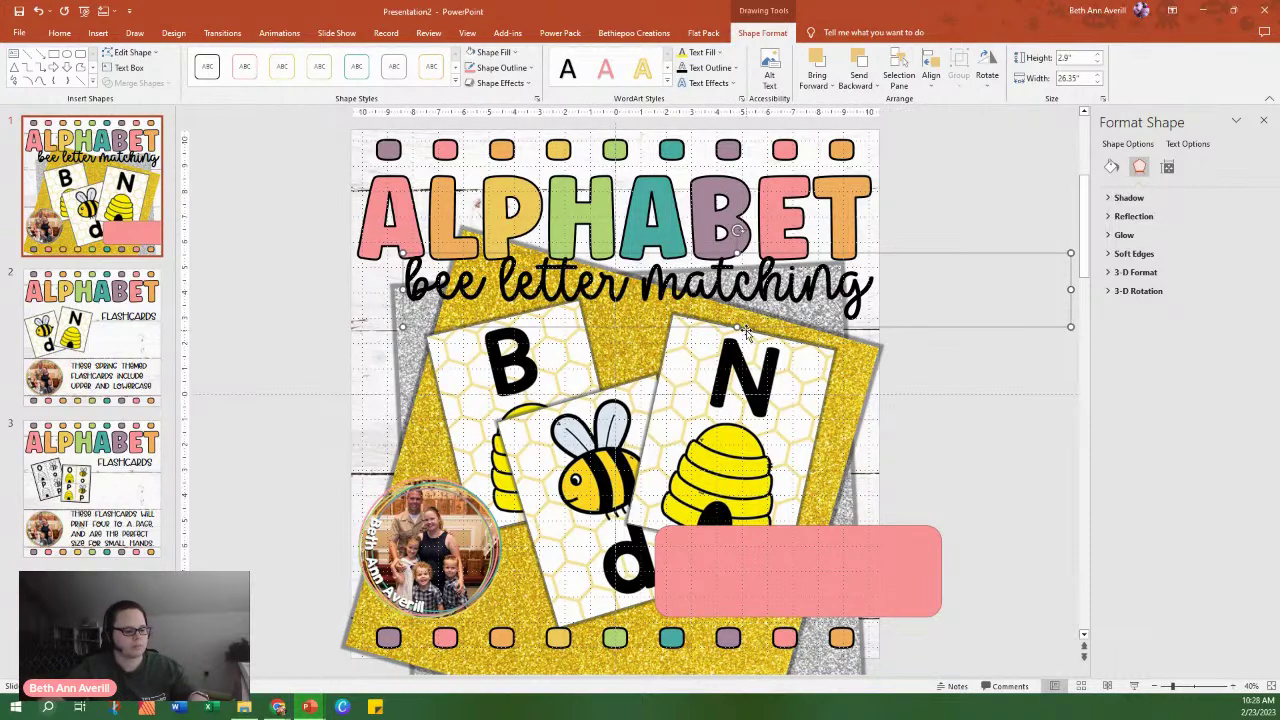
pyautogui.moveTo(745, 332); pyautogui.dragTo(786, 585)
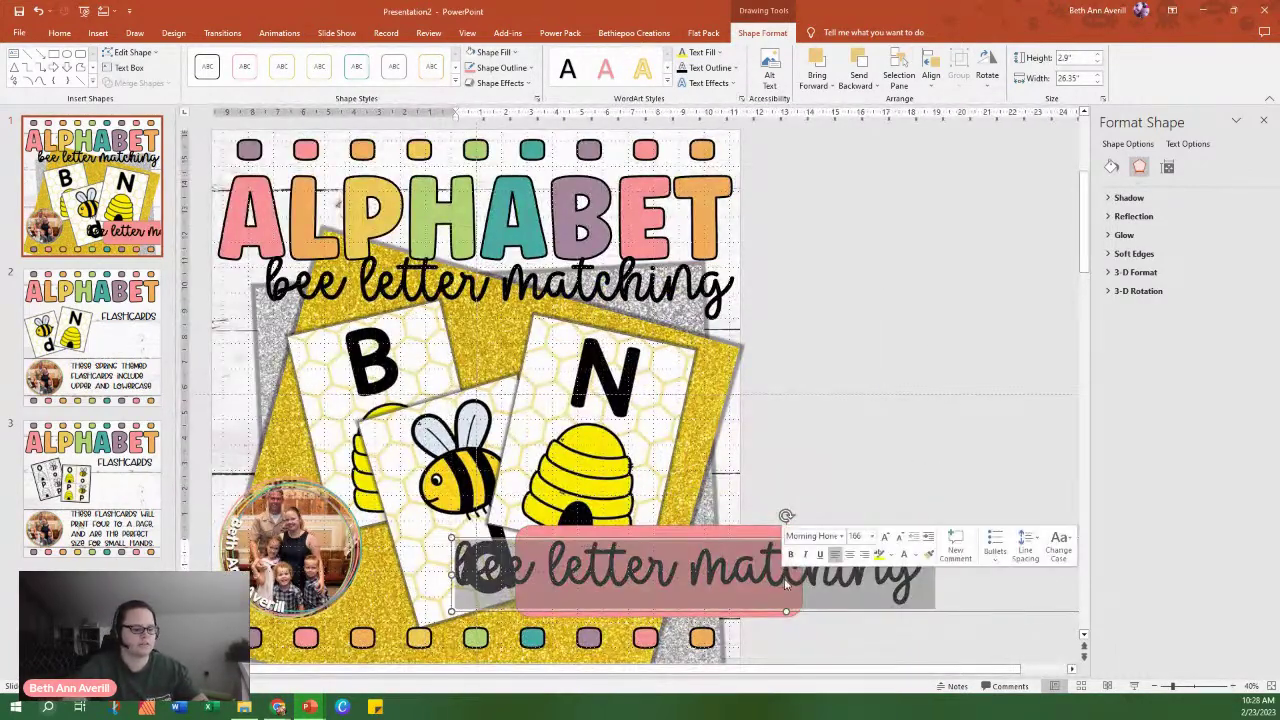
pyautogui.write('flashcards')
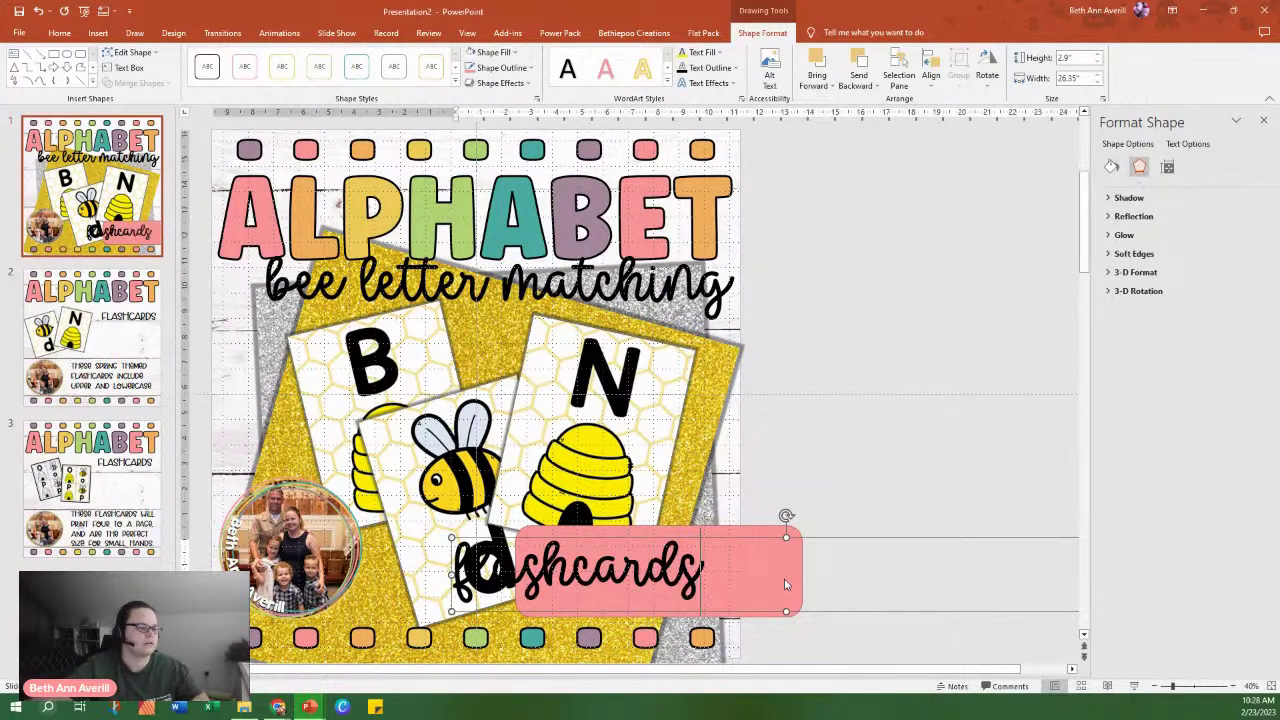
pyautogui.moveTo(447, 575); pyautogui.dragTo(740, 575)
pyautogui.moveTo(838, 614); pyautogui.dragTo(670, 618)
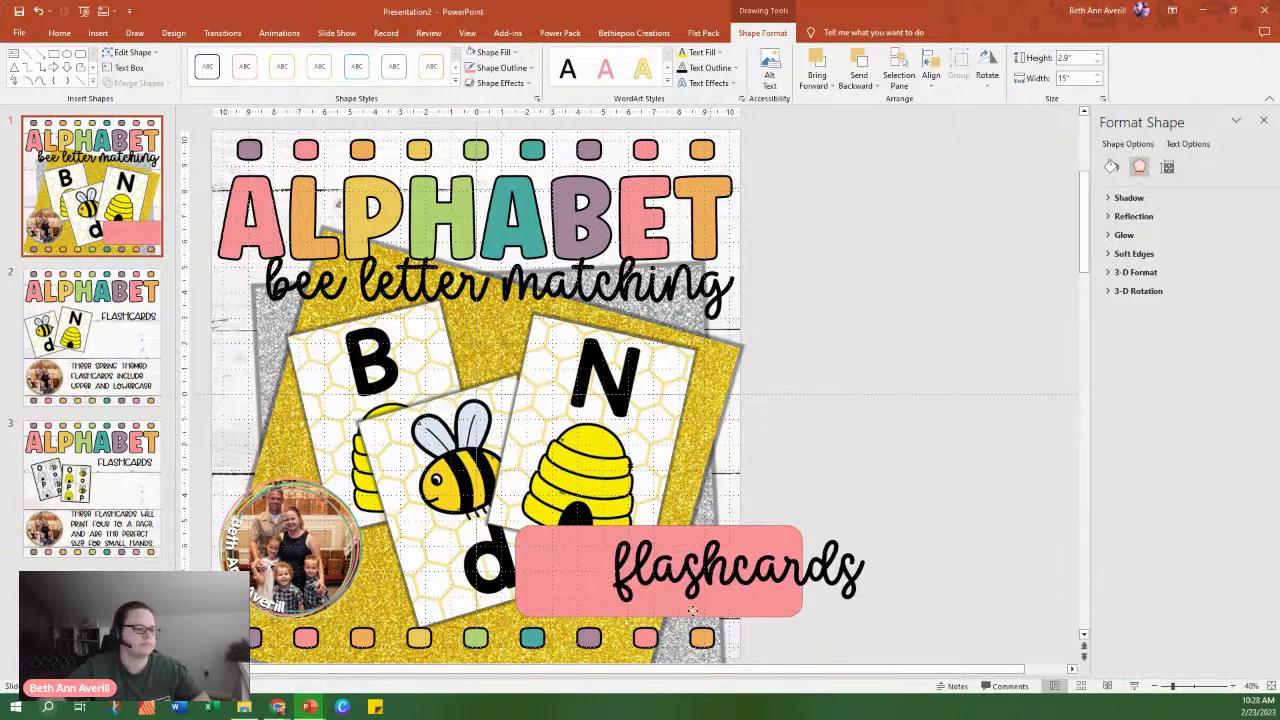
pyautogui.moveTo(1068, 577); pyautogui.dragTo(960, 577)
pyautogui.moveTo(913, 614); pyautogui.dragTo(921, 612)
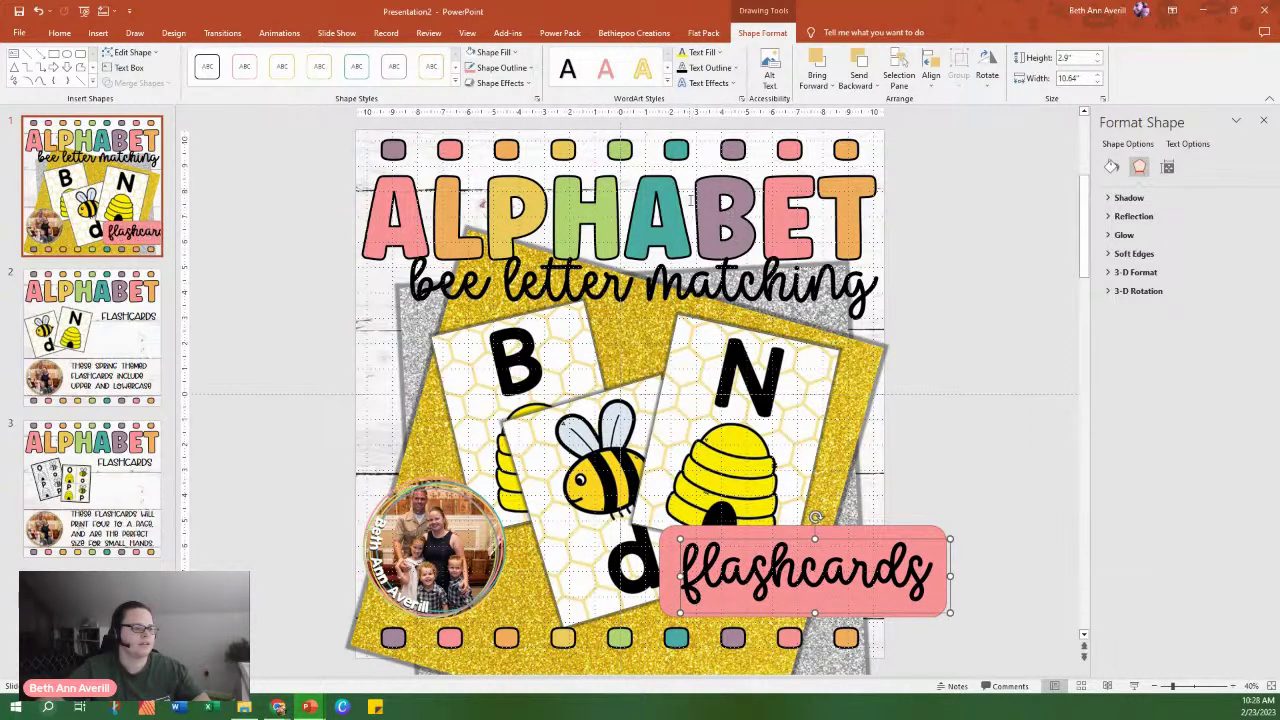
# Change the "flashcards" text to the Ask Why font and reduce its size to 115.
pyautogui.click(59, 32)
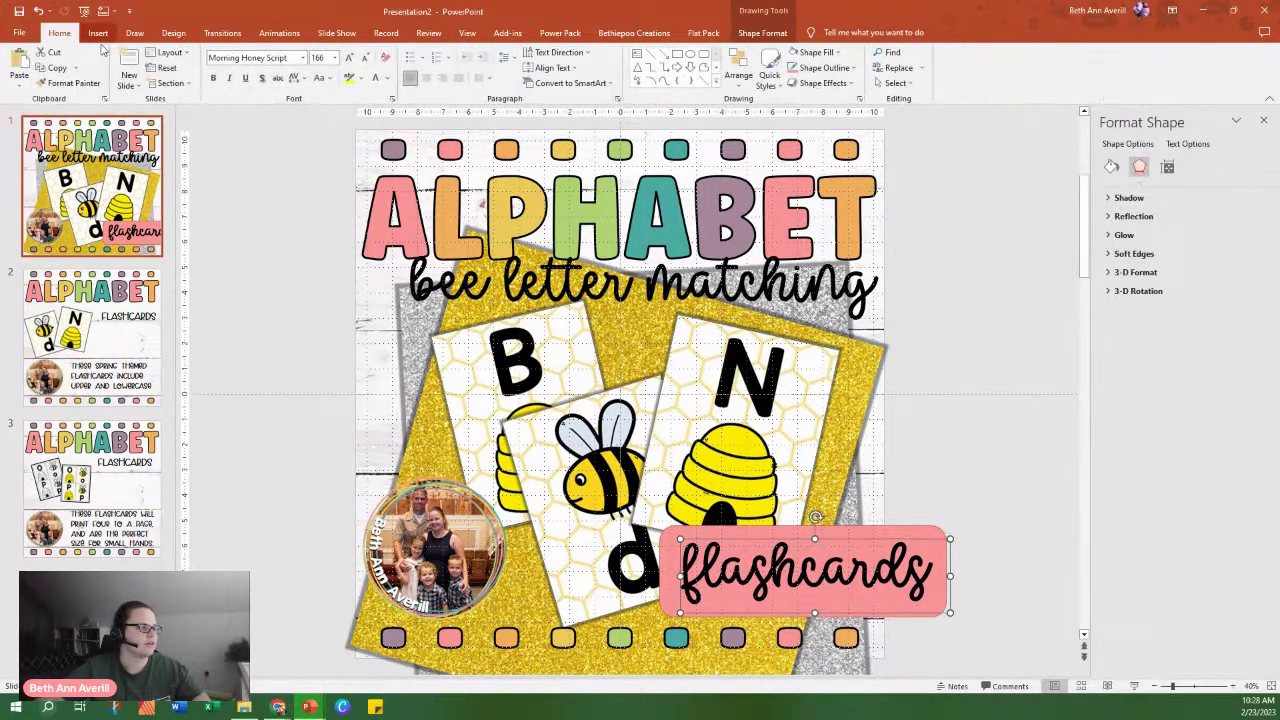
pyautogui.click(302, 57)
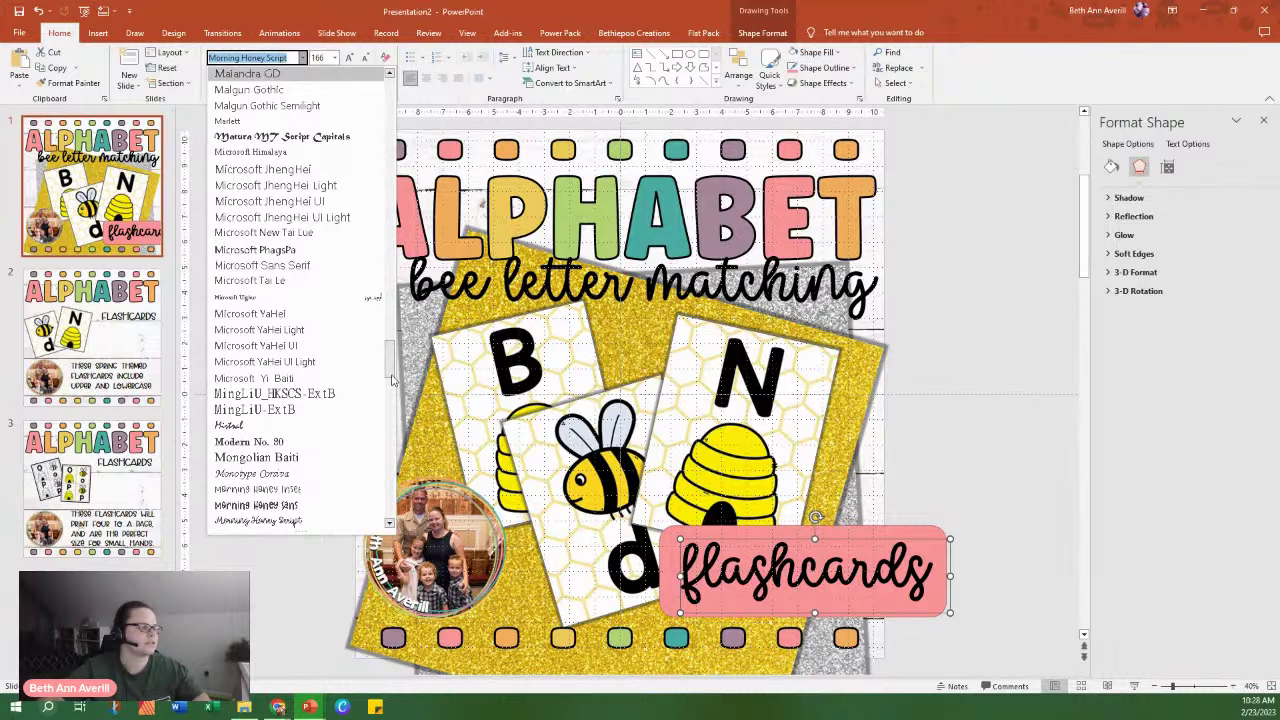
pyautogui.scroll(20, 392, 380)
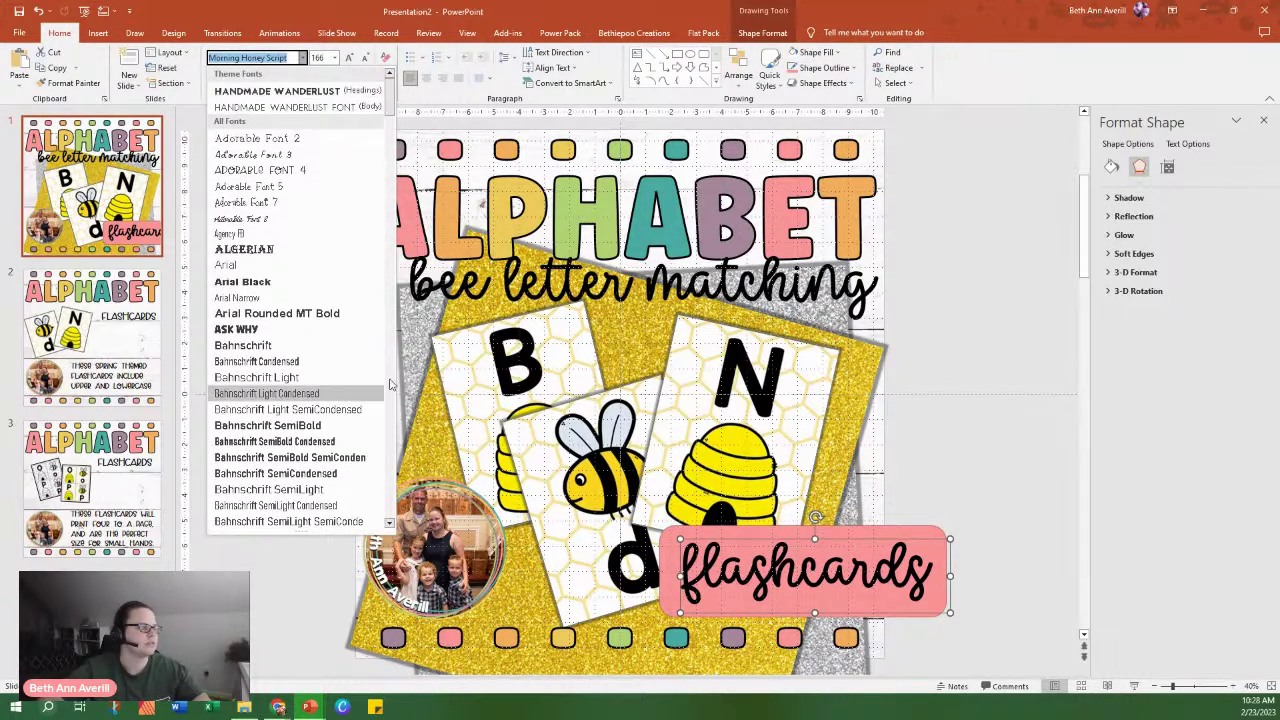
pyautogui.click(270, 330)
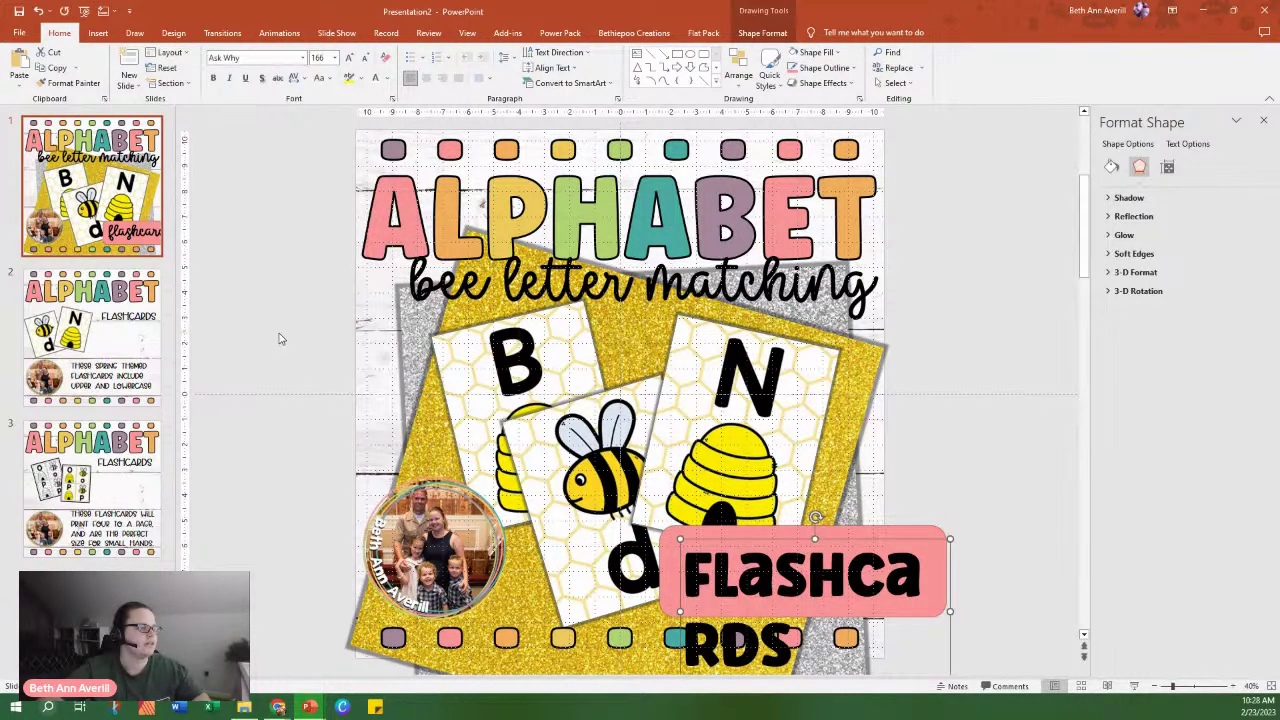
pyautogui.click(366, 58)
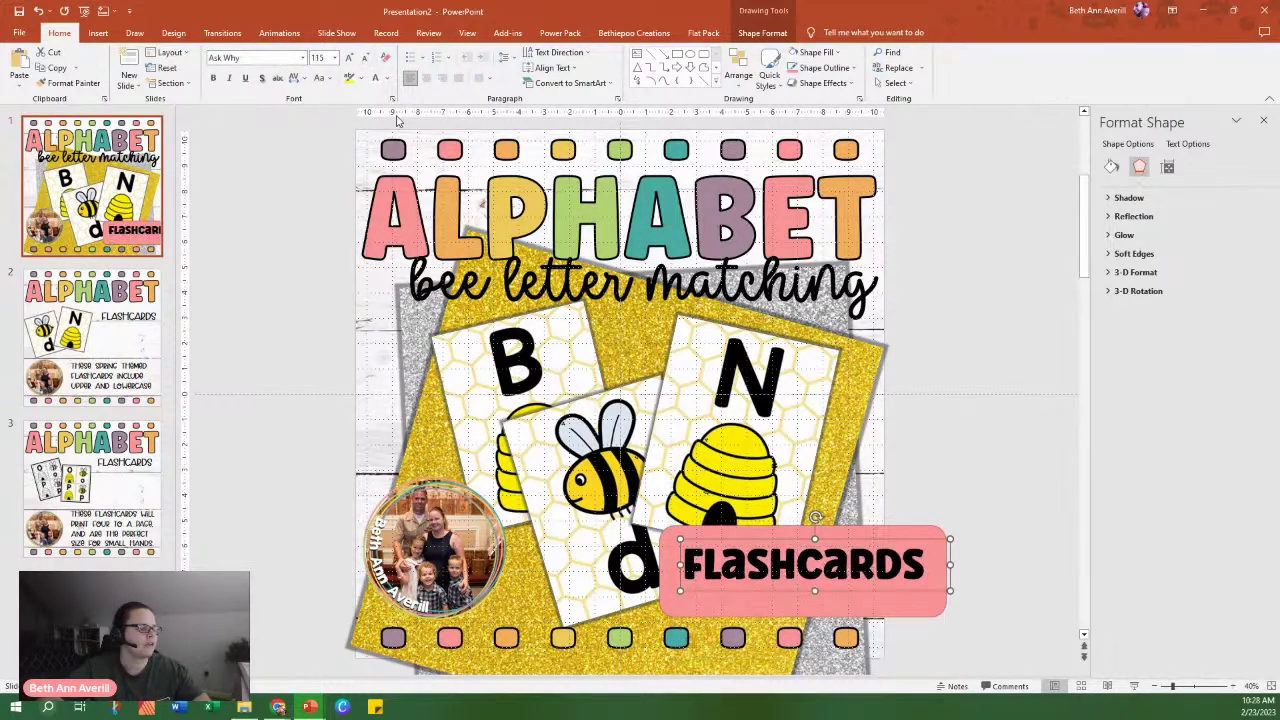
# Shorten the pink banner from its upper edge to fit the "flashcards" text, and shift the text down to match.
pyautogui.moveTo(852, 595); pyautogui.dragTo(845, 605)
pyautogui.click(857, 538)
pyautogui.moveTo(802, 525); pyautogui.dragTo(802, 550)
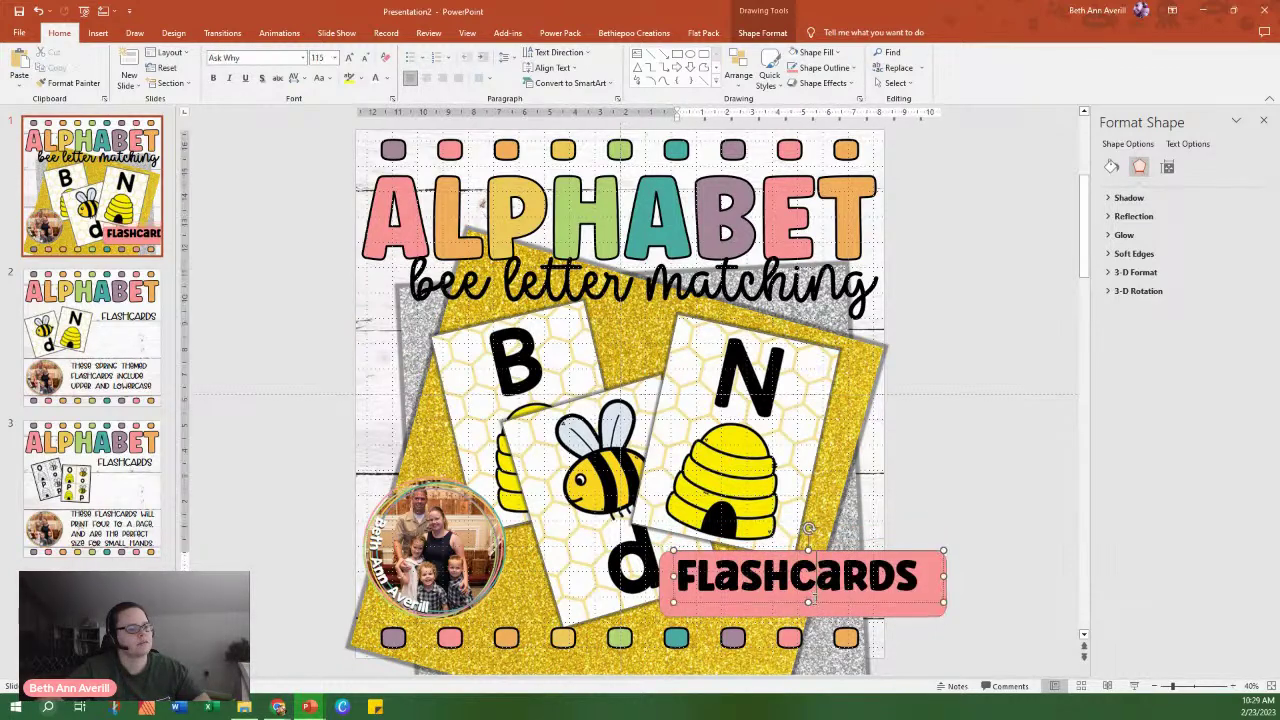
pyautogui.moveTo(813, 598); pyautogui.dragTo(814, 611)
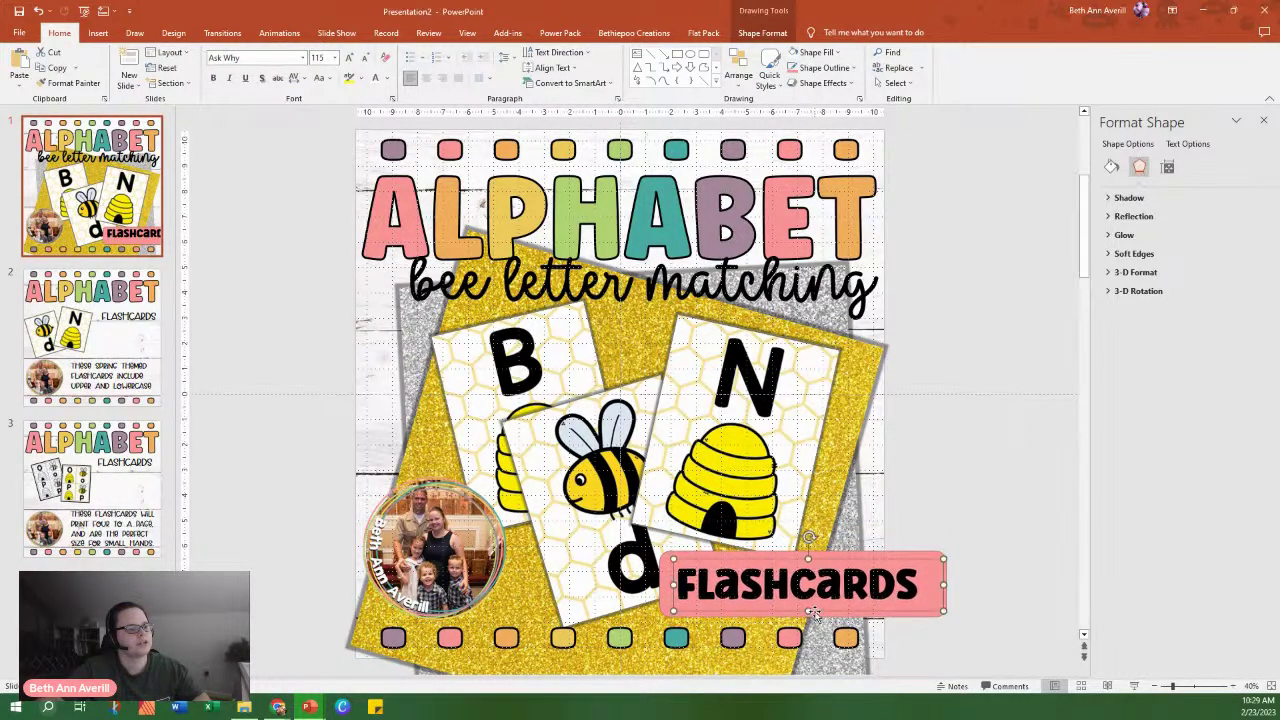
pyautogui.click(836, 558)
pyautogui.moveTo(804, 549); pyautogui.dragTo(805, 560)
pyautogui.click(818, 595)
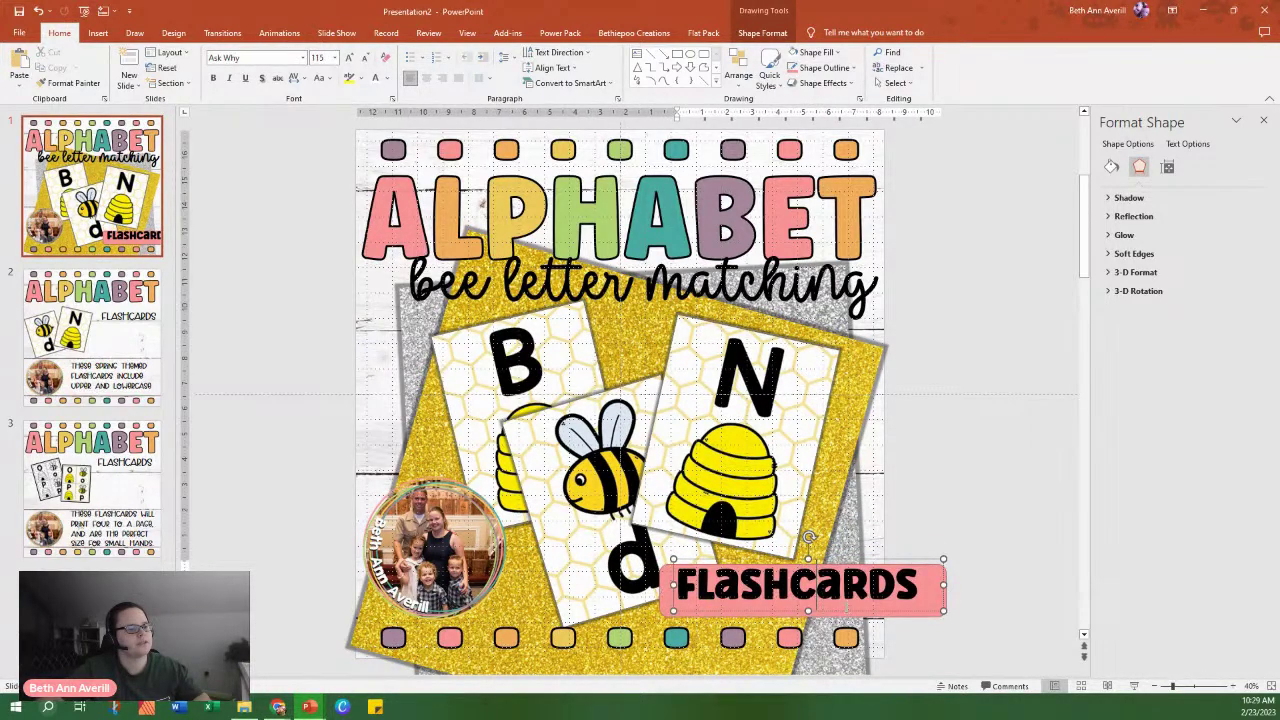
pyautogui.moveTo(845, 607); pyautogui.dragTo(841, 616)
# Shift the "flashcards" text and its pink banner inward so the lettering sits within the cover and starts at the banner's edge.
pyautogui.moveTo(945, 593); pyautogui.dragTo(882, 598)
pyautogui.click(928, 592)
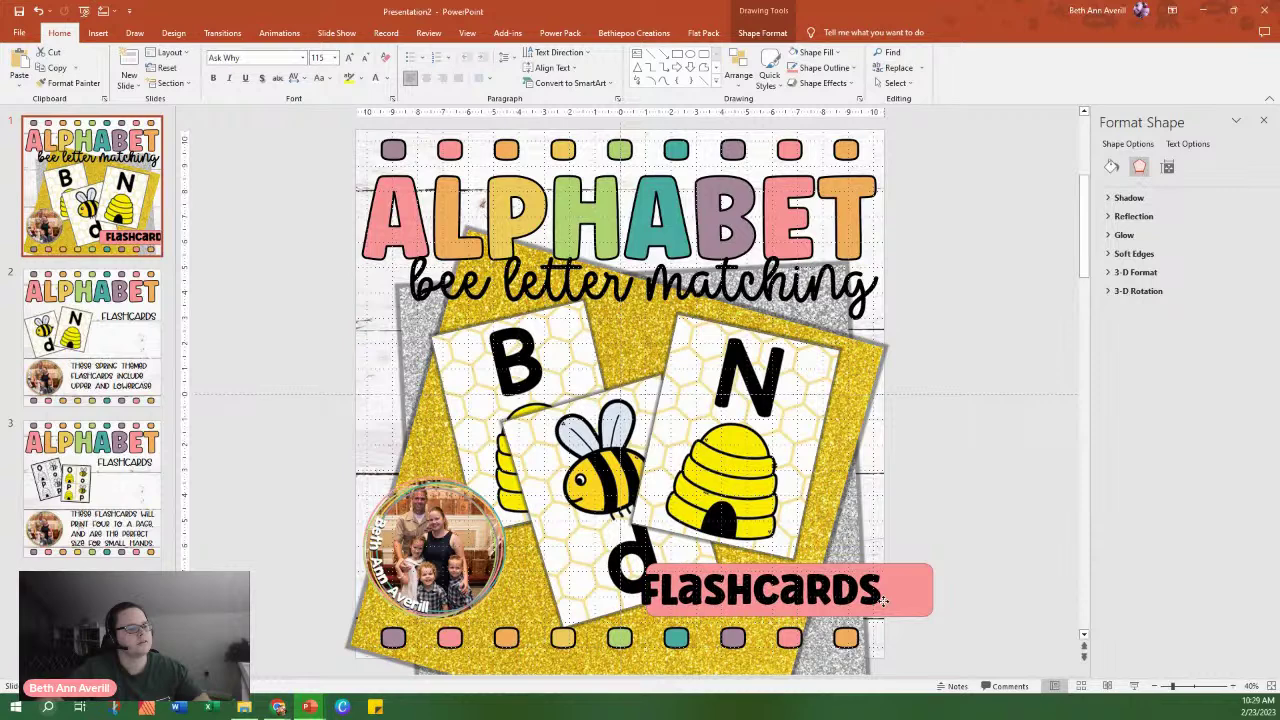
pyautogui.click(932, 600)
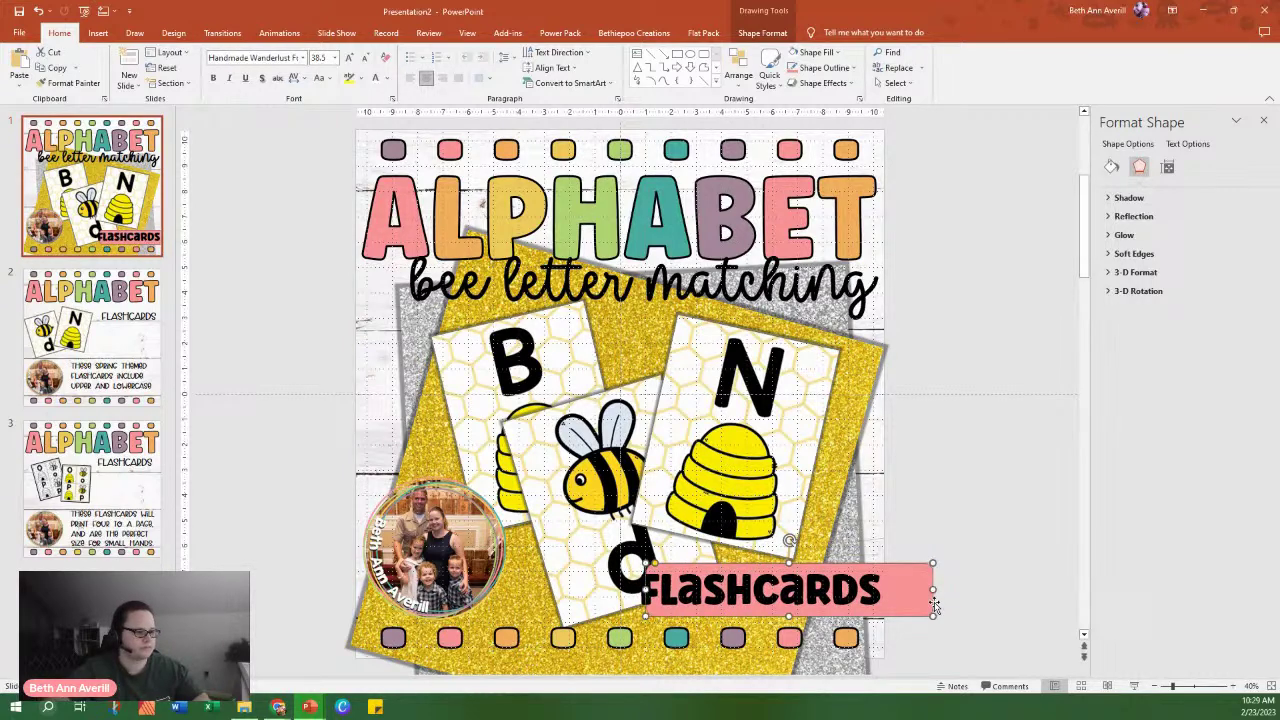
pyautogui.press('Left')
pyautogui.press('Left')
pyautogui.press('Left')
pyautogui.press('Left')
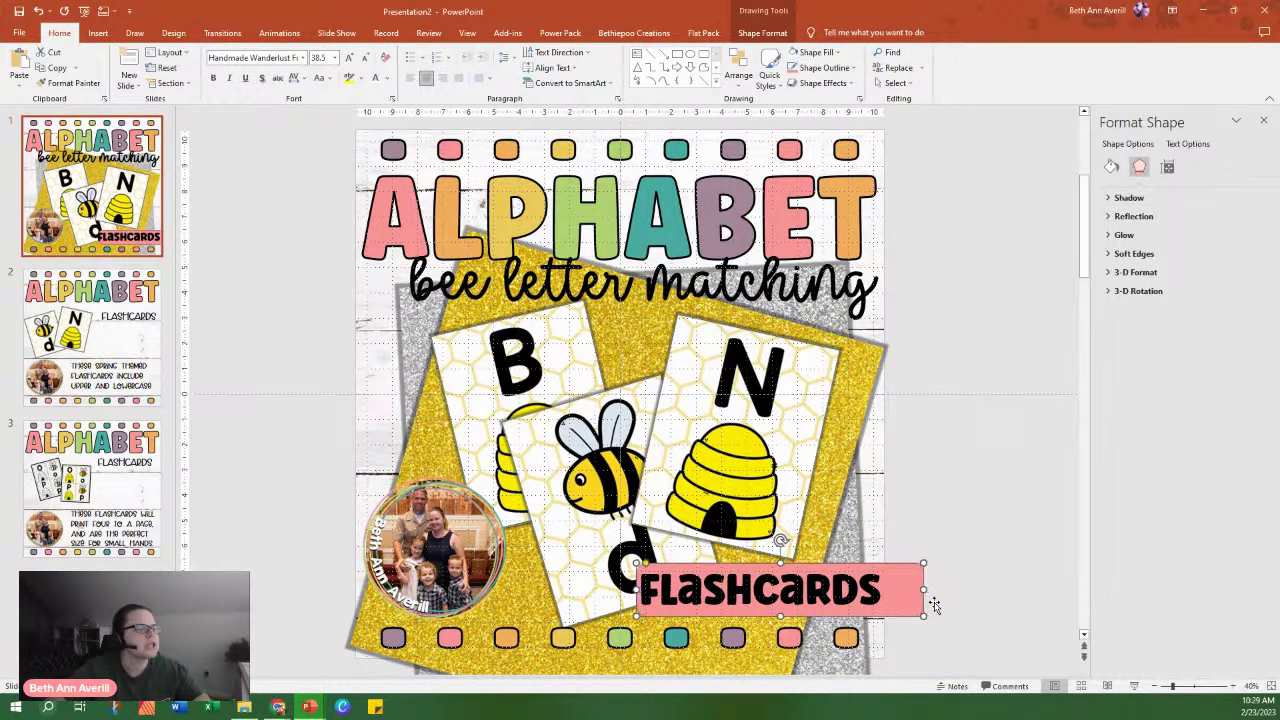
pyautogui.press('Left')
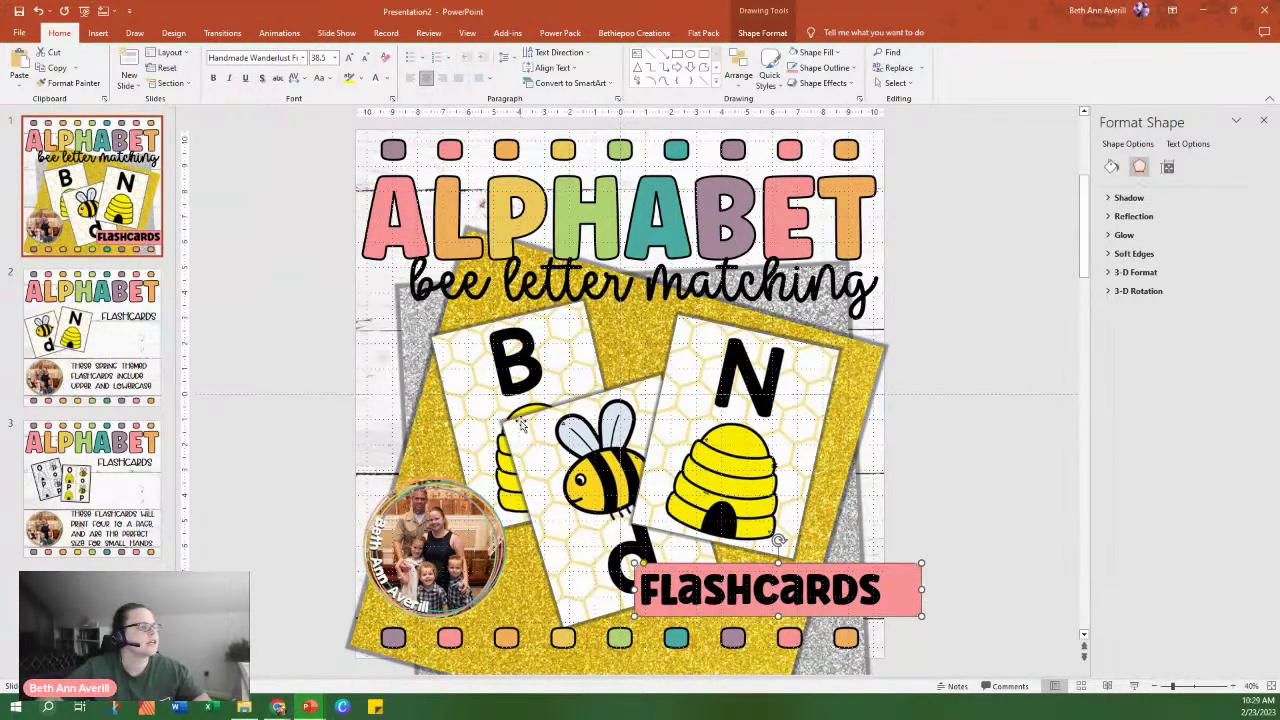
# Spread the three flashcard pictures apart across the cover, raising the middle bee card so its letter d clears the banner.
pyautogui.moveTo(511, 405); pyautogui.dragTo(475, 398)
pyautogui.moveTo(592, 460); pyautogui.dragTo(588, 437)
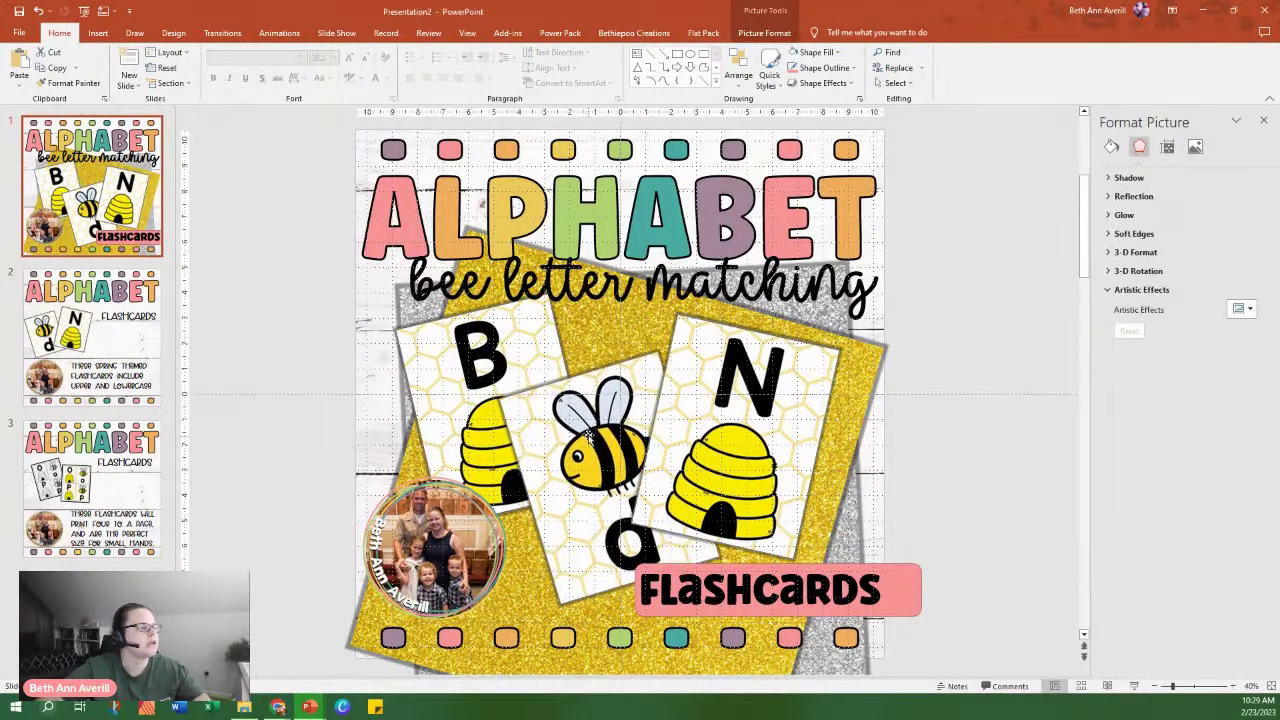
pyautogui.moveTo(697, 450); pyautogui.dragTo(716, 446)
pyautogui.moveTo(609, 452); pyautogui.dragTo(613, 439)
pyautogui.moveTo(483, 423); pyautogui.dragTo(457, 423)
pyautogui.moveTo(606, 469); pyautogui.dragTo(611, 455)
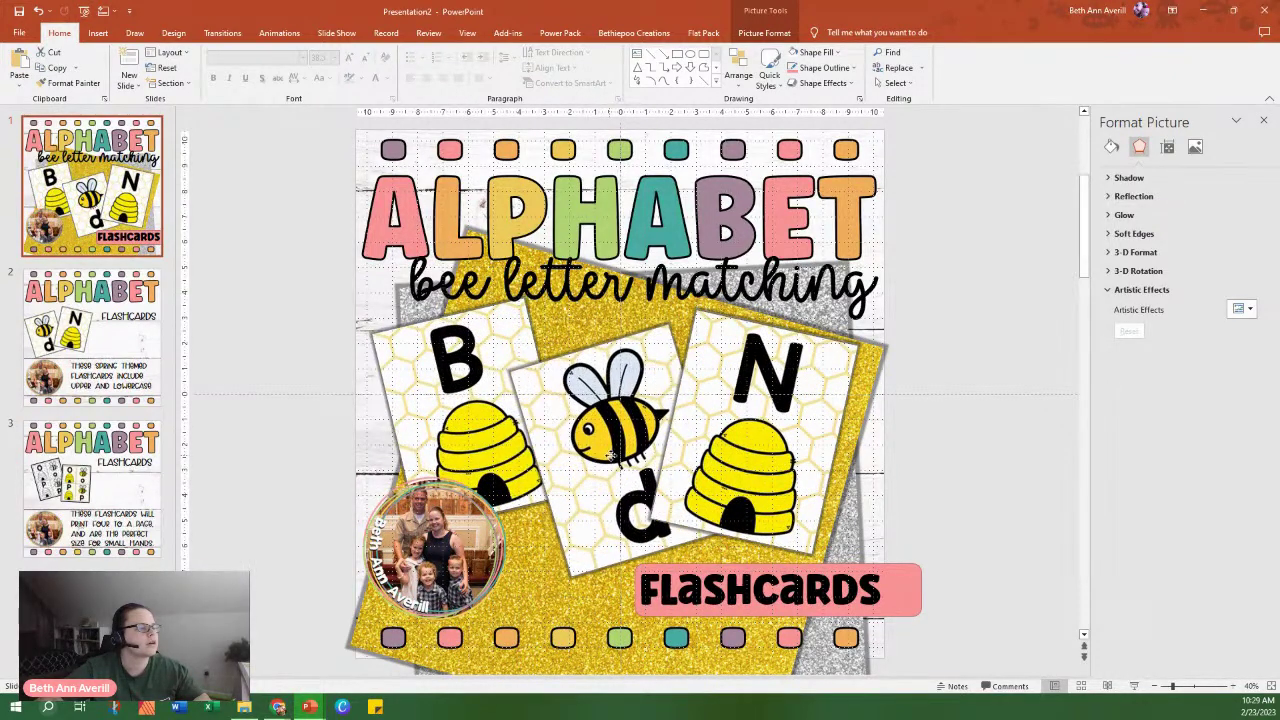
pyautogui.moveTo(725, 457)
pyautogui.mouseDown()
pyautogui.moveTo(748, 445)
pyautogui.moveTo(748, 461)
pyautogui.mouseUp()
pyautogui.click(957, 480)
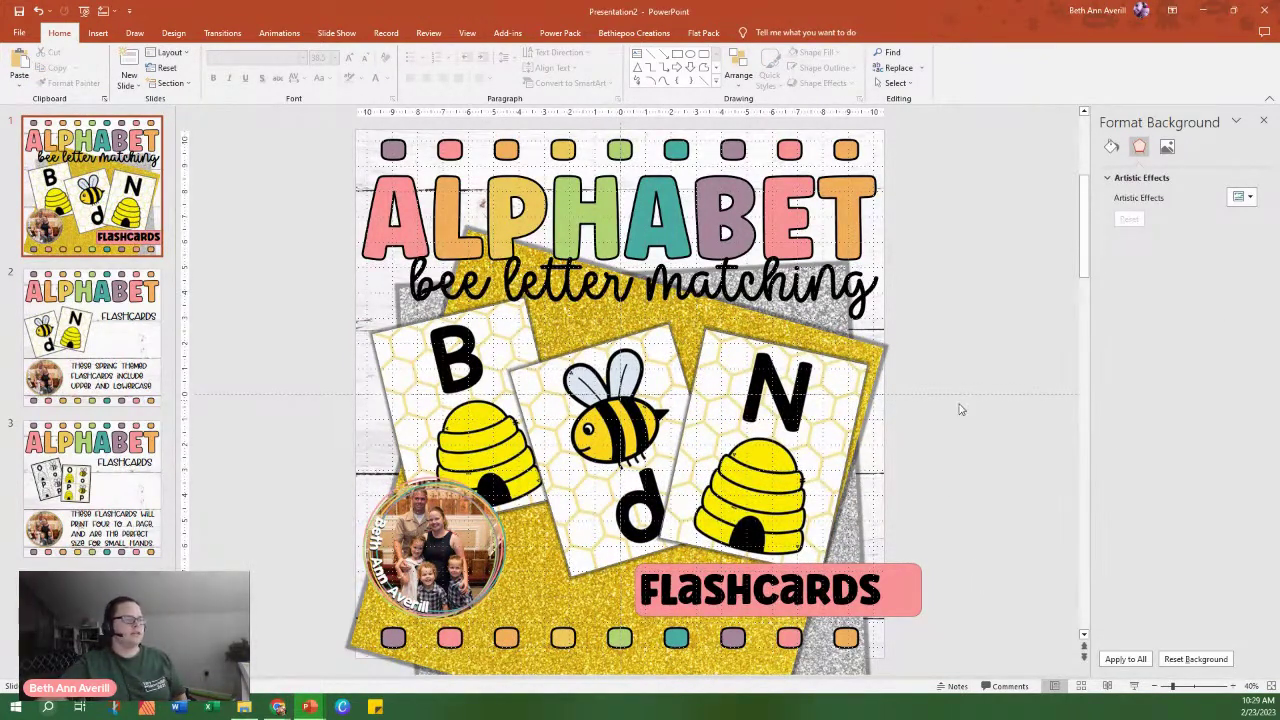
# Format the pink flashcards banner with no outline and a solid black fill.
pyautogui.click(909, 599)
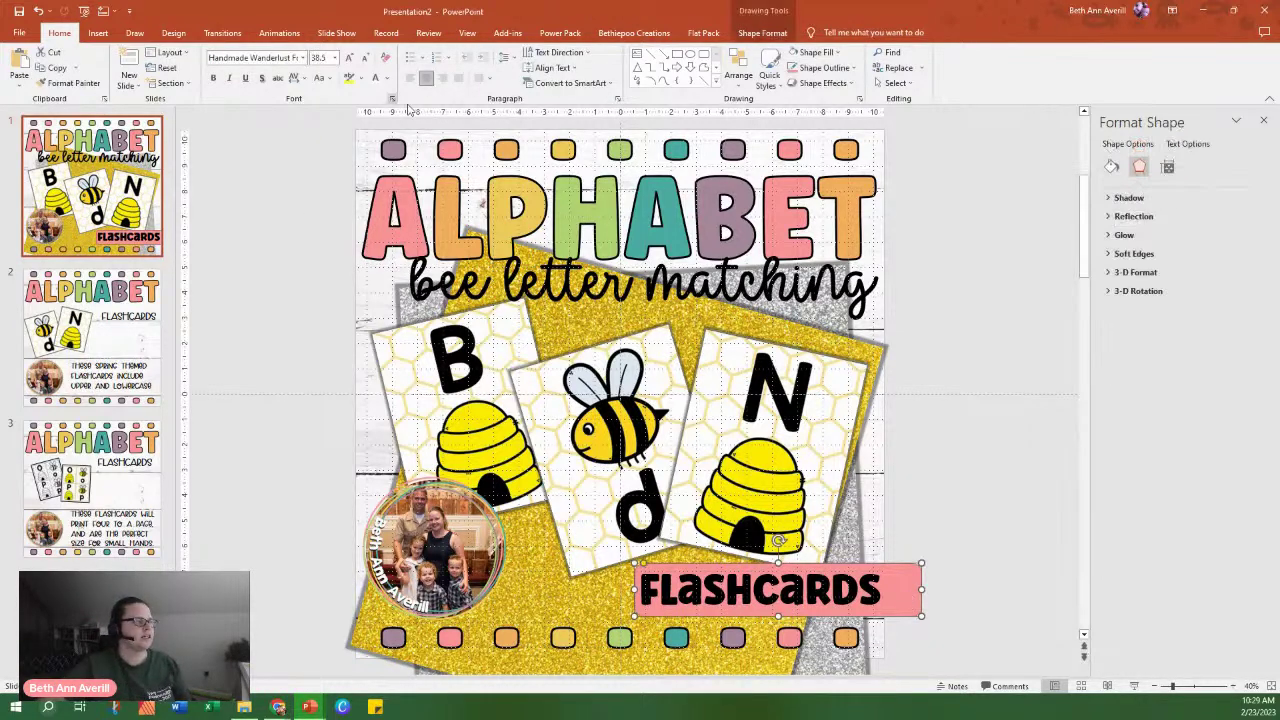
pyautogui.click(1111, 166)
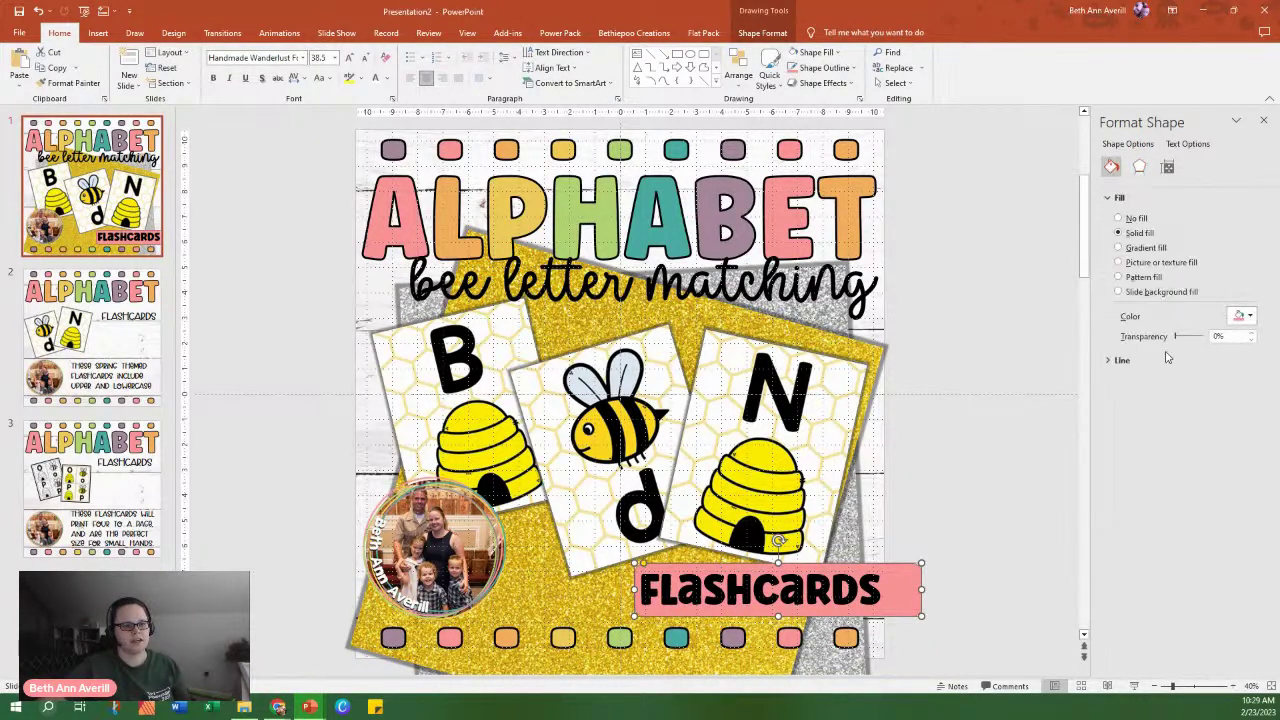
pyautogui.click(1122, 360)
pyautogui.click(1119, 381)
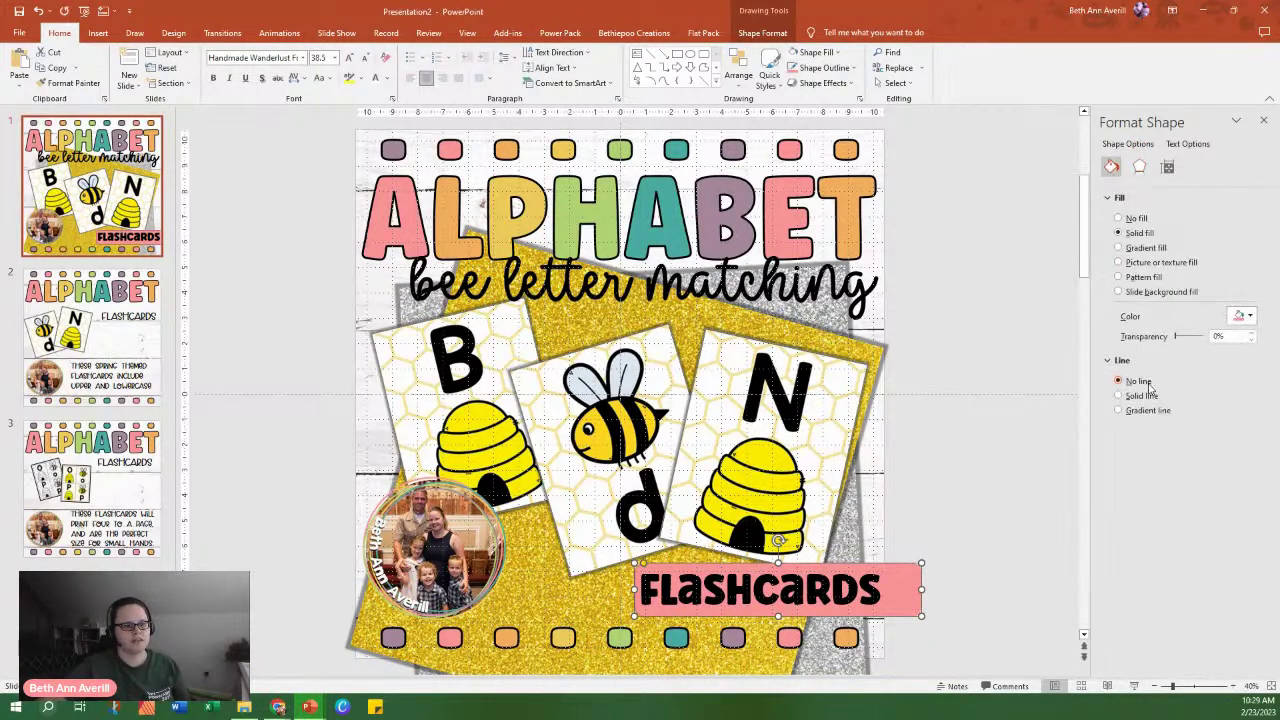
pyautogui.click(1248, 318)
pyautogui.click(1230, 352)
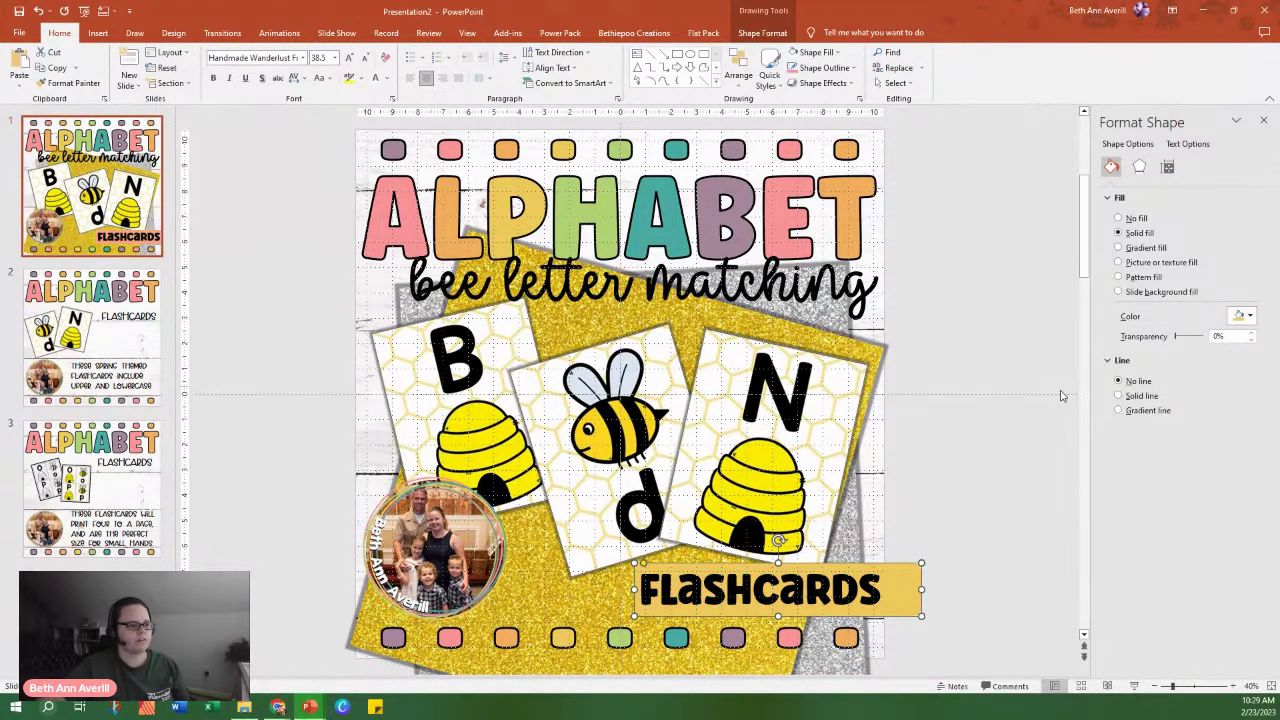
pyautogui.click(1247, 318)
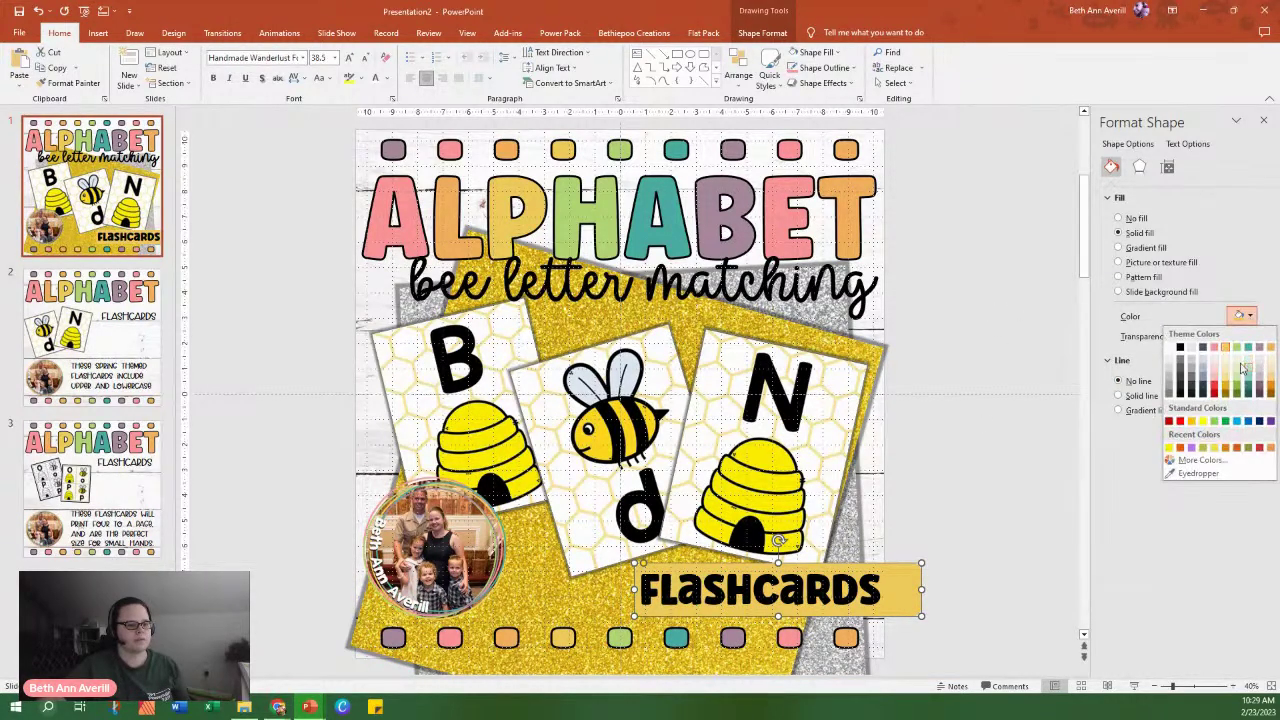
pyautogui.click(1179, 350)
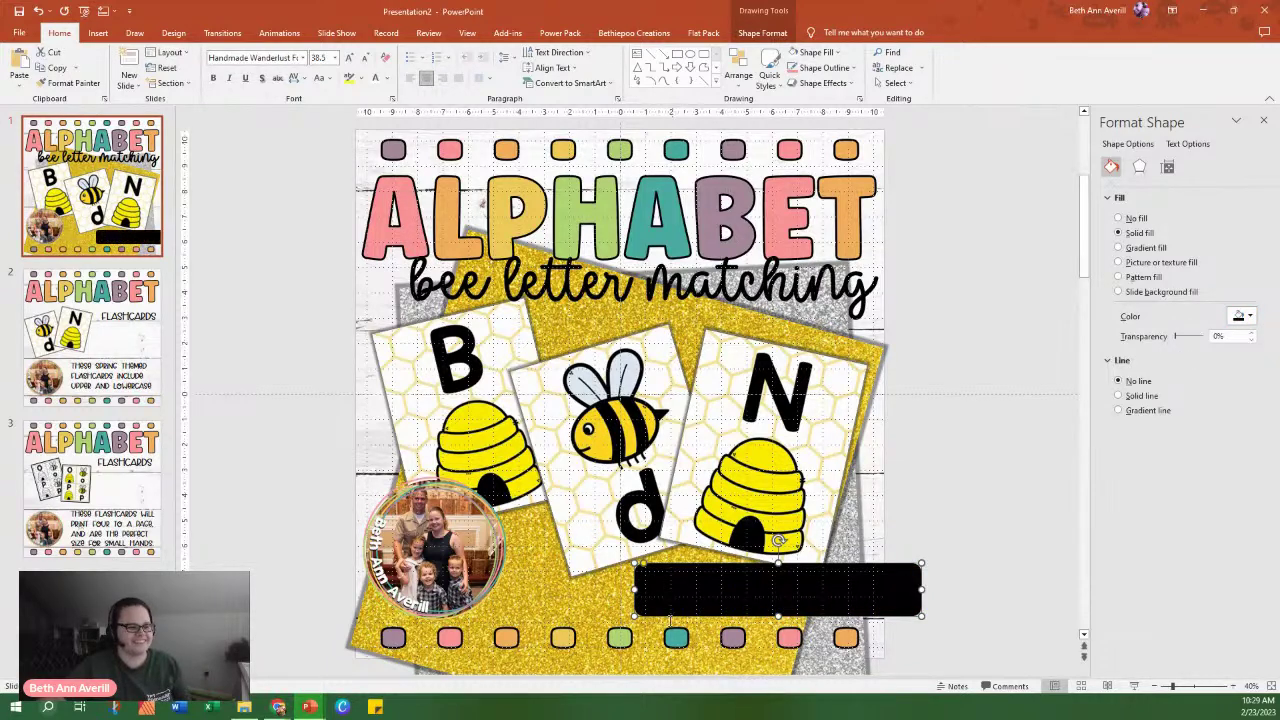
# Change the "flashcards" text on the black banner to white.
pyautogui.click(719, 600)
pyautogui.click(903, 585)
pyautogui.click(885, 580)
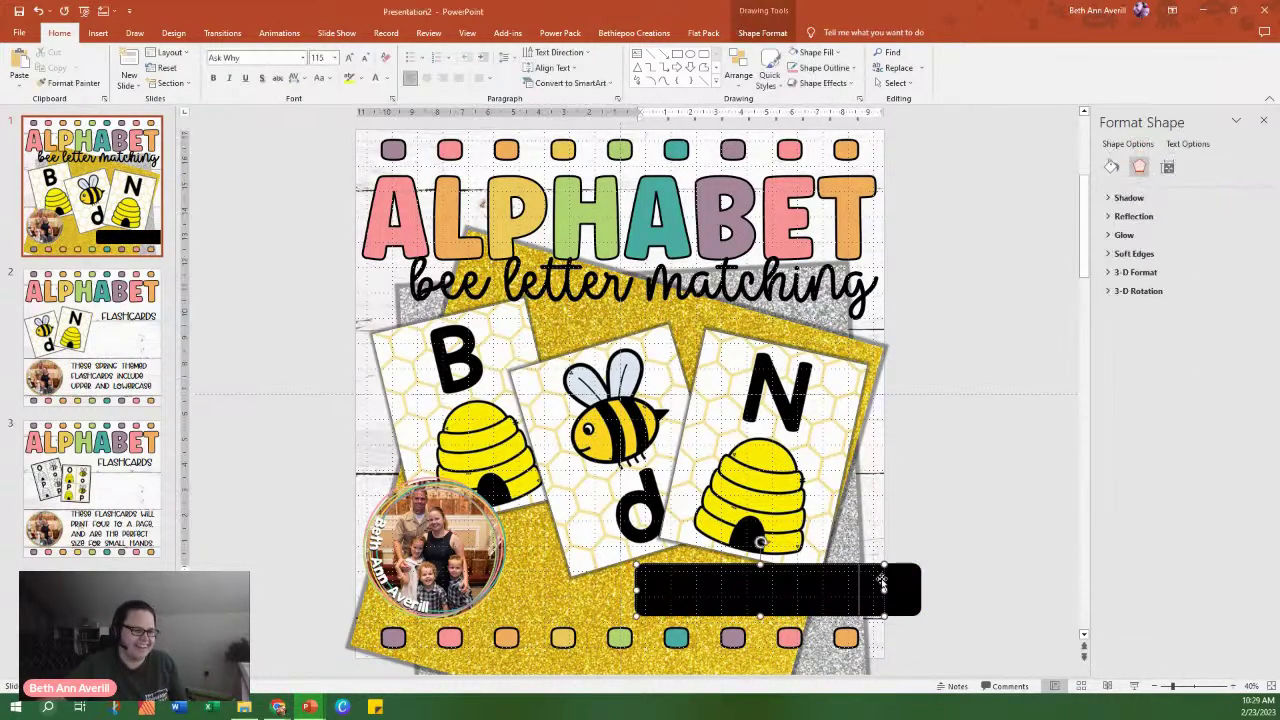
pyautogui.click(376, 83)
pyautogui.click(964, 414)
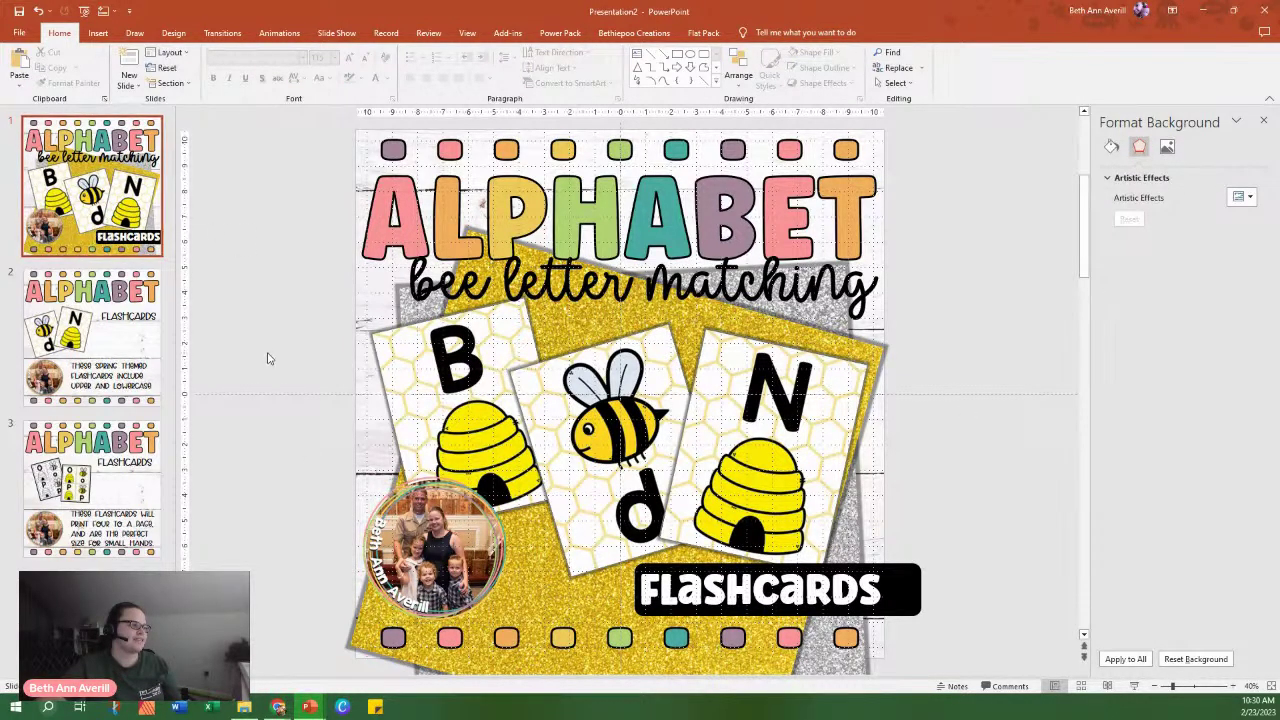
# Place an enlarged miniature of the cover beside the slide as a thumbnail preview and delete it.
pyautogui.moveTo(88, 203); pyautogui.dragTo(262, 329)
pyautogui.hotkey('ctrl', 'z')
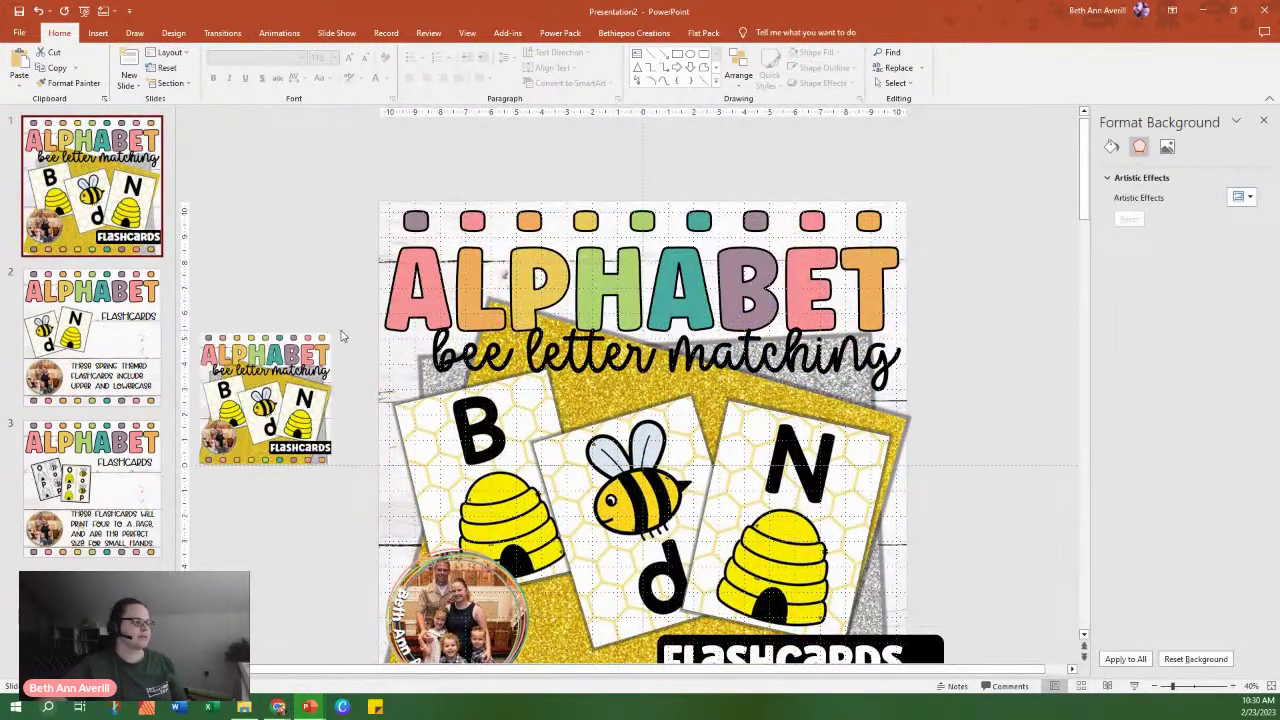
pyautogui.click(329, 336)
pyautogui.moveTo(330, 335); pyautogui.dragTo(362, 302)
pyautogui.moveTo(302, 358); pyautogui.dragTo(318, 328)
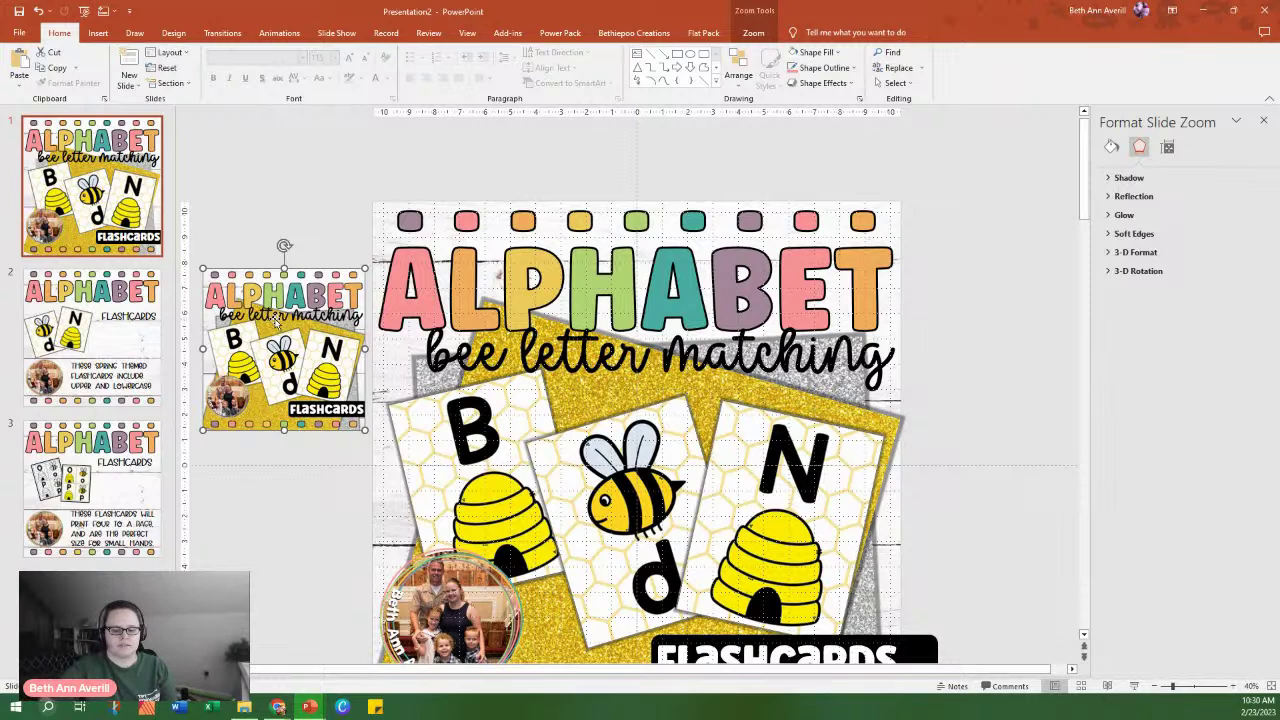
pyautogui.press('Delete')
pyautogui.scroll(-2, 778, 358)
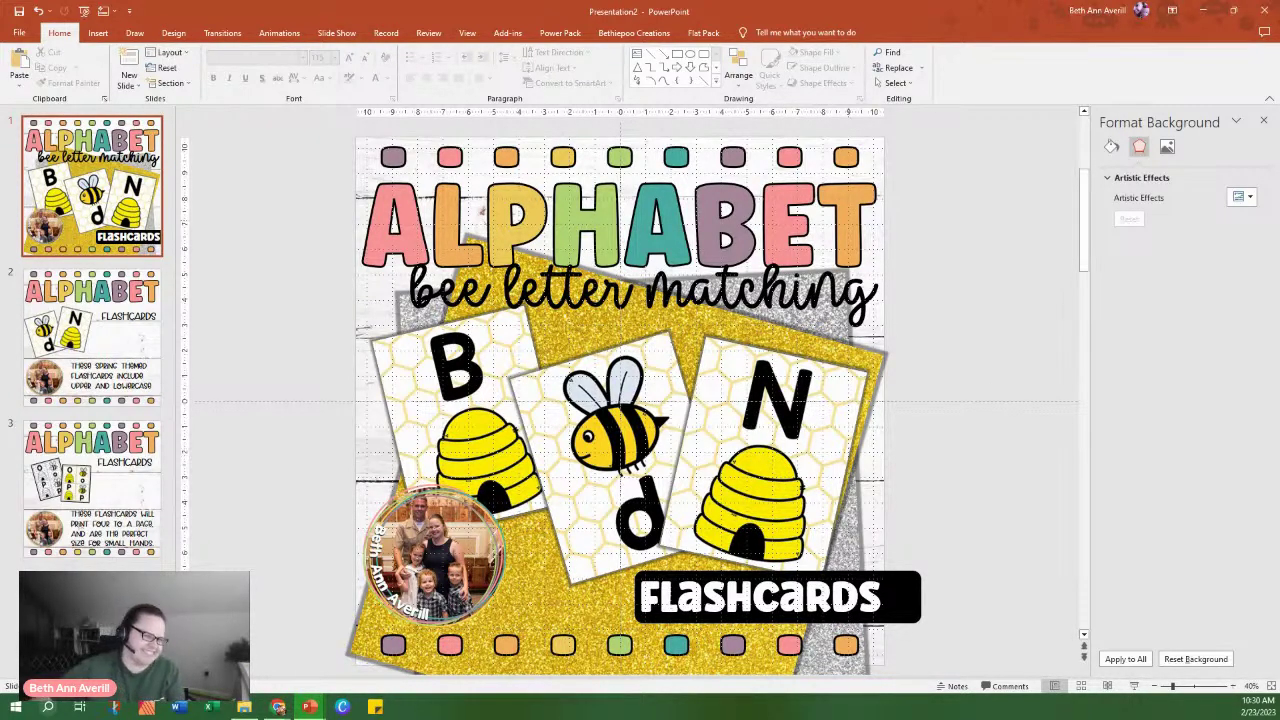
# Save the presentation as "SS Letter Bees" in the Products > Spring > Spring folder.
pyautogui.click(24, 33)
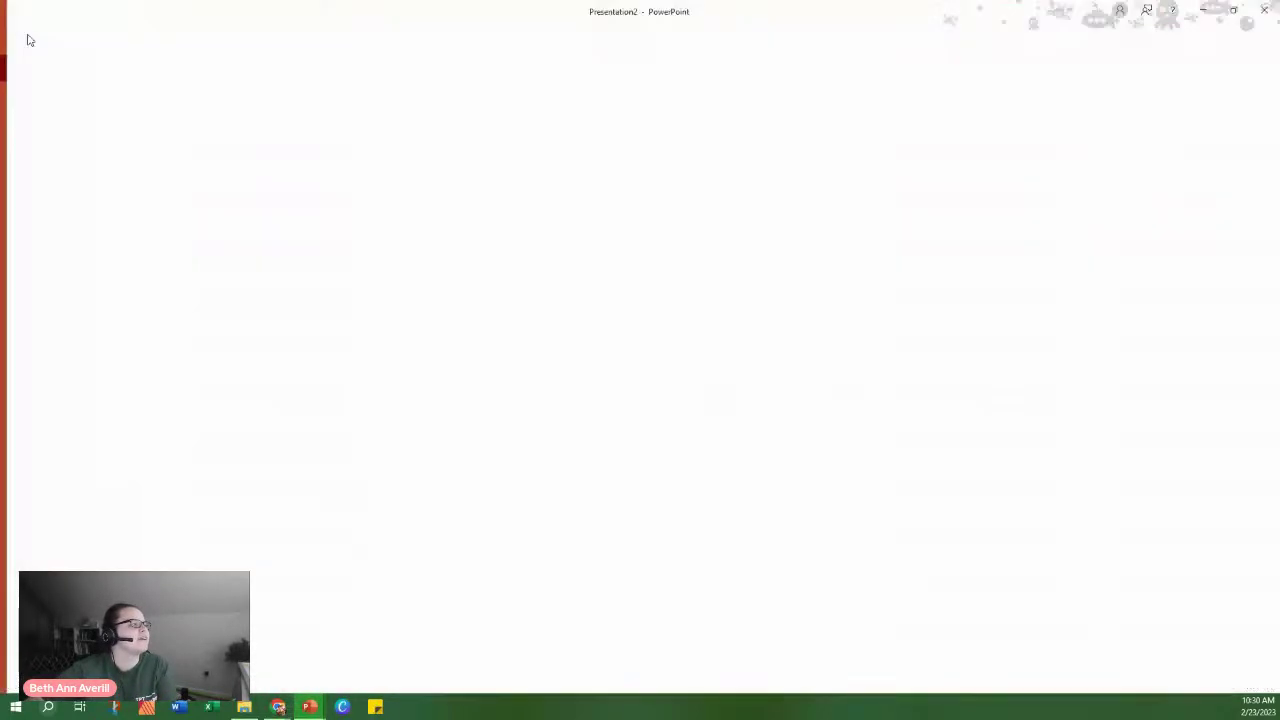
pyautogui.click(68, 214)
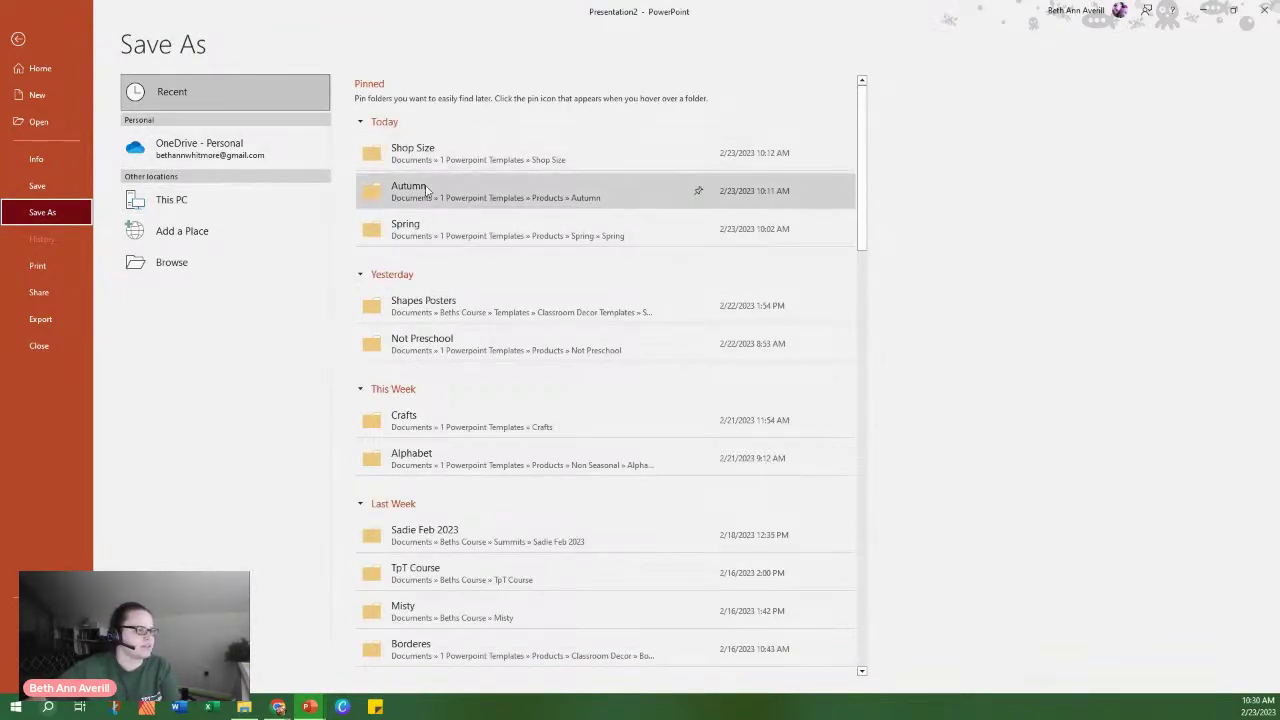
pyautogui.click(530, 237)
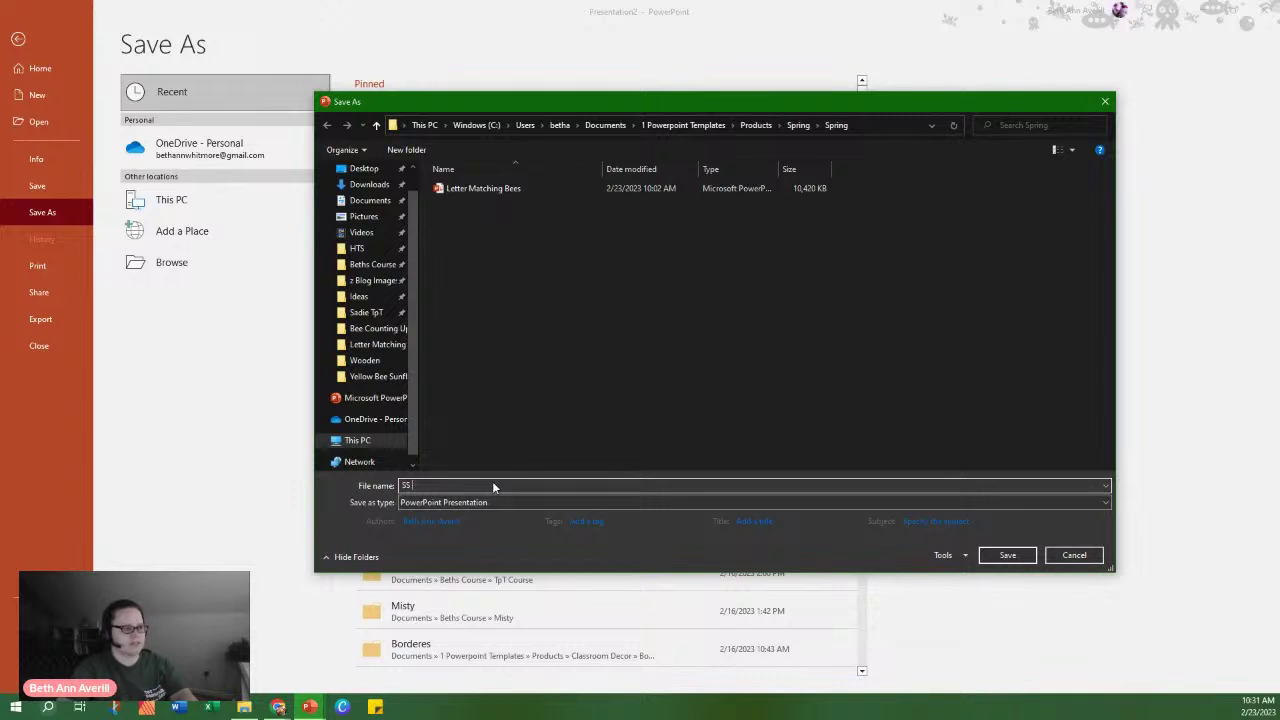
pyautogui.write('SS Letter VB')
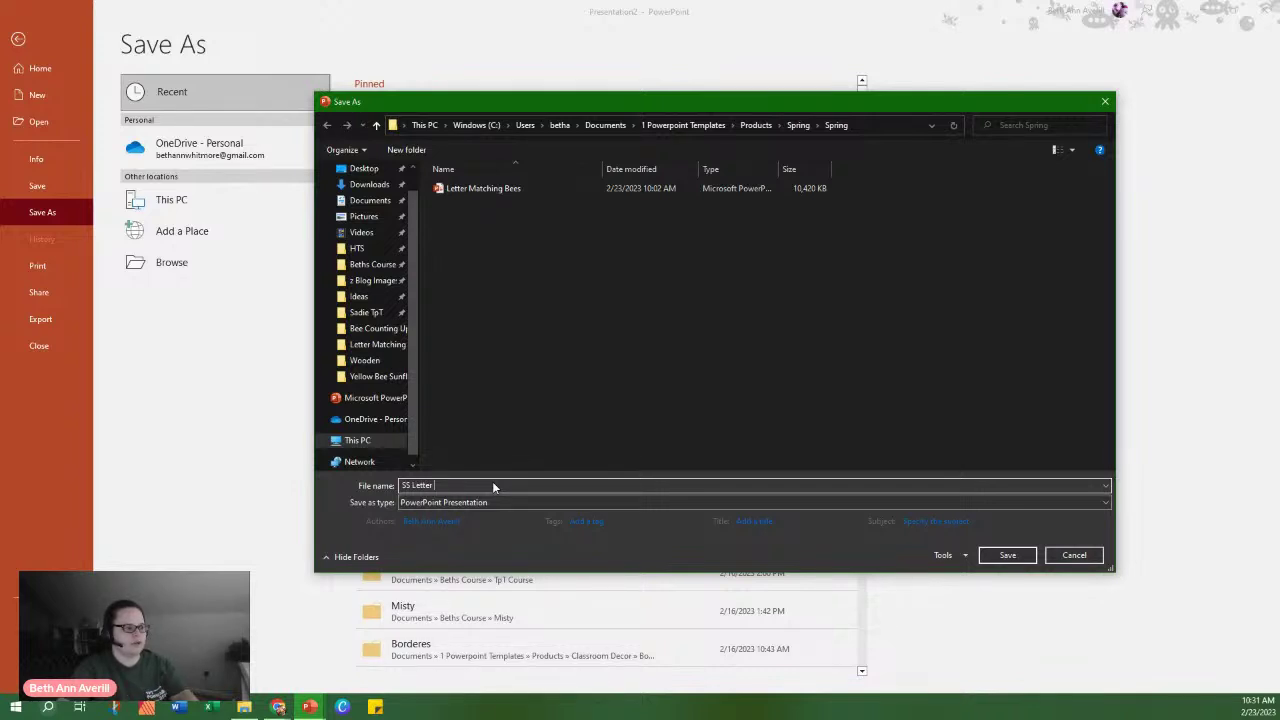
pyautogui.press('BackSpace')
pyautogui.press('BackSpace')
pyautogui.write('Bees')
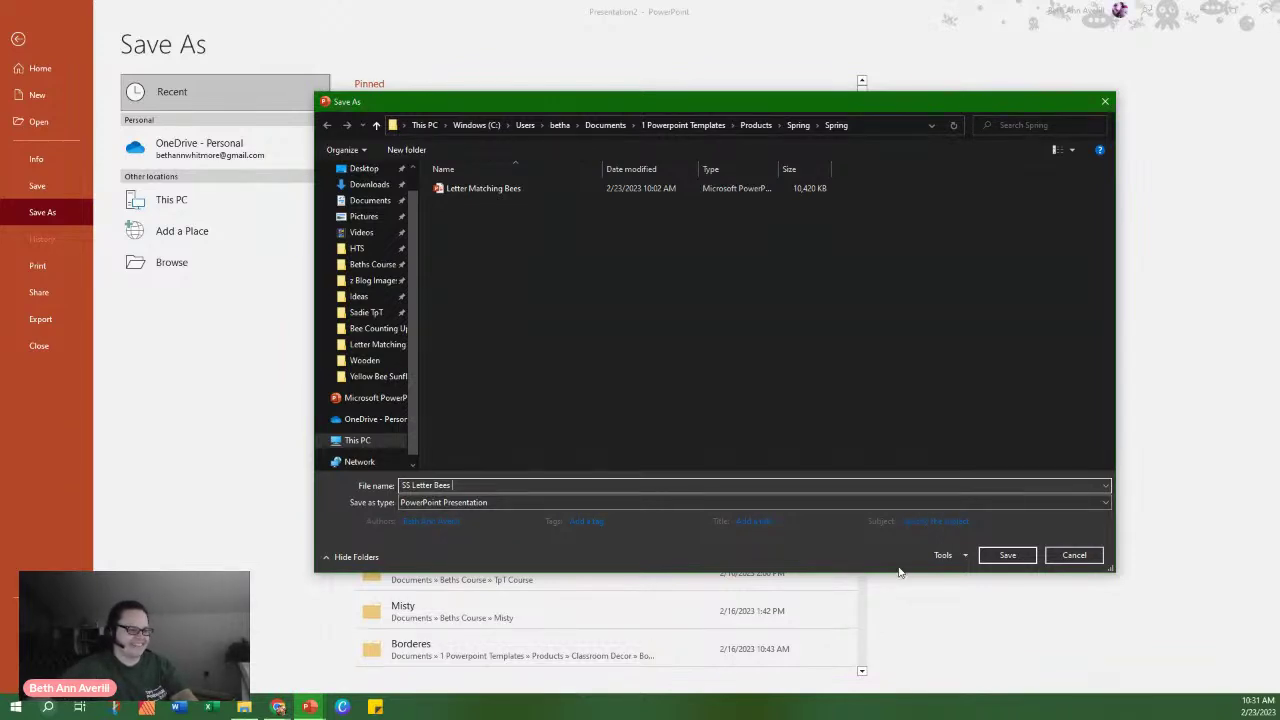
pyautogui.click(1008, 555)
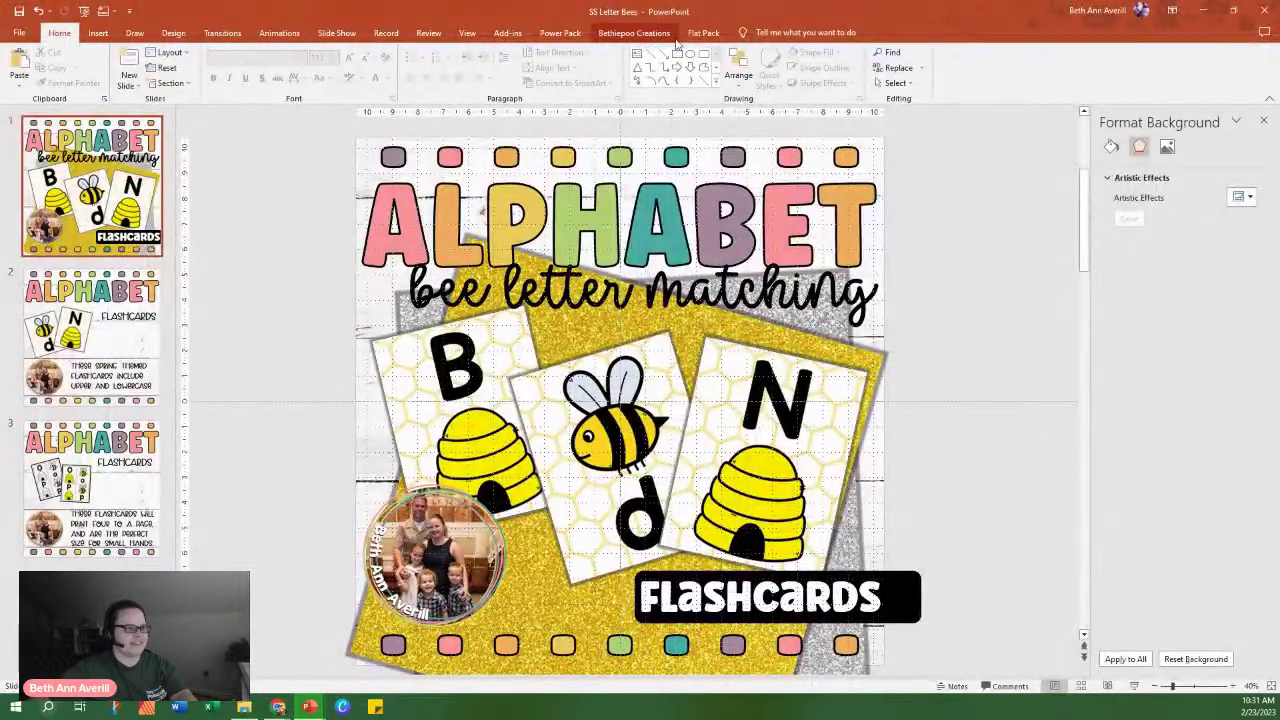
# Export all slides as JPEG images named "SS Letter Bees" to the Letter Matching Bees pictures folder.
pyautogui.click(698, 33)
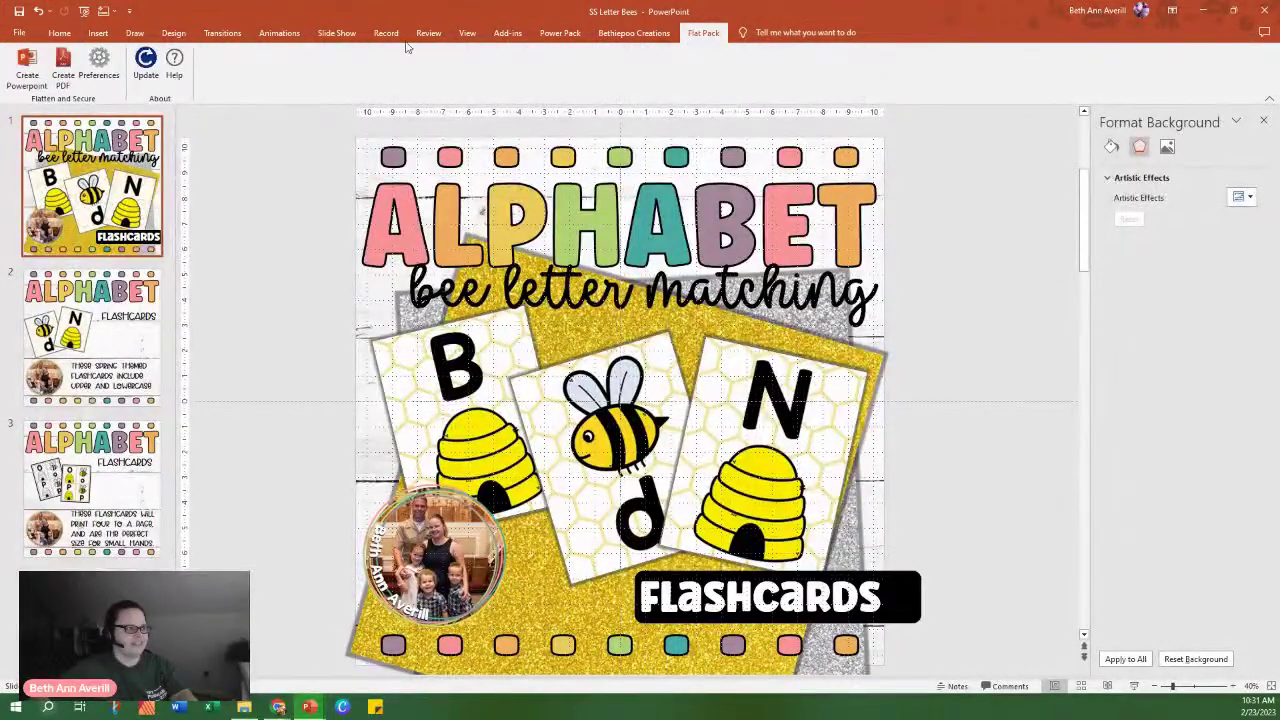
pyautogui.click(19, 32)
pyautogui.click(42, 212)
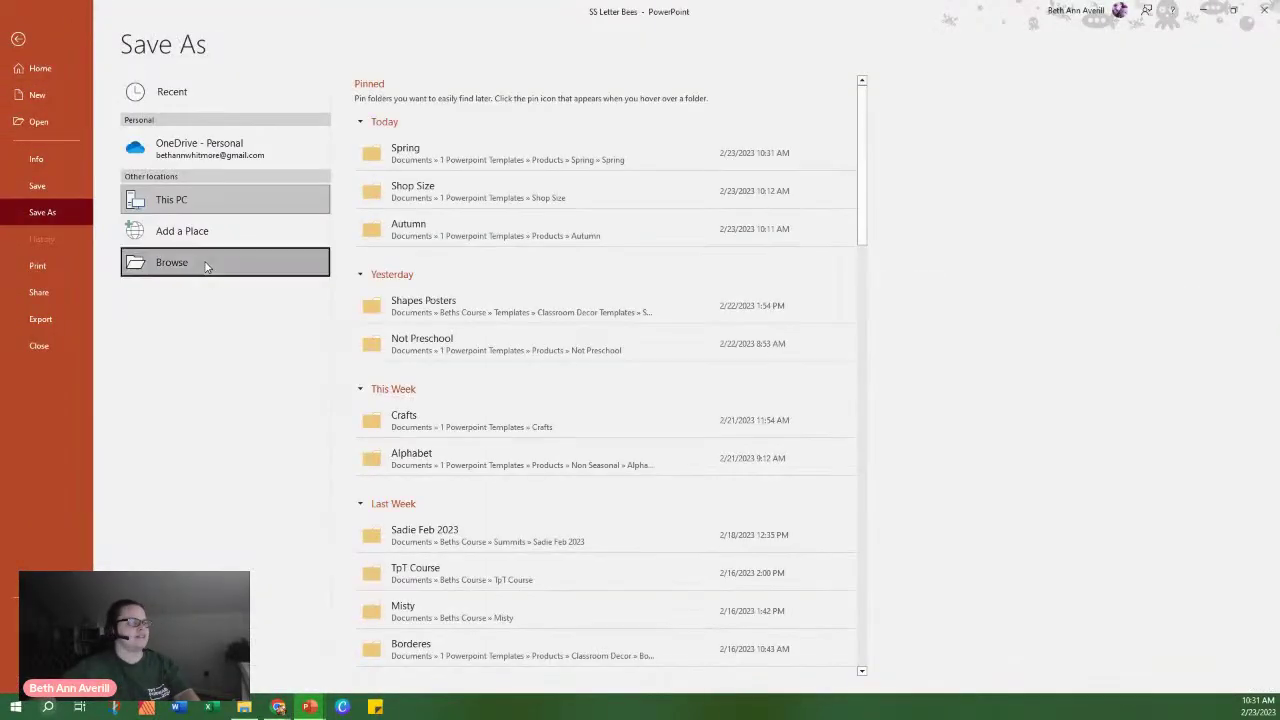
pyautogui.click(200, 262)
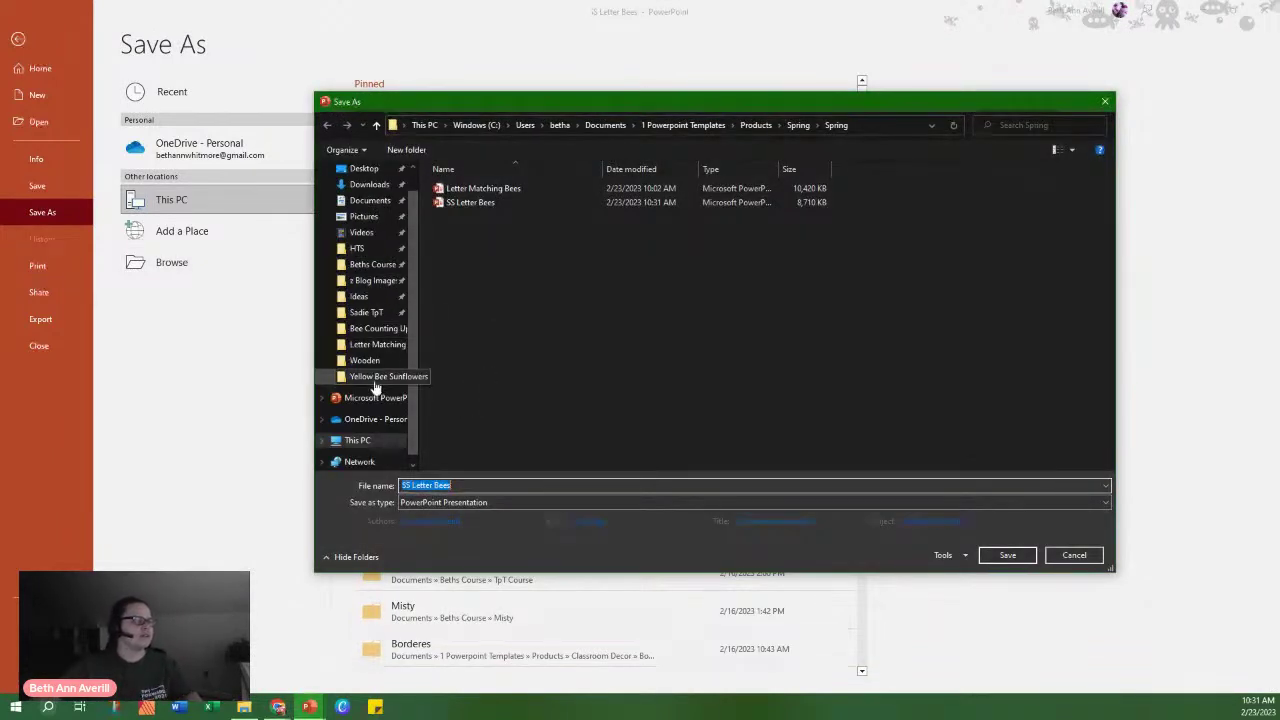
pyautogui.click(365, 344)
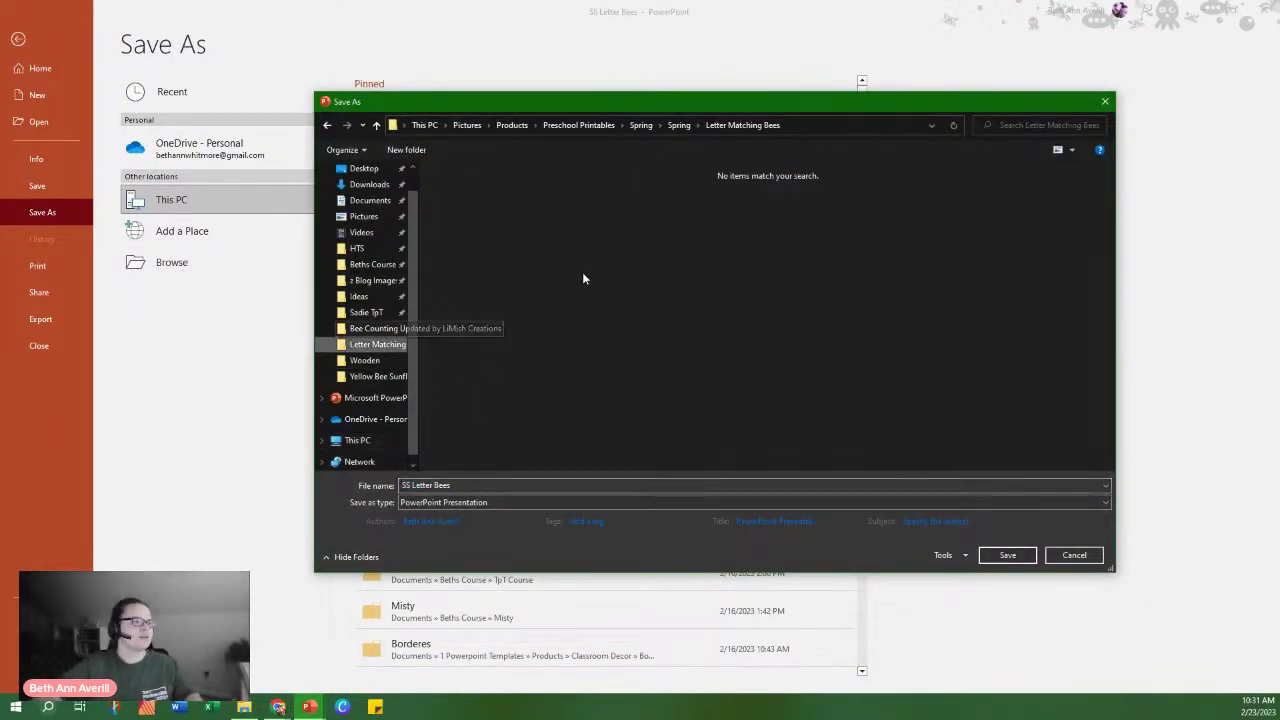
pyautogui.click(508, 502)
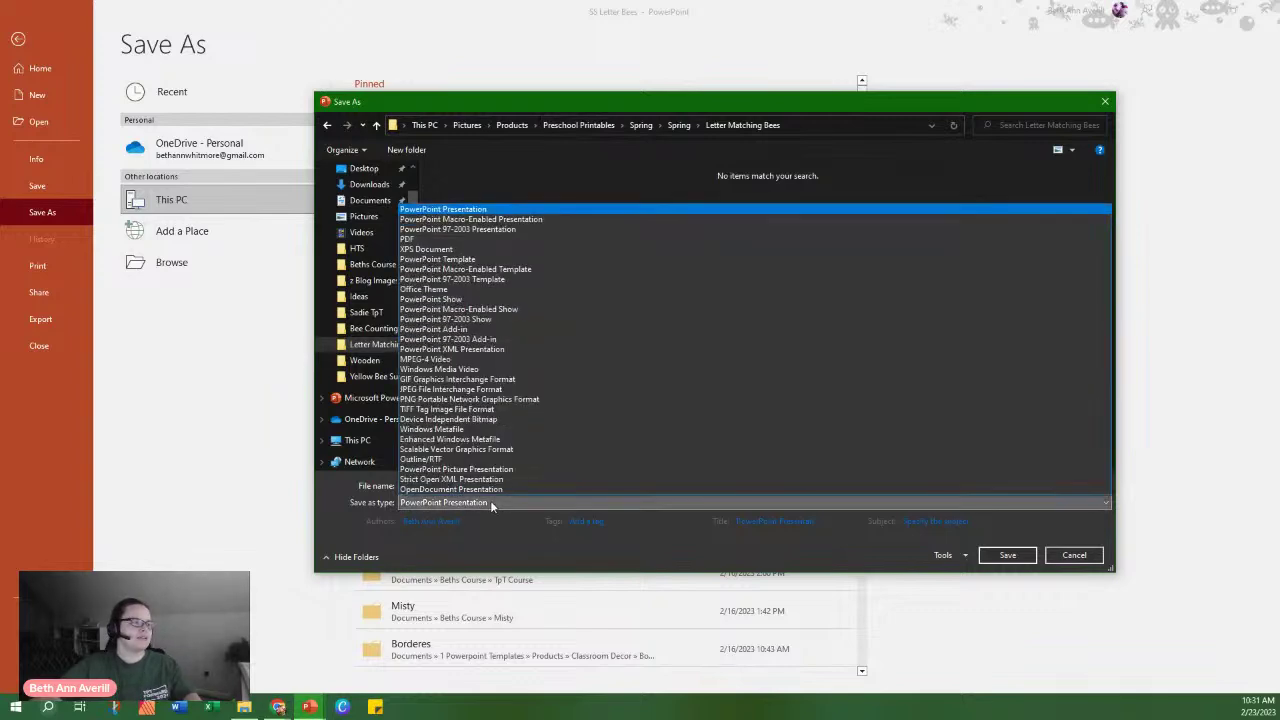
pyautogui.click(455, 389)
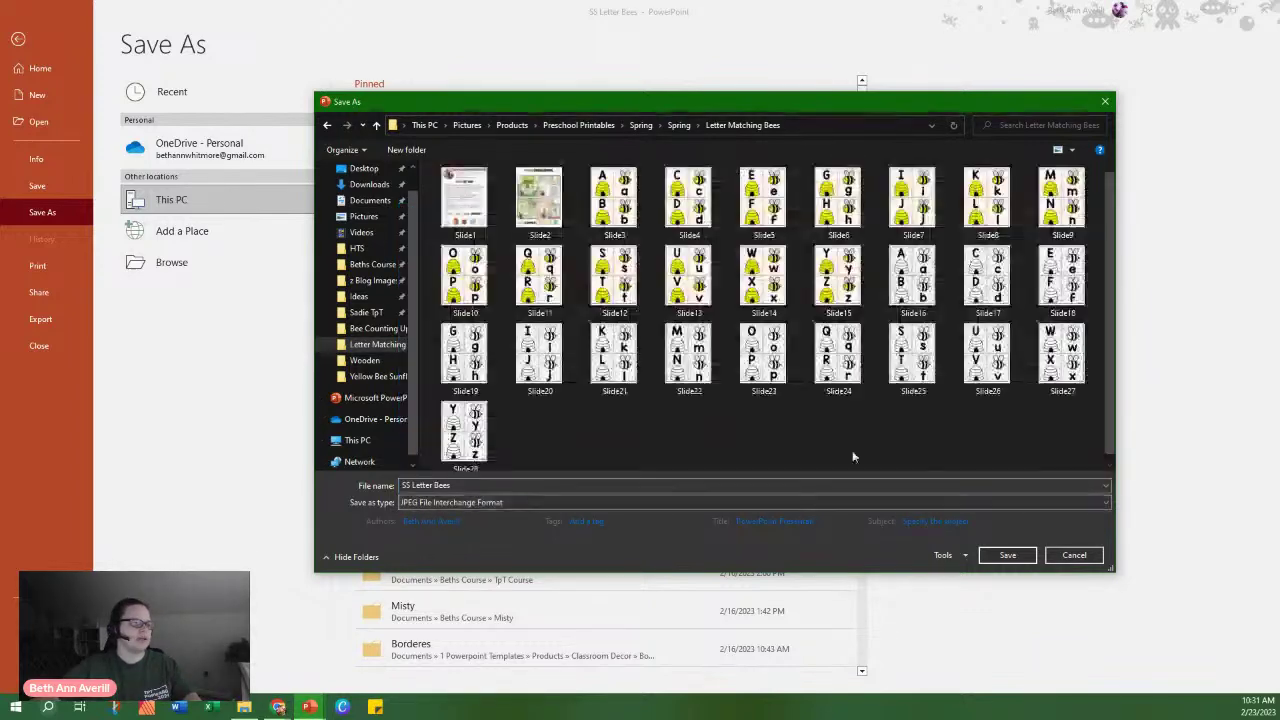
pyautogui.click(1007, 556)
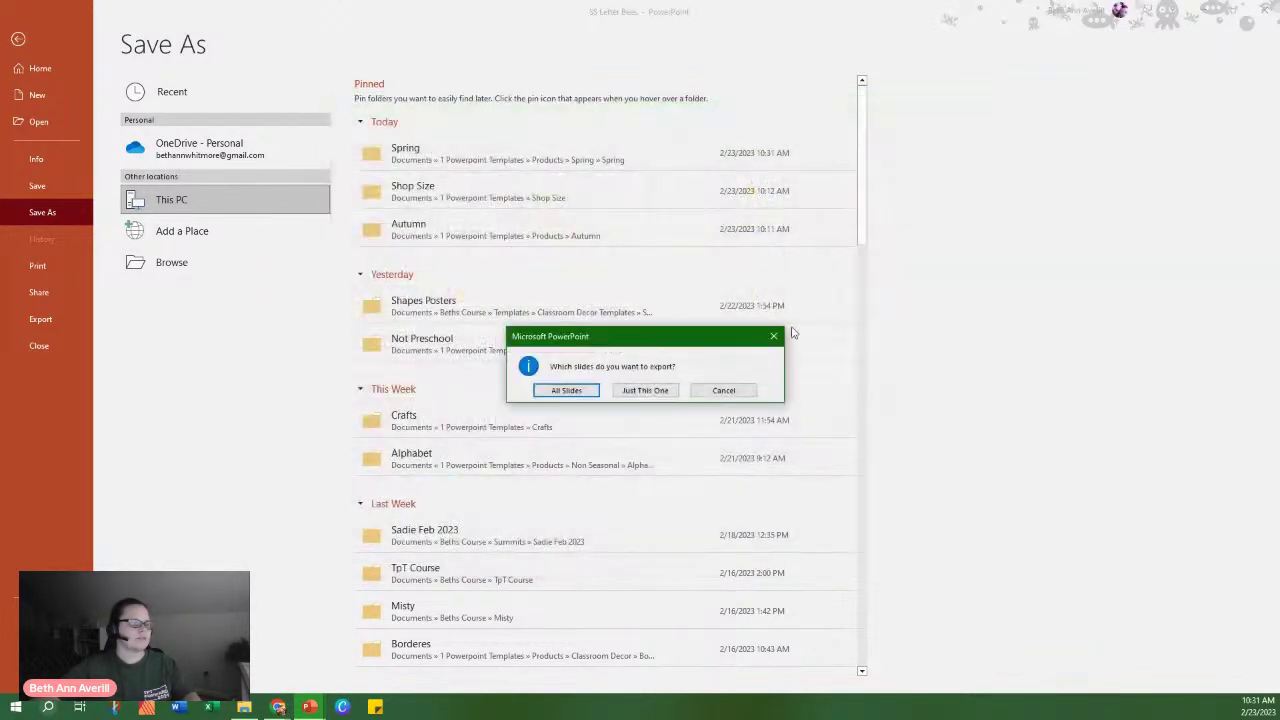
pyautogui.click(572, 389)
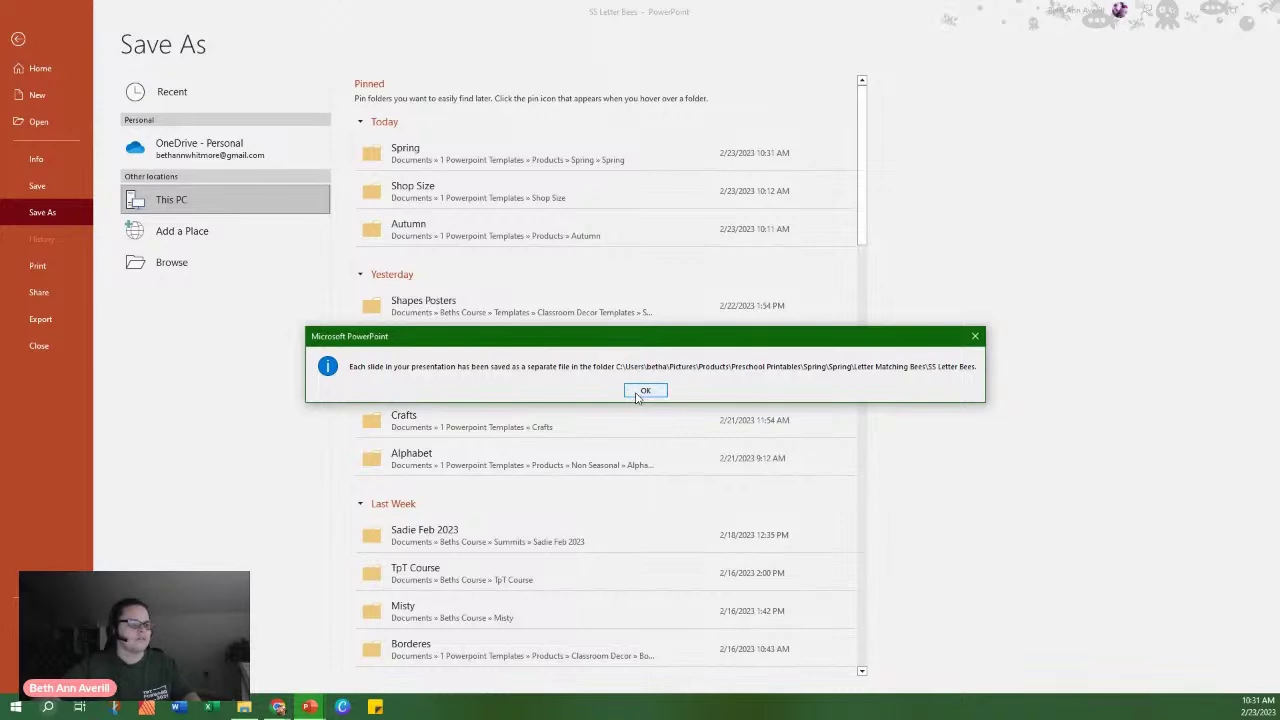
pyautogui.click(645, 391)
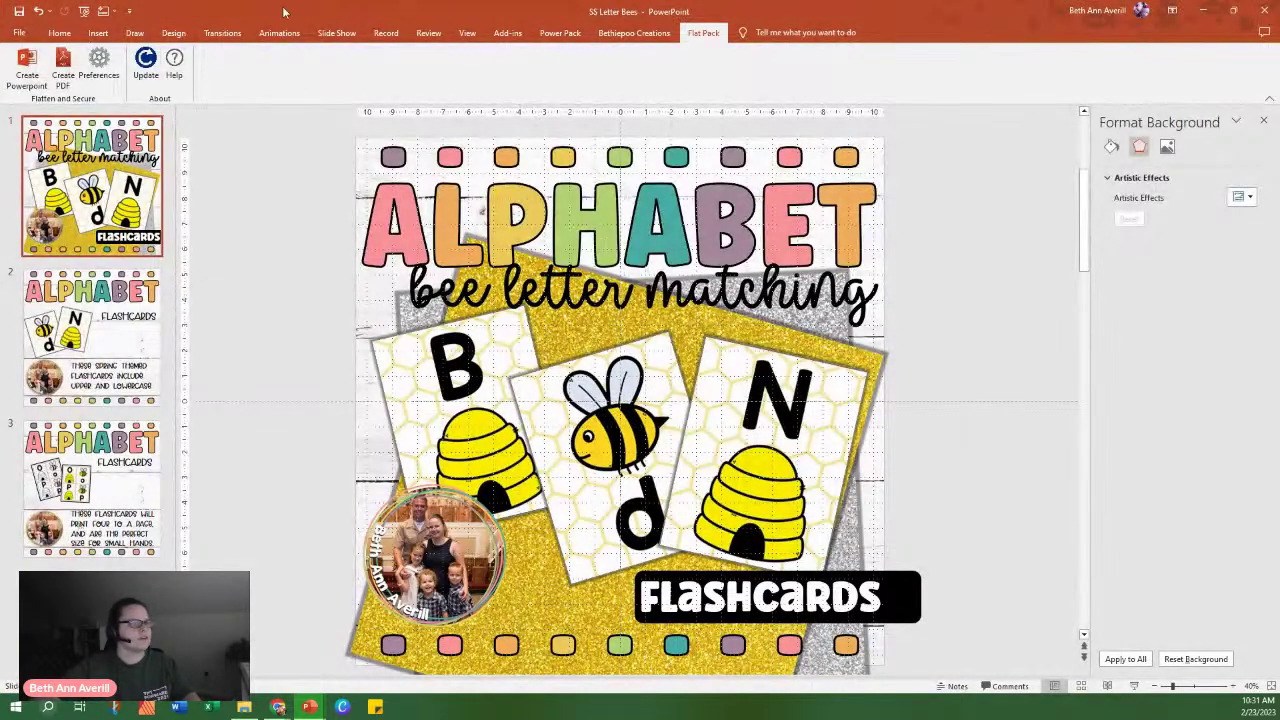
# Create a flattened, secured PDF of the cover slides named "SS Bees Letter Matching" in the Letter Matching Bees folder.
pyautogui.click(64, 66)
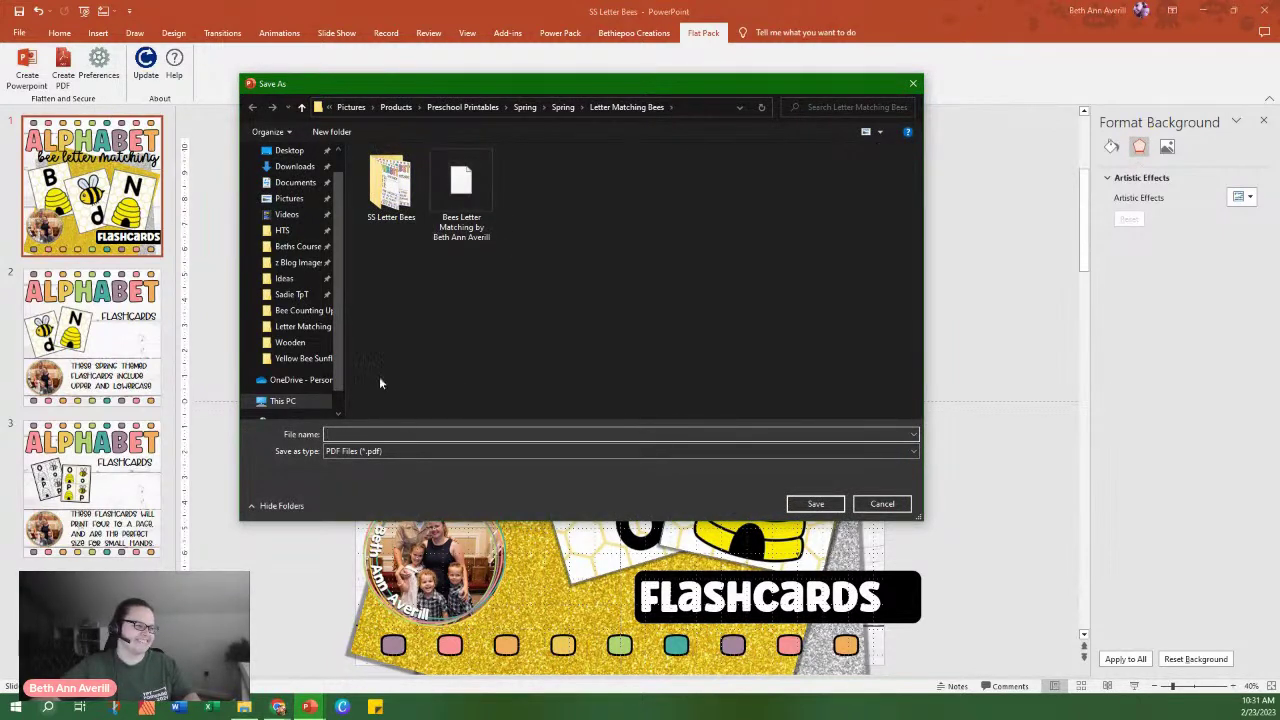
pyautogui.click(461, 195)
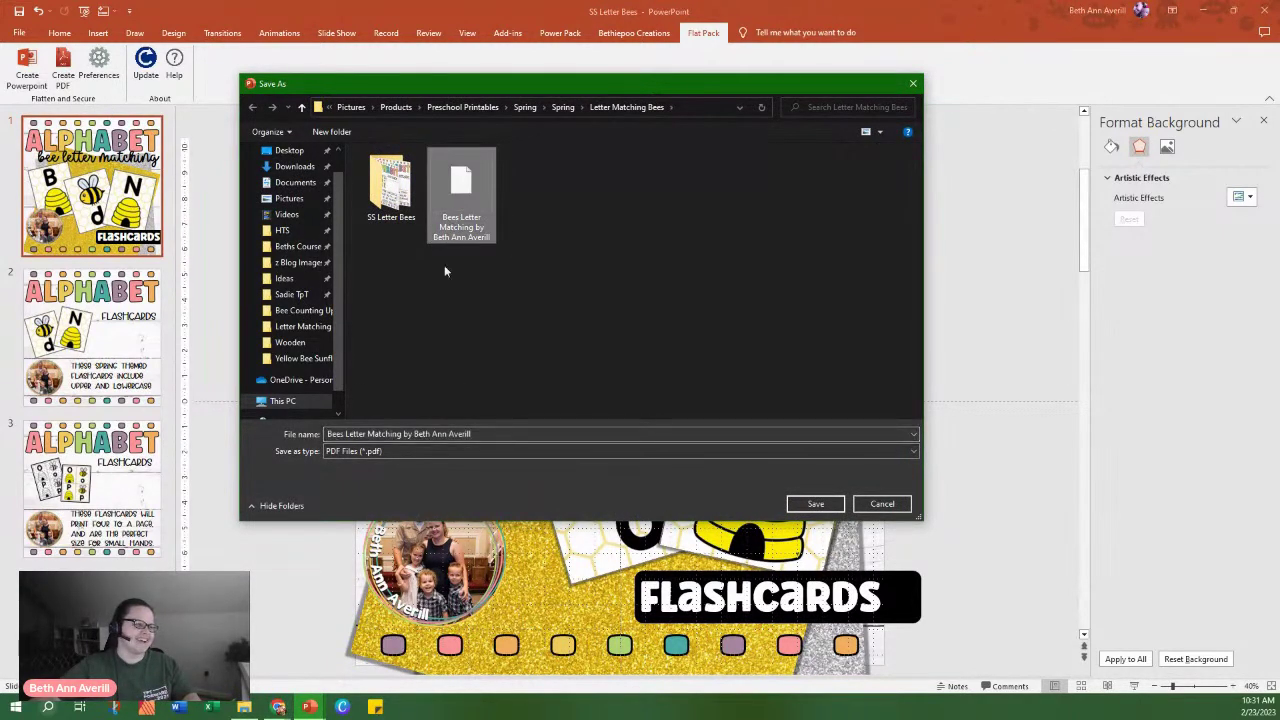
pyautogui.click(406, 434)
pyautogui.click(537, 434)
pyautogui.moveTo(512, 434); pyautogui.dragTo(411, 437)
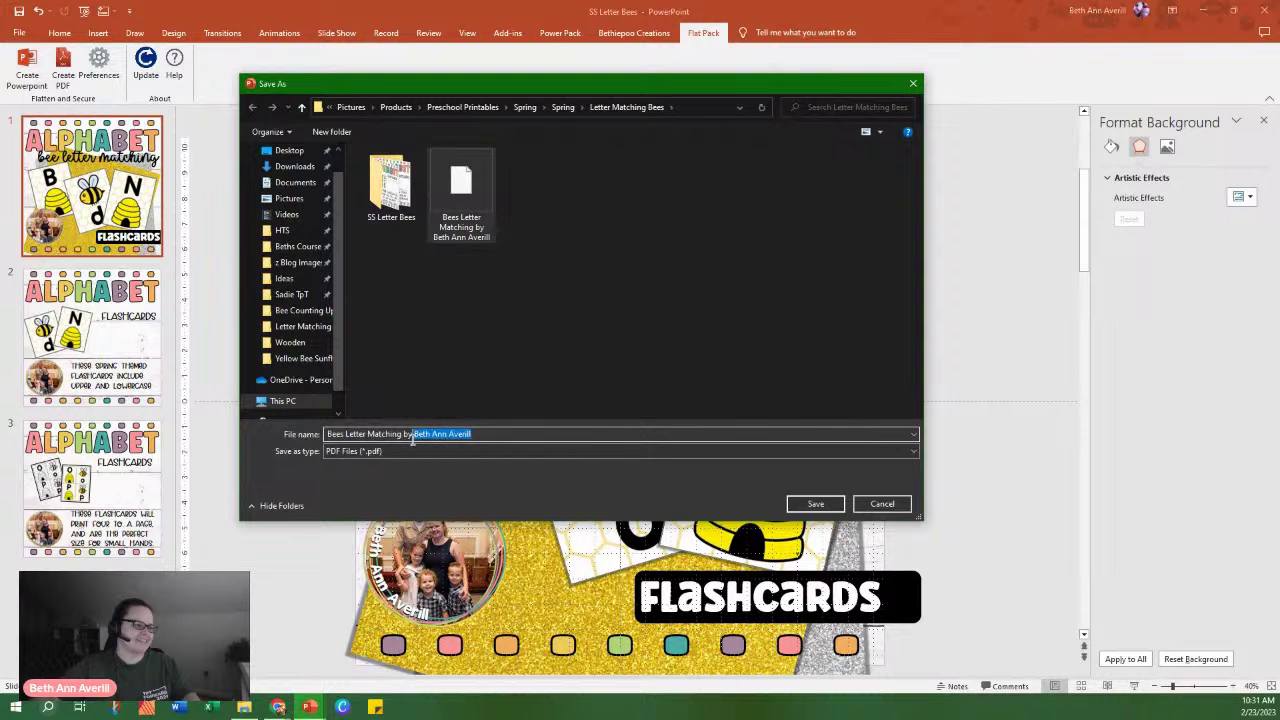
pyautogui.press('BackSpace')
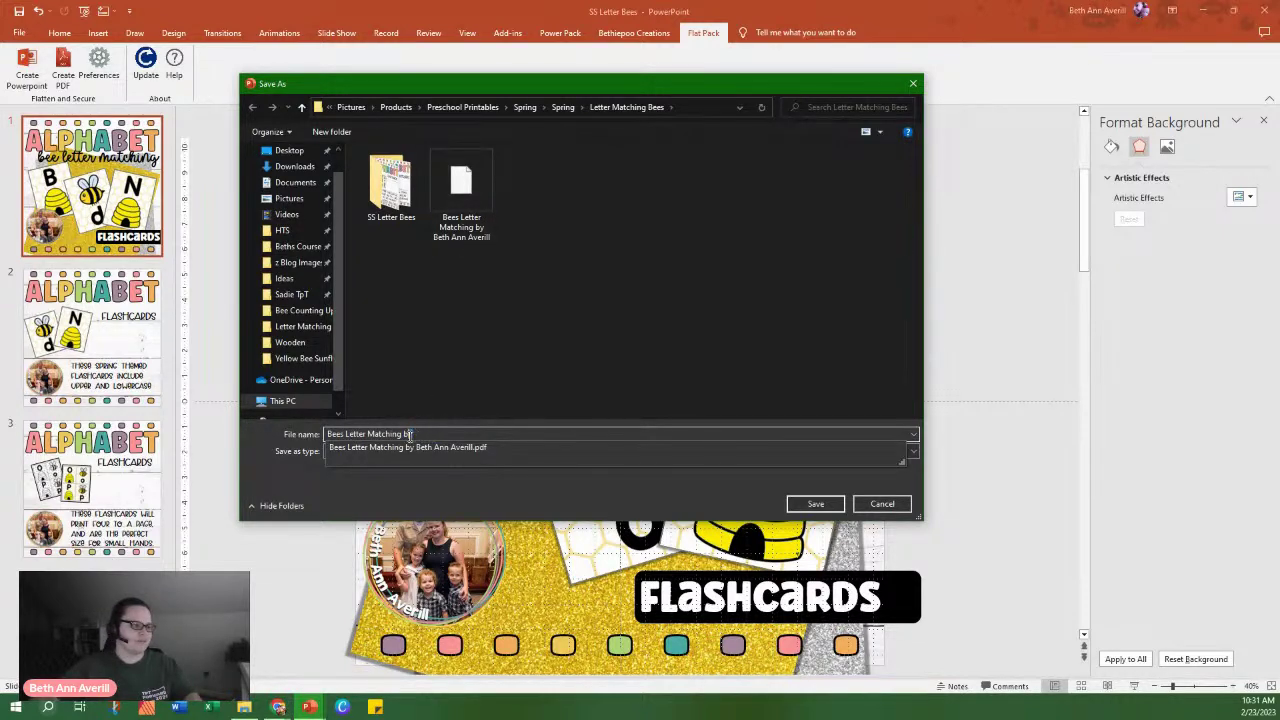
pyautogui.press('BackSpace')
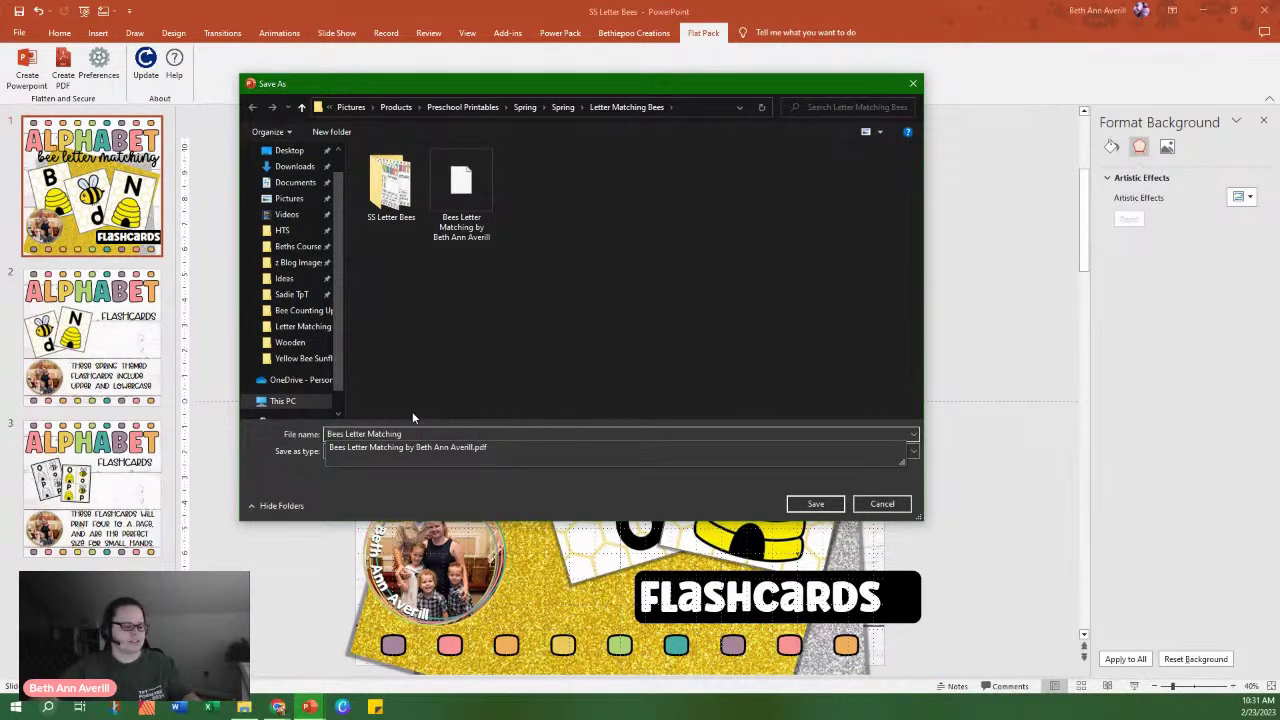
pyautogui.press('Home')
pyautogui.write('SS')
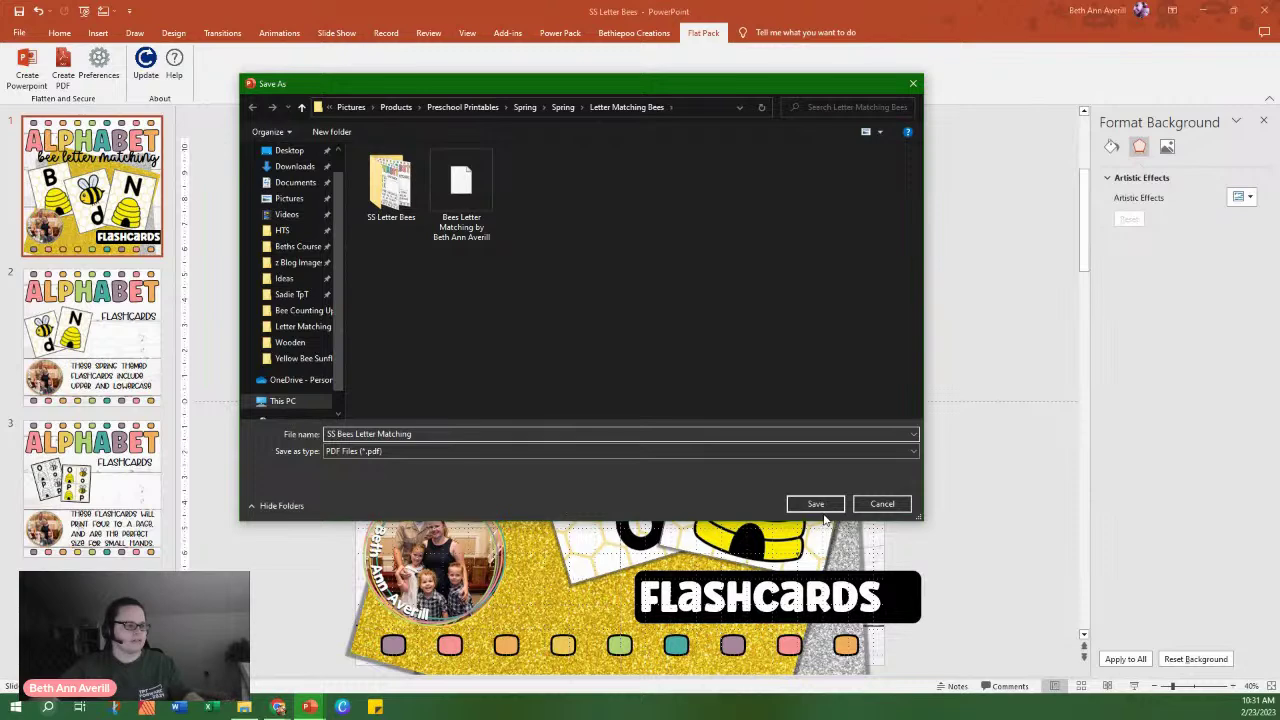
pyautogui.click(815, 504)
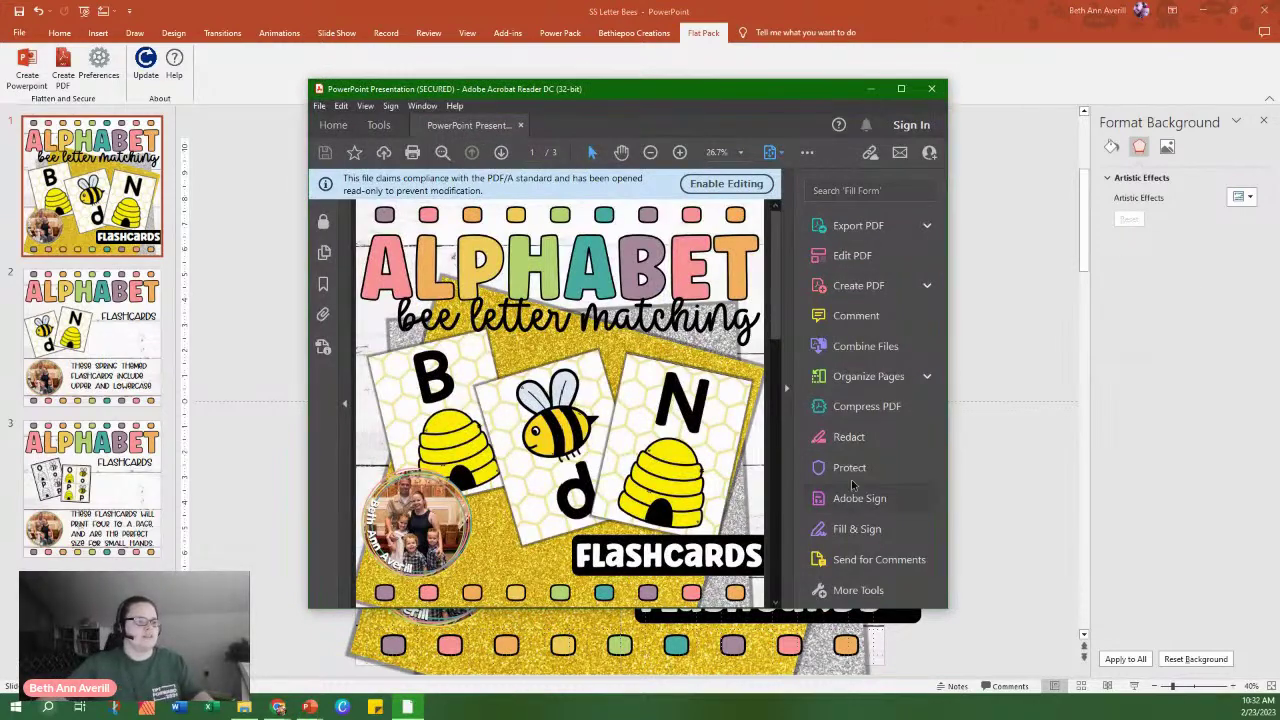
# Review all three pages of the exported PDF in a maximized window, including the cover and both flashcards preview pages, and close it.
pyautogui.doubleClick(779, 90)
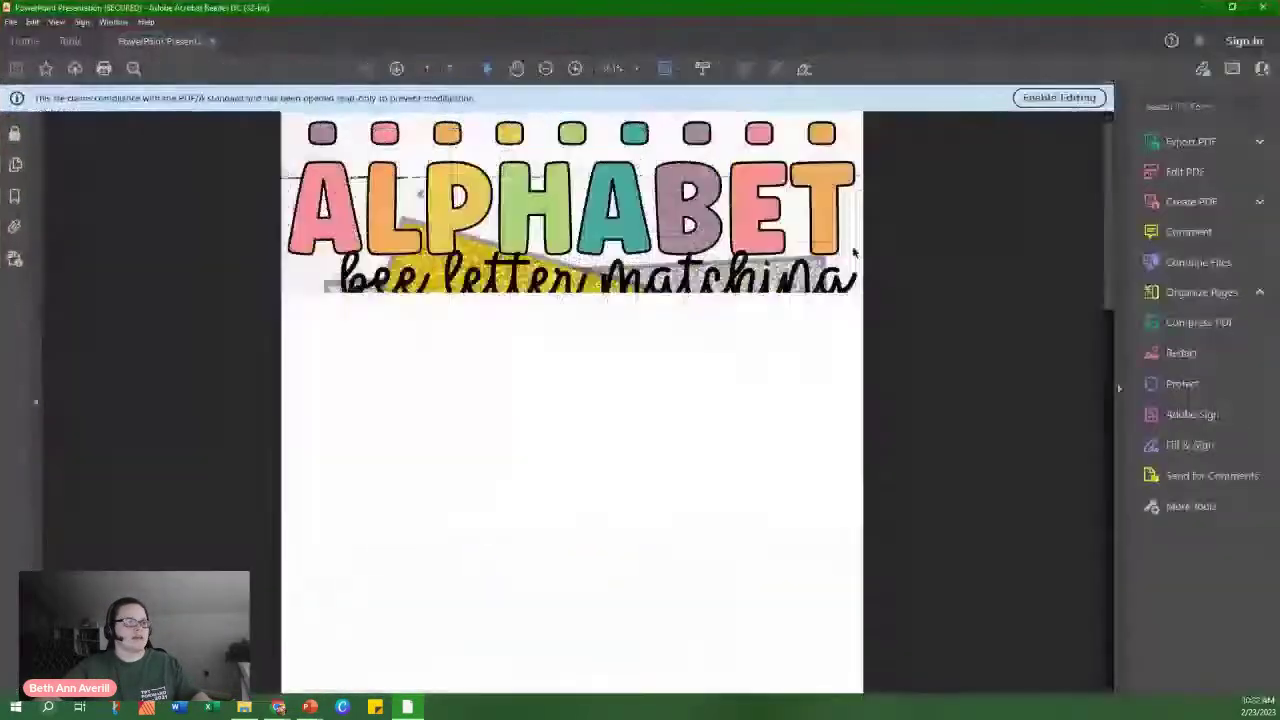
pyautogui.scroll(-5, 950, 344)
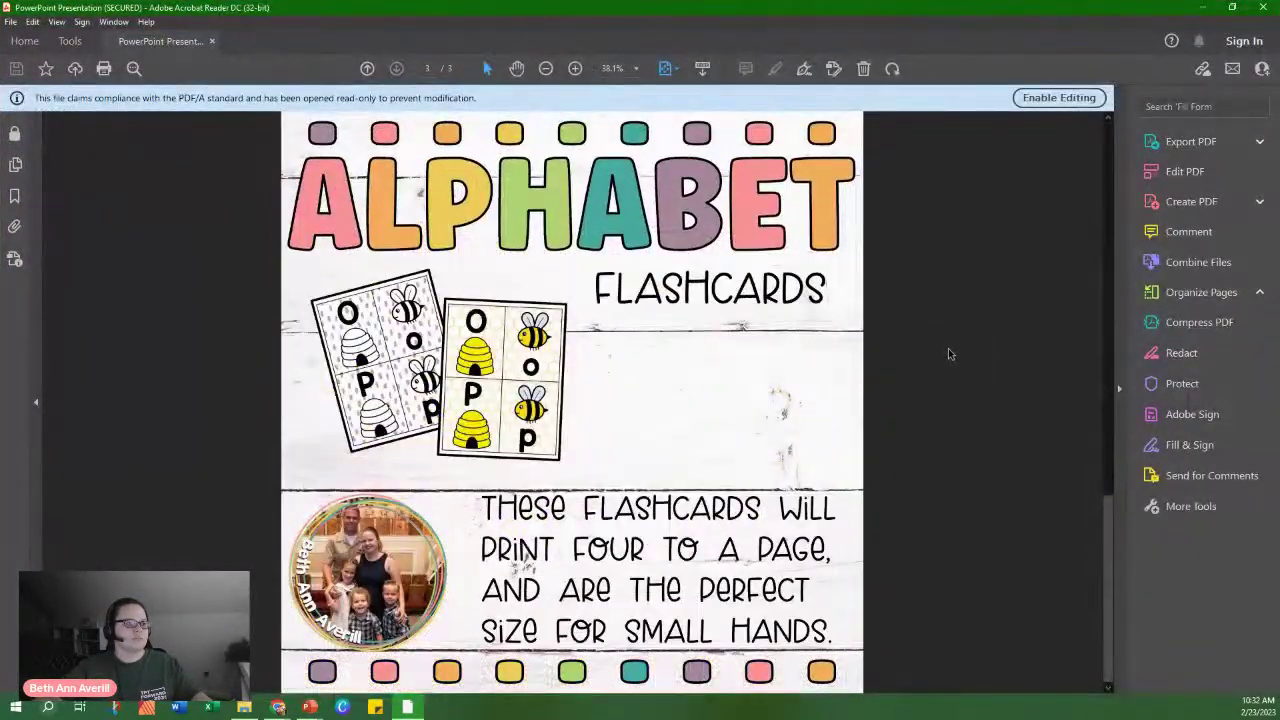
pyautogui.scroll(3, 950, 354)
pyautogui.scroll(-3, 950, 354)
pyautogui.scroll(2, 953, 351)
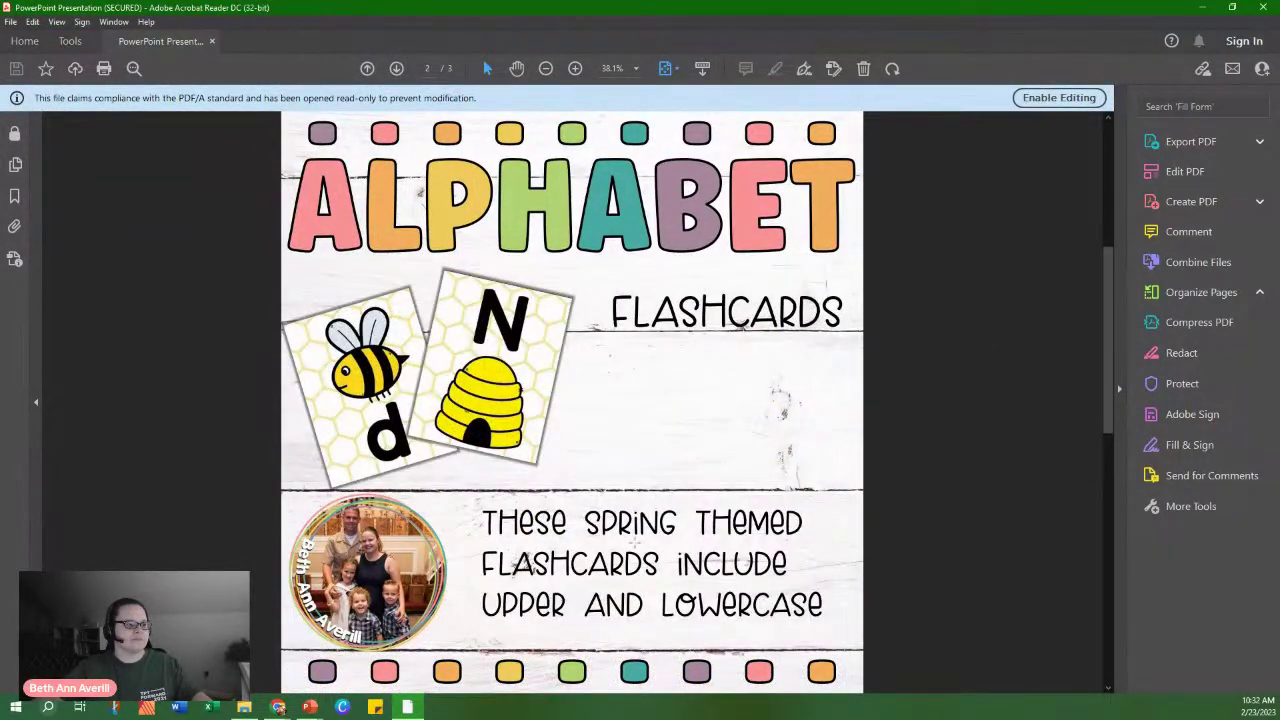
pyautogui.scroll(-2, 722, 558)
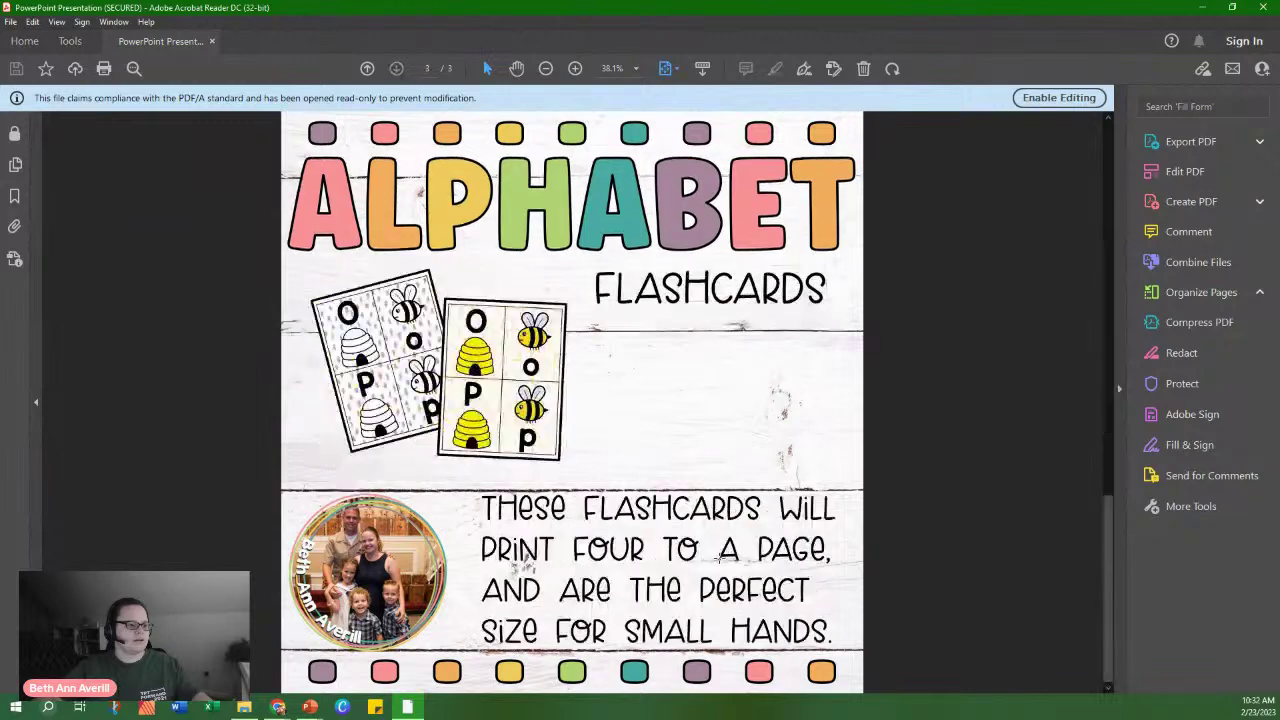
pyautogui.scroll(4, 841, 515)
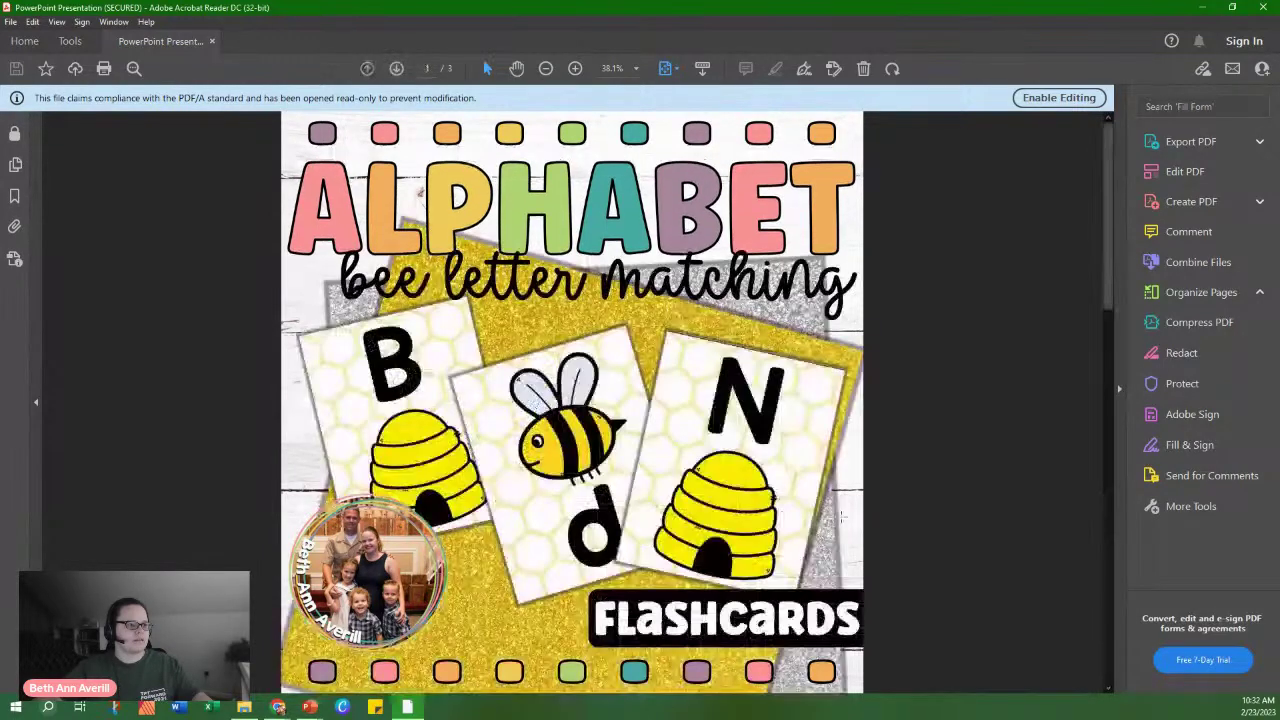
pyautogui.click(1252, 7)
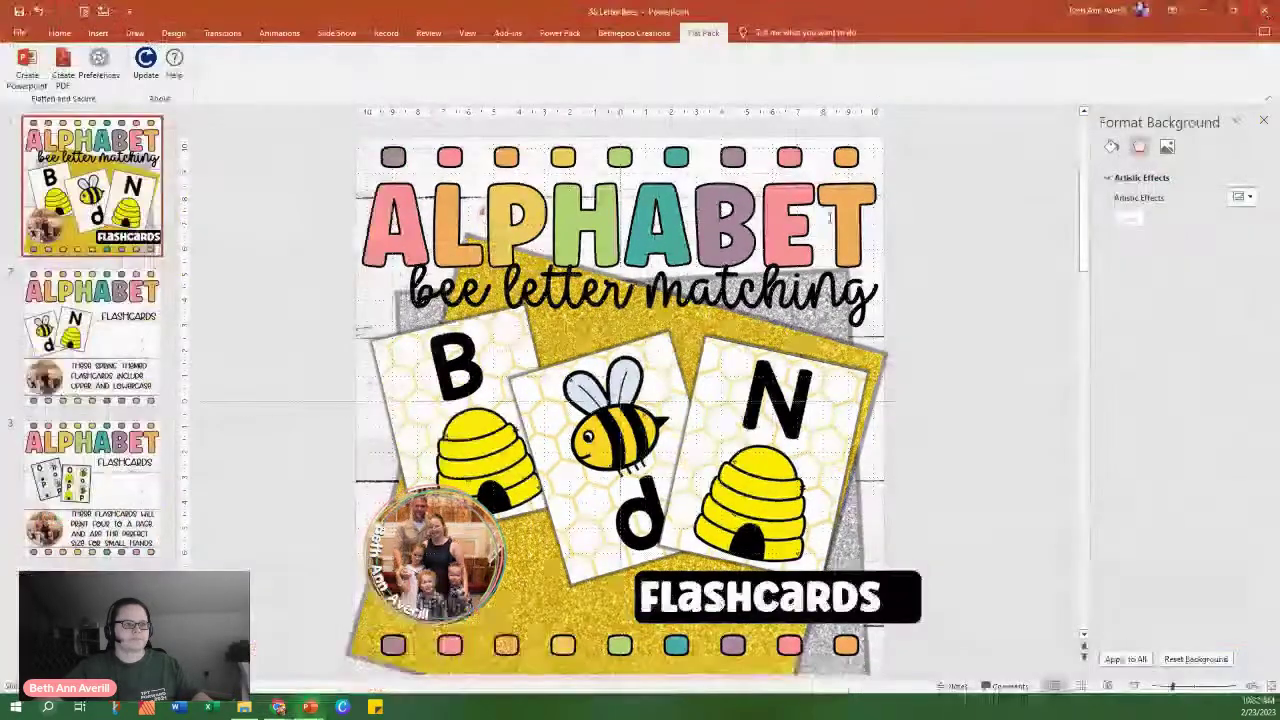
# Review the Letter Matching Bees product presentation in slide sorter view through its last slide, and minimize both presentations.
pyautogui.click(1203, 11)
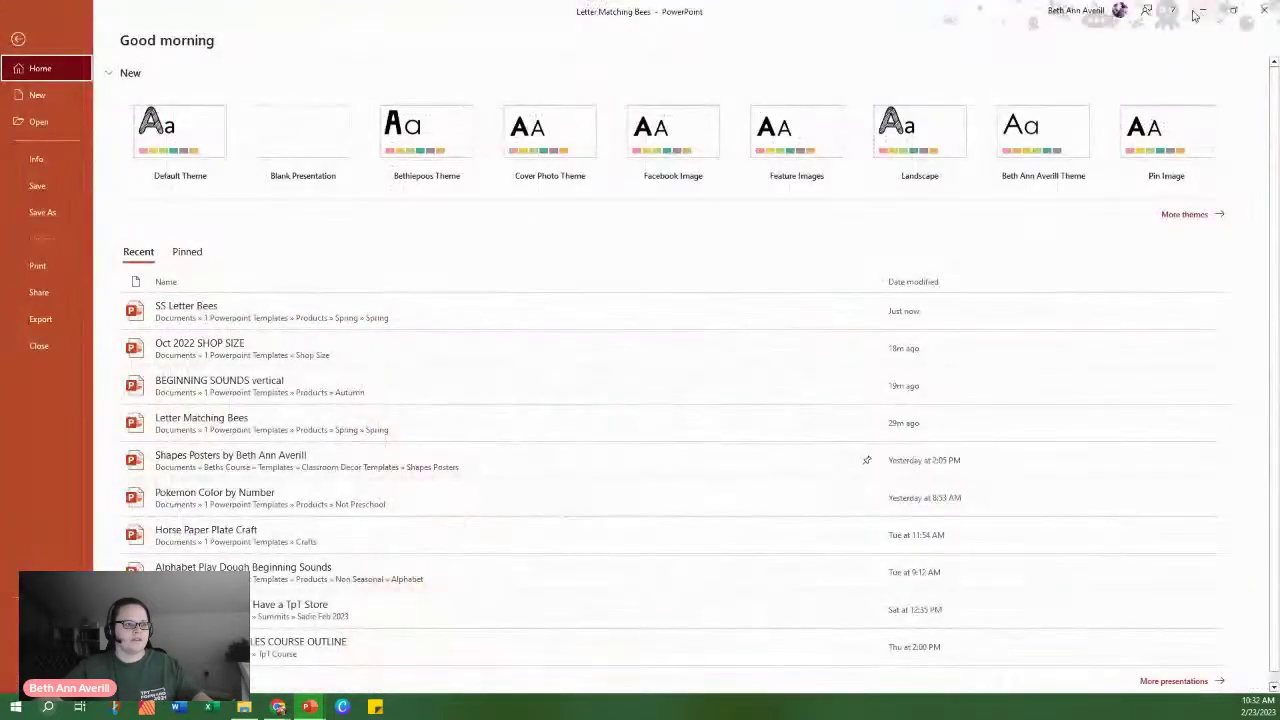
pyautogui.click(18, 38)
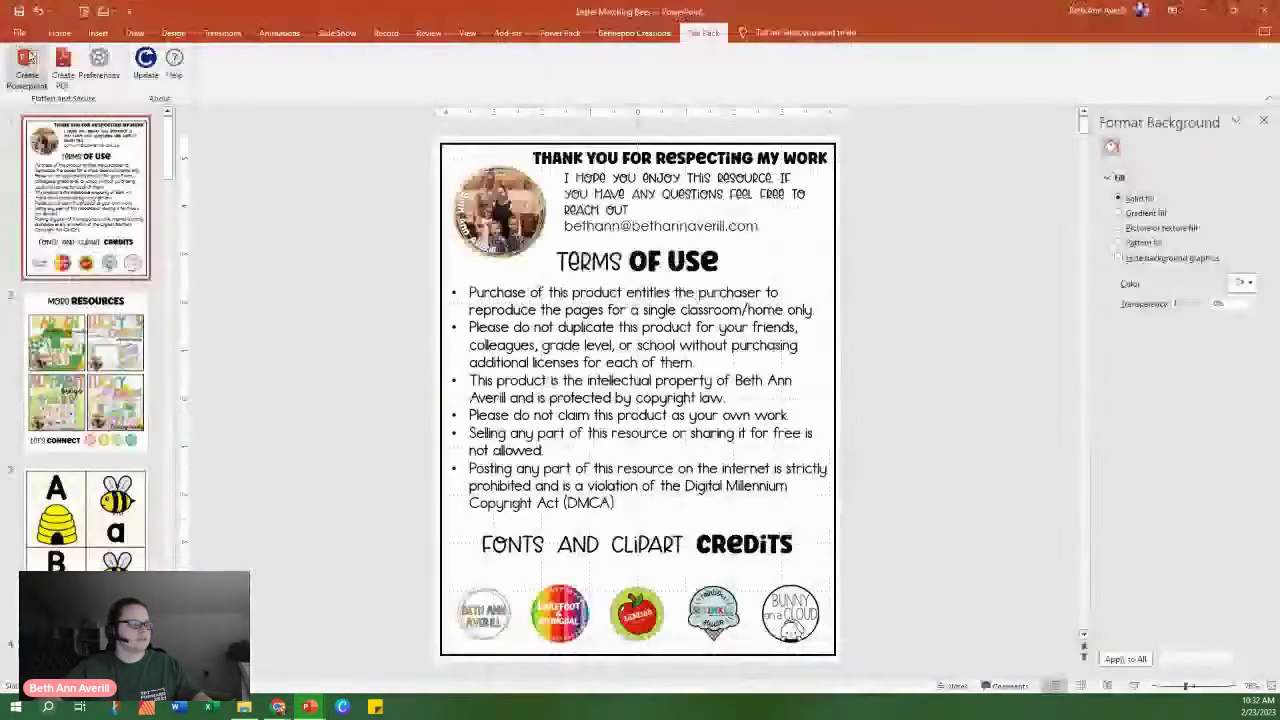
pyautogui.click(1080, 686)
pyautogui.scroll(-5, 924, 607)
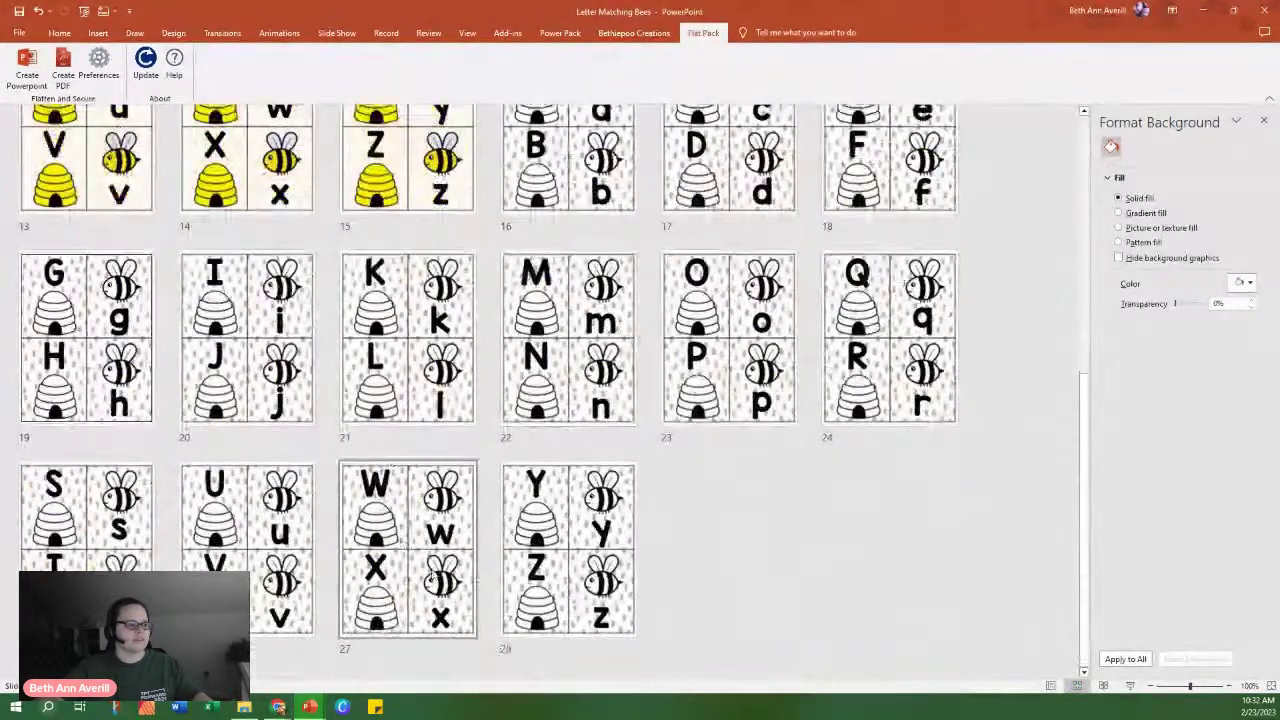
pyautogui.click(1204, 10)
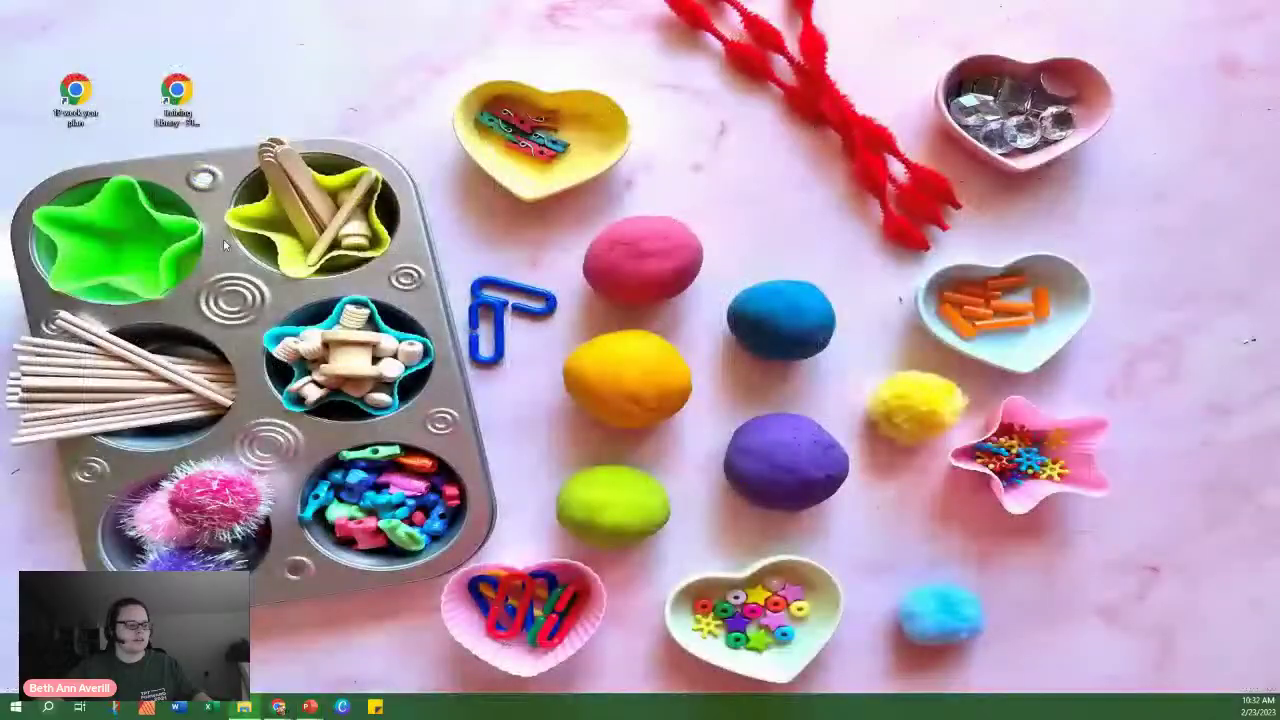
# Switch to Chrome and close the three Lucky Charms shop pages, leaving only the TPT campaign page open.
pyautogui.moveTo(281, 709)
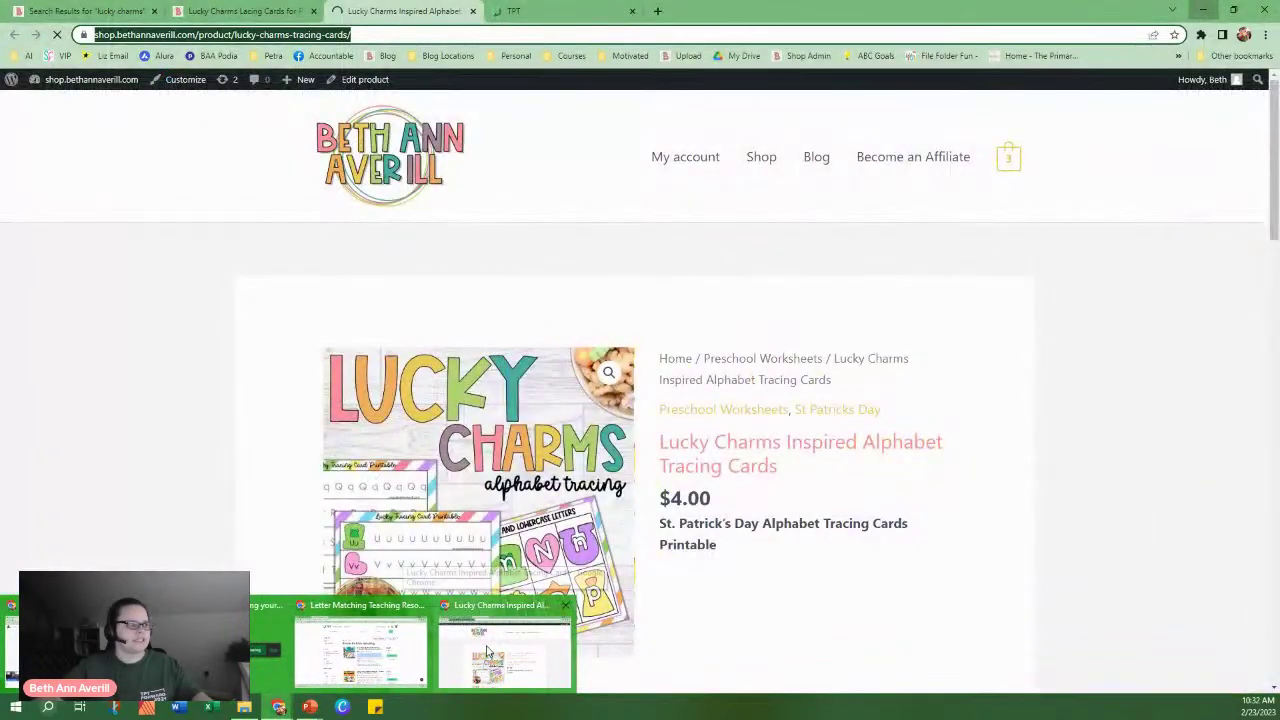
pyautogui.click(487, 652)
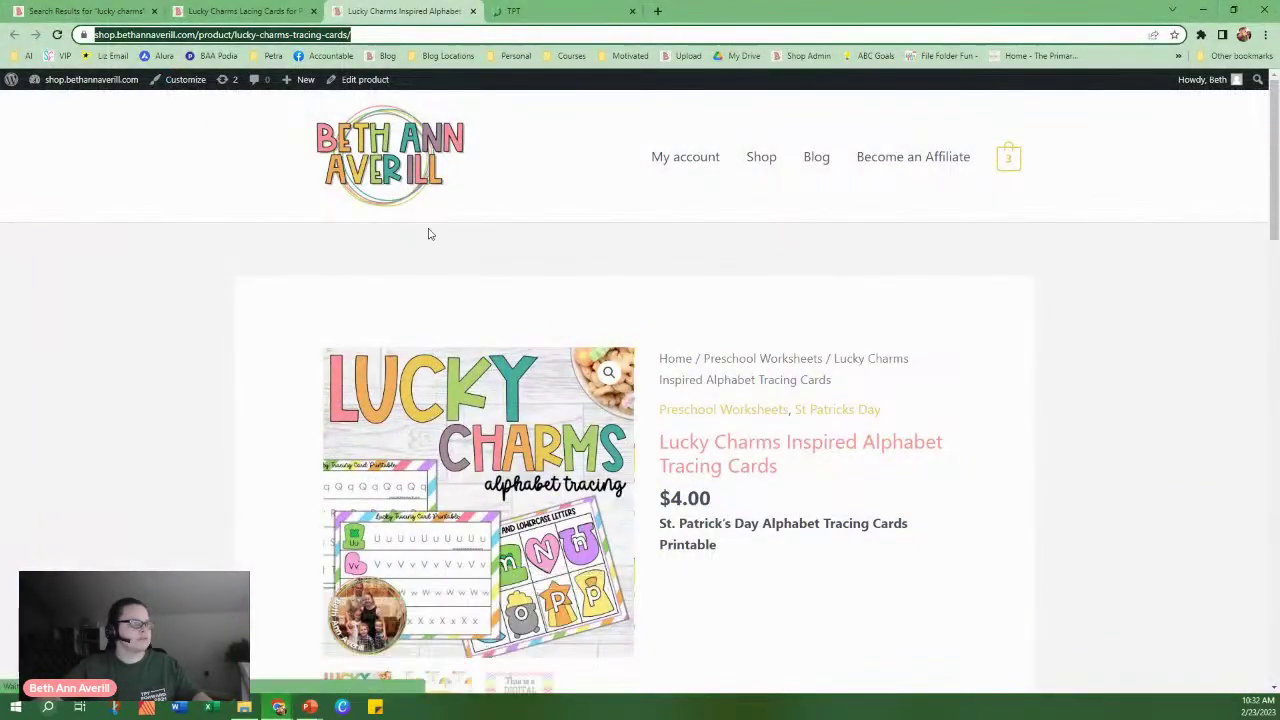
pyautogui.click(473, 12)
pyautogui.click(314, 12)
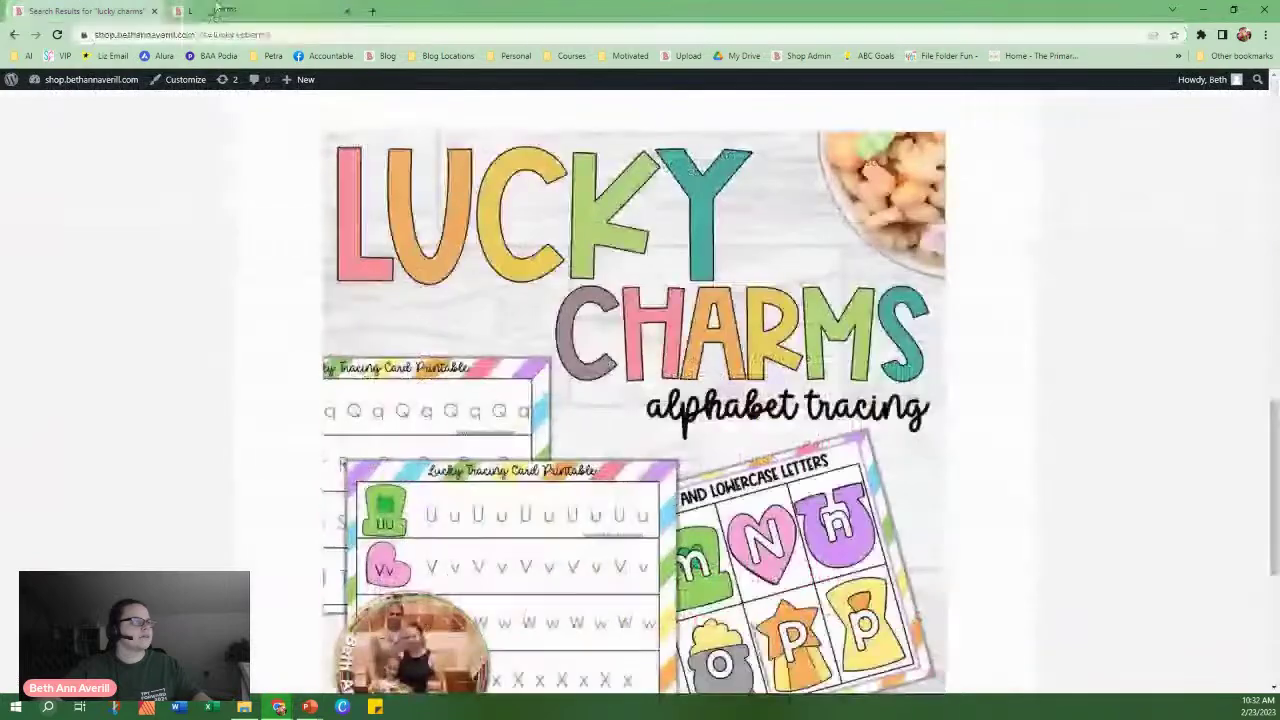
pyautogui.click(154, 12)
pyautogui.scroll(2, 675, 428)
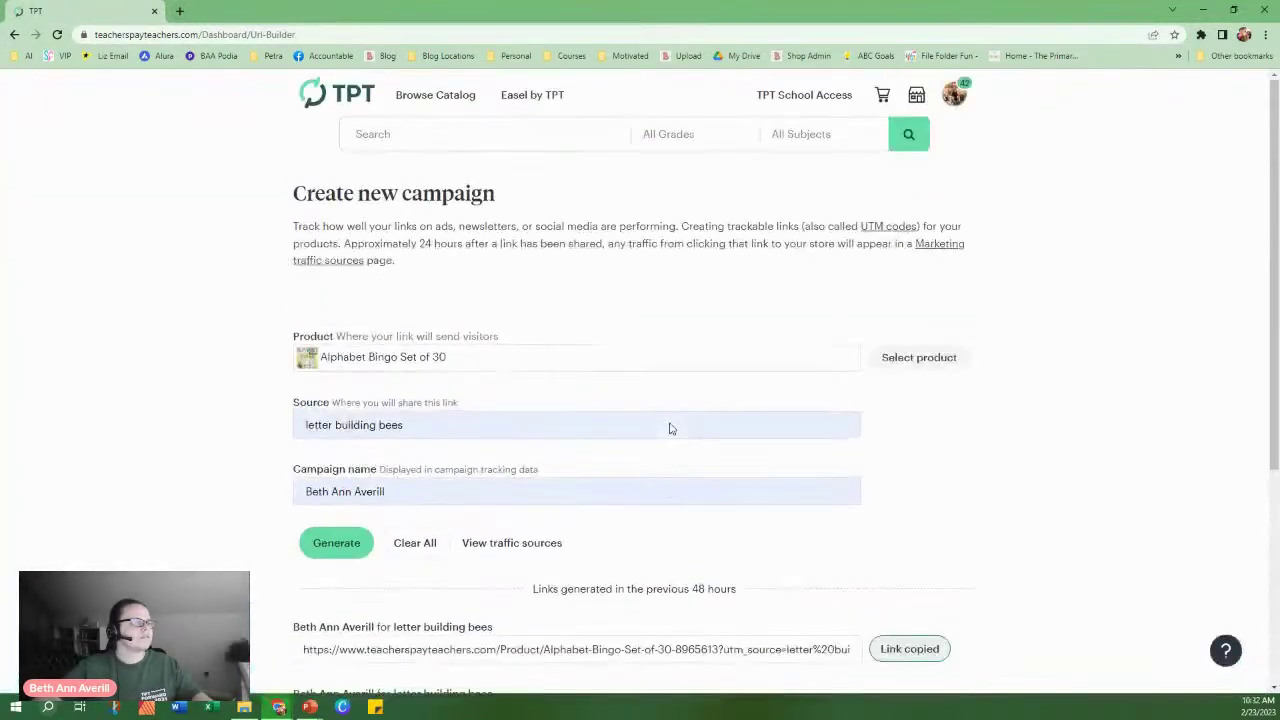
# Open the TPT store's product listings and search them for "letters".
pyautogui.moveTo(916, 96)
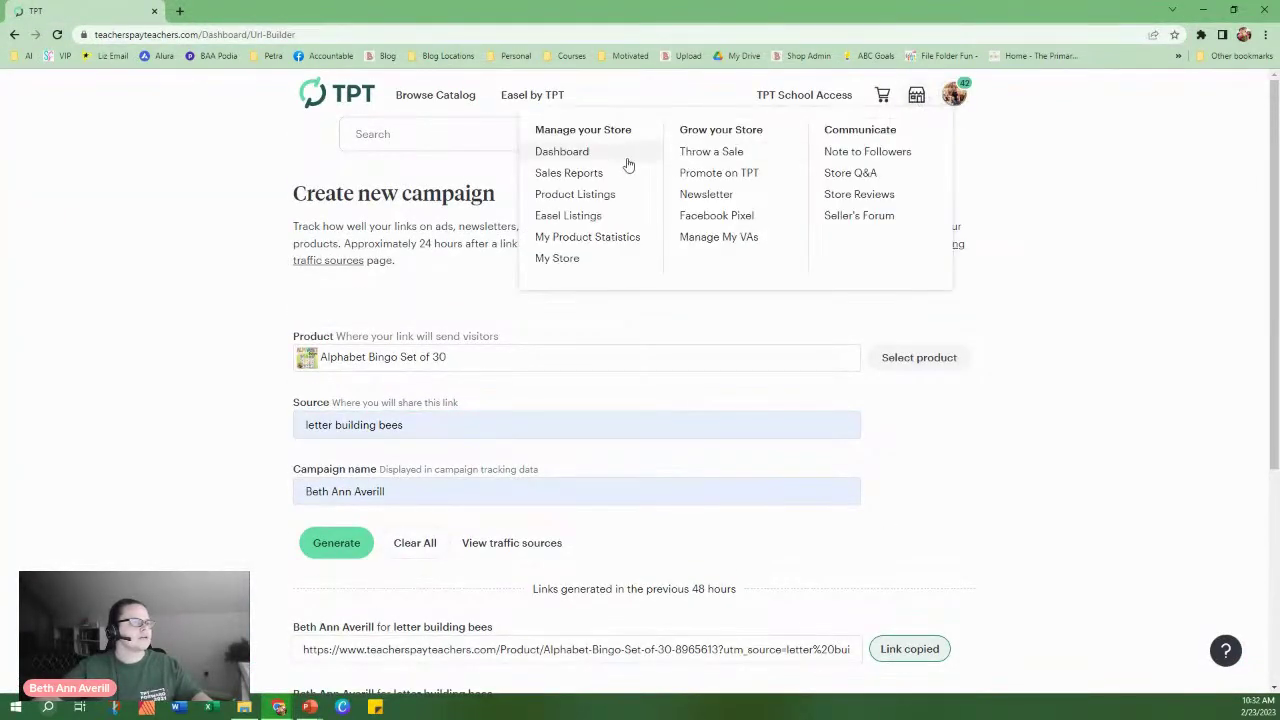
pyautogui.click(611, 195)
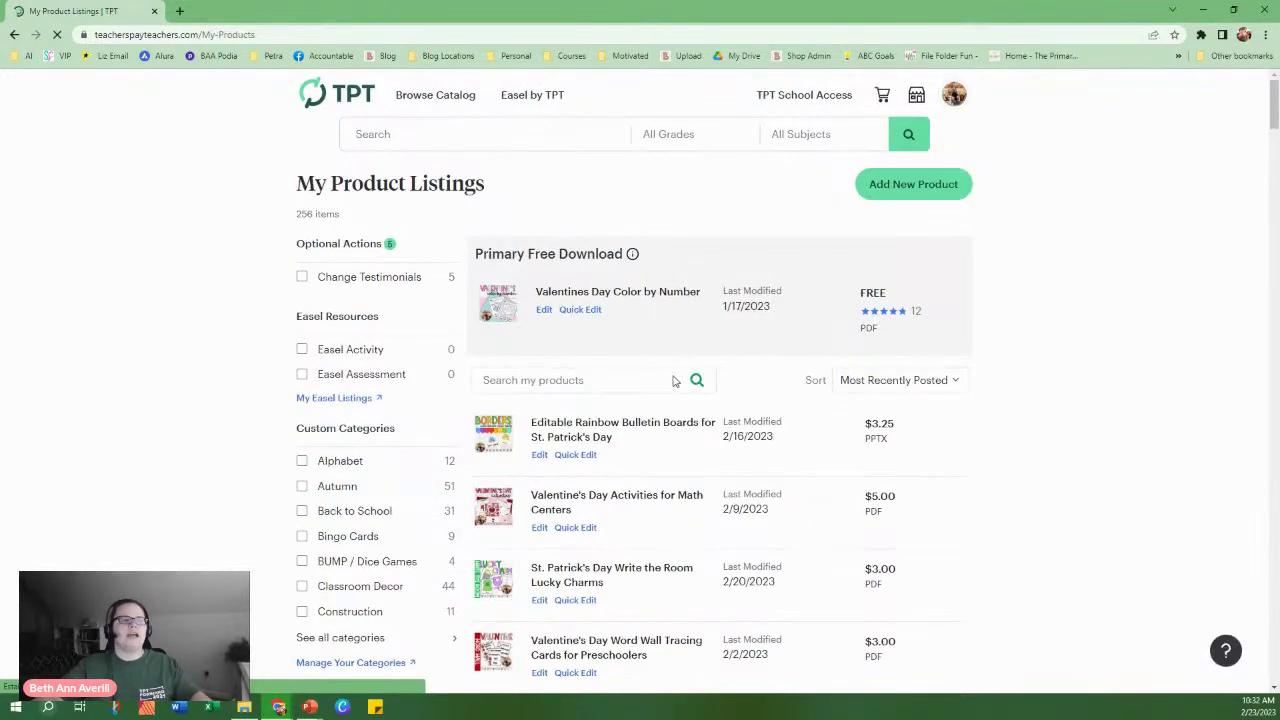
pyautogui.scroll(-1, 900, 375)
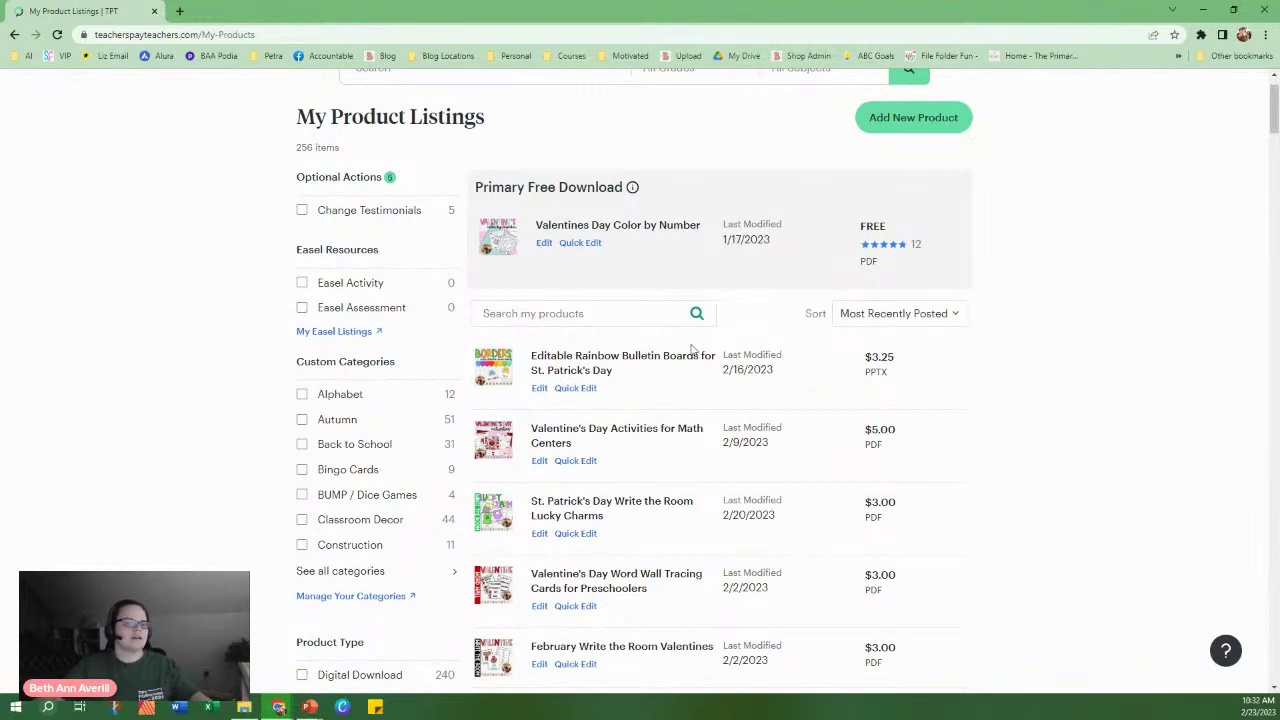
pyautogui.click(527, 313)
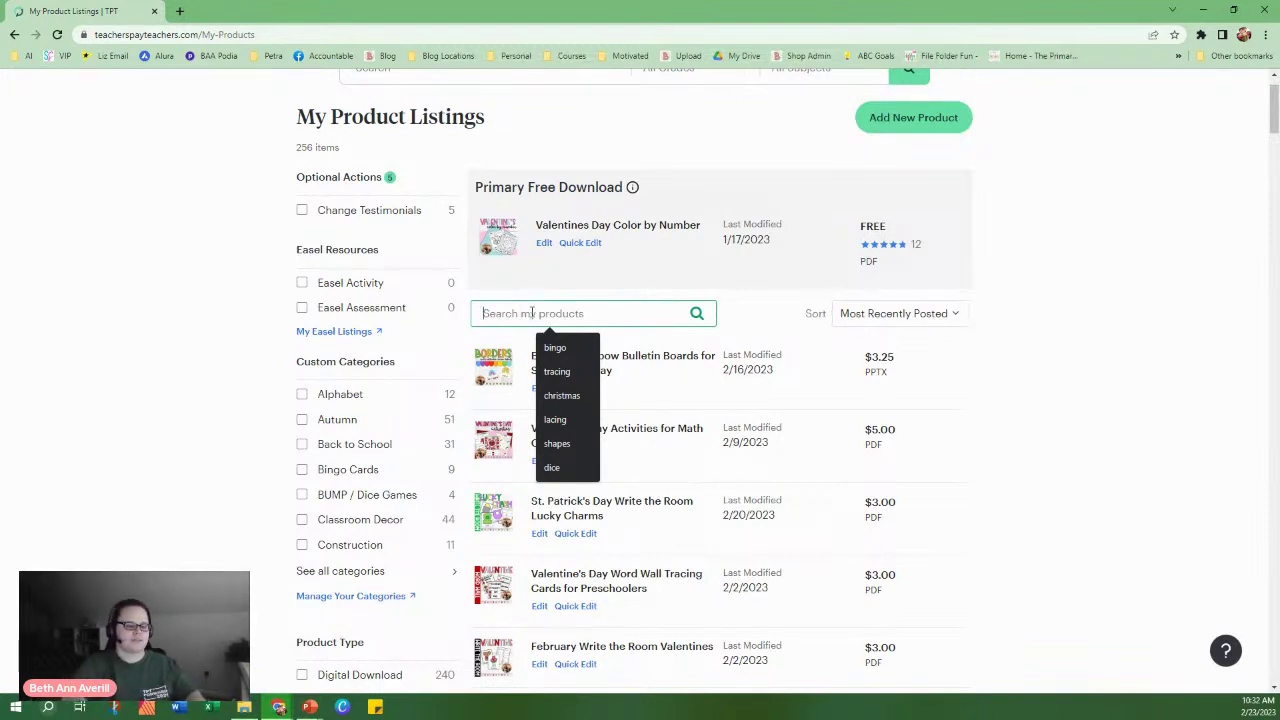
pyautogui.write('letters')
pyautogui.press('Return')
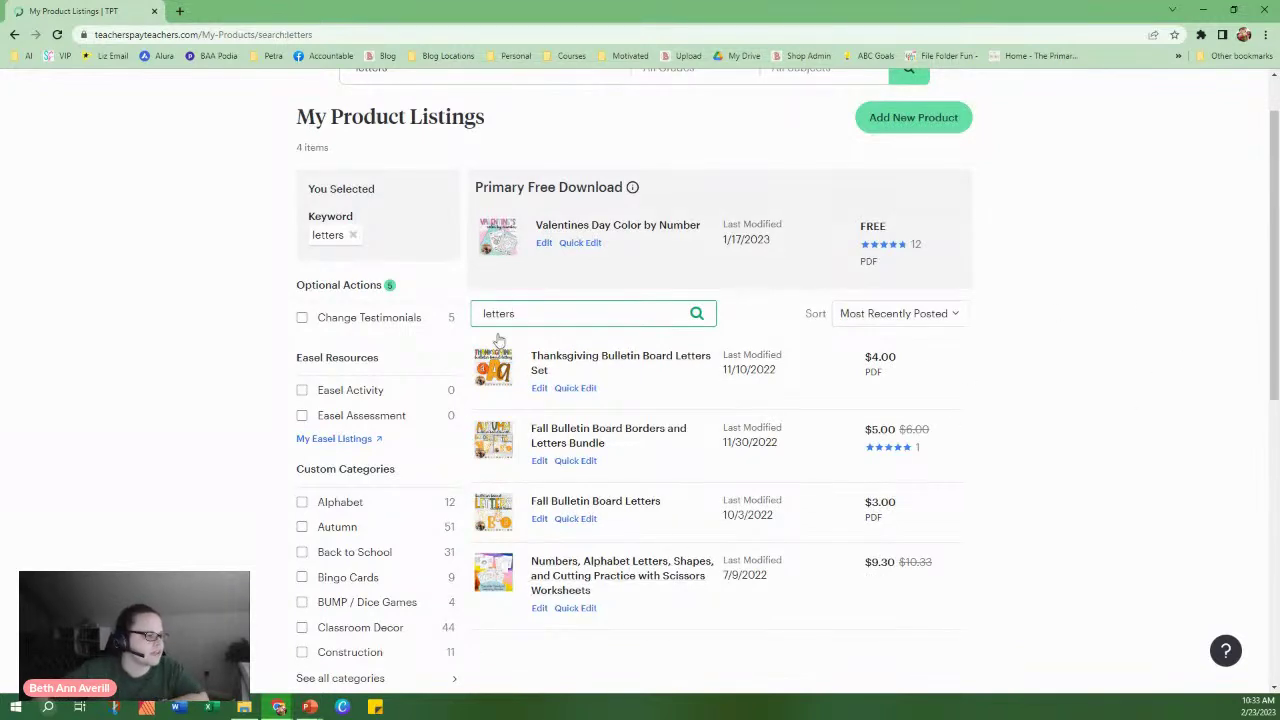
# Search the product listings for "alphabet" and create a similar listing from Alphabet Flashcards Valentine's Day.
pyautogui.doubleClick(533, 310)
pyautogui.write('alp')
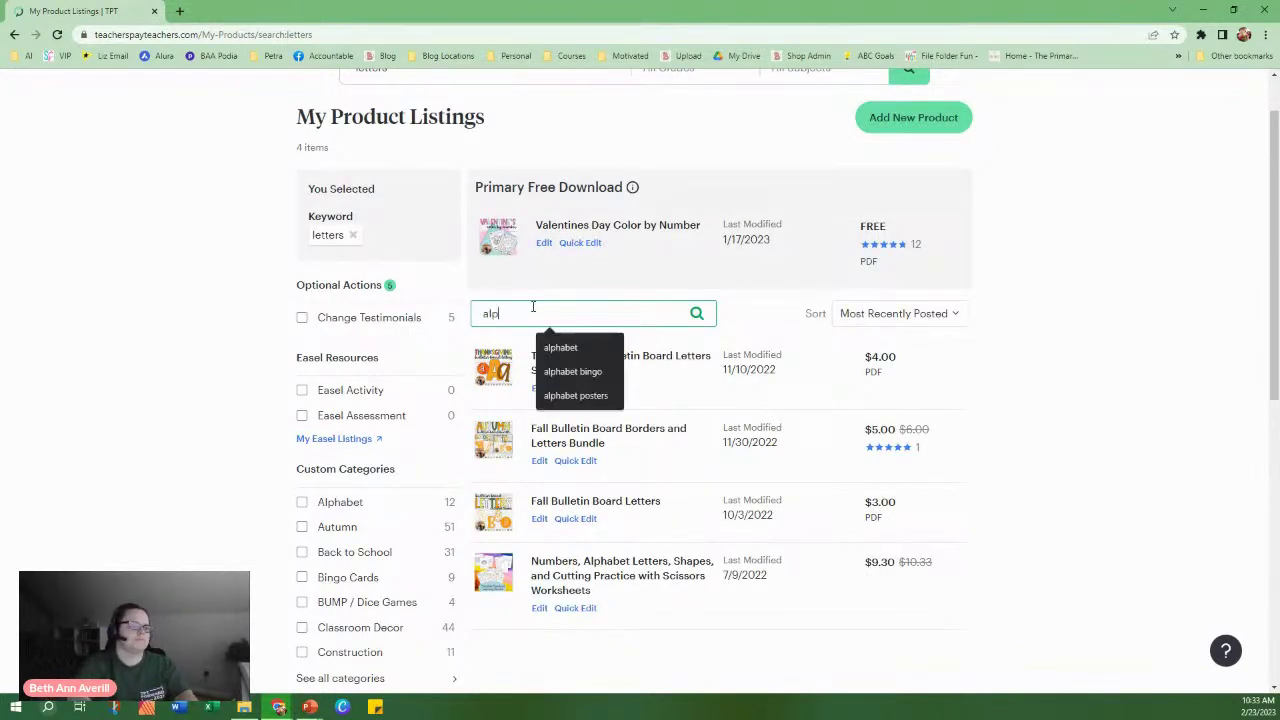
pyautogui.write('habet')
pyautogui.press('Return')
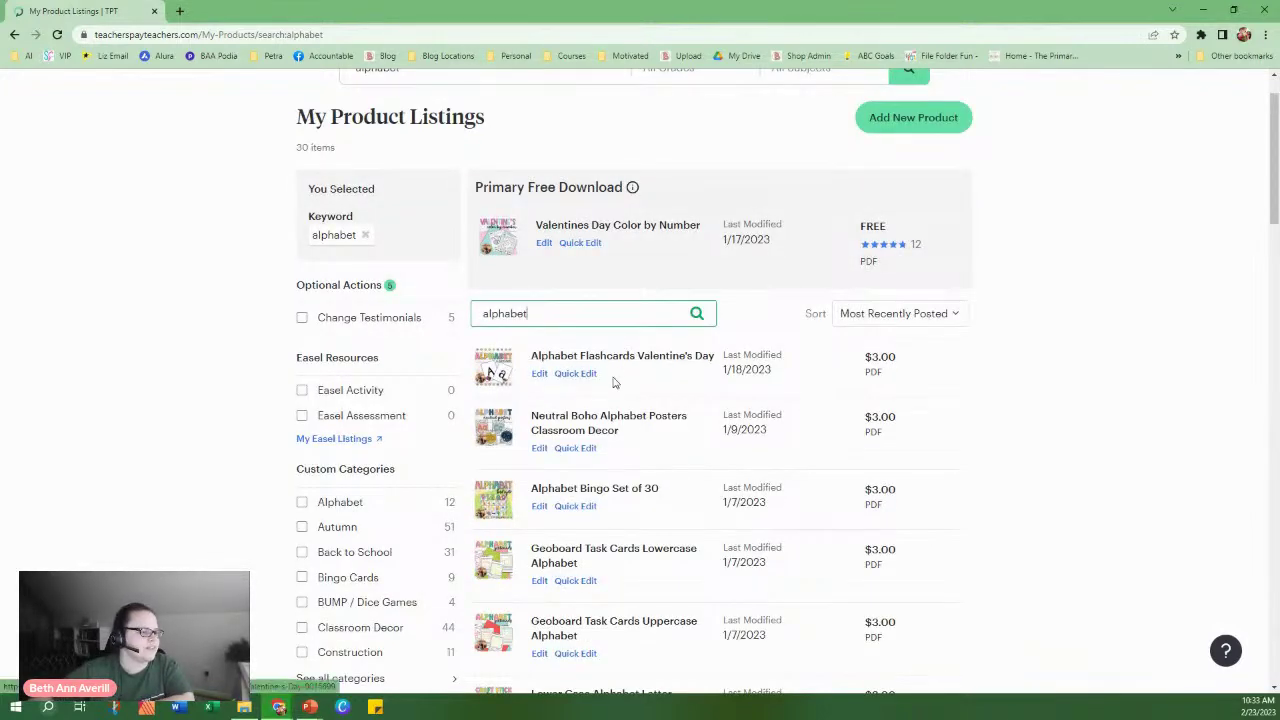
pyautogui.click(574, 376)
pyautogui.scroll(-1, 591, 560)
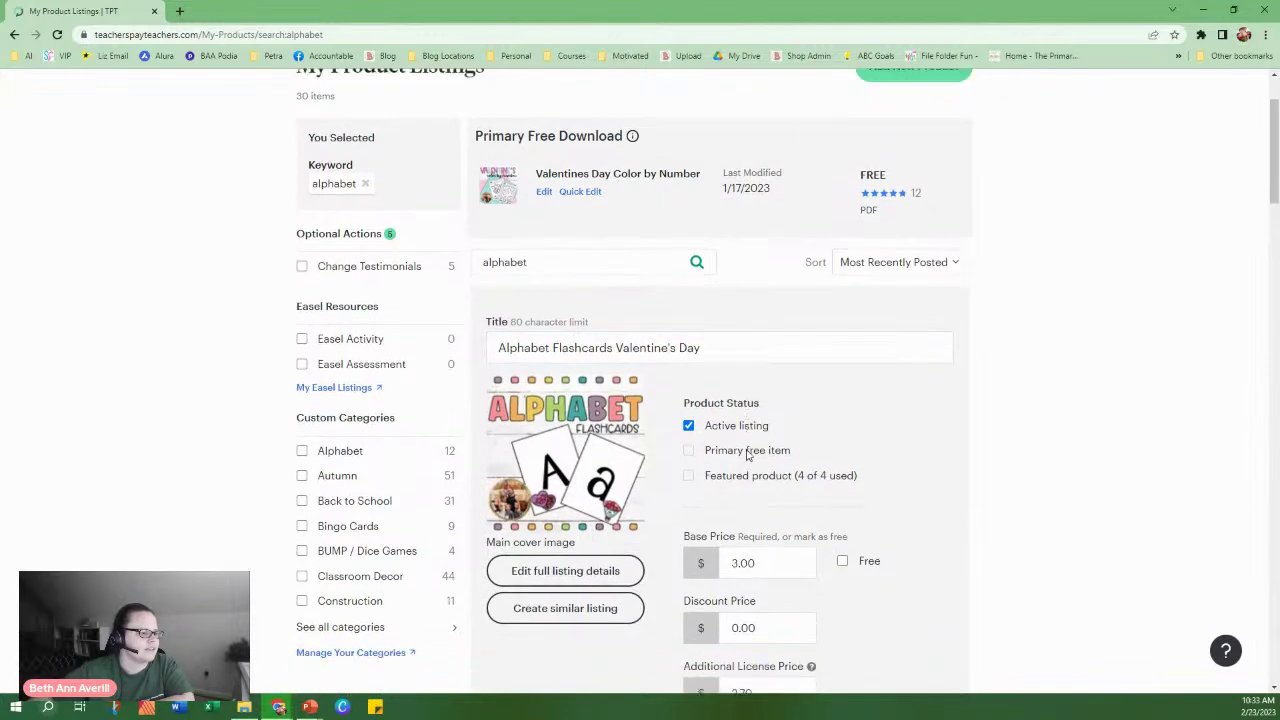
pyautogui.click(605, 592)
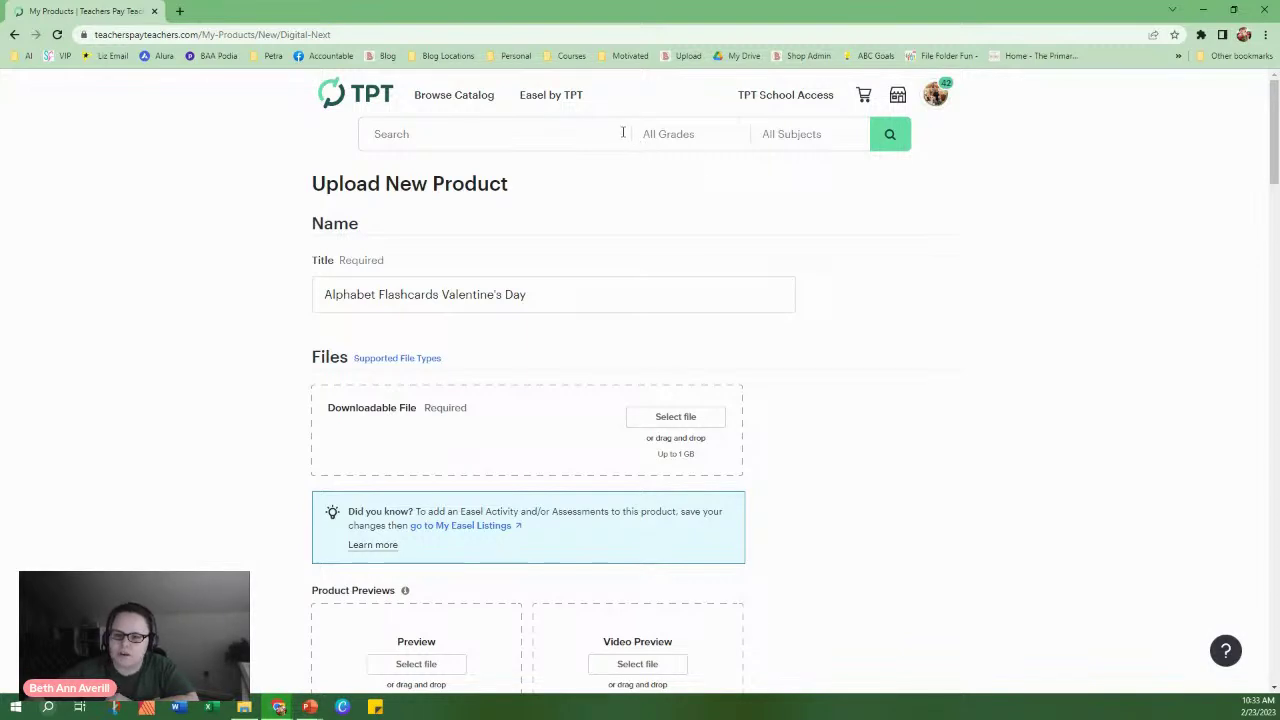
# Open the original Alphabet Flashcards Valentine's Day listing for editing in a second tab, and examine its files and the product number in its address.
pyautogui.middleClick(13, 36)
pyautogui.click(225, 13)
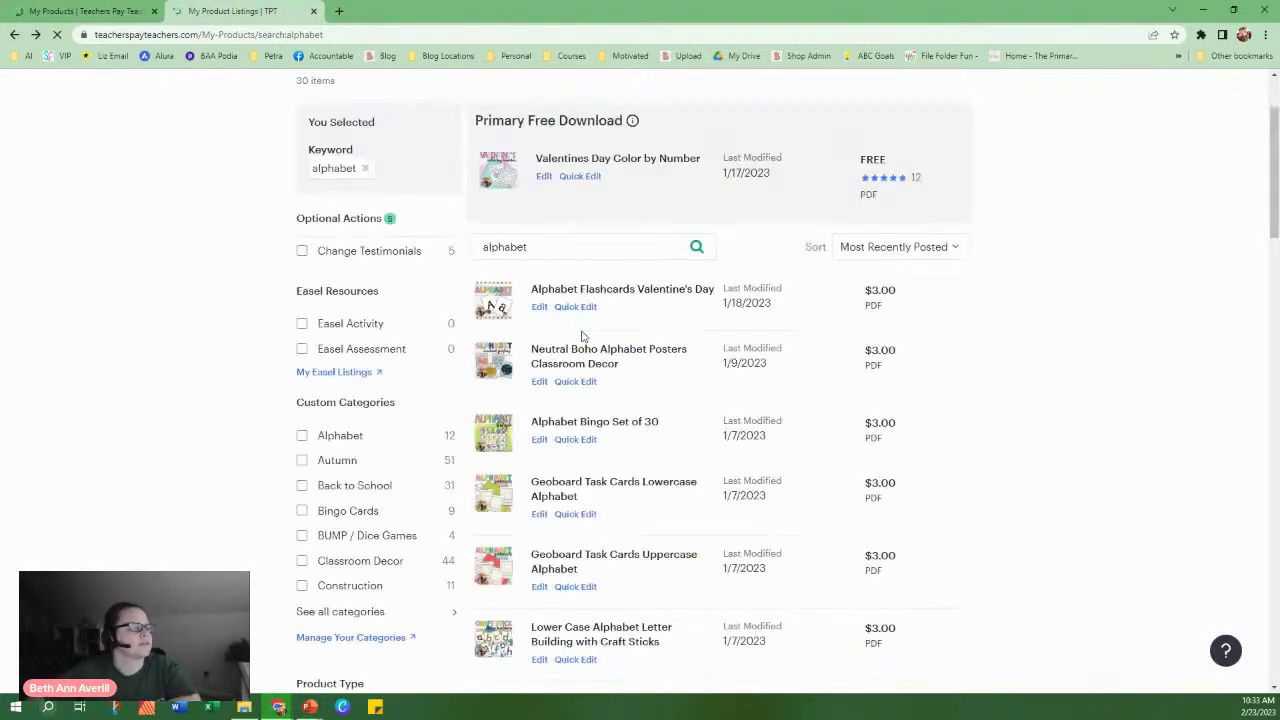
pyautogui.click(630, 289)
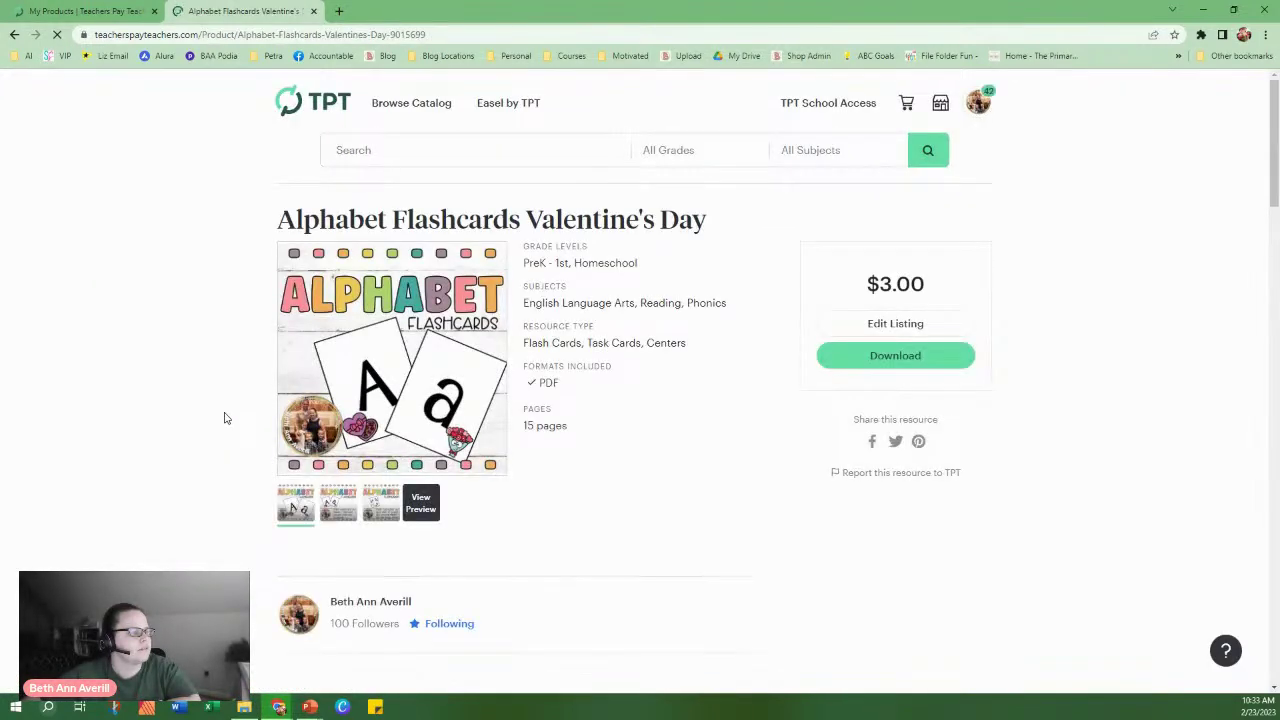
pyautogui.click(840, 334)
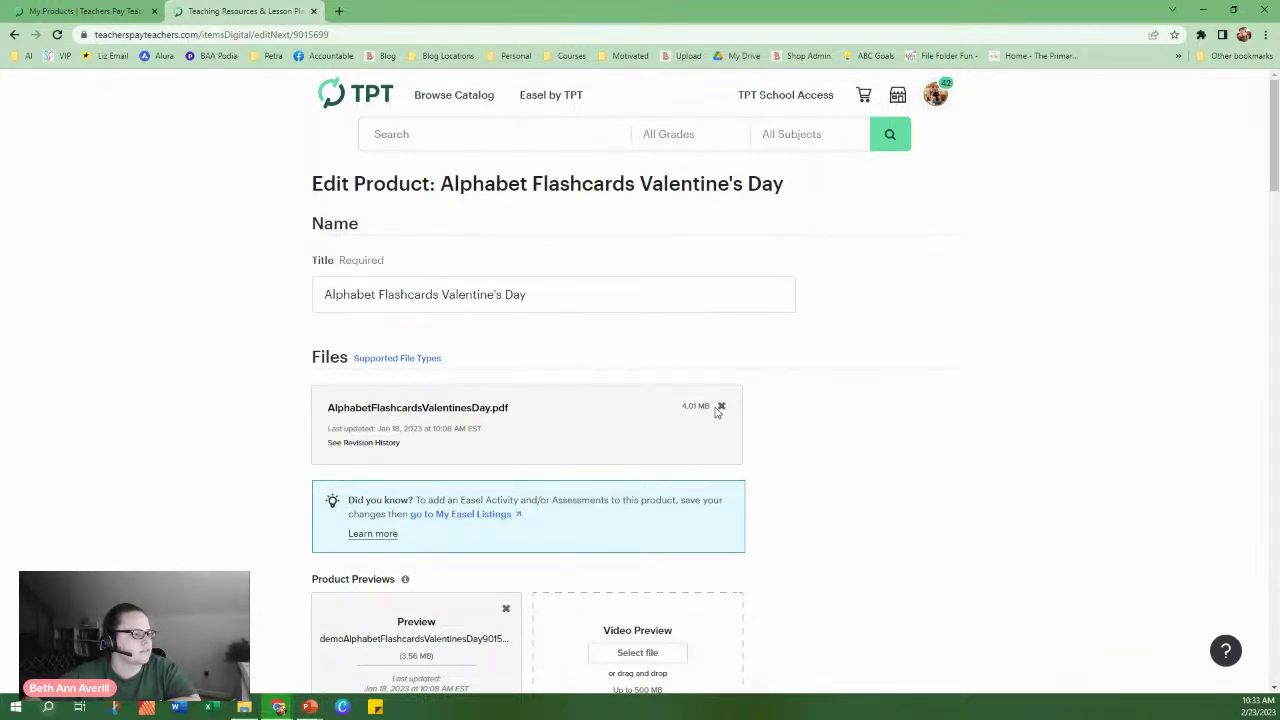
pyautogui.scroll(-2, 586, 451)
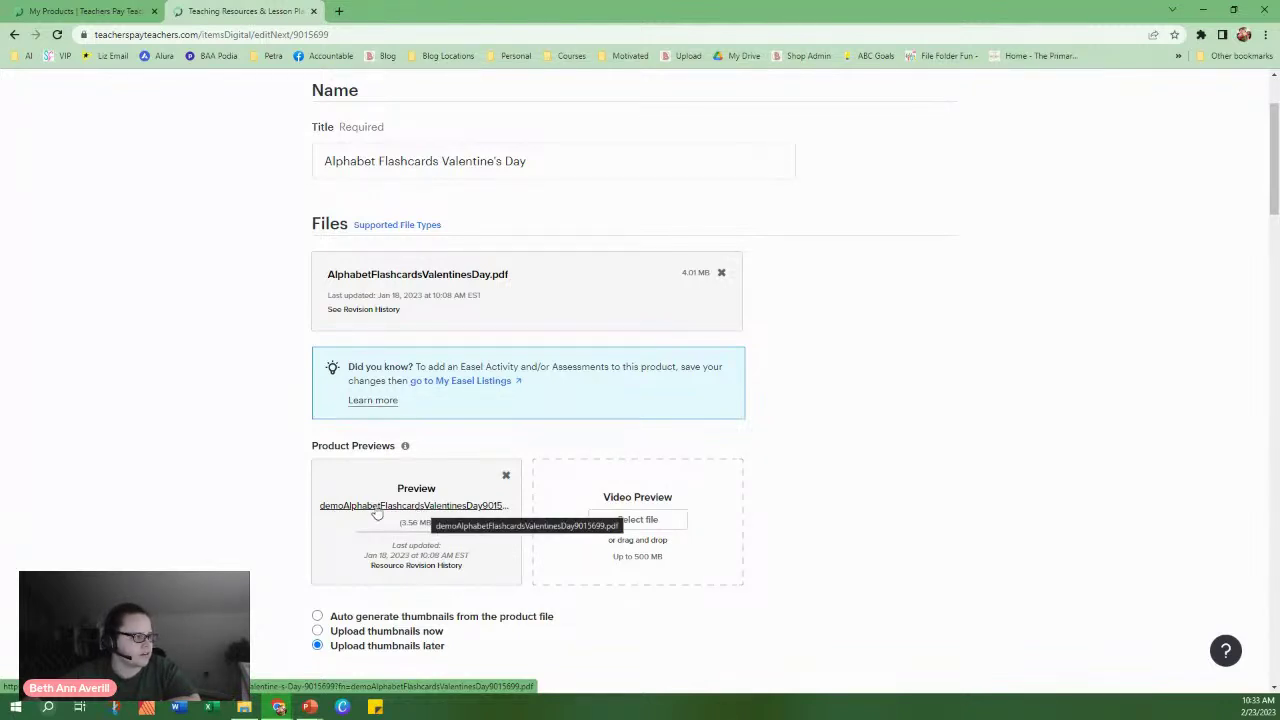
pyautogui.doubleClick(310, 34)
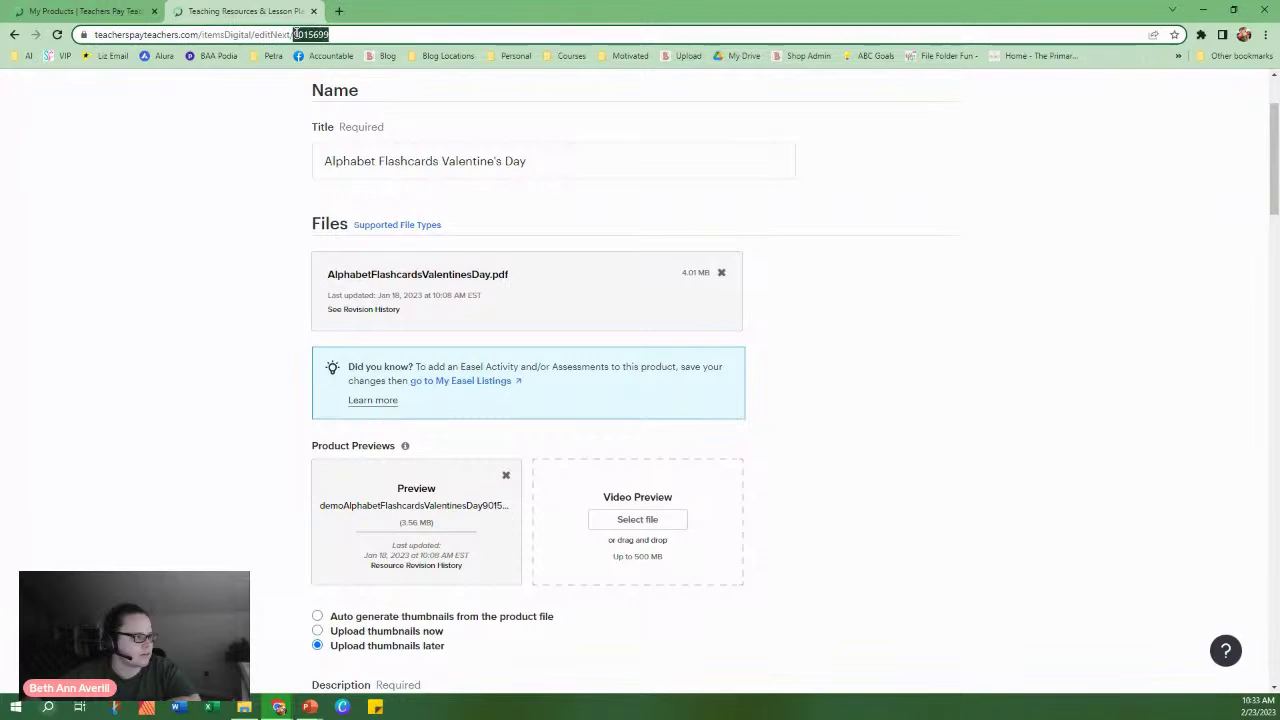
# Review the original Valentine's Day listing's preview and thumbnail settings, then close its tab to return to the new product form.
pyautogui.click(195, 423)
pyautogui.scroll(-4, 397, 497)
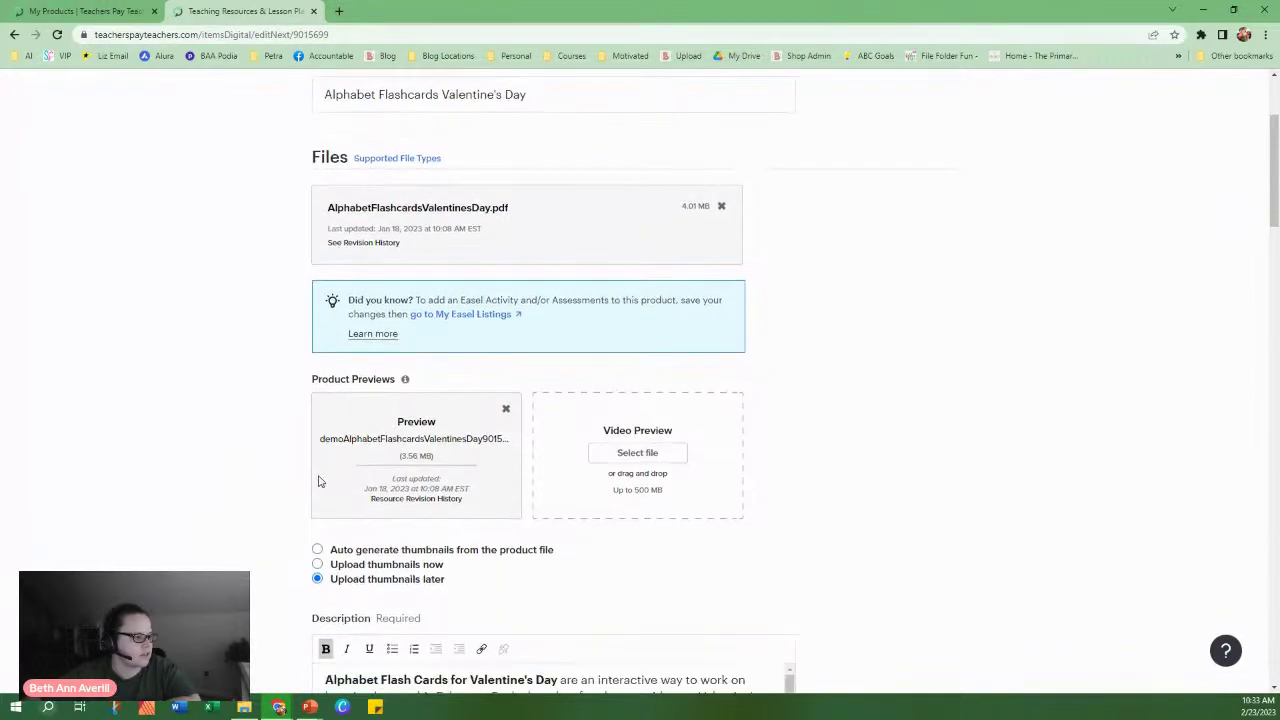
pyautogui.scroll(6, 309, 477)
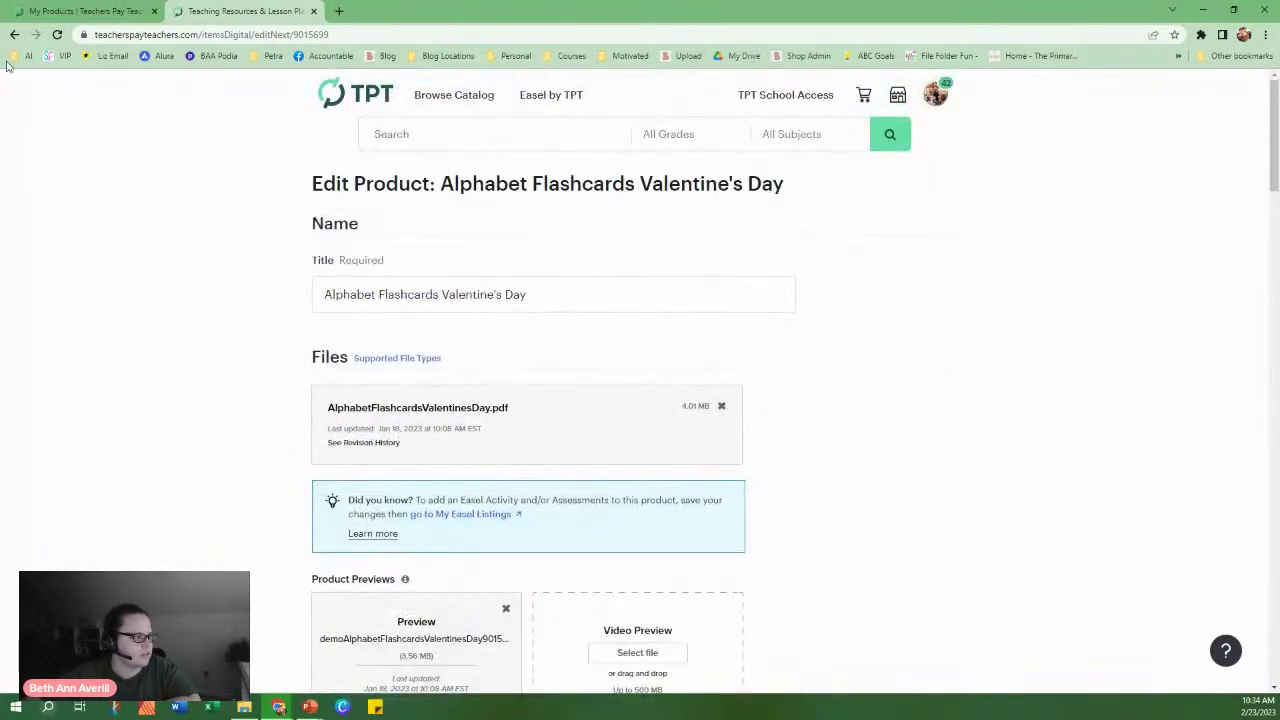
pyautogui.click(25, 12)
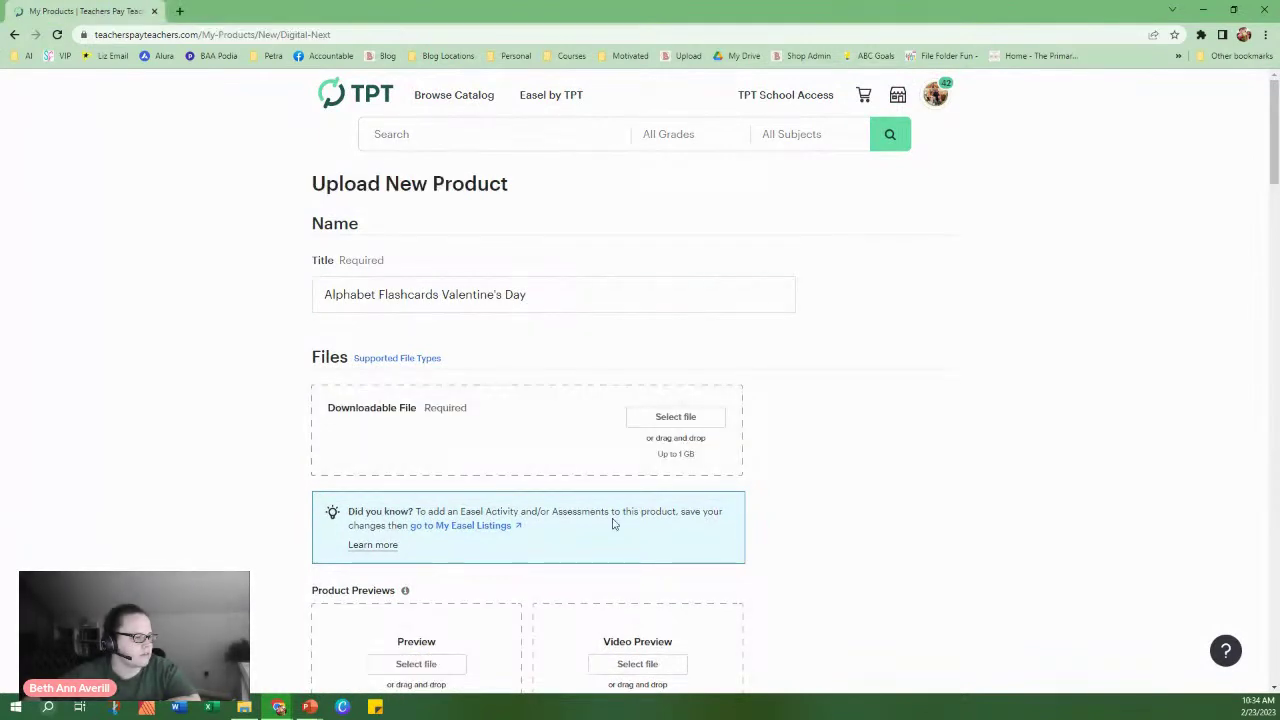
# Upload the Bees Letter Matching PDF from the Letter Matching Bees folder as the product's downloadable file.
pyautogui.click(684, 418)
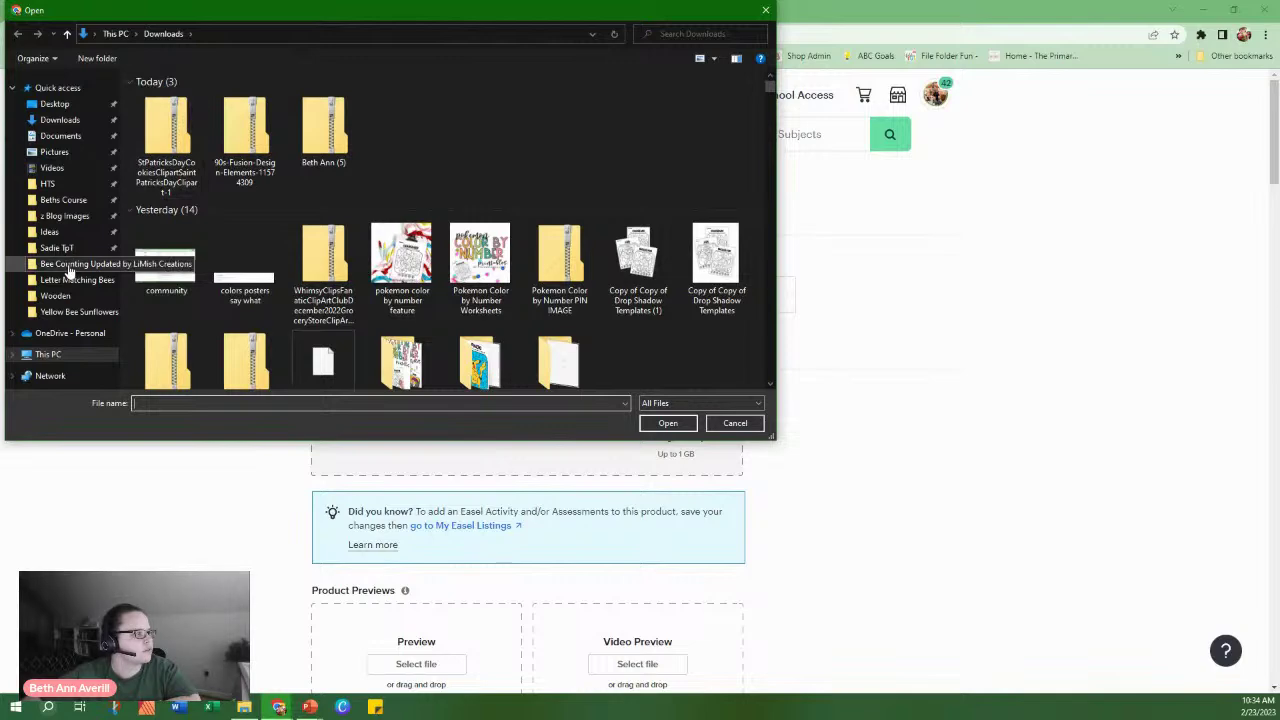
pyautogui.click(66, 265)
pyautogui.click(72, 280)
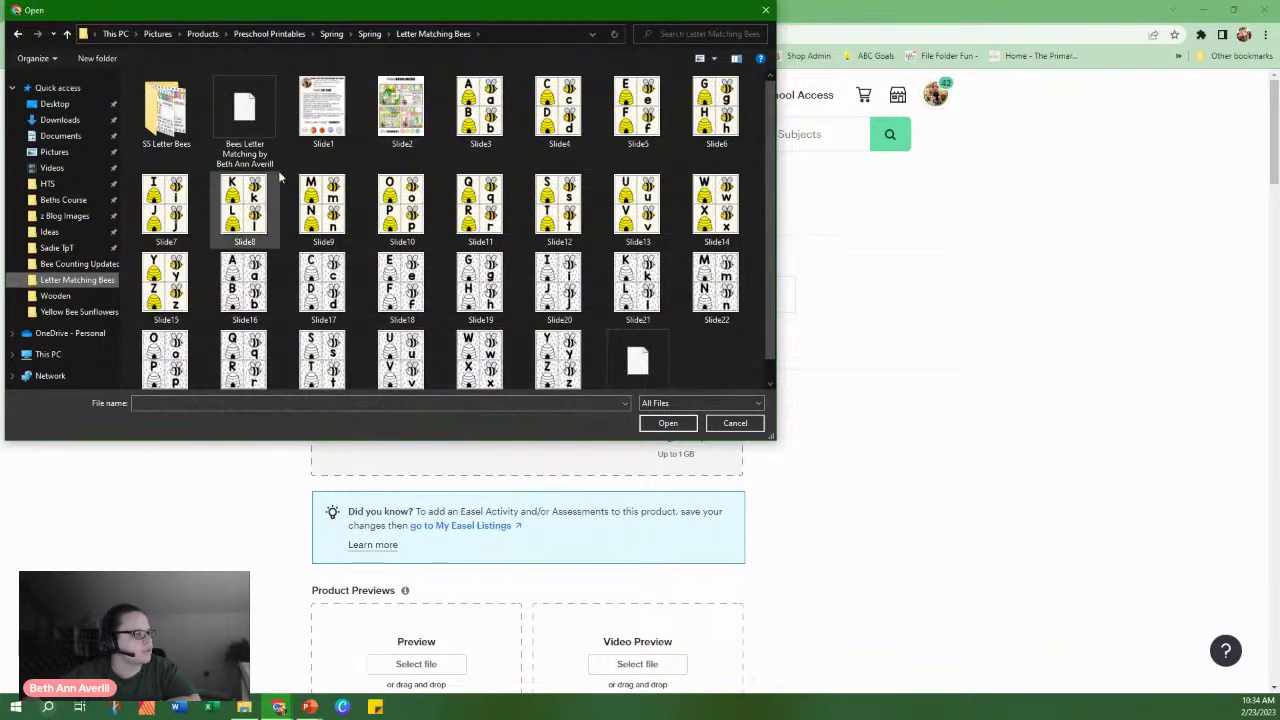
pyautogui.doubleClick(241, 113)
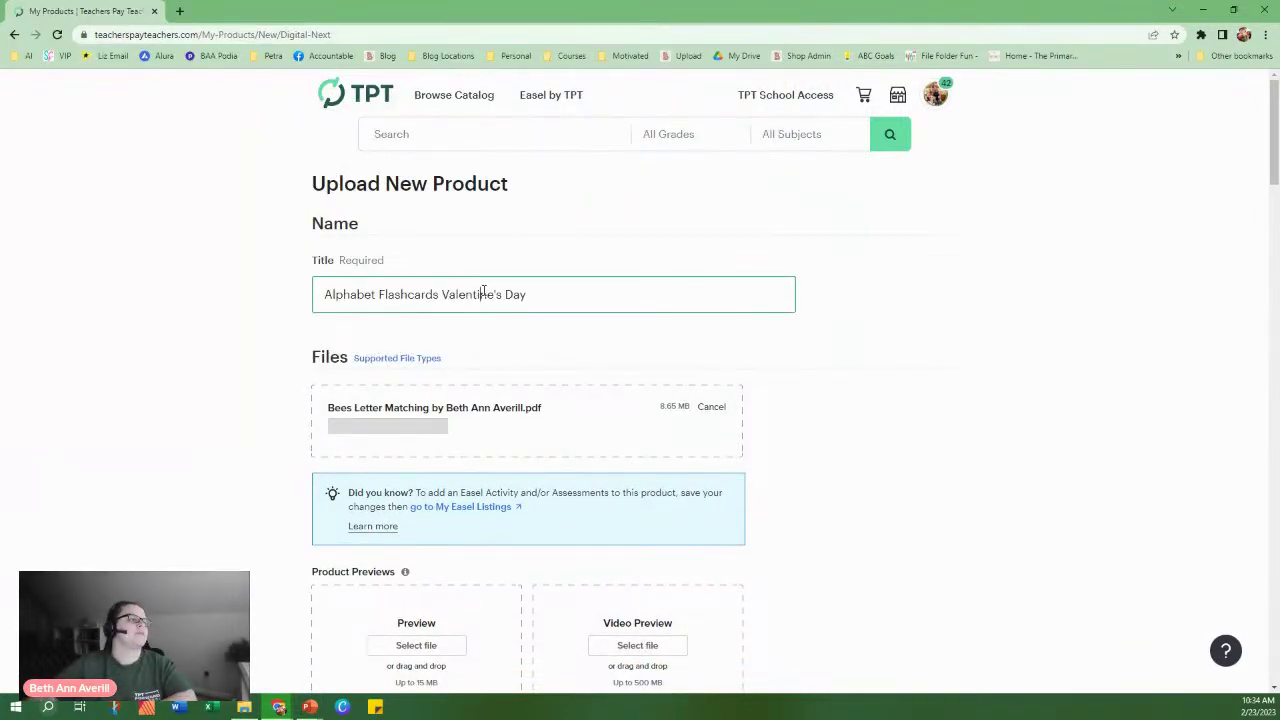
# Look up keyword suggestions for "letter mat" in the TPT catalog search without leaving the new product form.
pyautogui.tripleClick(485, 294)
pyautogui.click(425, 140)
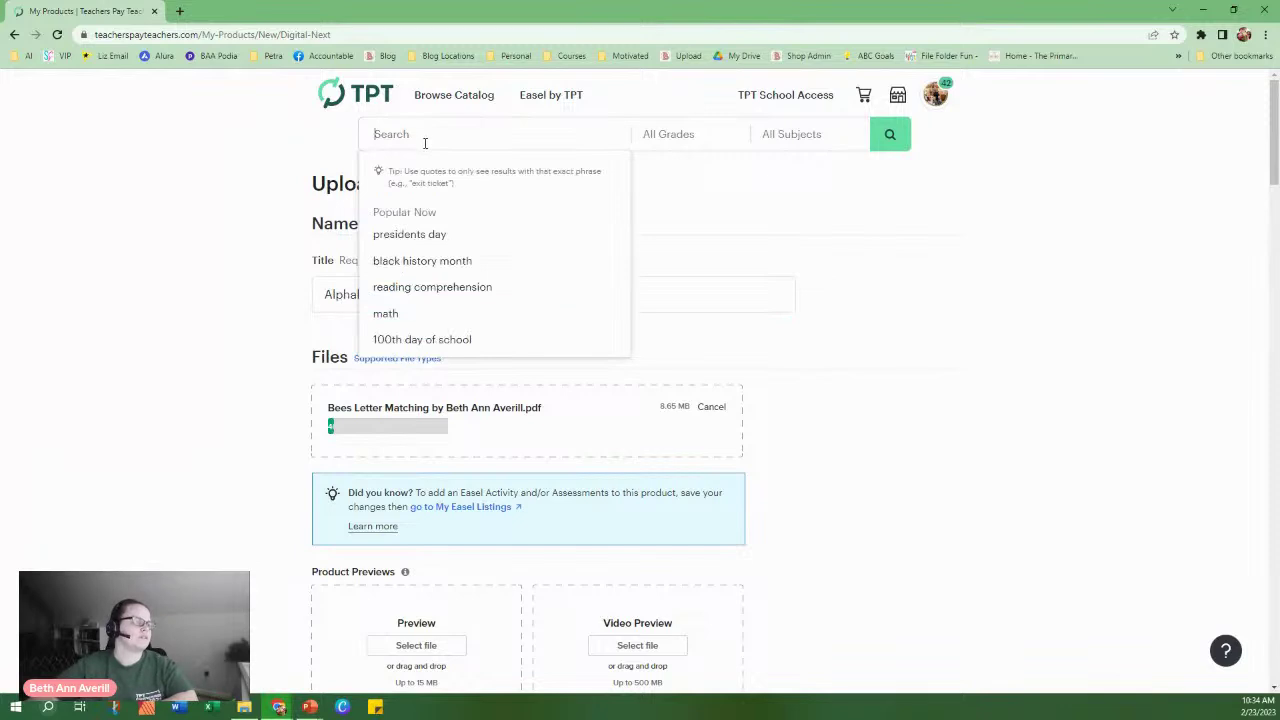
pyautogui.write('letter mat')
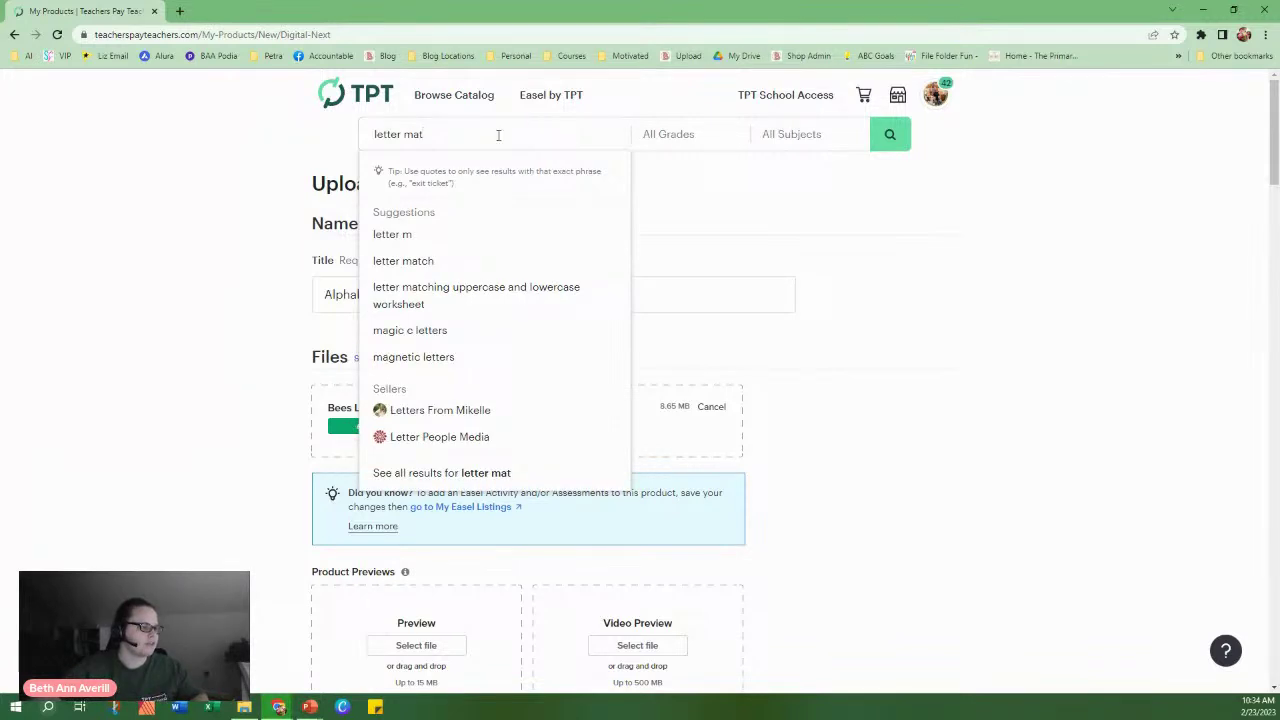
pyautogui.click(209, 322)
# Replace the product title with "Letter Match Spring Theme Bees and Beehives".
pyautogui.click(434, 294)
pyautogui.hotkey('ctrl', 'a')
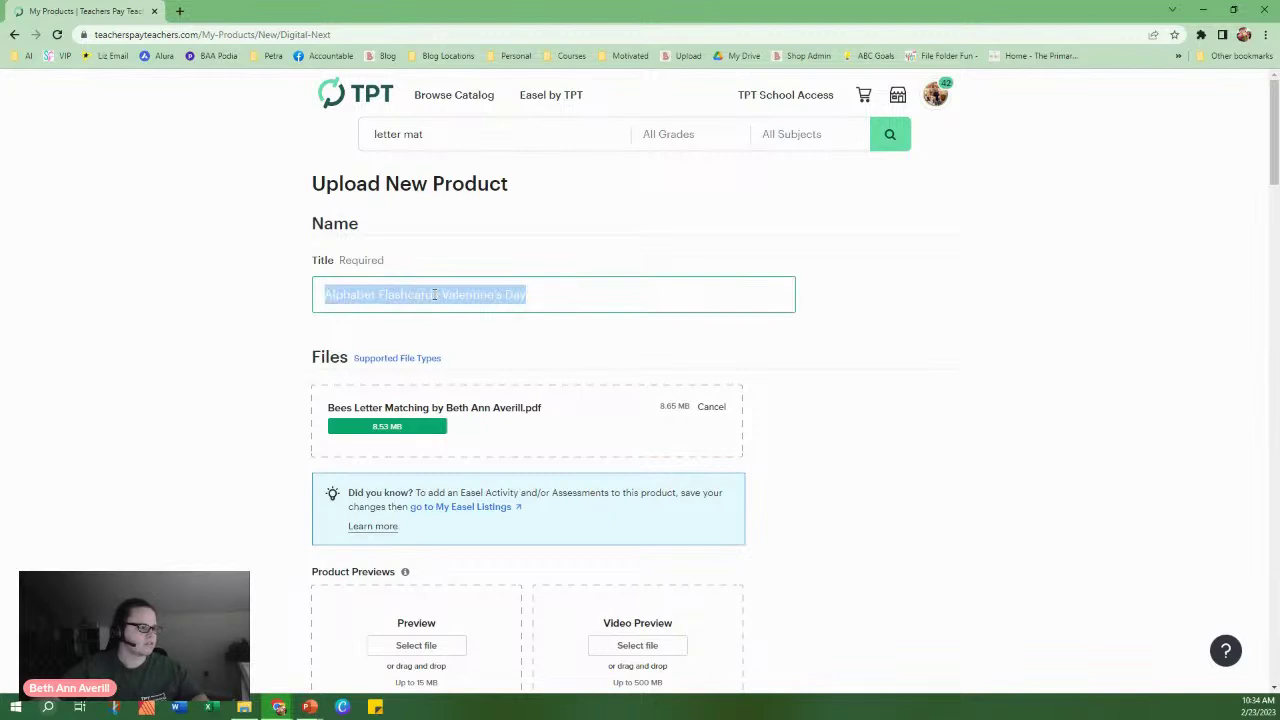
pyautogui.write('Letter Match S')
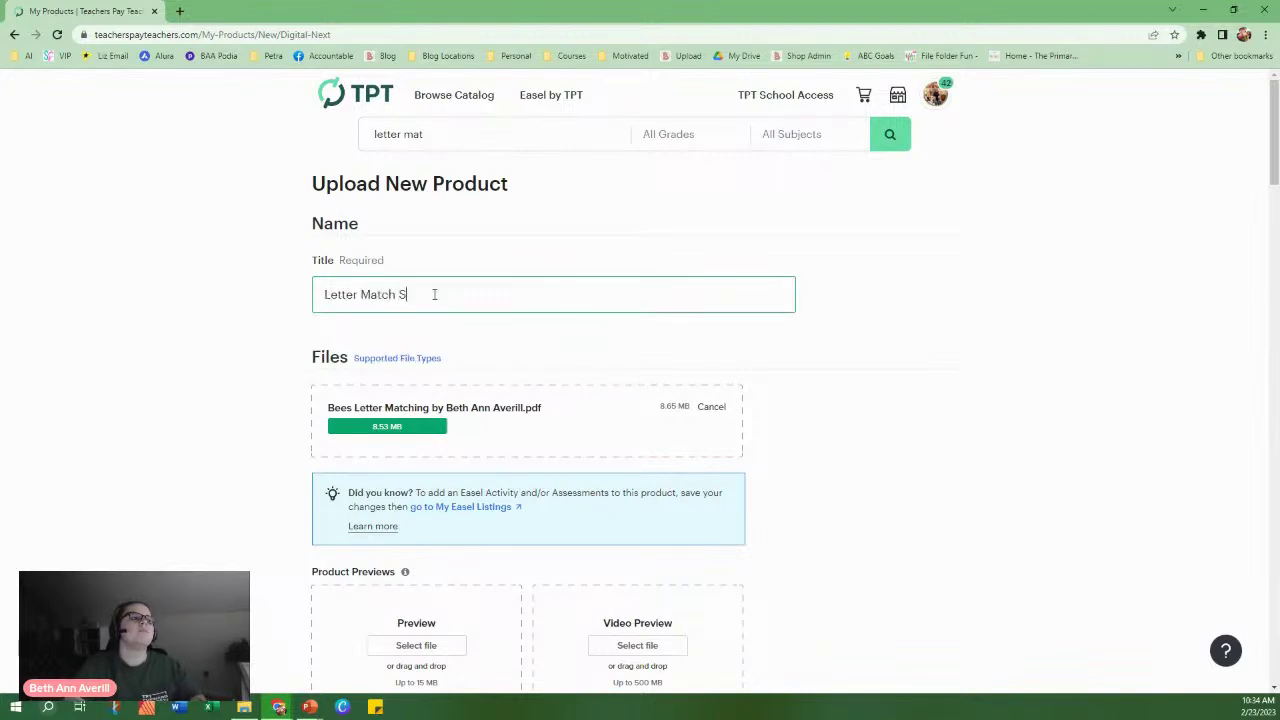
pyautogui.write('pring Them')
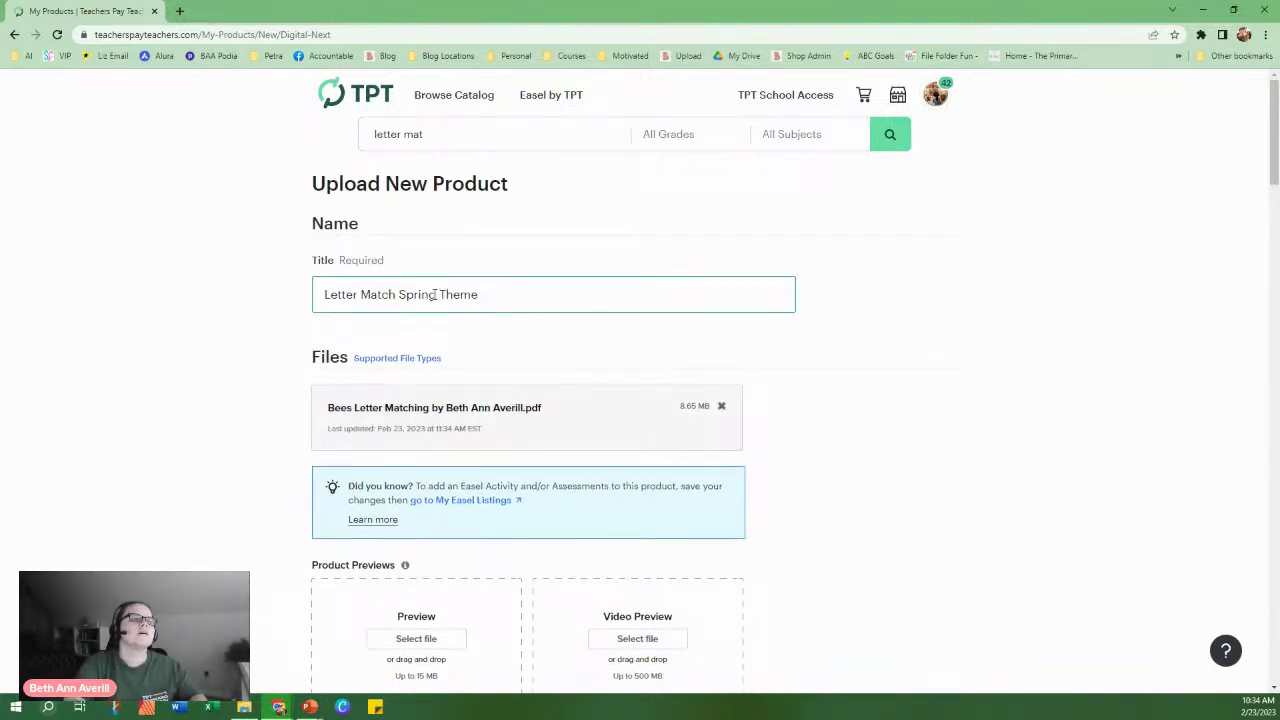
pyautogui.write('e Bees and Bee')
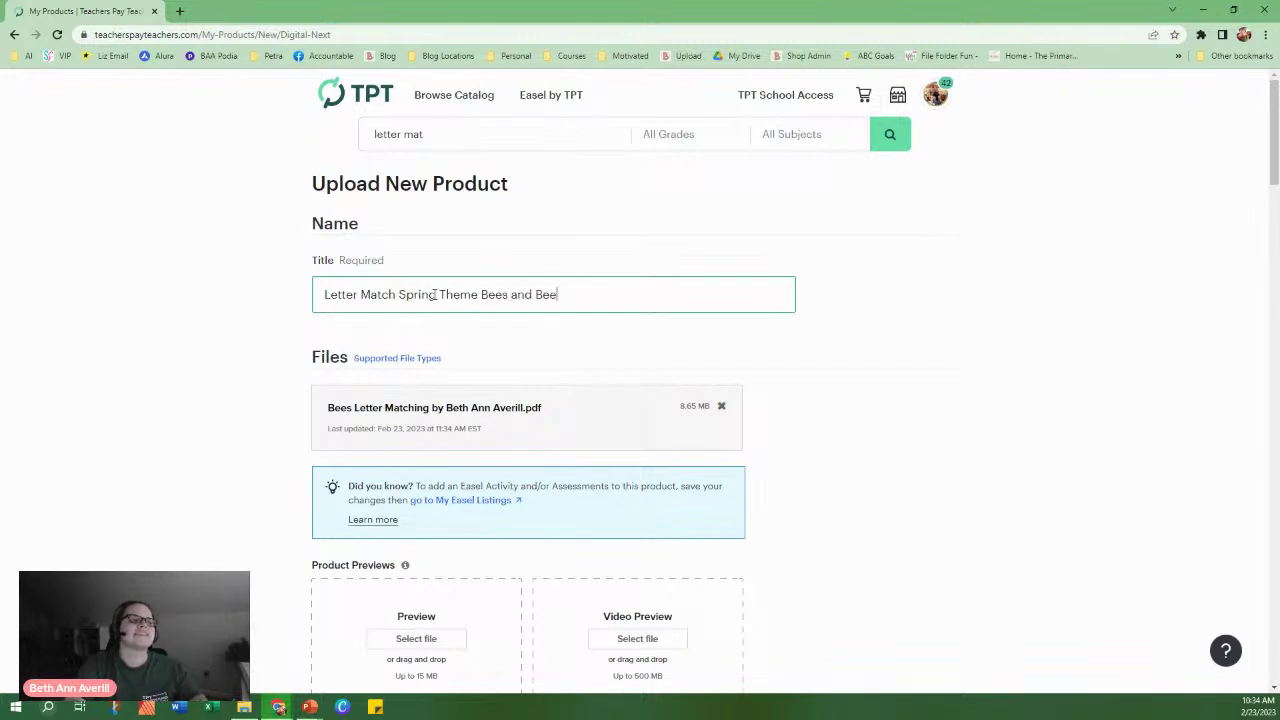
pyautogui.write('hives')
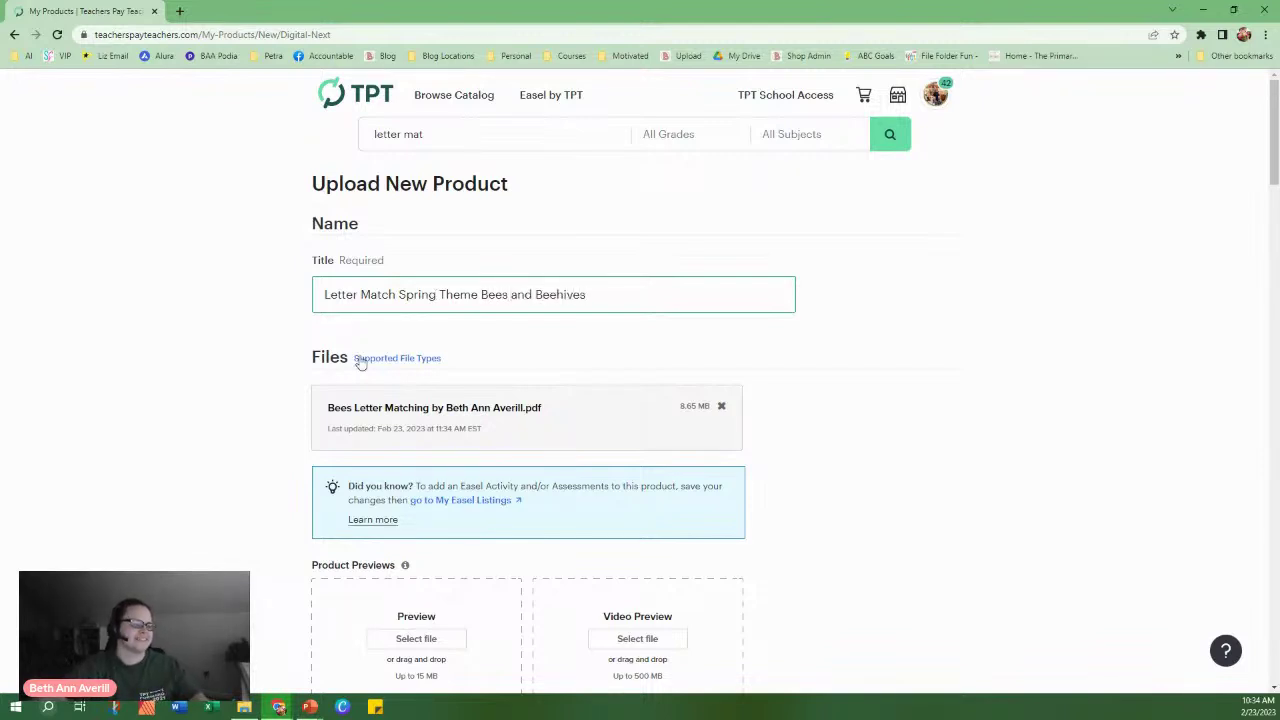
# Upload the SS Bees Letter Matching file from the Letter Matching Bees folder as the product preview.
pyautogui.scroll(-1, 726, 531)
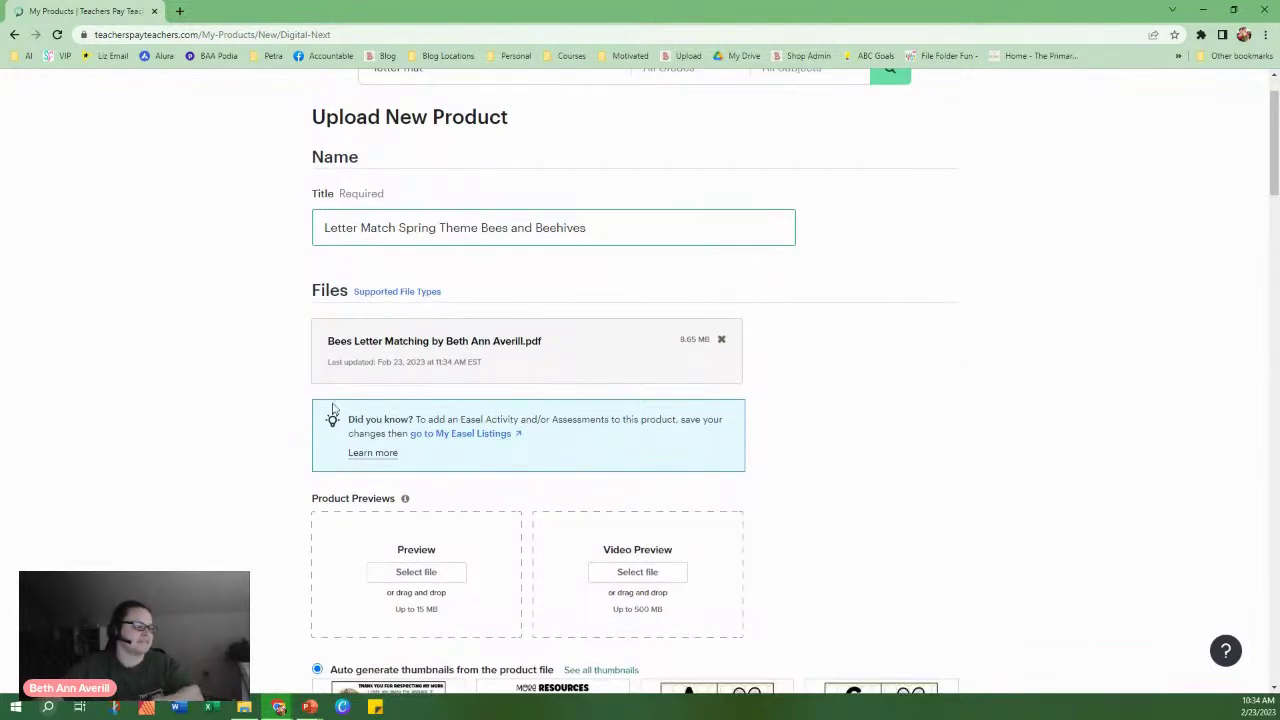
pyautogui.moveTo(337, 341); pyautogui.dragTo(529, 340)
pyautogui.click(871, 424)
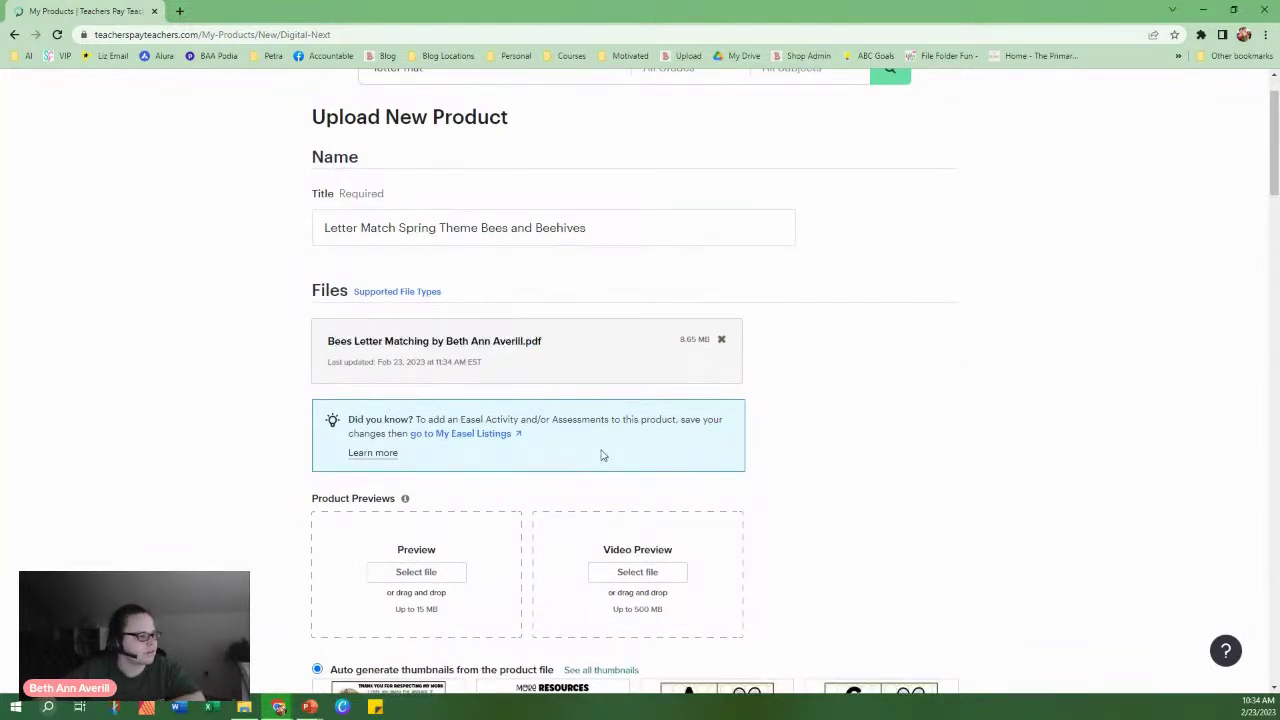
pyautogui.click(413, 578)
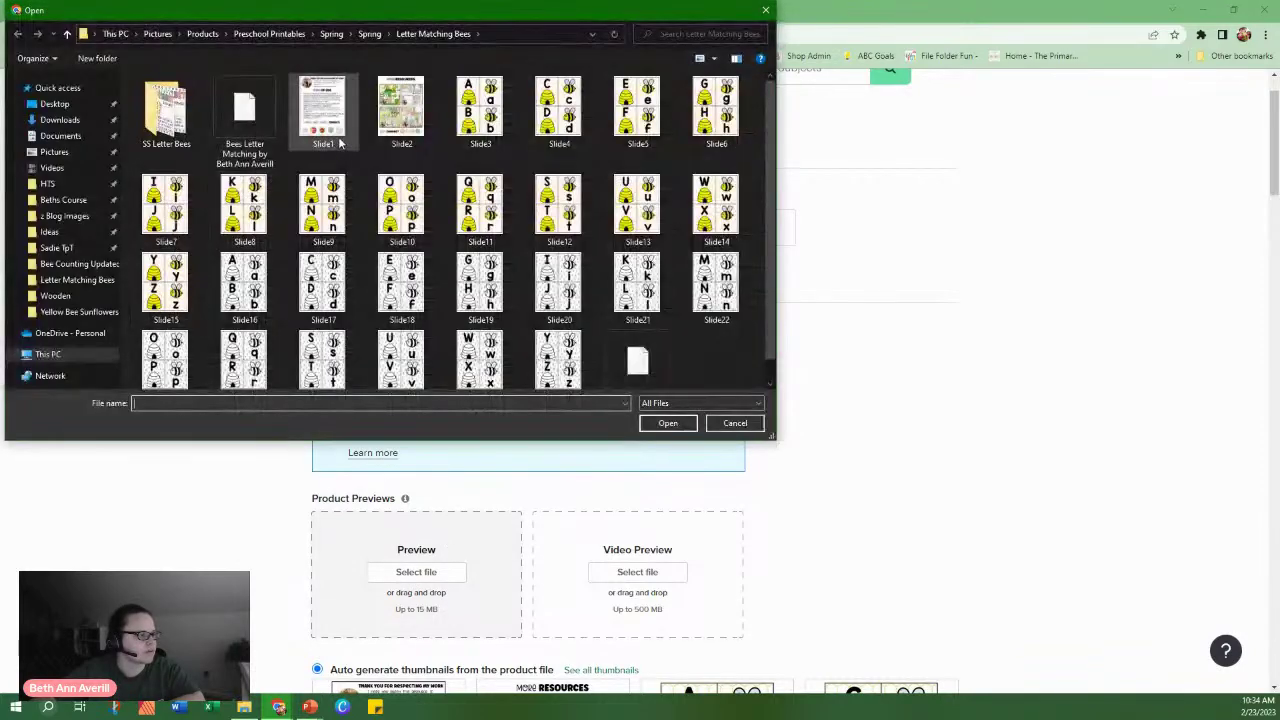
pyautogui.scroll(-2, 540, 254)
pyautogui.doubleClick(645, 345)
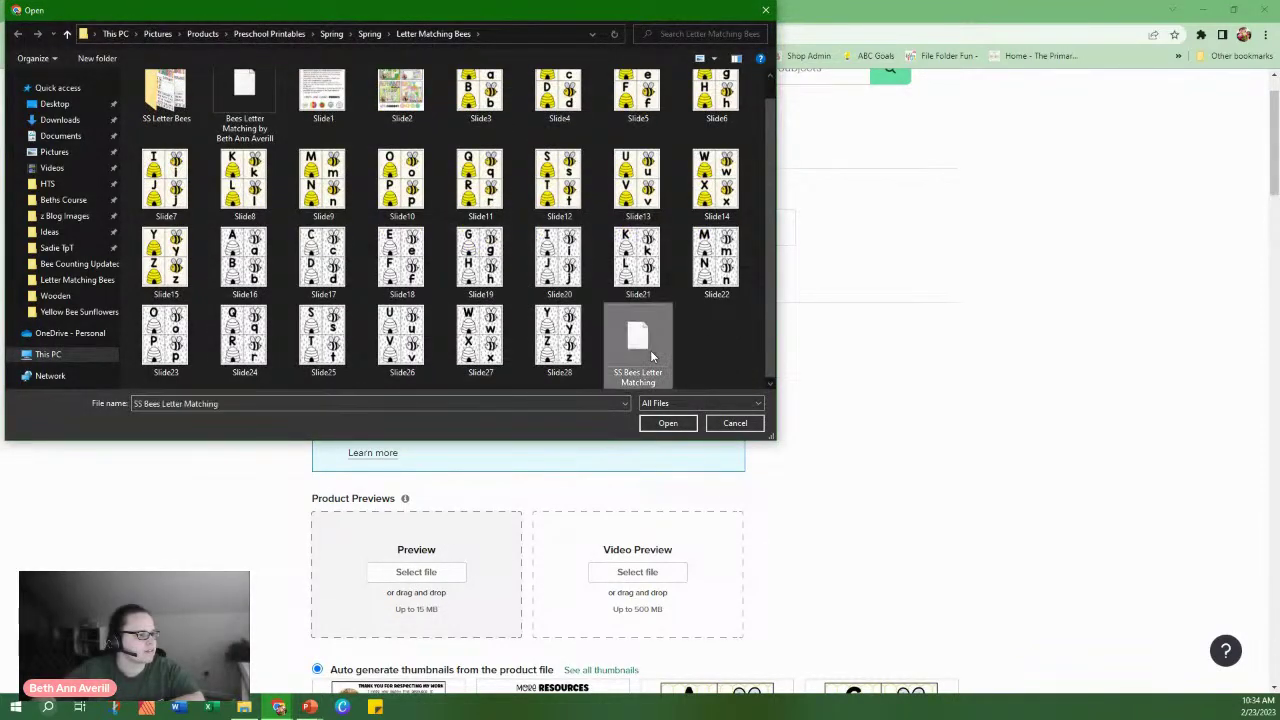
# Choose to upload thumbnails now, adding Slide1 from the SS Letter Bees folder as main cover and Slide2 and Slide3 as optional thumbnails.
pyautogui.scroll(-5, 640, 400)
pyautogui.moveTo(352, 374)
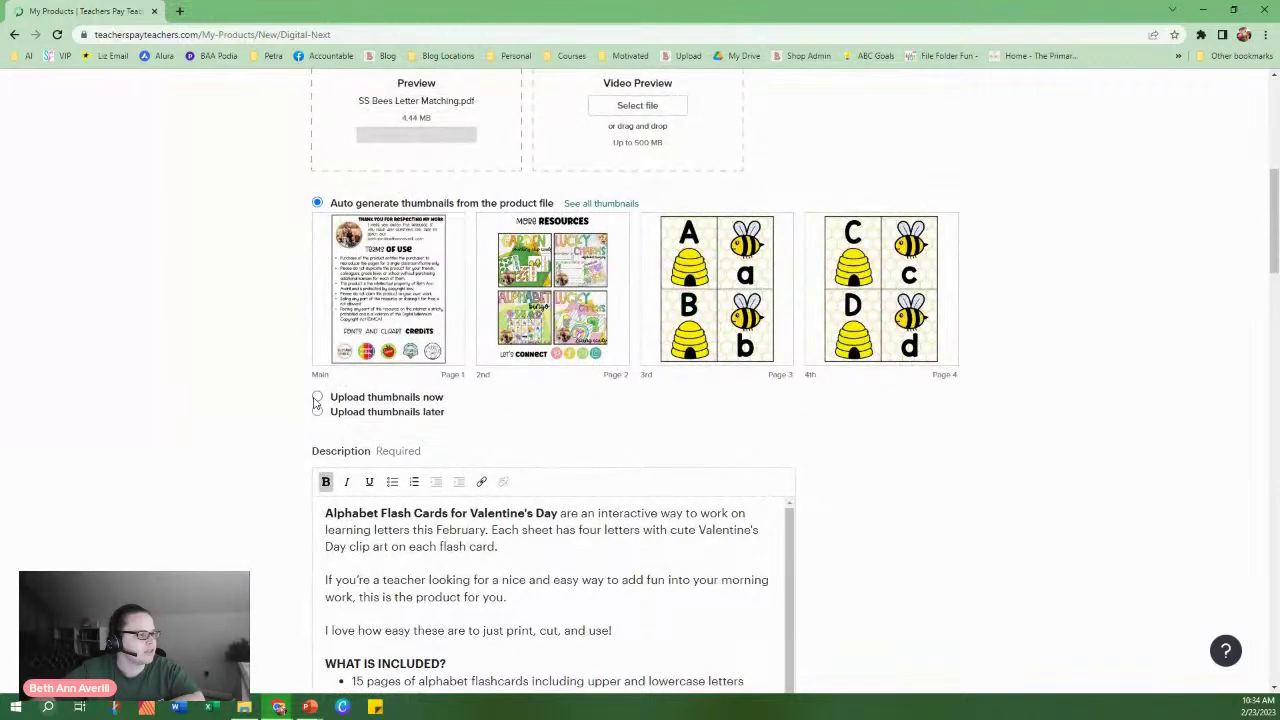
pyautogui.click(317, 397)
pyautogui.click(420, 294)
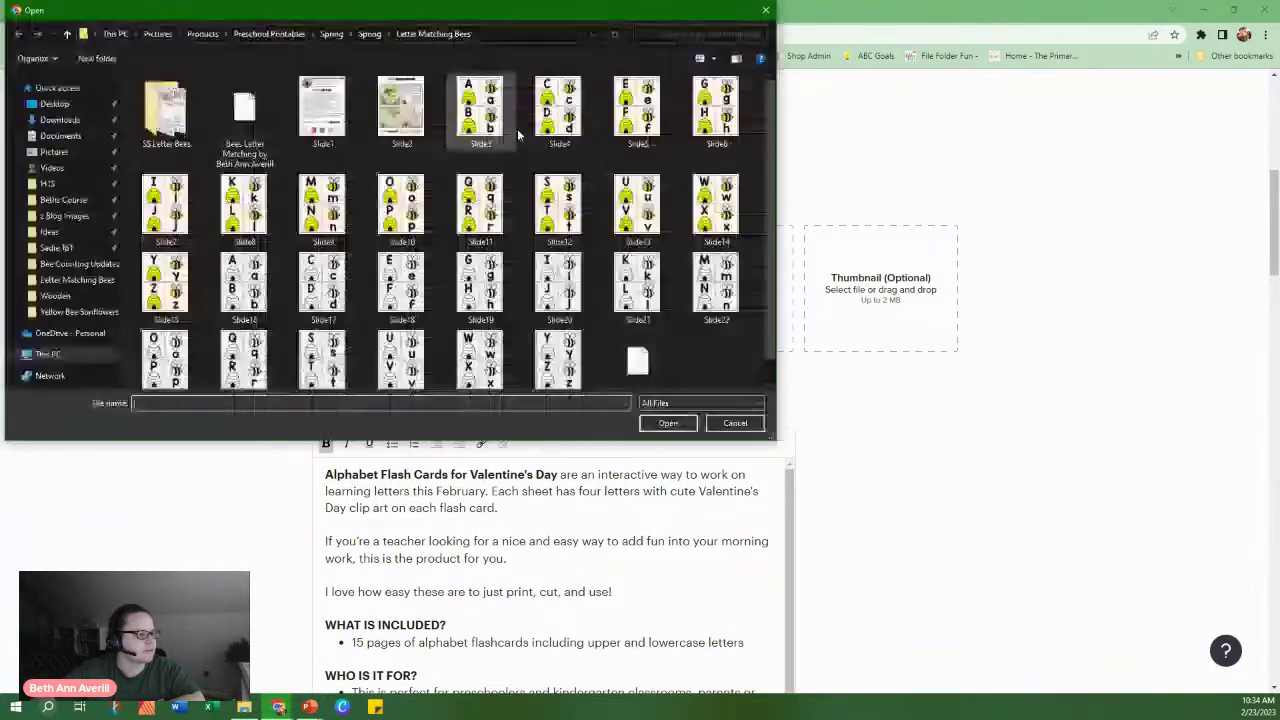
pyautogui.doubleClick(167, 110)
pyautogui.doubleClick(166, 112)
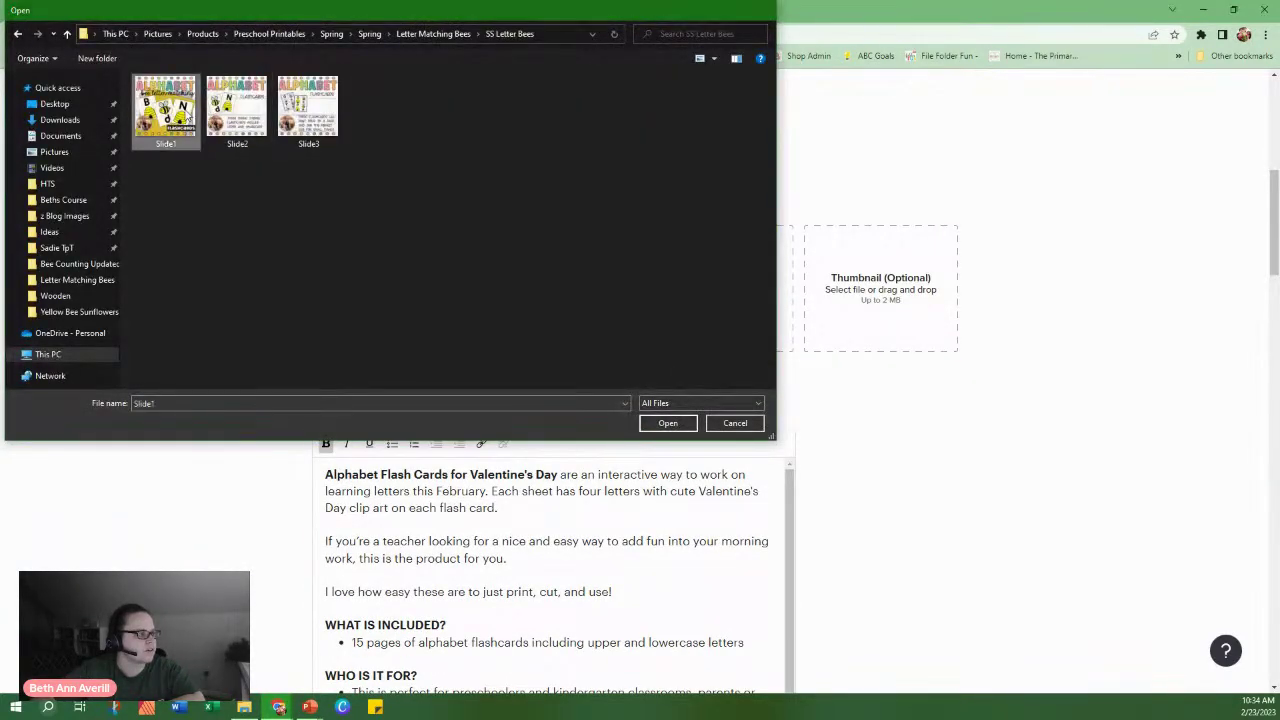
pyautogui.click(564, 280)
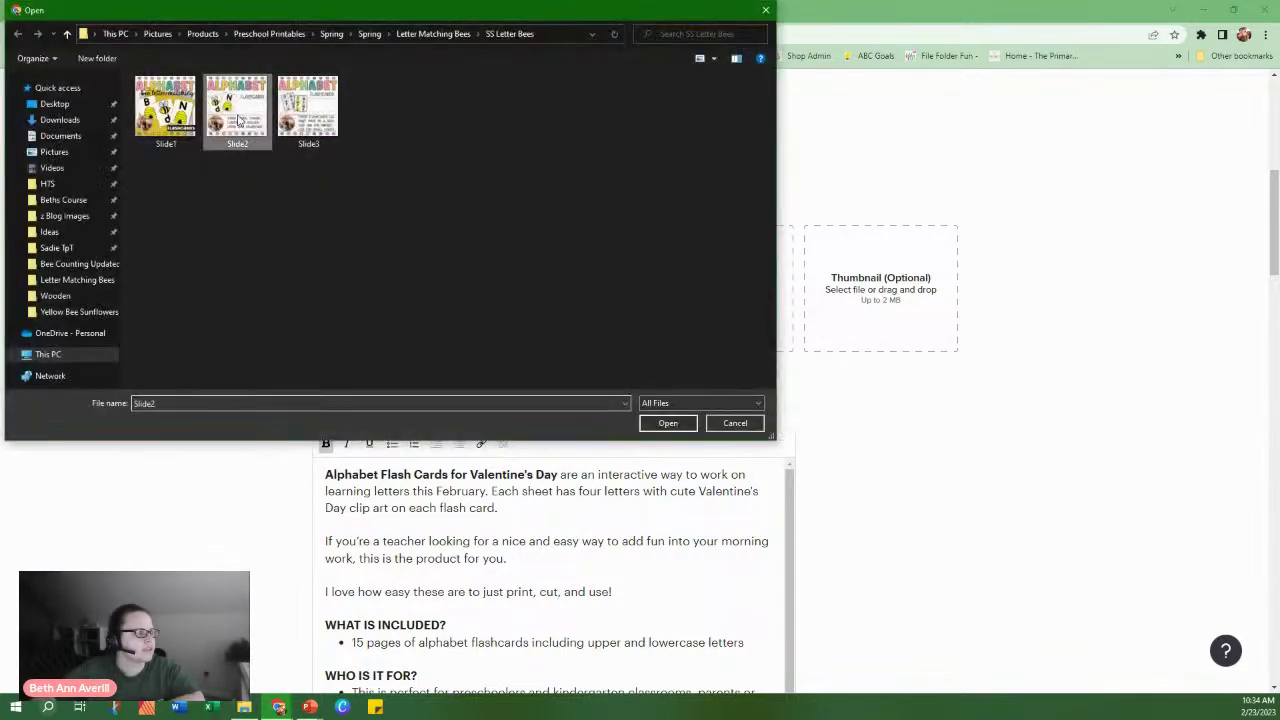
pyautogui.doubleClick(237, 106)
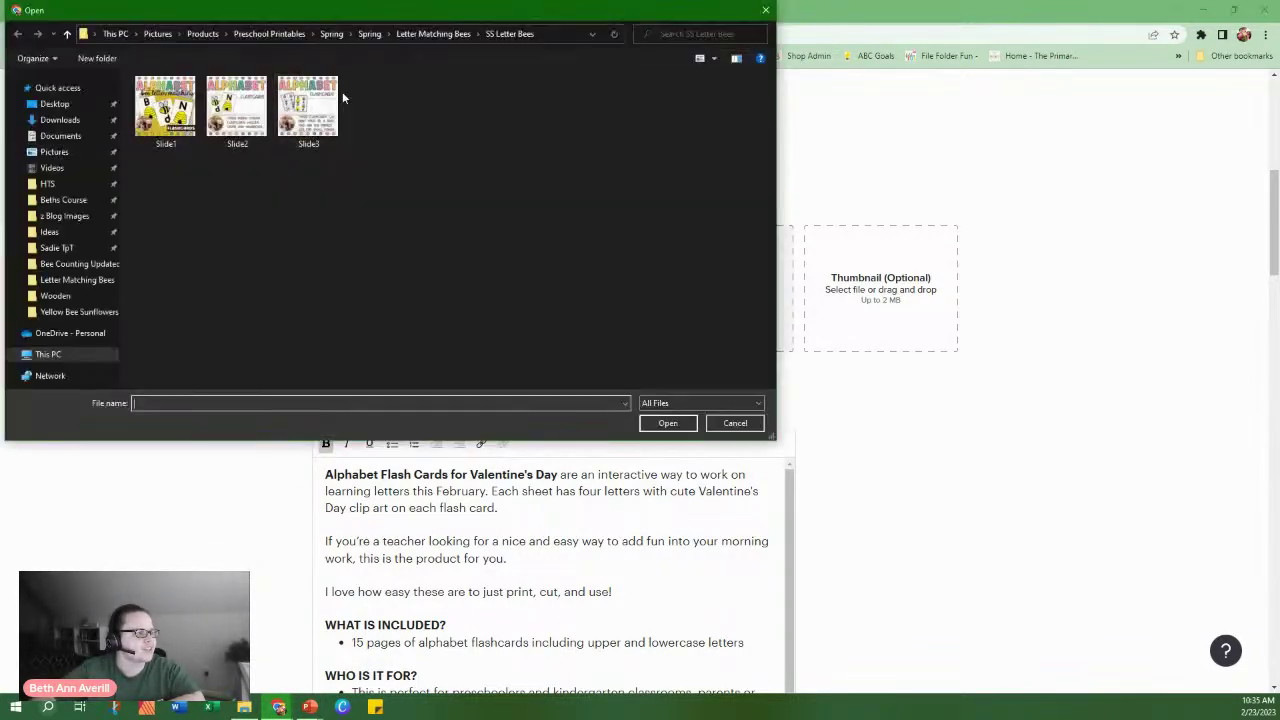
pyautogui.doubleClick(306, 108)
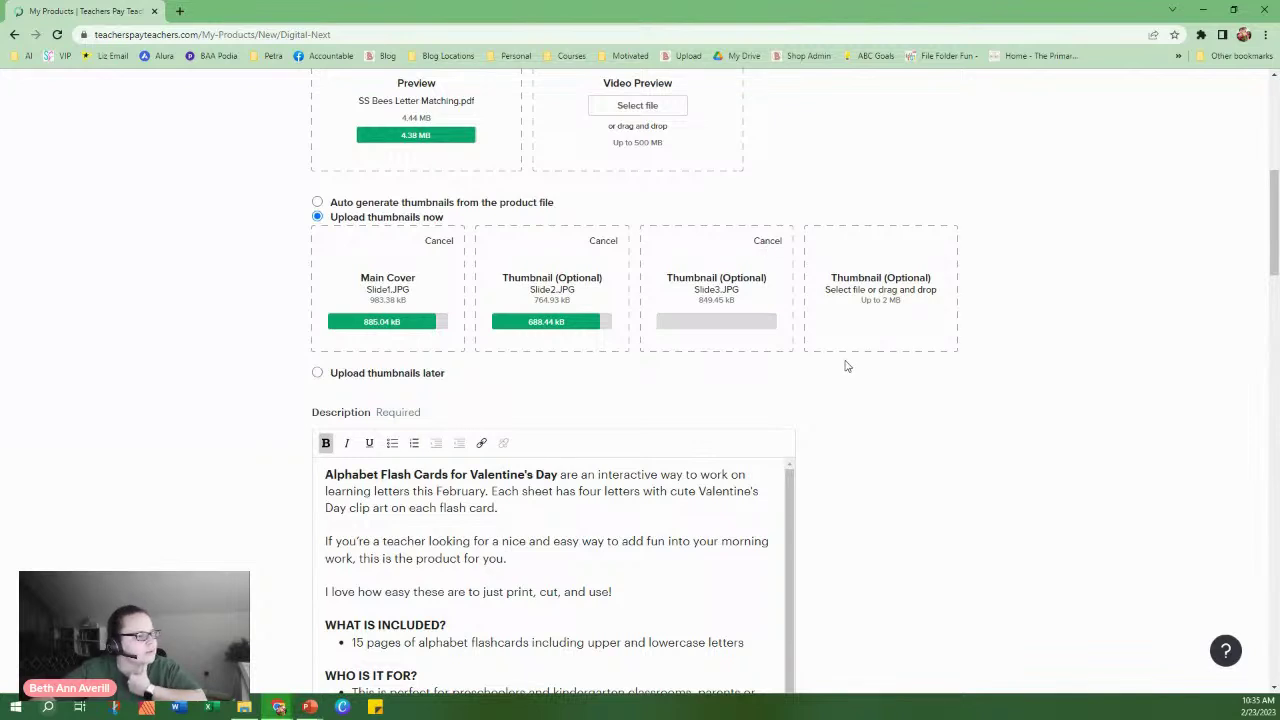
# In the description's bold opening phrase, replace "Flash Cards" with "Letter Matching Uppercase and Lowercase".
pyautogui.scroll(-1, 843, 360)
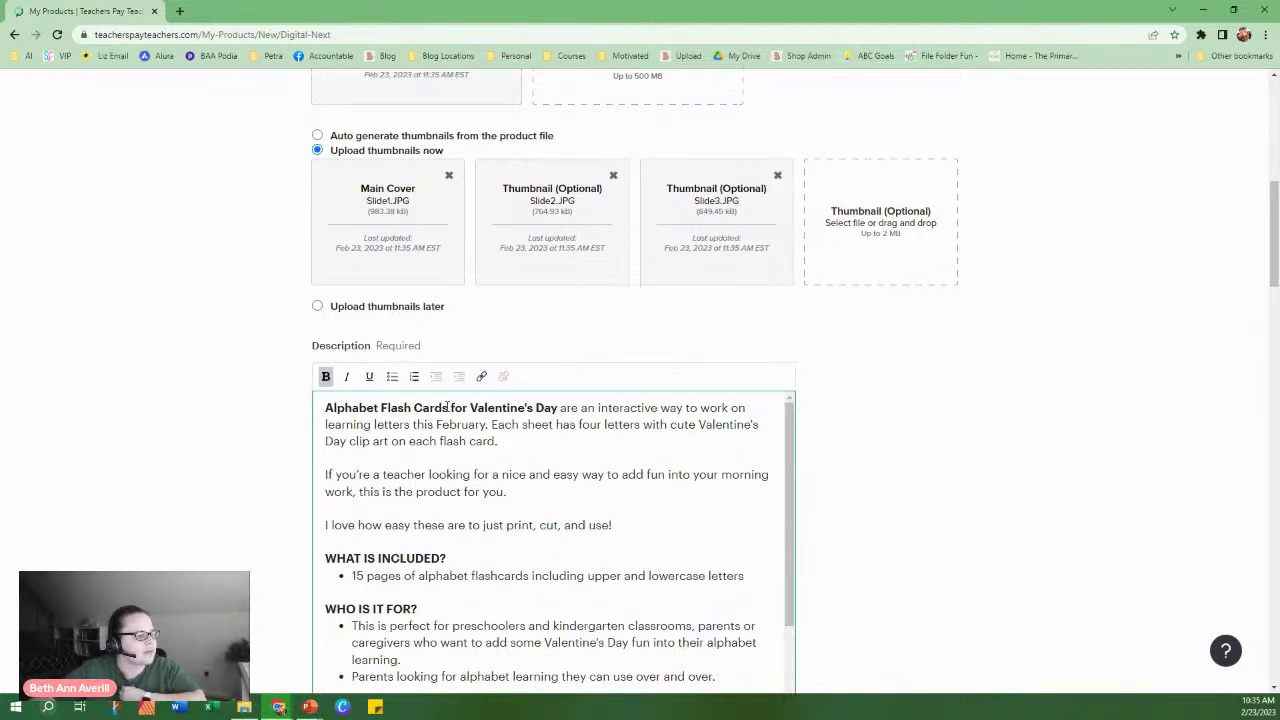
pyautogui.moveTo(448, 407); pyautogui.dragTo(381, 410)
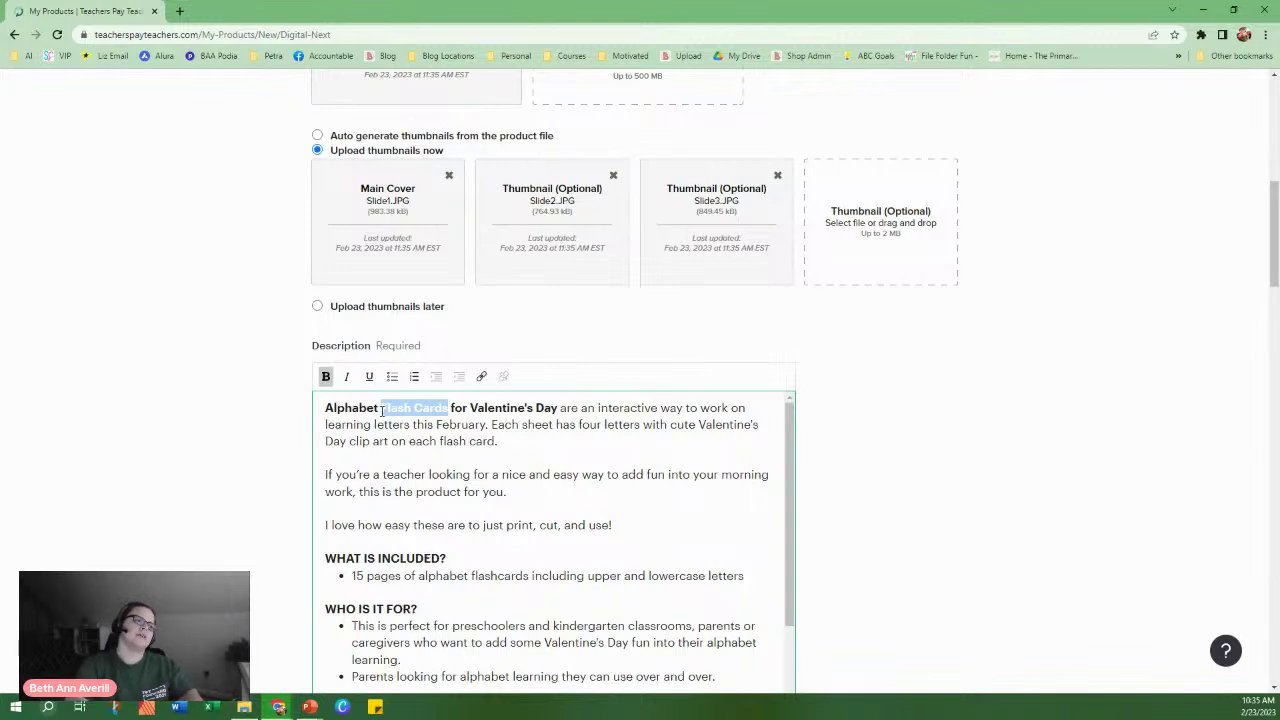
pyautogui.write('Letter Matchin')
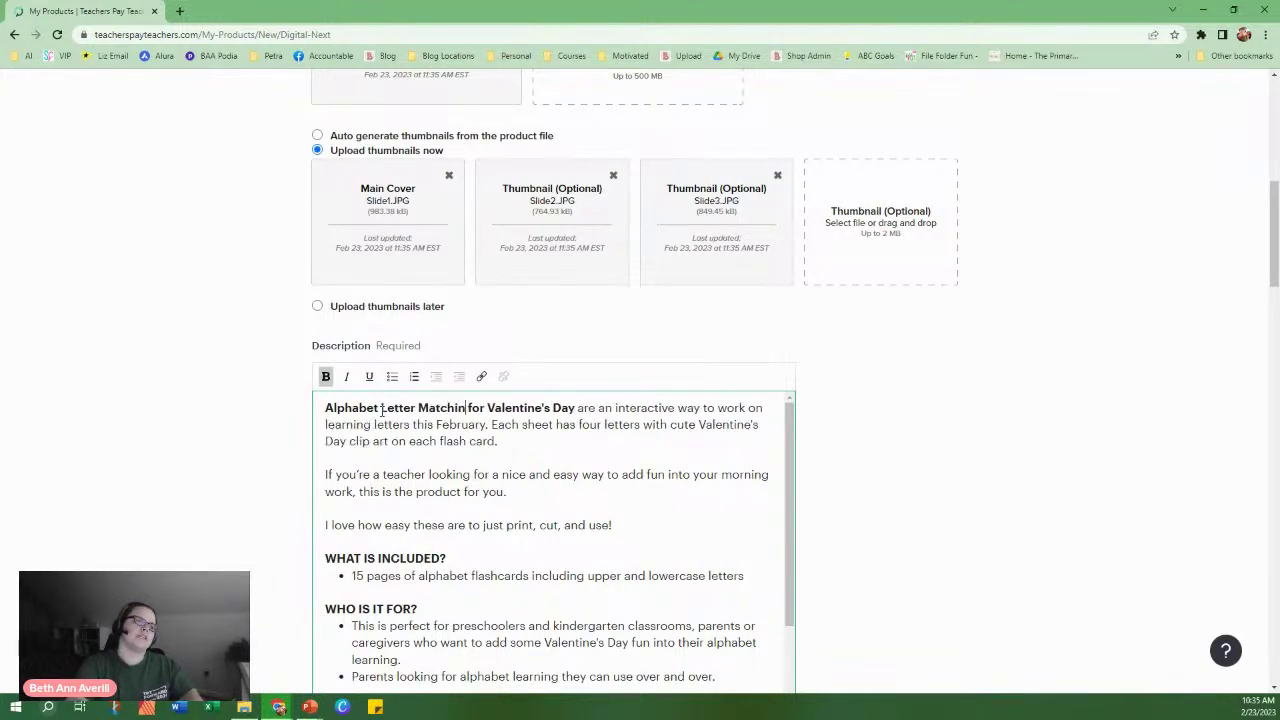
pyautogui.write('g Upperca')
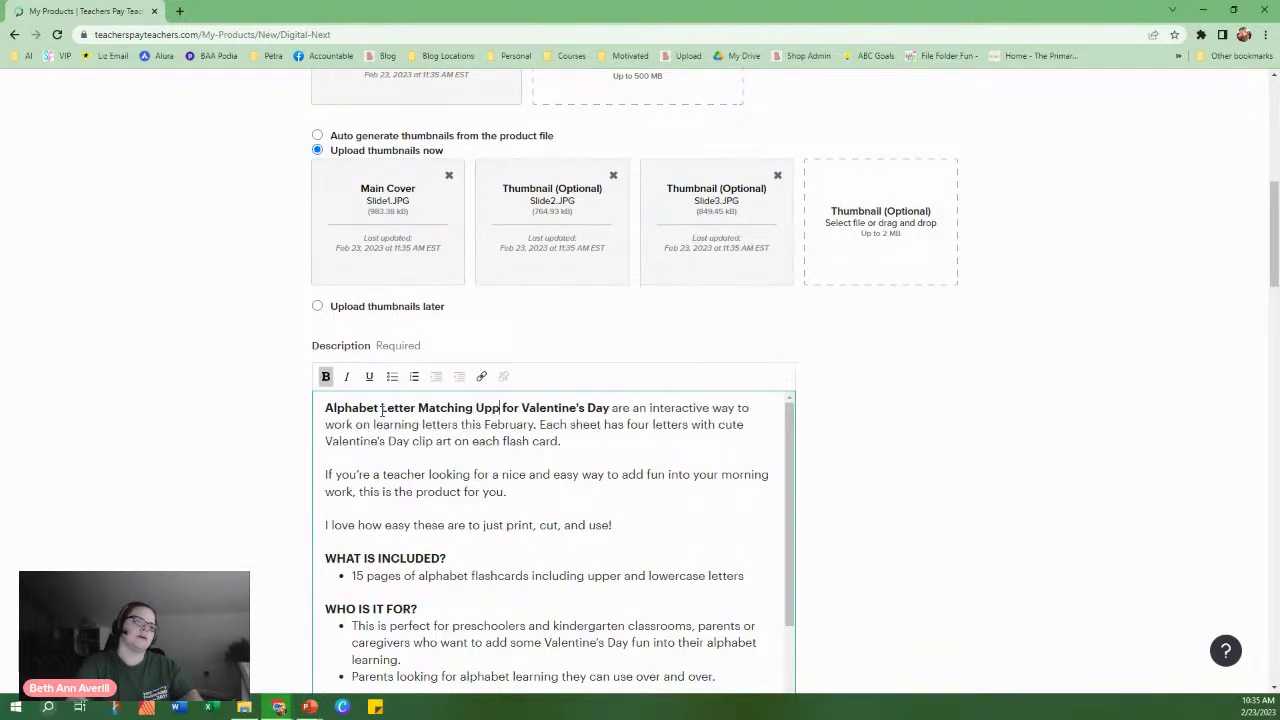
pyautogui.write('se and Lowercas')
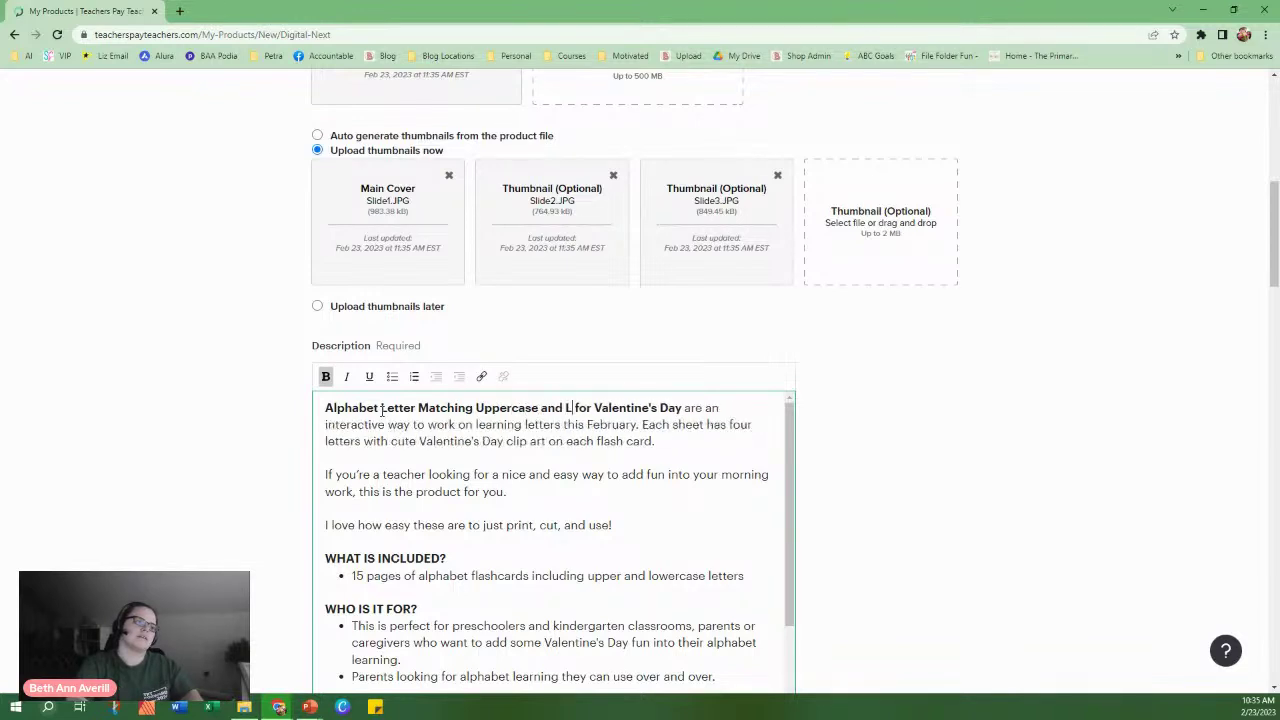
pyautogui.write('e')
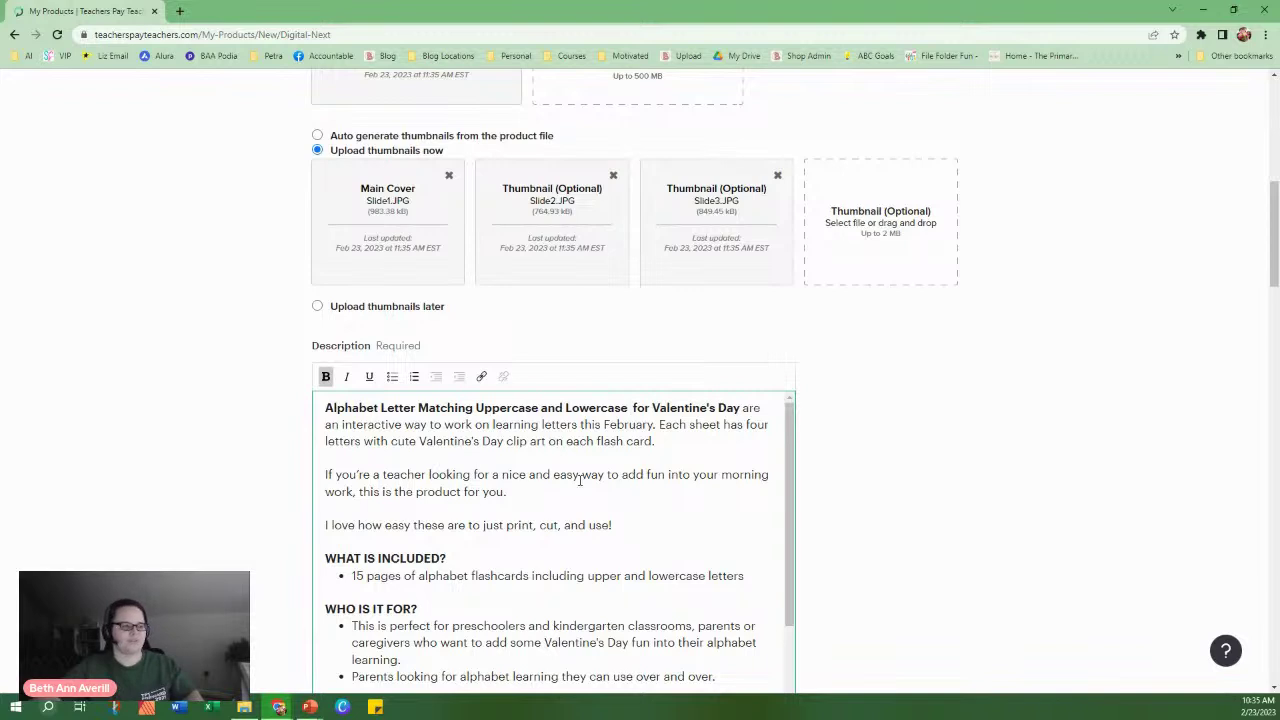
# Replace "for Valentine's Day" in the description's bold opening phrase with "Flashcards".
pyautogui.moveTo(741, 407); pyautogui.dragTo(636, 408)
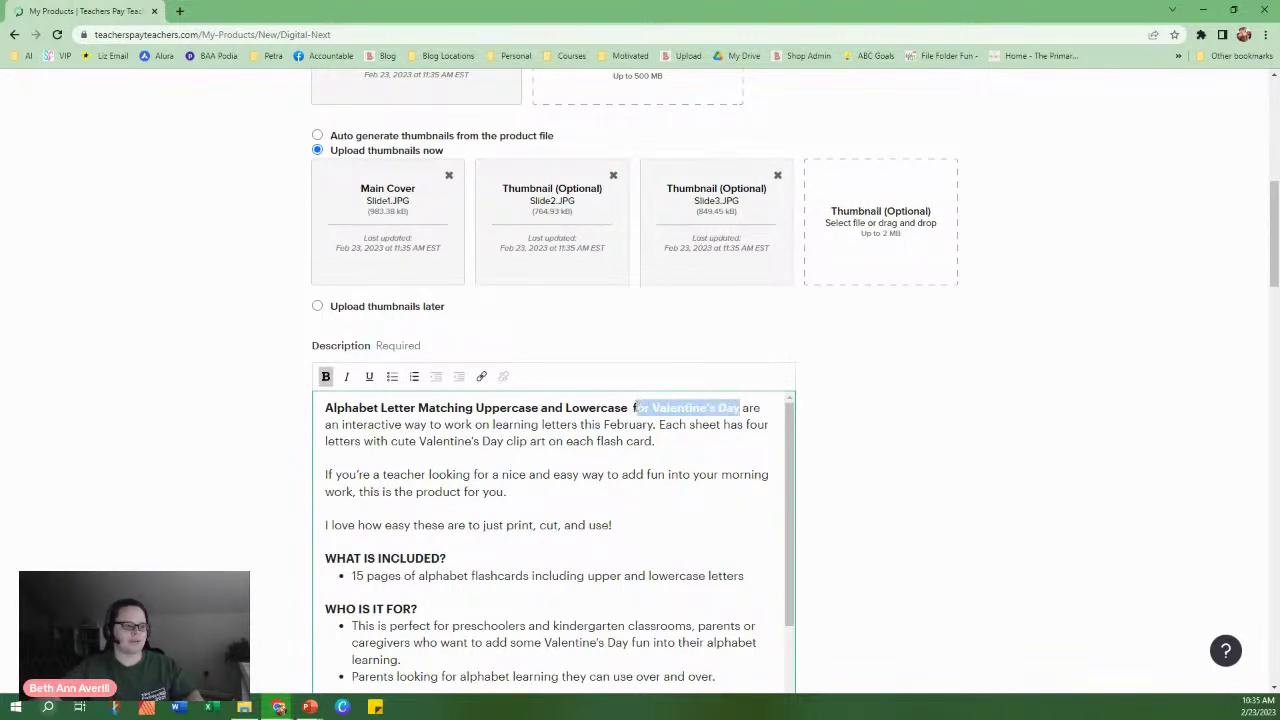
pyautogui.press('BackSpace')
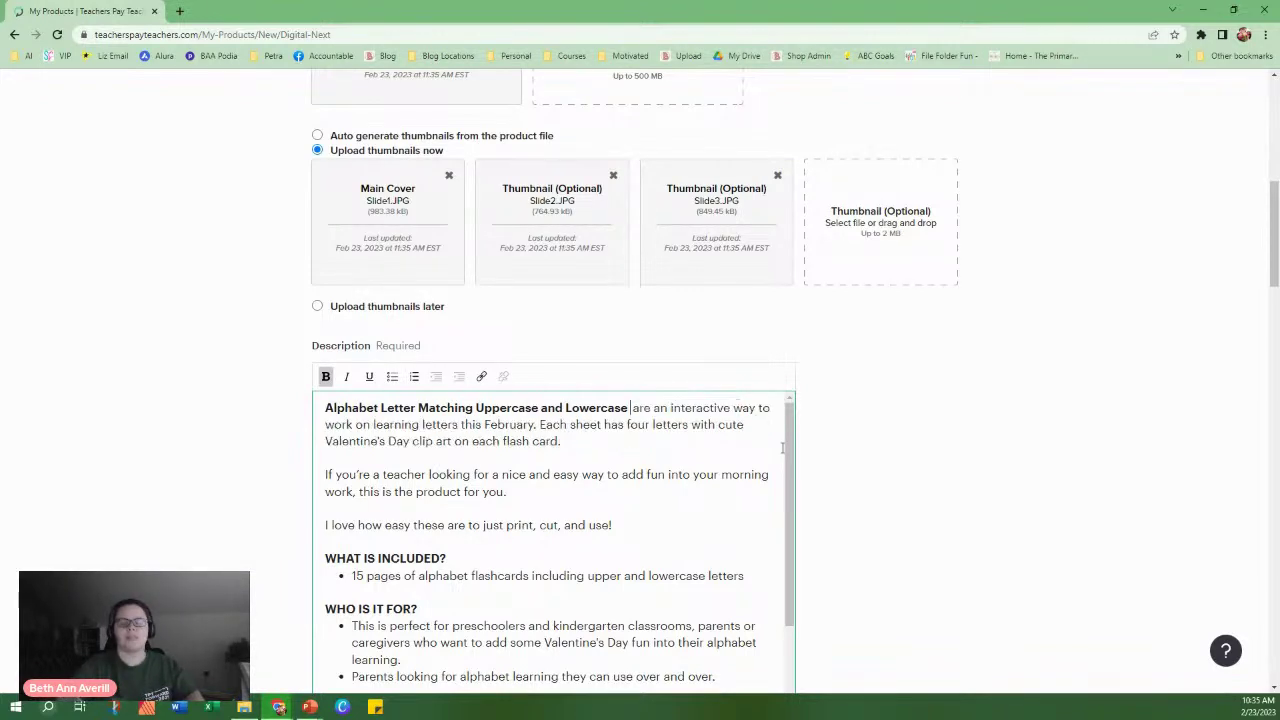
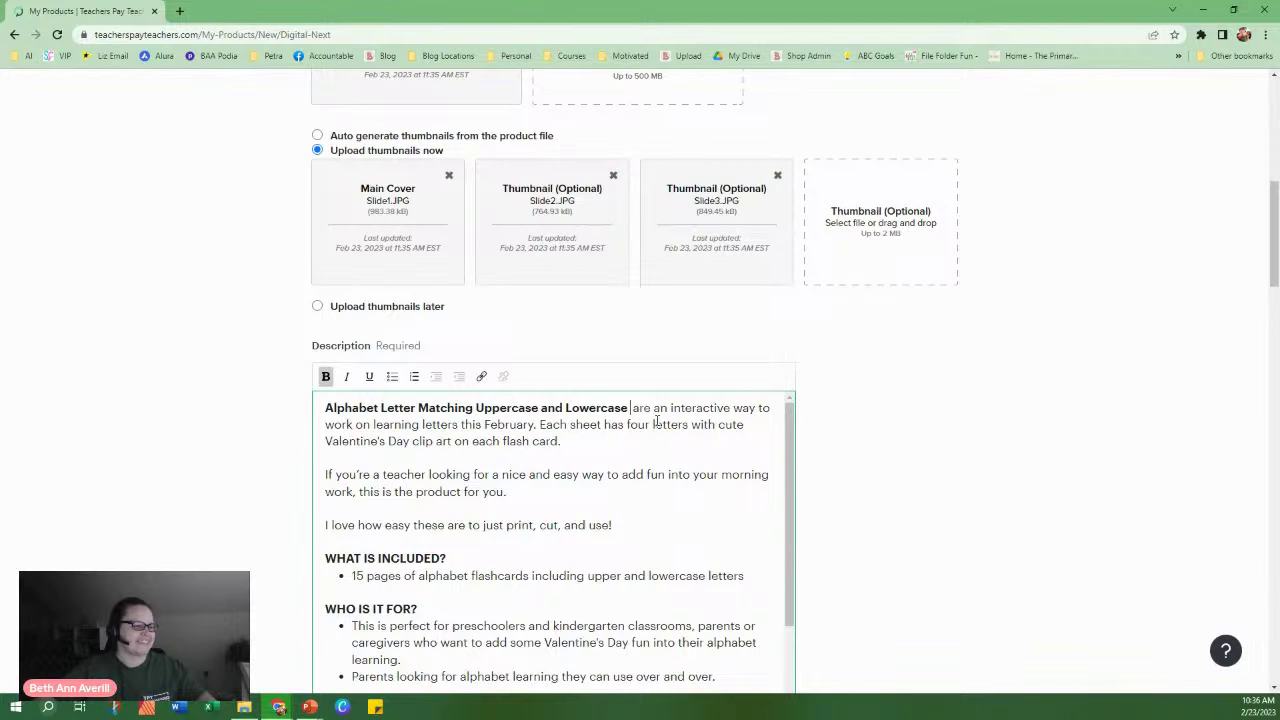
pyautogui.write('F')
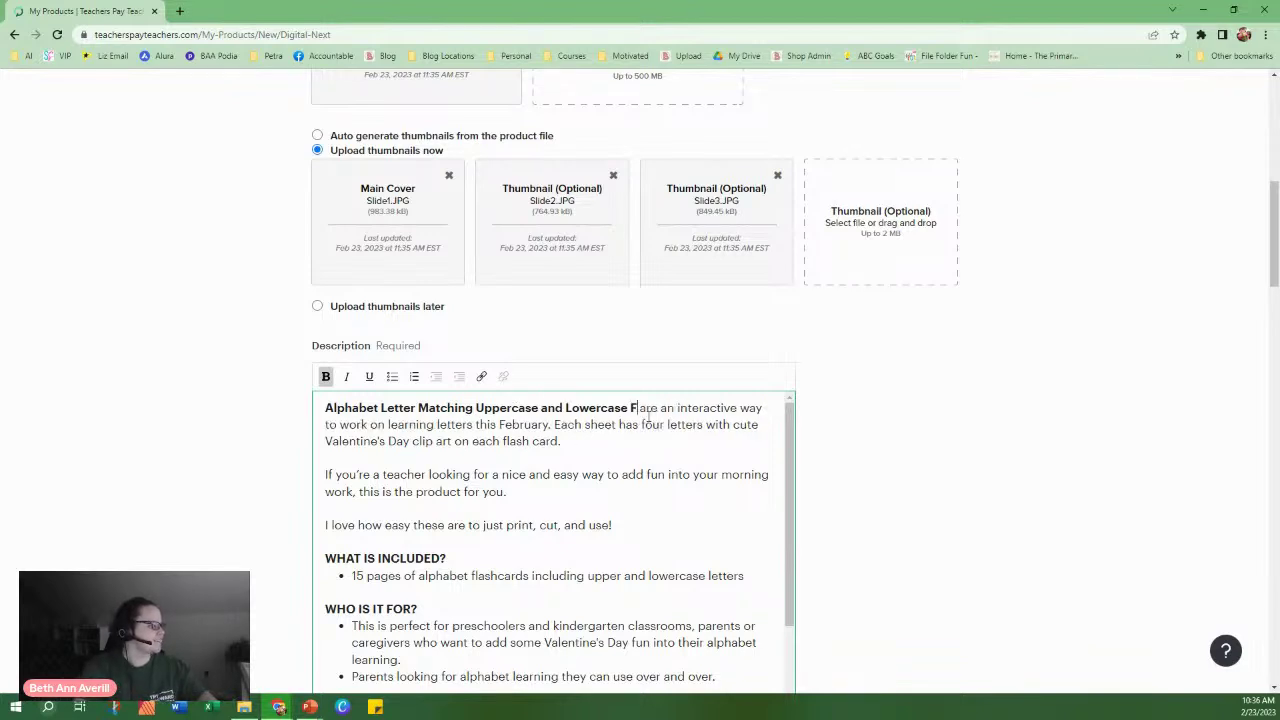
pyautogui.write('lashca')
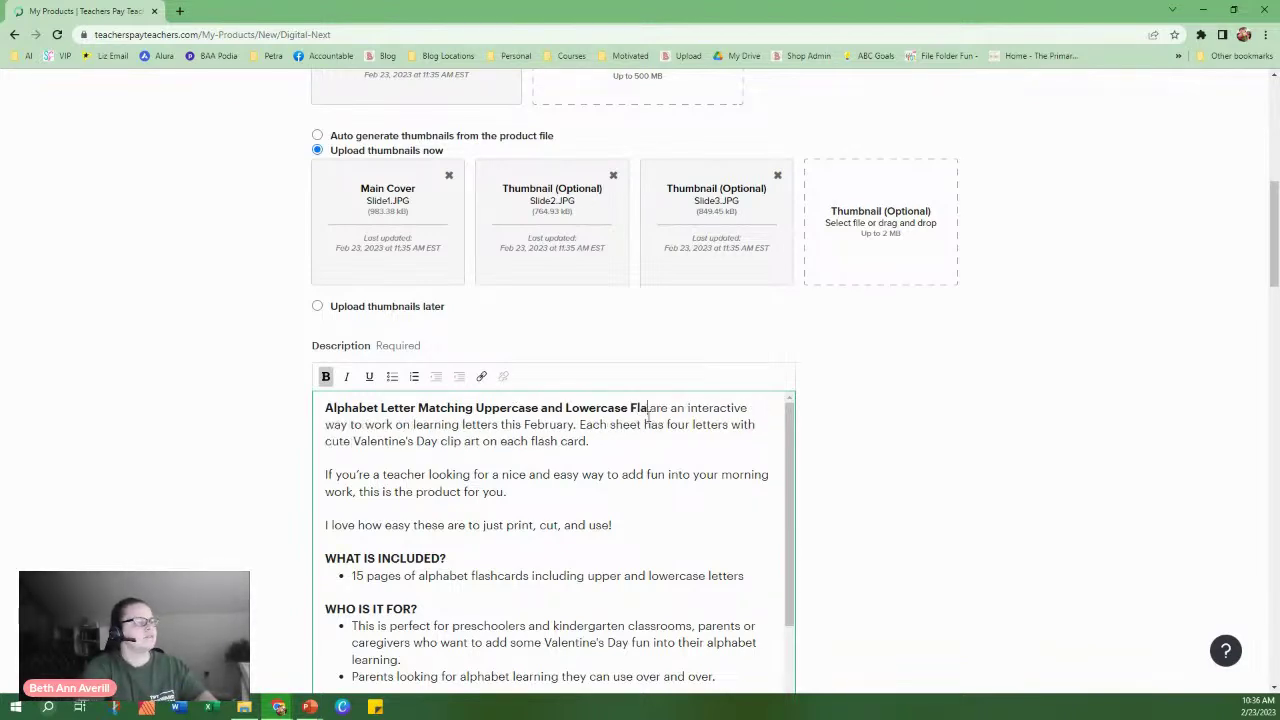
pyautogui.write('rds')
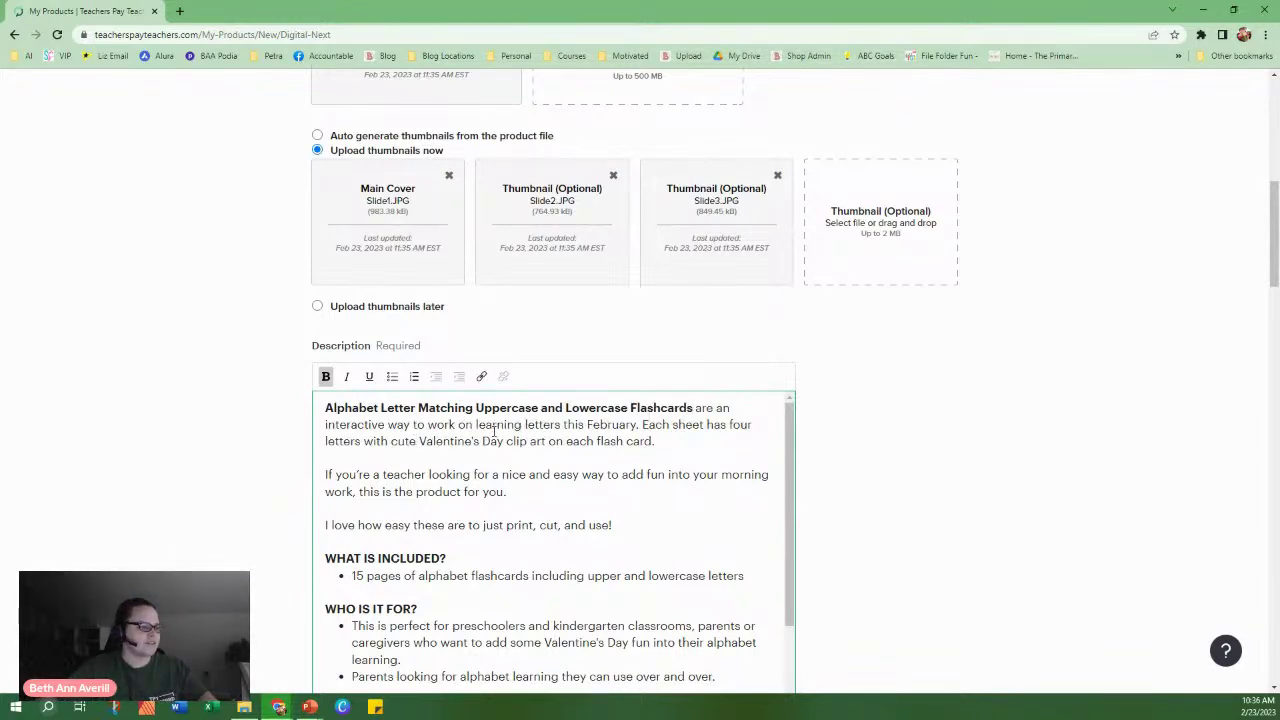
# In the description's opening sentence, replace "February" with "Spring" and the bold first word "Alphabet" with "Bees".
pyautogui.doubleClick(624, 425)
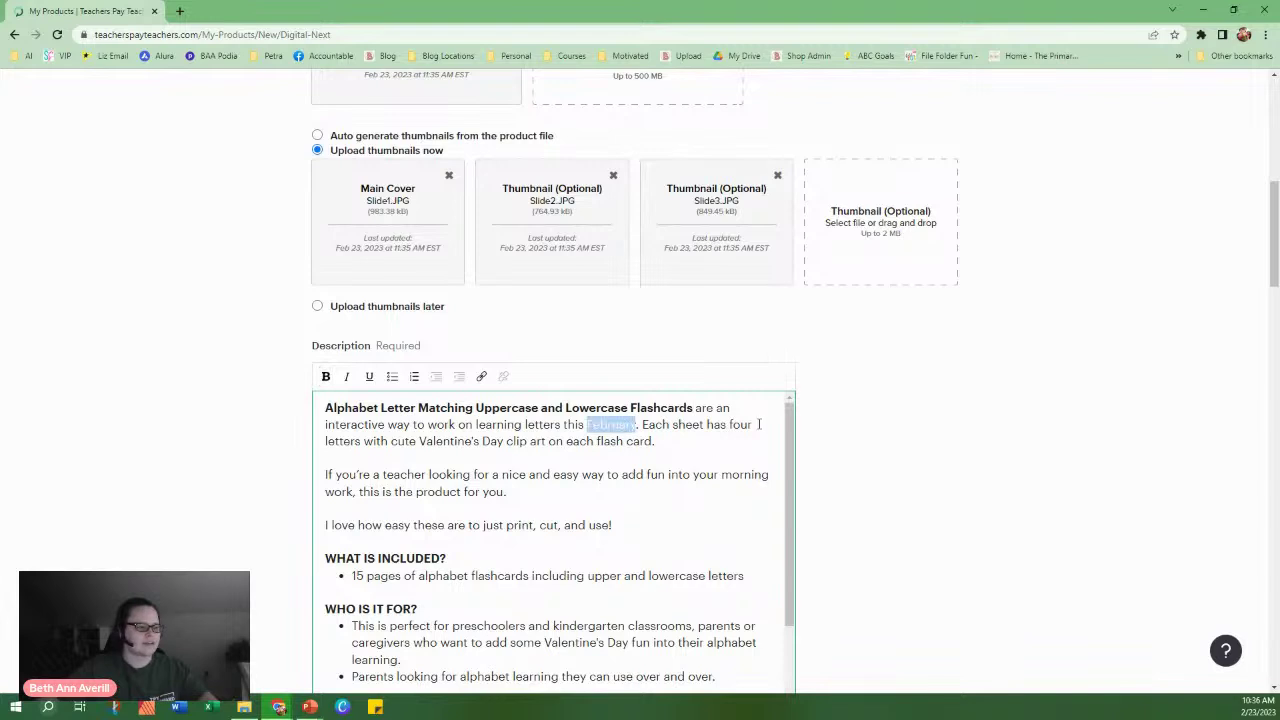
pyautogui.write('S')
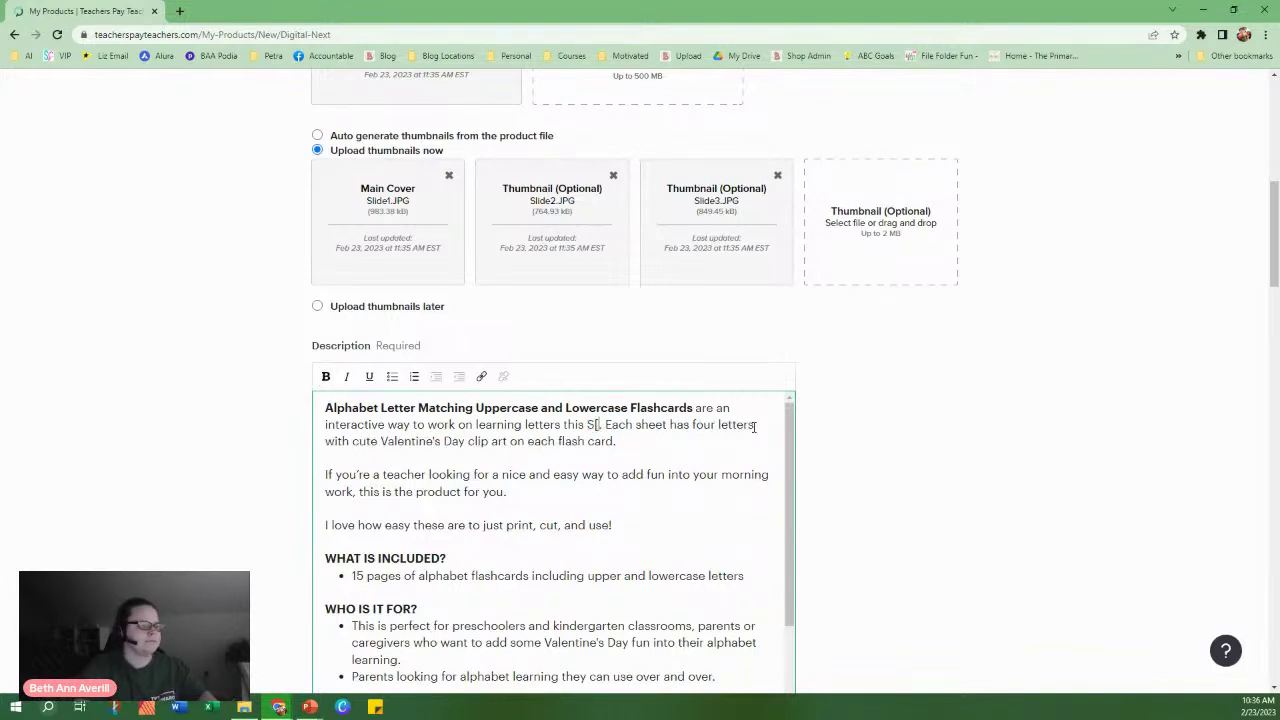
pyautogui.write('pring')
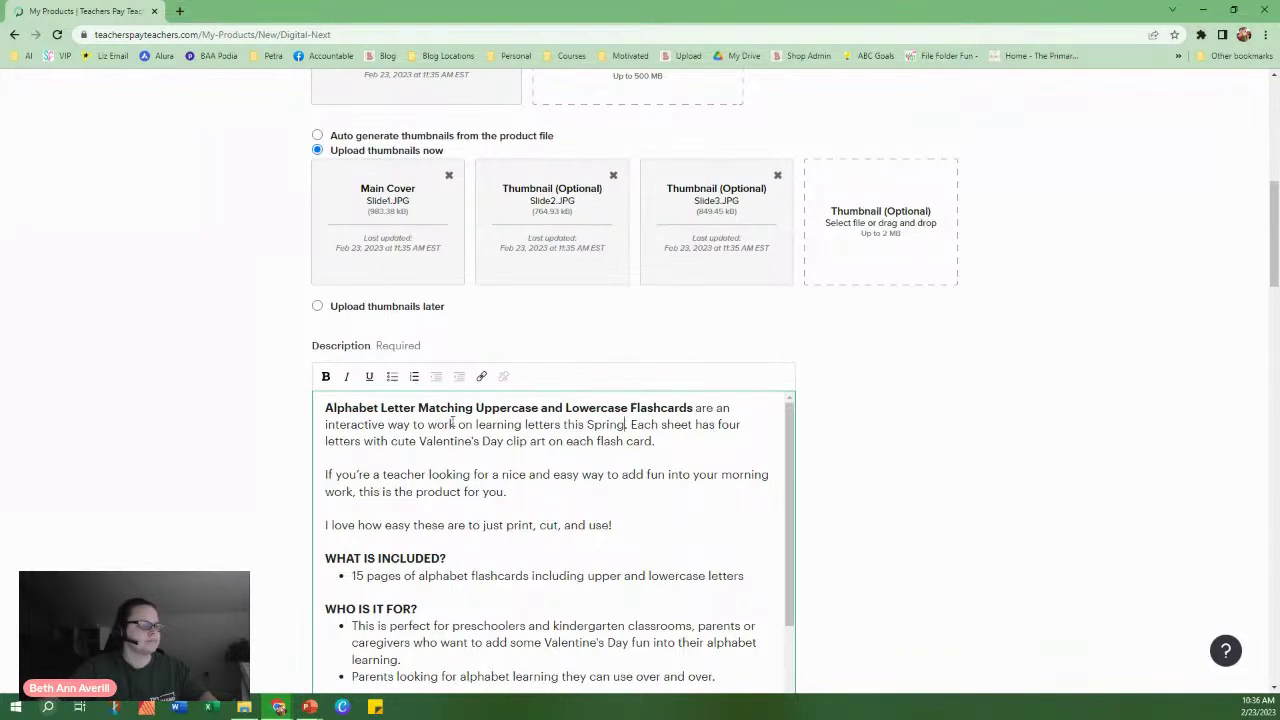
pyautogui.moveTo(373, 408); pyautogui.dragTo(257, 433)
pyautogui.click(380, 408)
pyautogui.write('Bees')
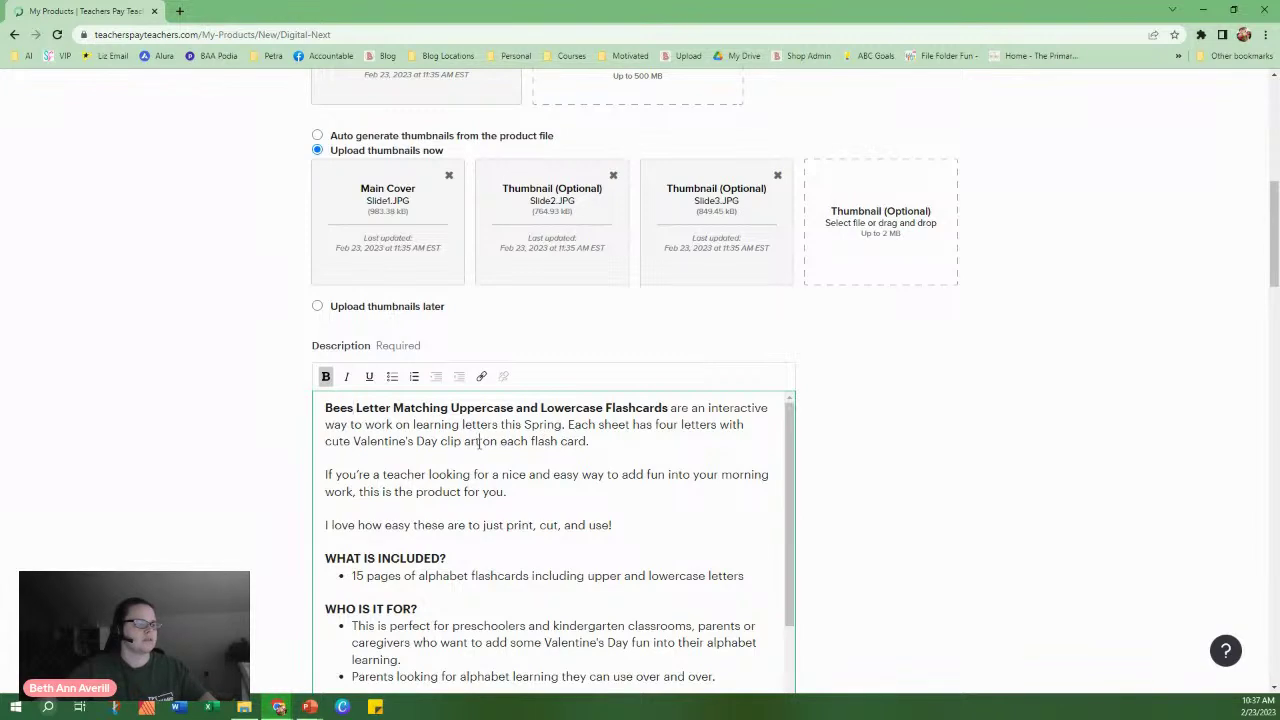
# In the description's second sentence, replace "Valentine's Day clip art" with "bees you need to match with their hive".
pyautogui.moveTo(480, 441); pyautogui.dragTo(353, 441)
pyautogui.write('b')
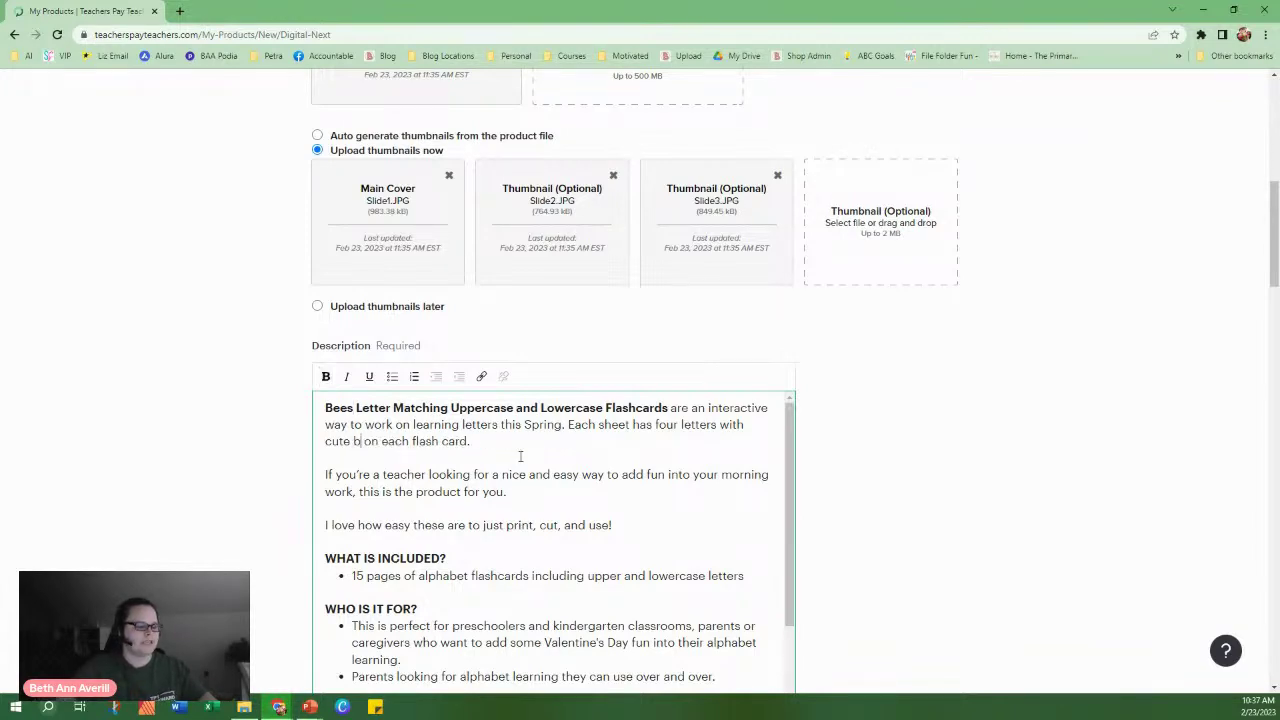
pyautogui.write('ees you need to')
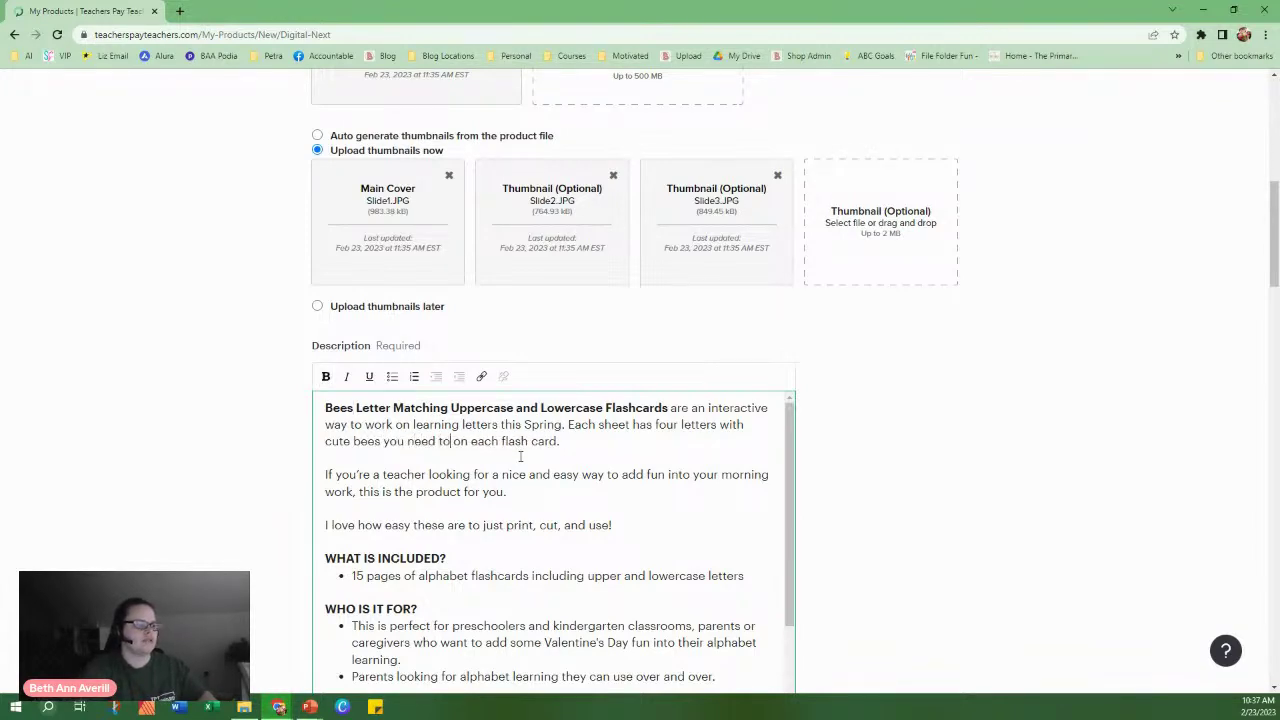
pyautogui.write(' match with their ')
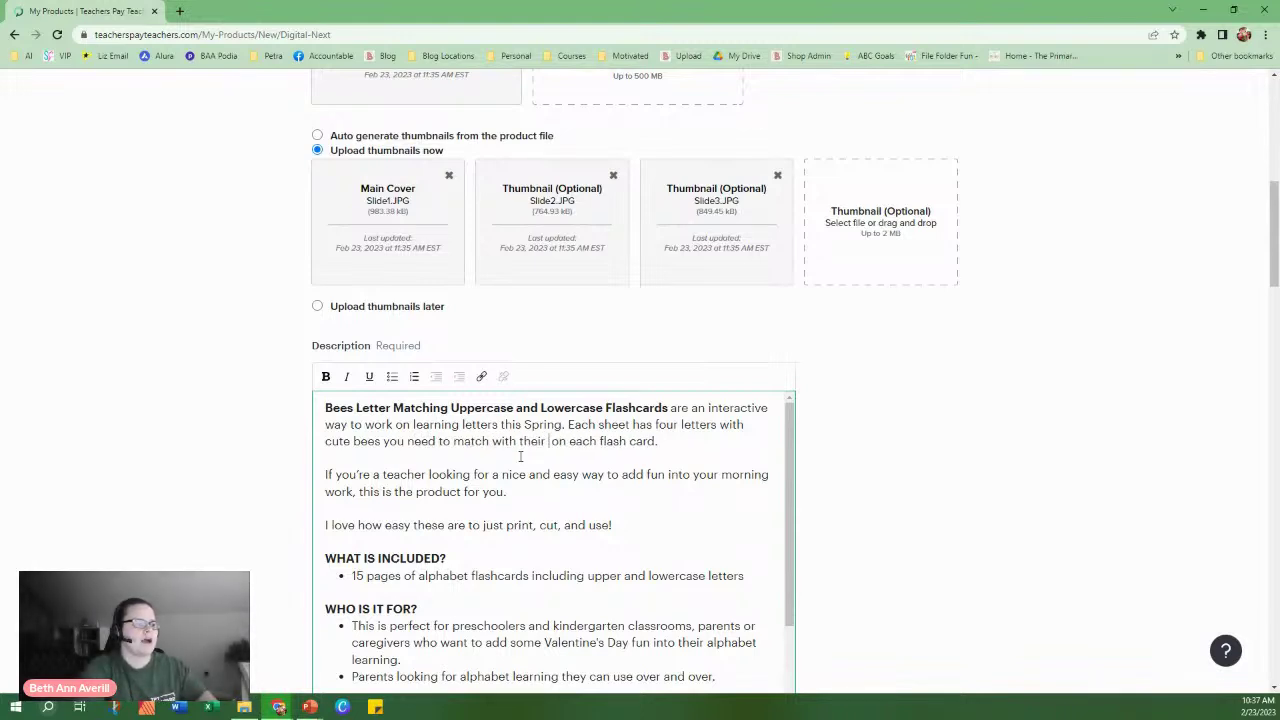
pyautogui.write('hive')
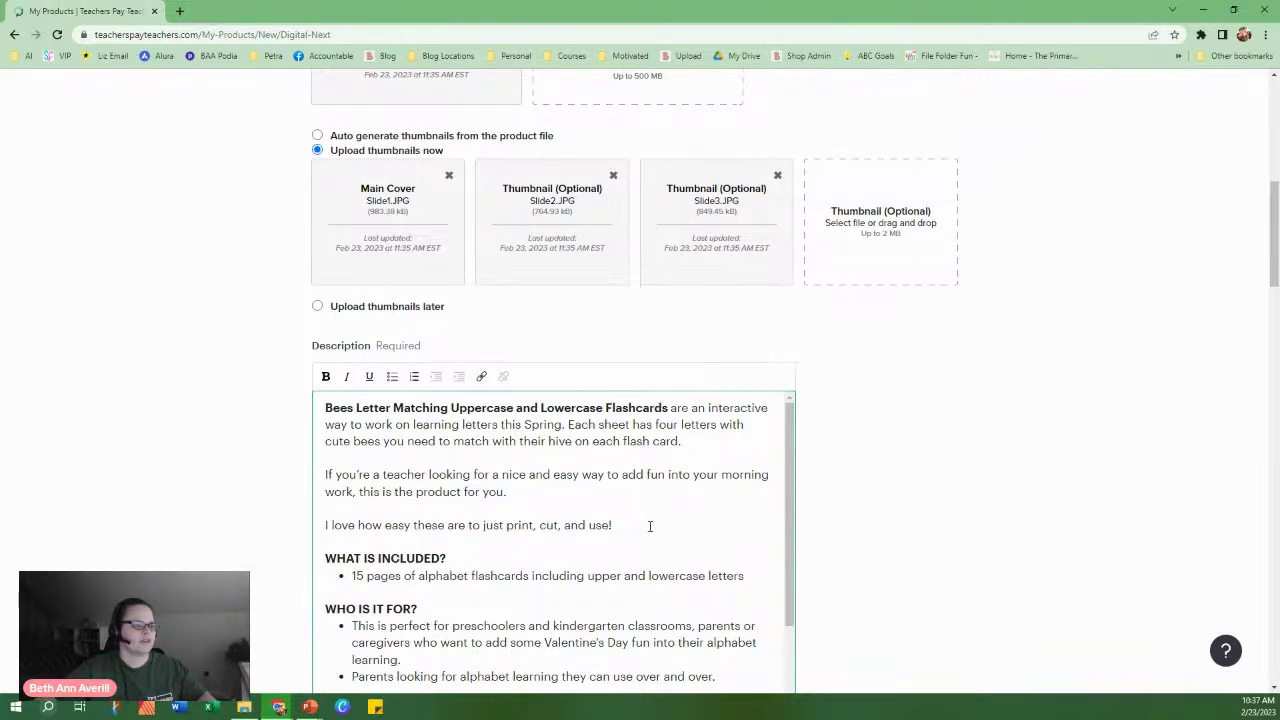
# Switch to the Letter Matching Bees presentation in PowerPoint to check its page count, and return to the listing.
pyautogui.scroll(-1, 650, 527)
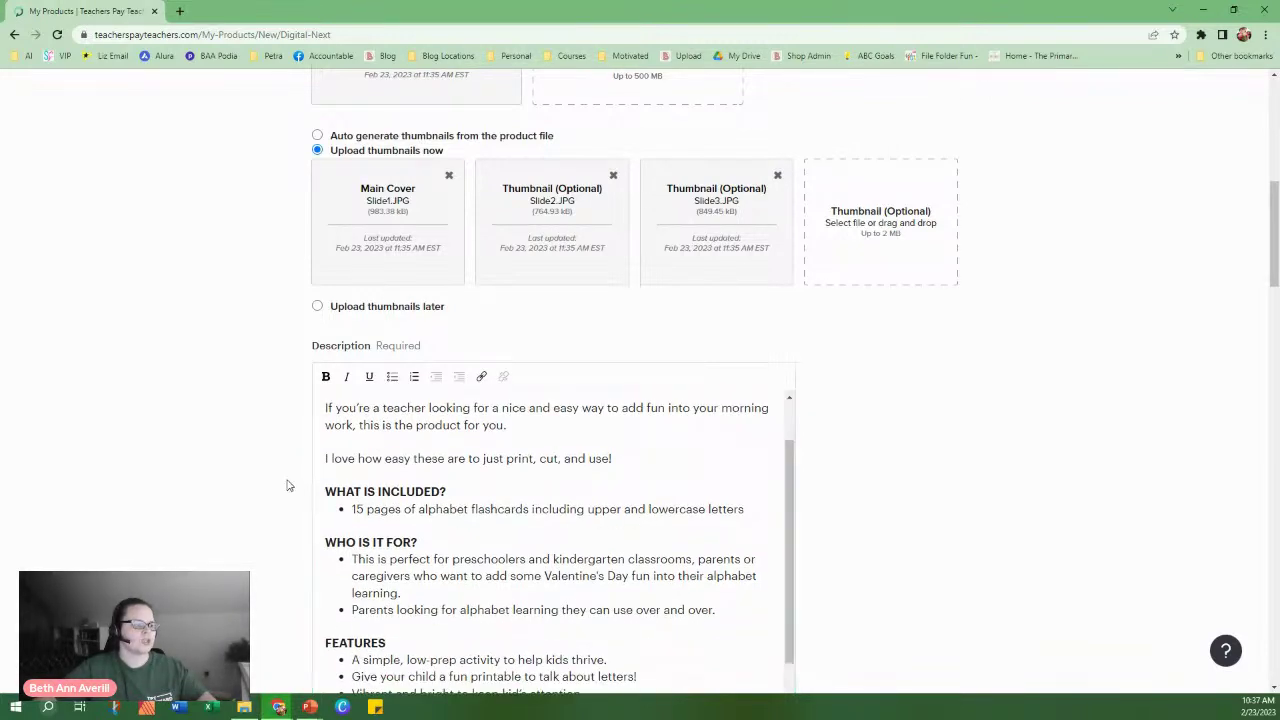
pyautogui.scroll(-1, 278, 465)
pyautogui.scroll(-1, 284, 467)
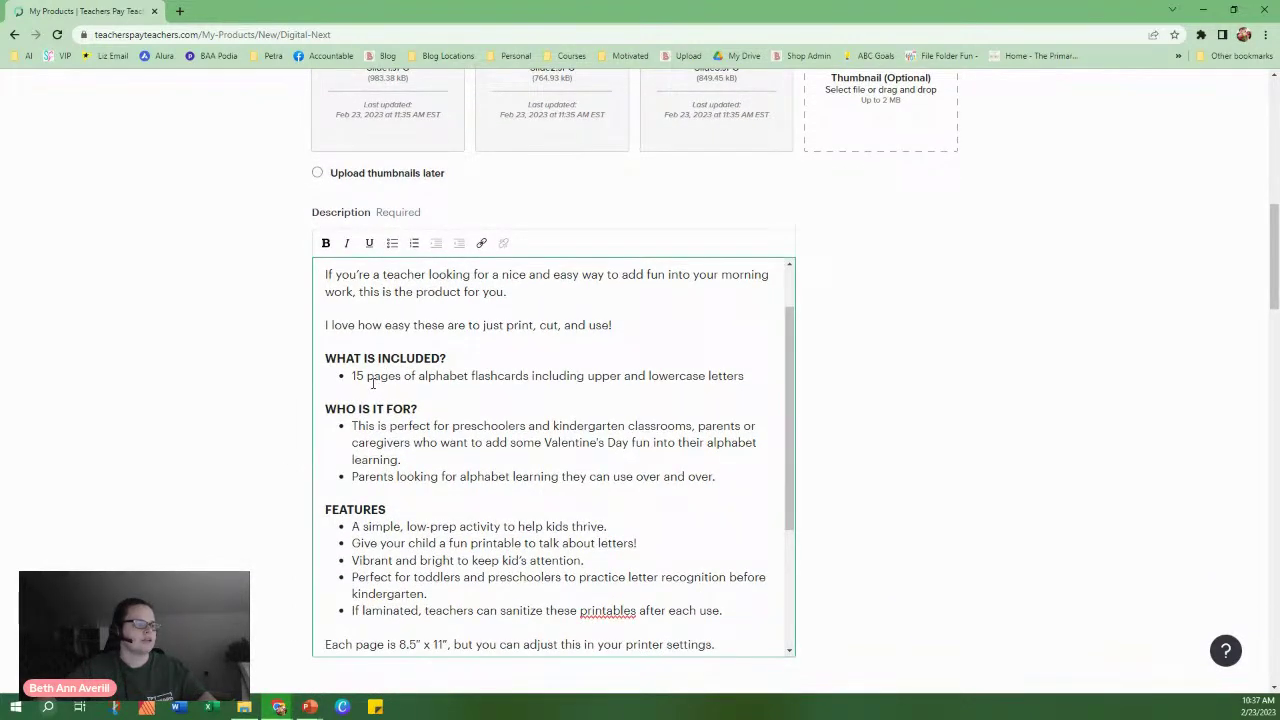
pyautogui.click(748, 376)
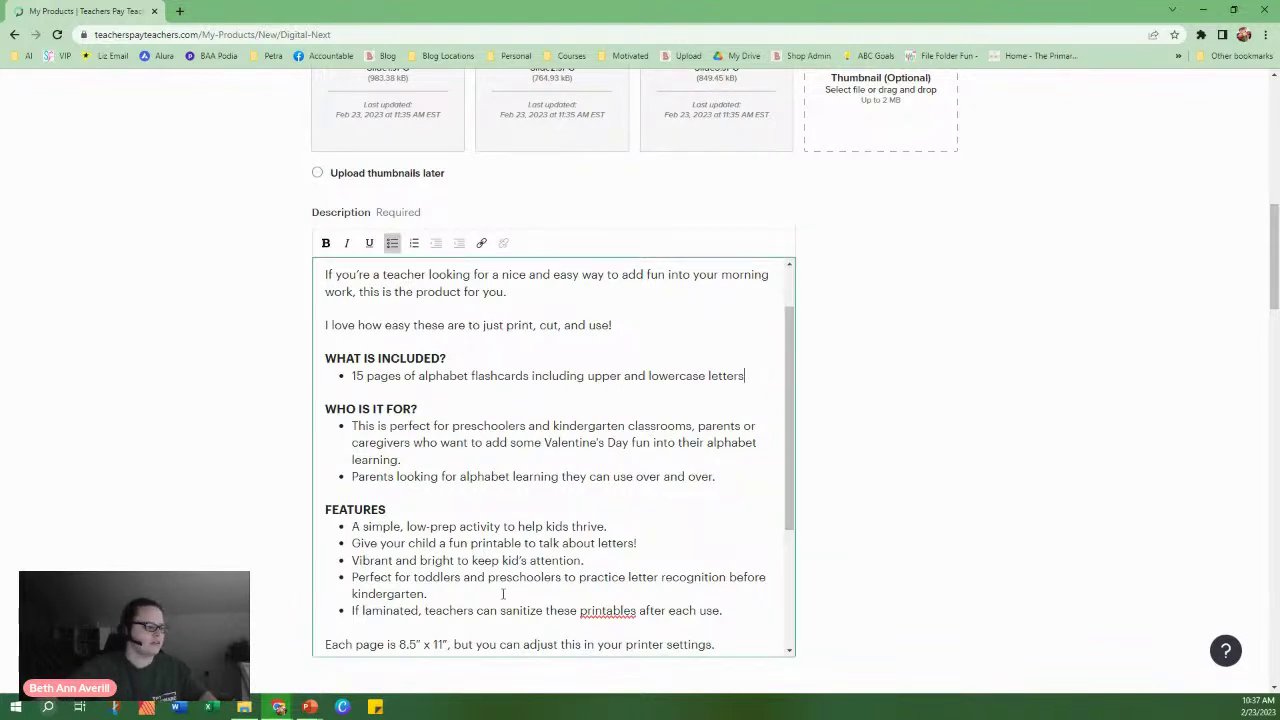
pyautogui.moveTo(310, 707)
pyautogui.click(257, 673)
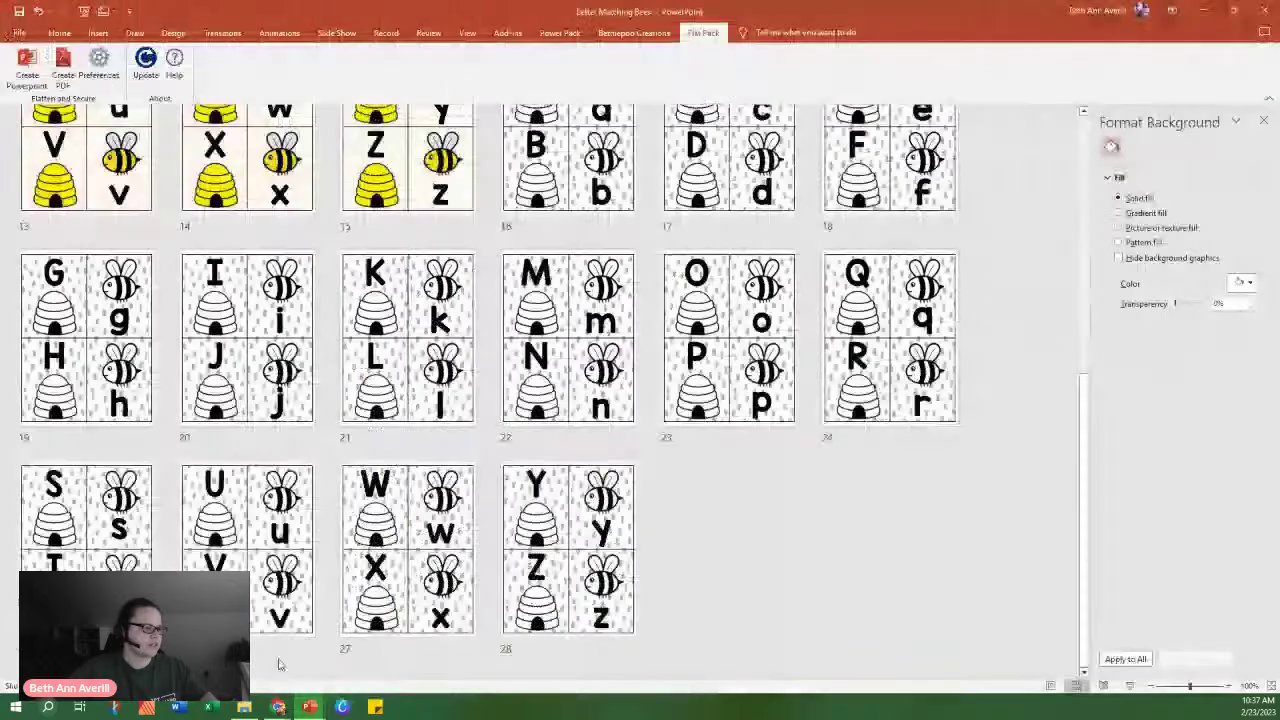
pyautogui.scroll(5, 441, 150)
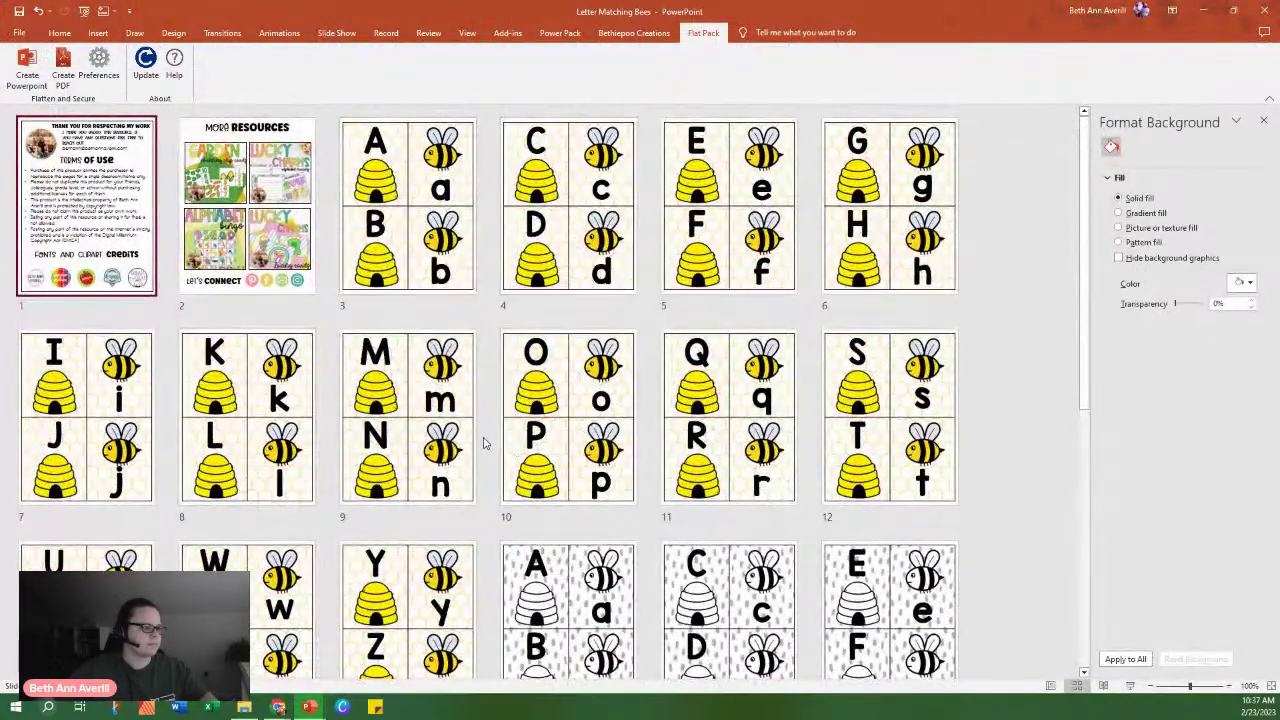
pyautogui.scroll(-2, 480, 515)
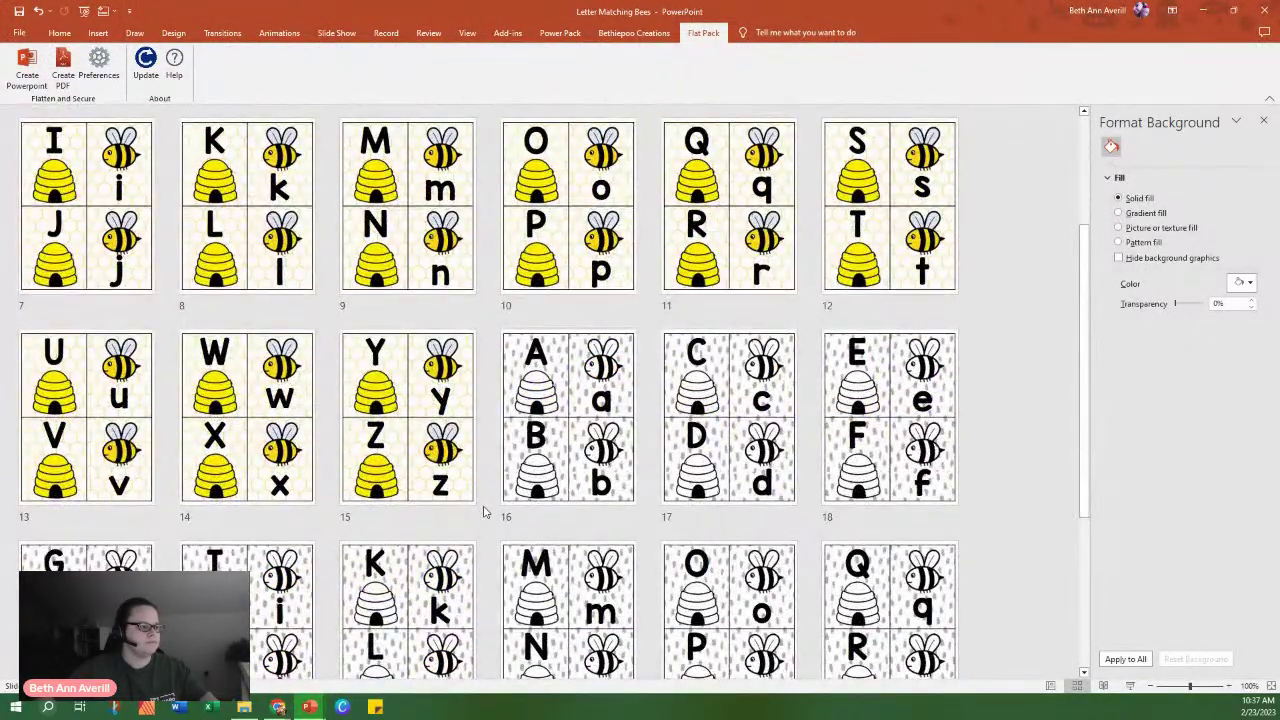
pyautogui.scroll(-3, 484, 512)
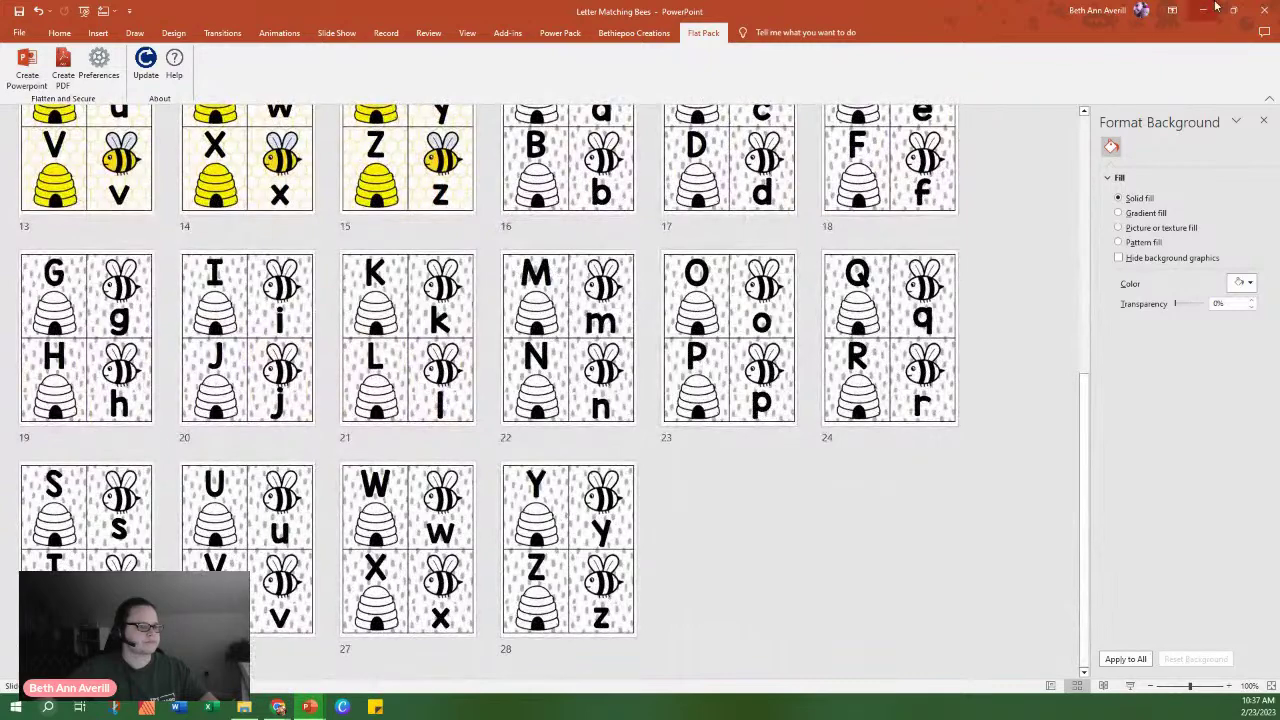
pyautogui.click(1204, 10)
# Under WHAT IS INCLUDED, set the flashcard page count to 28 and end the bullet with a period.
pyautogui.doubleClick(357, 376)
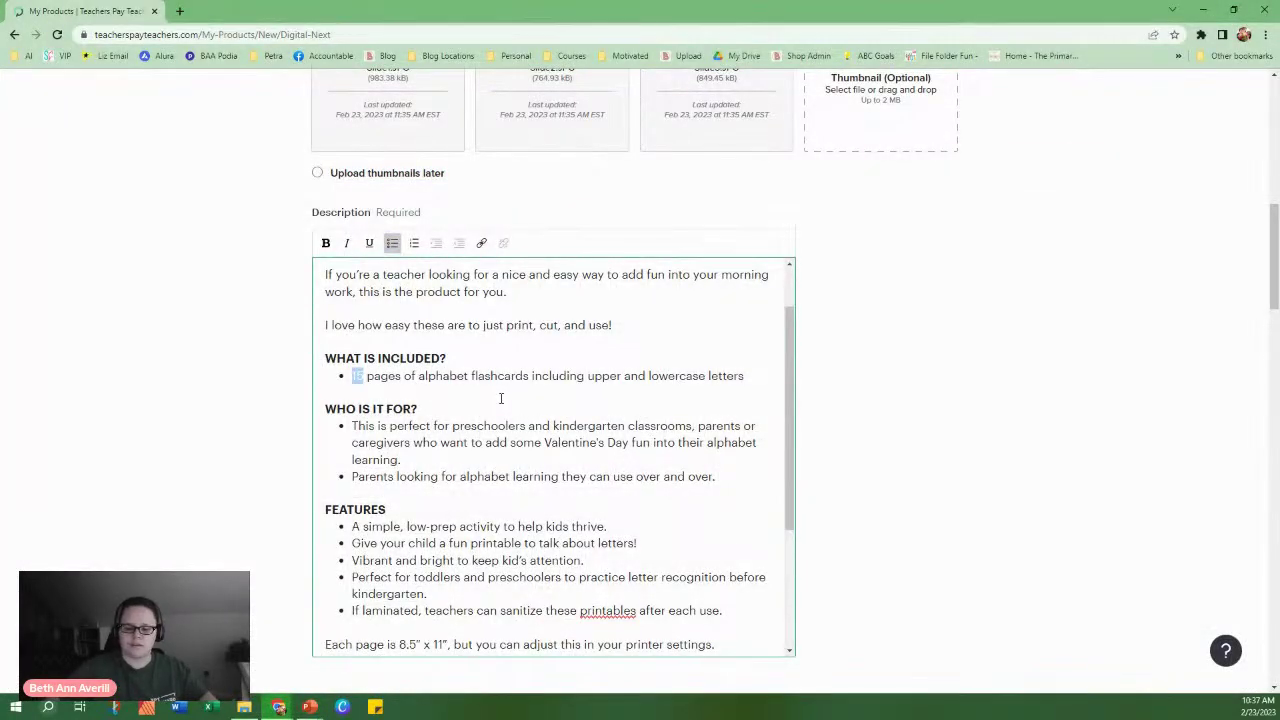
pyautogui.write('28')
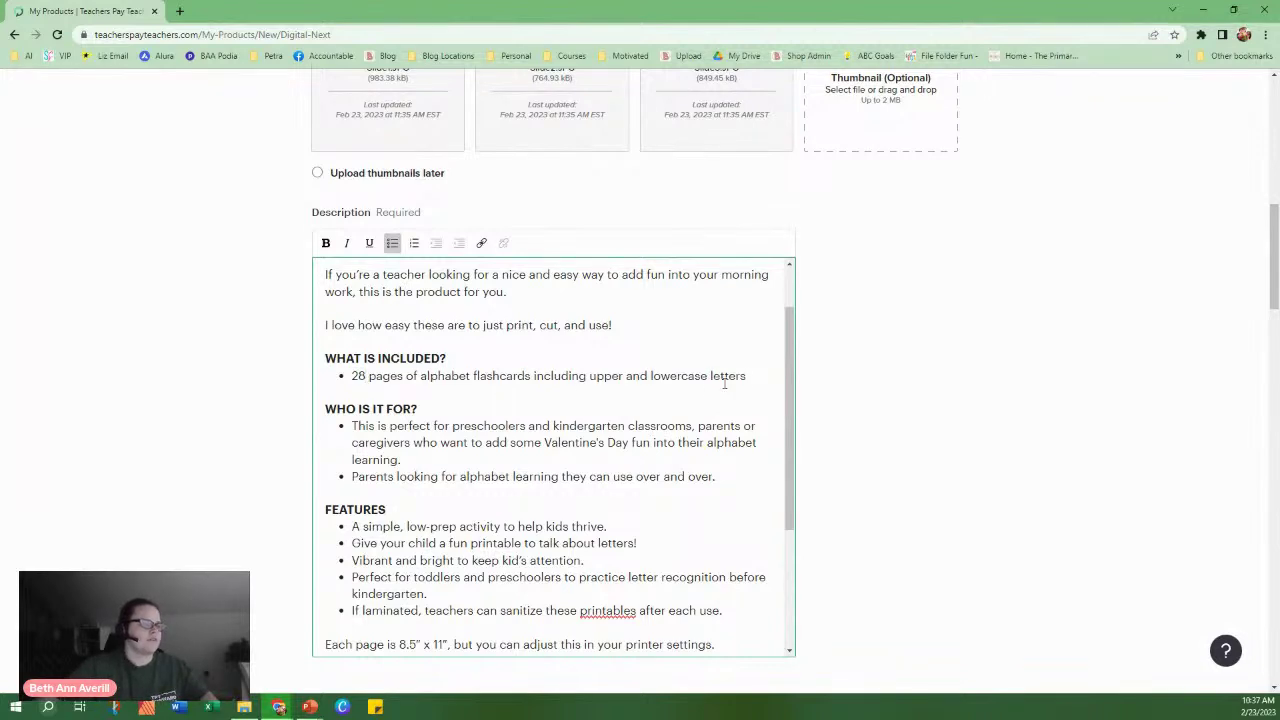
pyautogui.click(872, 374)
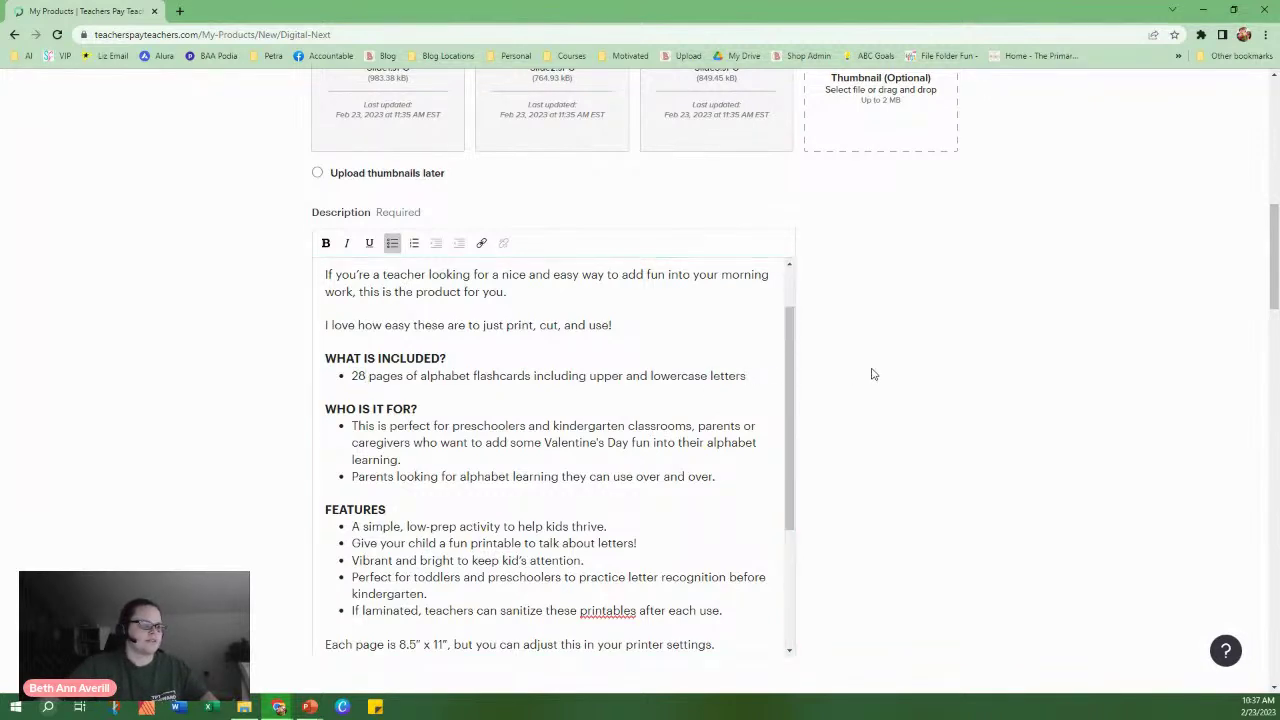
pyautogui.write('.')
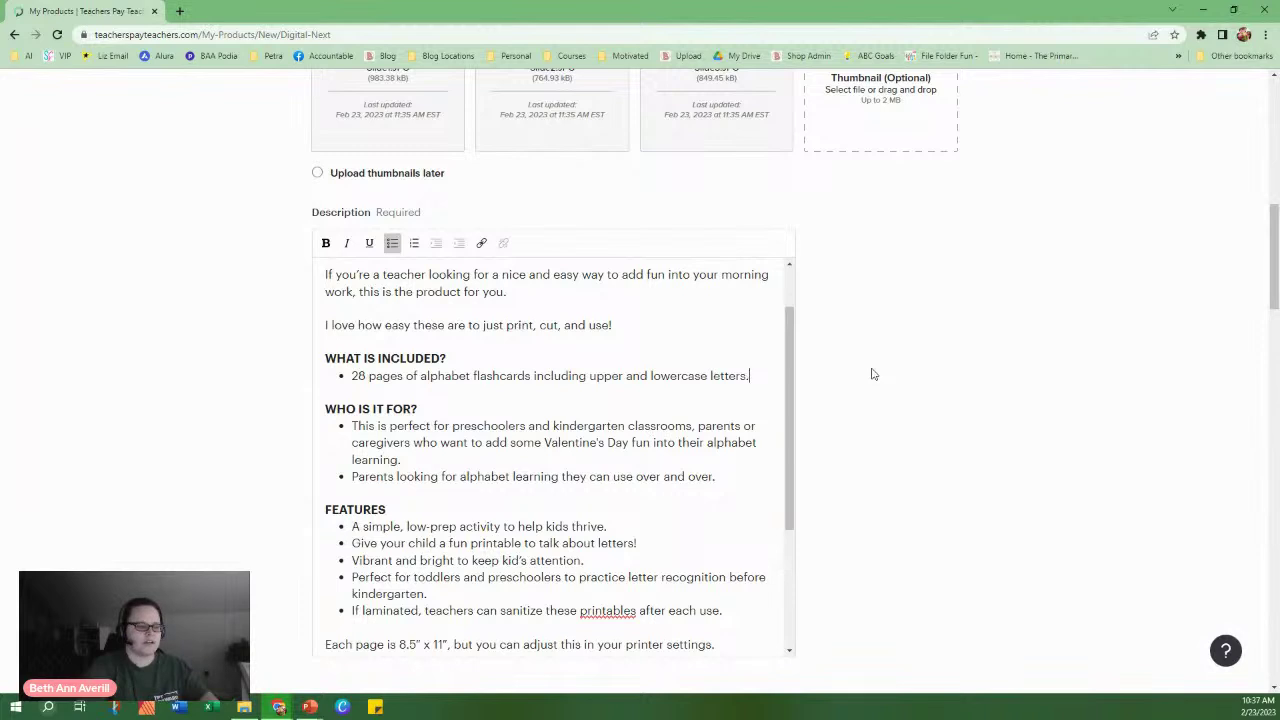
# Add a second bullet under WHAT IS INCLUDED reading "Printer friendly black and white is also included.".
pyautogui.press('Return')
pyautogui.write('In')
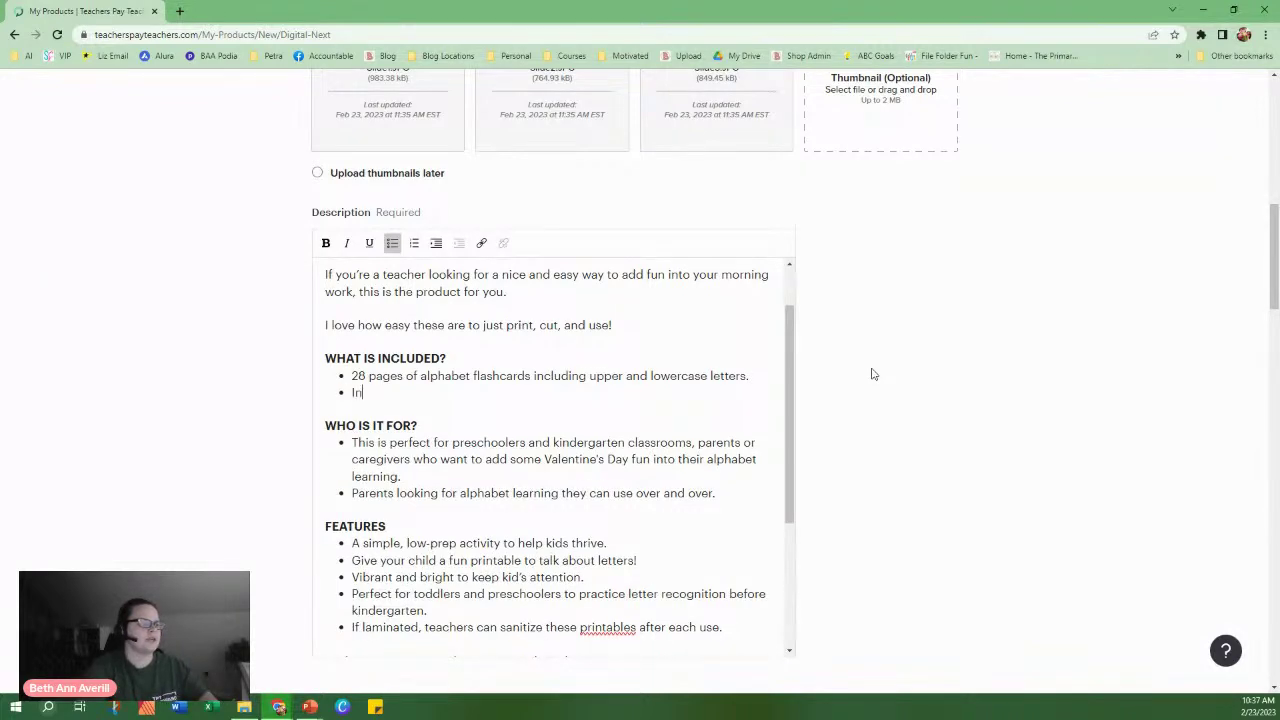
pyautogui.write('clu')
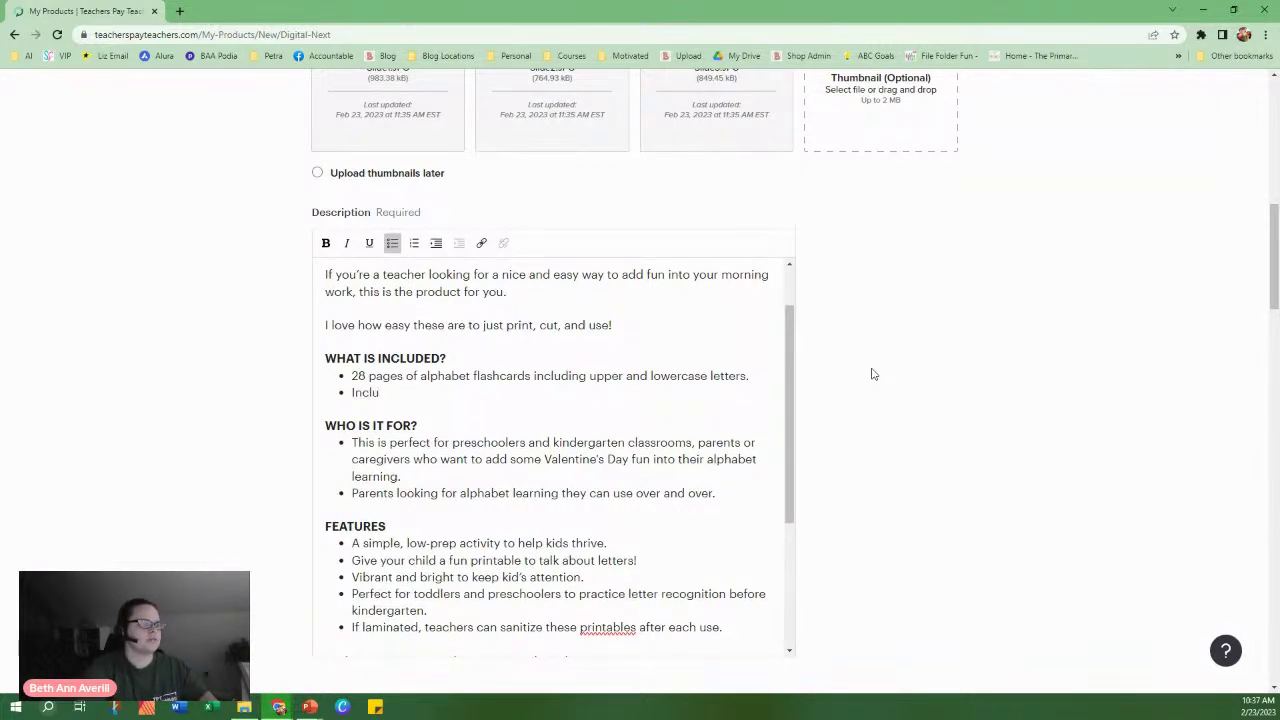
pyautogui.press('BackSpace')
pyautogui.press('BackSpace')
pyautogui.press('BackSpace')
pyautogui.press('BackSpace')
pyautogui.press('BackSpace')
pyautogui.write('Printer ')
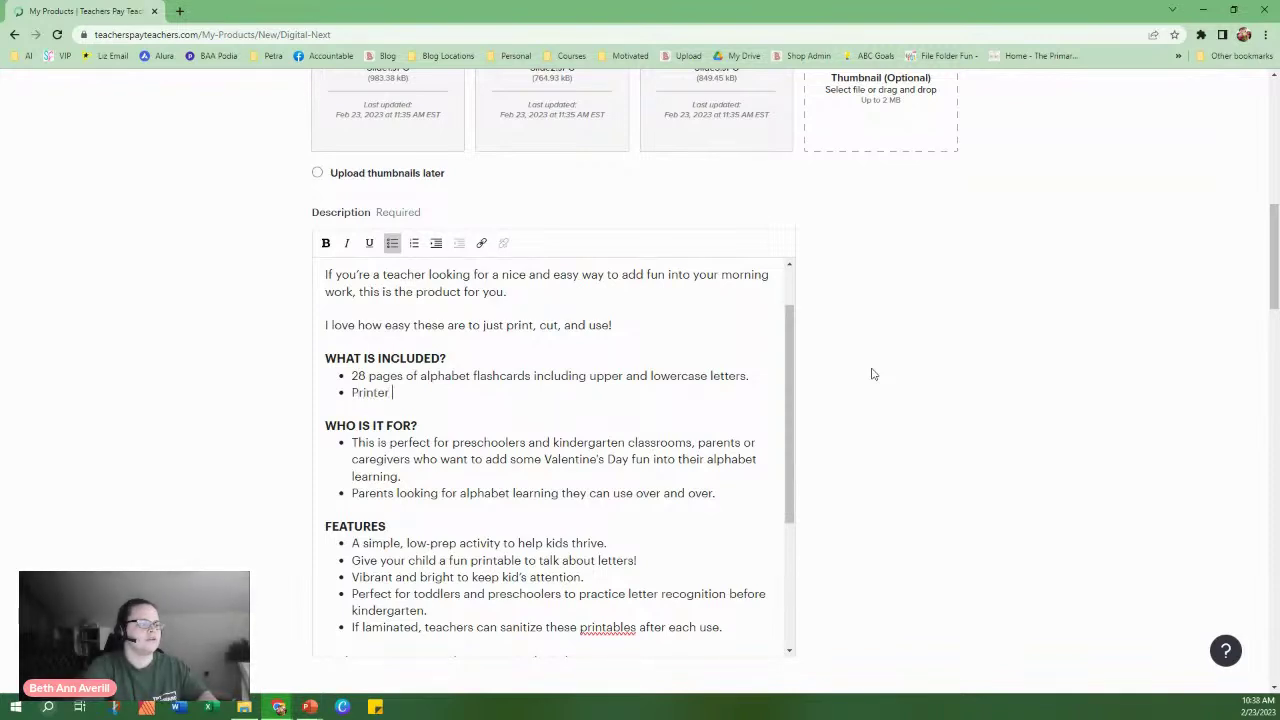
pyautogui.write('friendly black a')
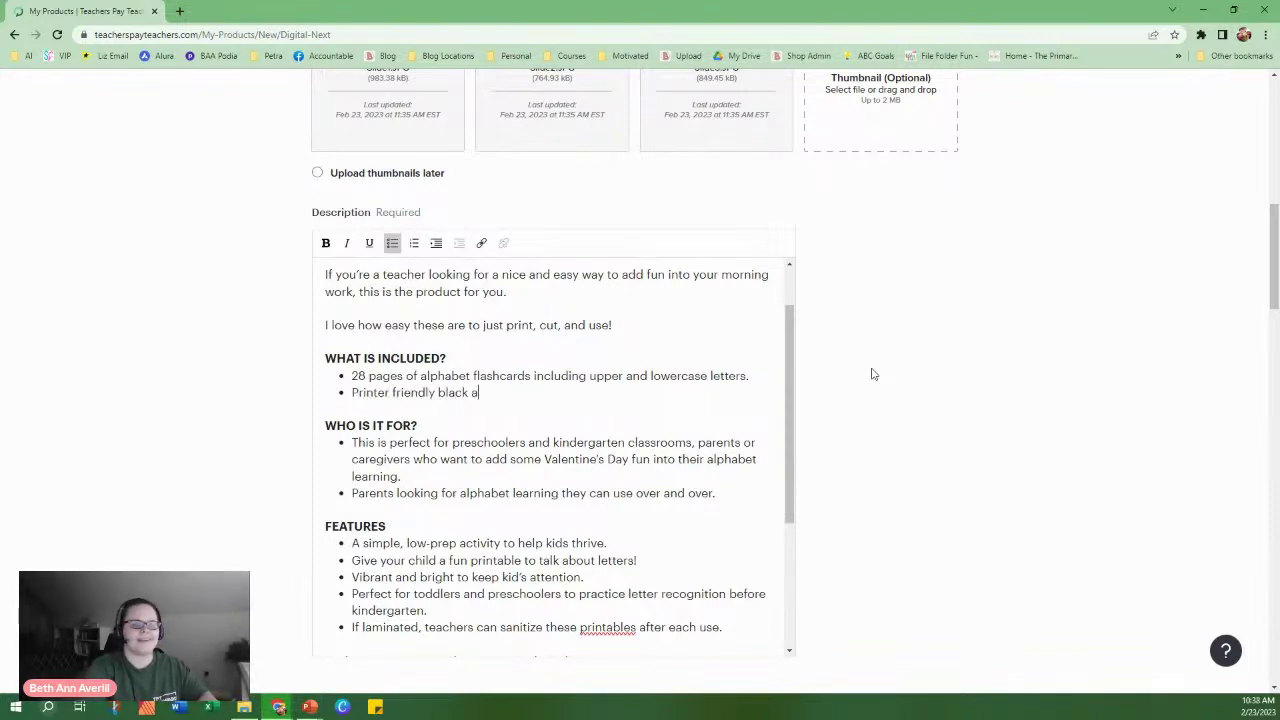
pyautogui.write('nd white is alo')
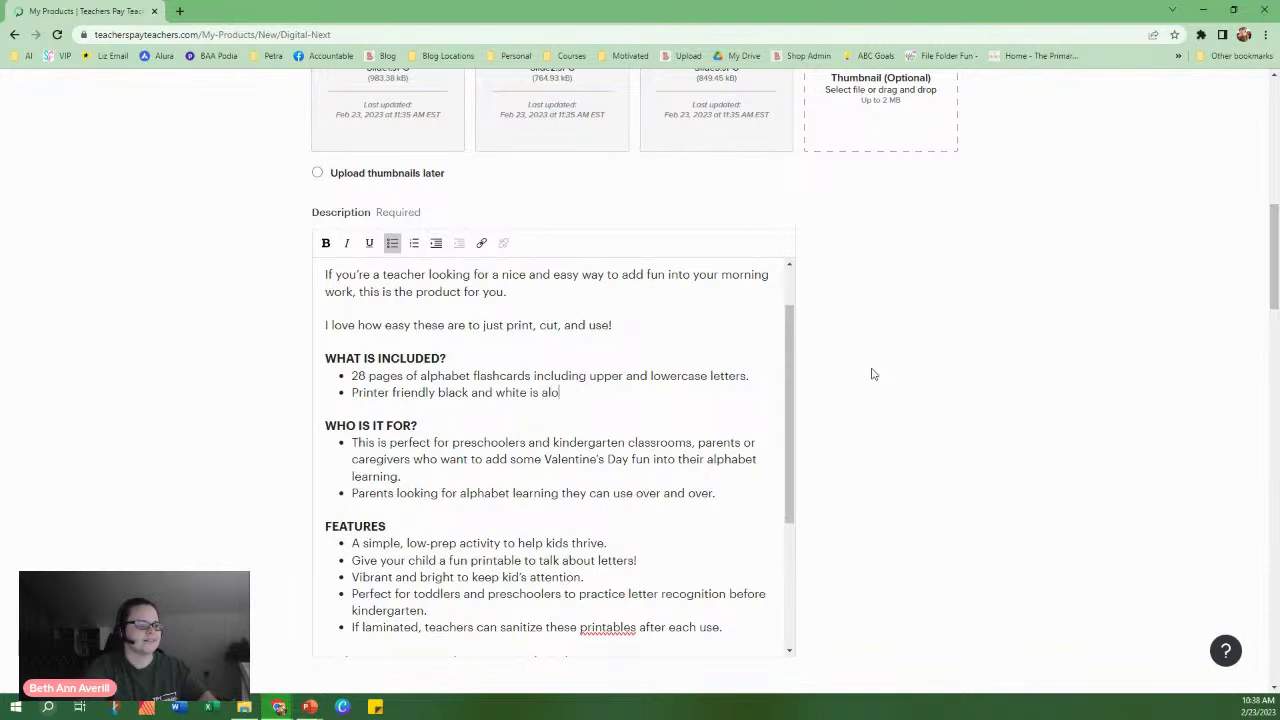
pyautogui.press('BackSpace')
pyautogui.write('so included.')
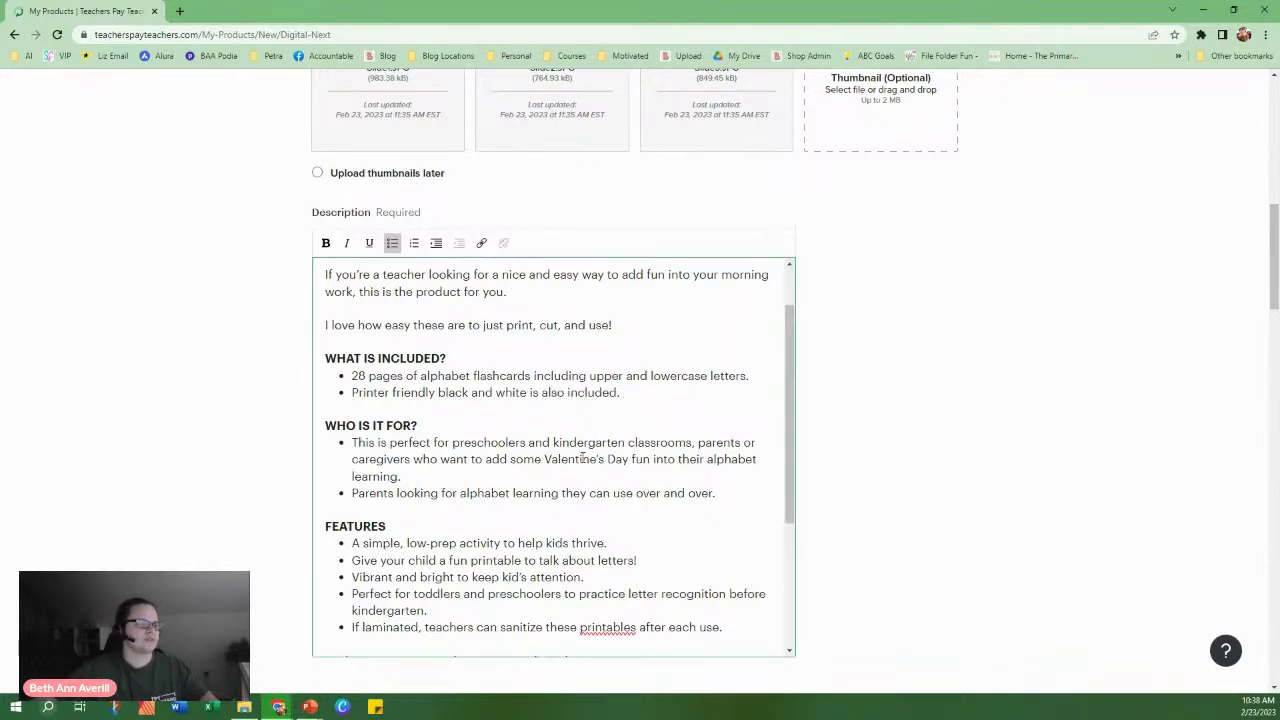
# In the first bullet under WHO IS IT FOR, replace "Valentine's Day" with "spring".
pyautogui.scroll(-1, 846, 431)
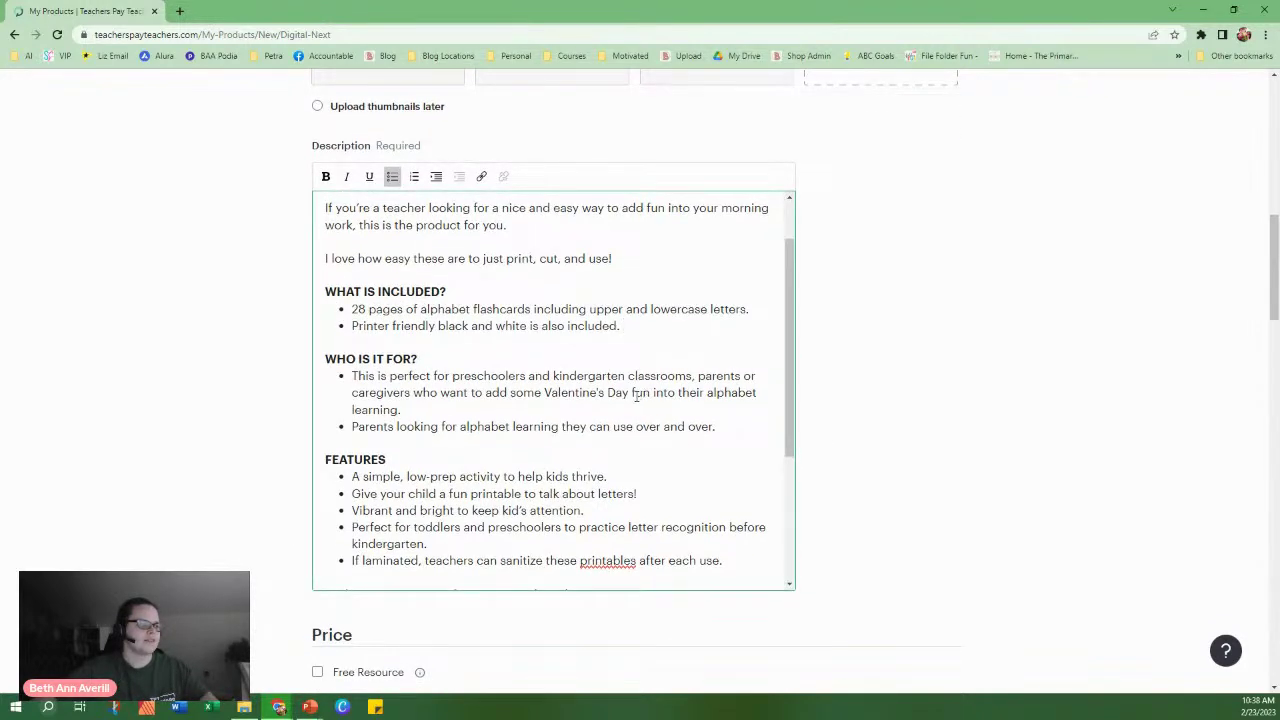
pyautogui.moveTo(630, 395); pyautogui.dragTo(544, 393)
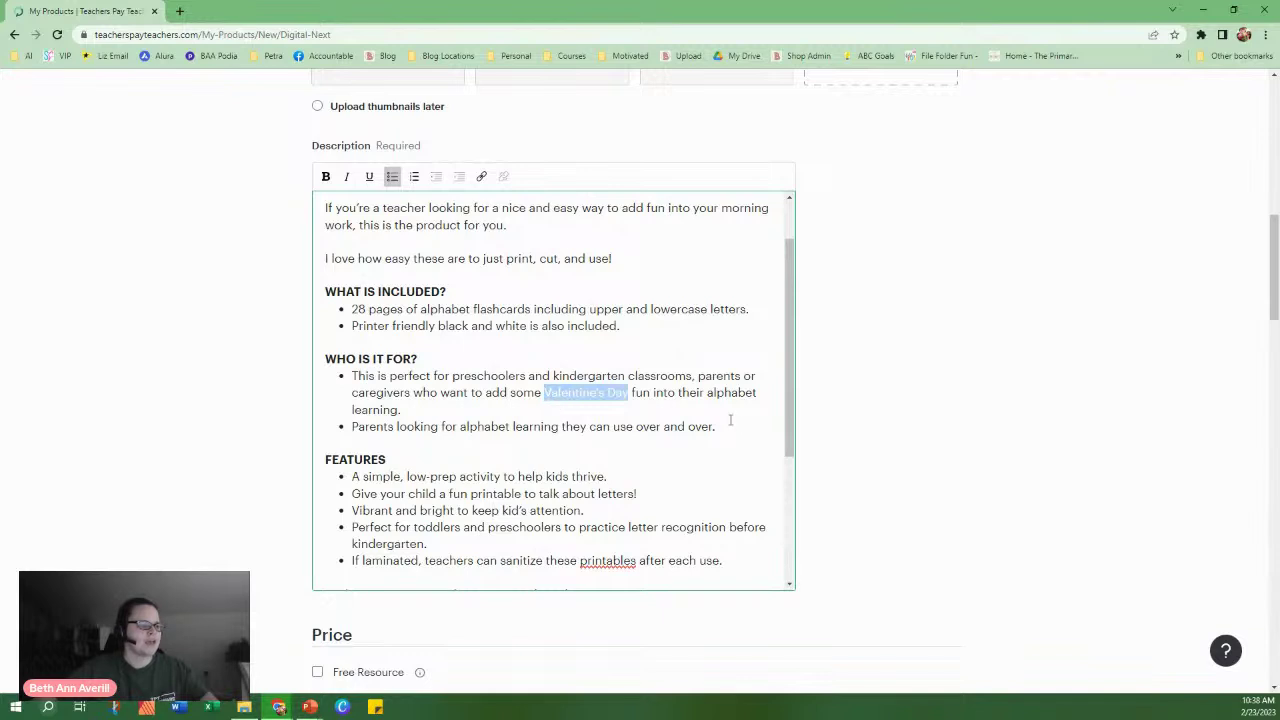
pyautogui.write('spring')
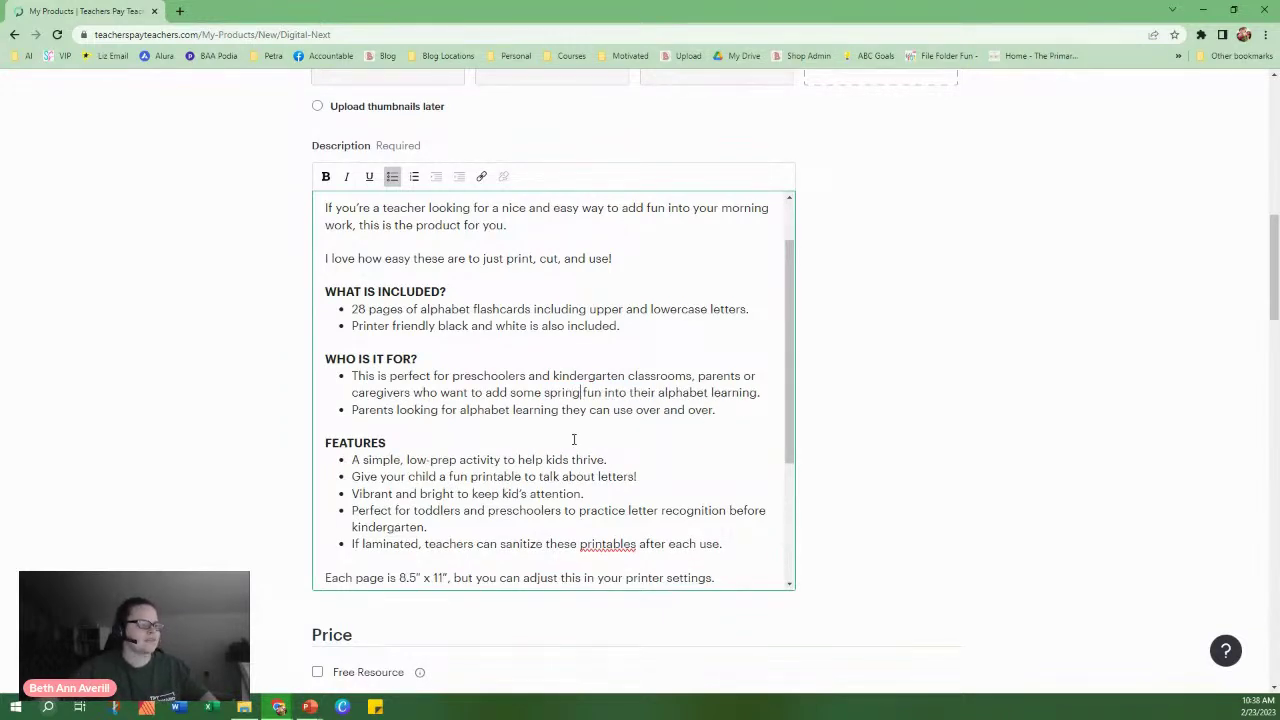
pyautogui.click(580, 392)
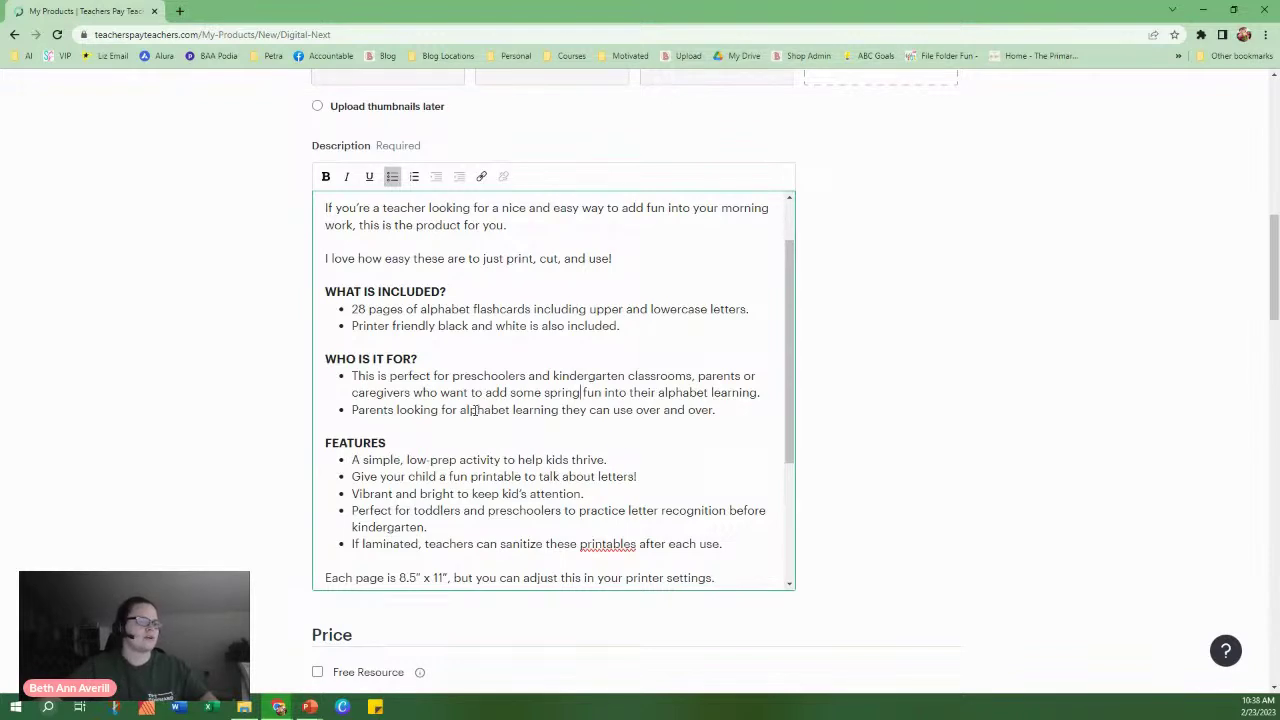
# Replace the Valentine's Day custom category with Spring in the listing's categories.
pyautogui.scroll(-1, 560, 460)
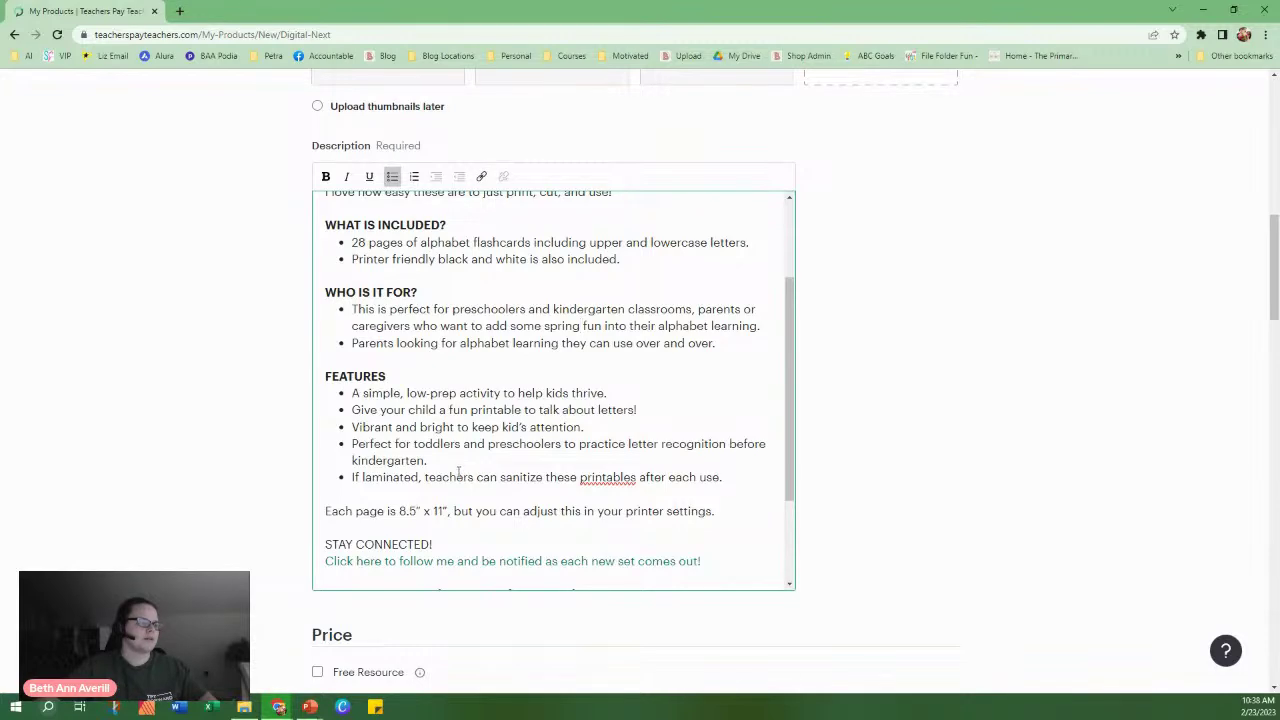
pyautogui.scroll(-3, 459, 472)
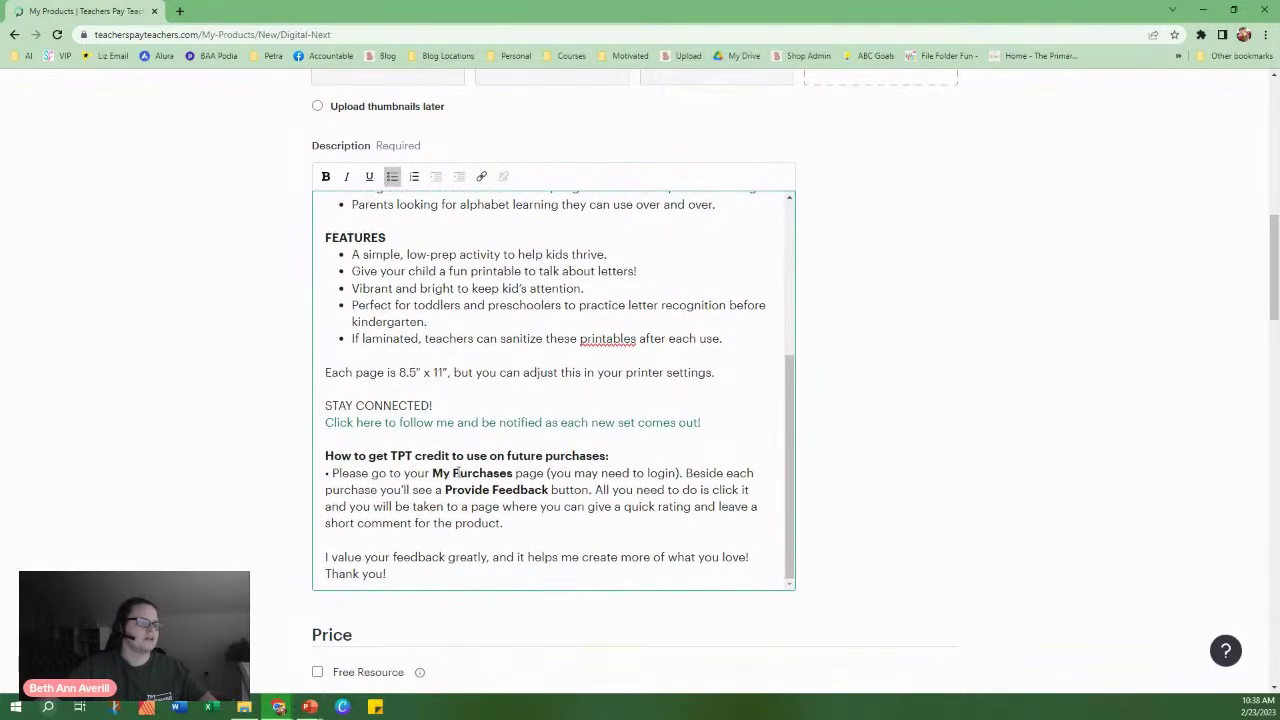
pyautogui.scroll(-3, 850, 379)
pyautogui.scroll(-1, 850, 379)
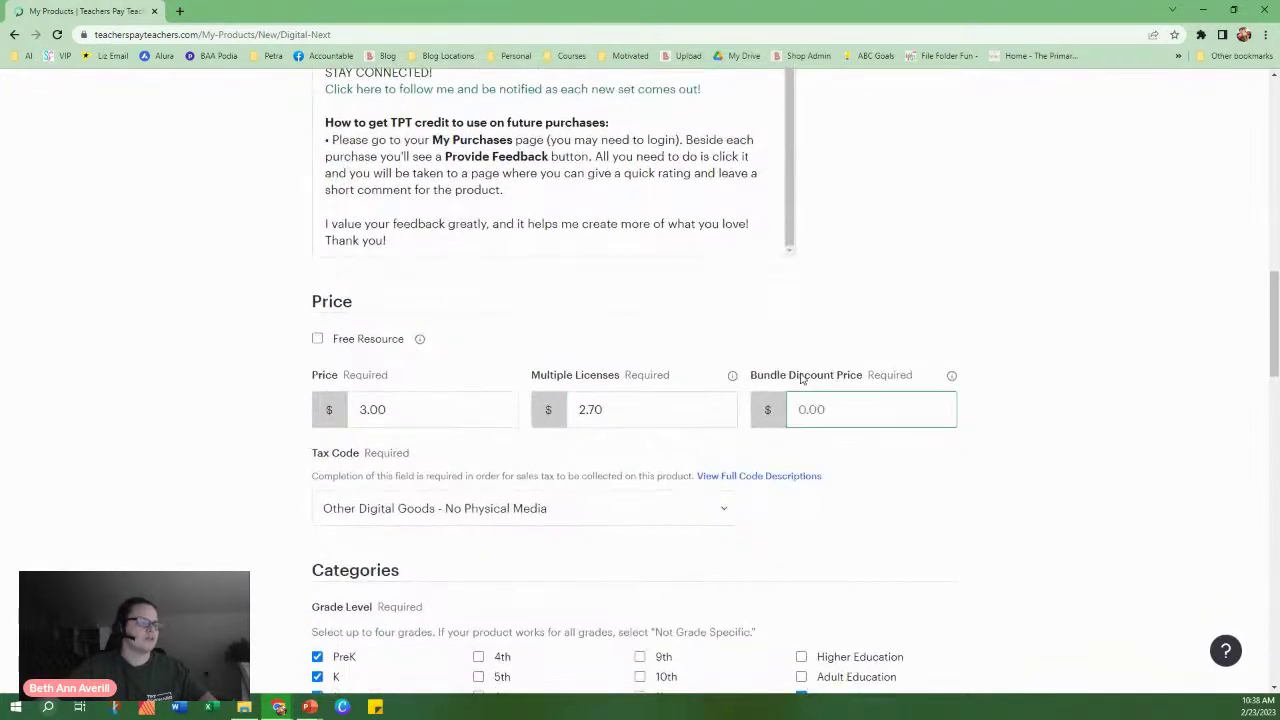
pyautogui.scroll(-1, 786, 393)
pyautogui.scroll(-3, 786, 393)
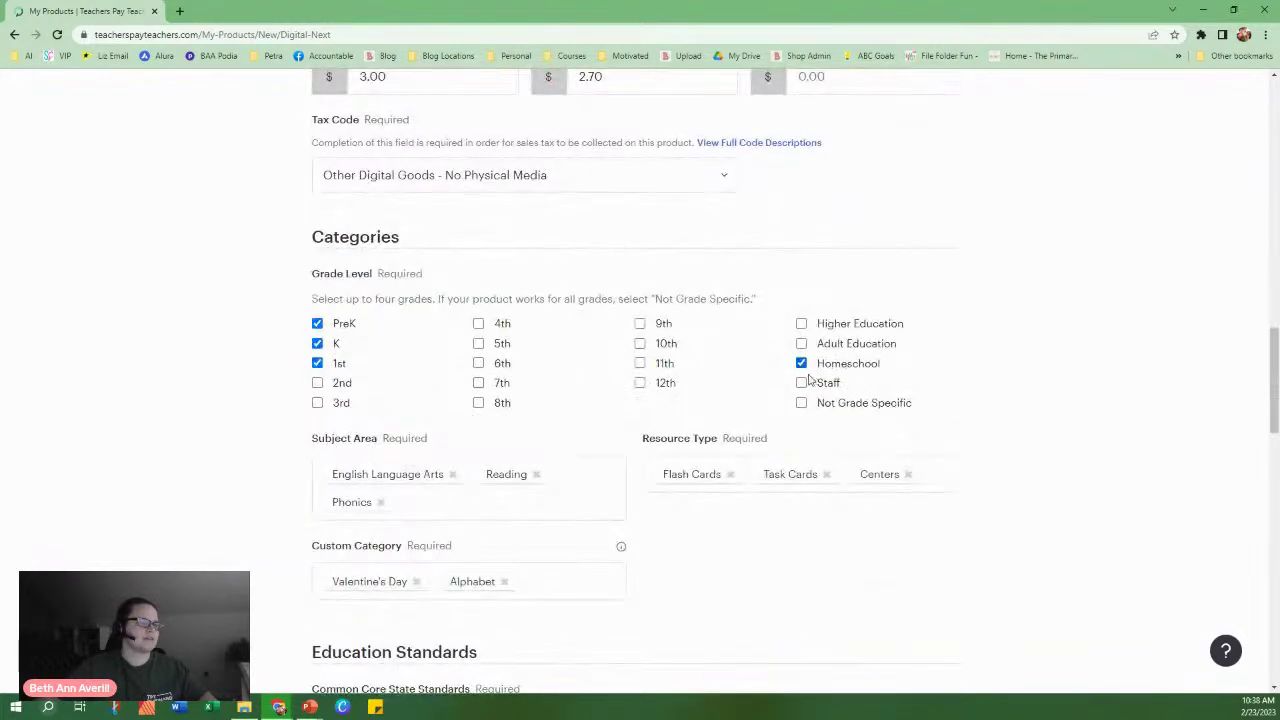
pyautogui.scroll(-1, 438, 497)
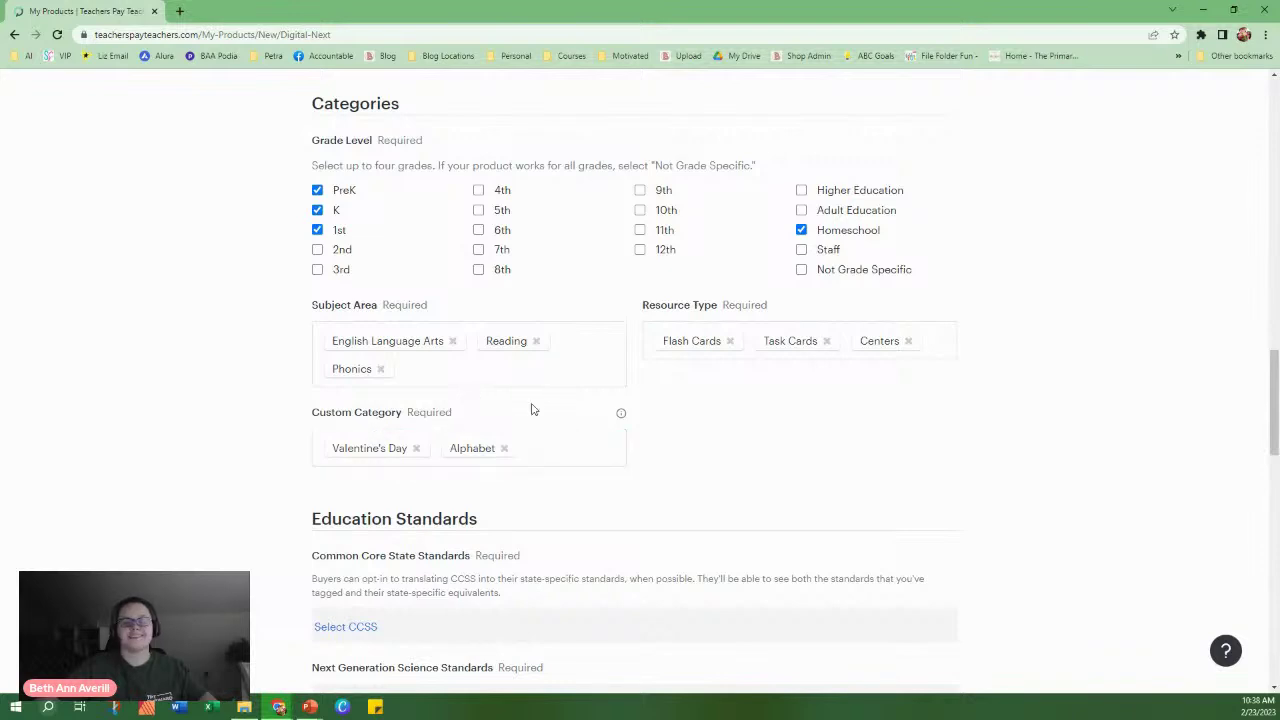
pyautogui.click(416, 448)
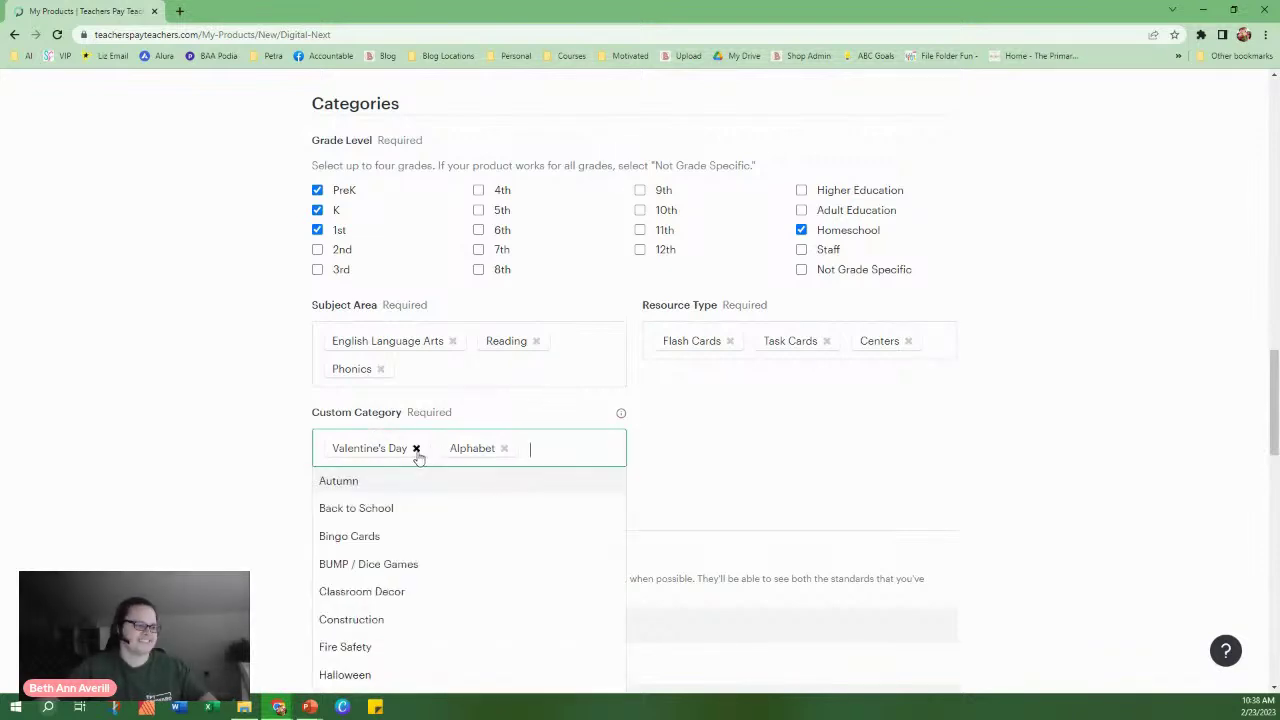
pyautogui.scroll(-1, 766, 455)
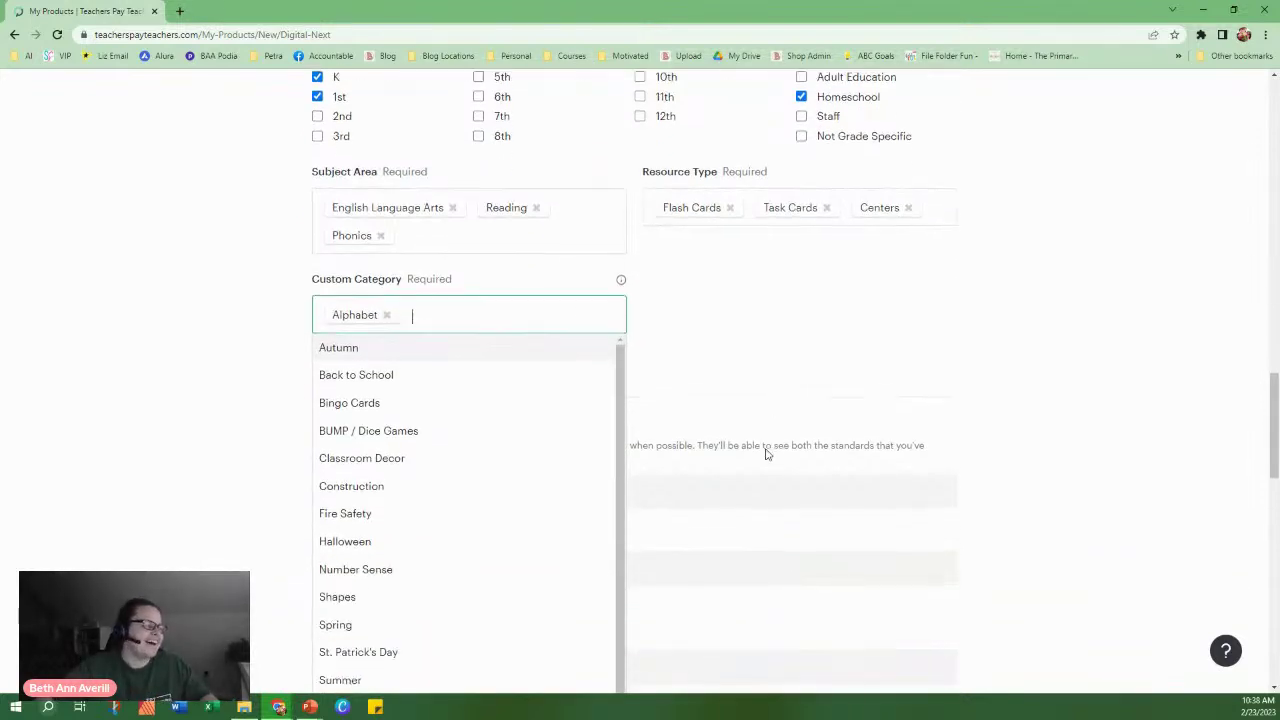
pyautogui.click(357, 624)
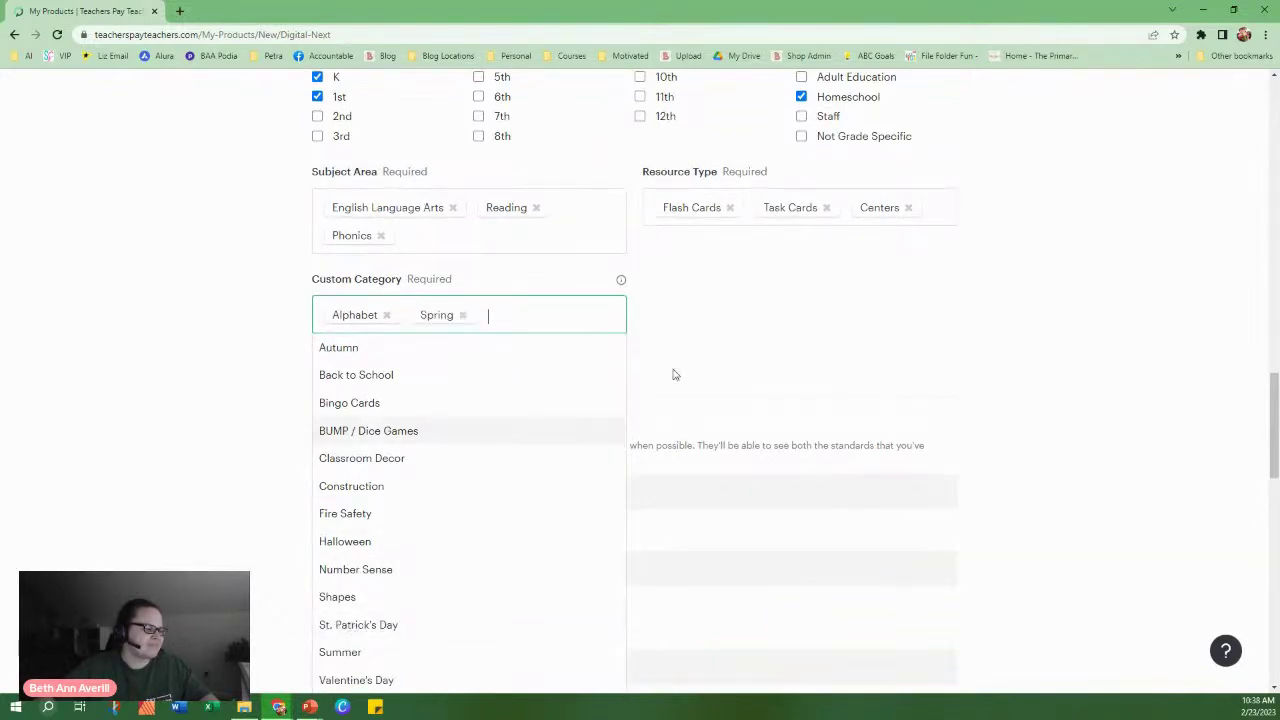
pyautogui.scroll(-1, 561, 432)
pyautogui.click(1173, 342)
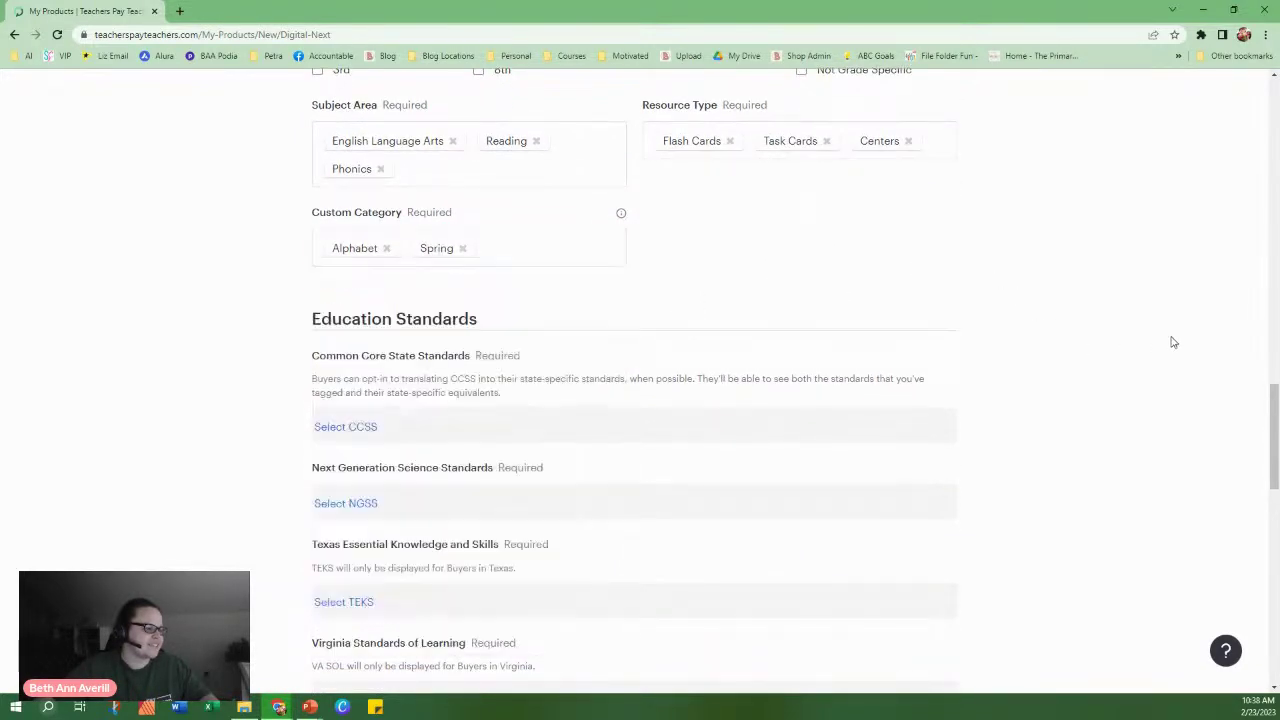
# In the listing details, set the number of pages or slides to 28 pages.
pyautogui.scroll(-2, 1107, 335)
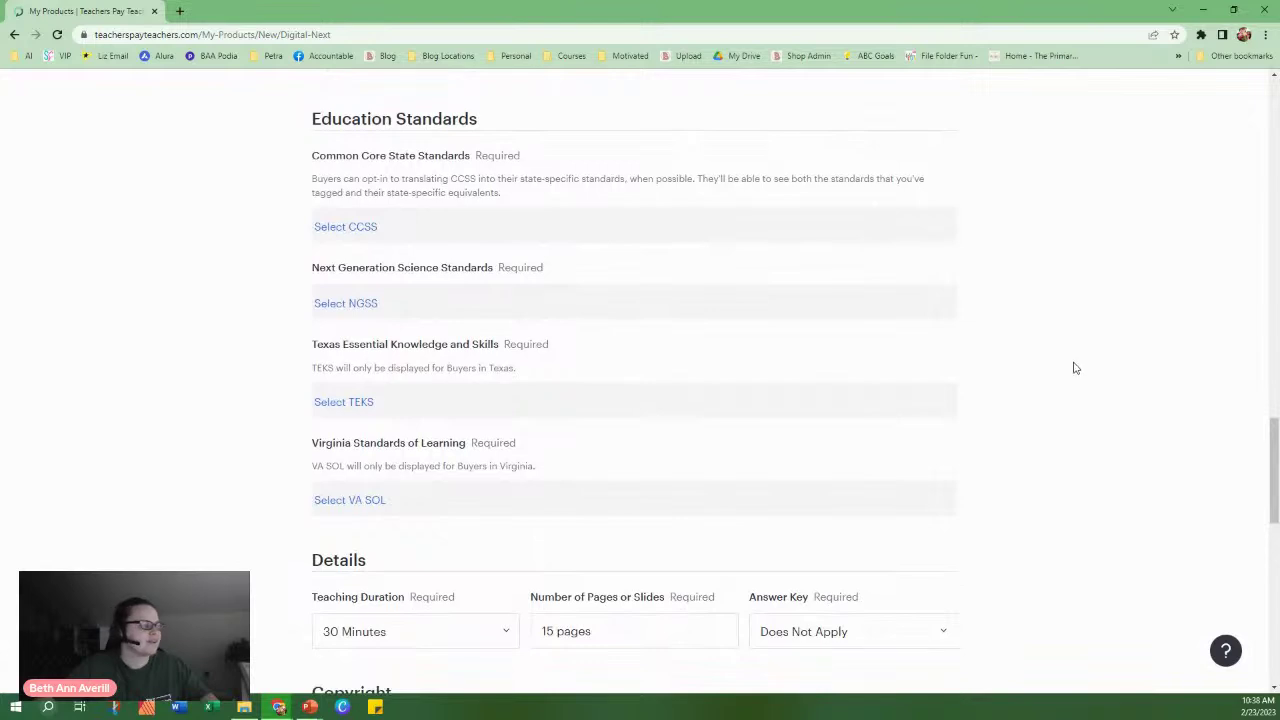
pyautogui.scroll(-3, 1103, 363)
pyautogui.click(637, 331)
pyautogui.moveTo(557, 366); pyautogui.dragTo(509, 375)
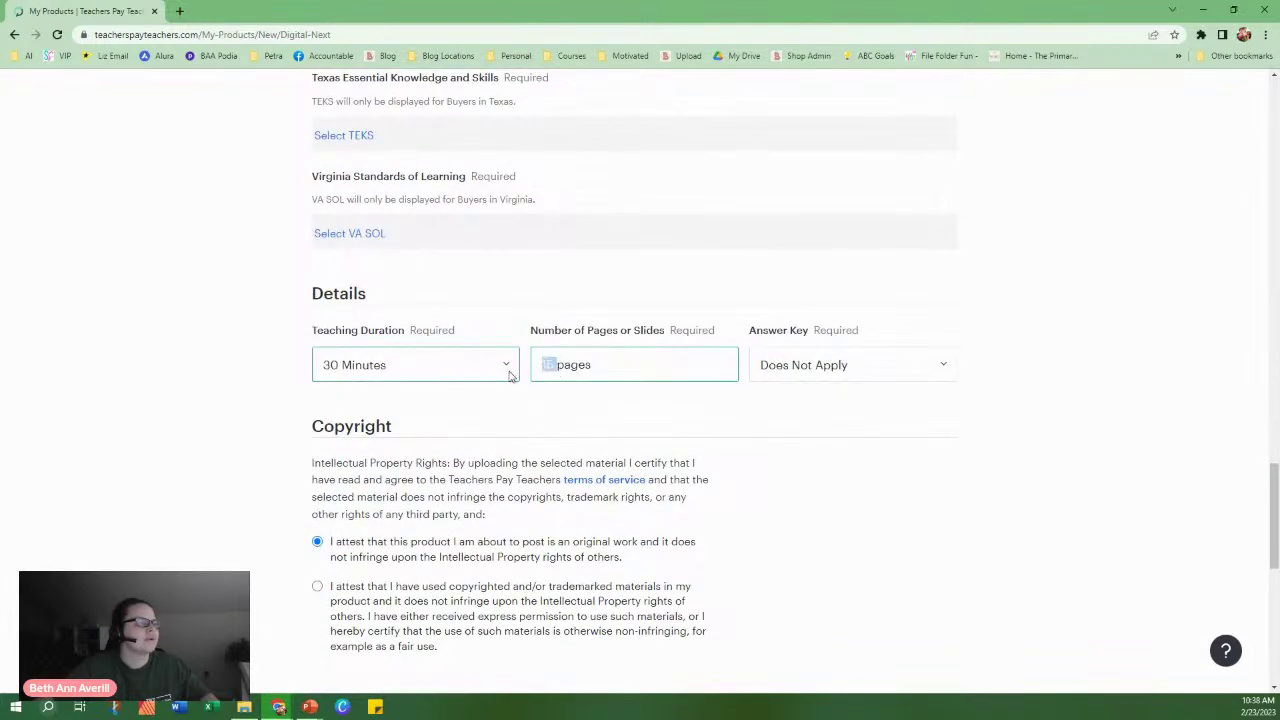
pyautogui.write('28')
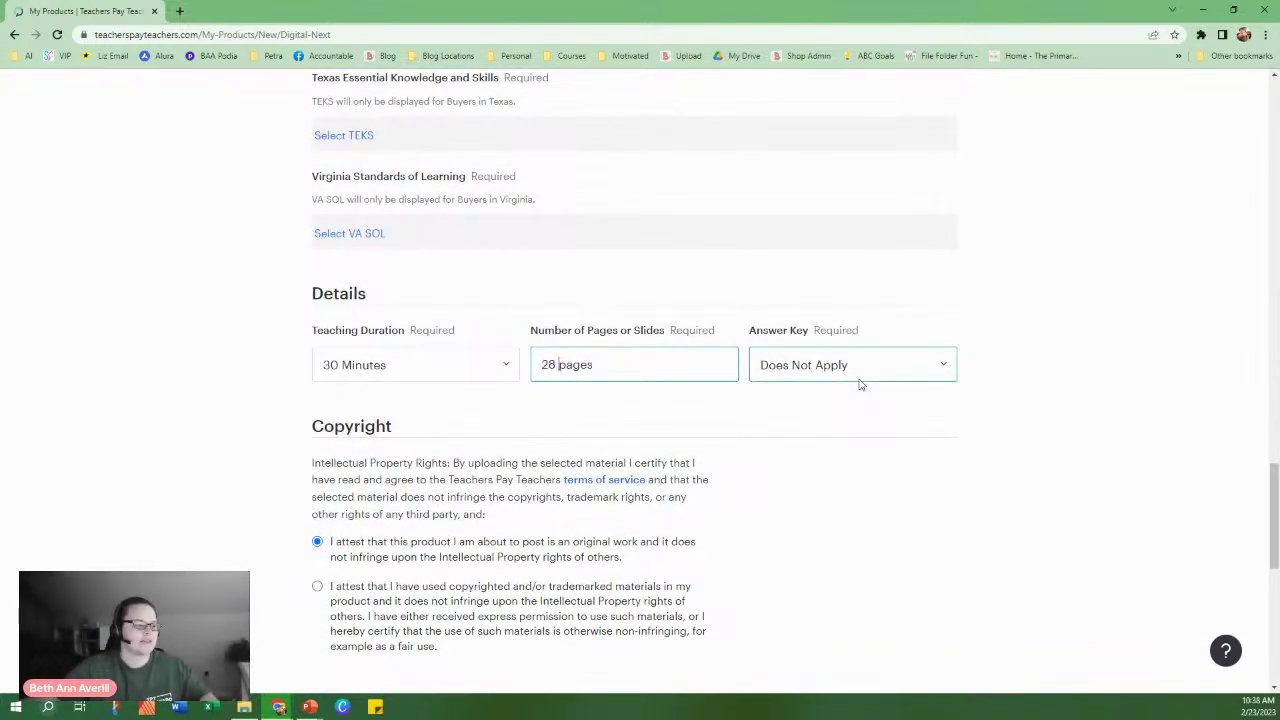
# Submit the bee letter matching product as an active listing.
pyautogui.scroll(-4, 723, 489)
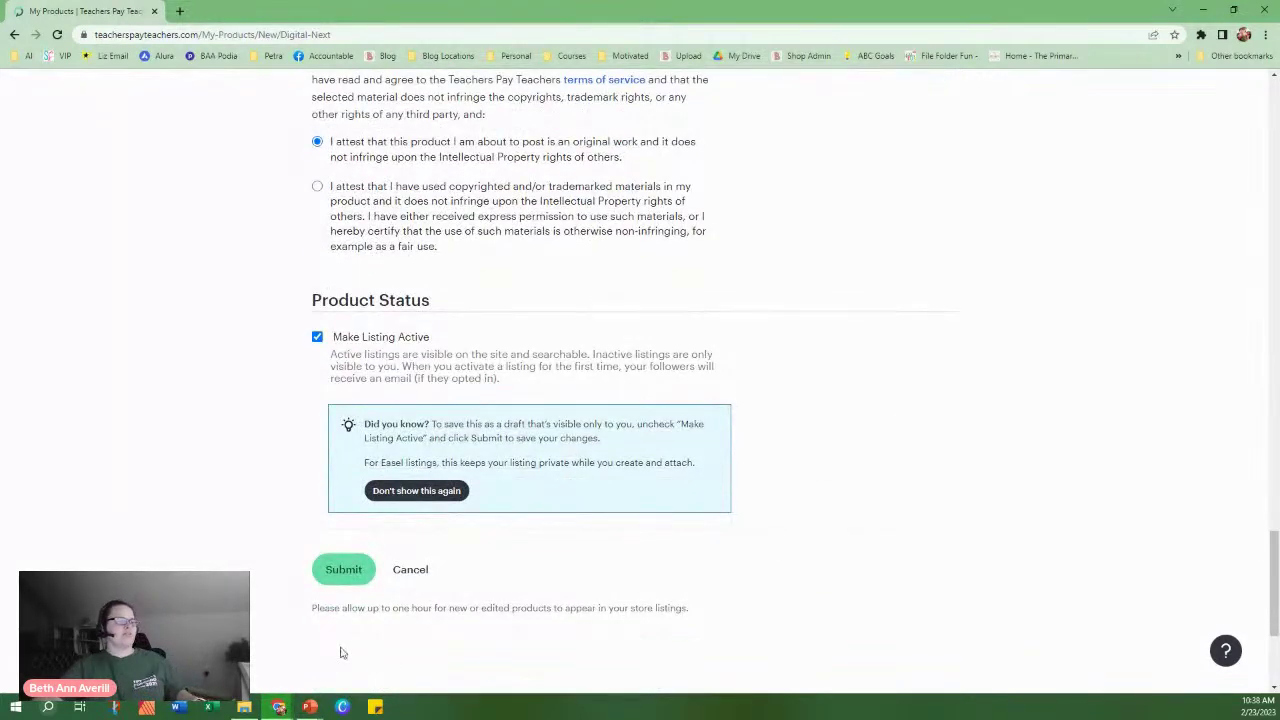
pyautogui.click(343, 569)
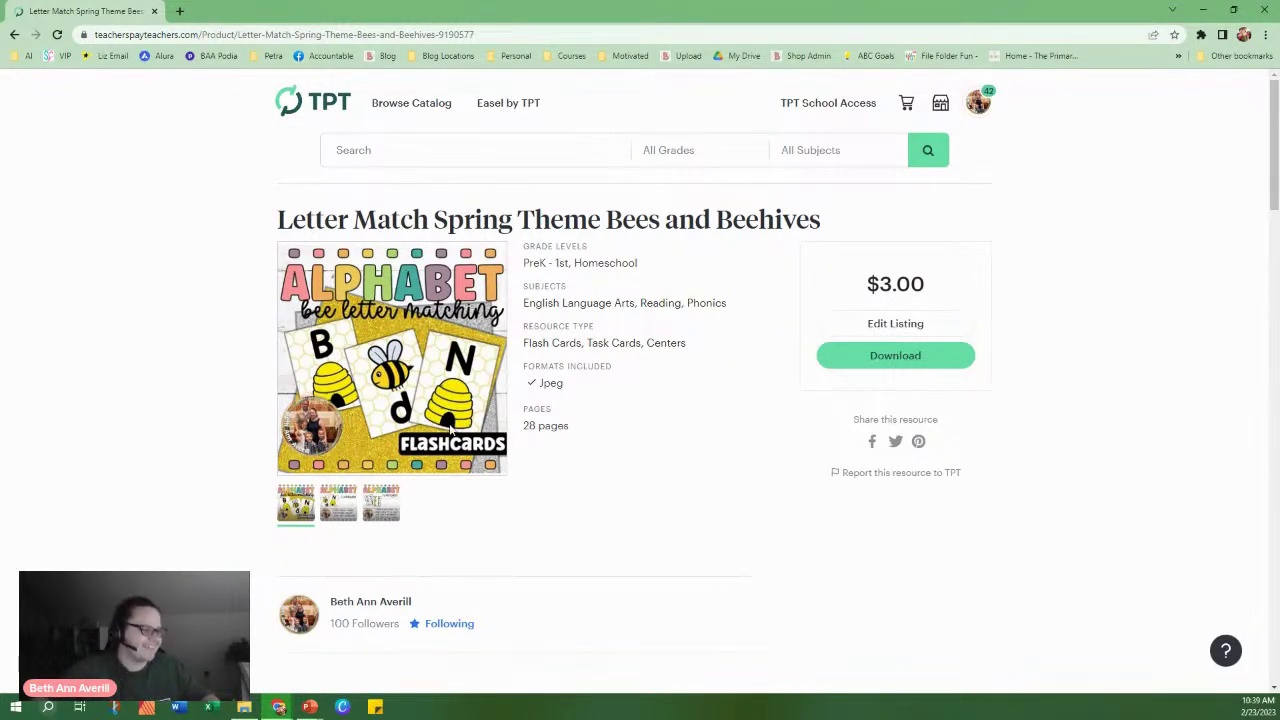
pyautogui.moveTo(352, 623); pyautogui.dragTo(330, 626)
pyautogui.click(367, 624)
pyautogui.click(330, 626)
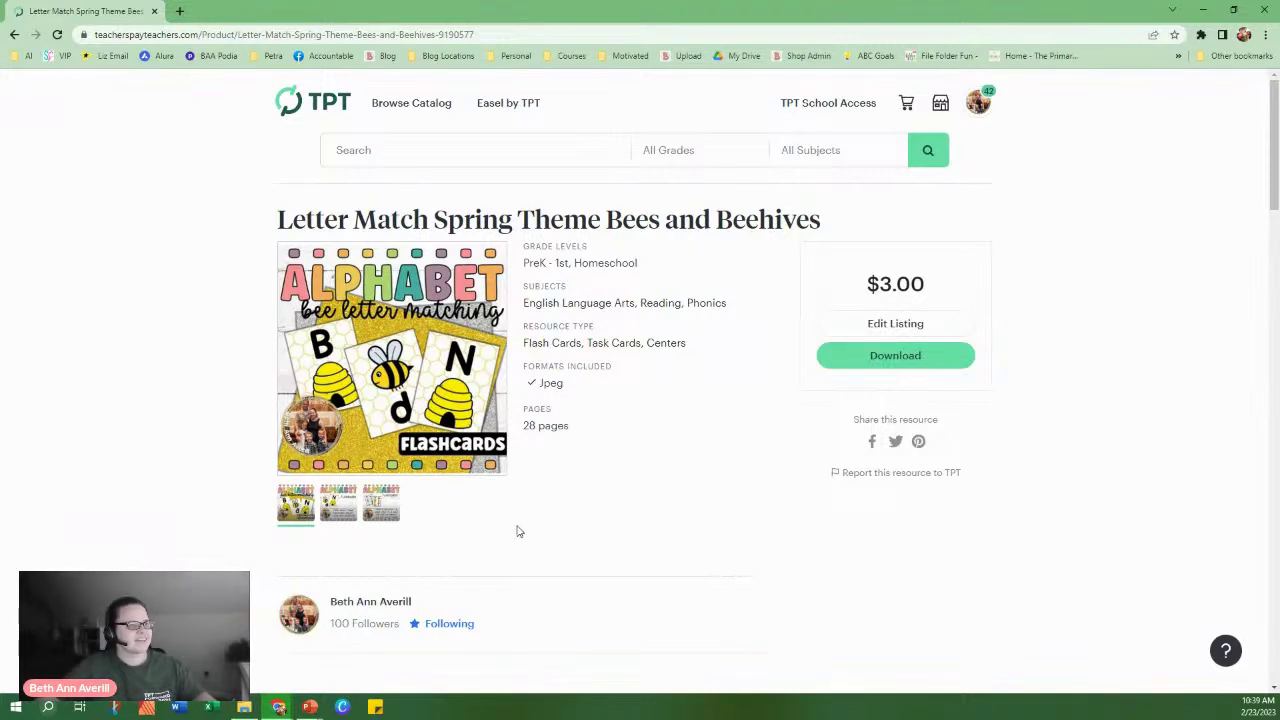
# Go to the TPT home page, look over the newest resources from favorite teacher-authors, and minimize the browser.
pyautogui.click(326, 111)
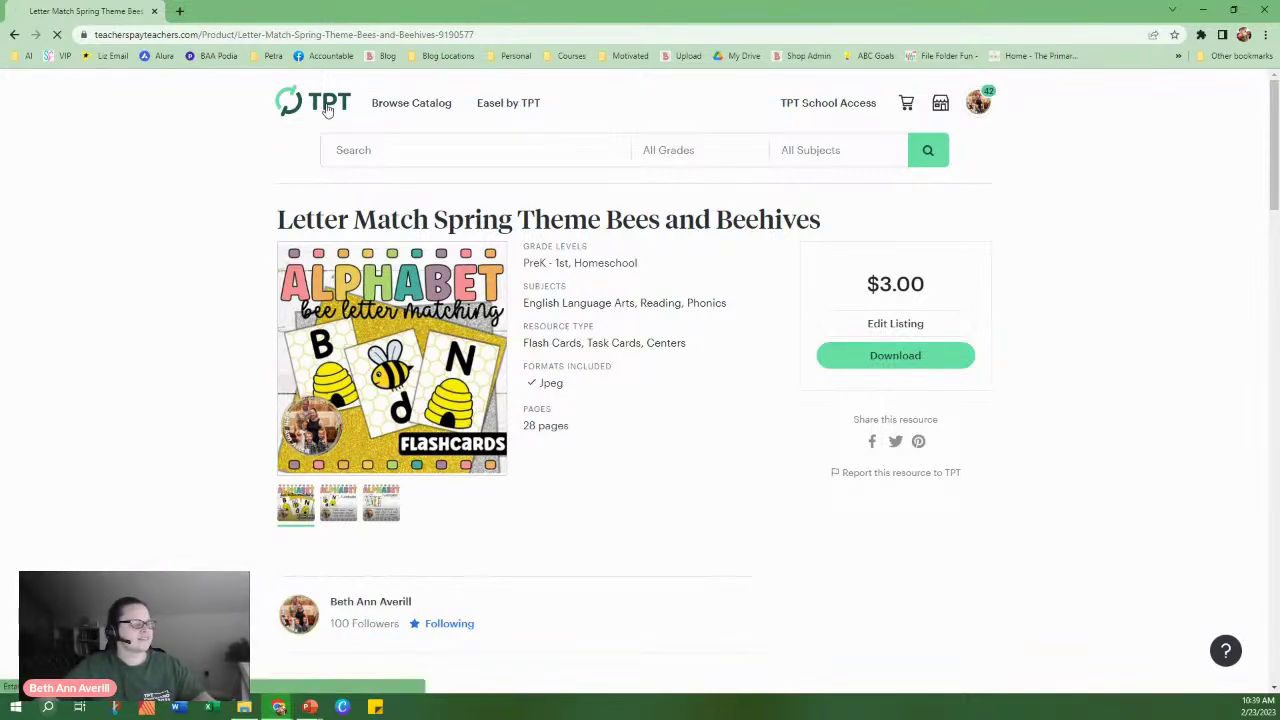
pyautogui.scroll(-3, 1085, 465)
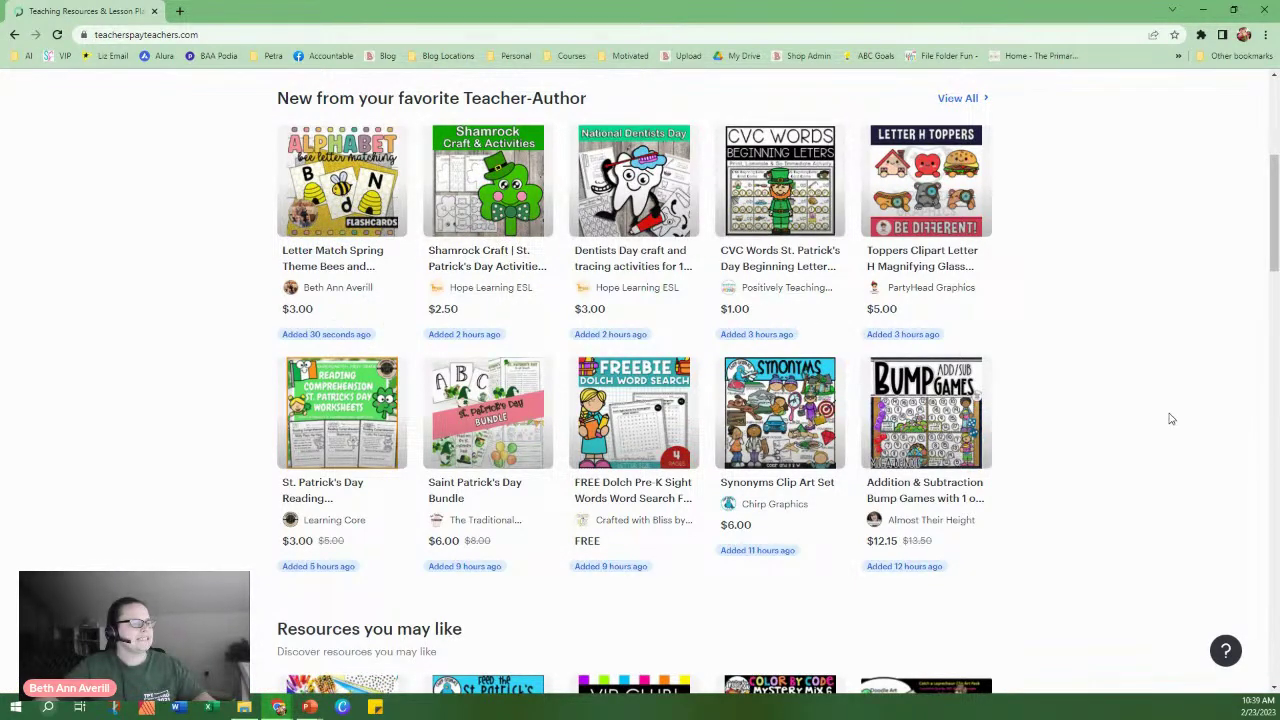
pyautogui.scroll(-1, 1171, 419)
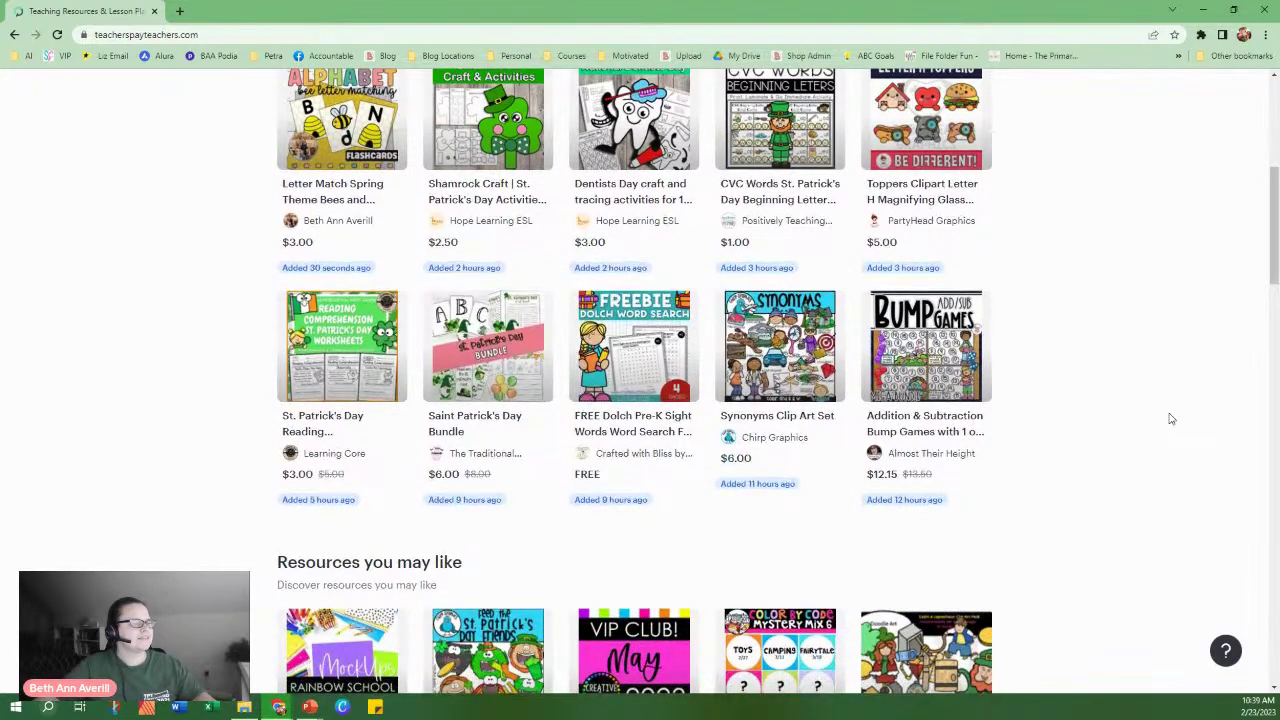
pyautogui.scroll(1, 1171, 419)
pyautogui.scroll(-5, 1171, 419)
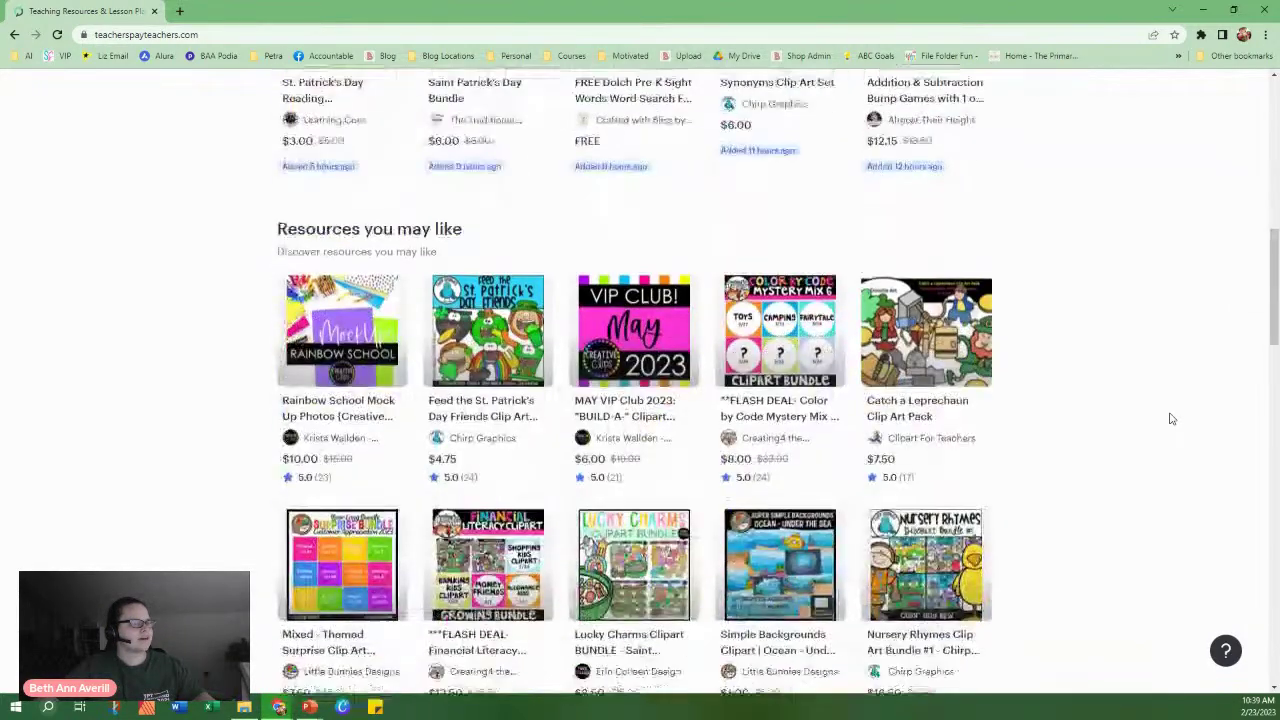
pyautogui.scroll(10, 1140, 412)
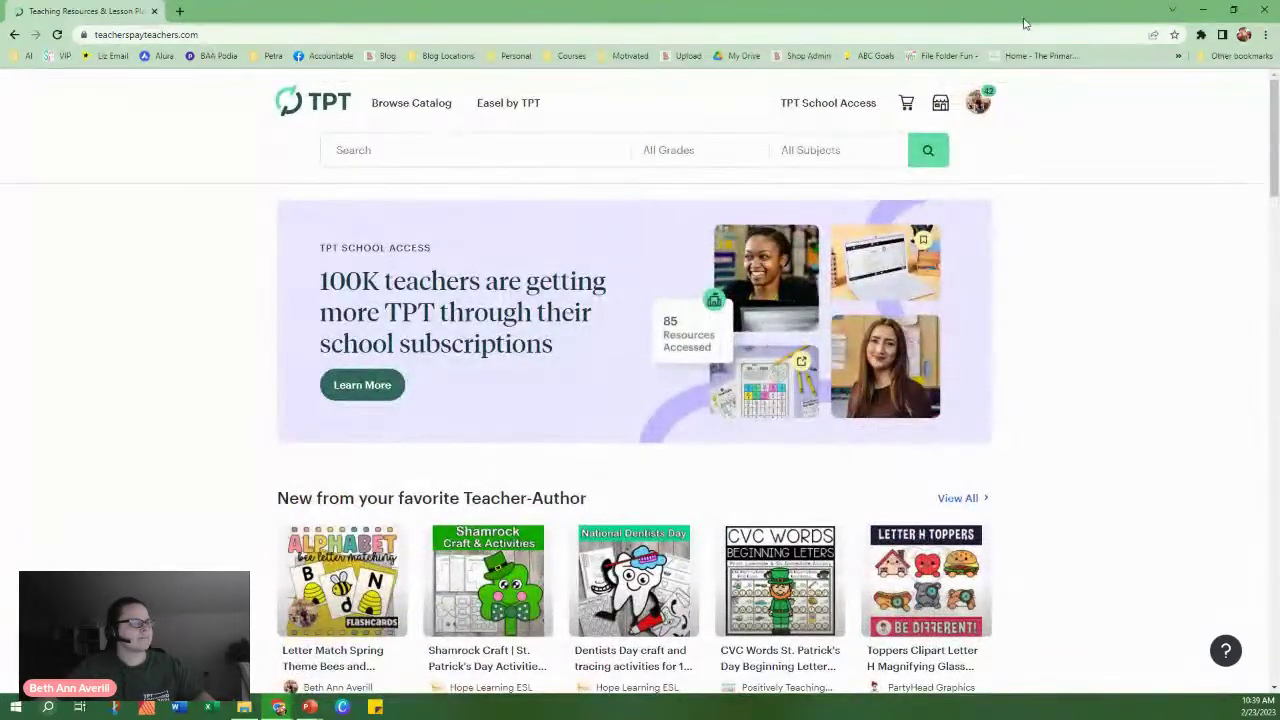
pyautogui.click(1203, 10)
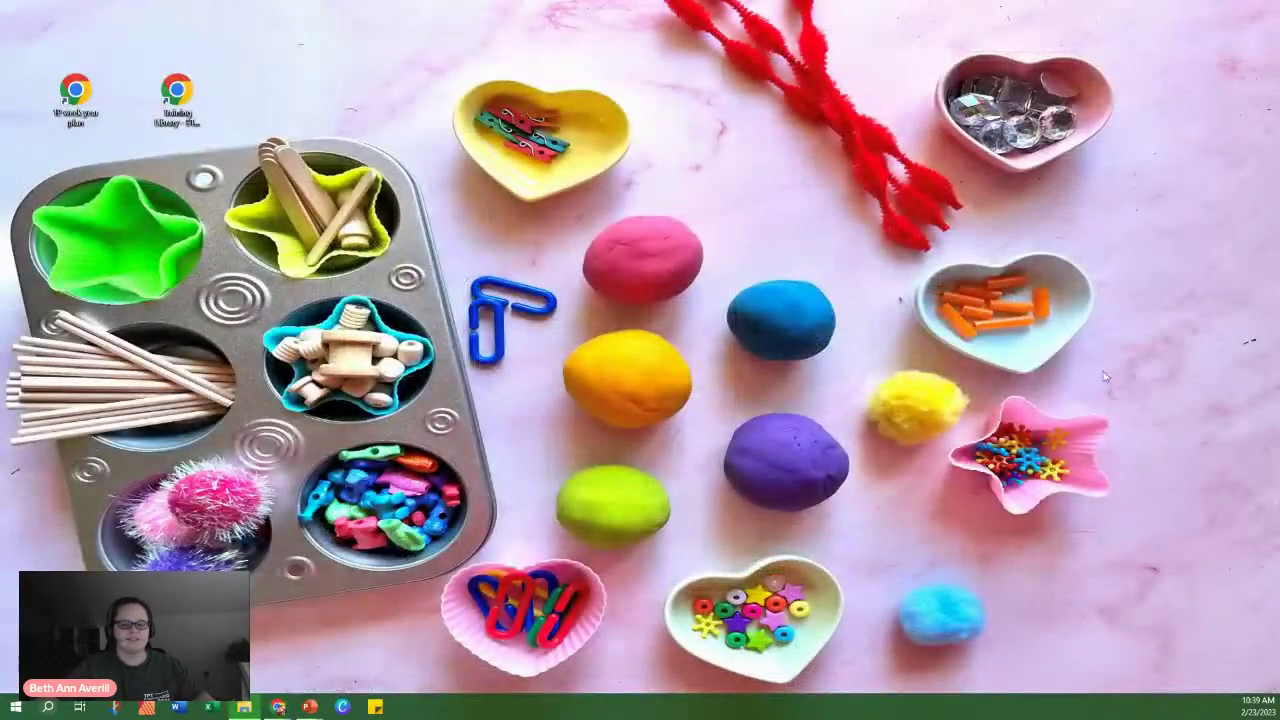